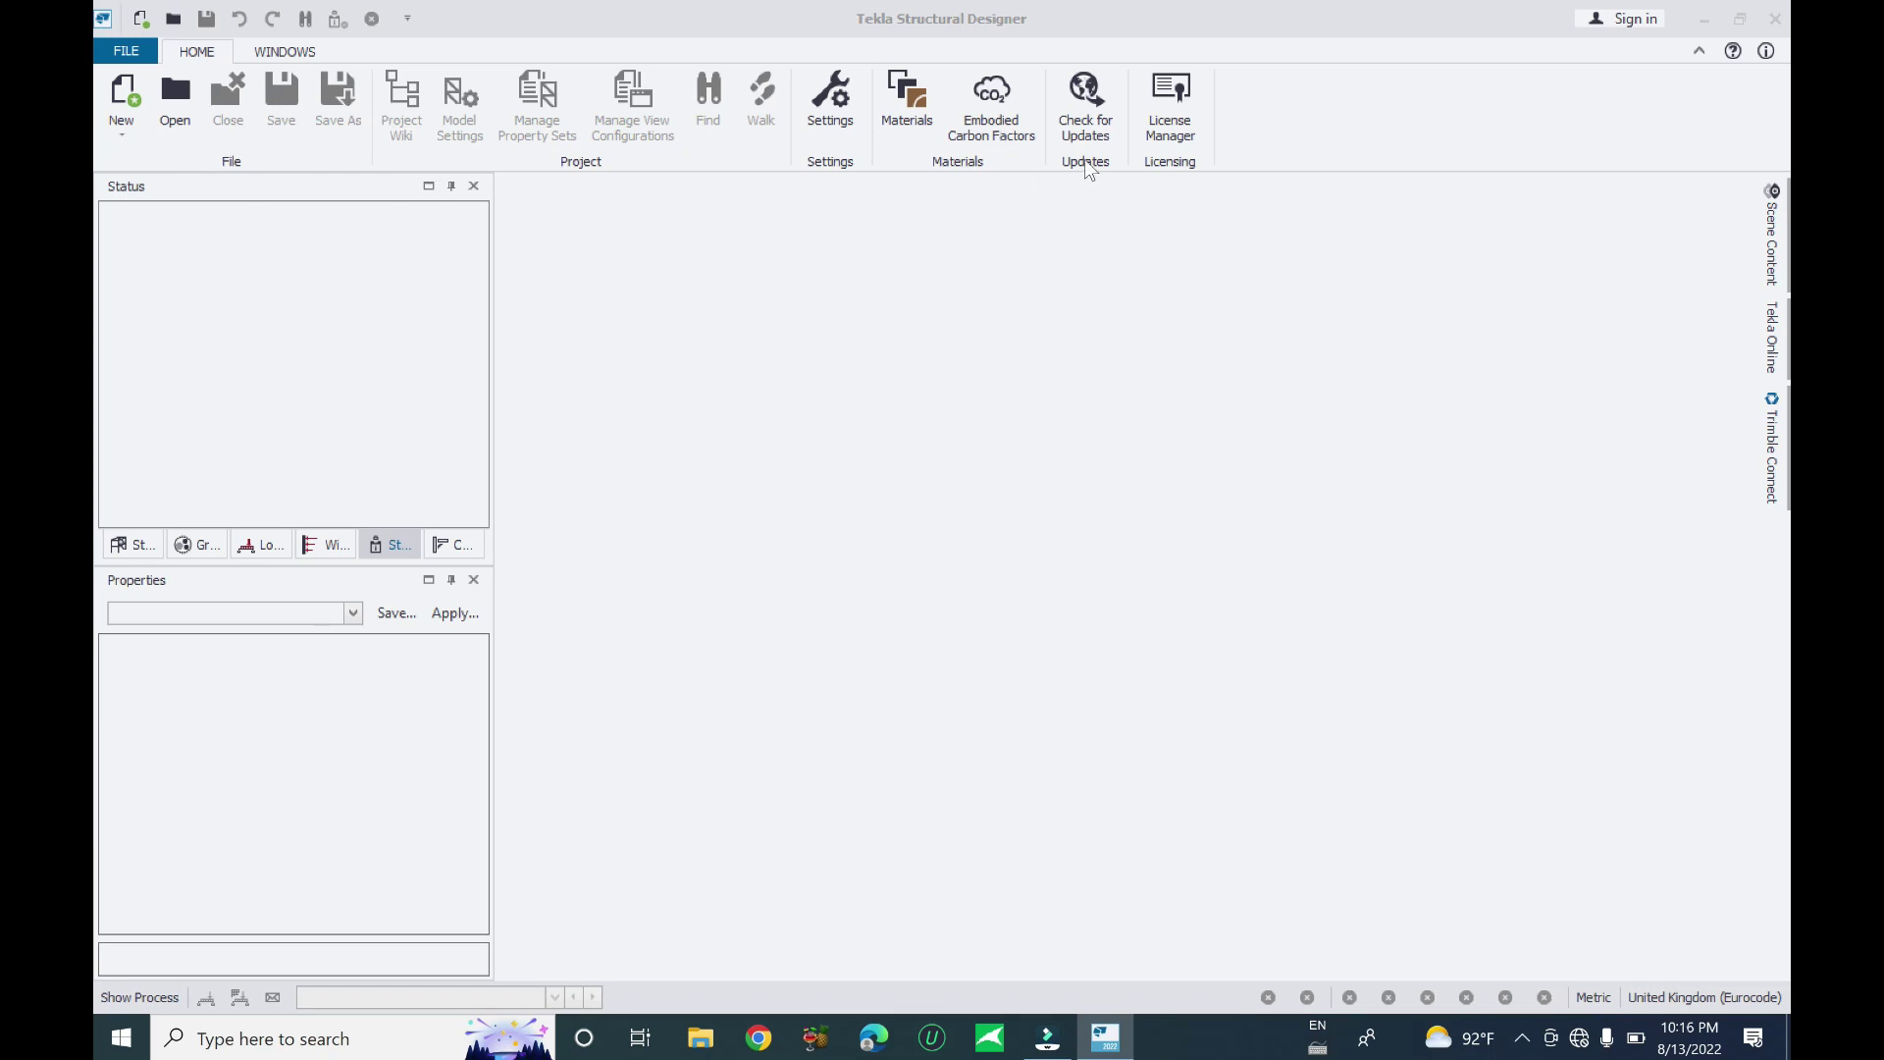
Refresh the licence status in the License Manager, put all available licences in use, and close it
click(1176, 96)
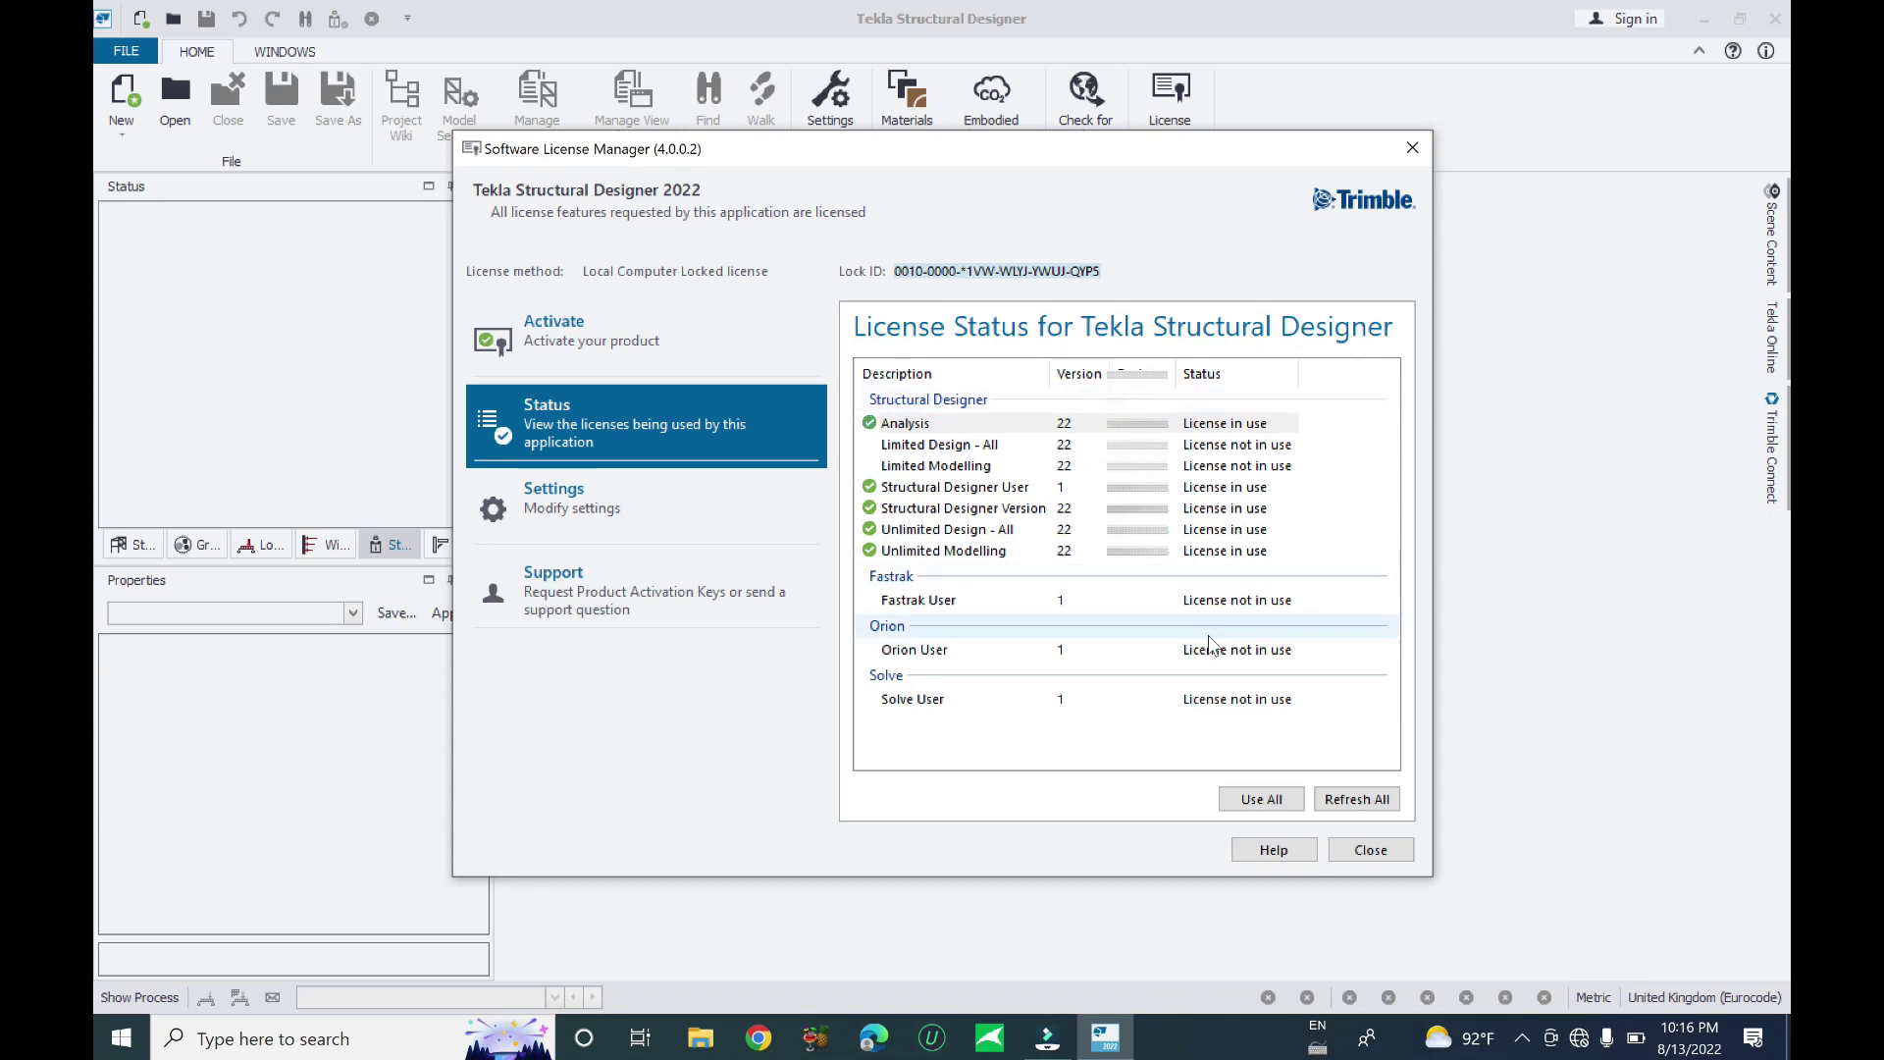
click(1334, 801)
click(1252, 800)
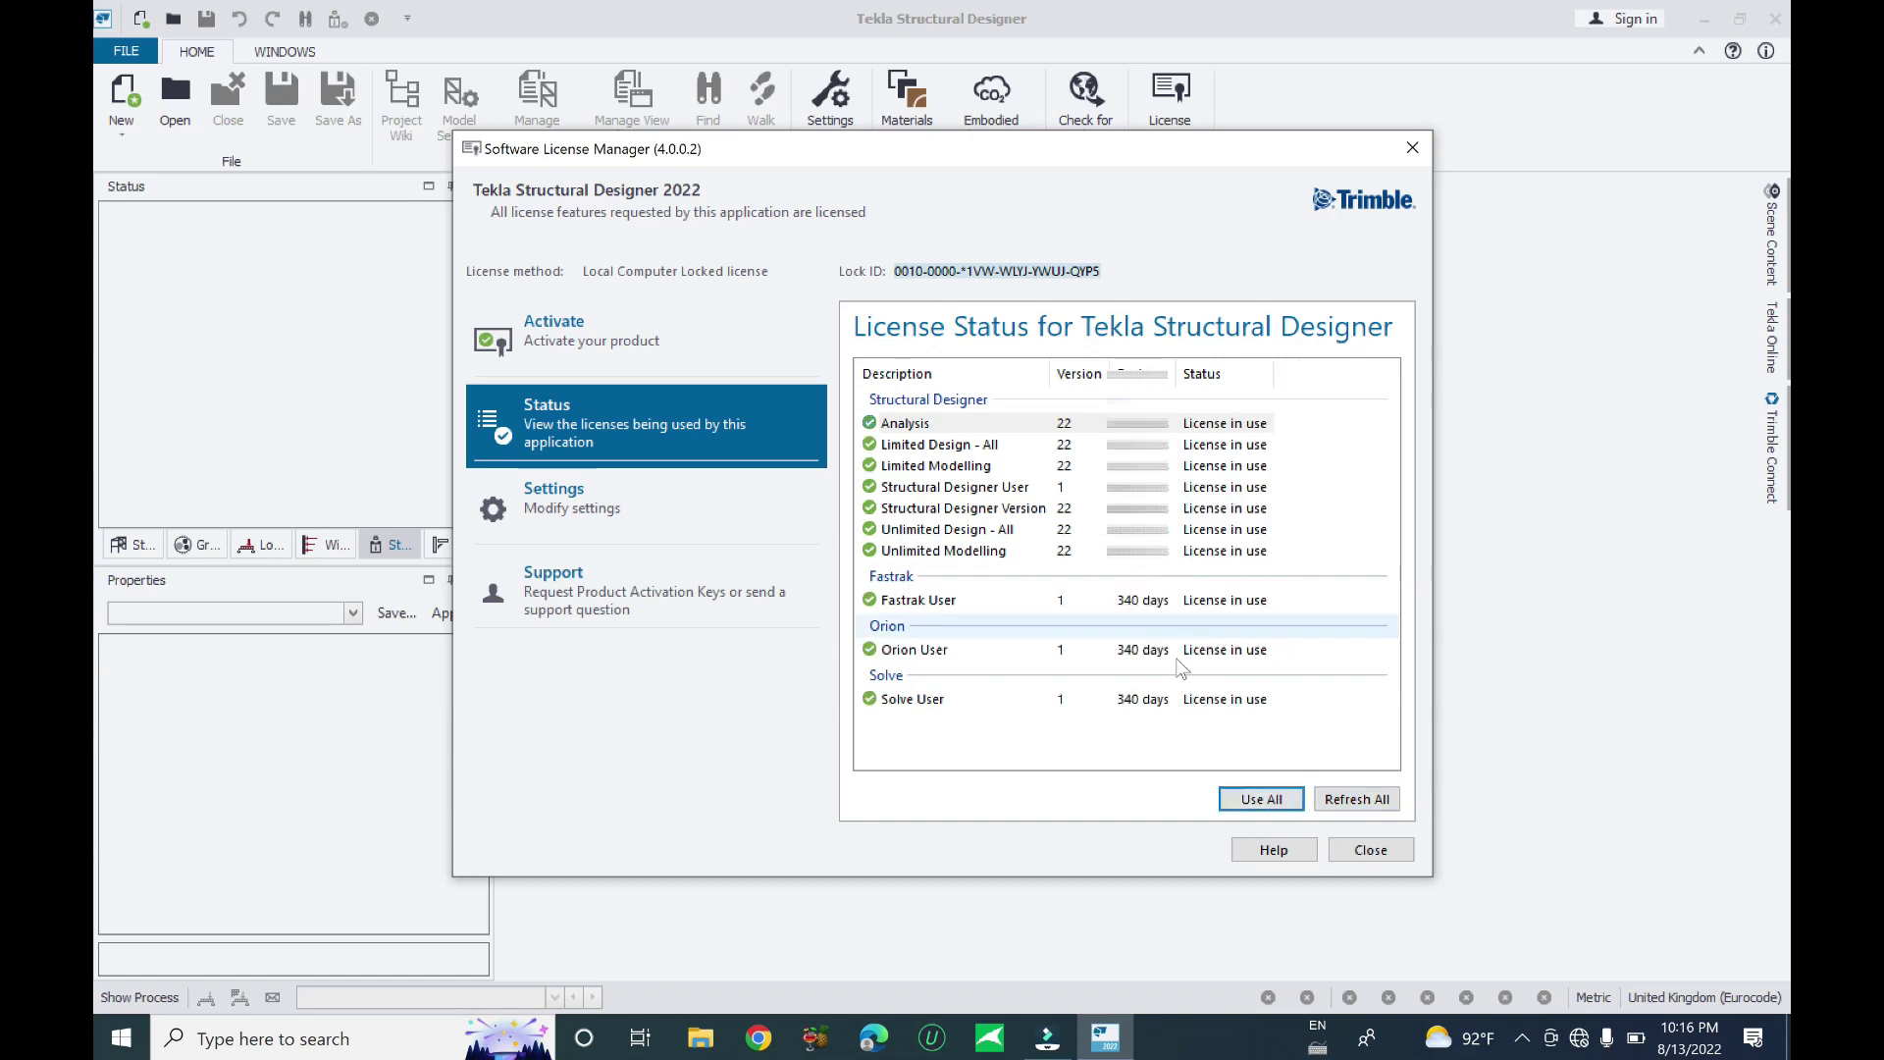
click(1371, 849)
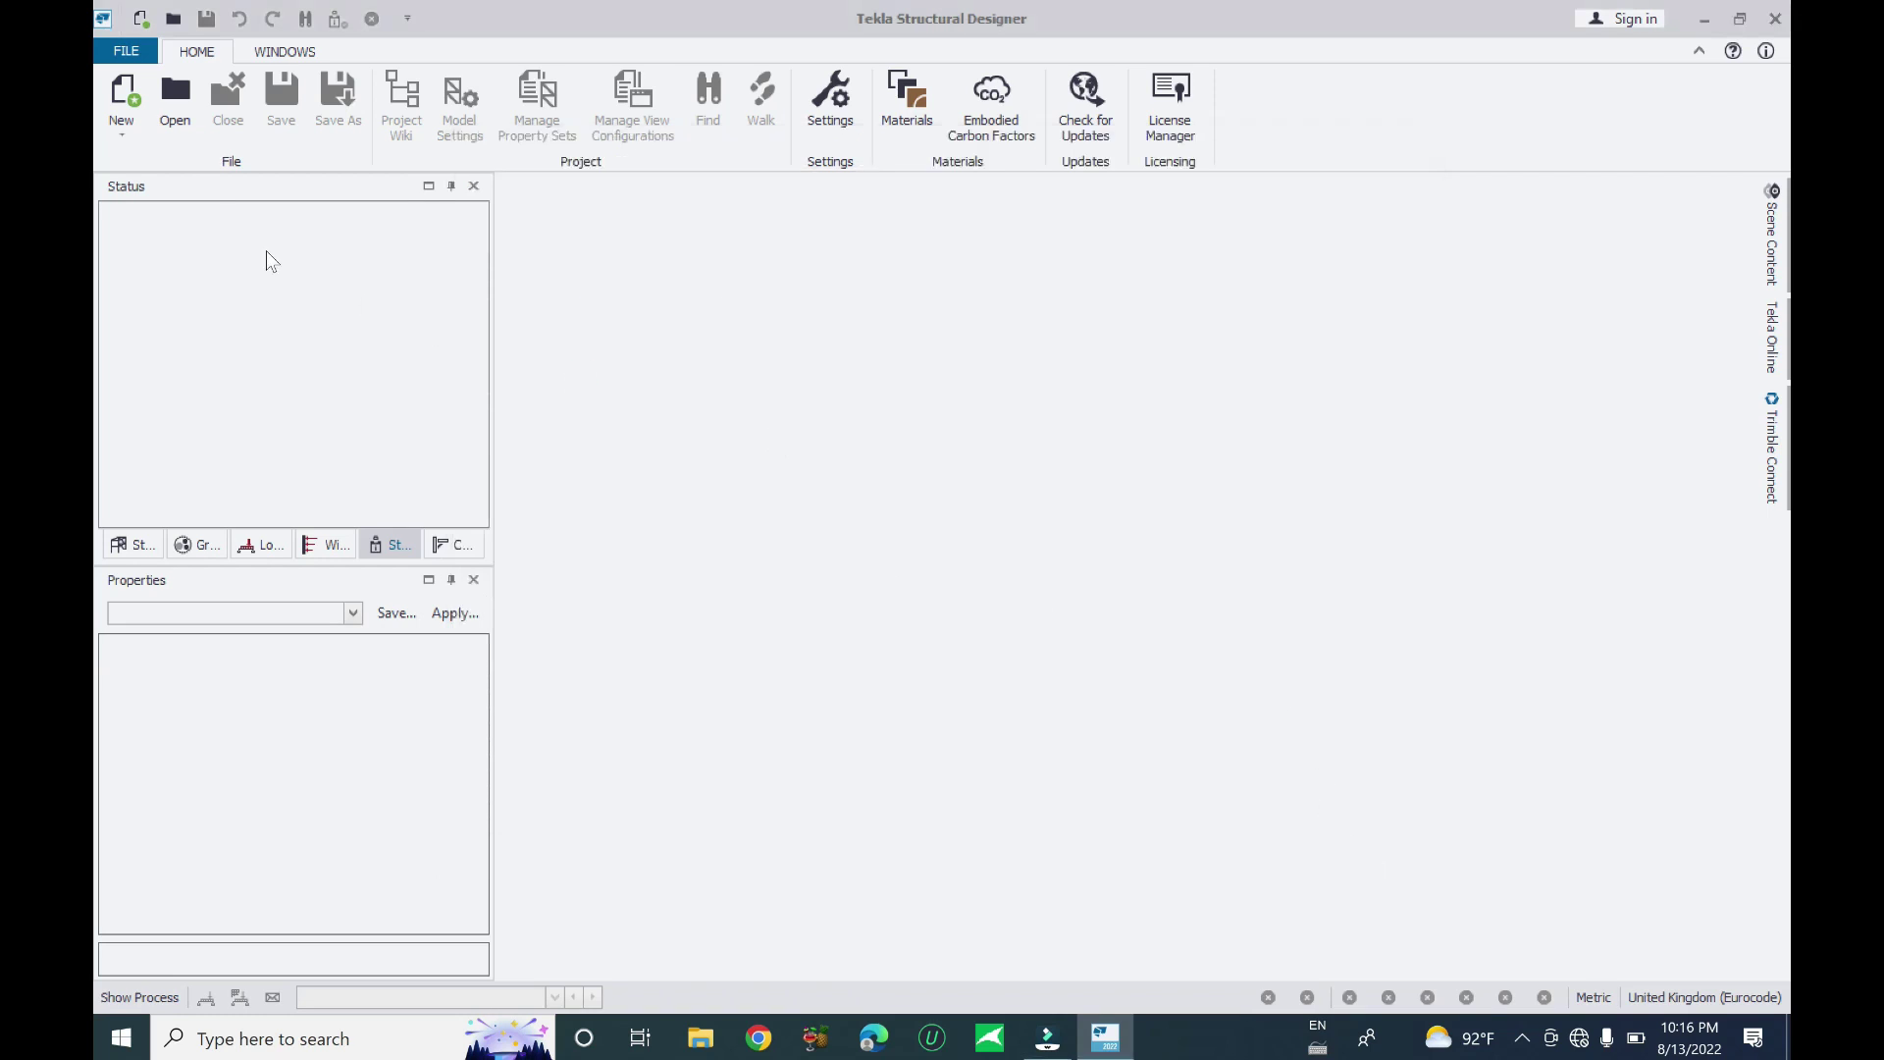
click(123, 144)
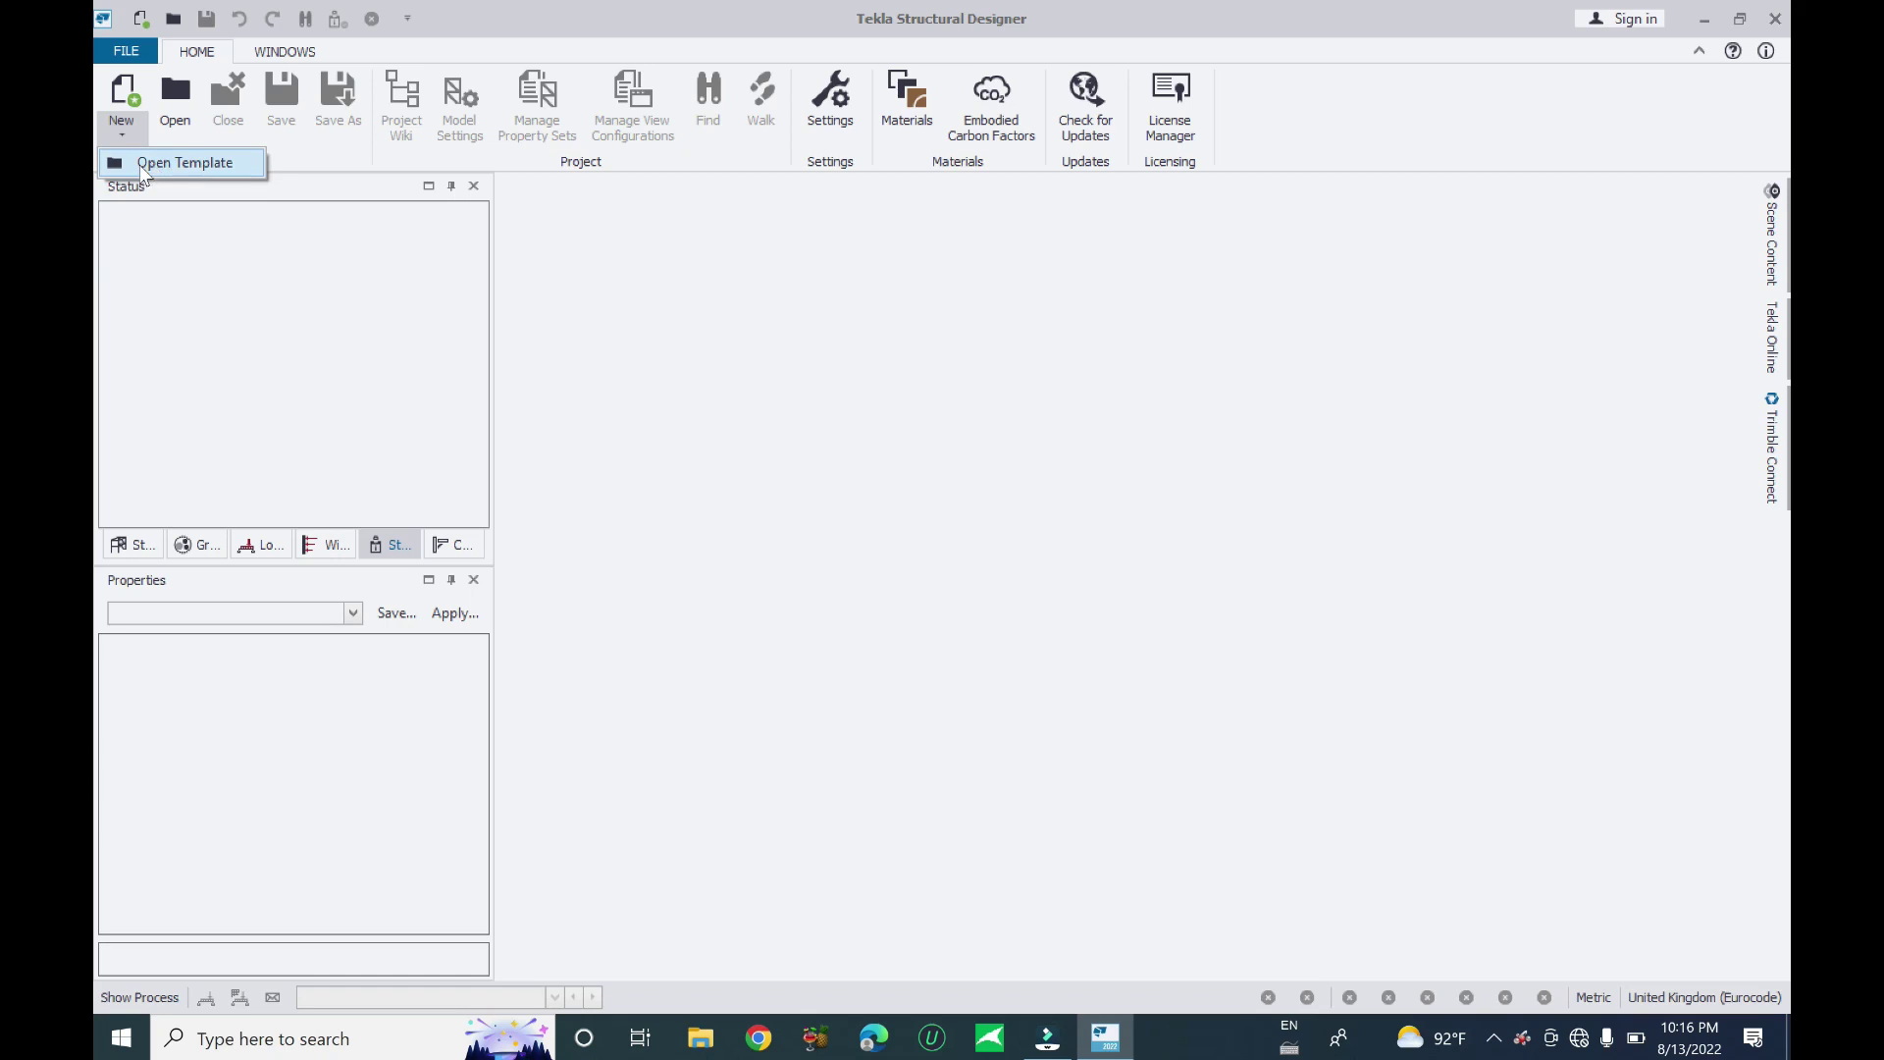
click(1401, 120)
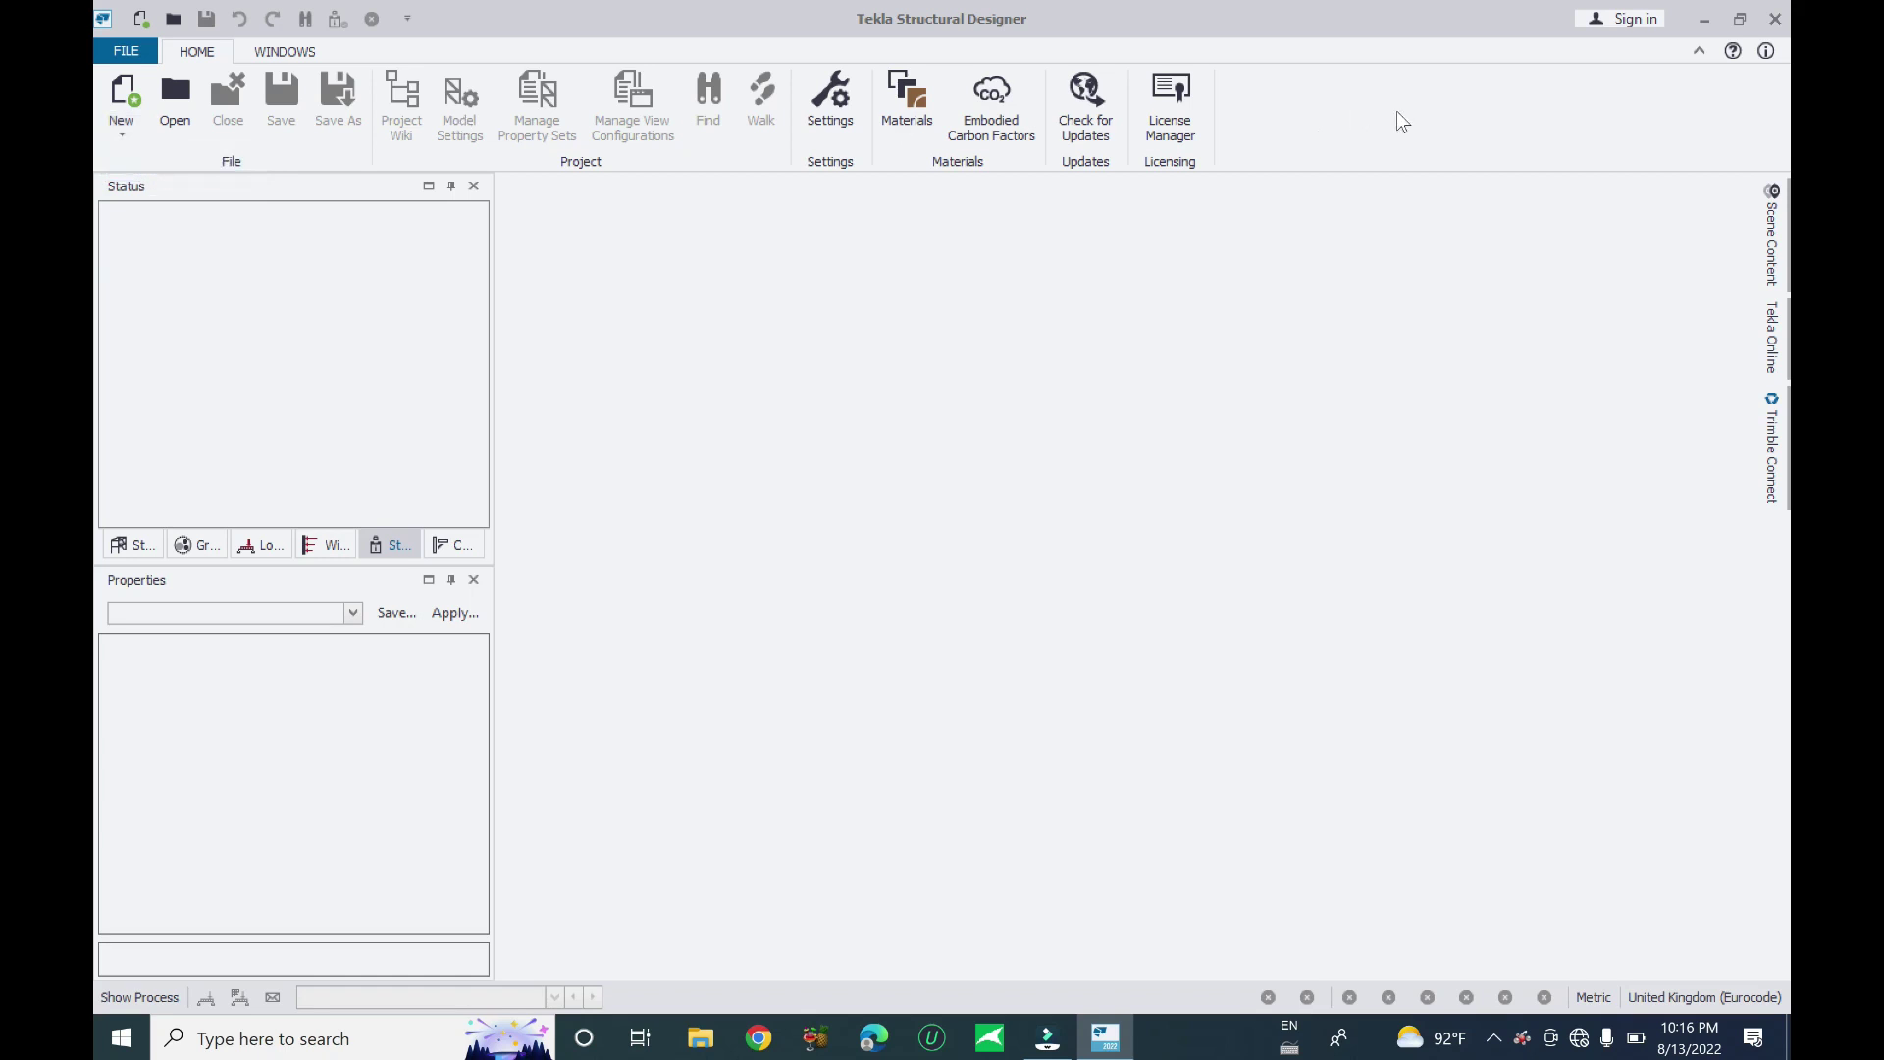
Browse the UK section types in the materials database, then close the sections list
click(898, 91)
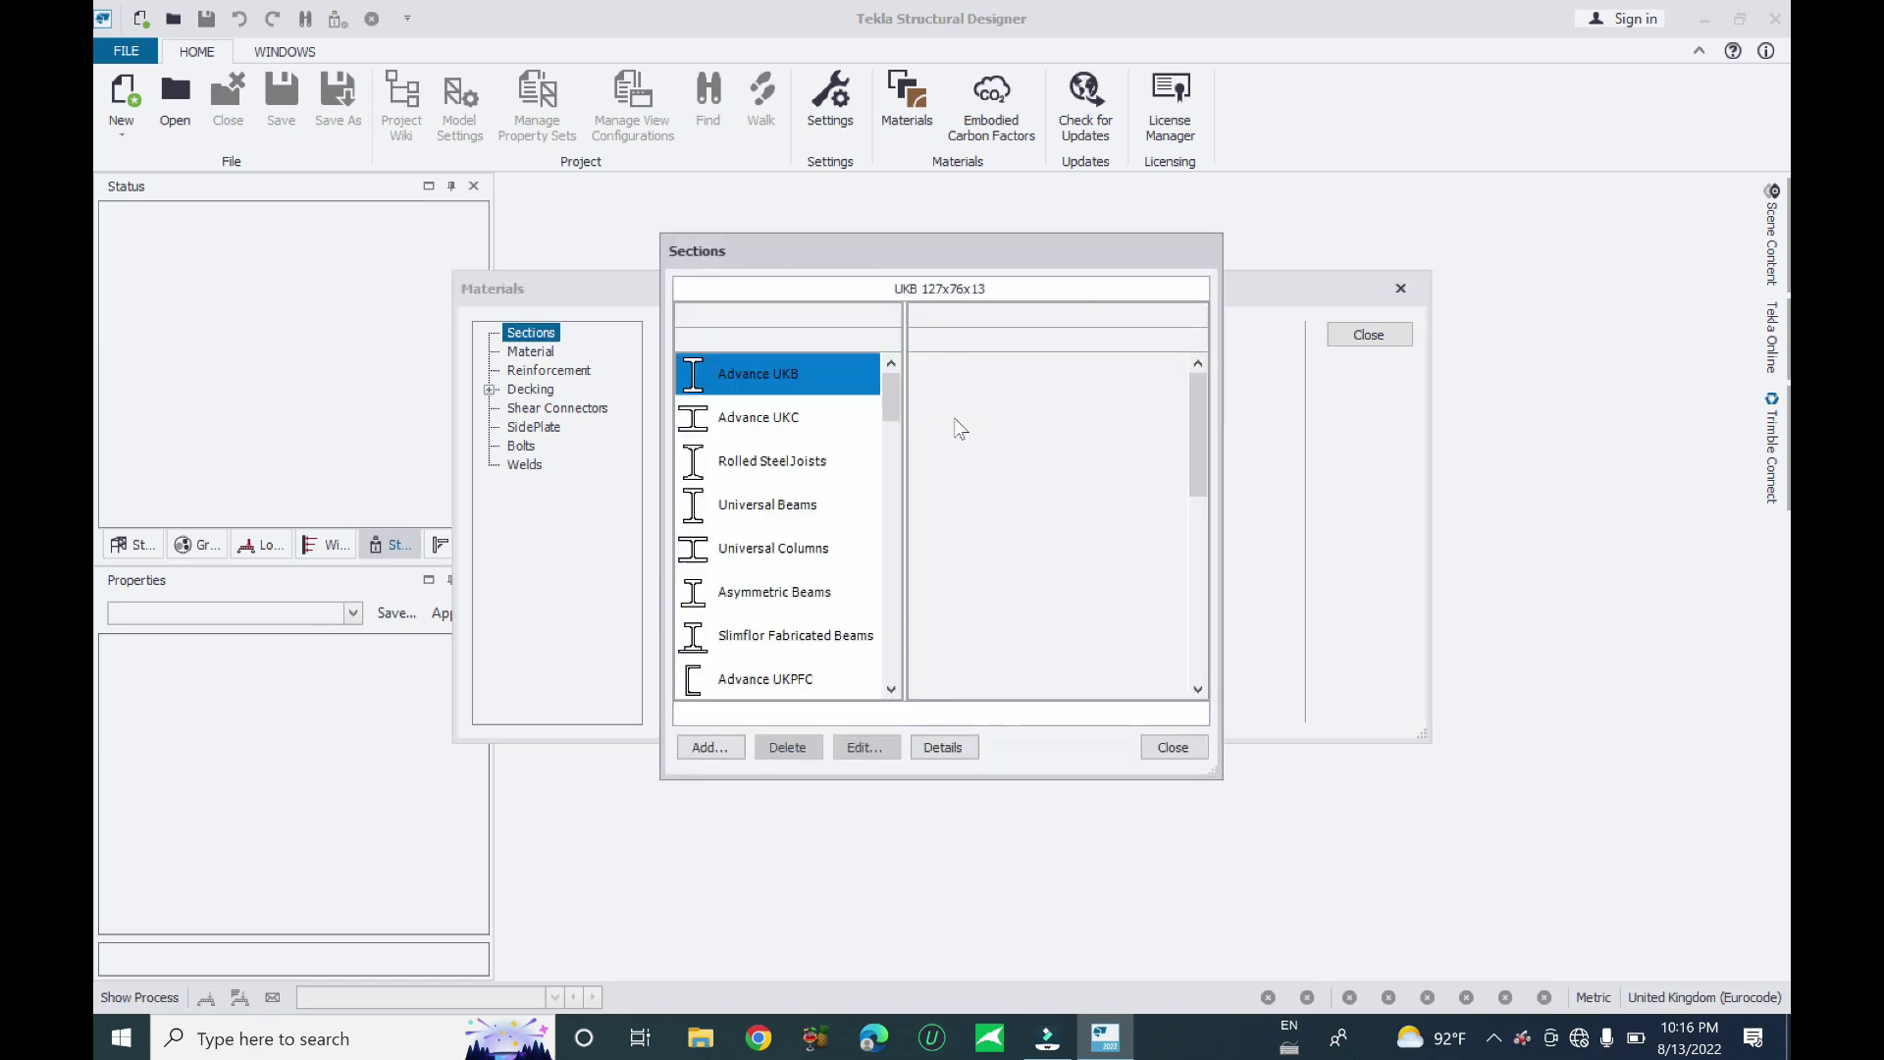
drag(890, 398, 982, 746)
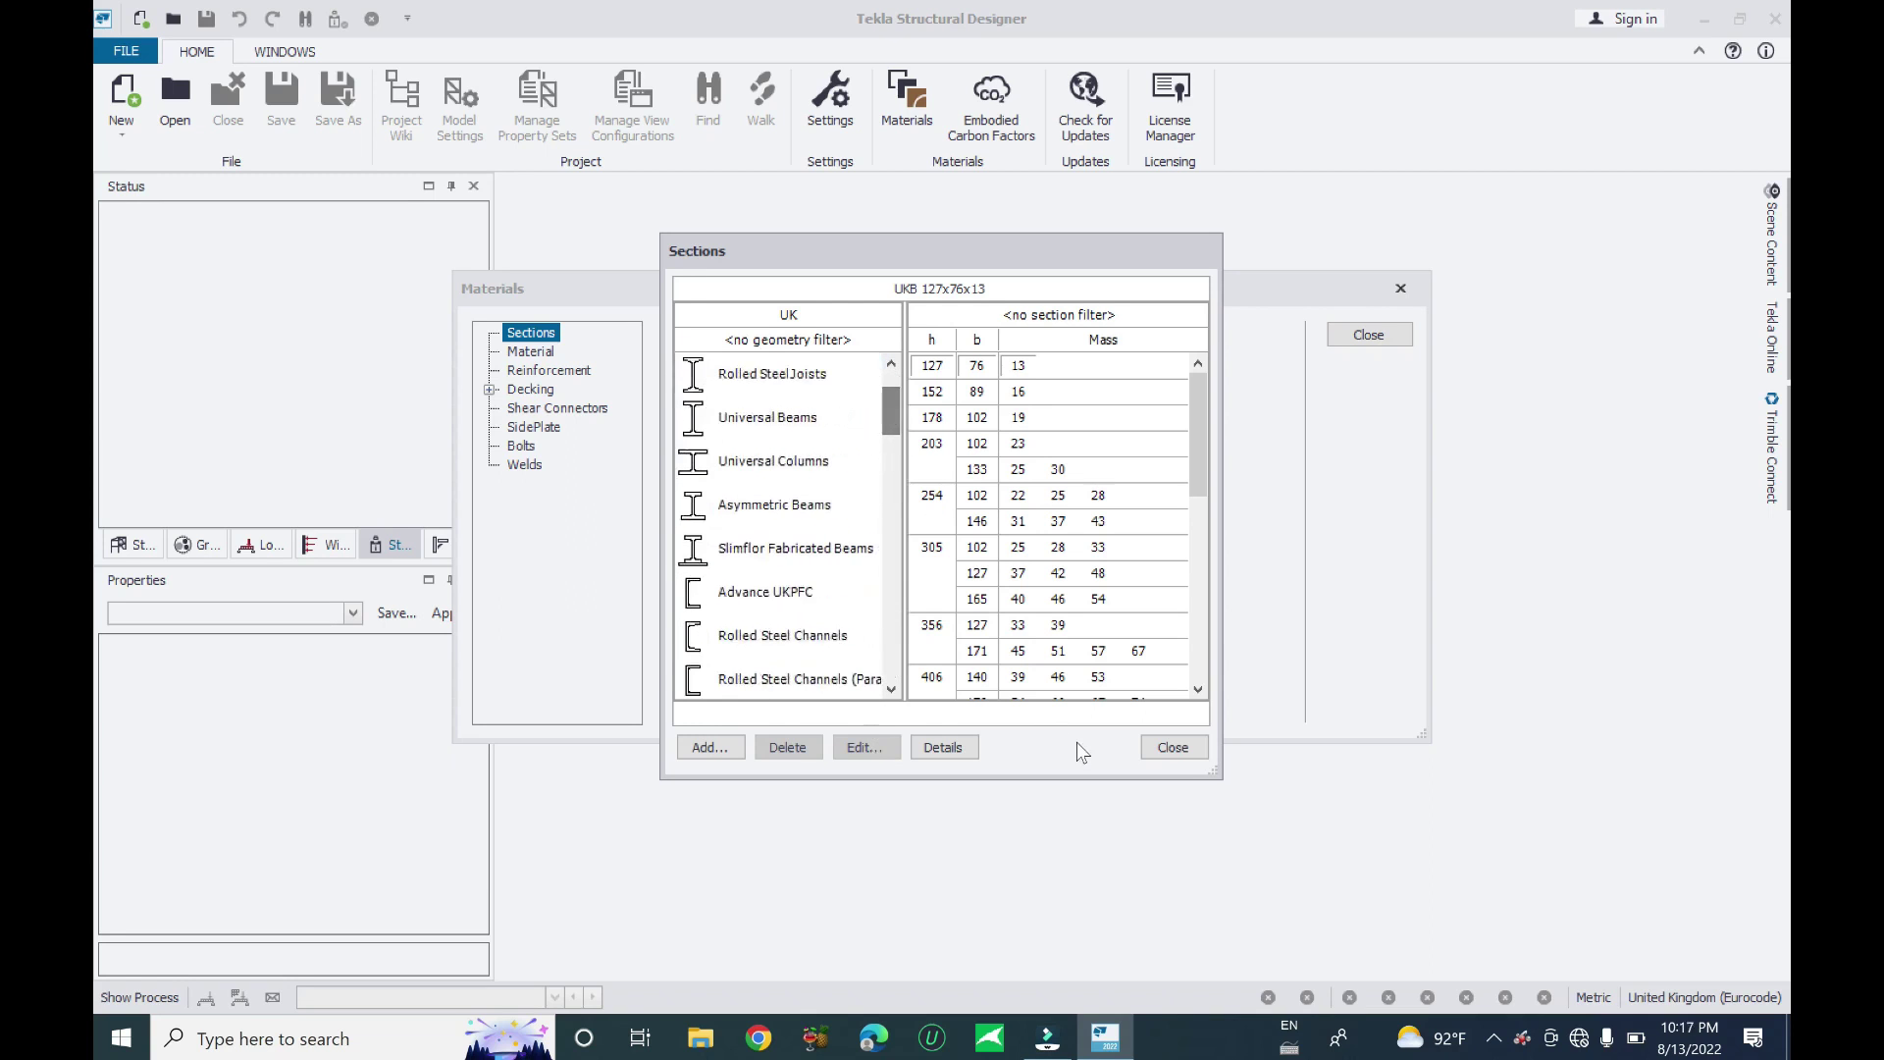
click(1173, 747)
Review the available material grades for Steel, Concrete, Cold Rolled and Cold Formed under the United Kingdom (Eurocode) head code
click(529, 352)
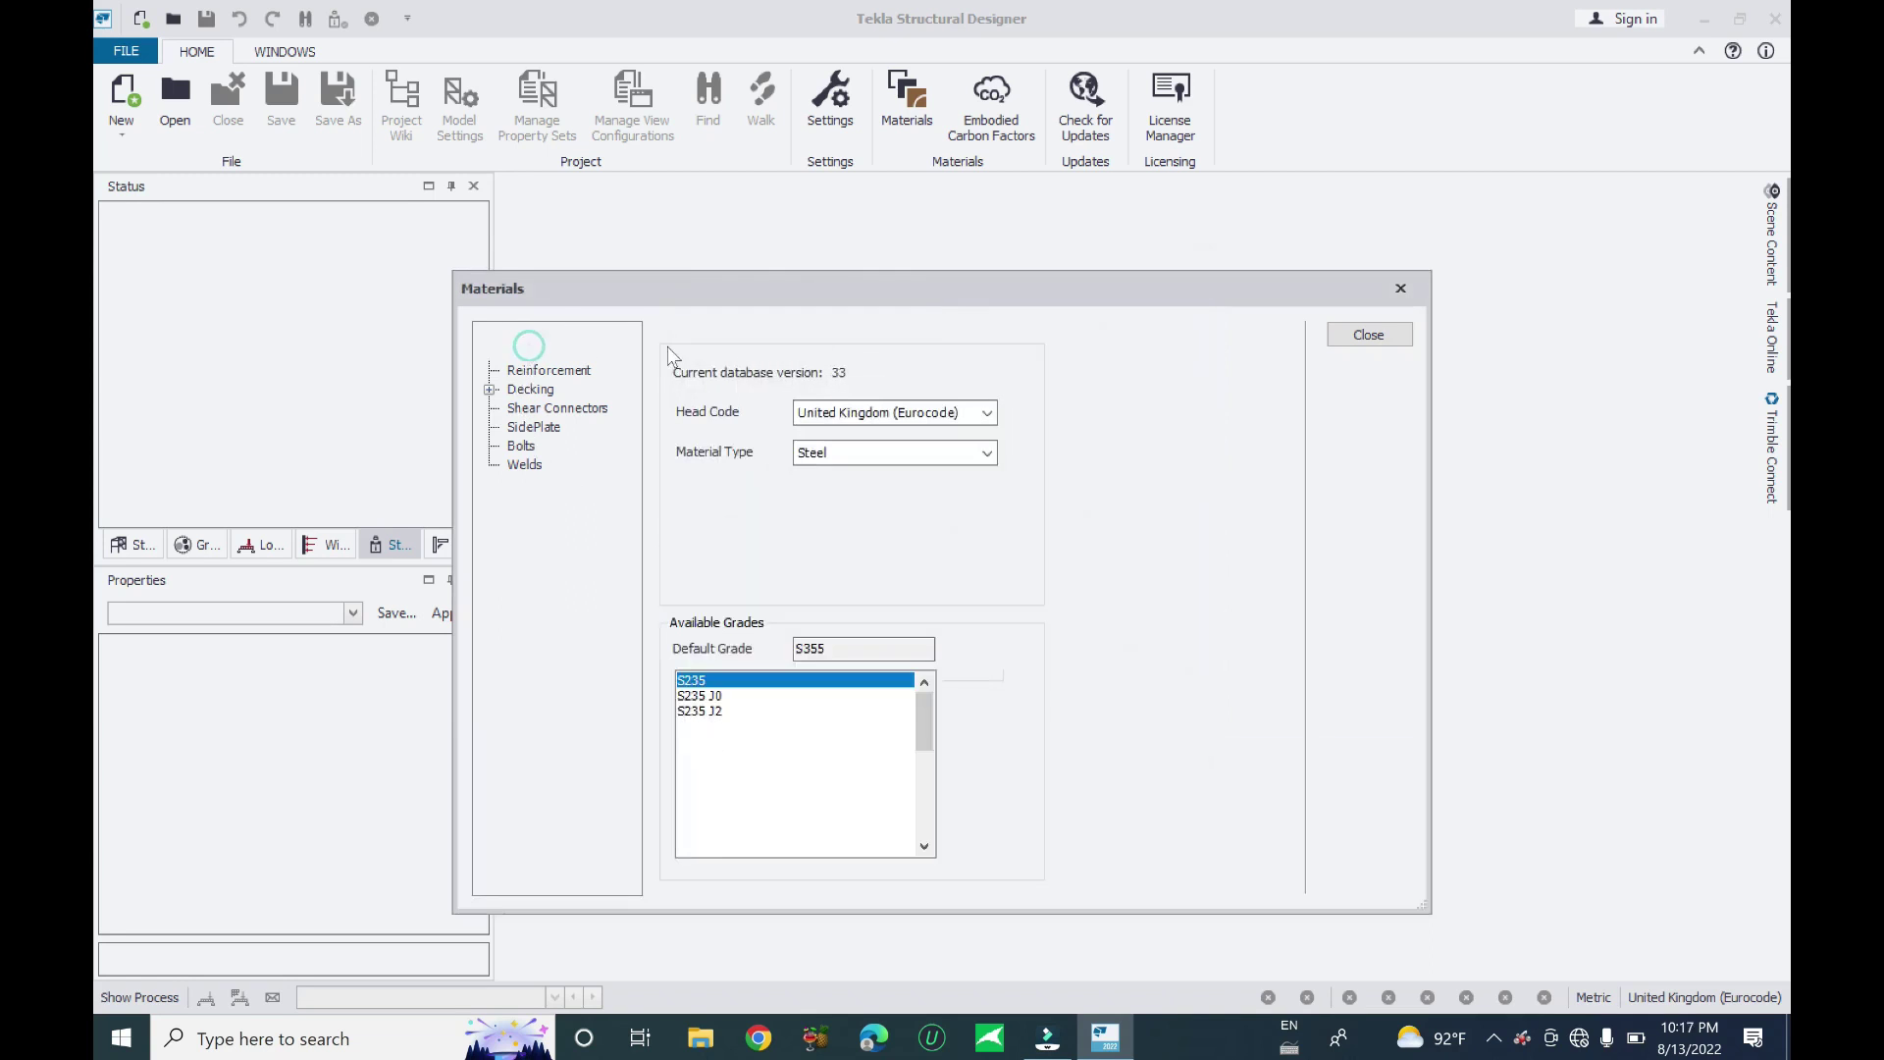
drag(920, 726, 922, 814)
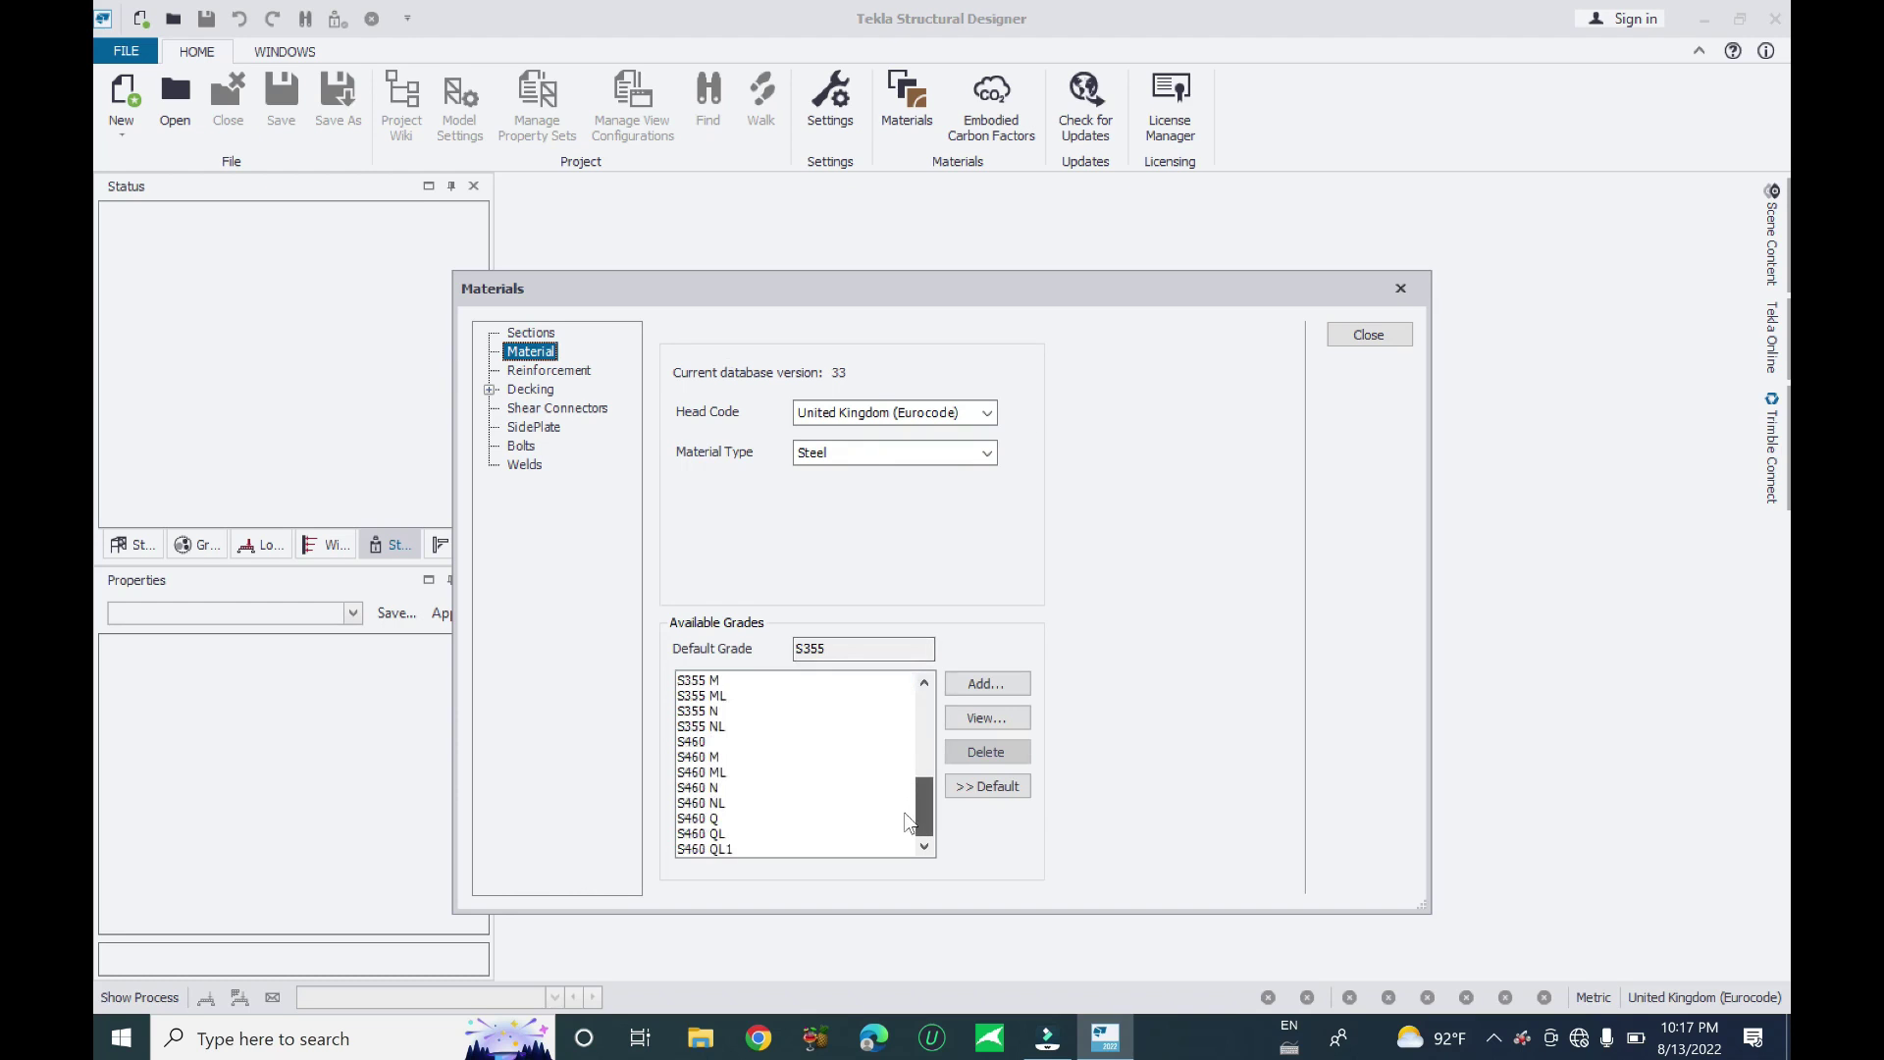
click(986, 453)
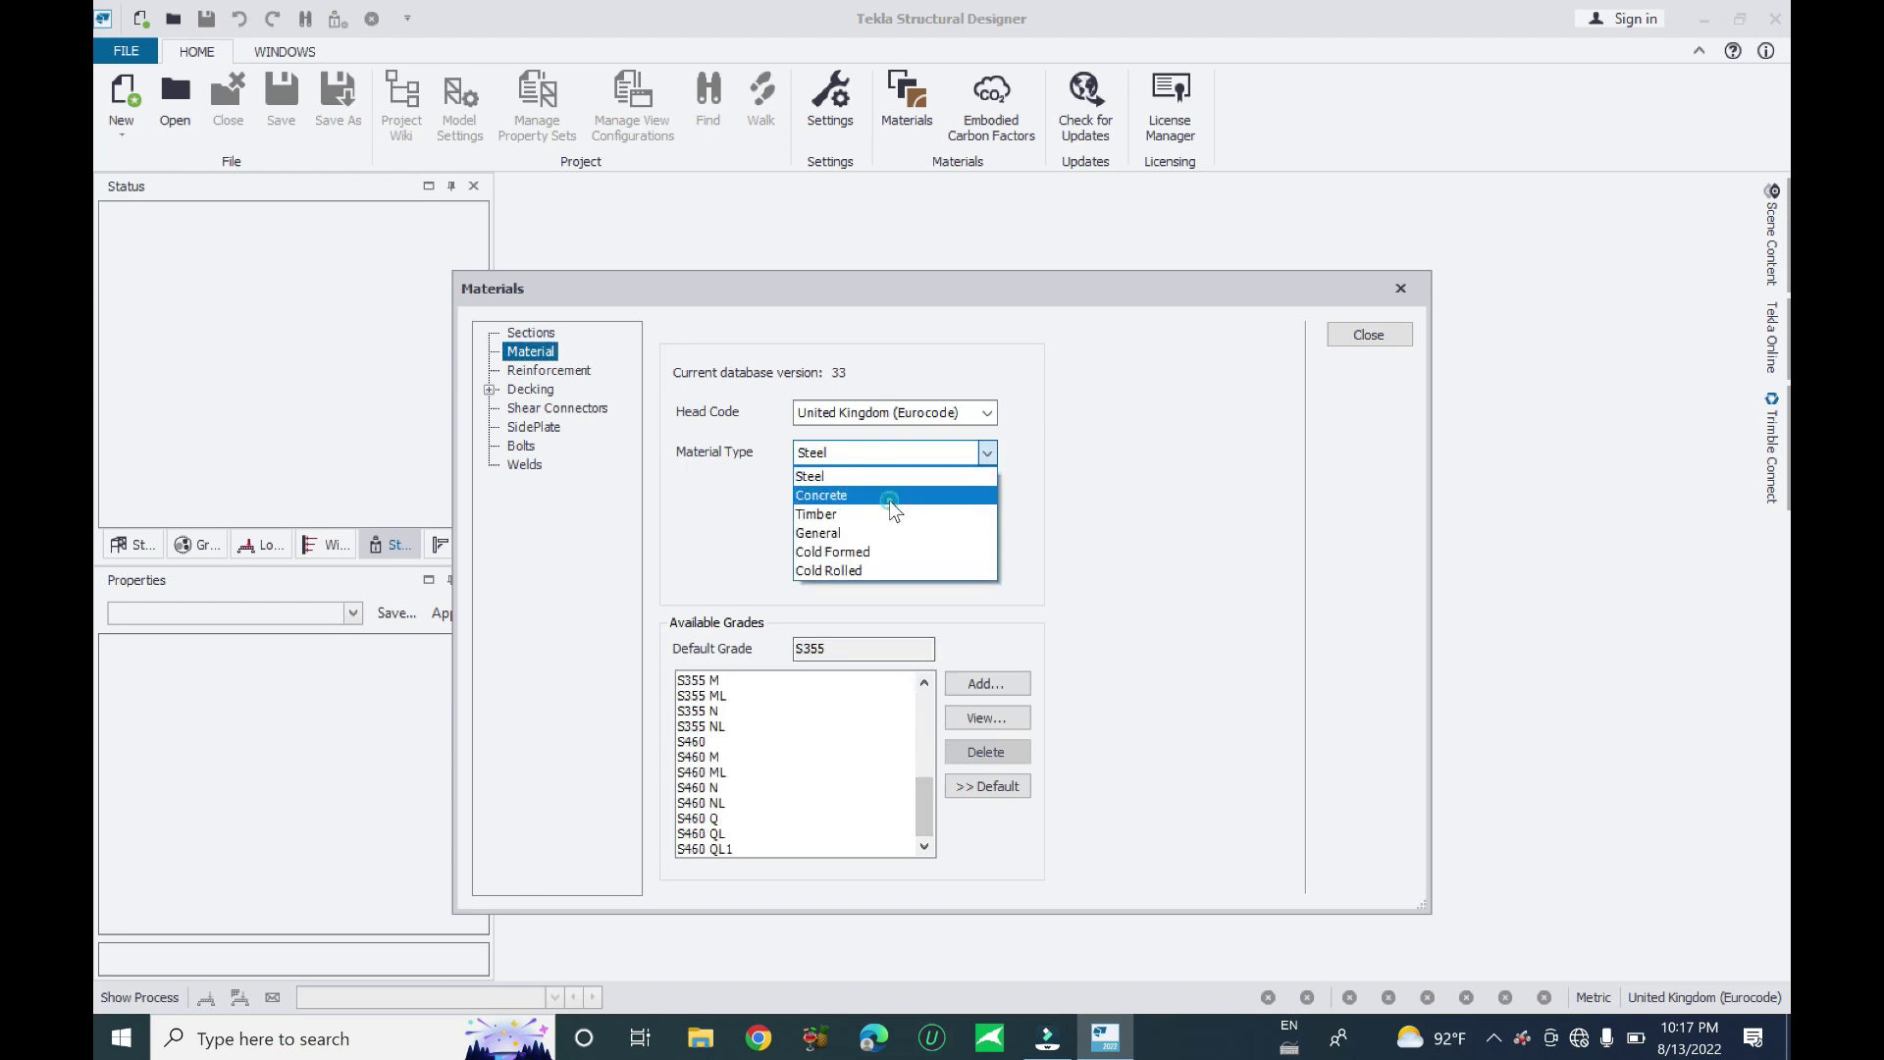
click(889, 500)
click(987, 452)
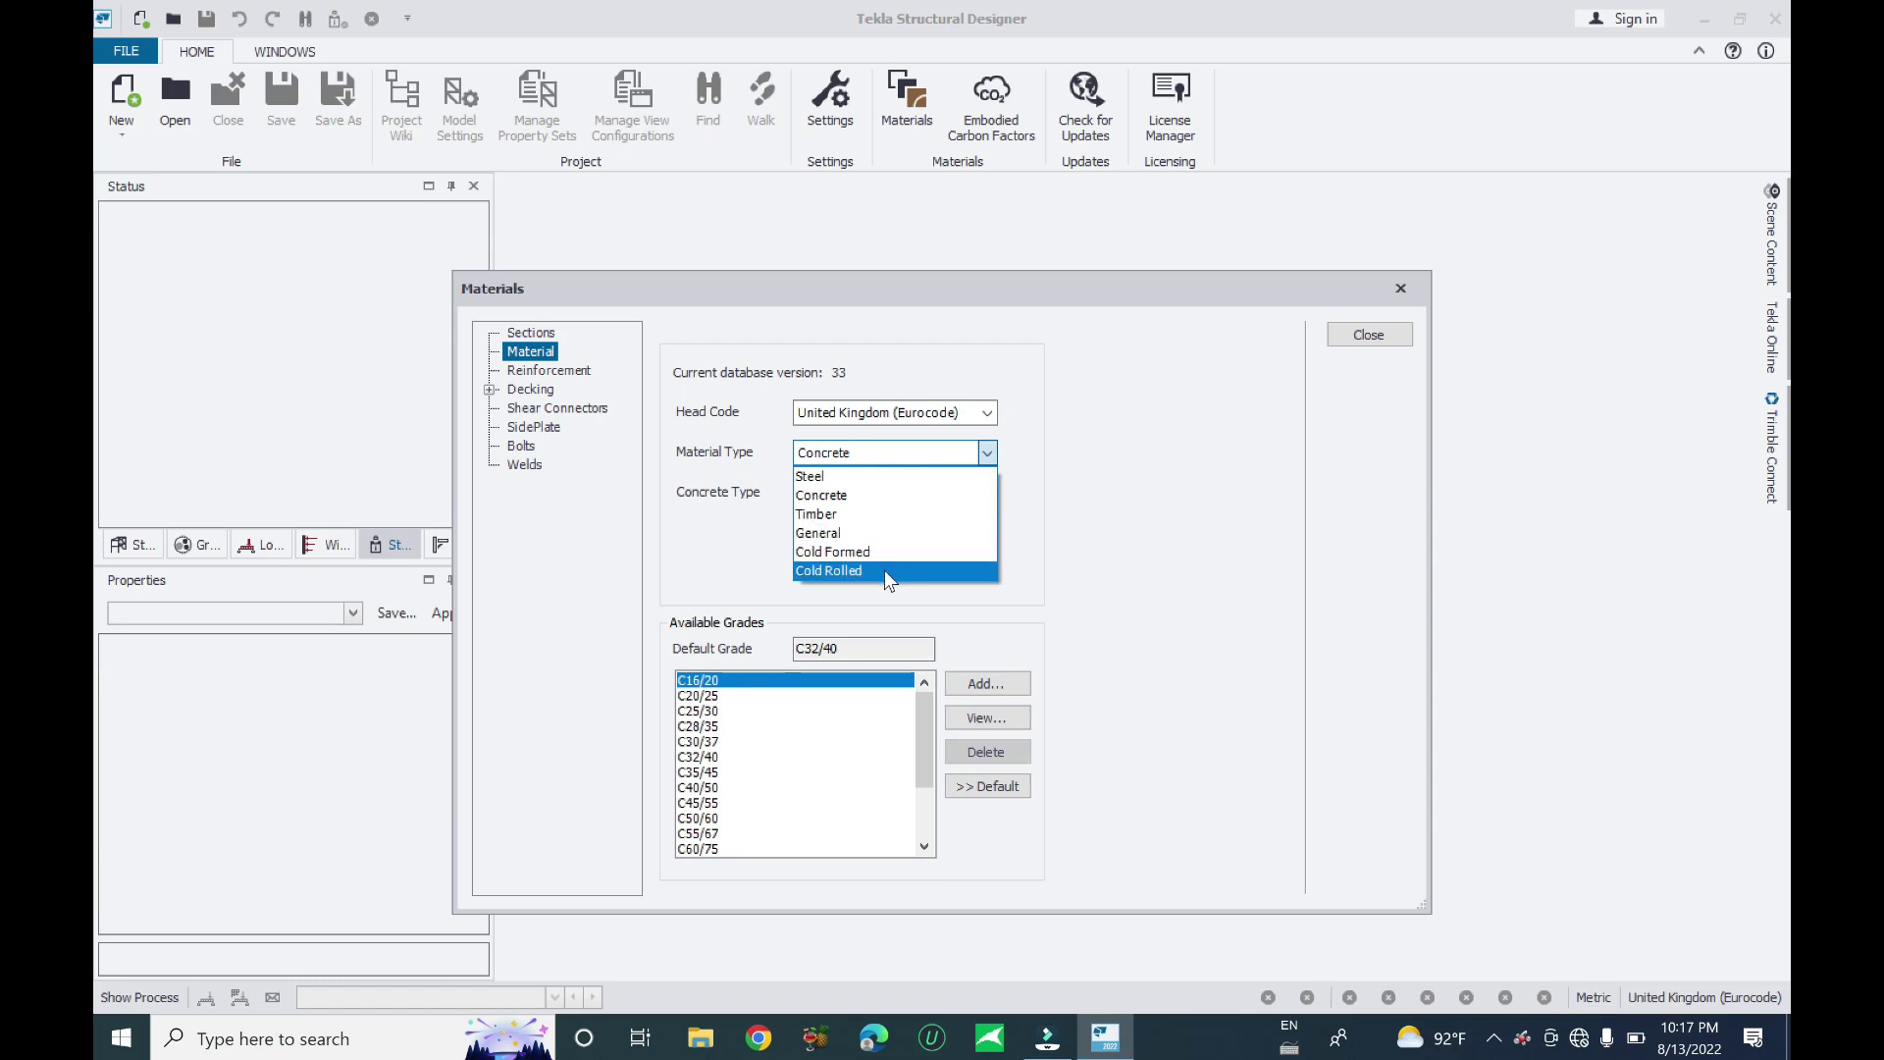
click(885, 571)
click(987, 453)
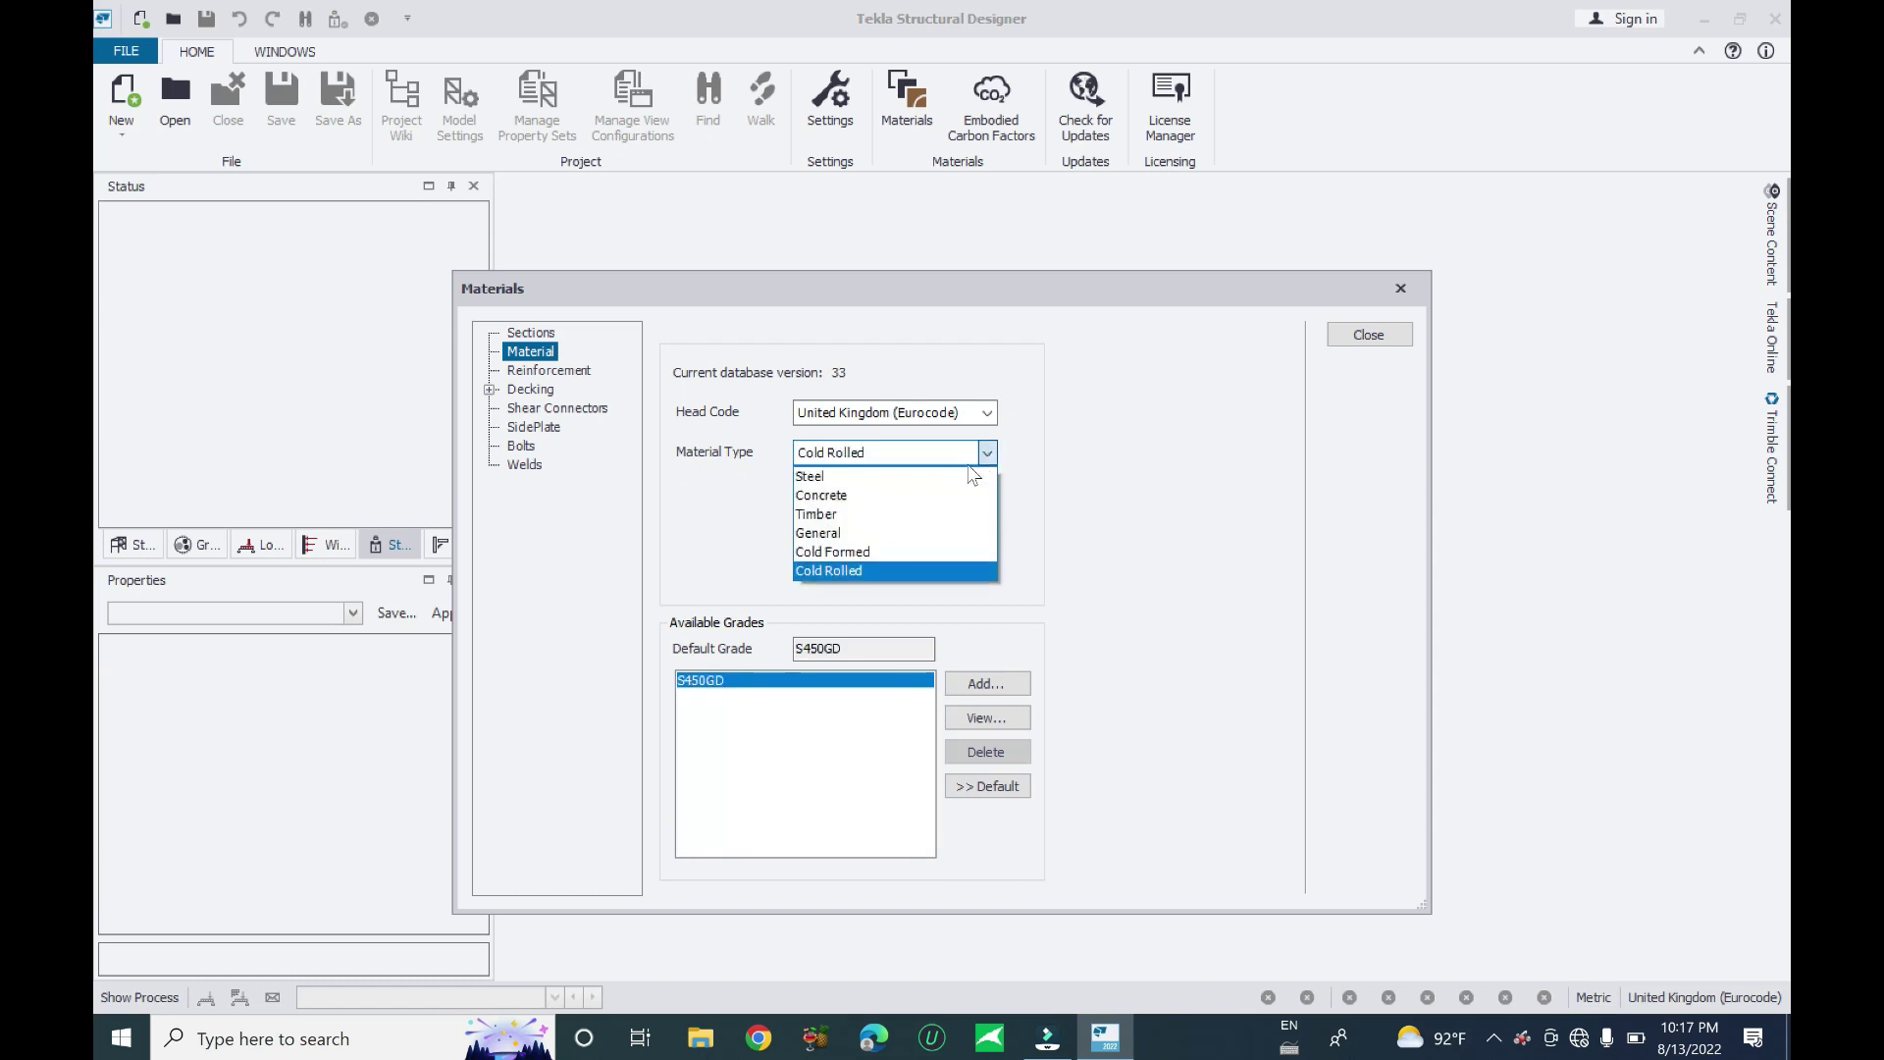
click(877, 552)
click(987, 452)
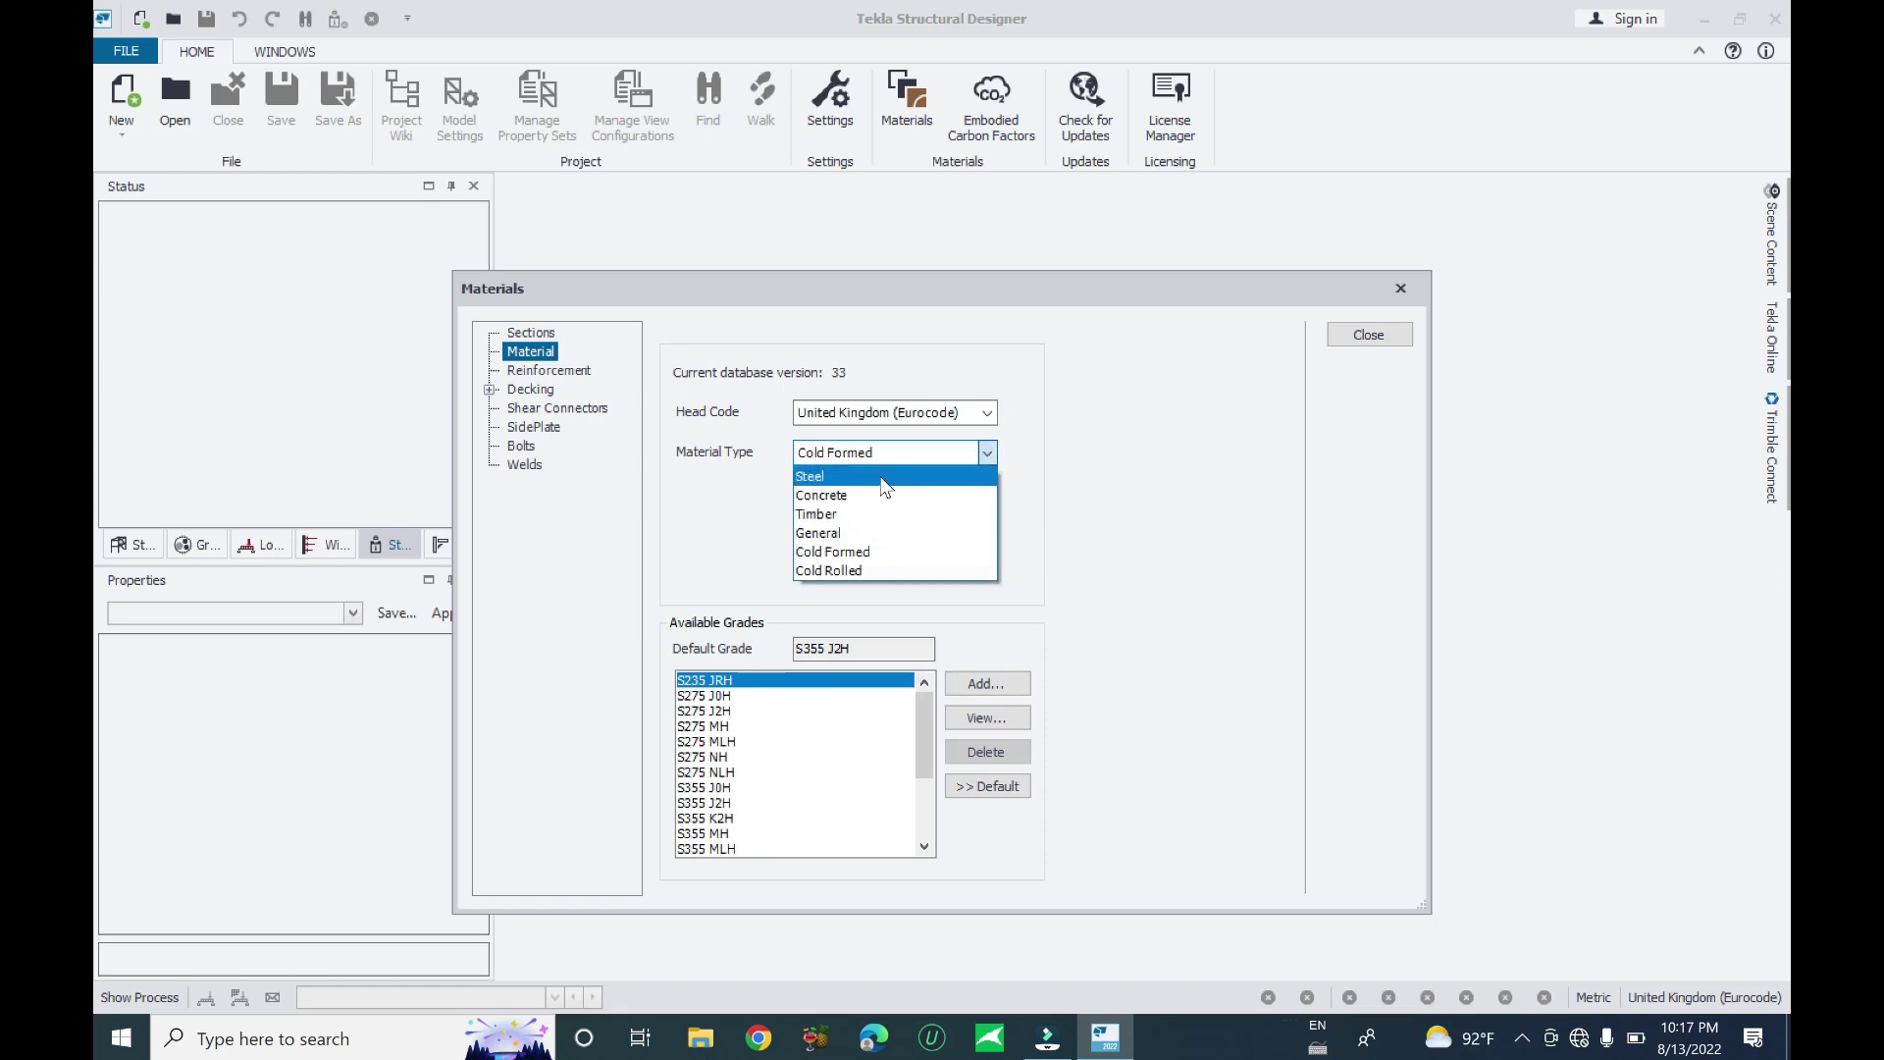
click(867, 552)
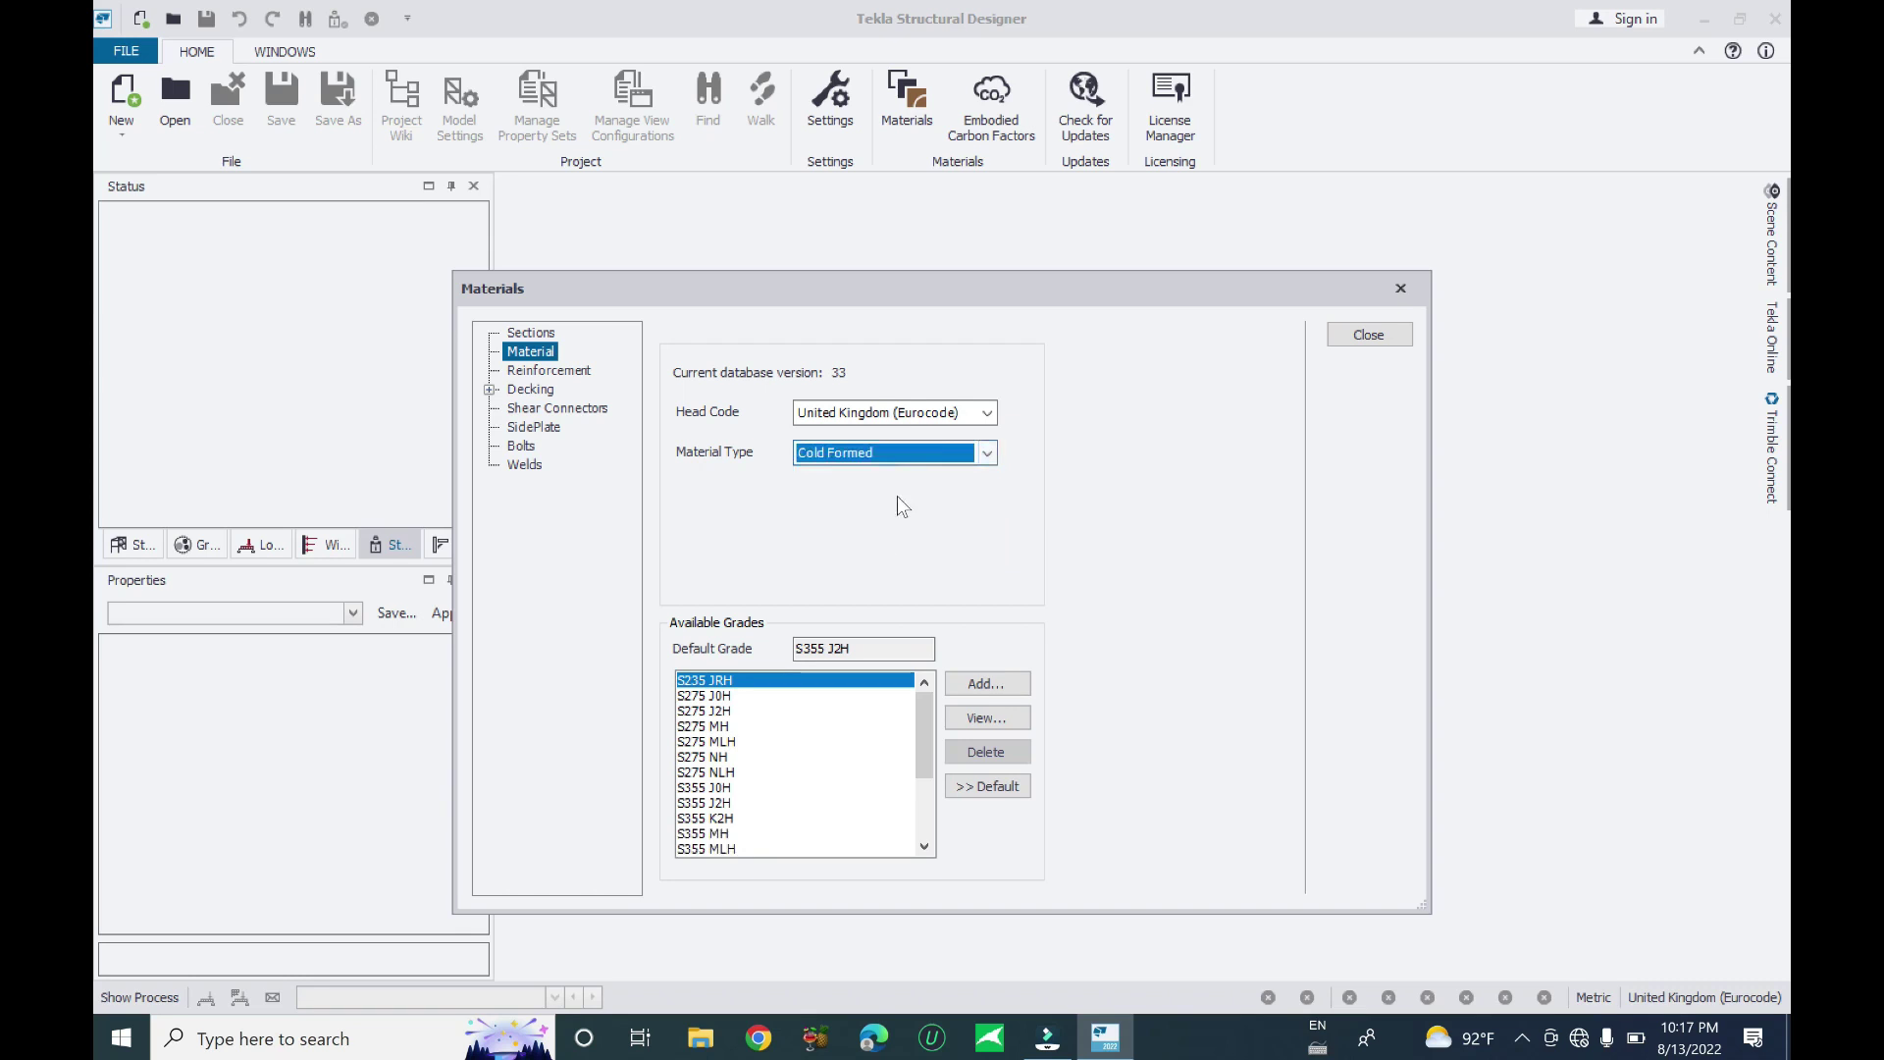
Examine the reinforcement database for UK Type 2 loose bars, comparing the sizes offered by classes 400, 500 and 250
click(549, 370)
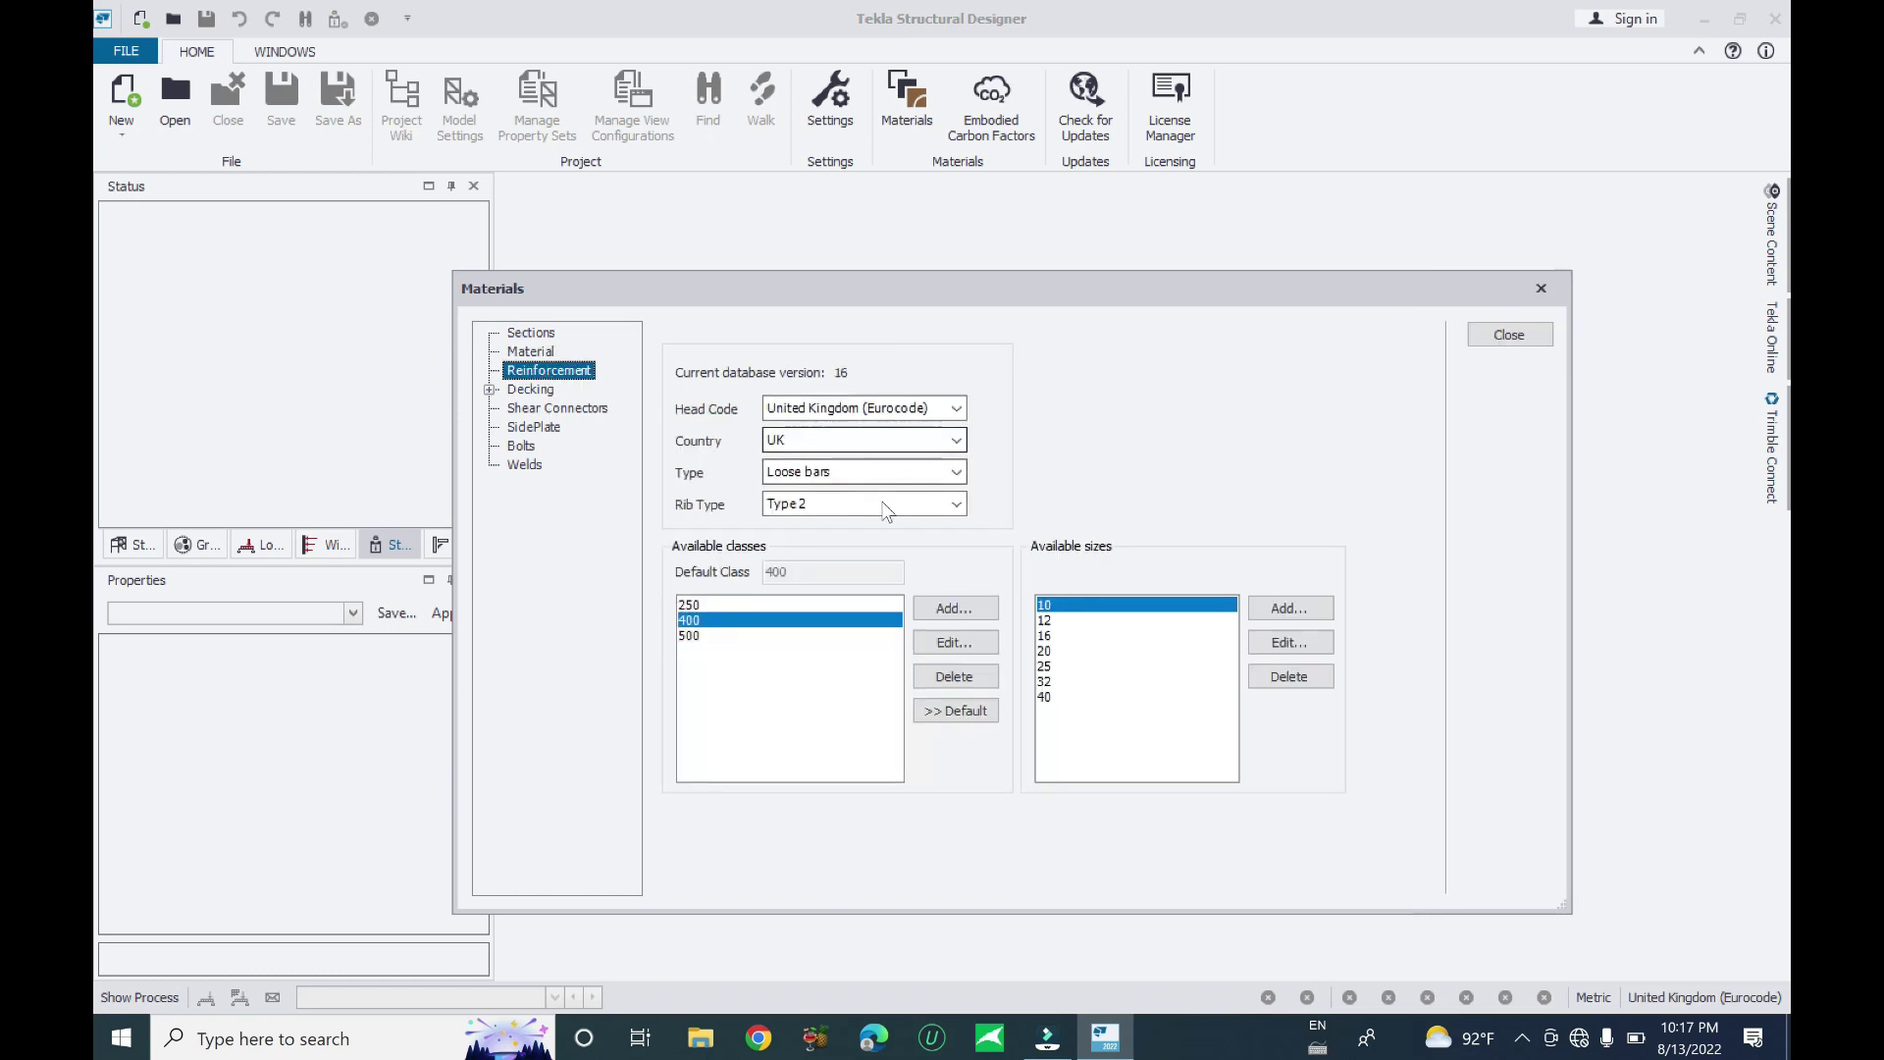
click(956, 503)
click(955, 503)
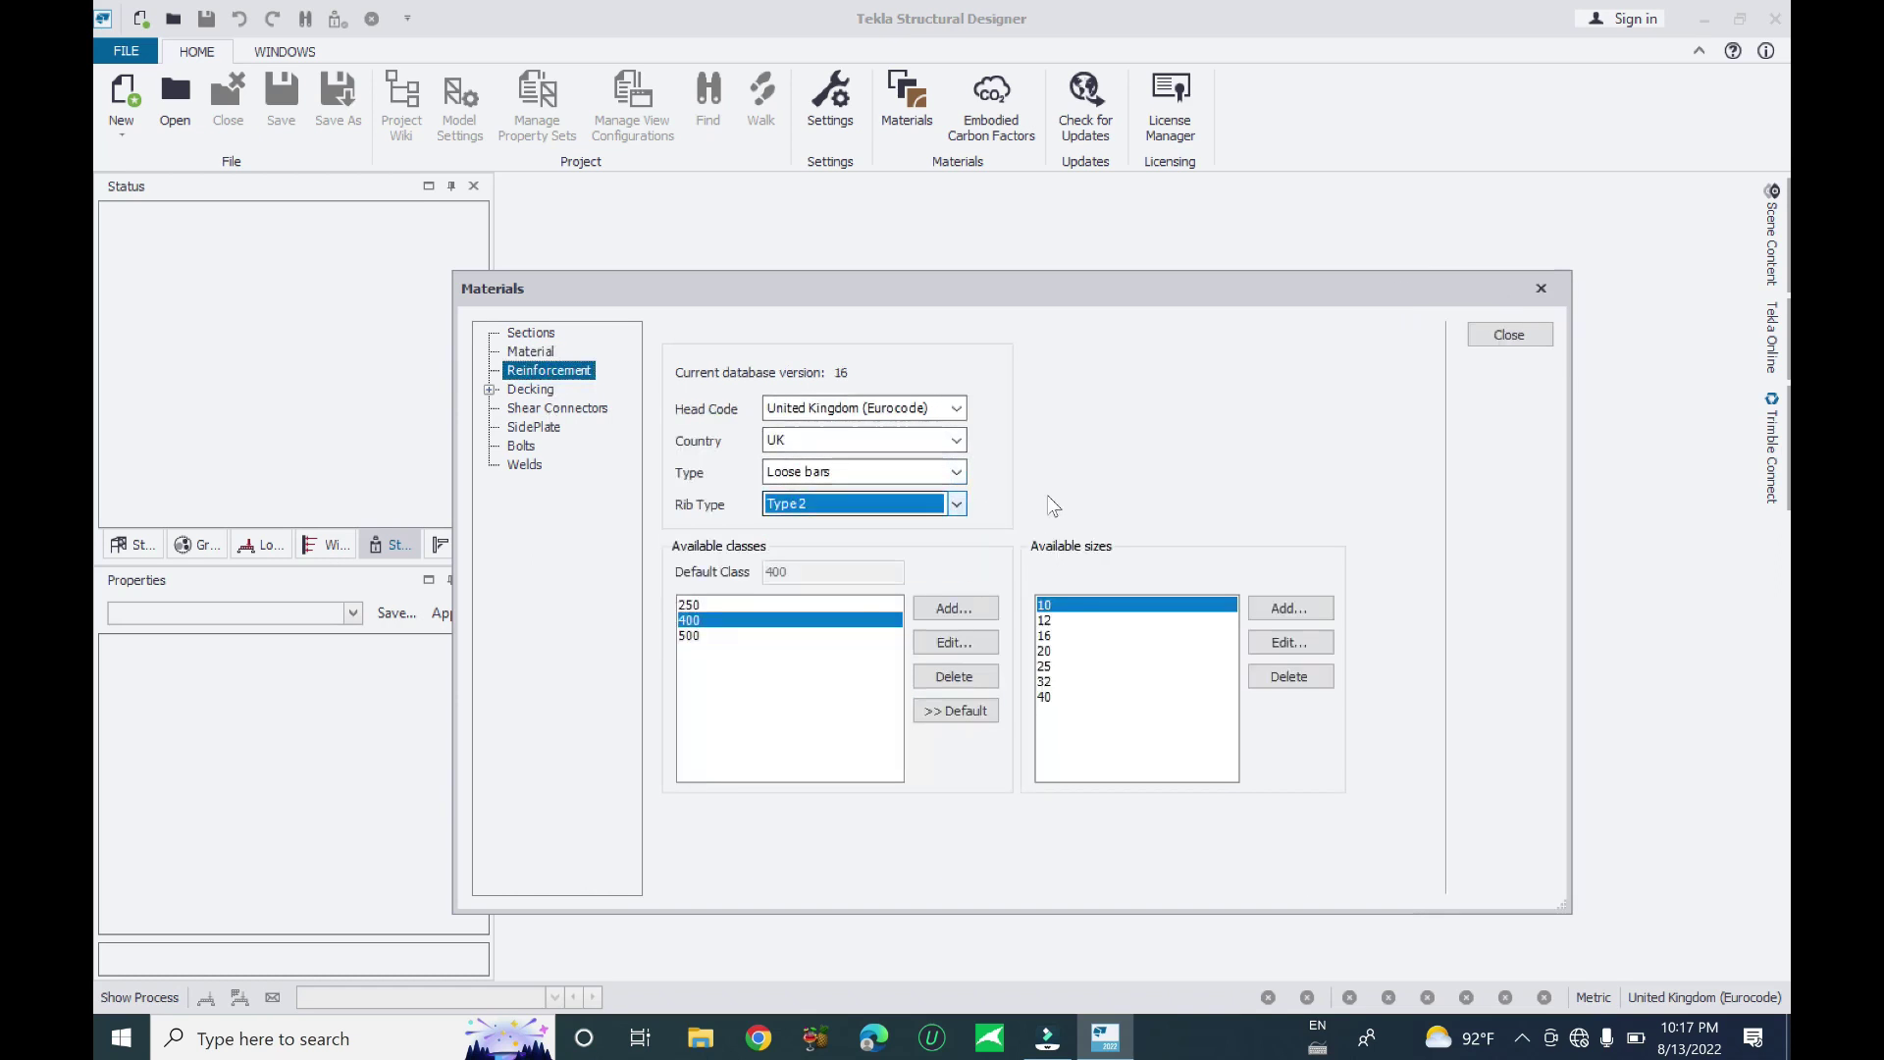
click(690, 624)
click(689, 620)
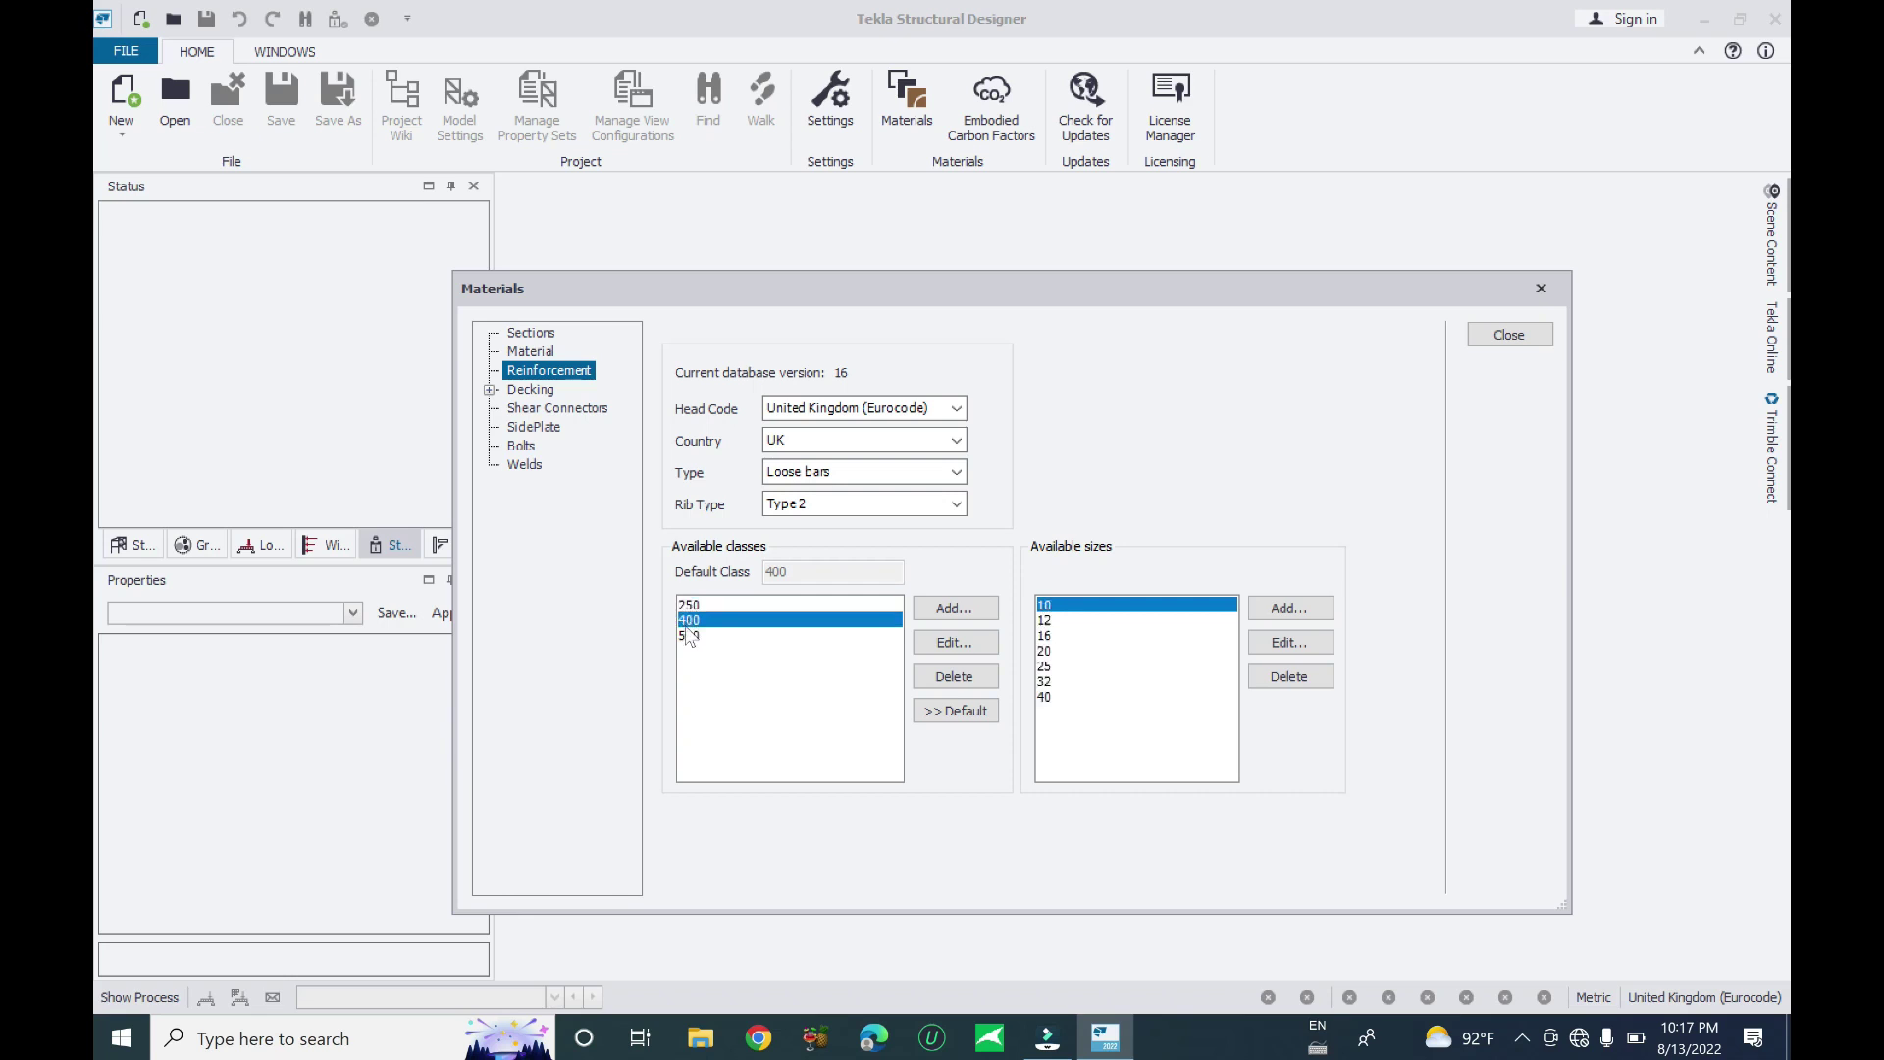
click(690, 636)
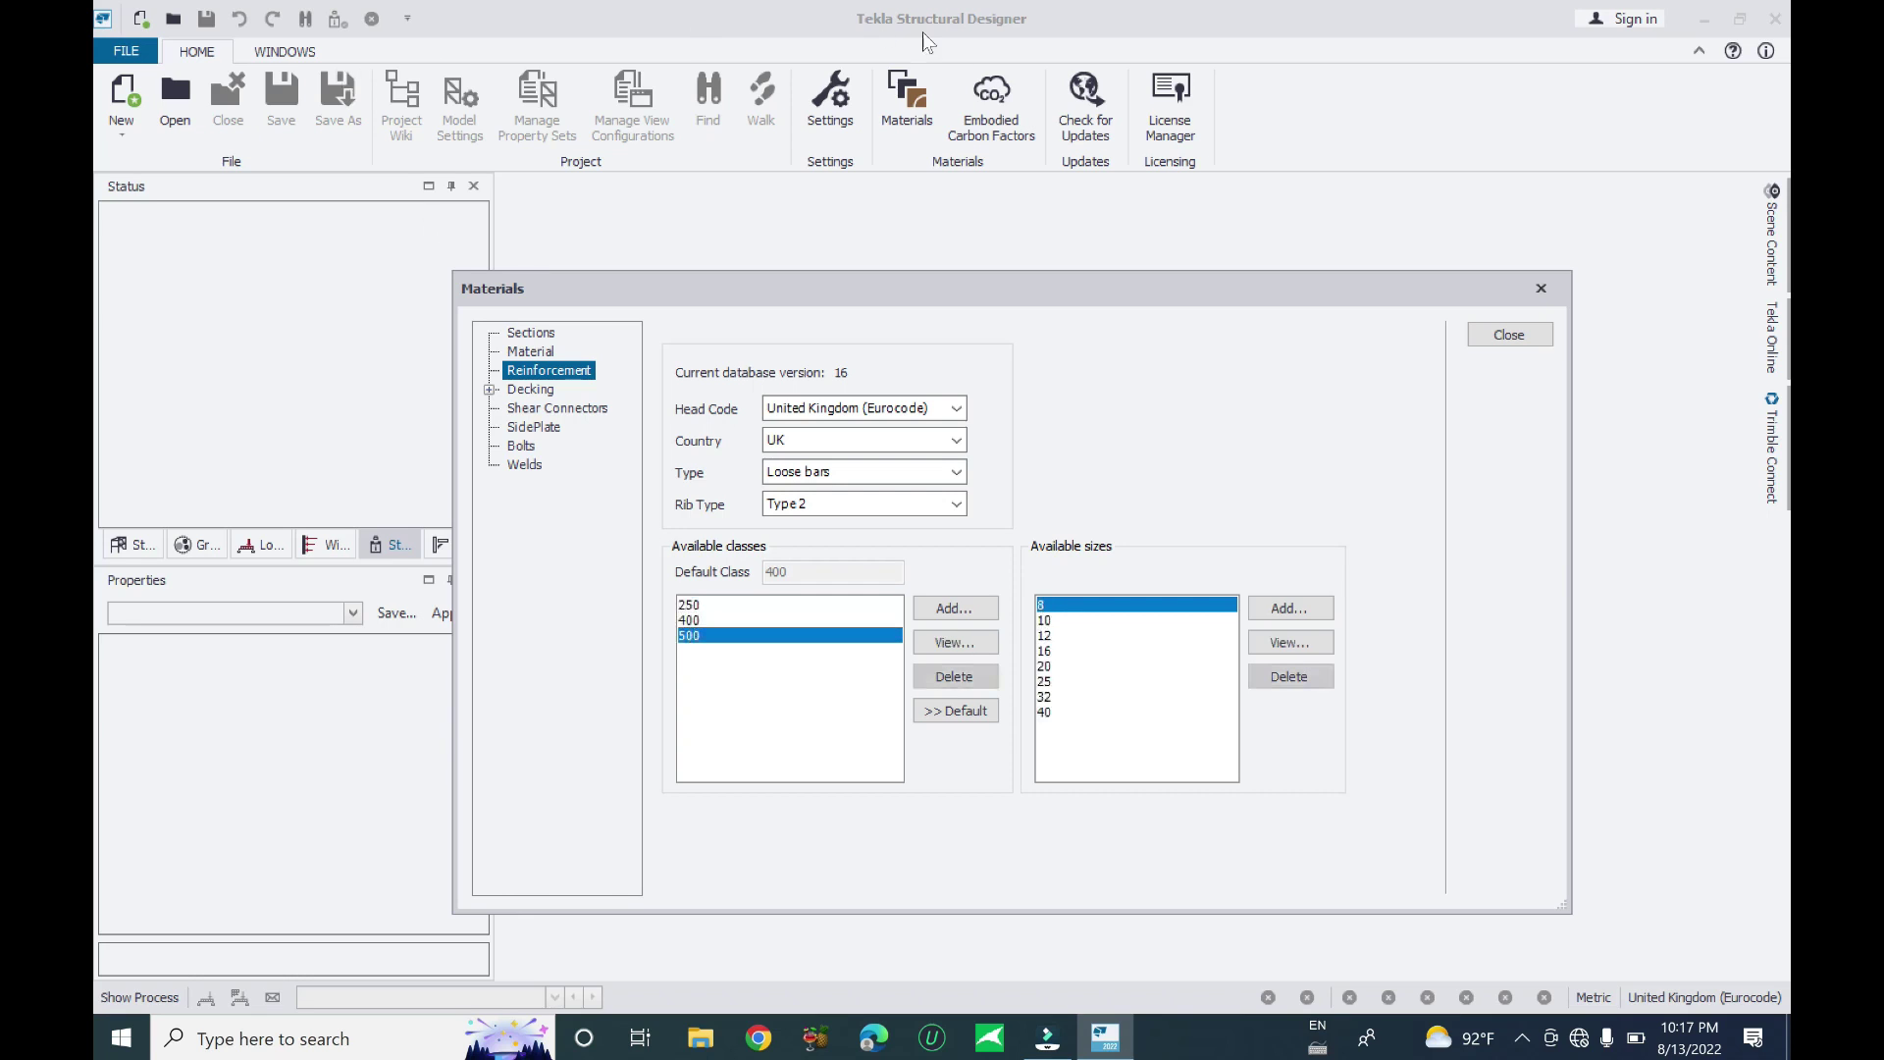
click(688, 605)
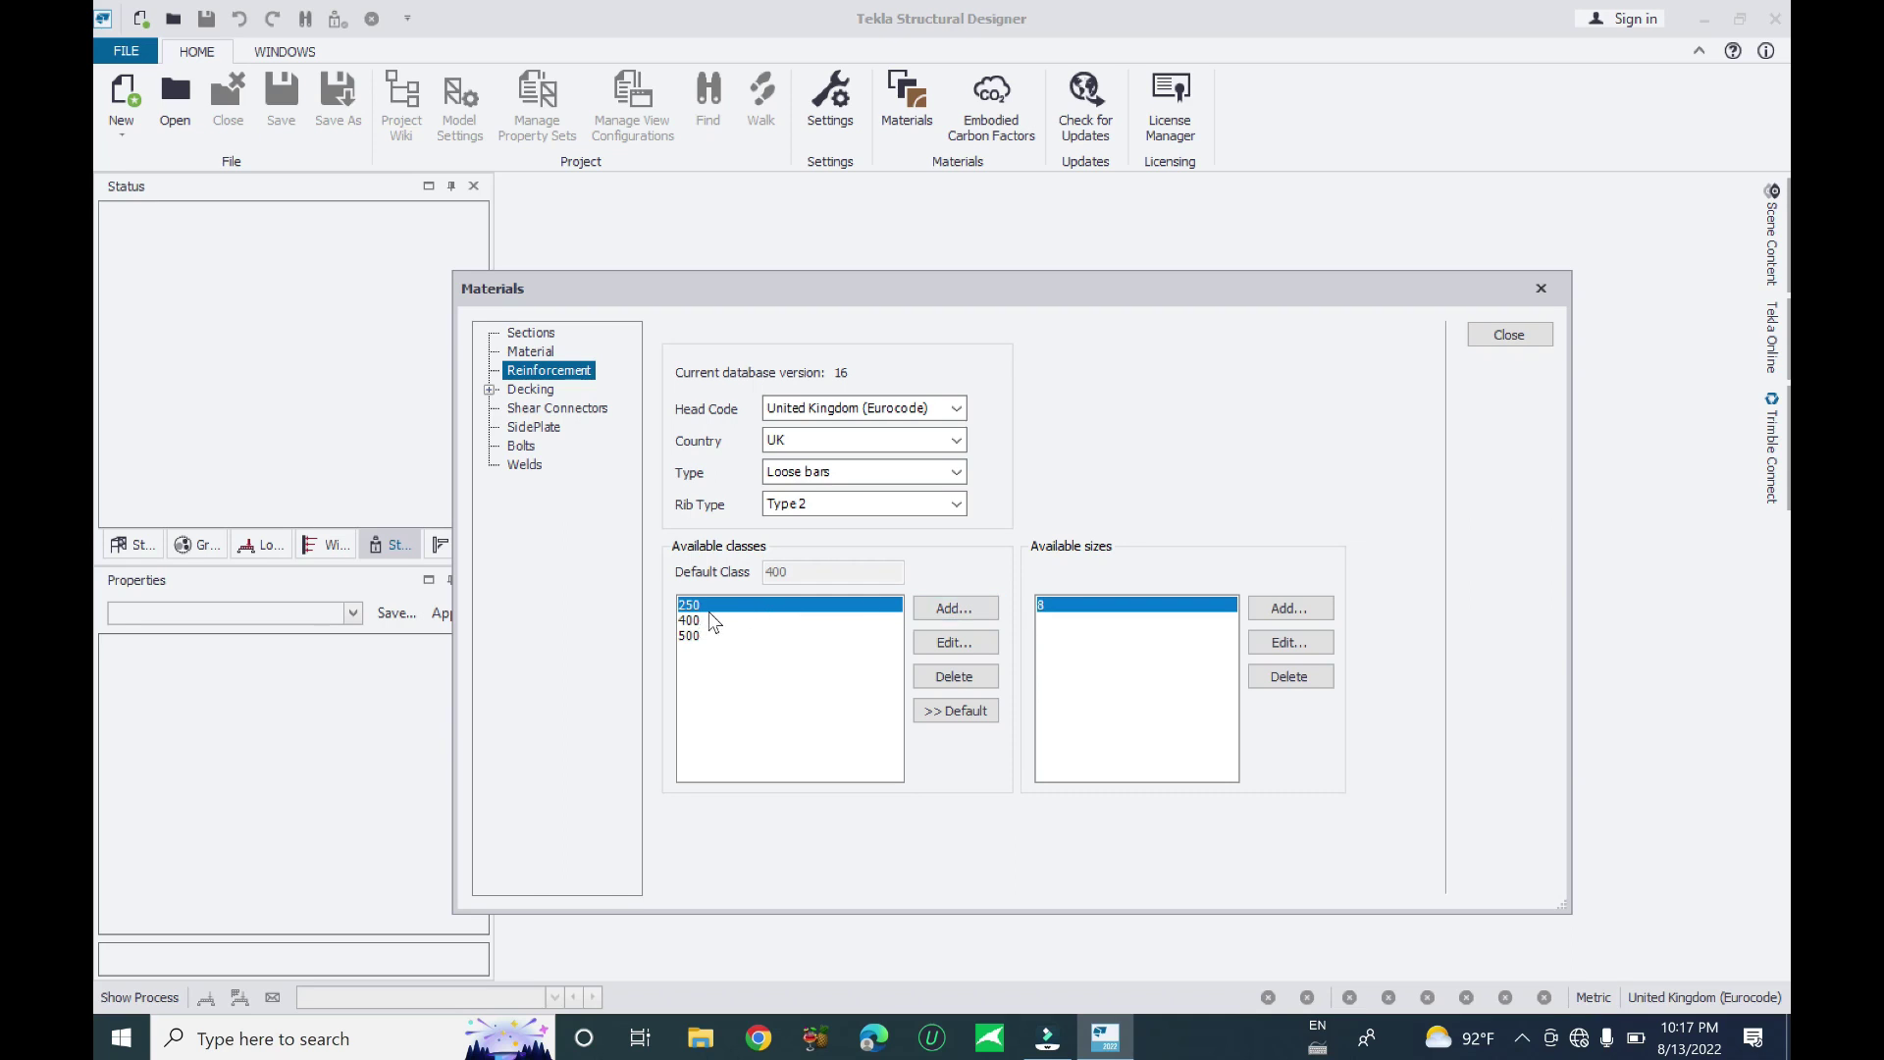
click(699, 634)
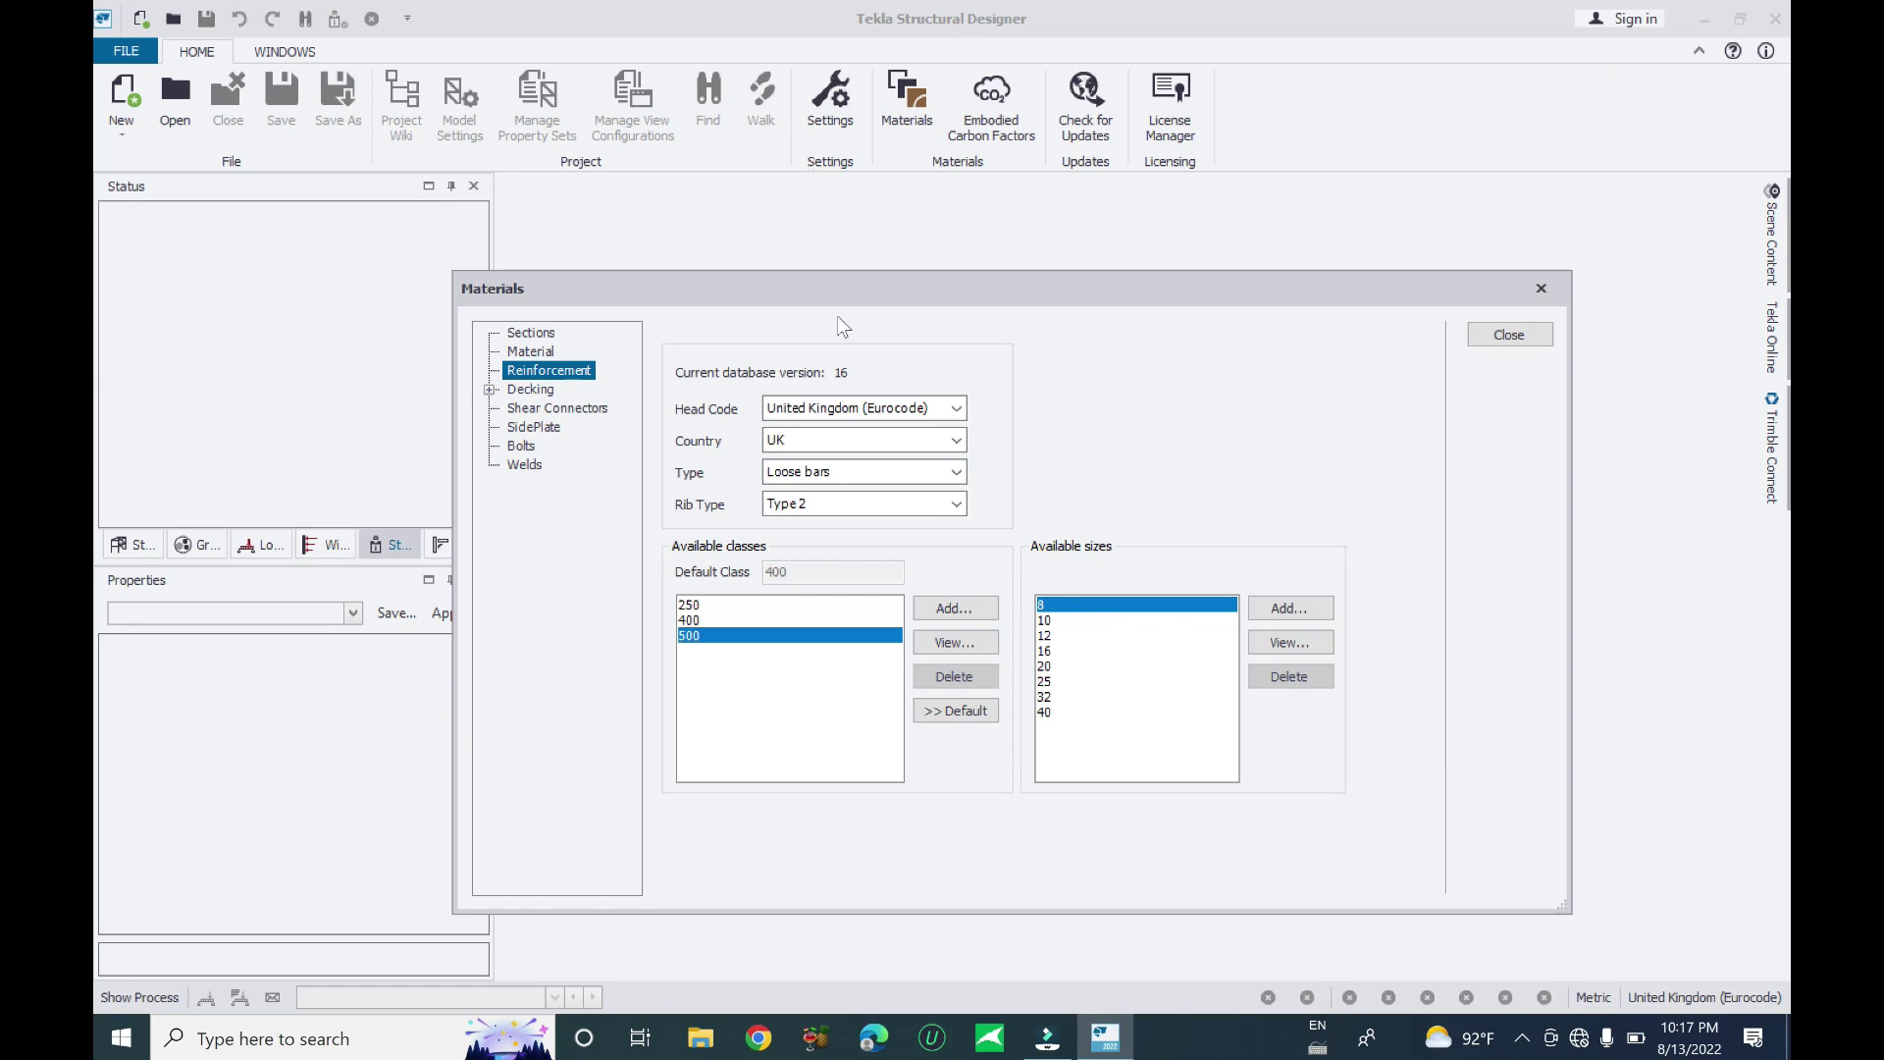
Select reinforcement class 400 and go through its available bar sizes
click(681, 621)
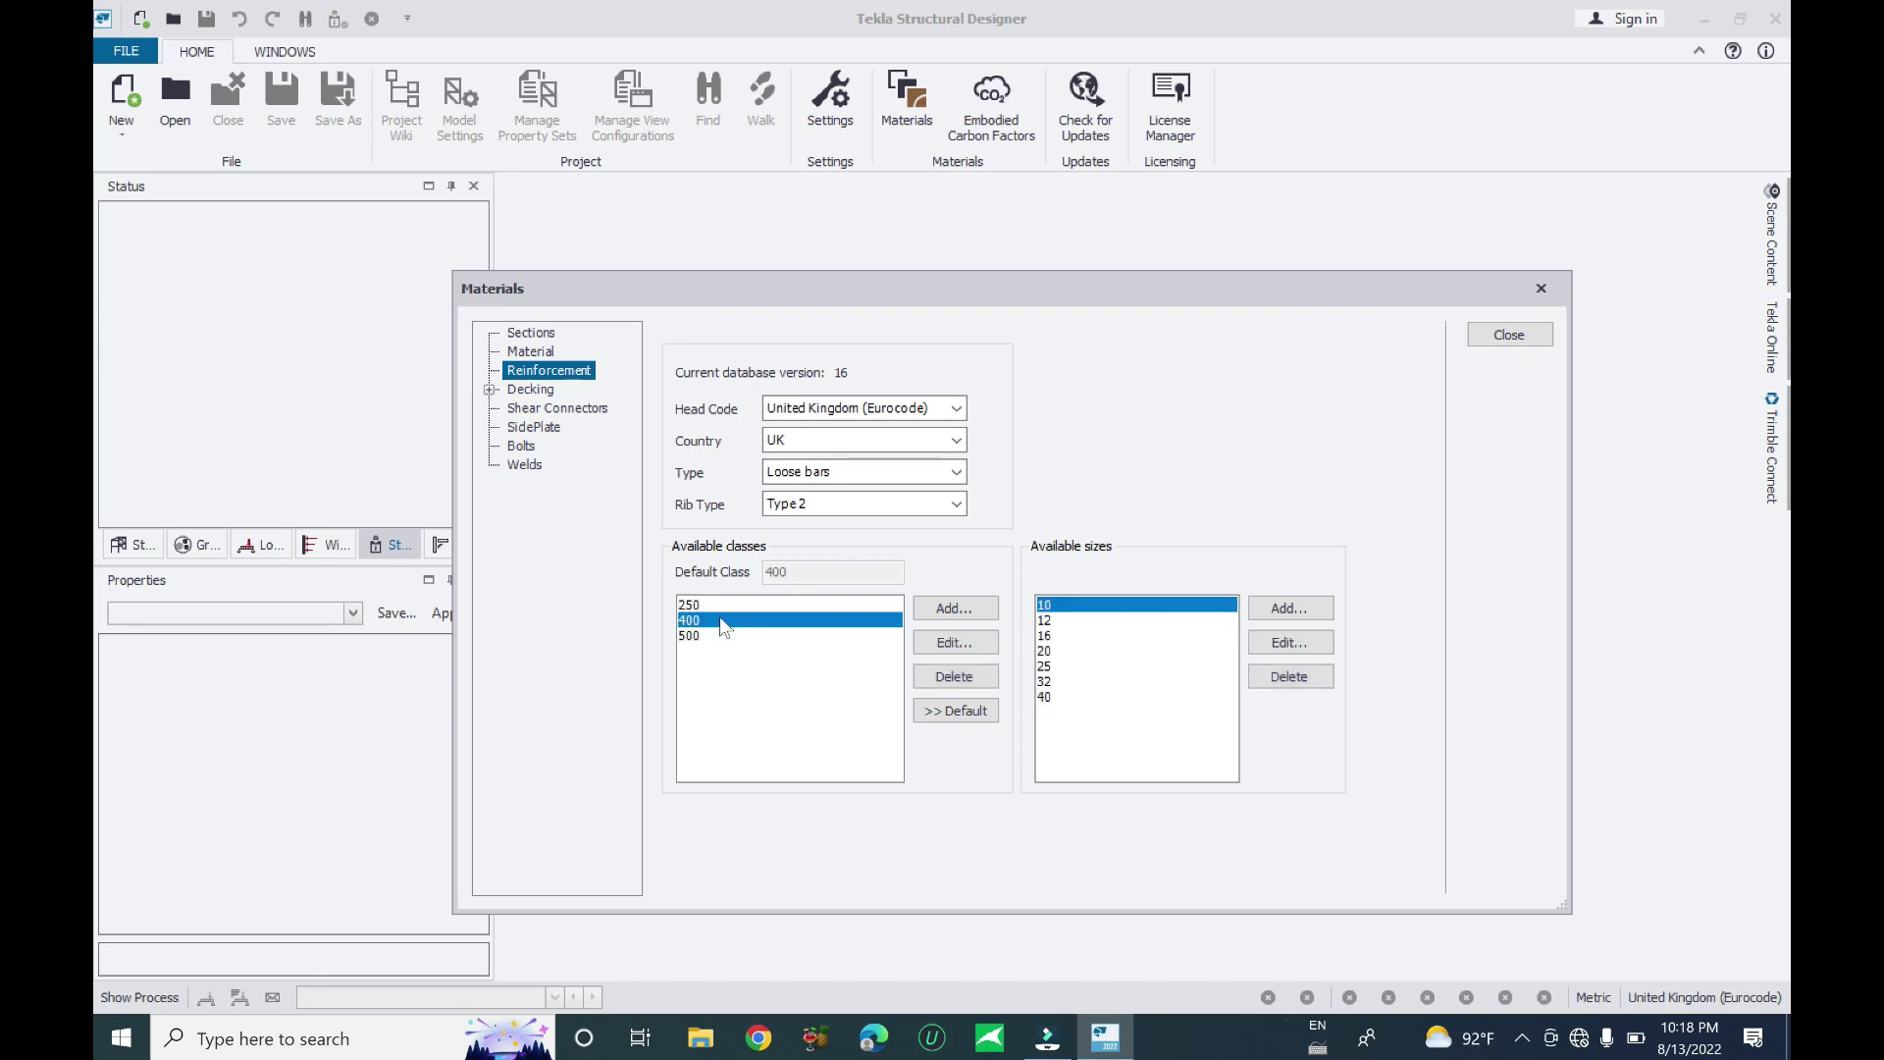
click(1059, 618)
click(1059, 635)
click(1060, 650)
click(1057, 667)
click(1054, 697)
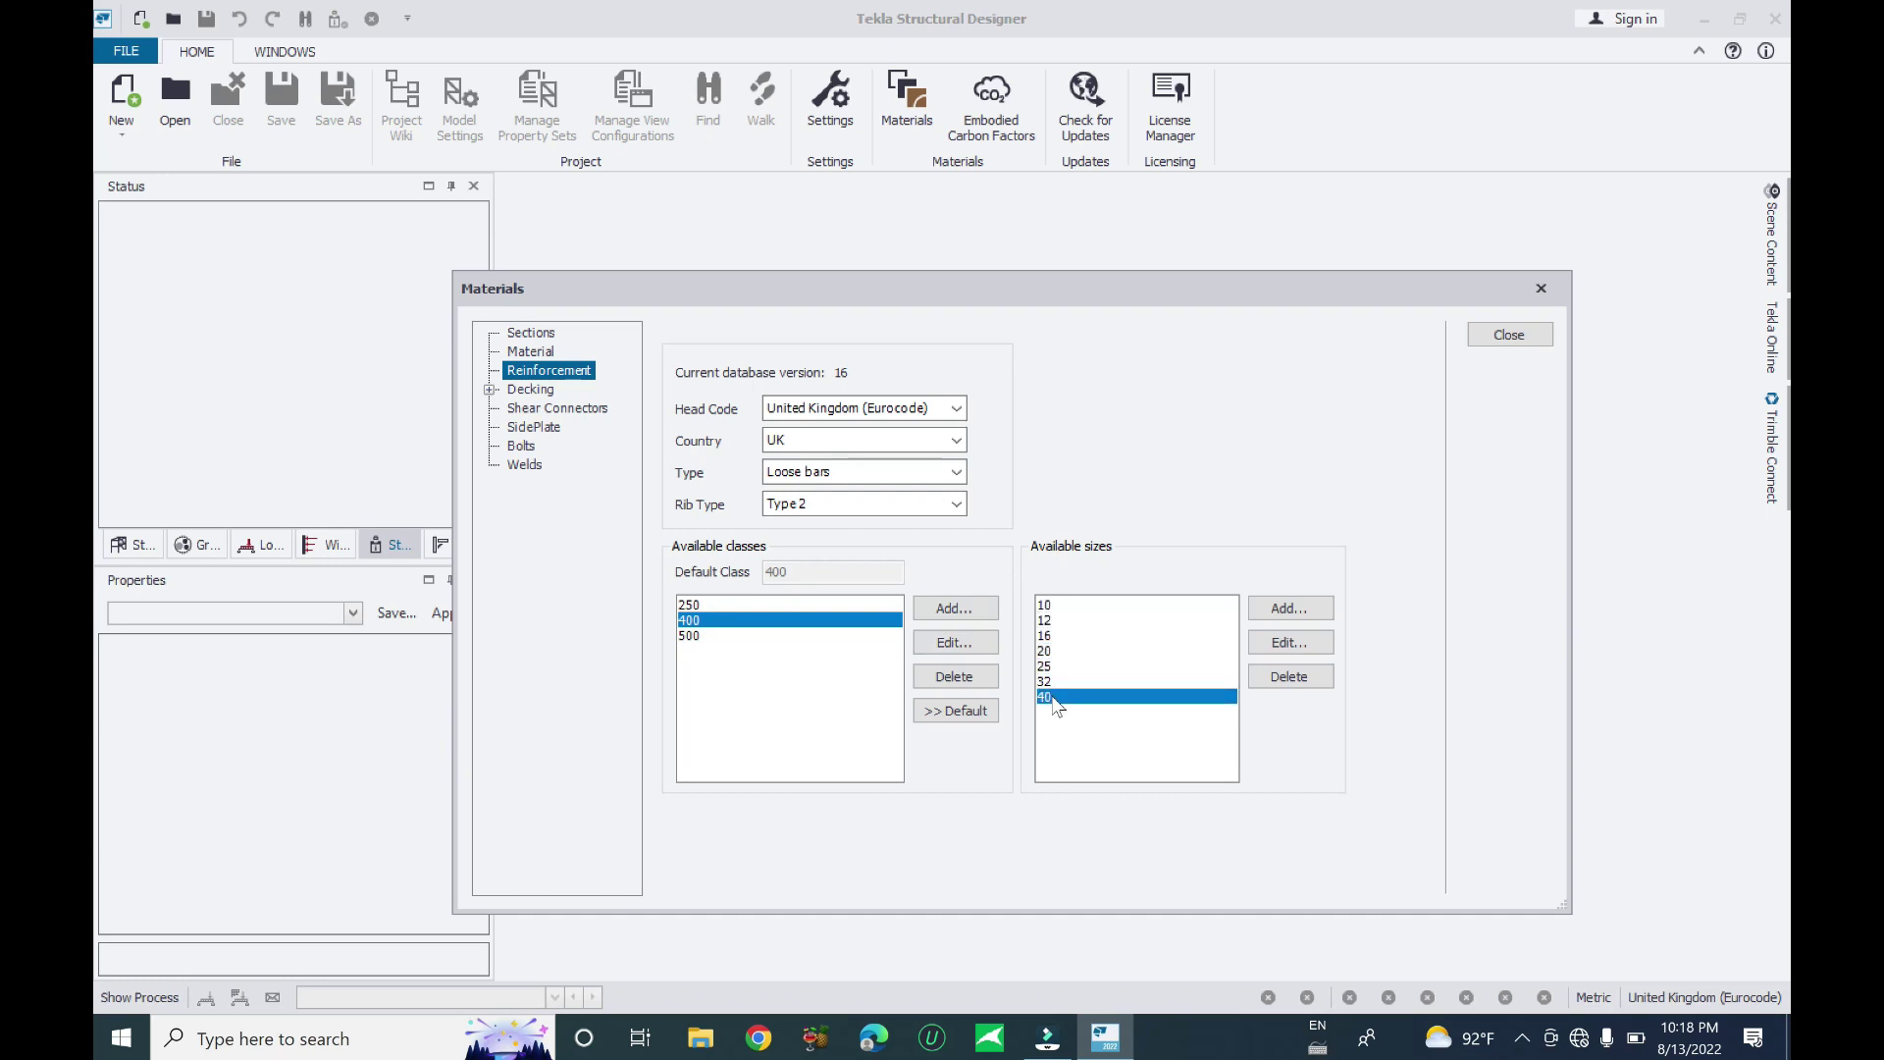
click(1051, 605)
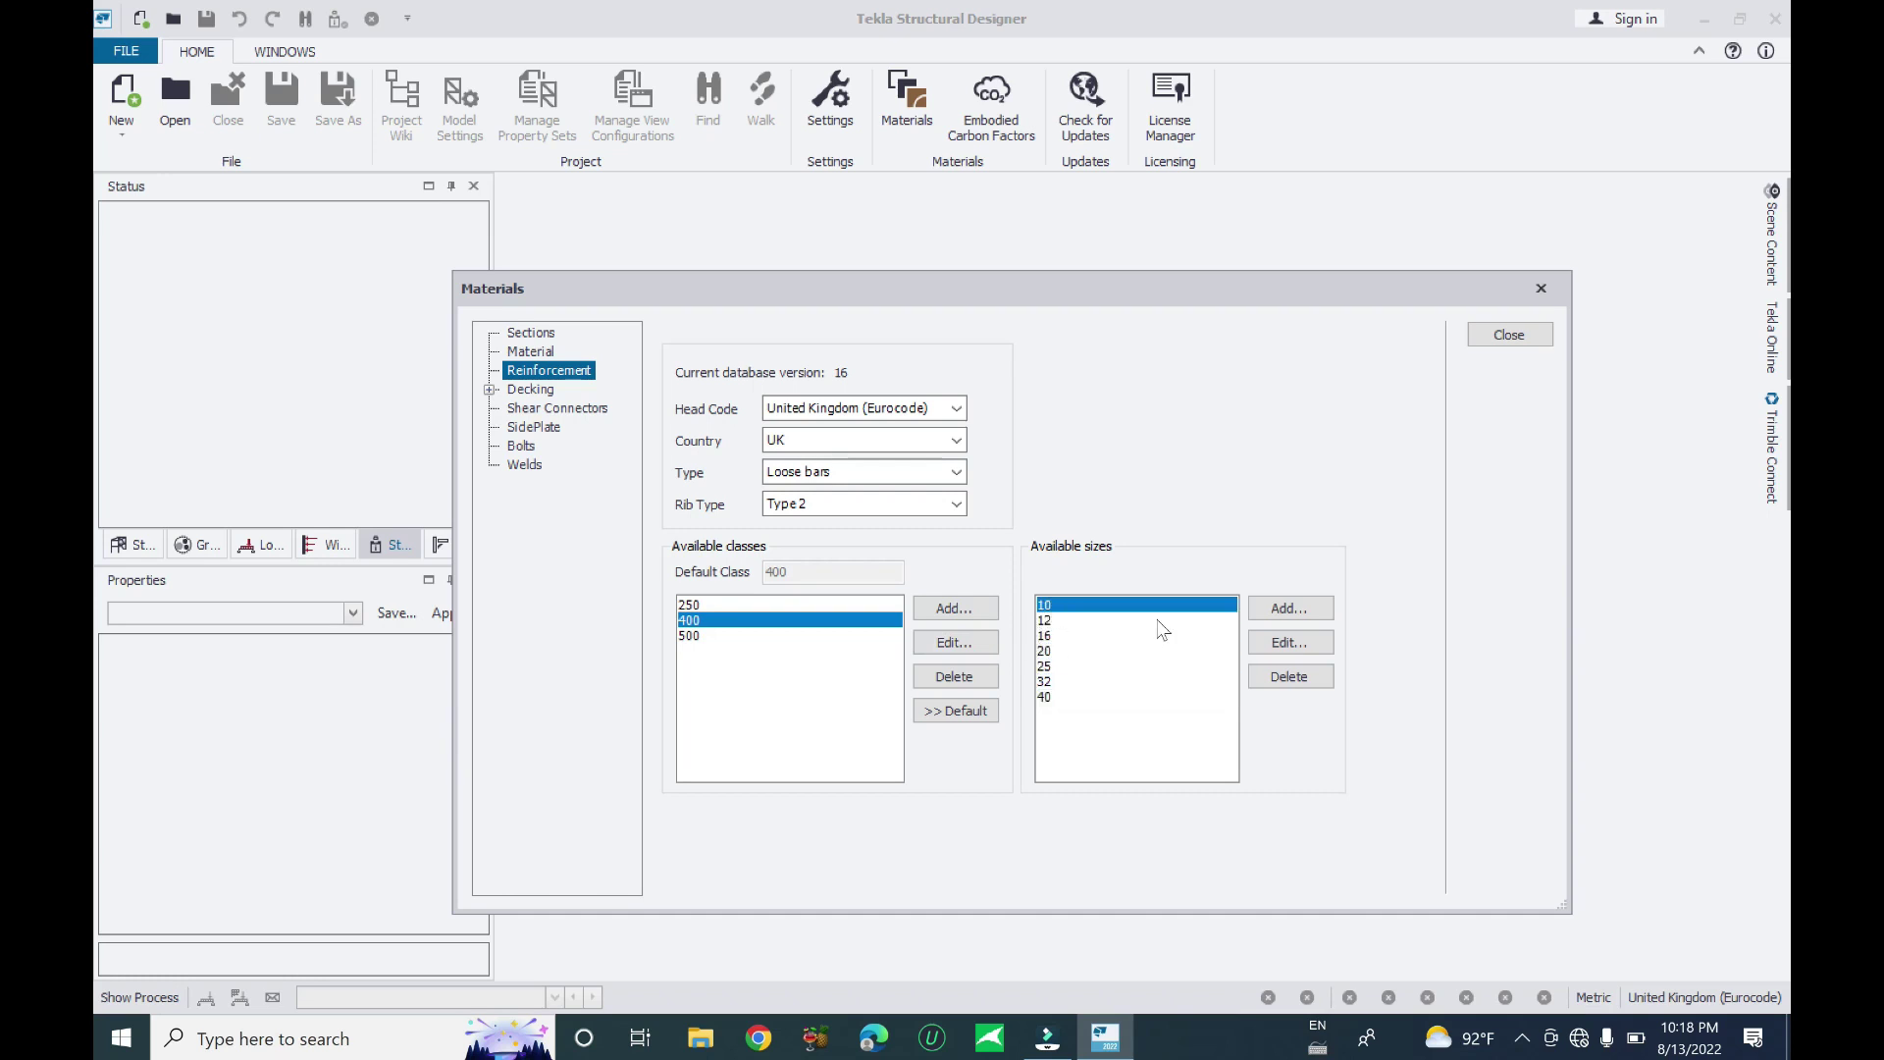
Start a new bar size for reinforcement class 400, naming it 8 with a diameter of 8 mm
click(1286, 608)
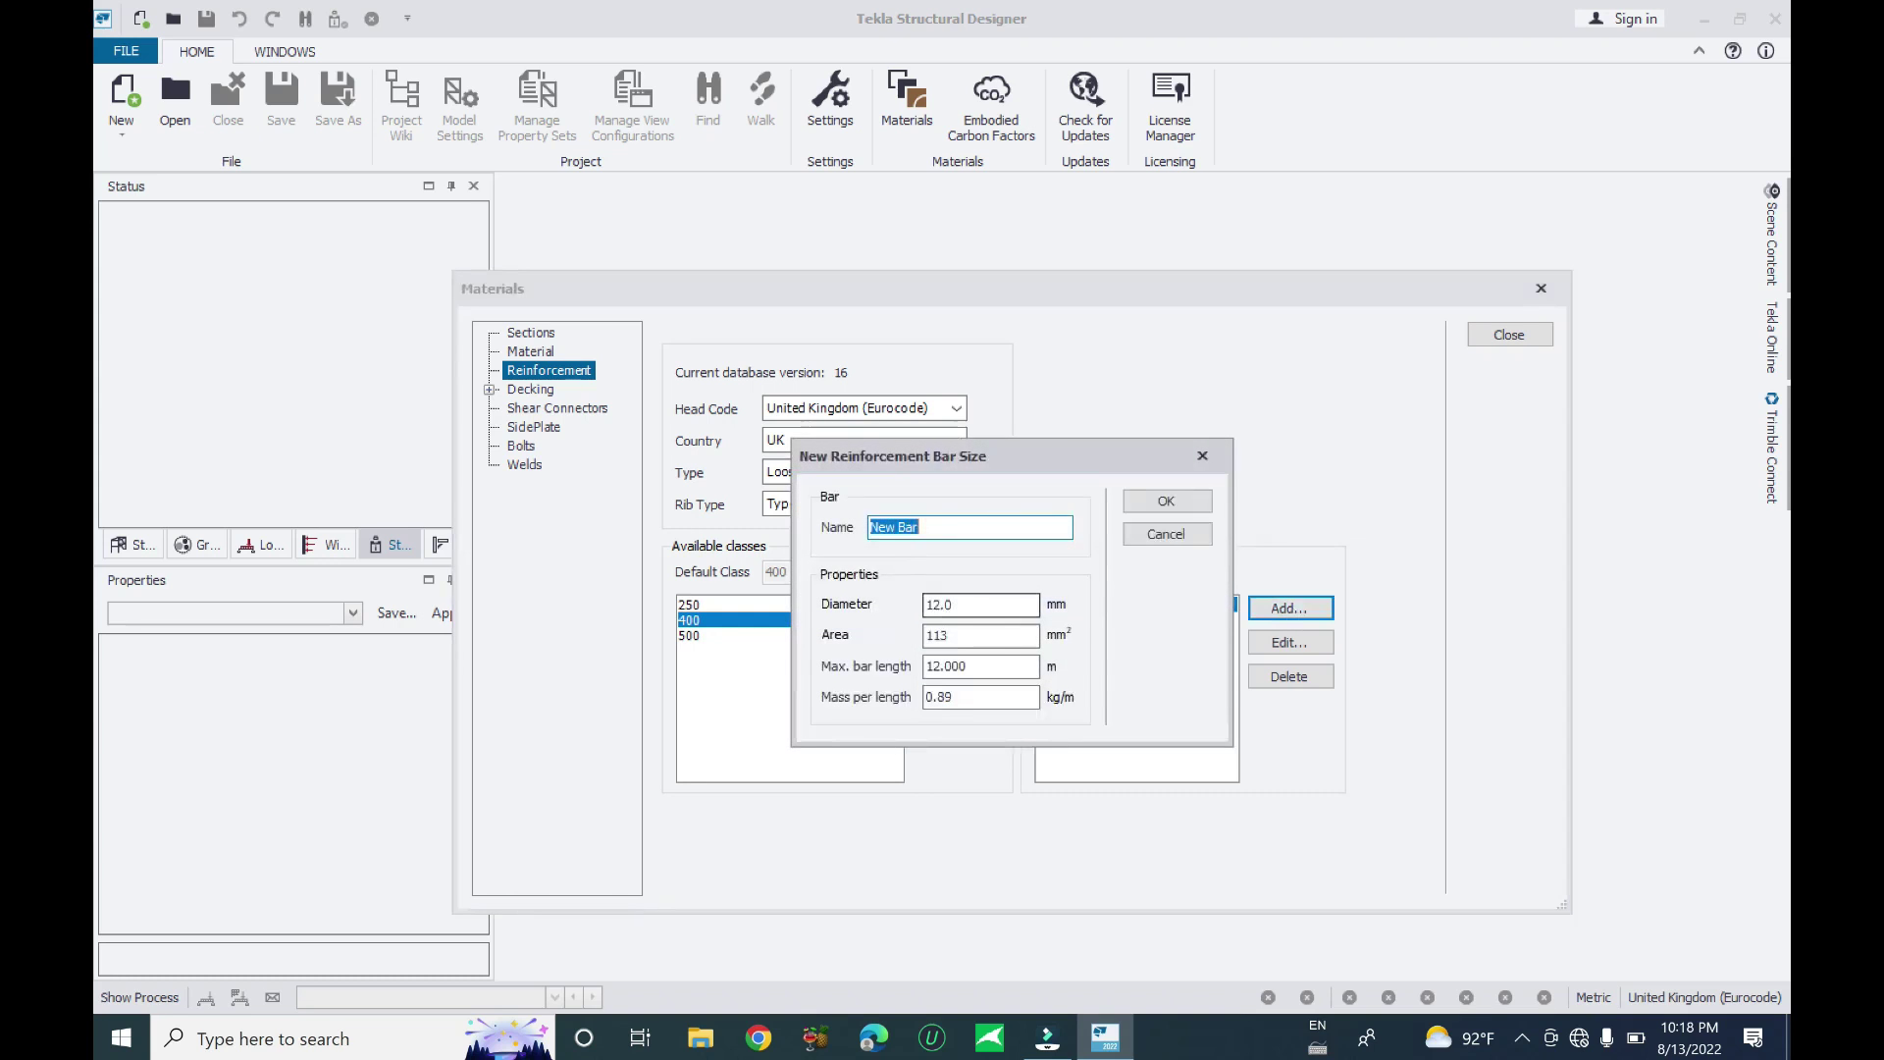
drag(933, 458, 546, 421)
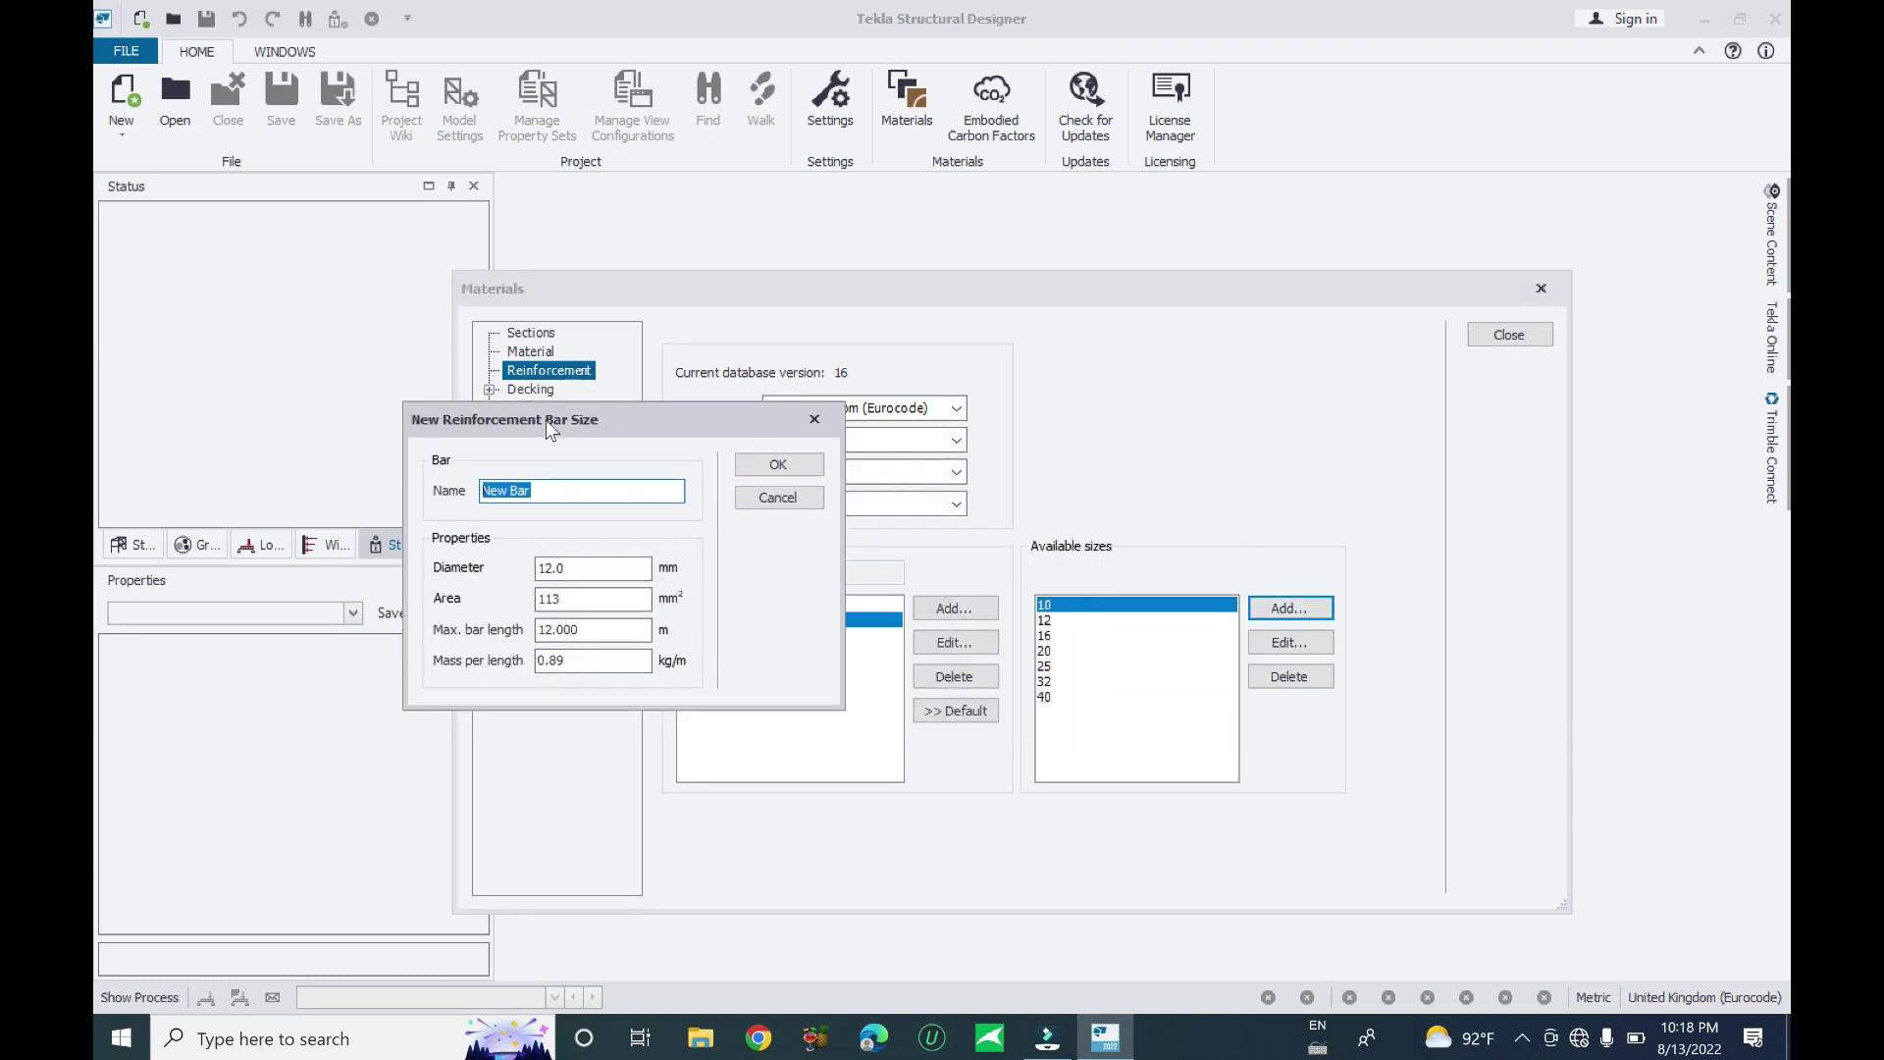
text(8)
click(566, 567)
drag(565, 567, 428, 579)
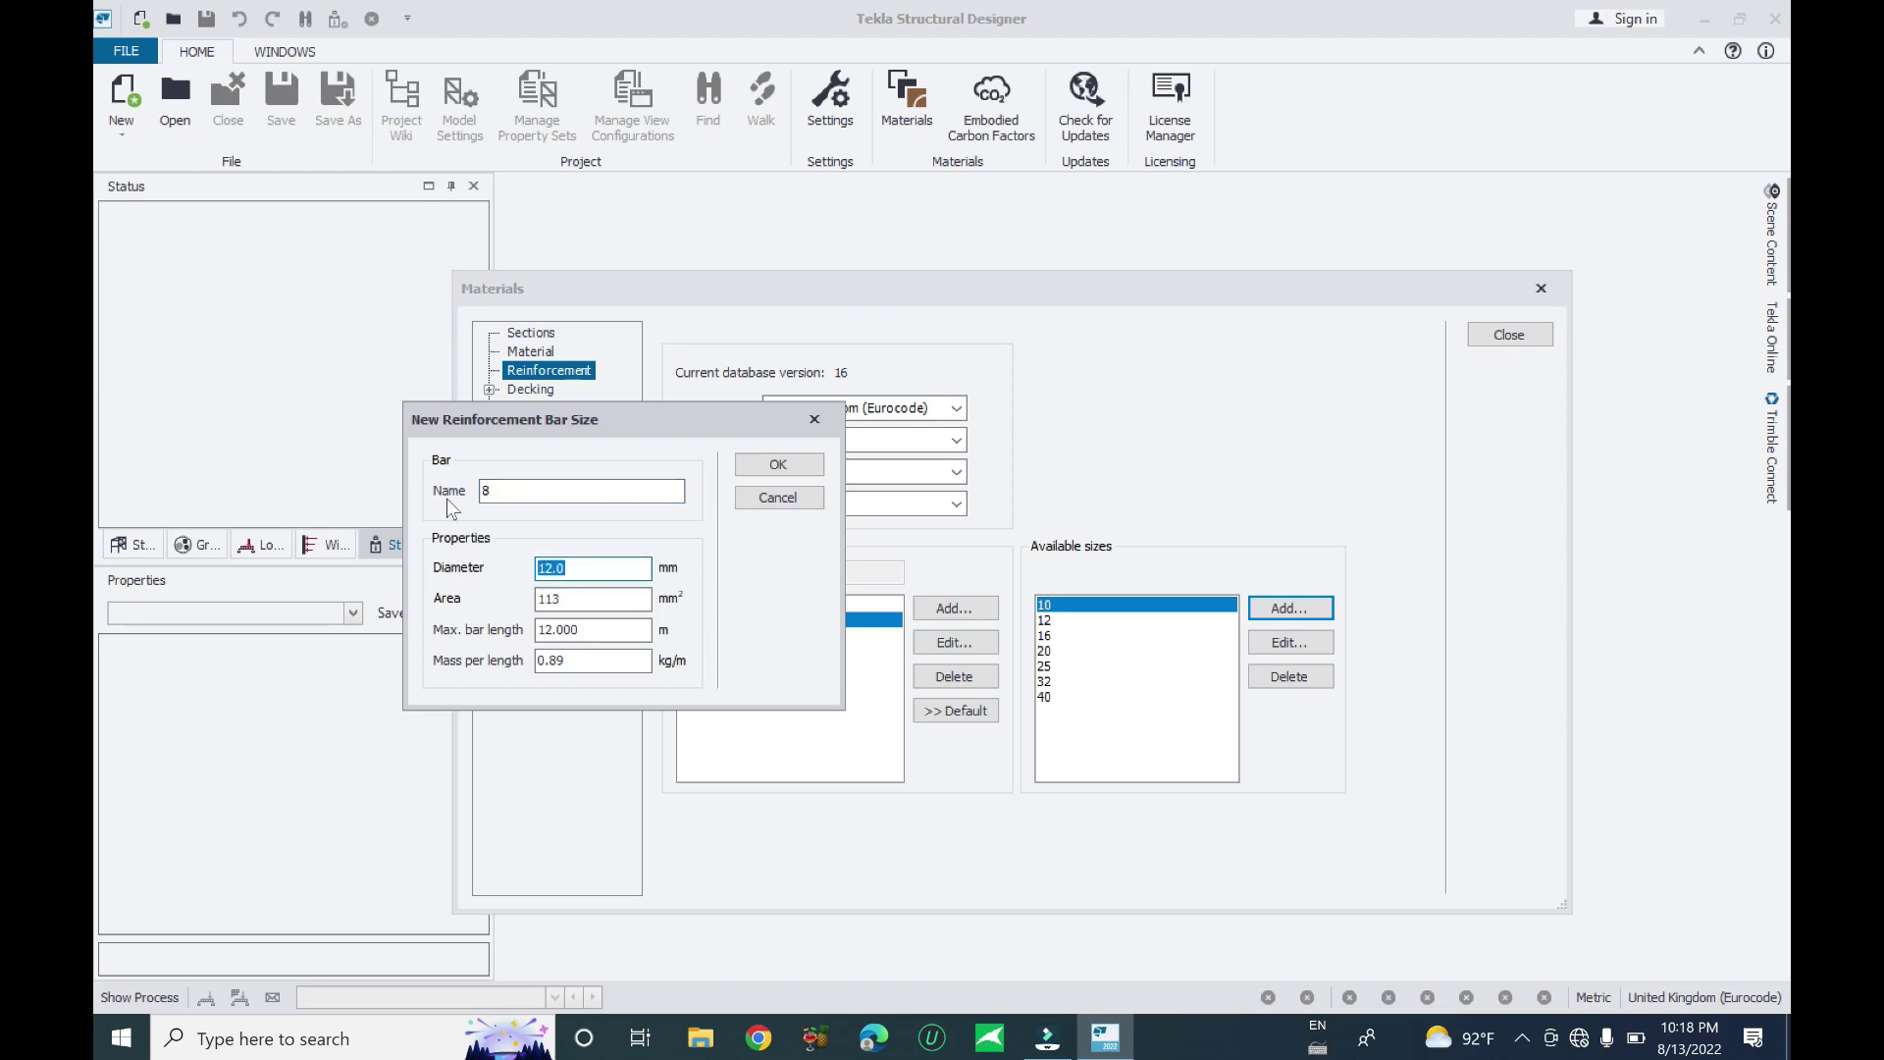
text(8)
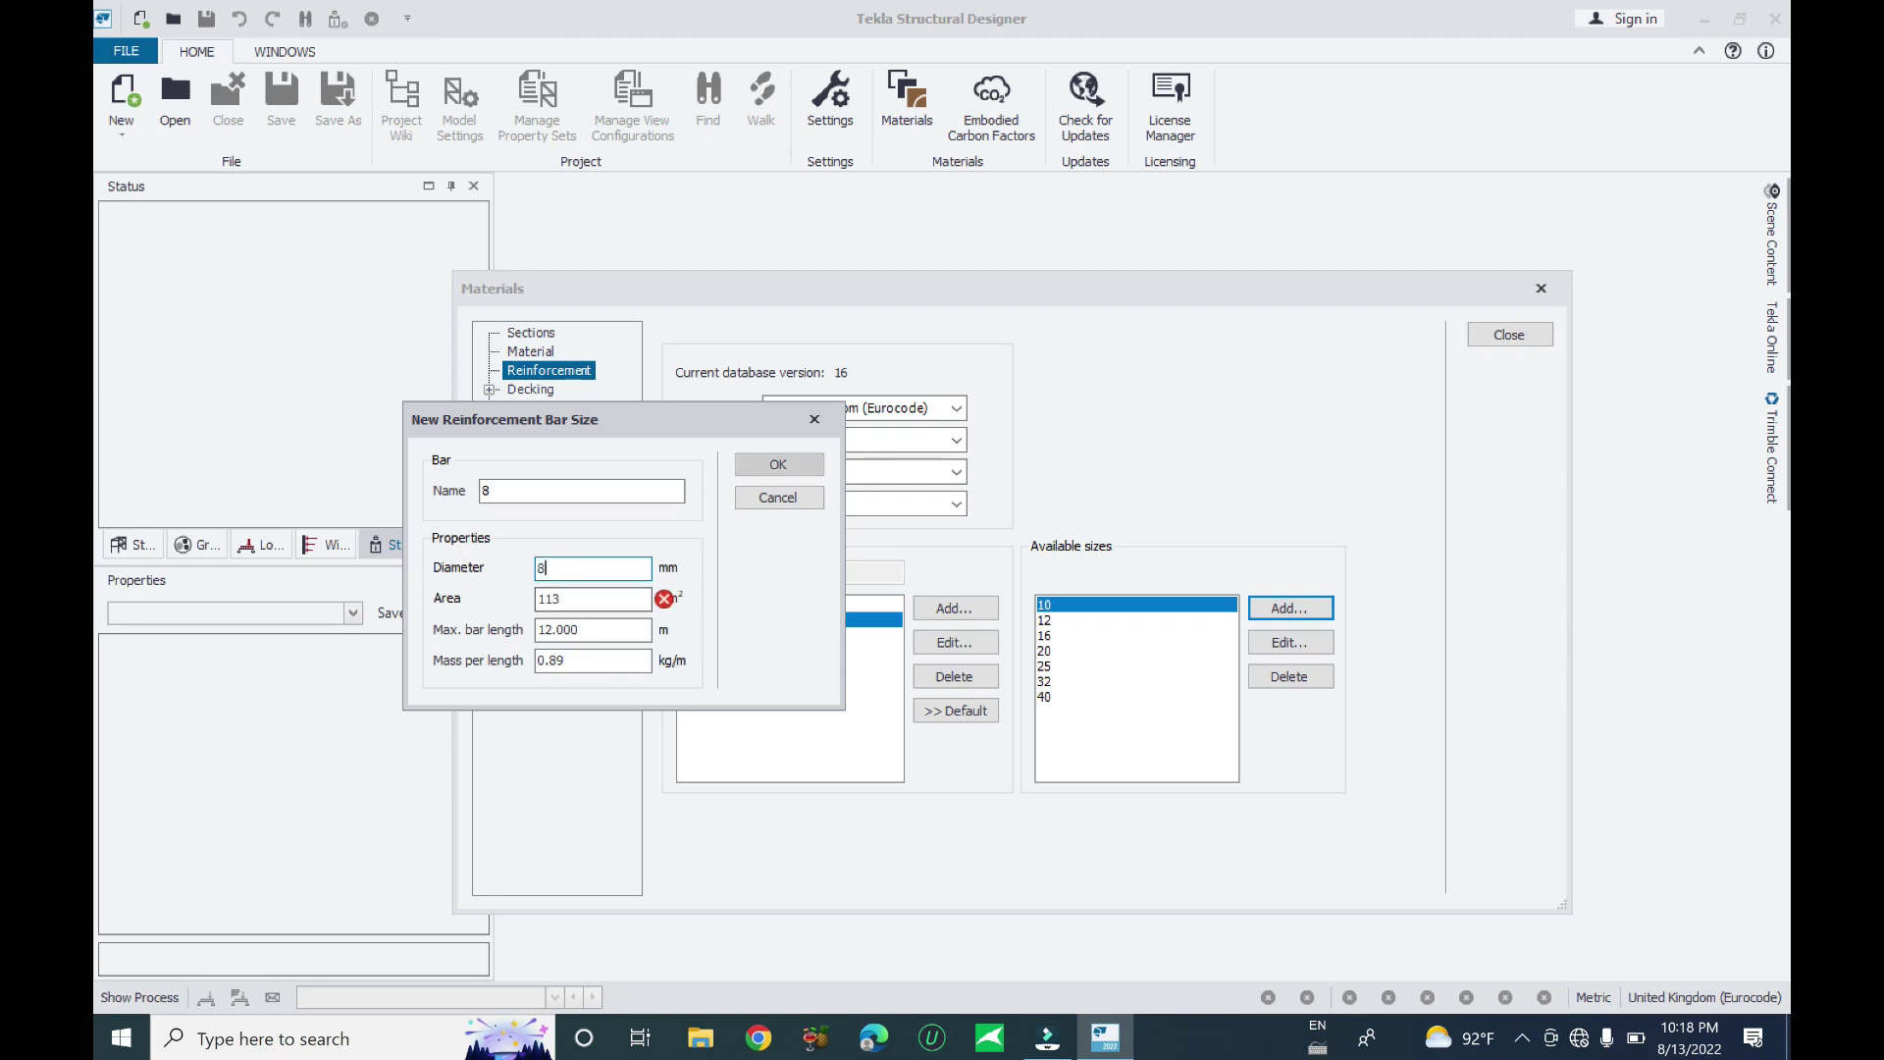
key(Tab)
click(989, 1038)
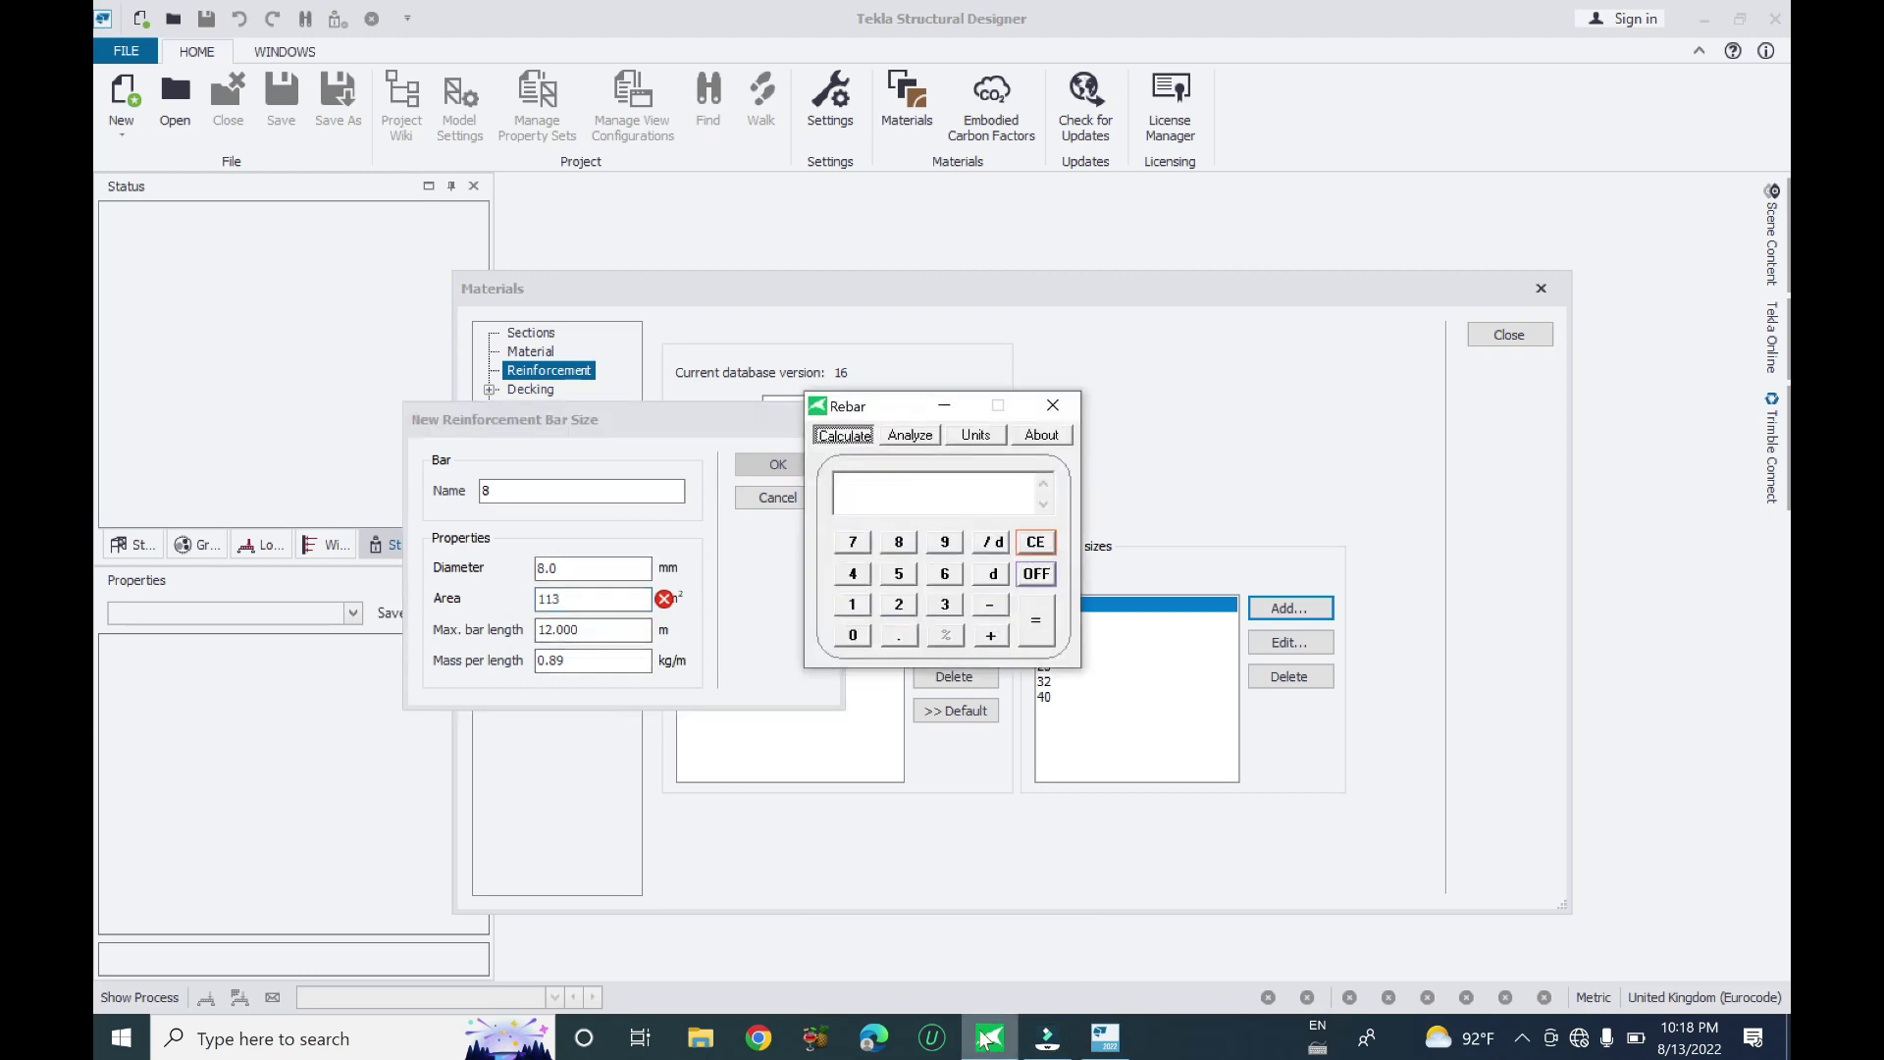
click(977, 434)
click(1053, 405)
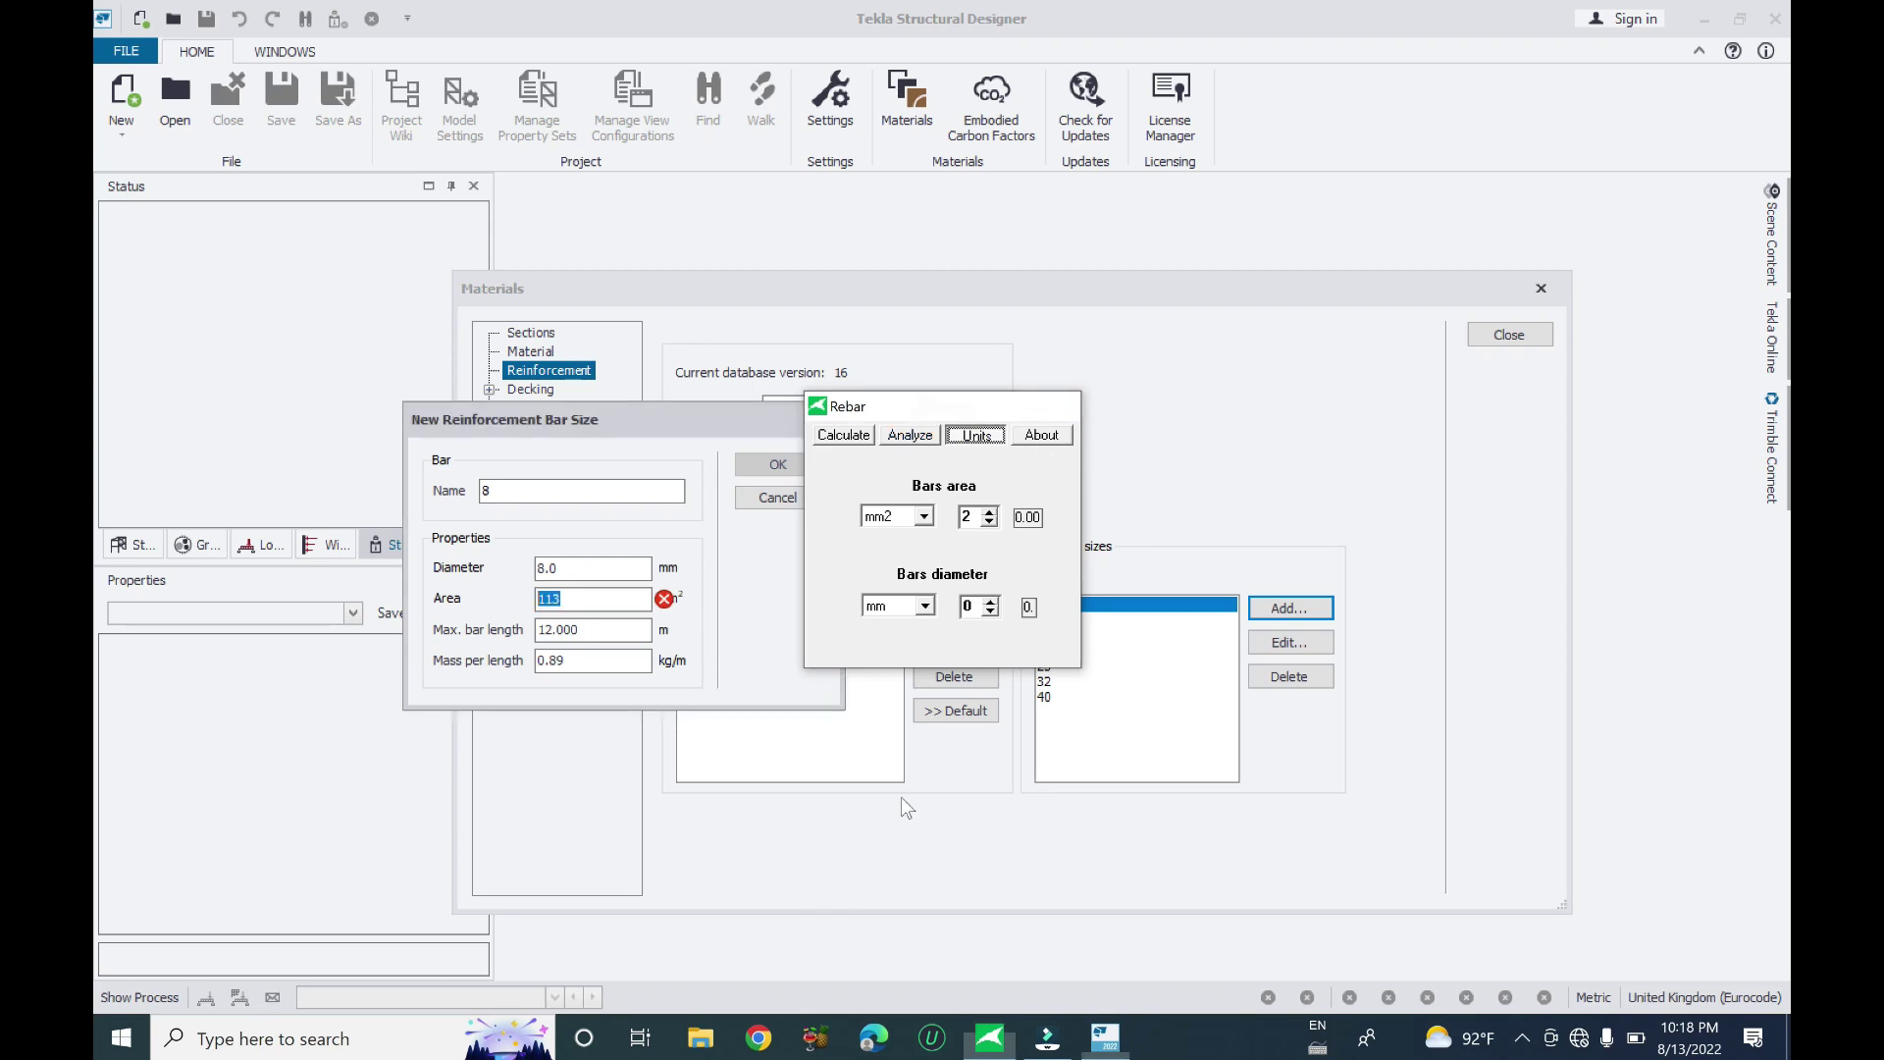
Switch to the Windows Calculator and compute the 8 mm bar's cross-sectional area as 3.1416 × 4 × 4
click(393, 1038)
text(ca)
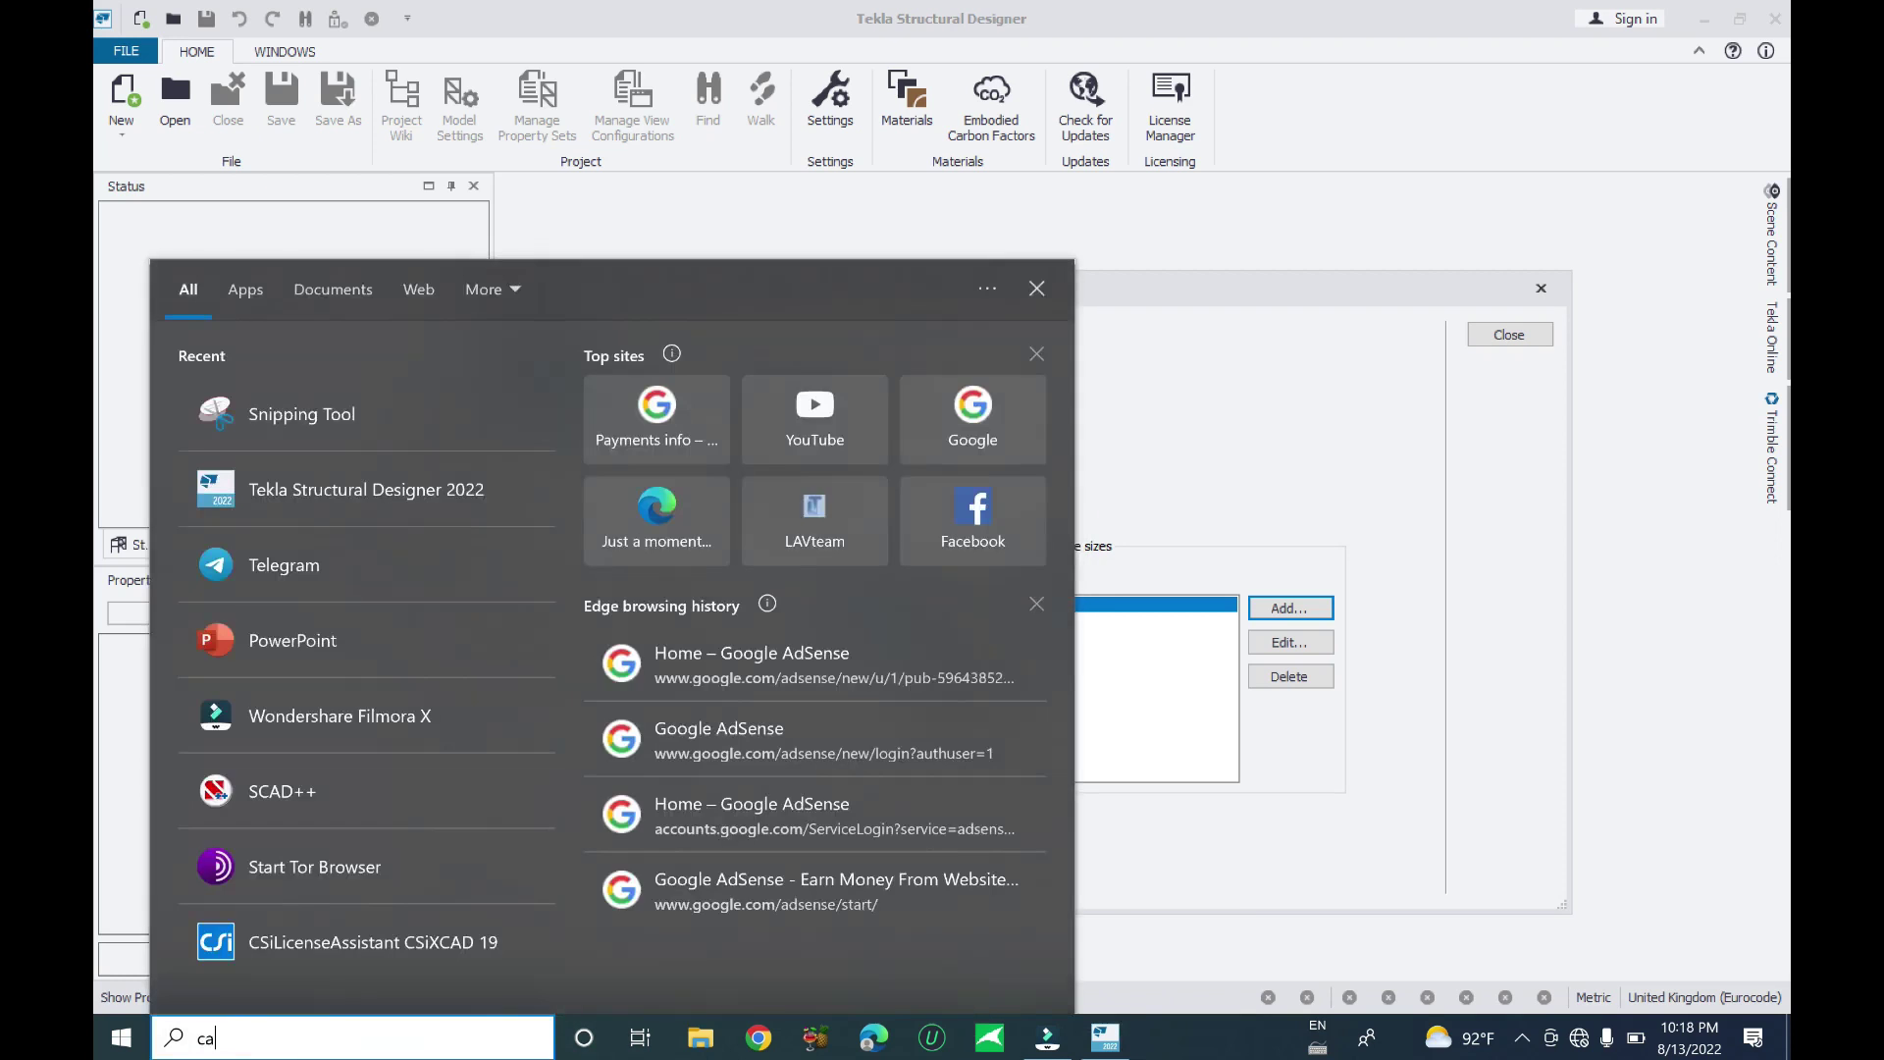
click(304, 387)
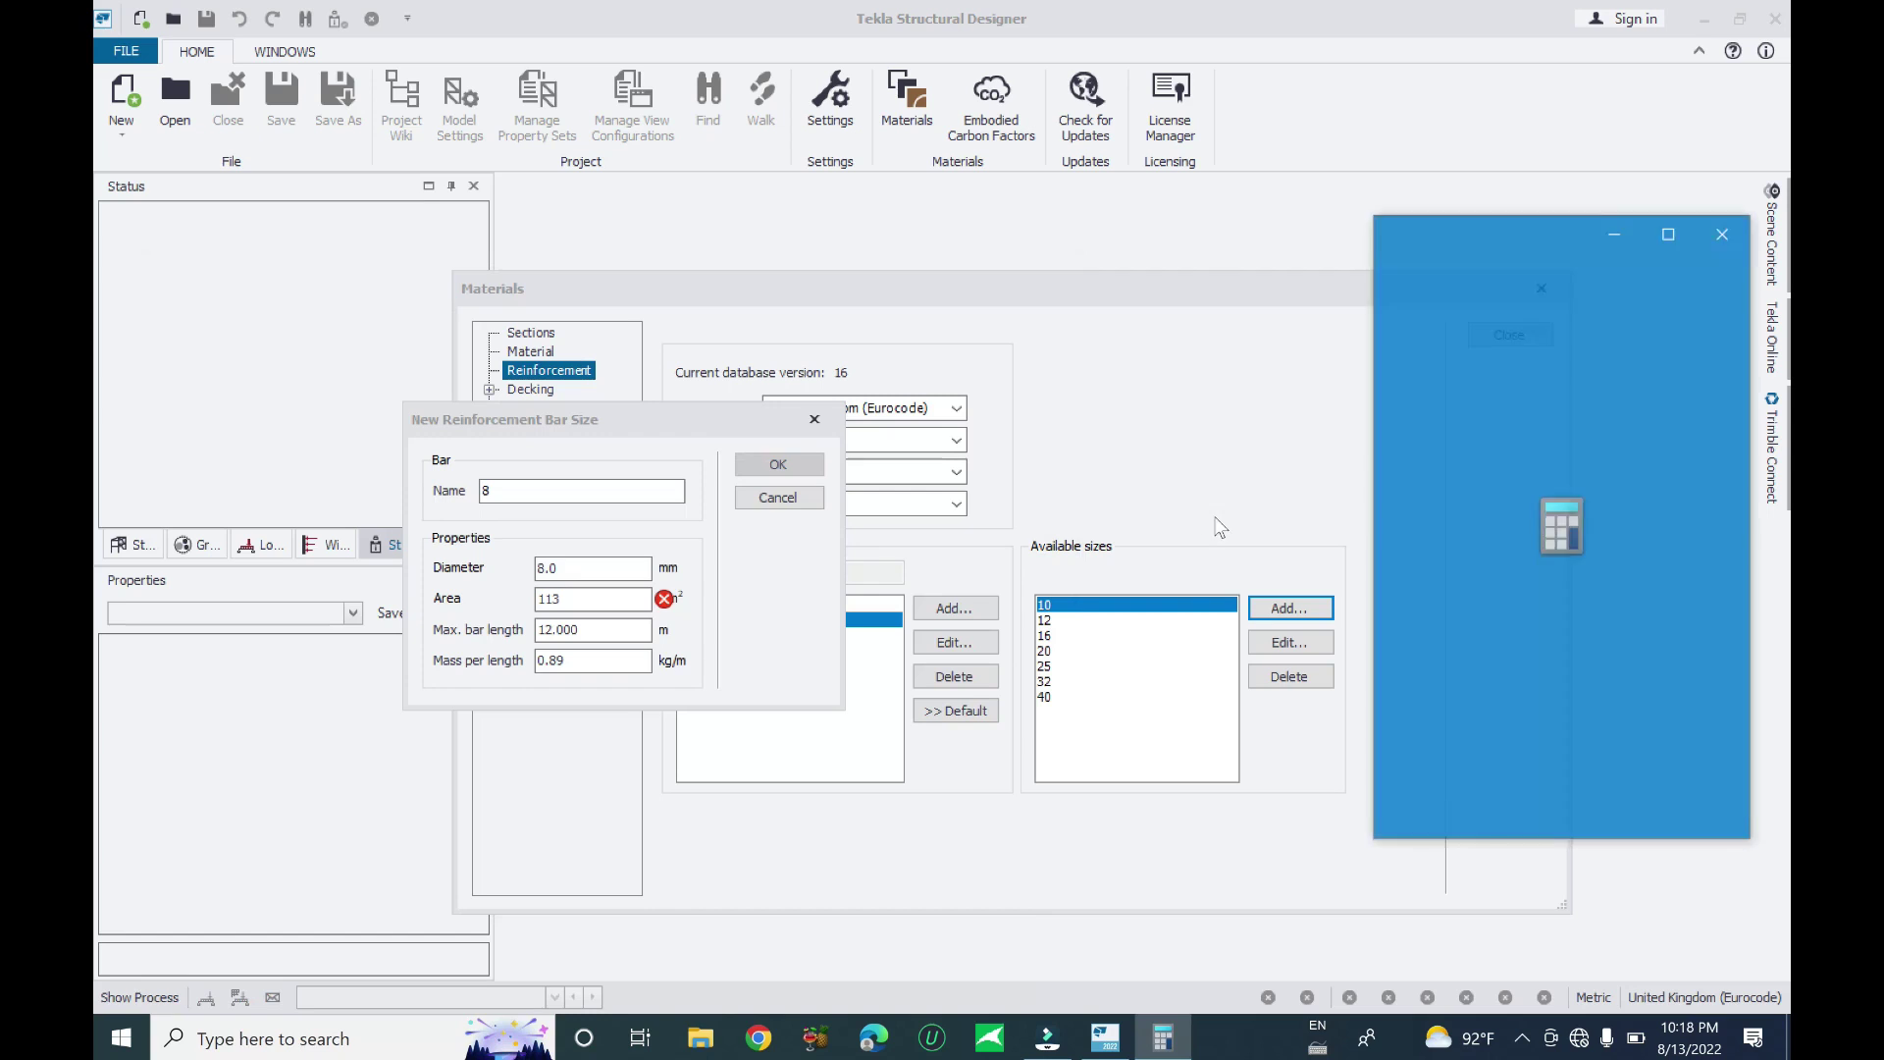
click(1600, 746)
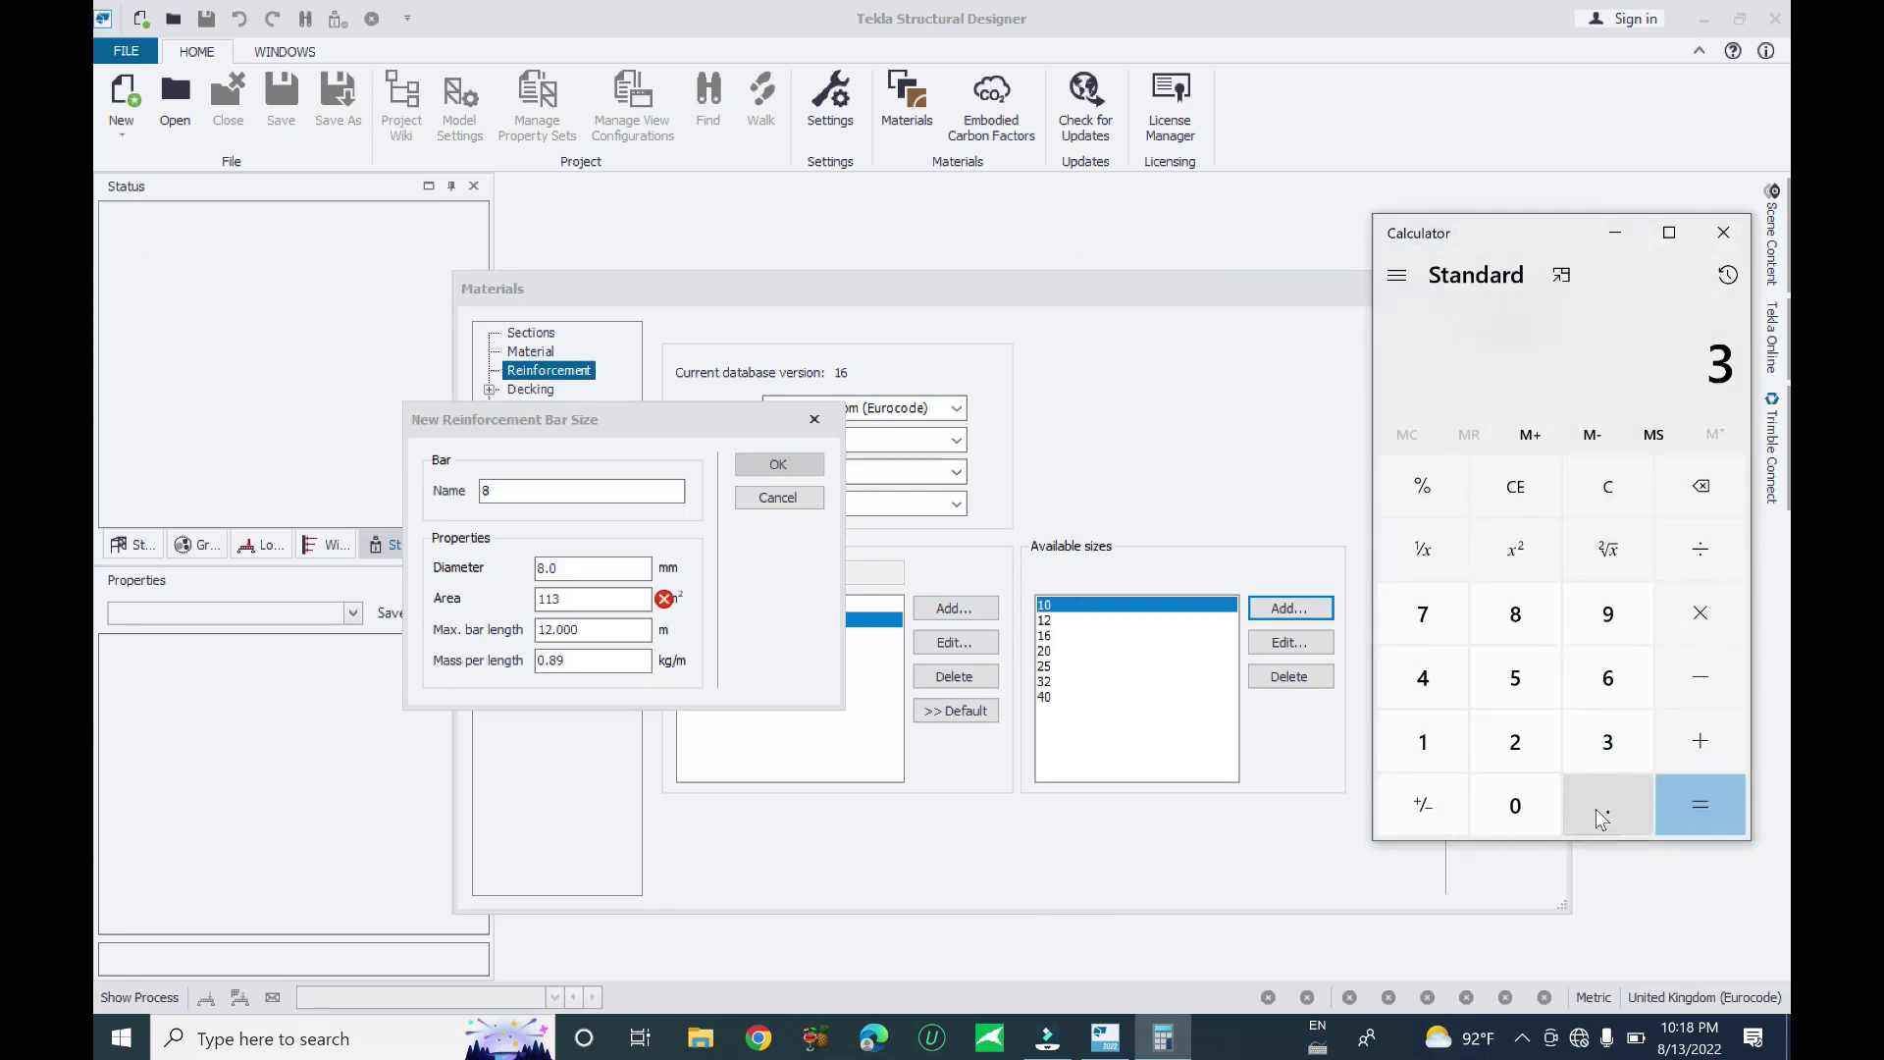
click(1600, 816)
click(1422, 742)
click(1423, 678)
click(1422, 741)
click(1599, 687)
click(1701, 613)
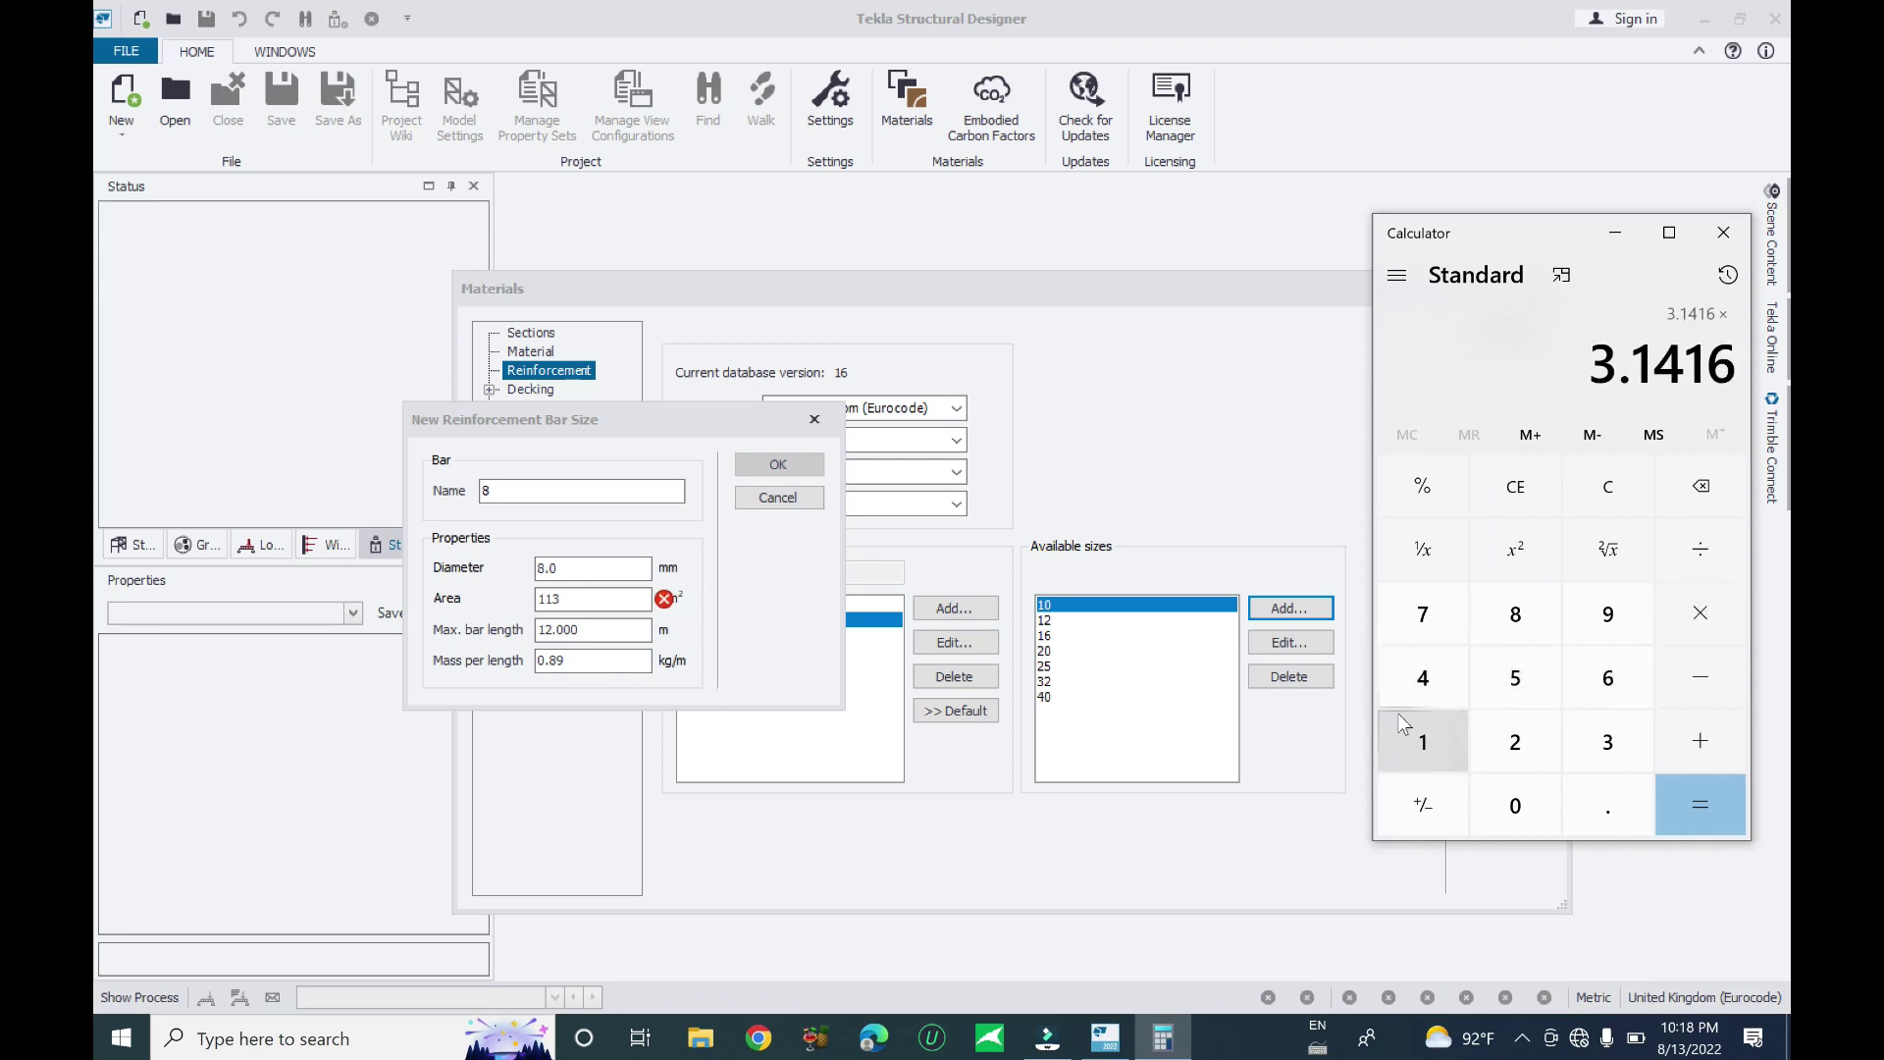
click(1437, 680)
click(1688, 623)
click(1438, 680)
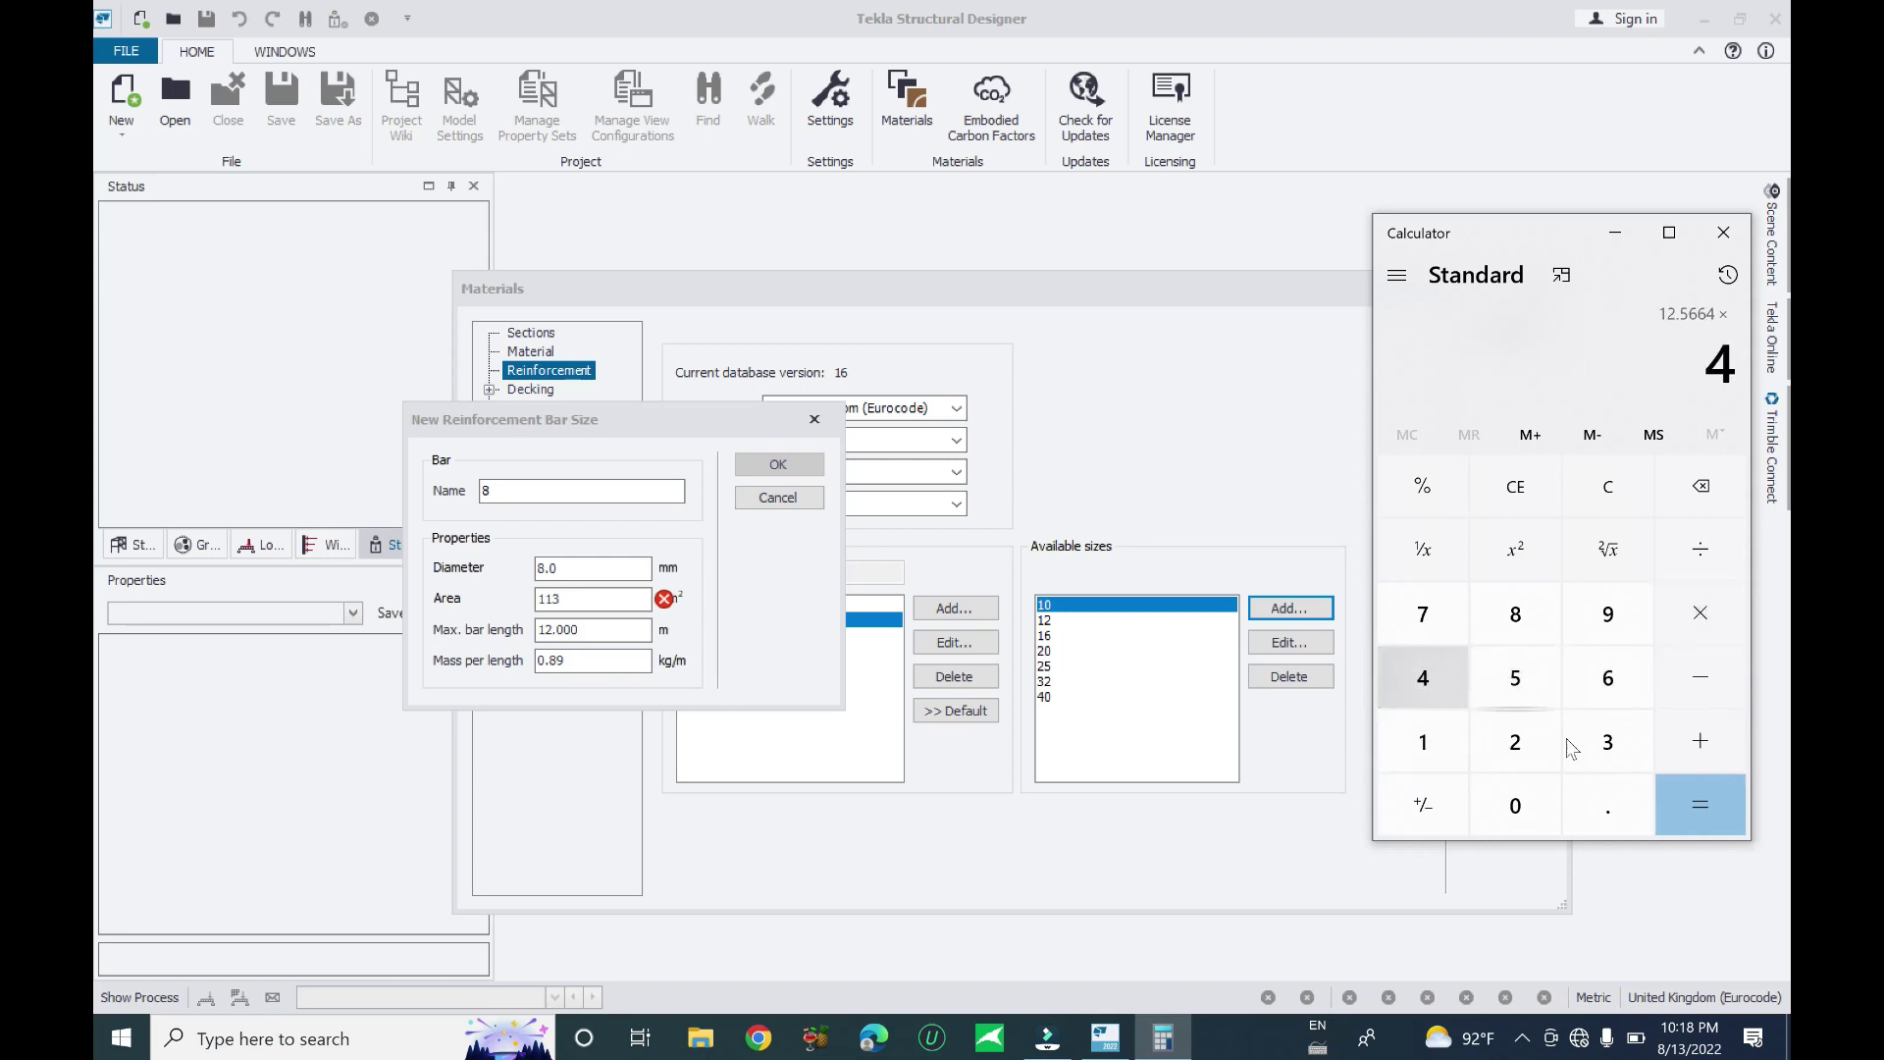
click(1700, 805)
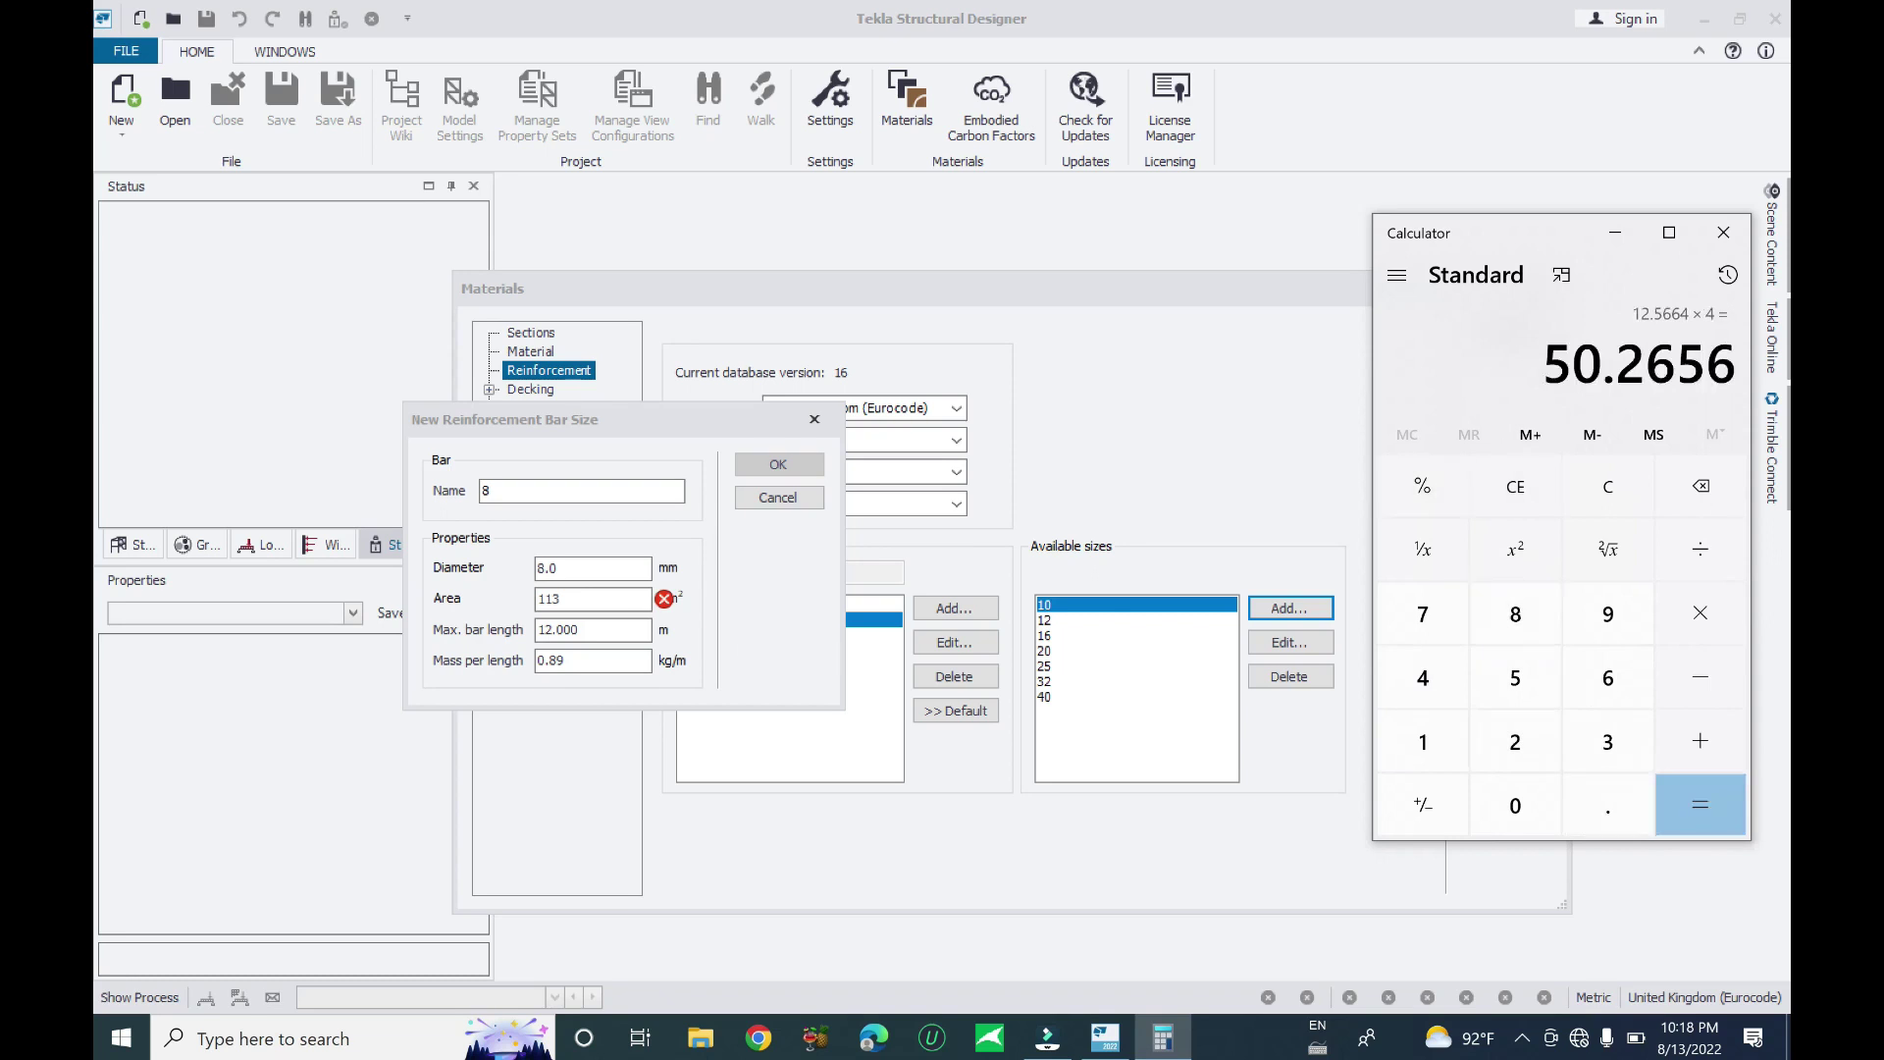
Enter 50.2 mm² as the cross-sectional area of the new 8 mm bar
double_click(550, 598)
text(50.)
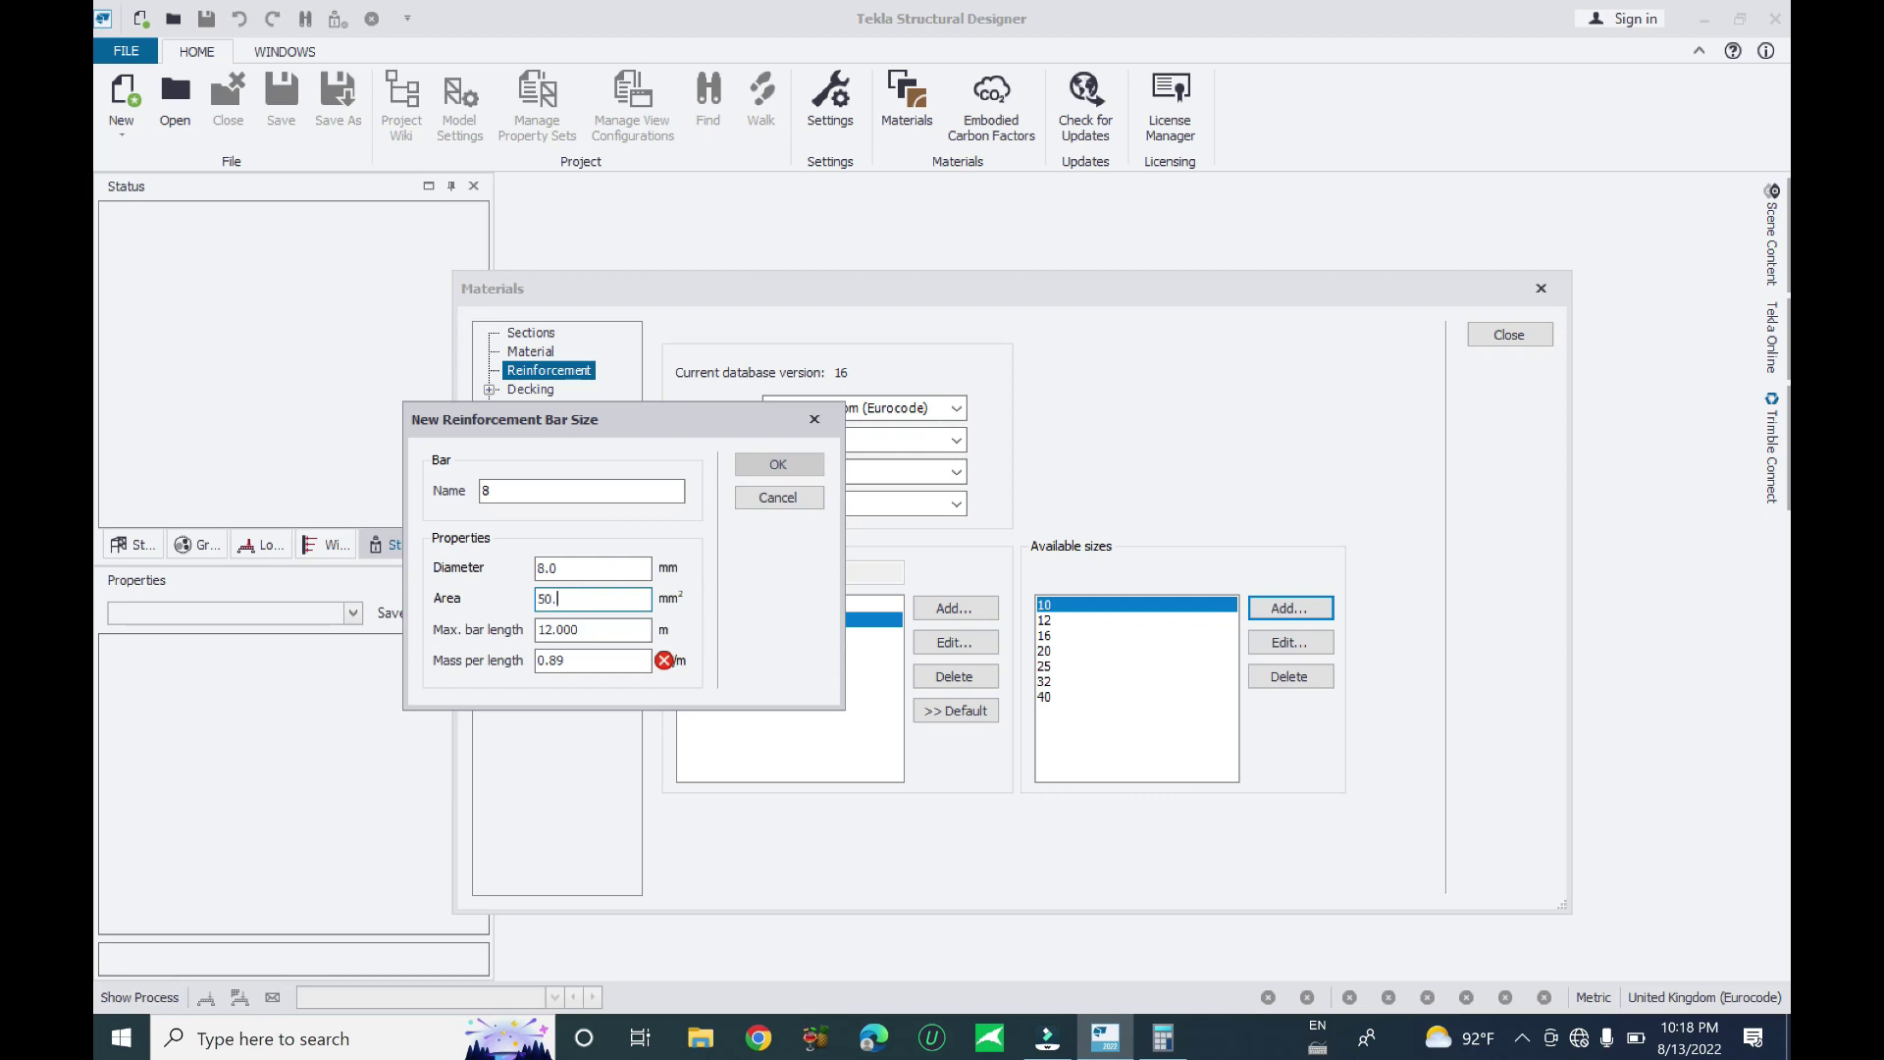
key(BackSpace)
key(BackSpace)
click(591, 568)
key(Tab)
key(shift+Tab)
key(Tab)
text(1)
key(shift+Tab)
key(Tab)
text(50.2)
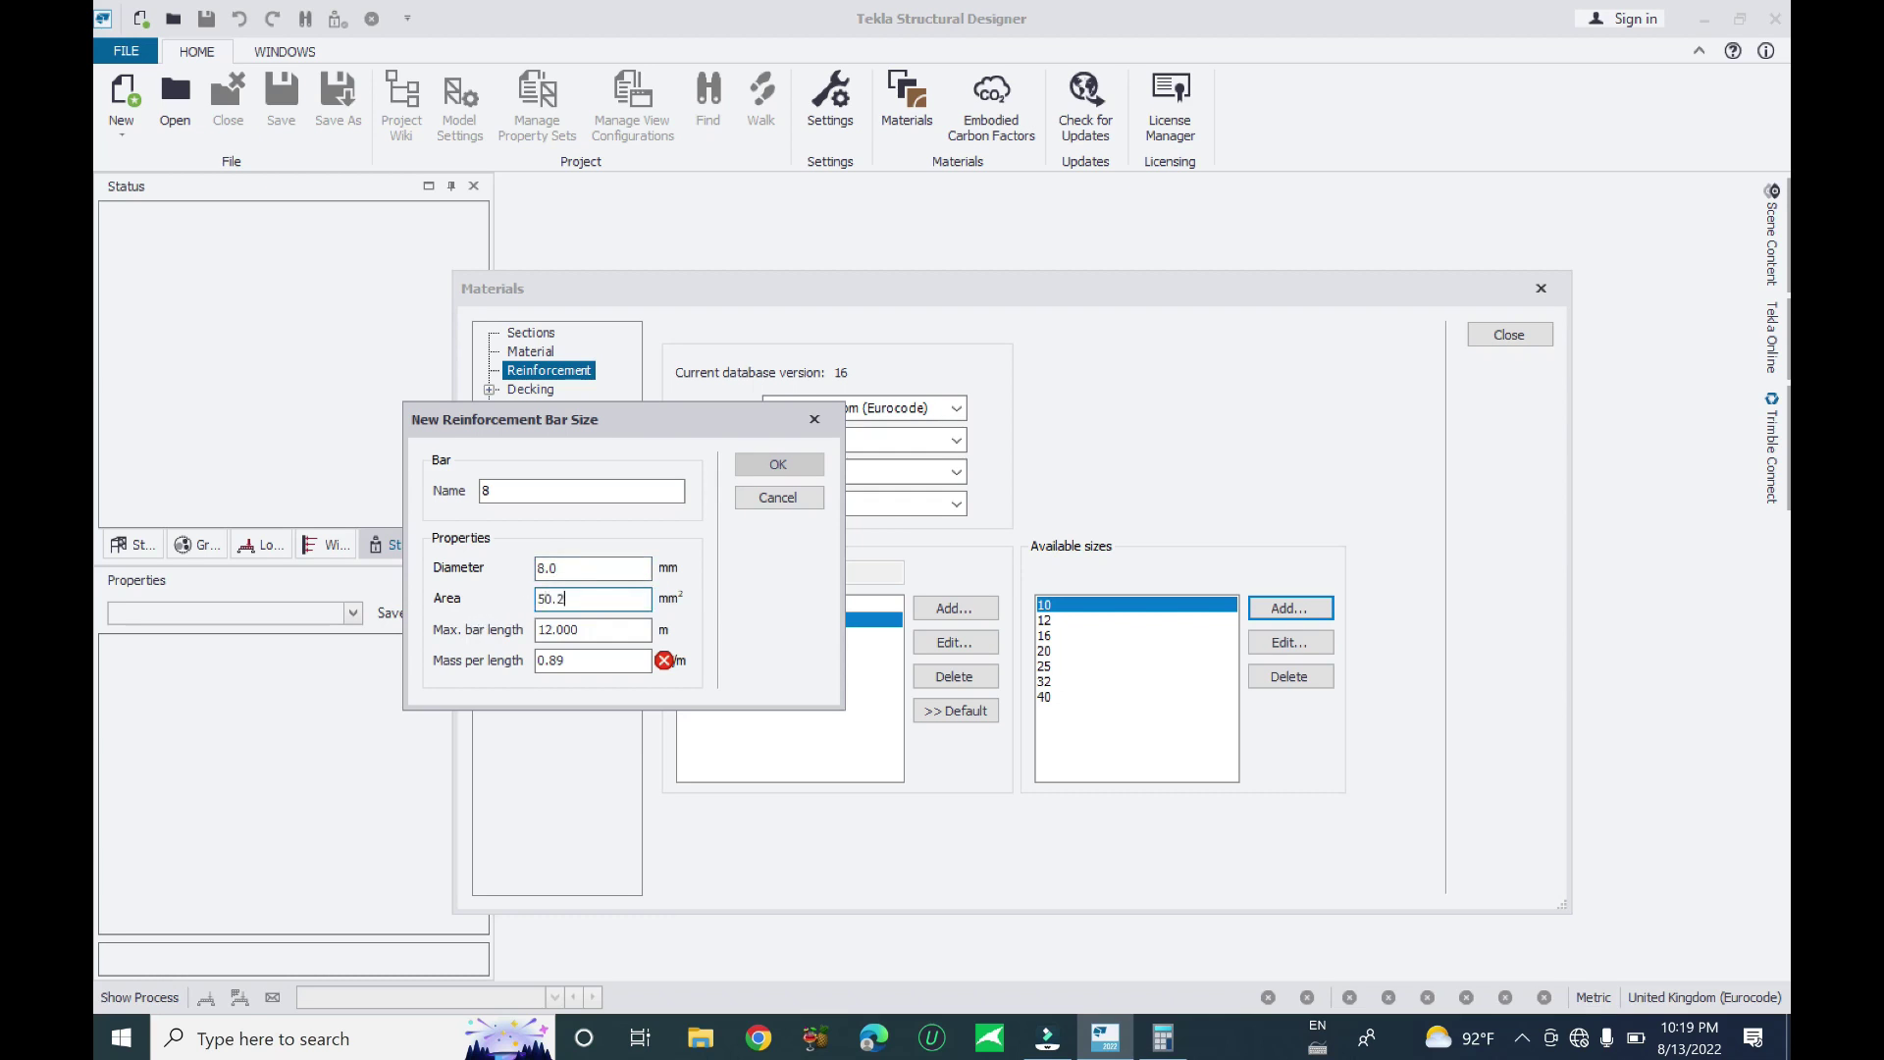
Check the calculated area in Windows Calculator and refine the new bar's area to 50.26 mm² in Tekla Structural Designer
click(1162, 1038)
drag(1544, 365, 1675, 365)
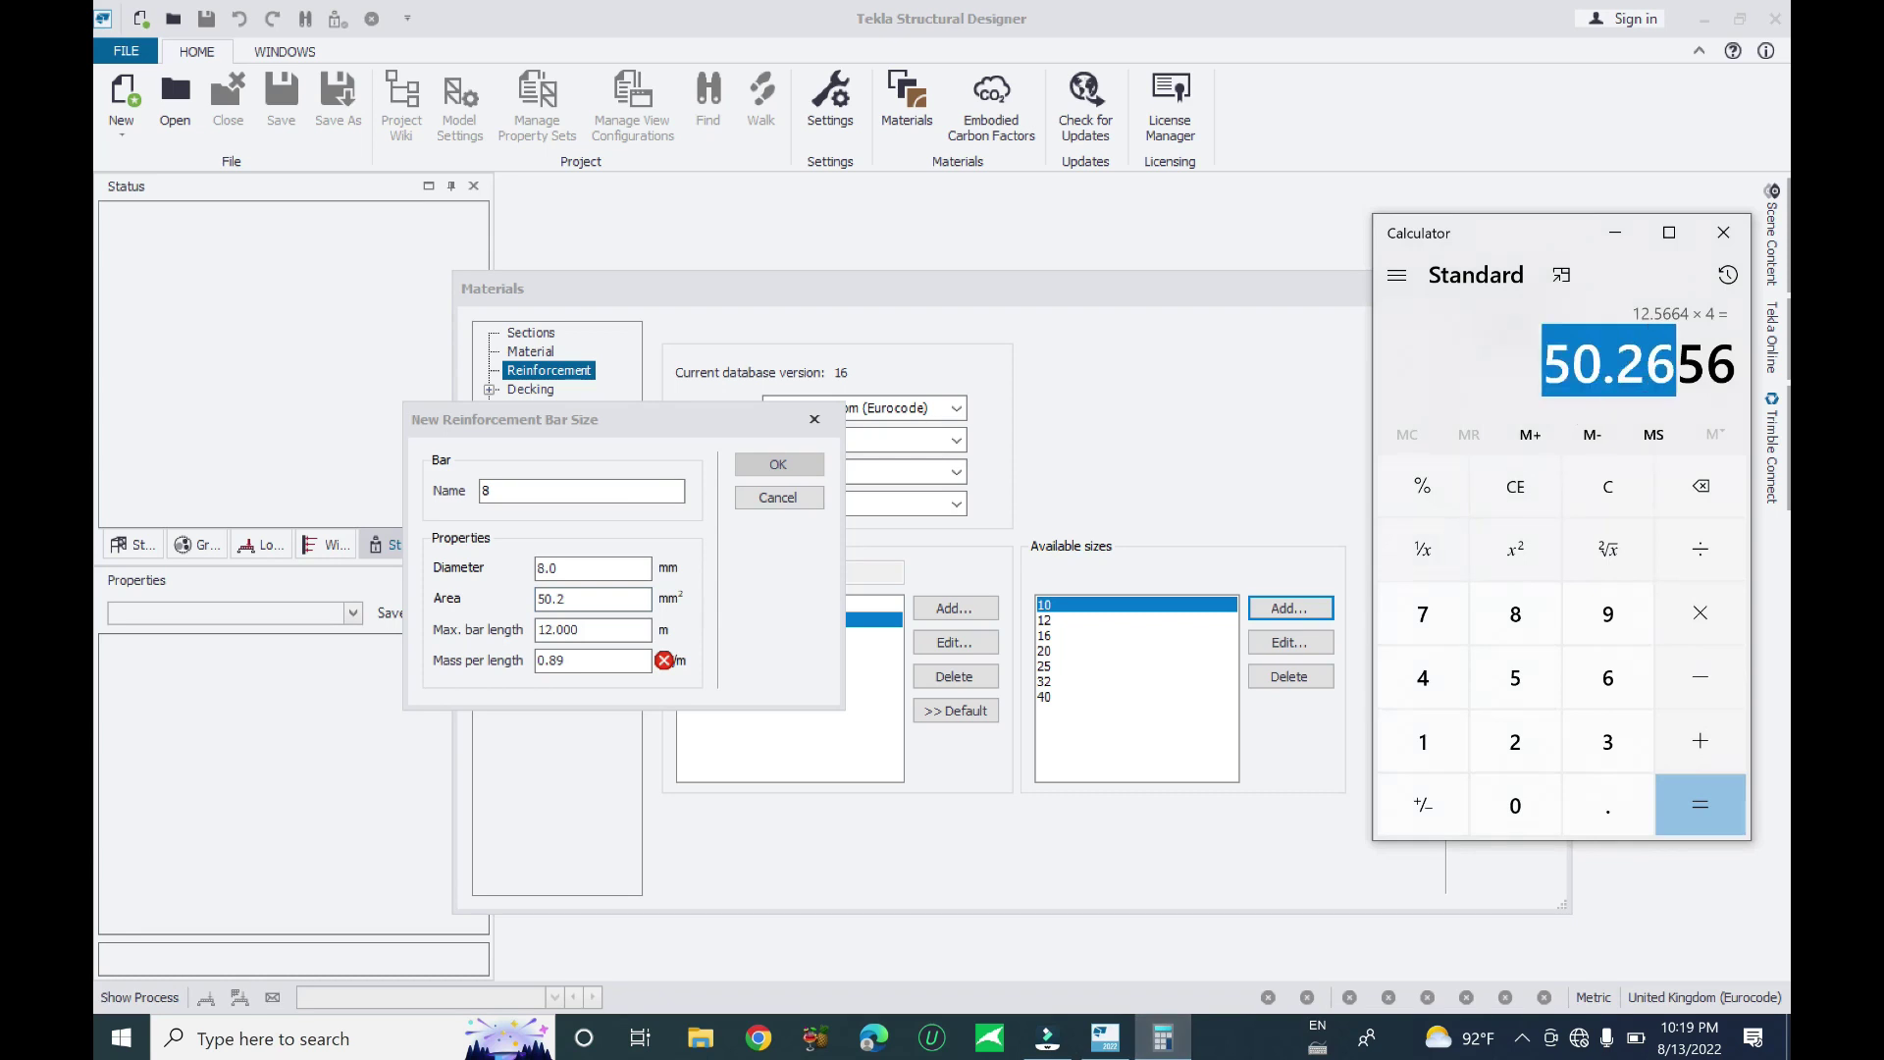
click(574, 598)
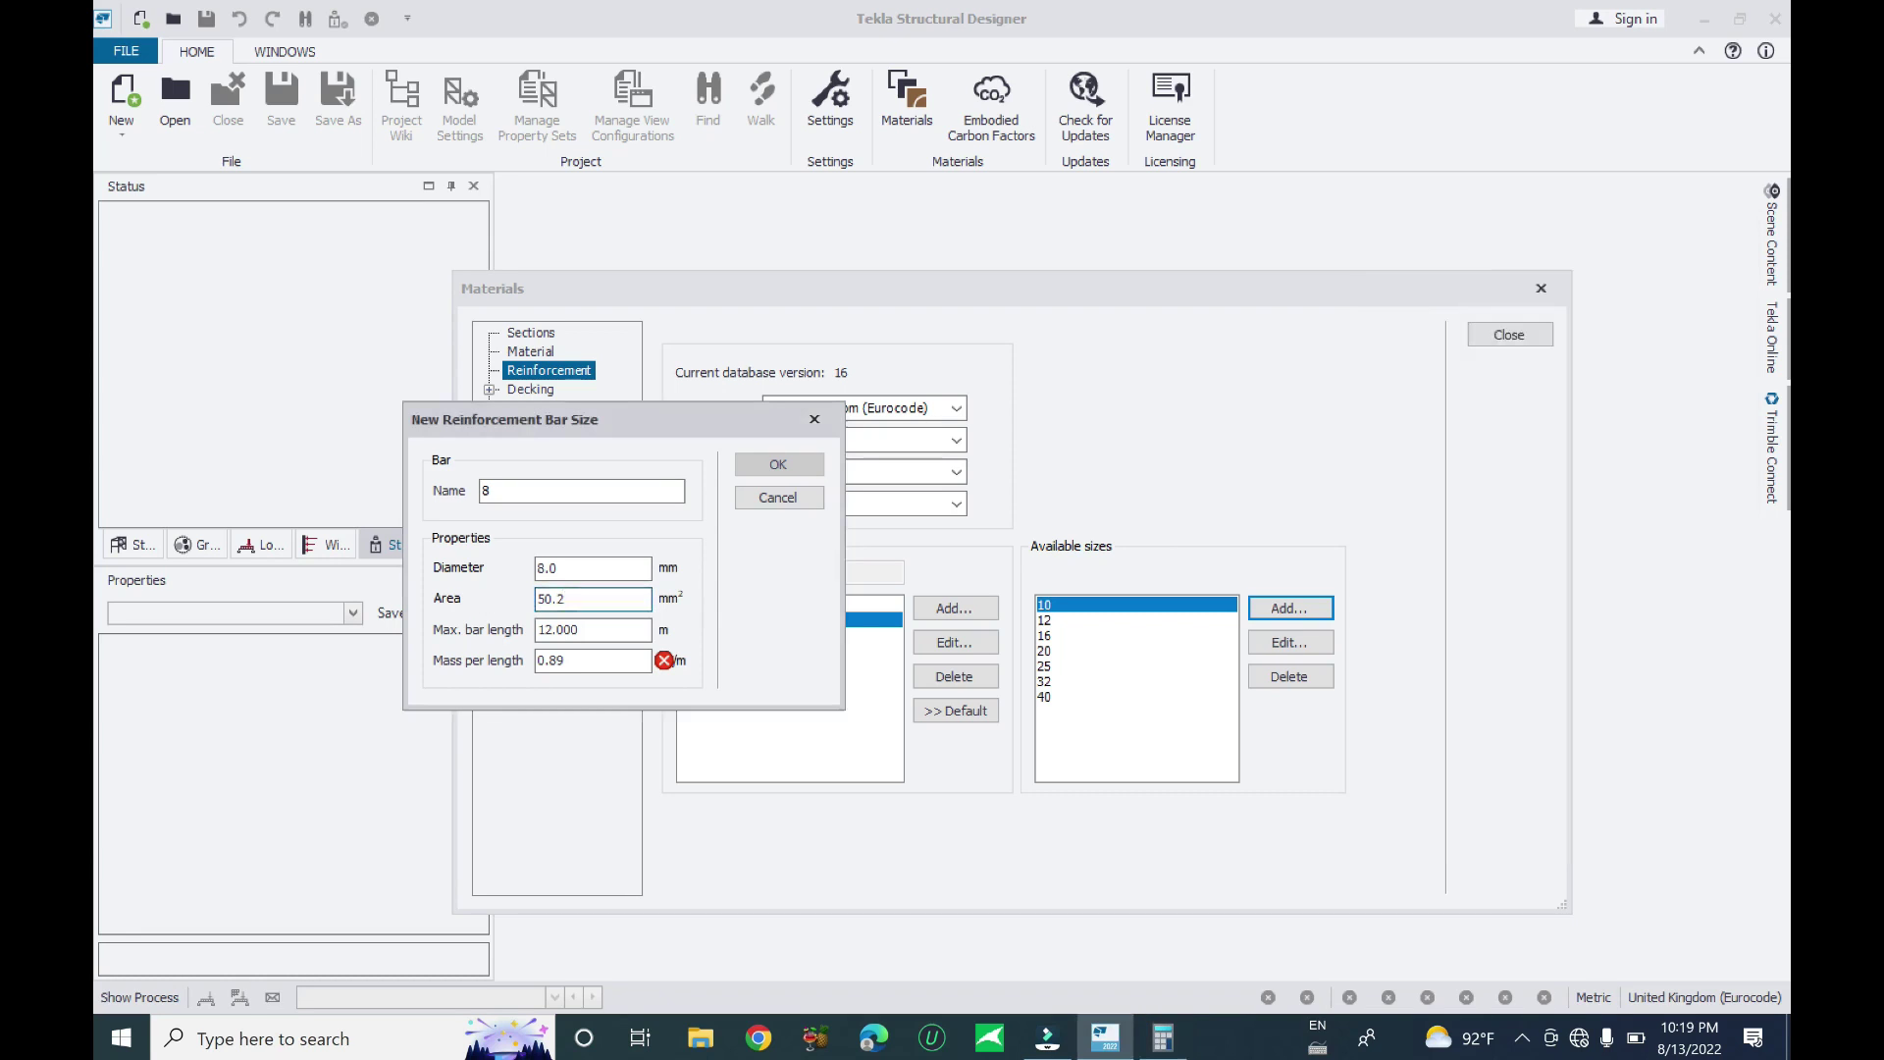
text(6)
click(581, 630)
double_click(581, 630)
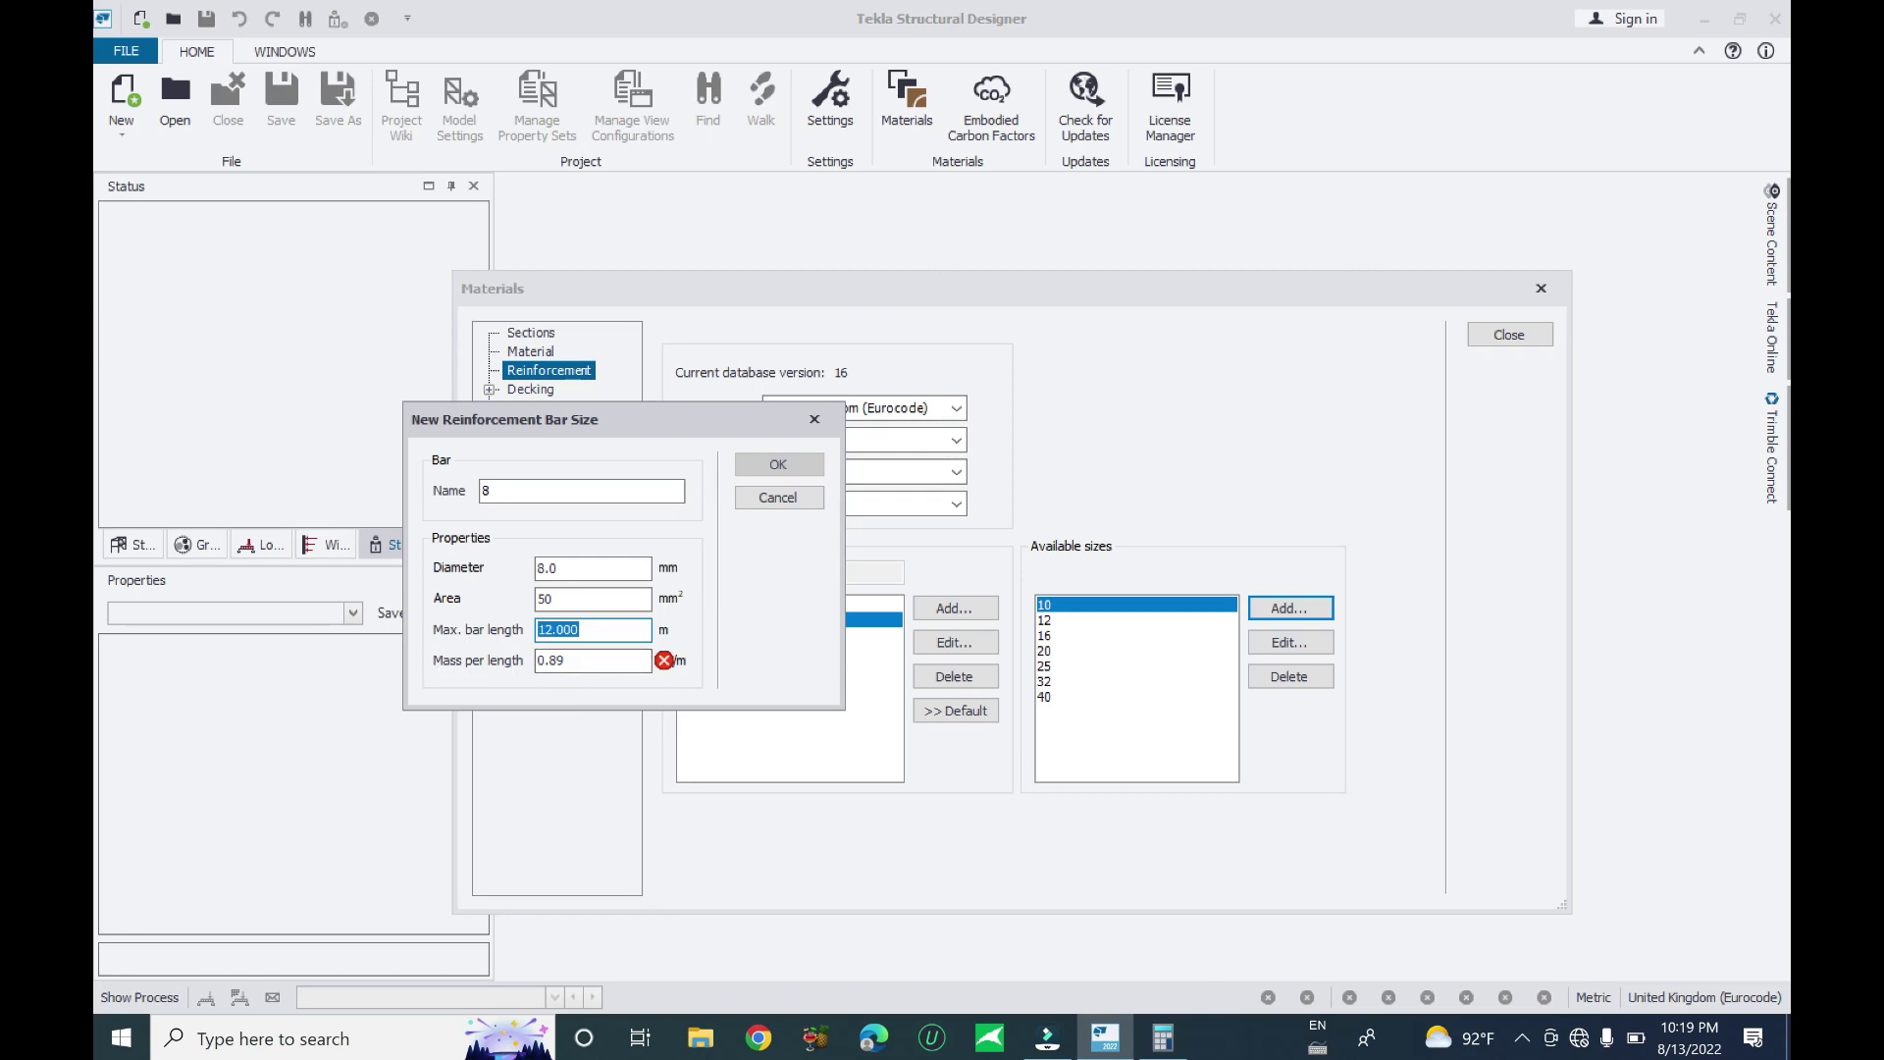
Switch to the Windows Calculator and compute the 8 mm bar's mass per length as 8 × 8 ÷ 162
click(1162, 1037)
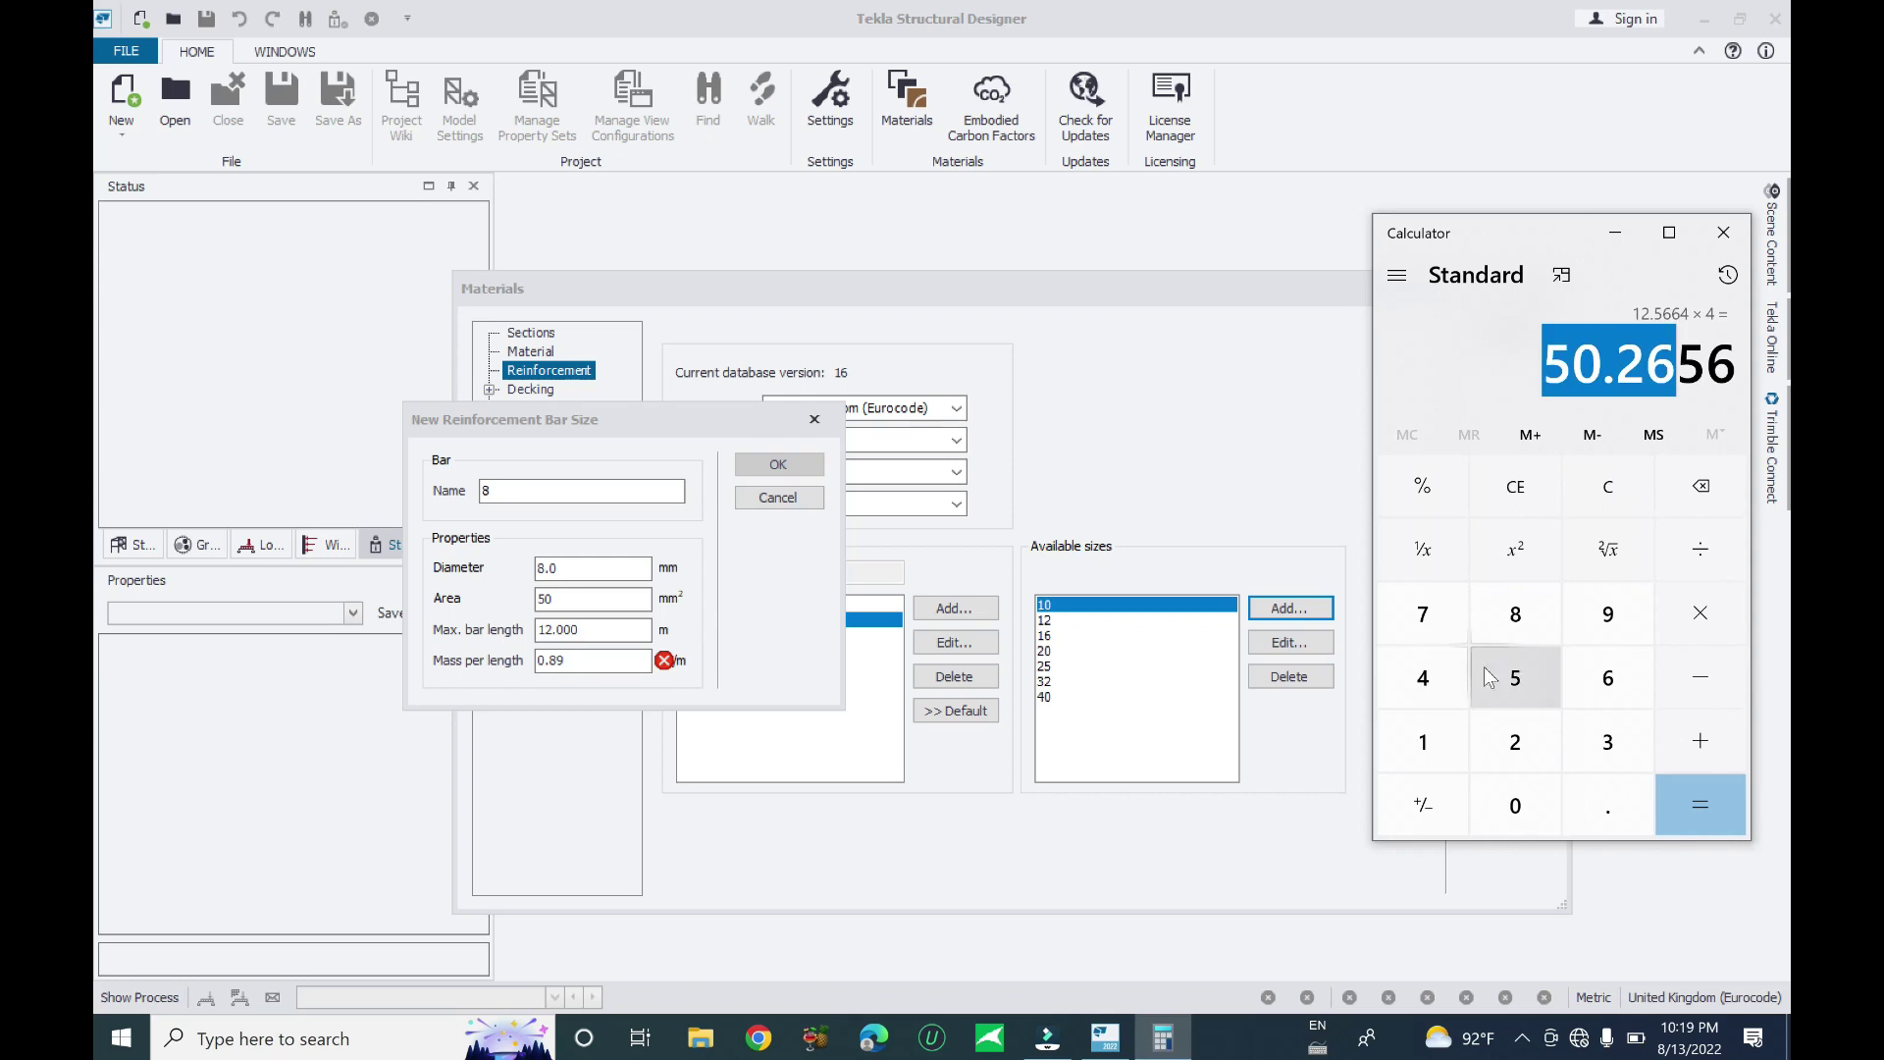
key(Escape)
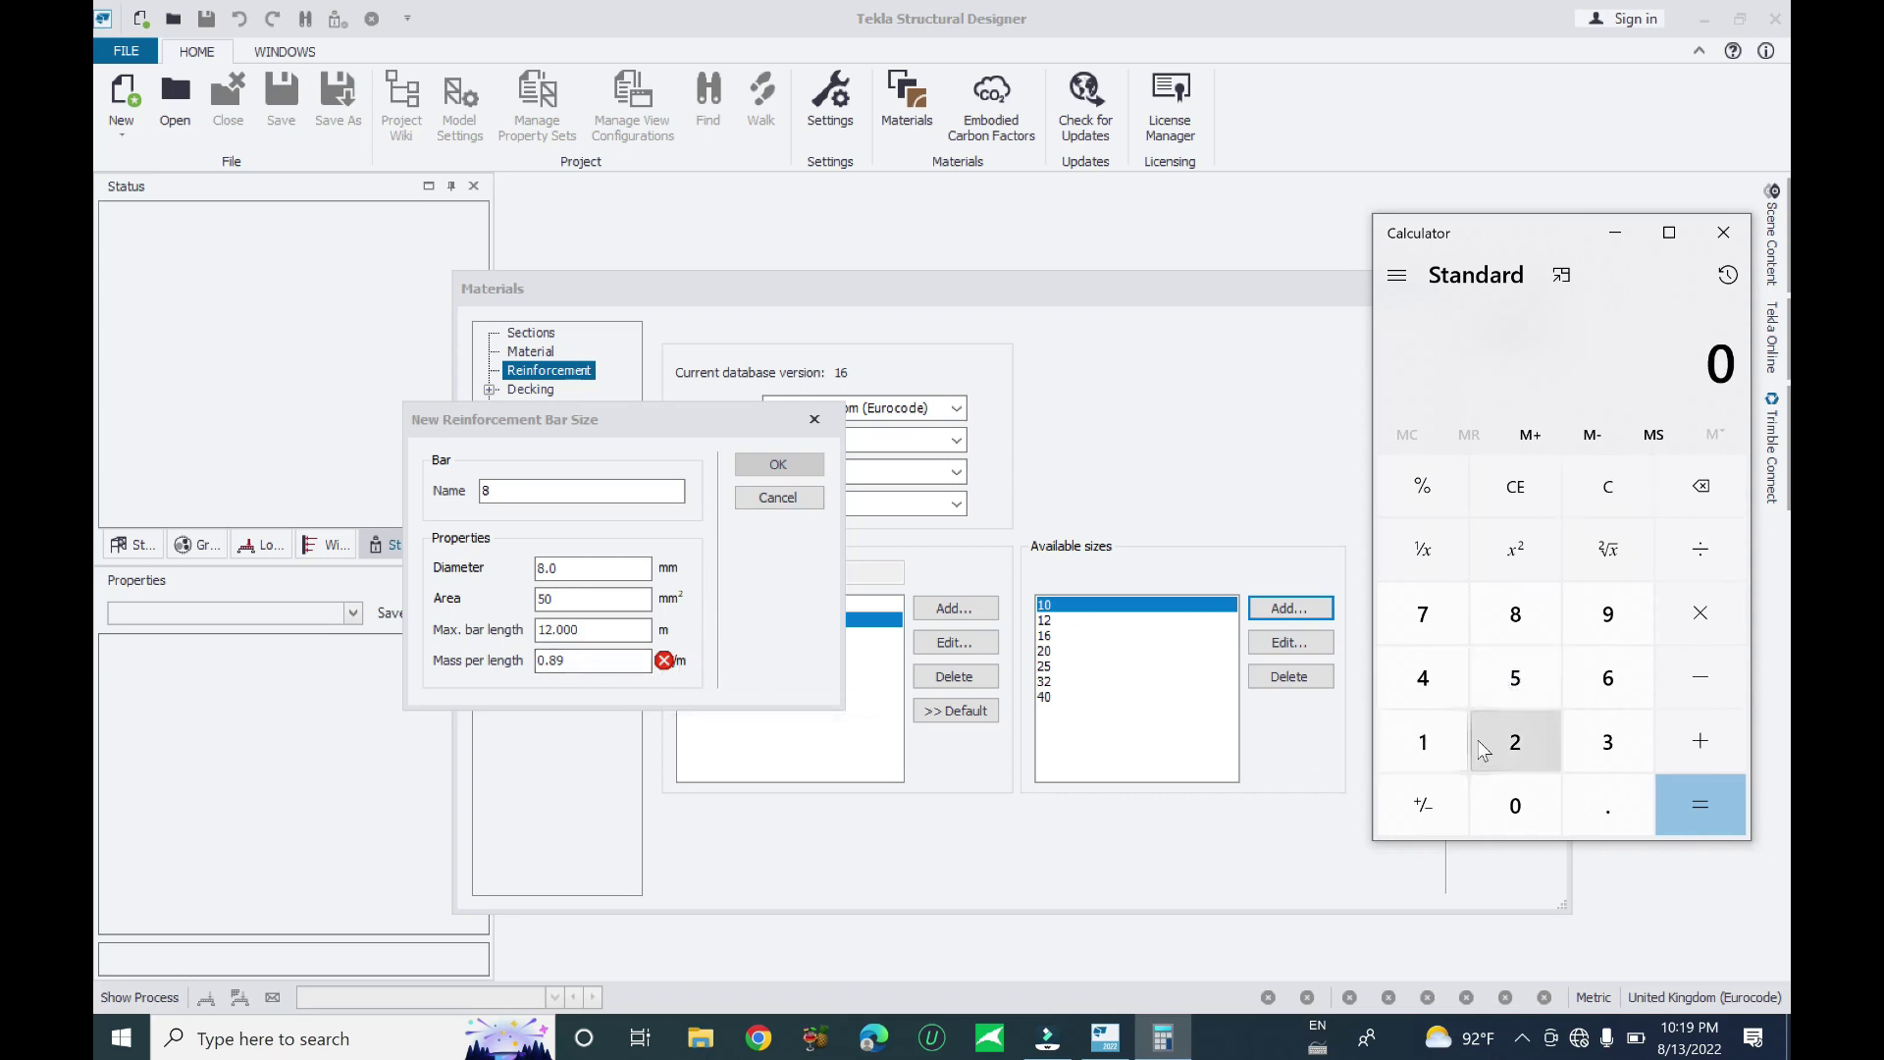
click(1519, 620)
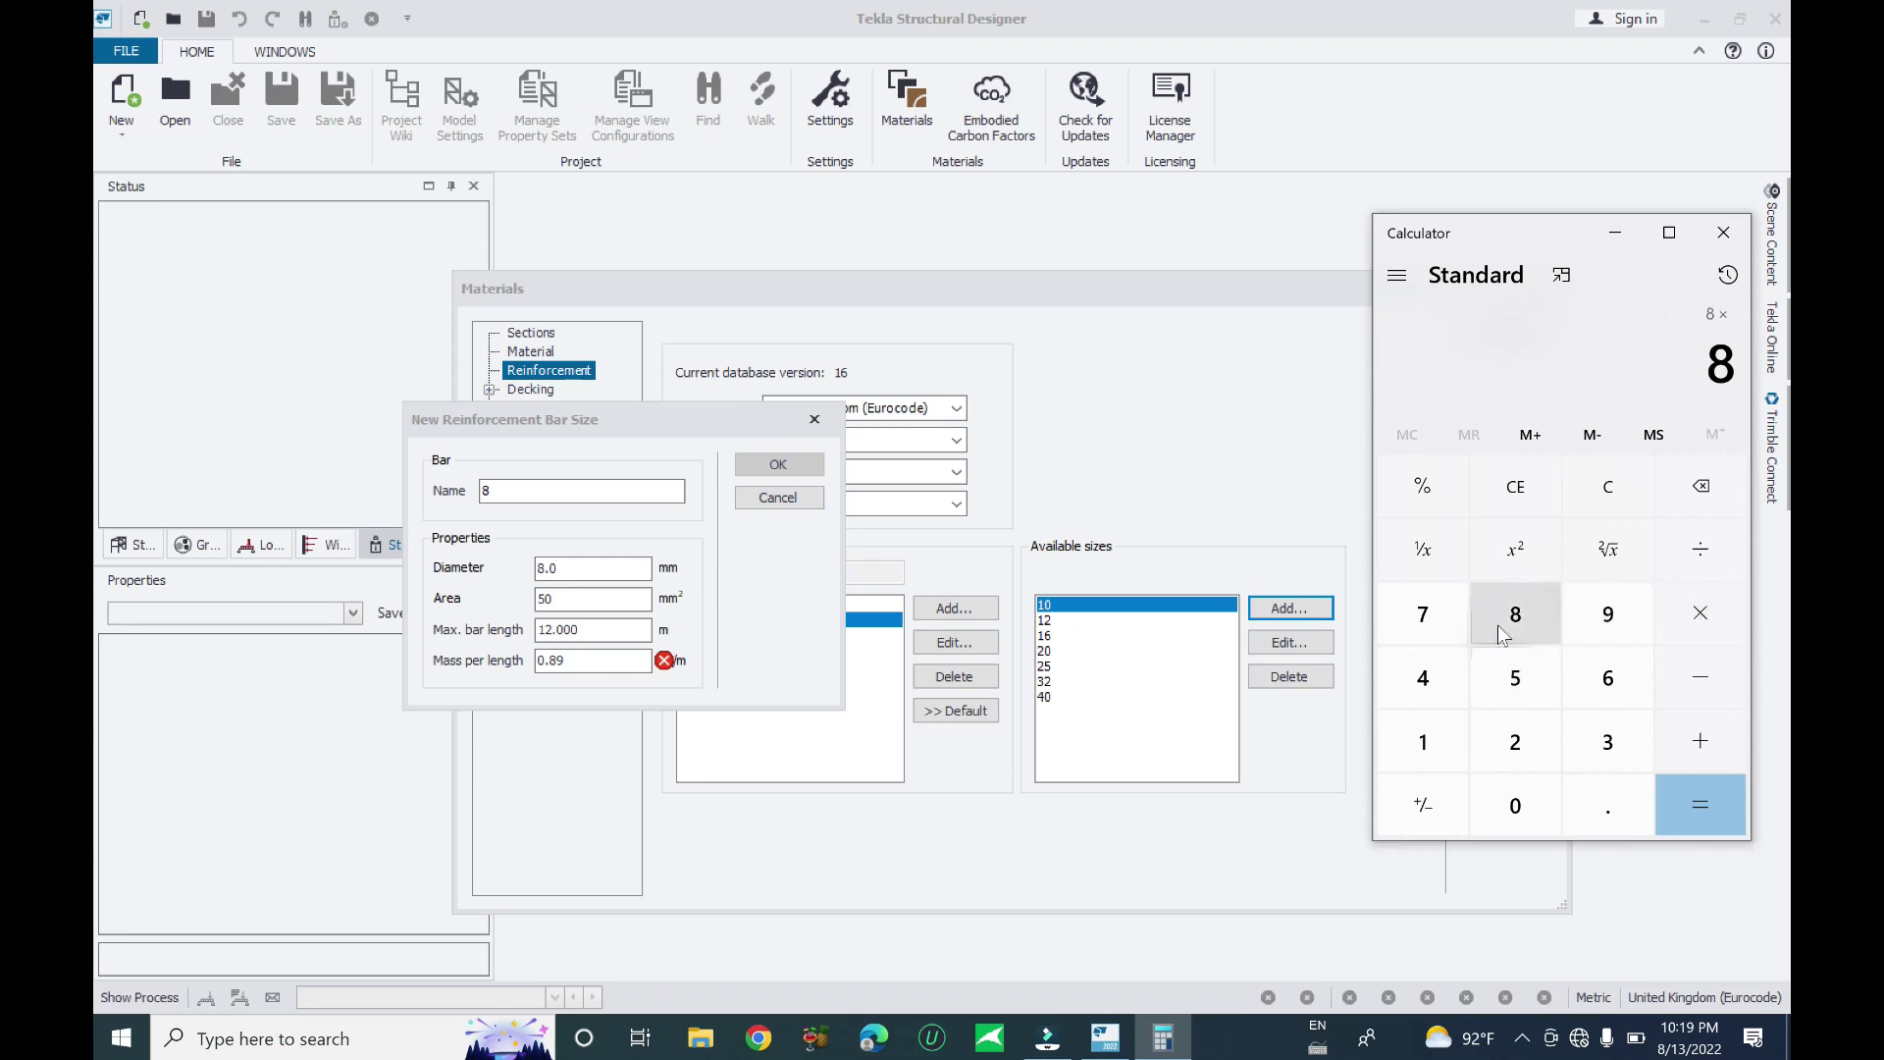
click(1712, 600)
key(Return)
key(slash)
text(16)
click(1506, 754)
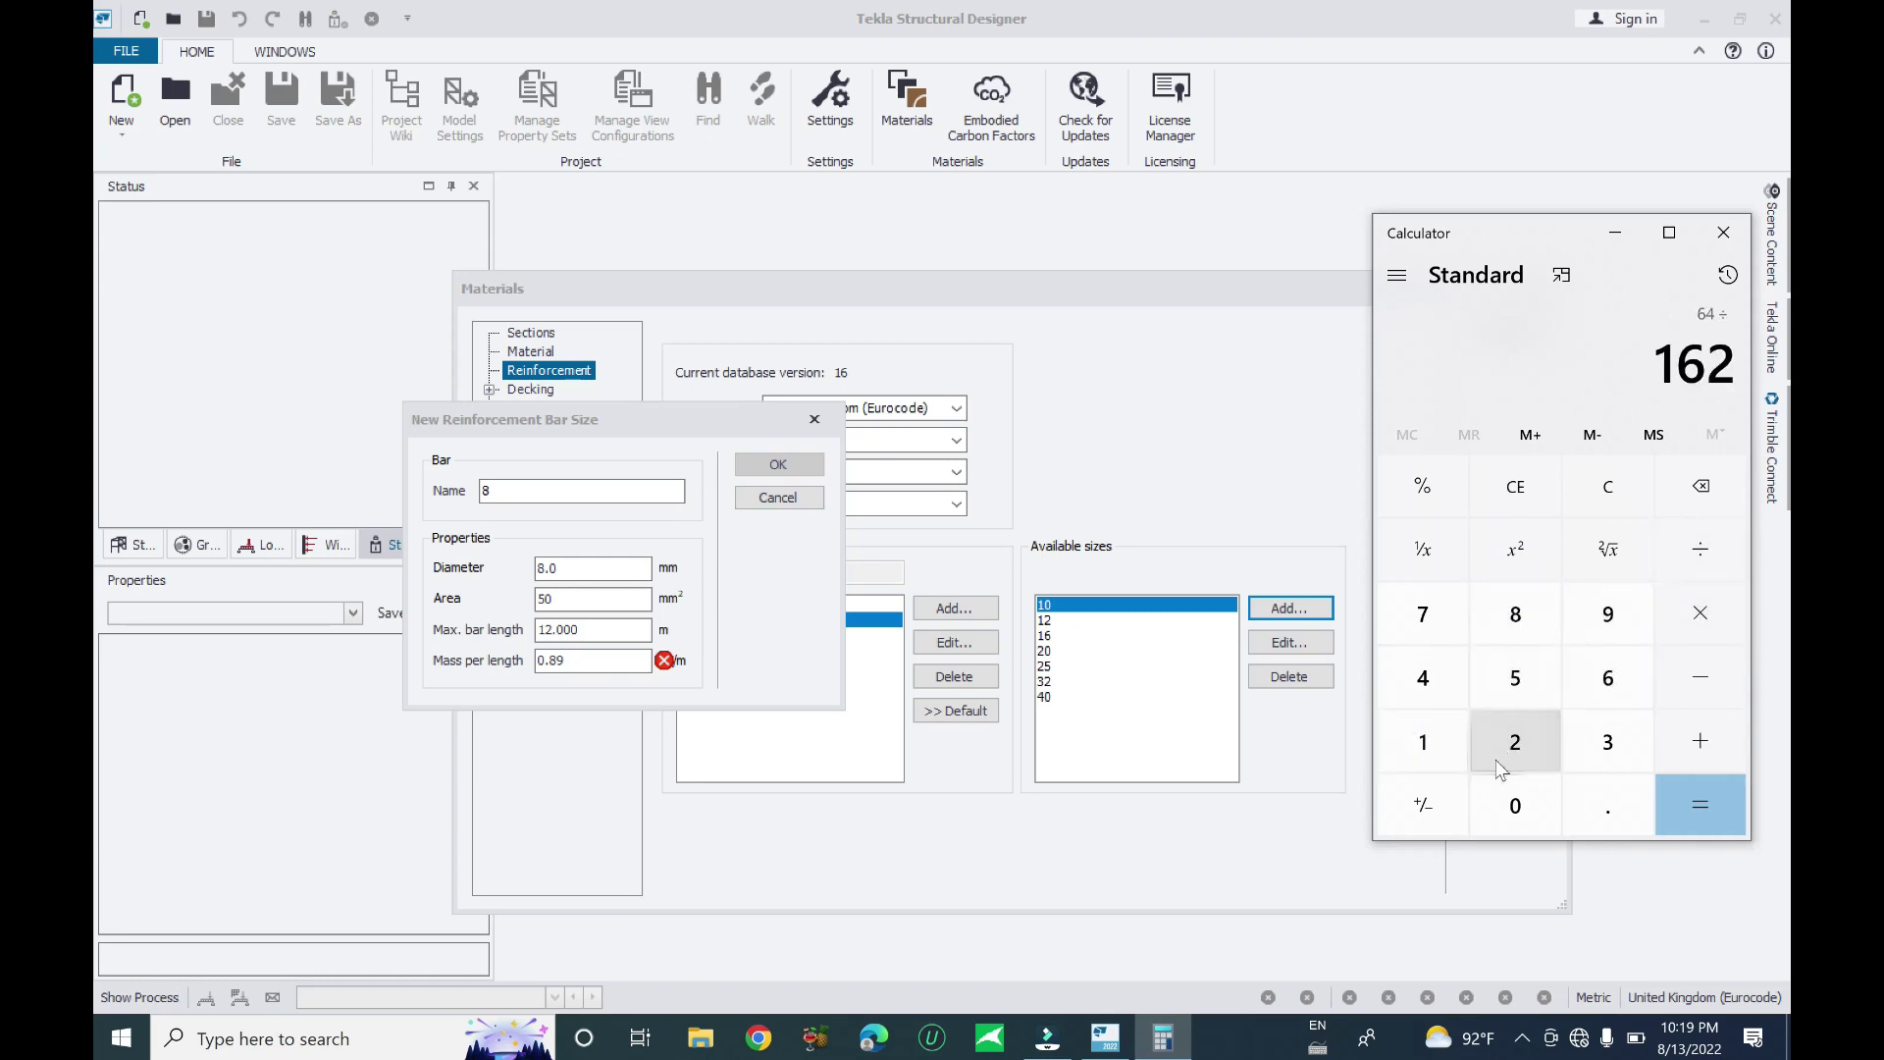
click(1698, 817)
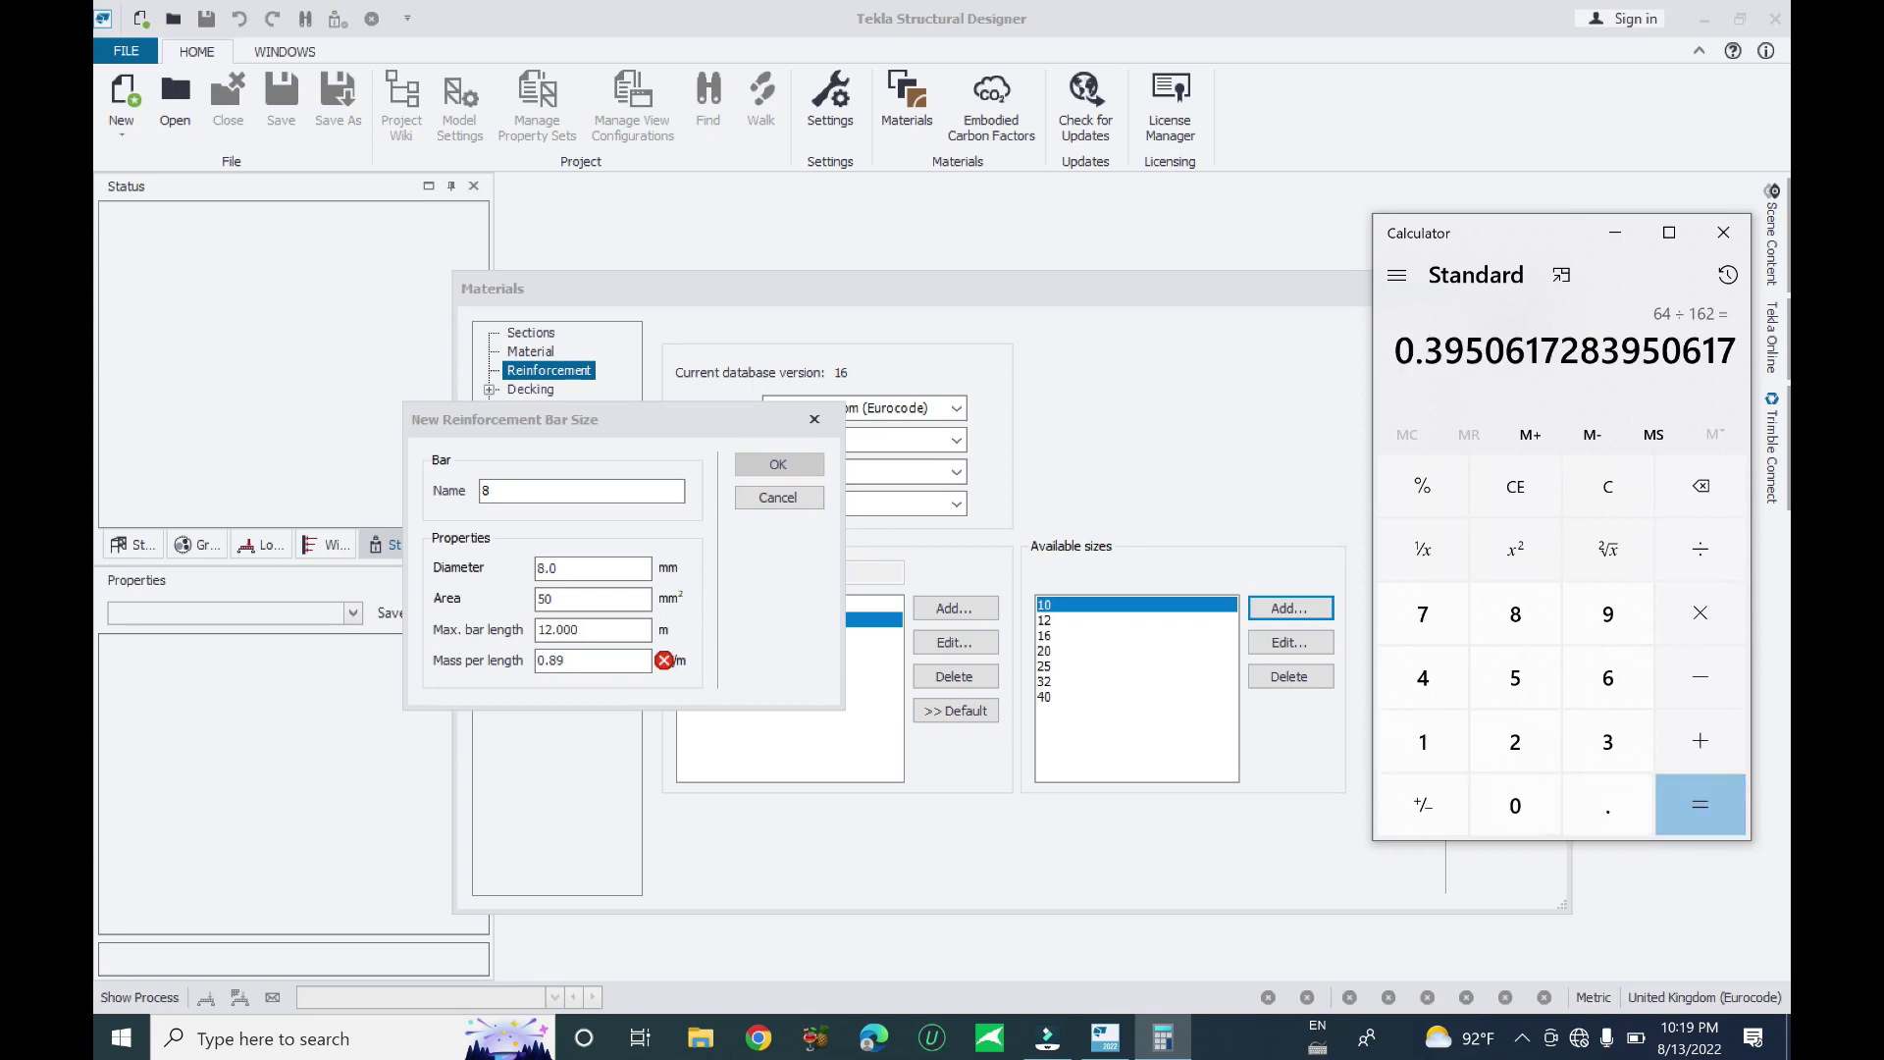
Back in Tekla Structural Designer, set the new bar's mass per length to 0.39 kg/m and add the bar size to class 400
click(556, 659)
double_click(556, 660)
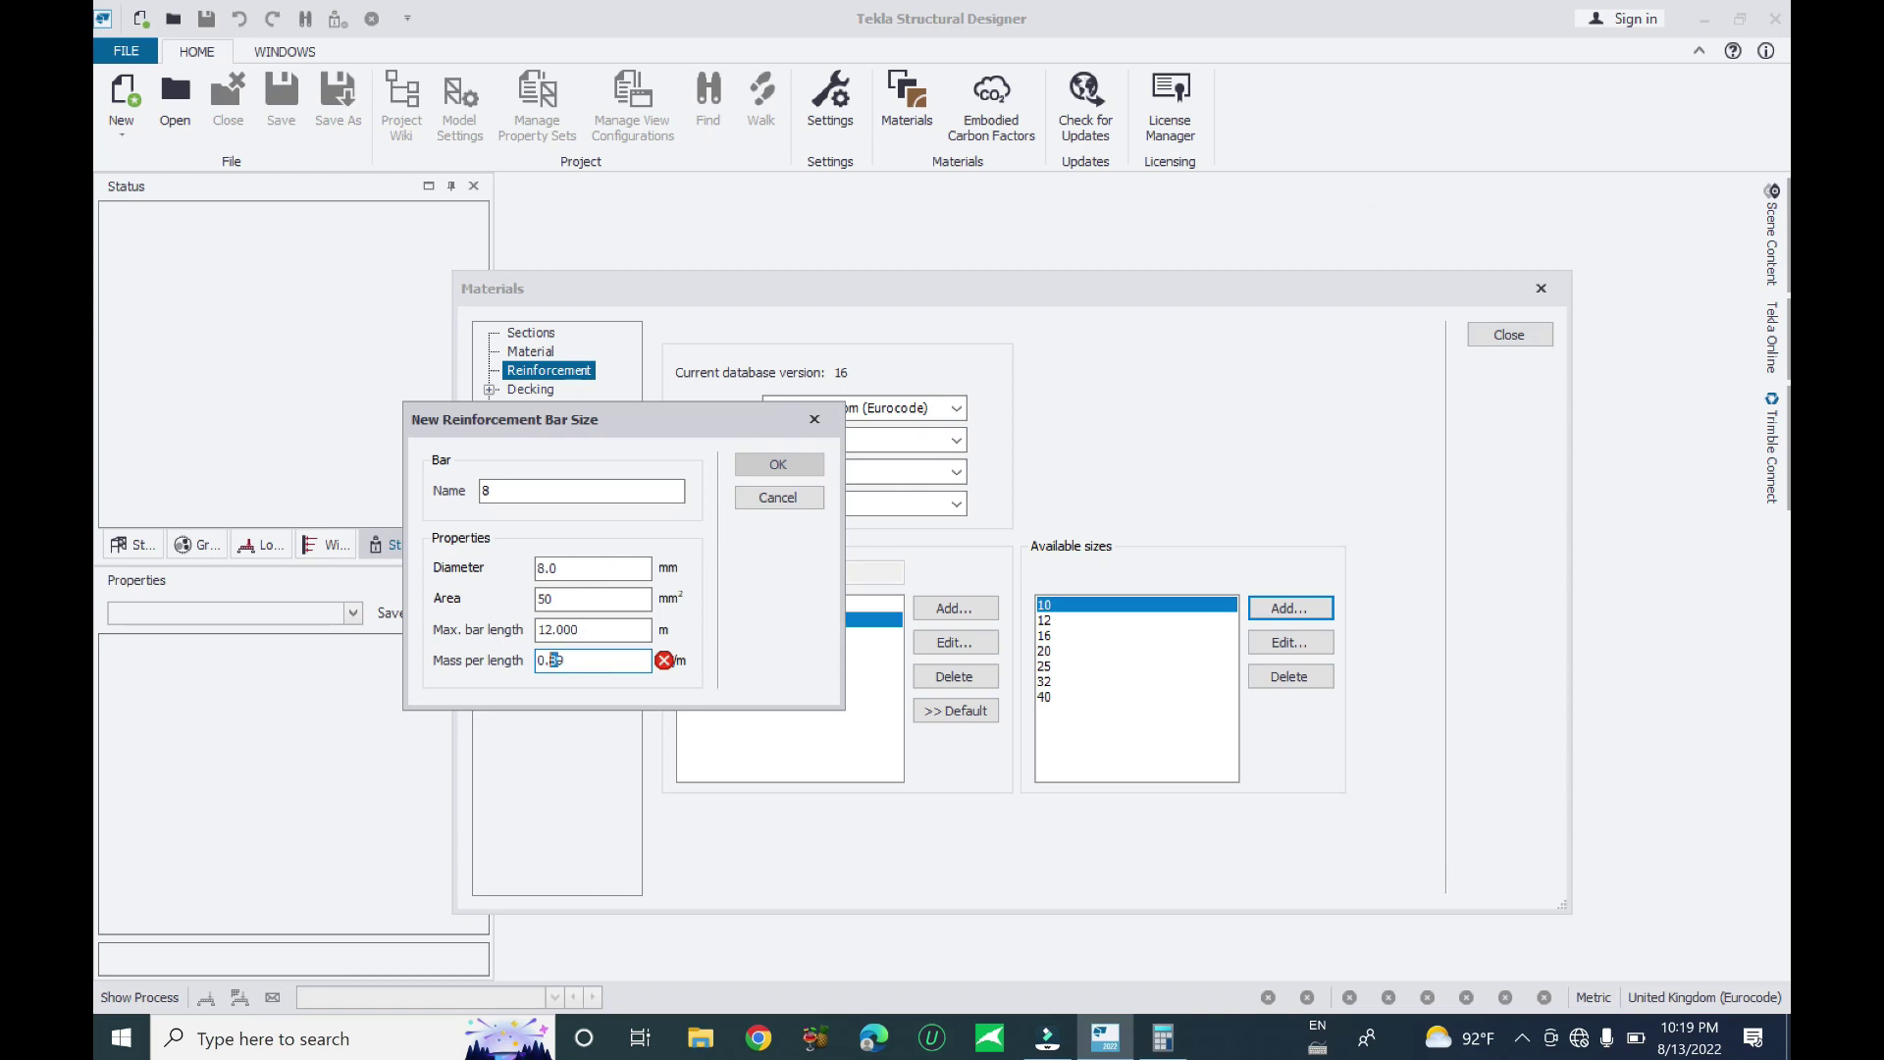
key(ctrl+a)
text(39.00)
key(ctrl+a)
text(.39)
click(585, 633)
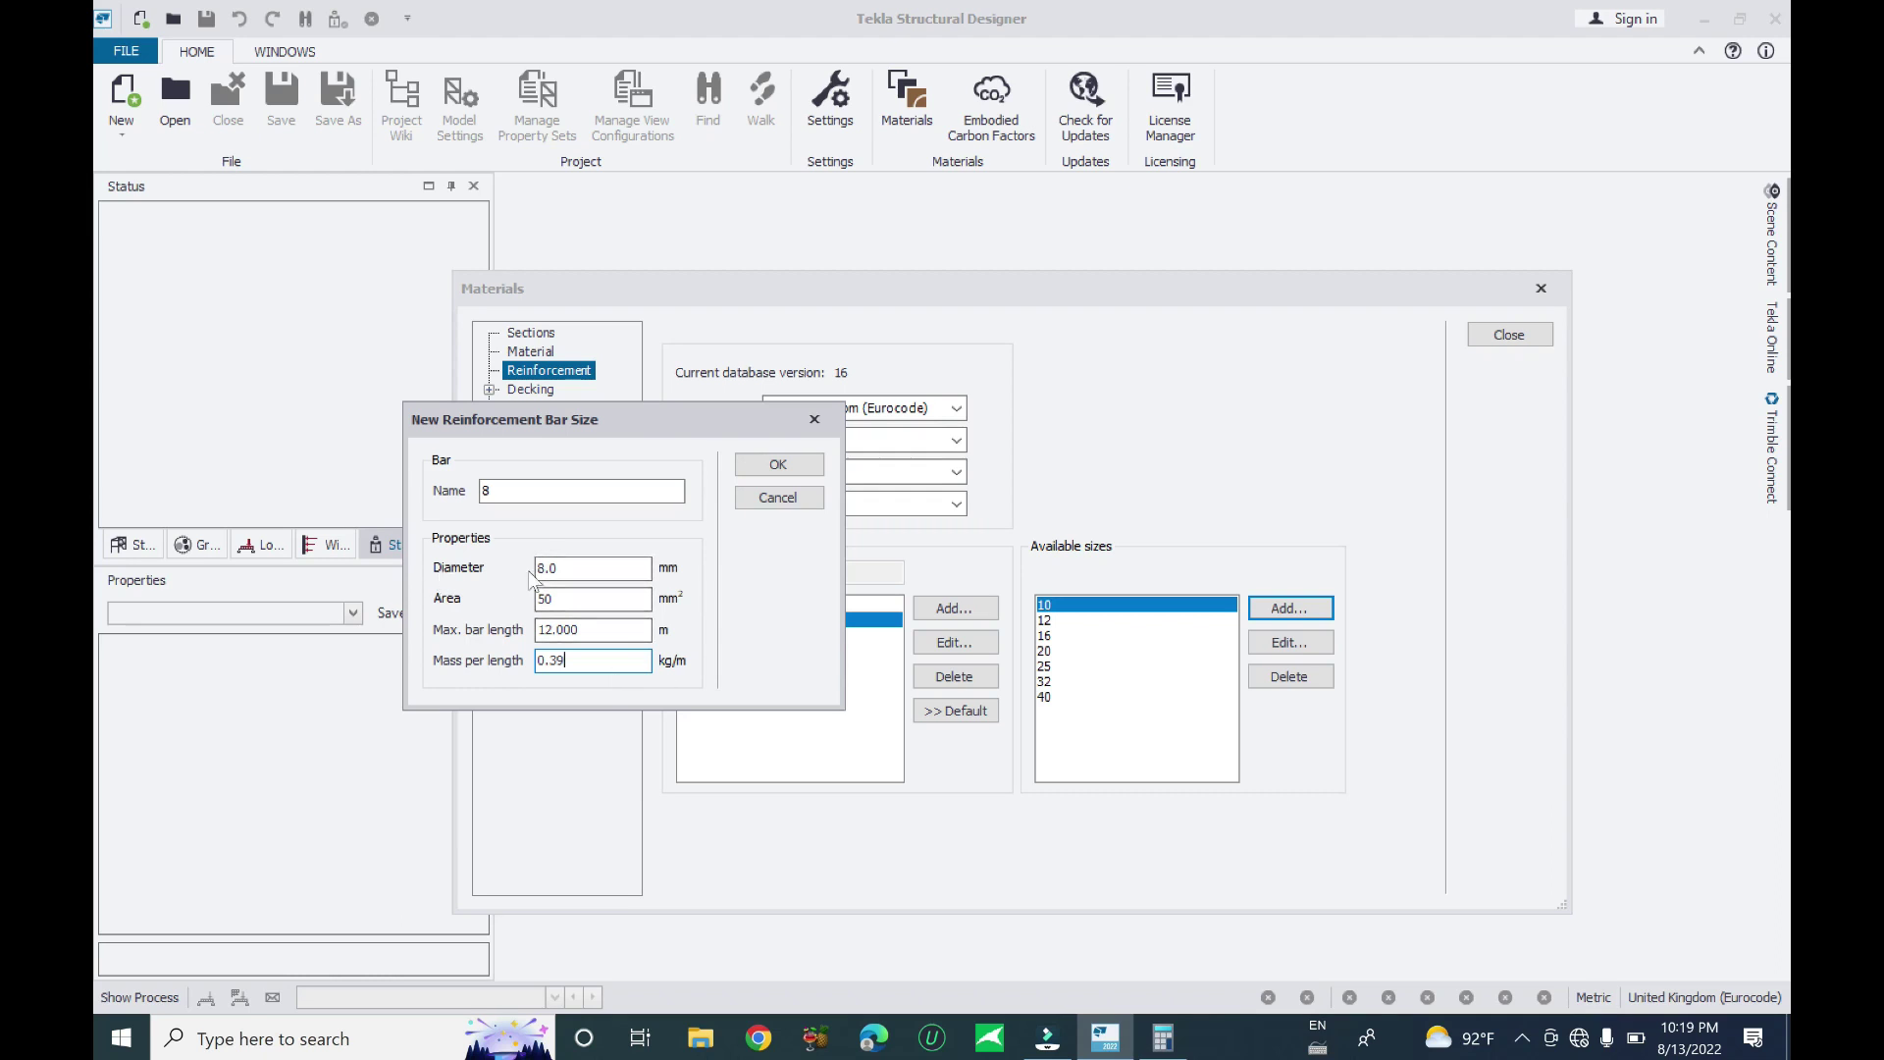
drag(567, 569, 511, 588)
click(779, 468)
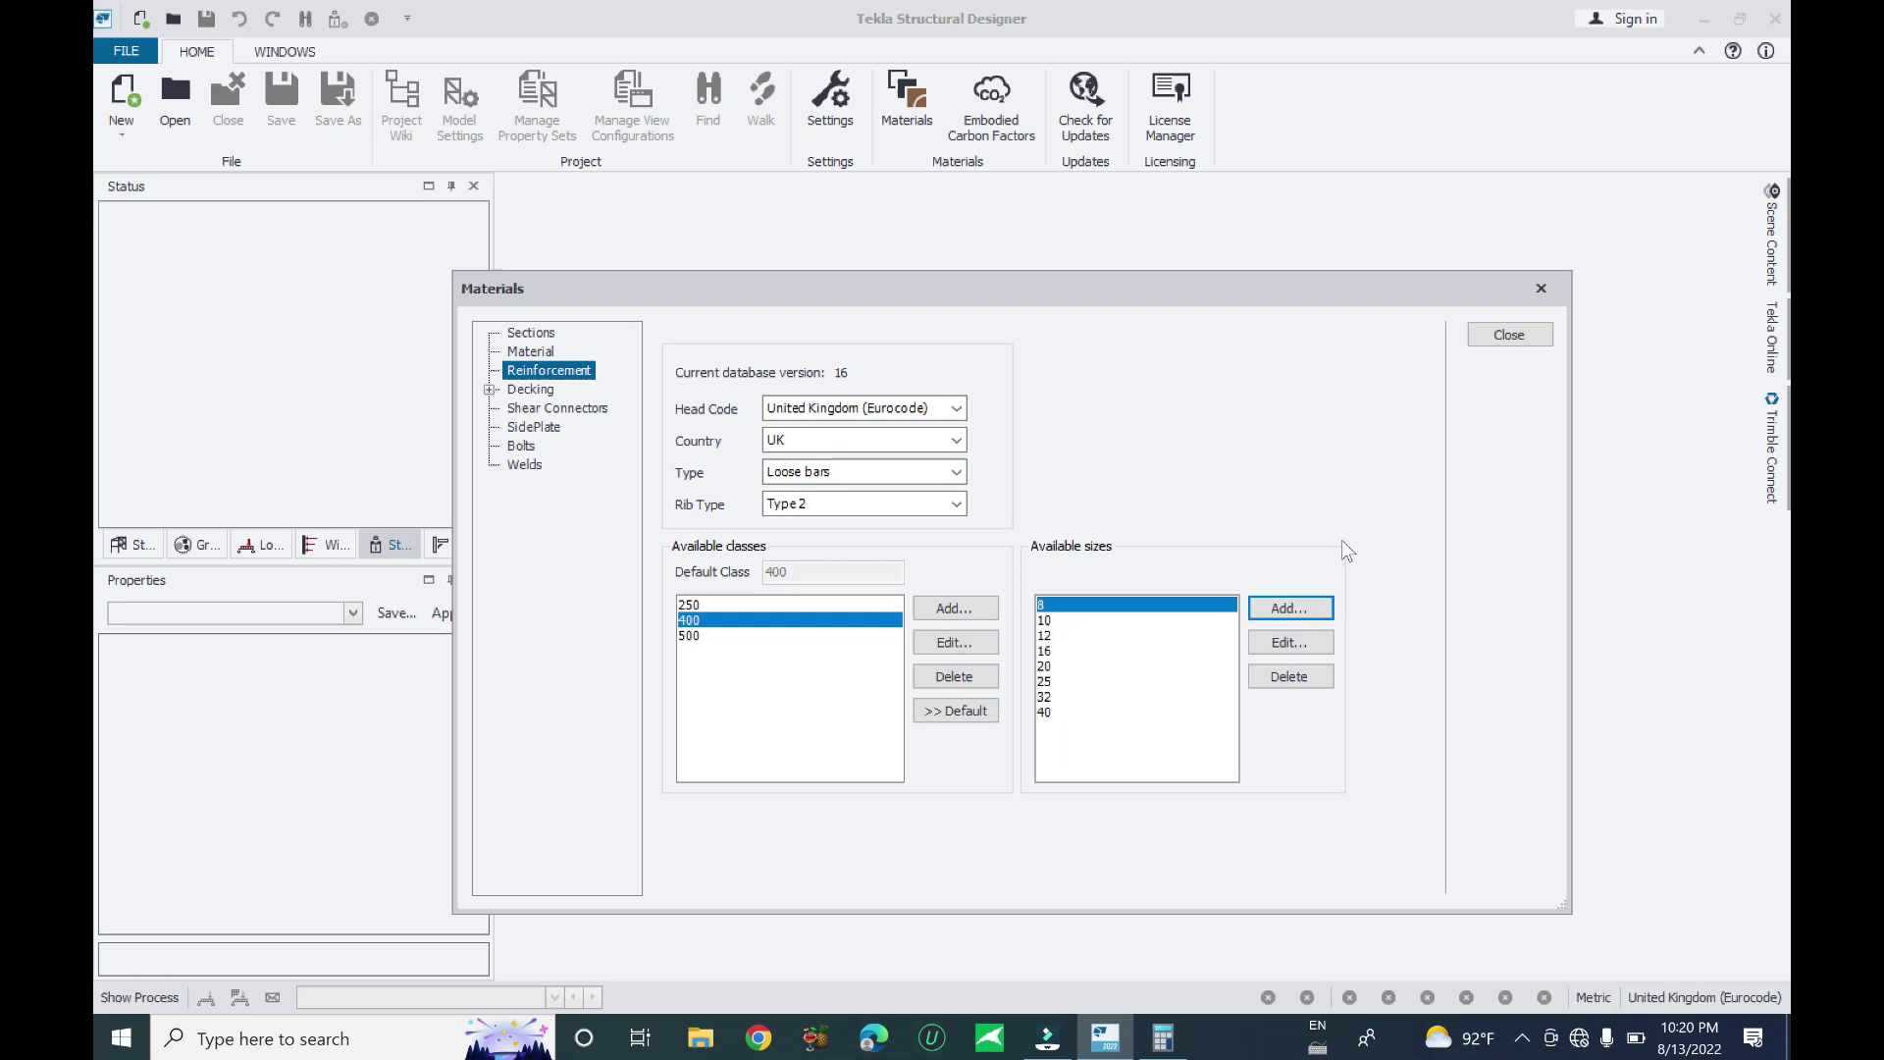
Compare the available bar sizes of reinforcement classes 250, 400 and 500, finishing on class 400
click(687, 636)
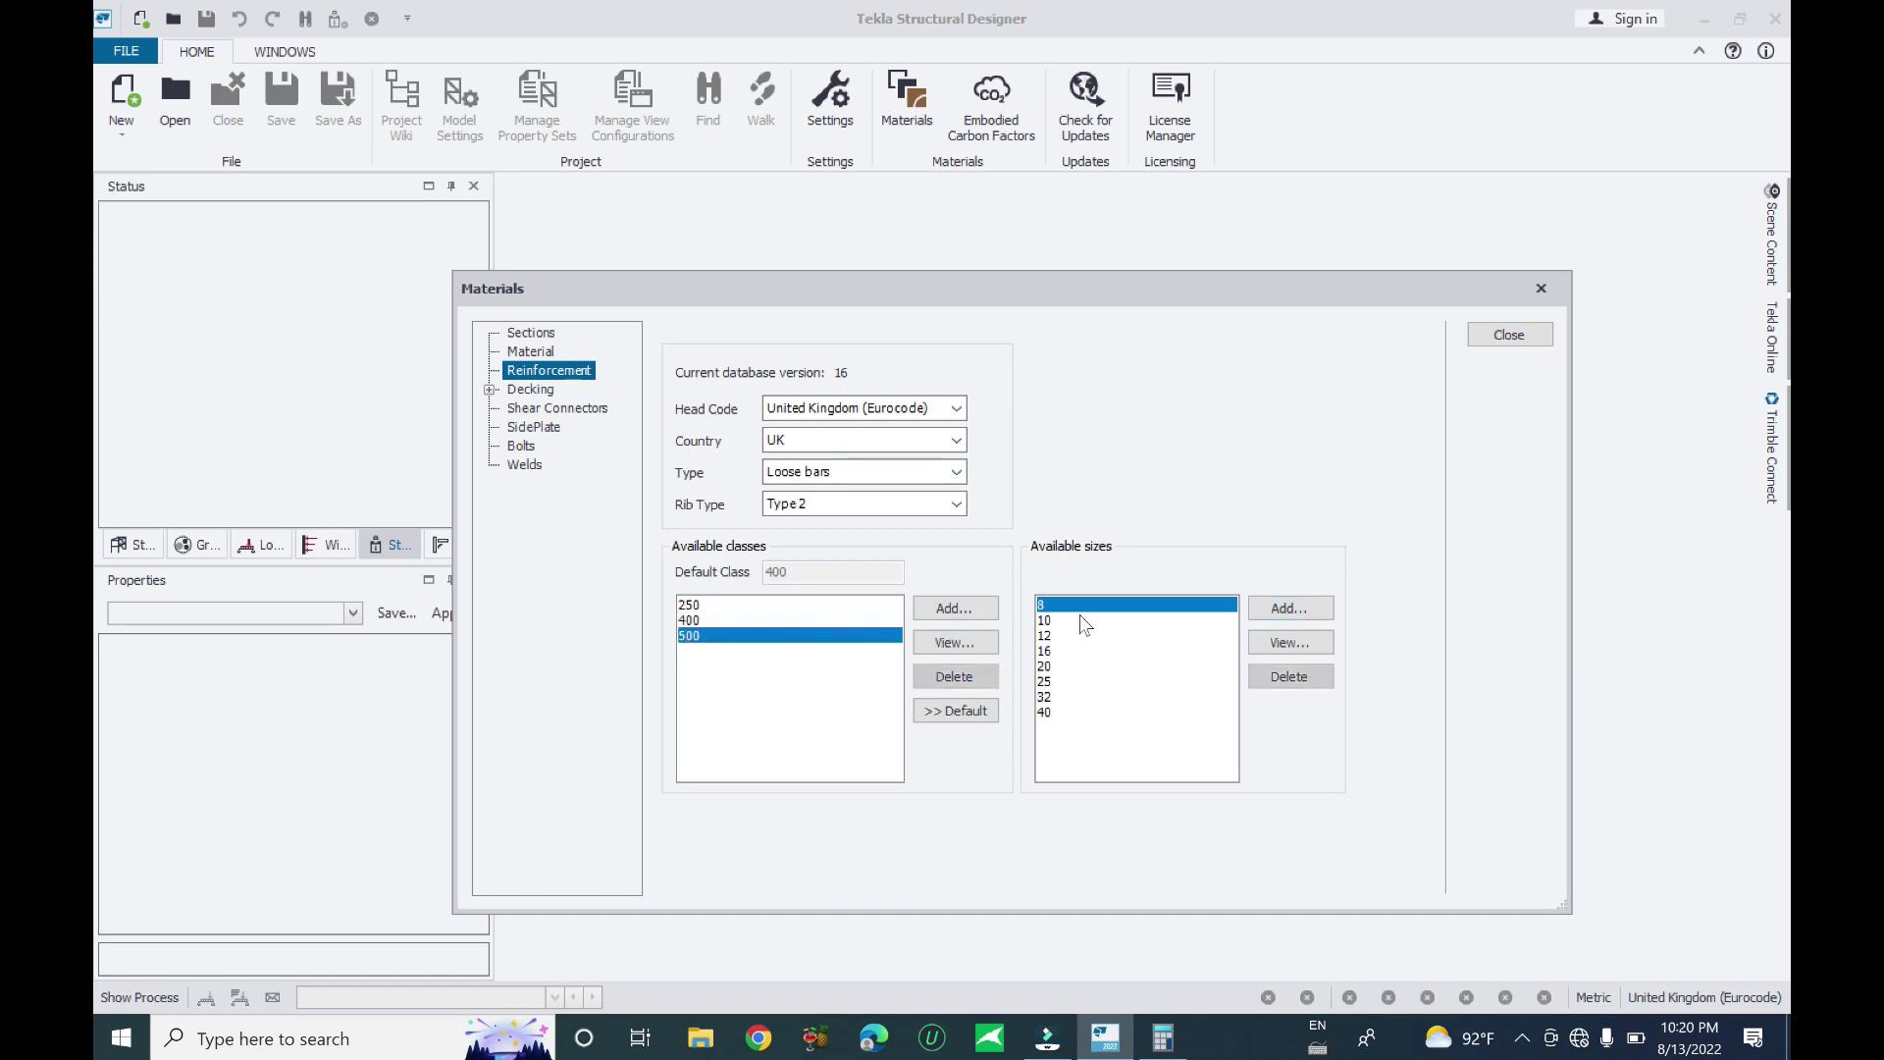
click(762, 606)
click(731, 621)
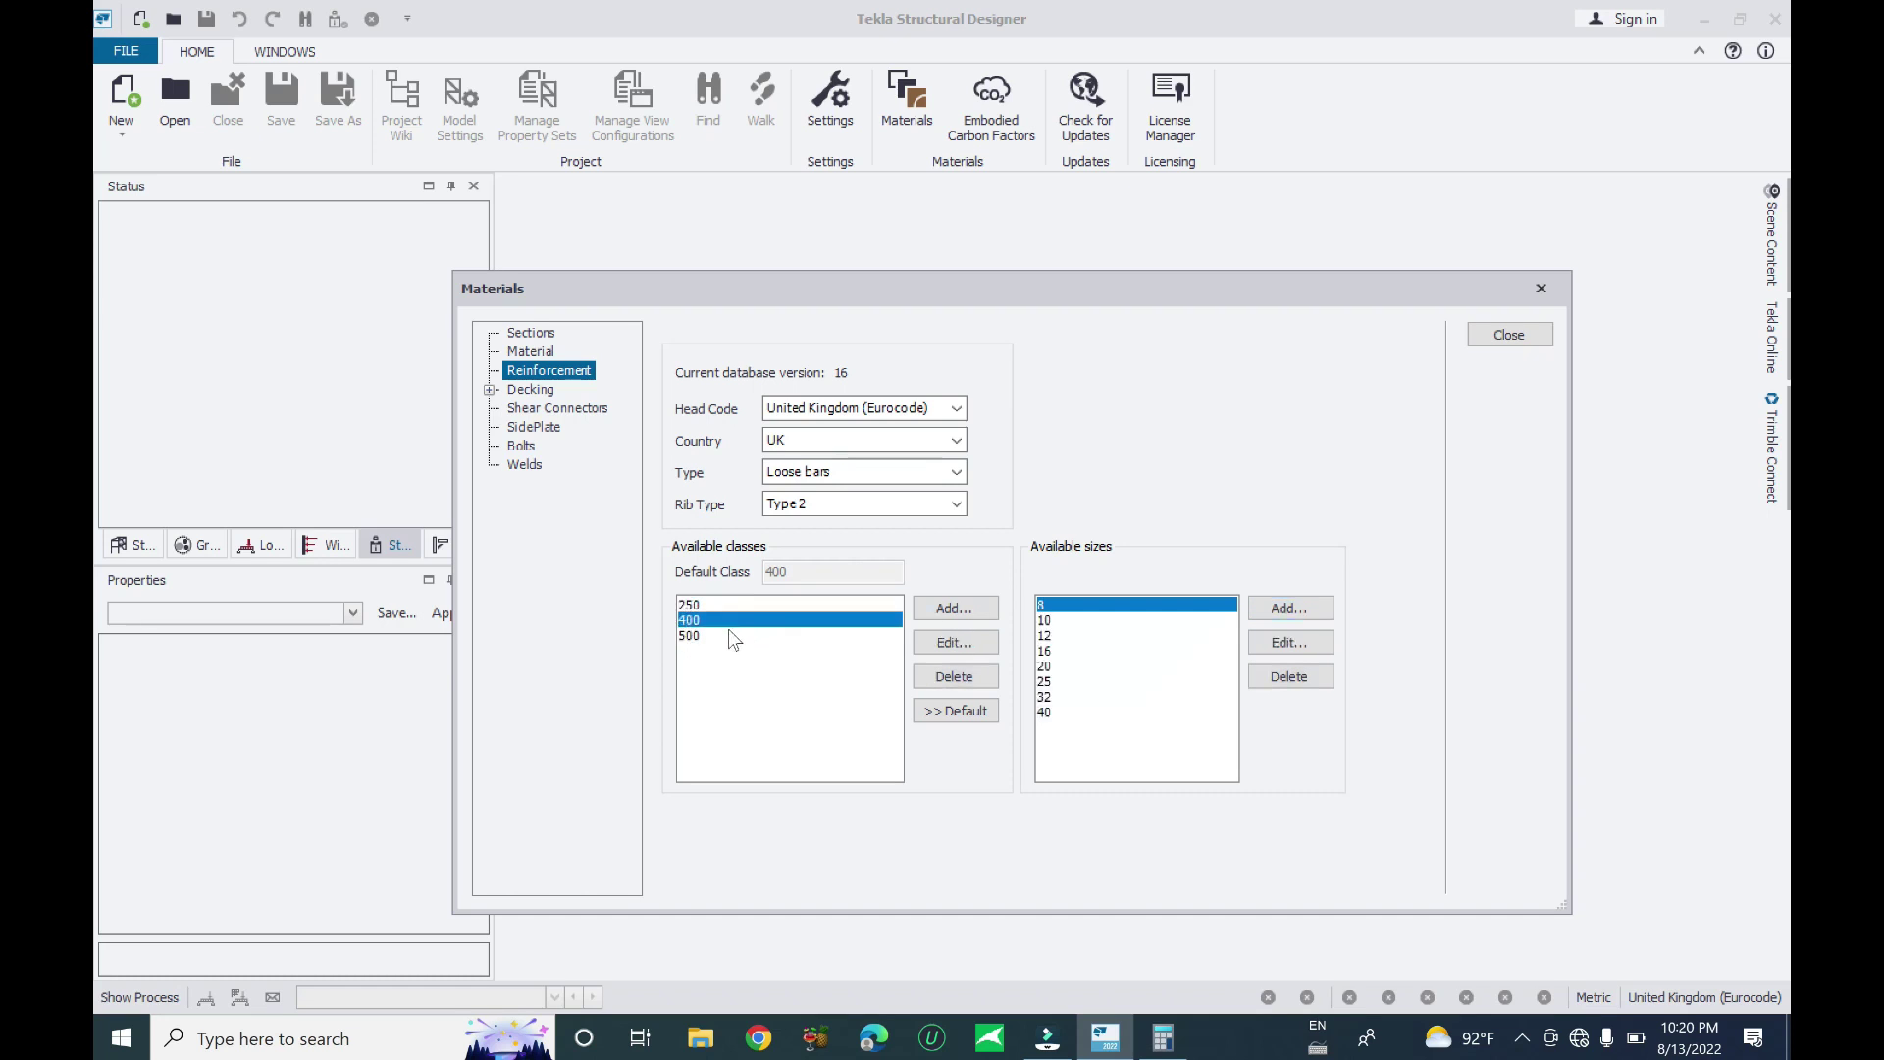
click(728, 635)
click(1106, 618)
click(726, 606)
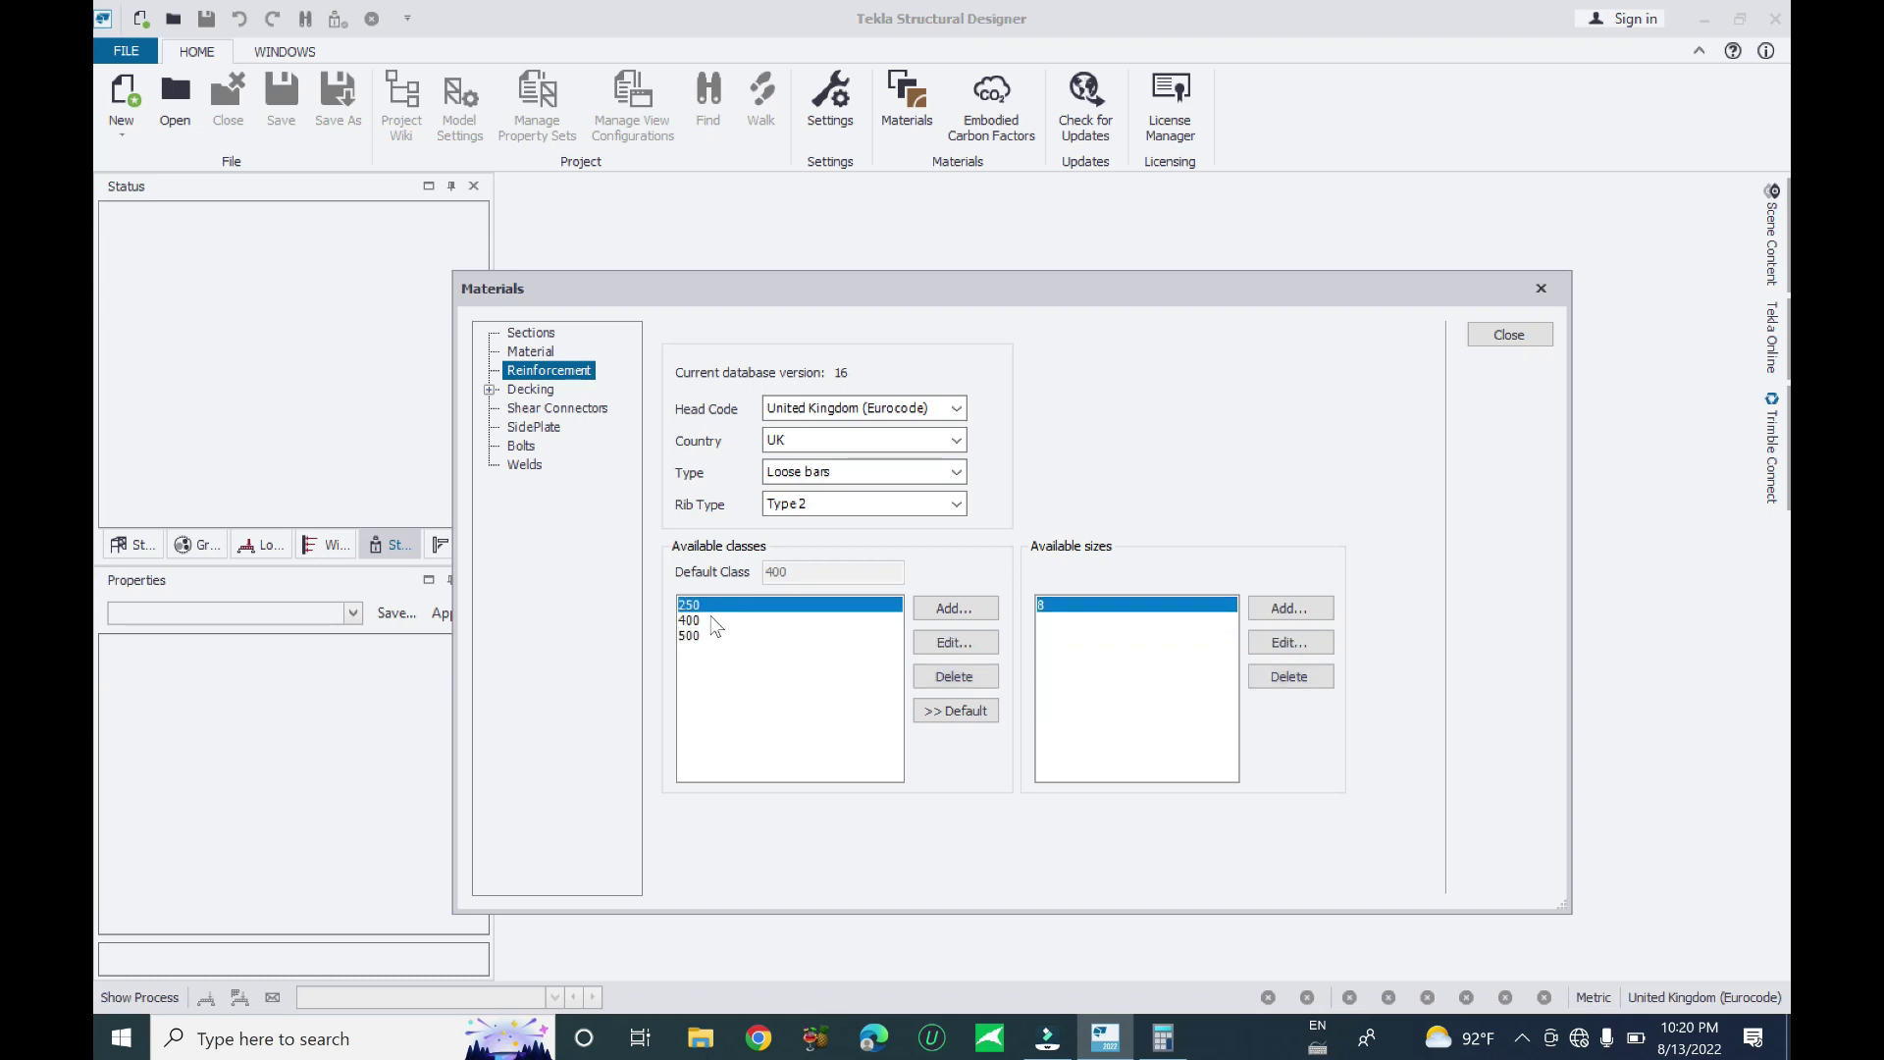
click(711, 620)
click(705, 634)
click(709, 606)
click(704, 621)
click(709, 635)
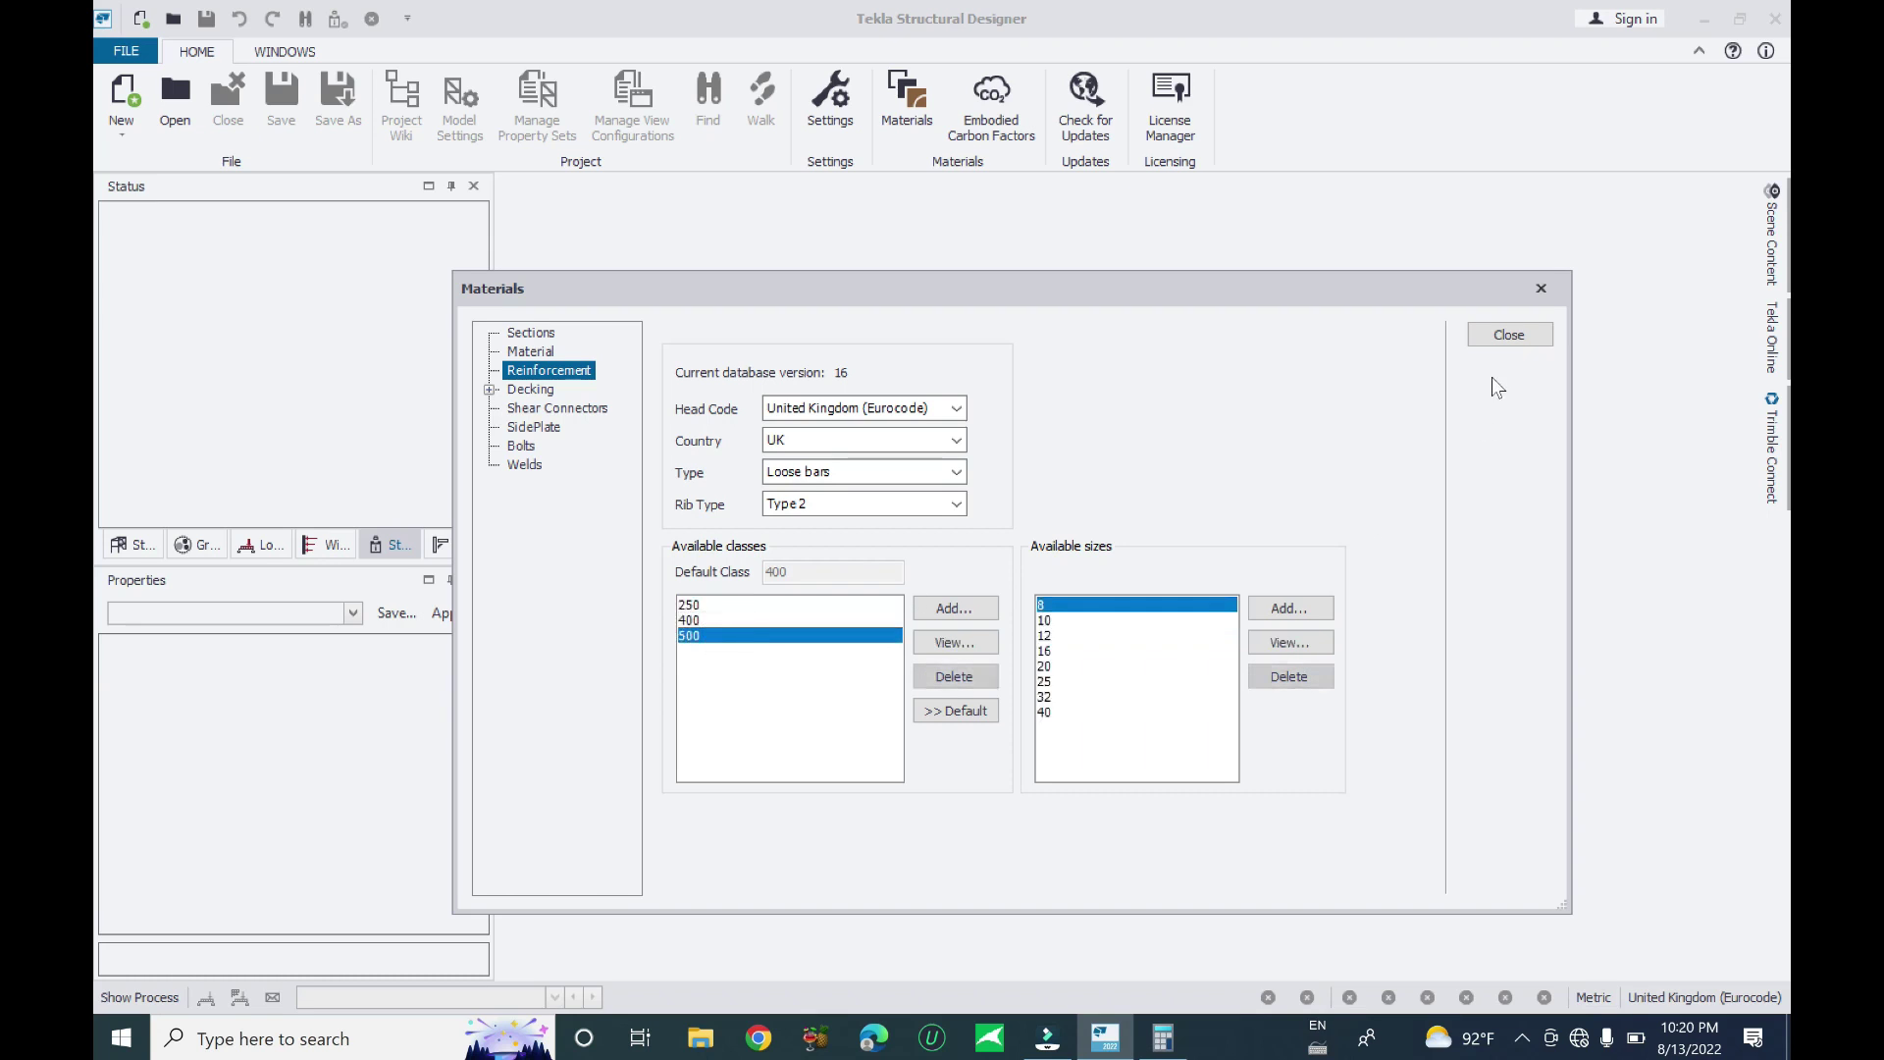
click(713, 620)
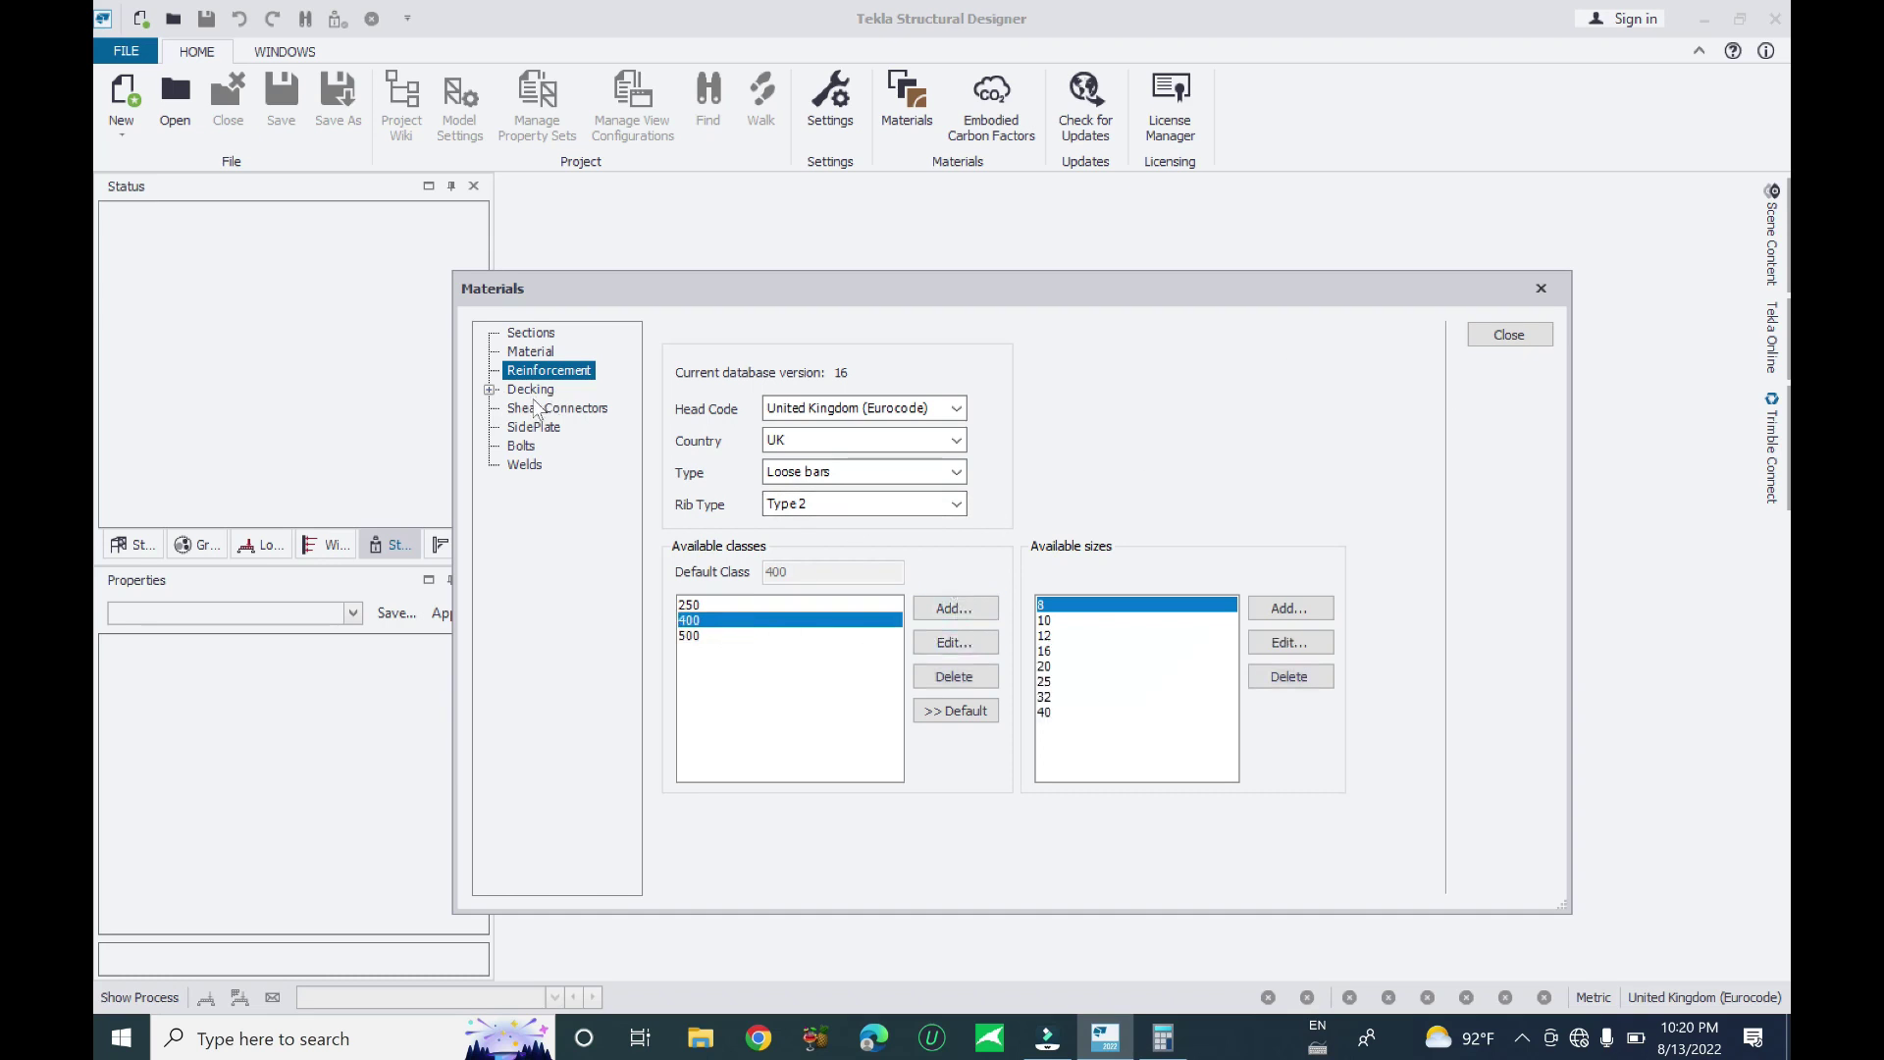
Look through the metal decking, precast concrete planks, shear connectors, SidePlate, bolts and welds databases, and close the materials database
click(489, 389)
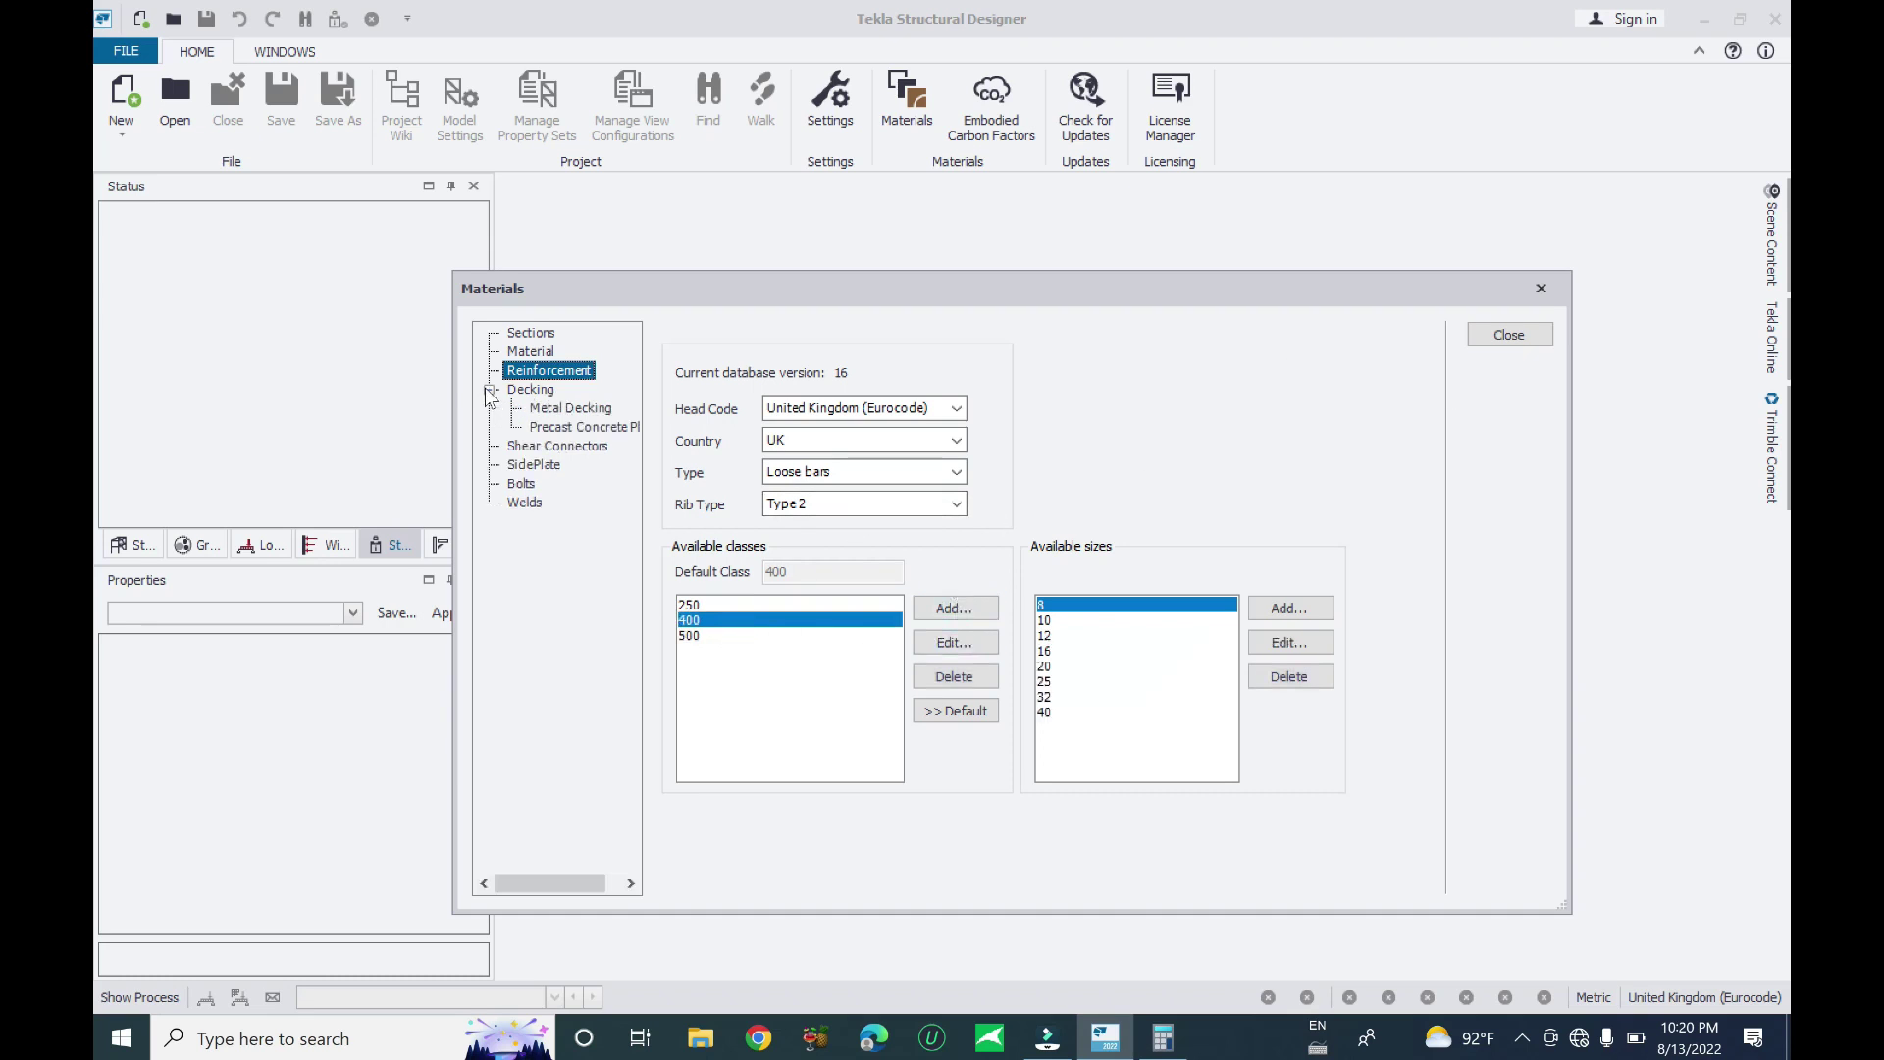
click(567, 410)
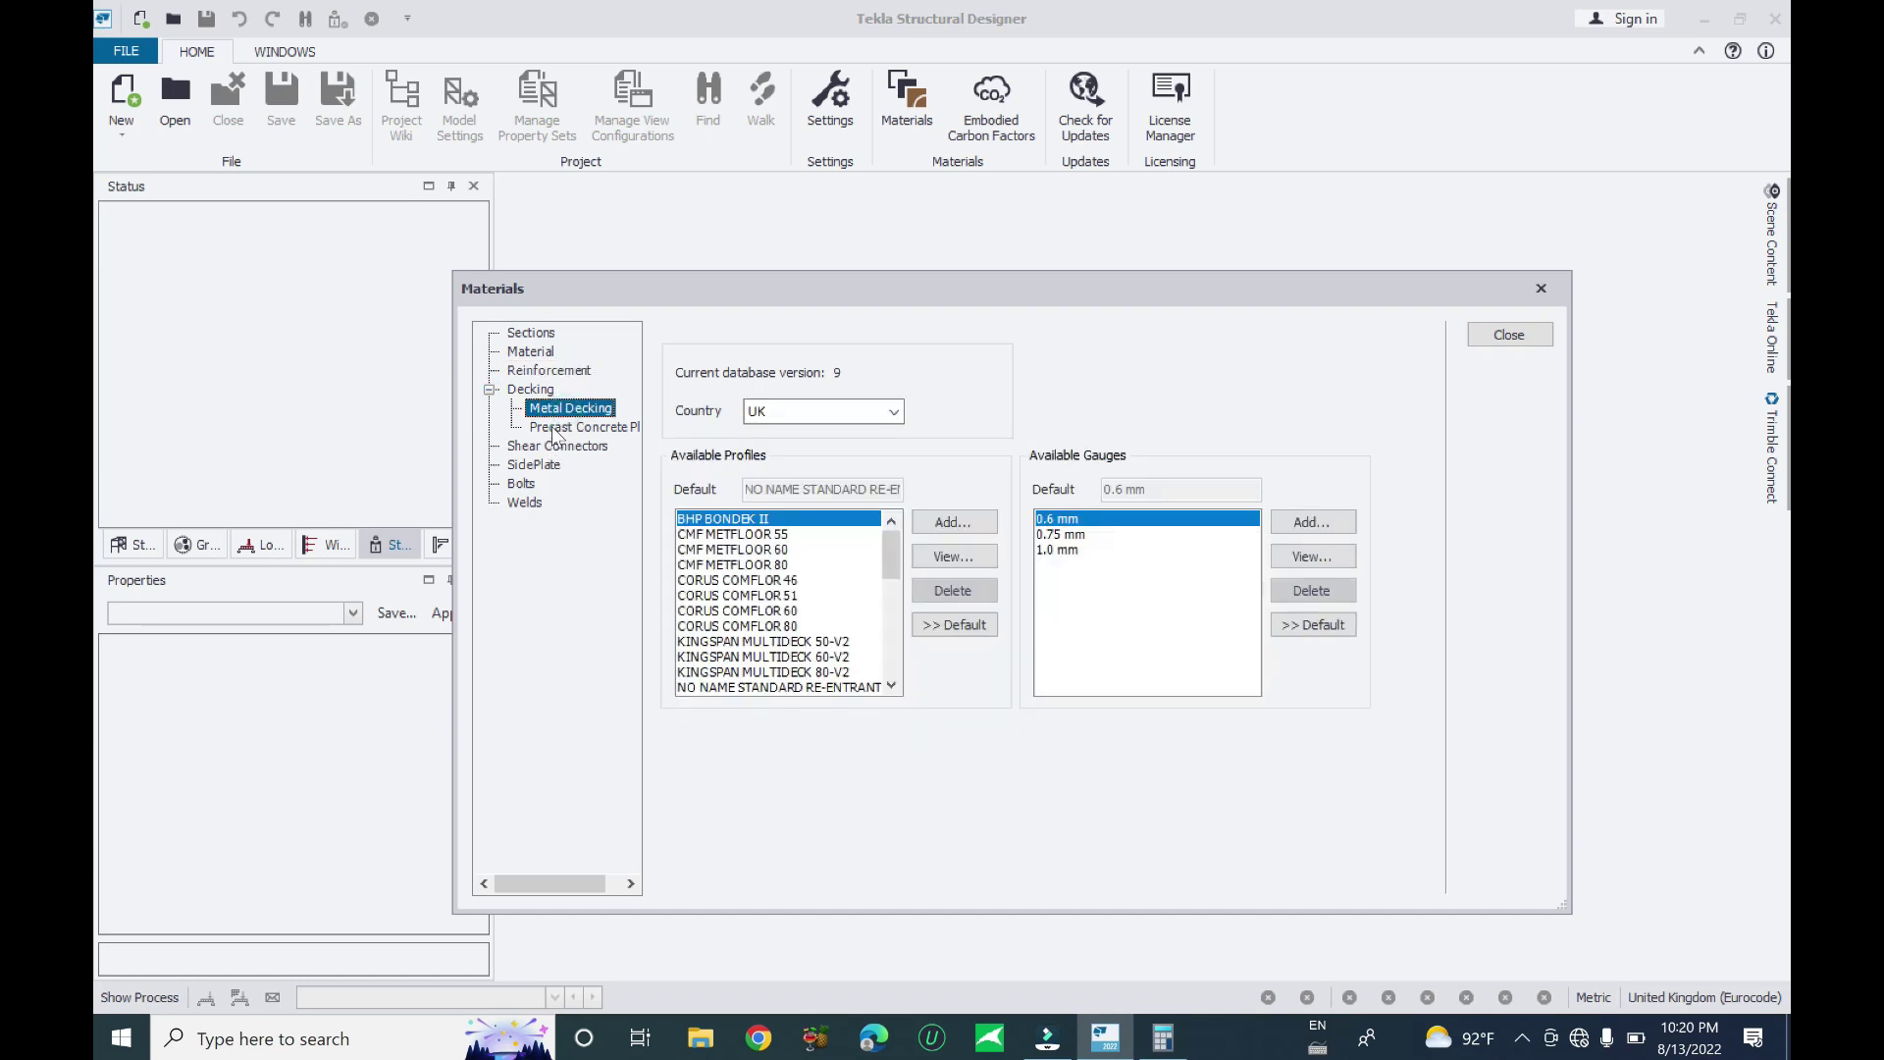
click(555, 429)
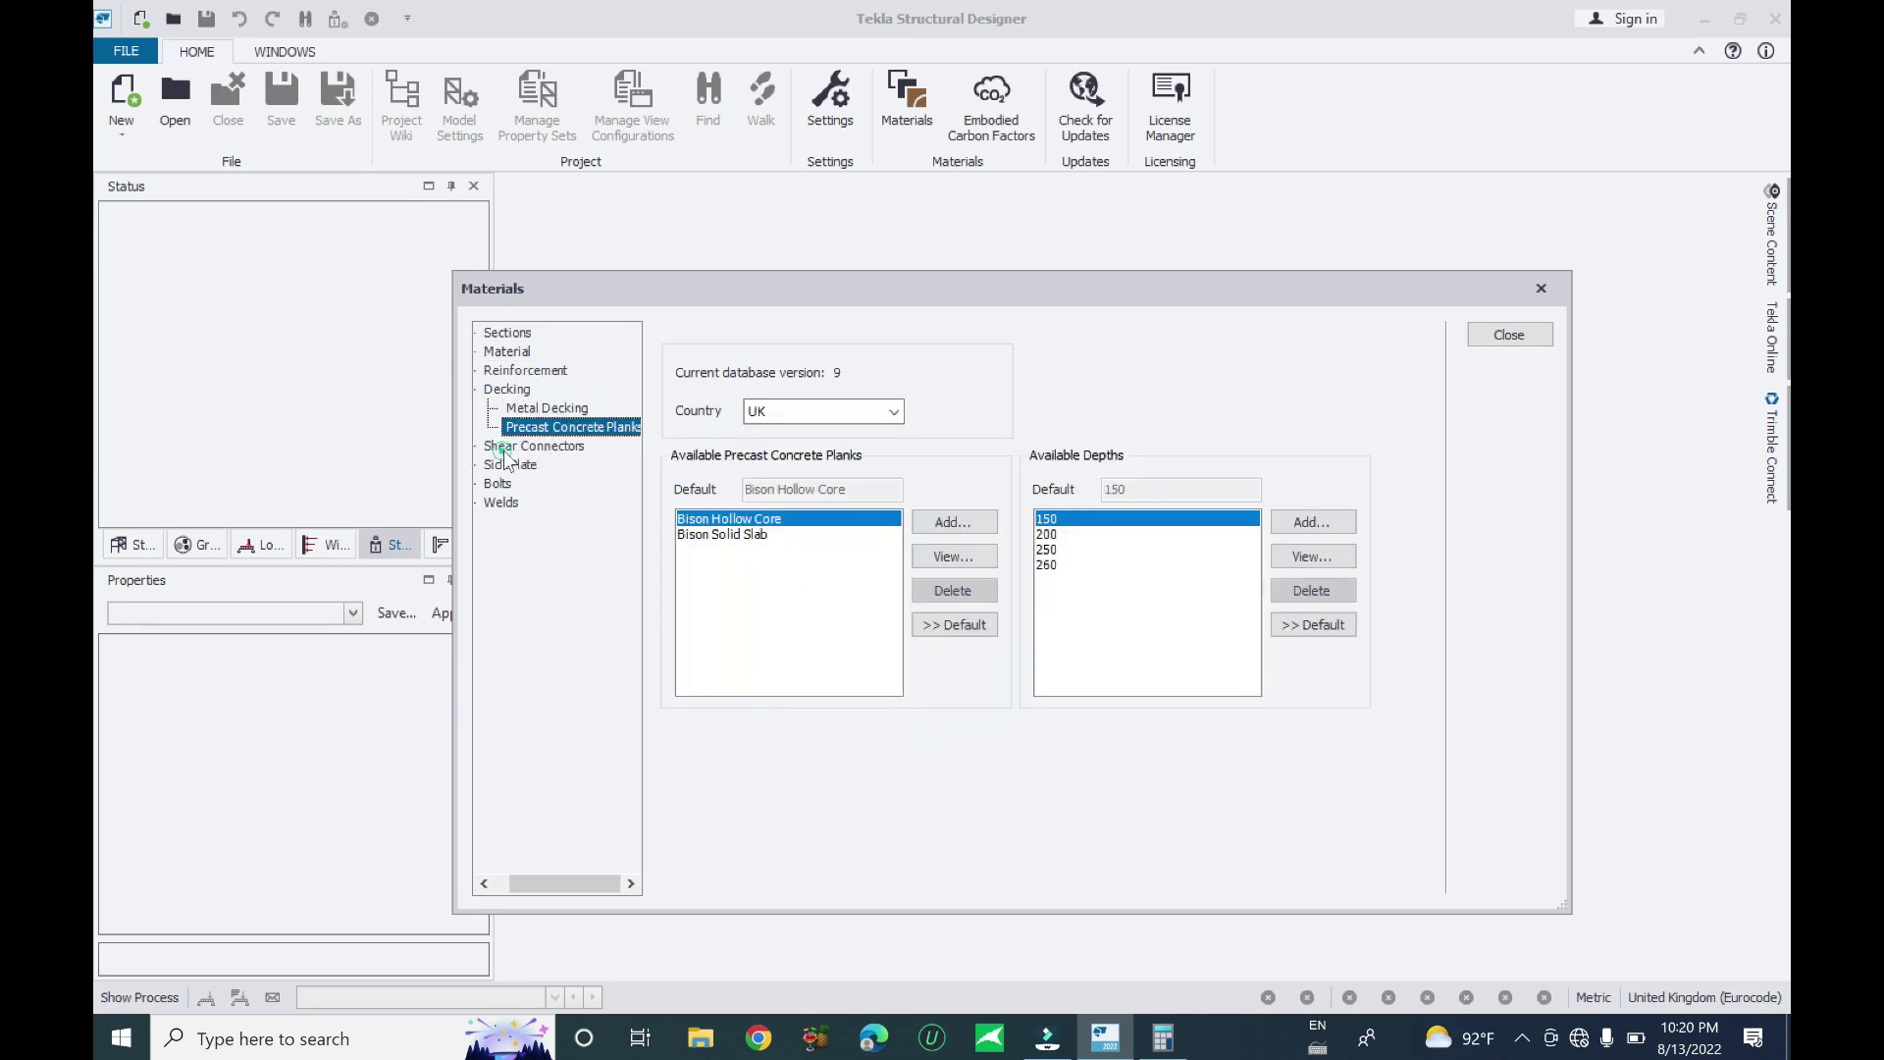
click(505, 448)
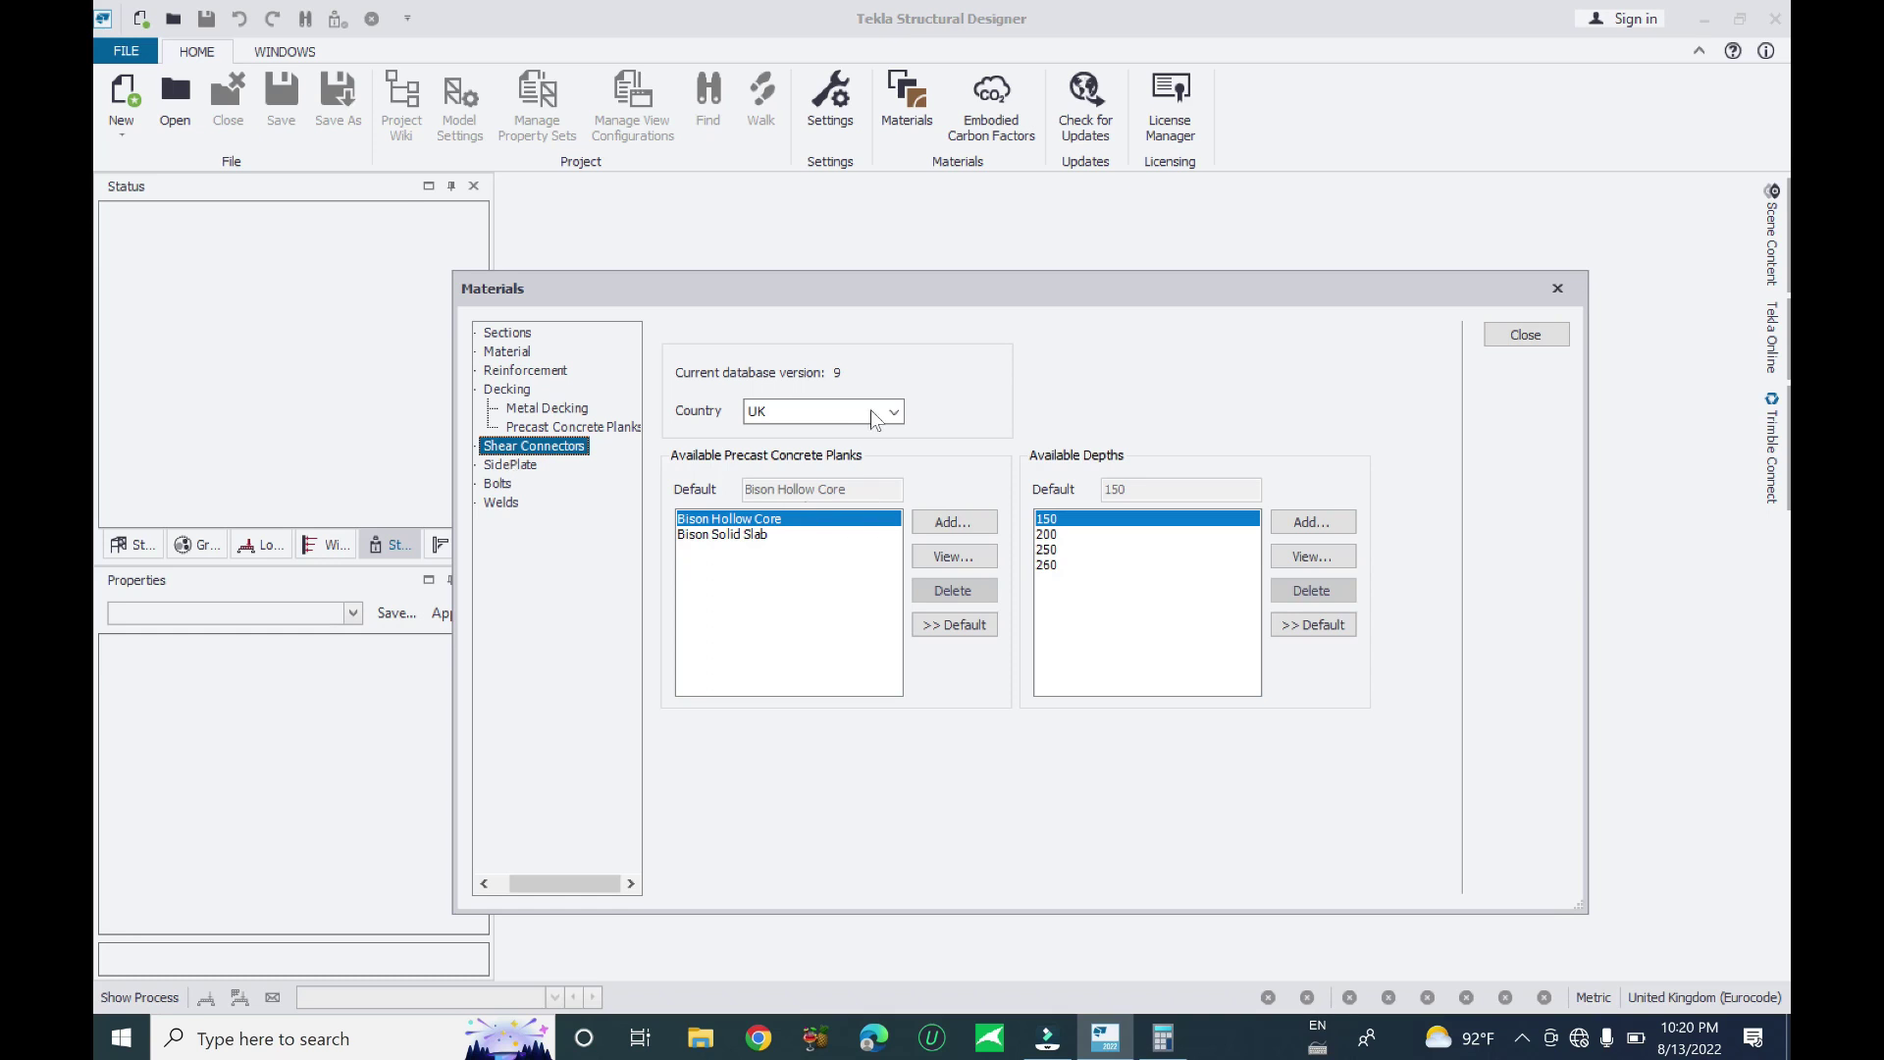
click(507, 465)
click(498, 483)
click(501, 502)
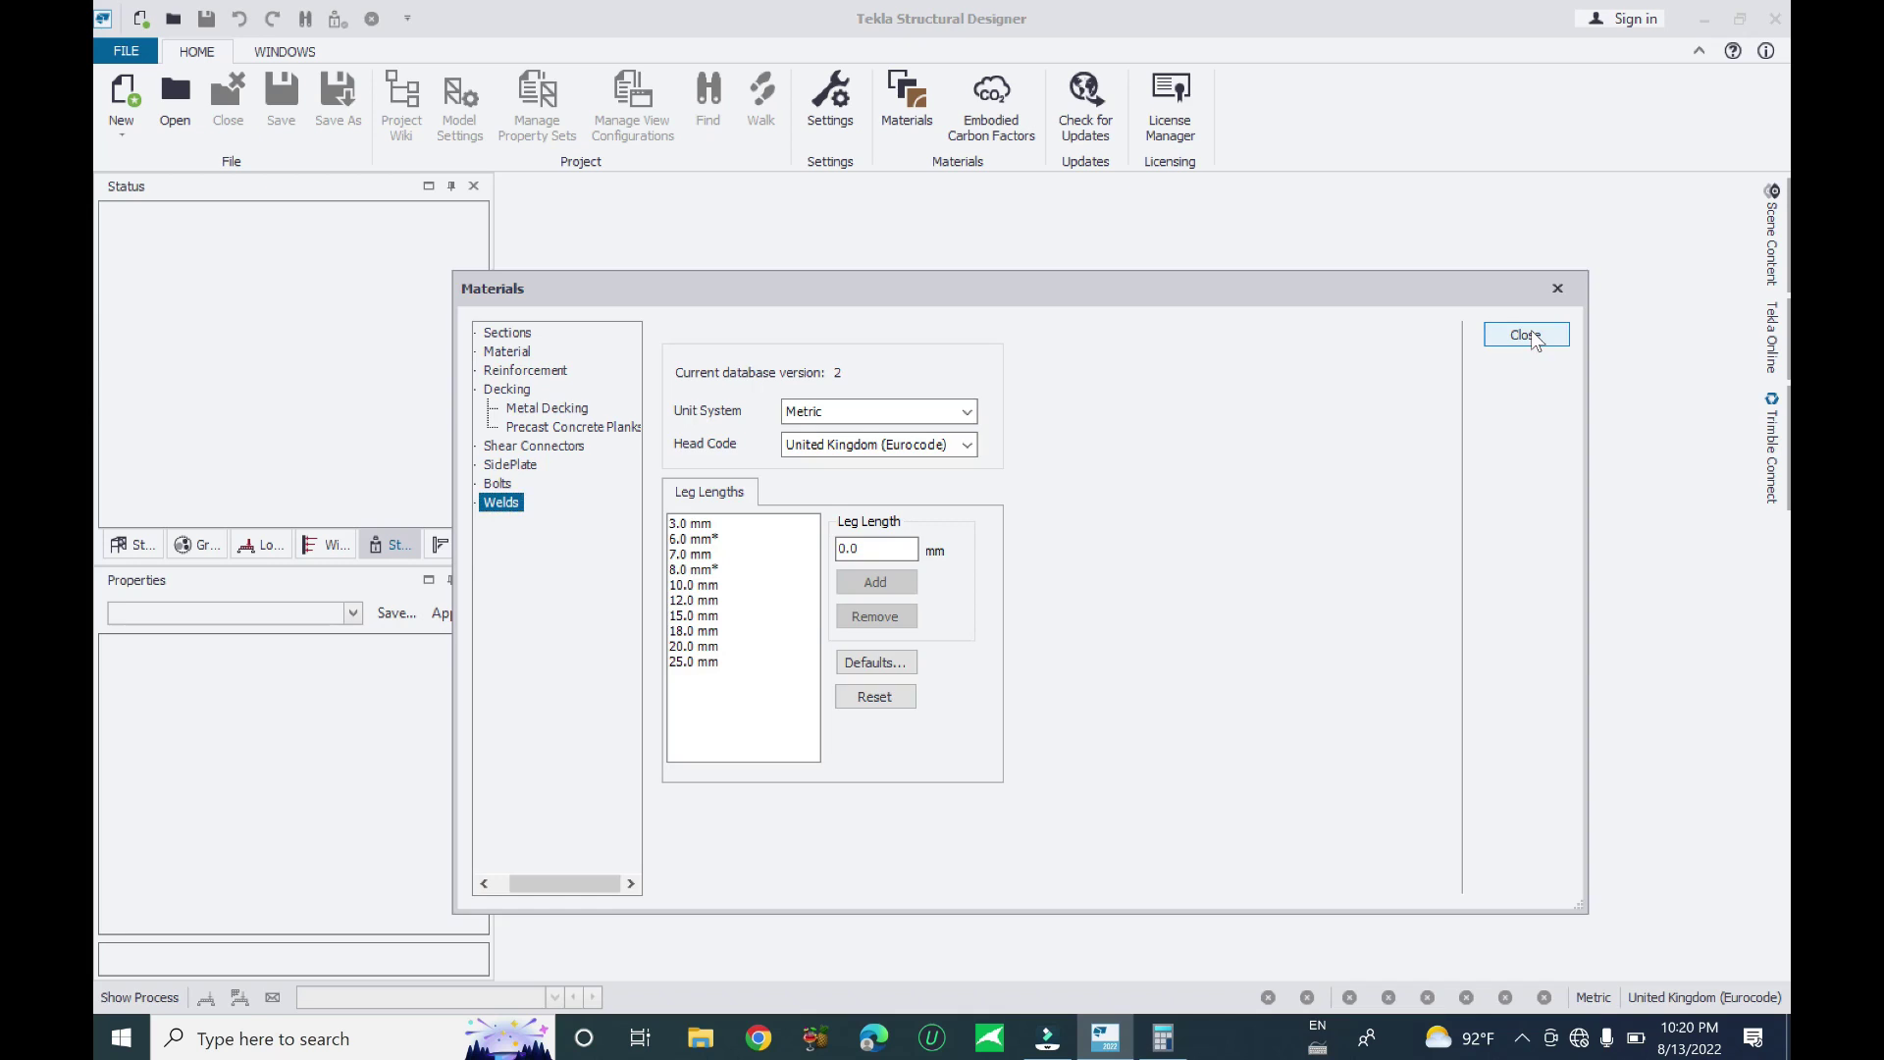
click(1531, 332)
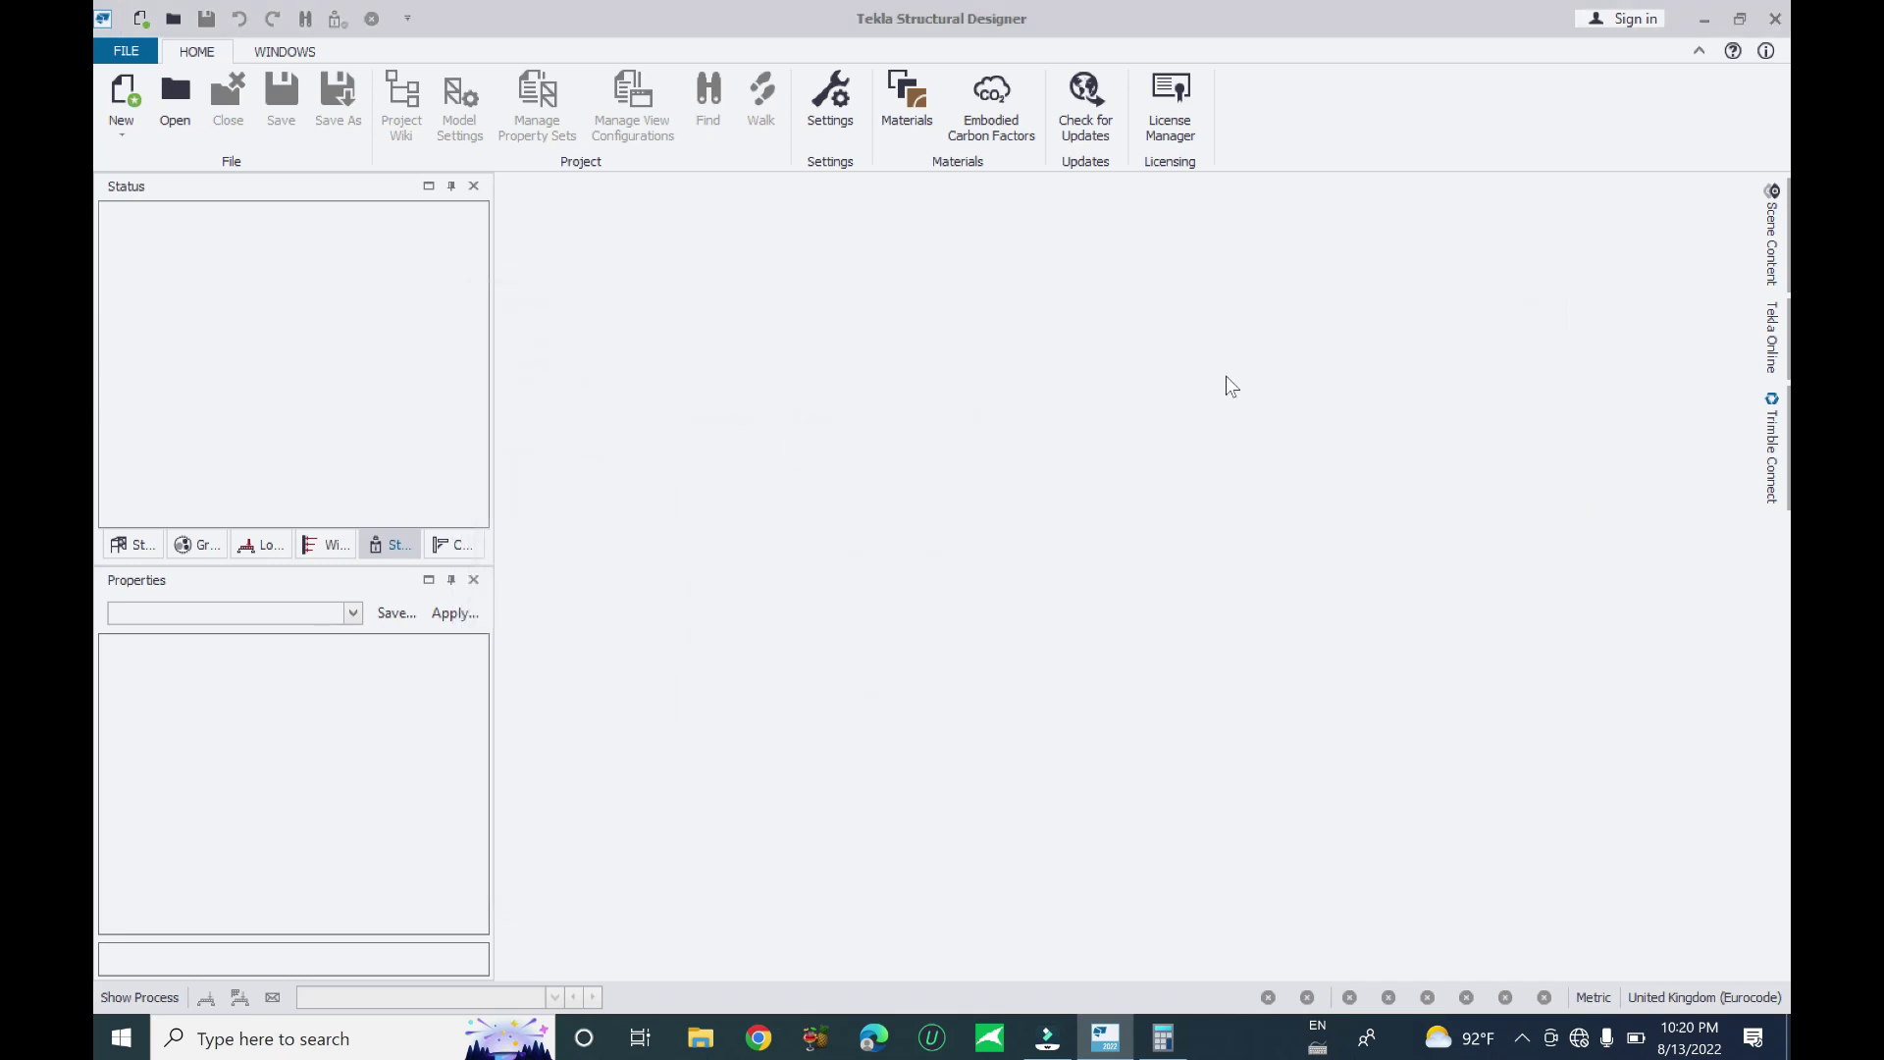
Open the application settings and examine which settings sets are available
click(830, 98)
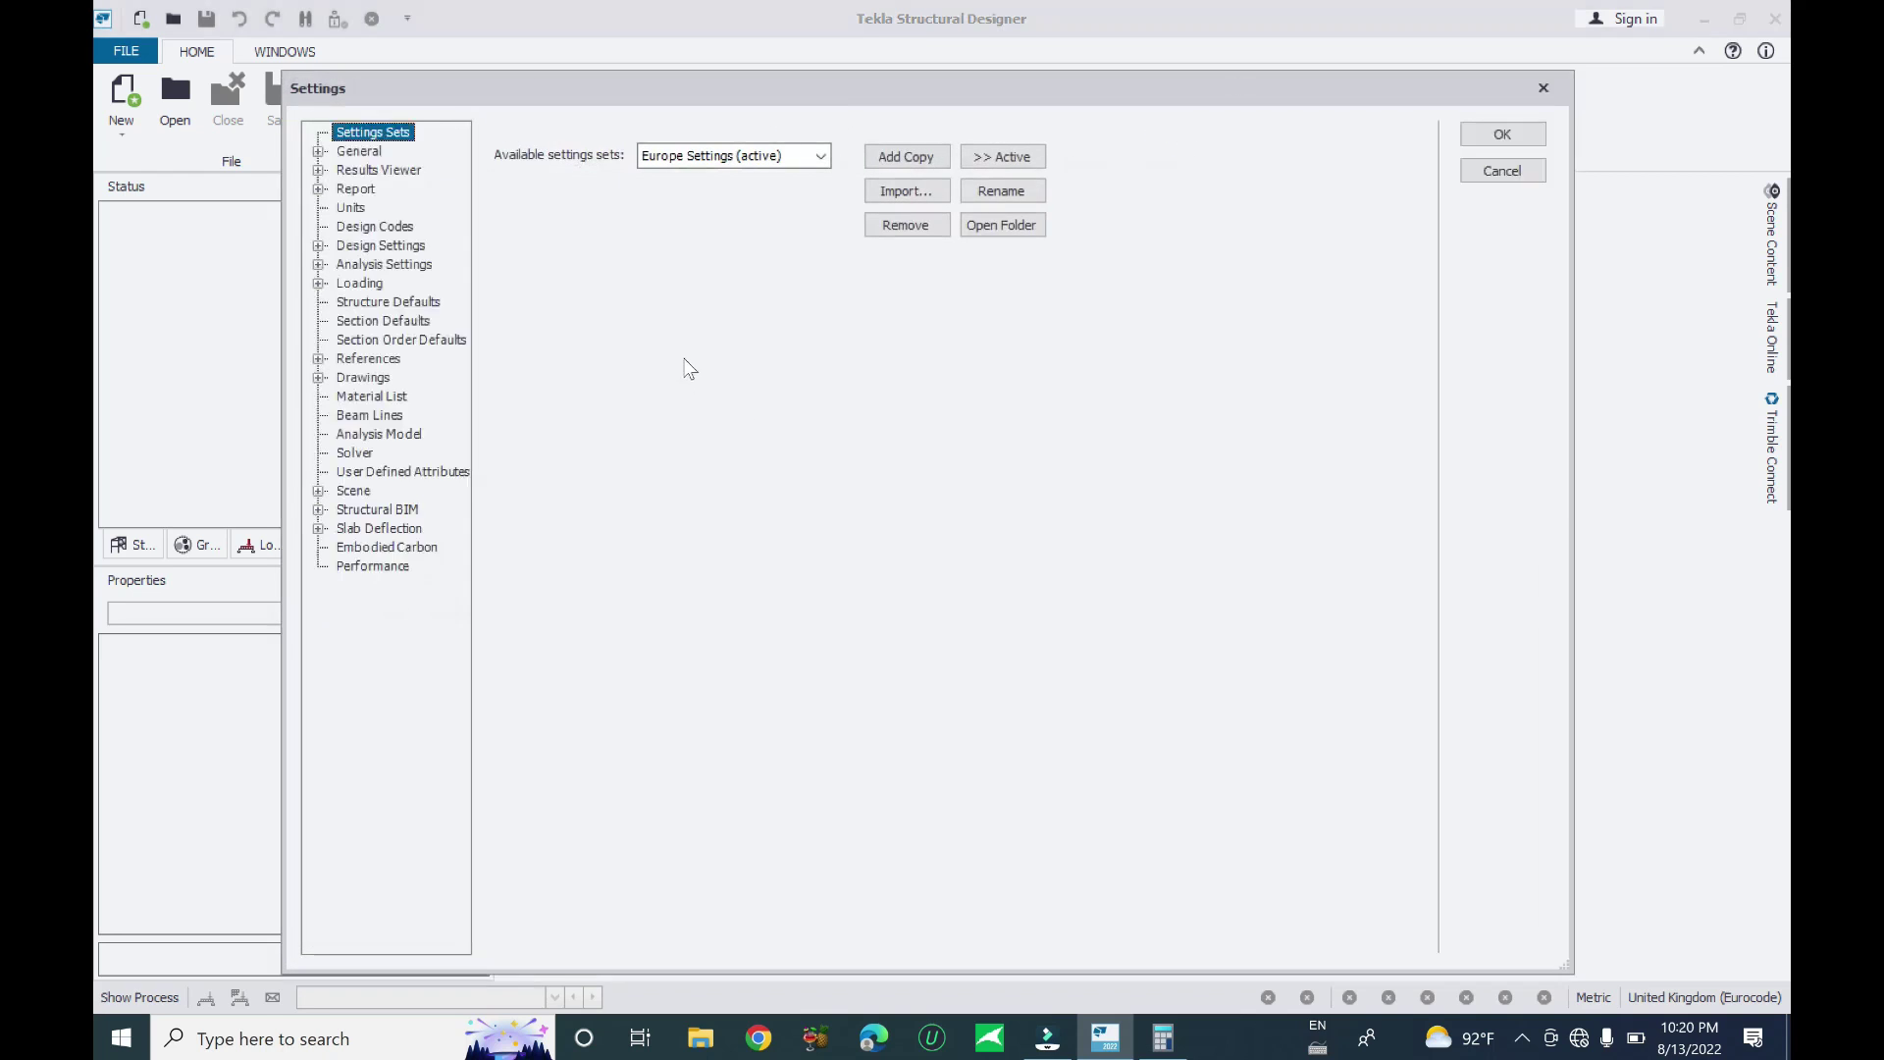
drag(668, 90, 889, 96)
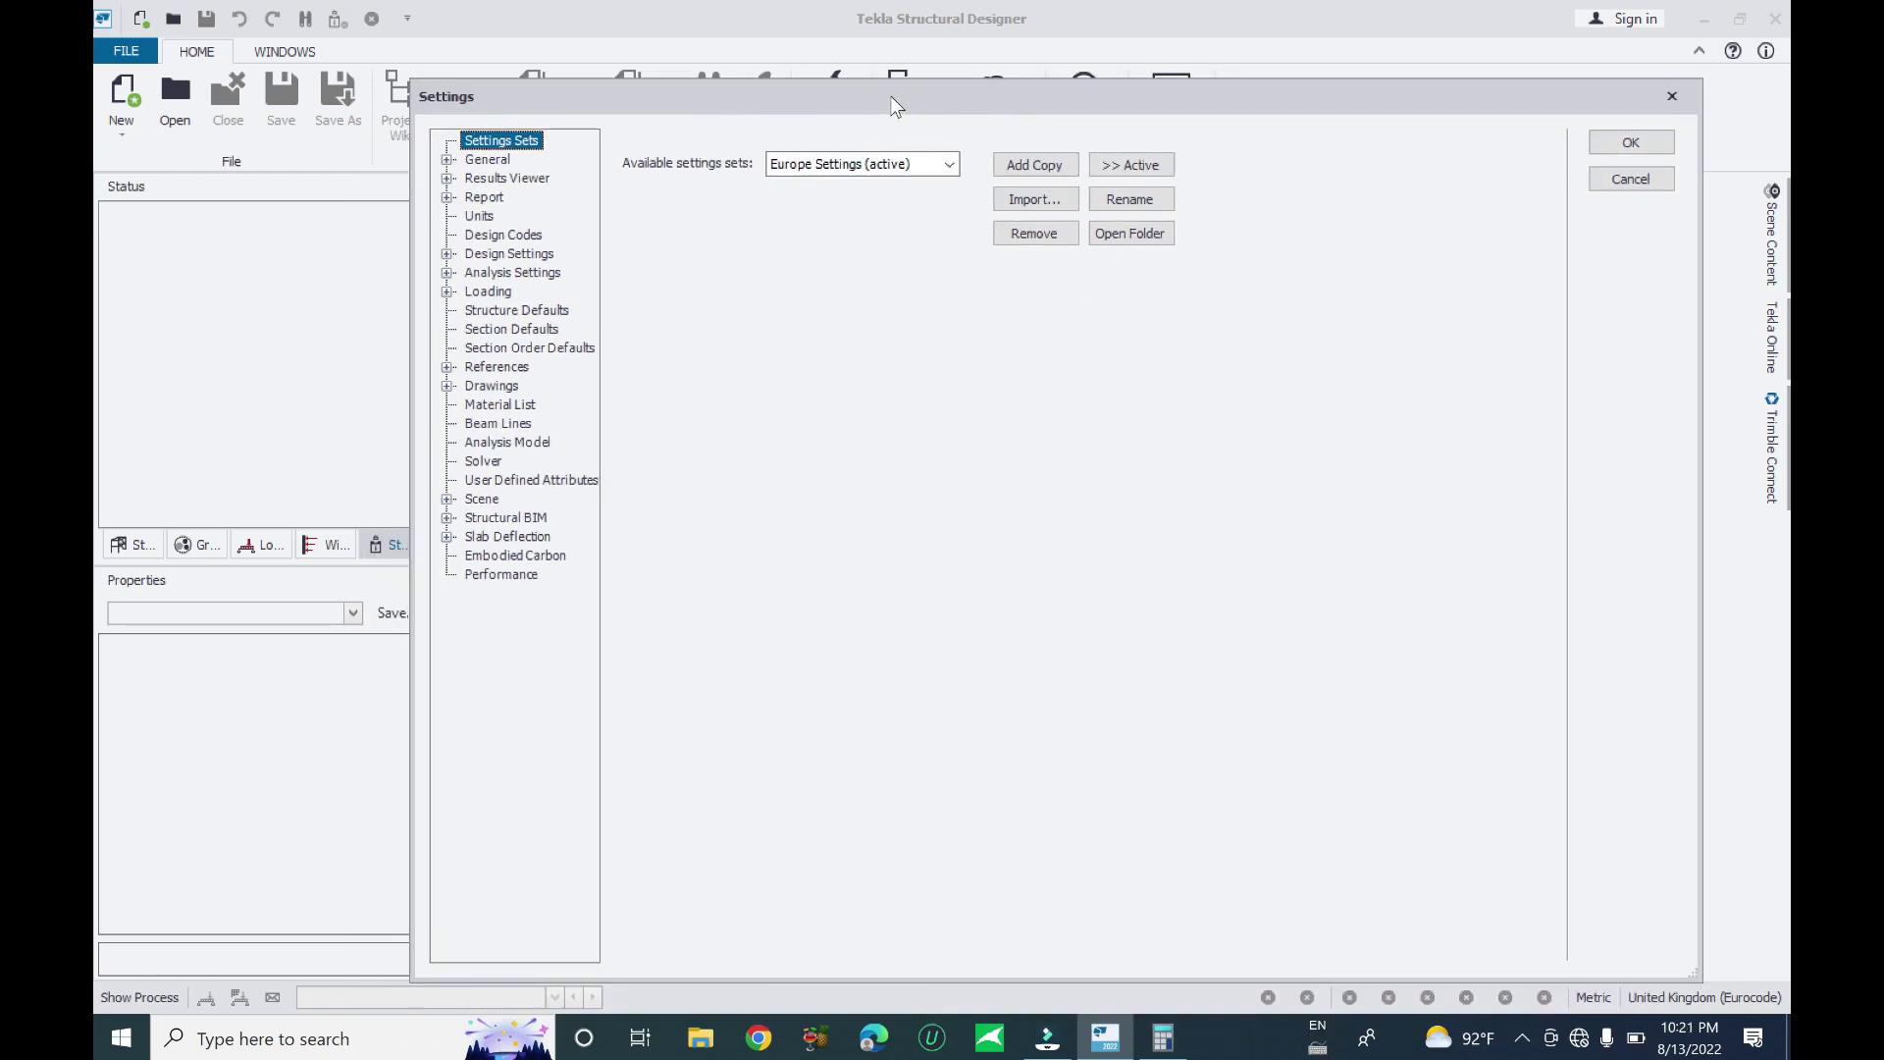
click(950, 164)
click(949, 164)
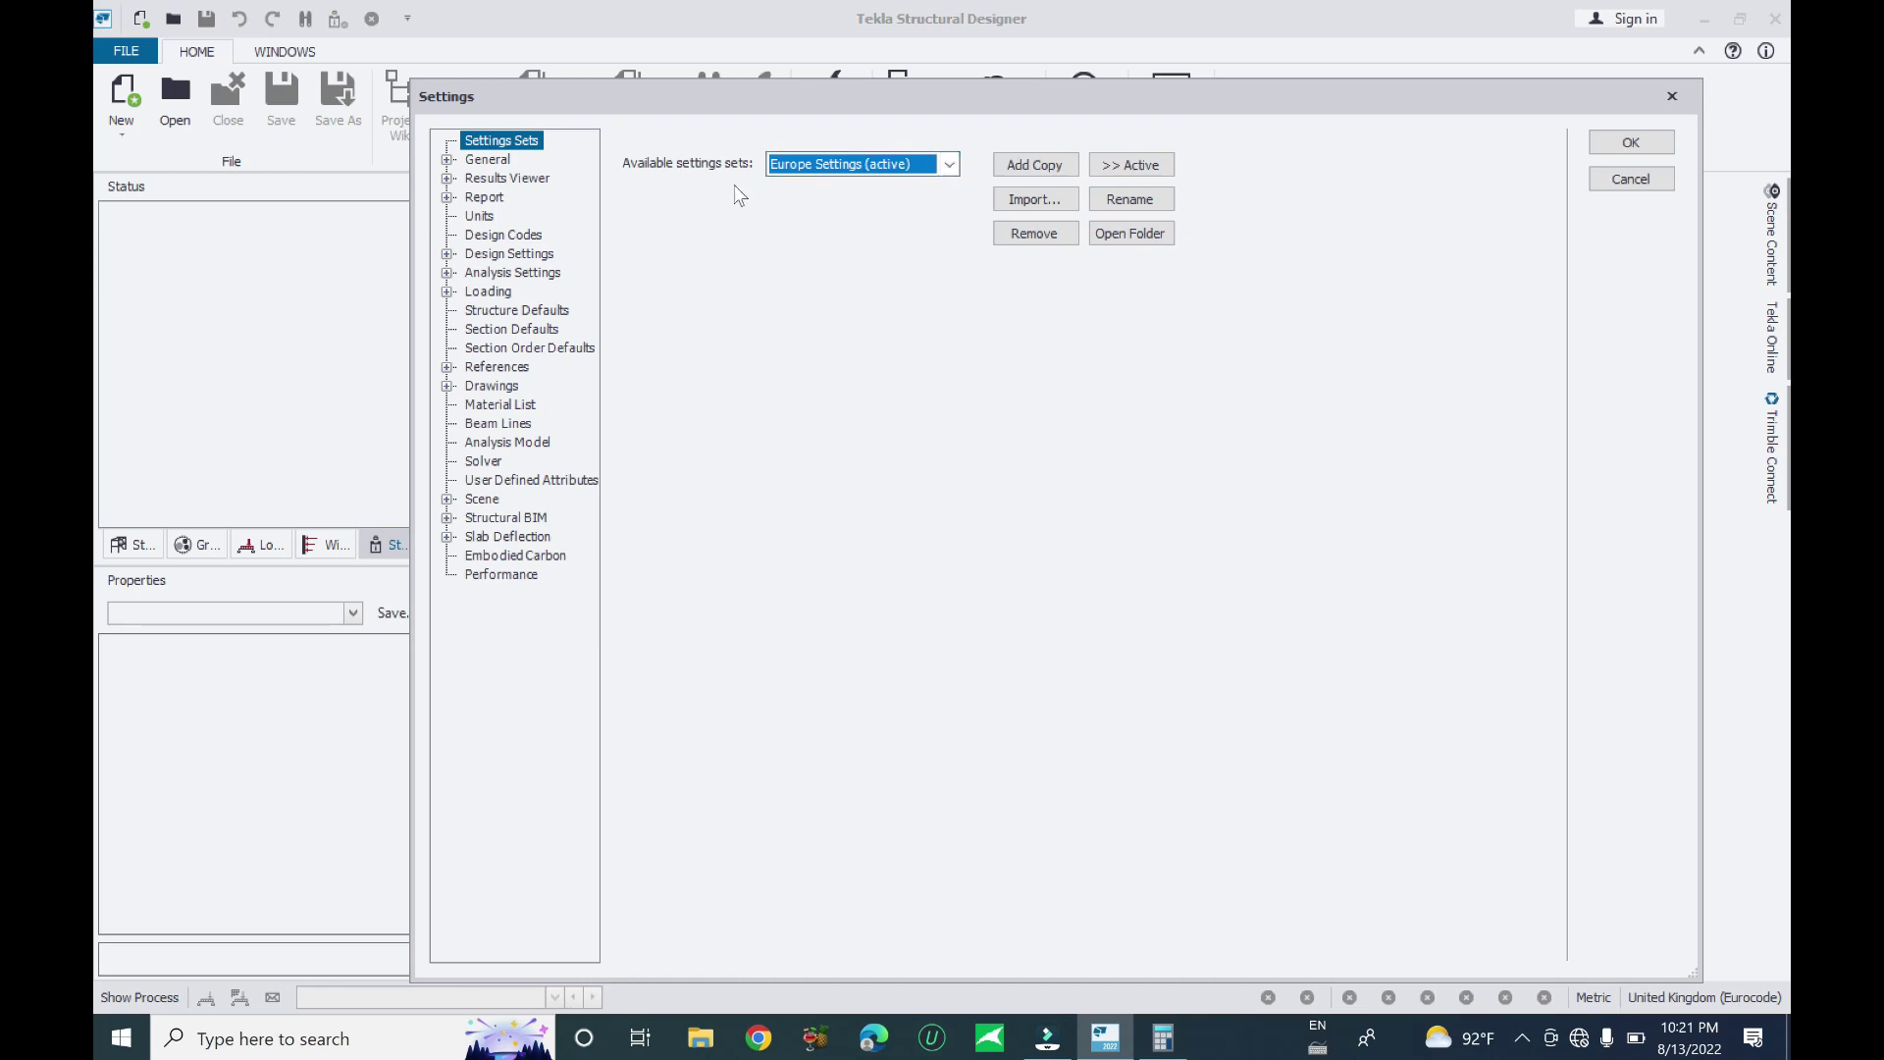
click(949, 164)
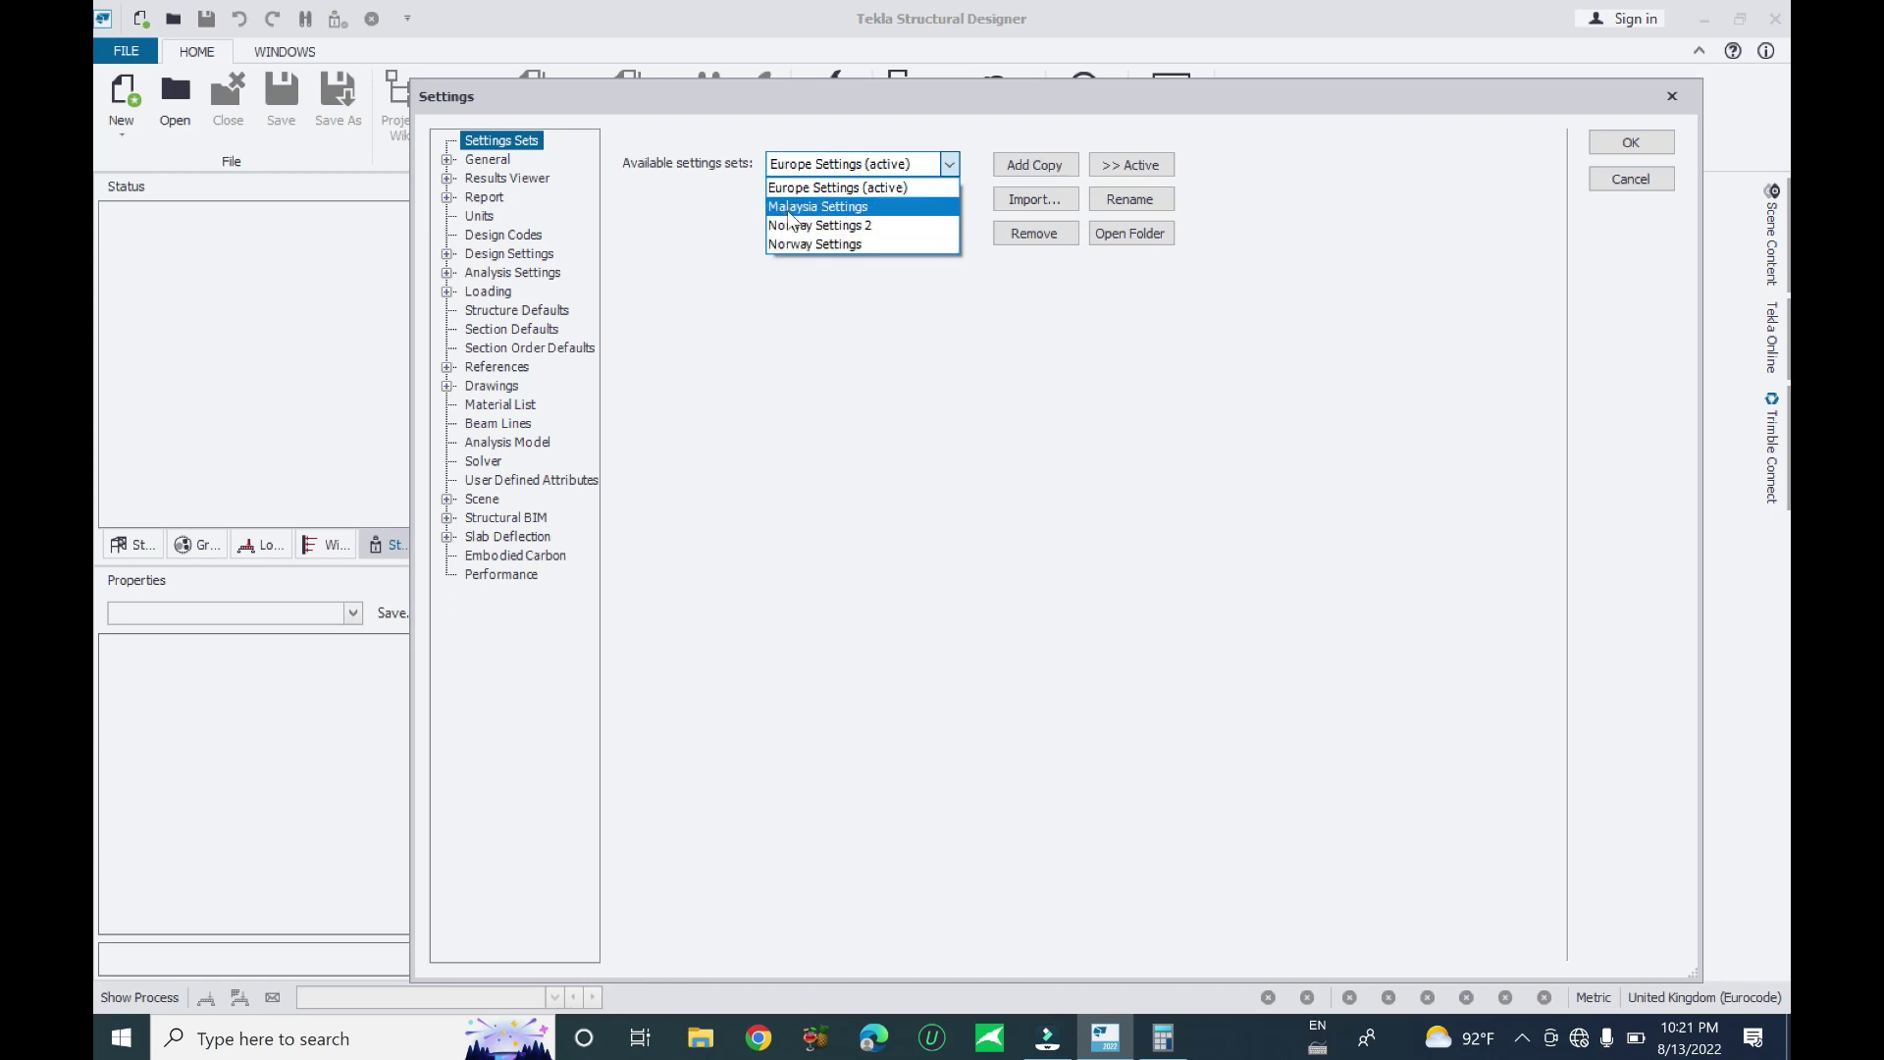
click(1017, 261)
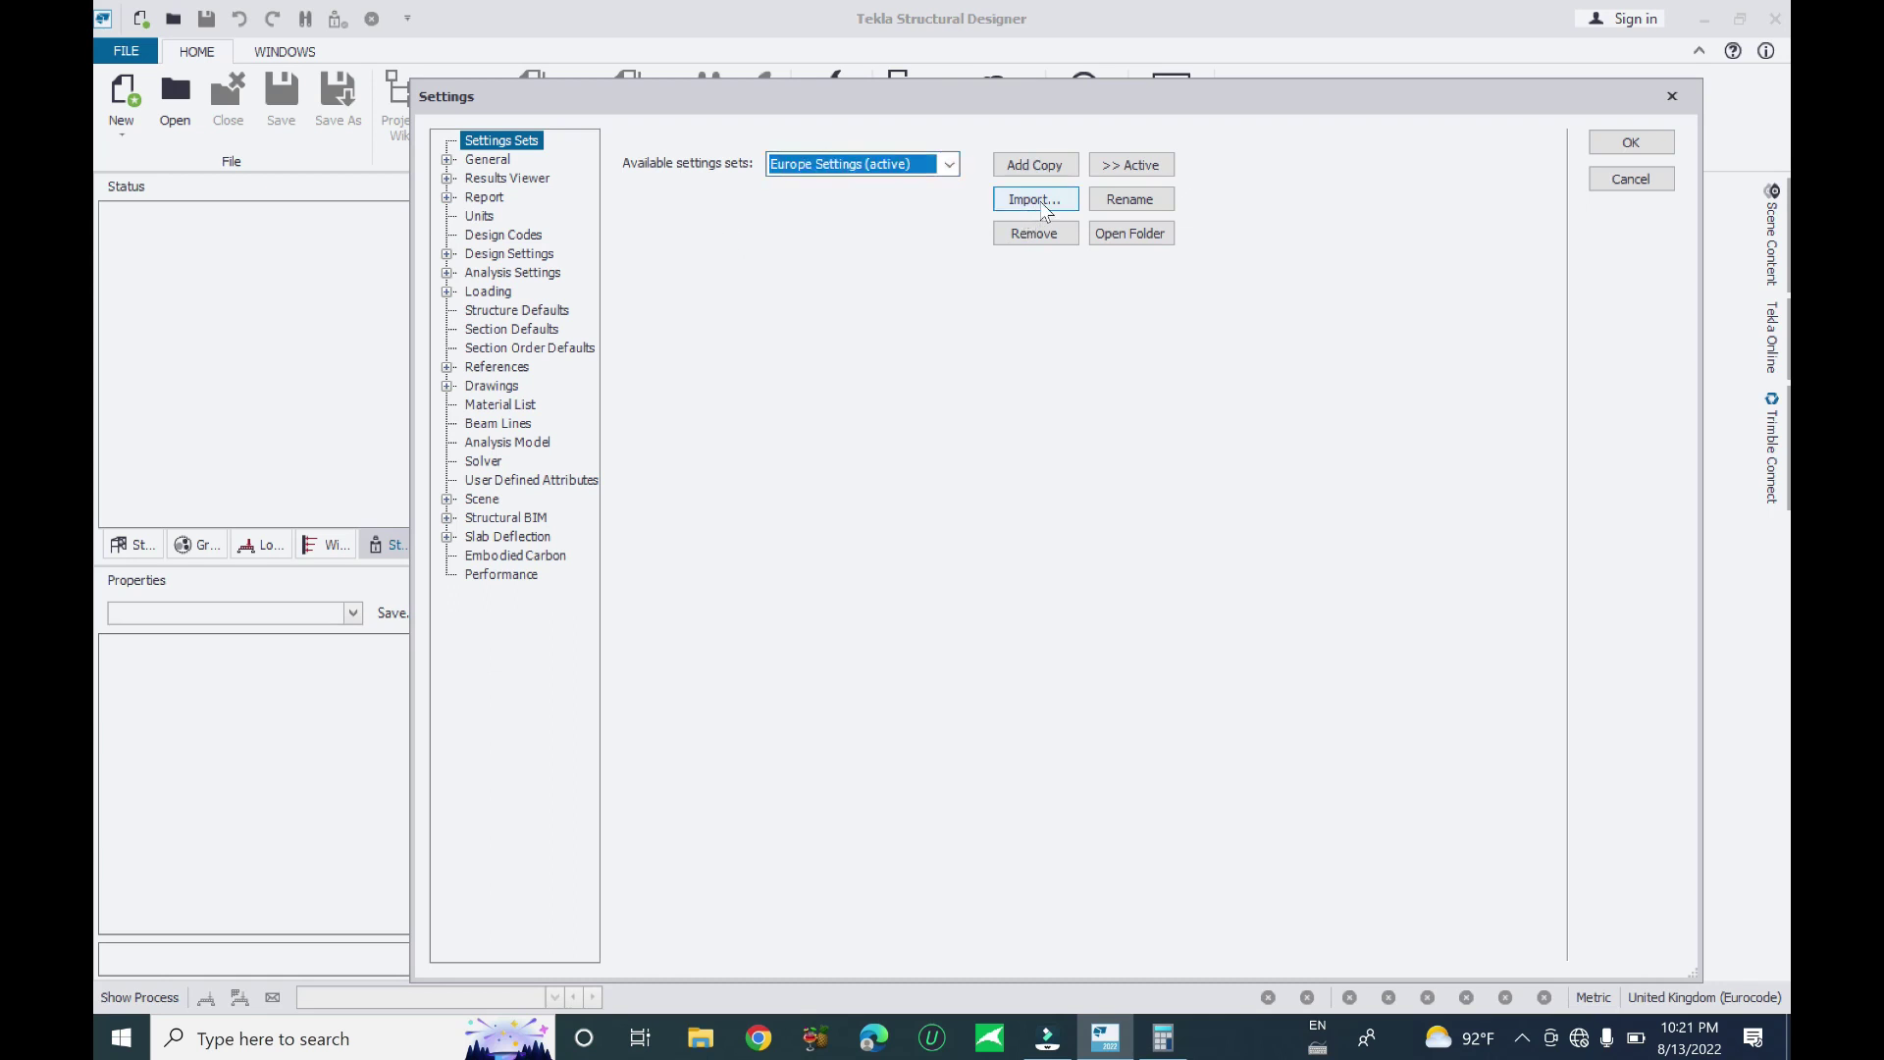
Import the settings set for USA Metric
click(1038, 200)
scroll(1008, 586, down, 2)
drag(1007, 577, 833, 434)
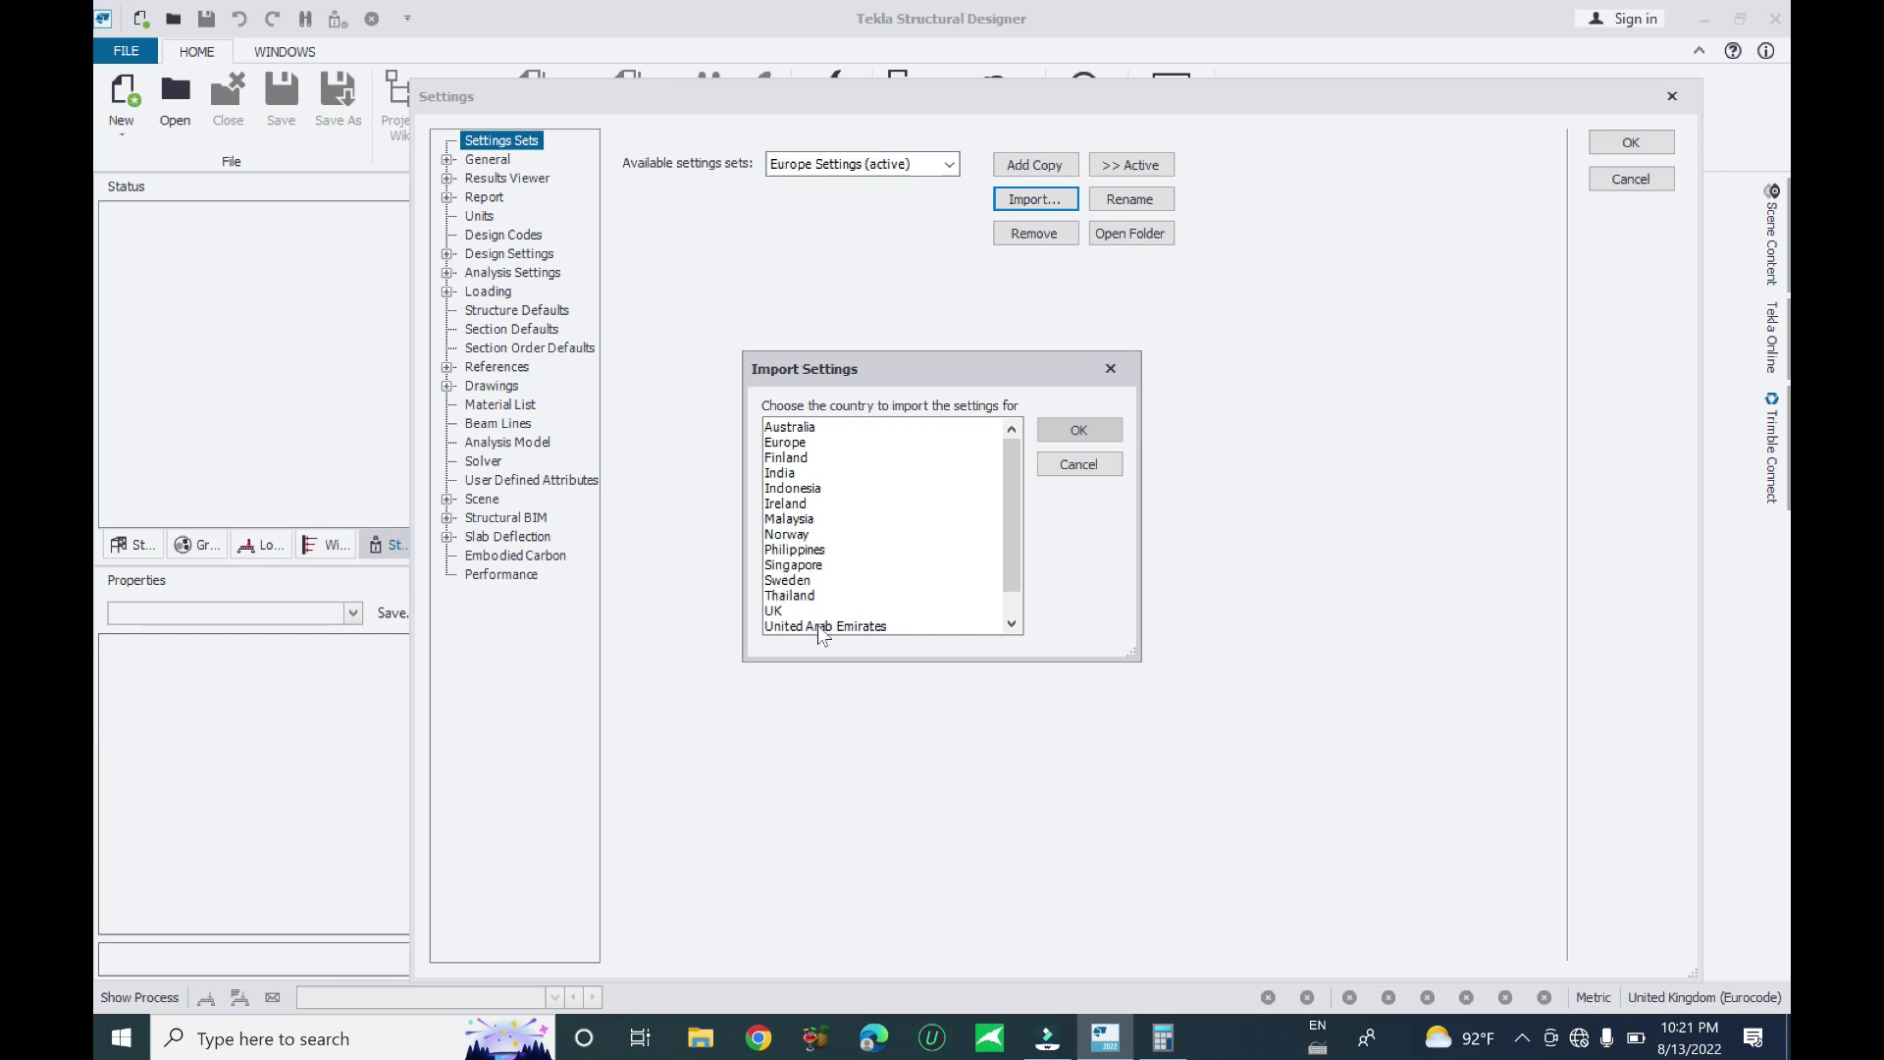
drag(1007, 561, 1009, 616)
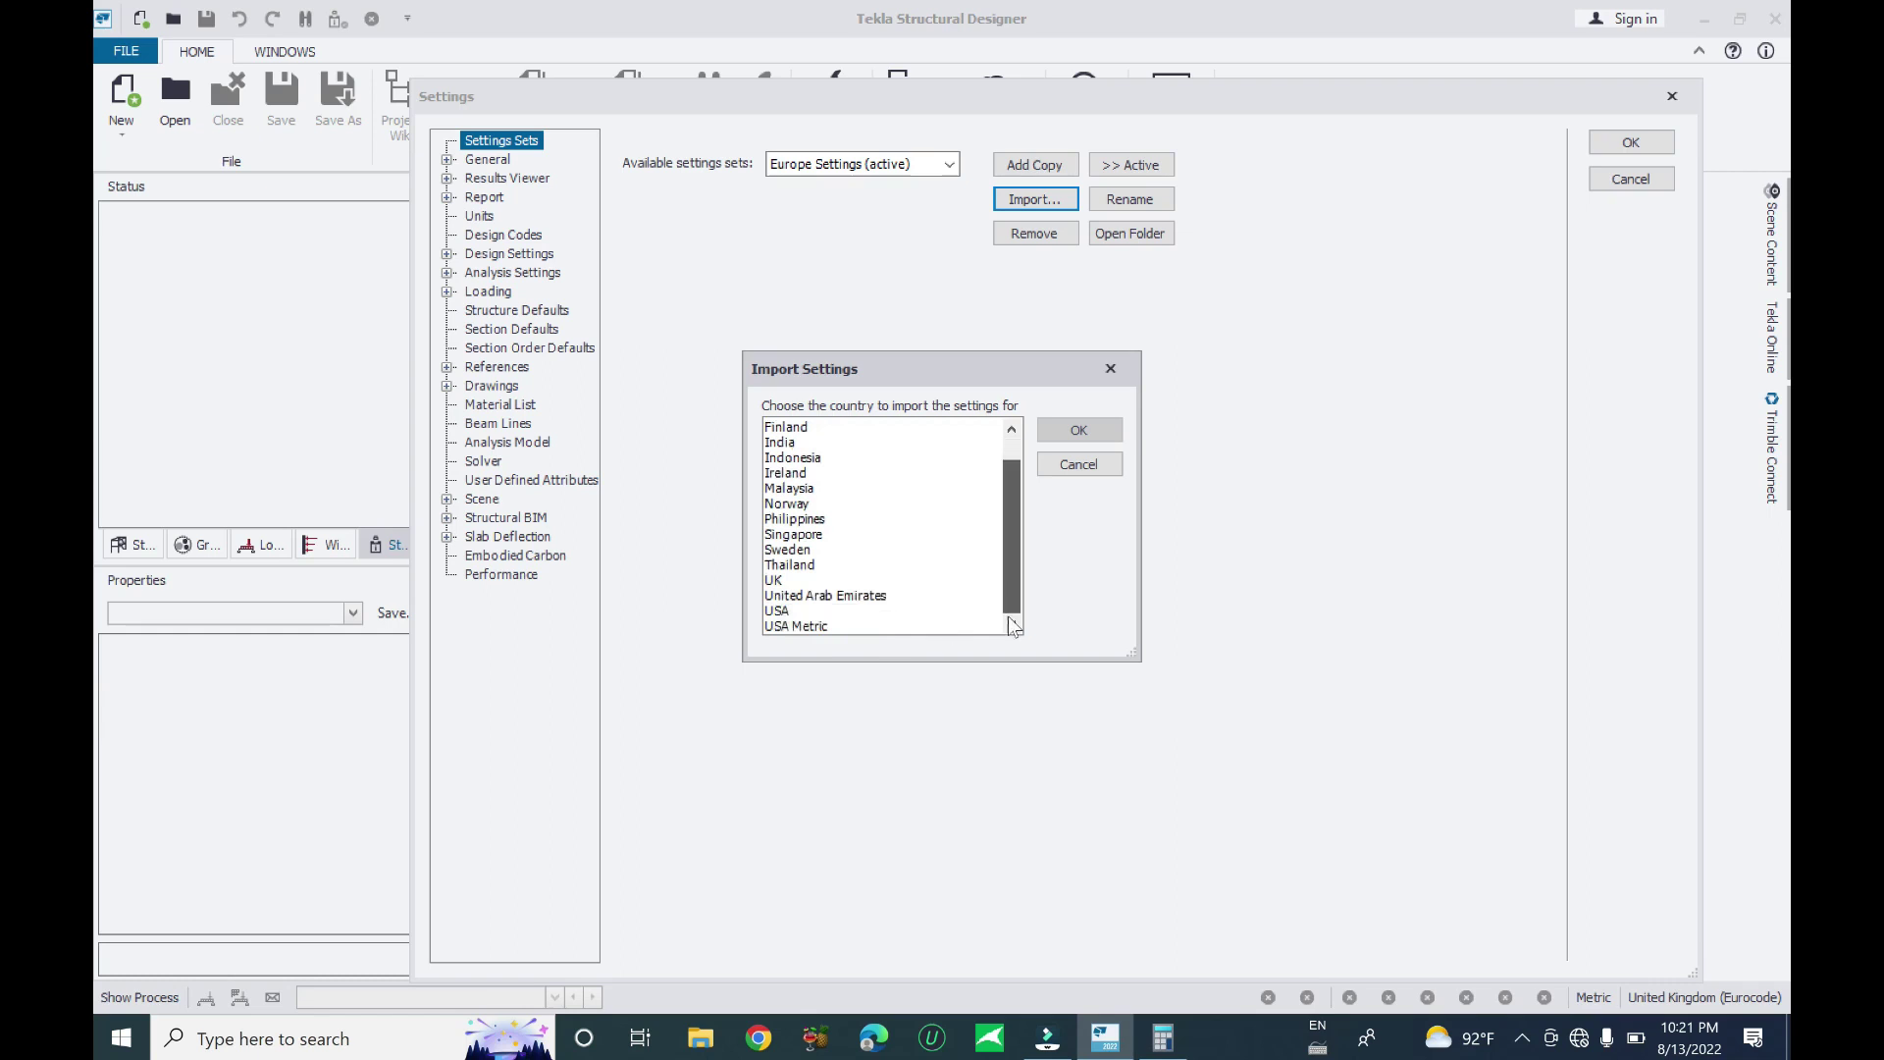
click(783, 629)
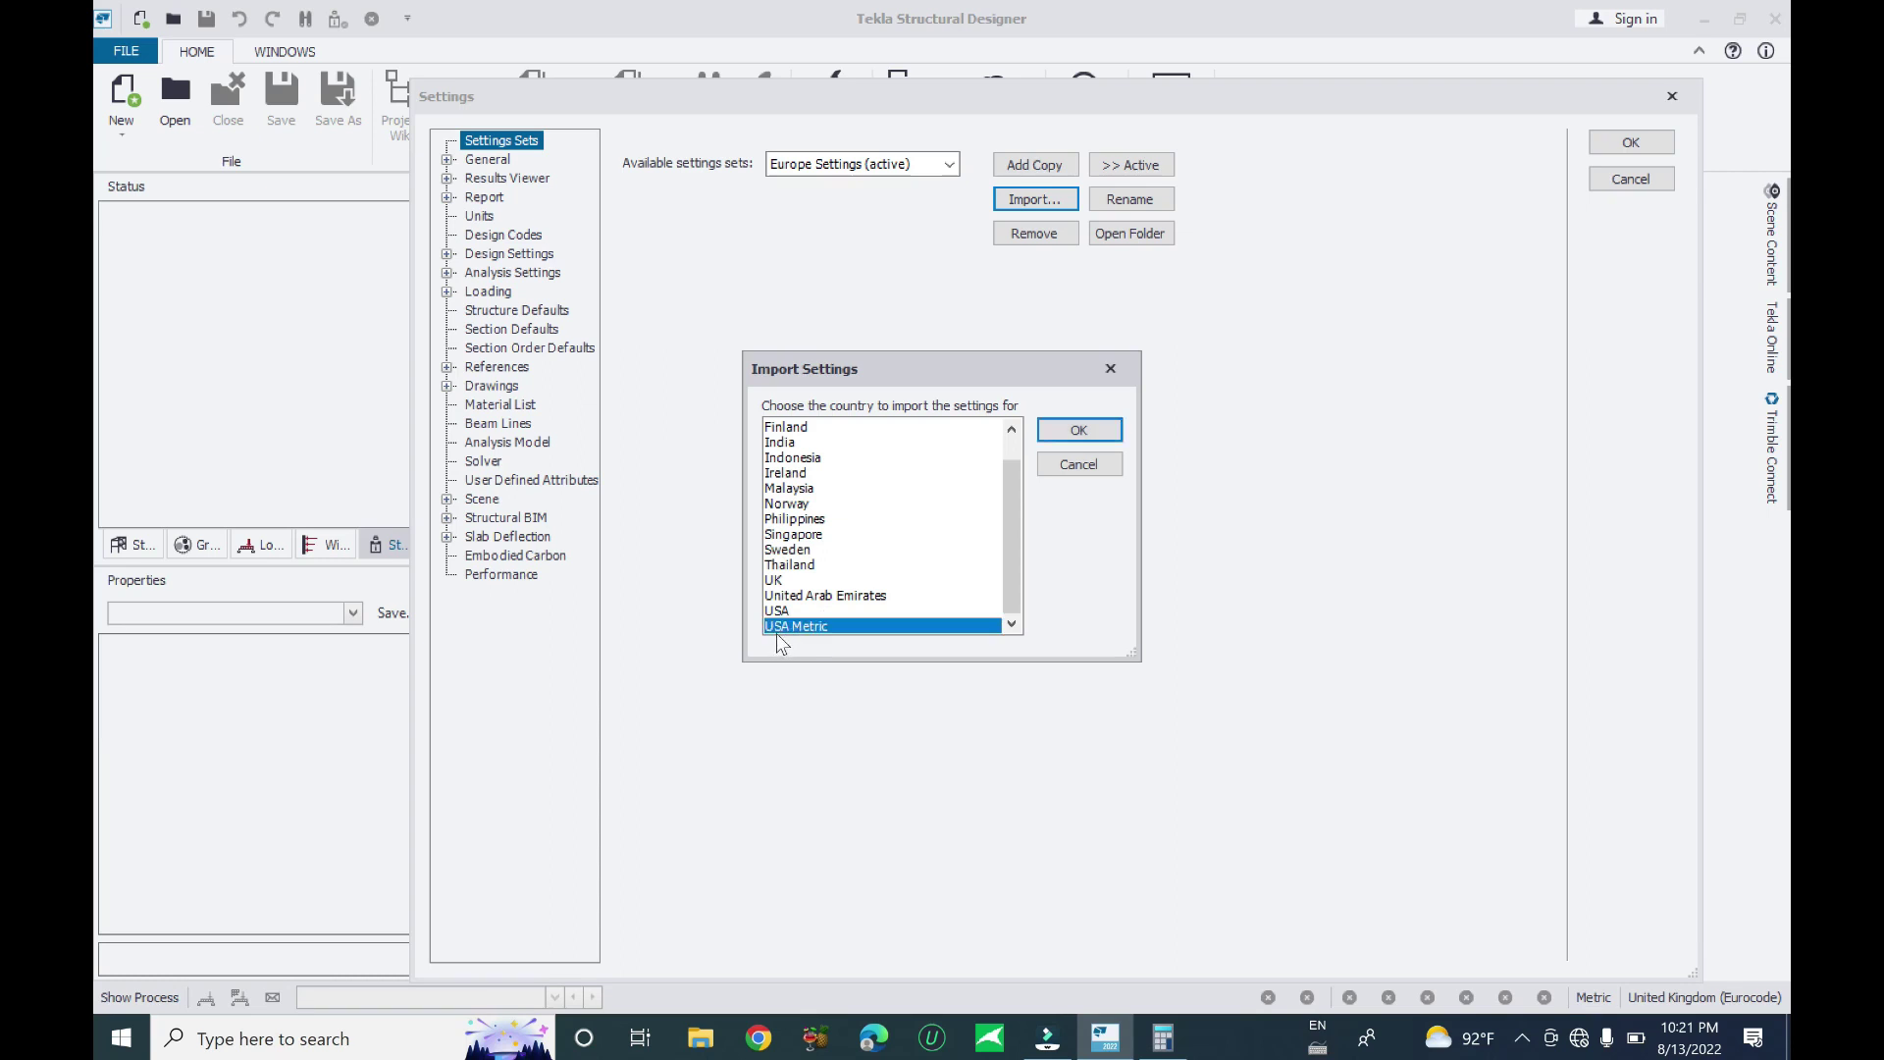
click(1079, 431)
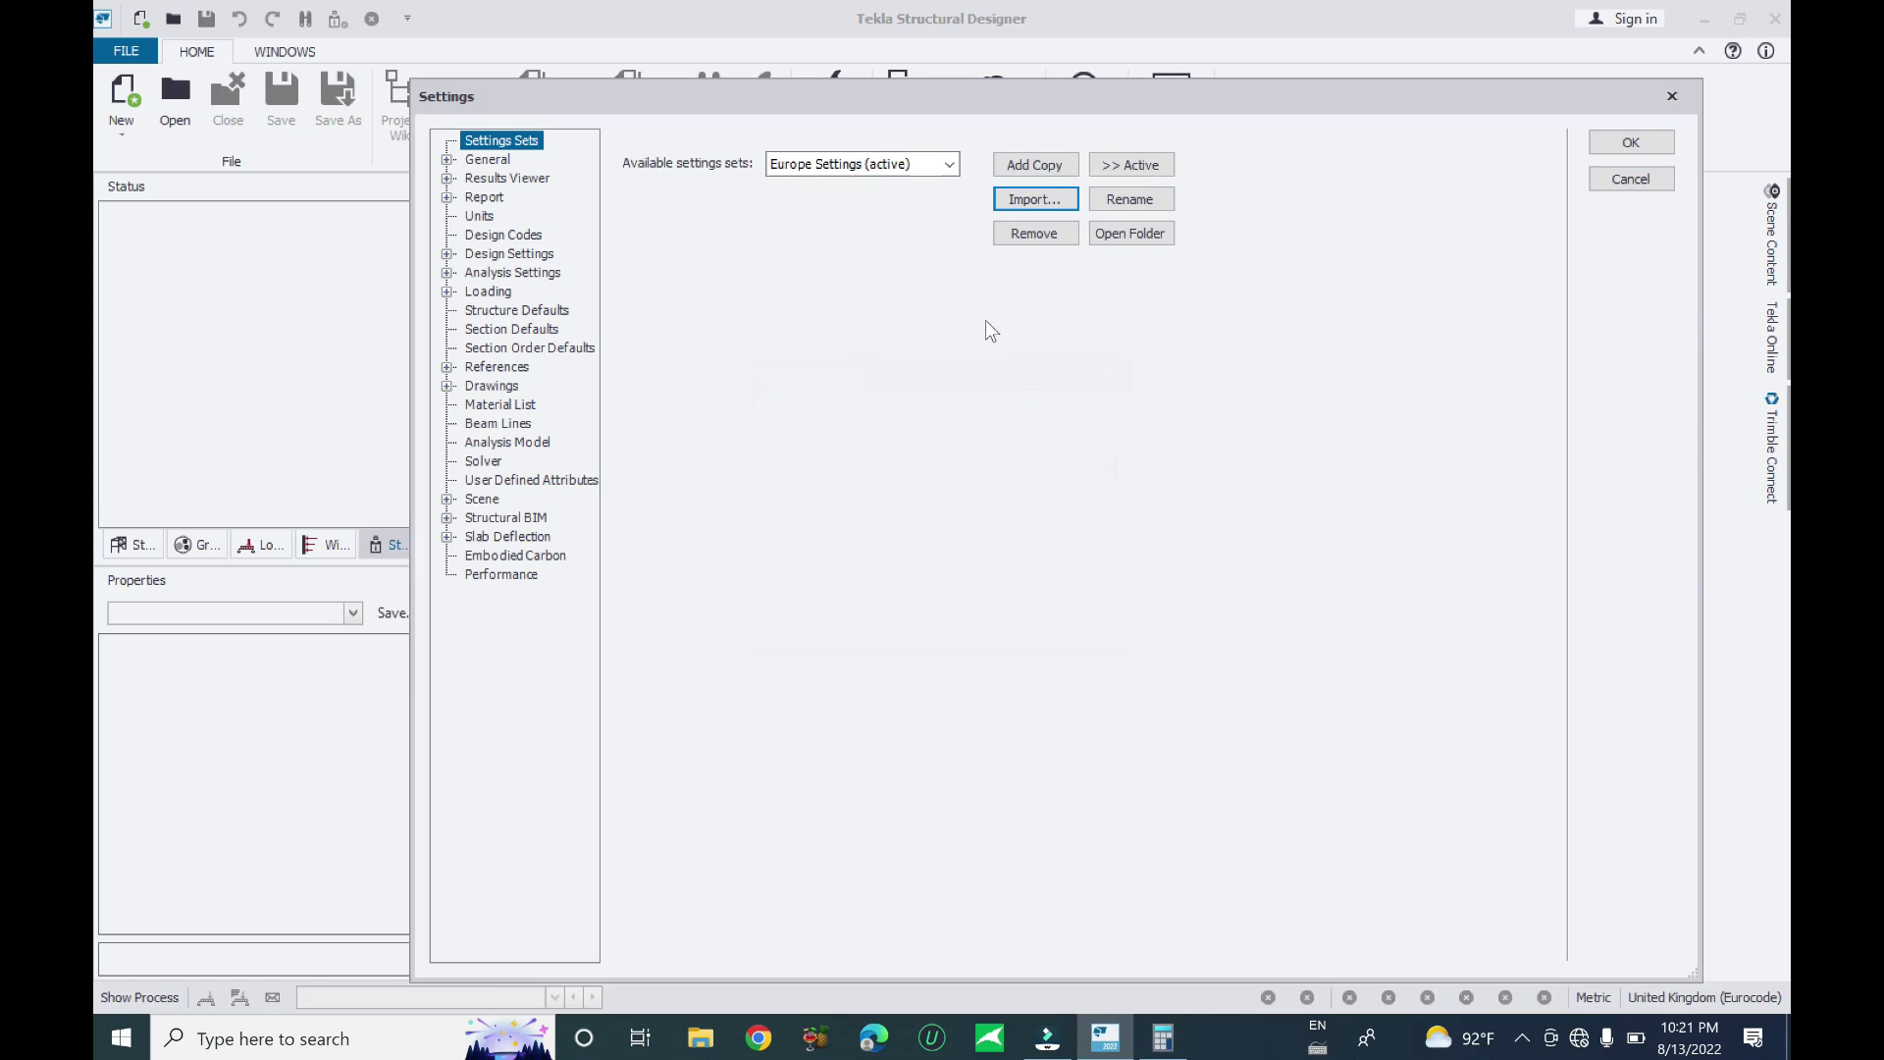
Select USA Metric Settings and make it the active settings set
click(926, 165)
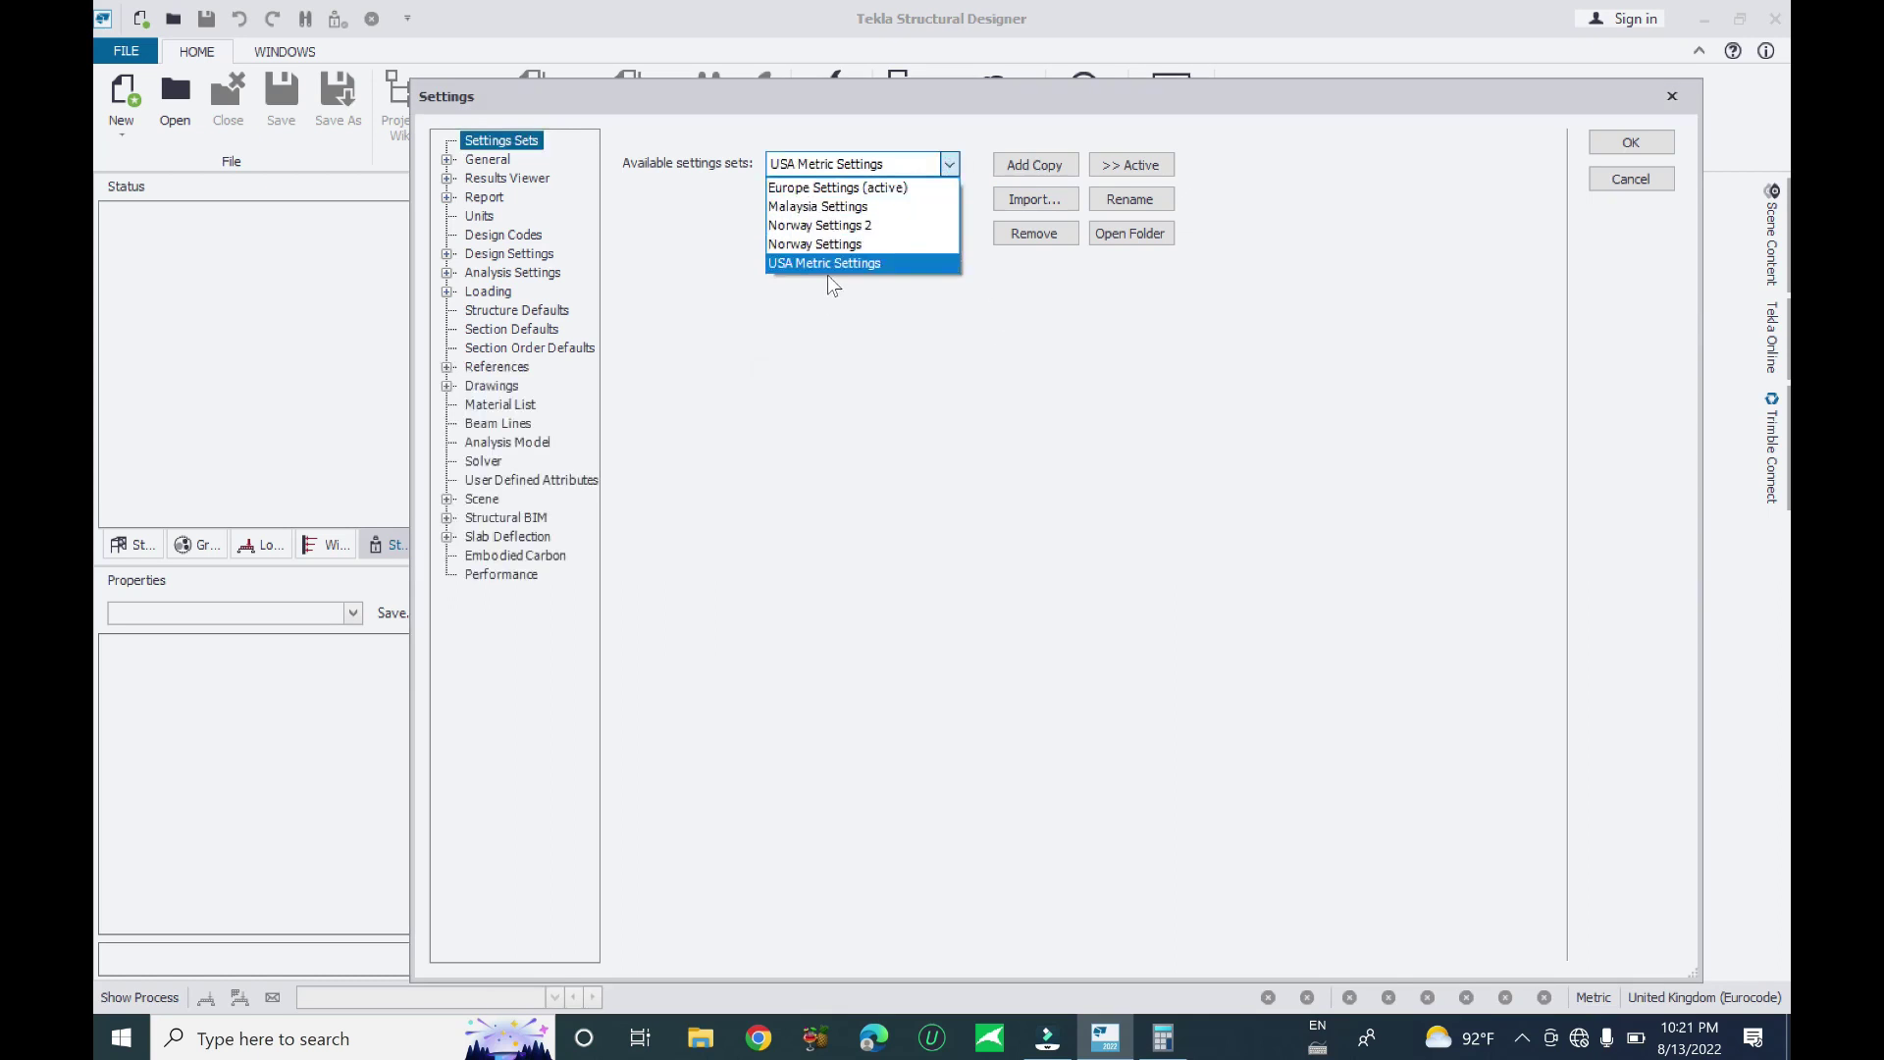
click(827, 273)
click(1129, 167)
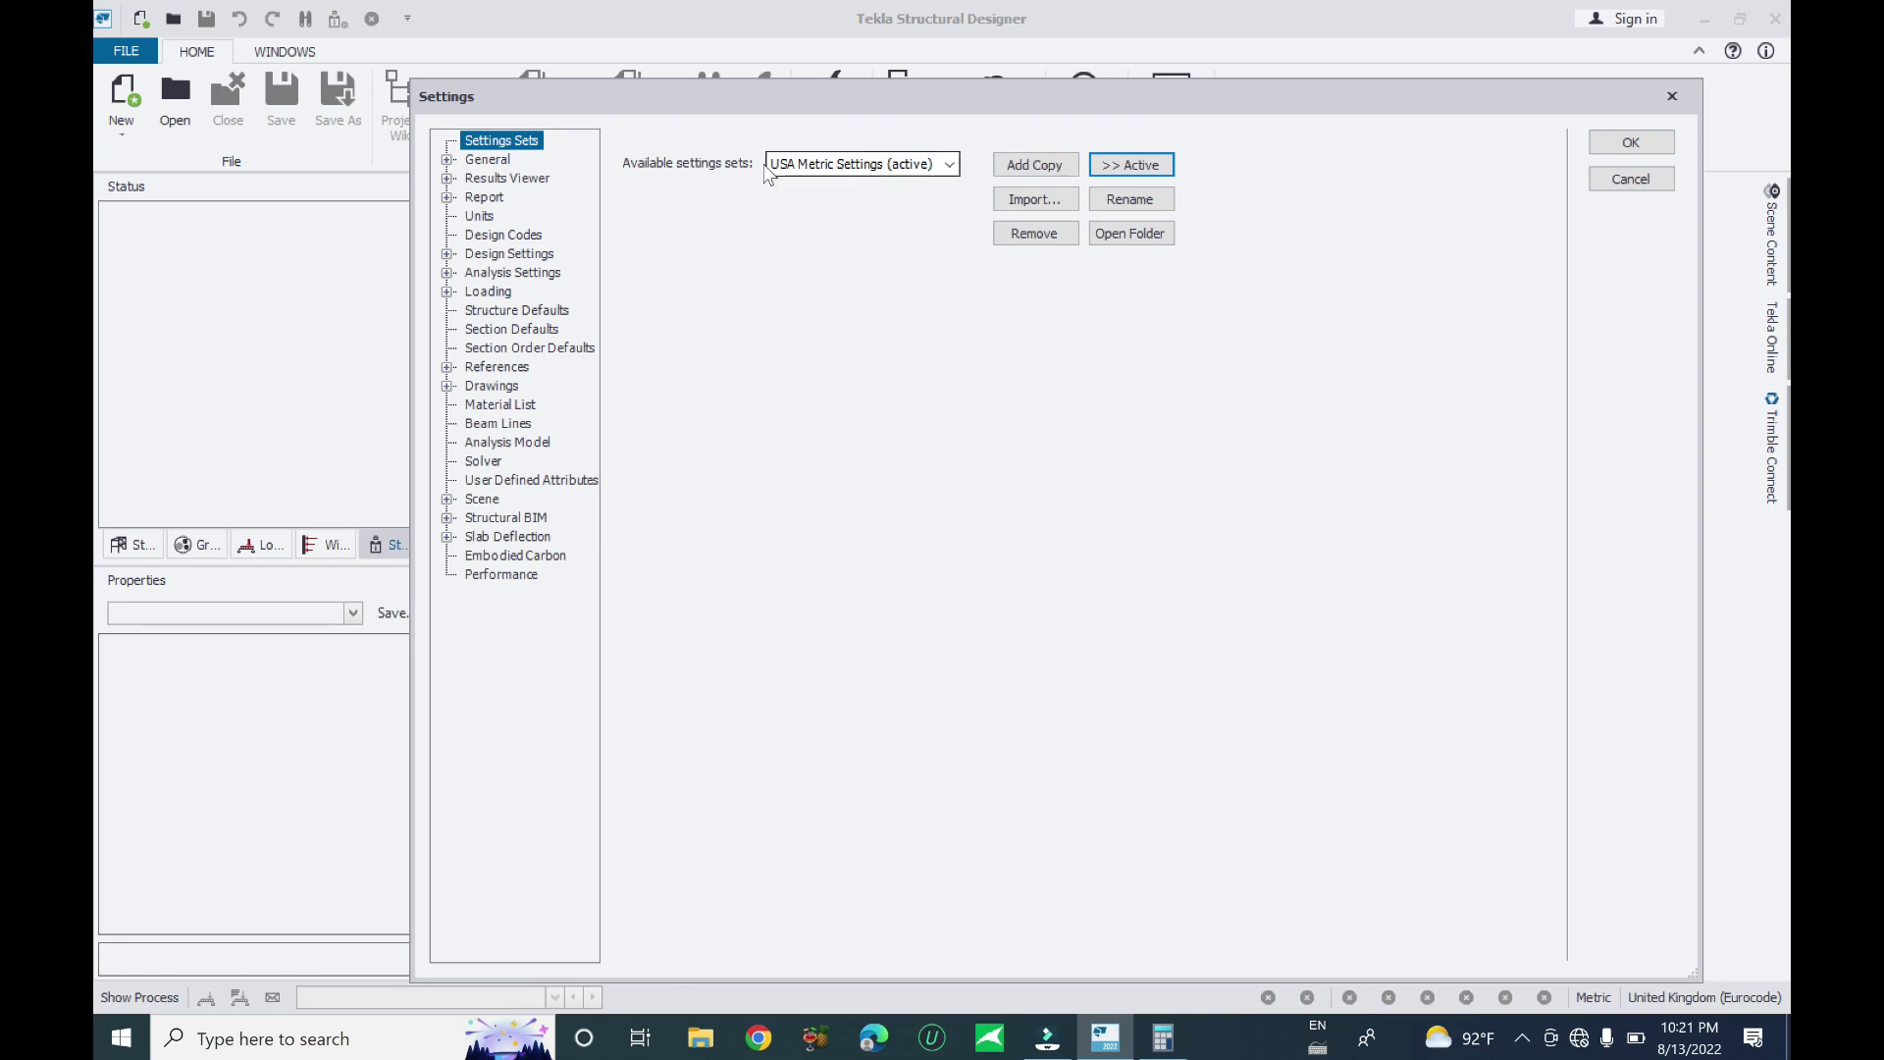
Remove the USA Metric Settings and Norway Settings sets from the available settings sets
click(867, 171)
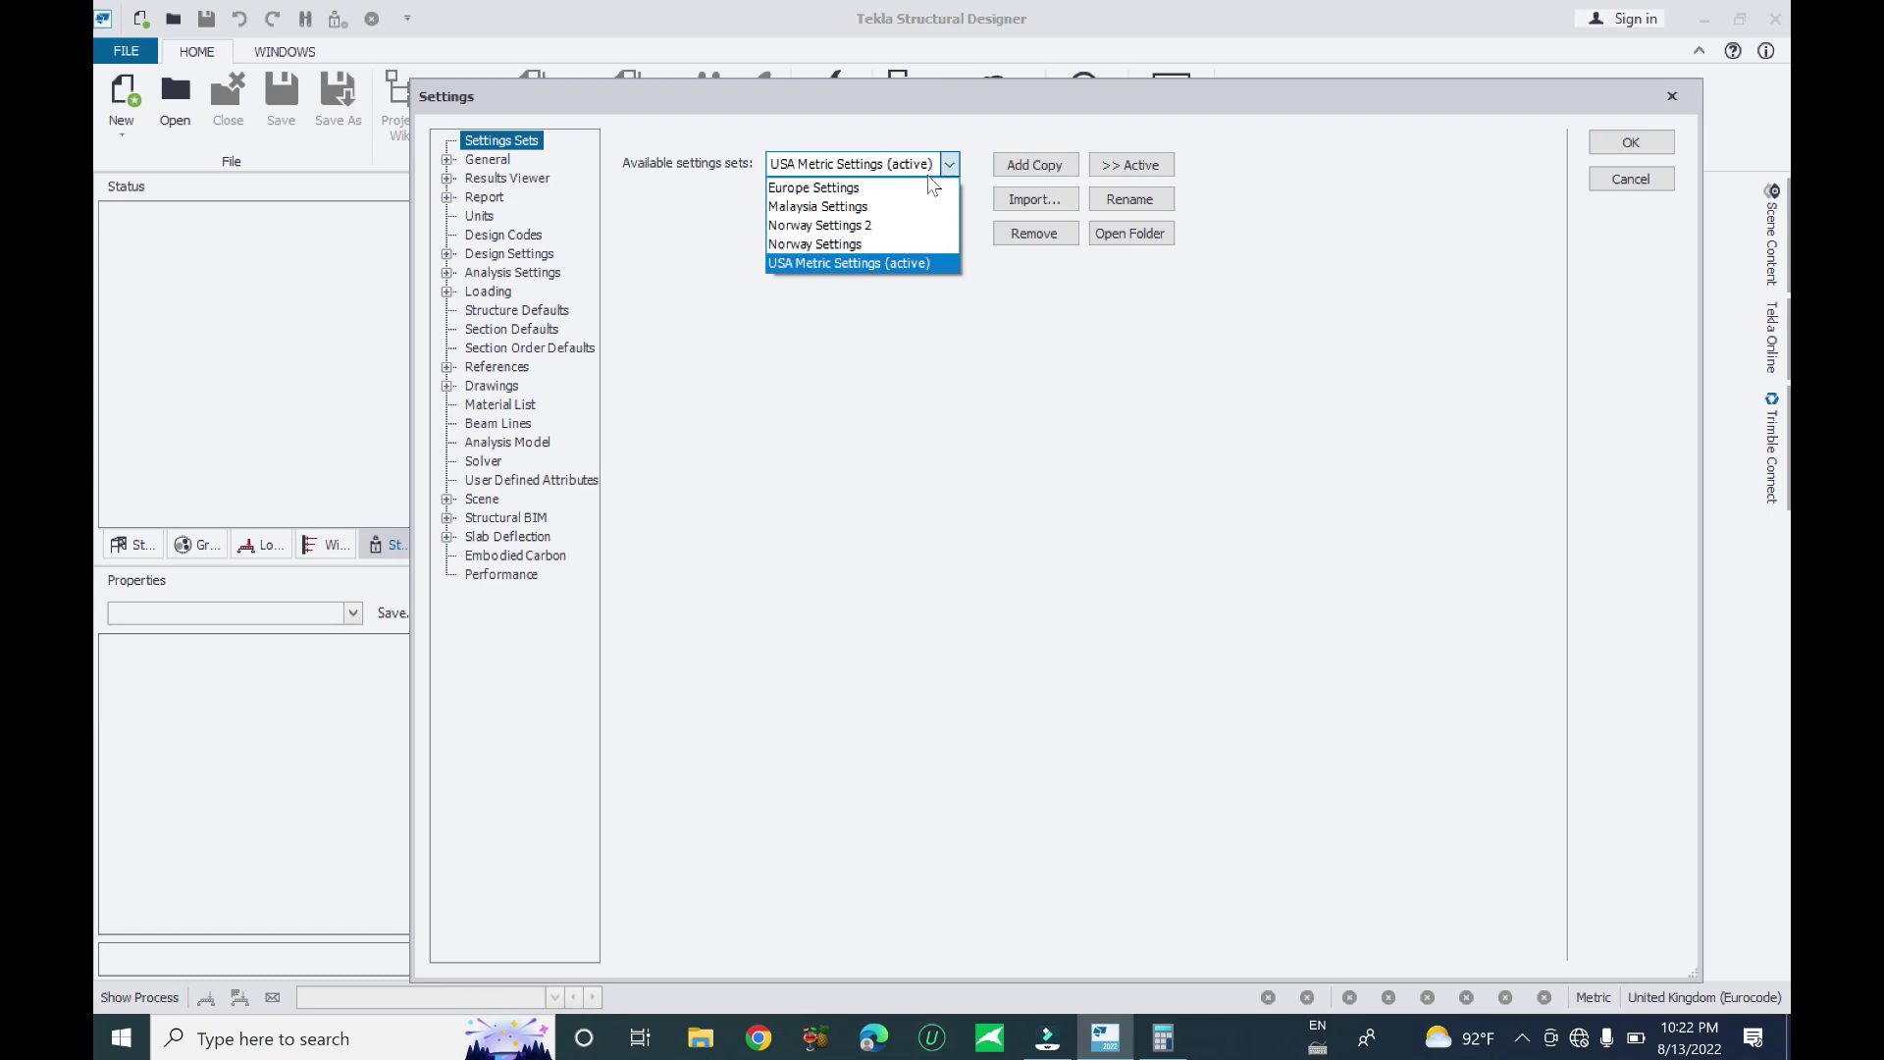
click(868, 262)
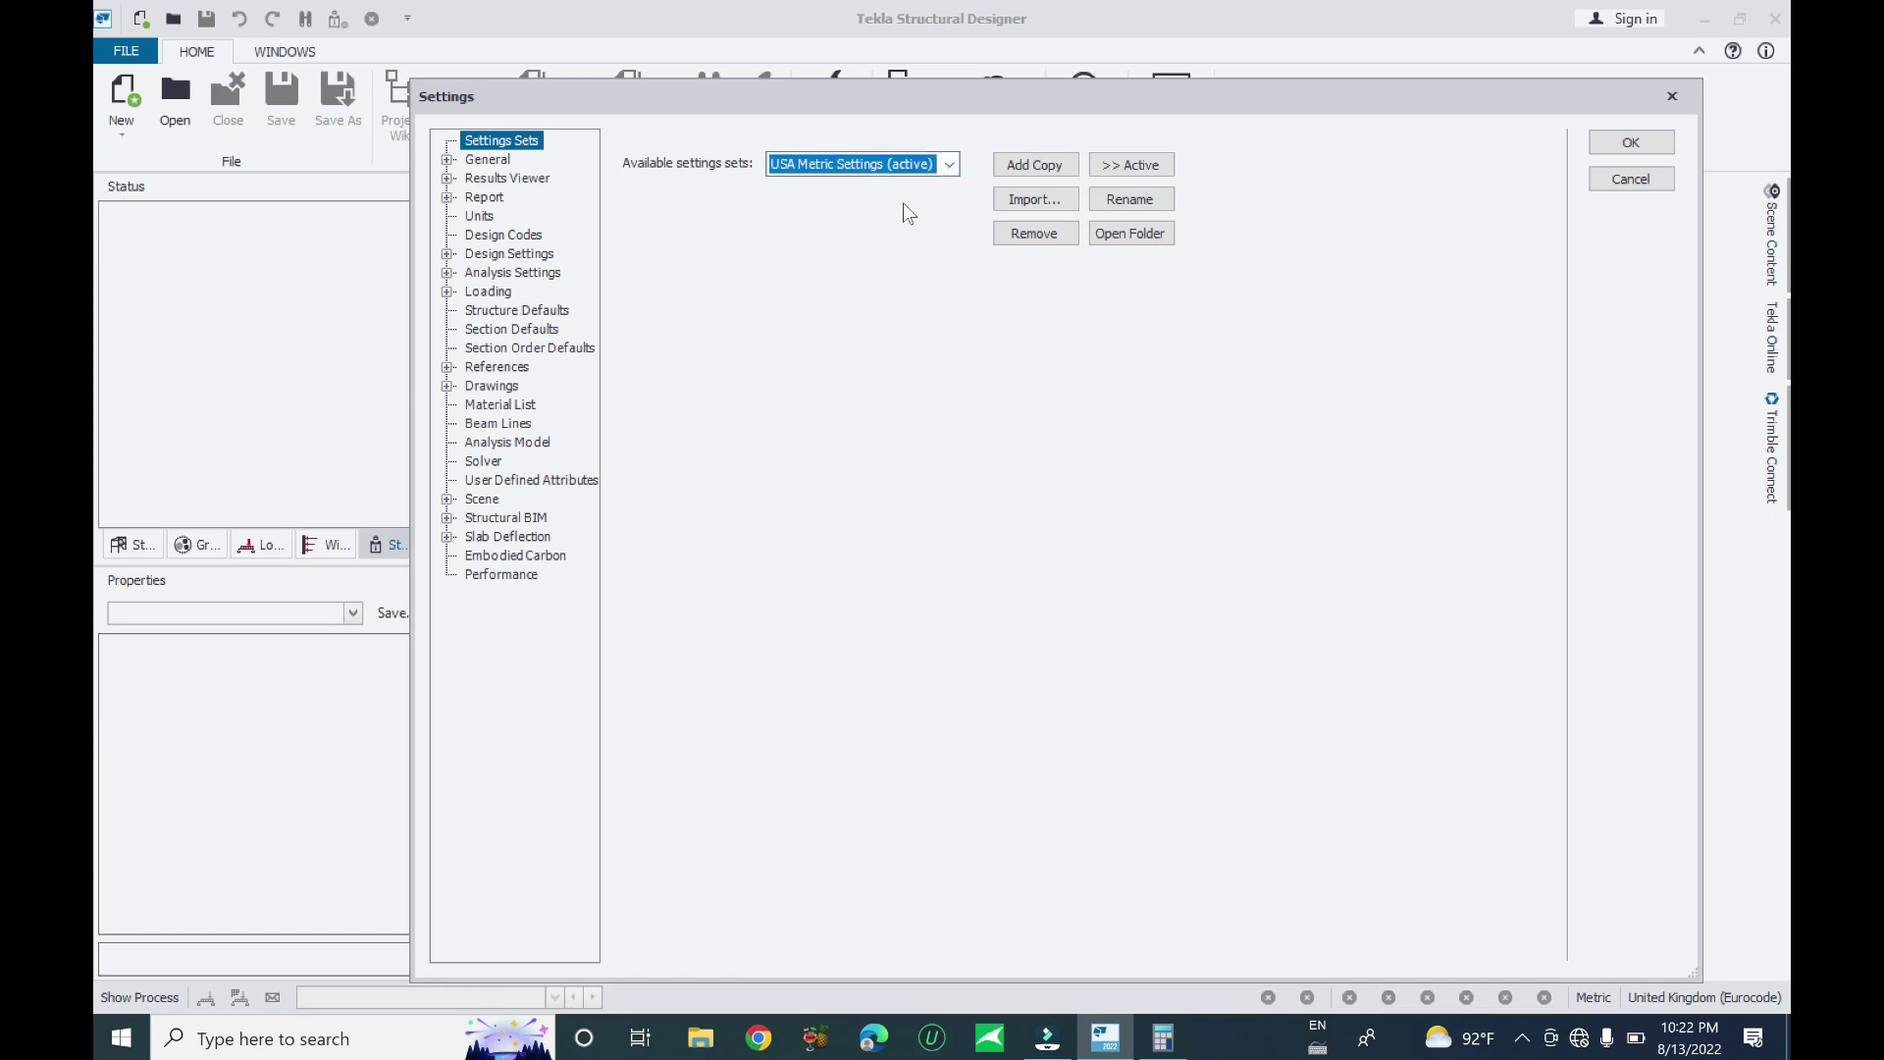
click(1021, 241)
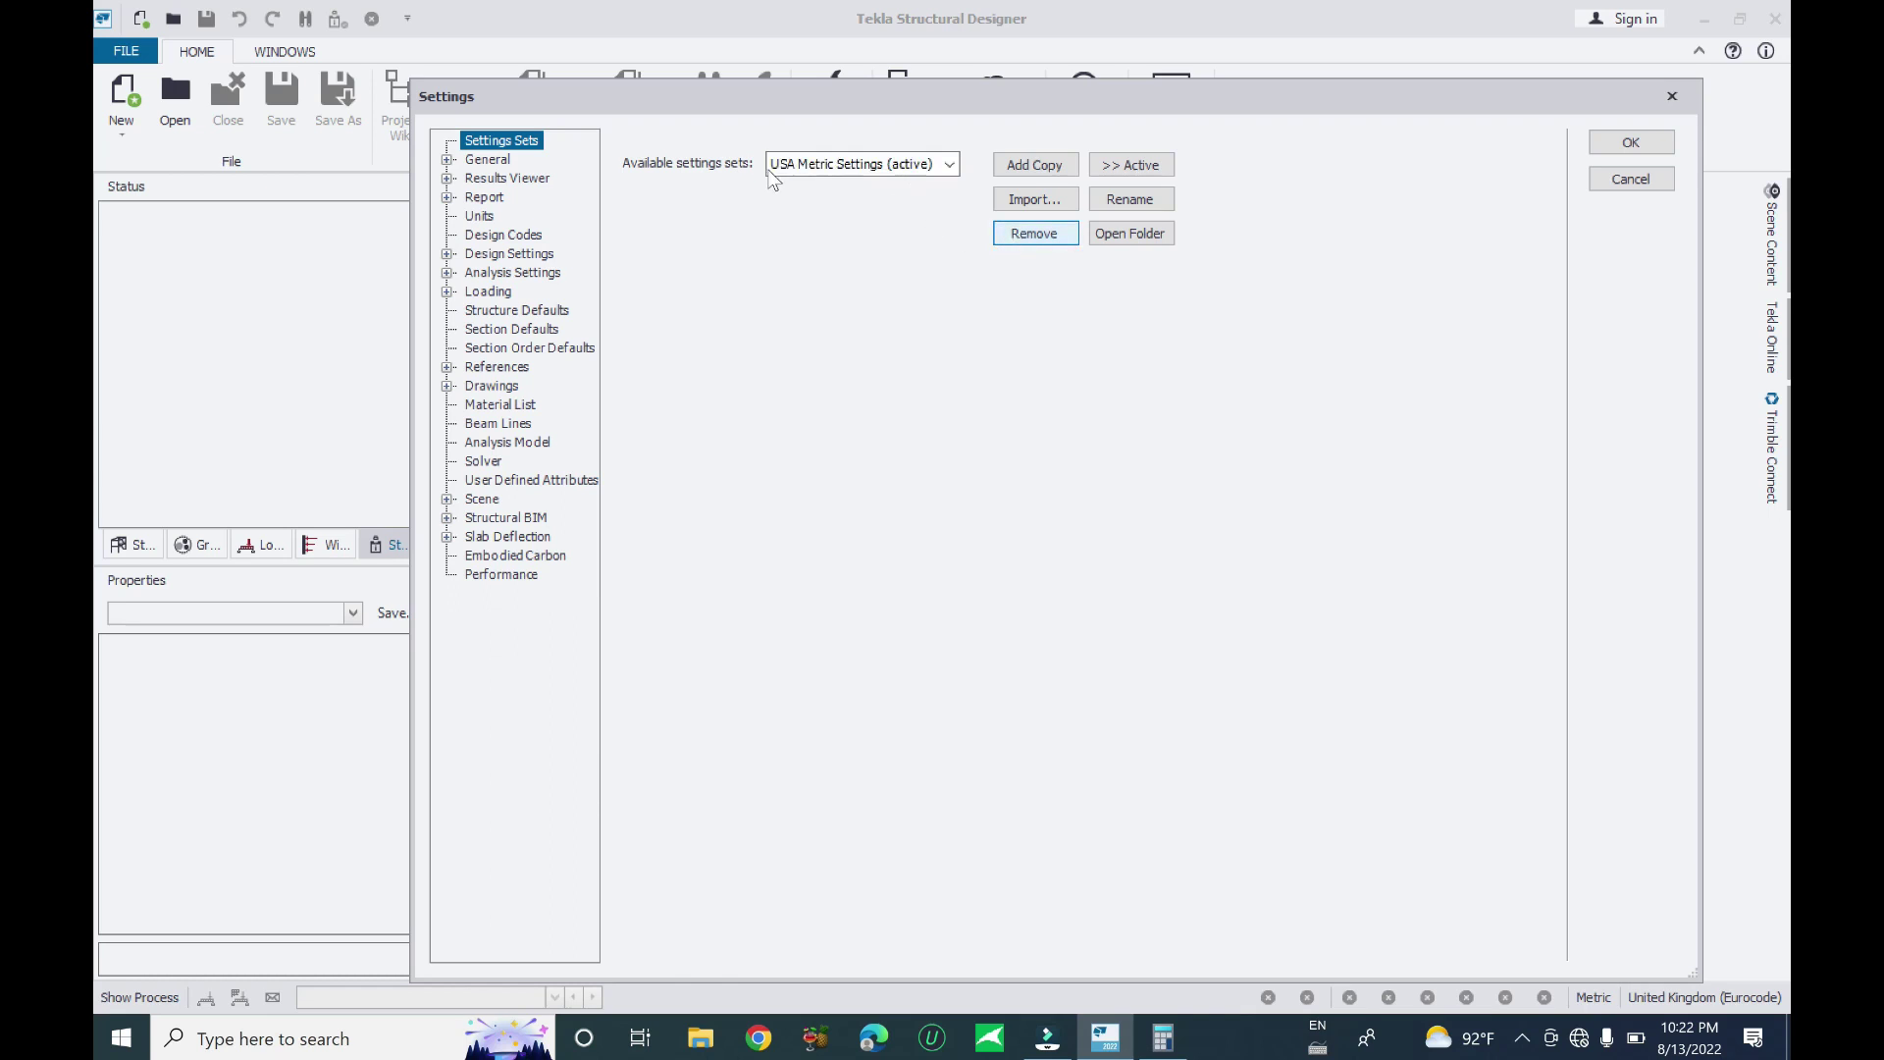
click(949, 164)
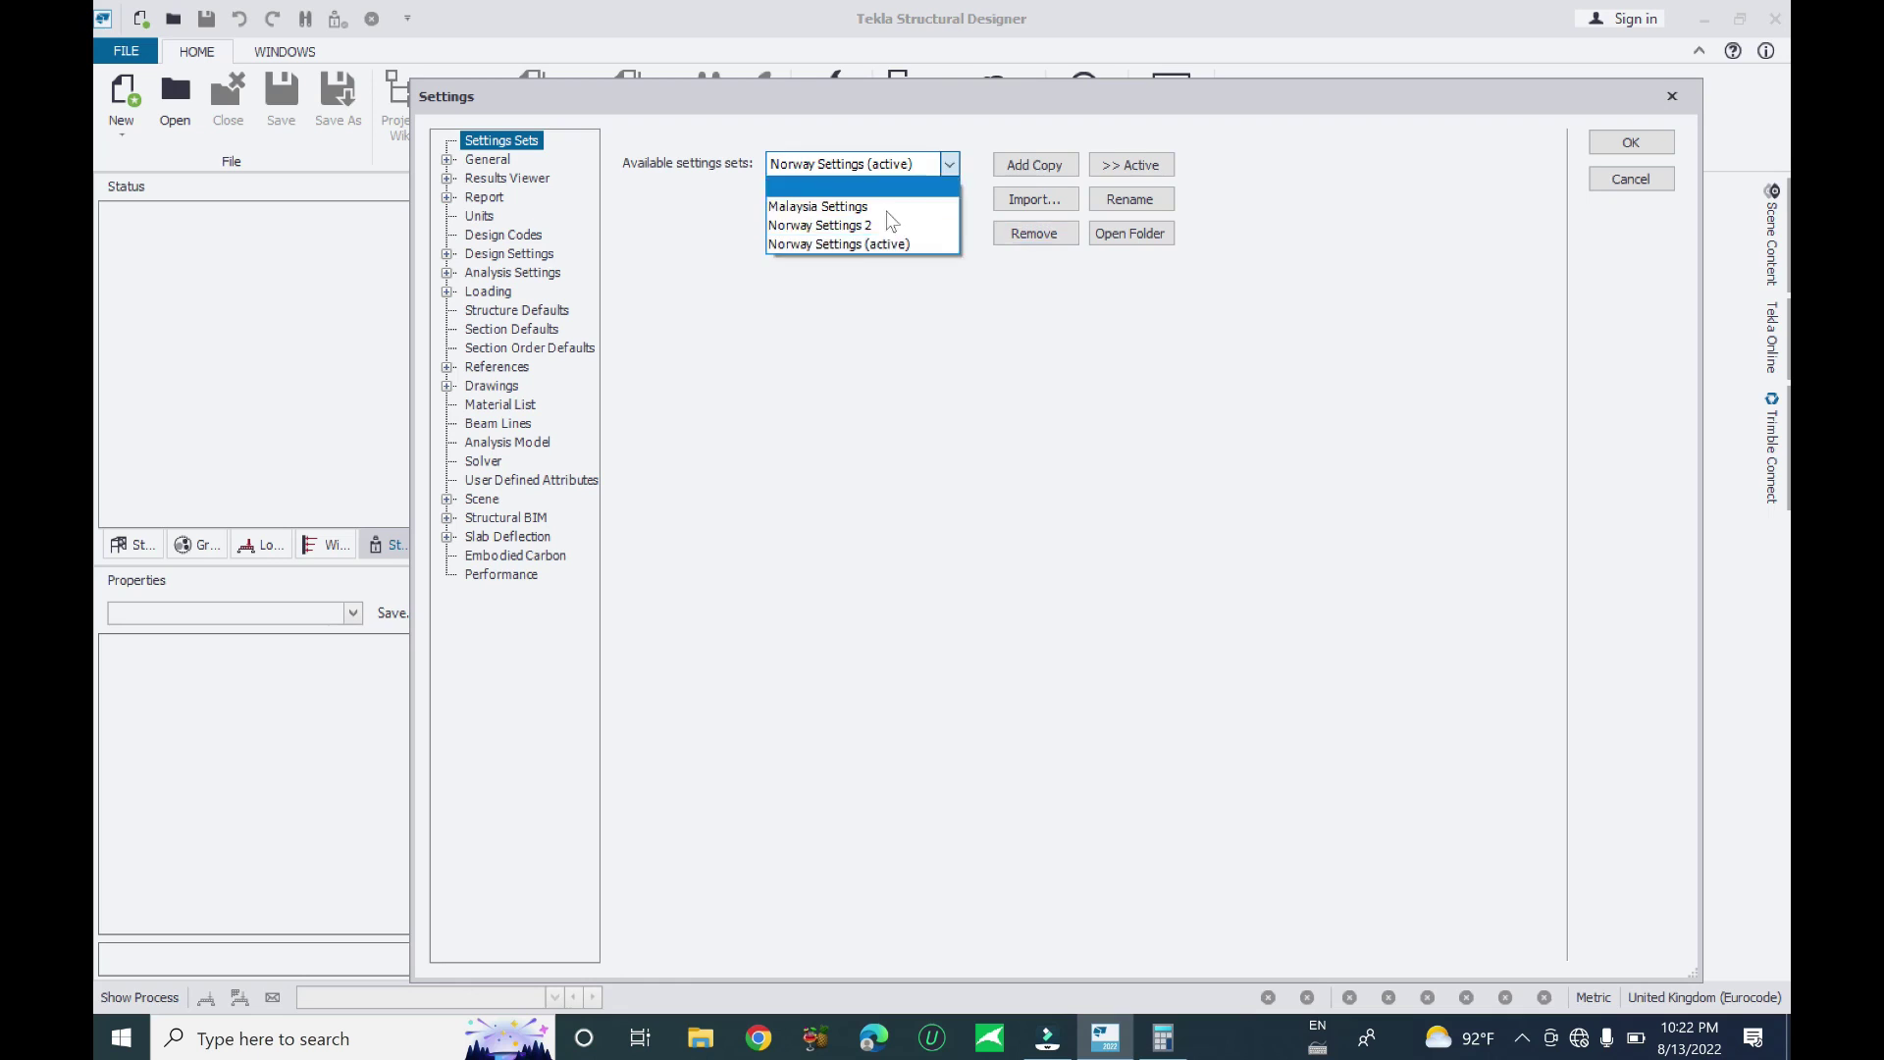
click(853, 246)
click(1001, 240)
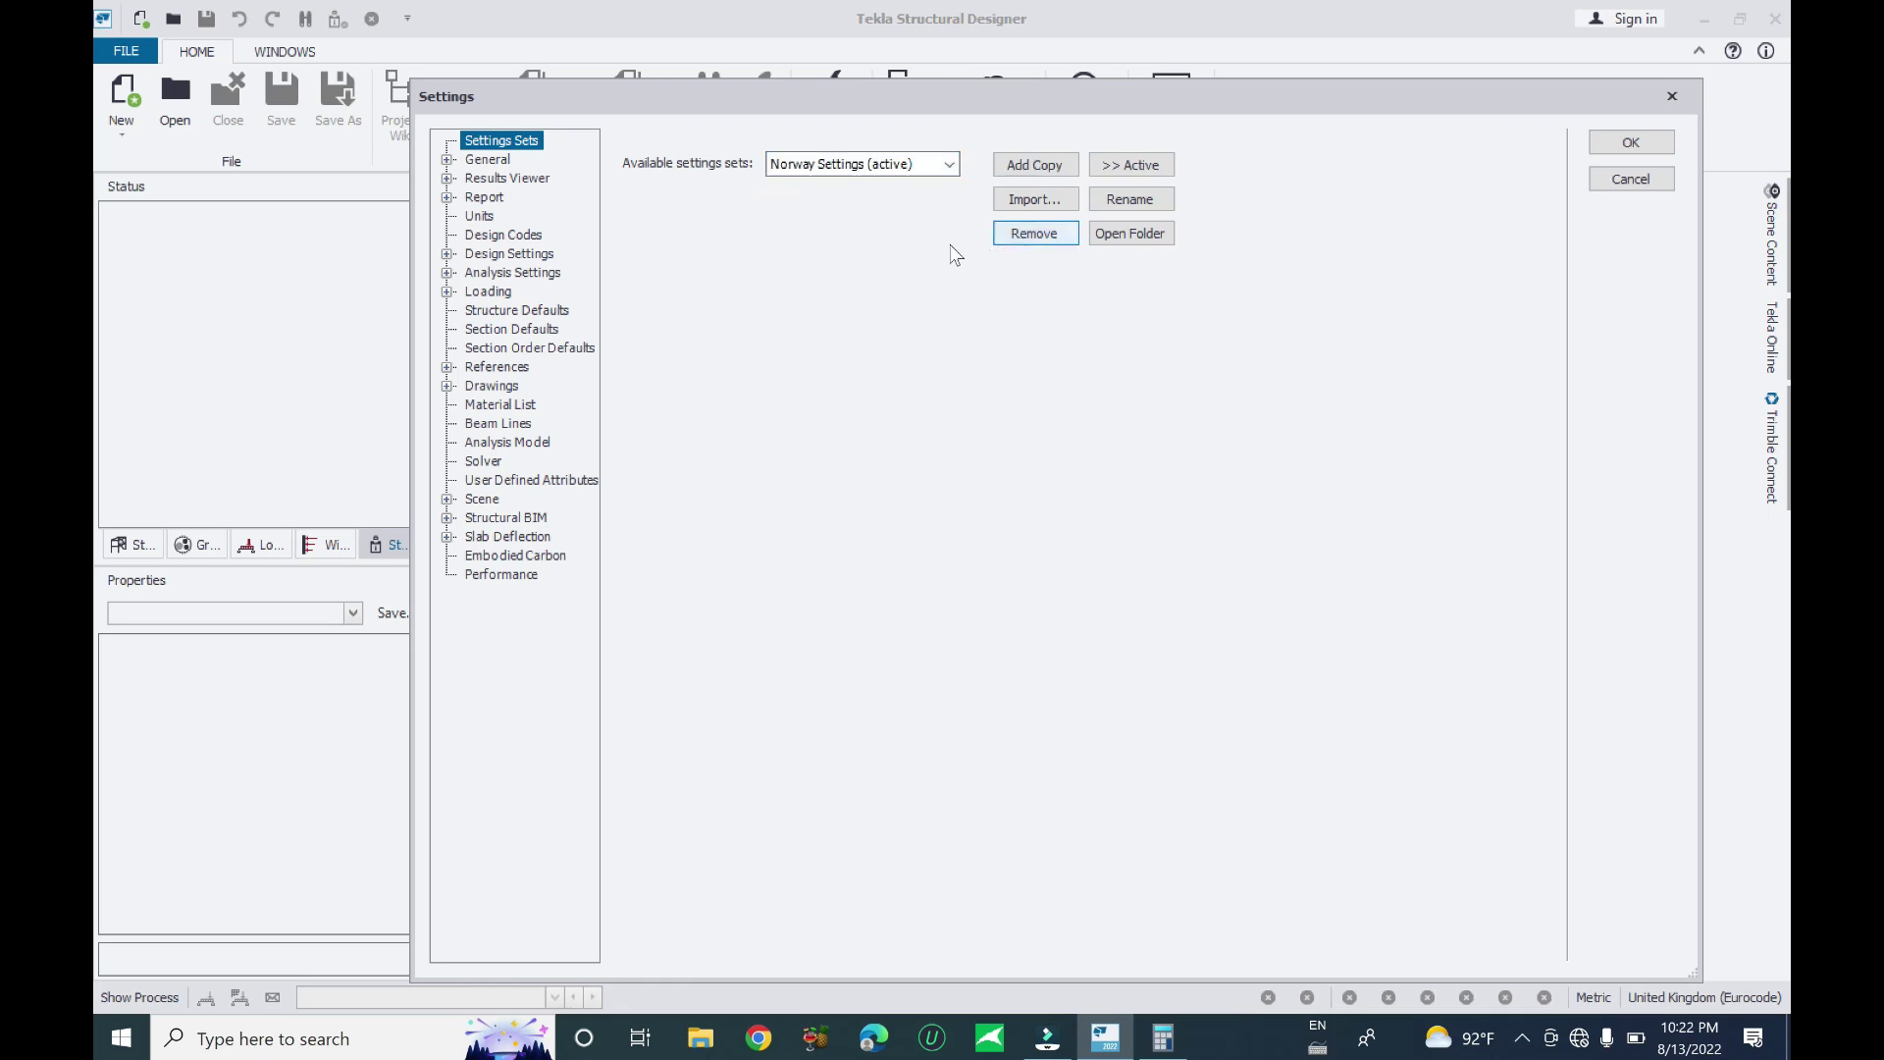
Check the remaining settings sets and try to add a copy of Norway Settings 2
click(944, 165)
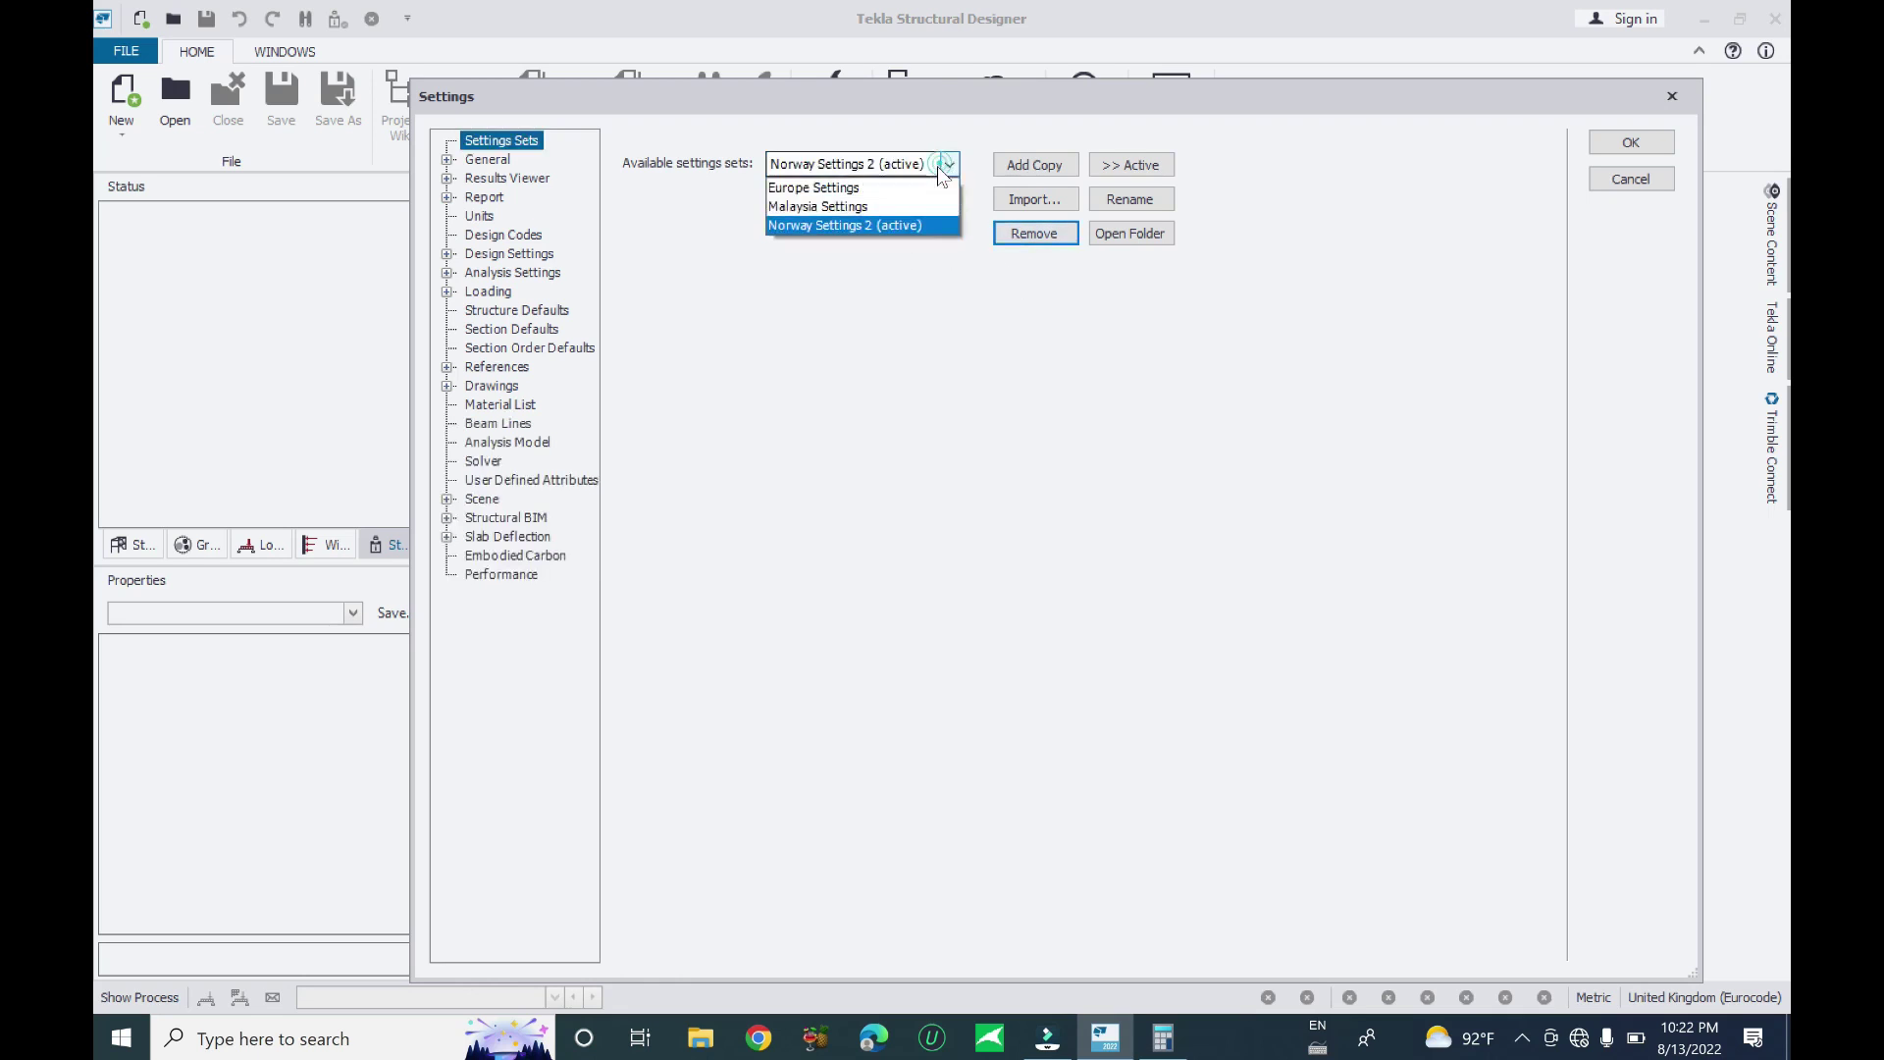
click(946, 165)
click(951, 165)
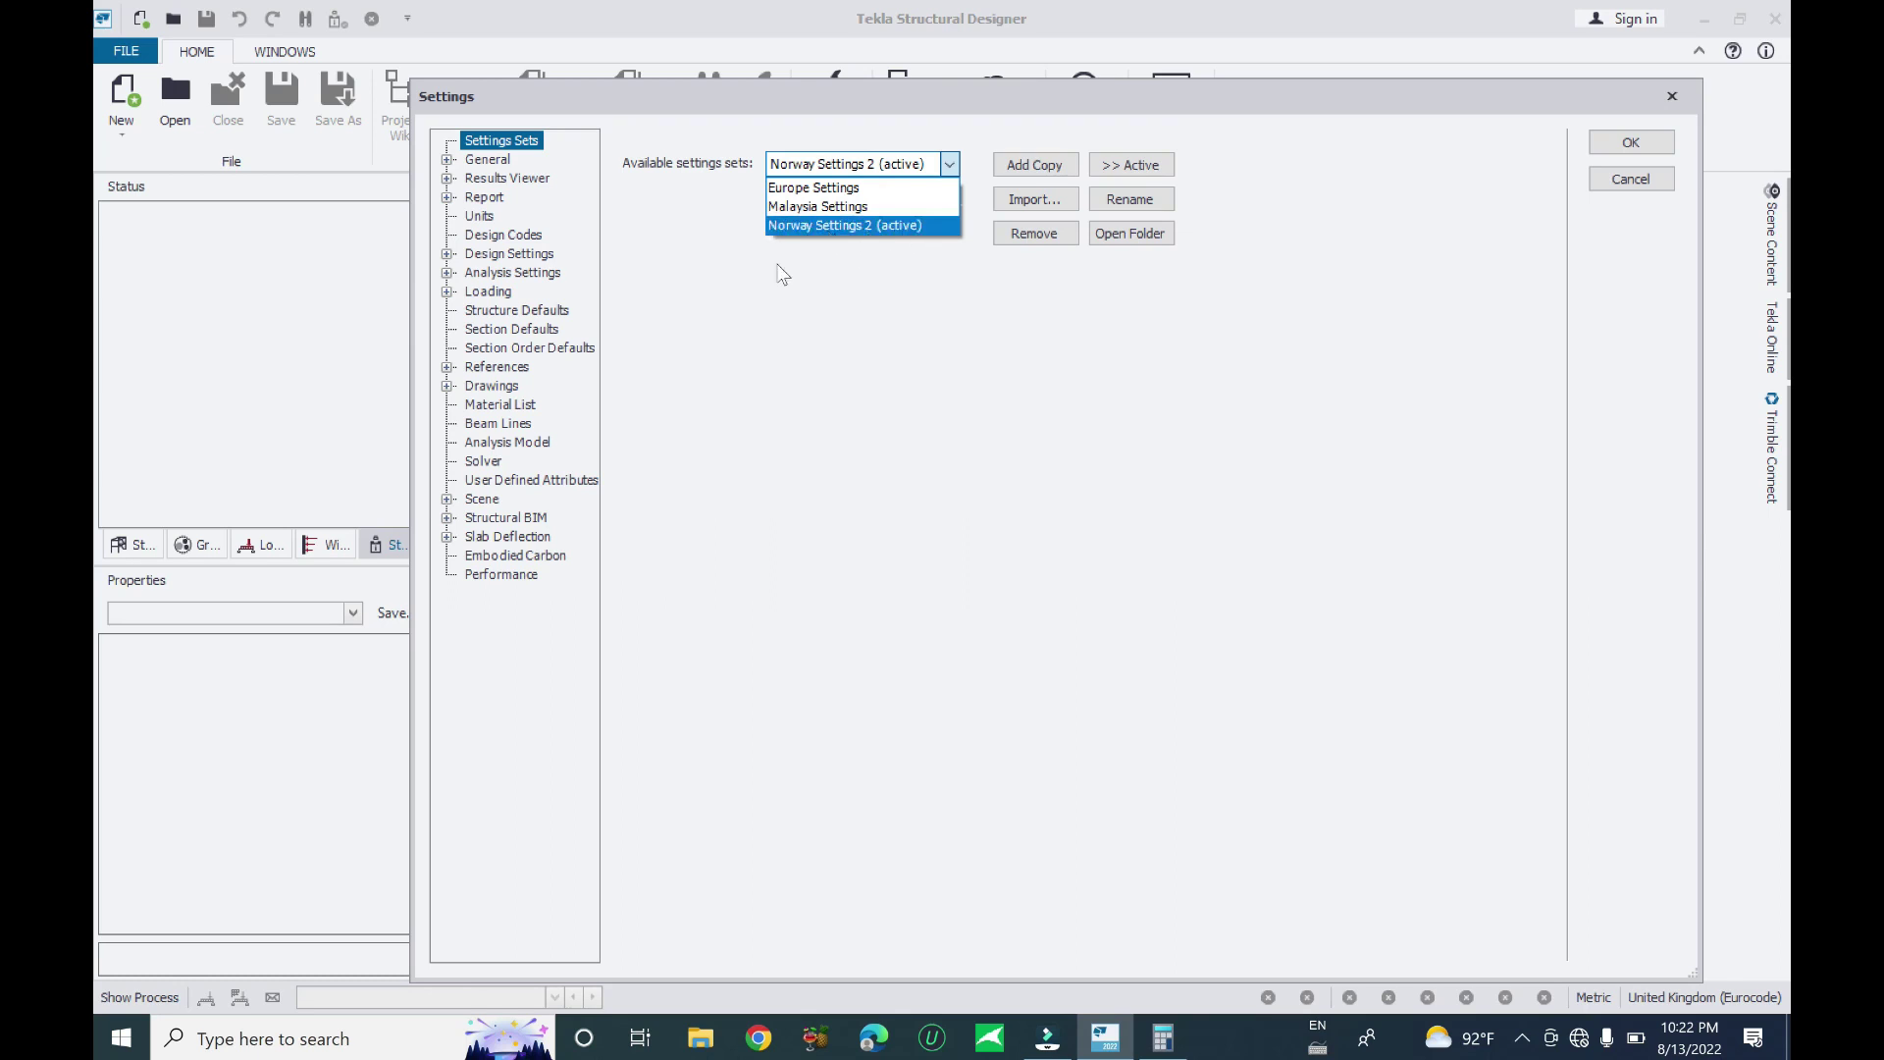
click(915, 290)
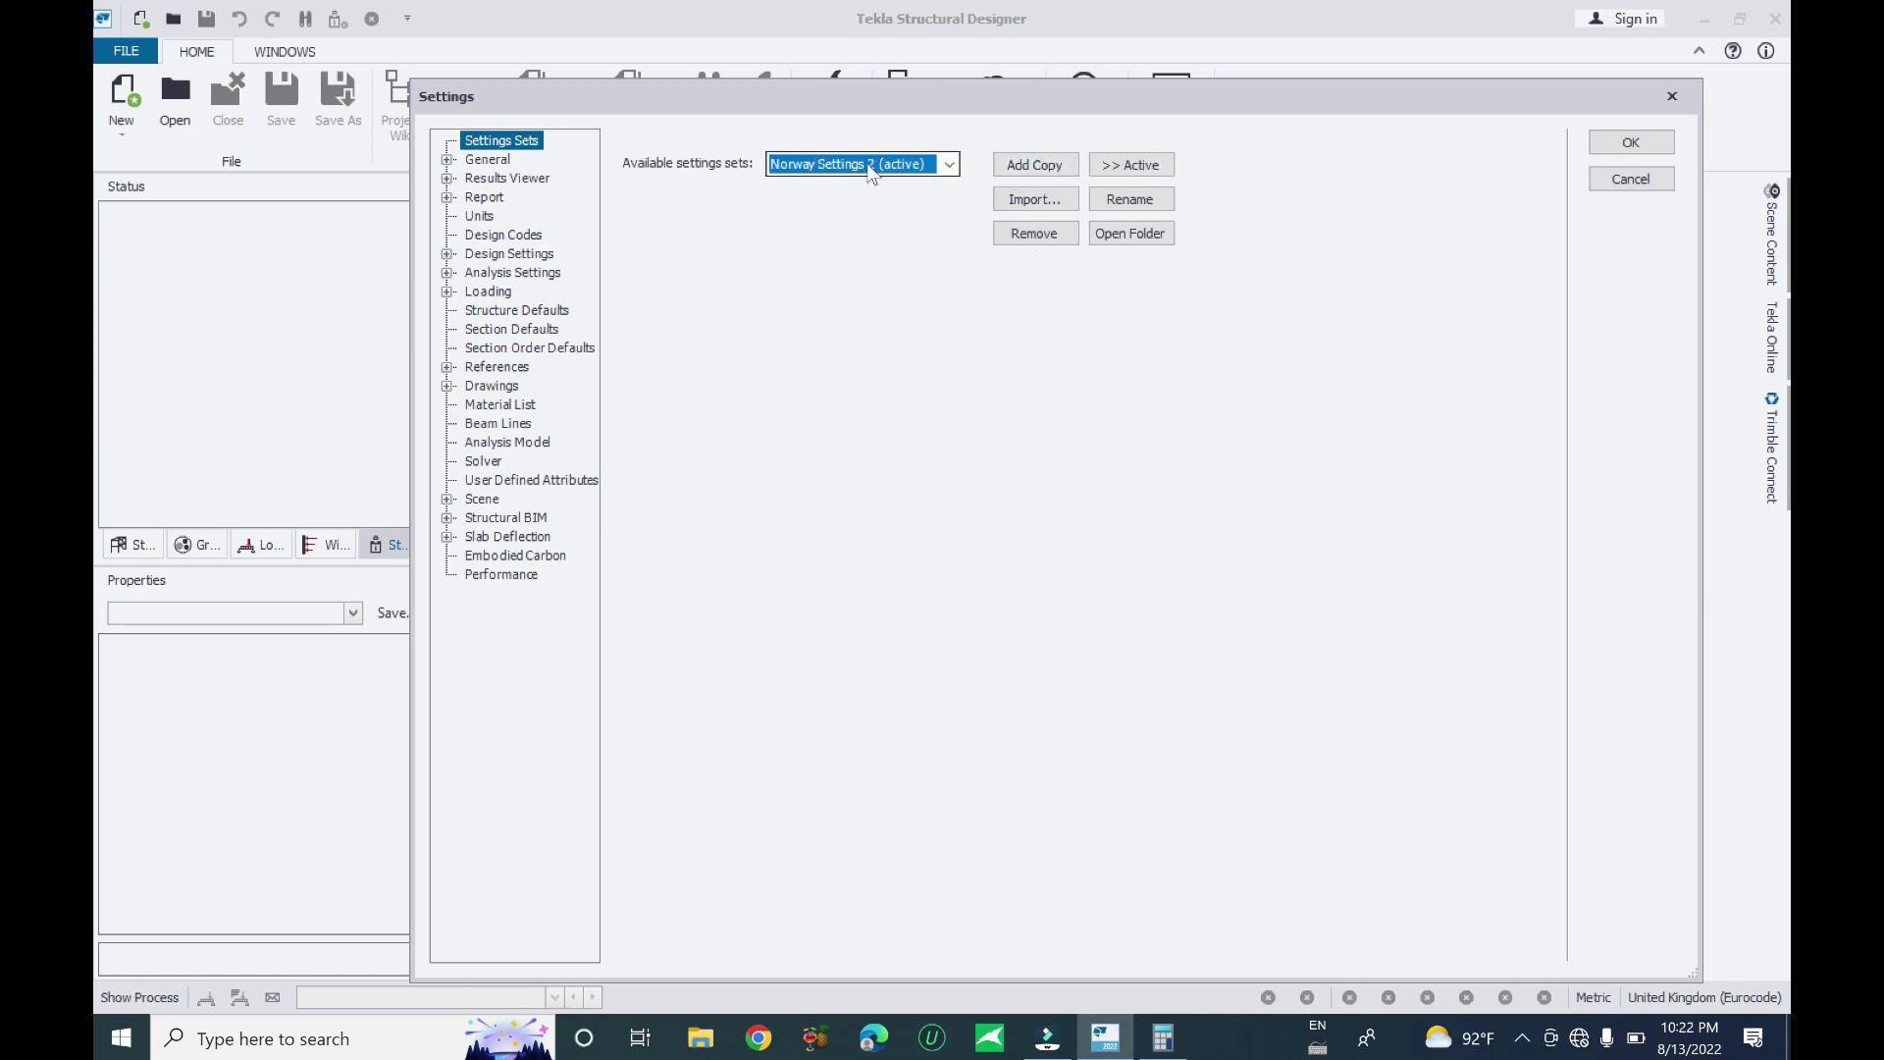
click(1037, 175)
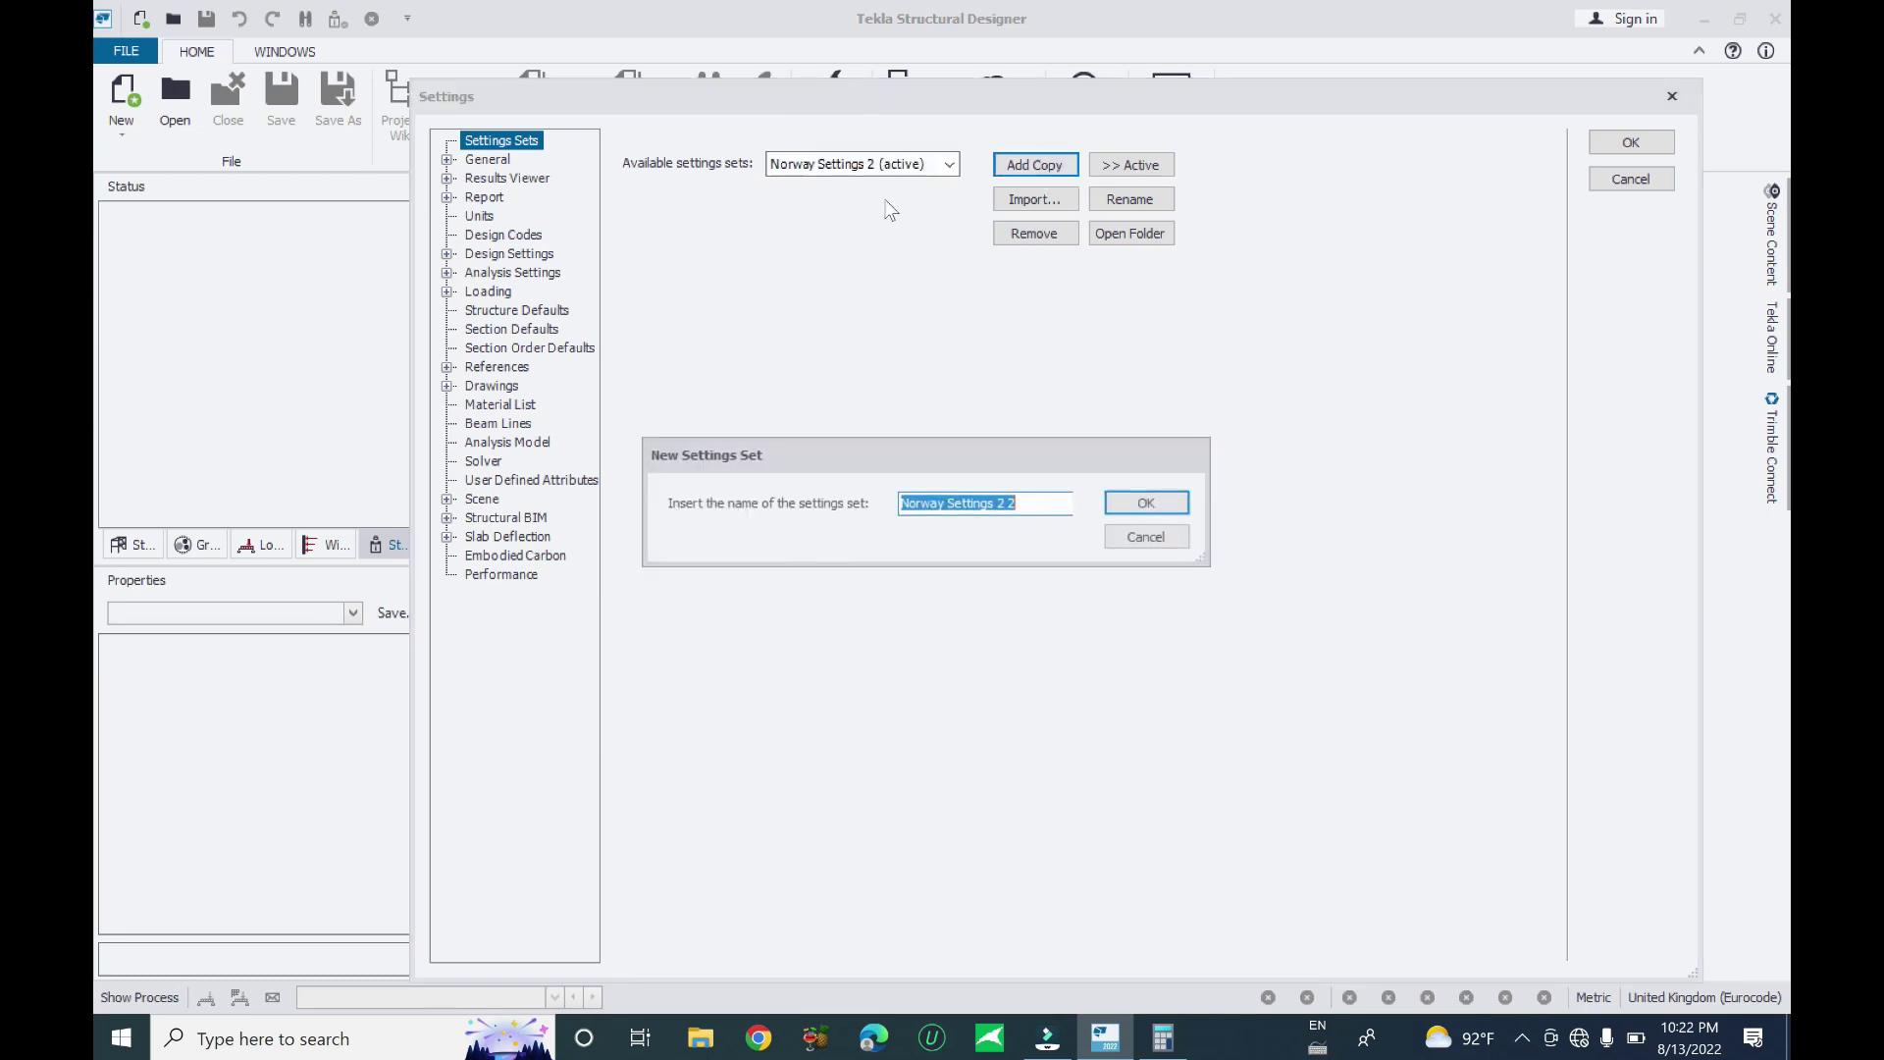
click(1017, 503)
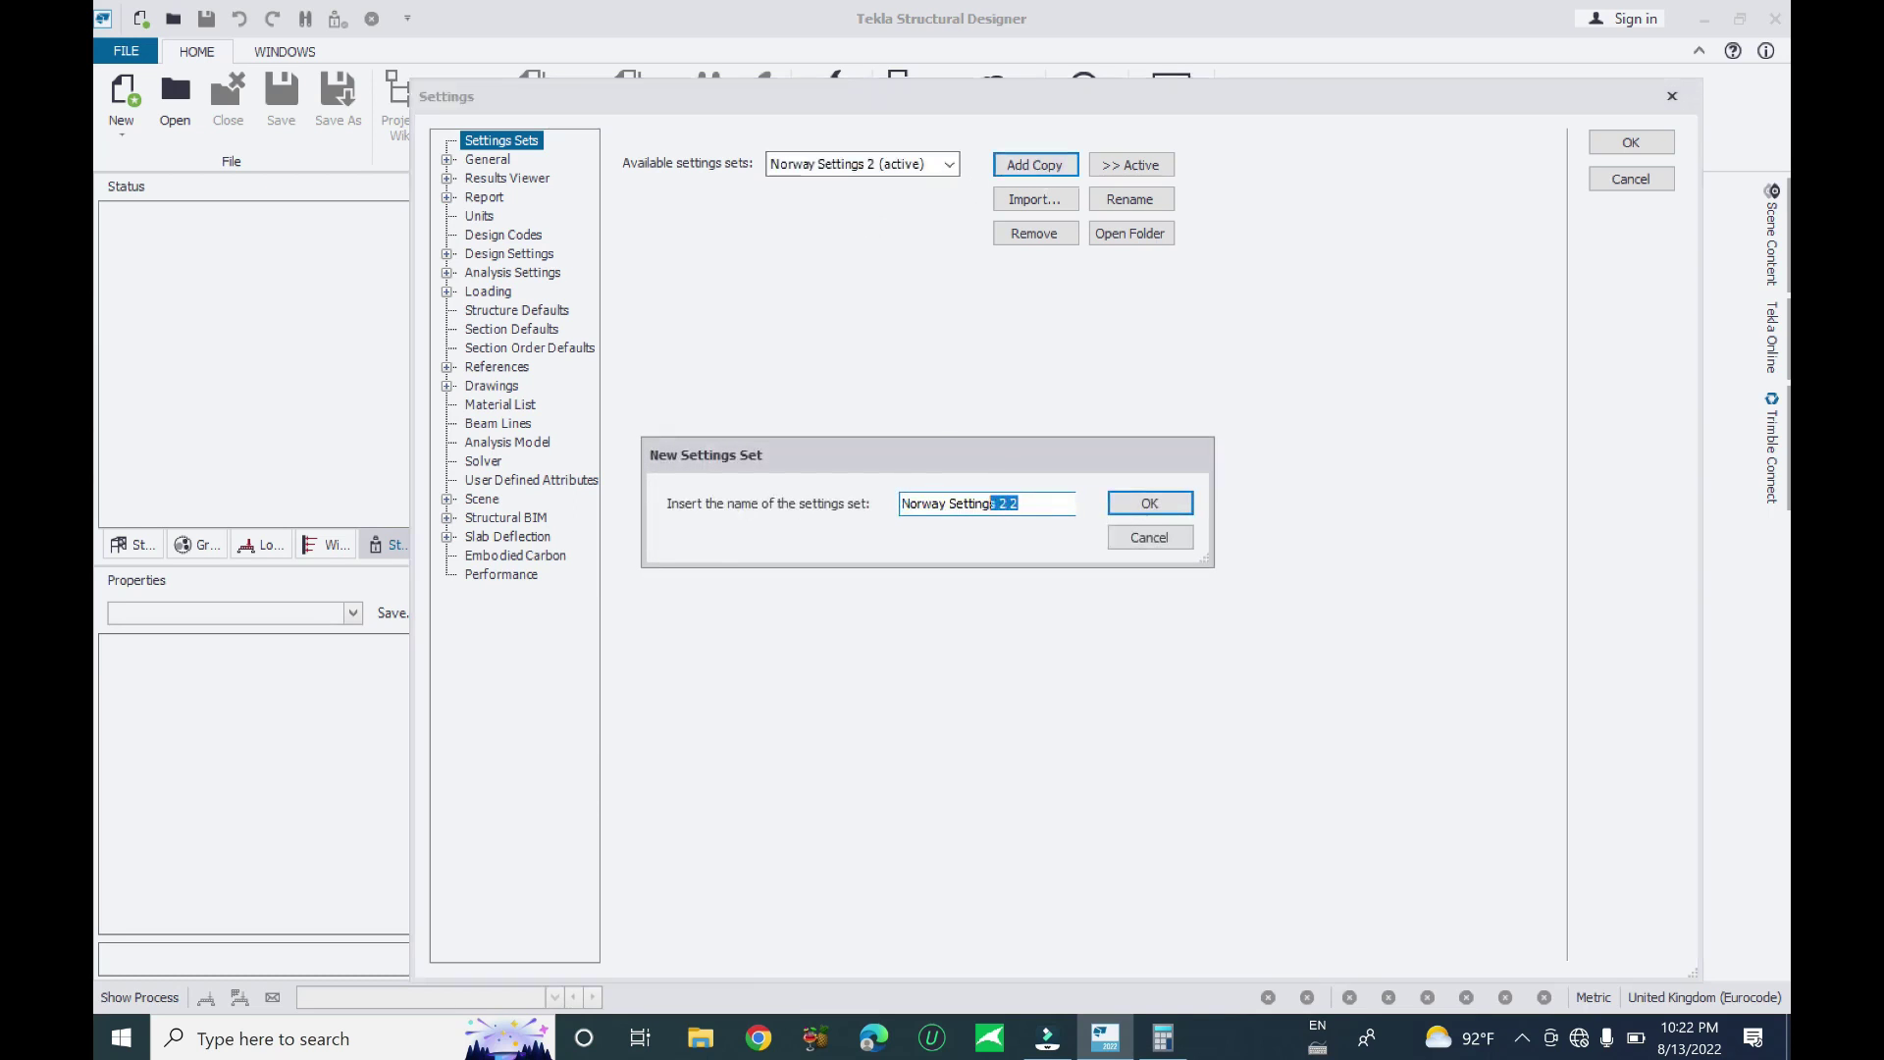
text(3)
click(1150, 503)
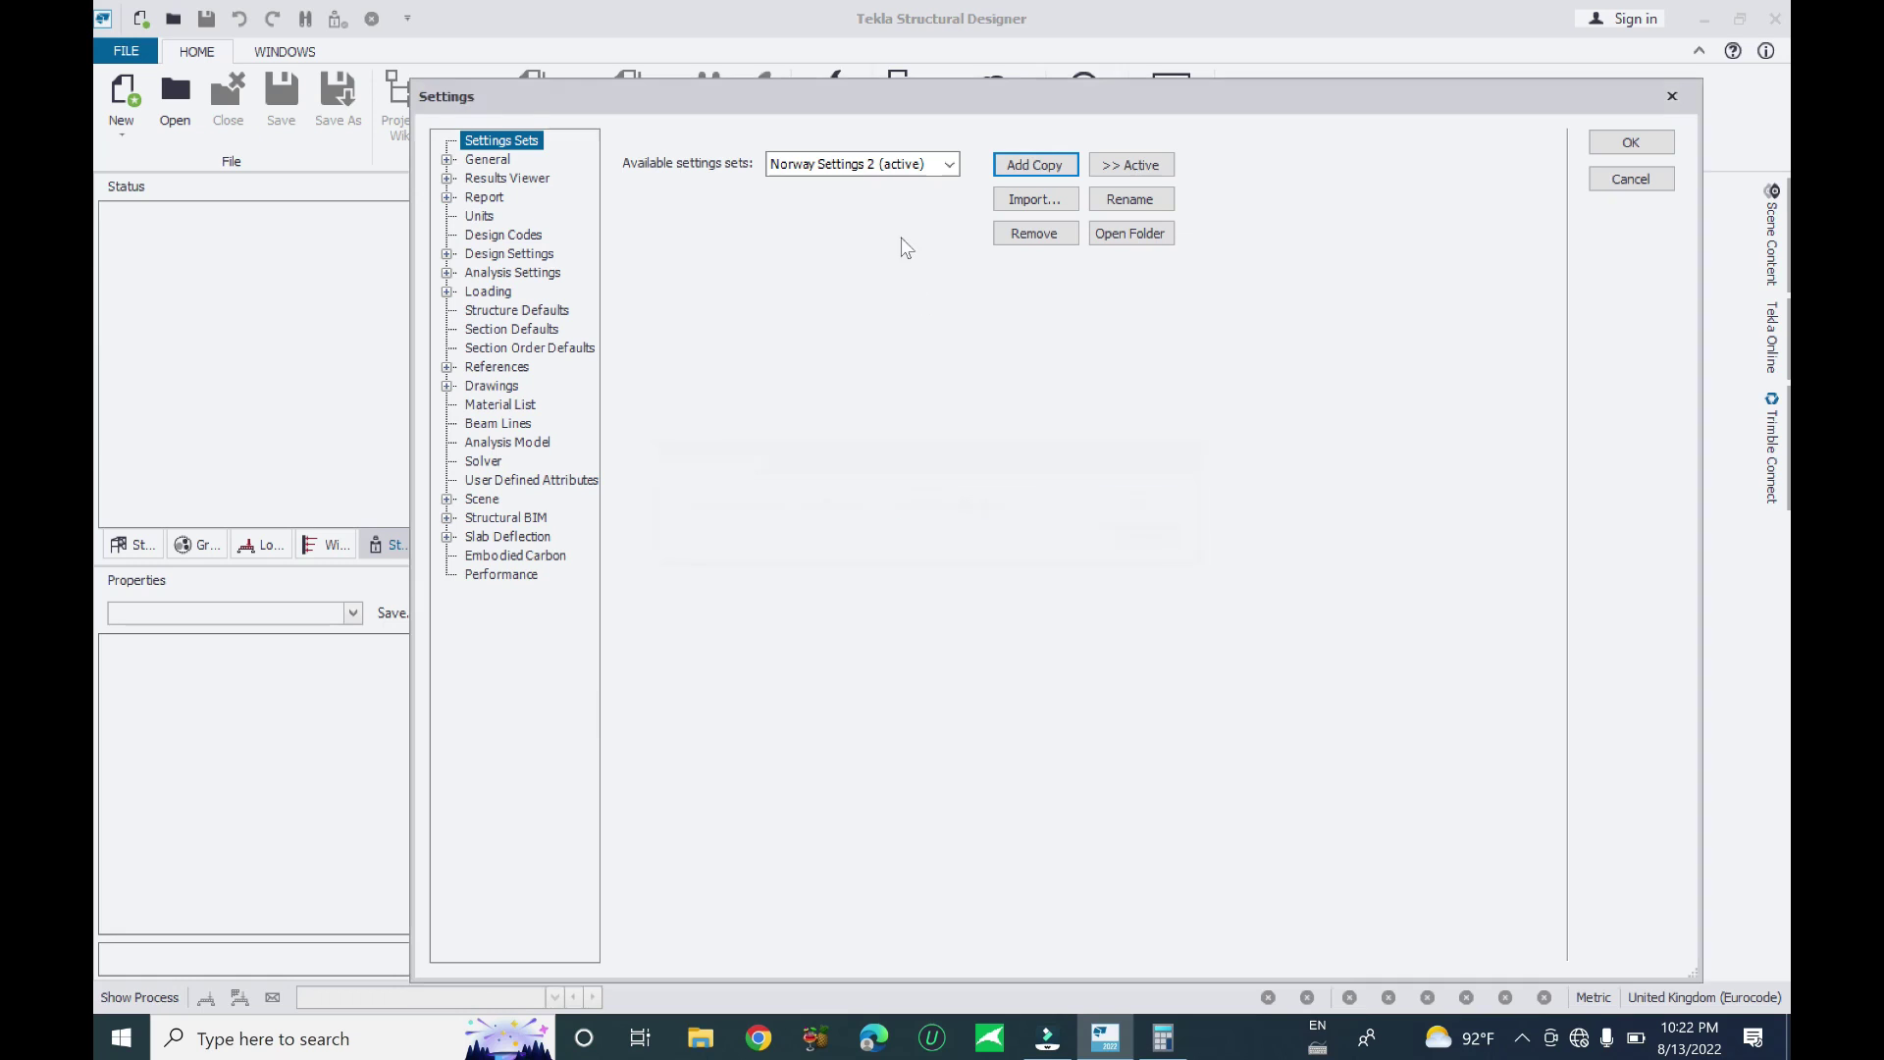
Remove the Norway Settings 2 and Malaysia Settings sets from the available settings sets
click(948, 165)
click(878, 245)
click(949, 165)
click(957, 208)
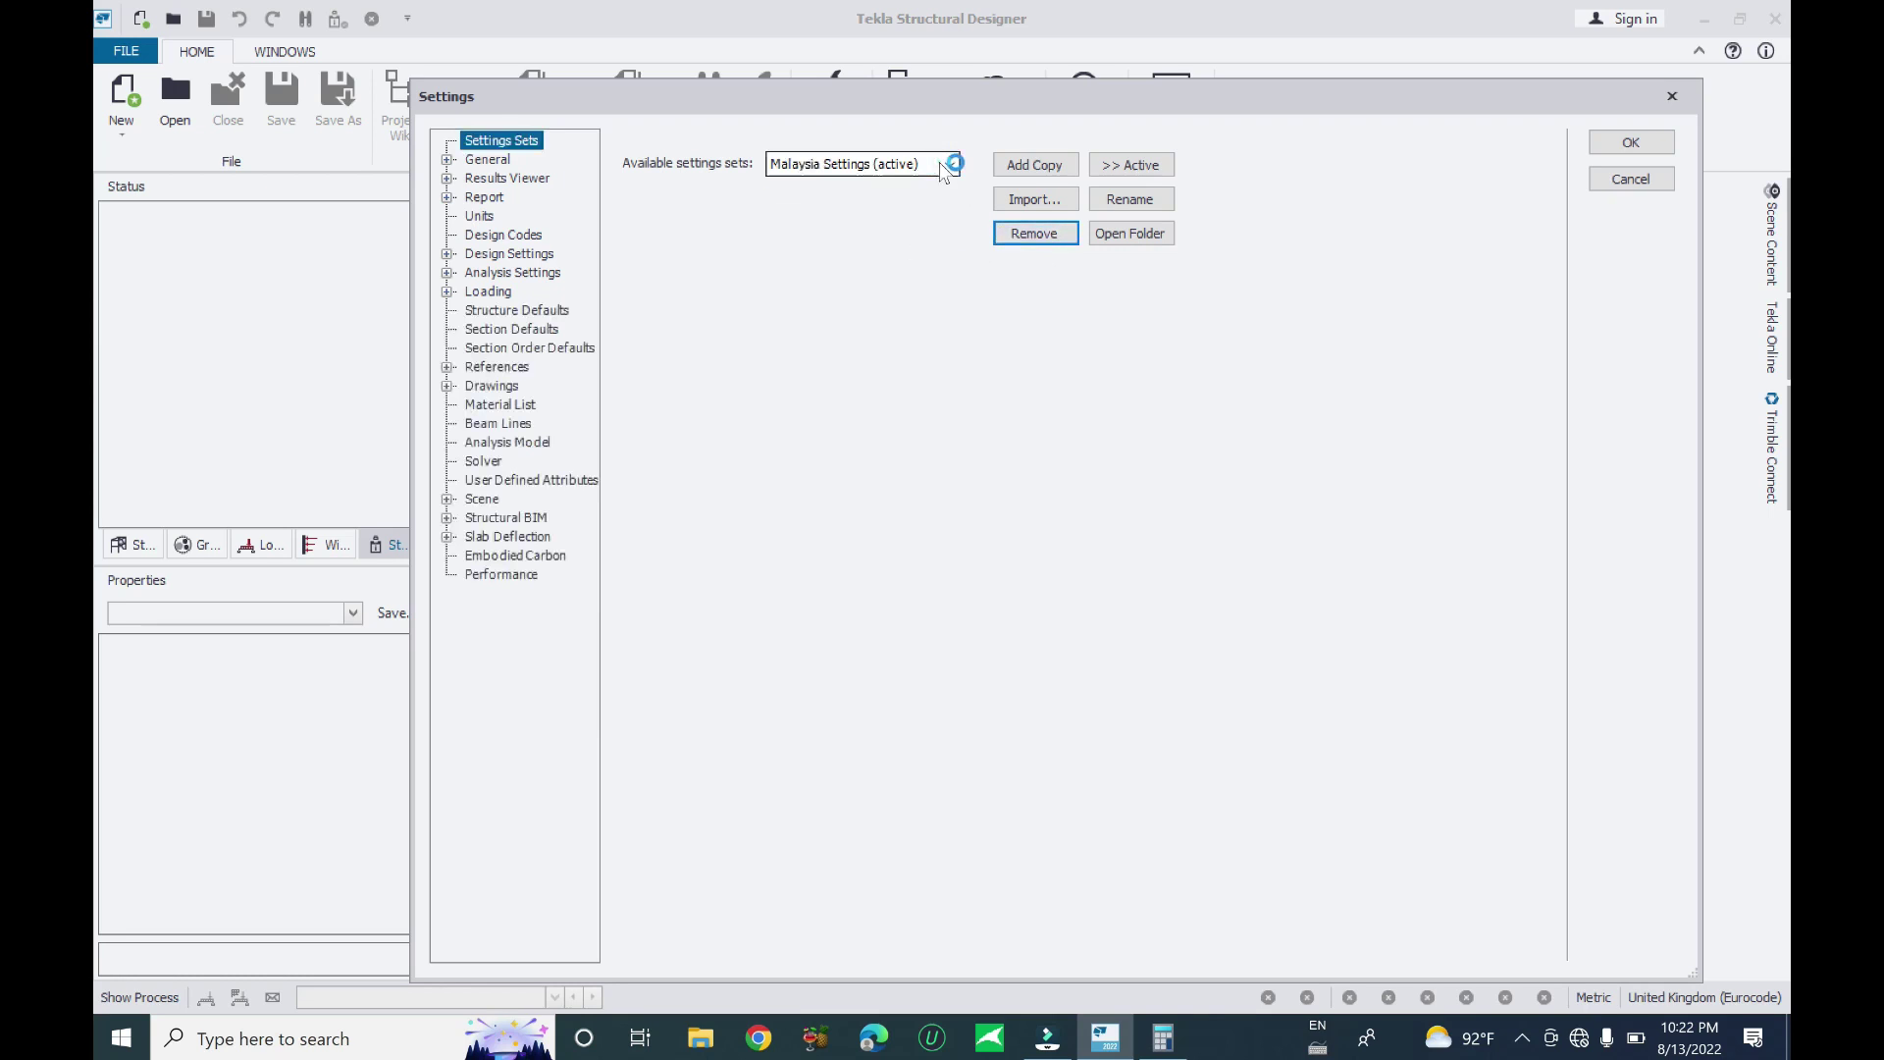
click(948, 164)
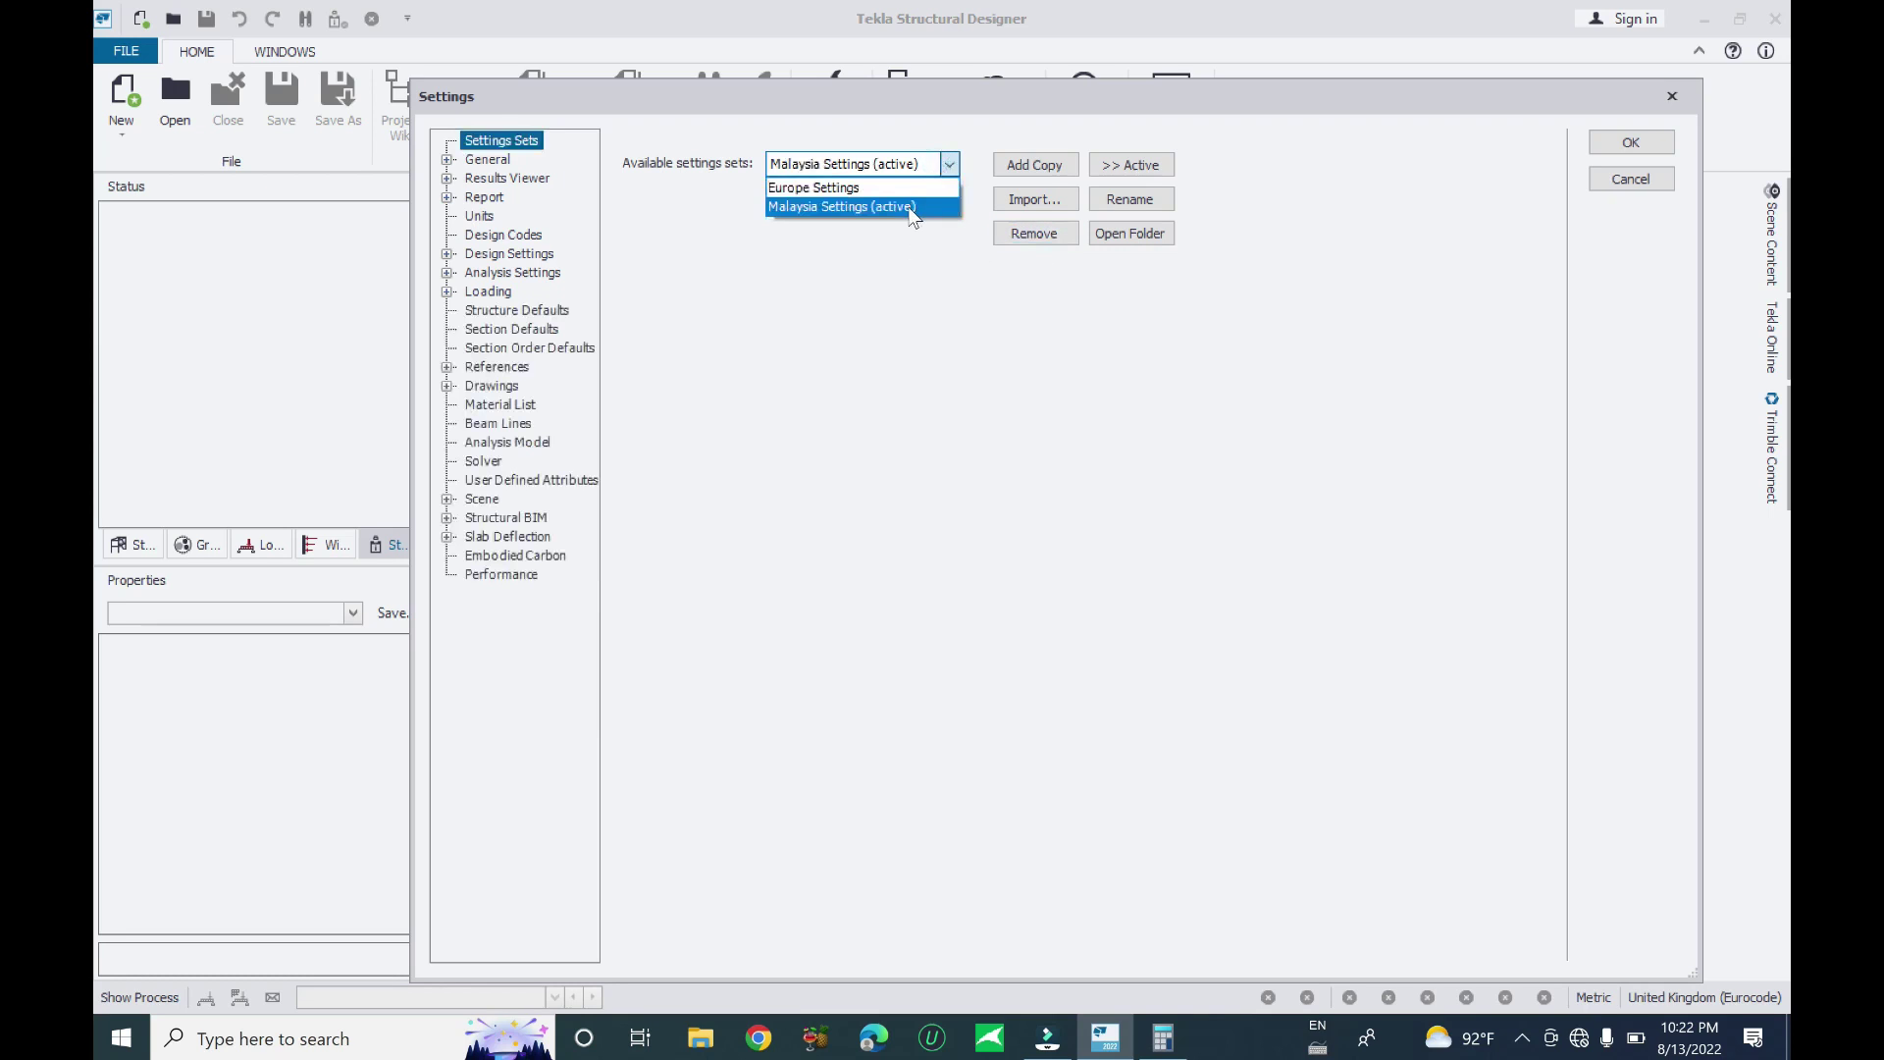
click(911, 207)
click(1001, 233)
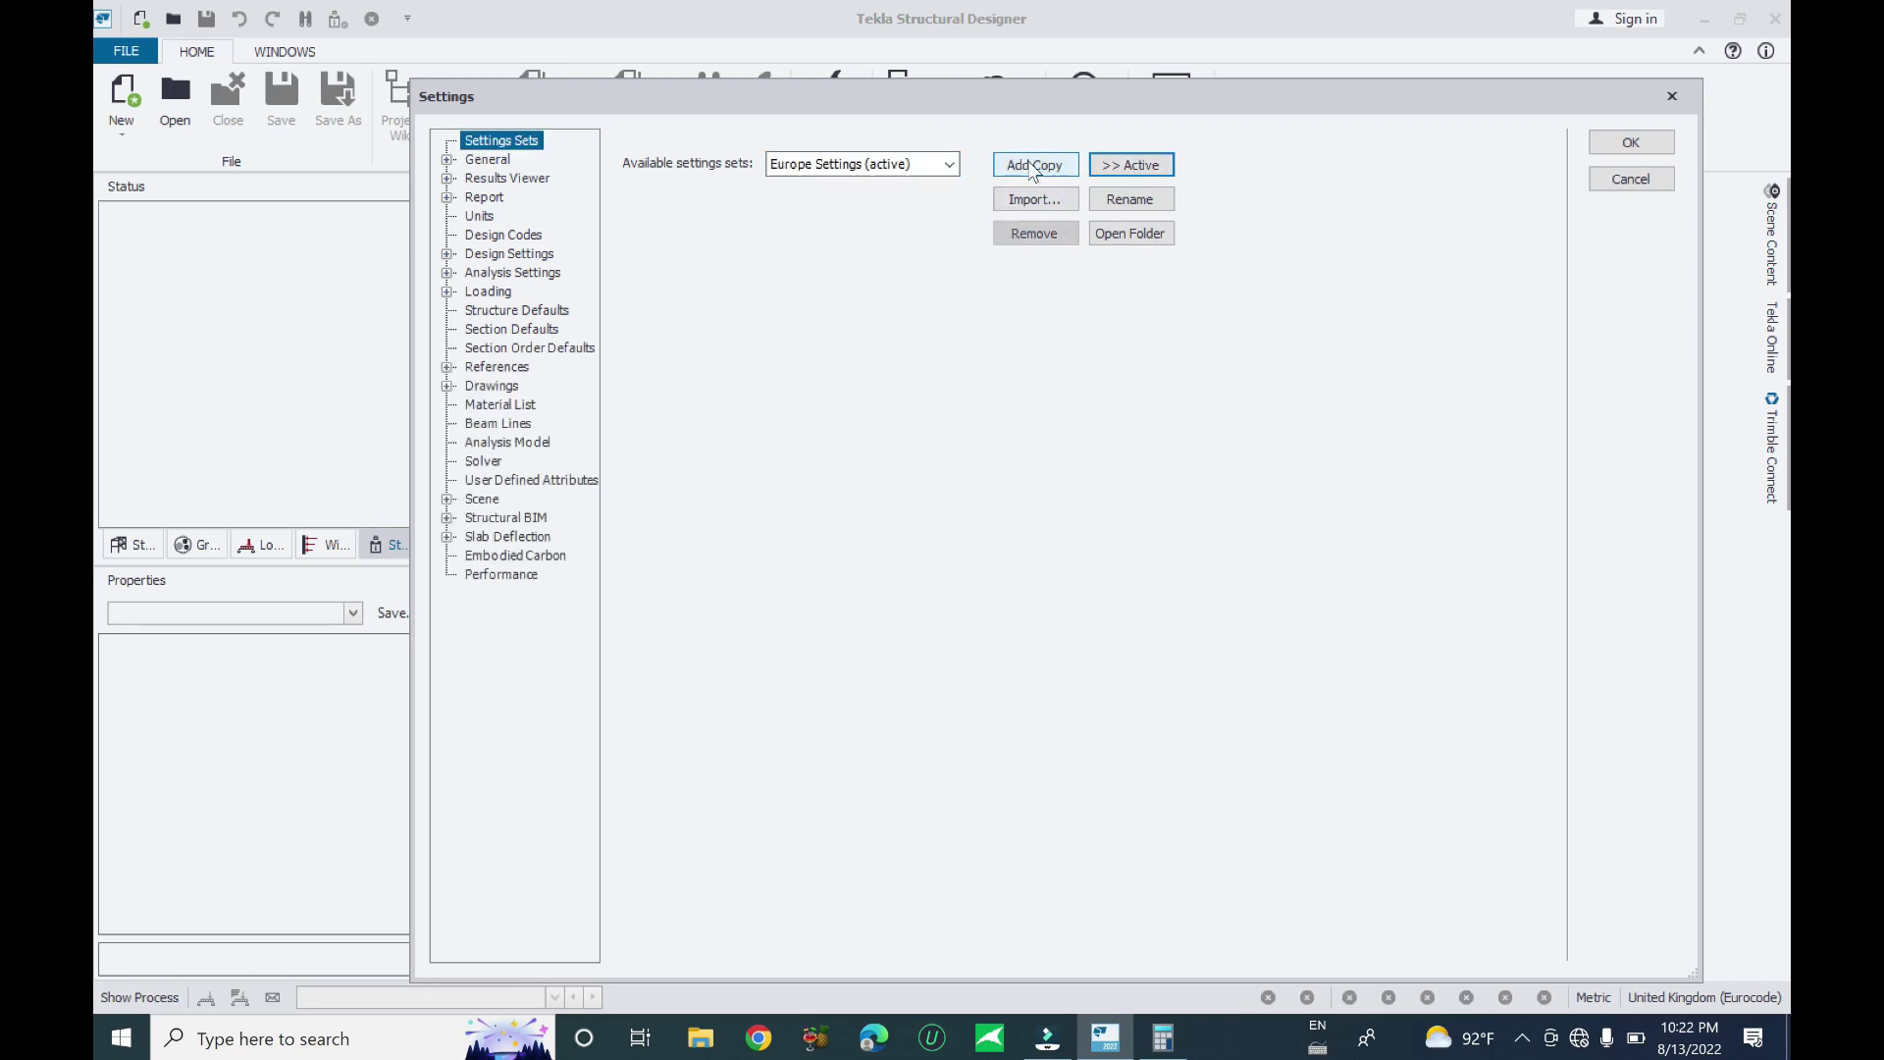
Import the settings set for Singapore and make it the active settings set
click(1036, 203)
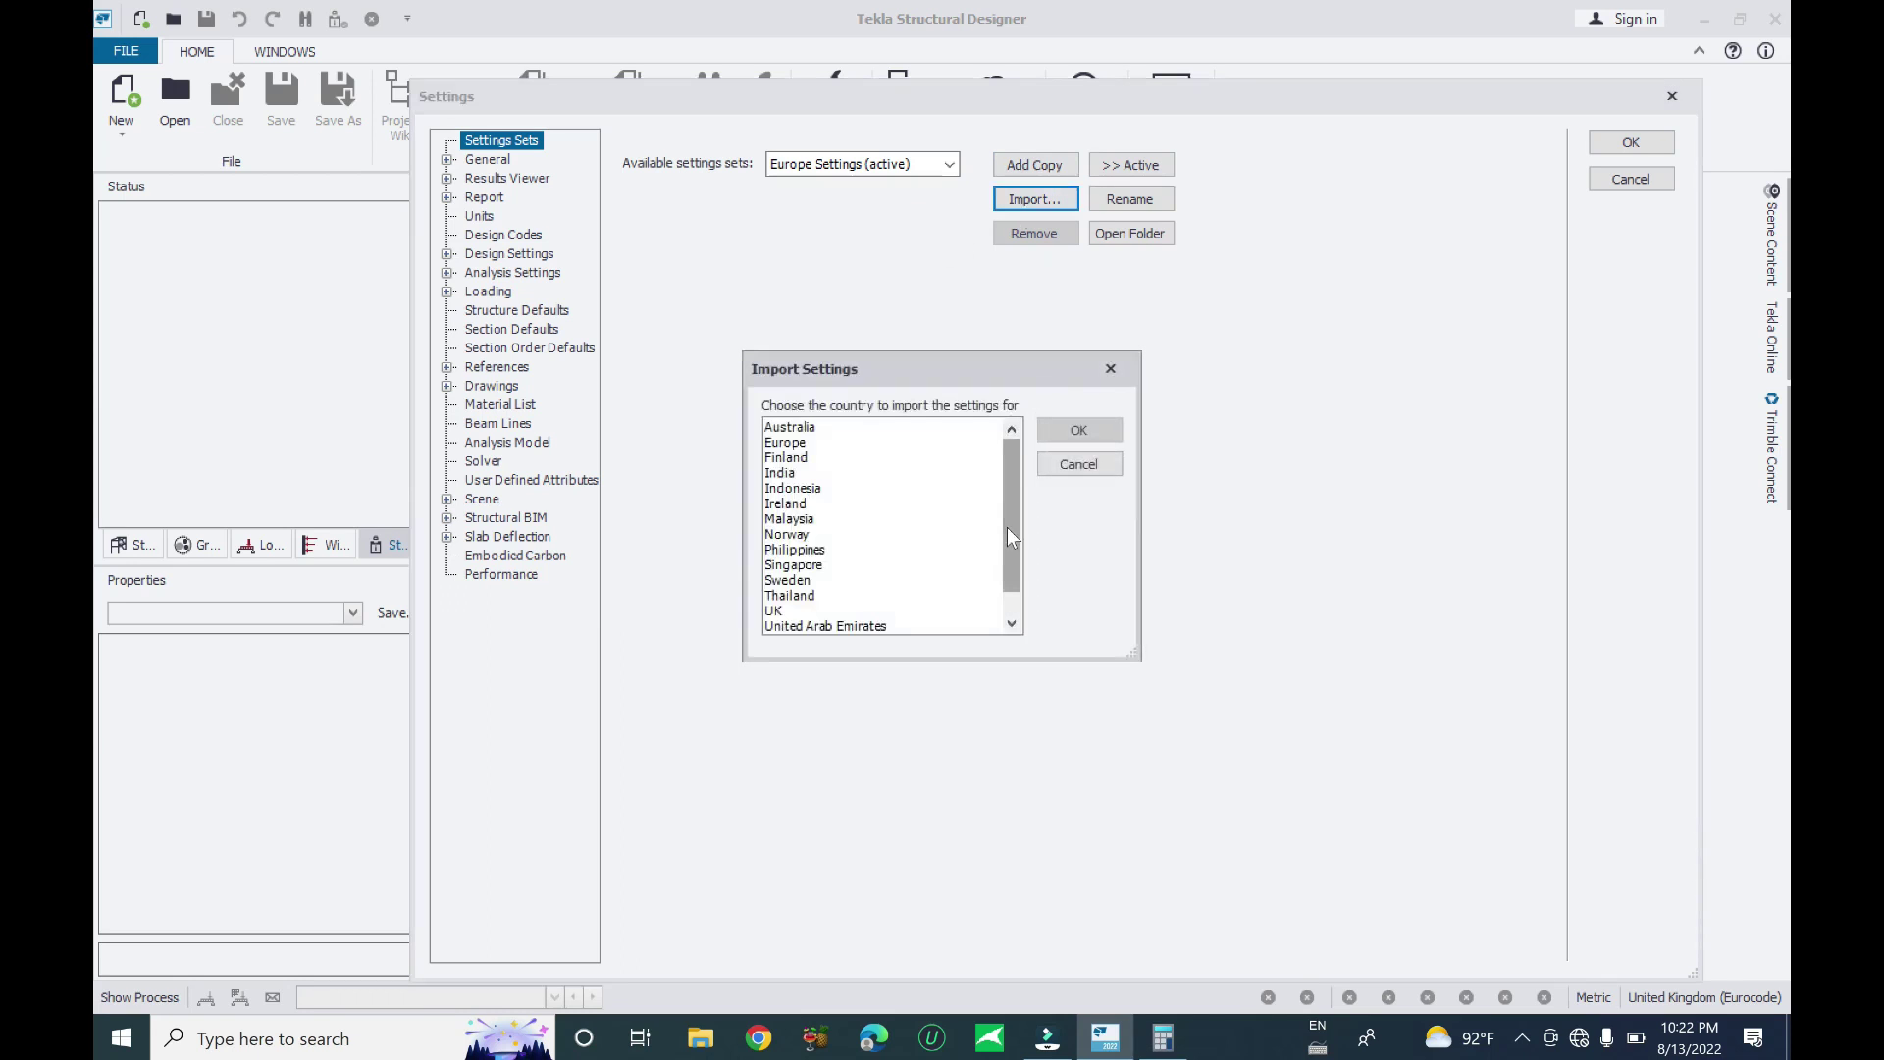
drag(1007, 527, 1011, 599)
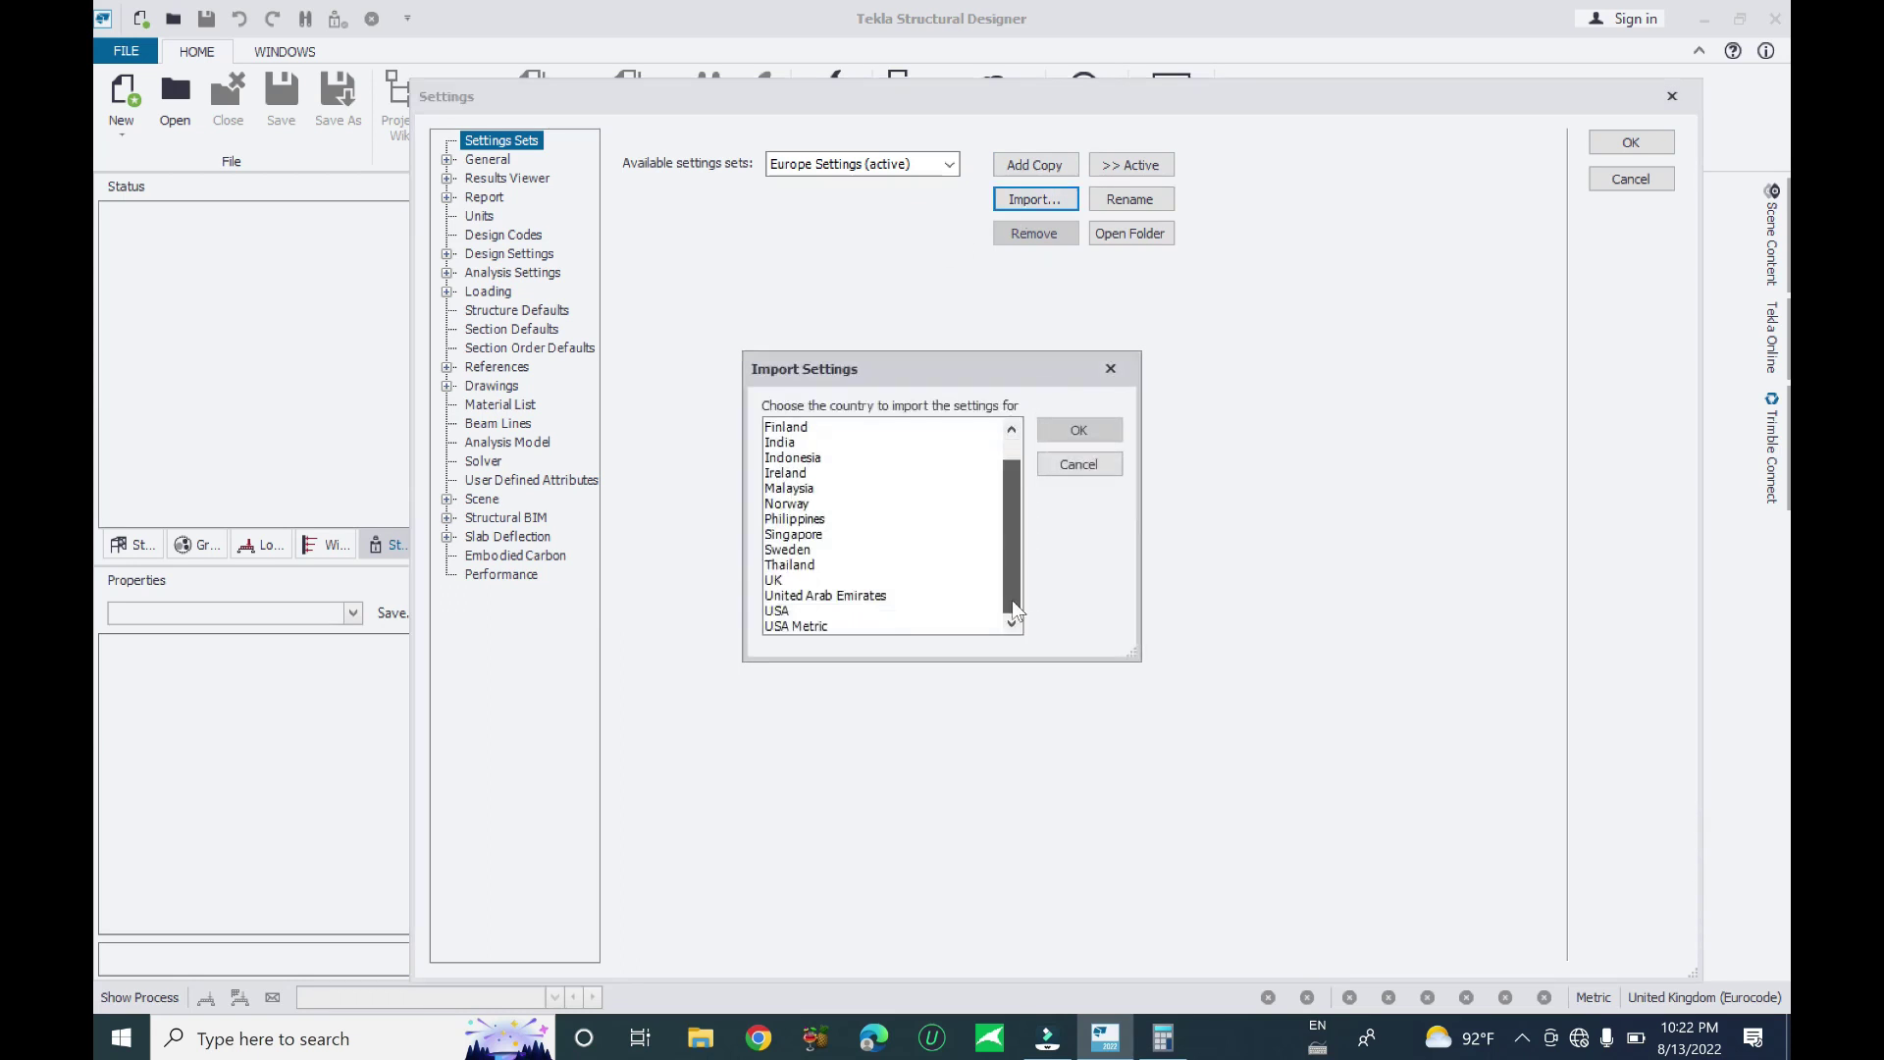
click(795, 537)
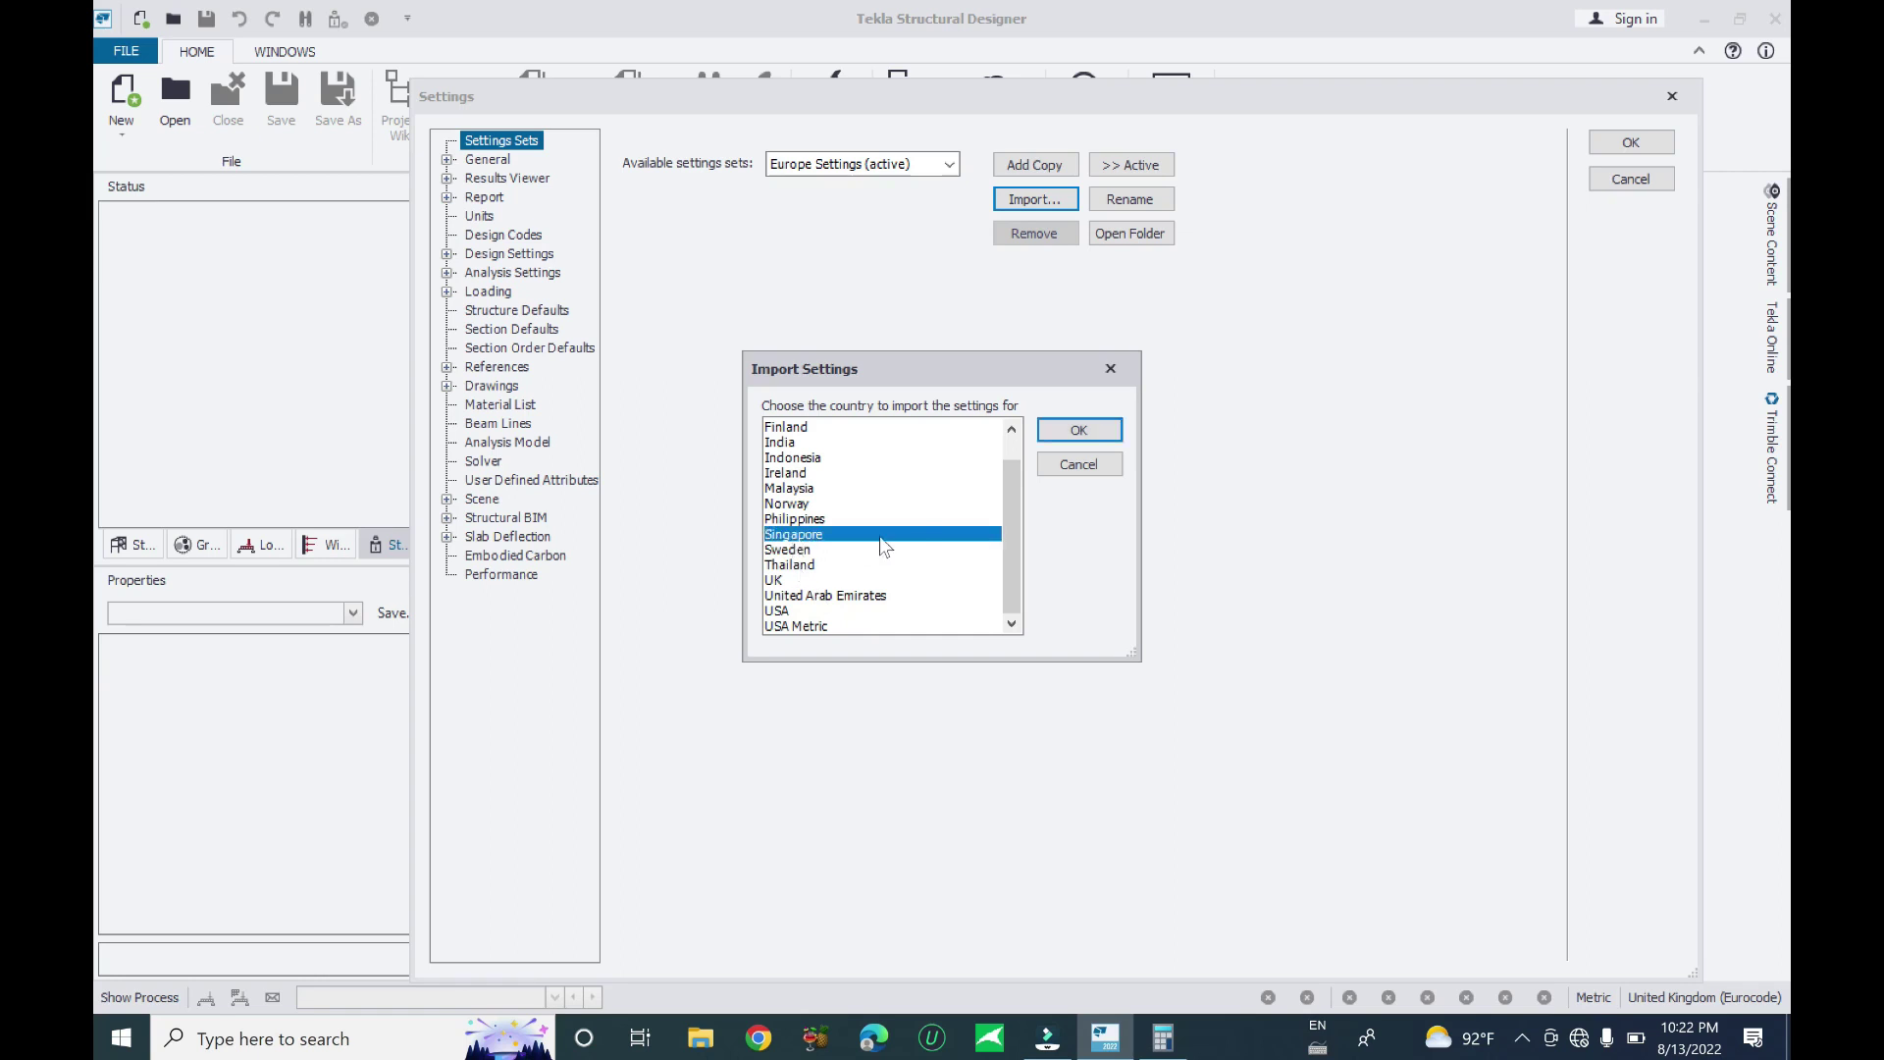
click(1048, 438)
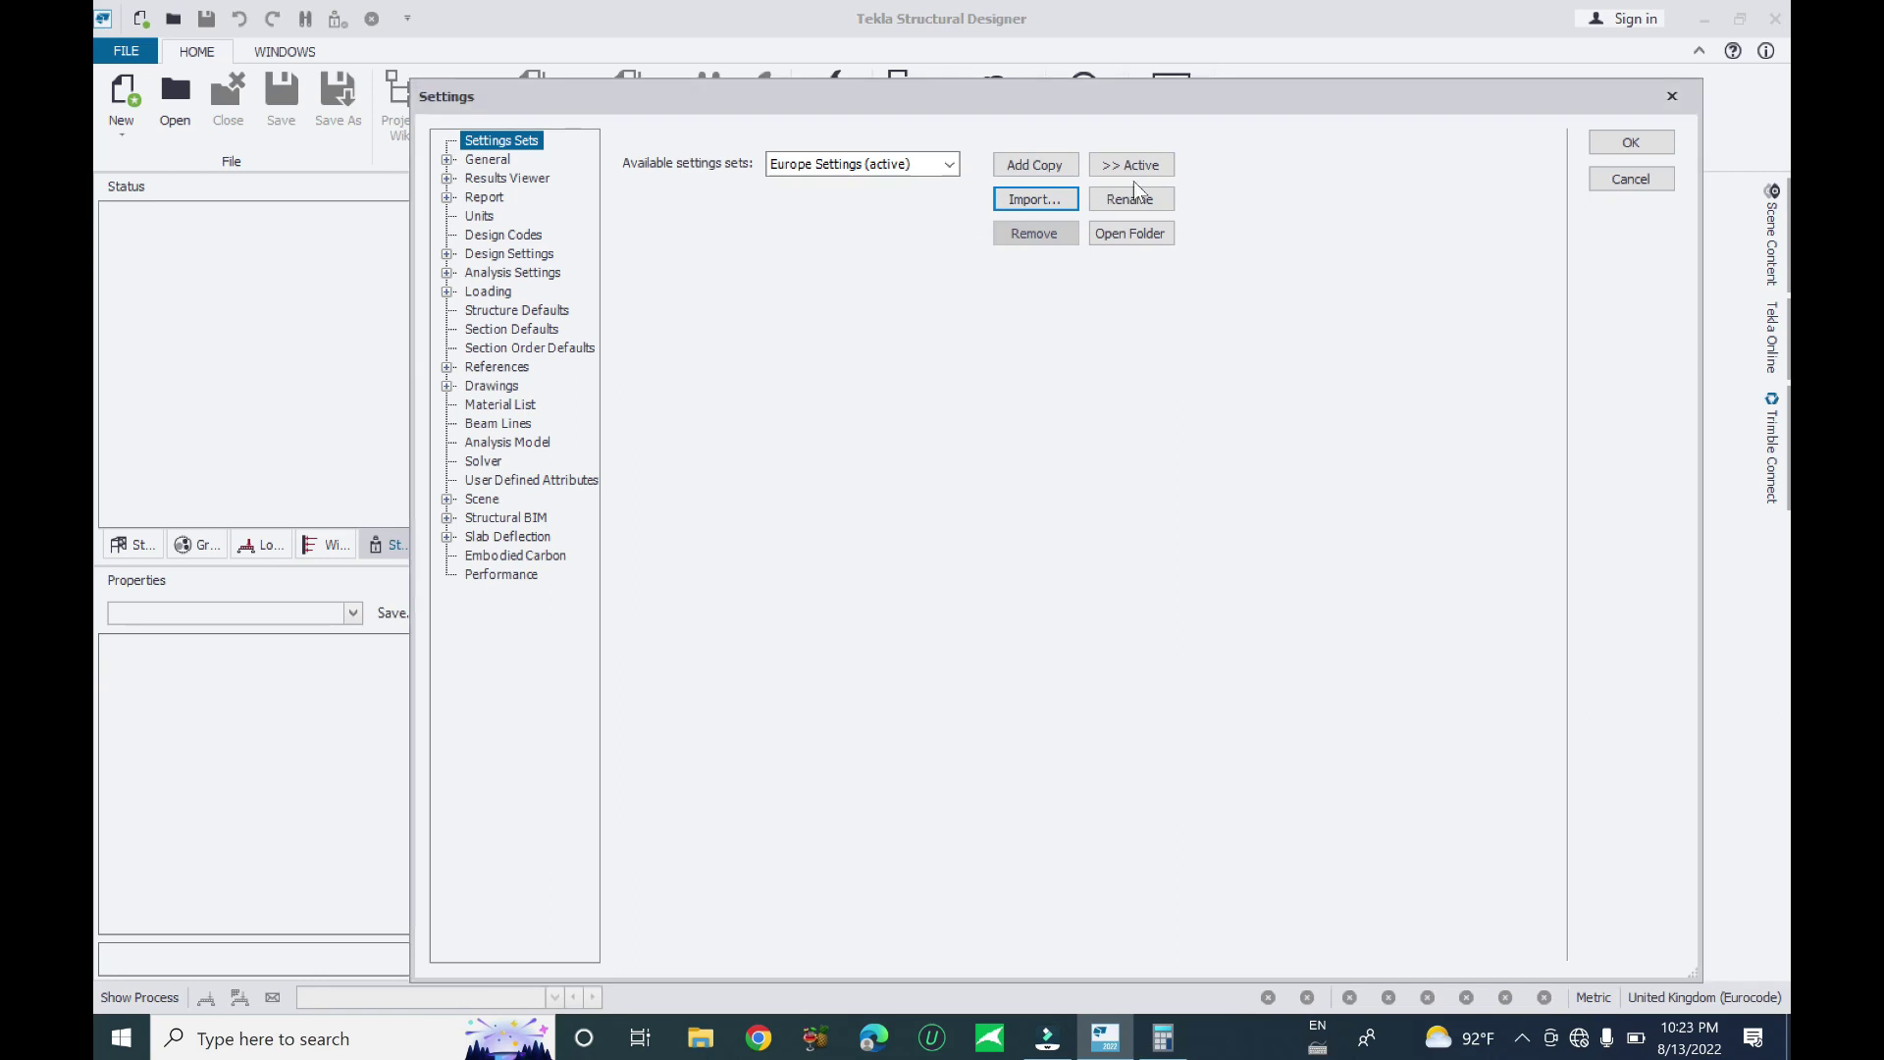
click(947, 164)
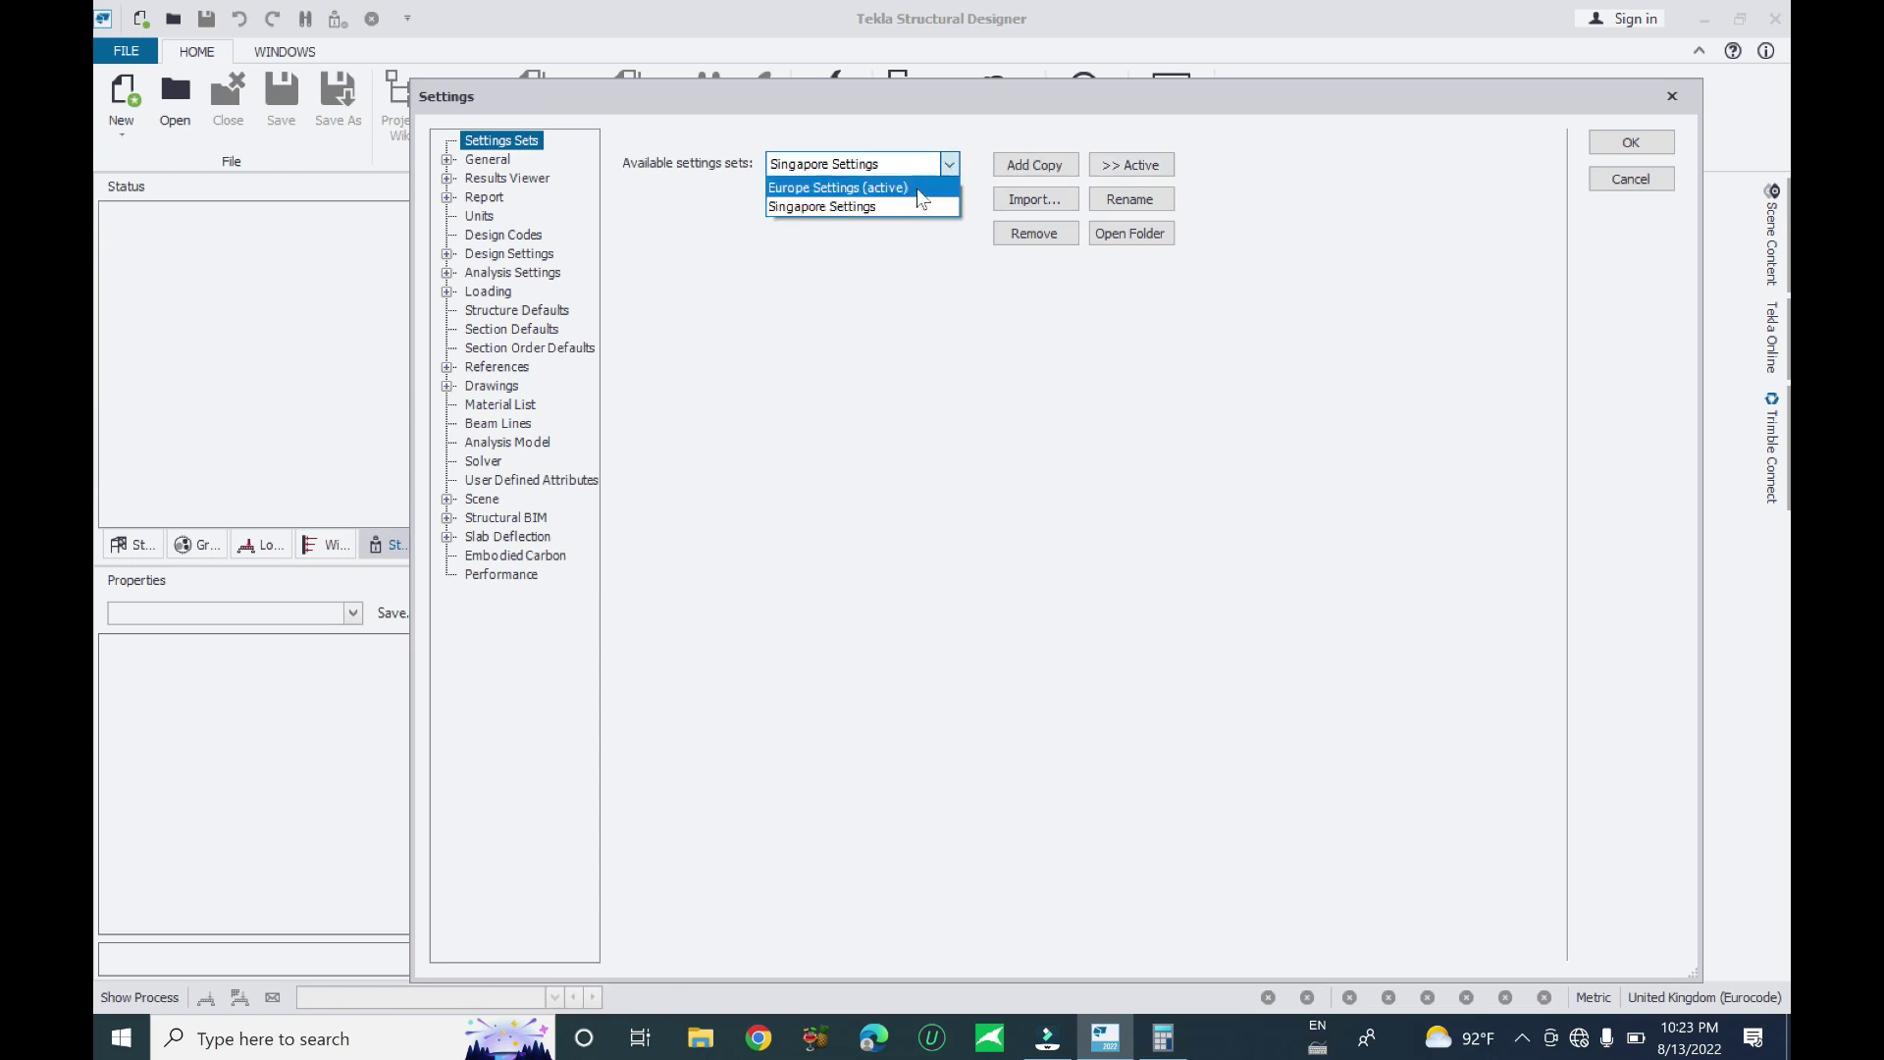
click(897, 208)
click(1131, 165)
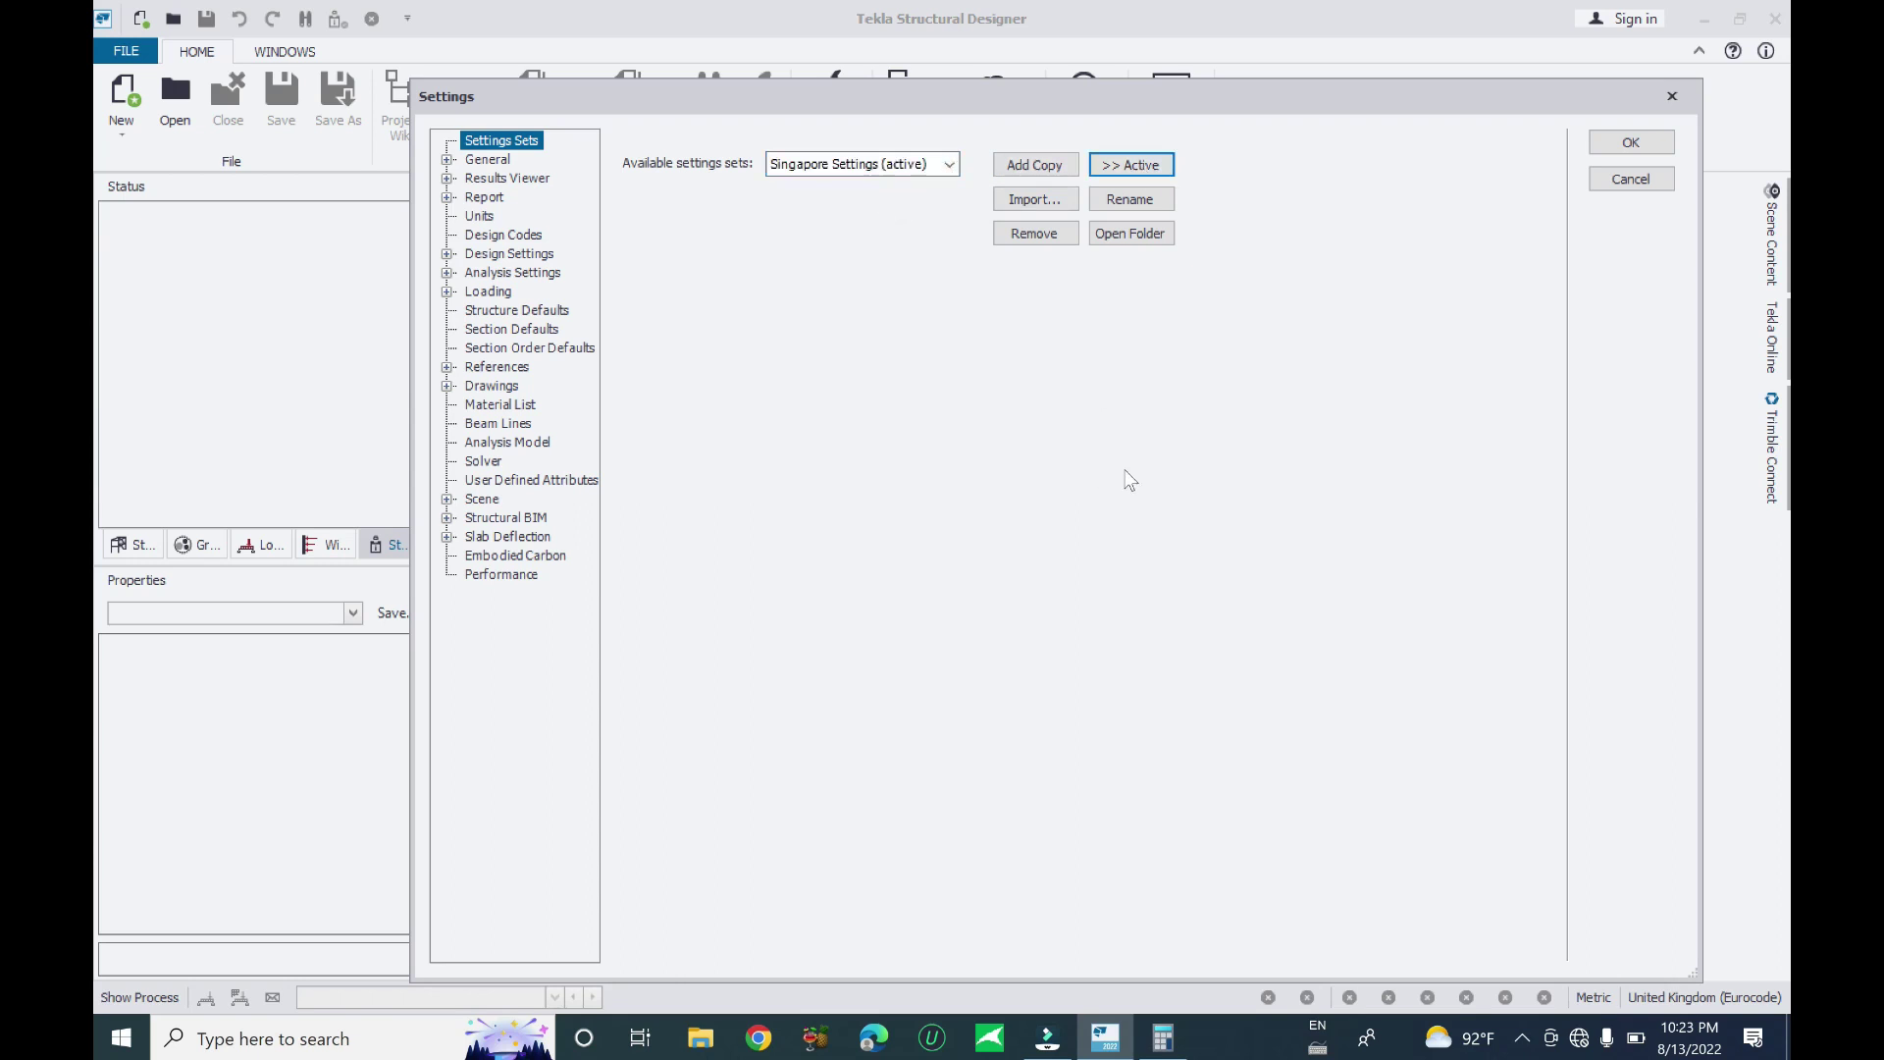
Look through the general settings of the Singapore set, including the language choices, confirmations and update service options
click(447, 159)
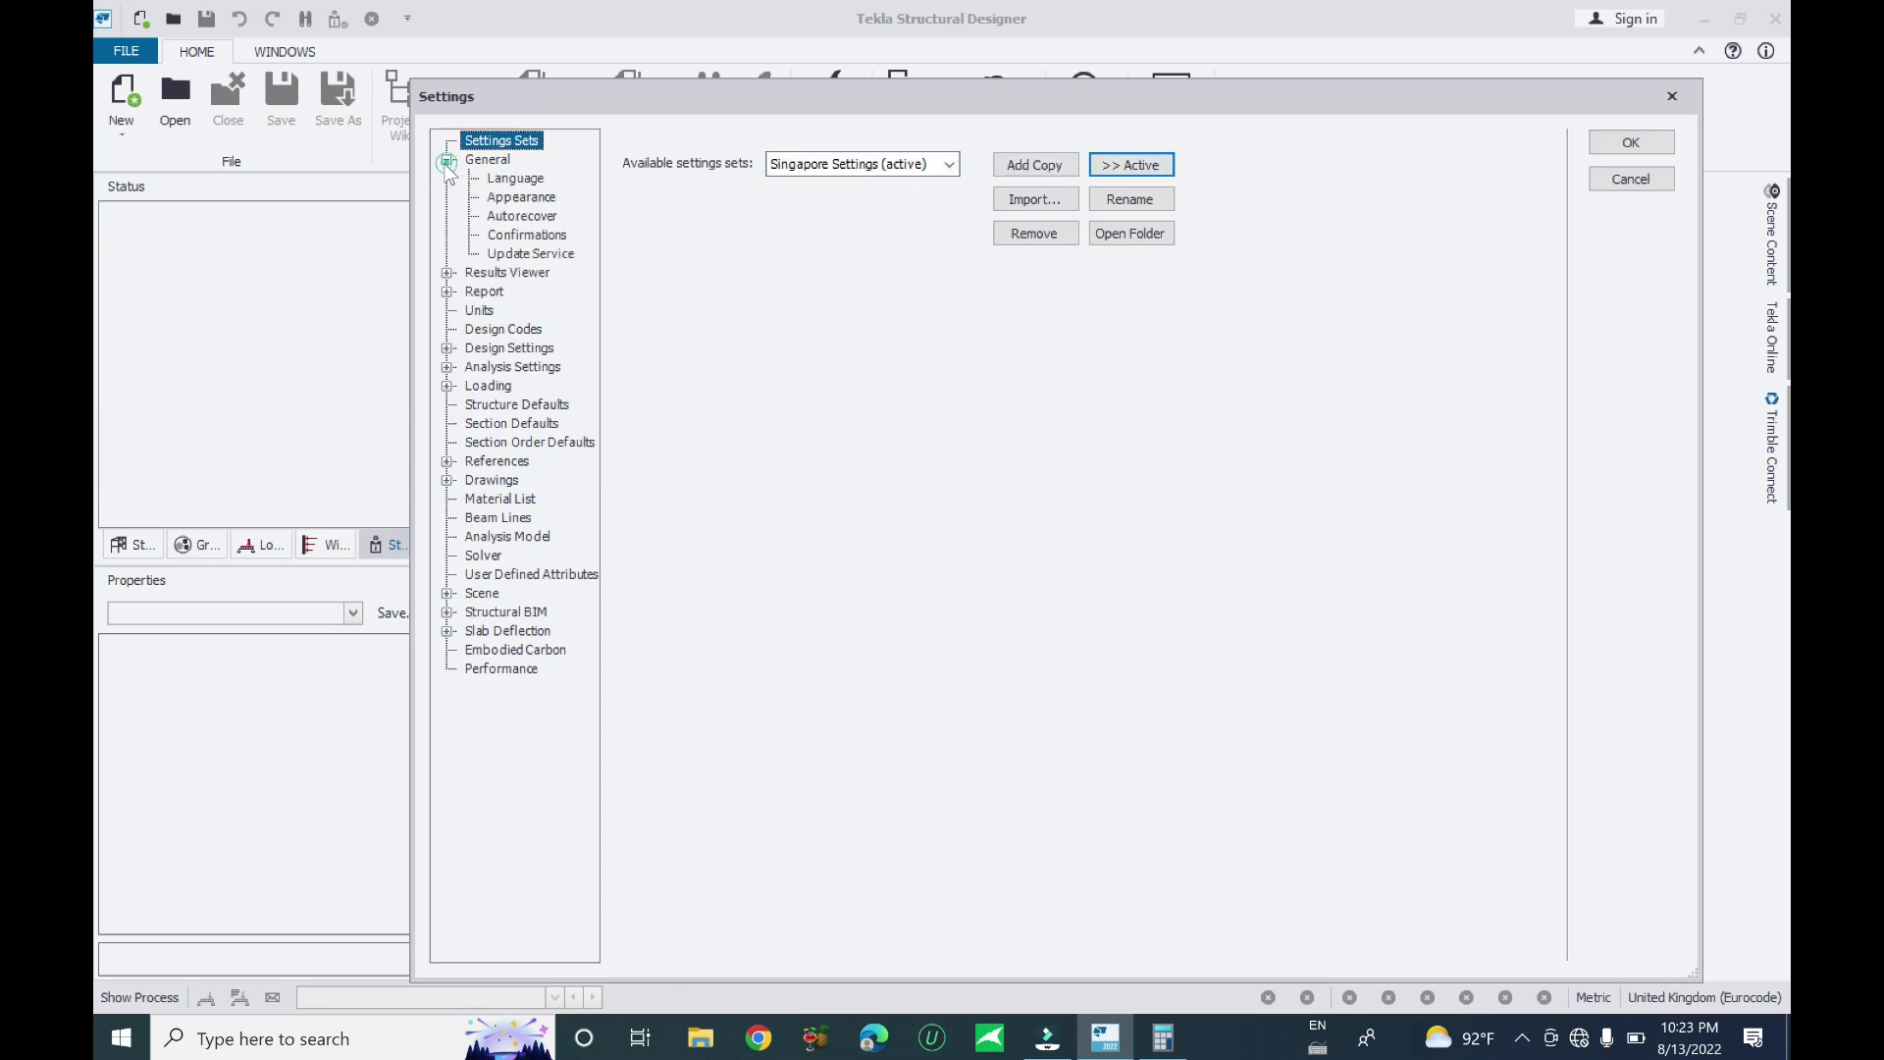
click(508, 179)
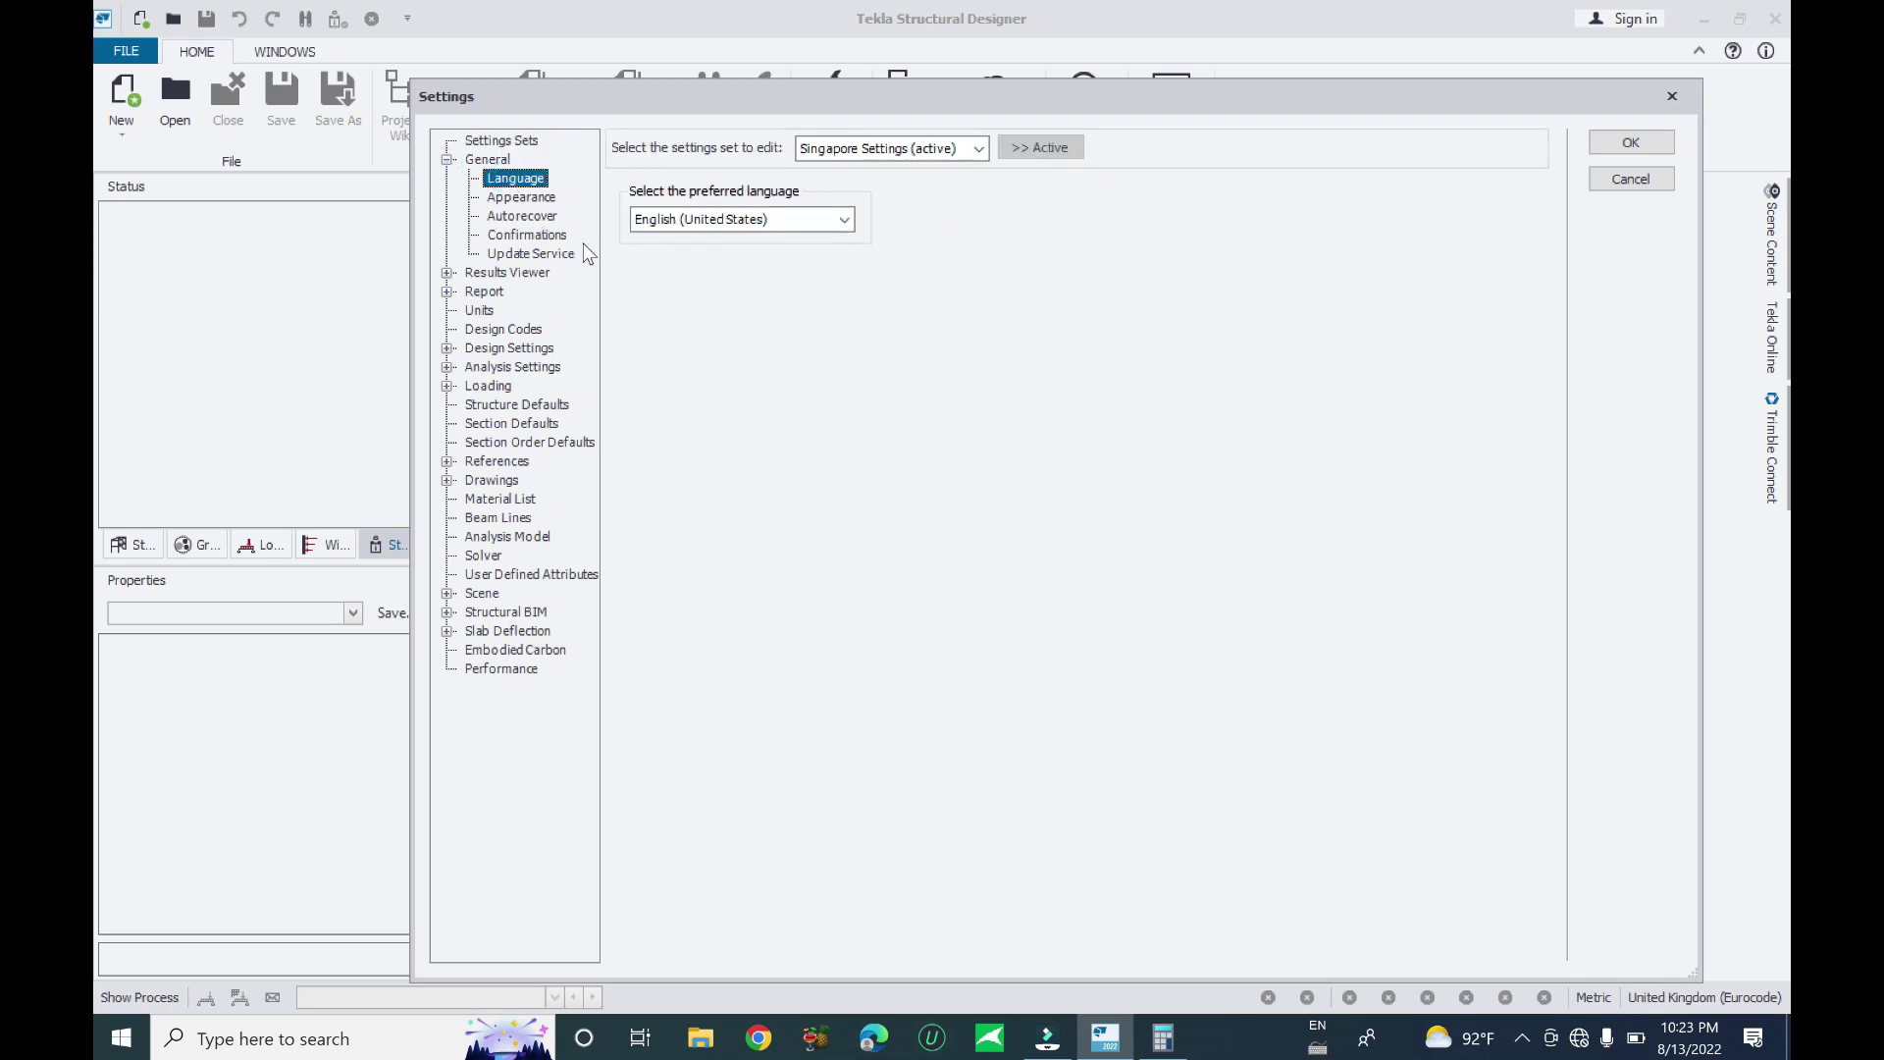
click(844, 220)
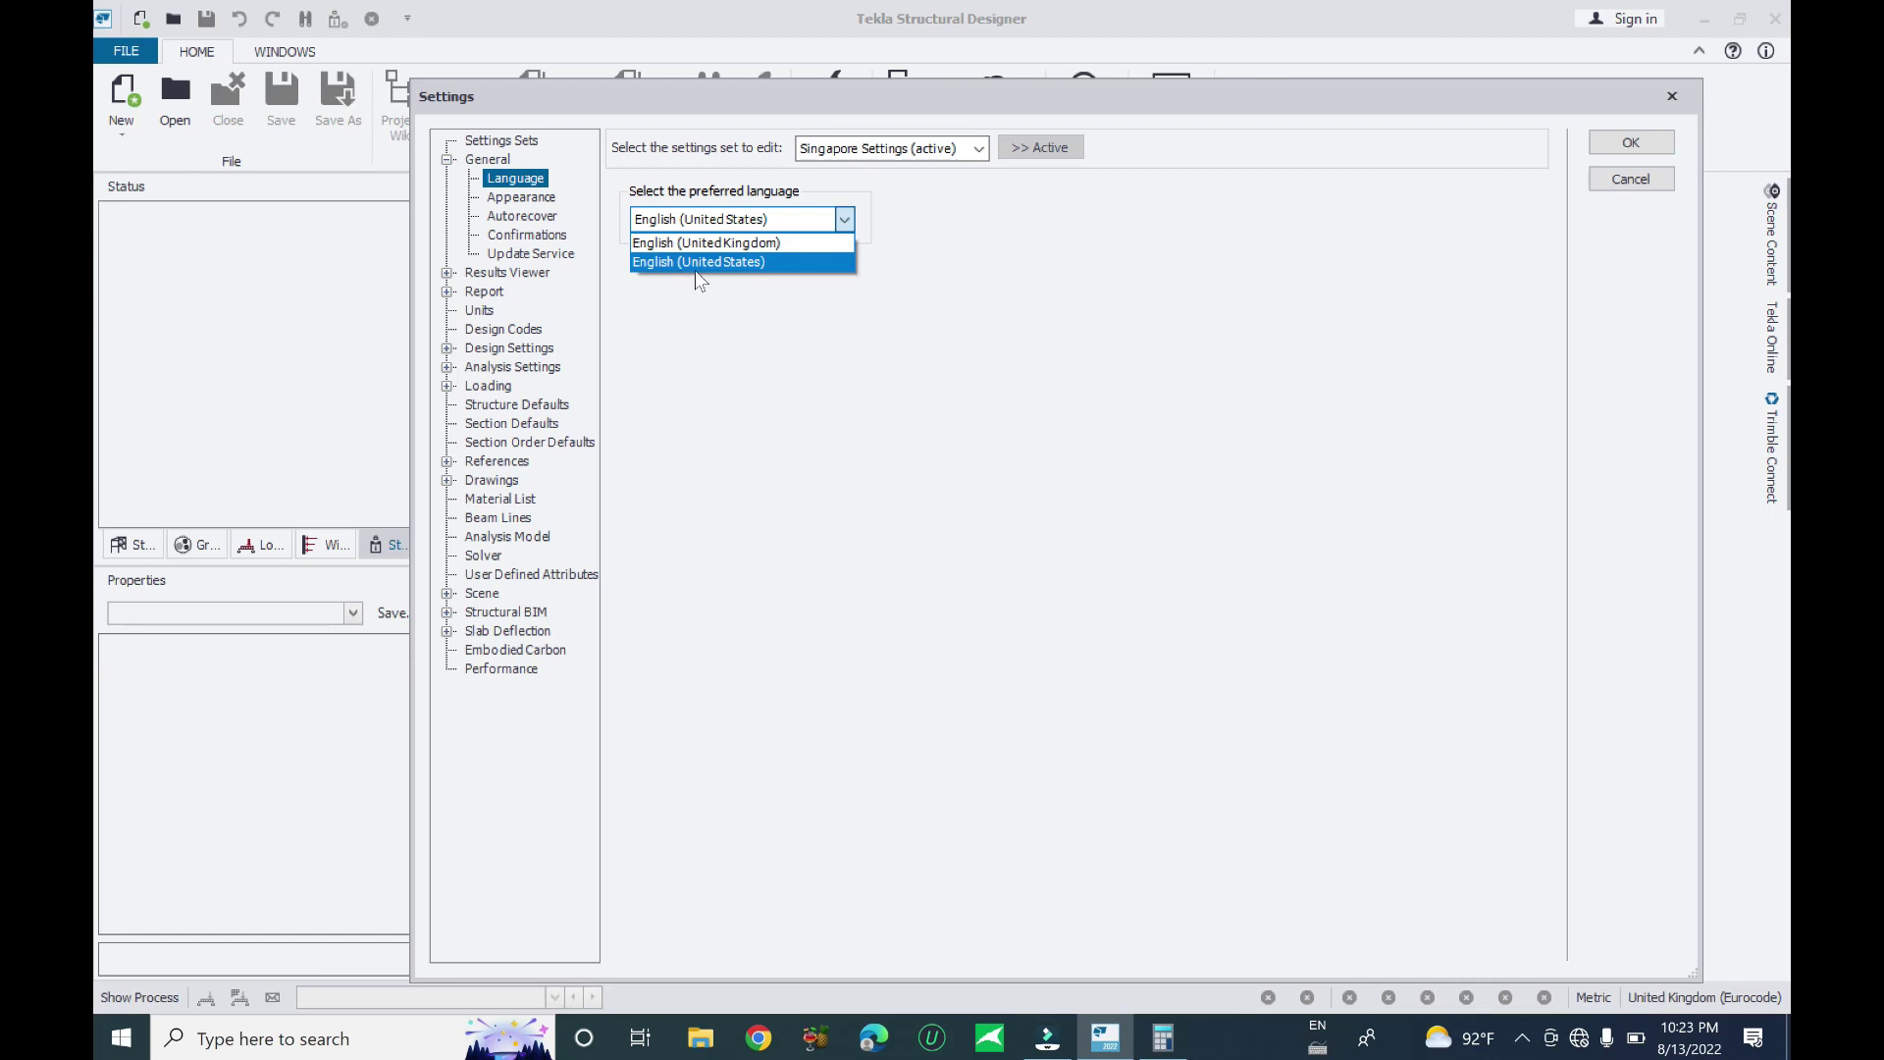
click(843, 219)
click(957, 149)
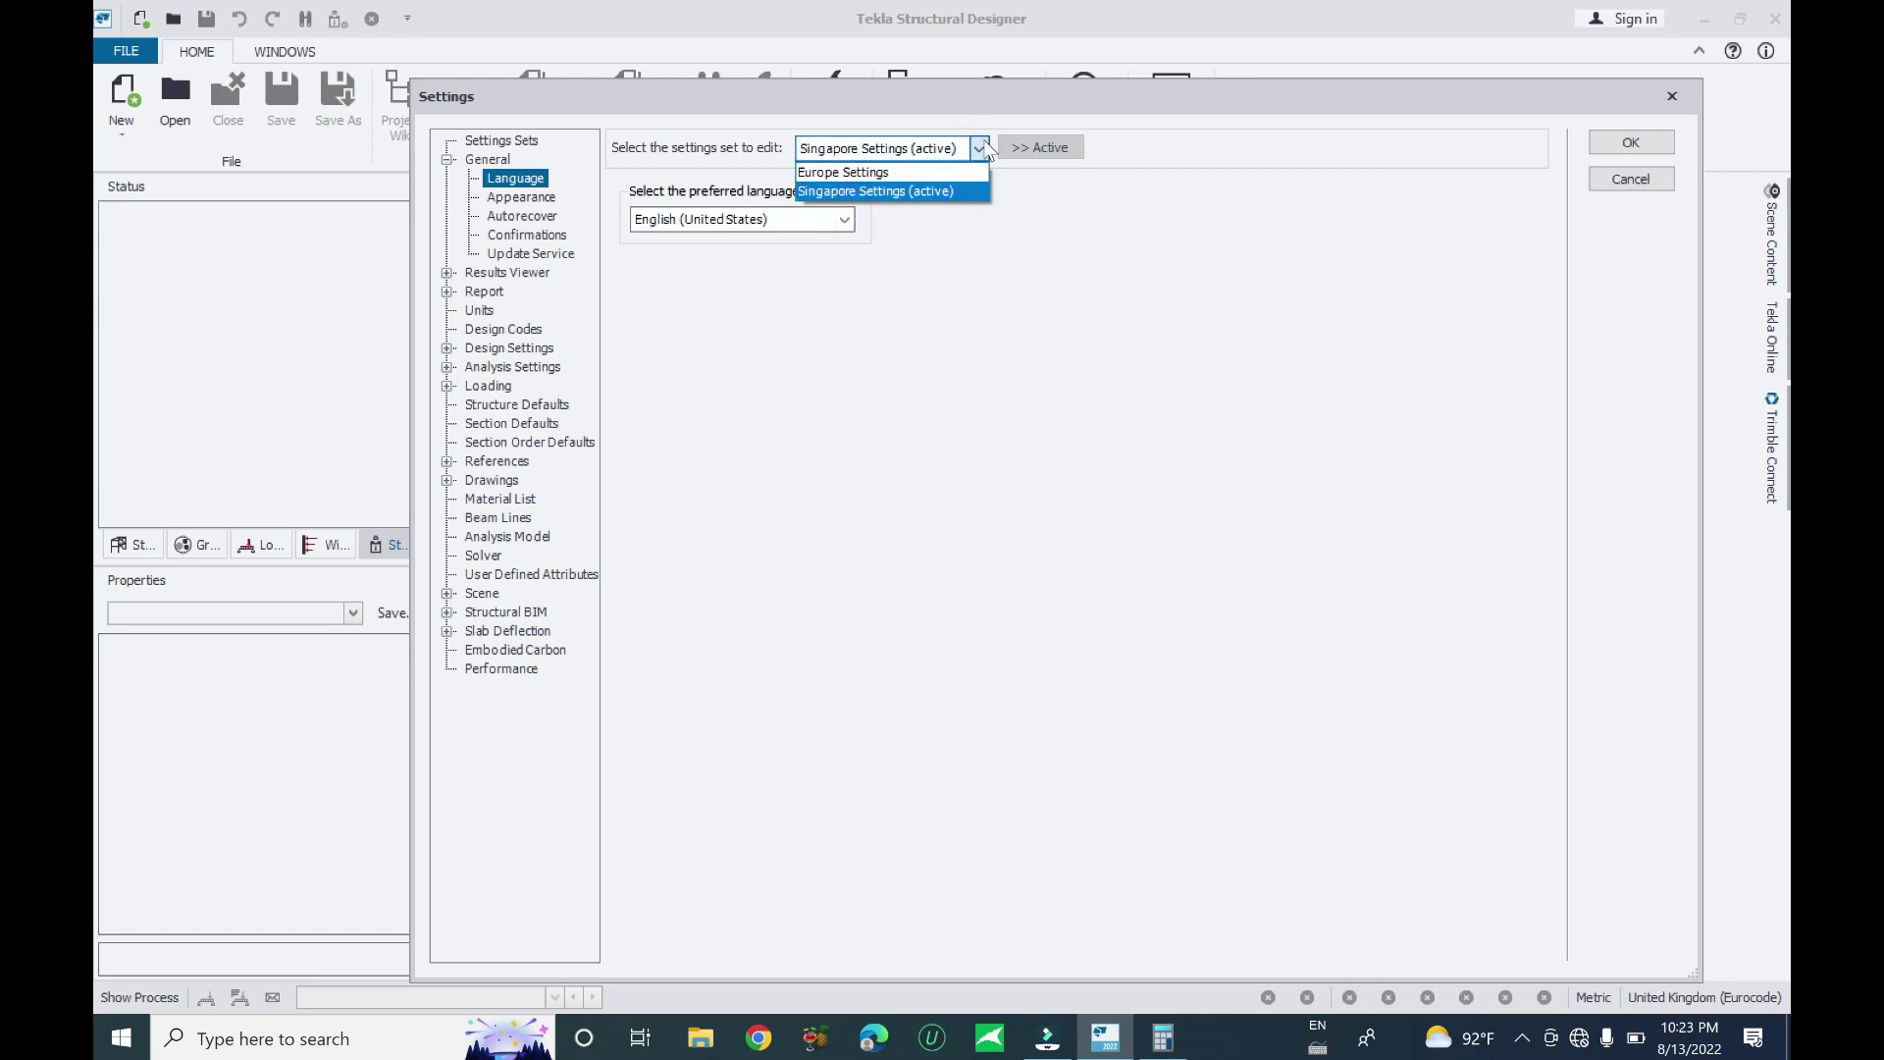
key(Escape)
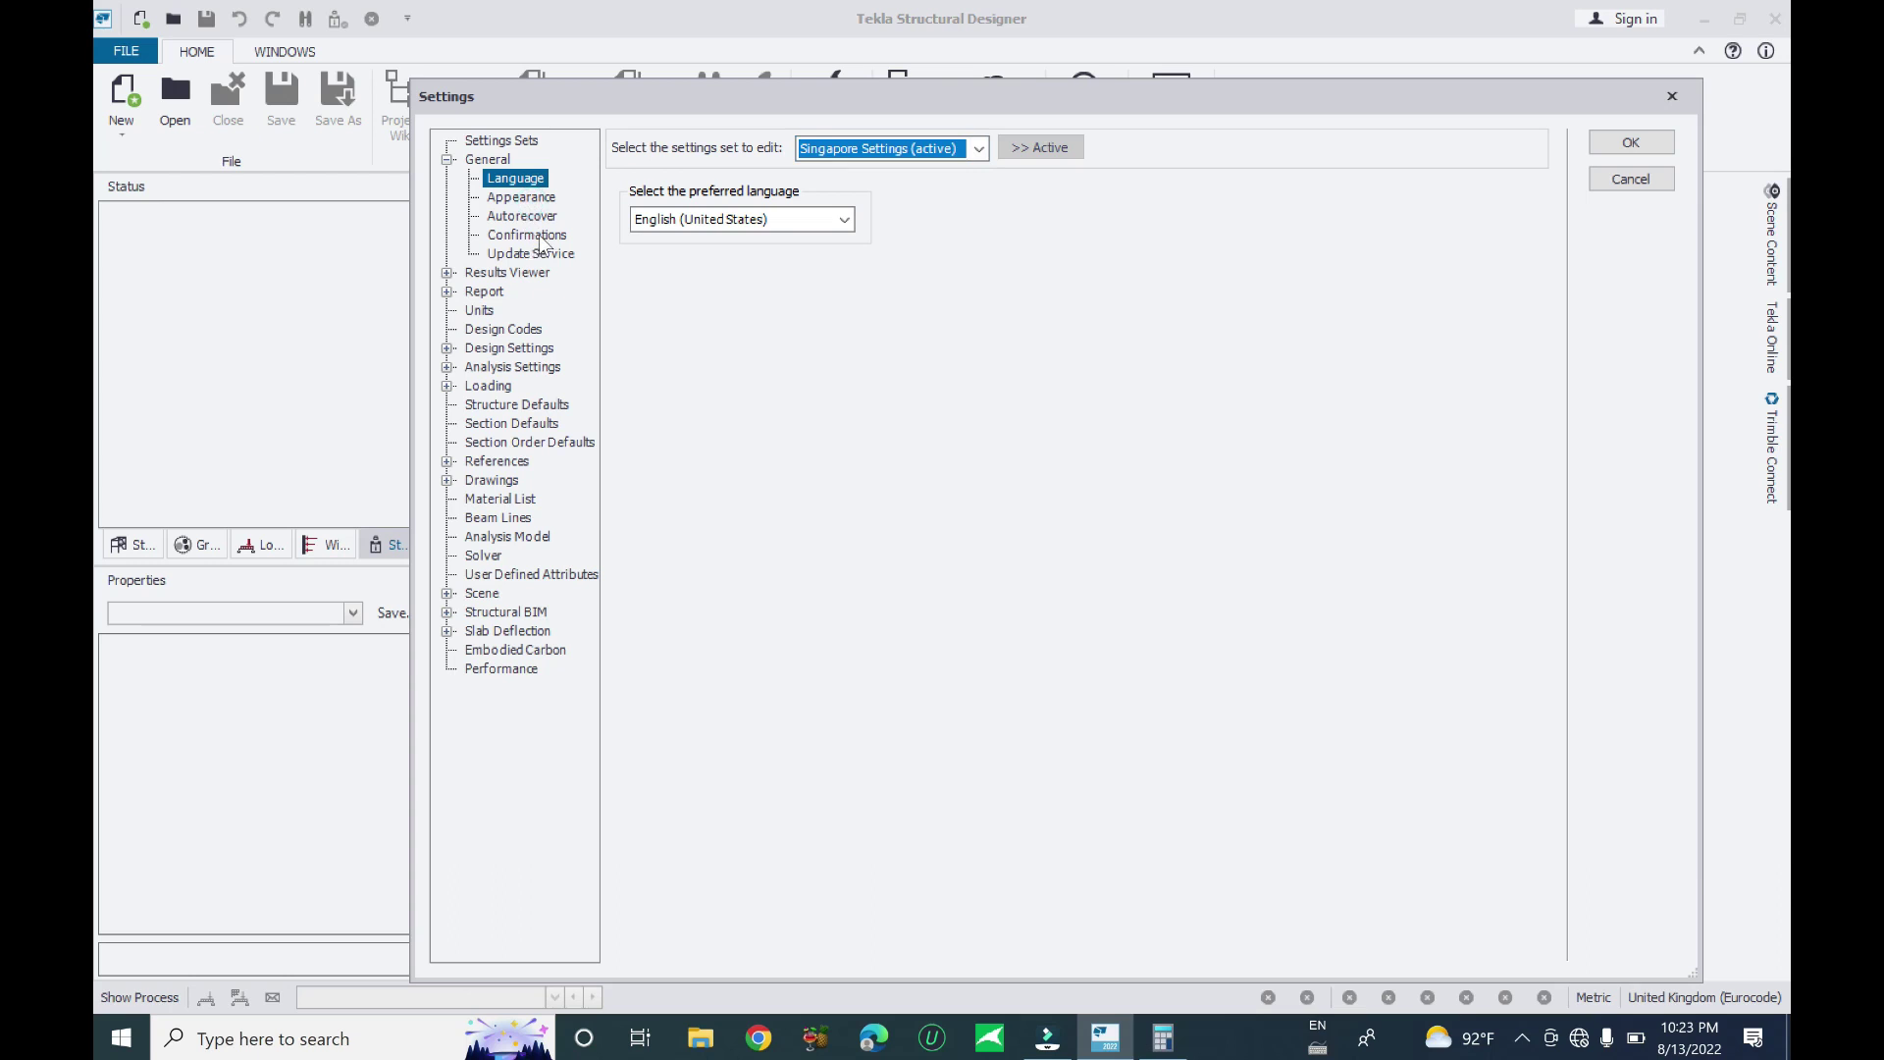
click(542, 237)
click(556, 256)
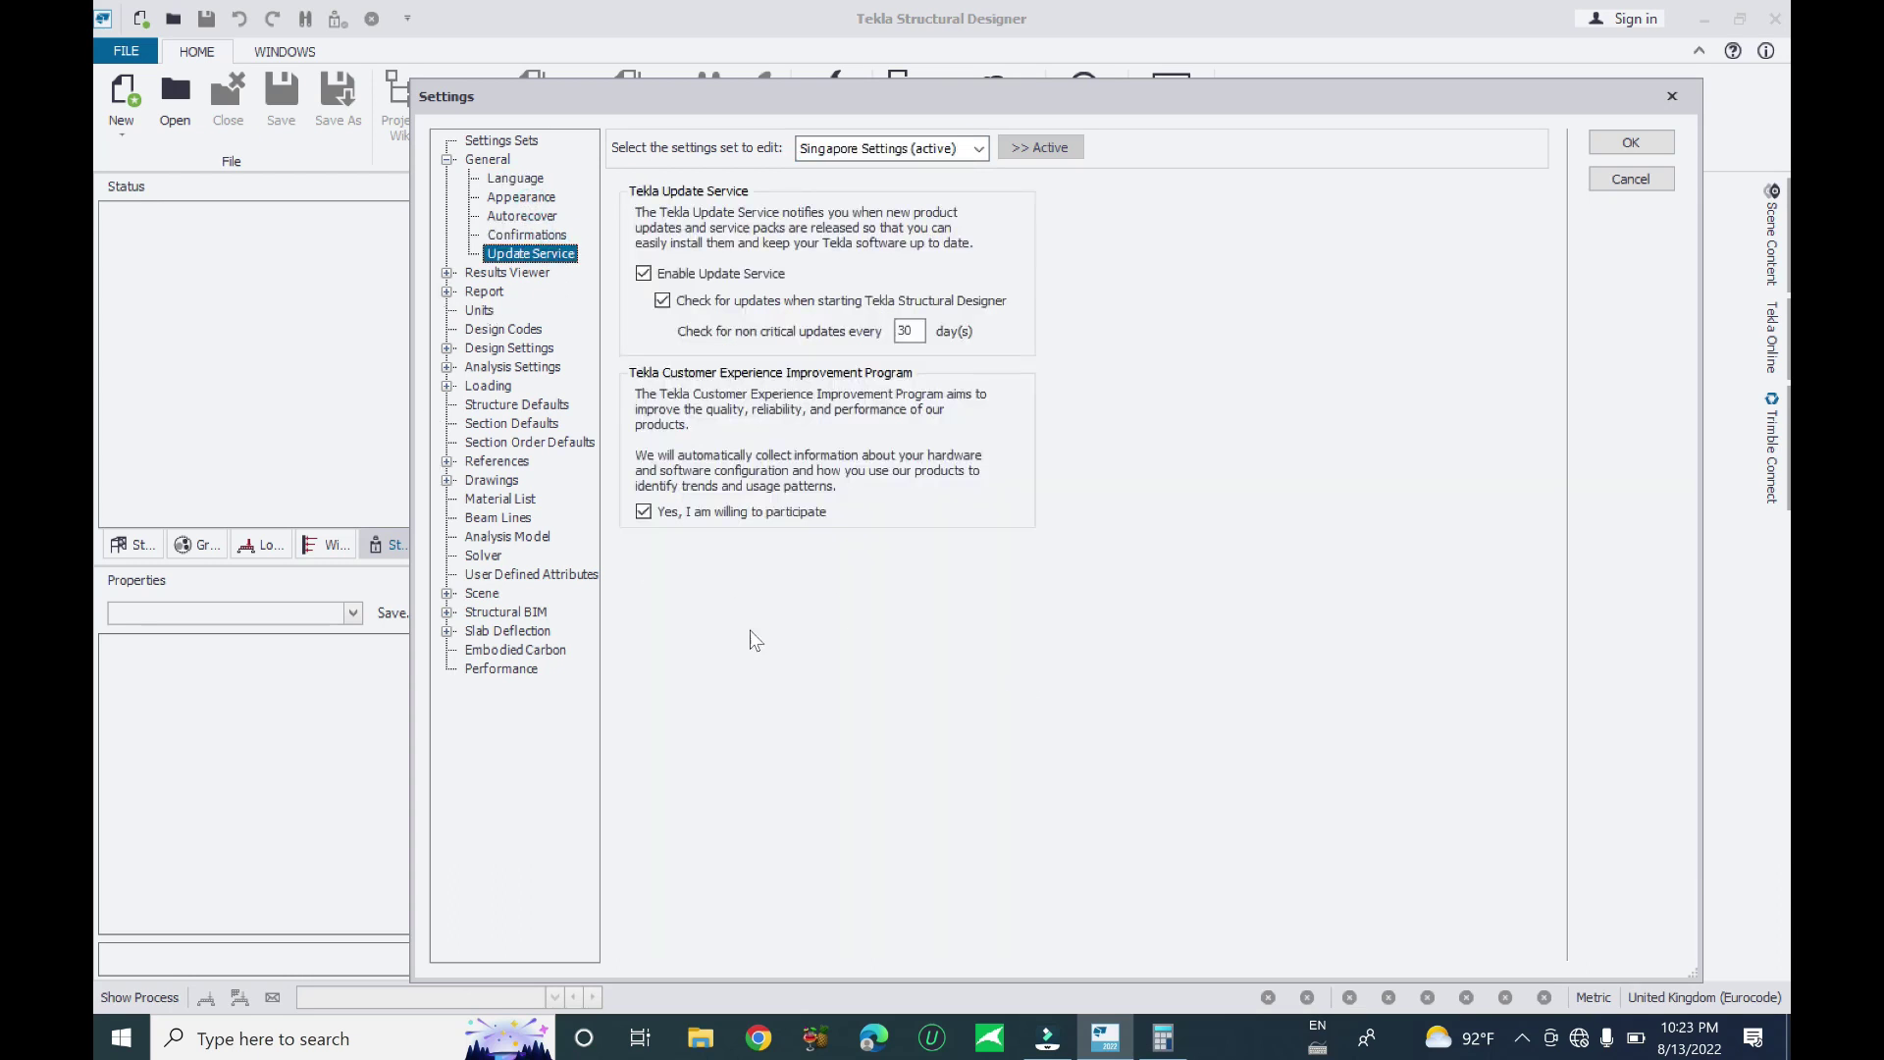
Review the general and design forces pages of the design settings, and accept the application settings
click(447, 349)
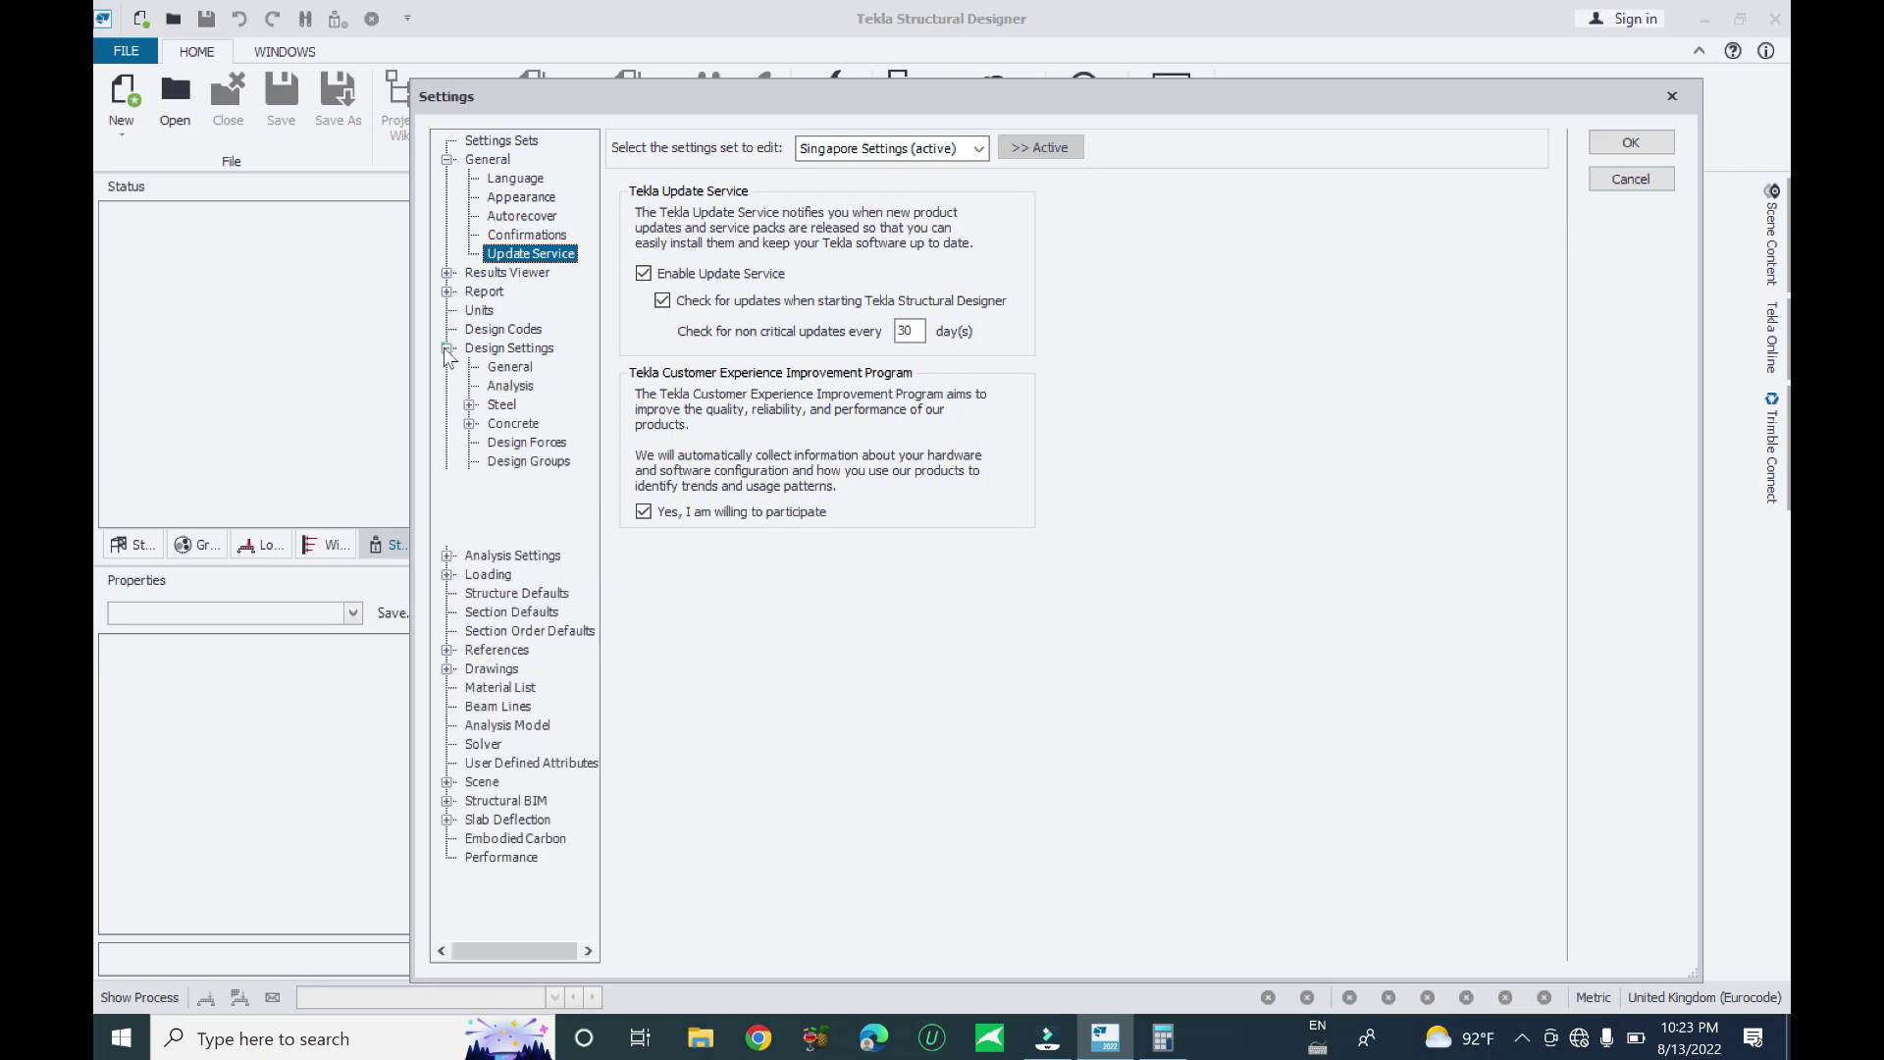
click(505, 367)
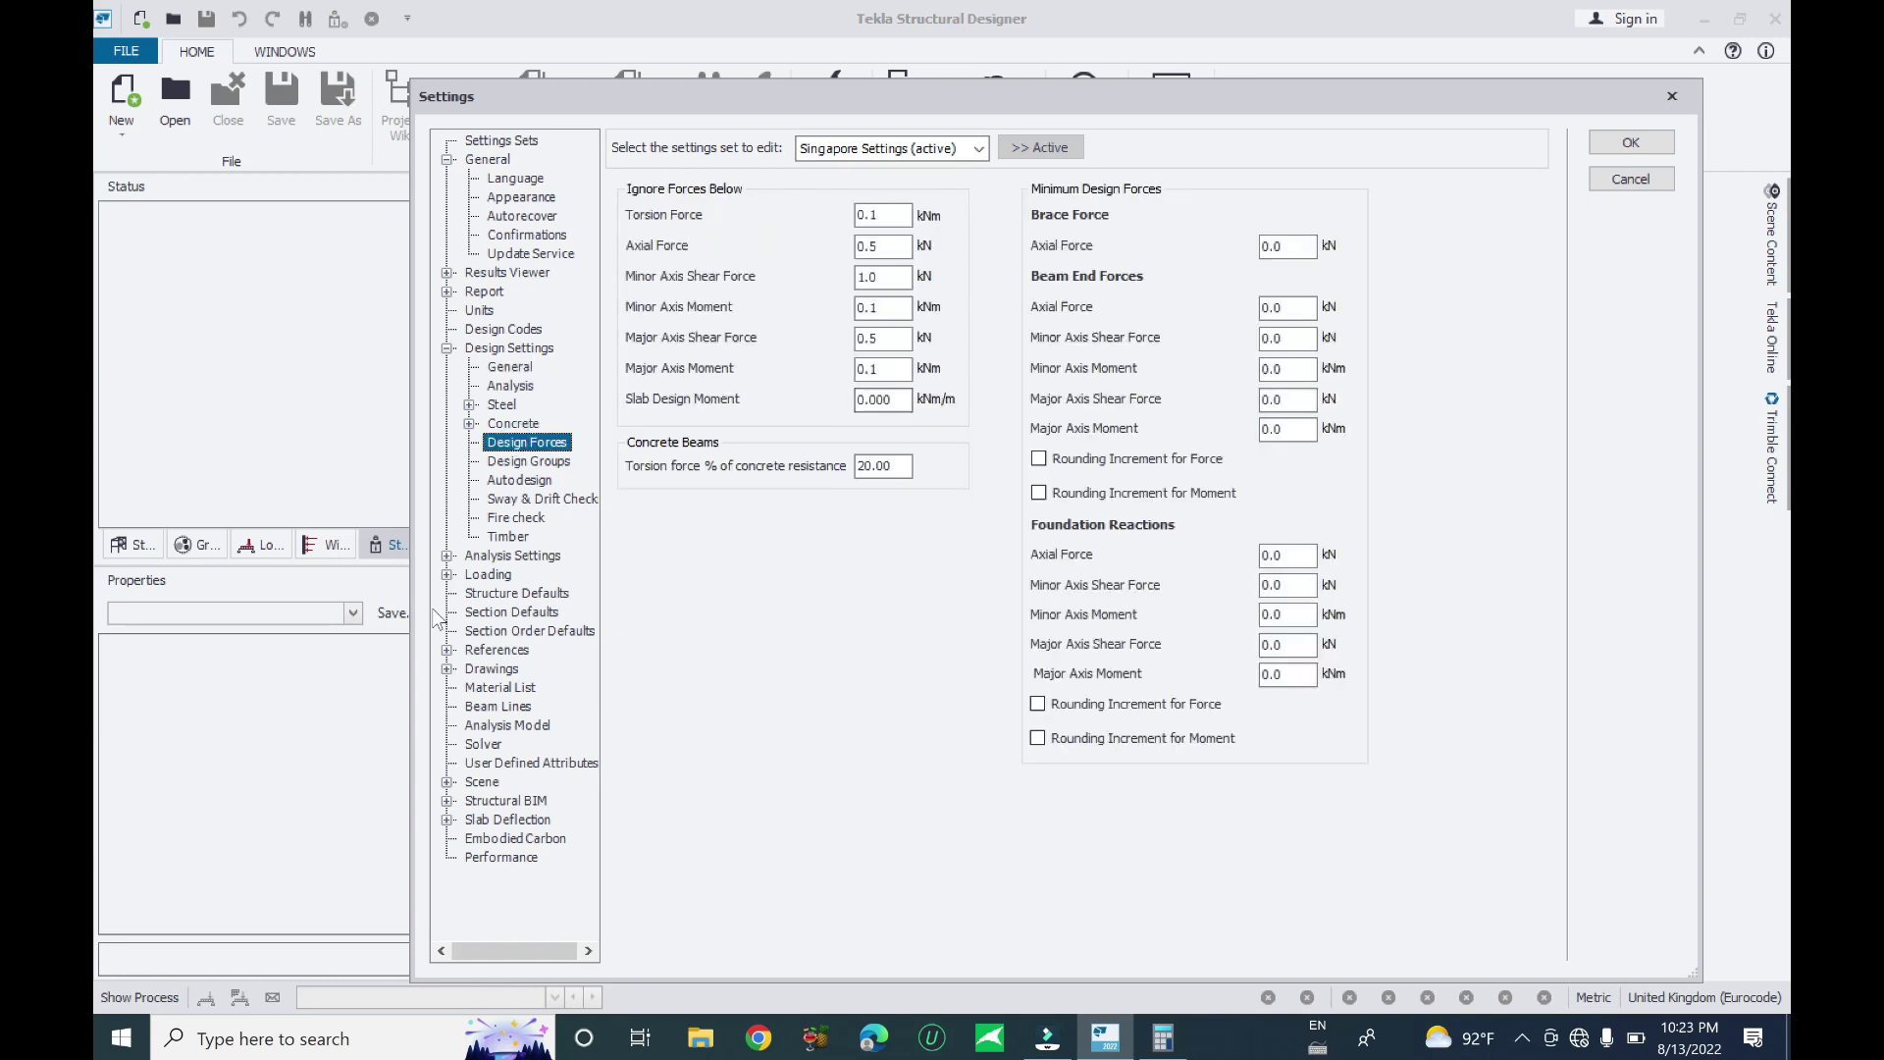
click(1631, 143)
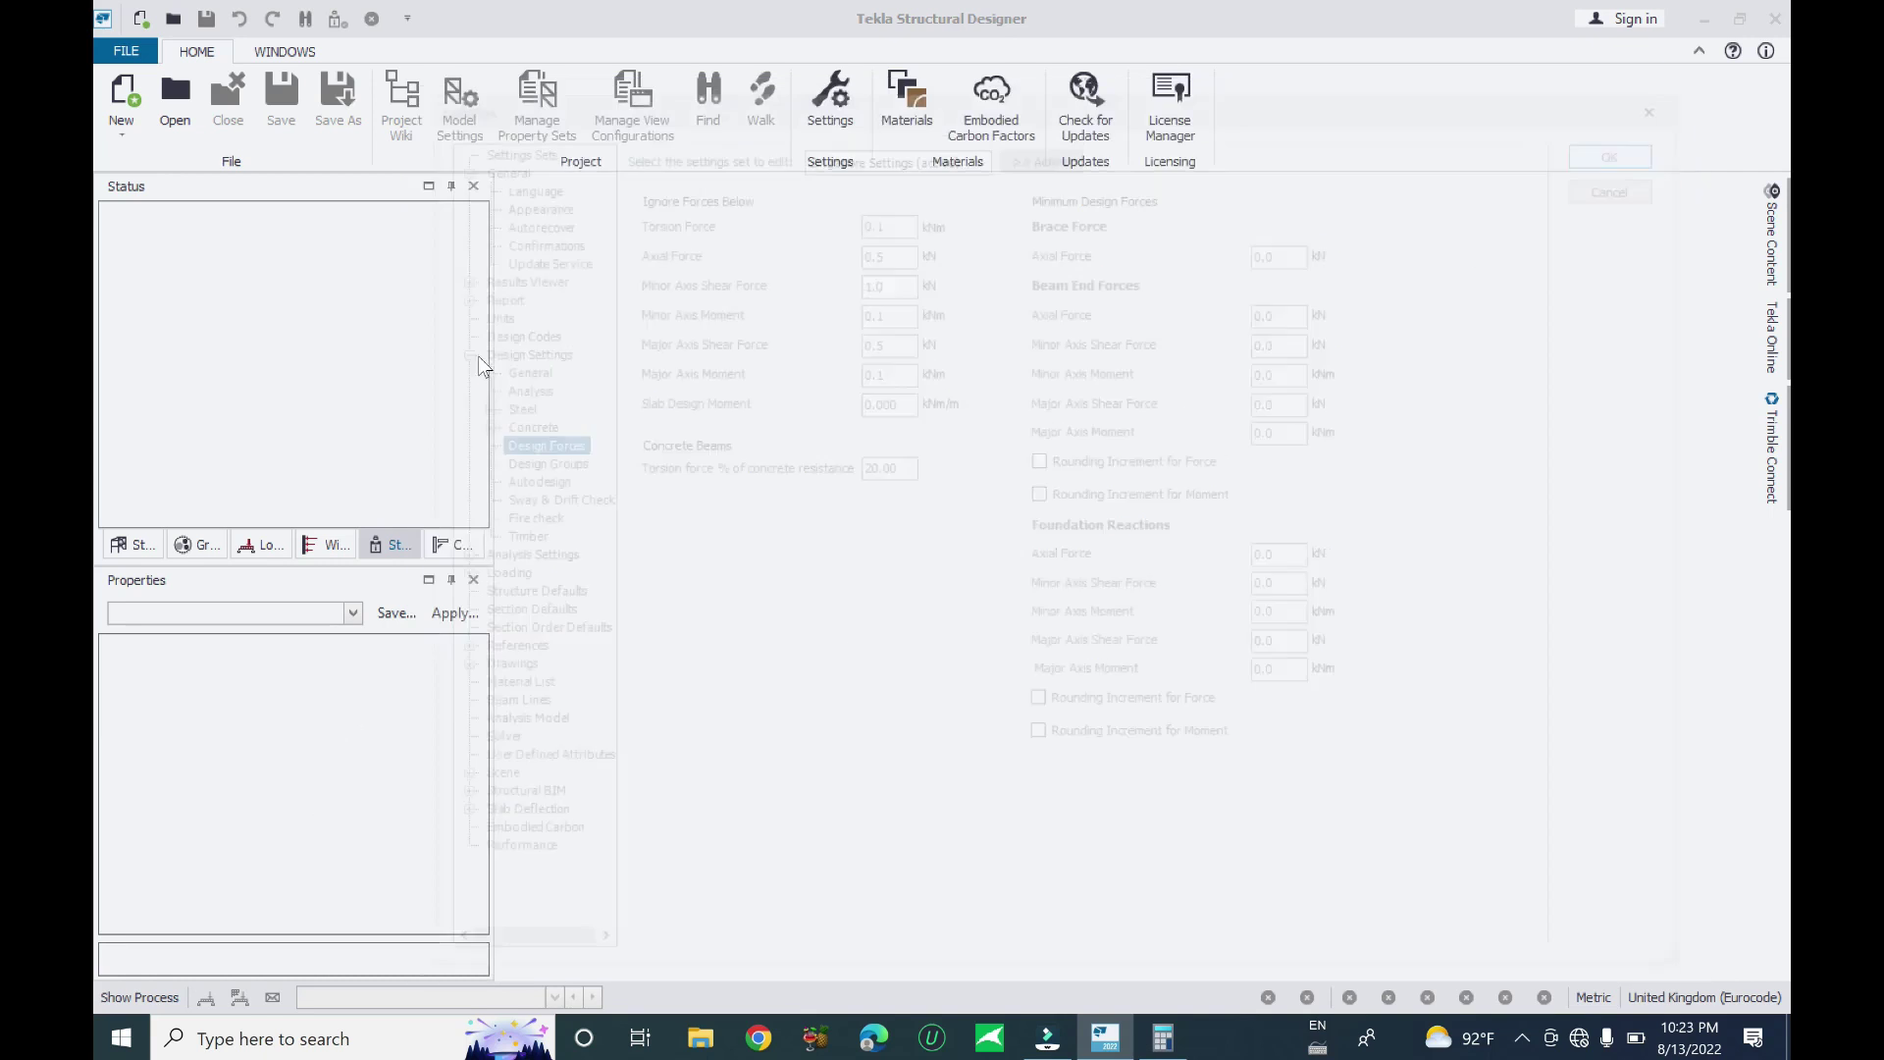
Create a new project and view its Structure 3D window, returning to the St. Base (Base) 2D view
click(113, 126)
click(114, 126)
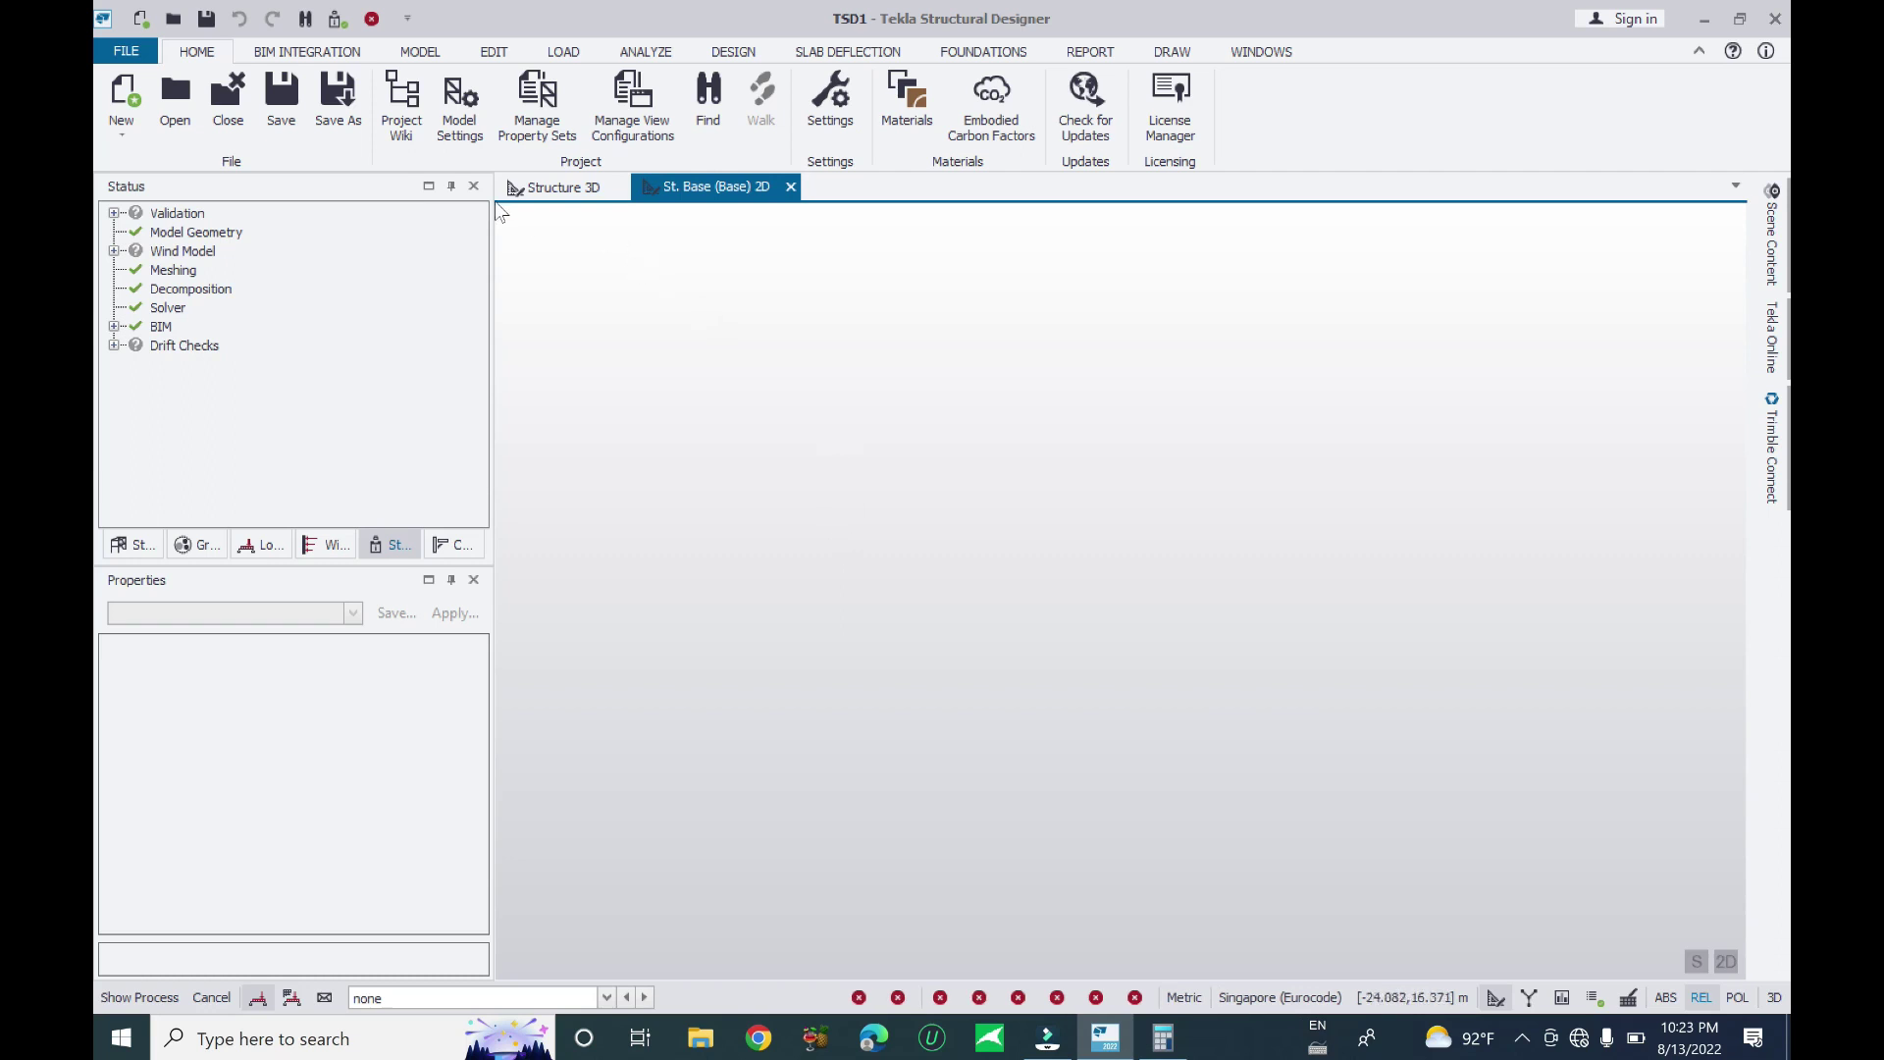
click(561, 192)
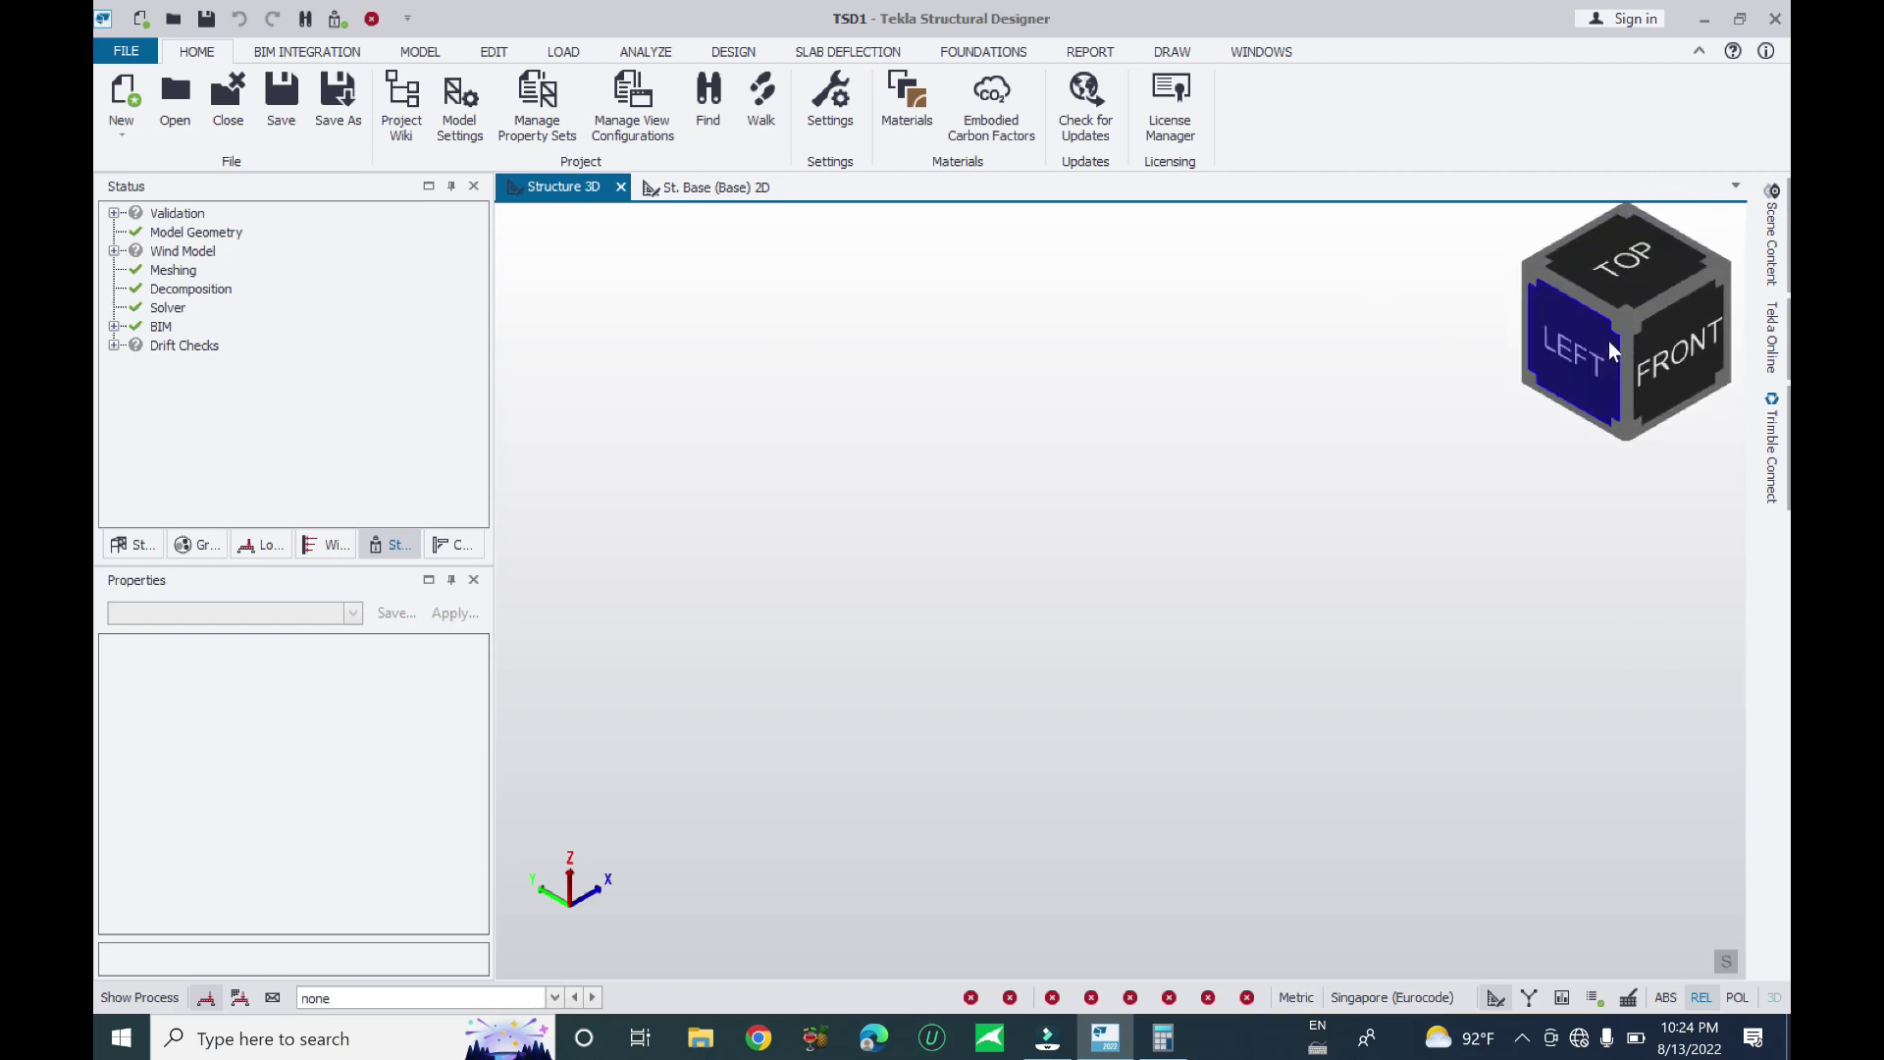
click(702, 189)
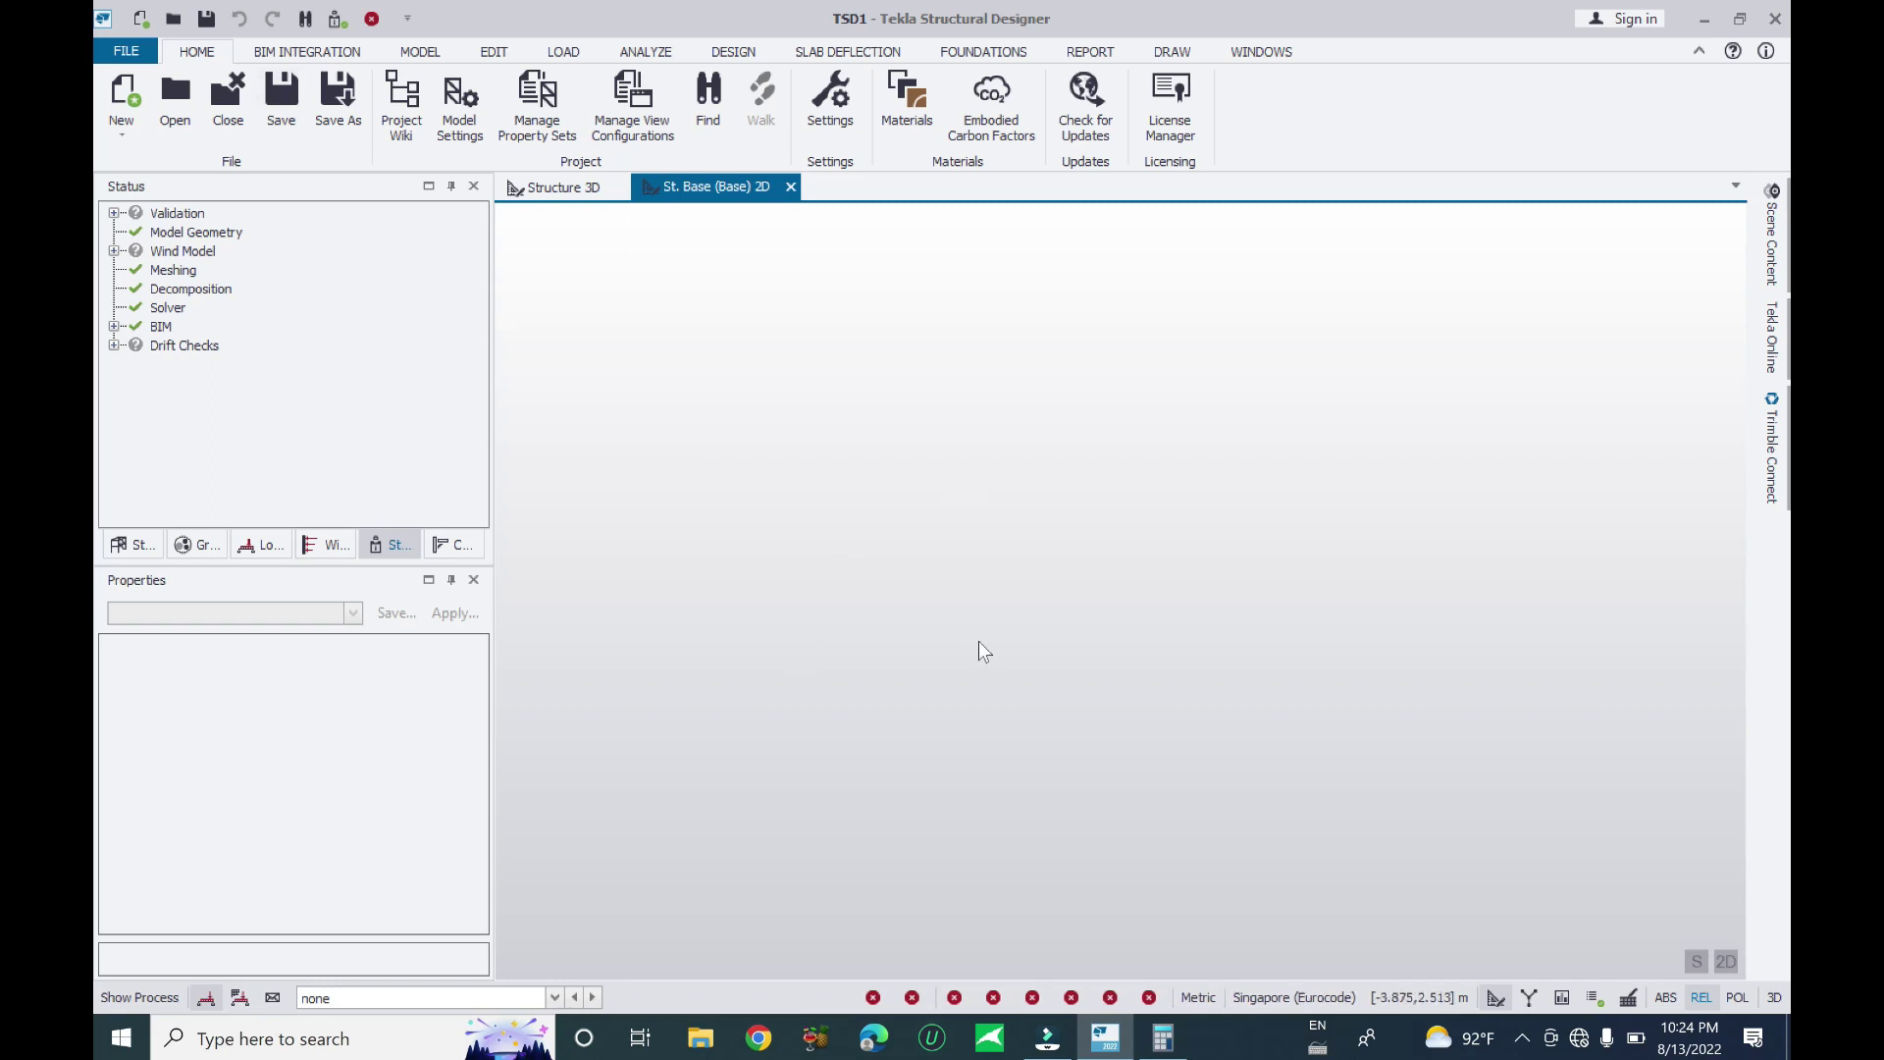
Look through the available grid line and construction line creation options, including the parallel, perpendicular, rectangular wizard, sector wizard and arc variants
click(419, 54)
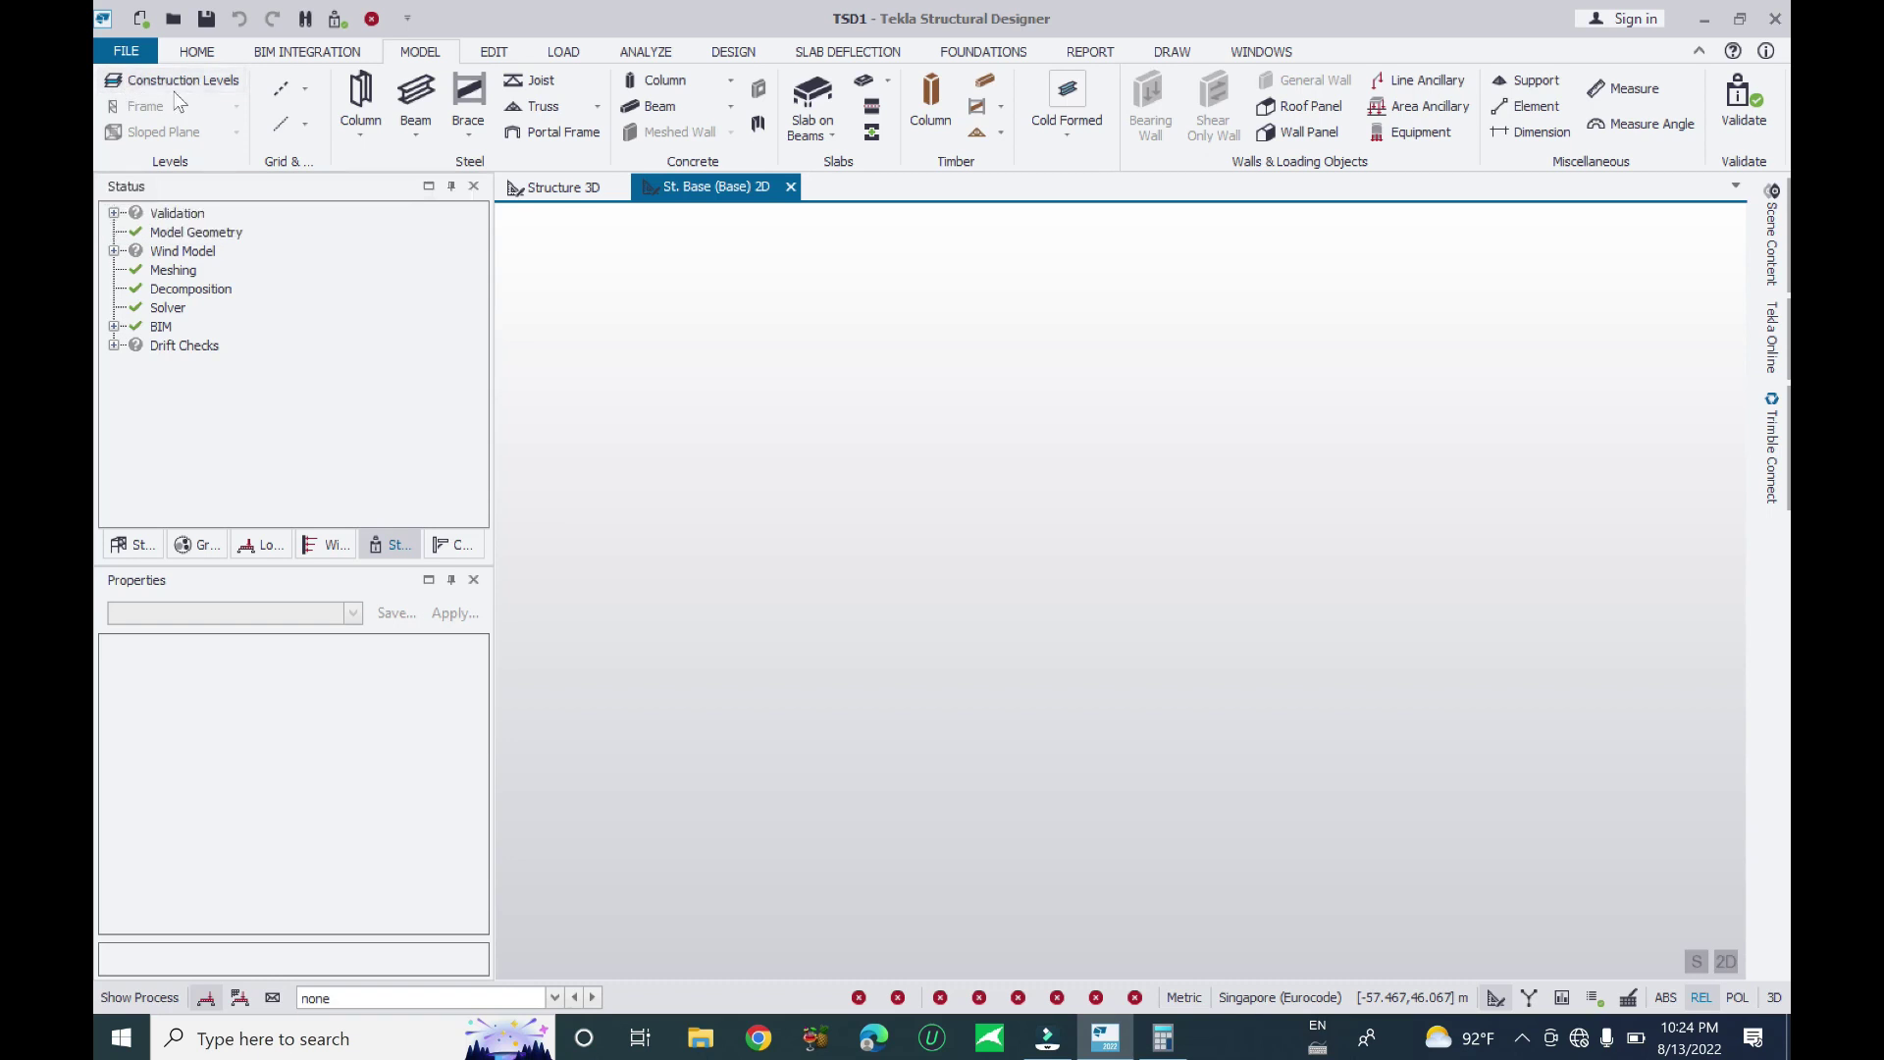
click(305, 88)
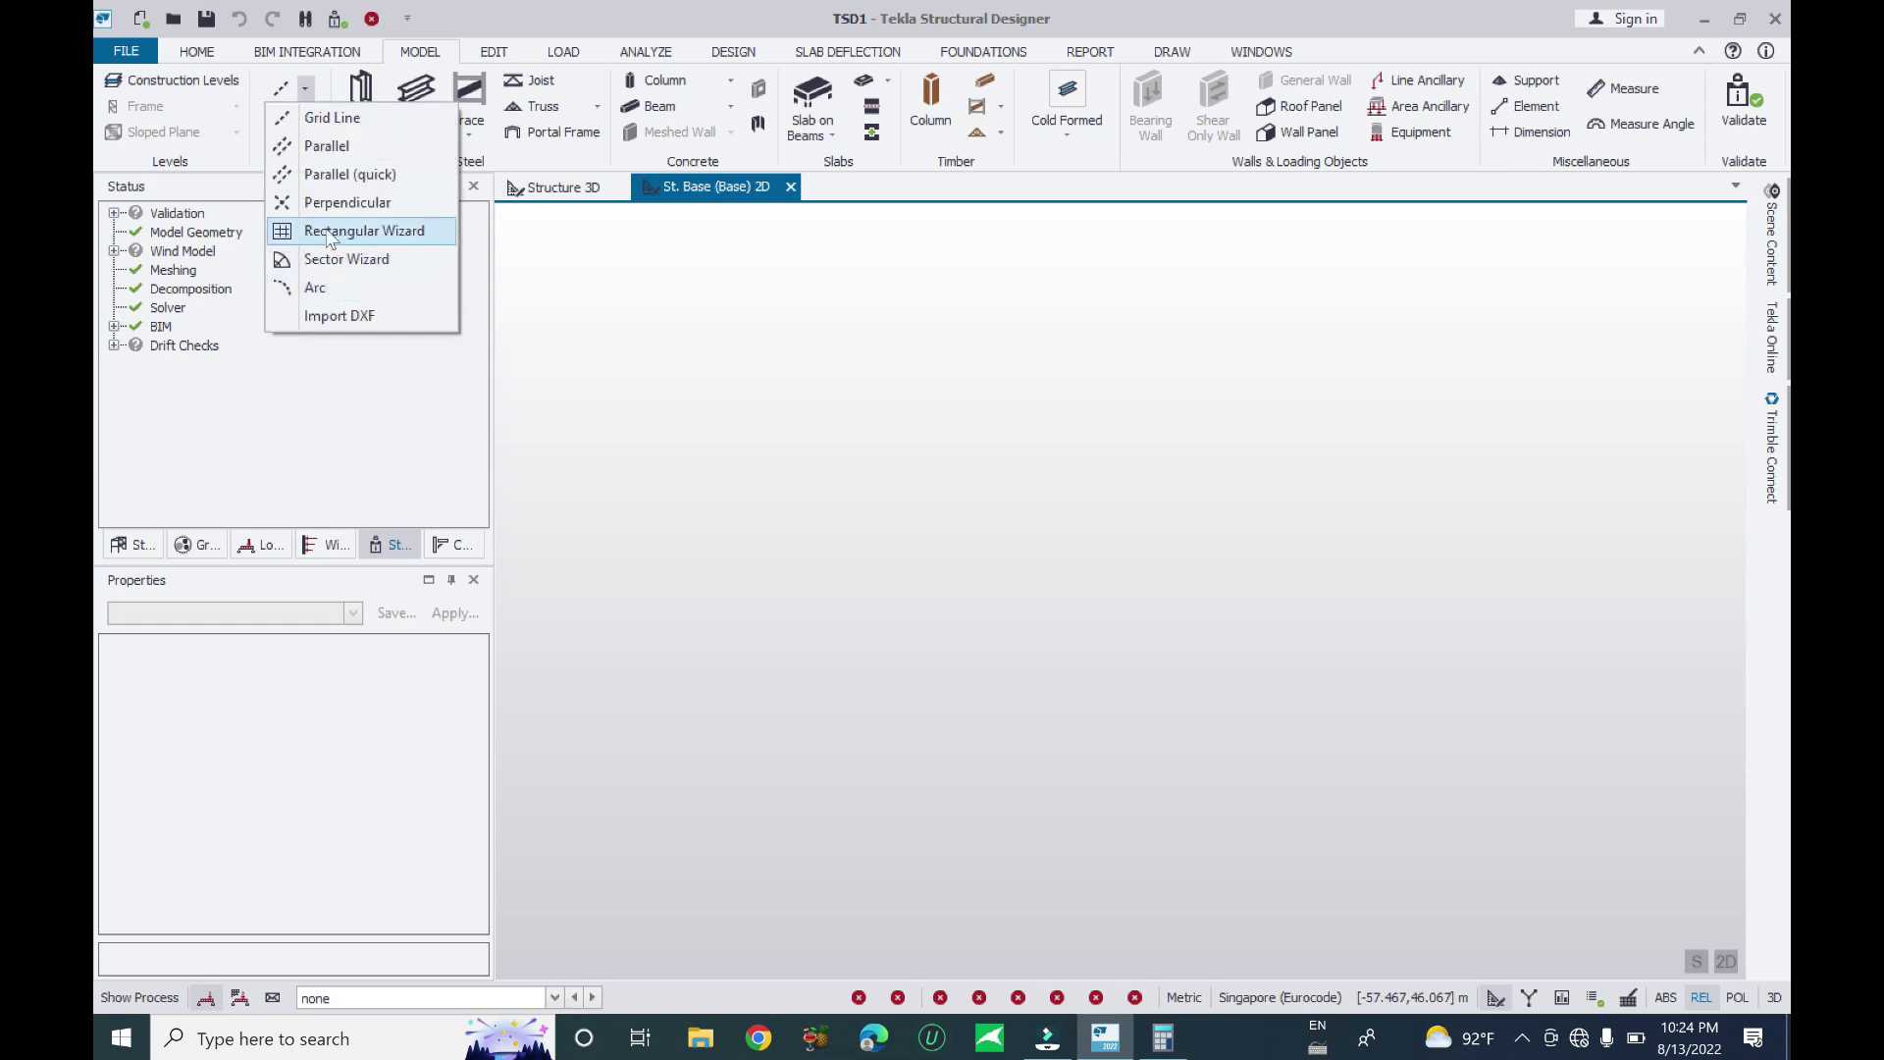
click(633, 337)
click(308, 123)
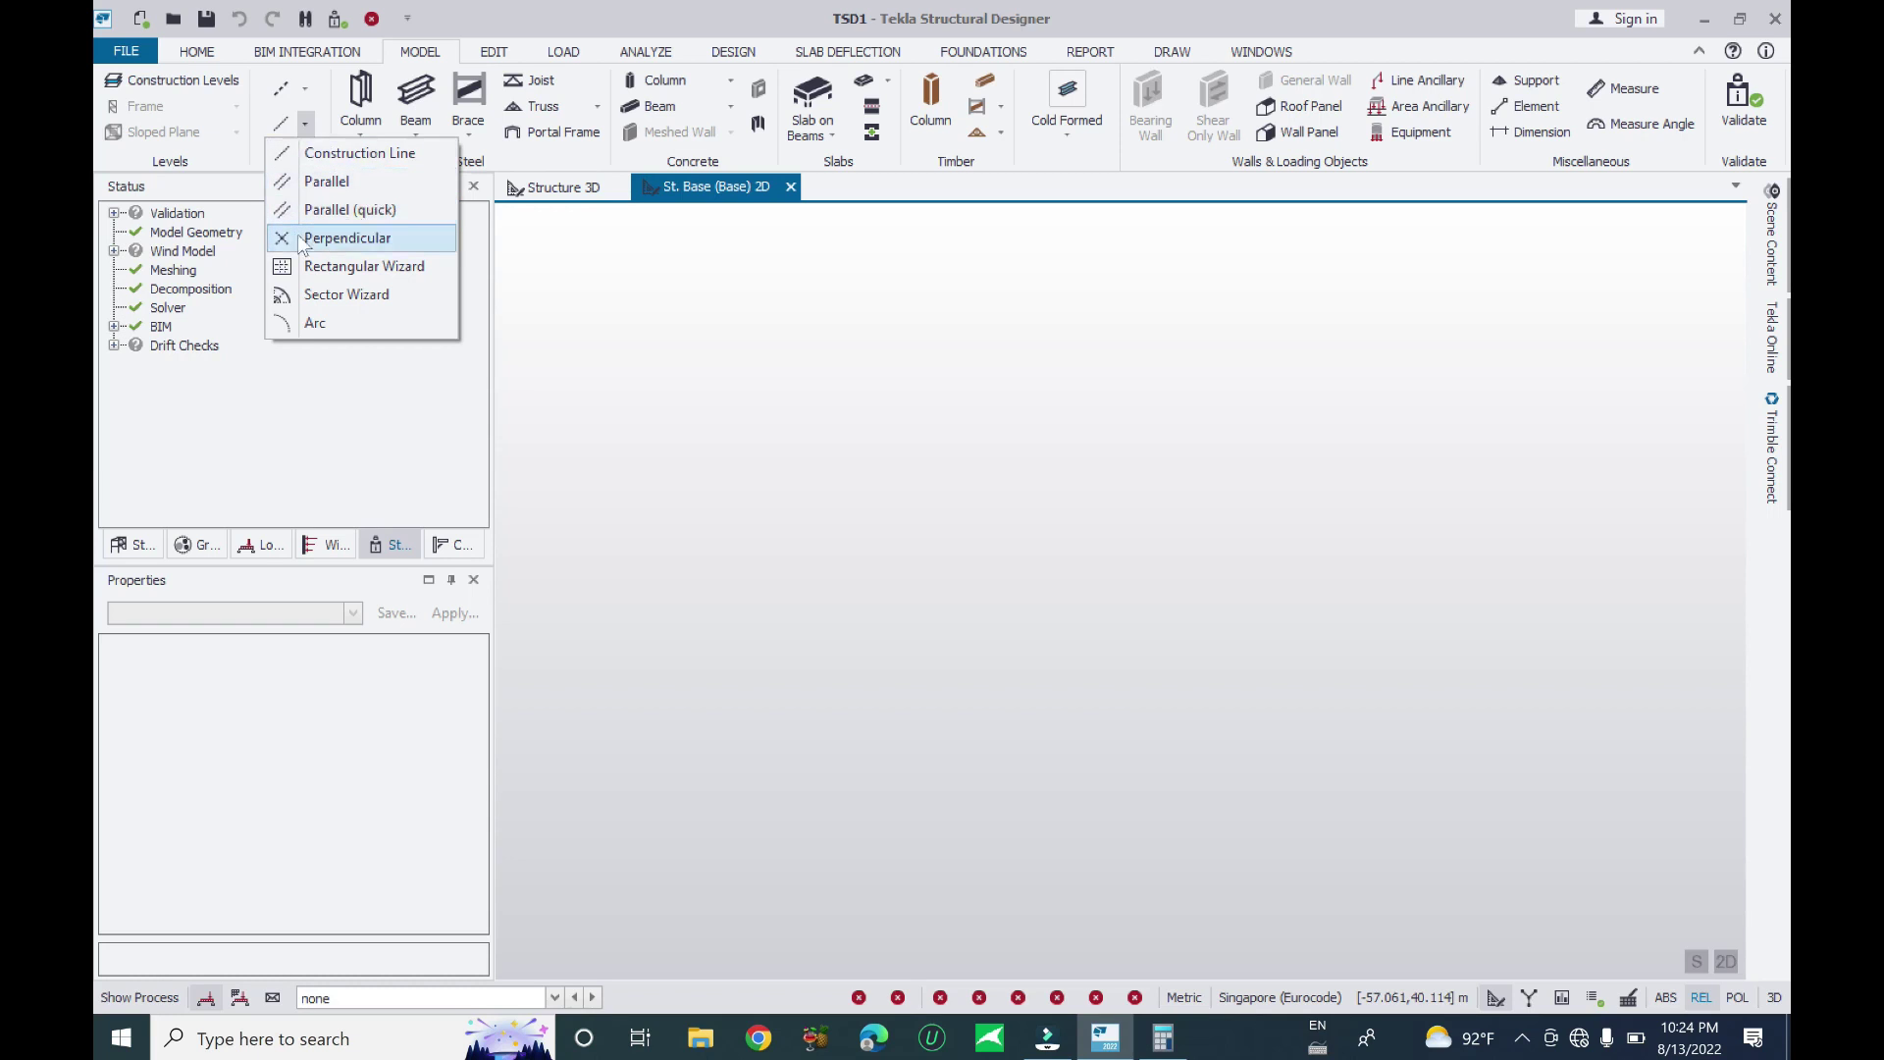
click(690, 319)
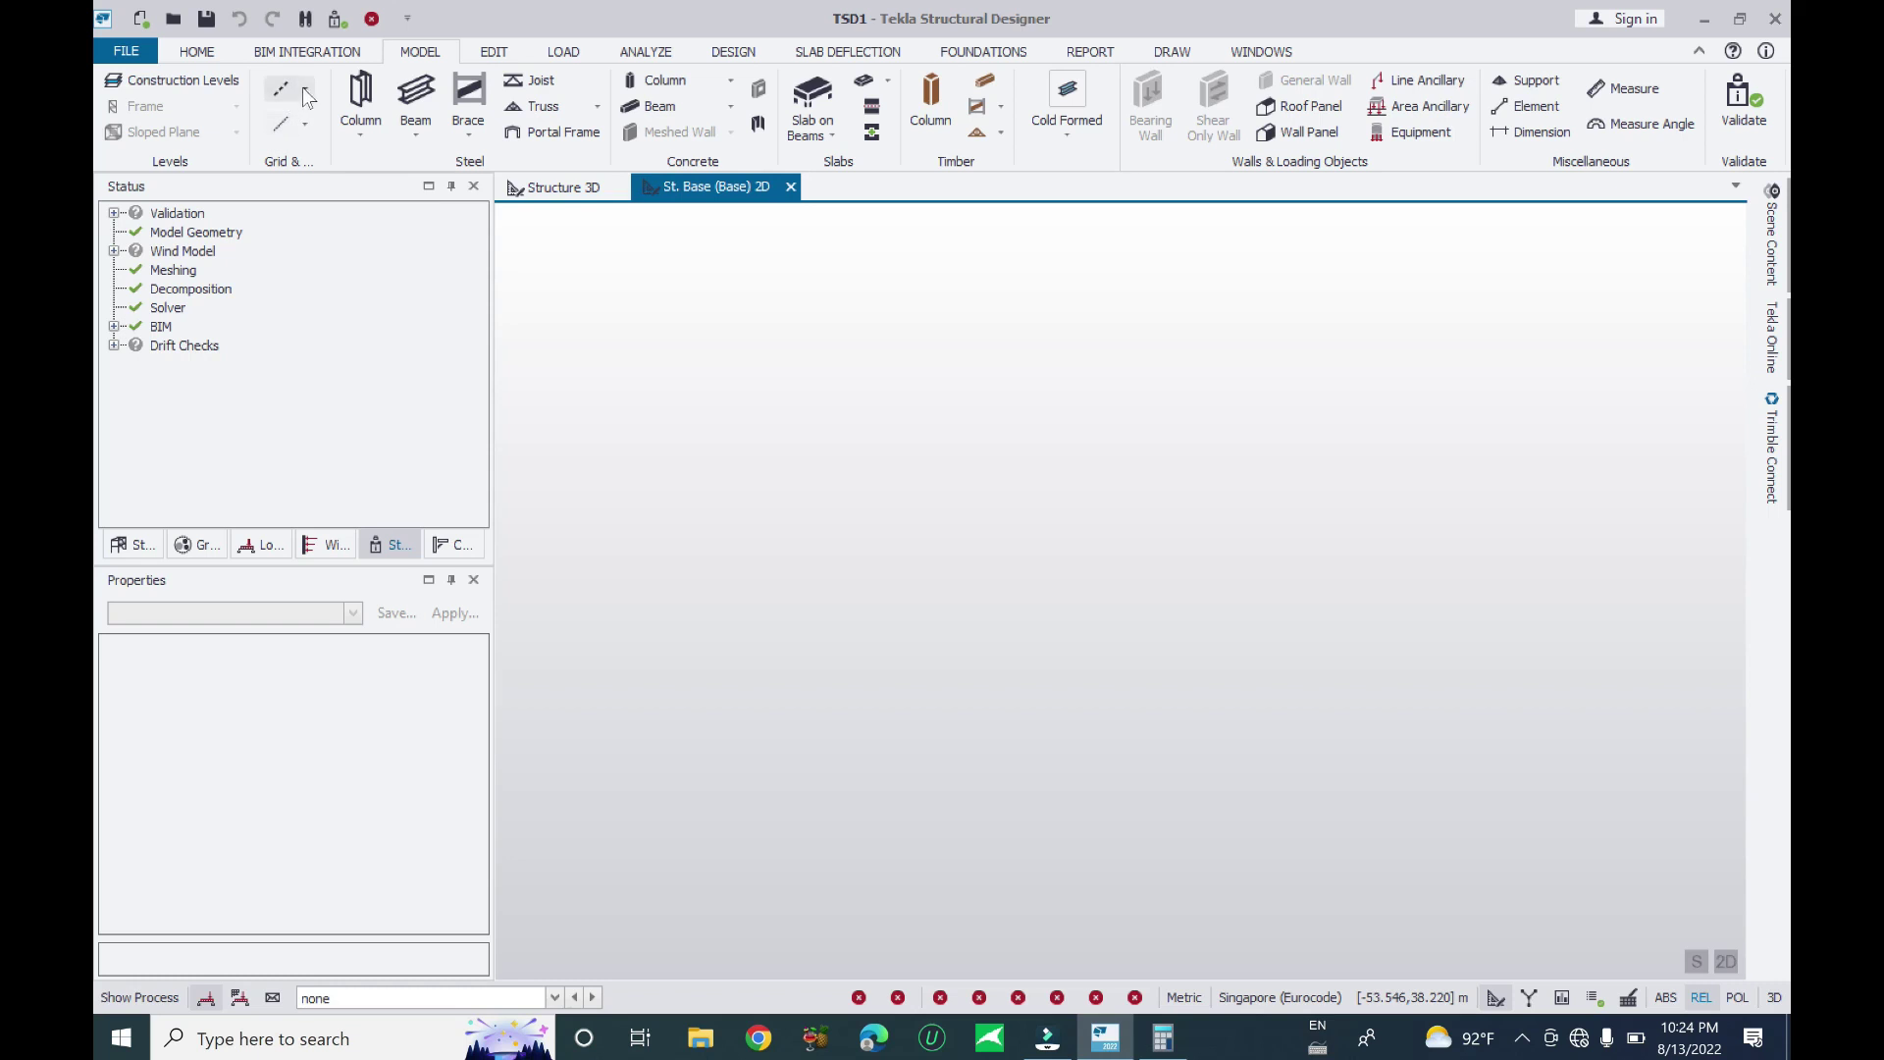
click(306, 123)
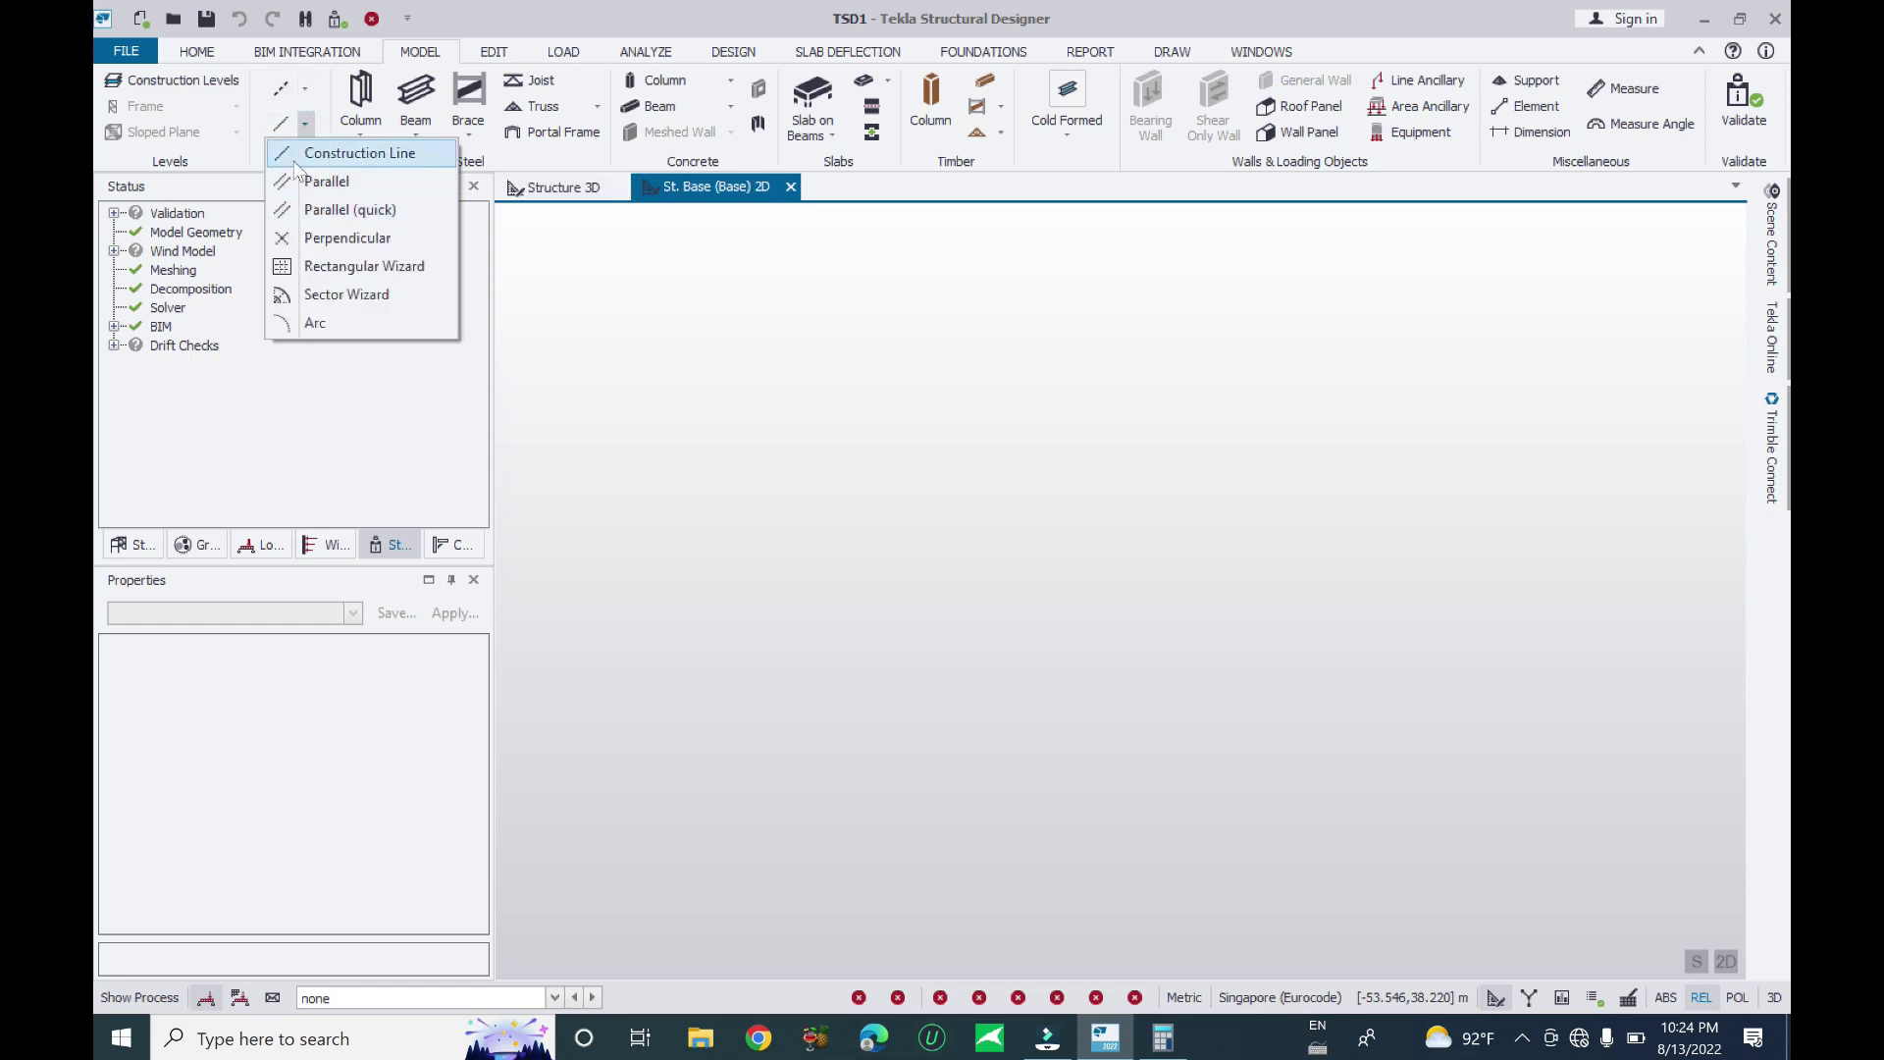
click(853, 412)
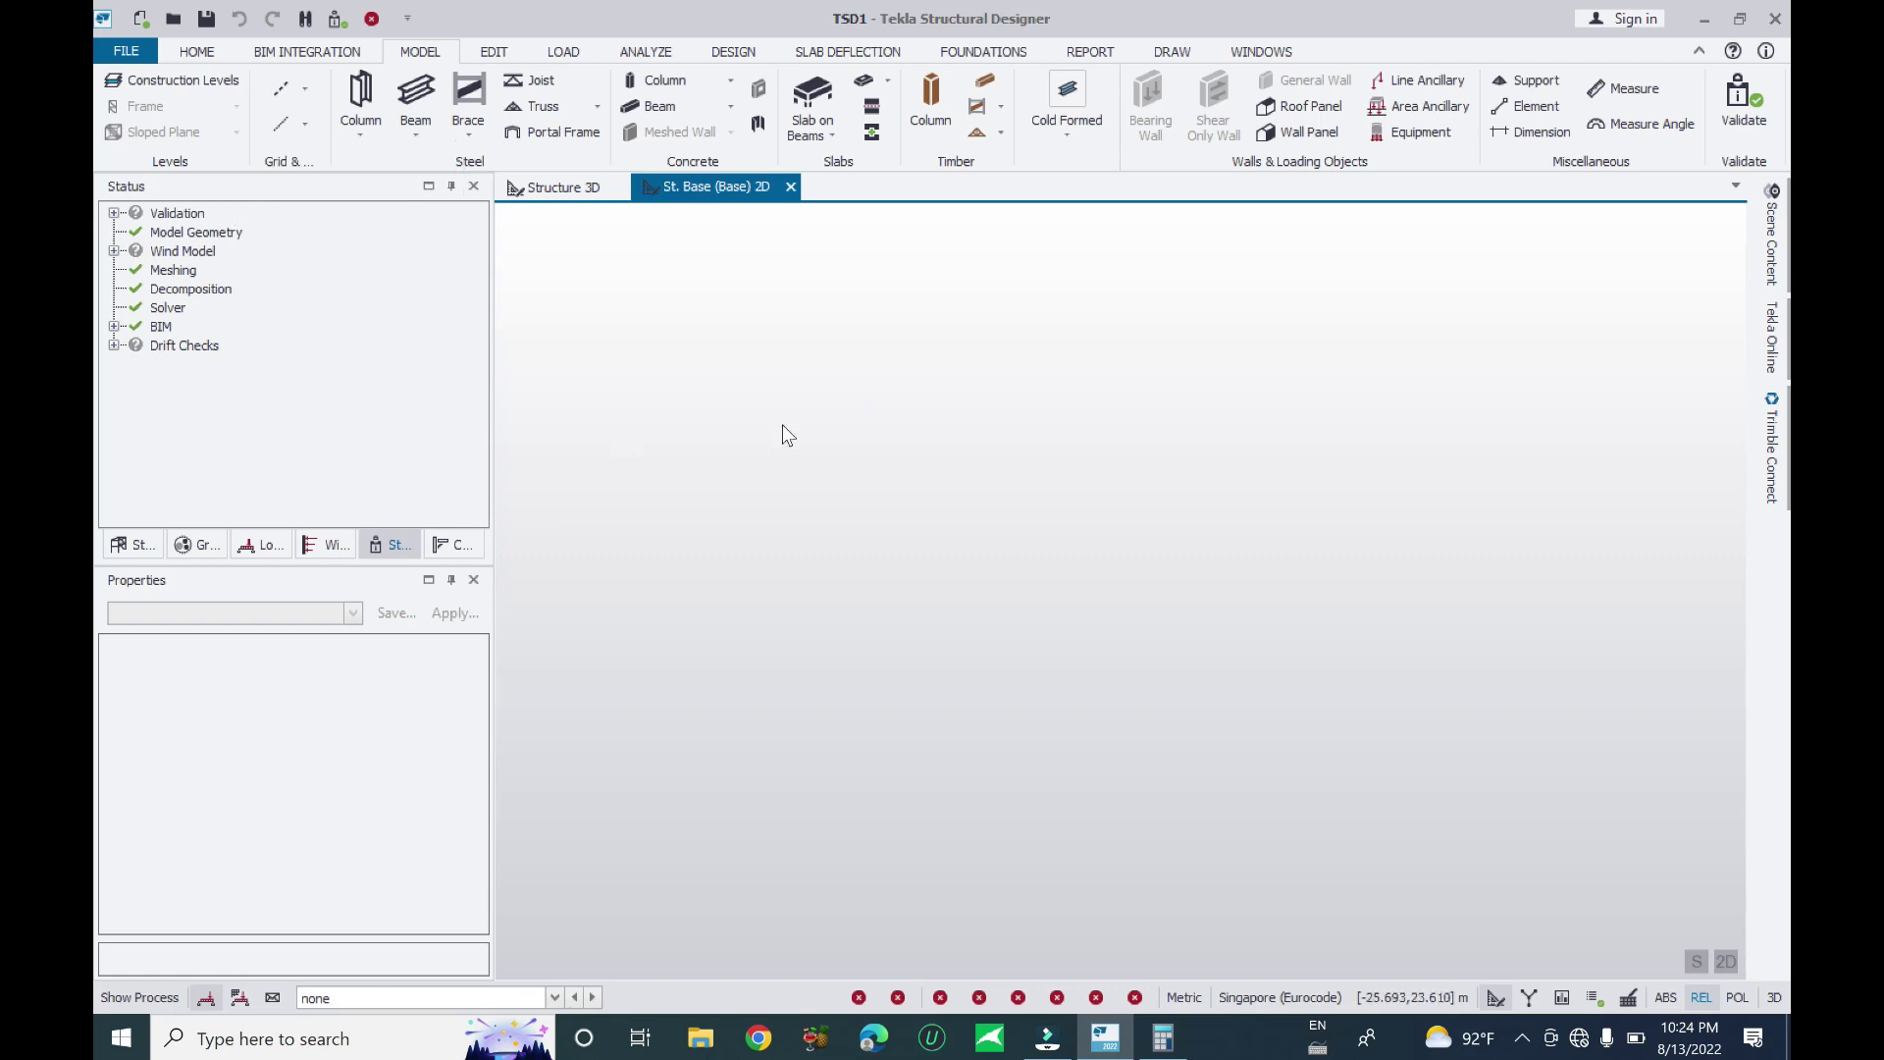
In the construction levels, set the Base level to 3.3 m and insert level 1 above it with 3 m spacing
click(167, 79)
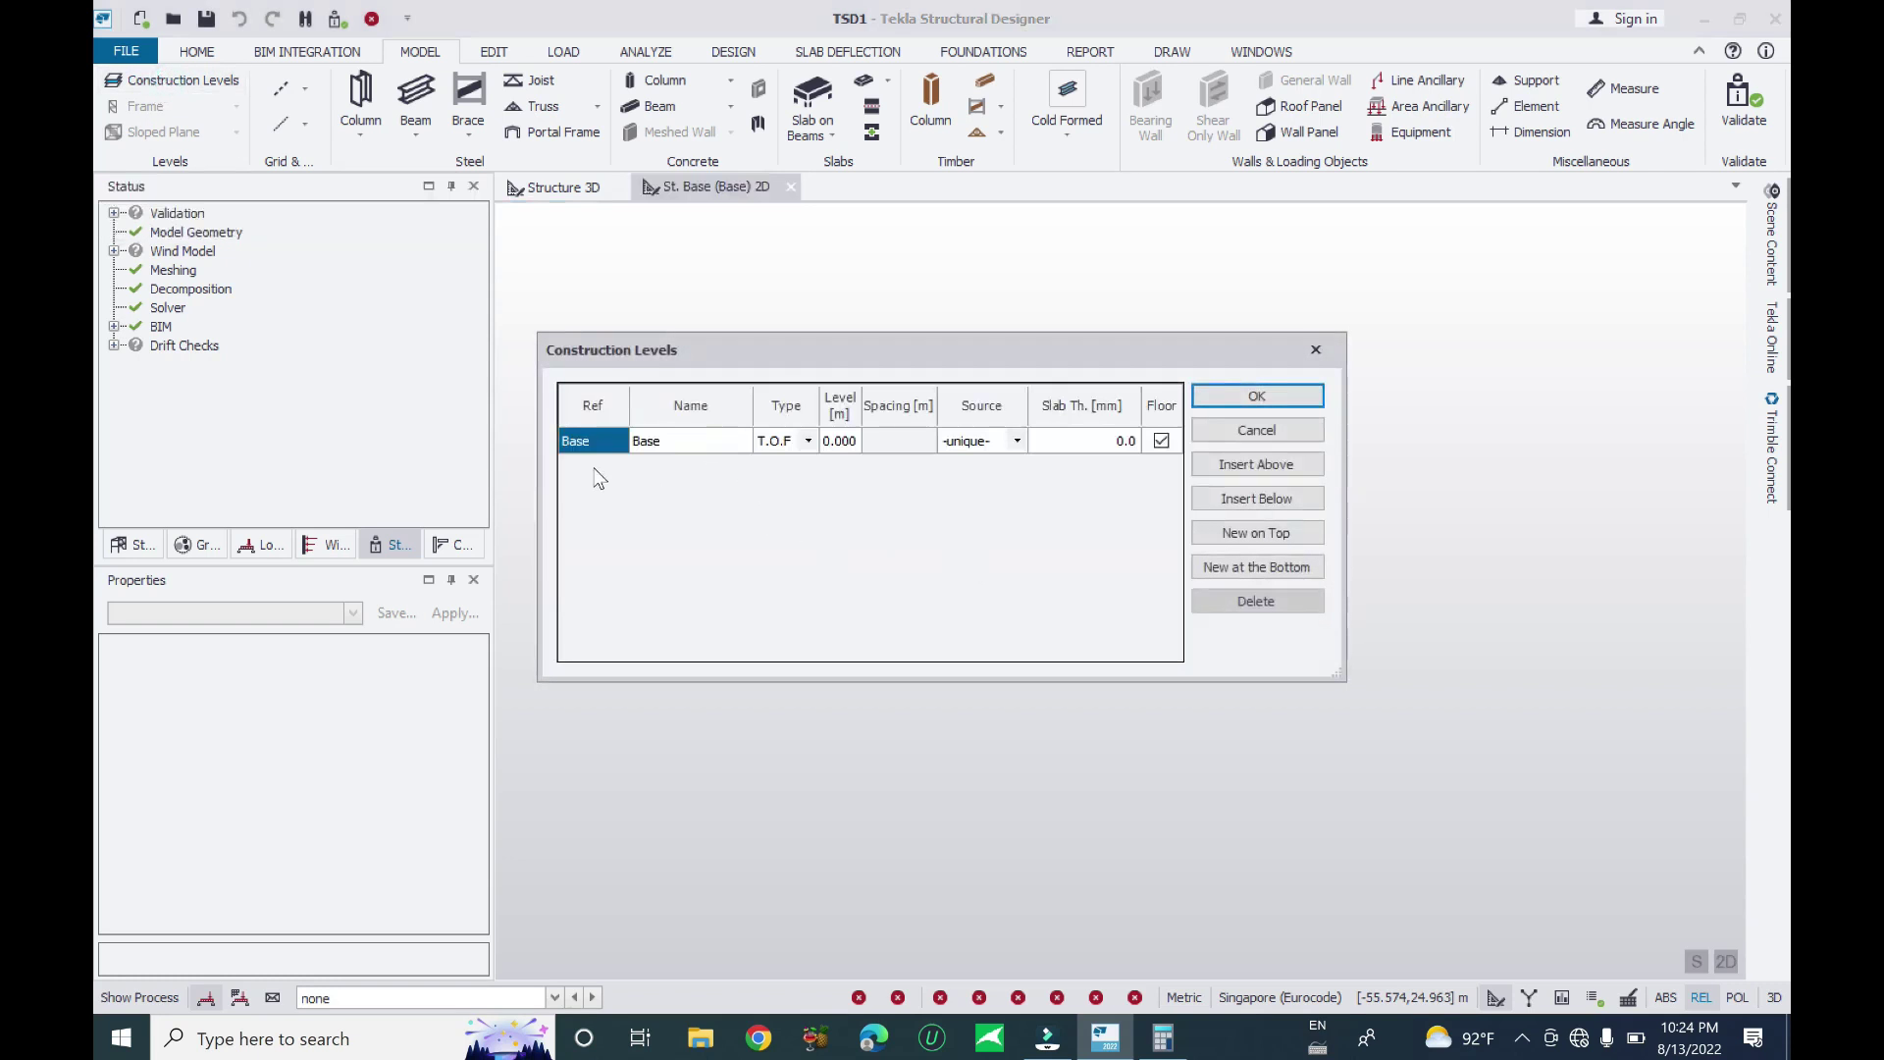
click(839, 444)
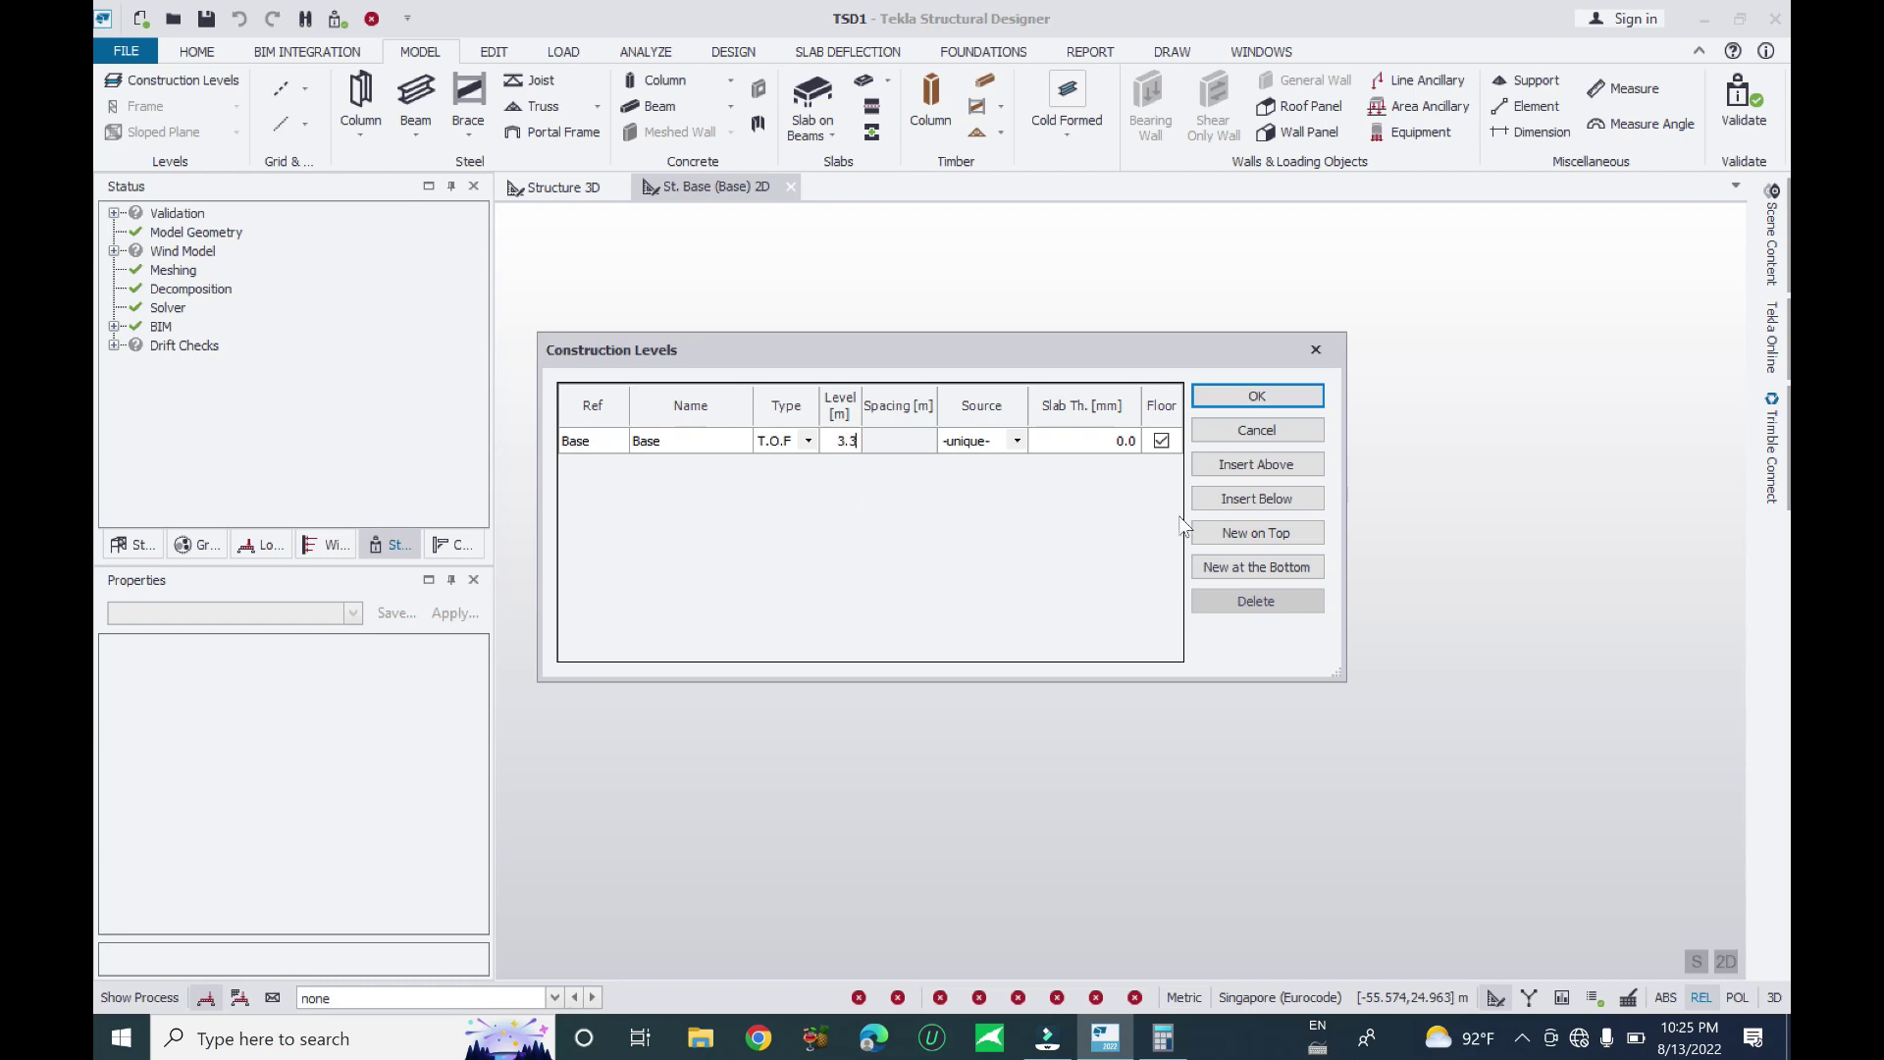
click(1239, 469)
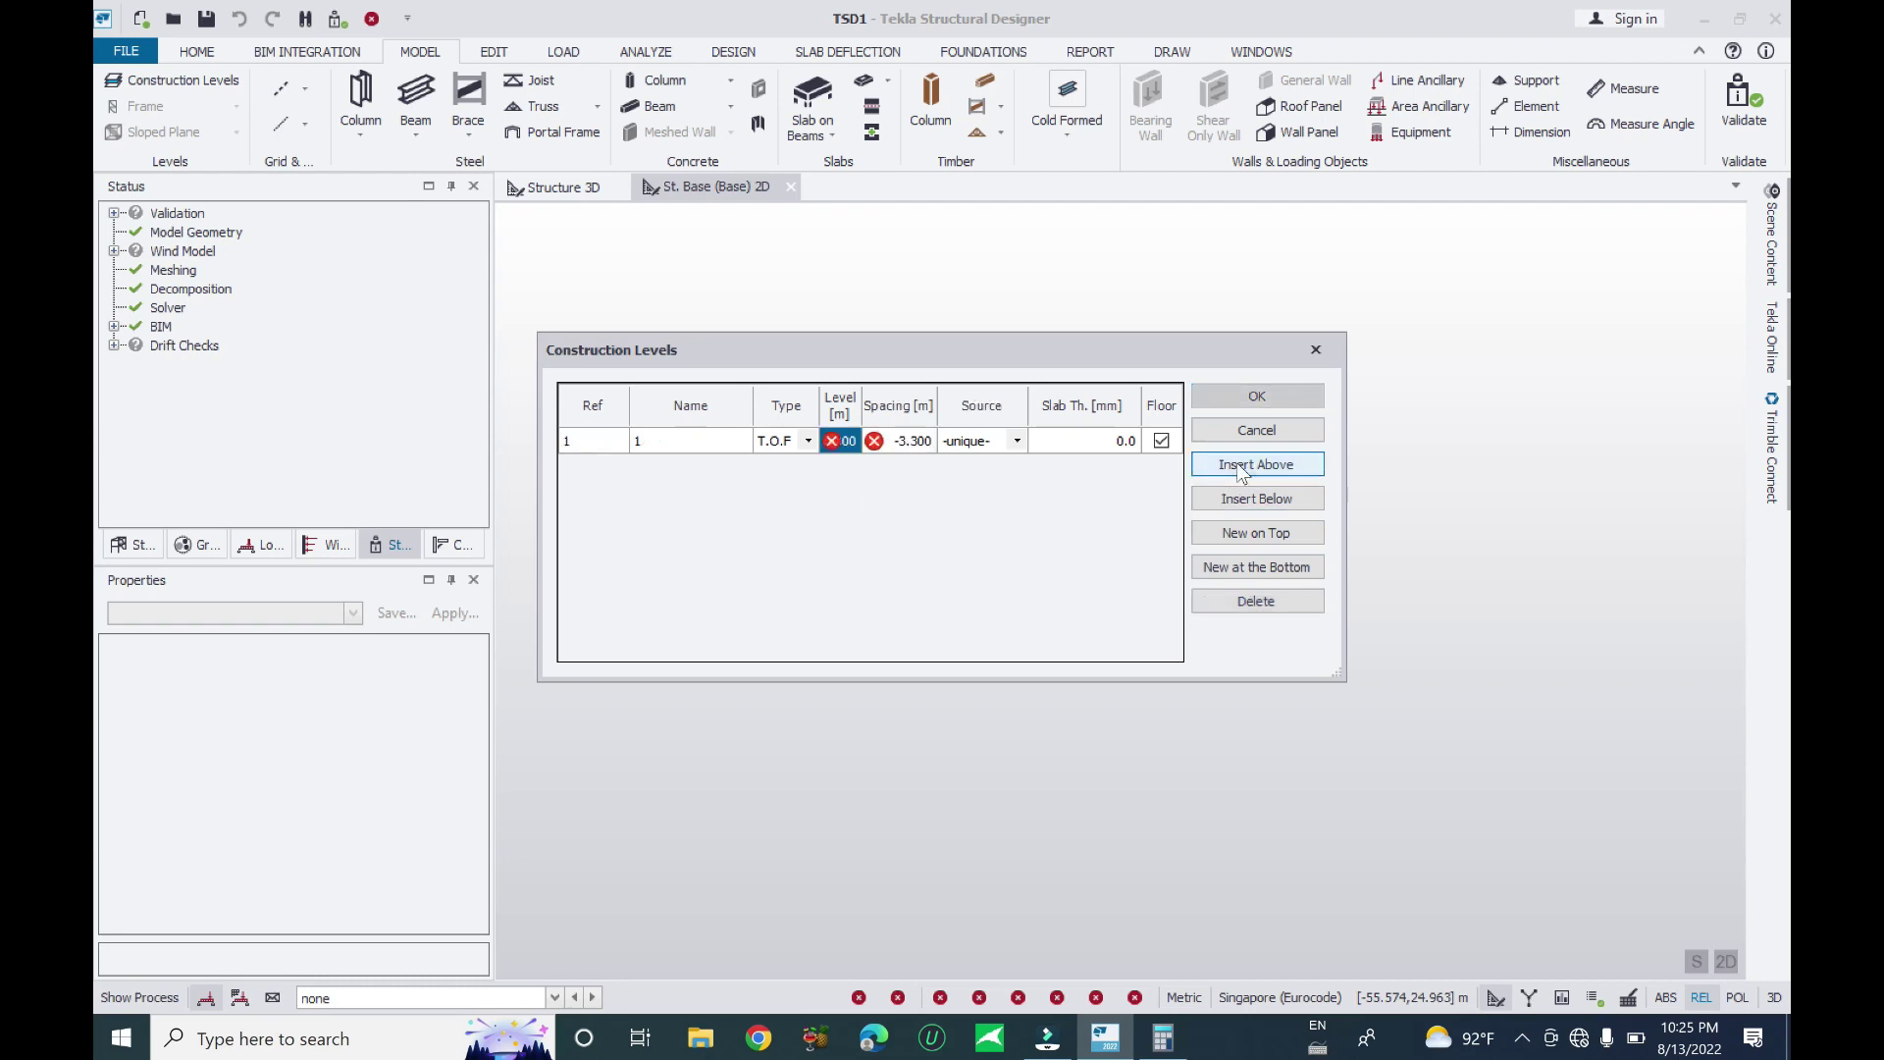
click(898, 442)
text(3)
key(Return)
Insert four more construction levels, 2 to 5, above level 1 at 3 m spacing
click(1265, 470)
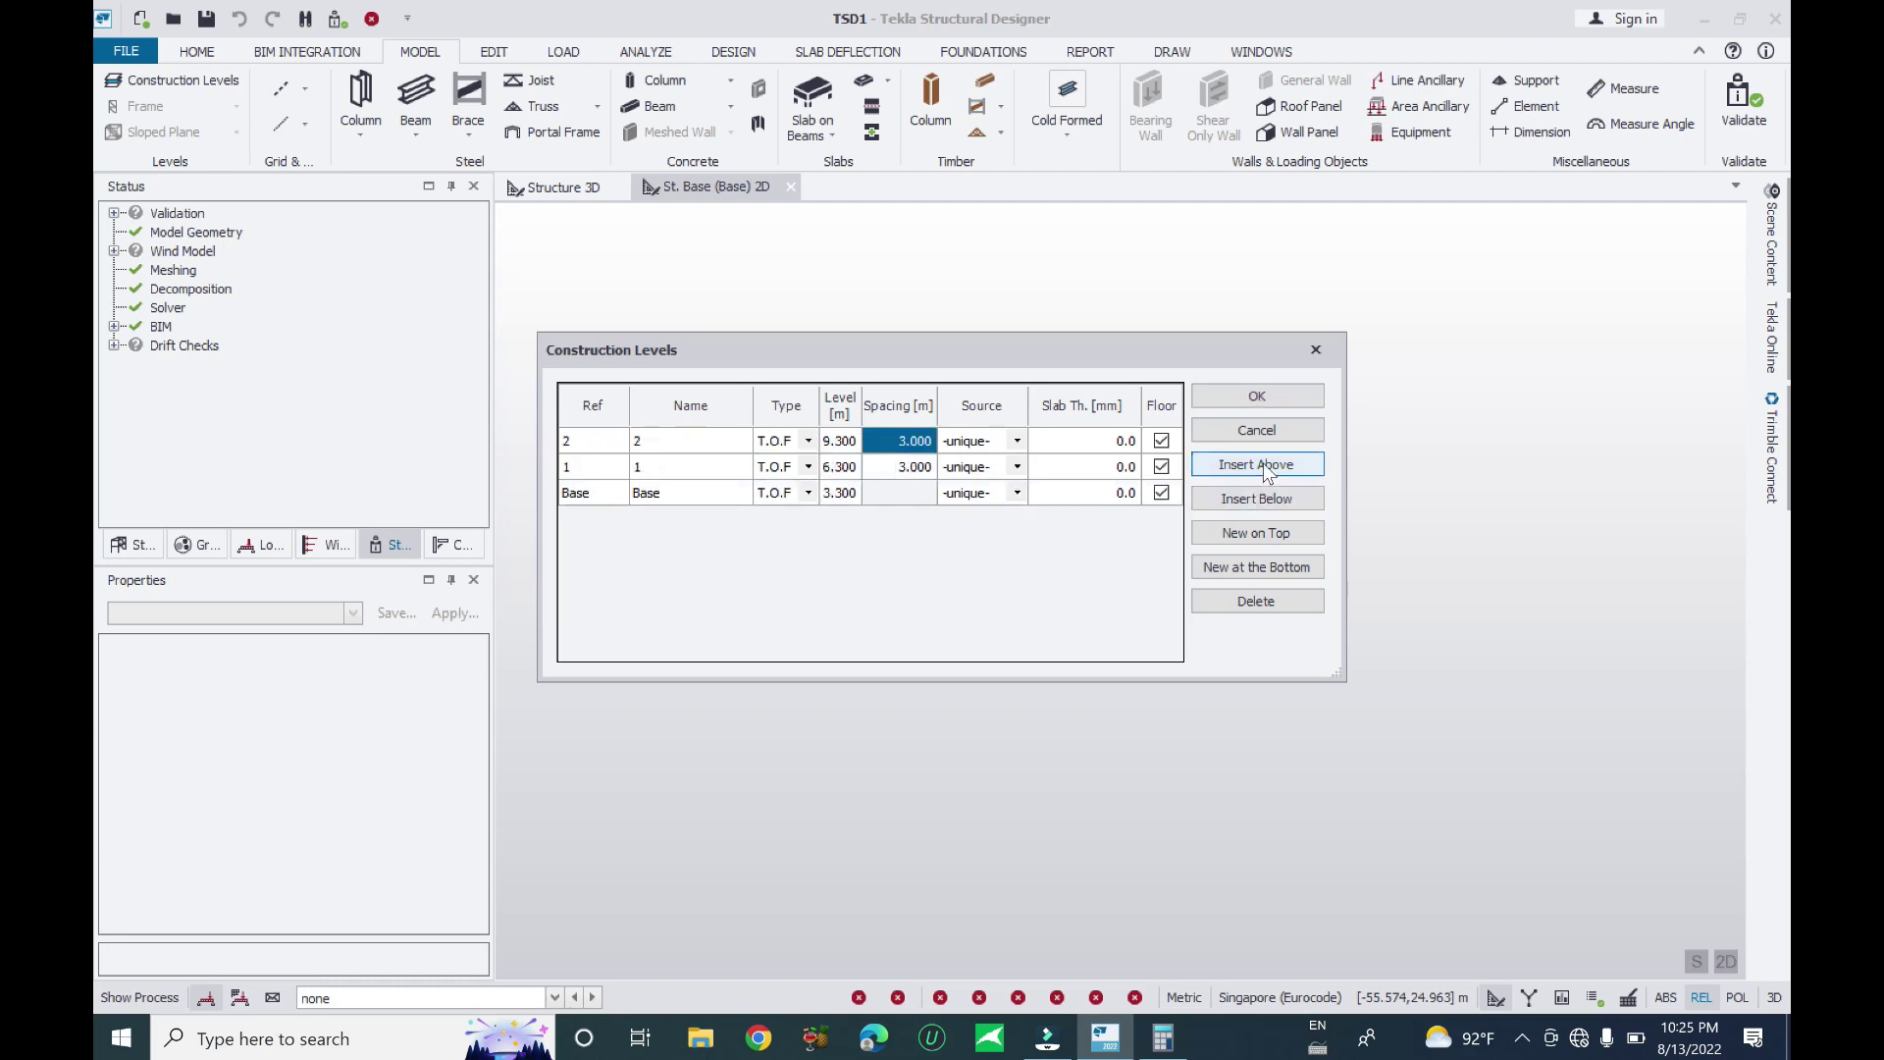
click(1264, 470)
click(1265, 470)
click(1265, 470)
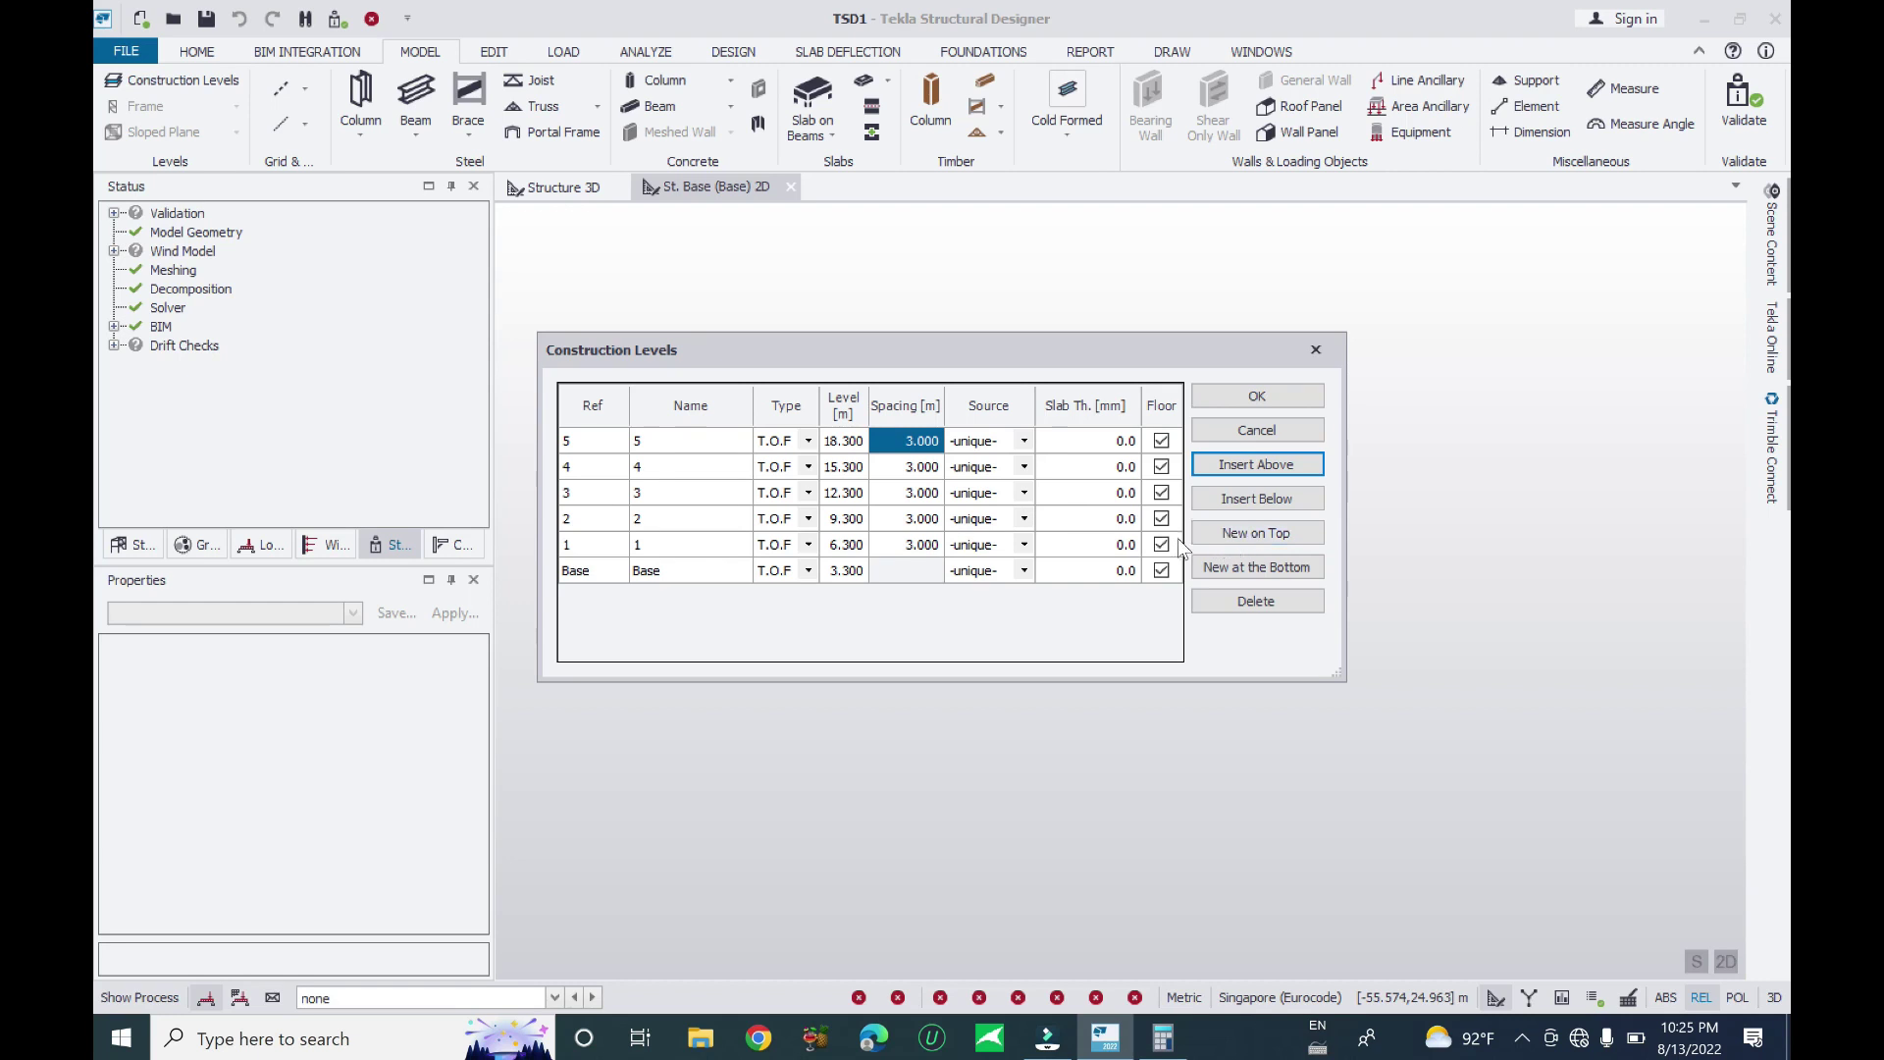
Try adding a new top level with 18 m spacing above level 5, and delete that level
click(1209, 543)
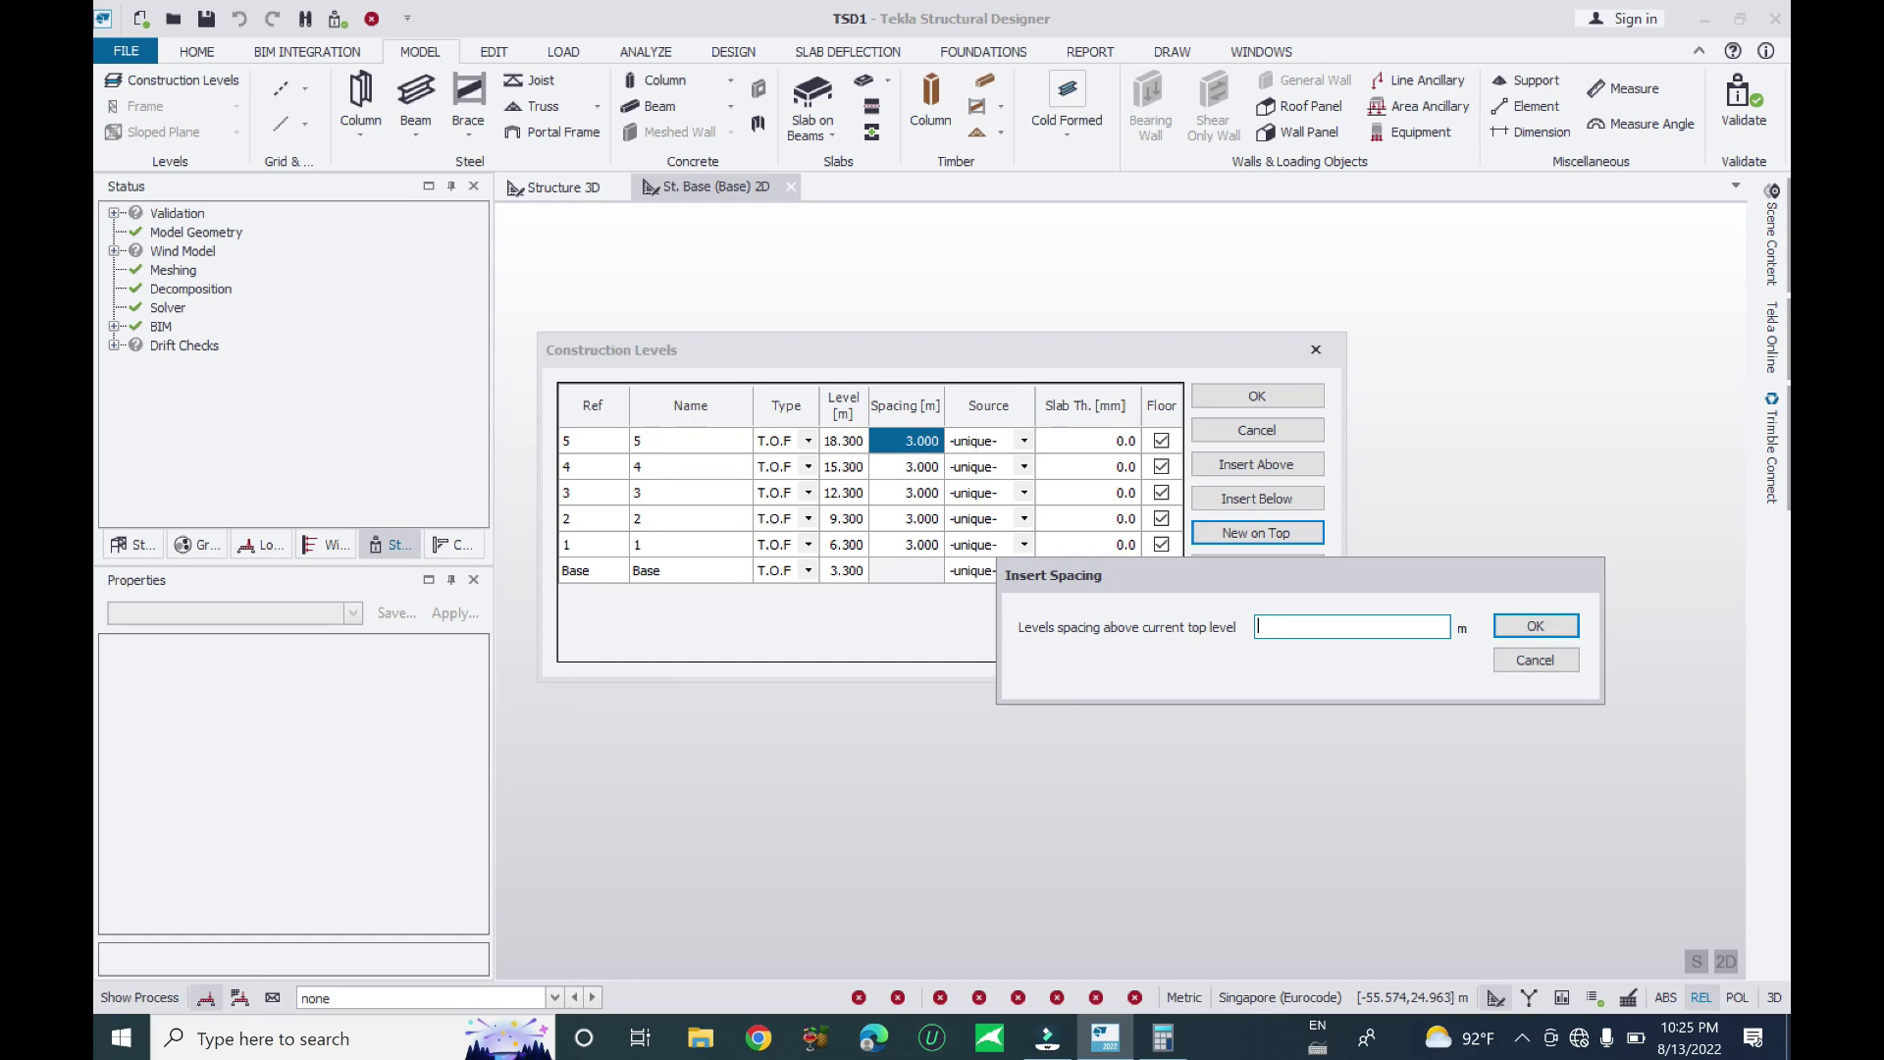
click(1533, 631)
click(897, 441)
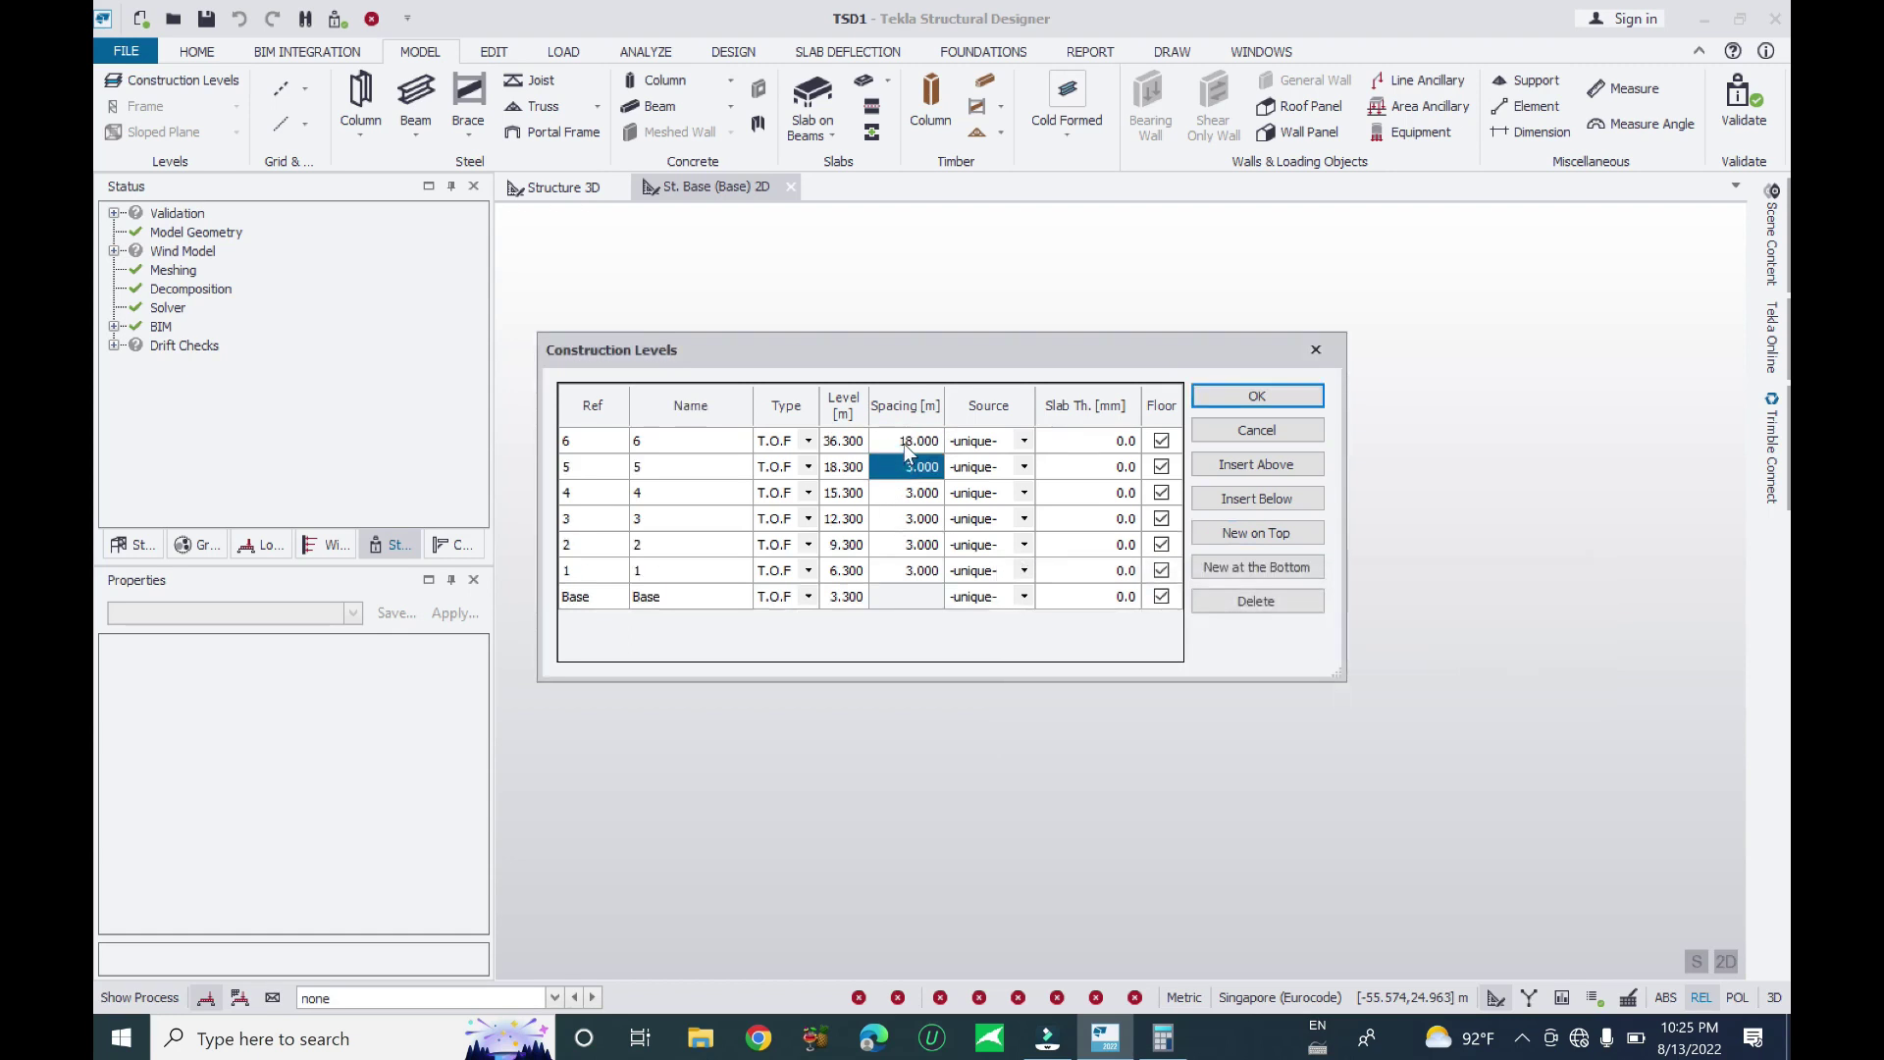
click(904, 443)
click(922, 469)
click(652, 471)
click(686, 468)
click(668, 469)
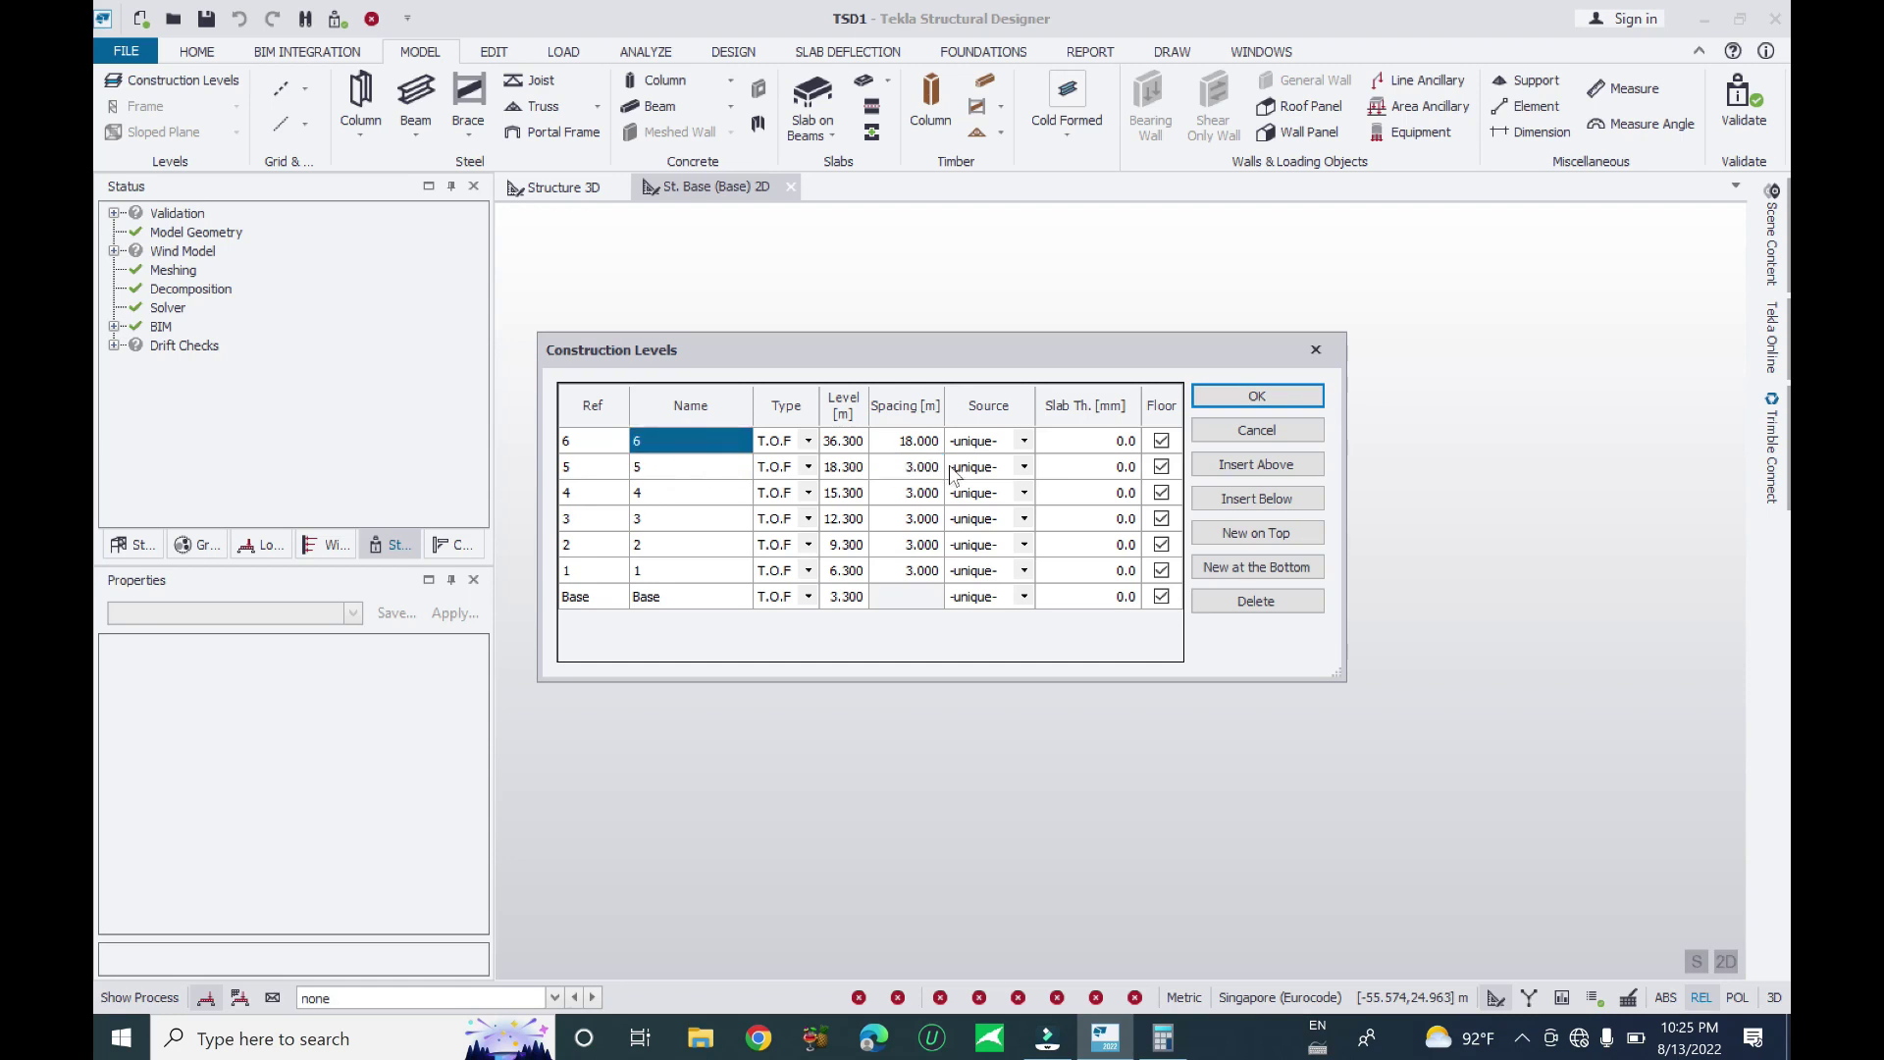
click(1256, 600)
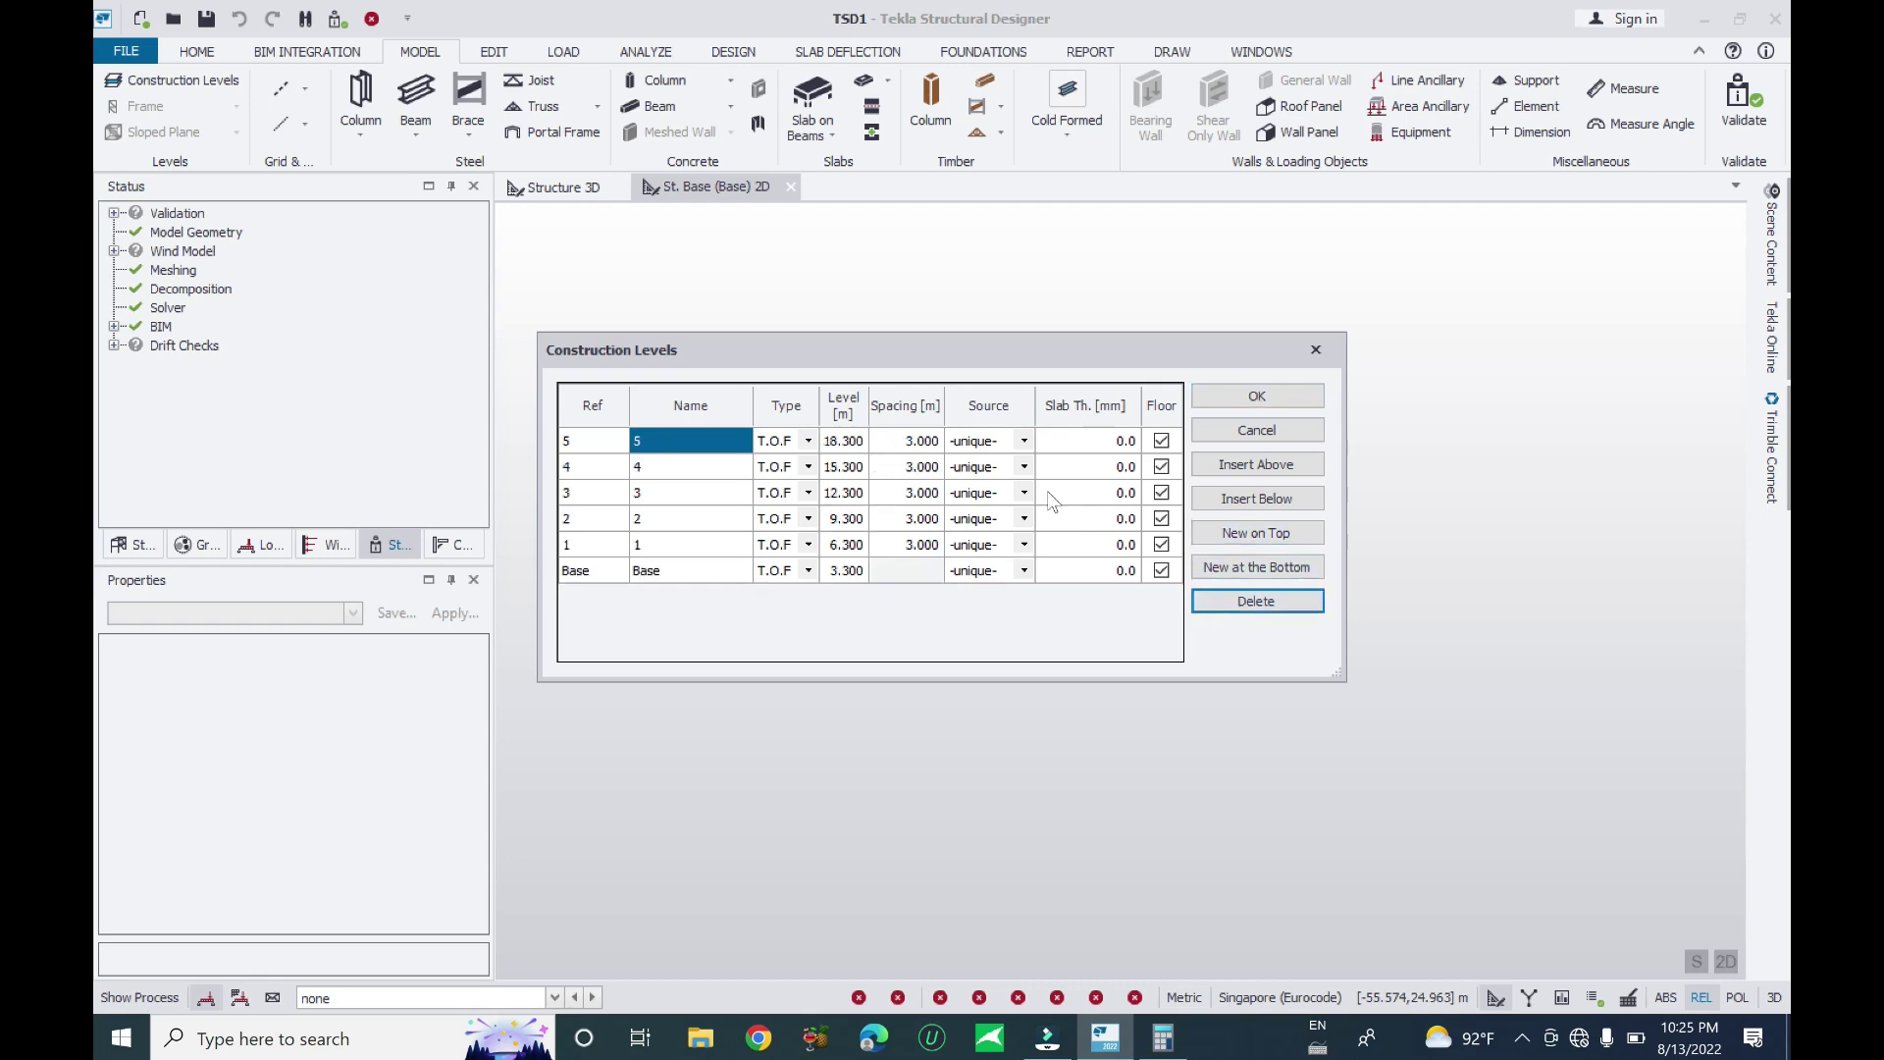
Insert seven further construction levels above level 5 at 3 m spacing, up to level 12, and check the list down to Base
click(1270, 474)
click(1270, 474)
click(1269, 474)
click(1222, 474)
click(1217, 471)
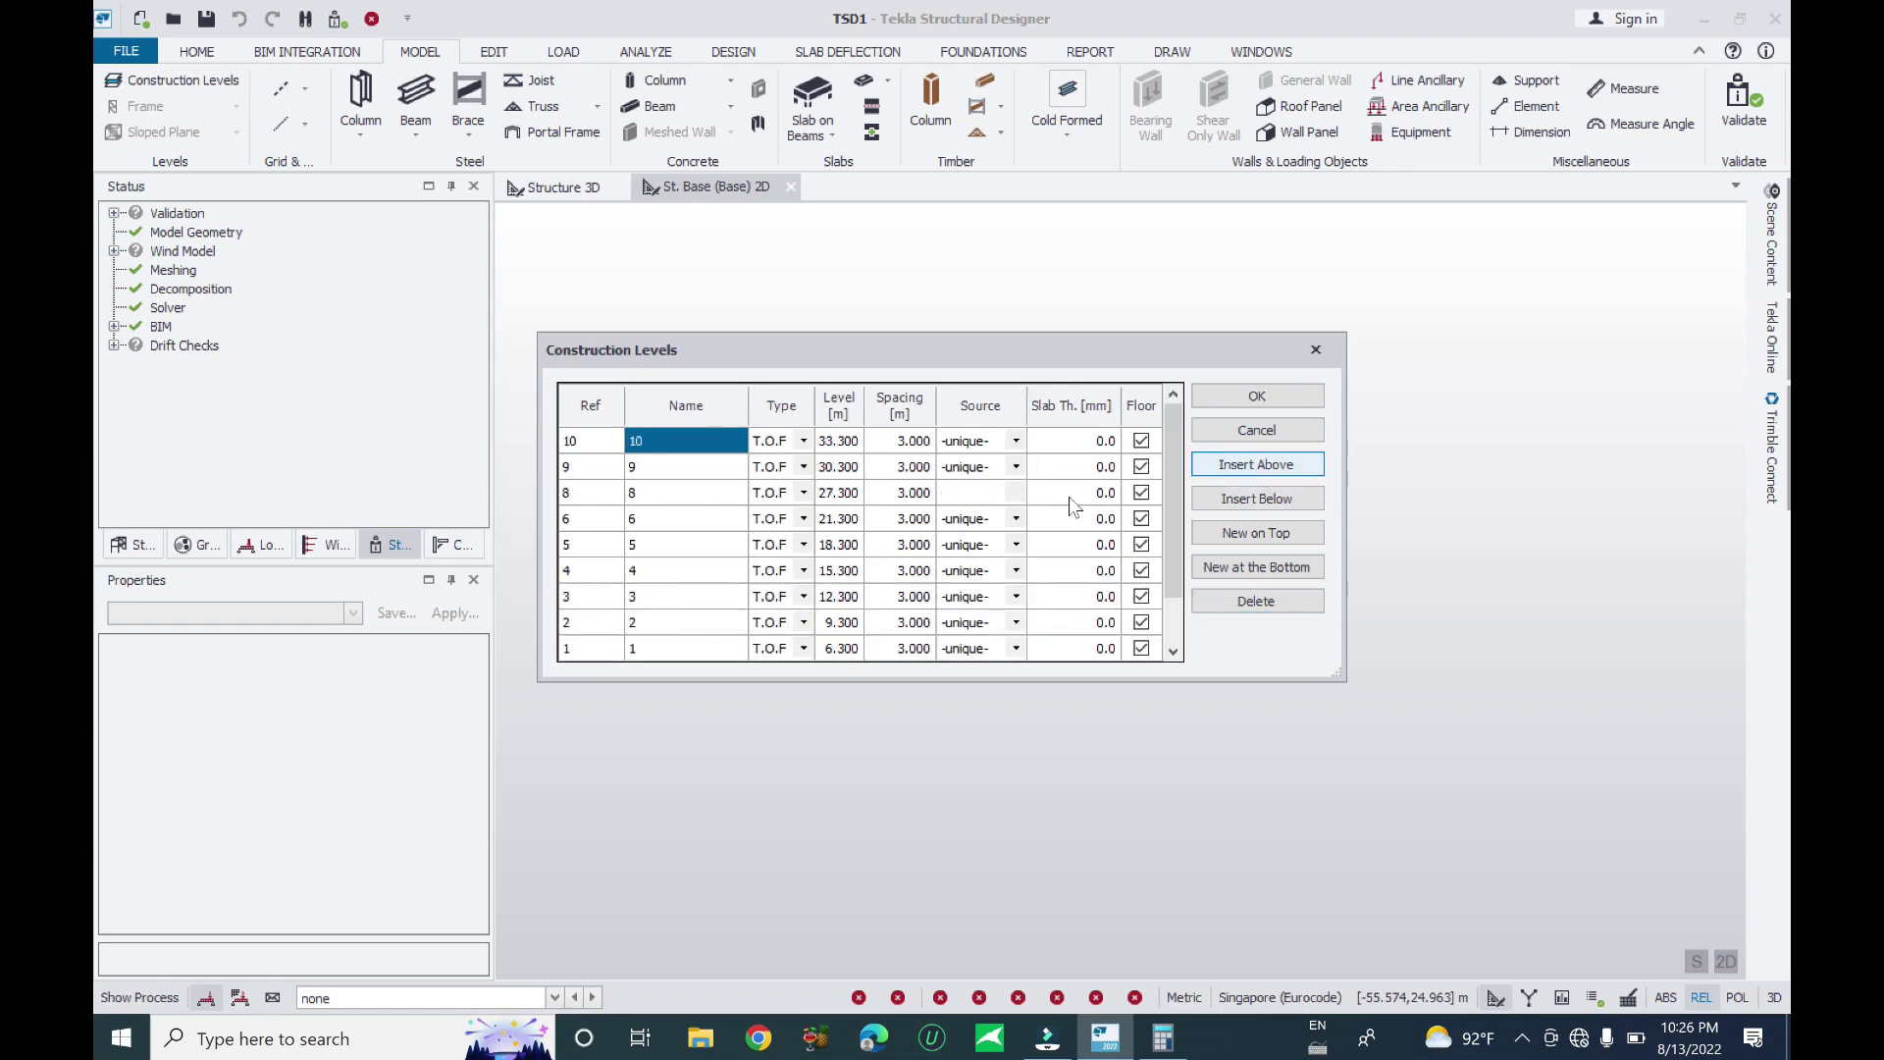
click(1216, 469)
click(1217, 469)
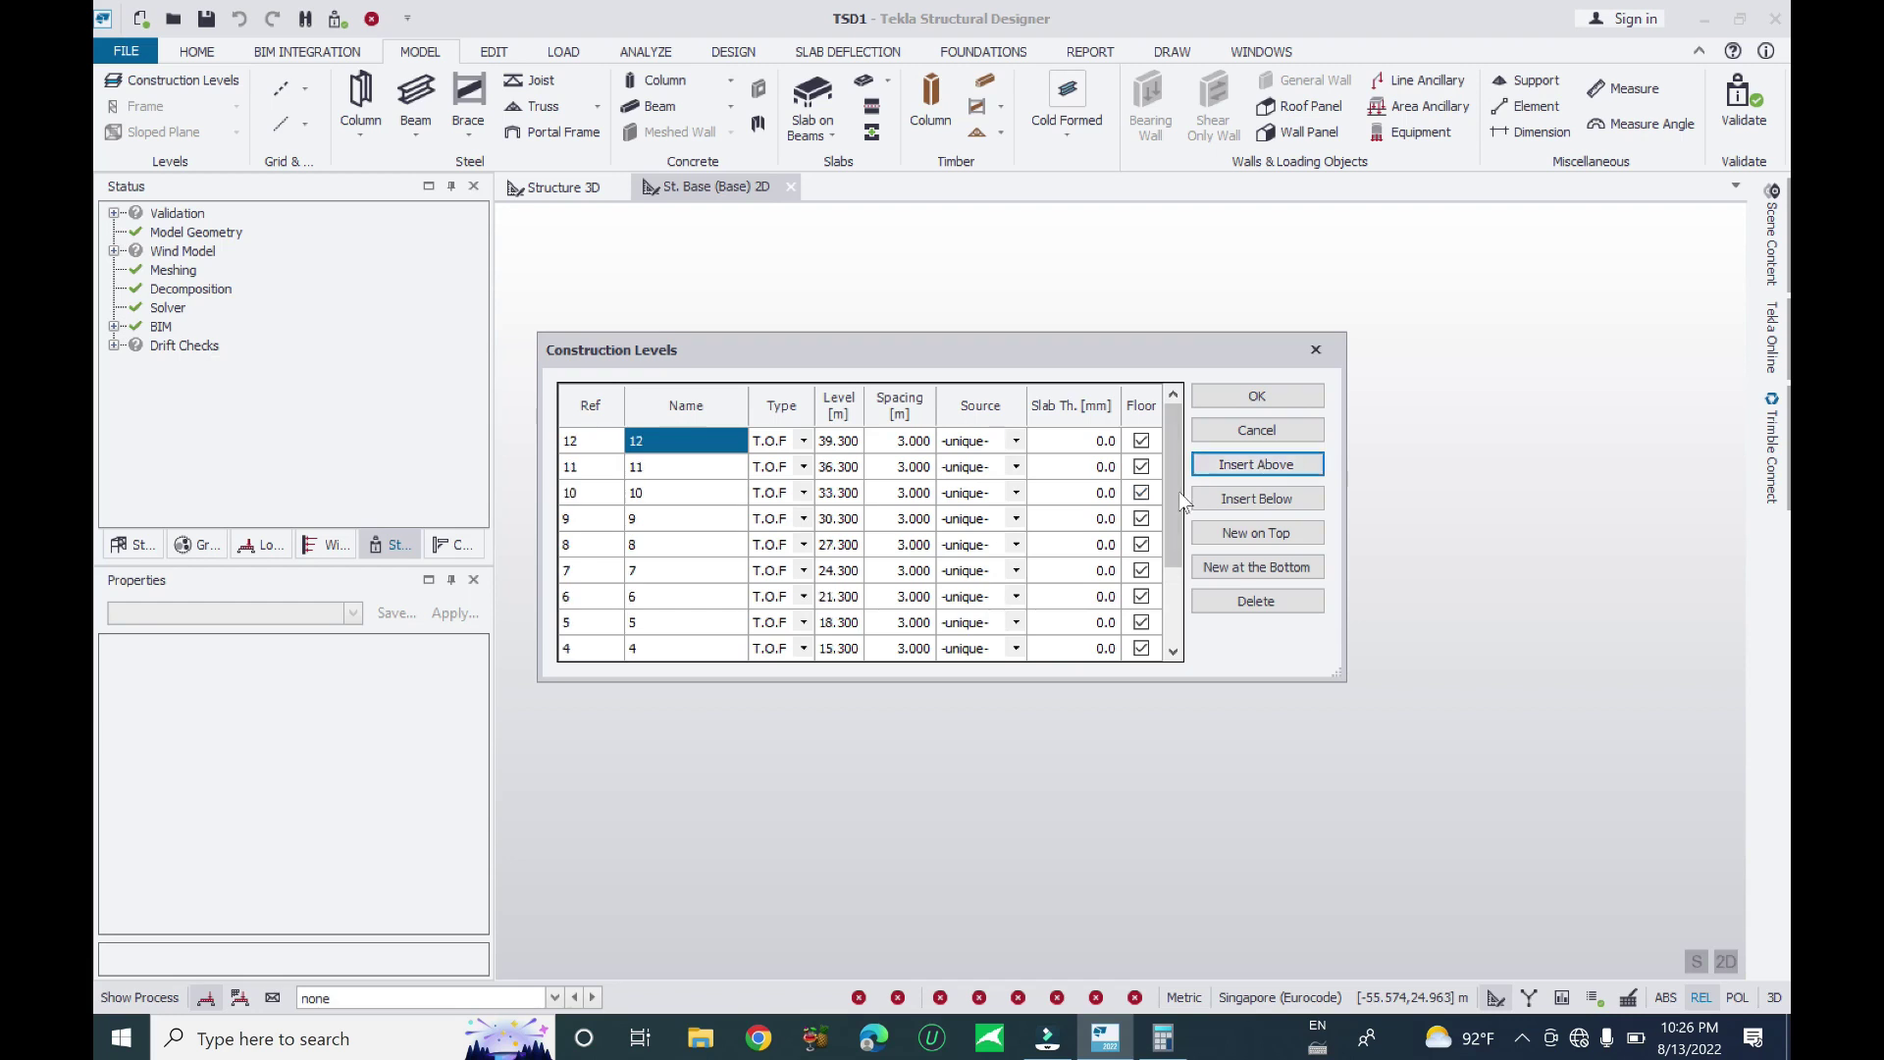
drag(1174, 535, 1181, 649)
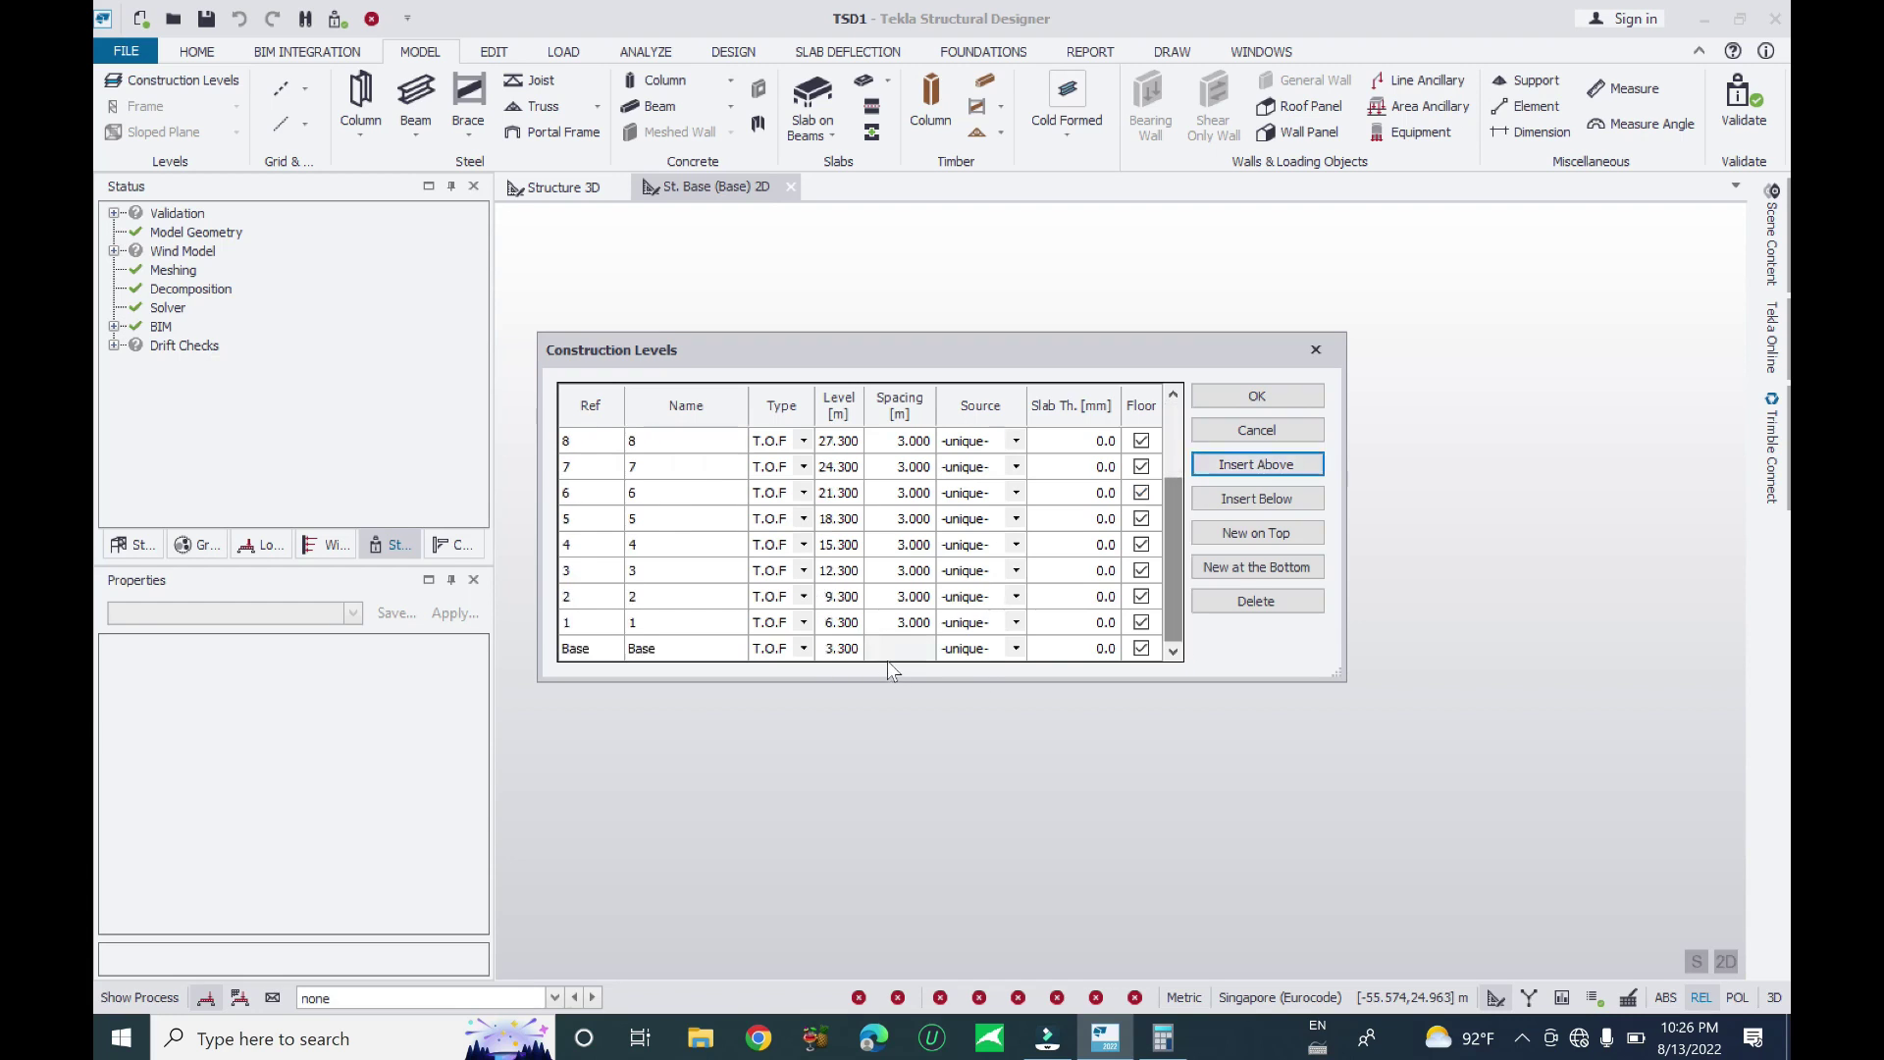
scroll(1001, 515, up, 2)
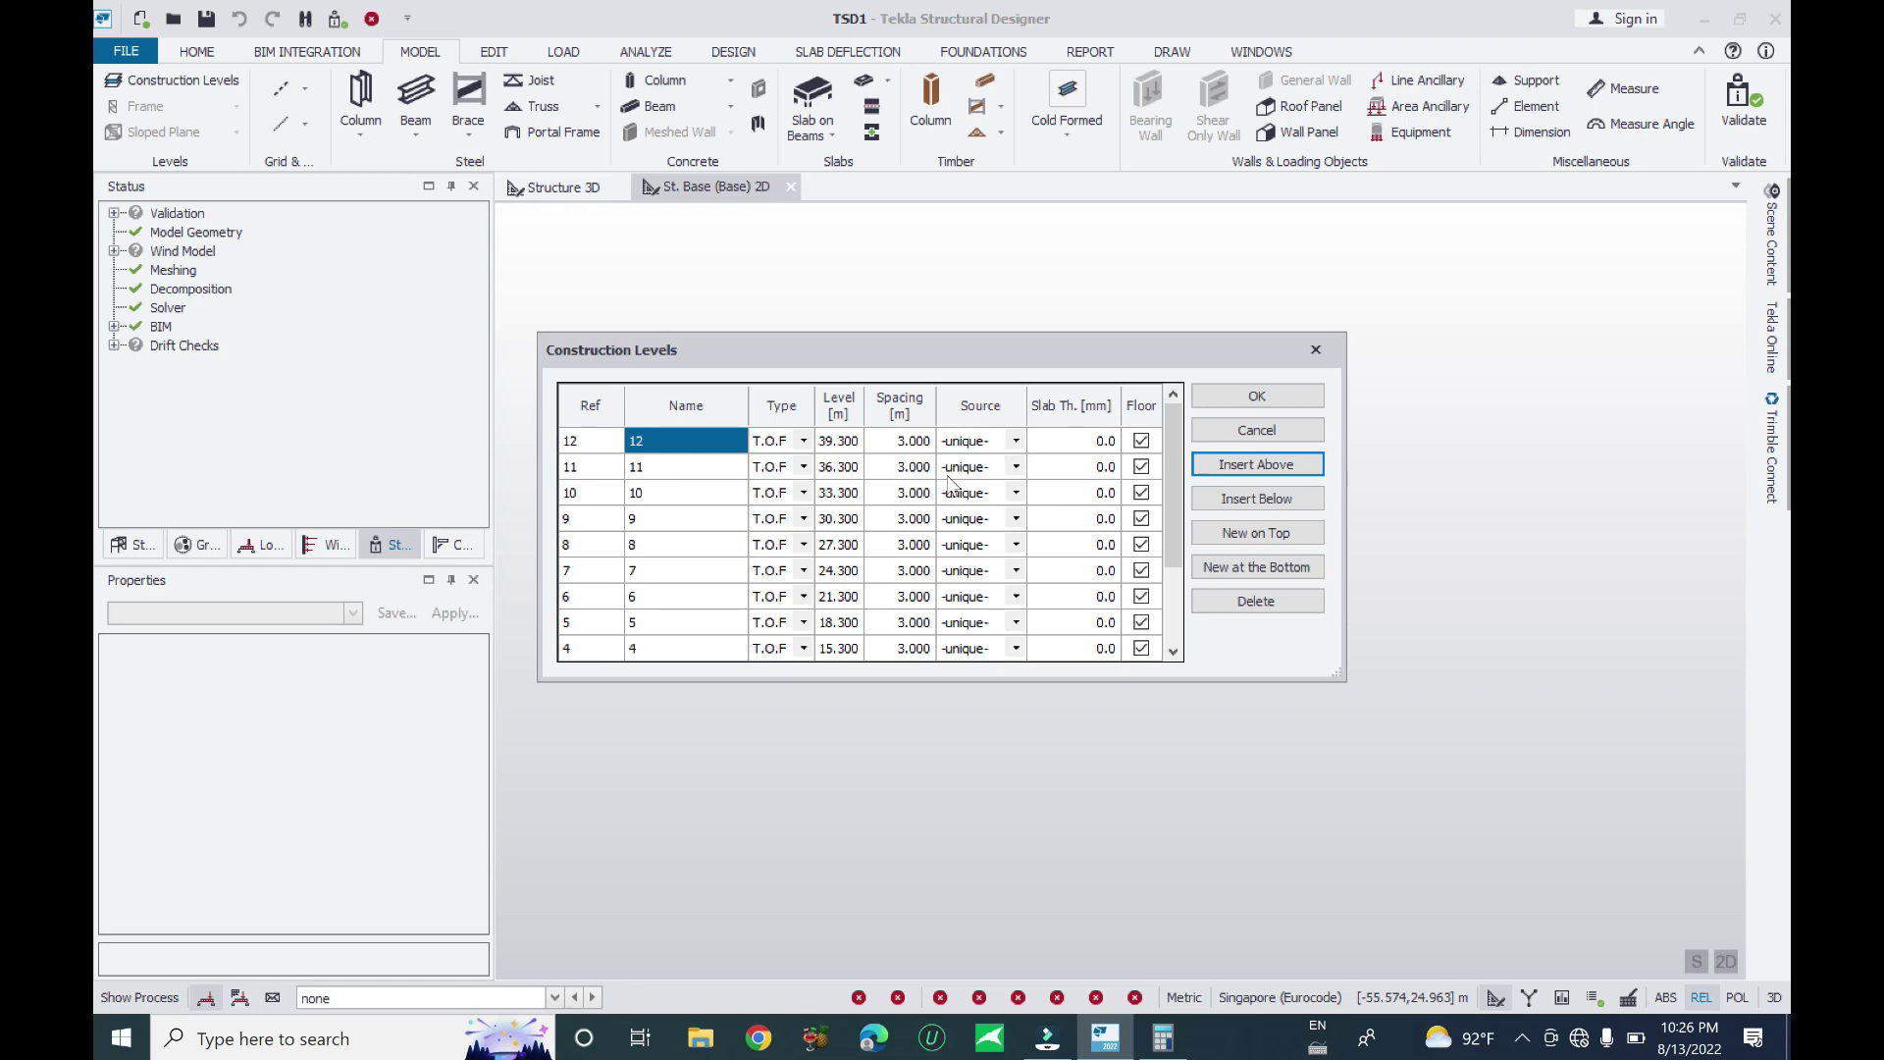
Keep level 12 as a unique level and set the source of levels 11, 10 and 9 to level 12
click(1013, 443)
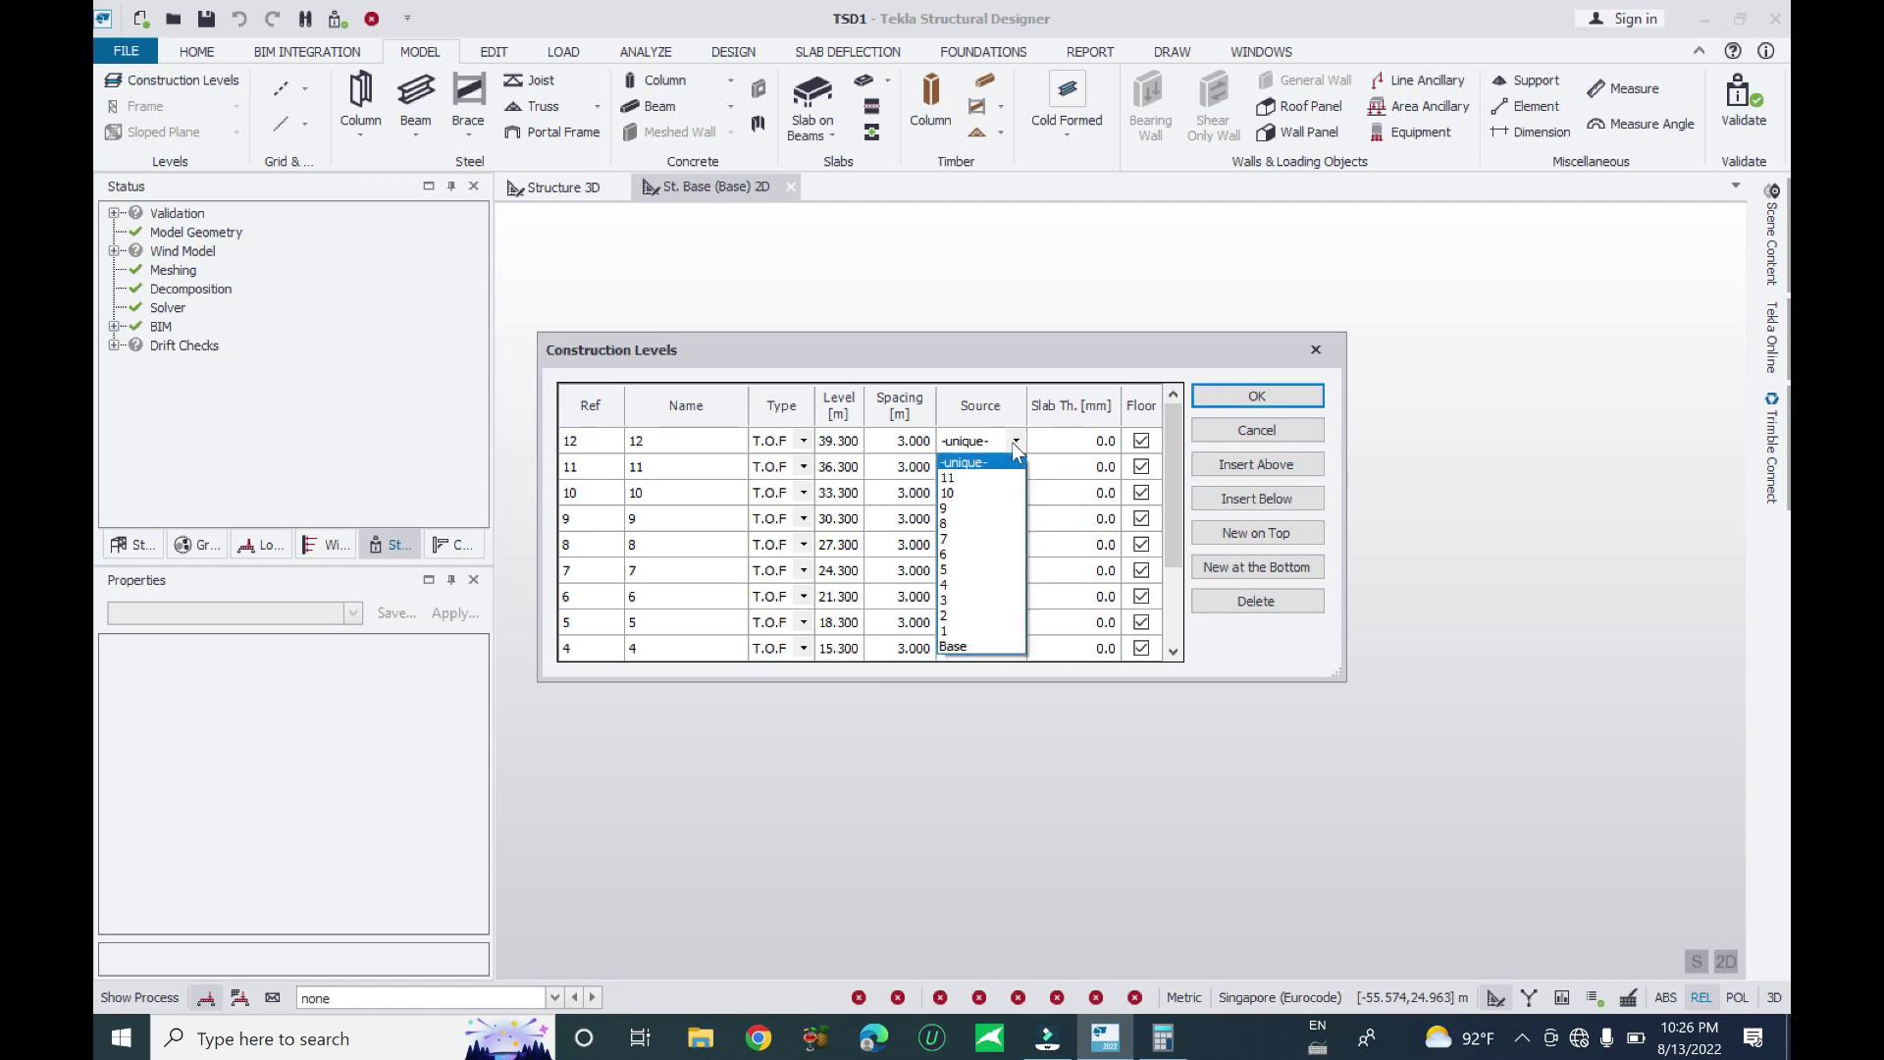
click(1013, 442)
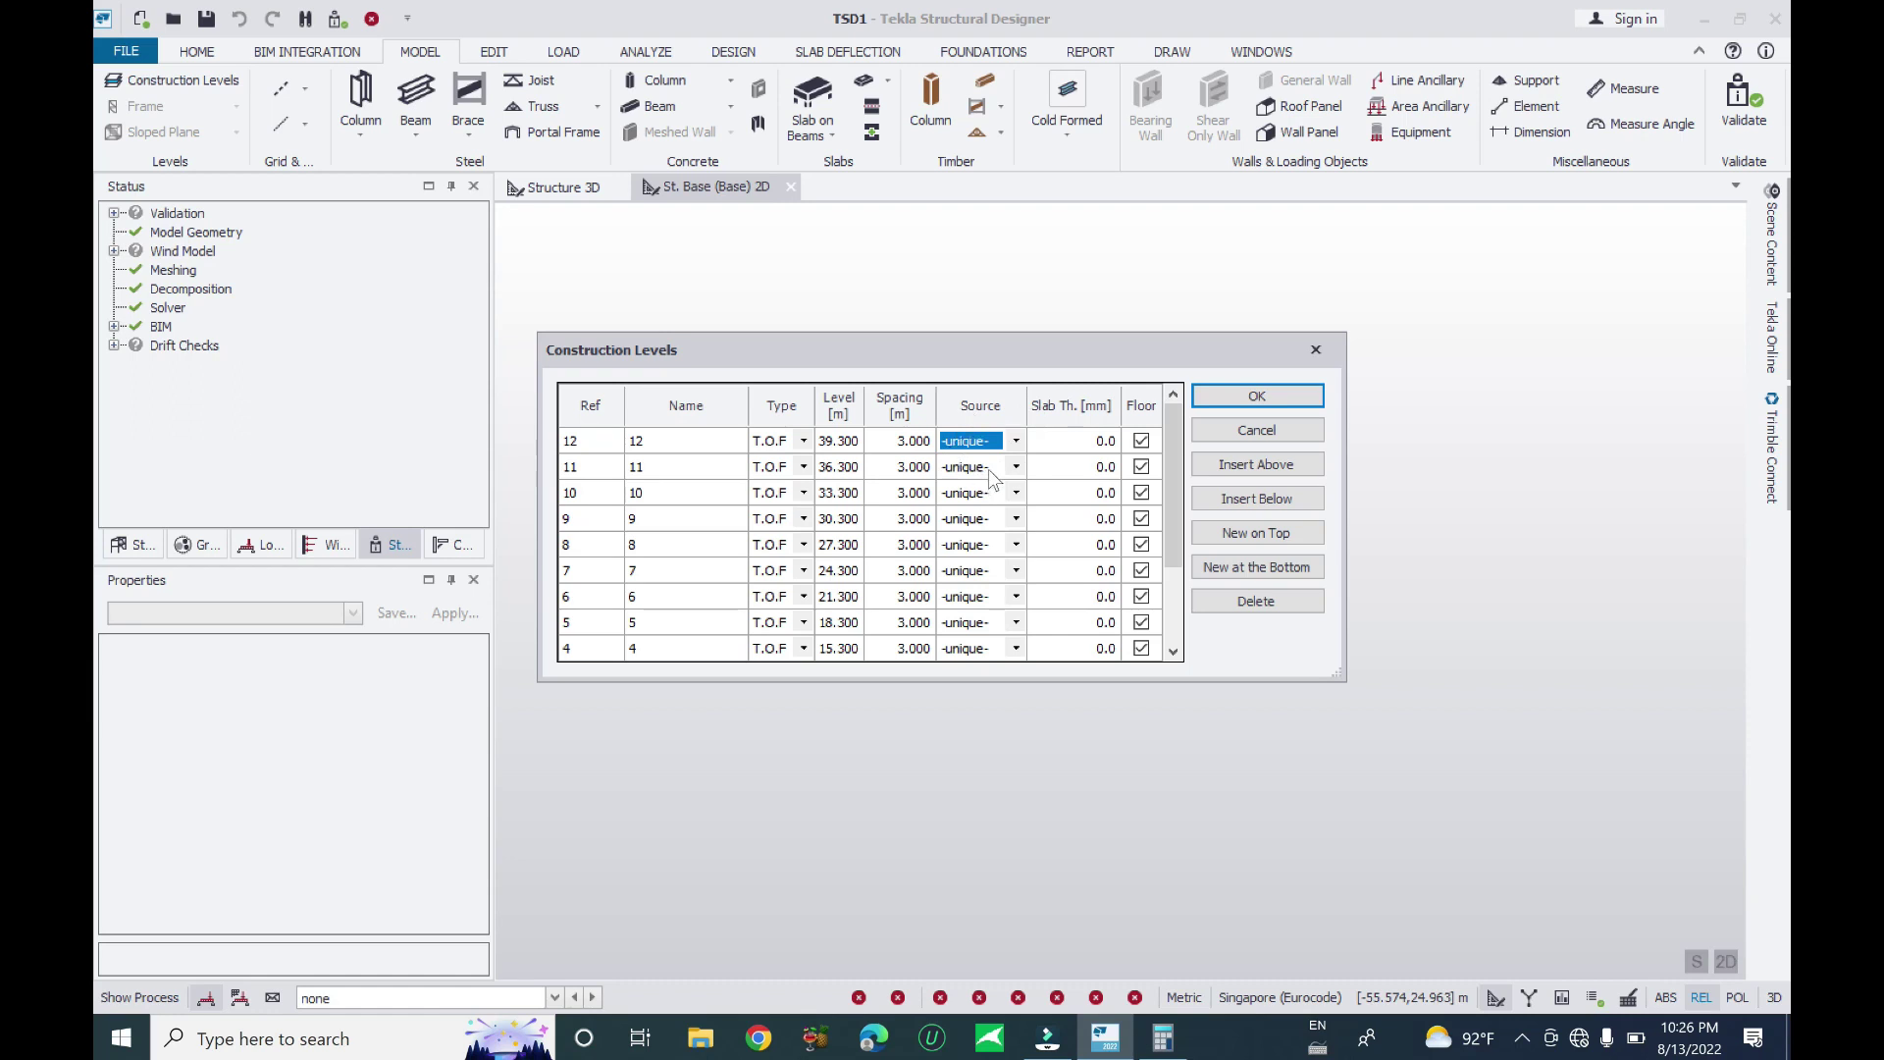
click(1031, 471)
click(999, 474)
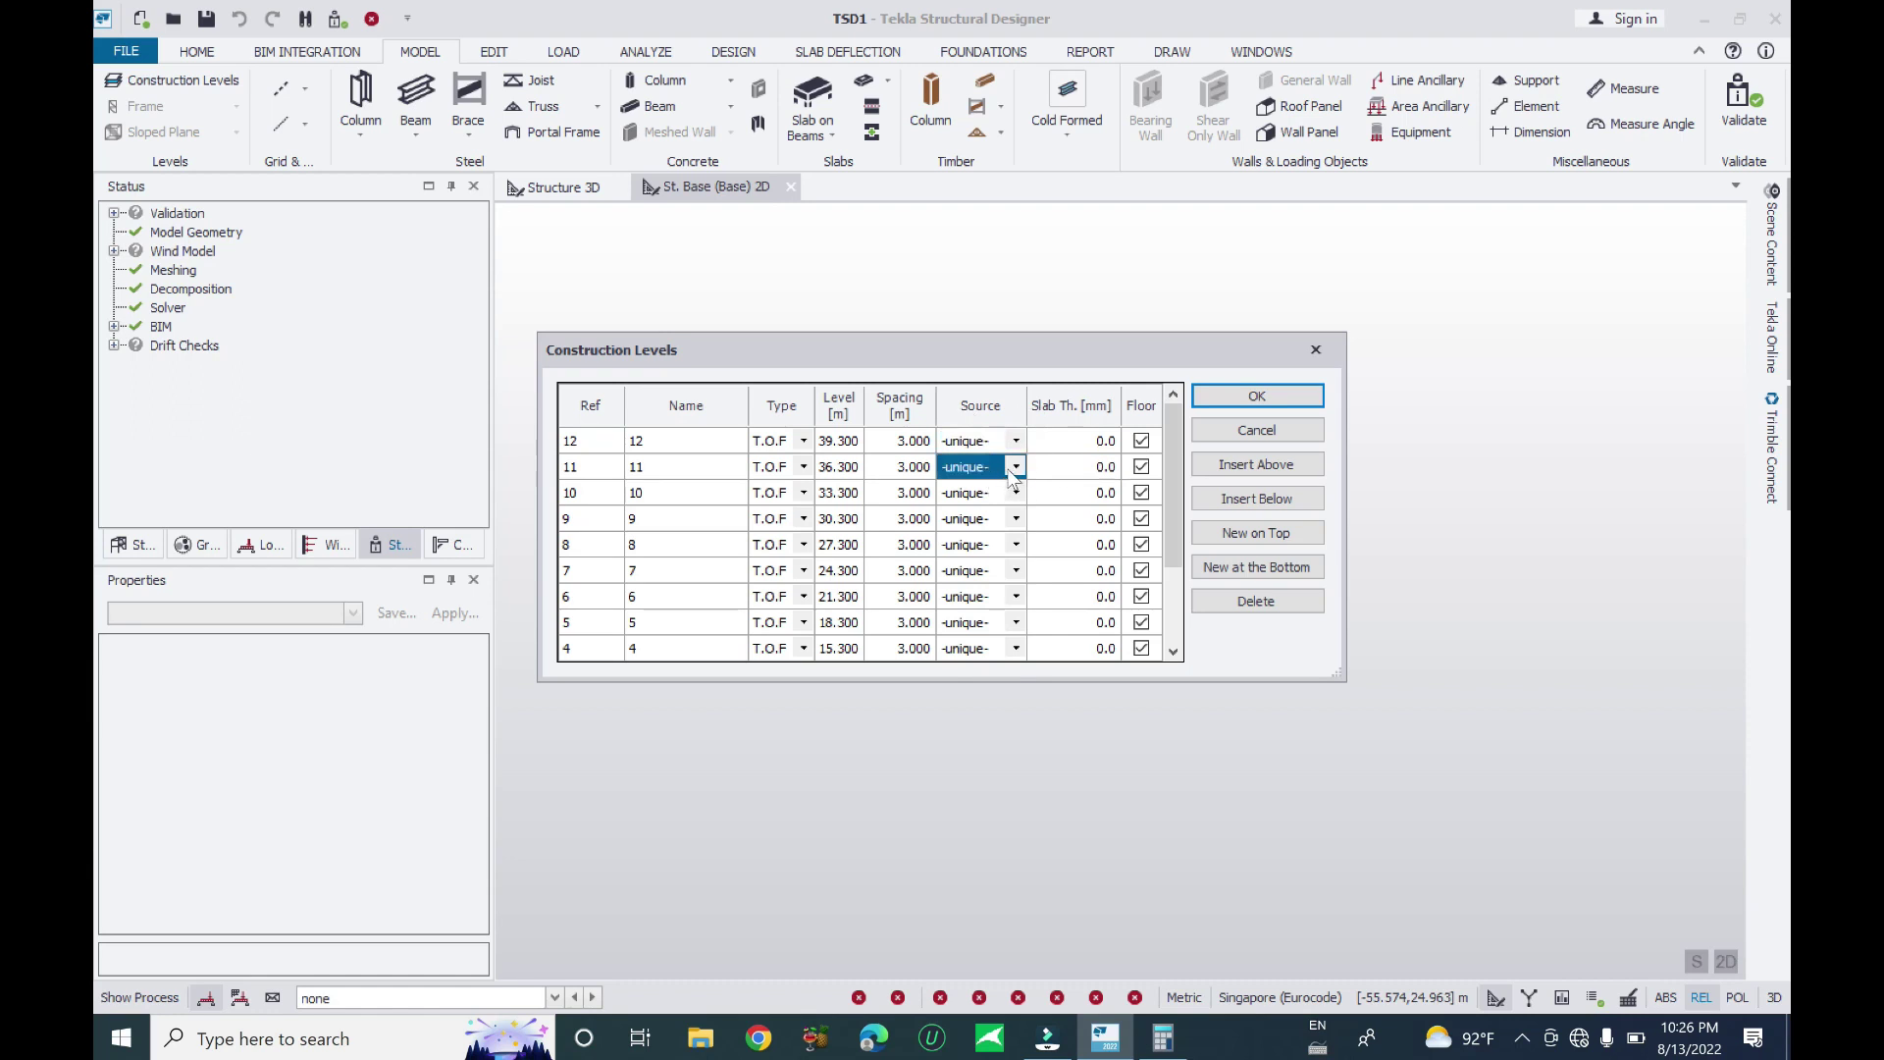
click(1015, 469)
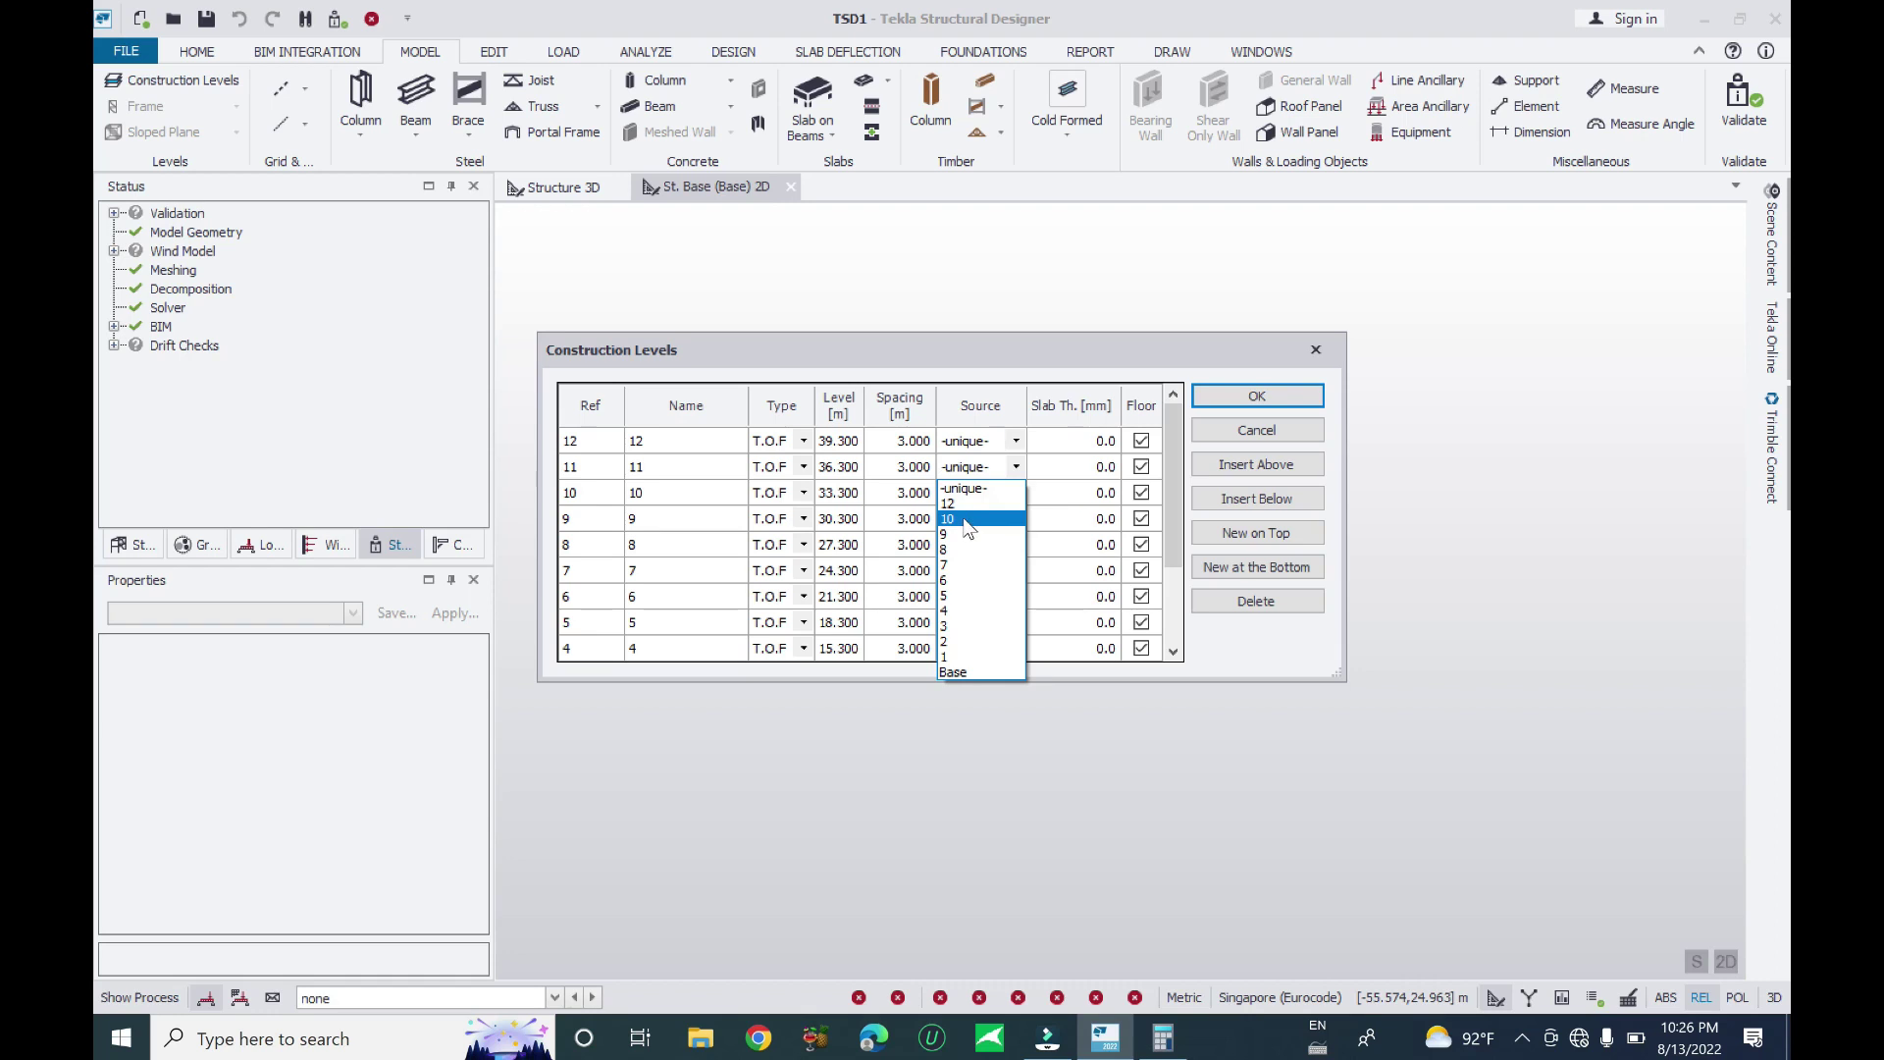
click(964, 503)
click(981, 492)
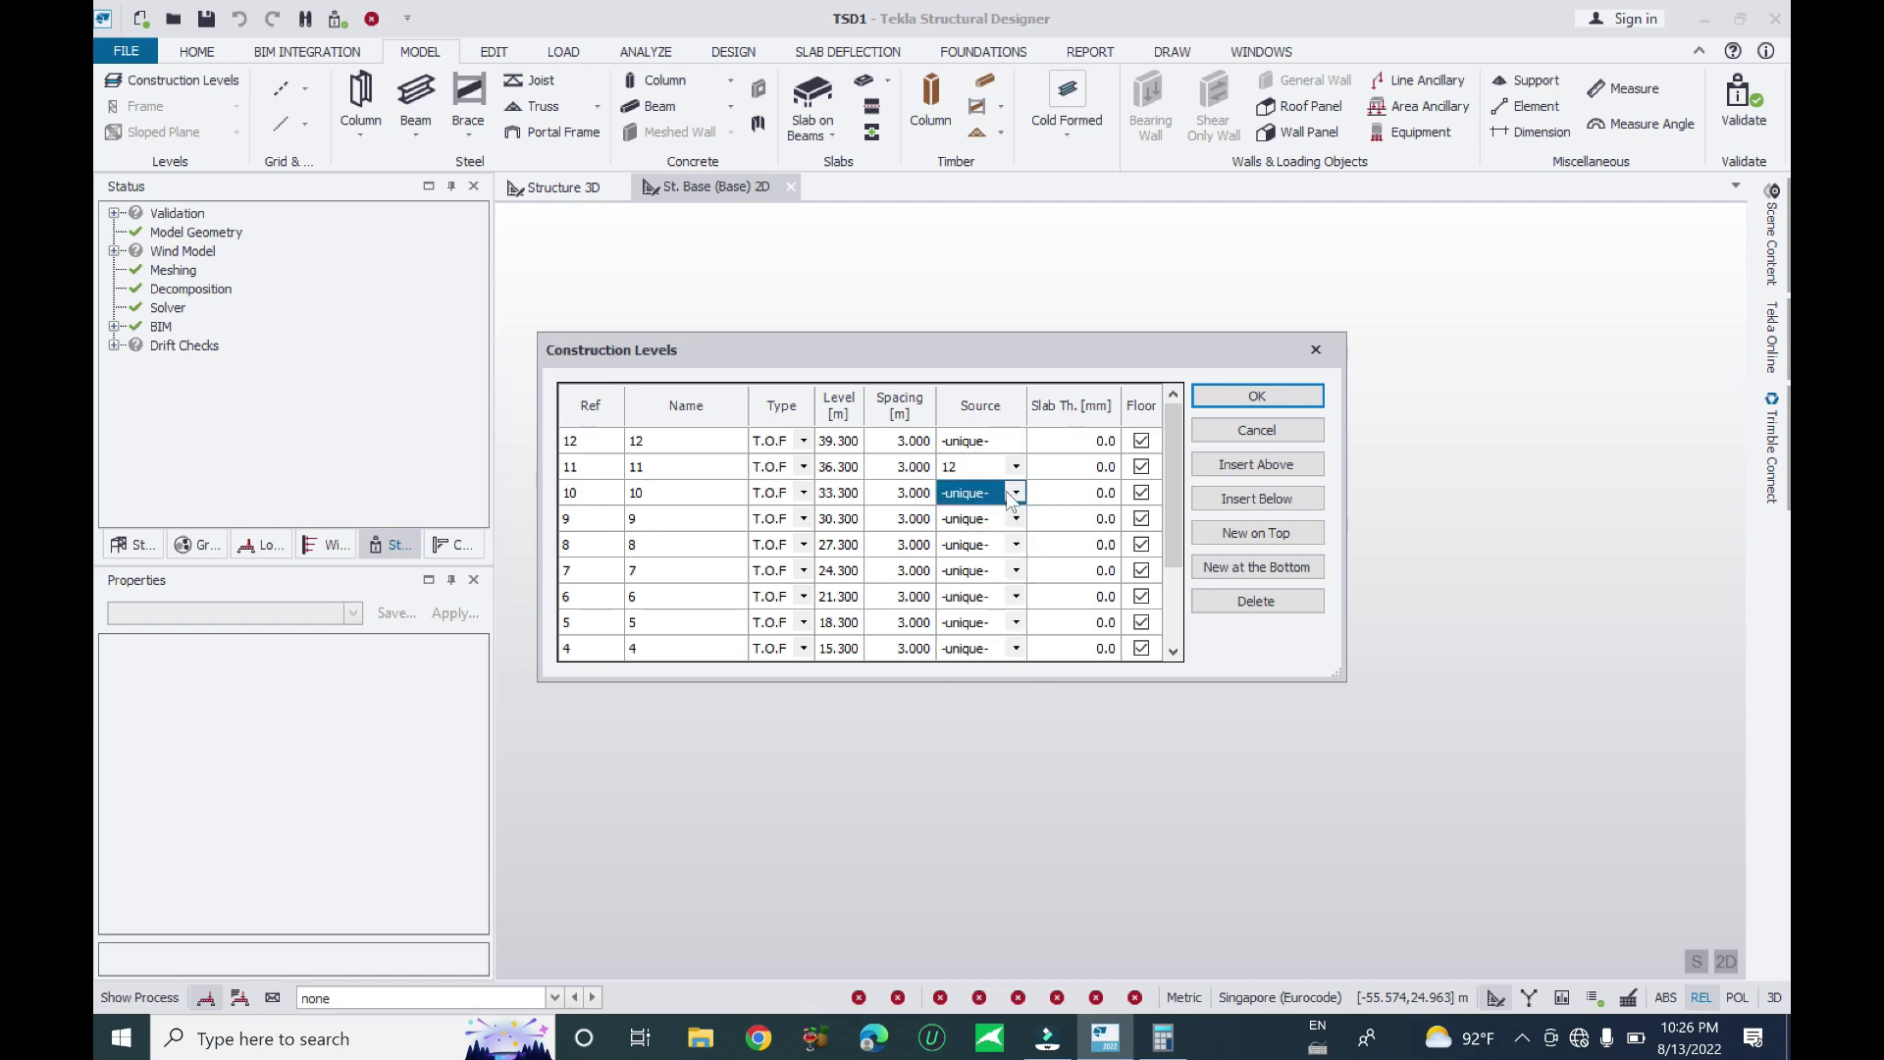
click(981, 493)
click(972, 529)
click(1015, 520)
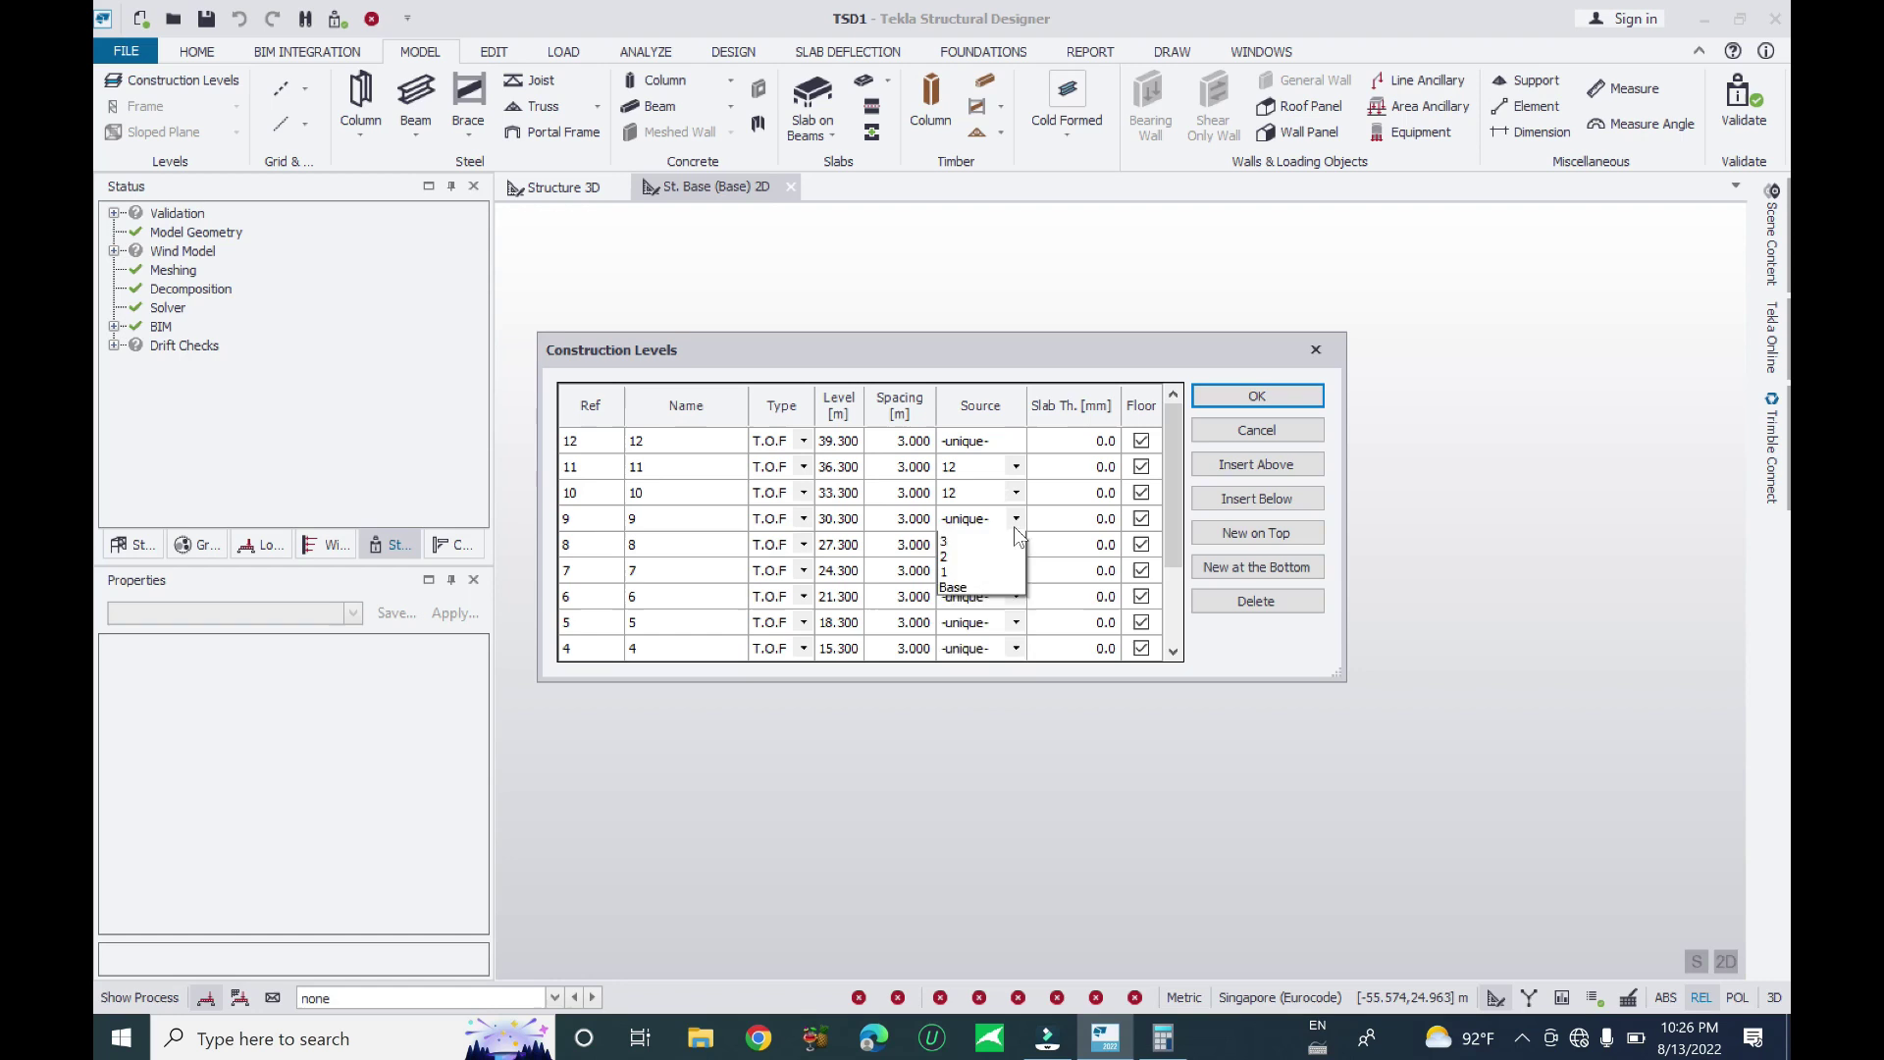
click(964, 555)
Set the source of construction levels 8, 7, 6 and 5 to level 12
click(1015, 546)
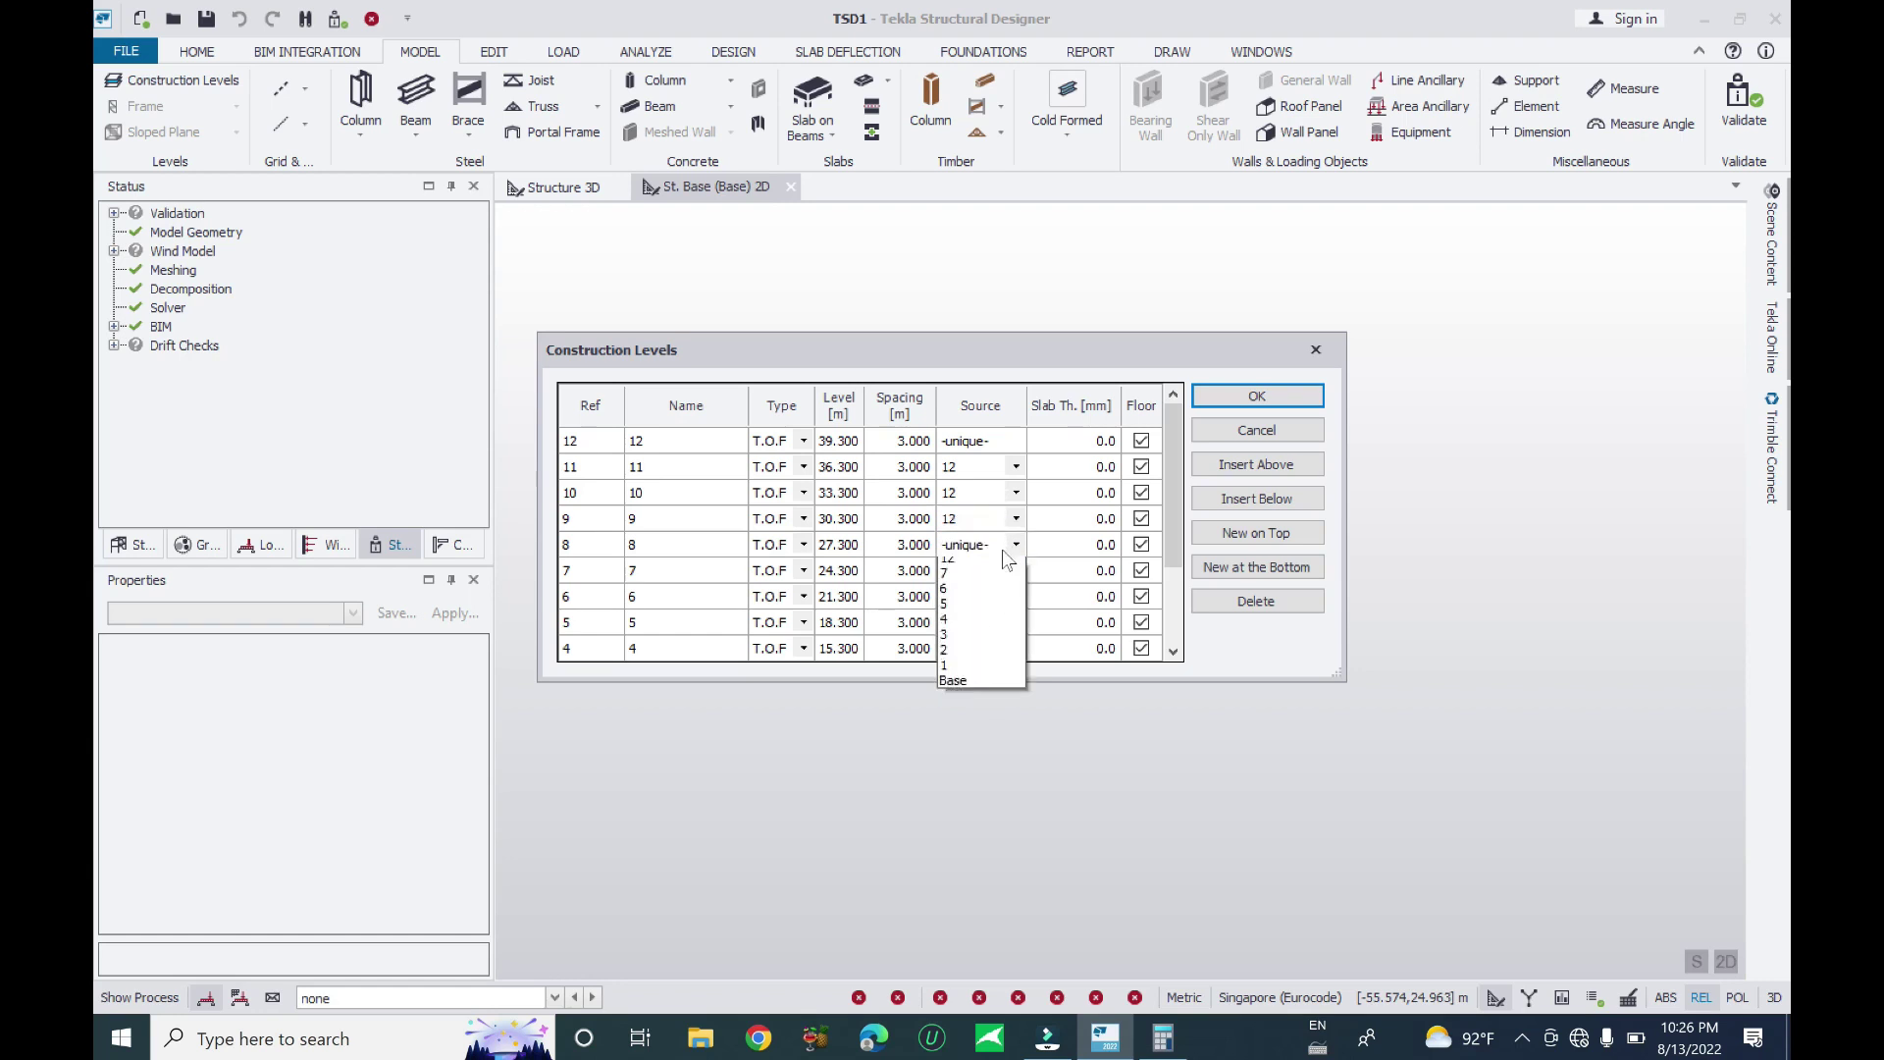
click(968, 581)
click(1015, 571)
click(967, 606)
click(1015, 596)
click(972, 632)
click(1014, 622)
click(967, 657)
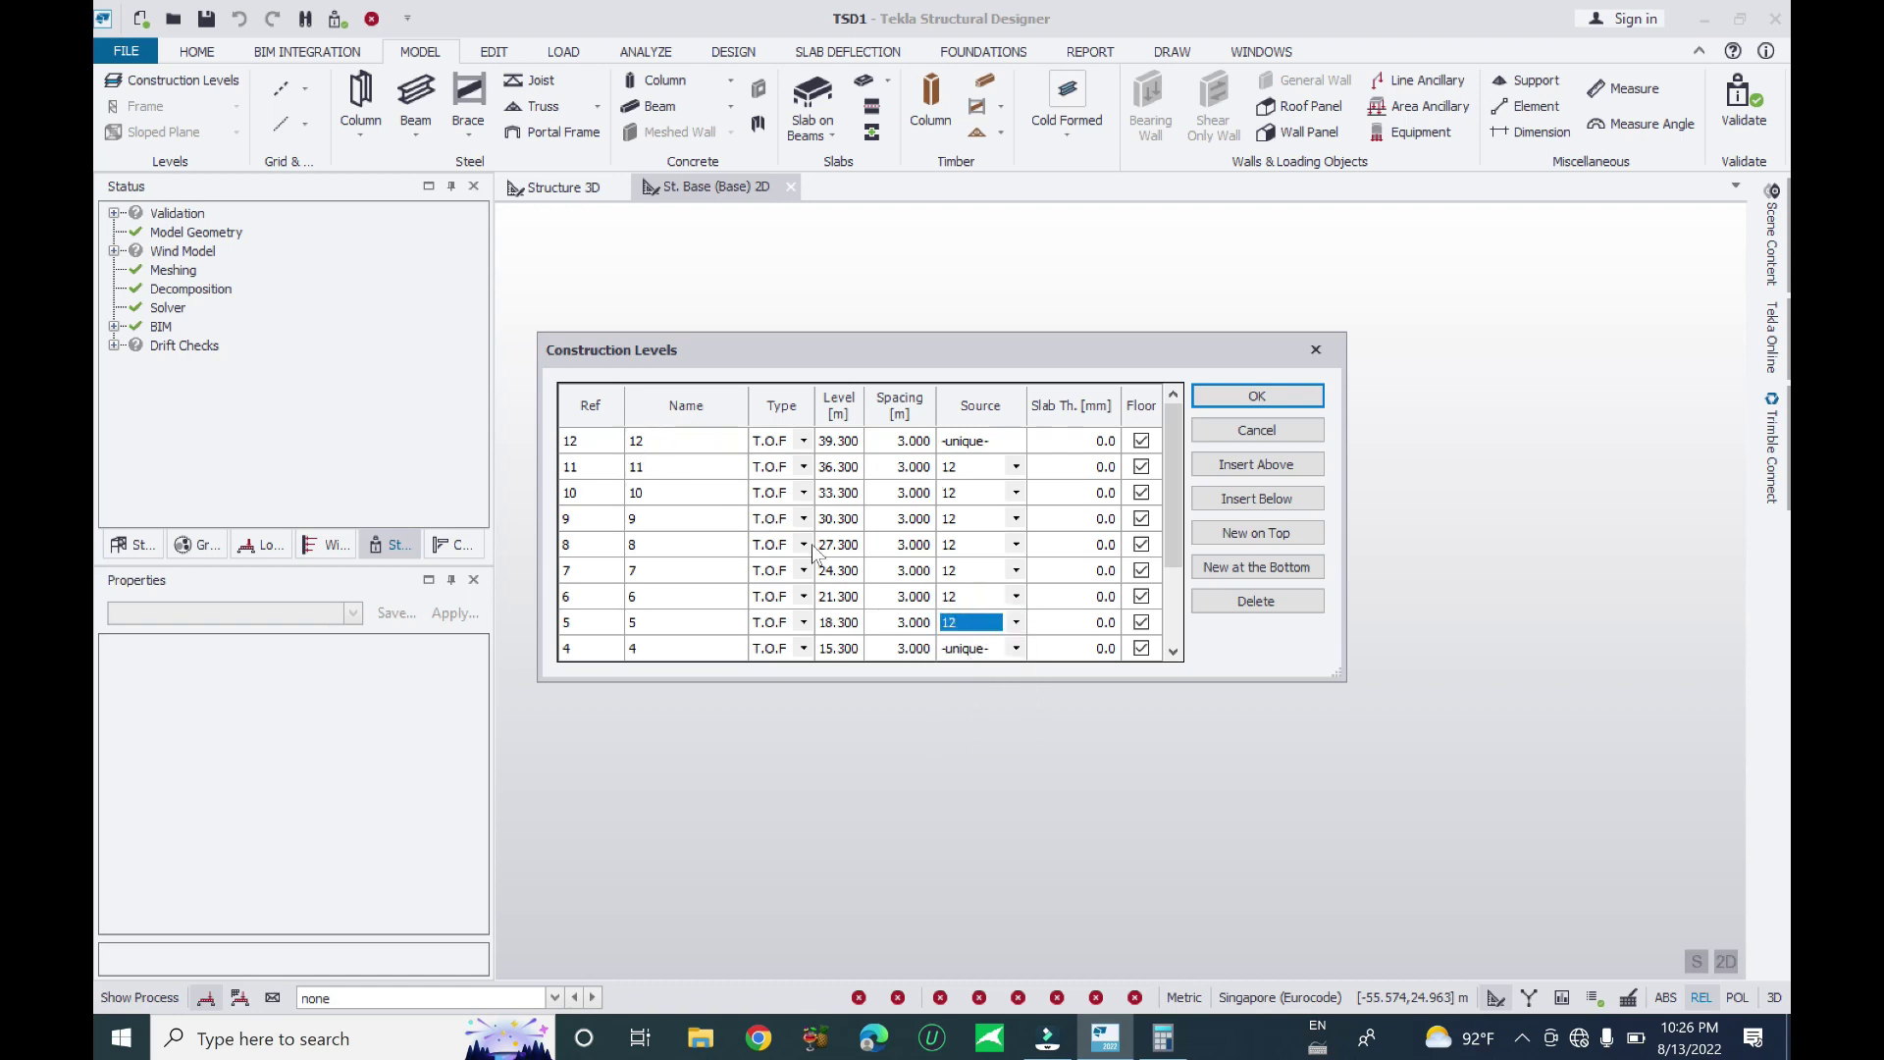
Set the source of construction levels 4, 3, 2 and 1 to level 12
scroll(947, 643, down, 1)
click(982, 570)
click(1016, 570)
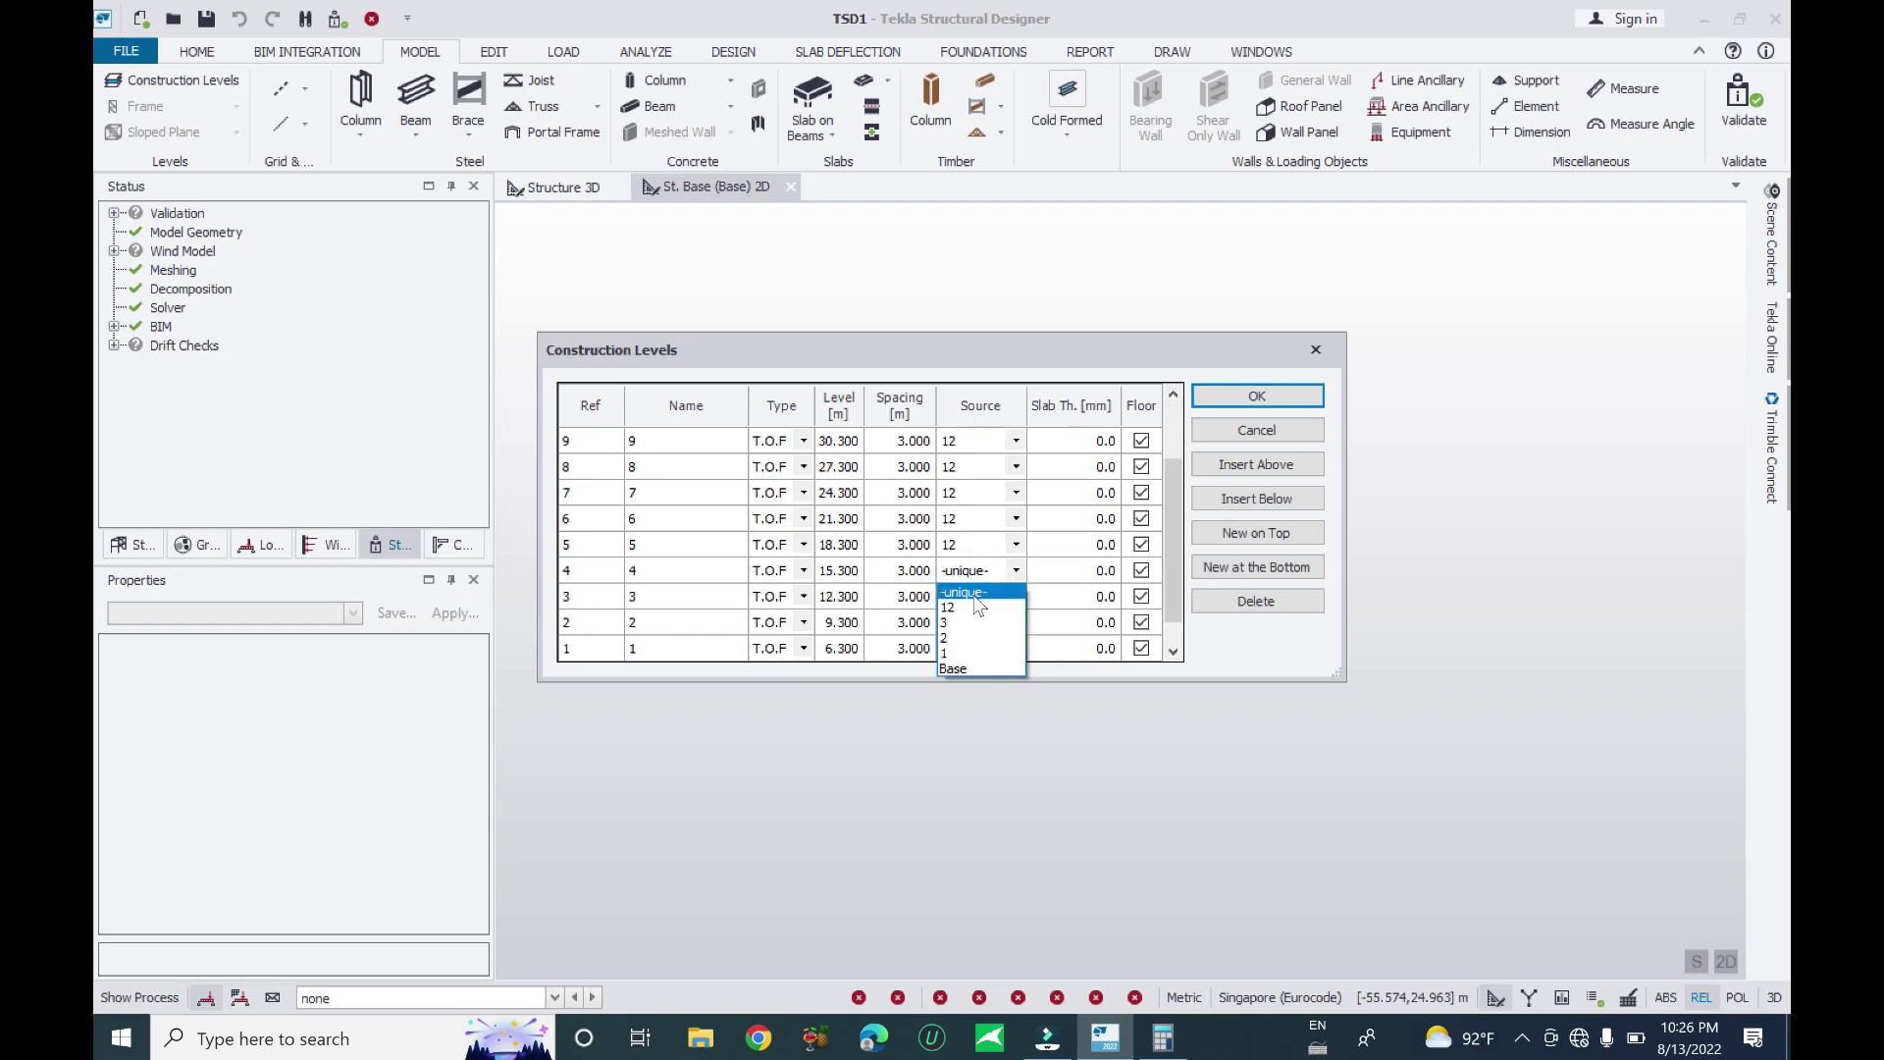
click(975, 608)
click(982, 597)
click(1016, 597)
click(968, 634)
click(982, 622)
click(1016, 622)
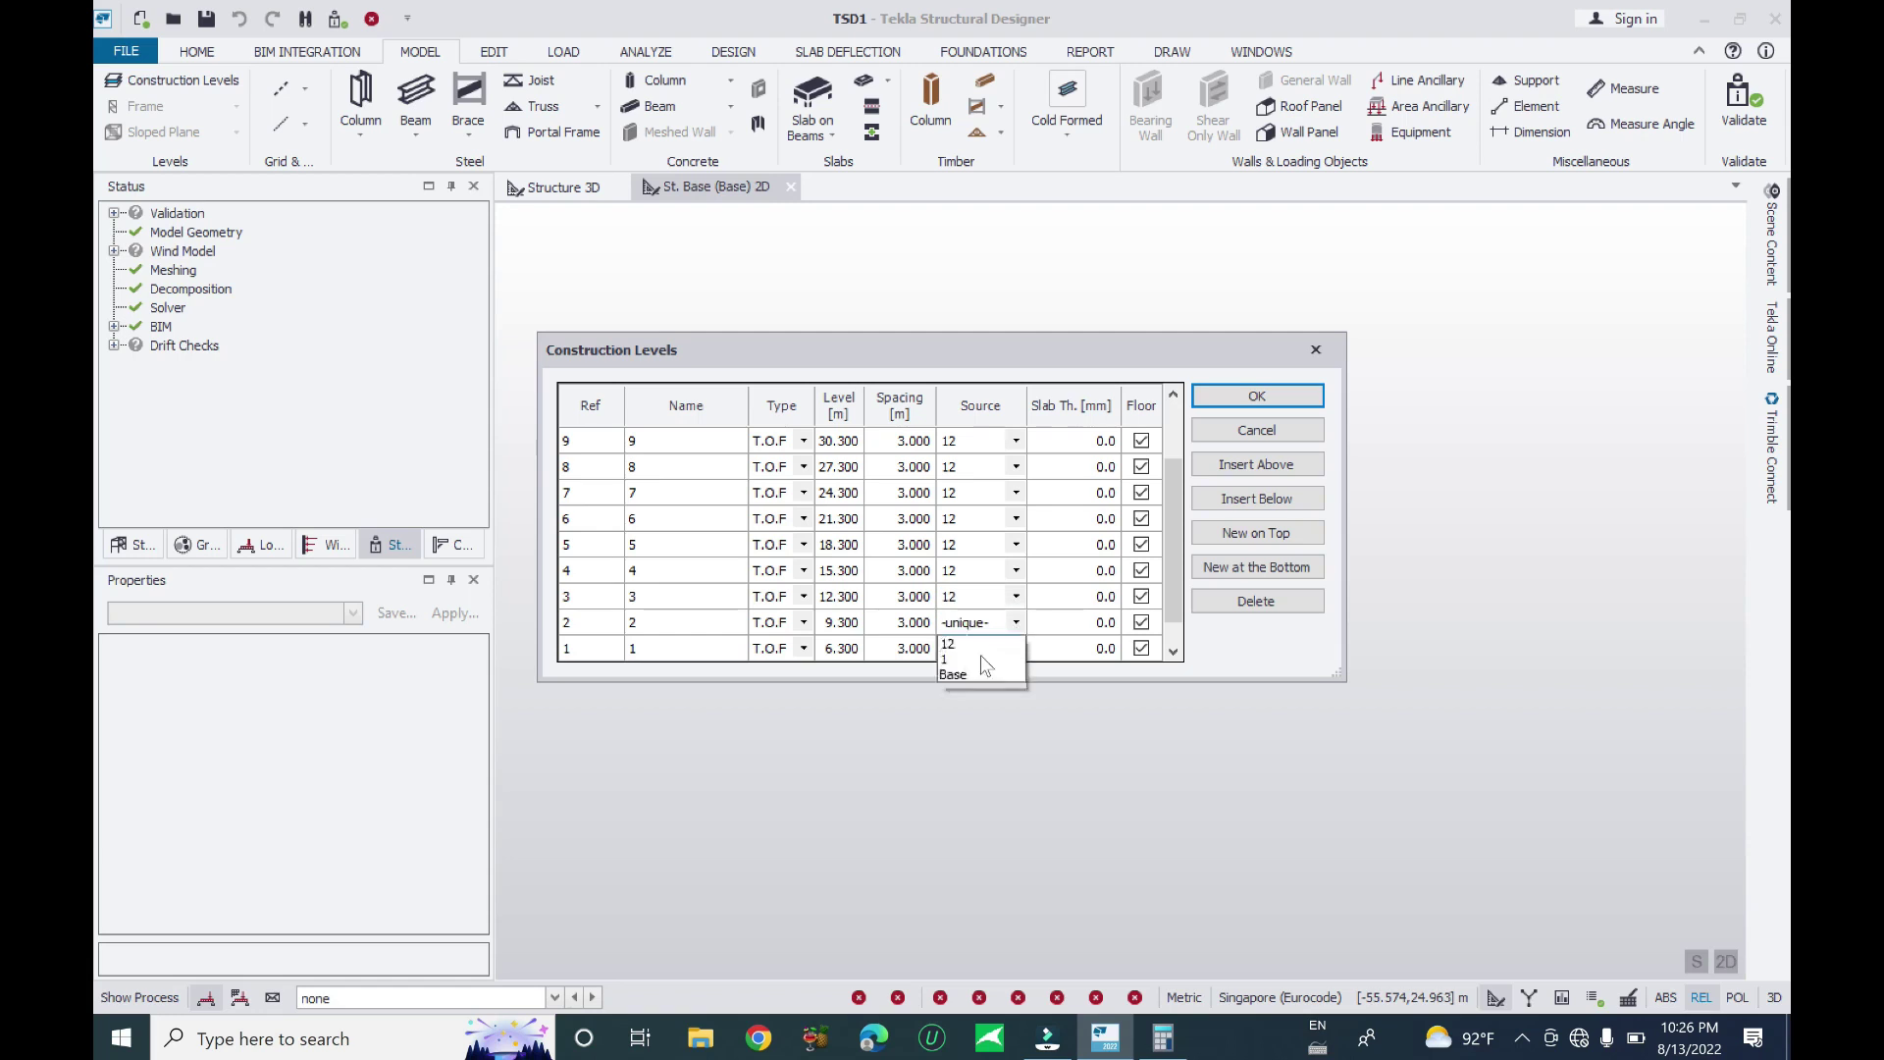
click(968, 659)
click(981, 647)
click(1015, 648)
click(968, 685)
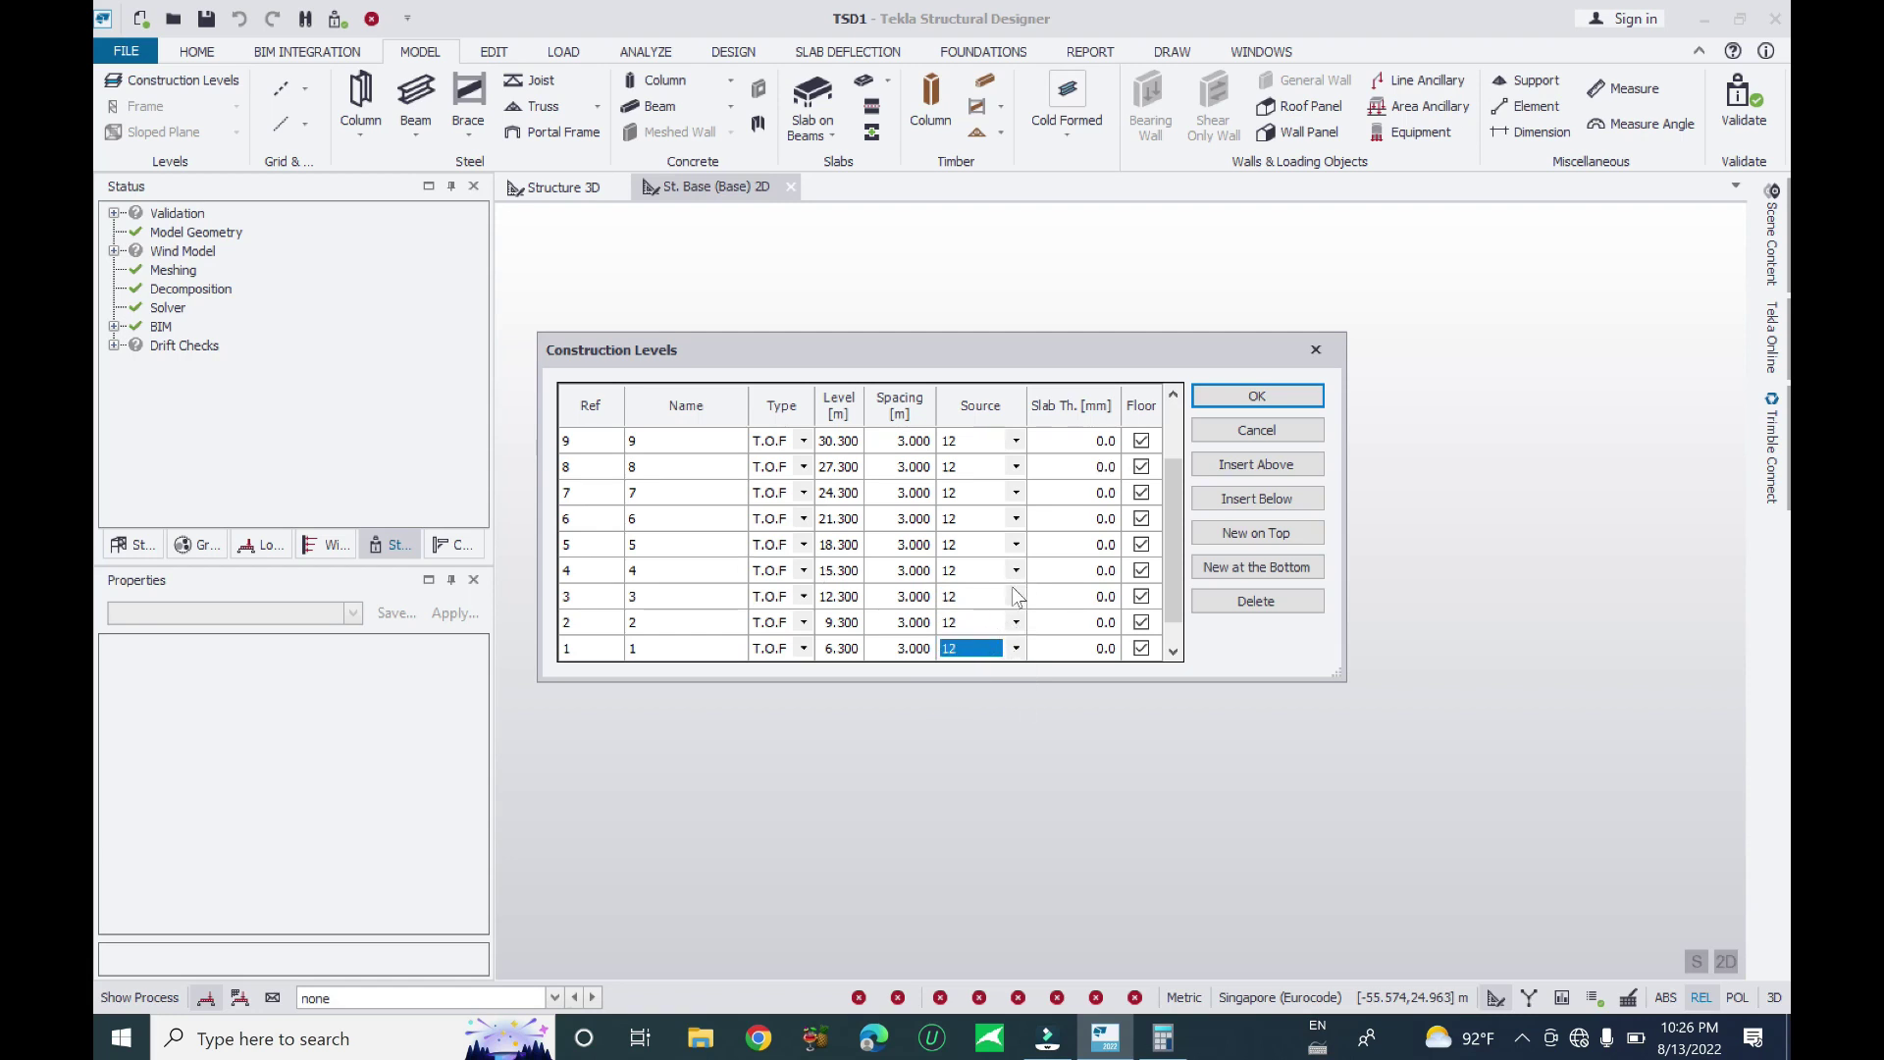
Check the sources through the whole levels list and set the source of level 1 to level 12 again
scroll(993, 617, down, 1)
scroll(871, 562, up, 2)
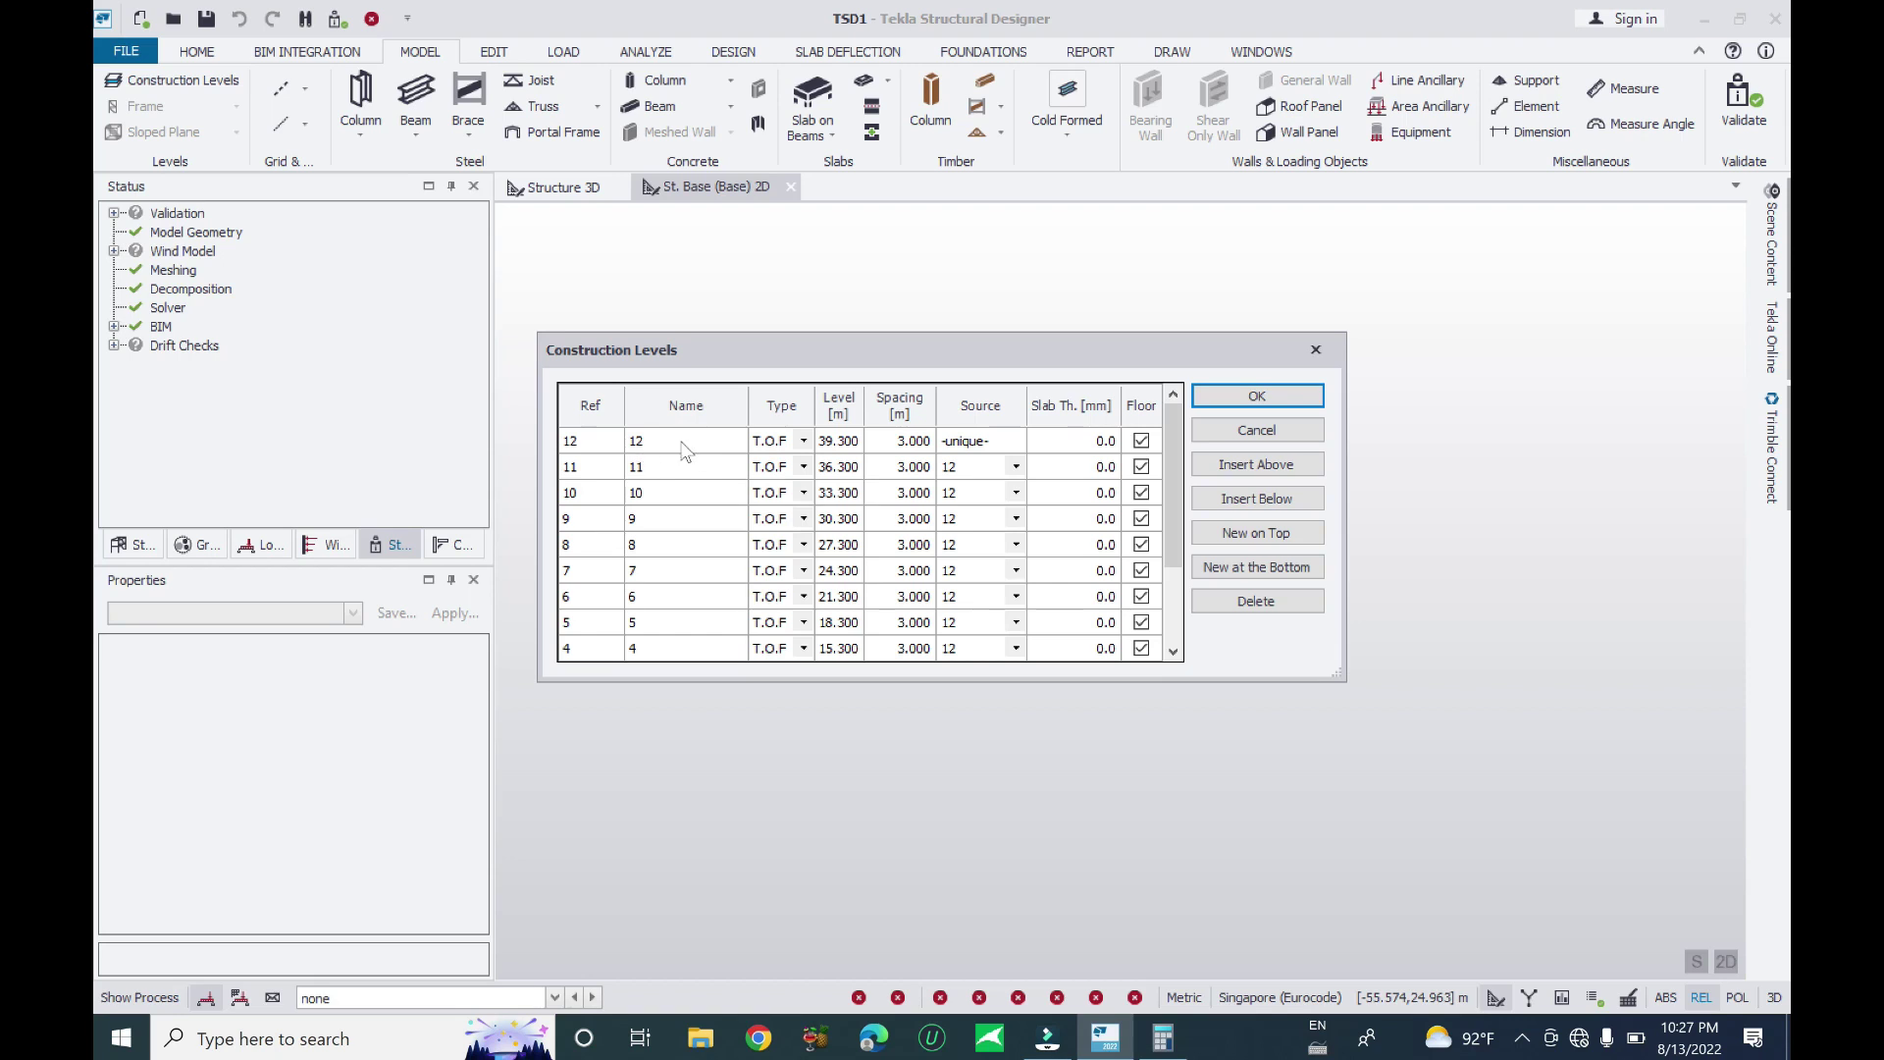
scroll(968, 628, down, 2)
click(969, 624)
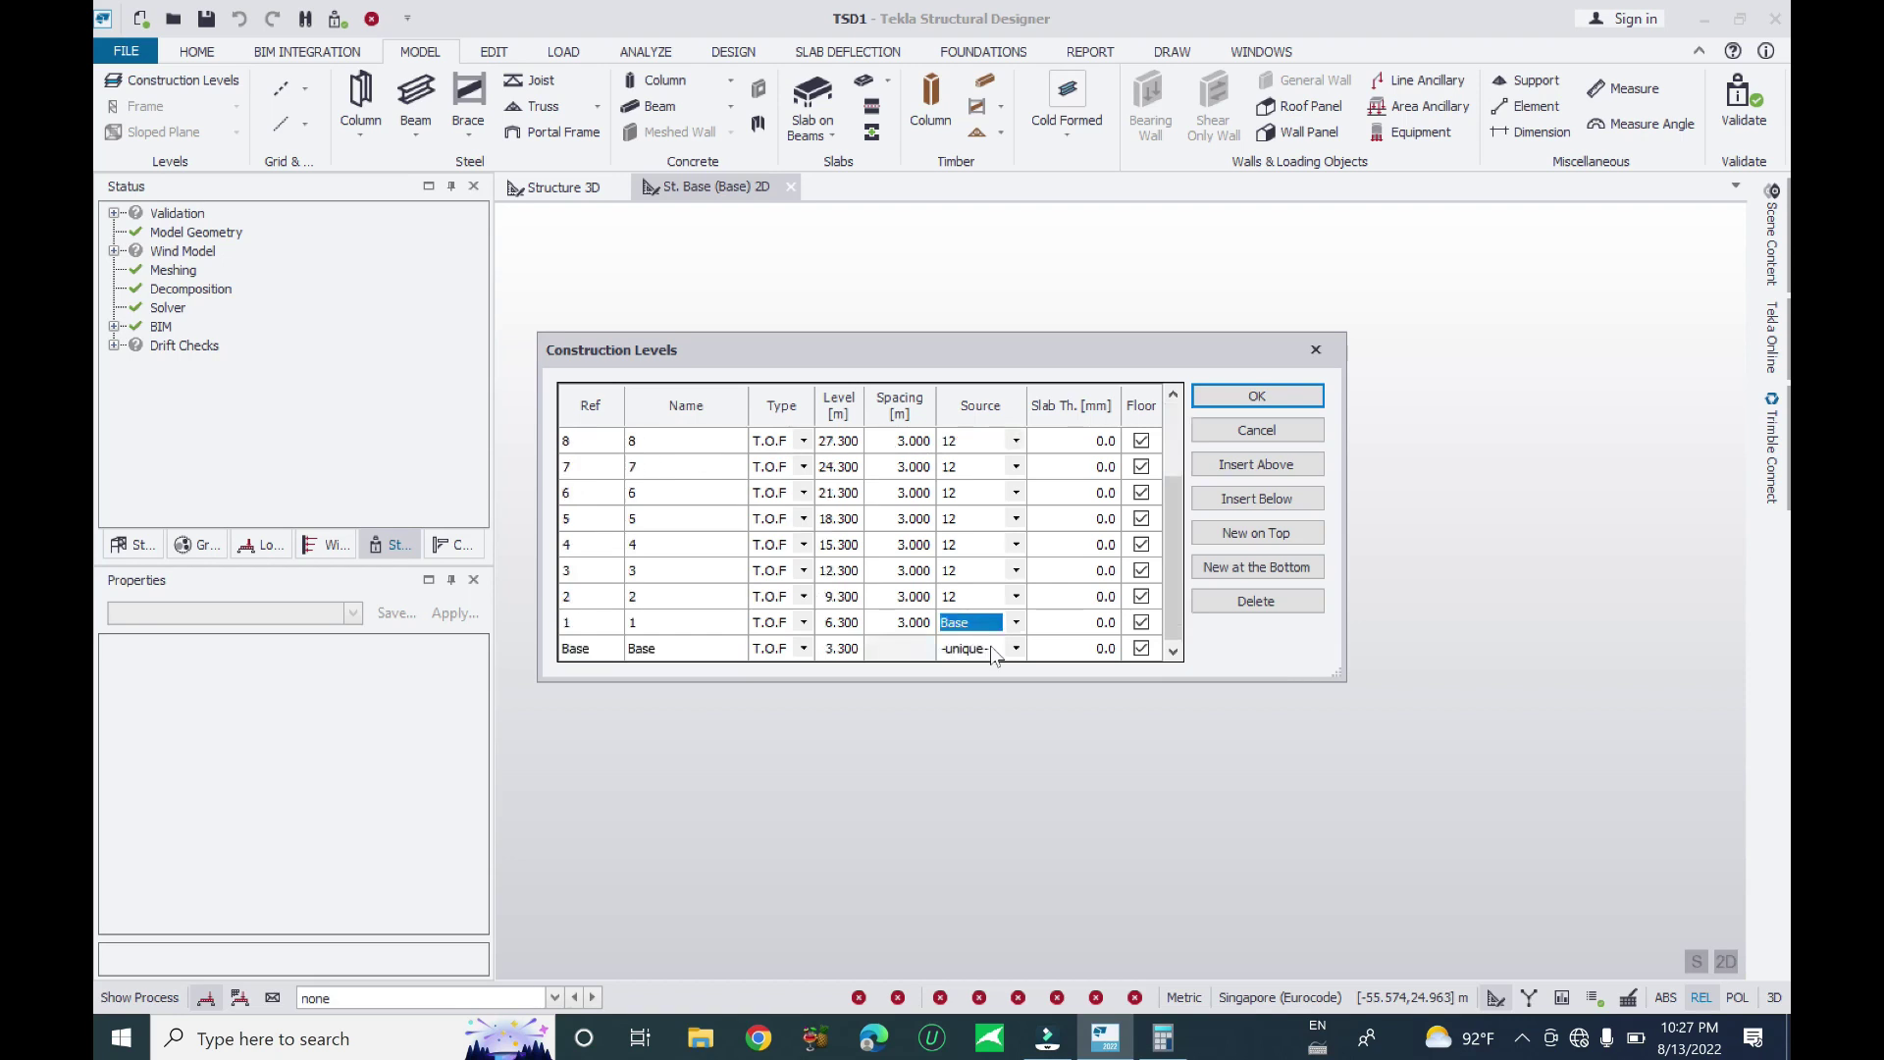
click(1017, 622)
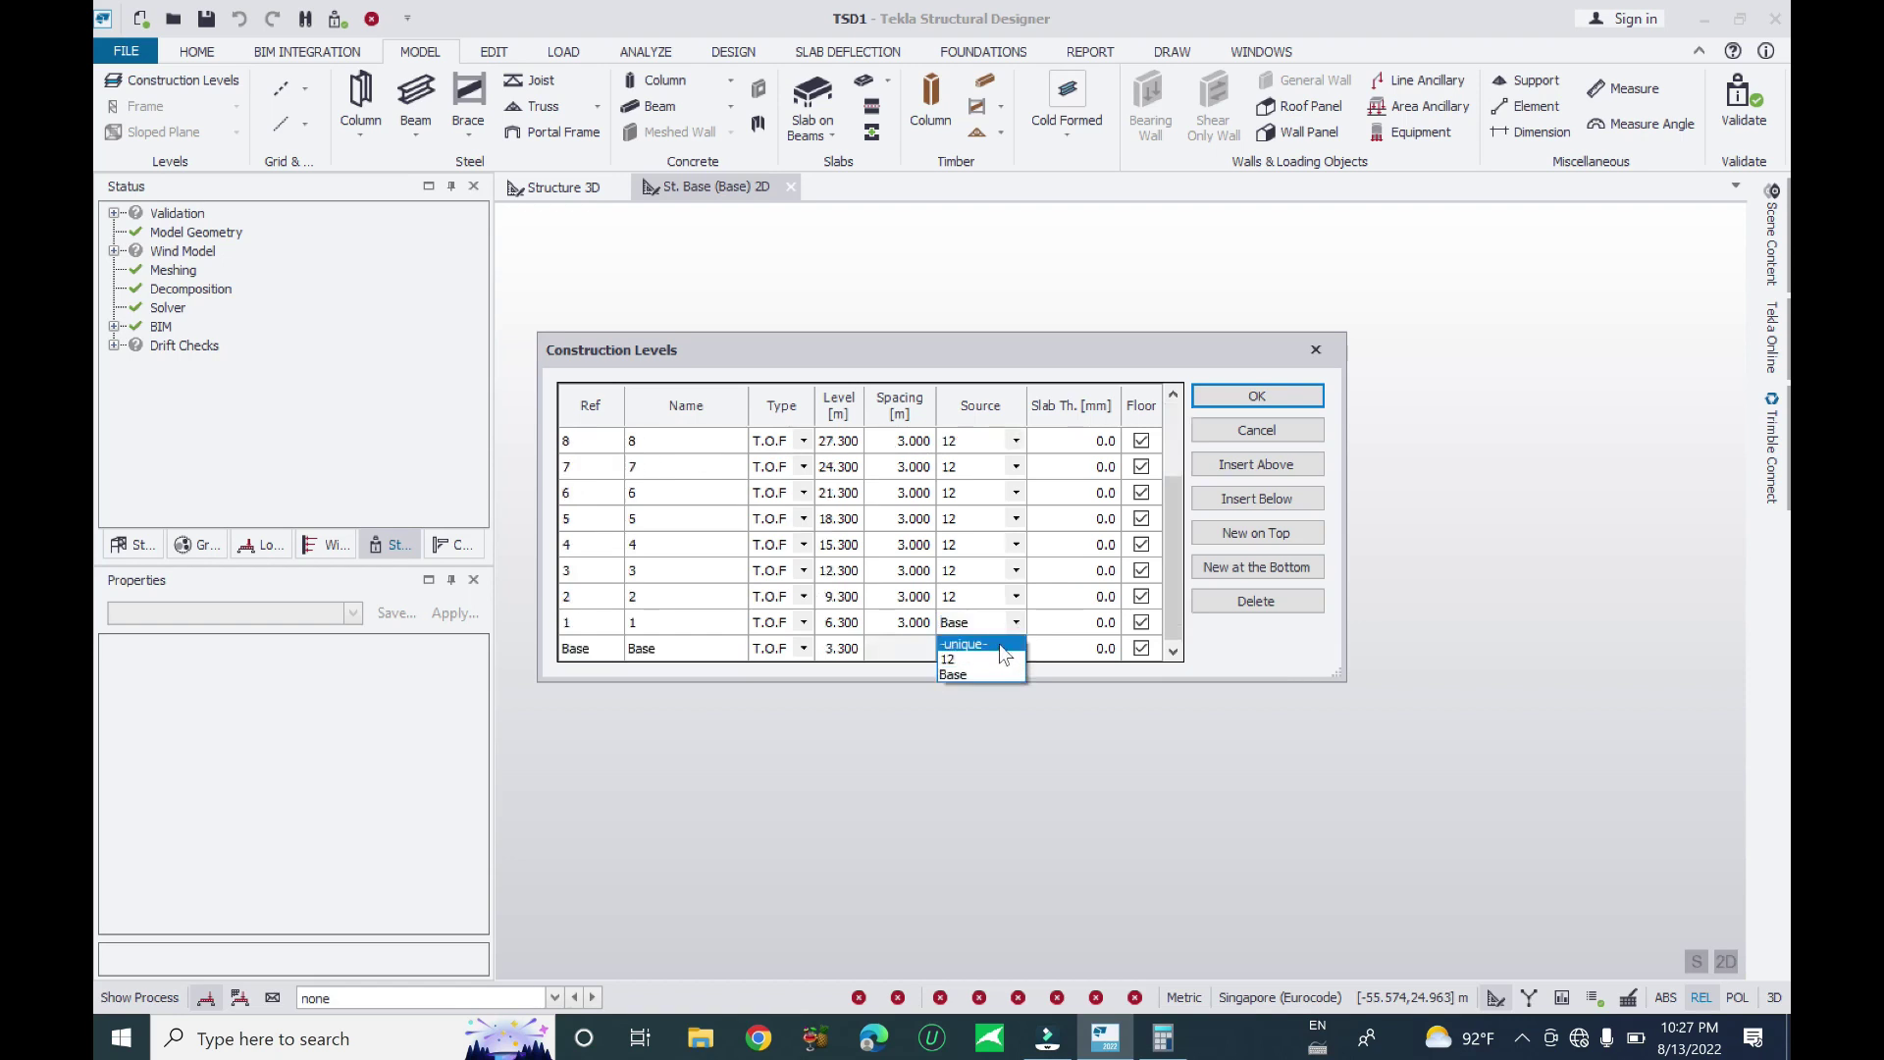
click(992, 660)
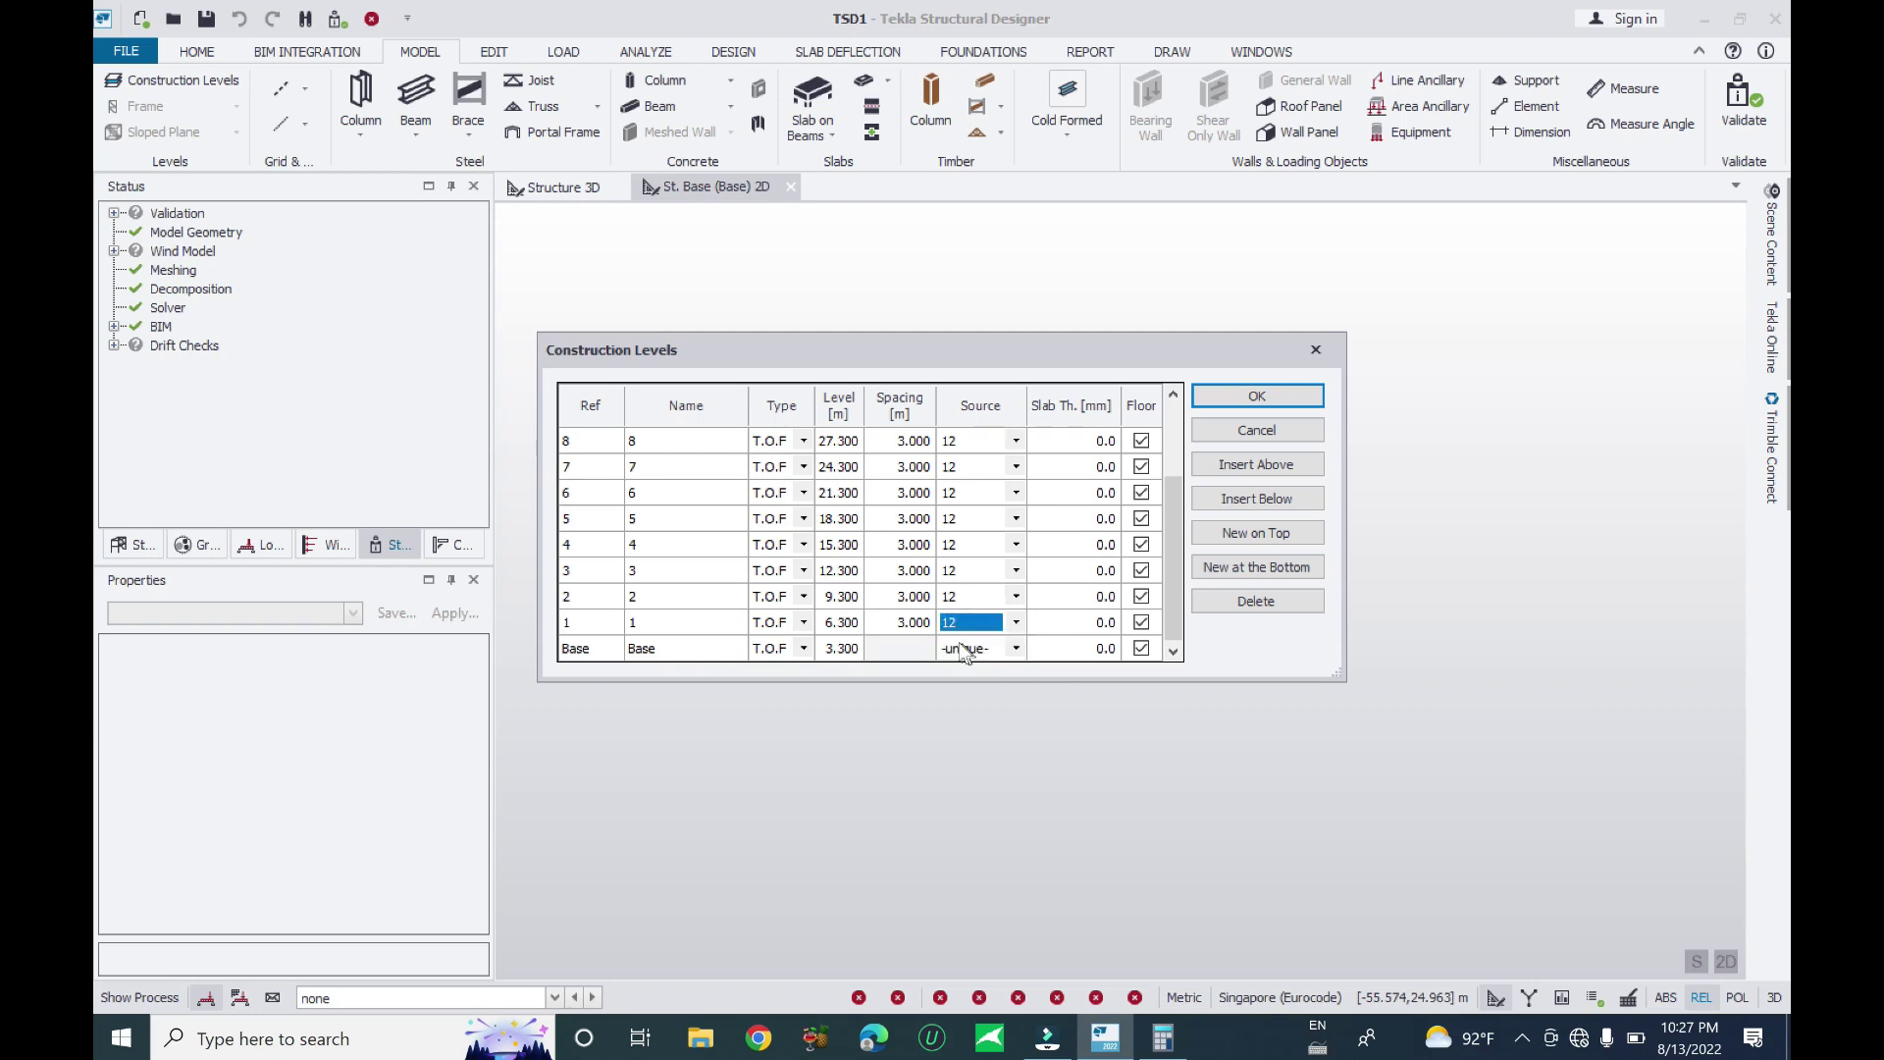
Set the source of the Base level to level 12 and accept the construction levels
click(1017, 651)
click(1017, 651)
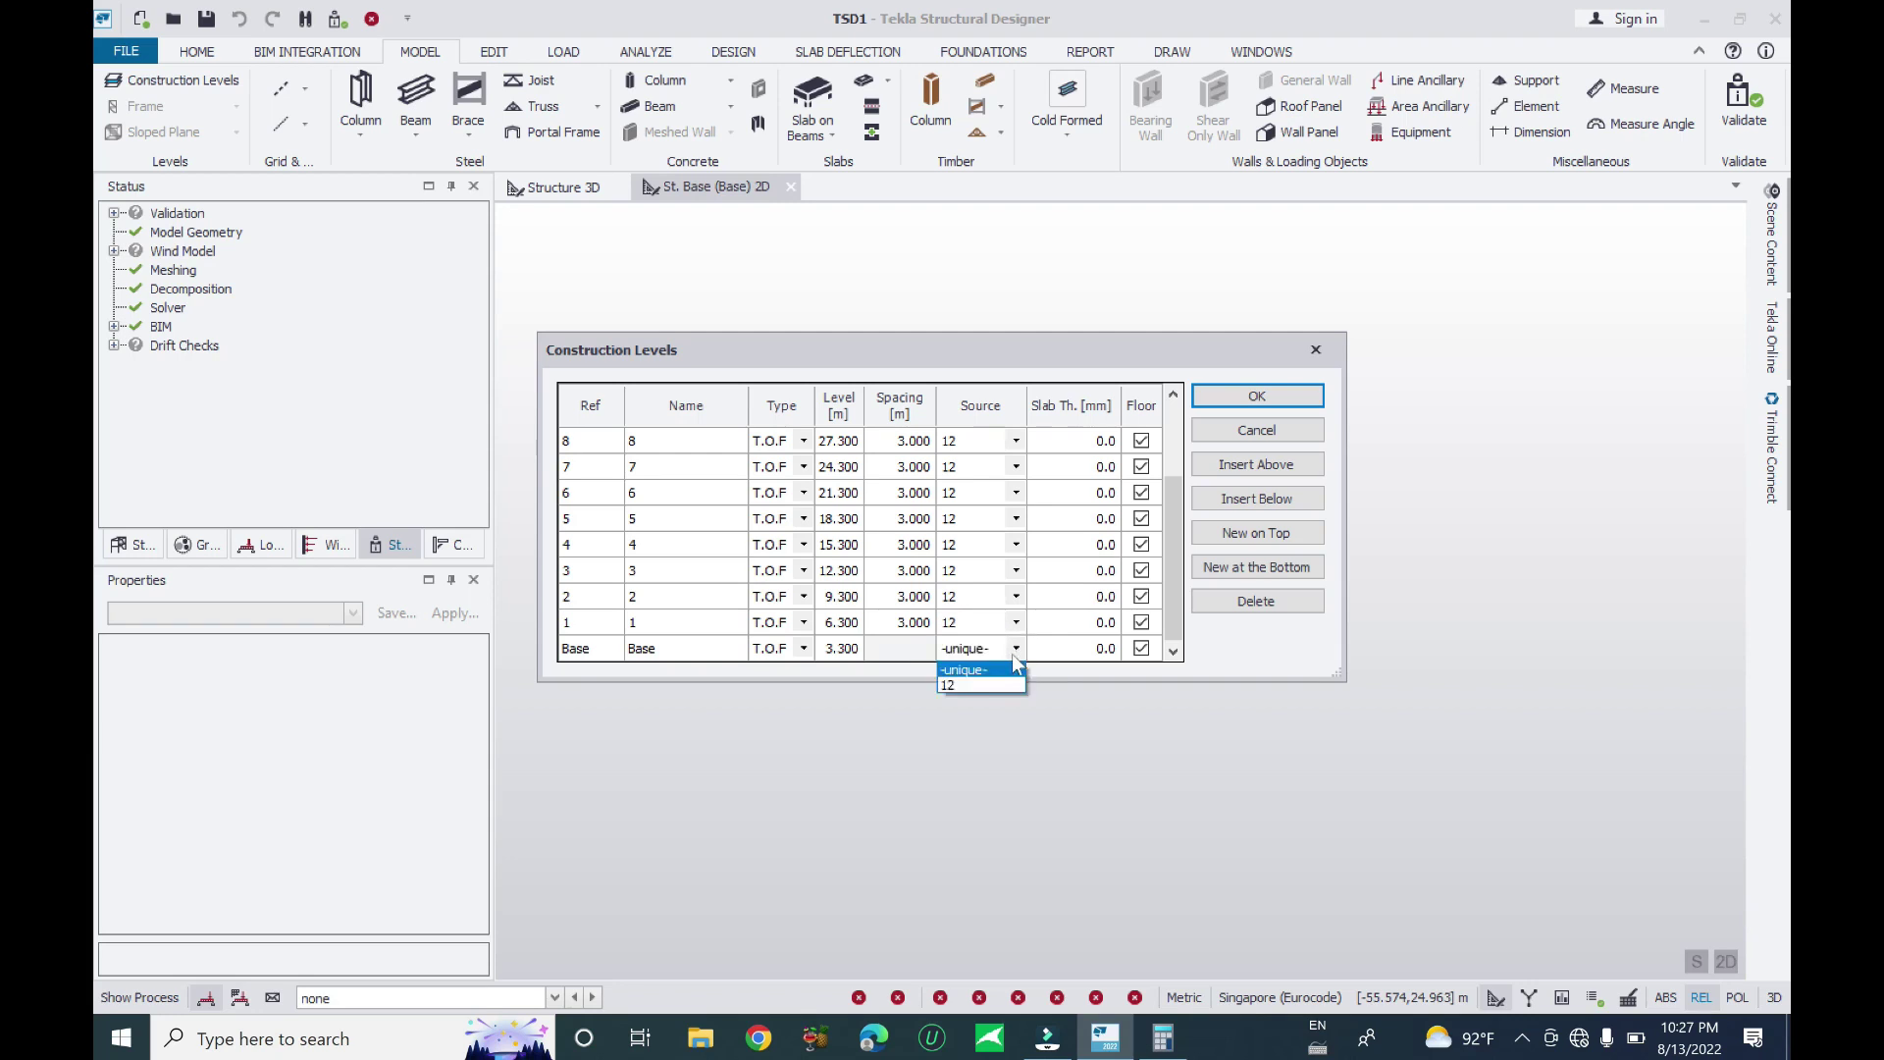
click(983, 687)
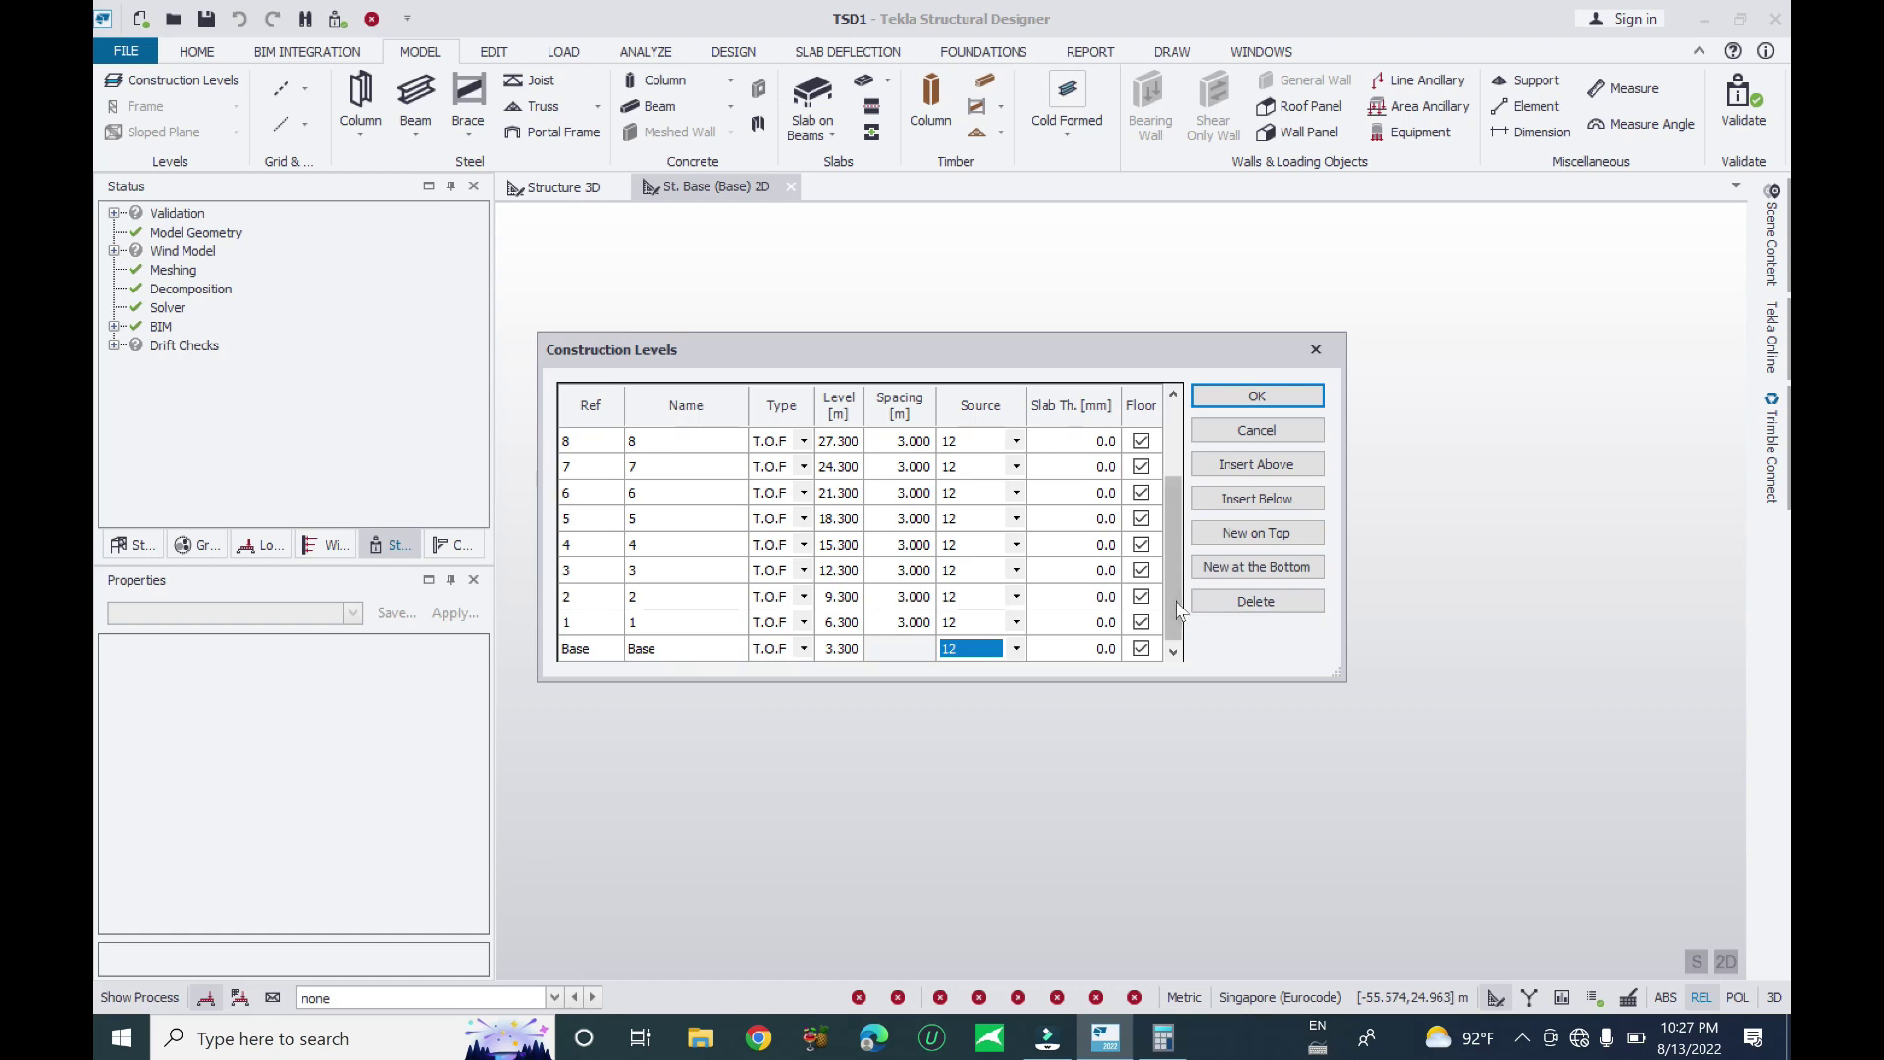
drag(1174, 560, 1173, 485)
click(1257, 396)
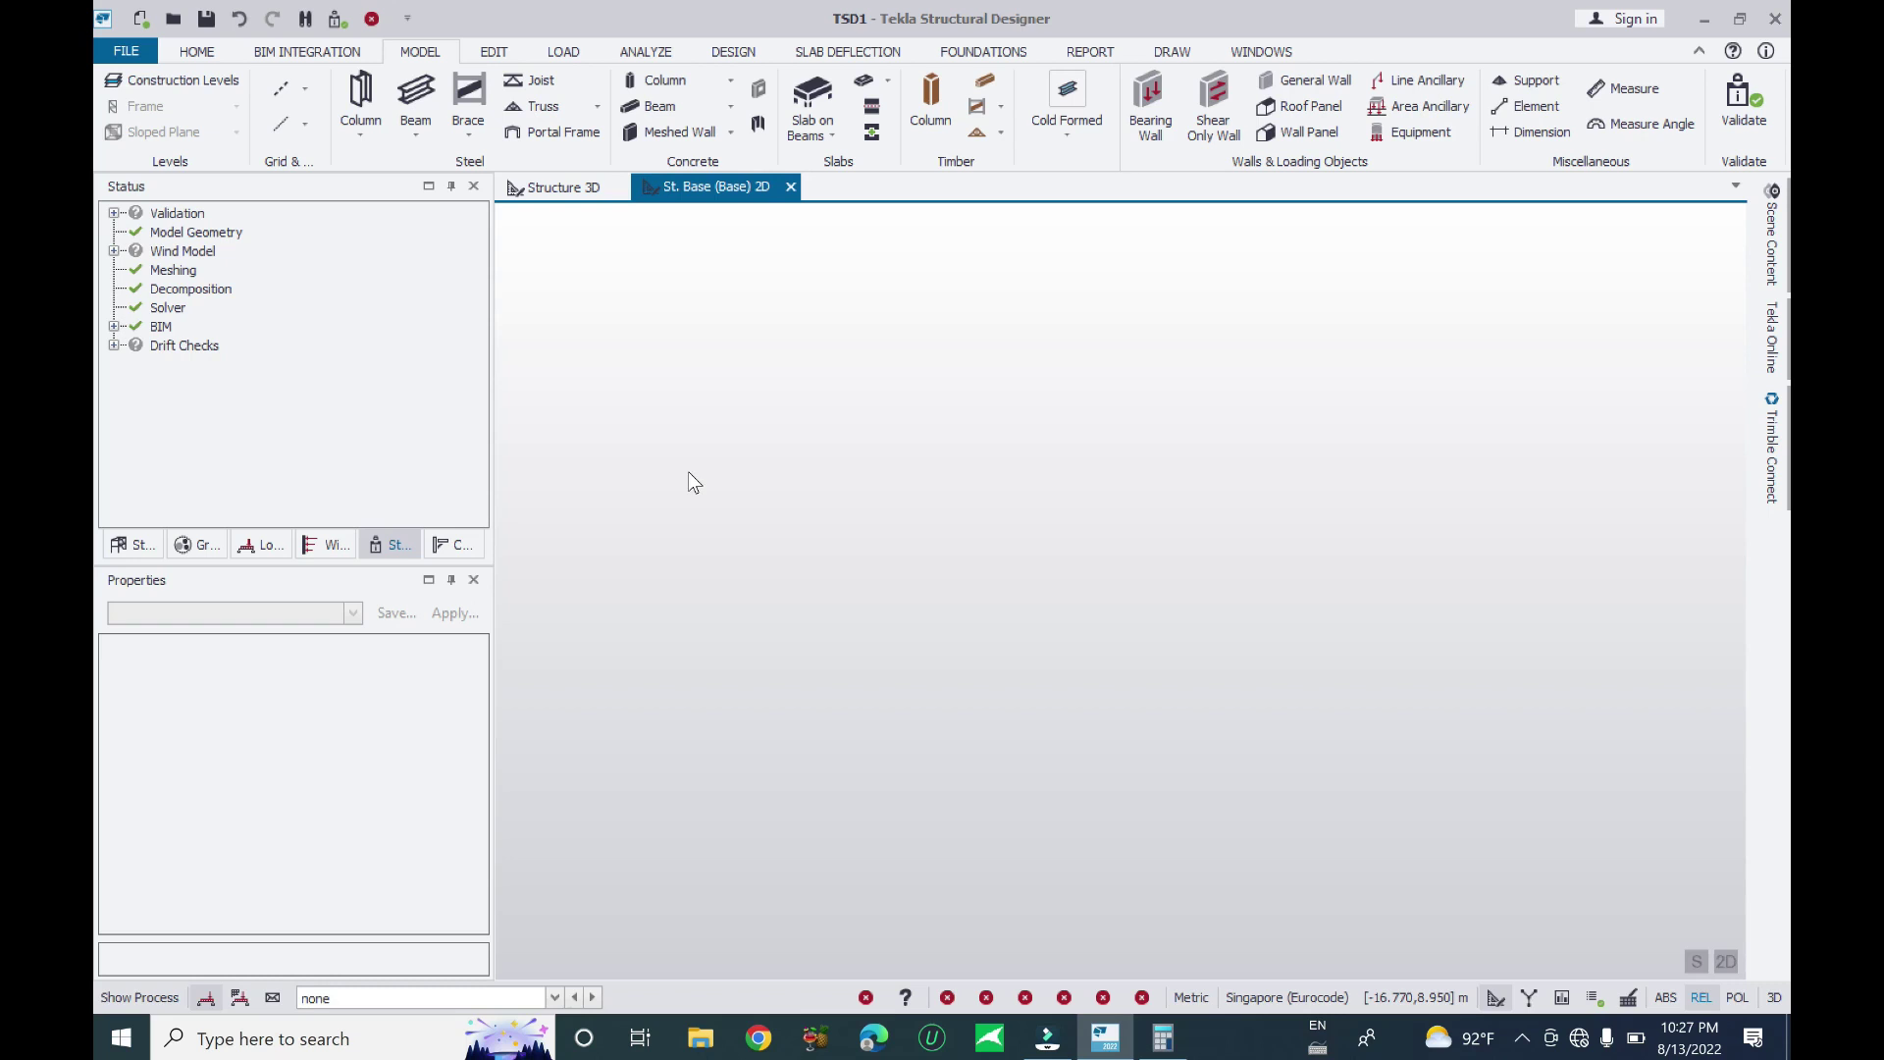
Start a rectangular grid with the wizard and try switching level 12 and its dependent levels off and on in the levels list
click(304, 88)
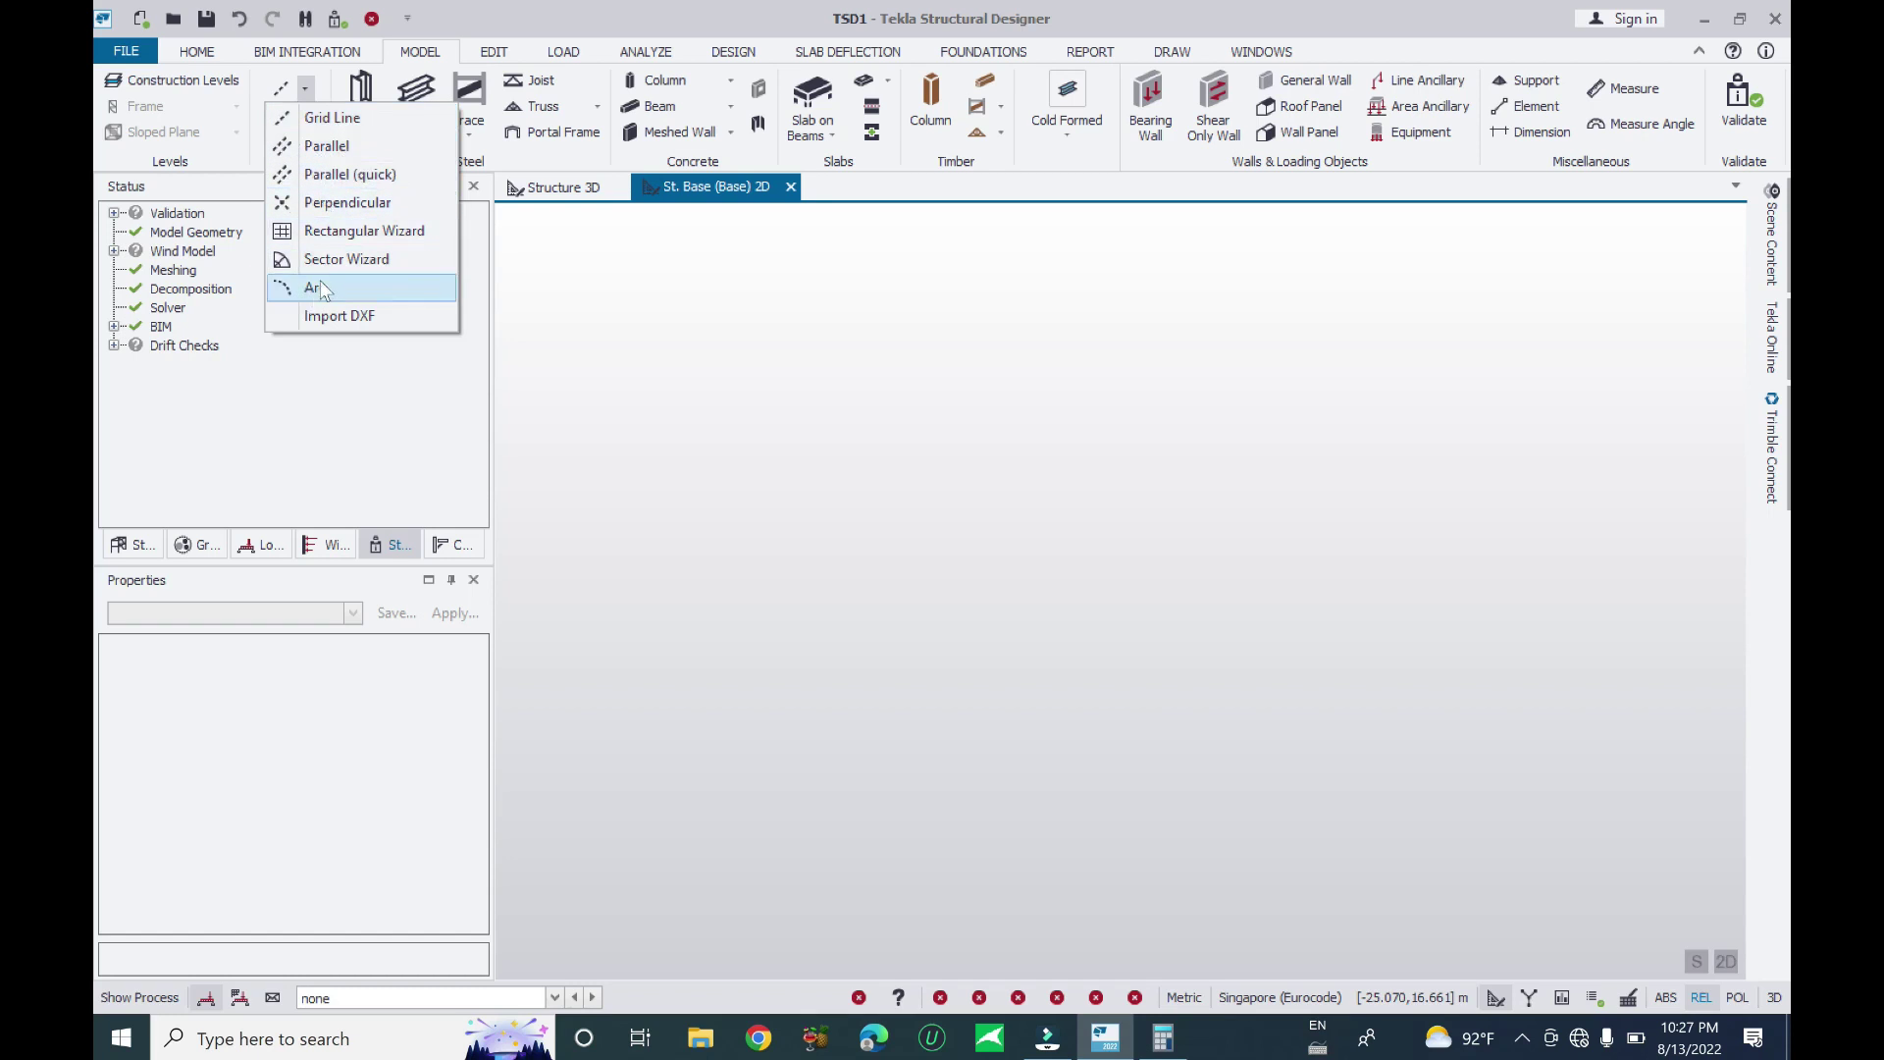
click(315, 231)
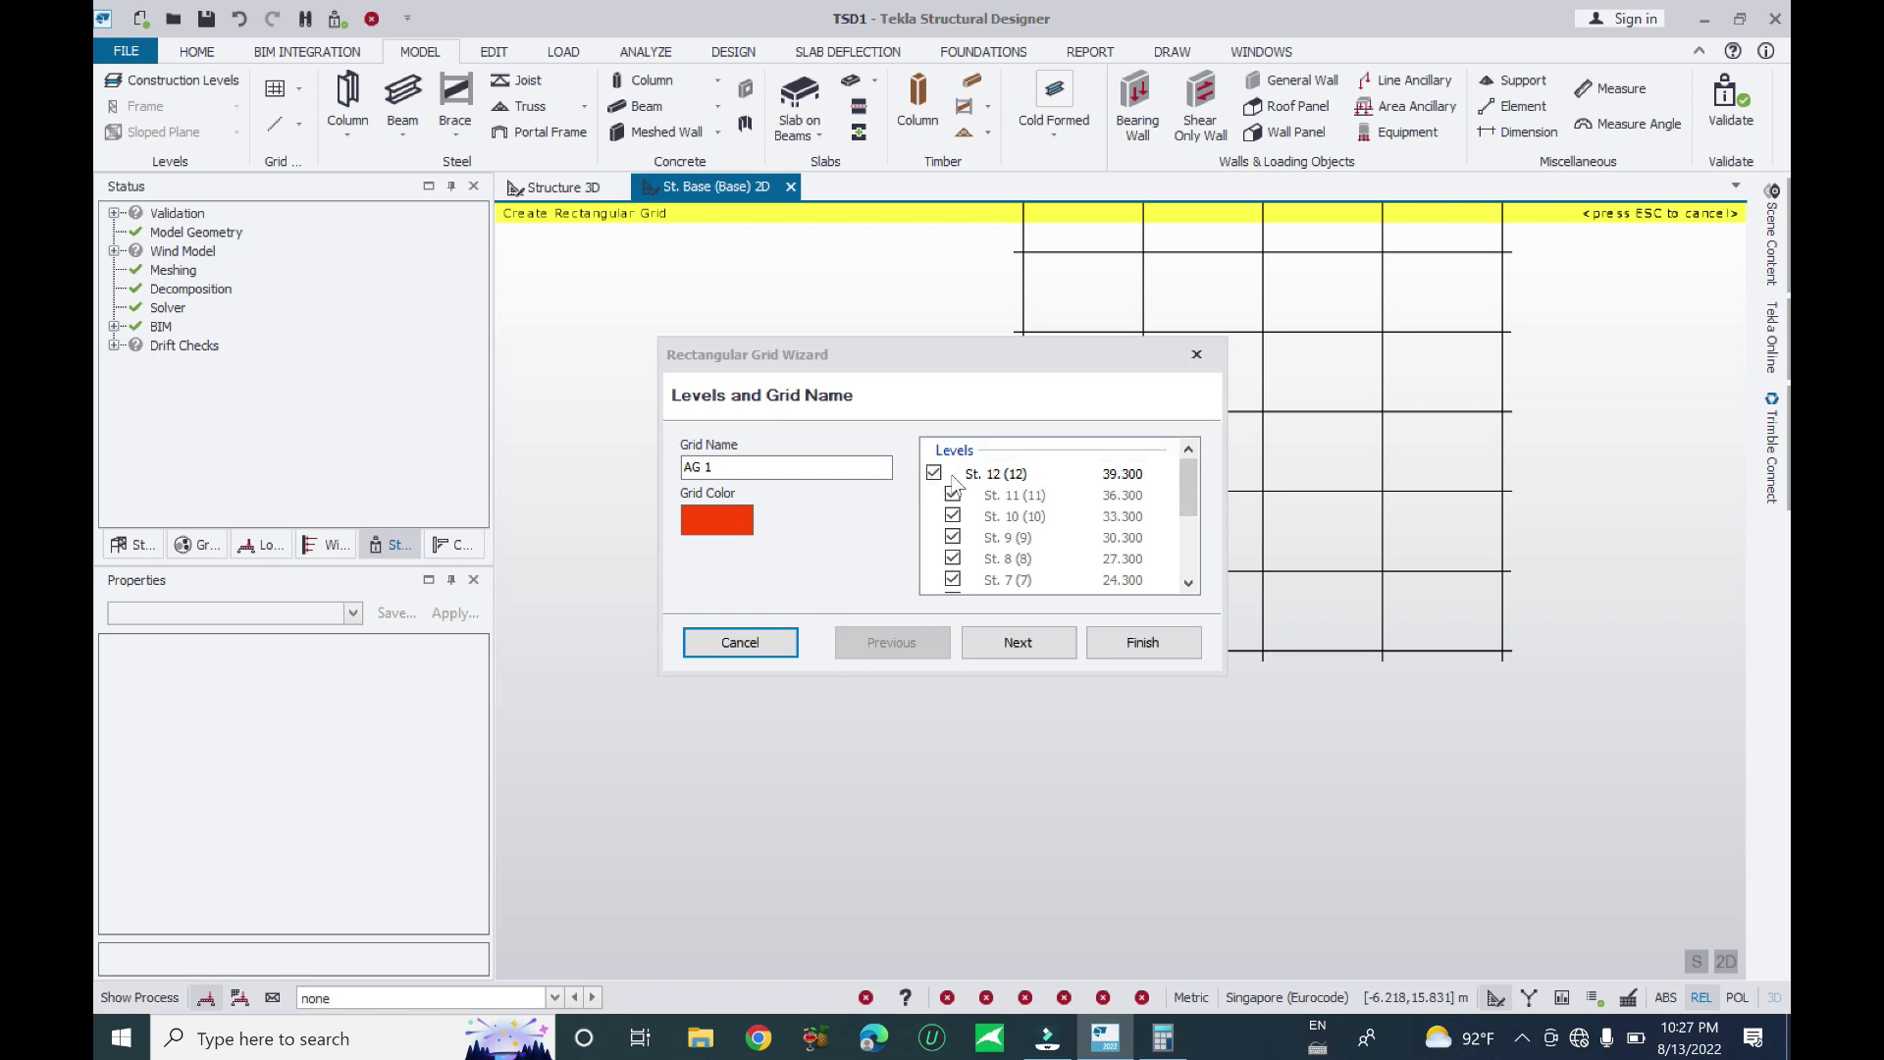
mouse_move(1186, 478)
mouse_down()
mouse_move(1176, 587)
mouse_move(1192, 461)
mouse_move(1181, 600)
mouse_move(1193, 451)
mouse_up()
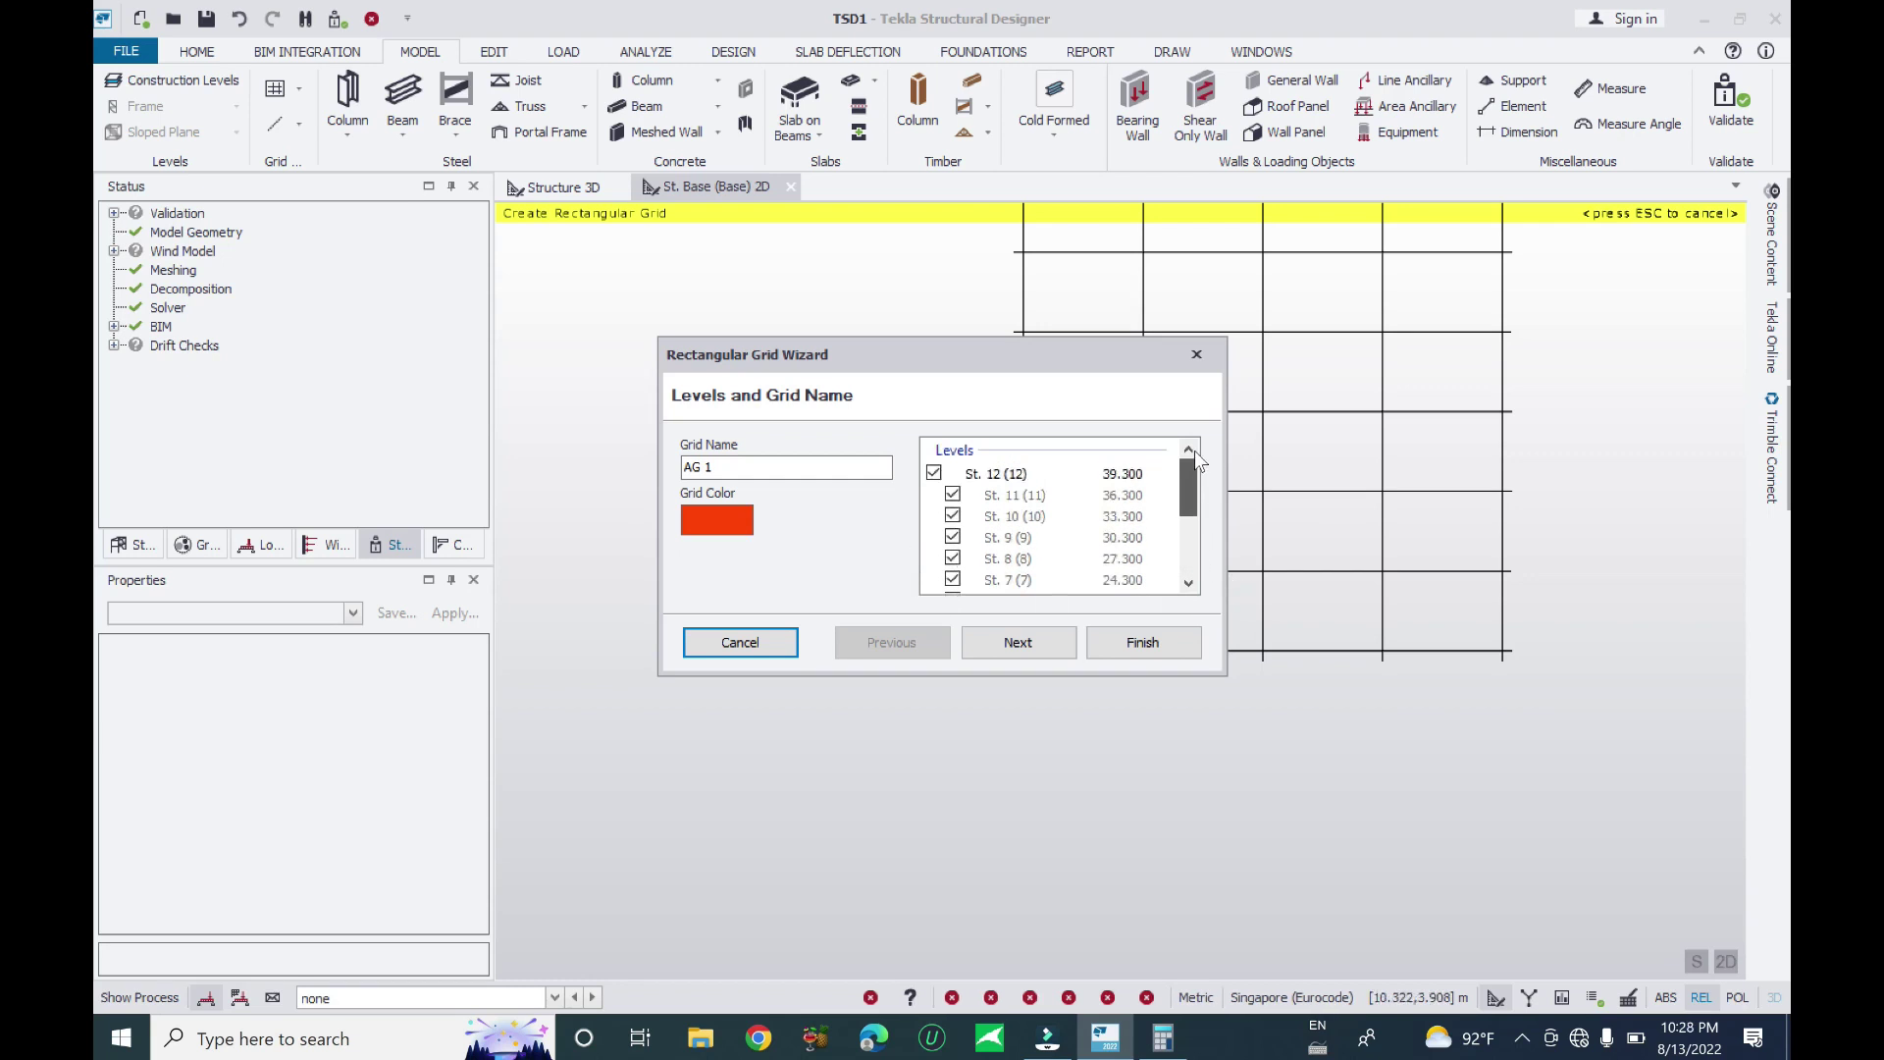
click(933, 474)
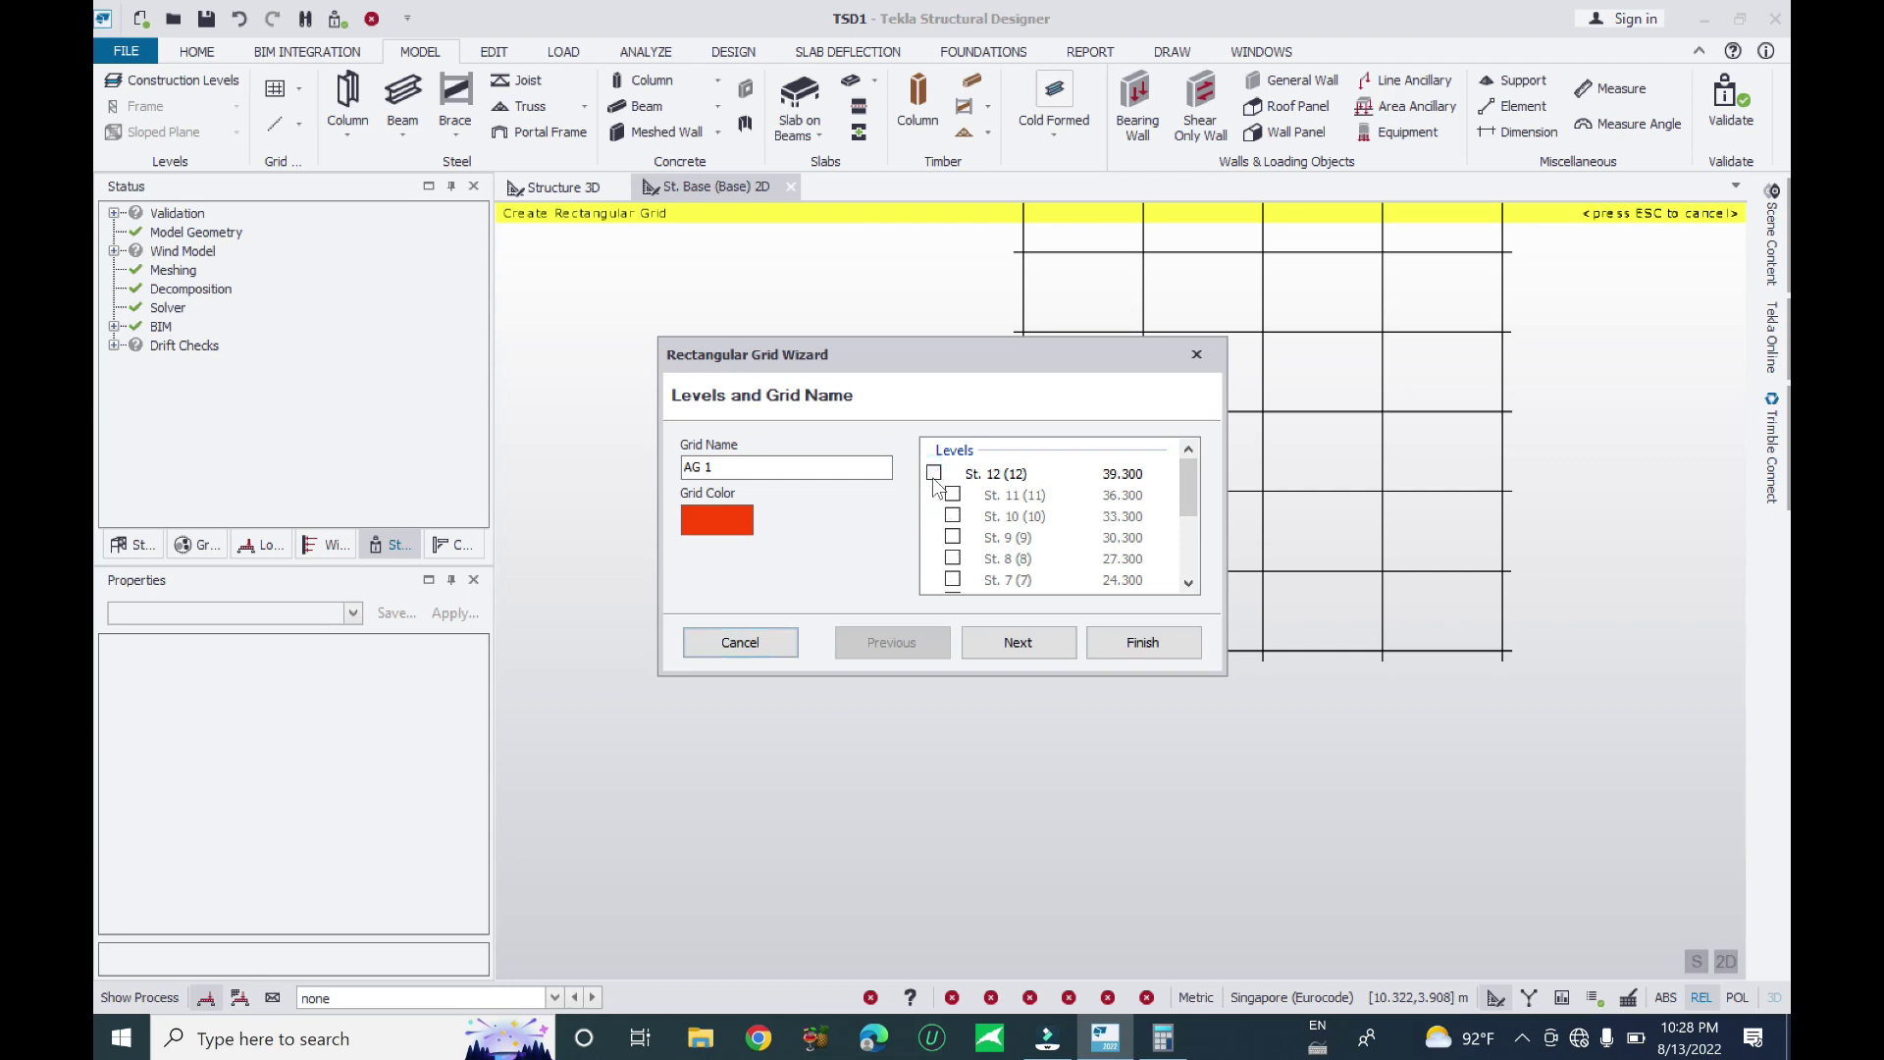
mouse_move(1181, 479)
mouse_down()
mouse_move(1175, 522)
mouse_move(1168, 491)
mouse_up()
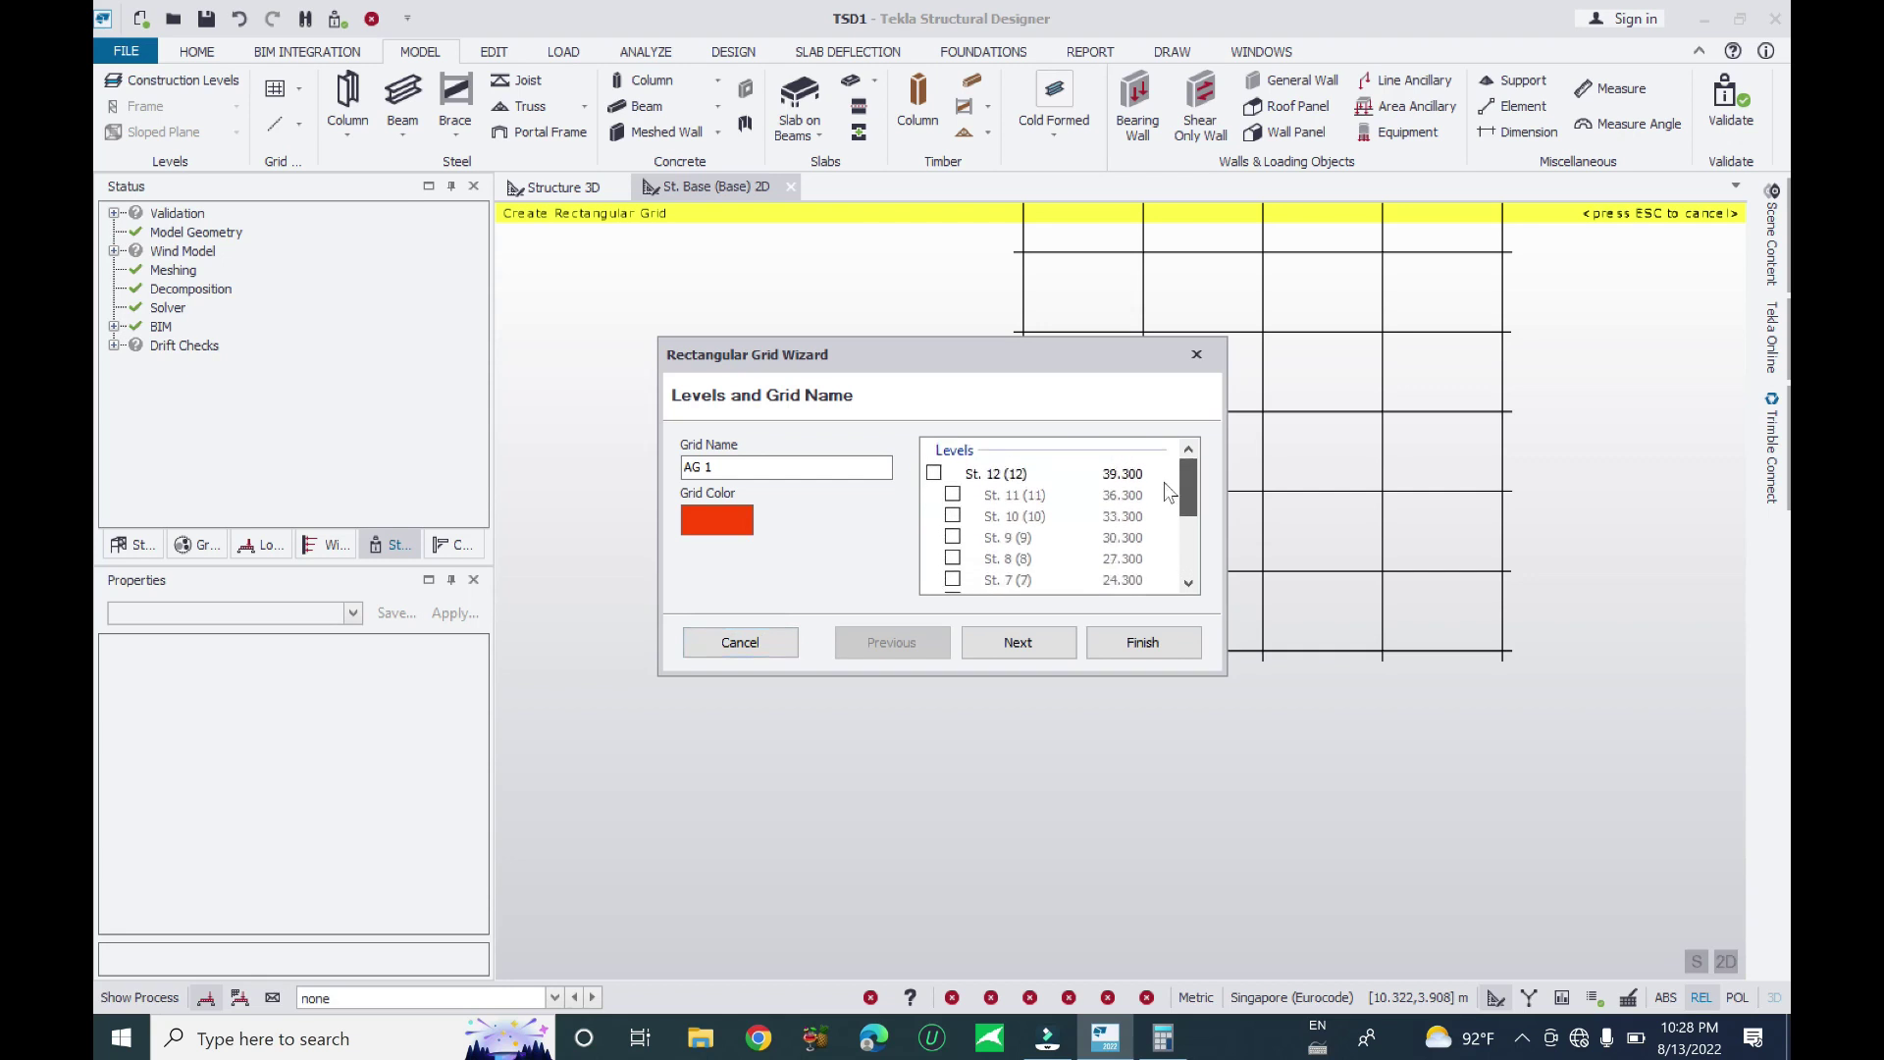
click(954, 497)
click(952, 518)
scroll(955, 525, down, 2)
click(952, 523)
scroll(957, 530, down, 1)
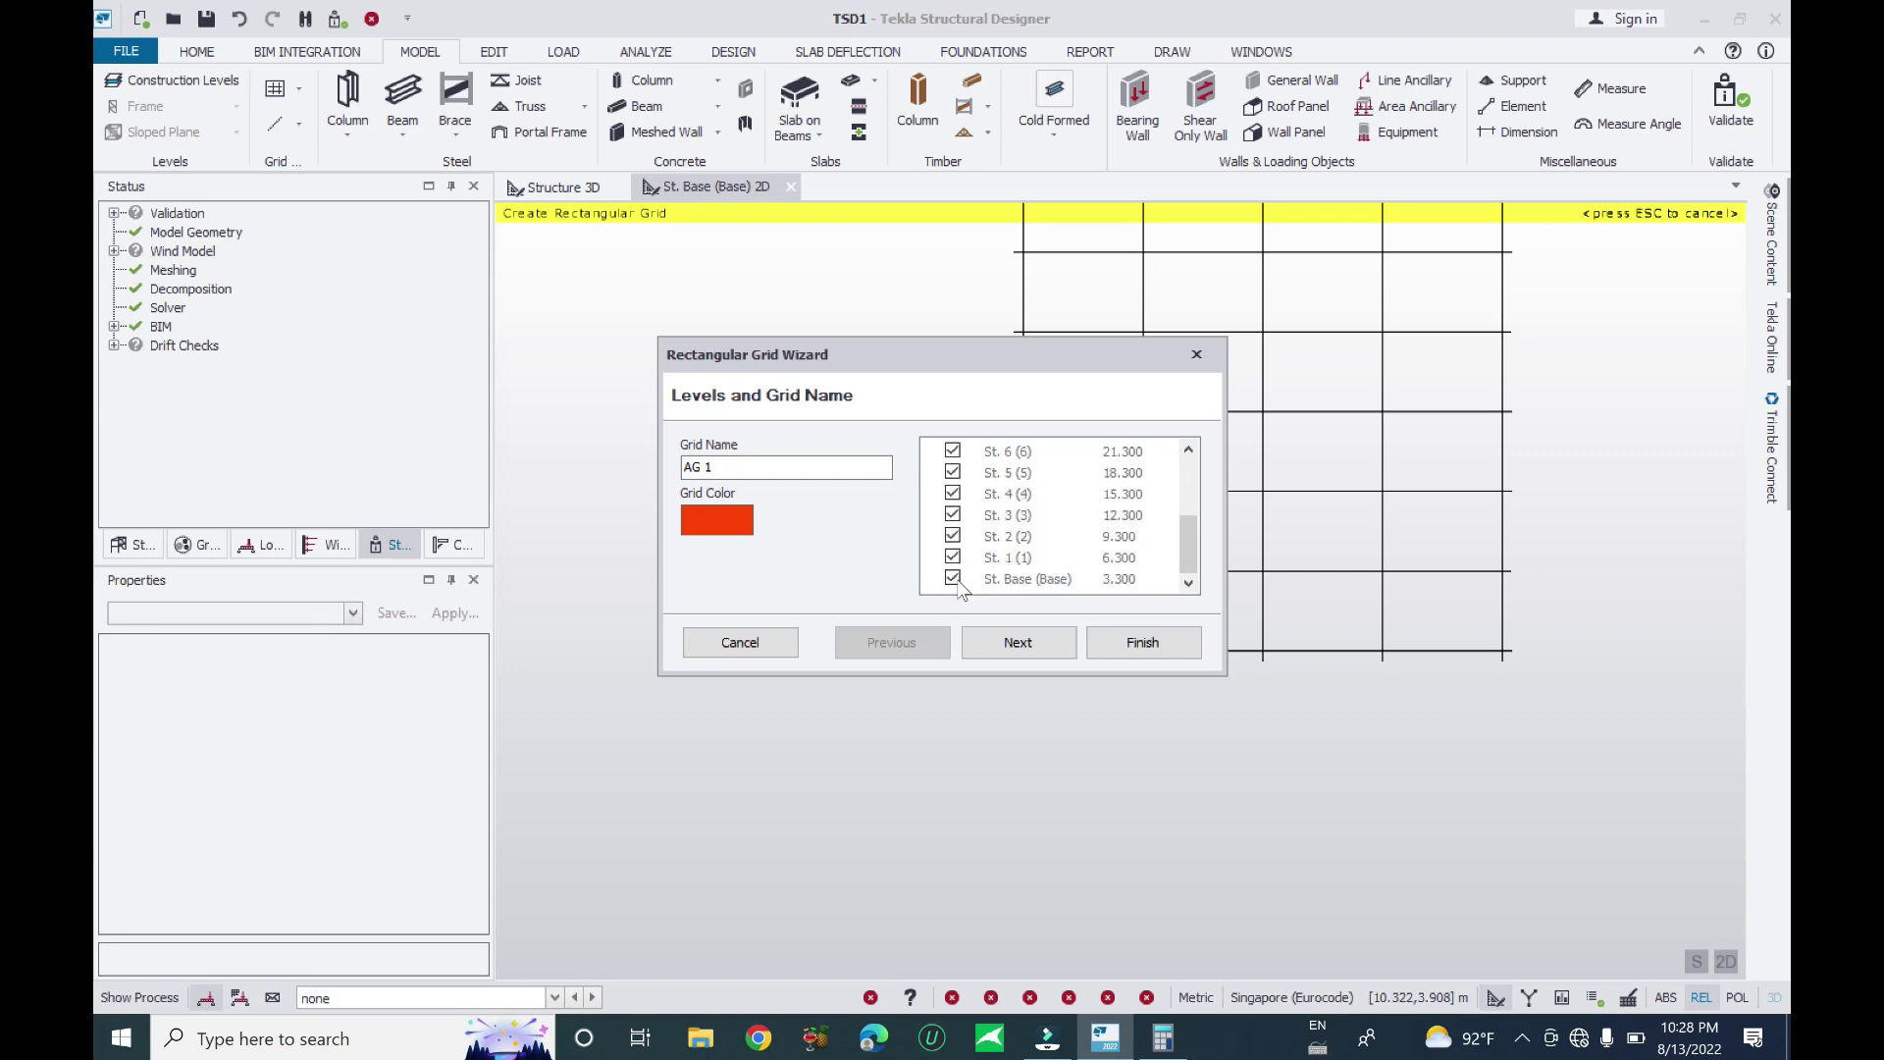
Toggle level 12 for grid AG 1 and leave it ticked with all its dependent levels
scroll(965, 585, up, 3)
click(934, 473)
click(936, 475)
click(934, 473)
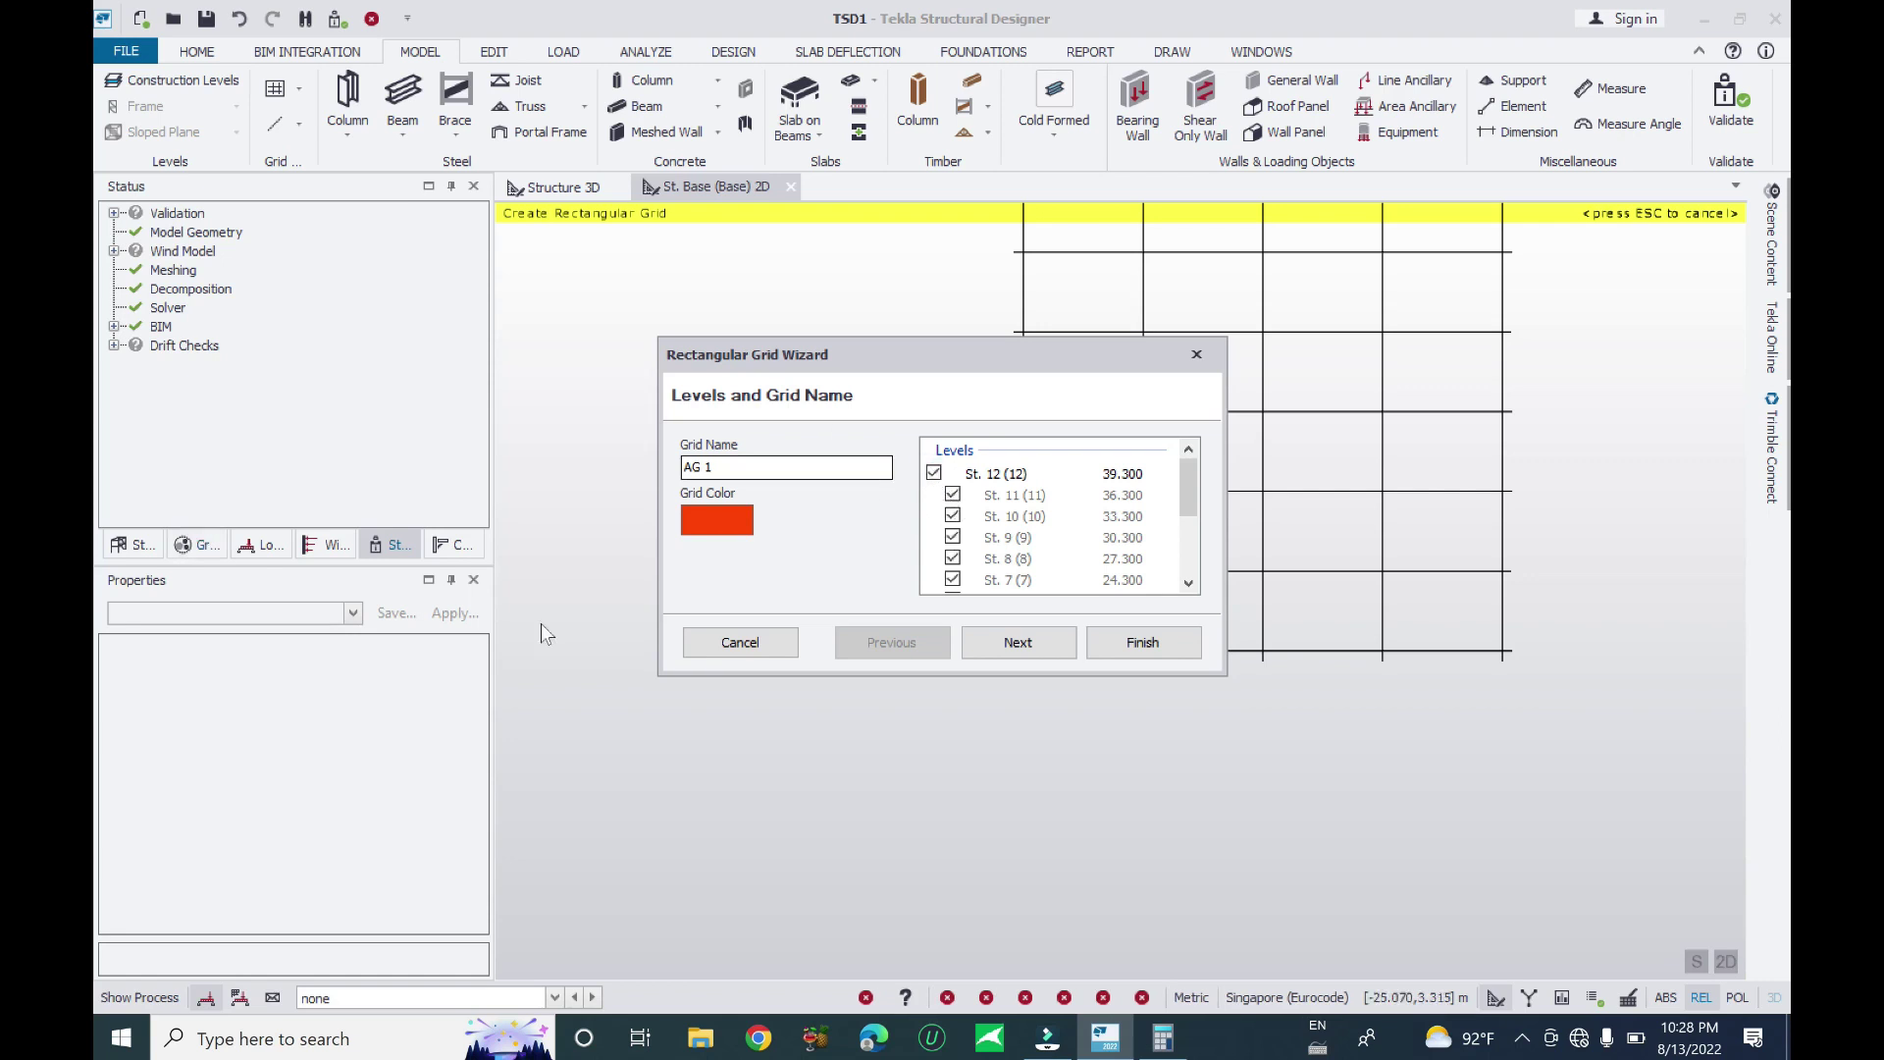
scroll(1185, 514, down, 3)
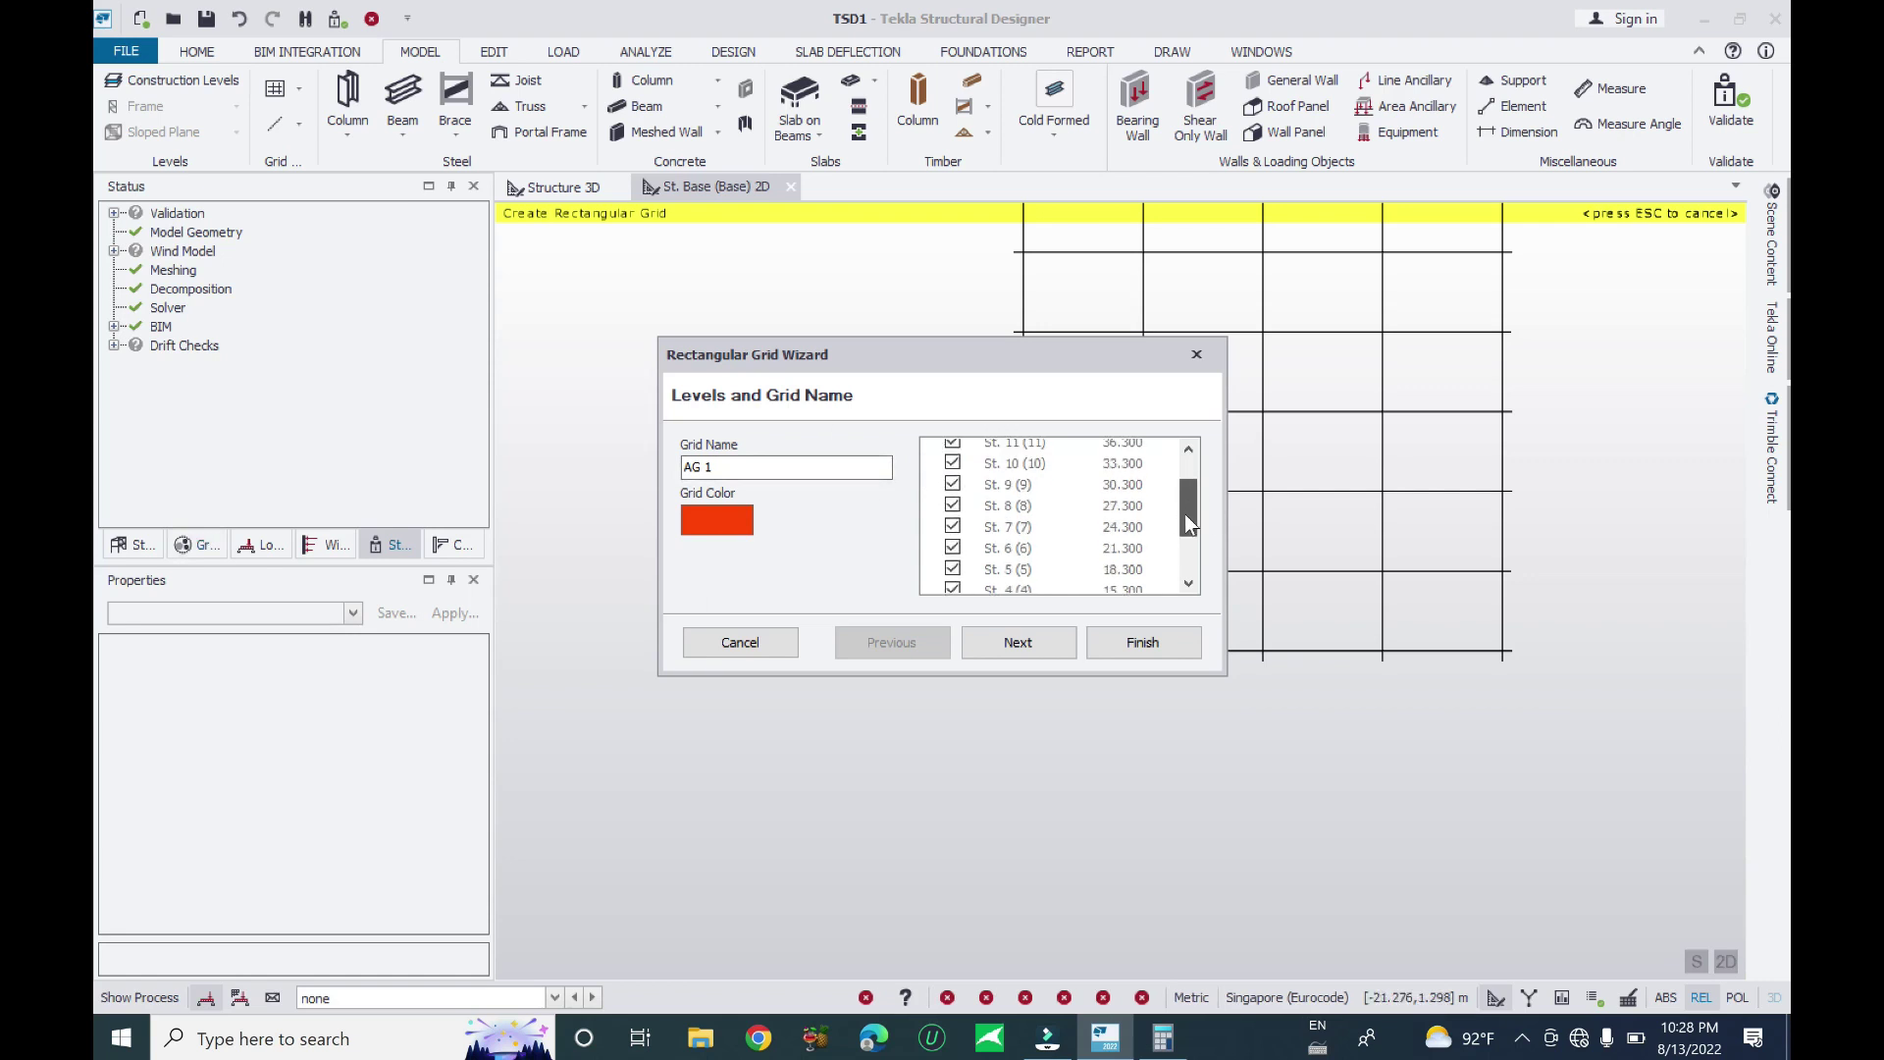
Keep the grid's origin at X 0.000 m, Y 0.000 m and create grid AG 1 with the remaining default settings
click(1030, 637)
drag(887, 357, 540, 474)
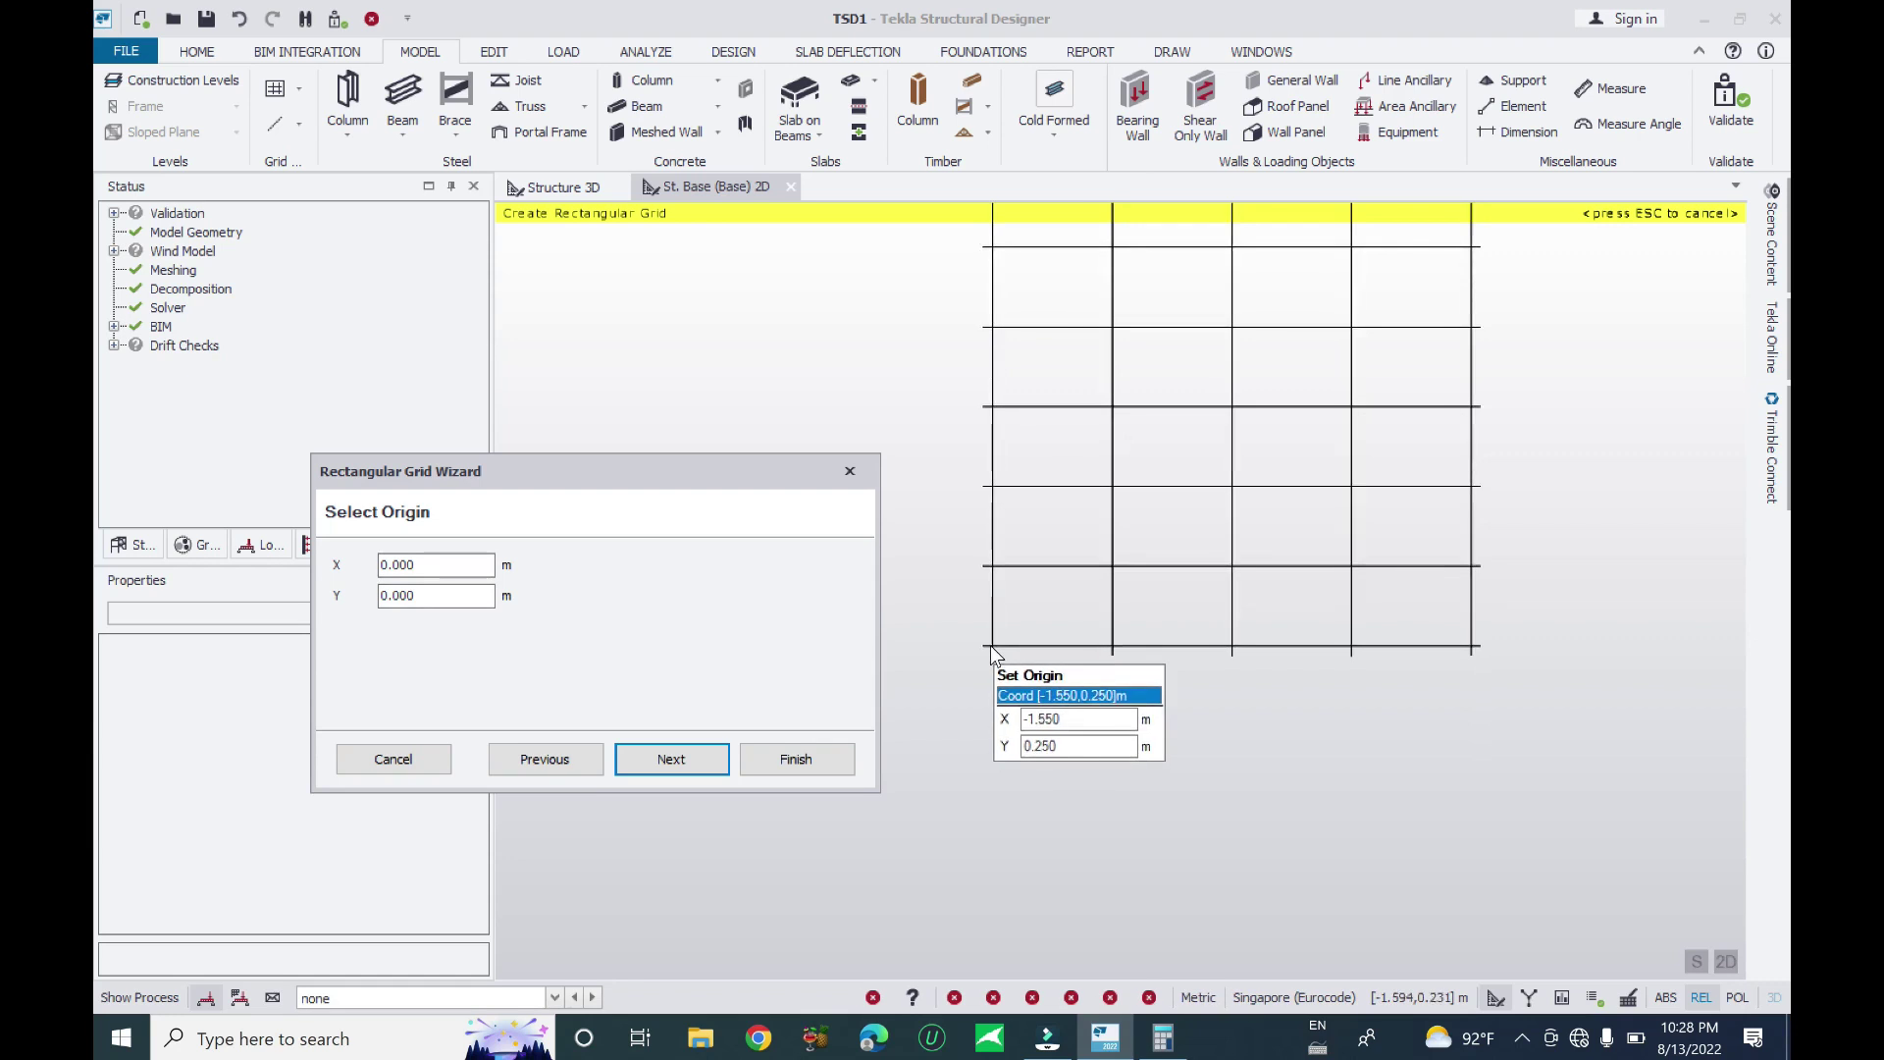
click(417, 567)
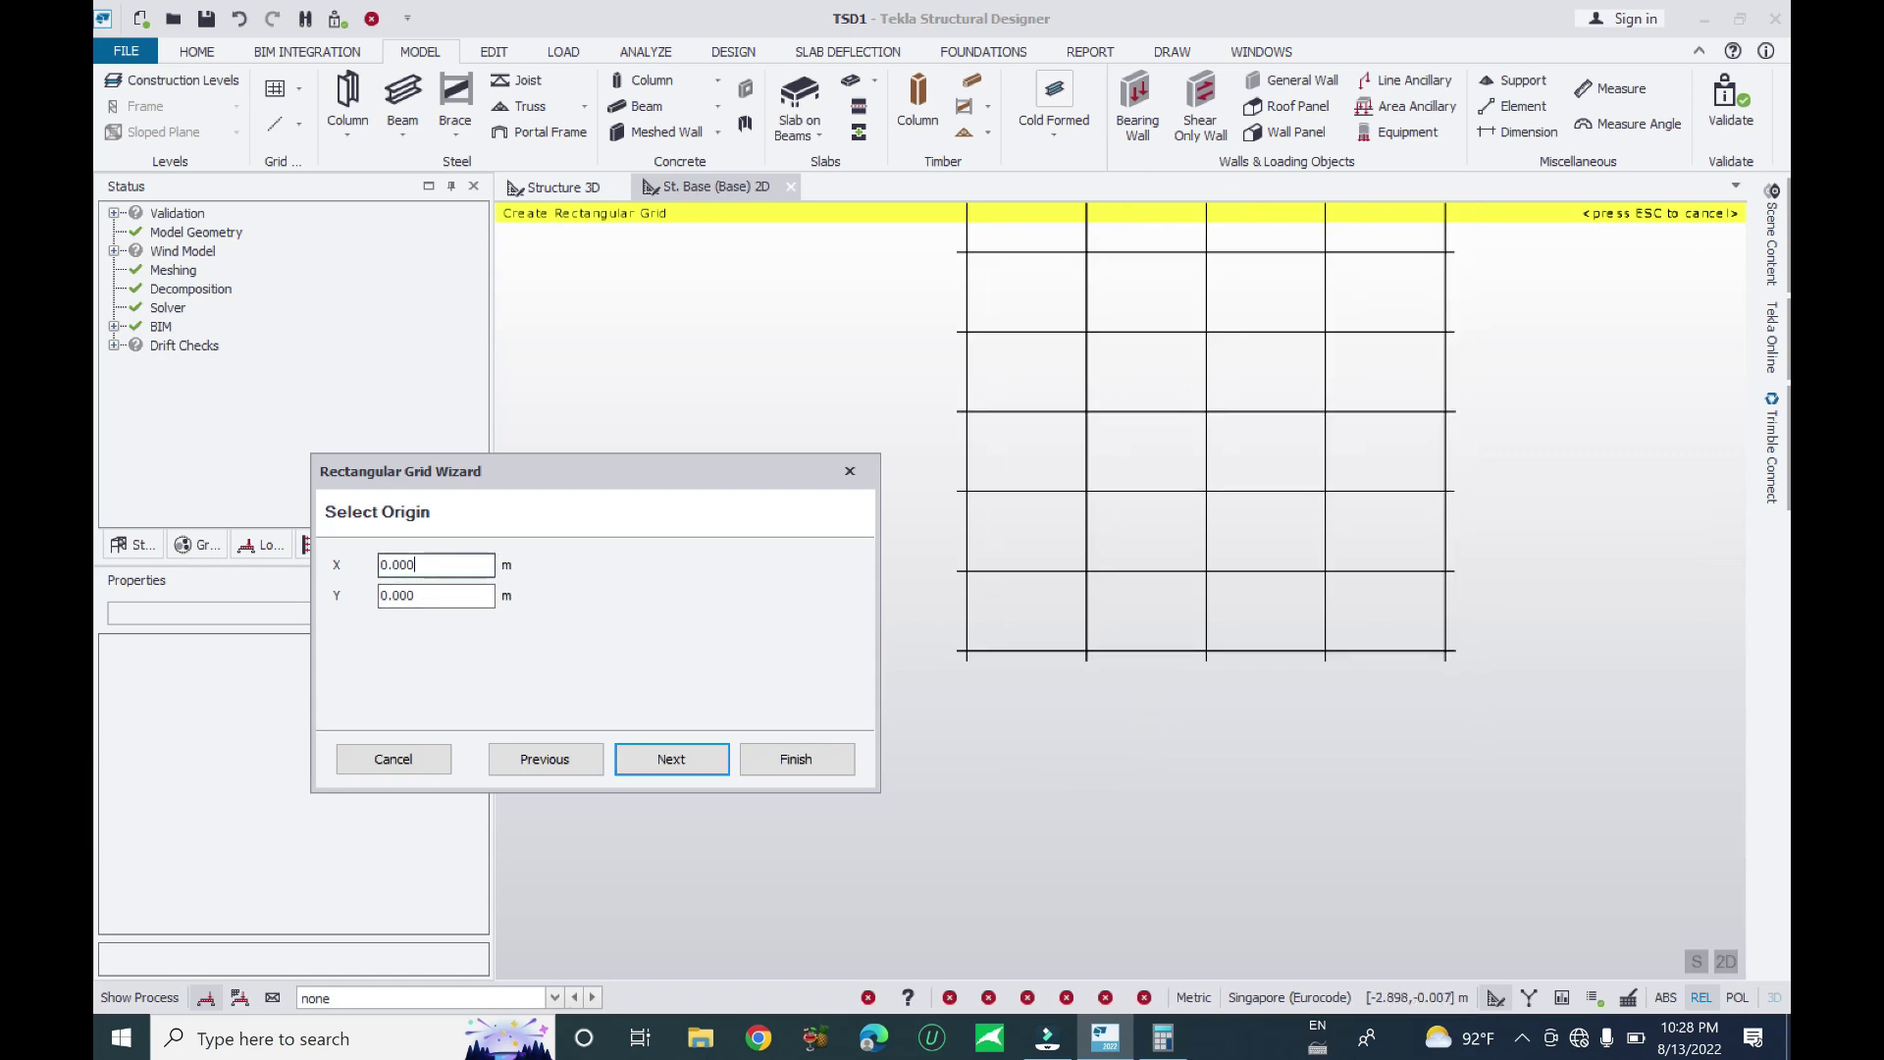
click(380, 603)
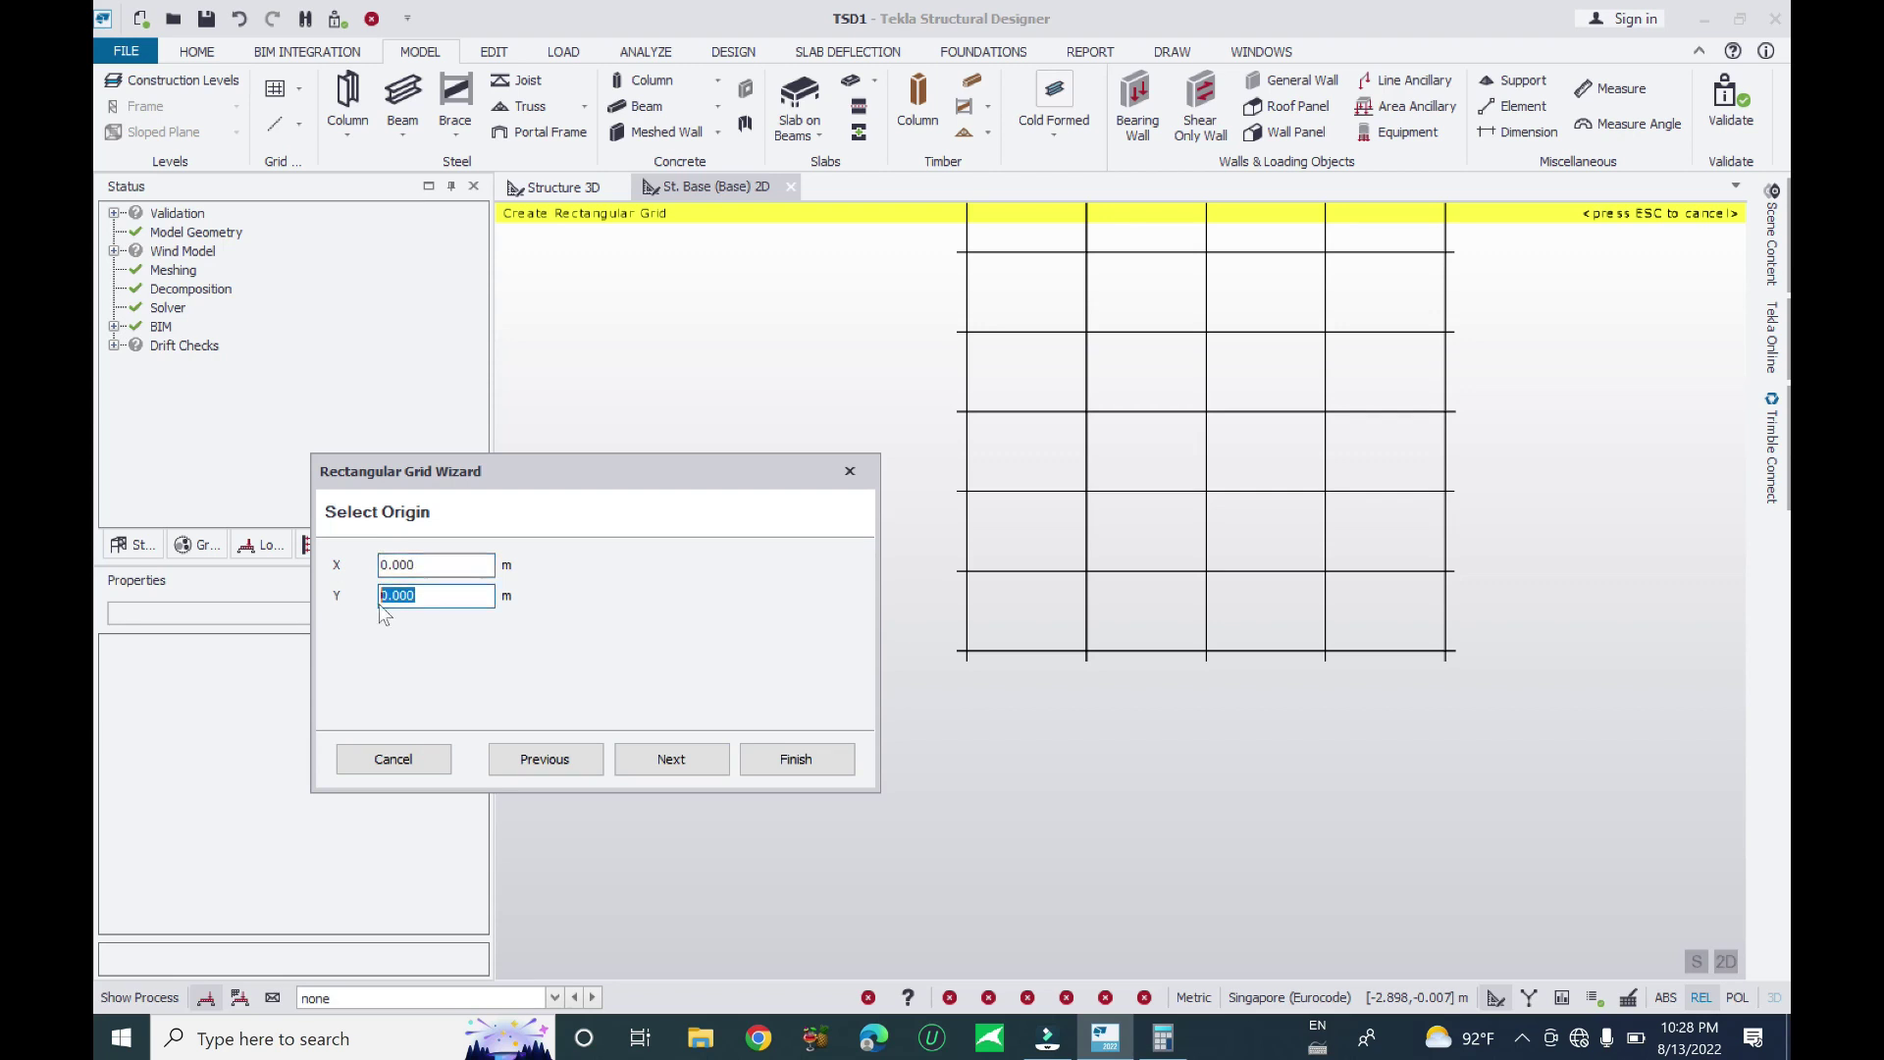
click(671, 760)
click(796, 758)
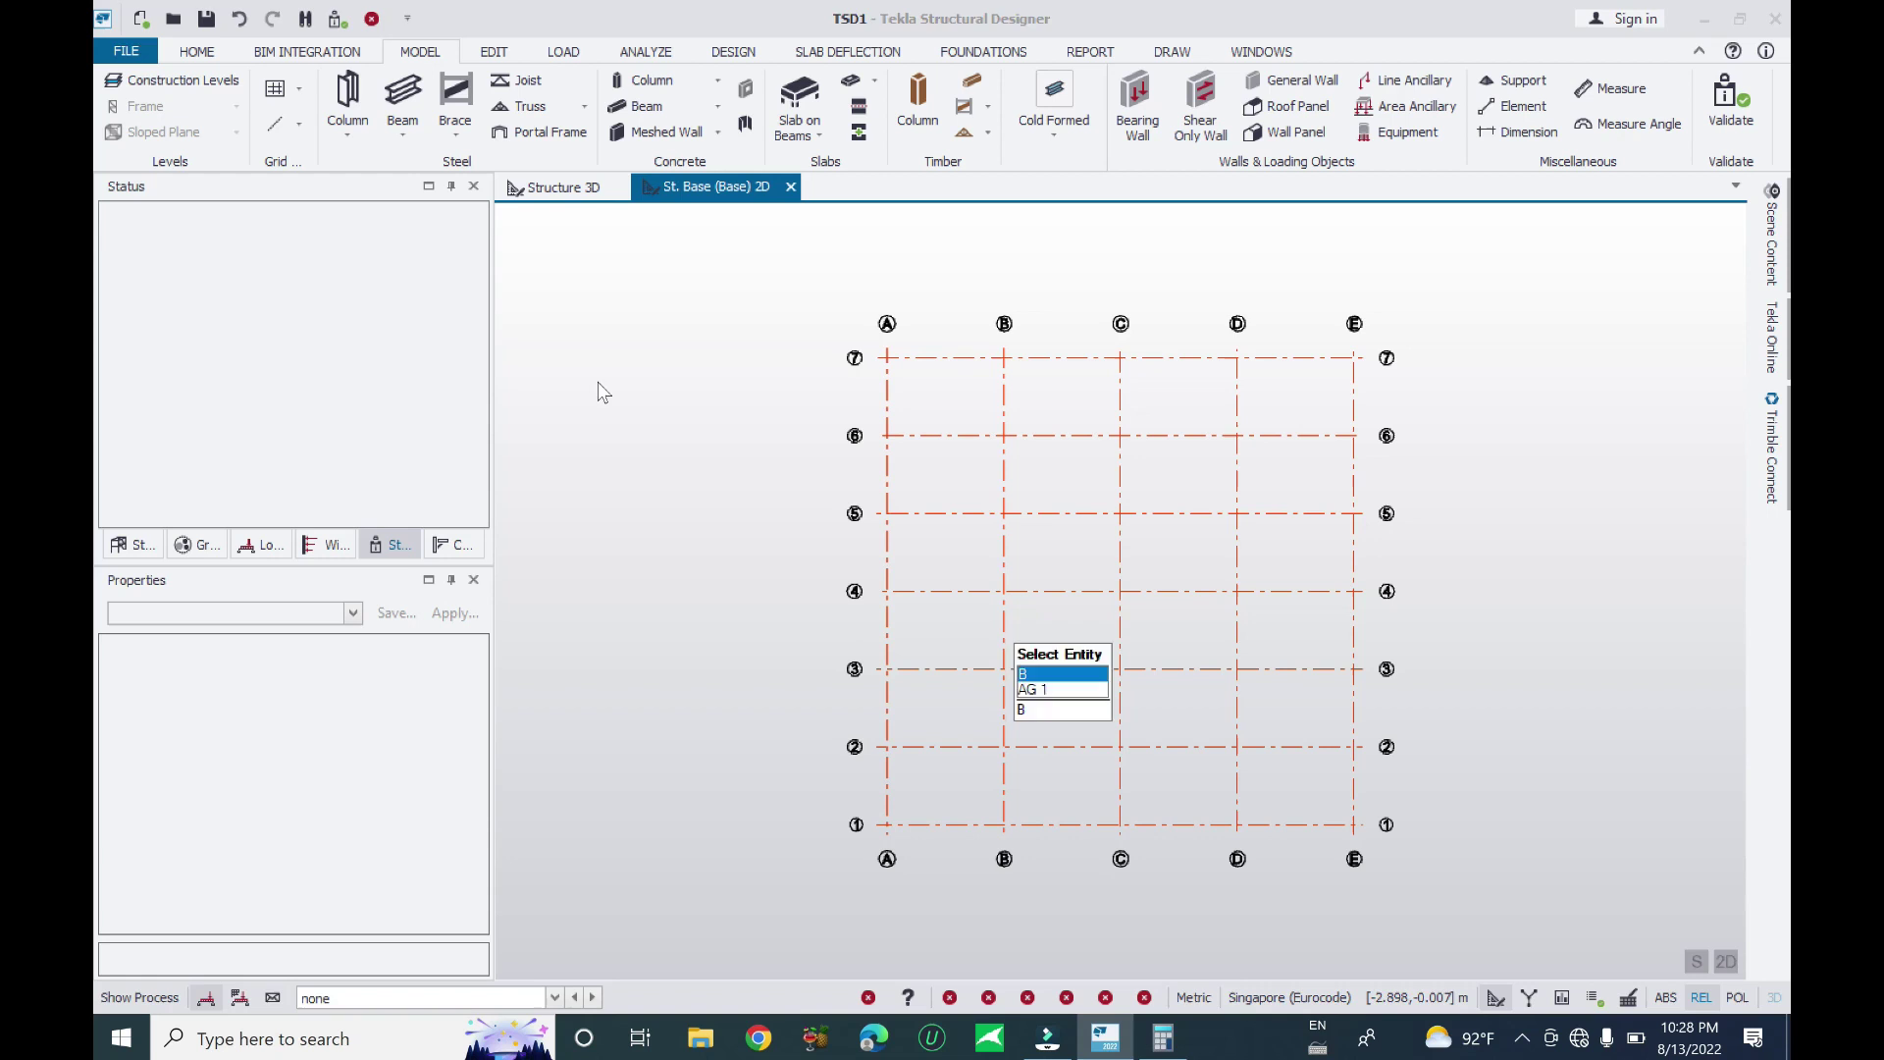
Create a second rectangular grid, AG 2, on all levels with its origin at X 30 m and Y 30 m
click(298, 88)
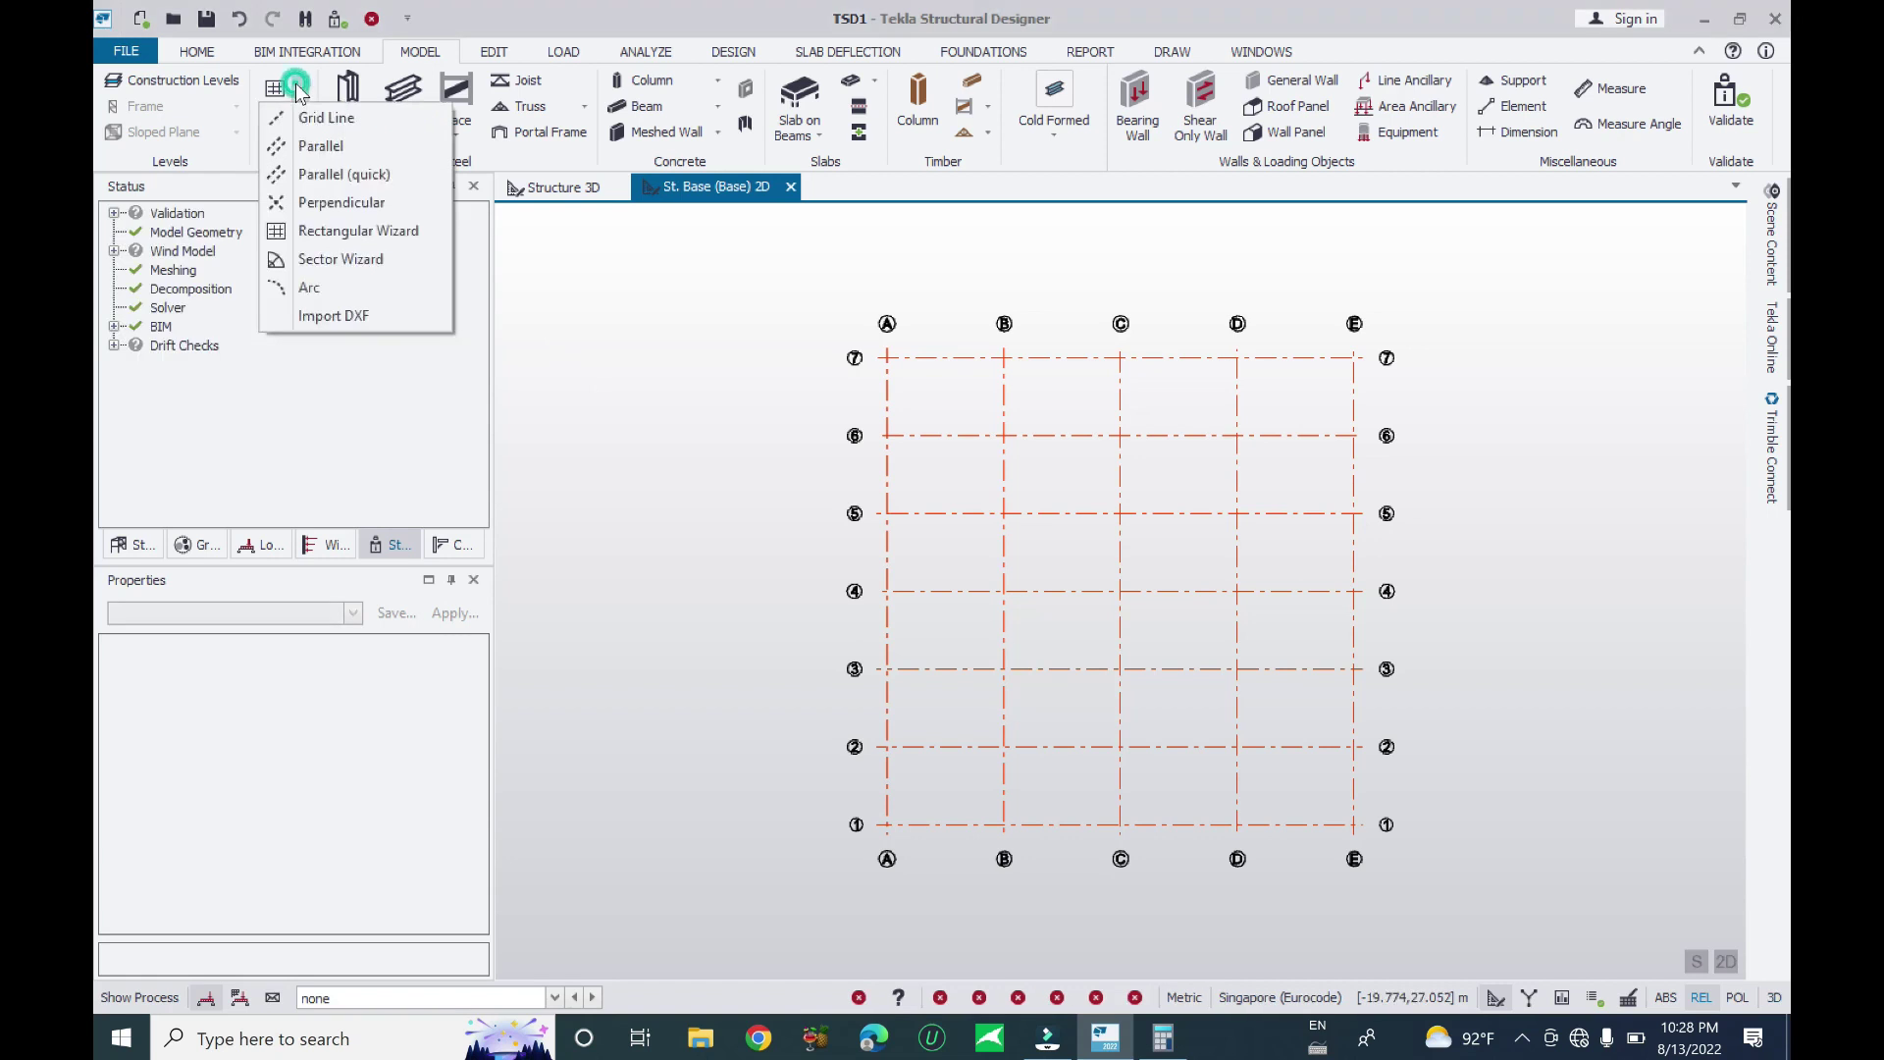
click(334, 231)
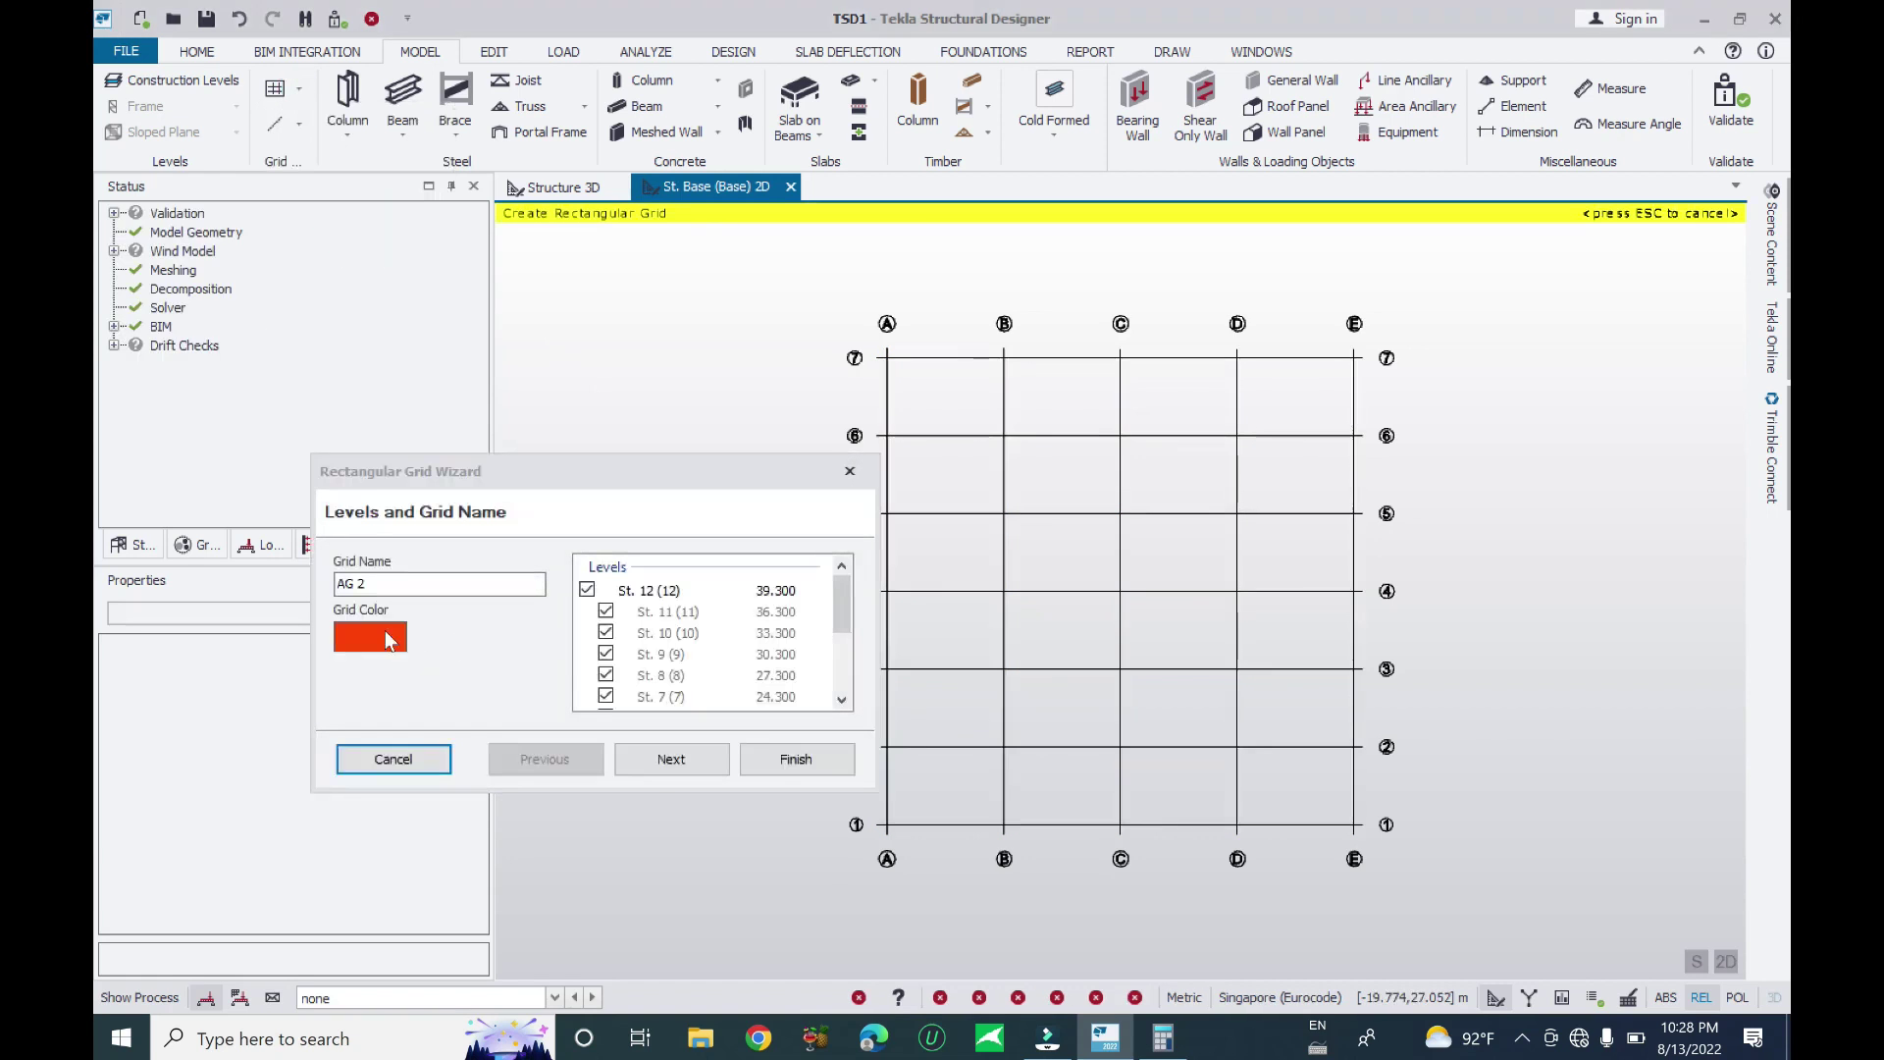
click(671, 758)
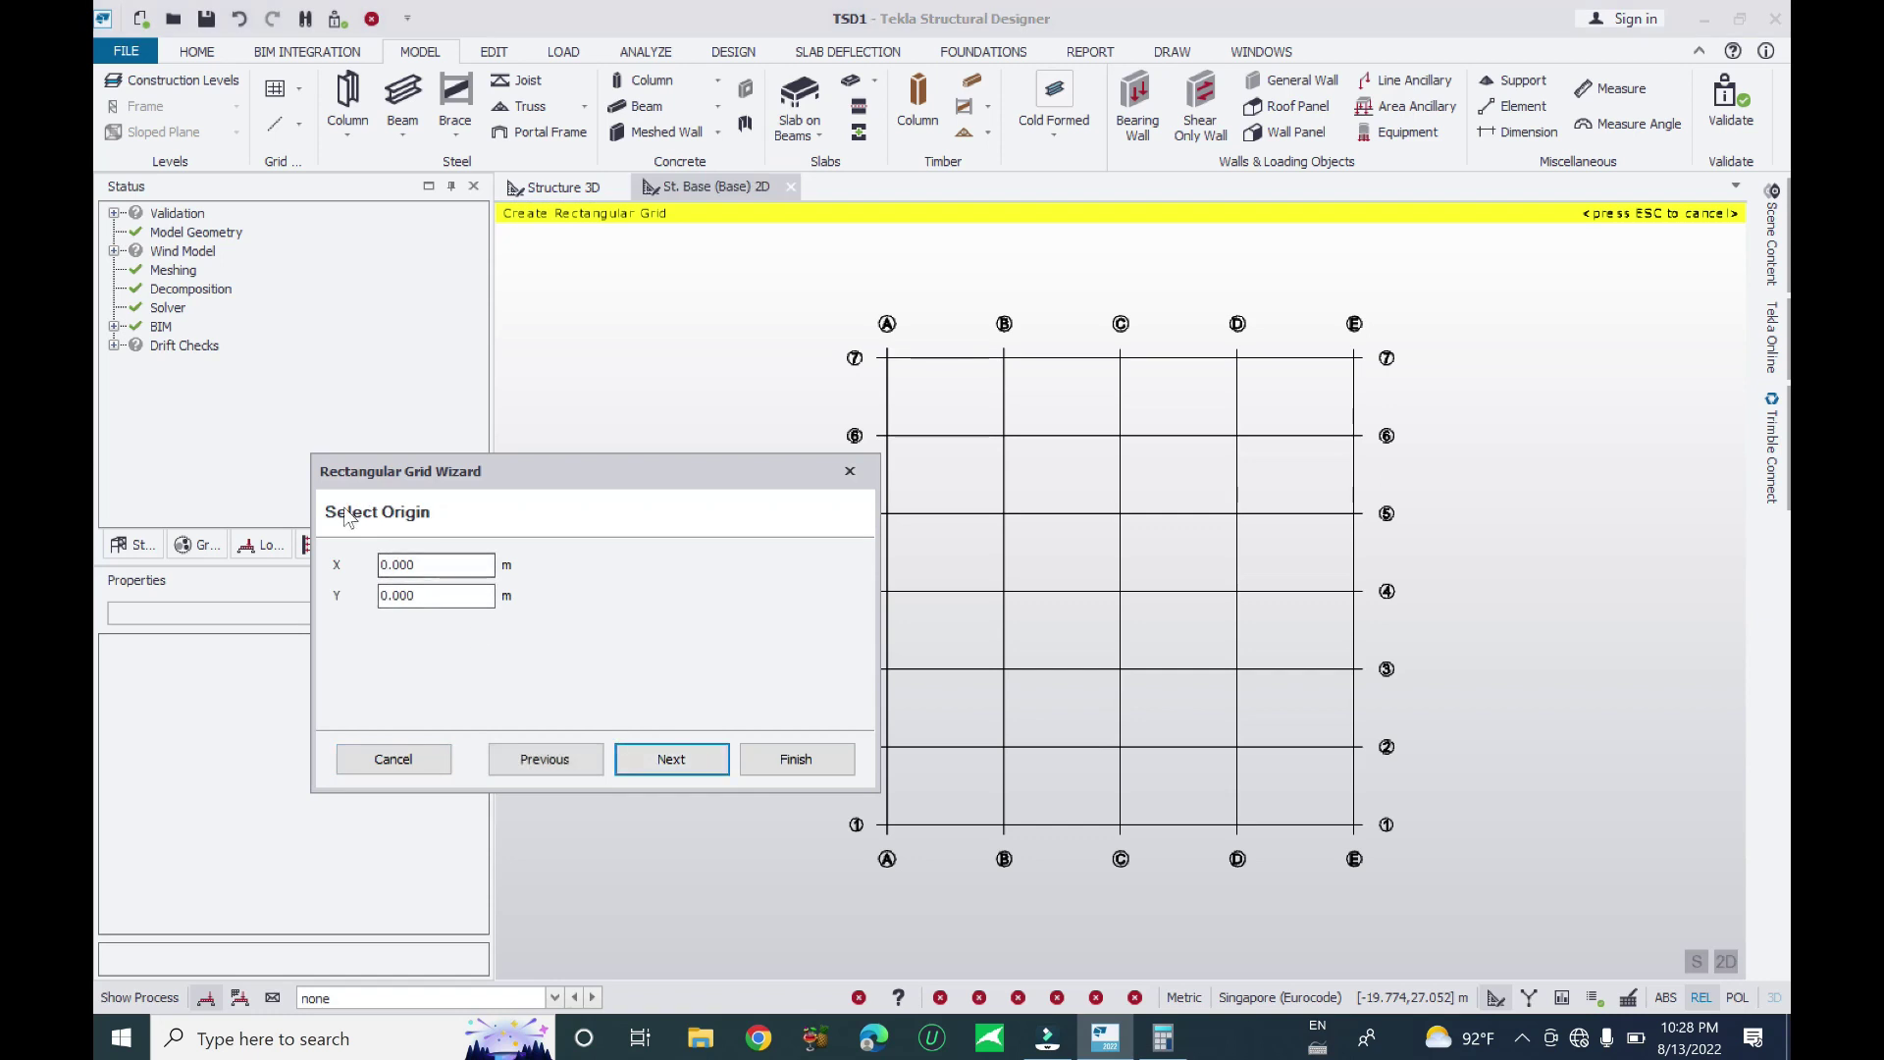
click(436, 564)
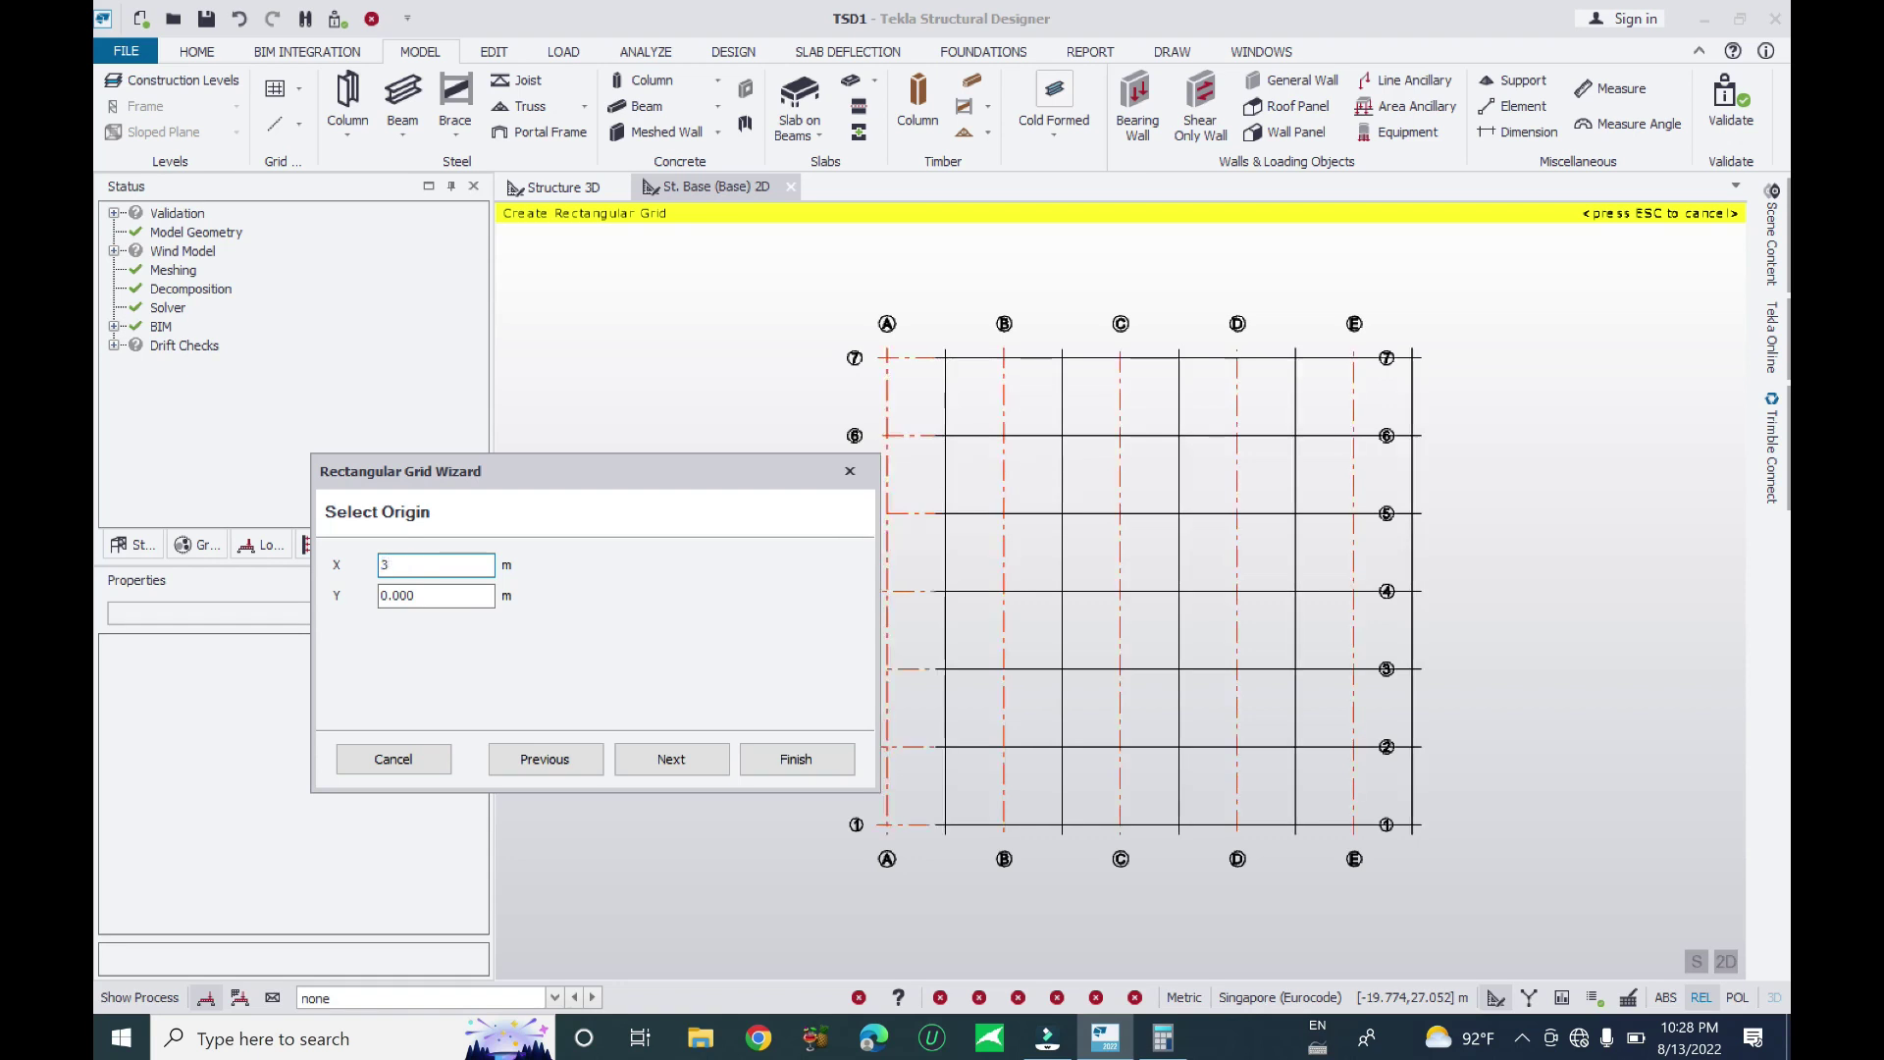
text(0)
key(Tab)
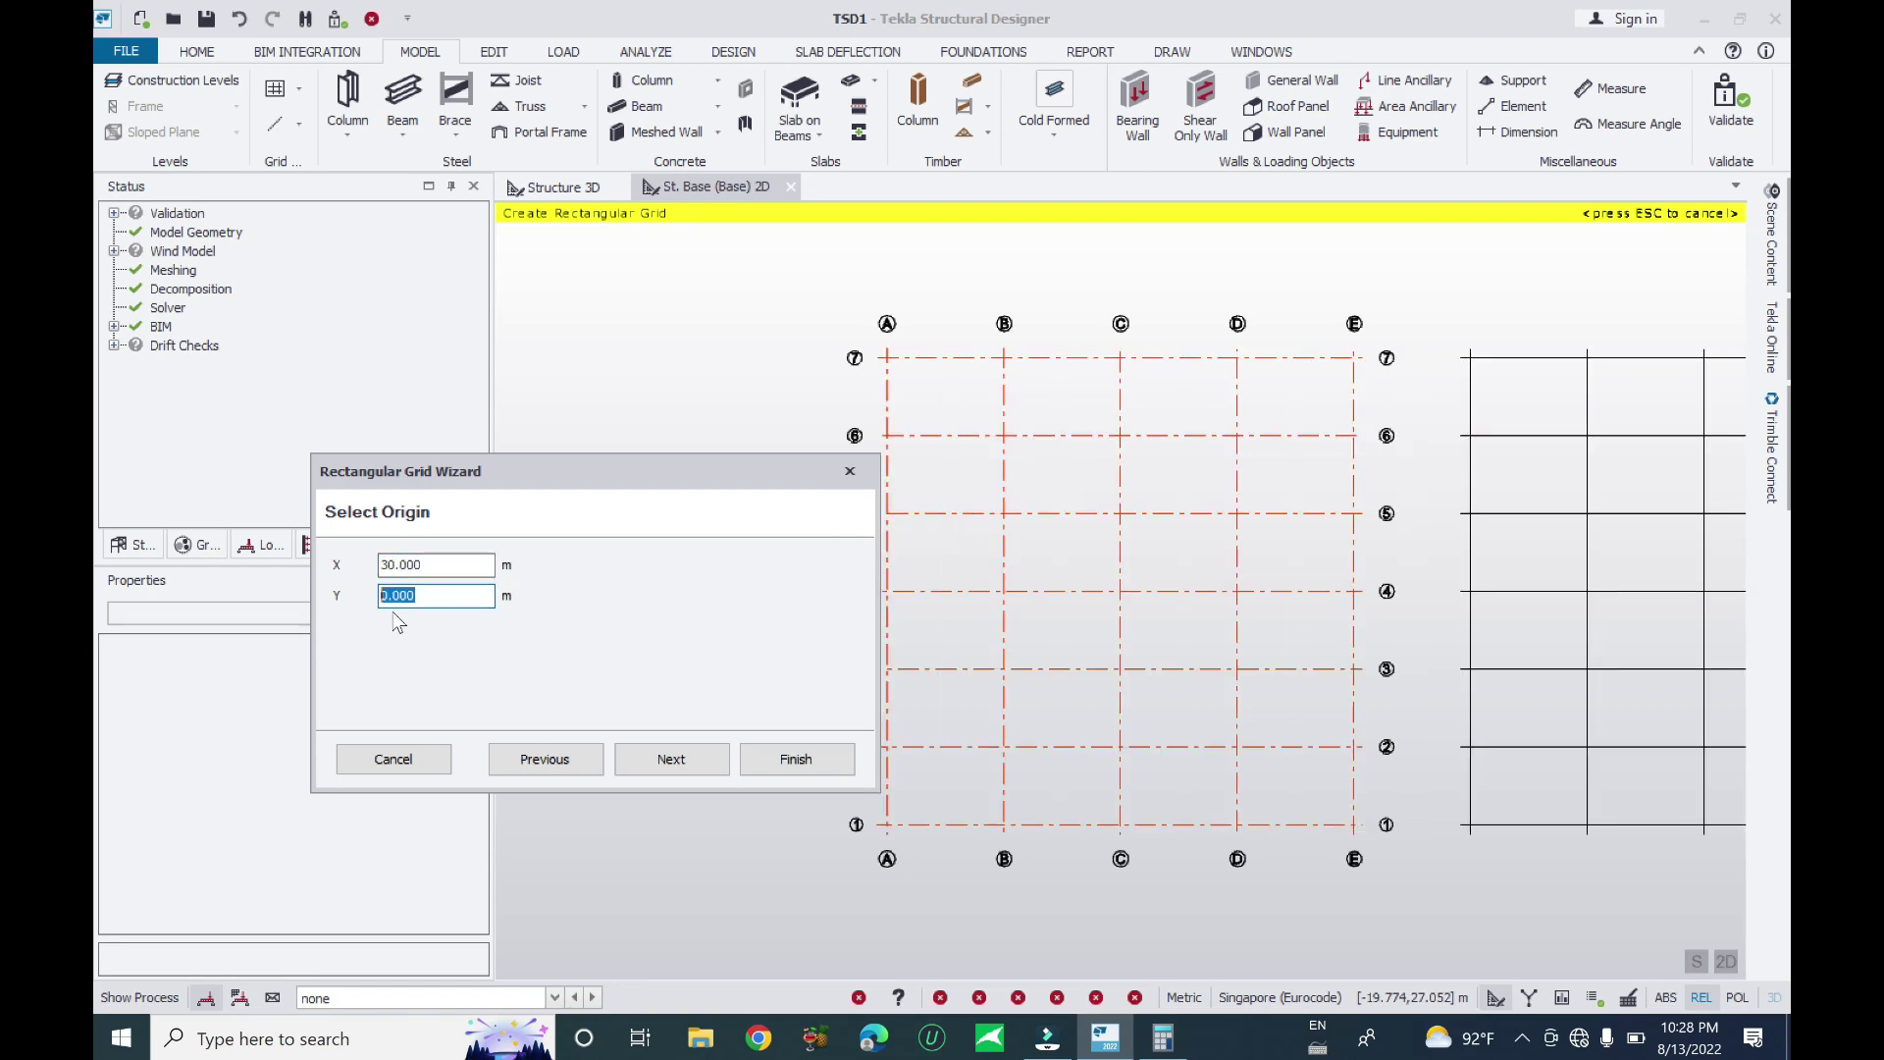
text(30)
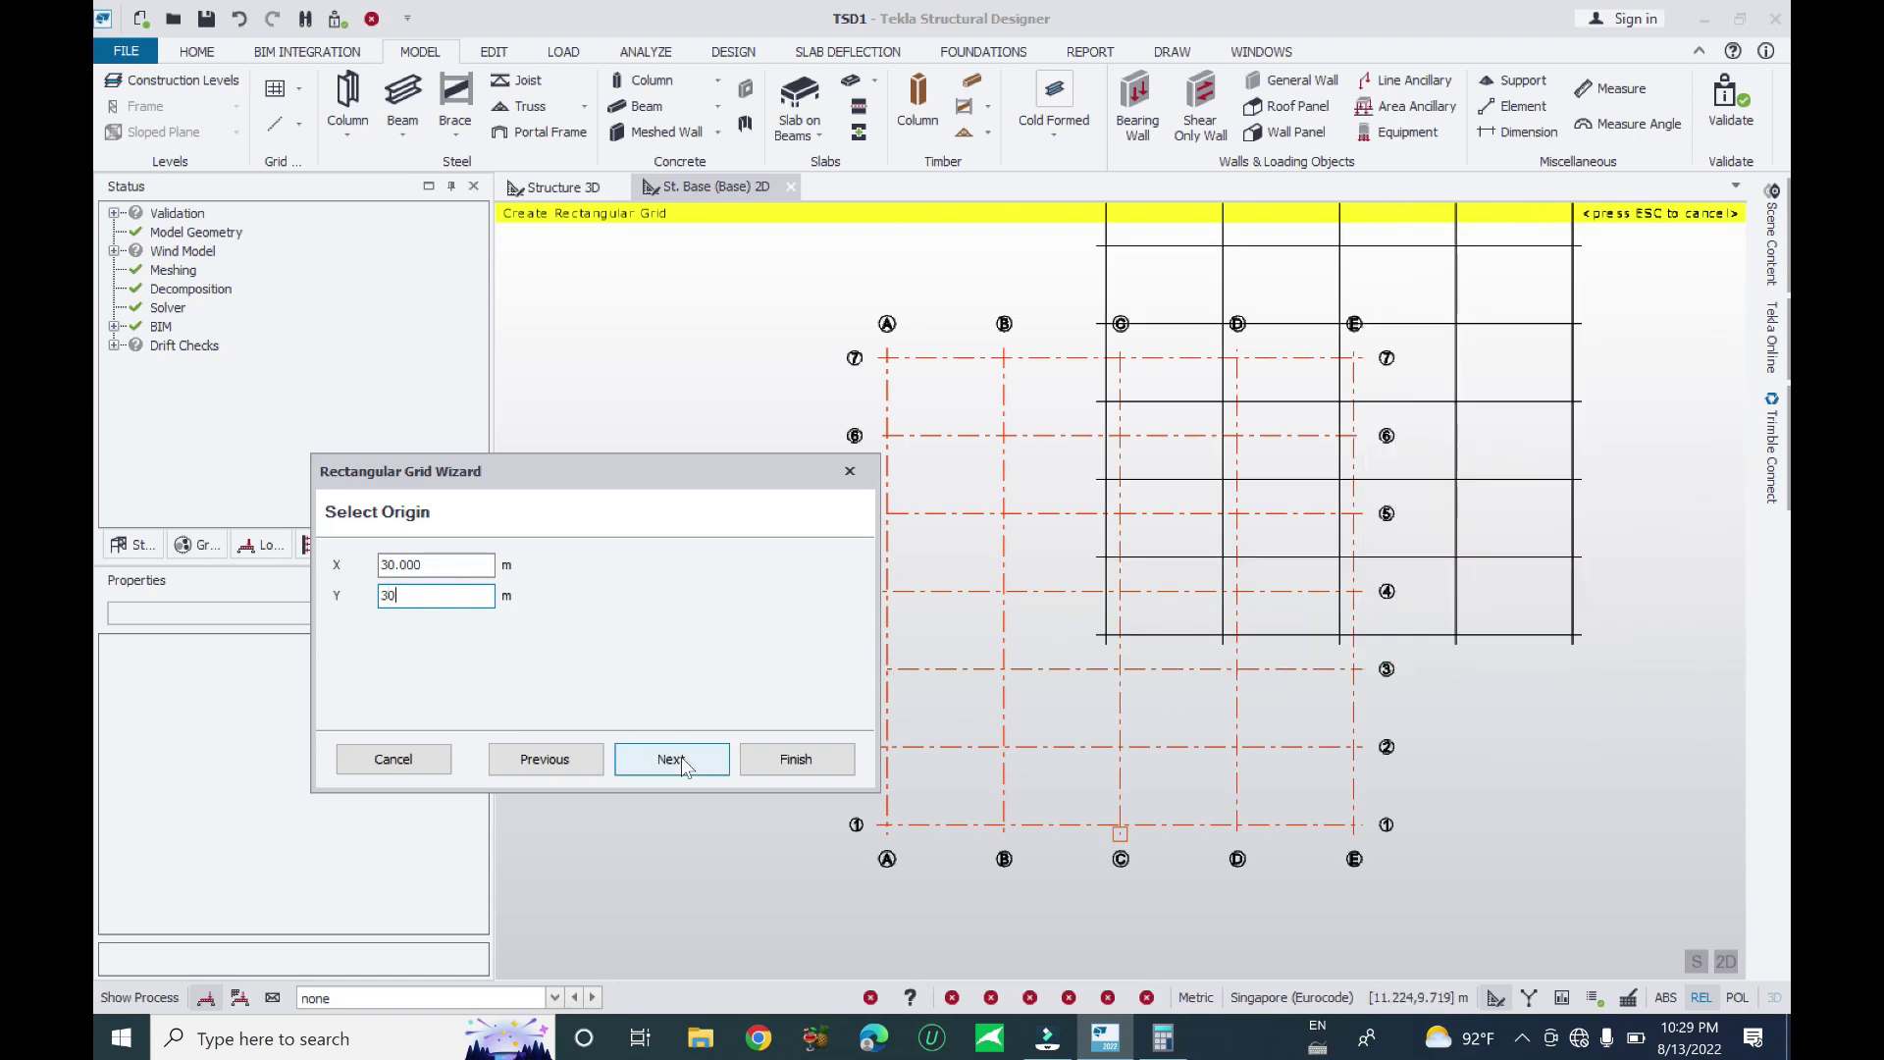
click(796, 759)
Delete both architectural grids AG 1 and AG 2 together with all their construction lines
scroll(916, 698, down, 2)
scroll(1133, 618, down, 2)
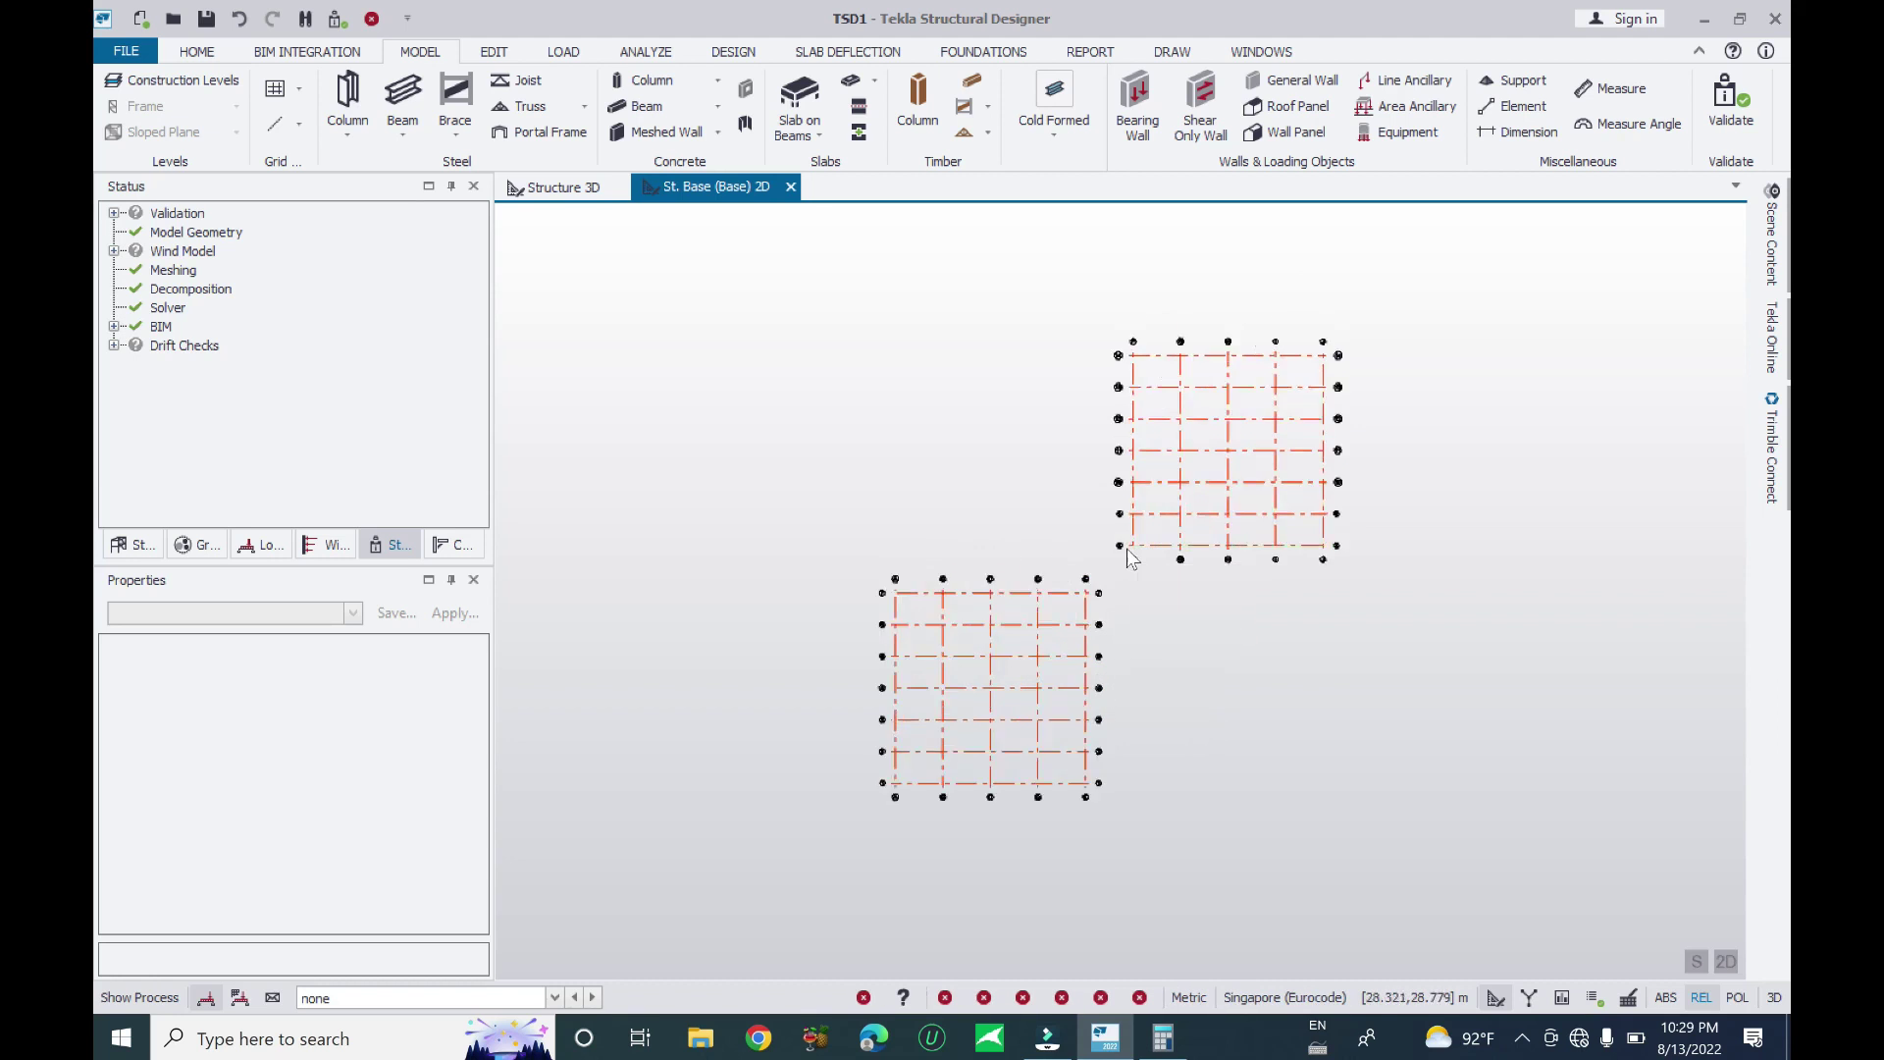
scroll(1127, 556, up, 2)
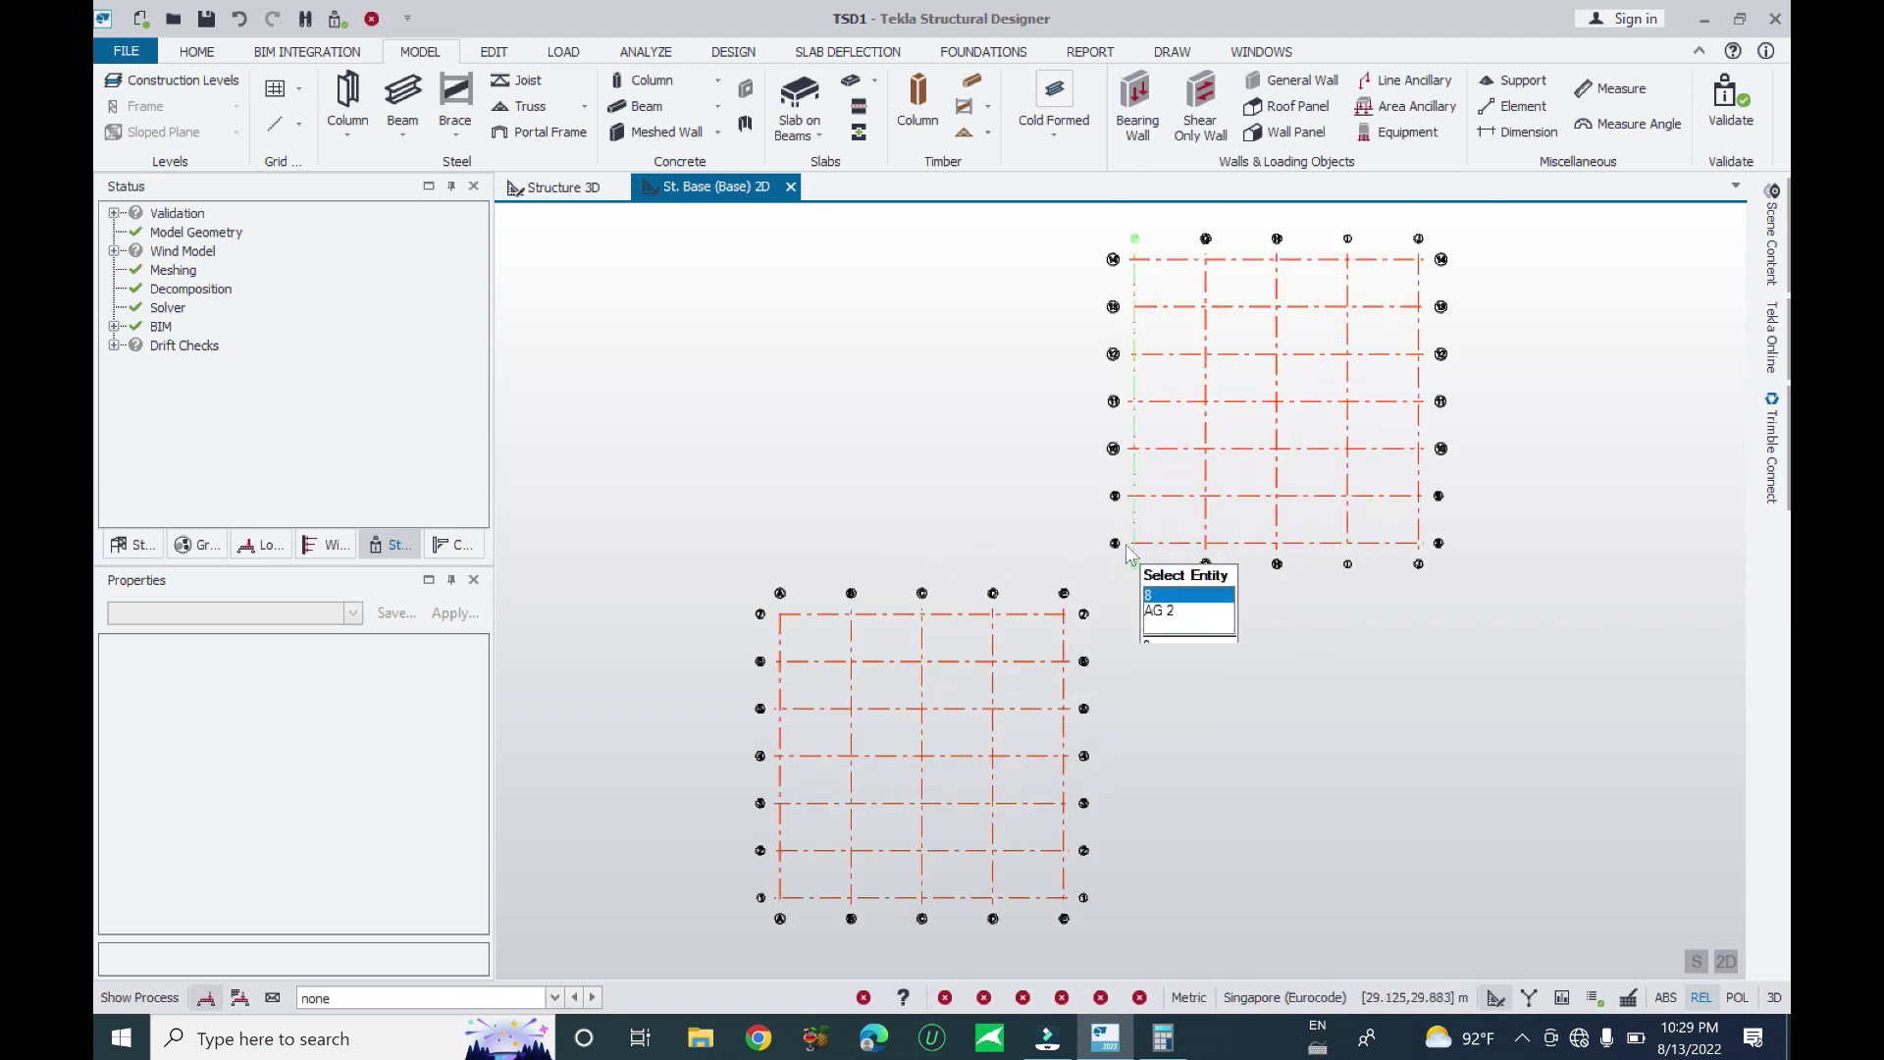
scroll(1127, 556, up, 1)
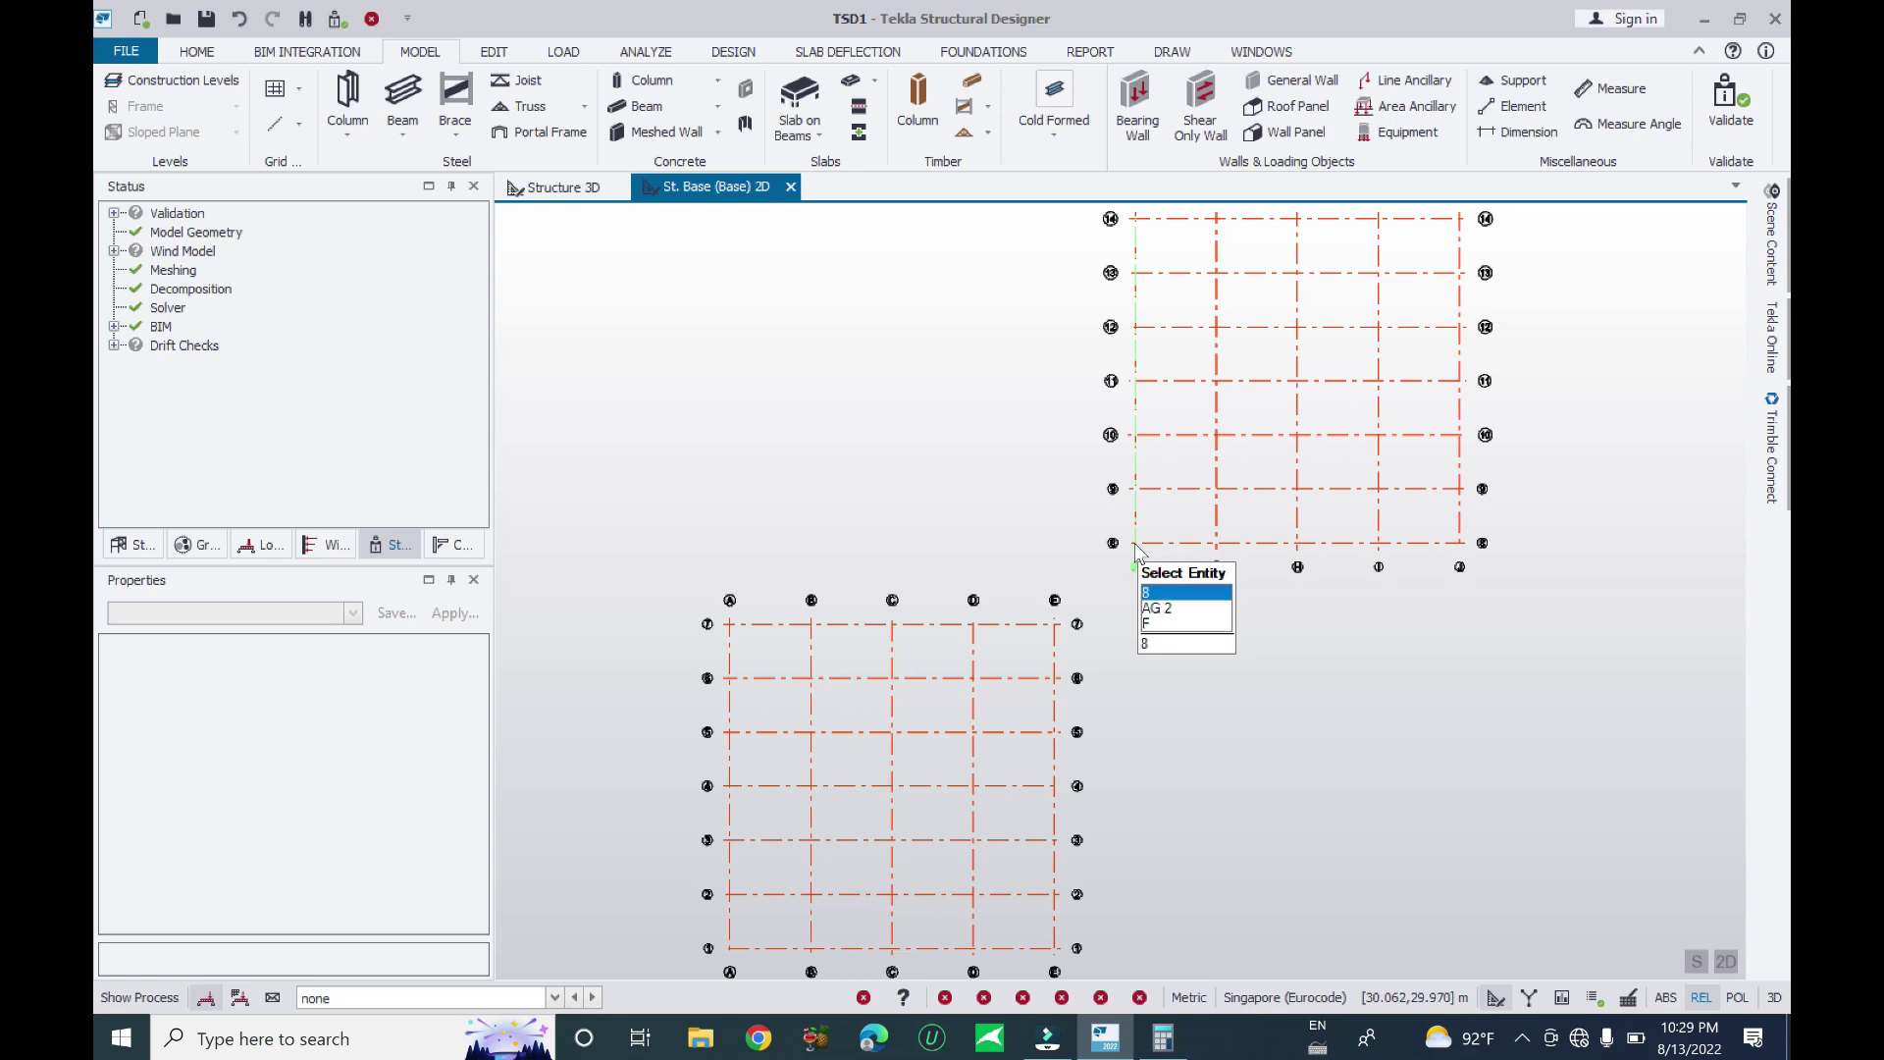
middle_drag(1168, 713, 1180, 589)
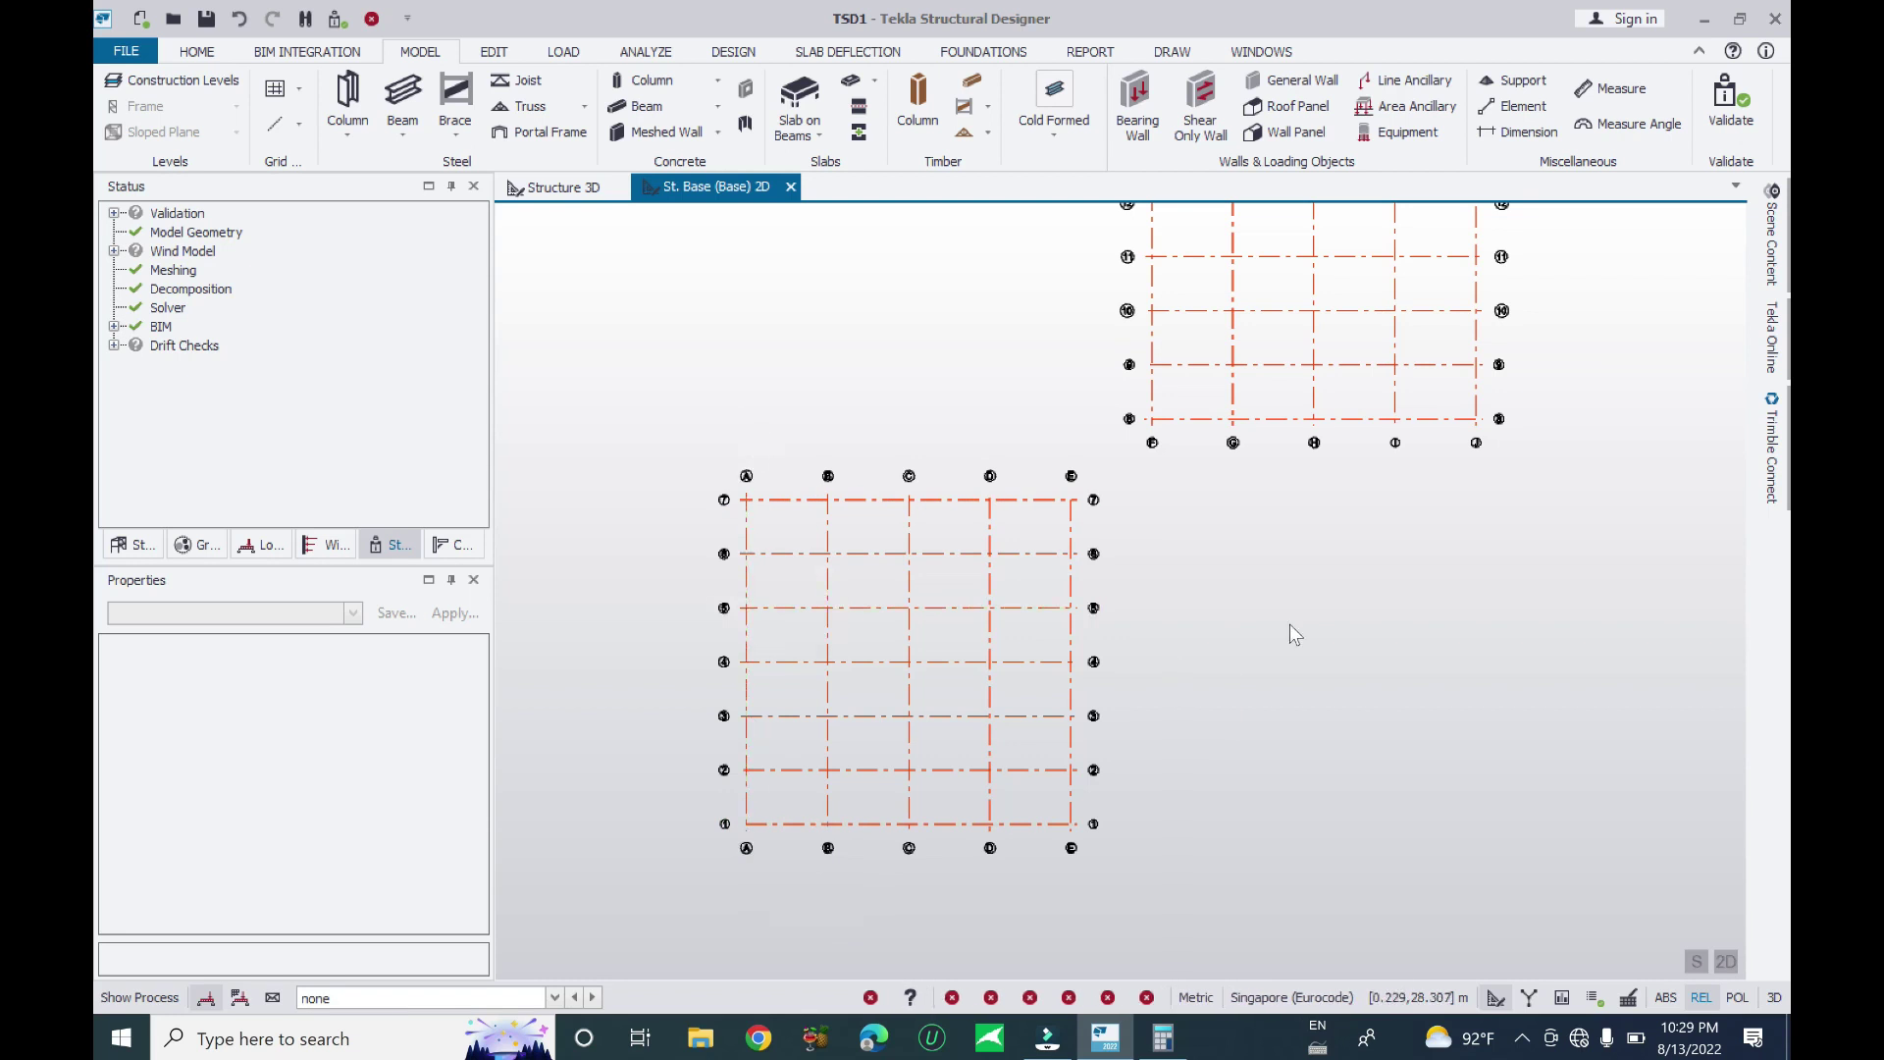
scroll(1276, 687, down, 4)
drag(1494, 271, 628, 928)
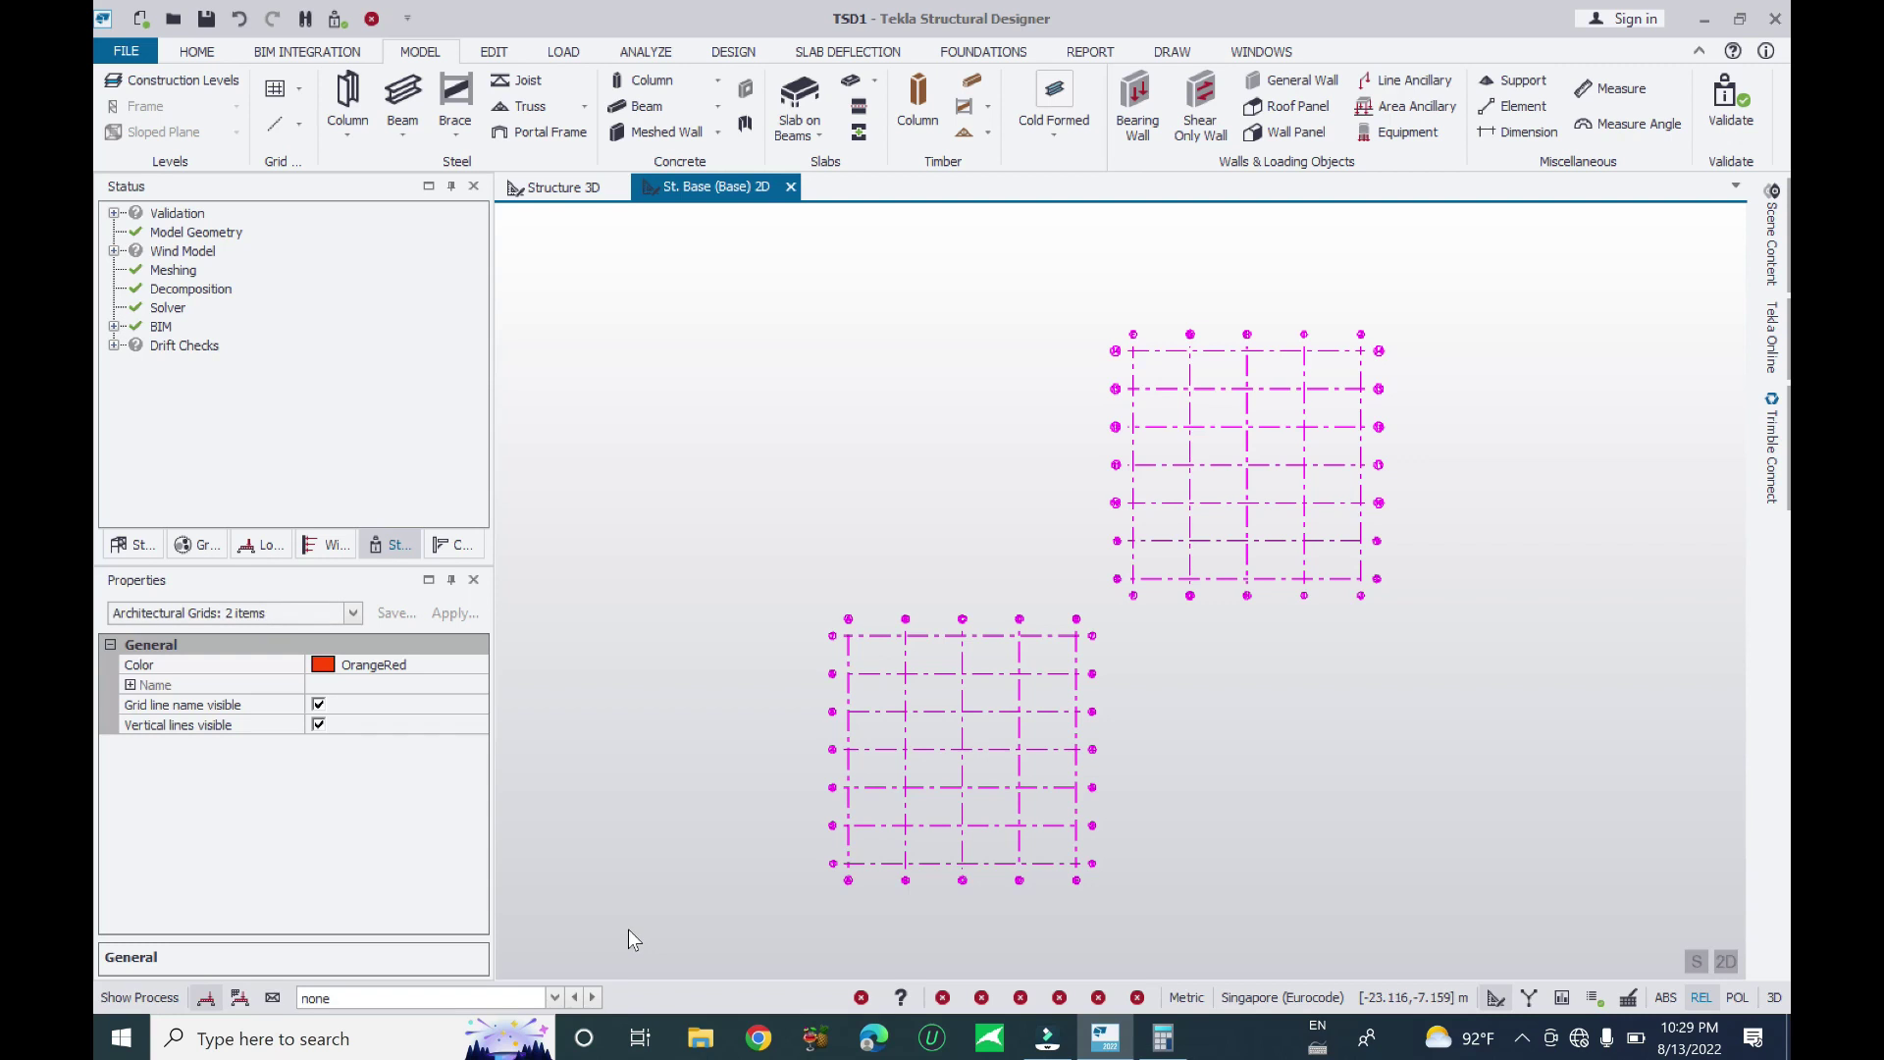
key(Delete)
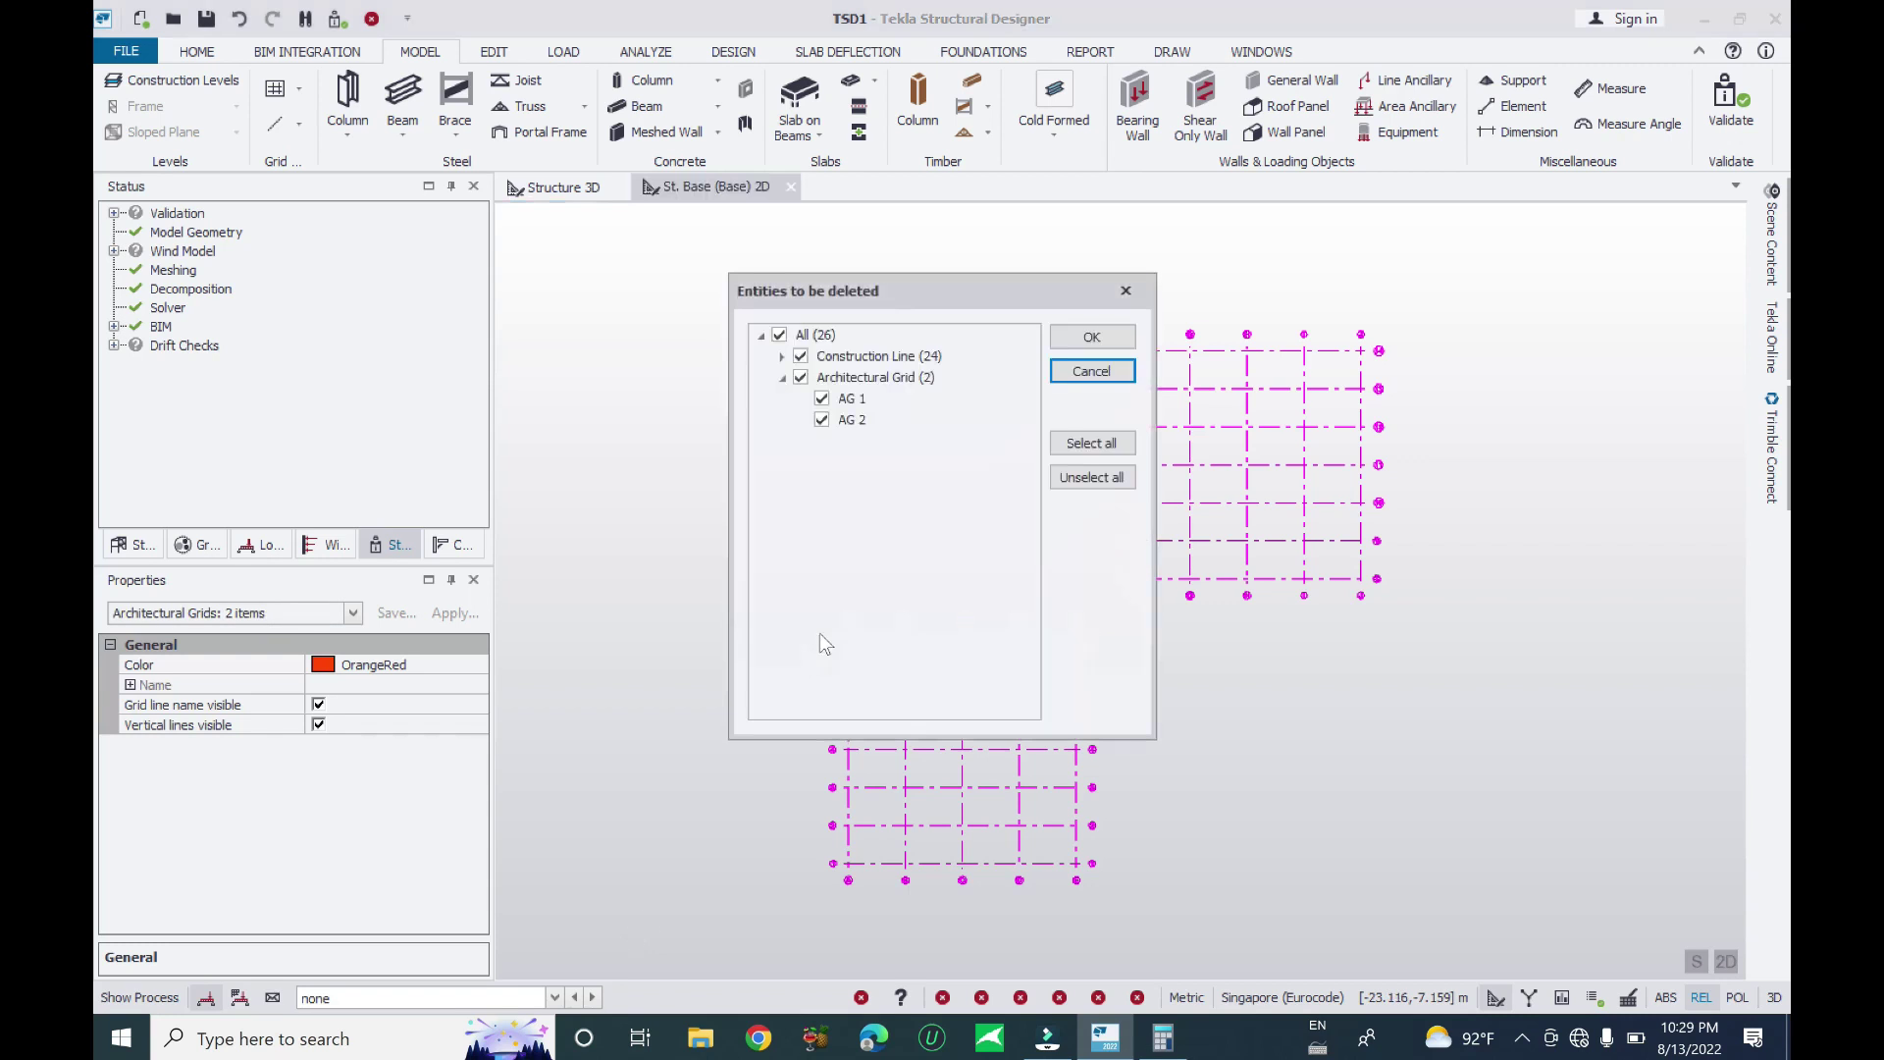
click(1092, 338)
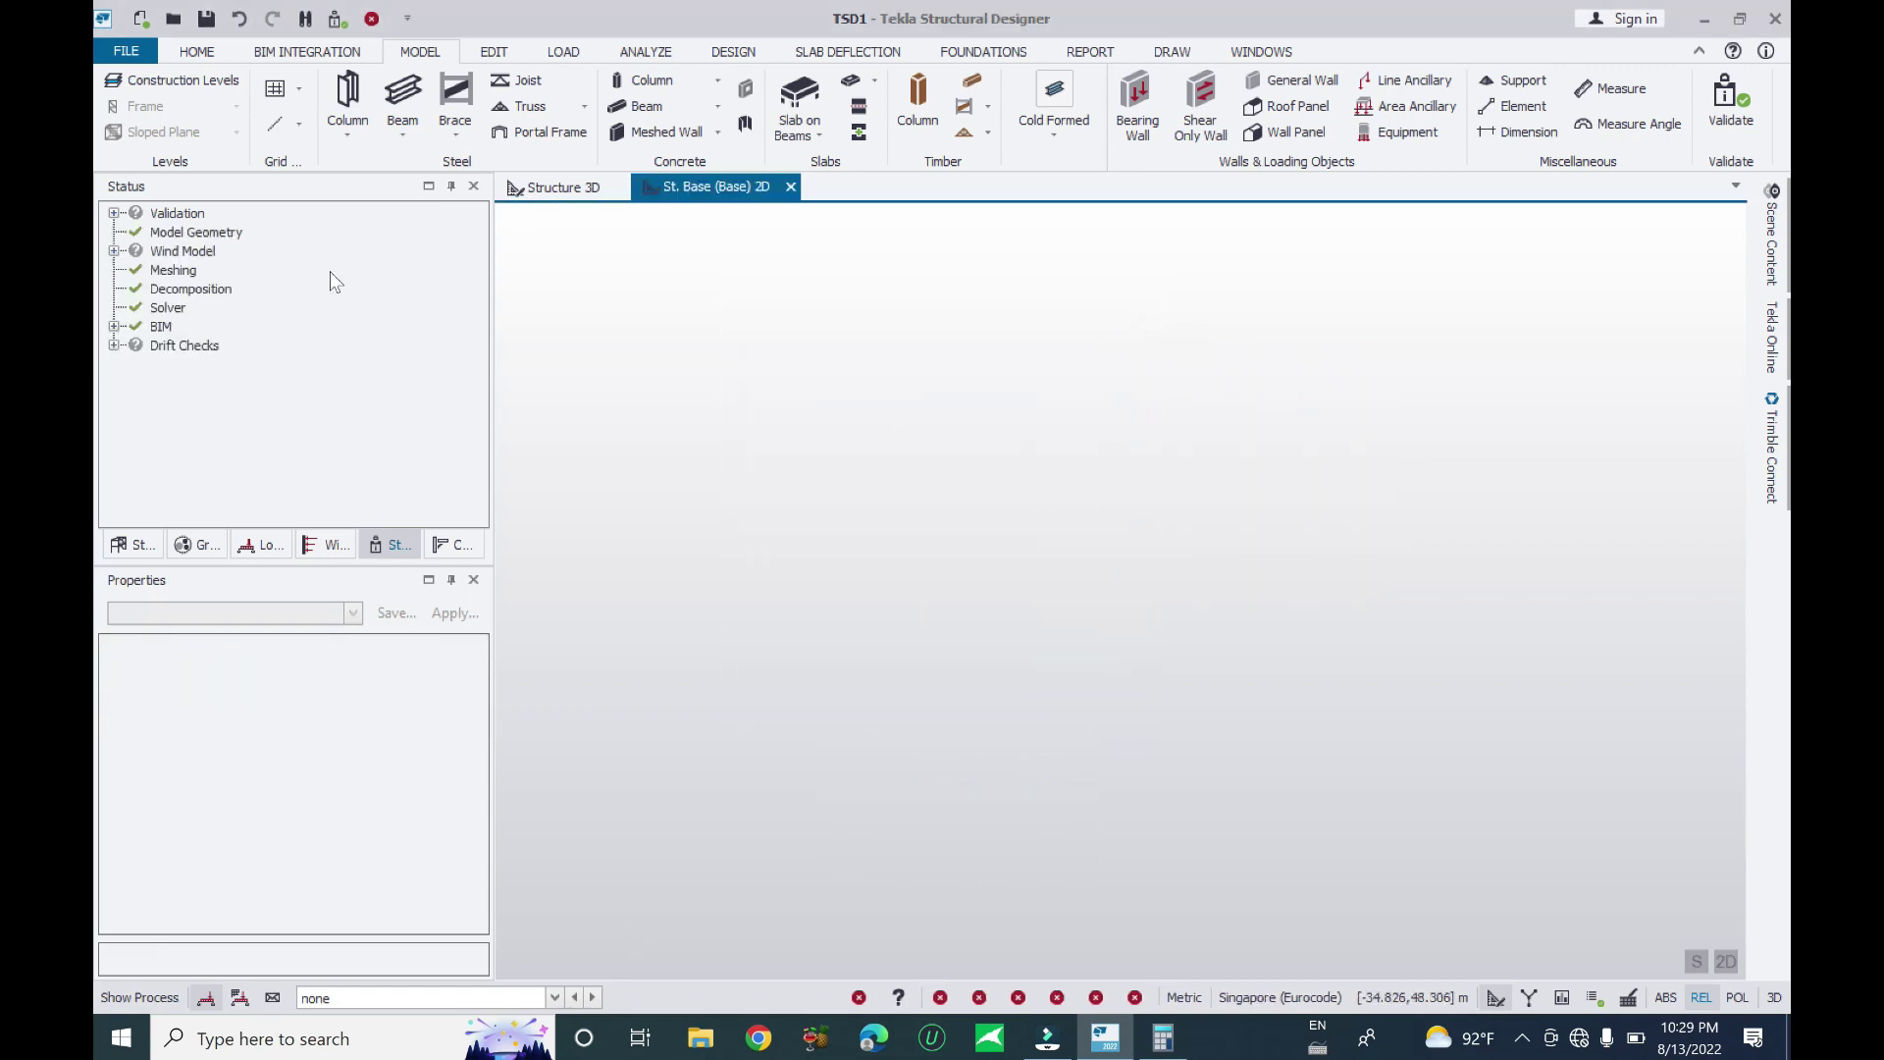
Start a new rectangular grid on all levels and set its origin to X 0 m and Y 0 m
click(275, 90)
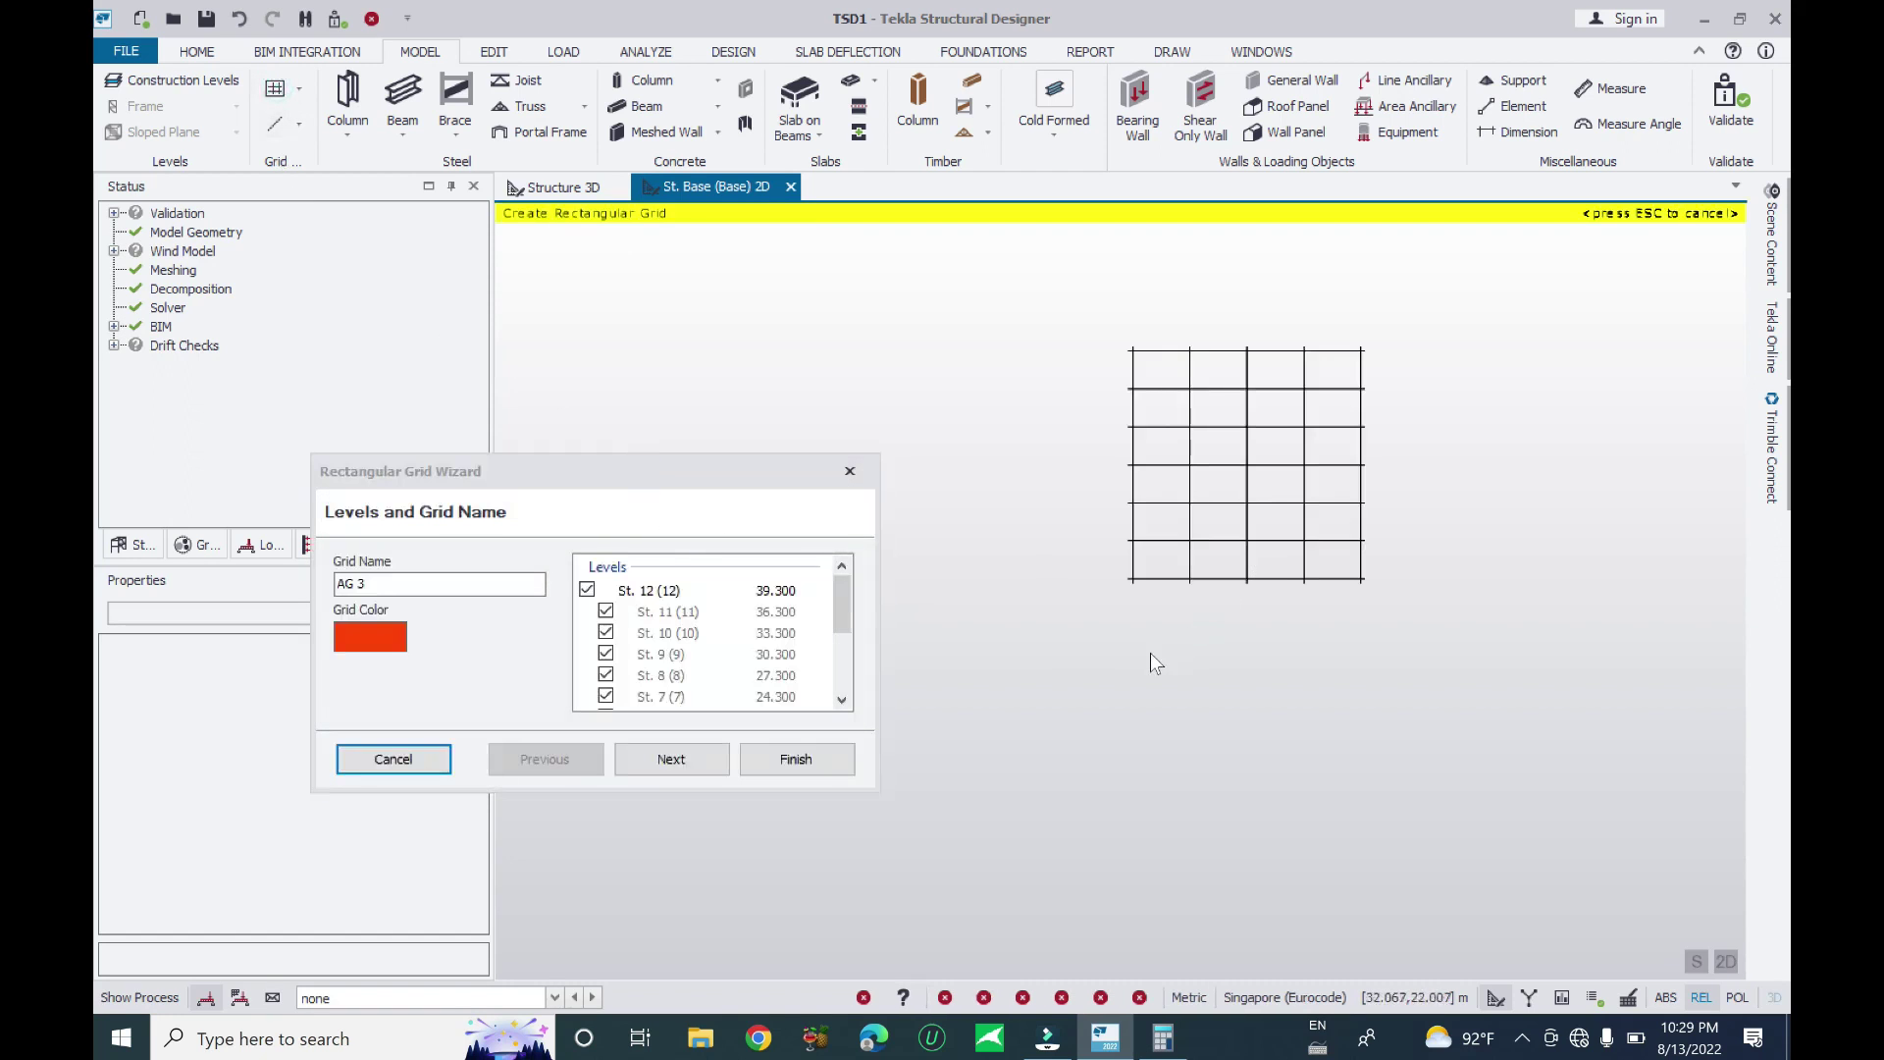
key(Escape)
click(276, 89)
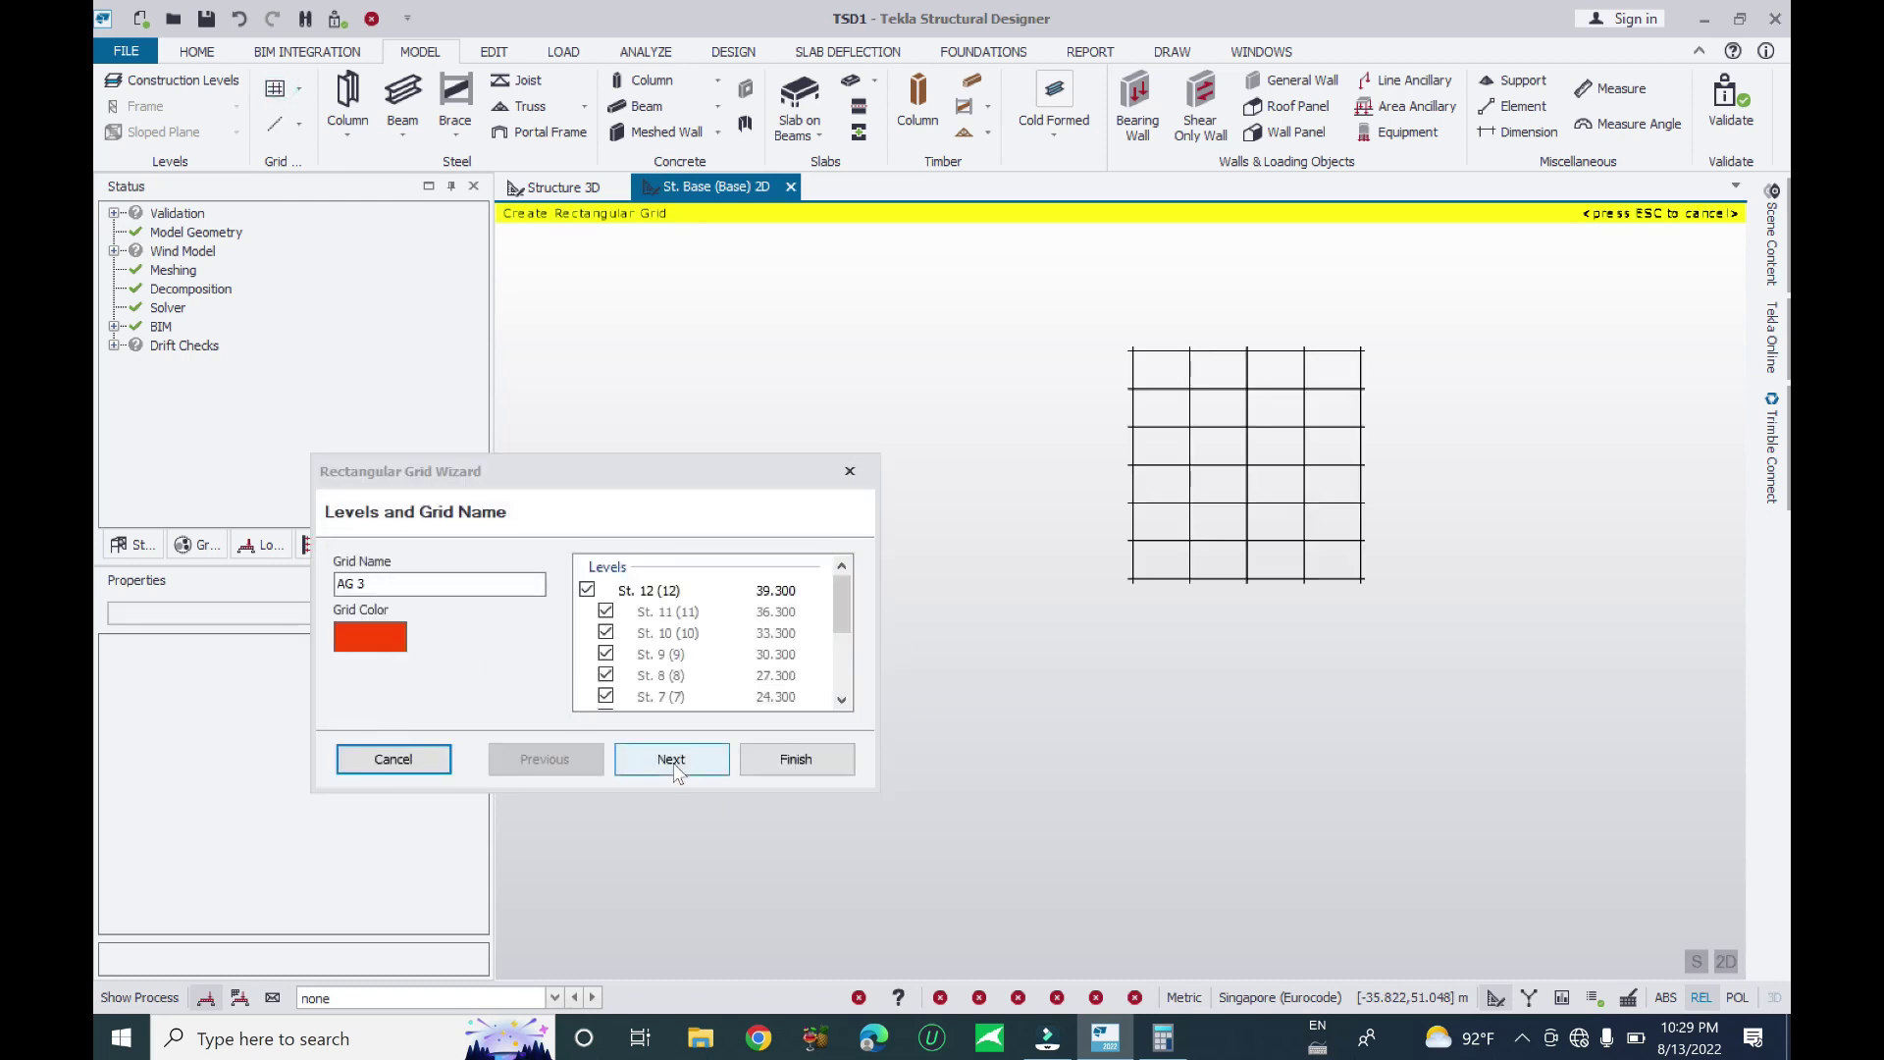
click(672, 764)
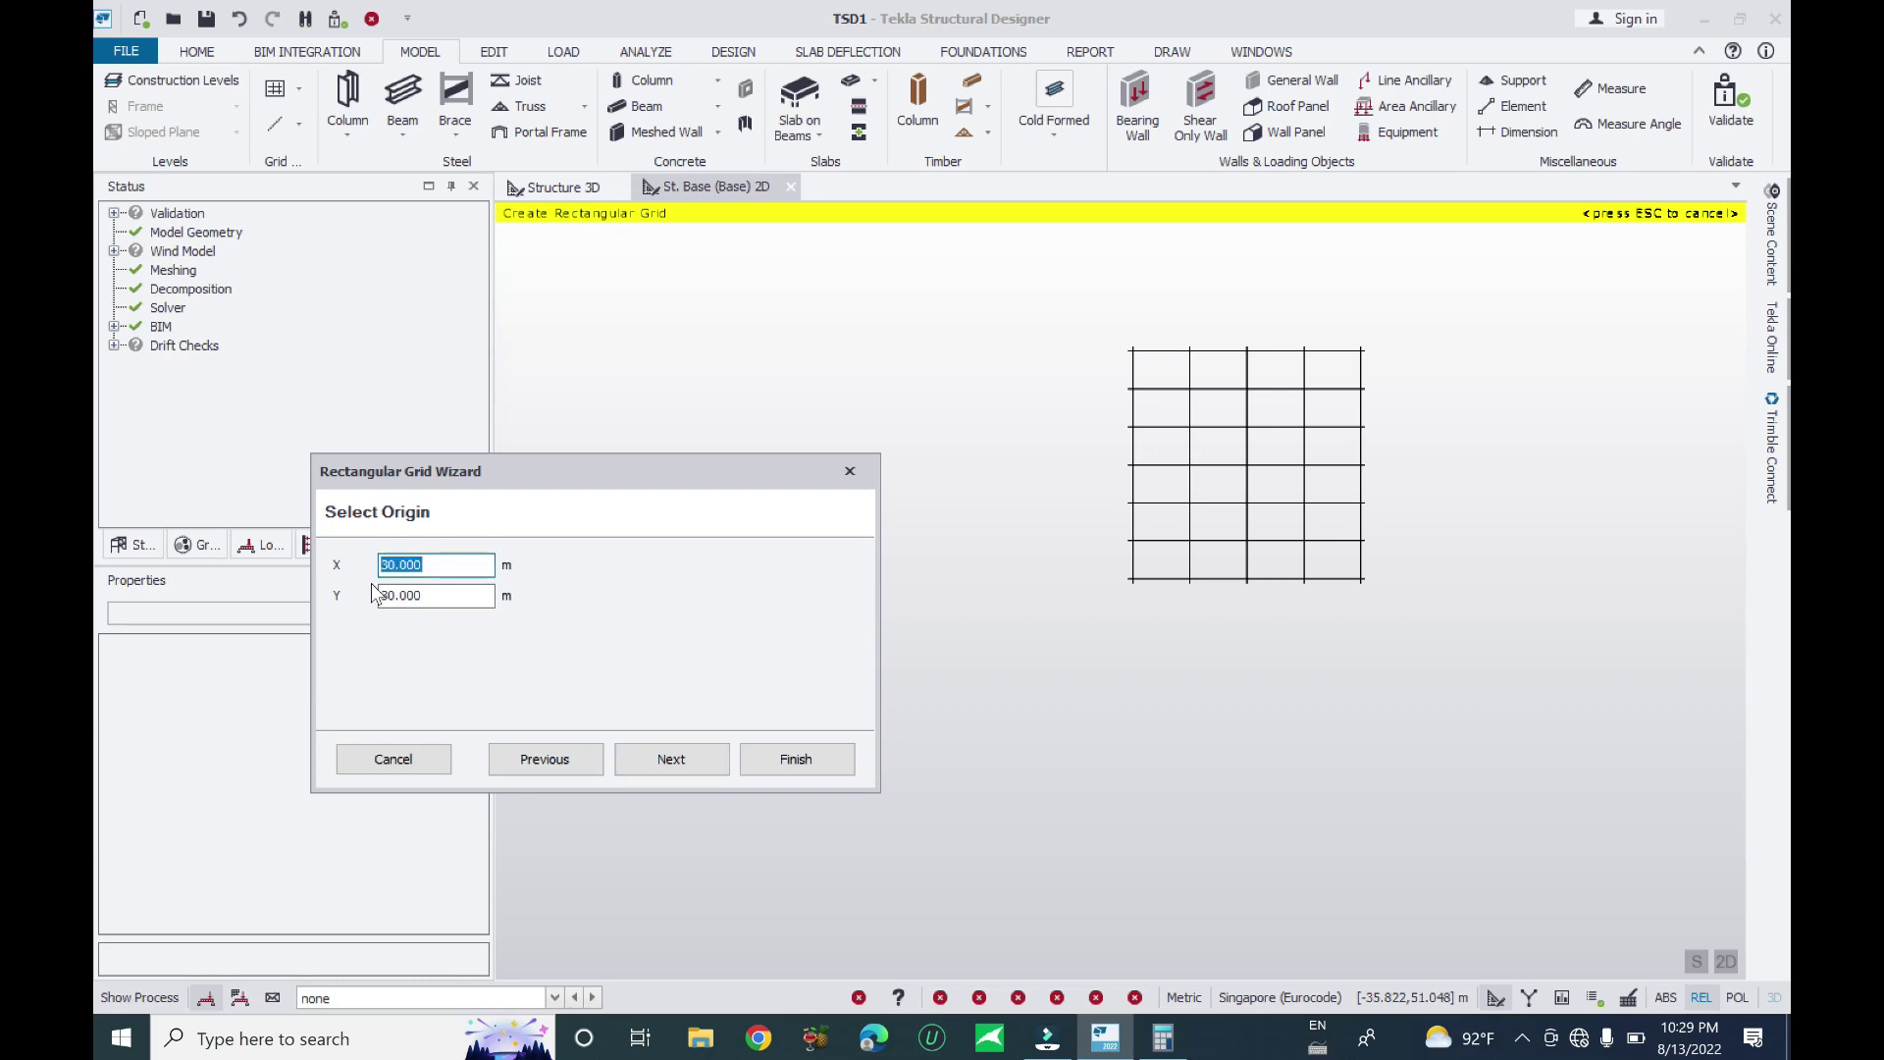
text(0)
key(Tab)
text(0)
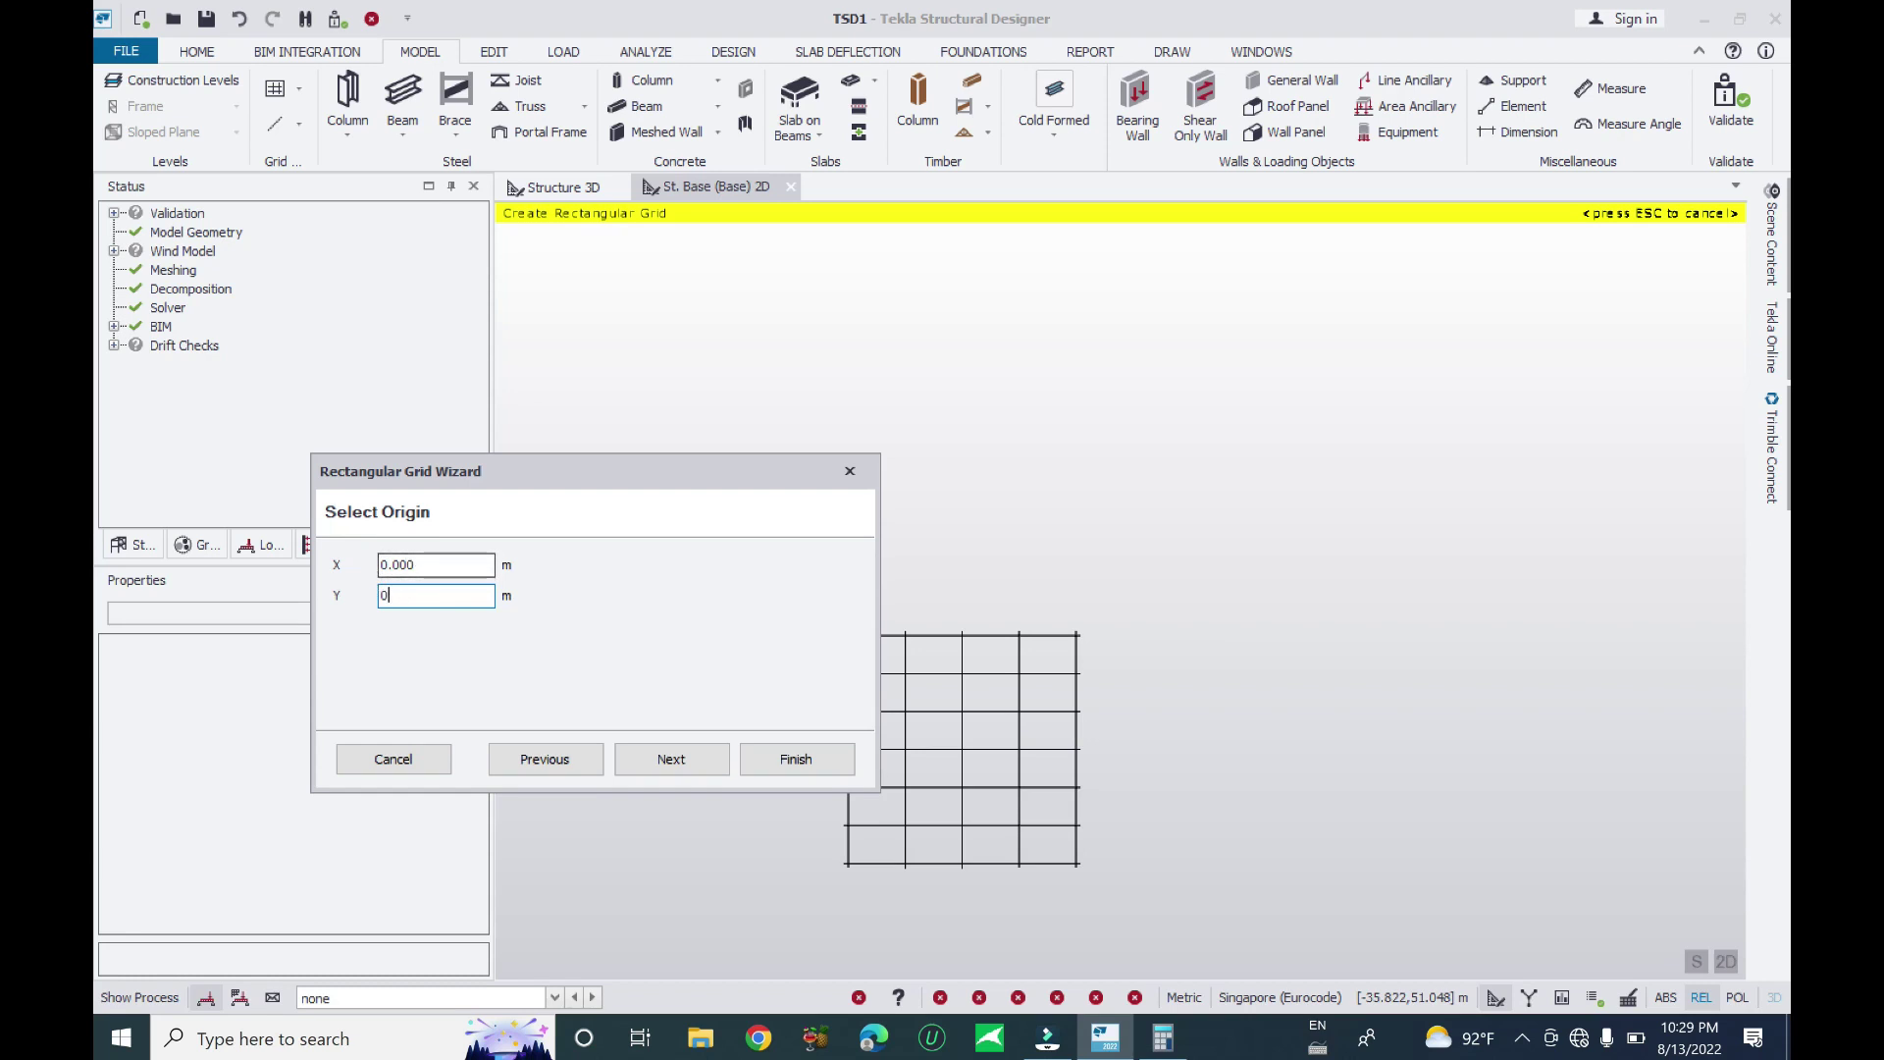
Set the new grid to generate X direction lines only and move the wizard clear of the grid preview
click(660, 756)
click(661, 757)
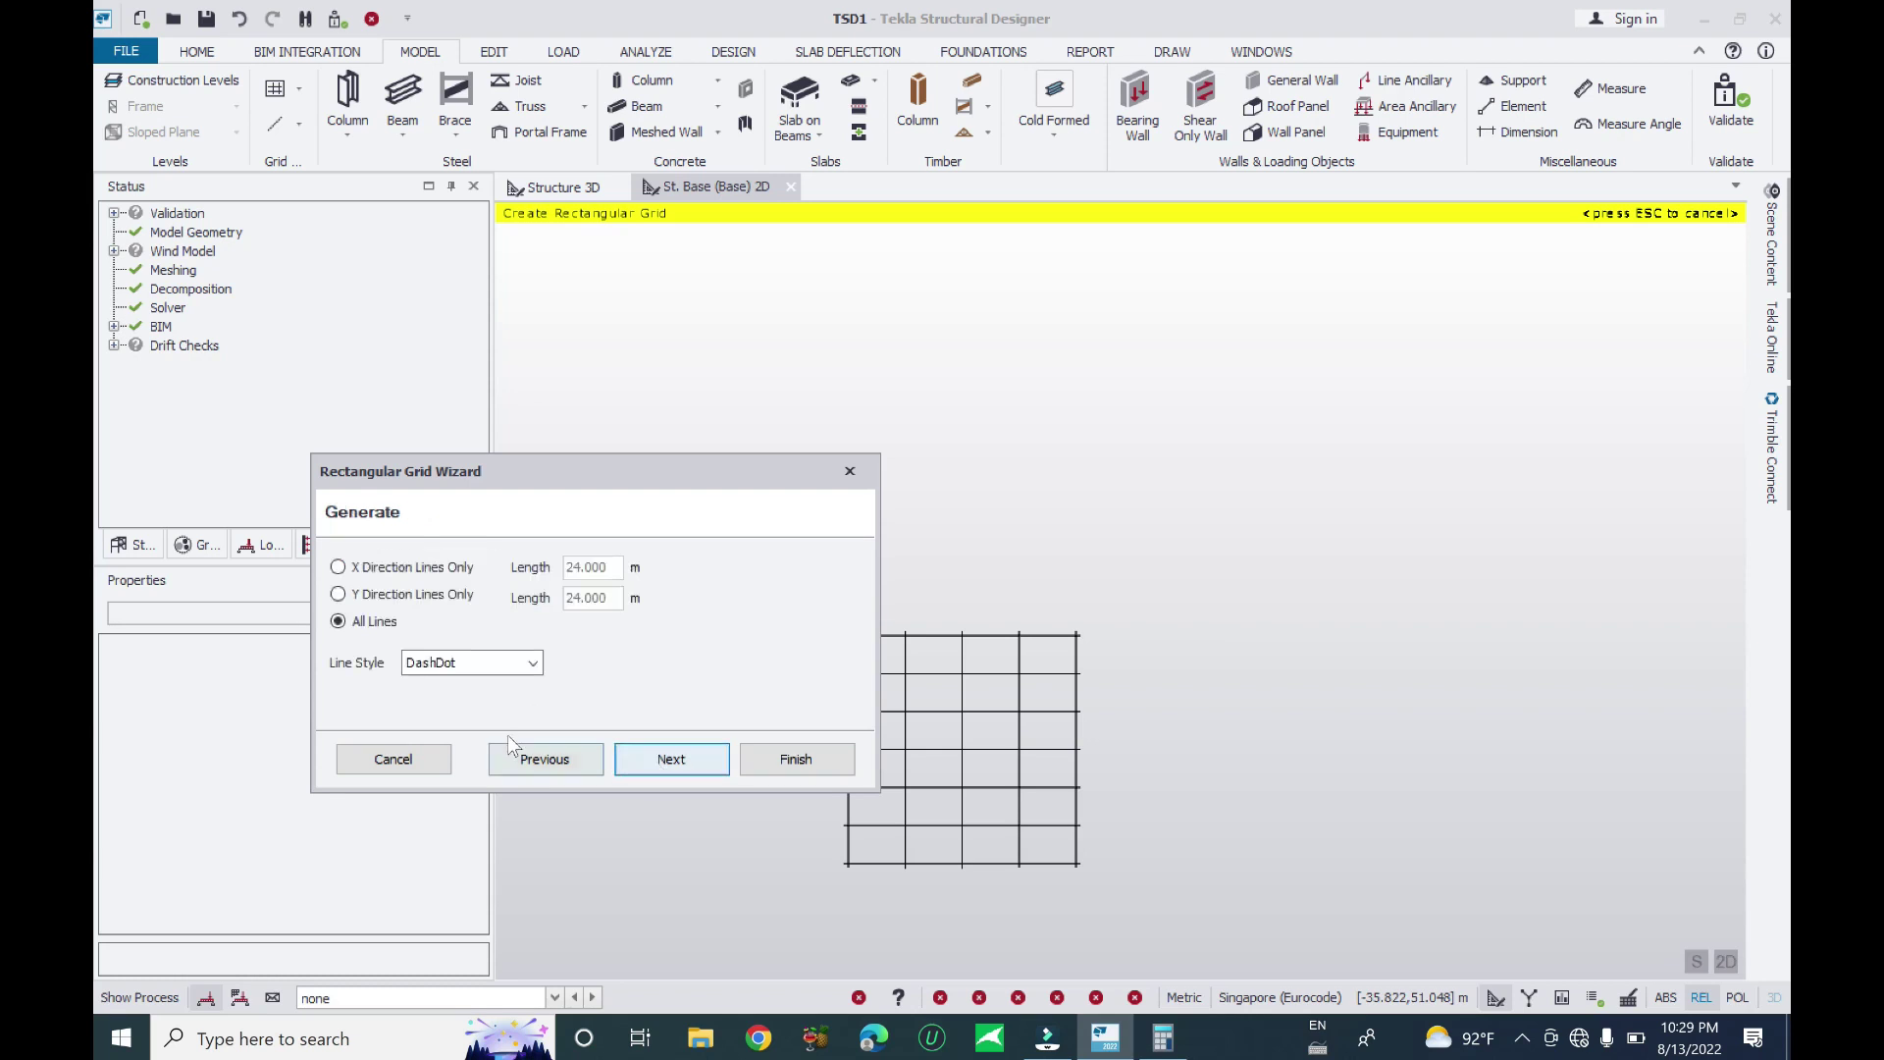
click(339, 567)
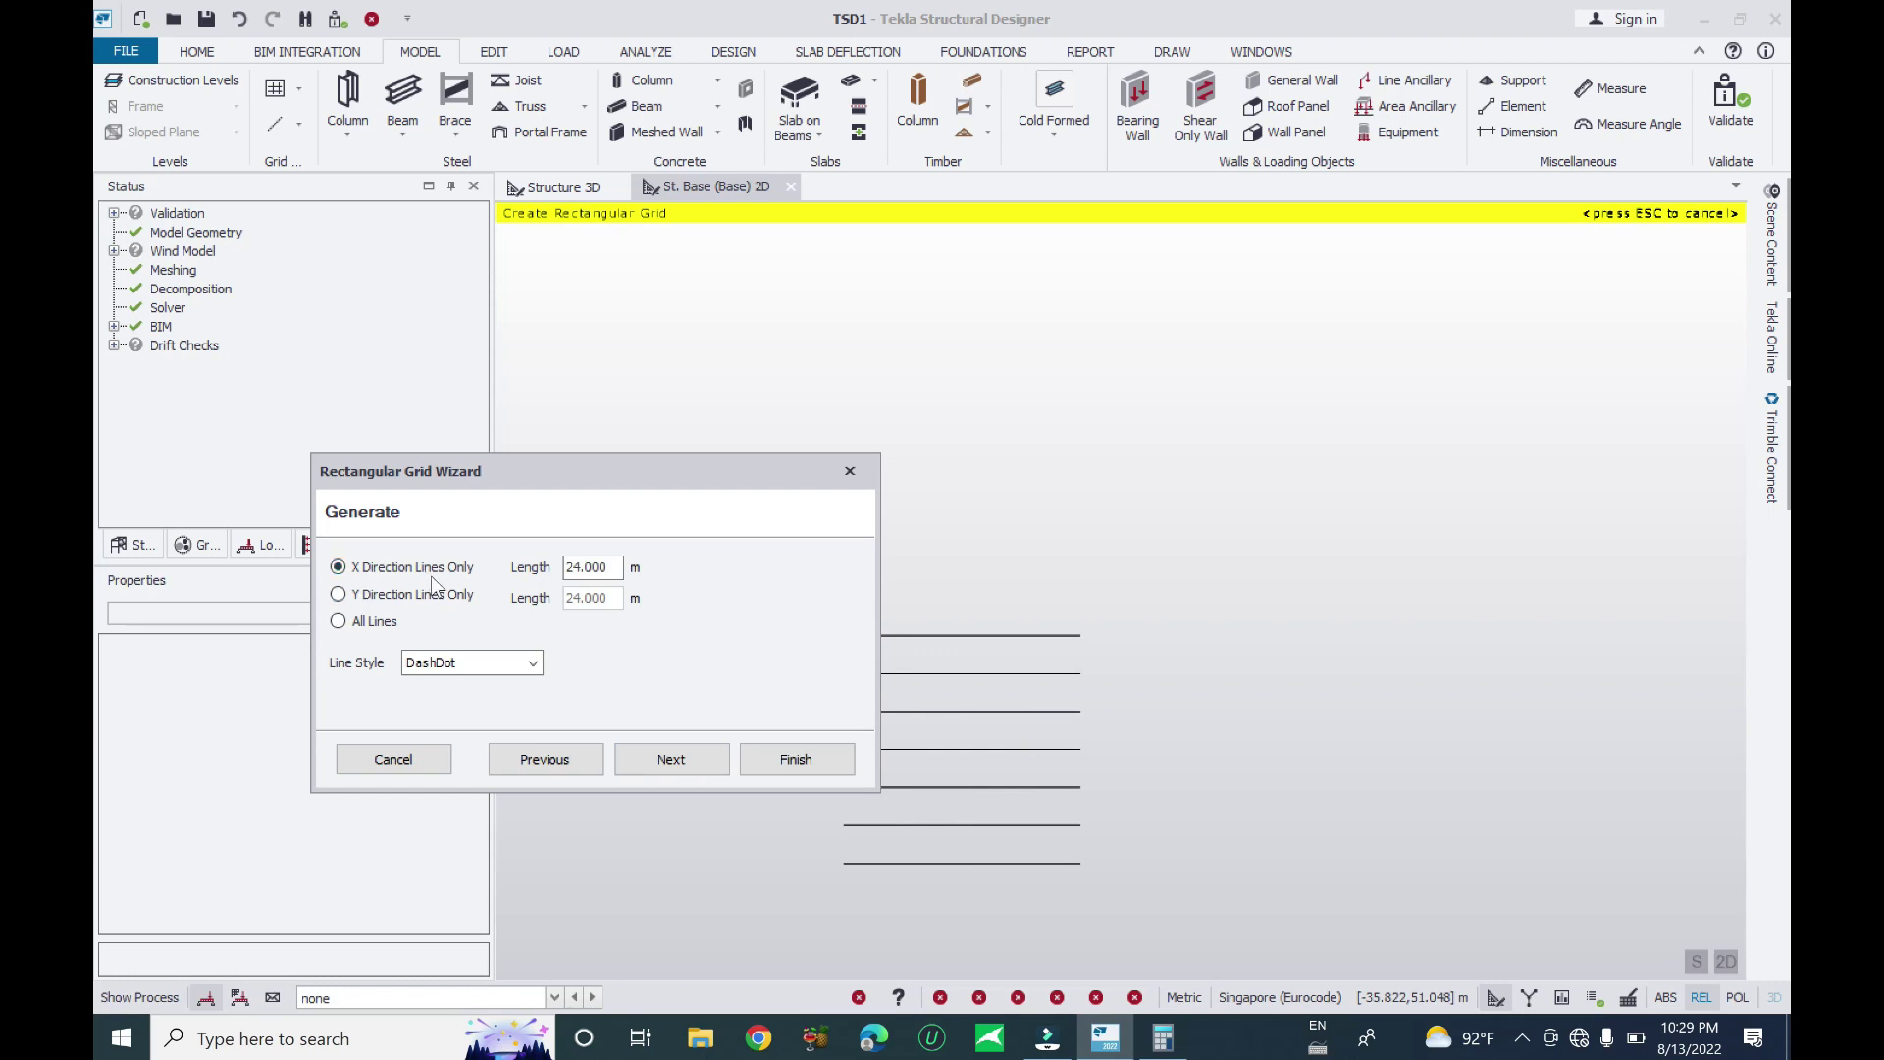
click(662, 450)
drag(646, 467, 393, 343)
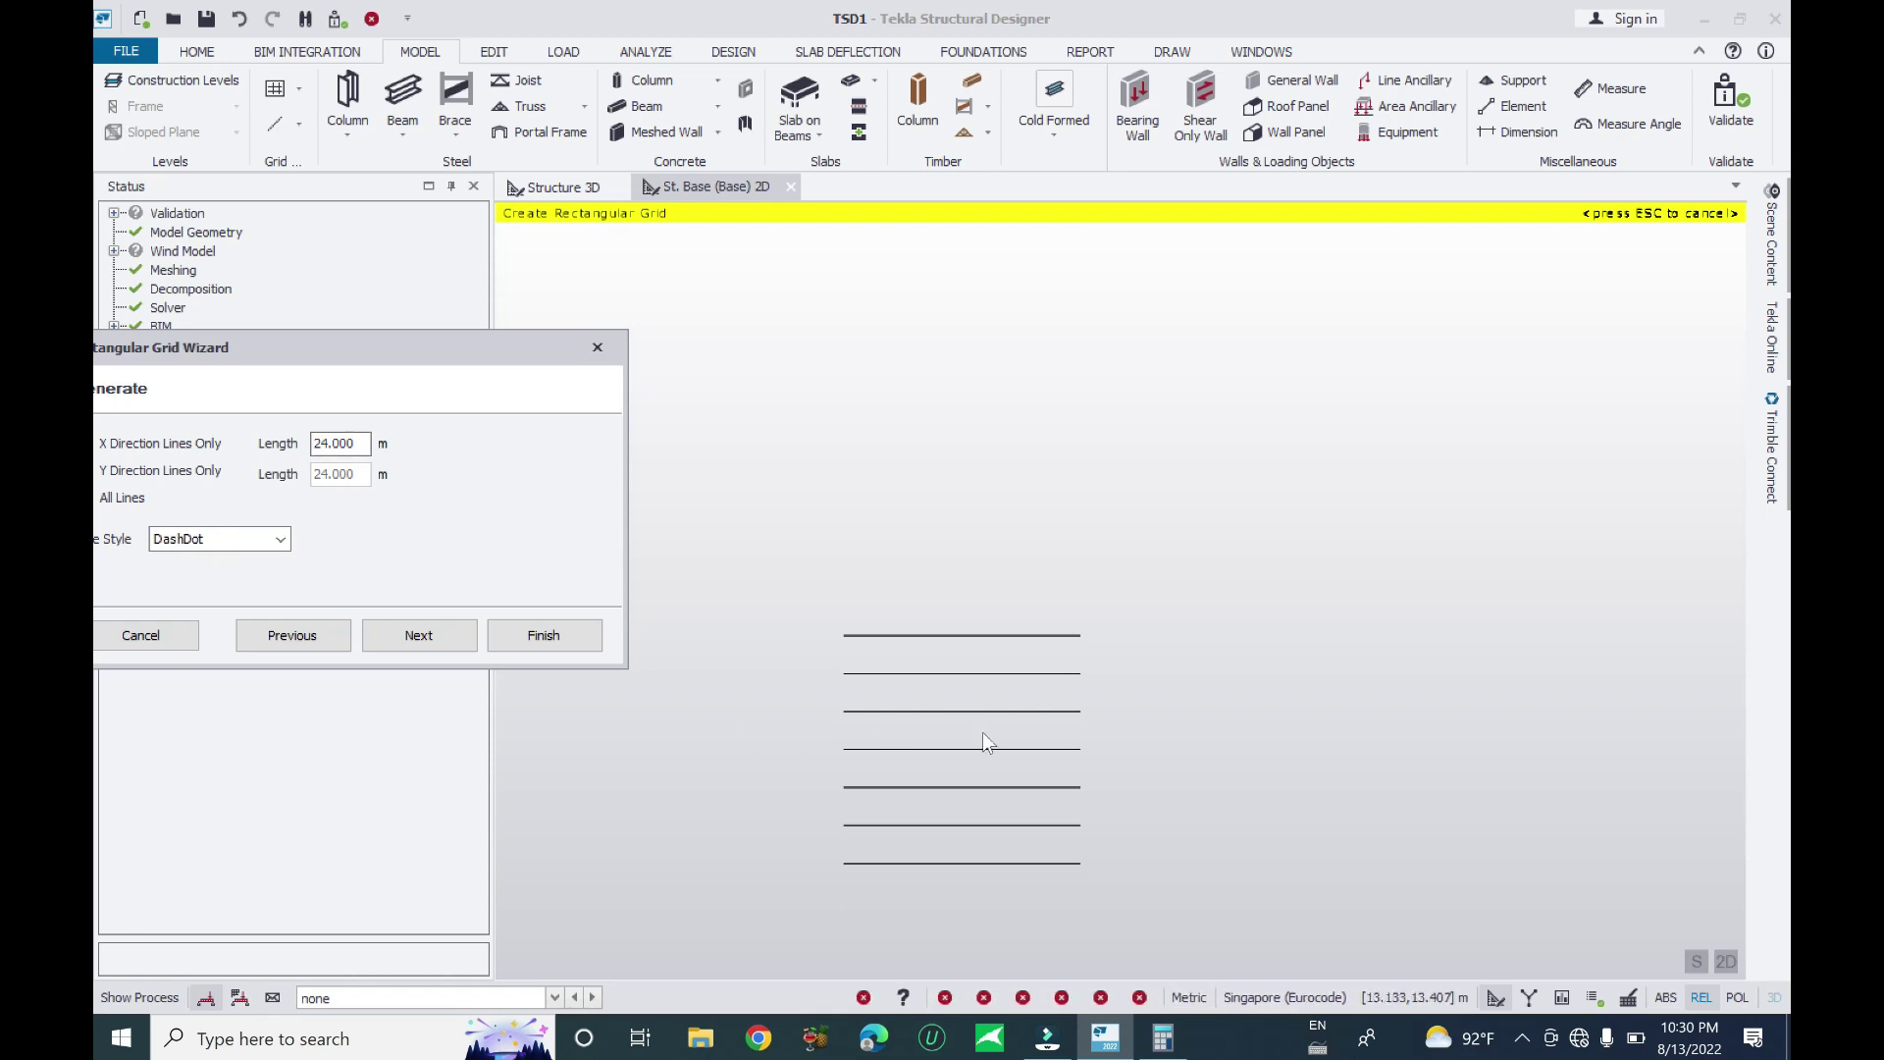
Preview the grid with Y direction lines only and X direction lines only, and set it to generate all lines
drag(245, 356, 401, 321)
click(257, 436)
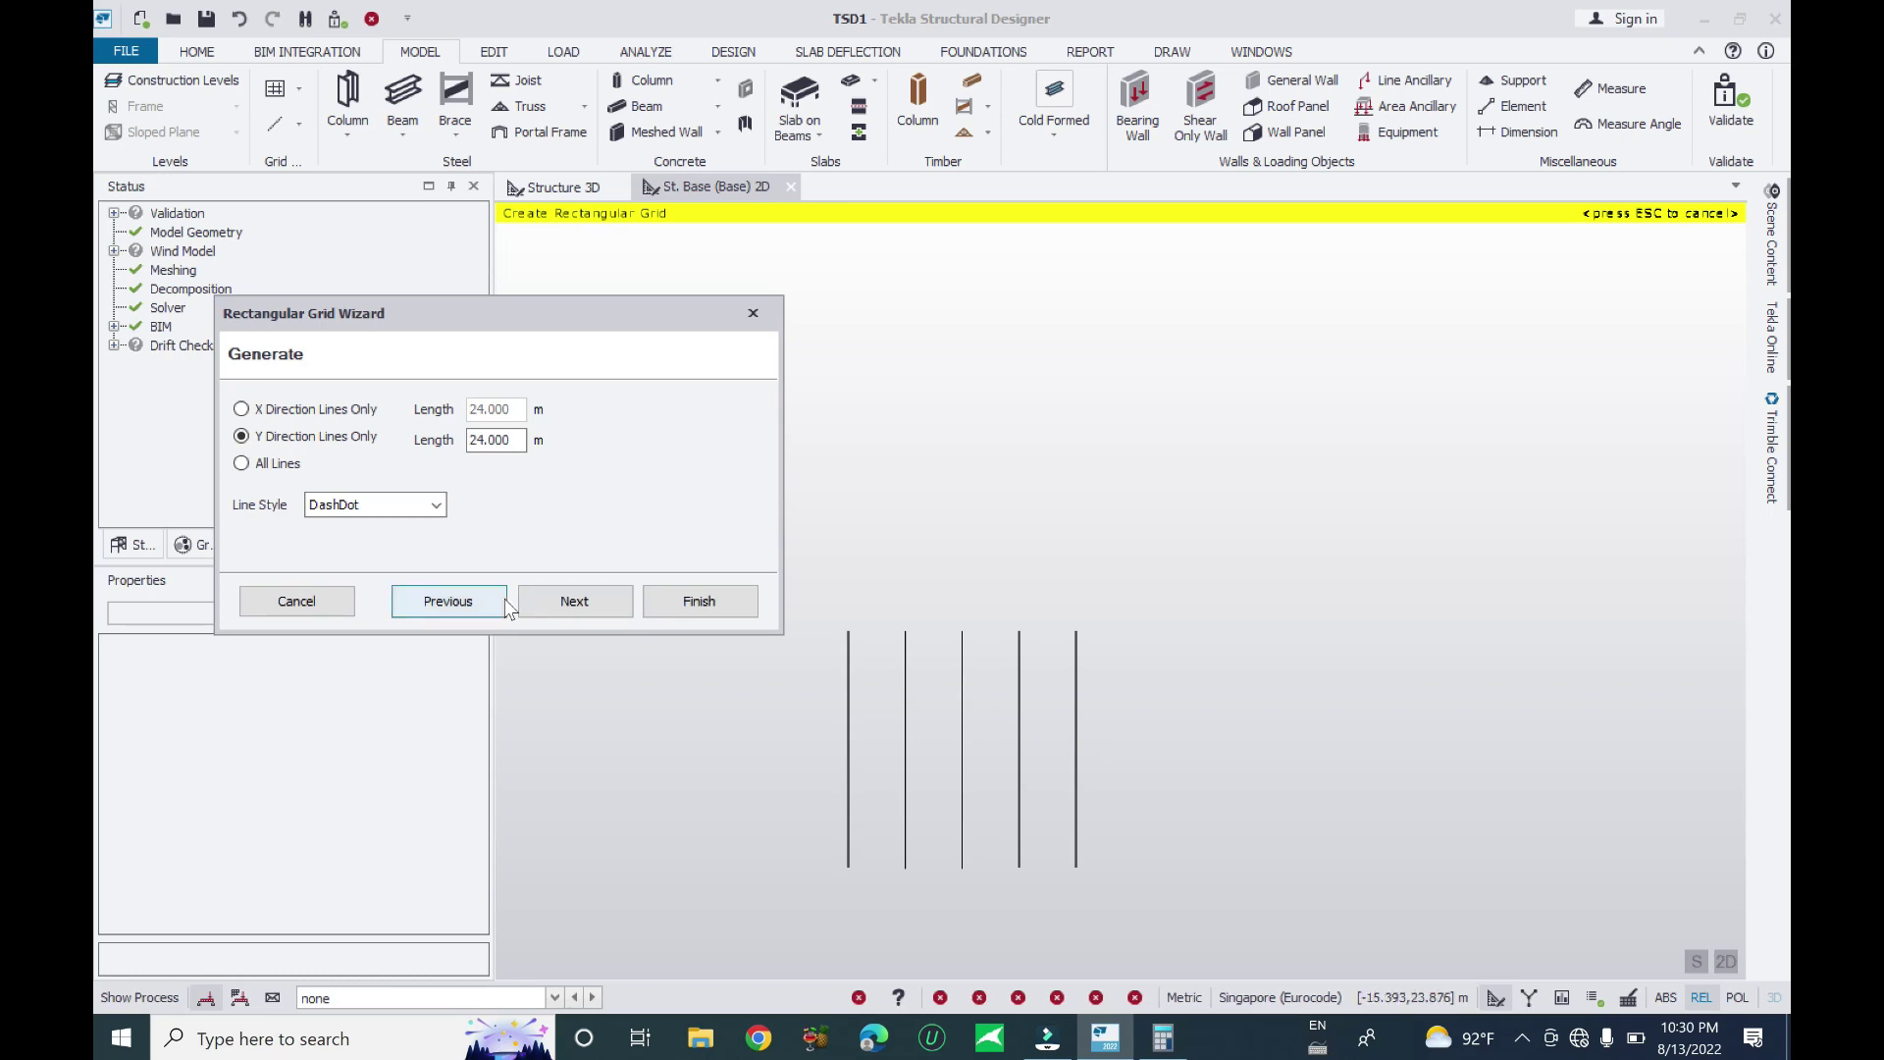
click(293, 410)
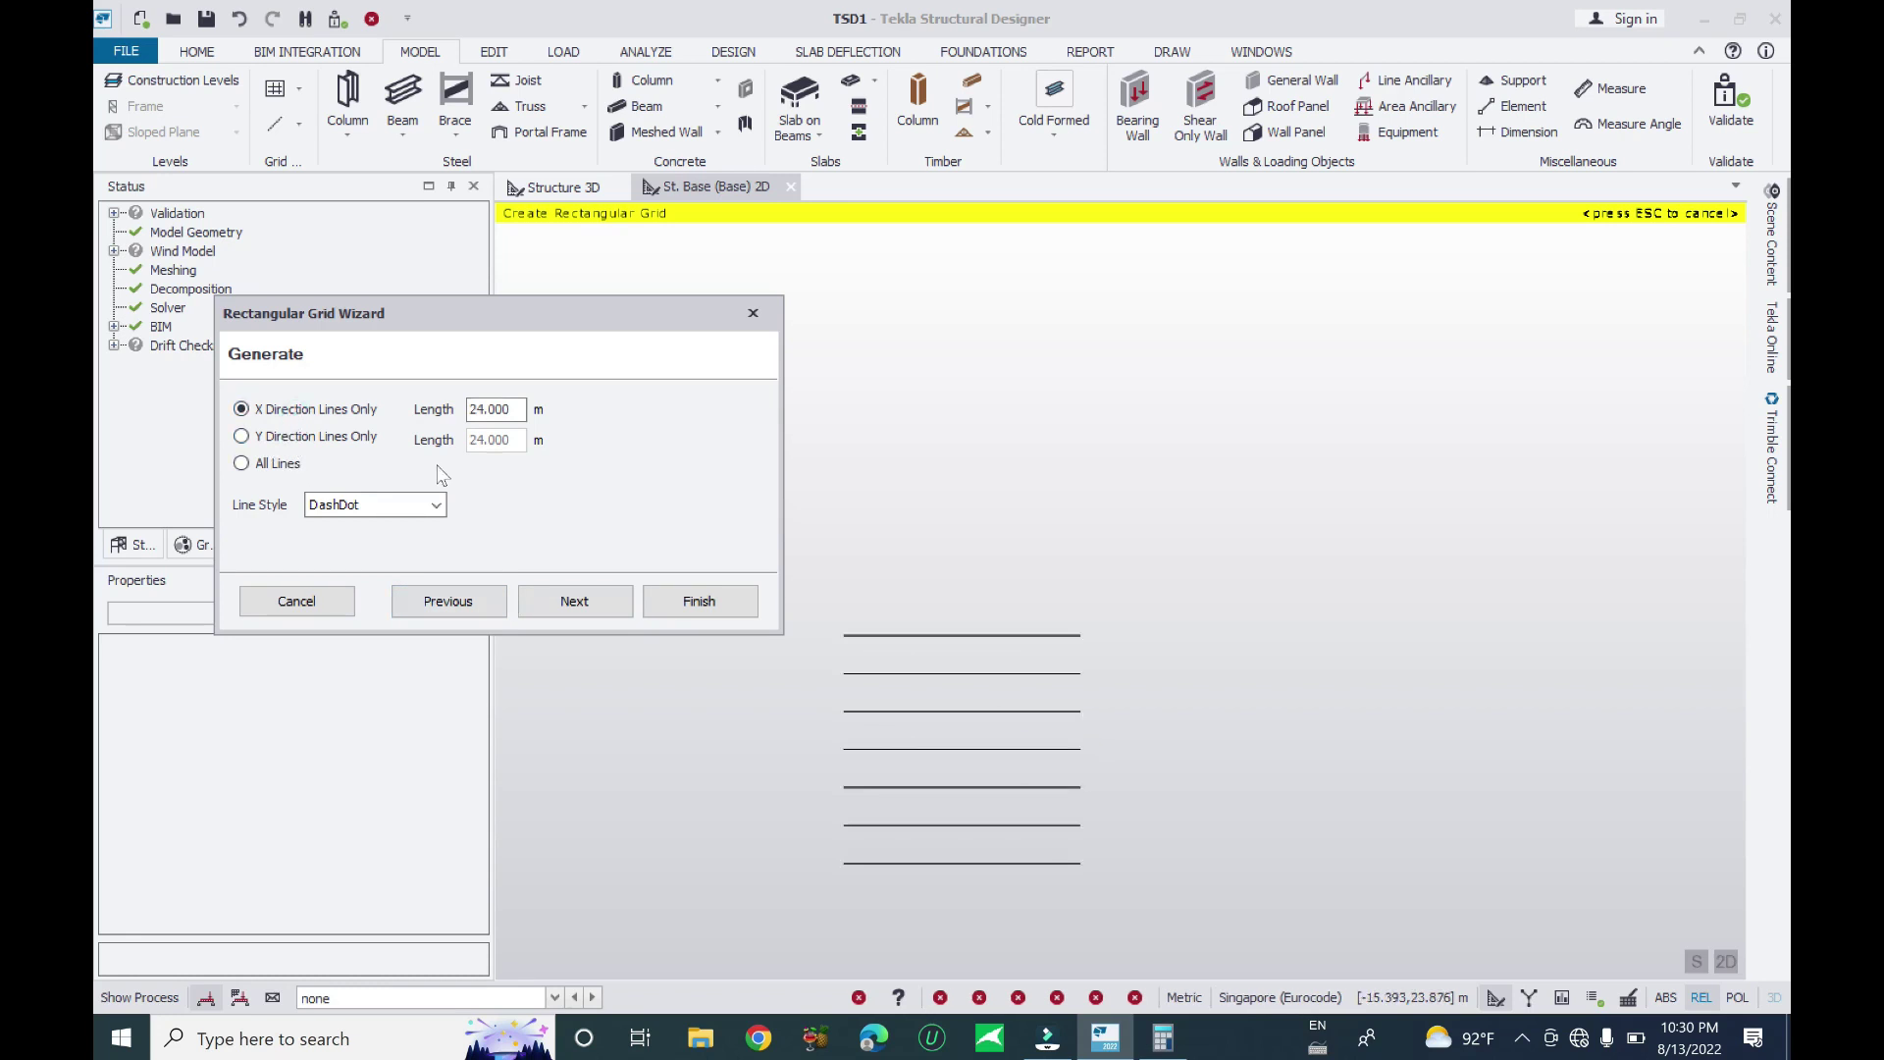
click(344, 439)
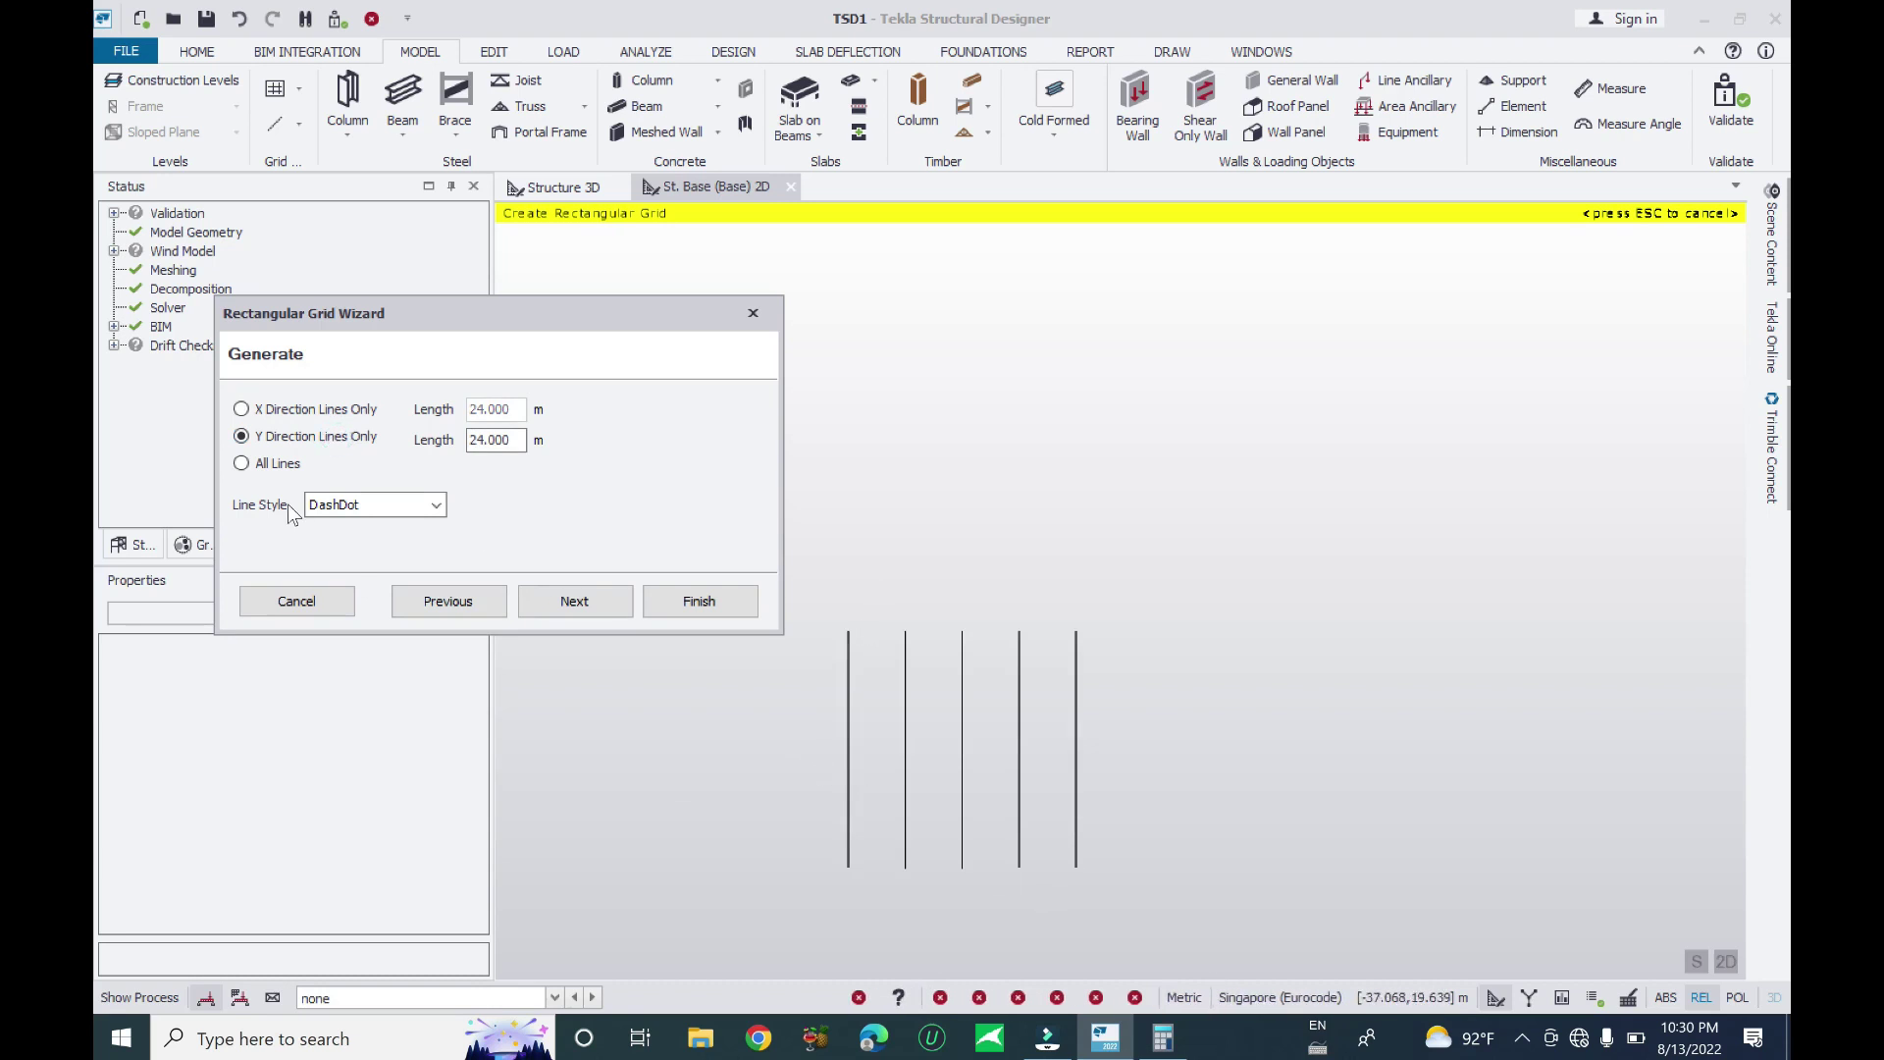
click(256, 465)
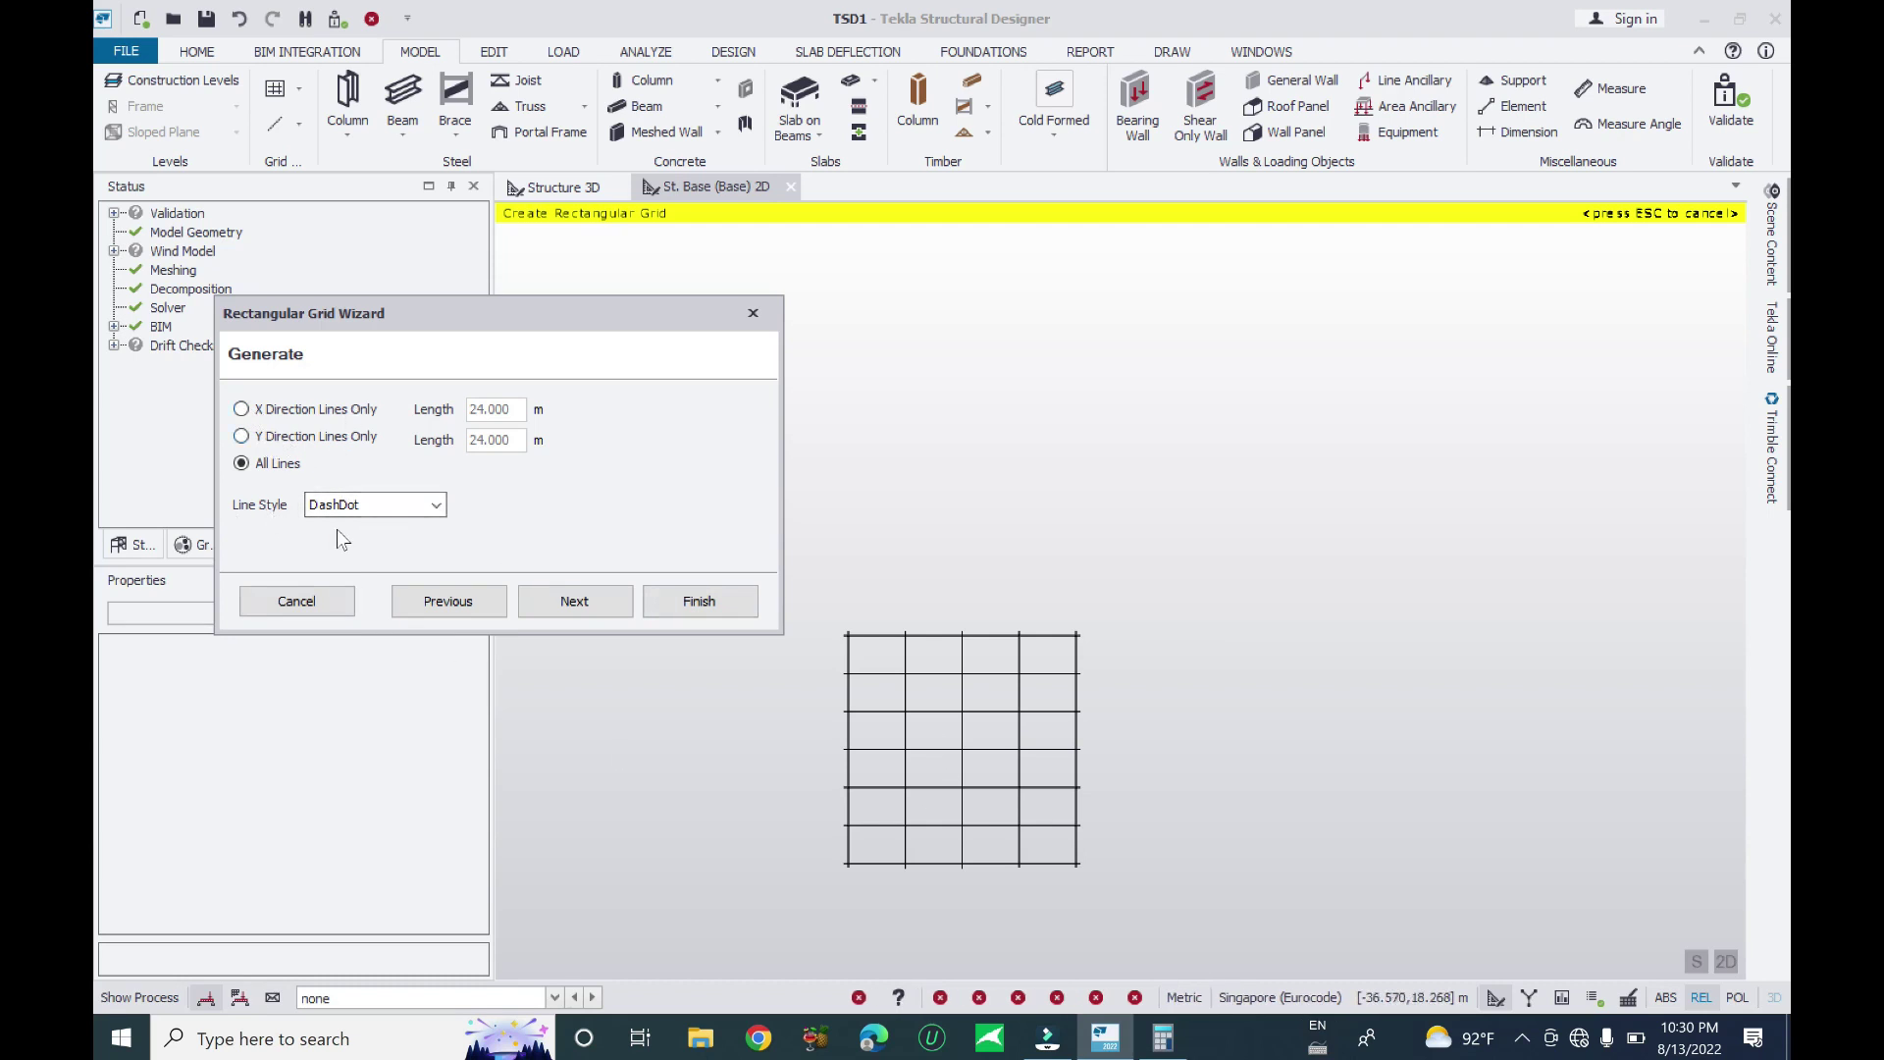
Try the Solid, DashDotDot and Dash line styles for the grid and return to DashDot
click(424, 506)
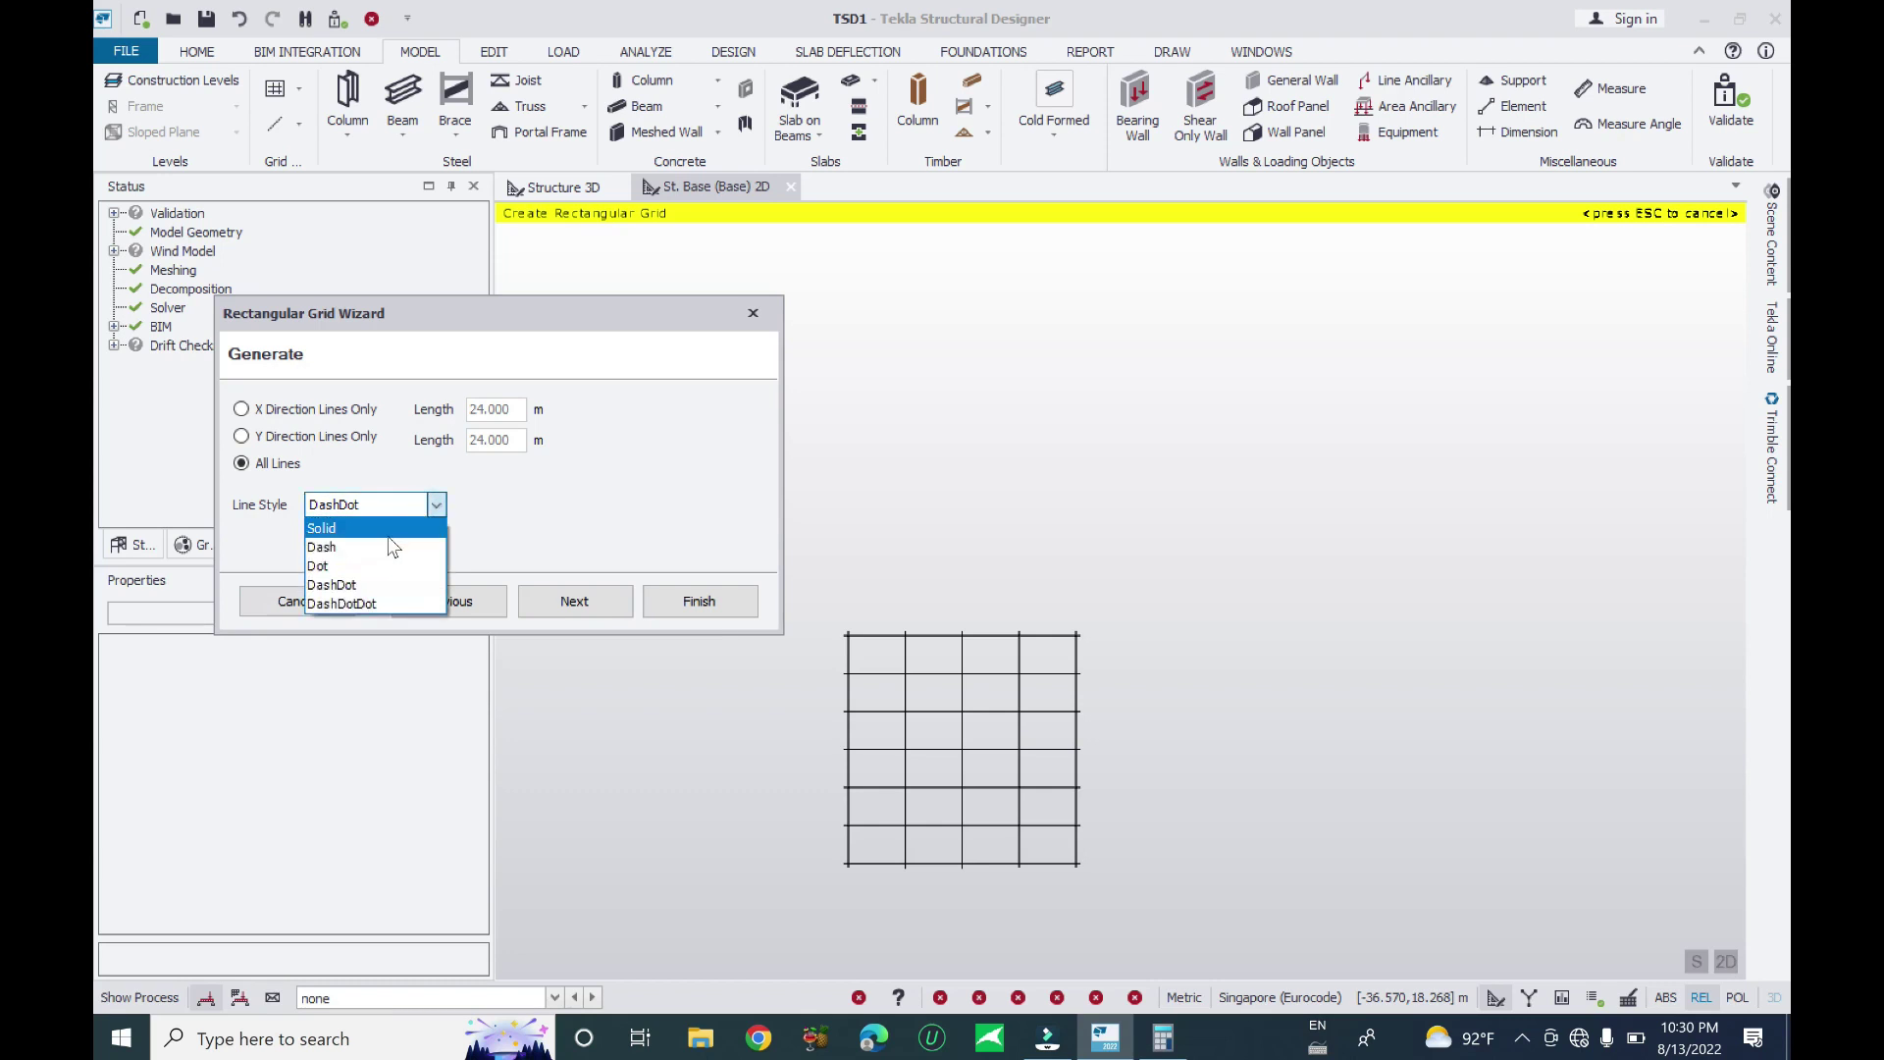
click(338, 528)
click(434, 504)
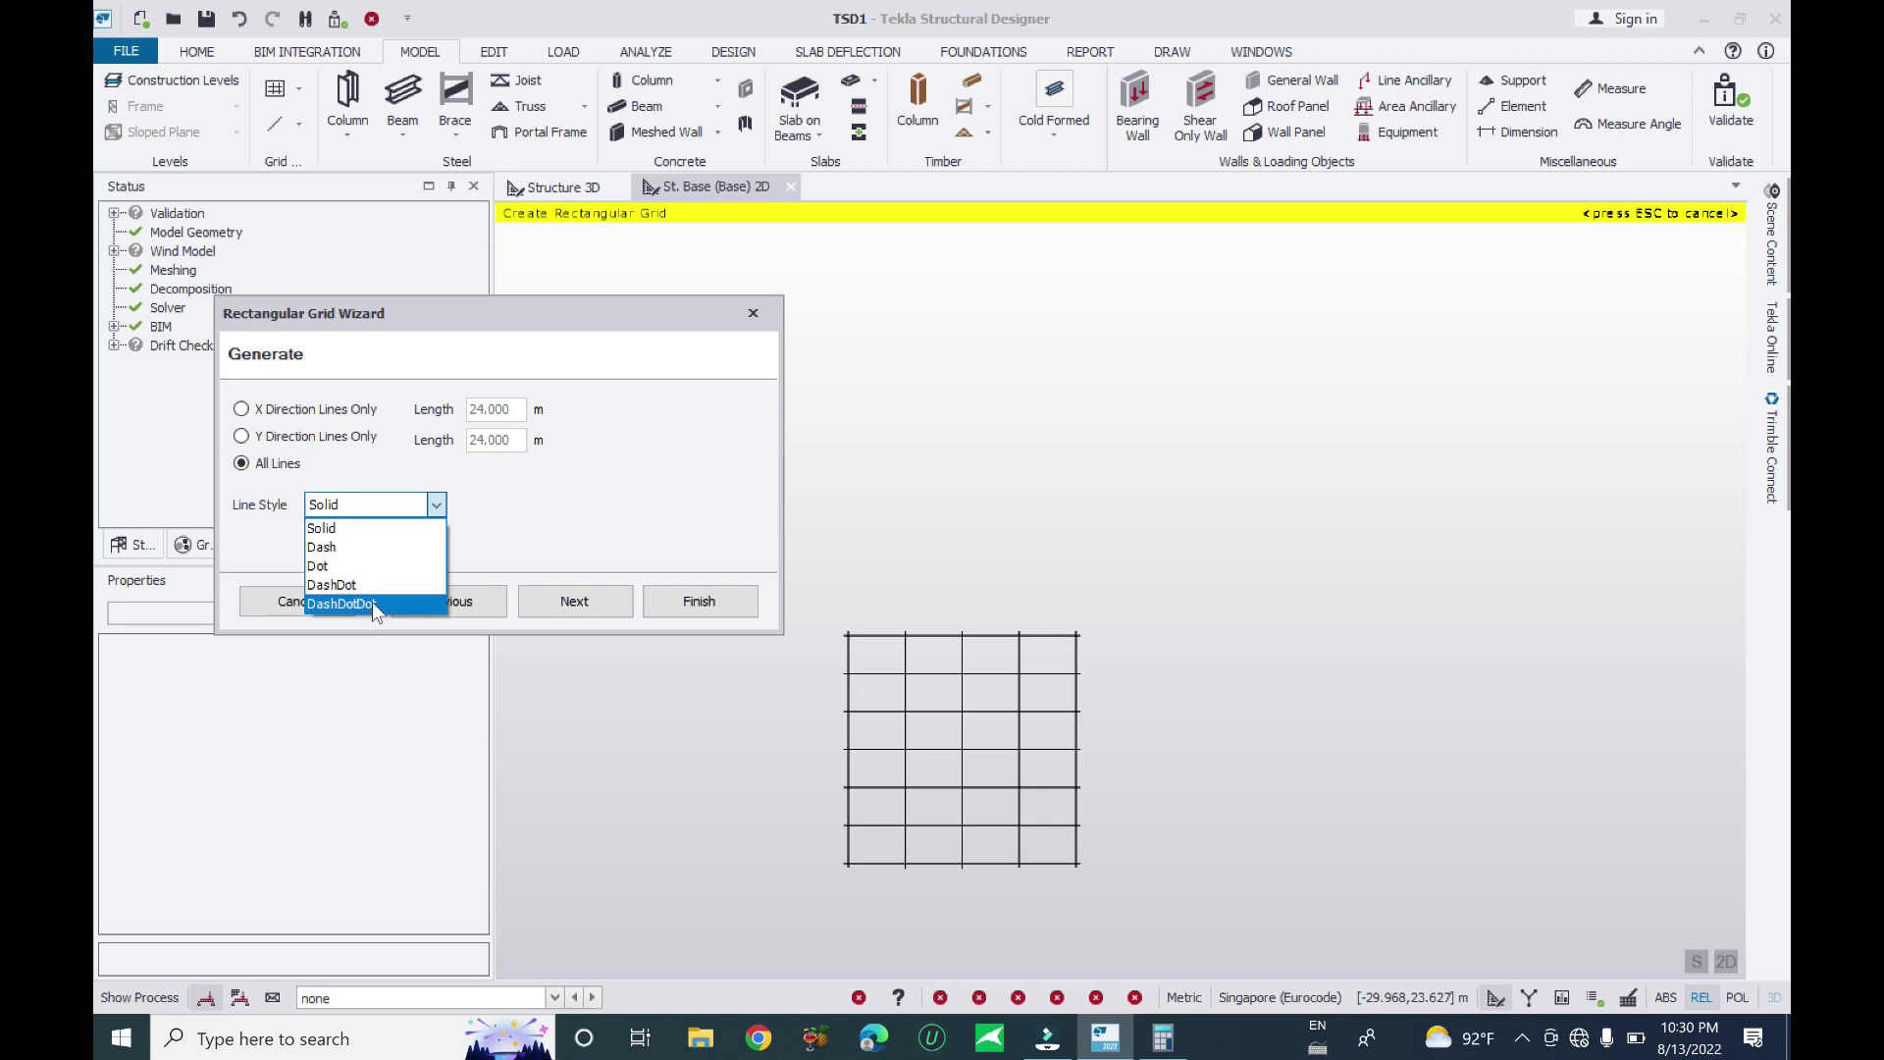
click(379, 603)
click(420, 504)
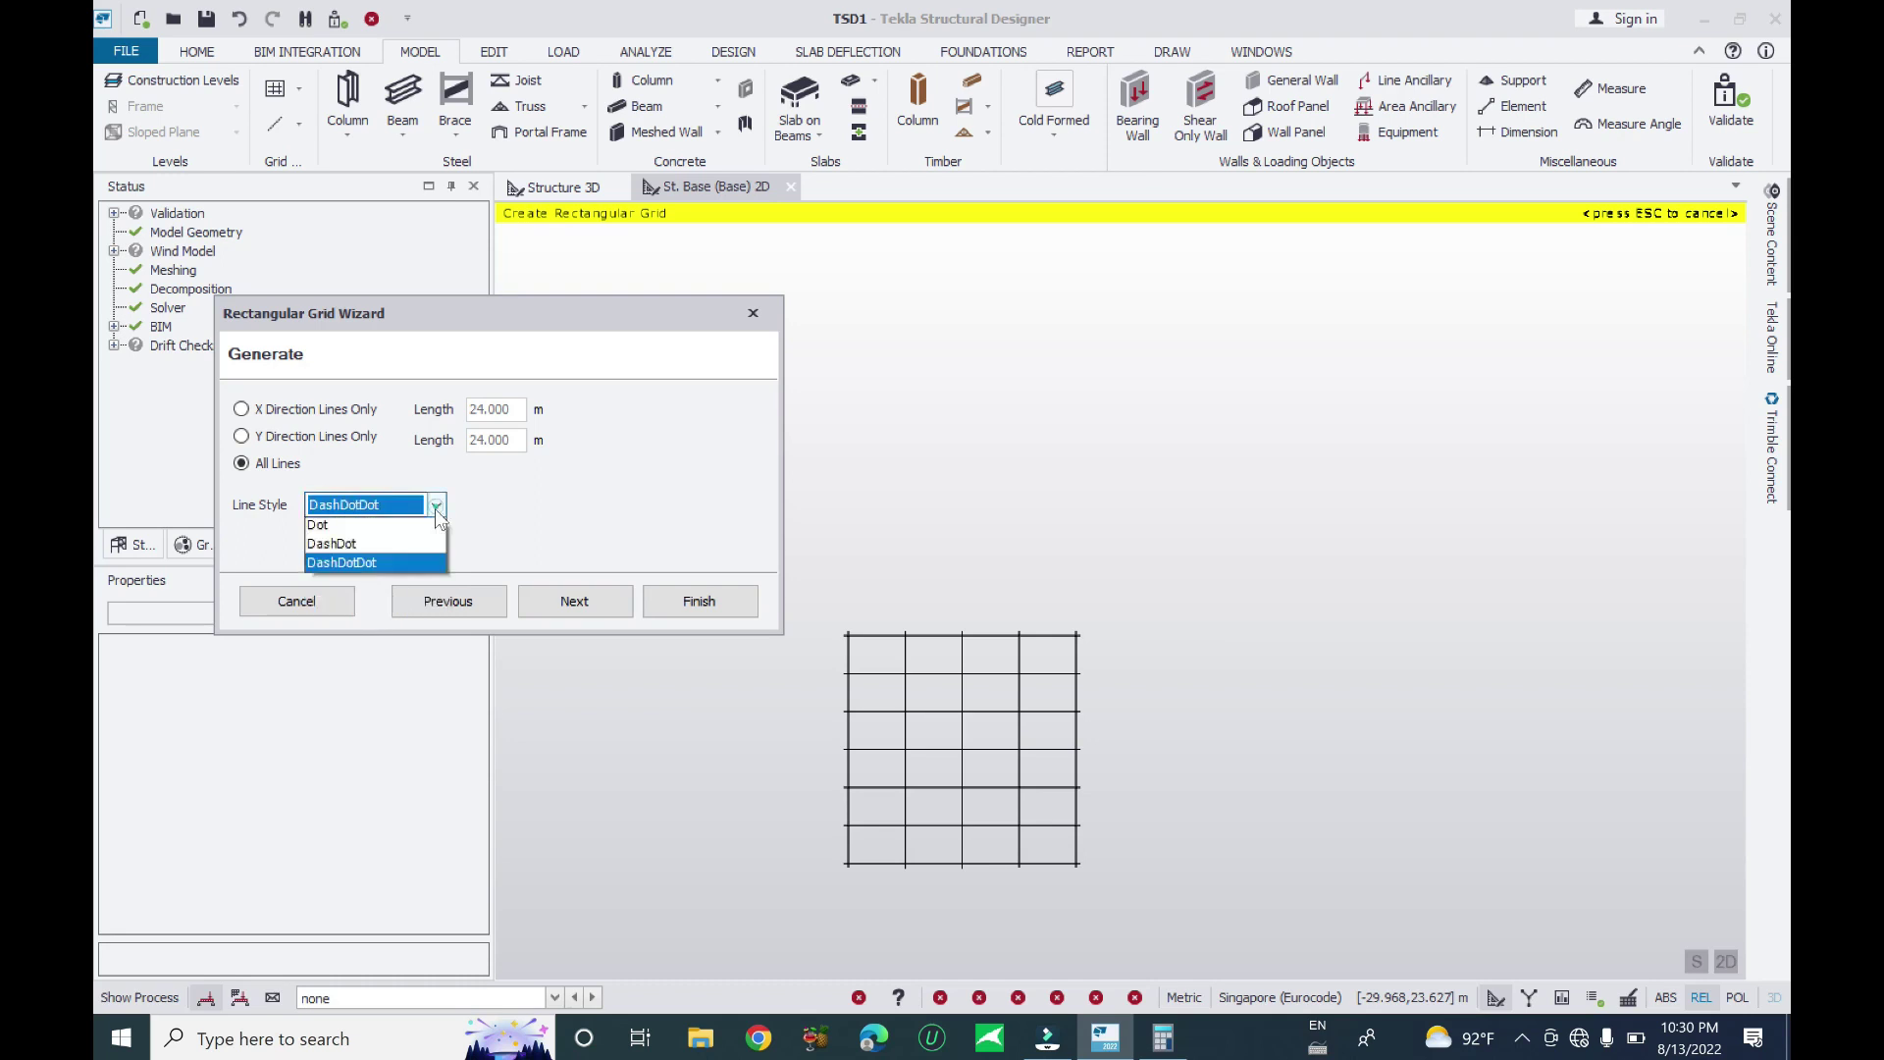
click(455, 507)
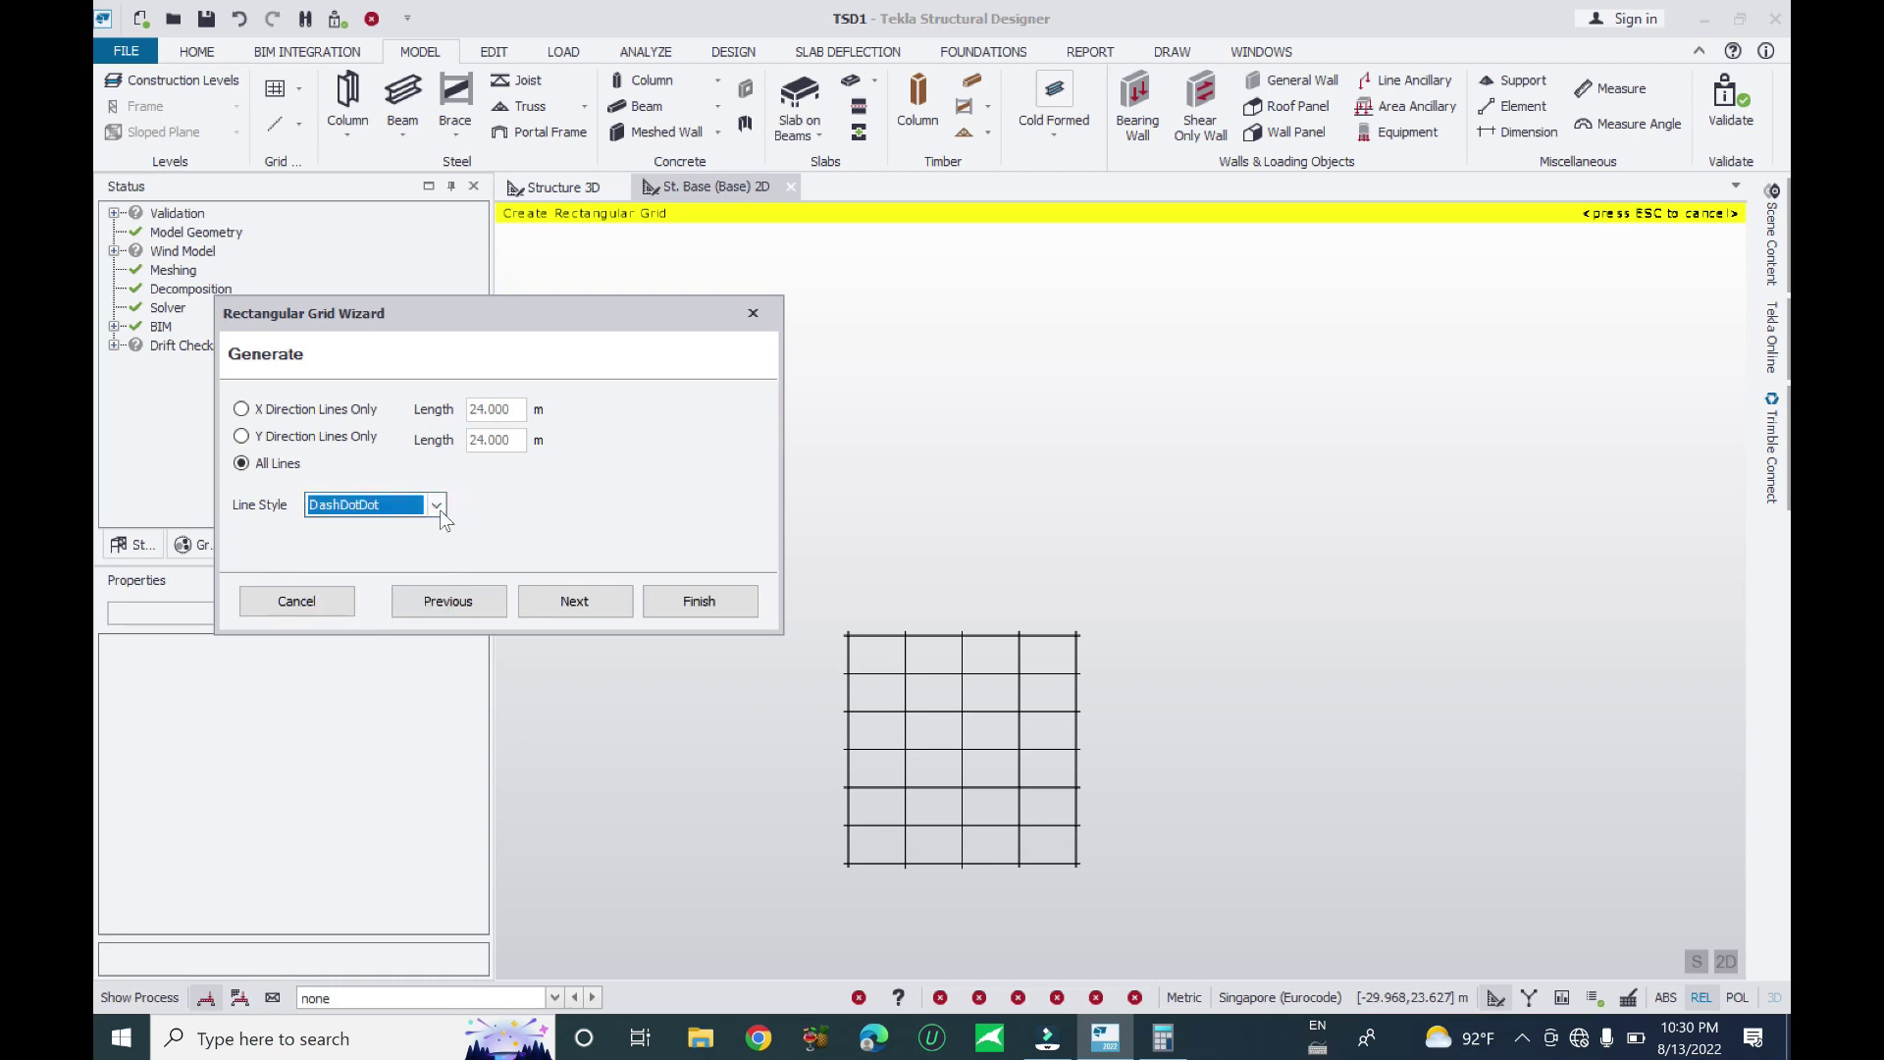
click(438, 506)
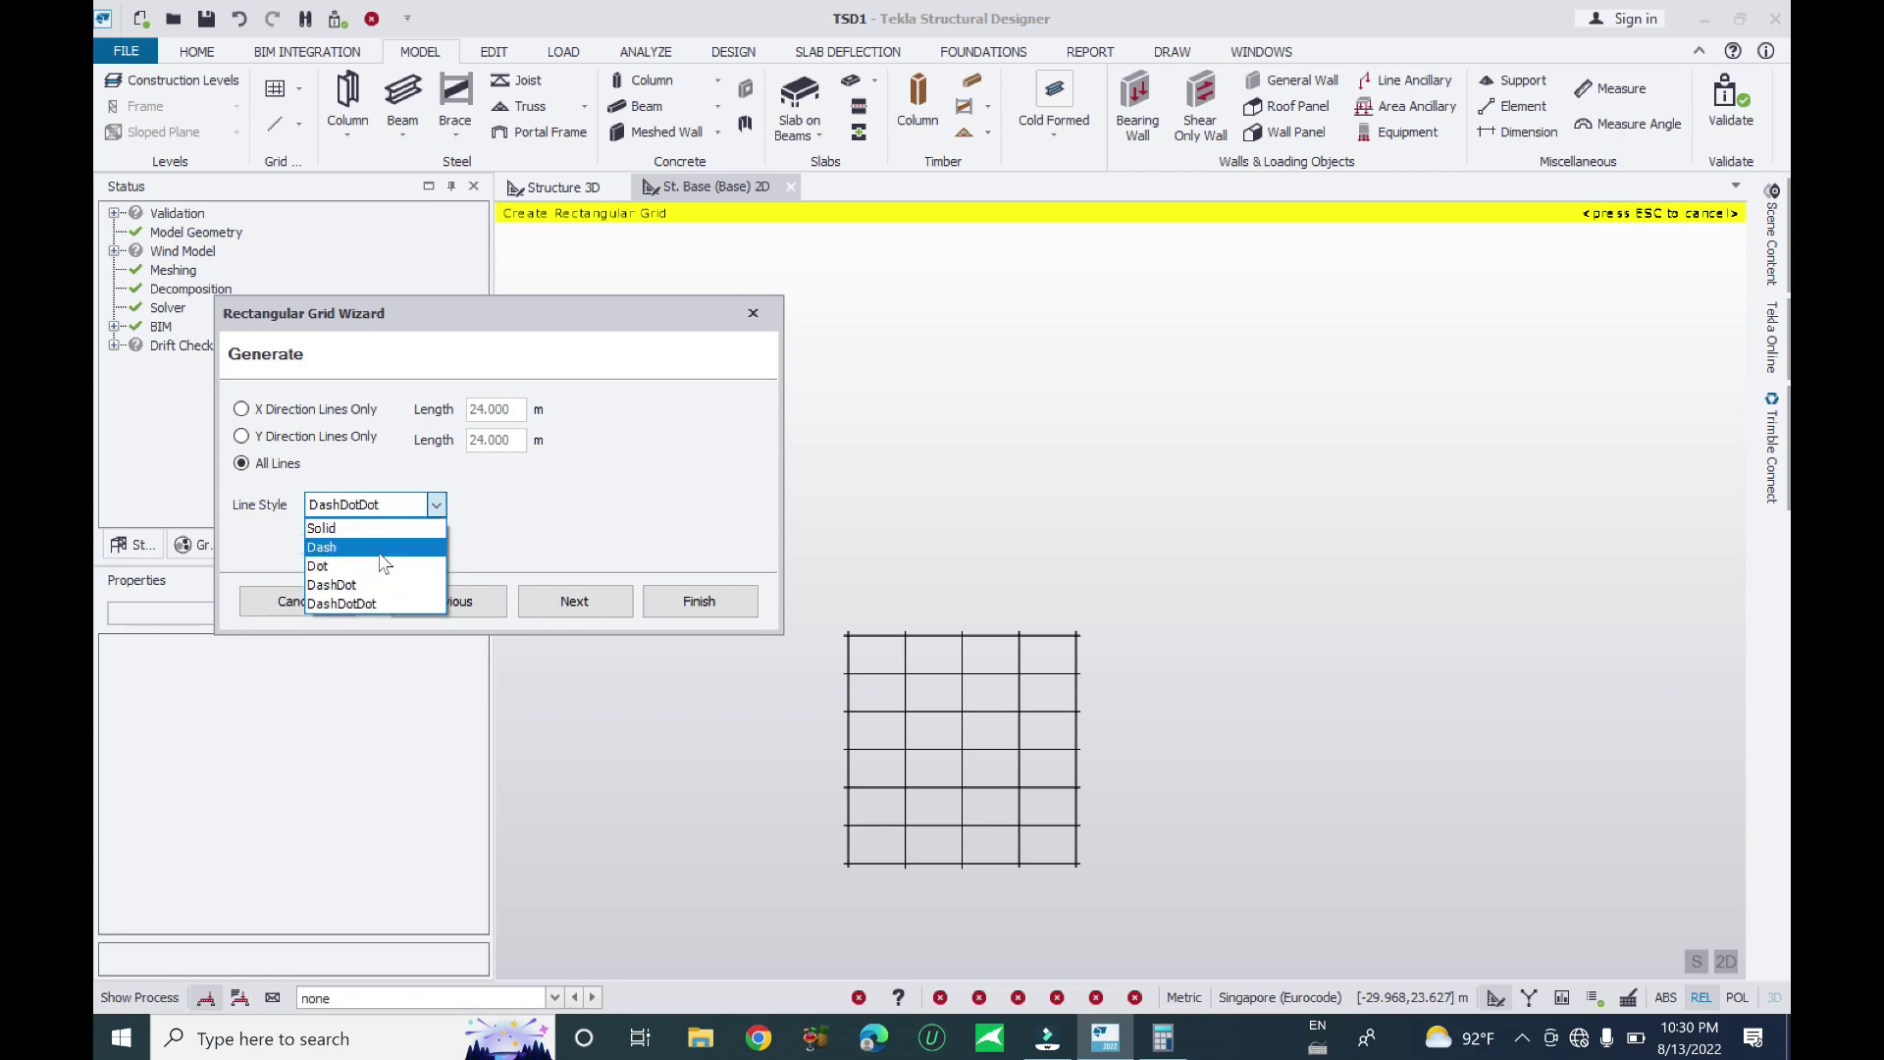
click(382, 548)
click(404, 510)
click(373, 584)
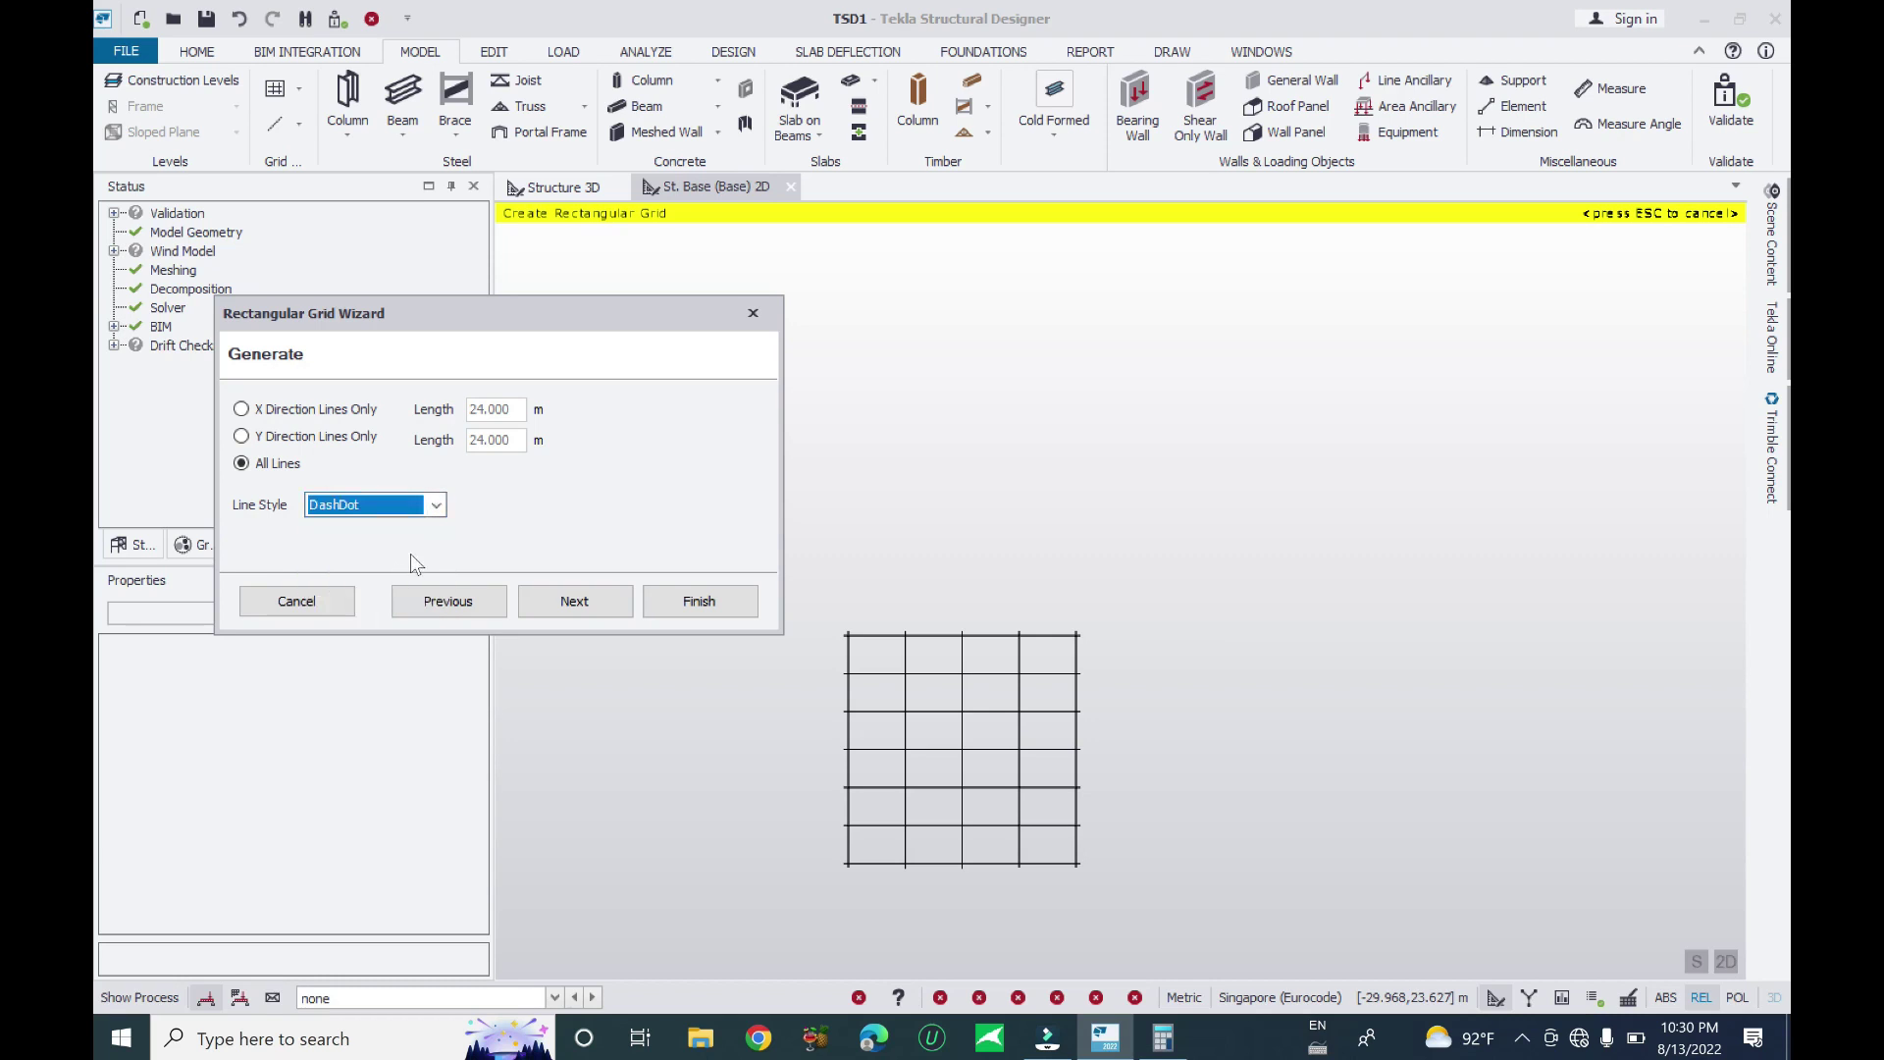
Advance the grid wizard to the X direction extents and check the regular bay count and length
click(439, 596)
click(538, 599)
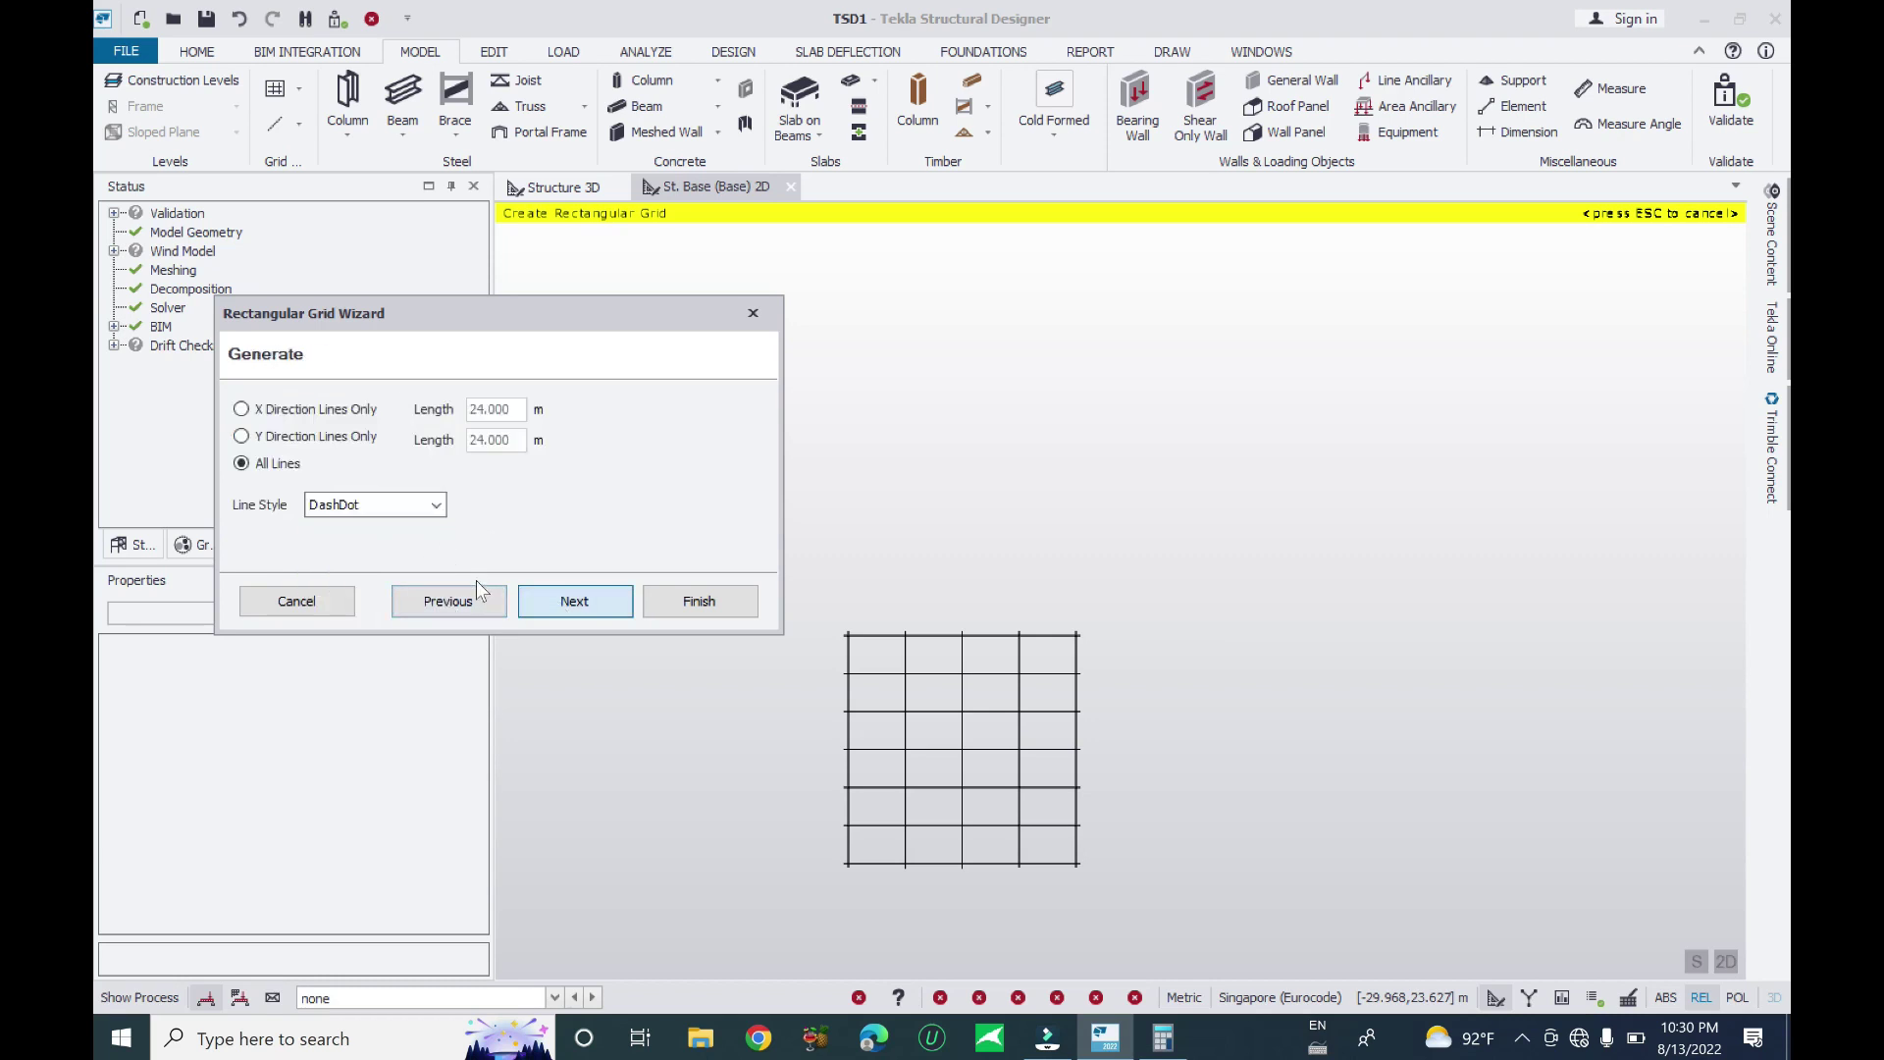
click(571, 600)
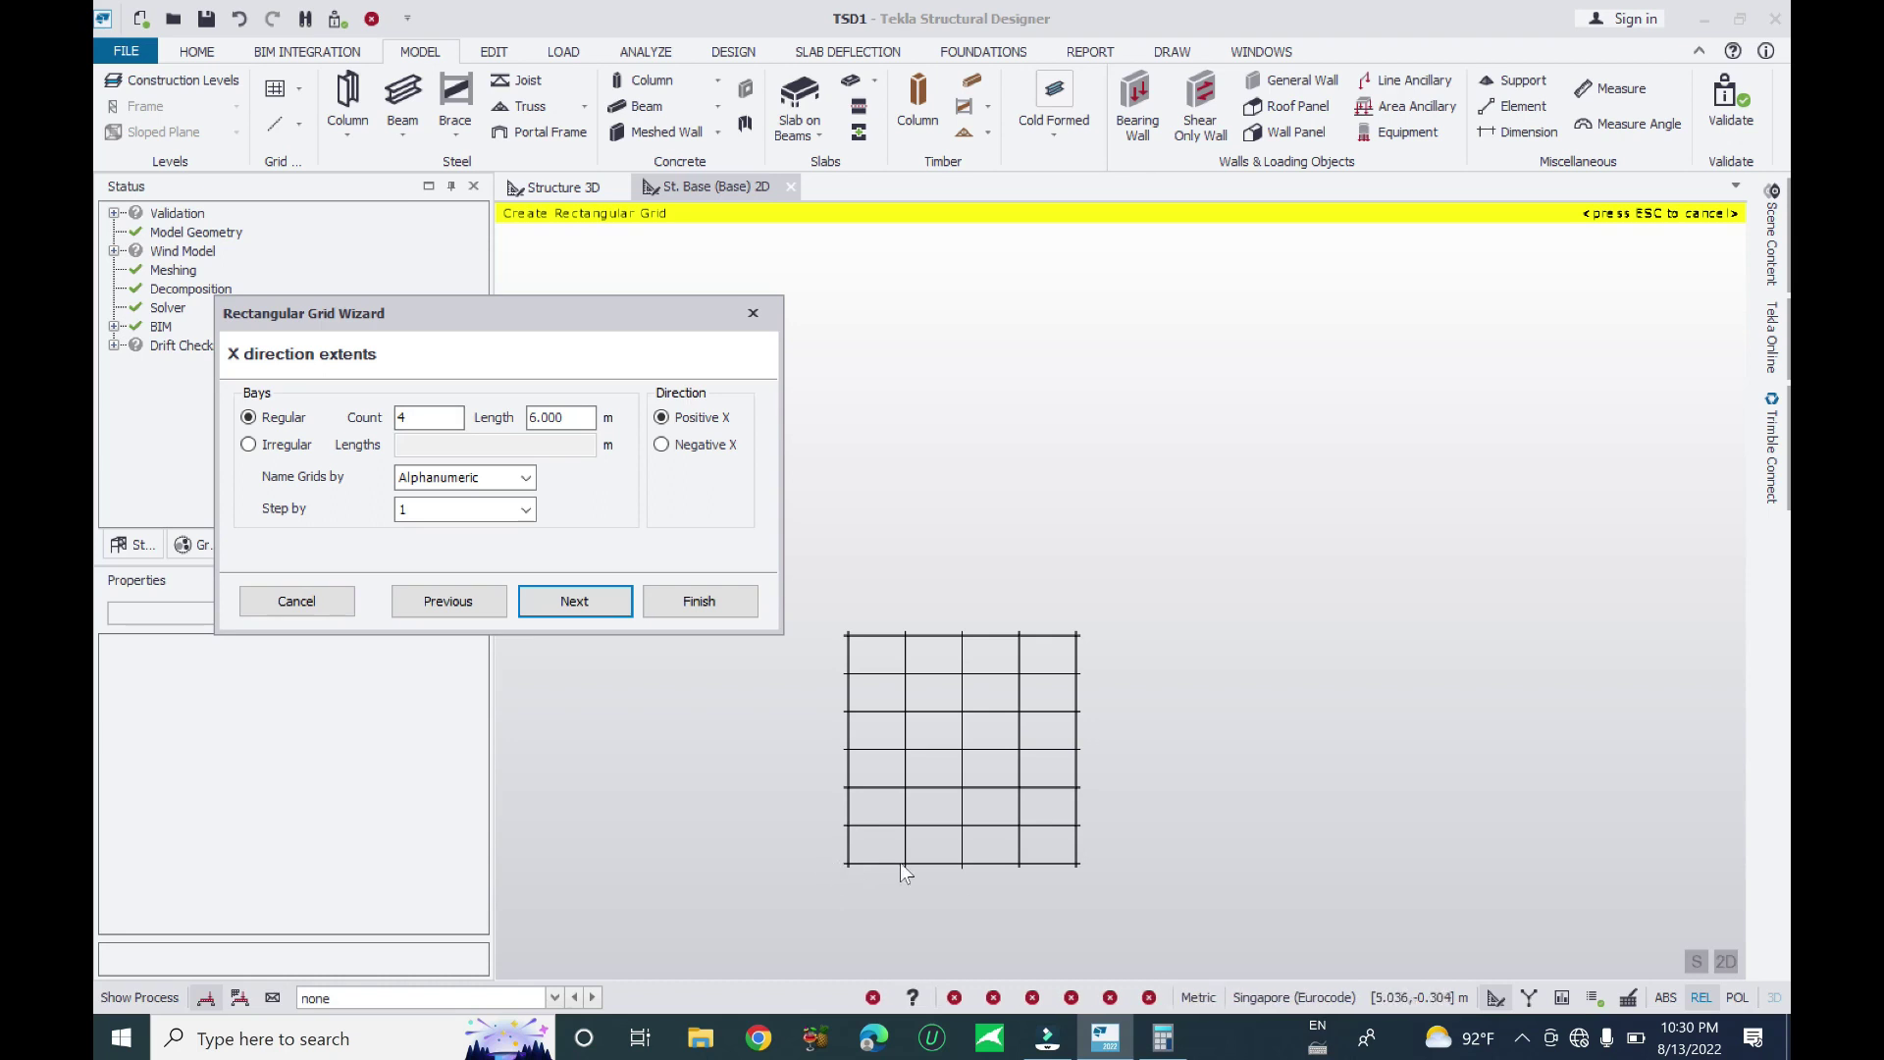
double_click(417, 418)
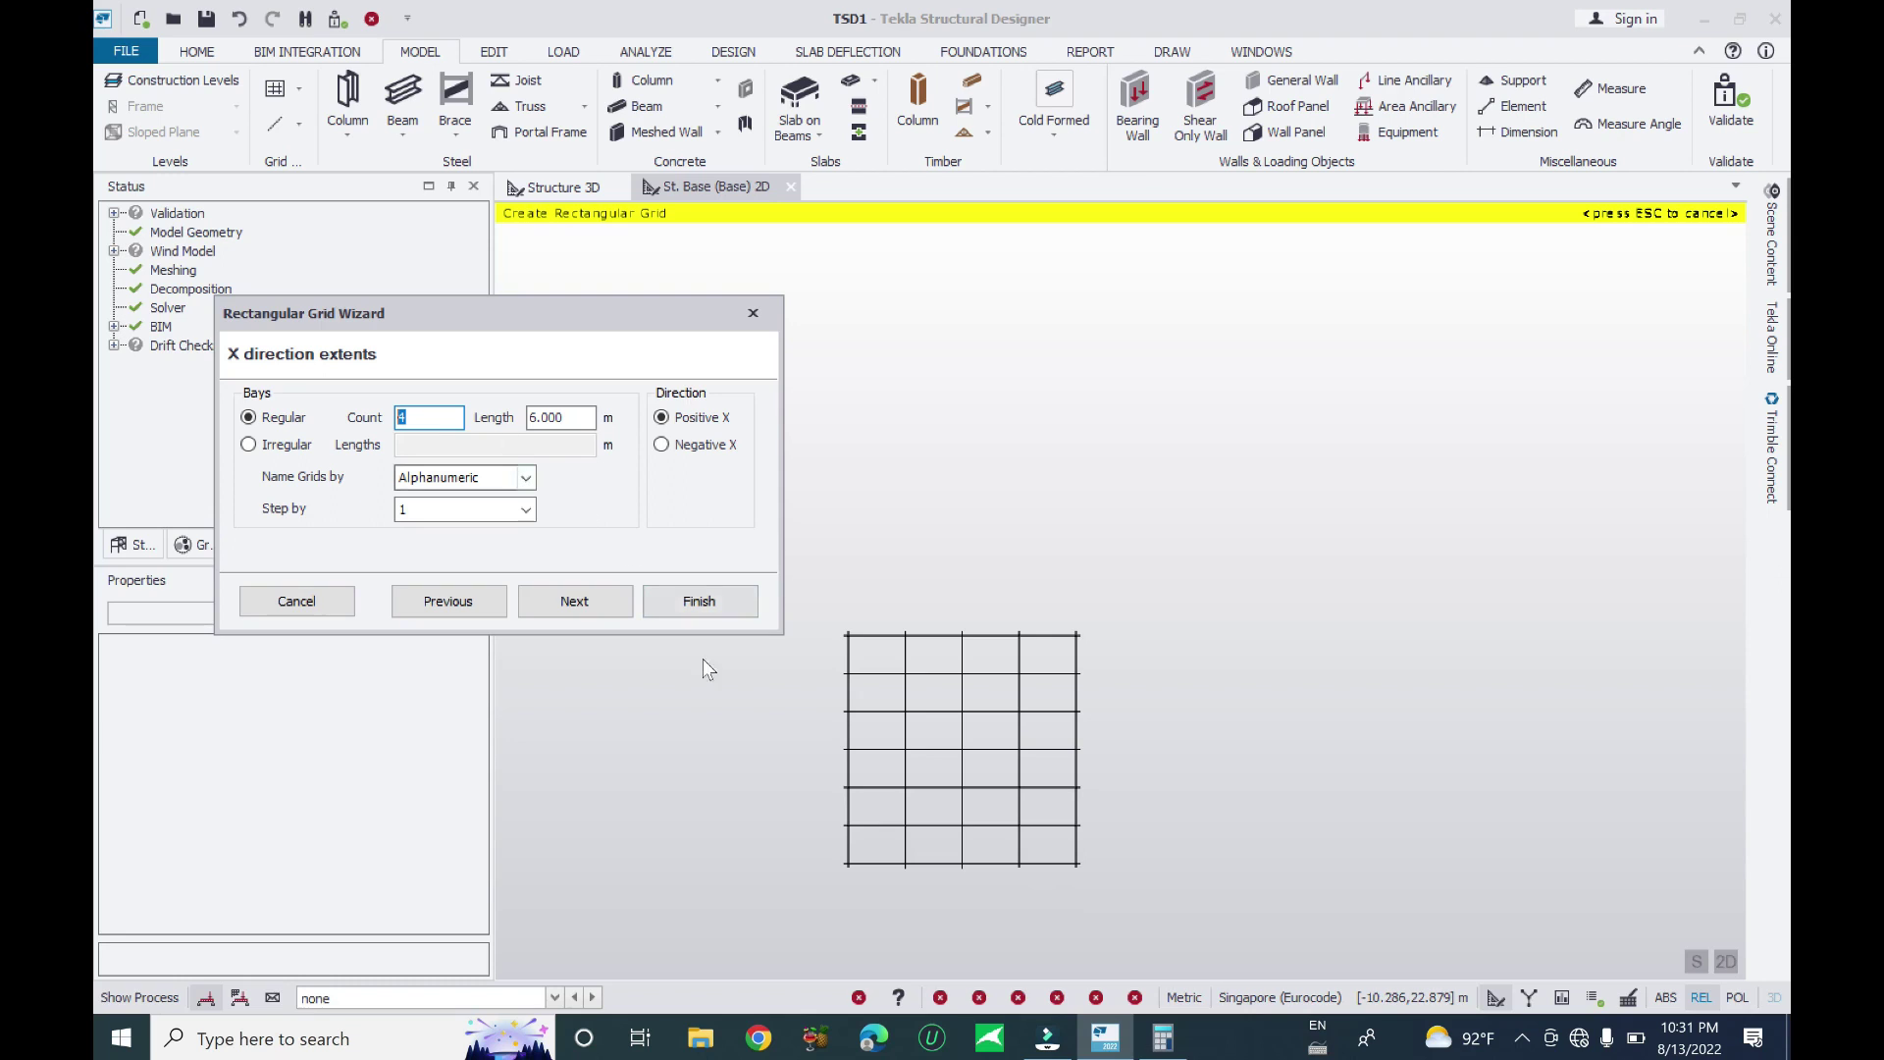
key(Tab)
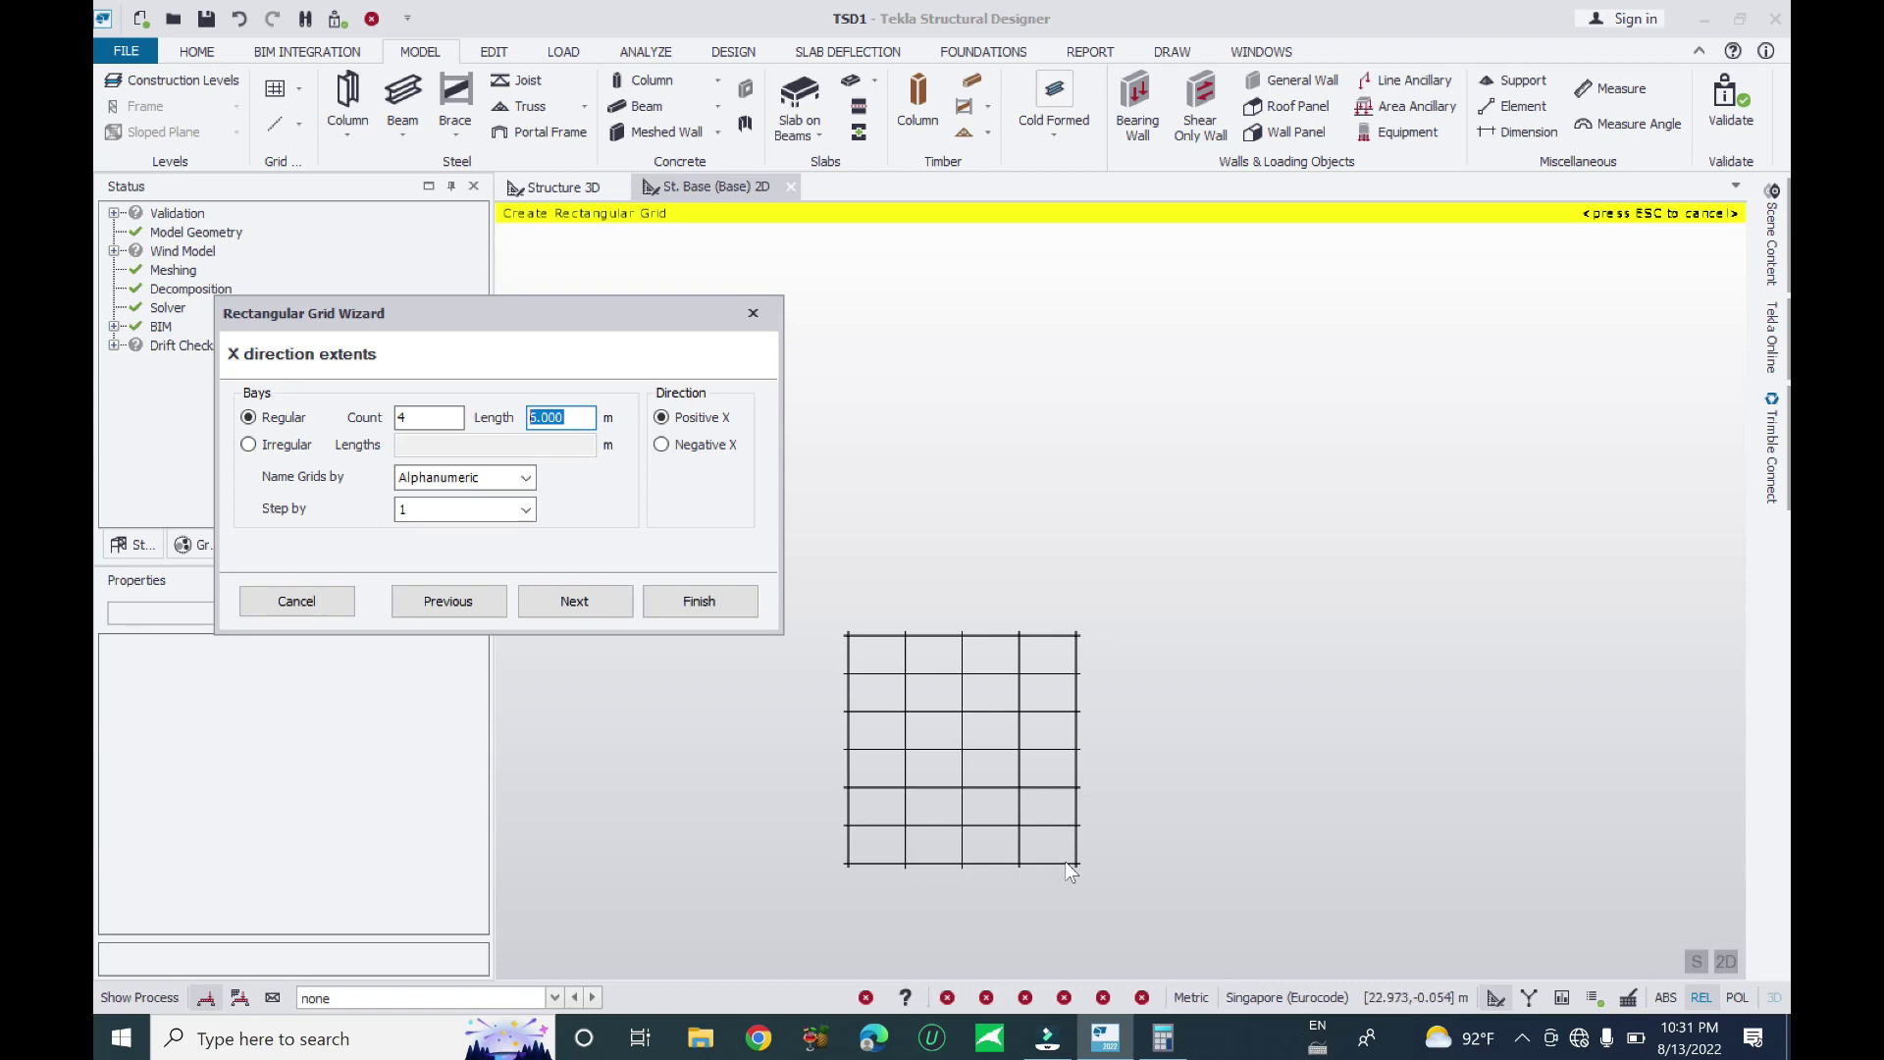
Try the Negative Y and Negative X grid directions, restoring each to positive and ending at the X direction extents
click(574, 603)
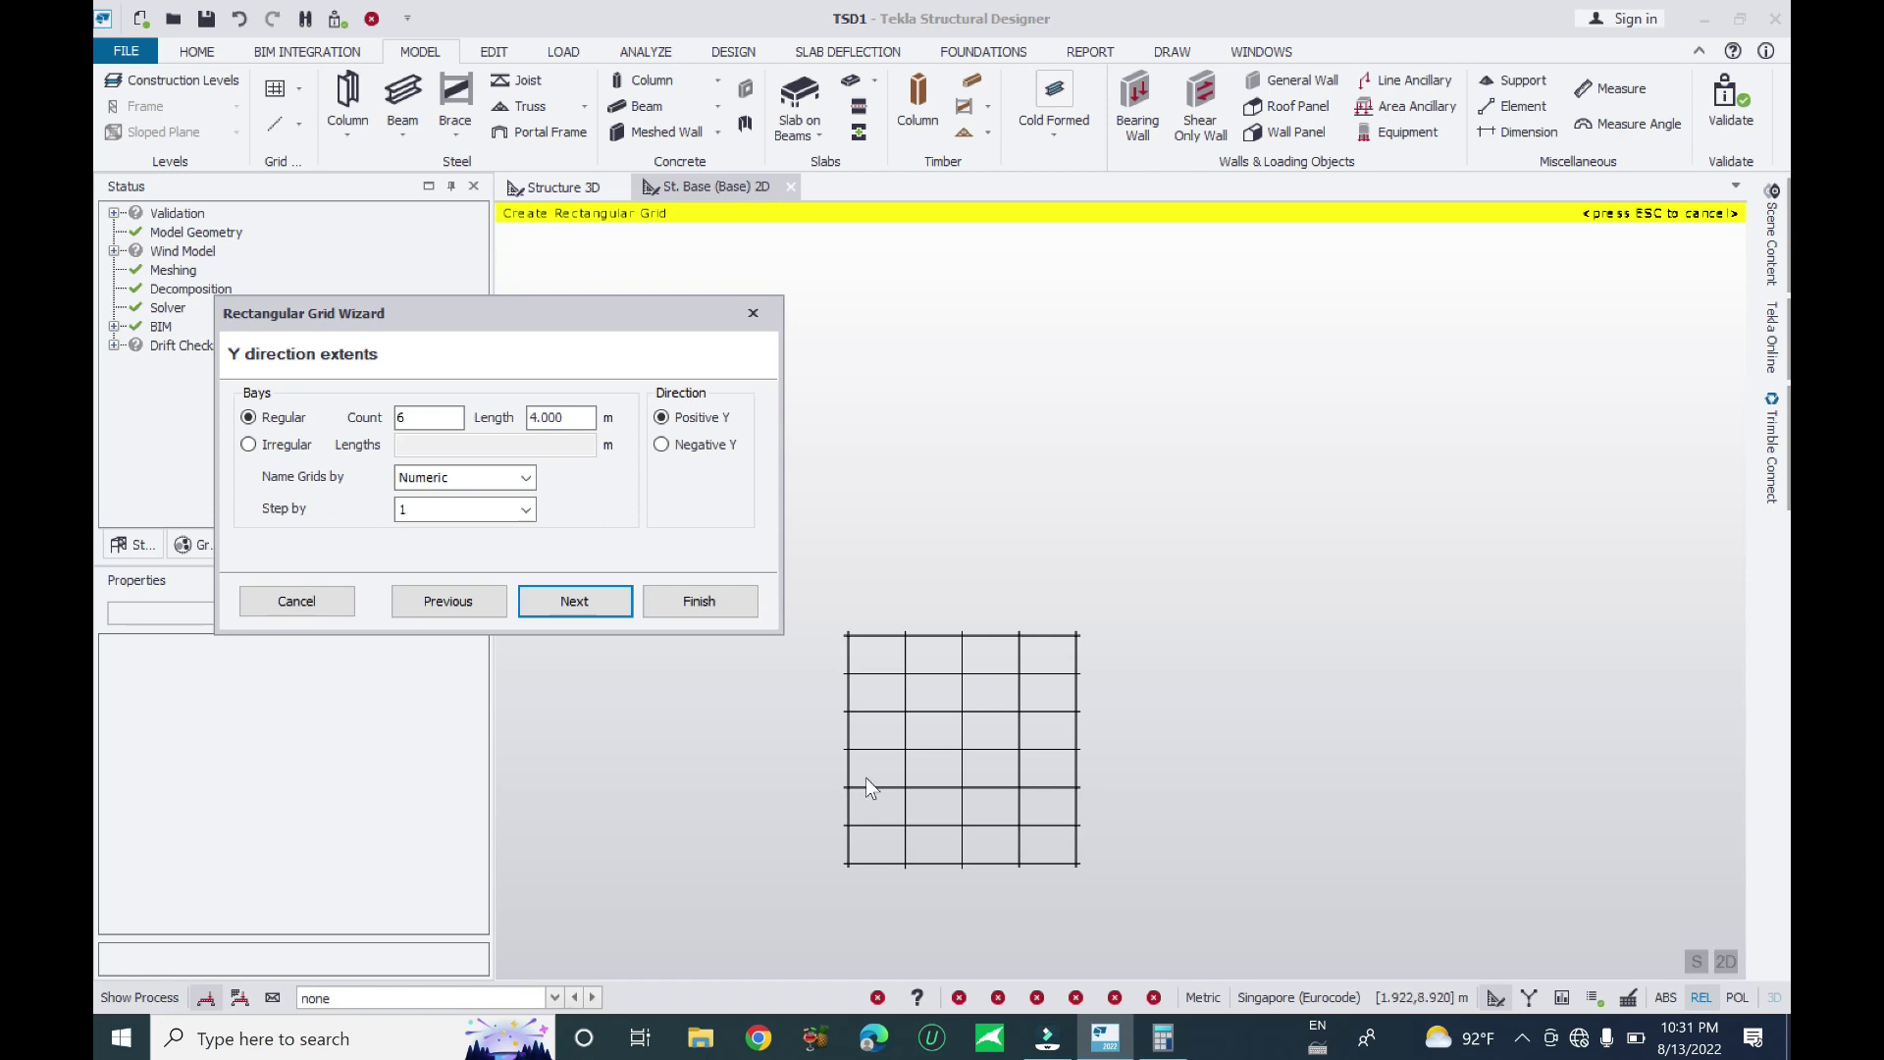
click(579, 420)
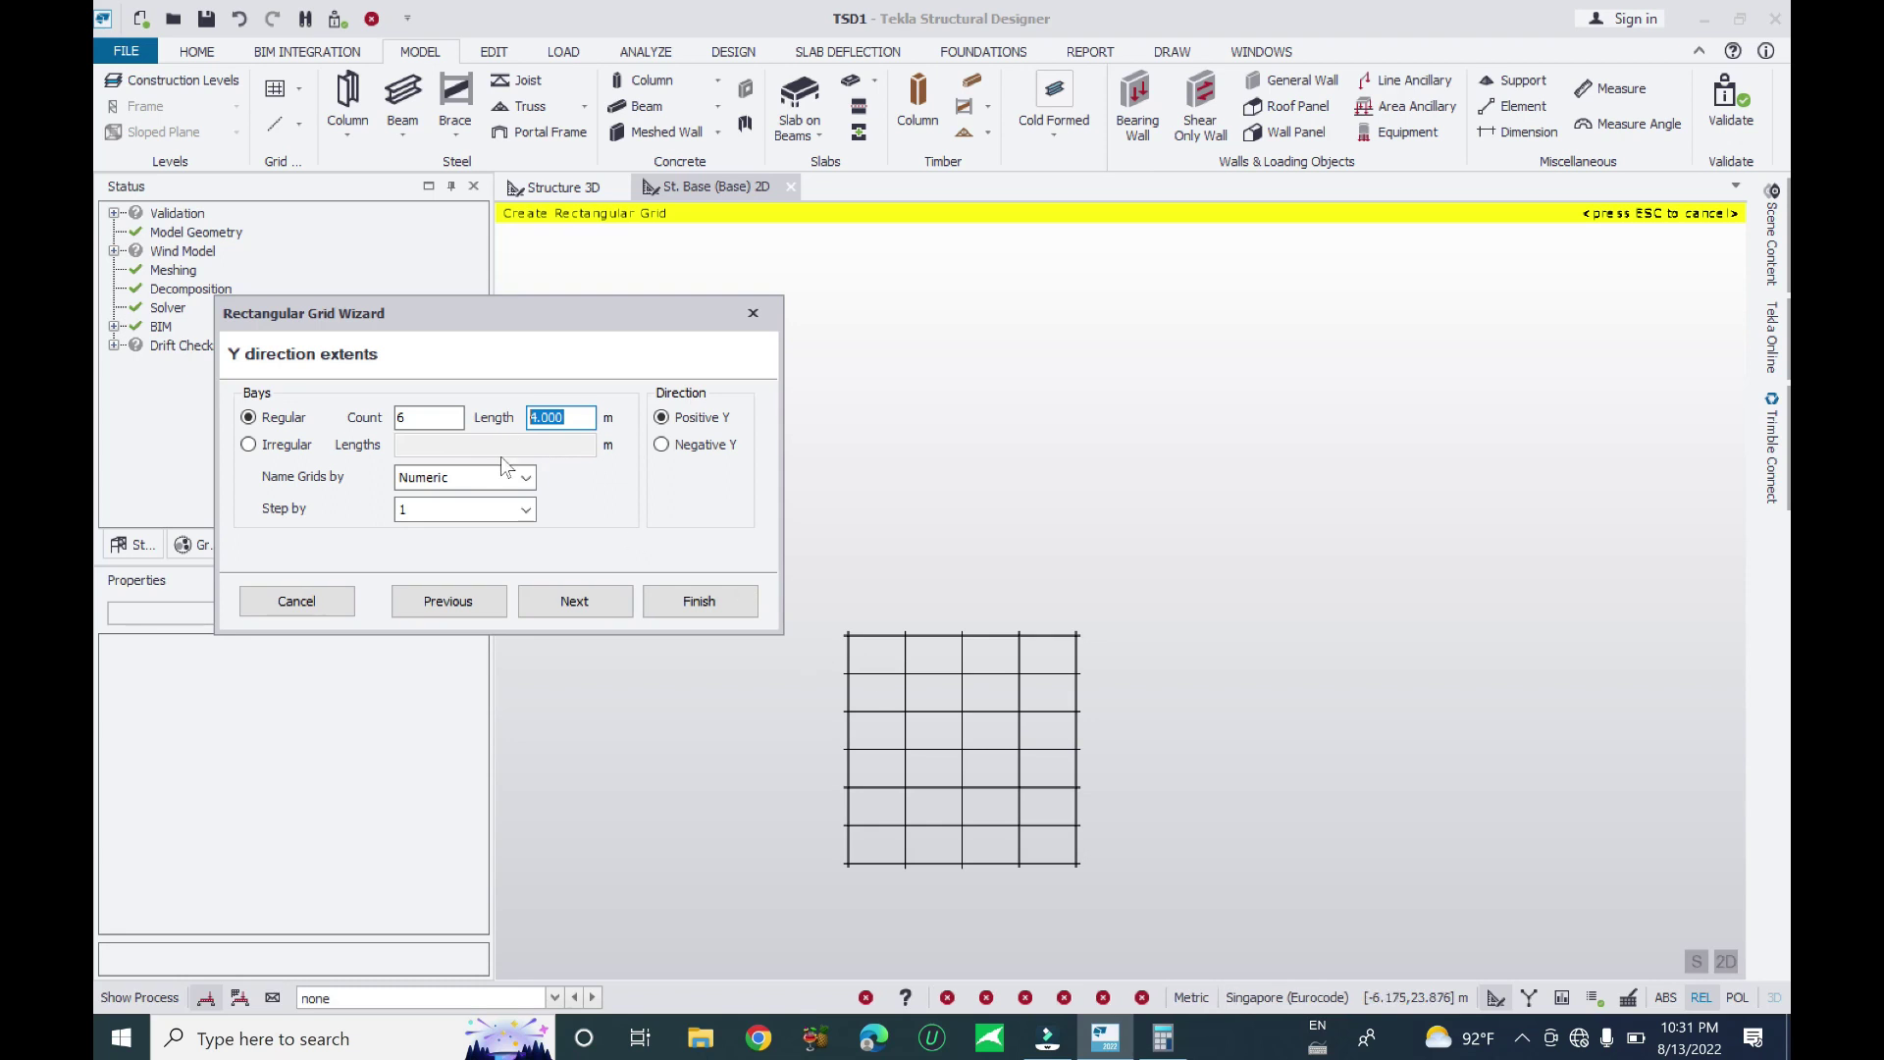
click(661, 445)
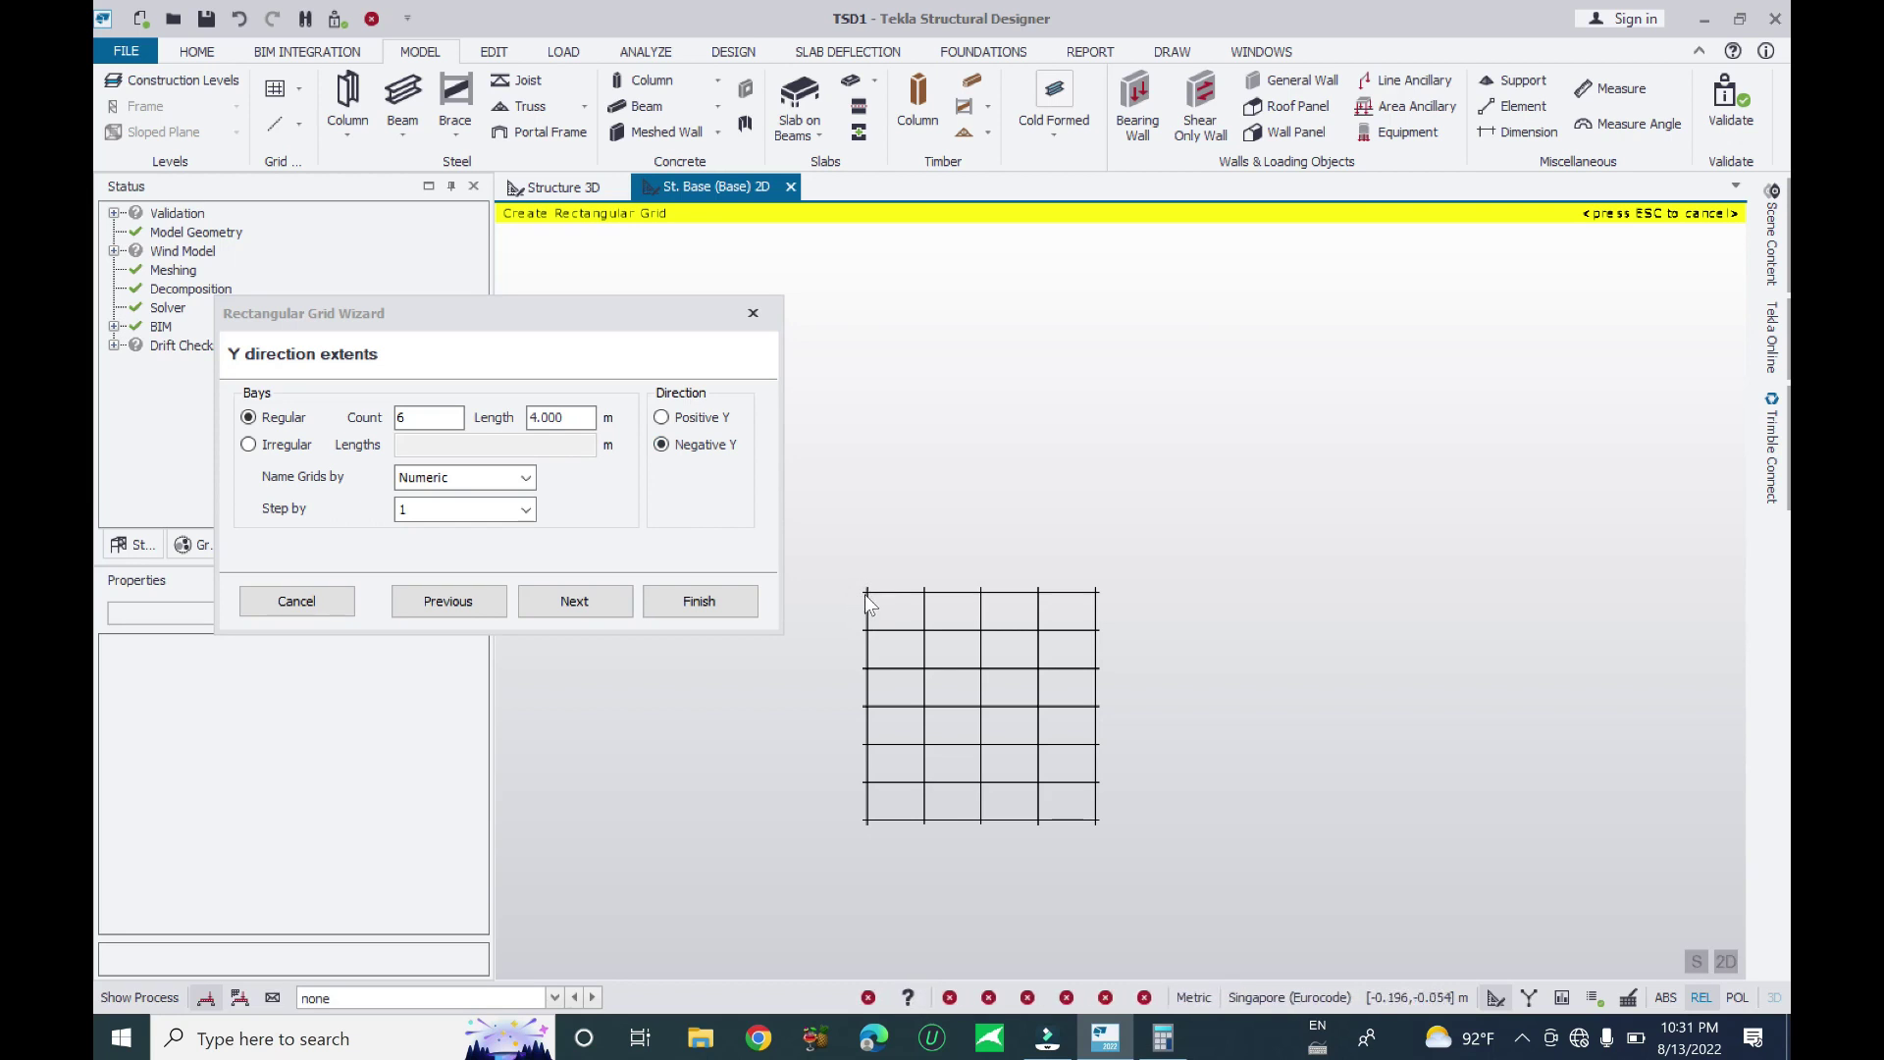
click(660, 418)
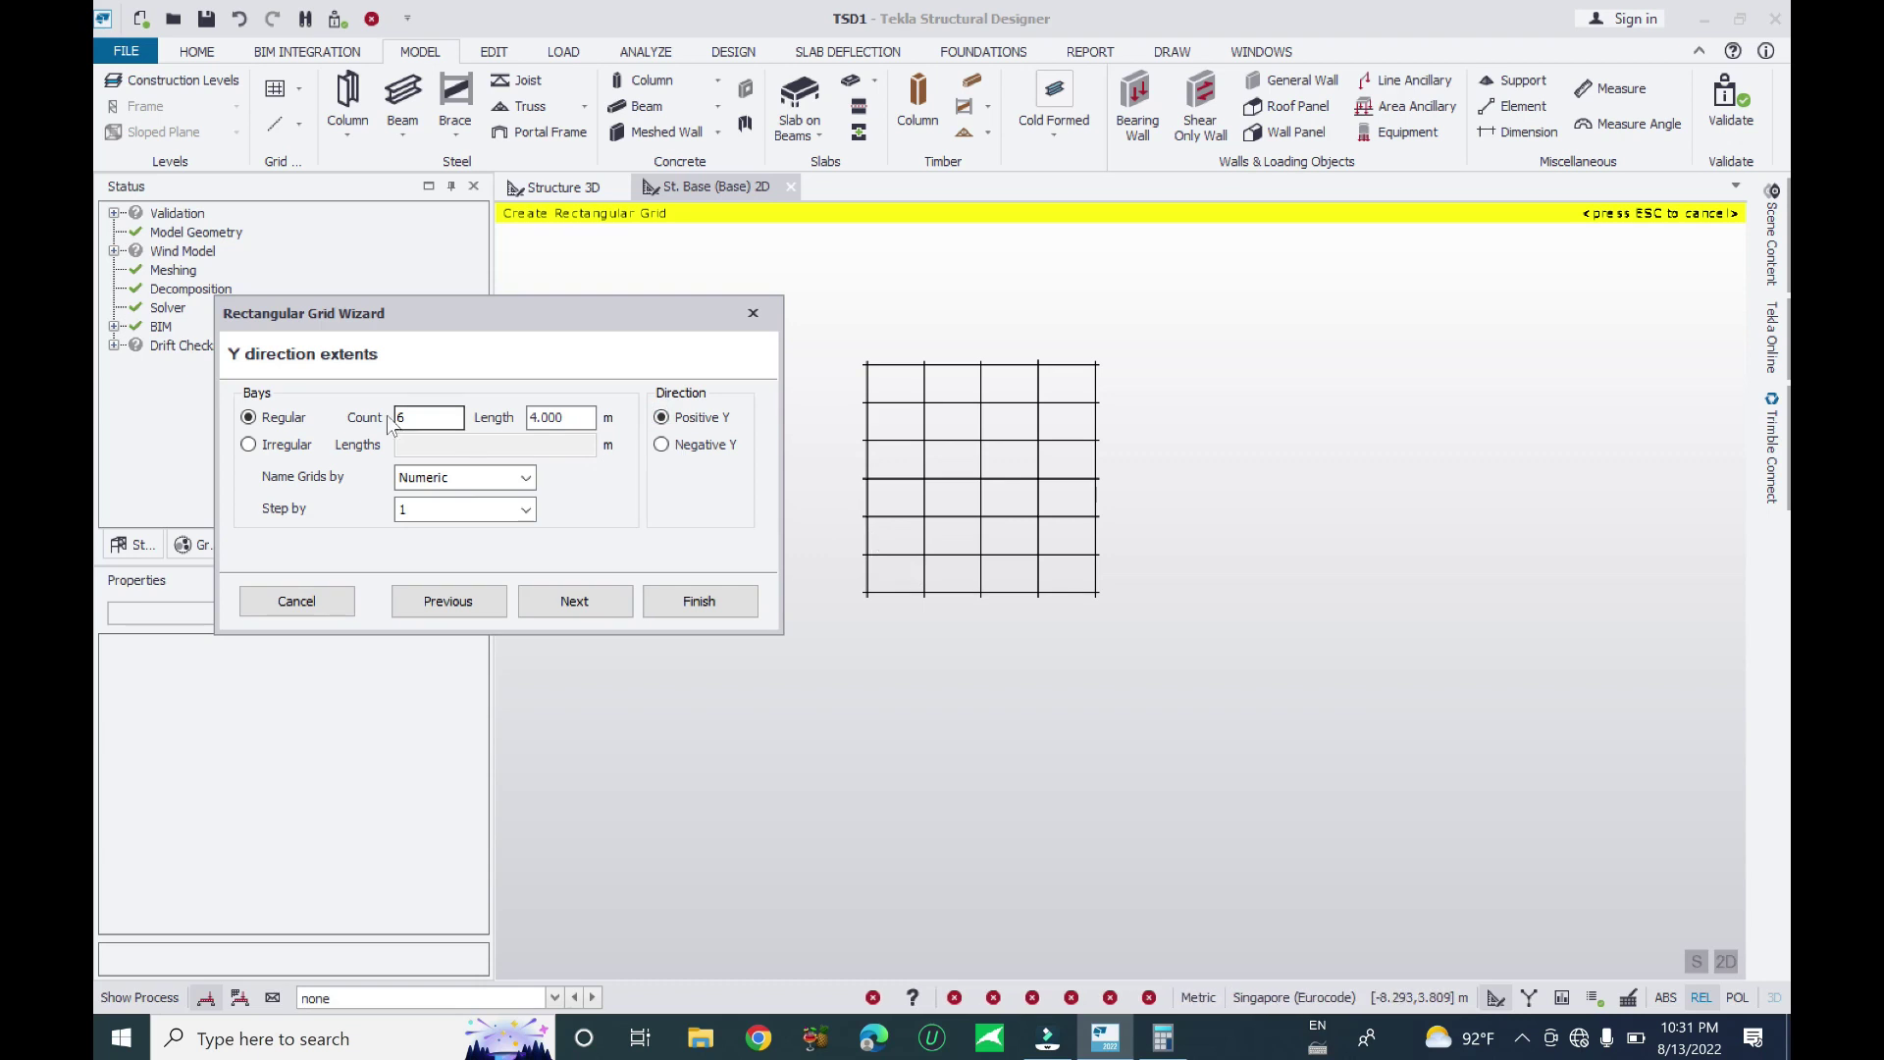
click(439, 598)
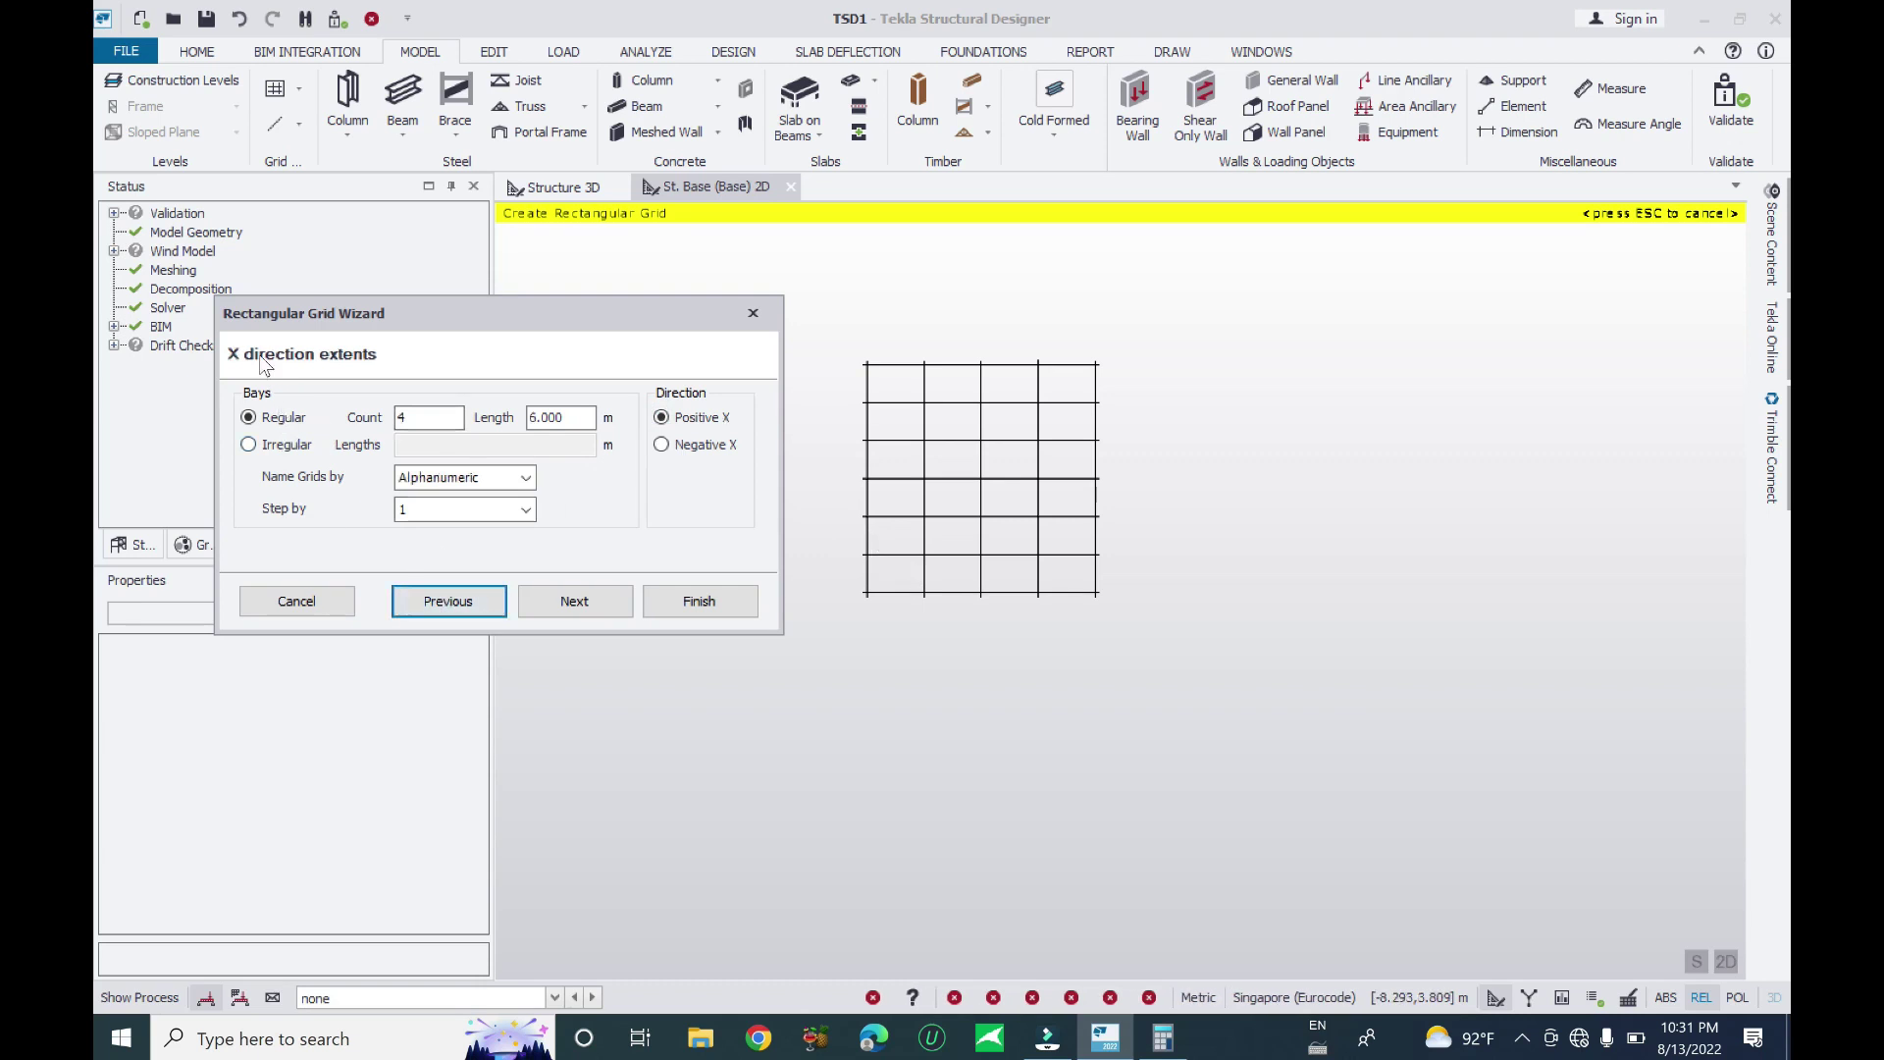
click(661, 444)
drag(568, 319, 358, 328)
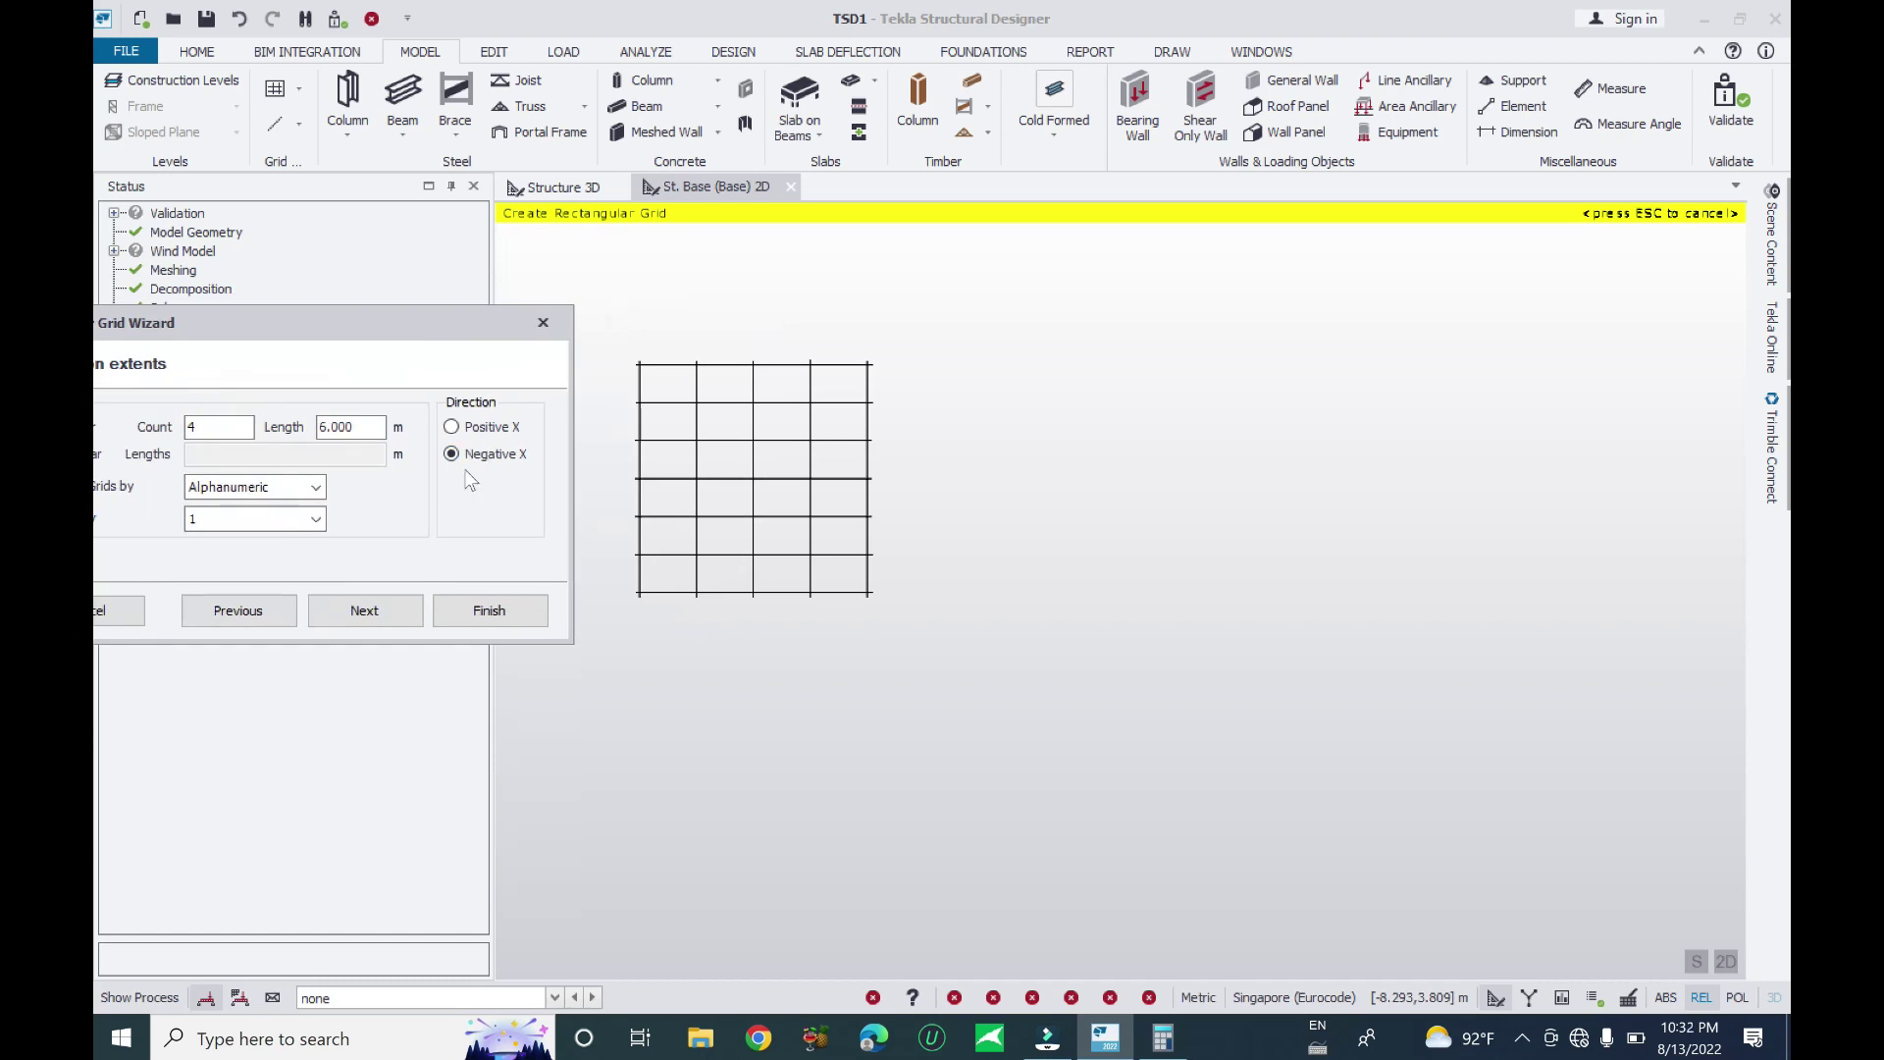
click(489, 429)
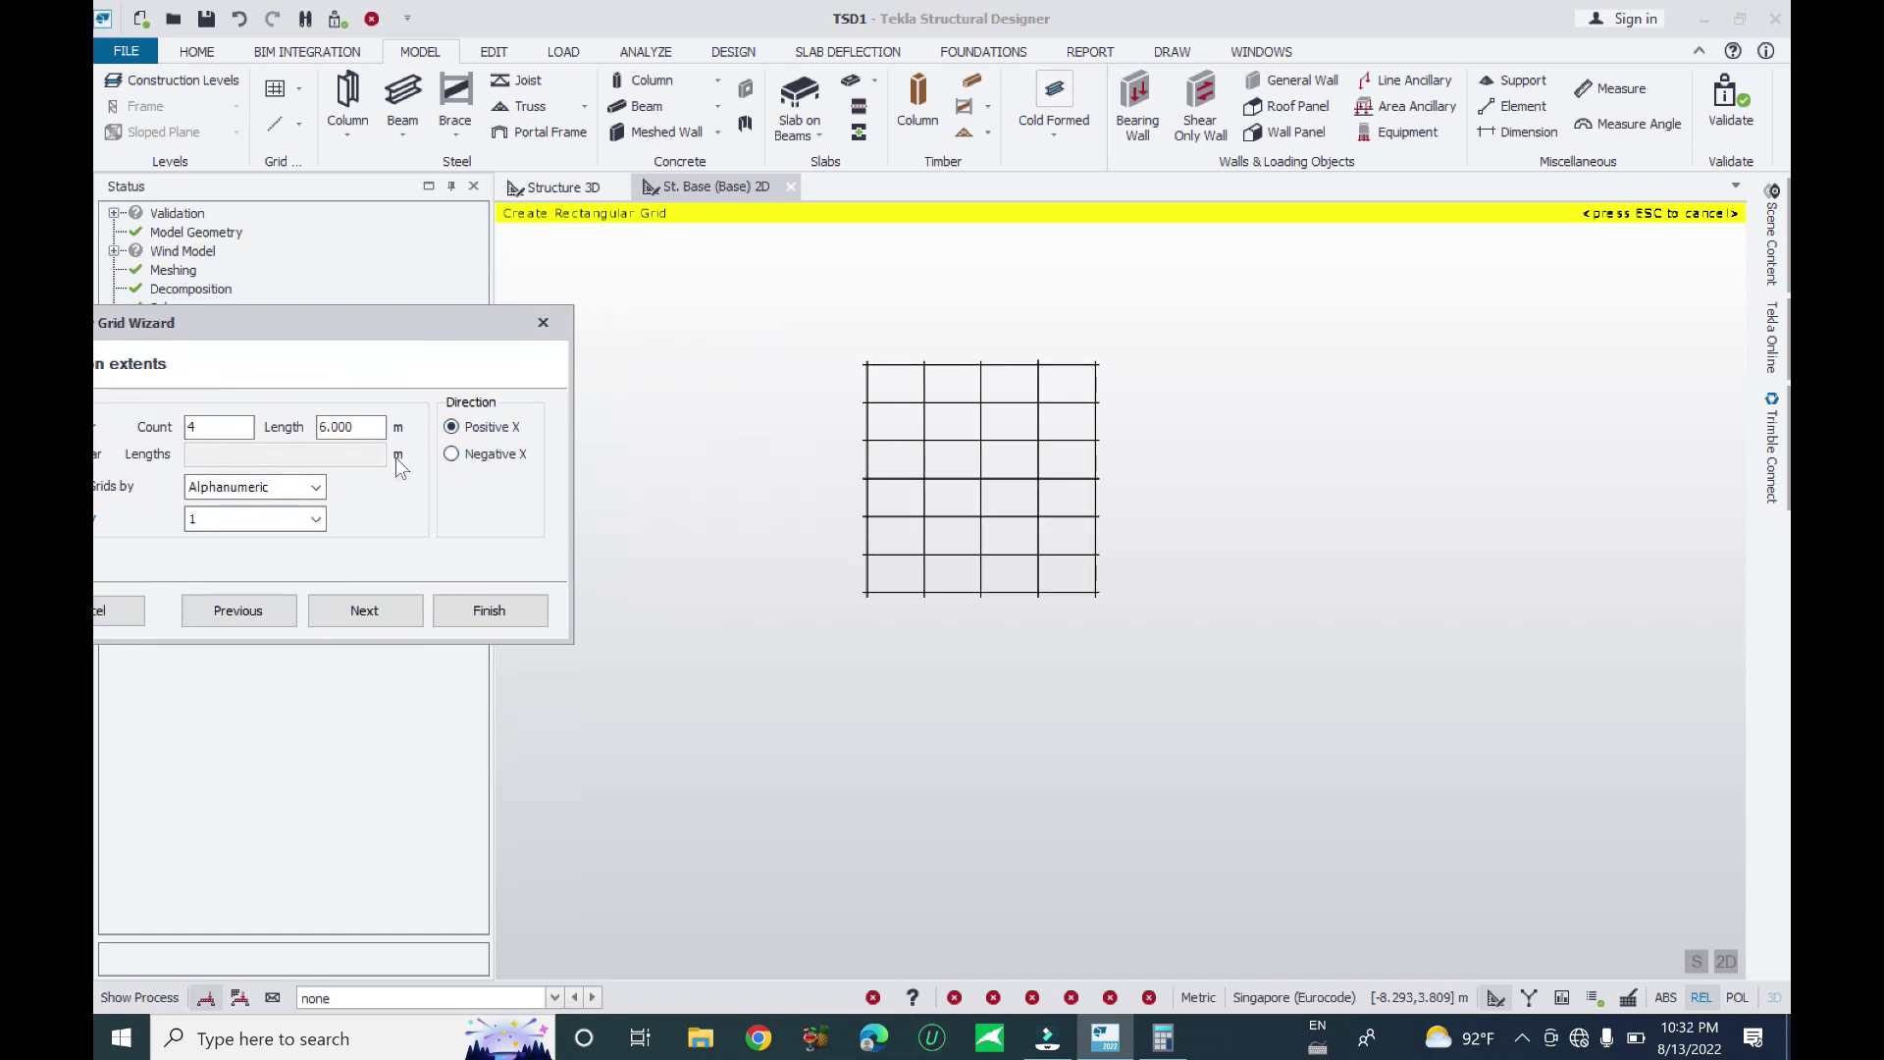
drag(332, 329, 524, 291)
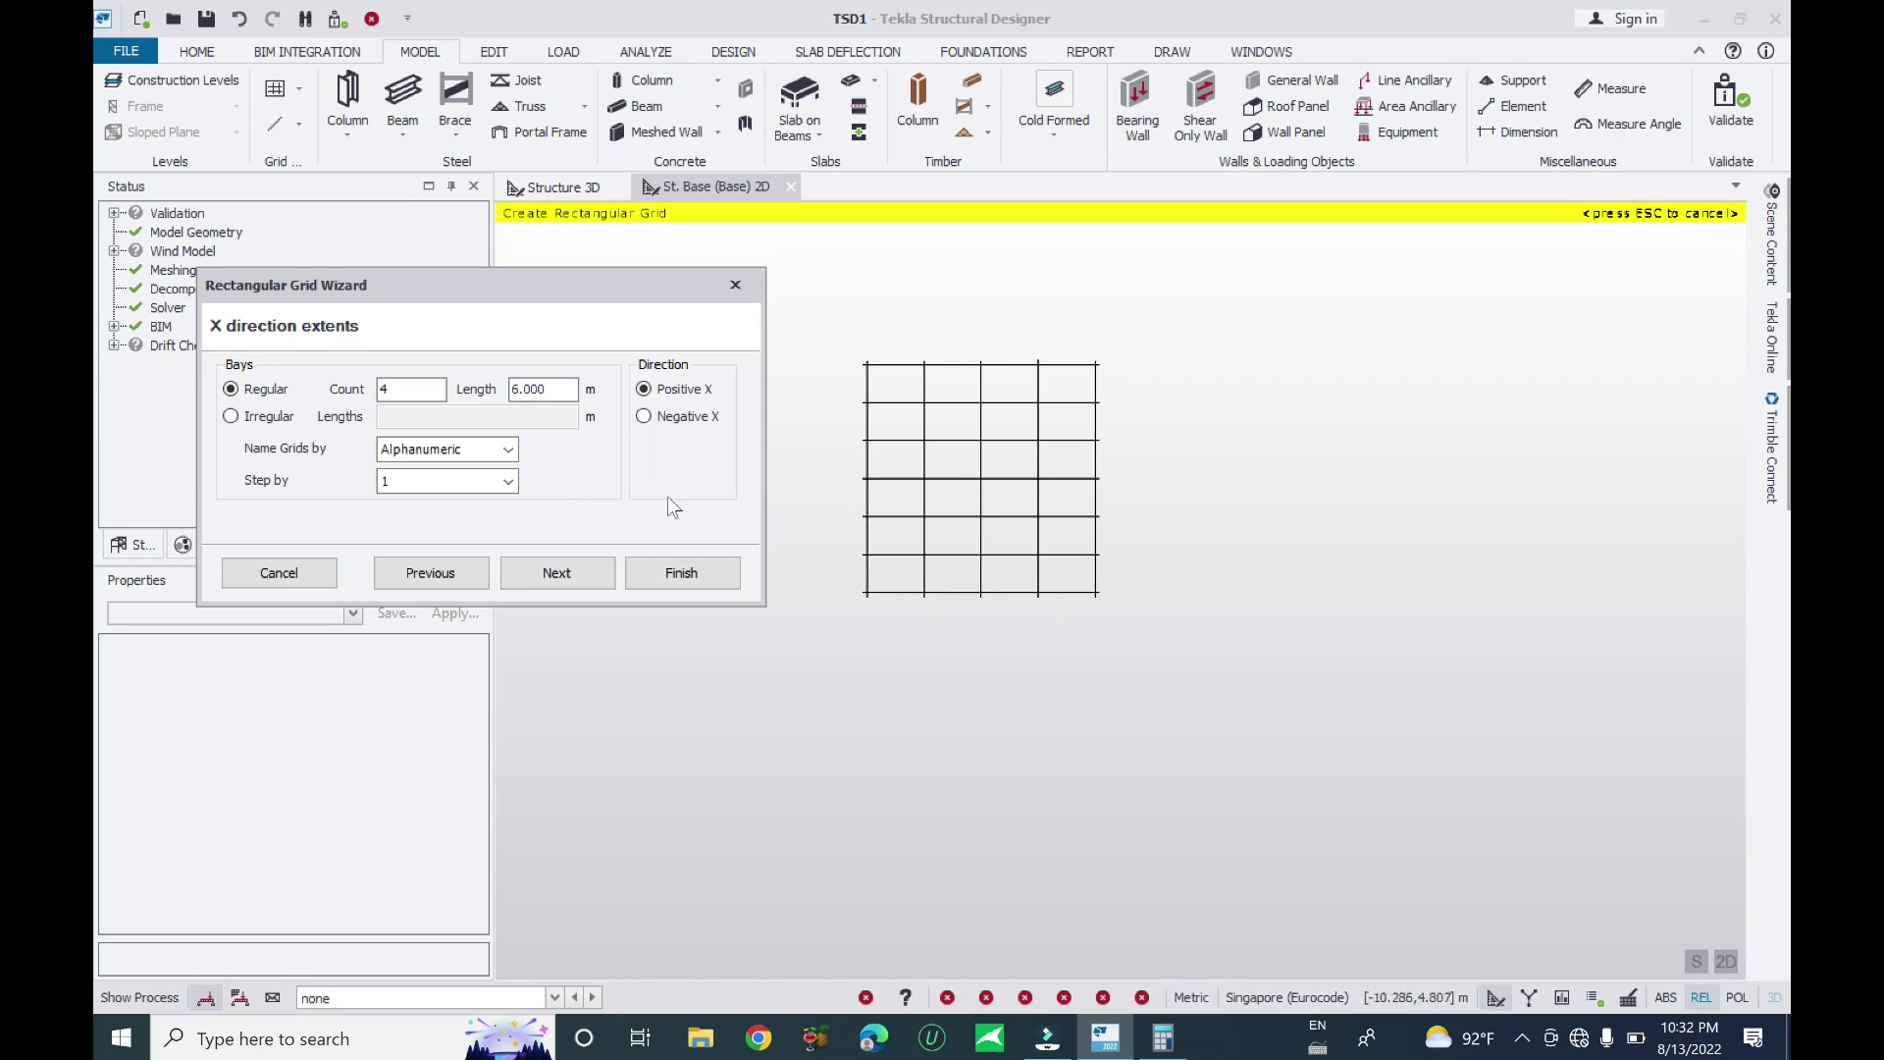
Switch the X direction bays to irregular and enter the lengths 3*6,4*4
key(Tab)
click(257, 422)
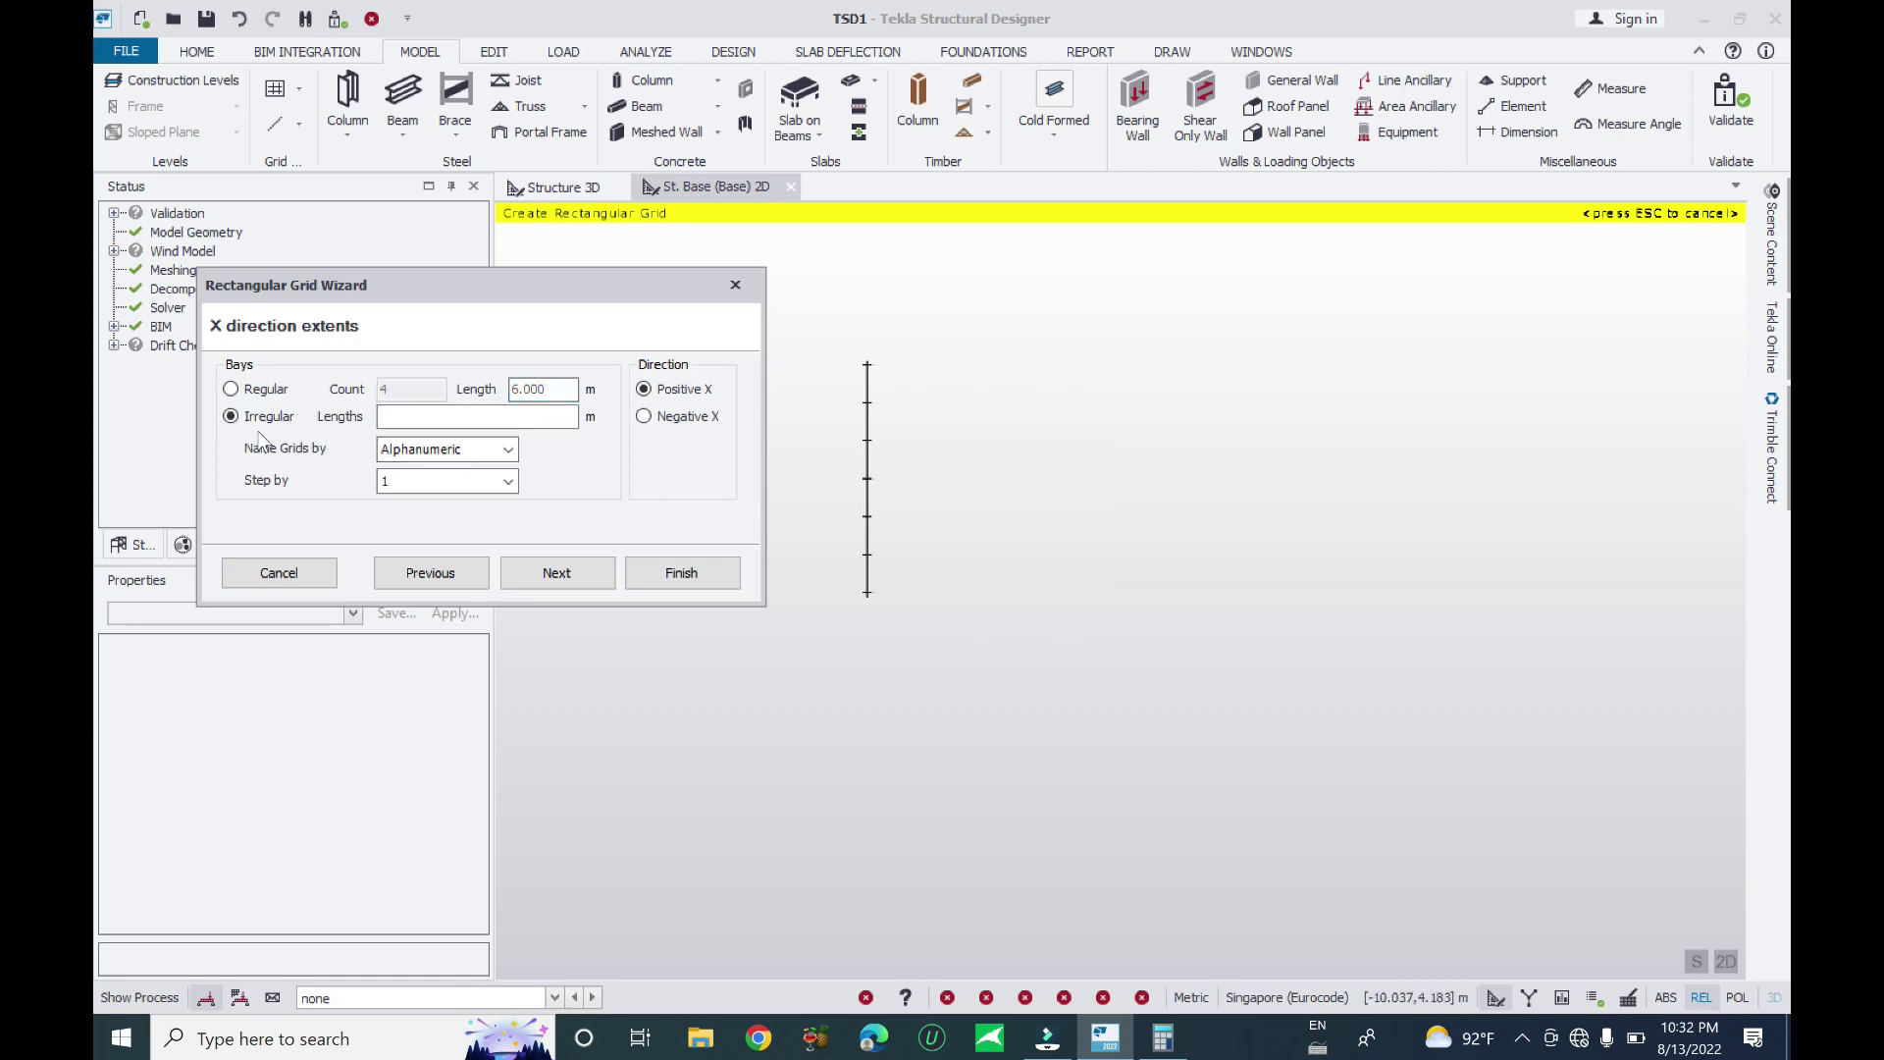
click(397, 416)
text(3*6)
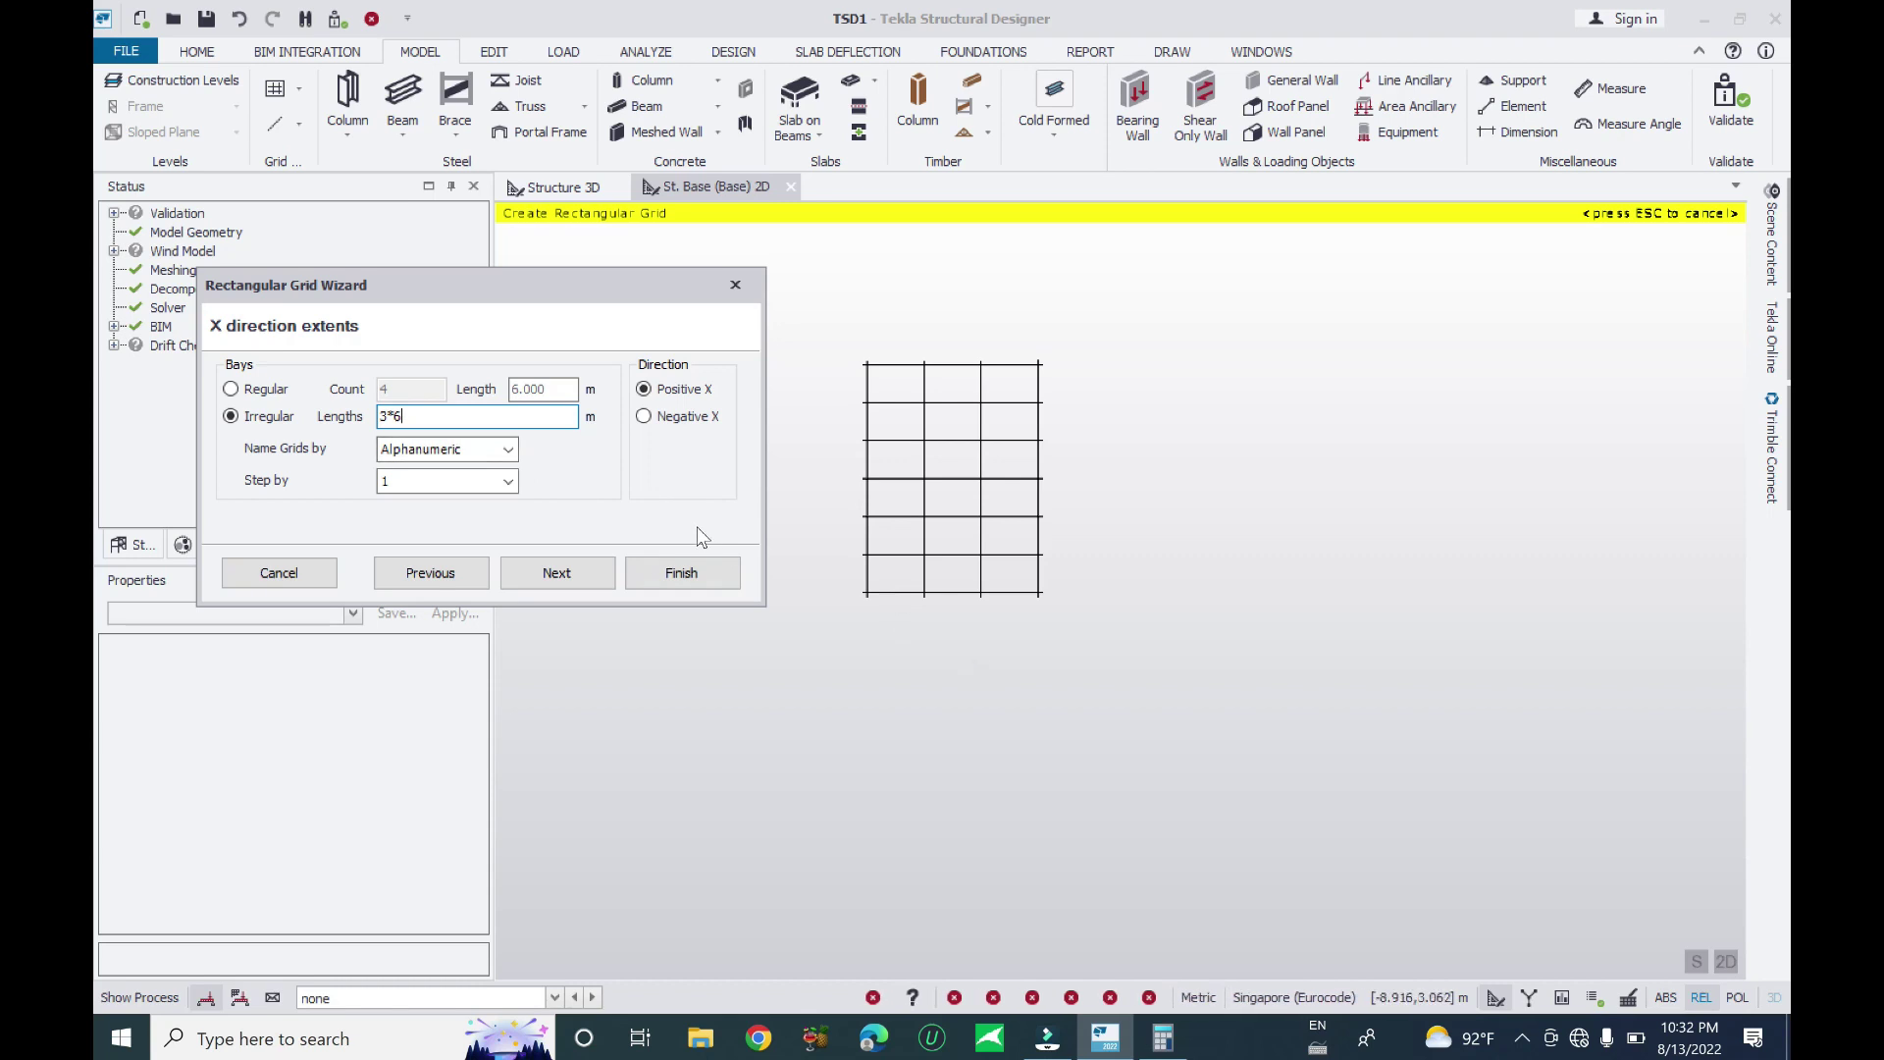
text(,)
text(4*4)
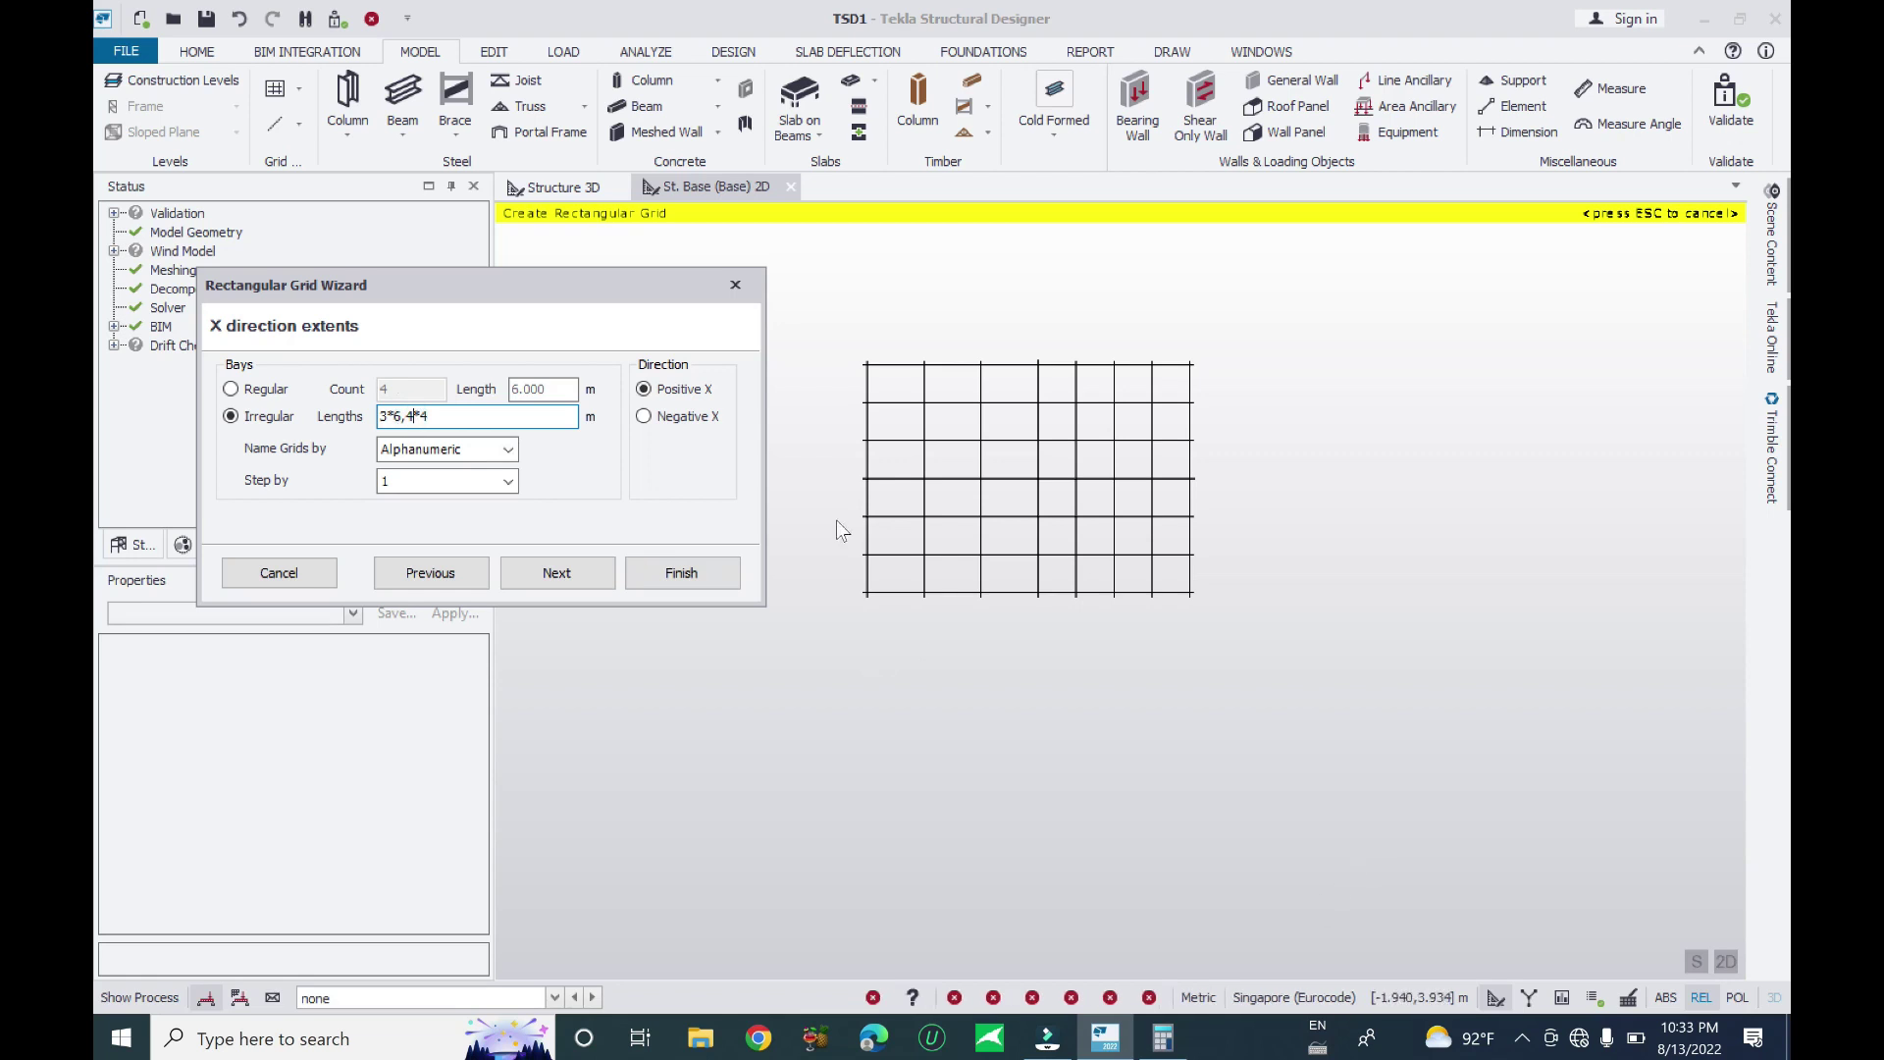
Inspect the previewed bays and append a 5 m bay to make the irregular X lengths 3*6,4*4,5
scroll(991, 603, up, 1)
scroll(1064, 589, up, 2)
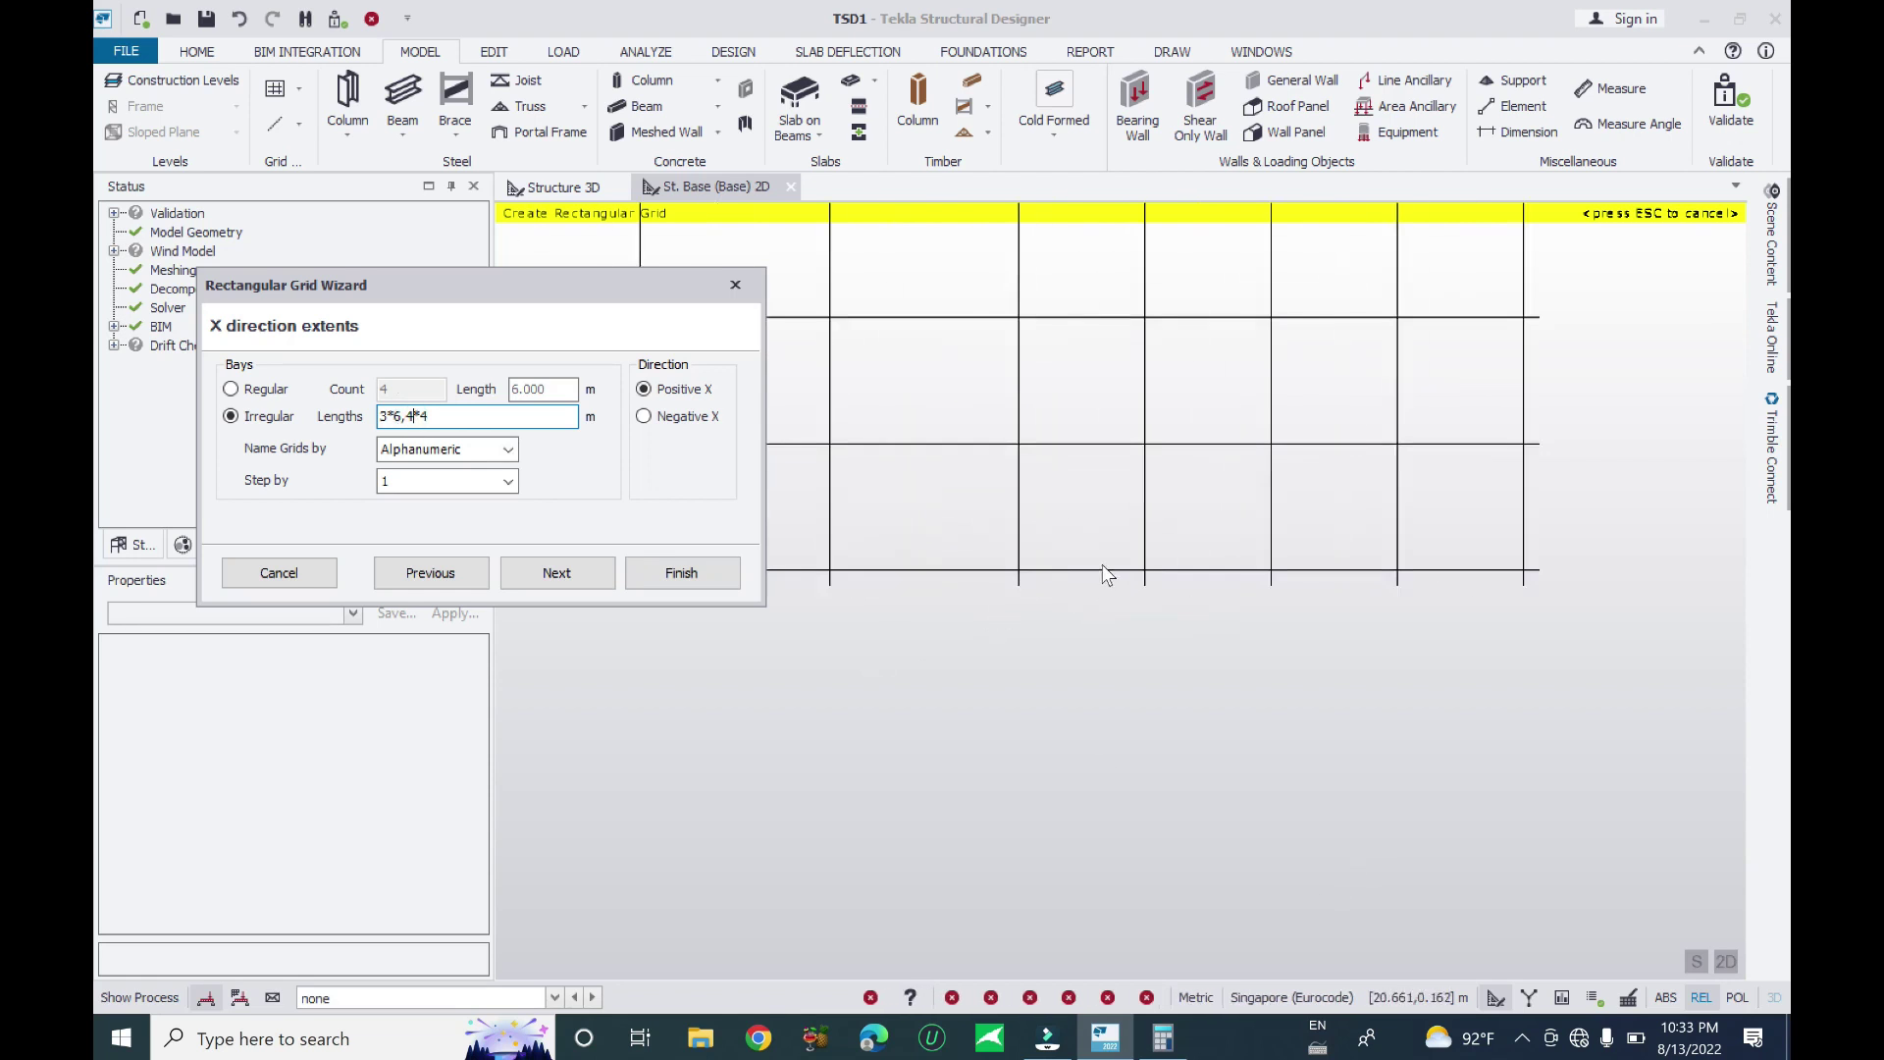
middle_drag(1212, 636, 1458, 673)
scroll(1310, 668, down, 3)
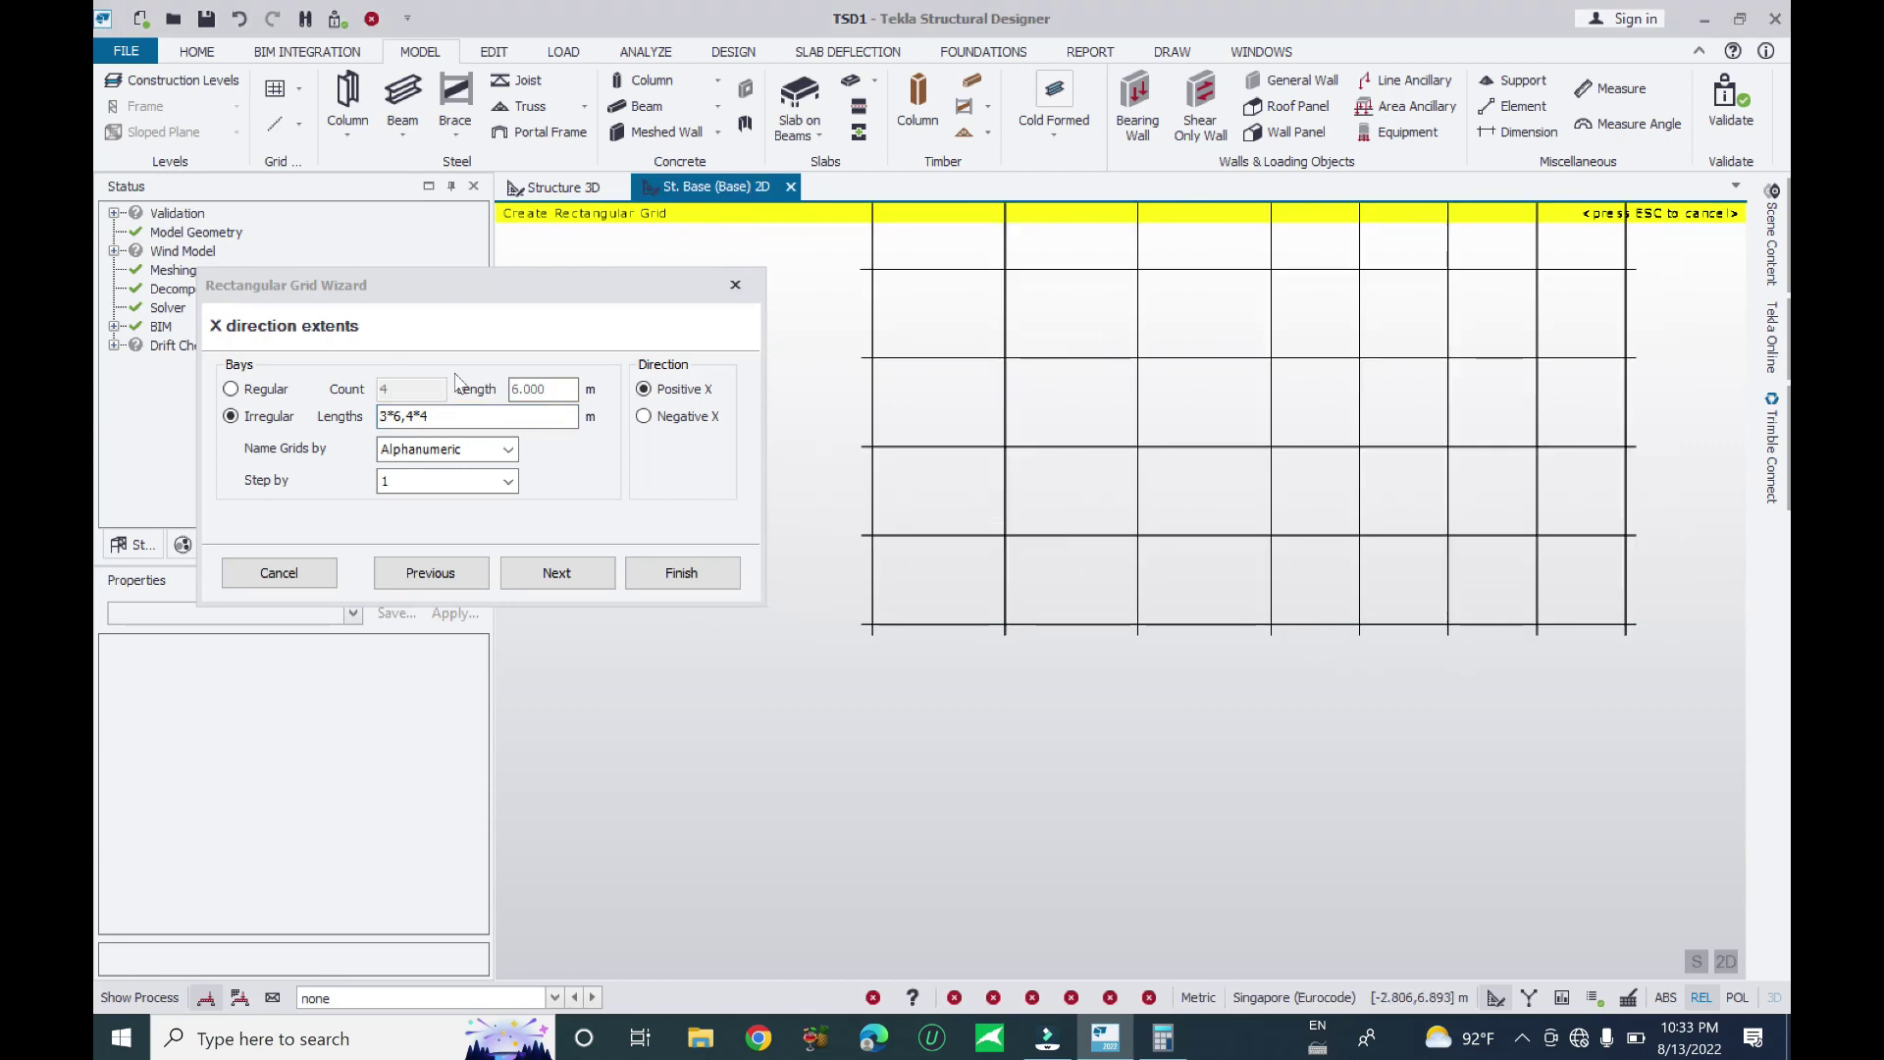
click(461, 416)
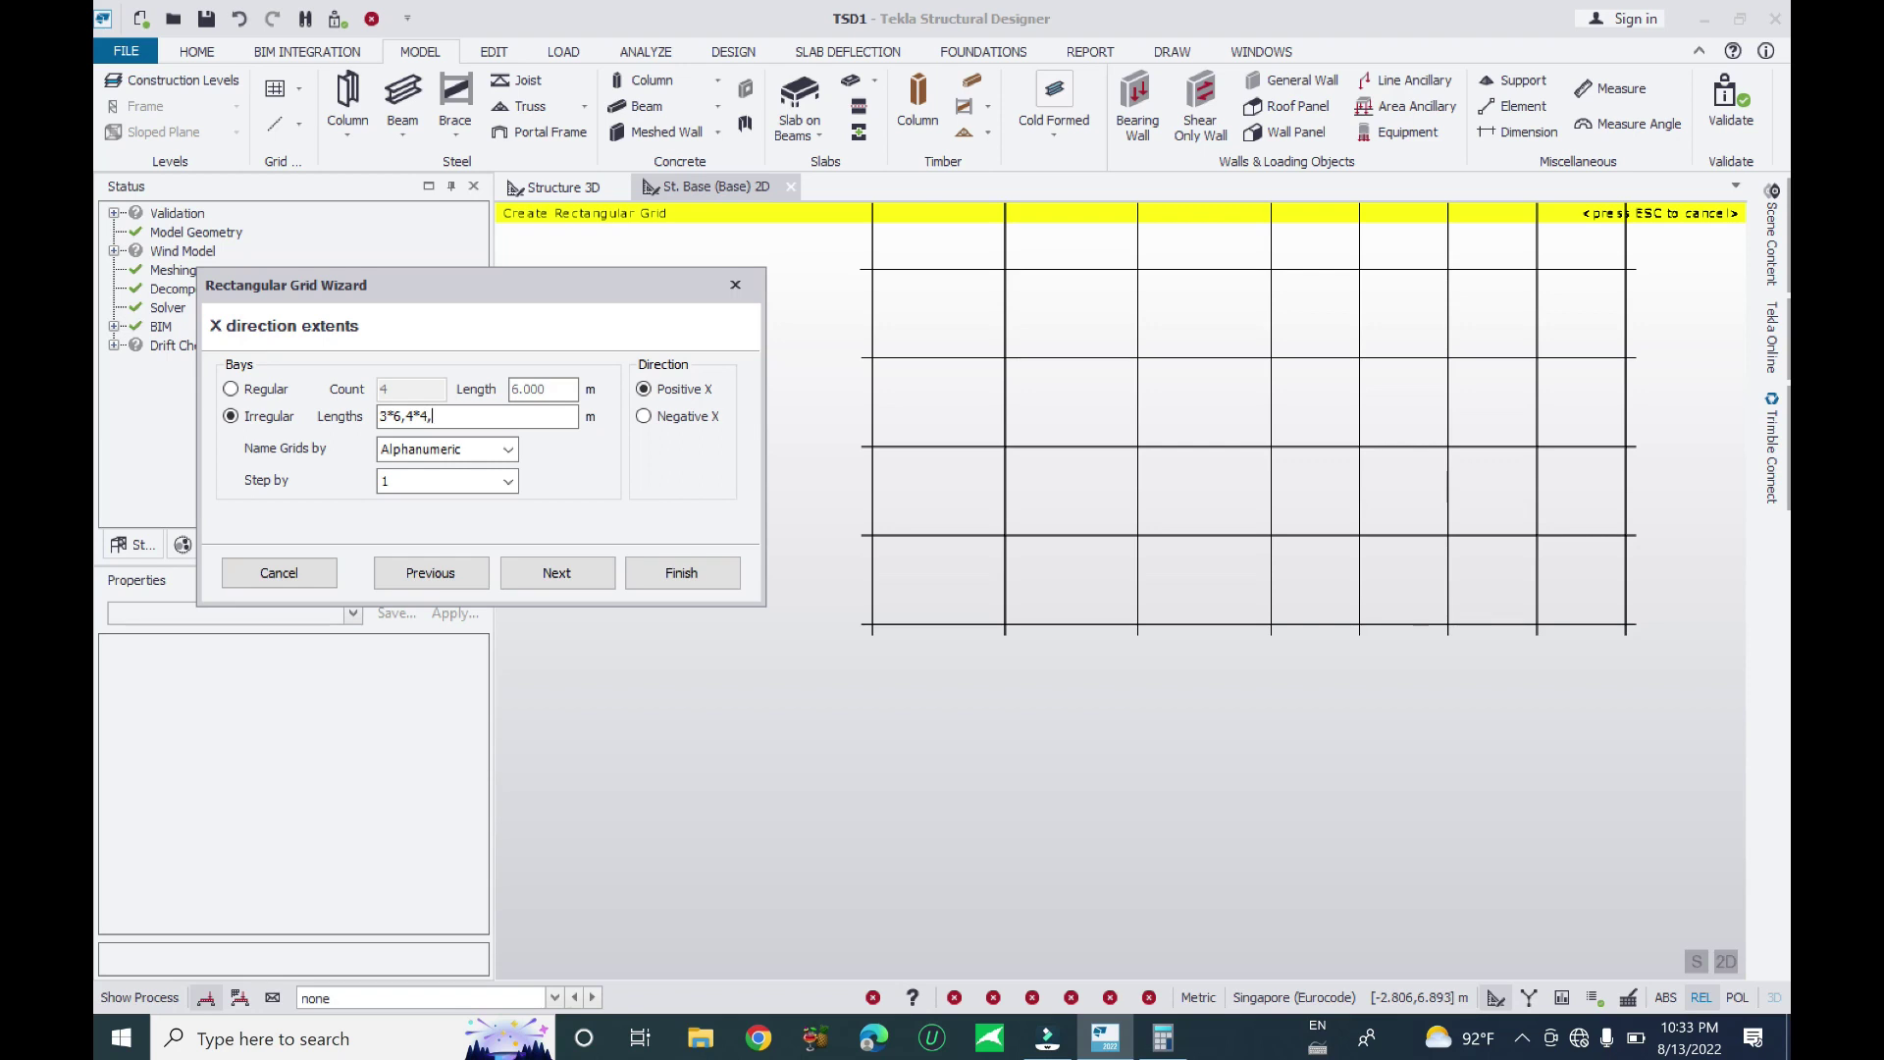
text(5)
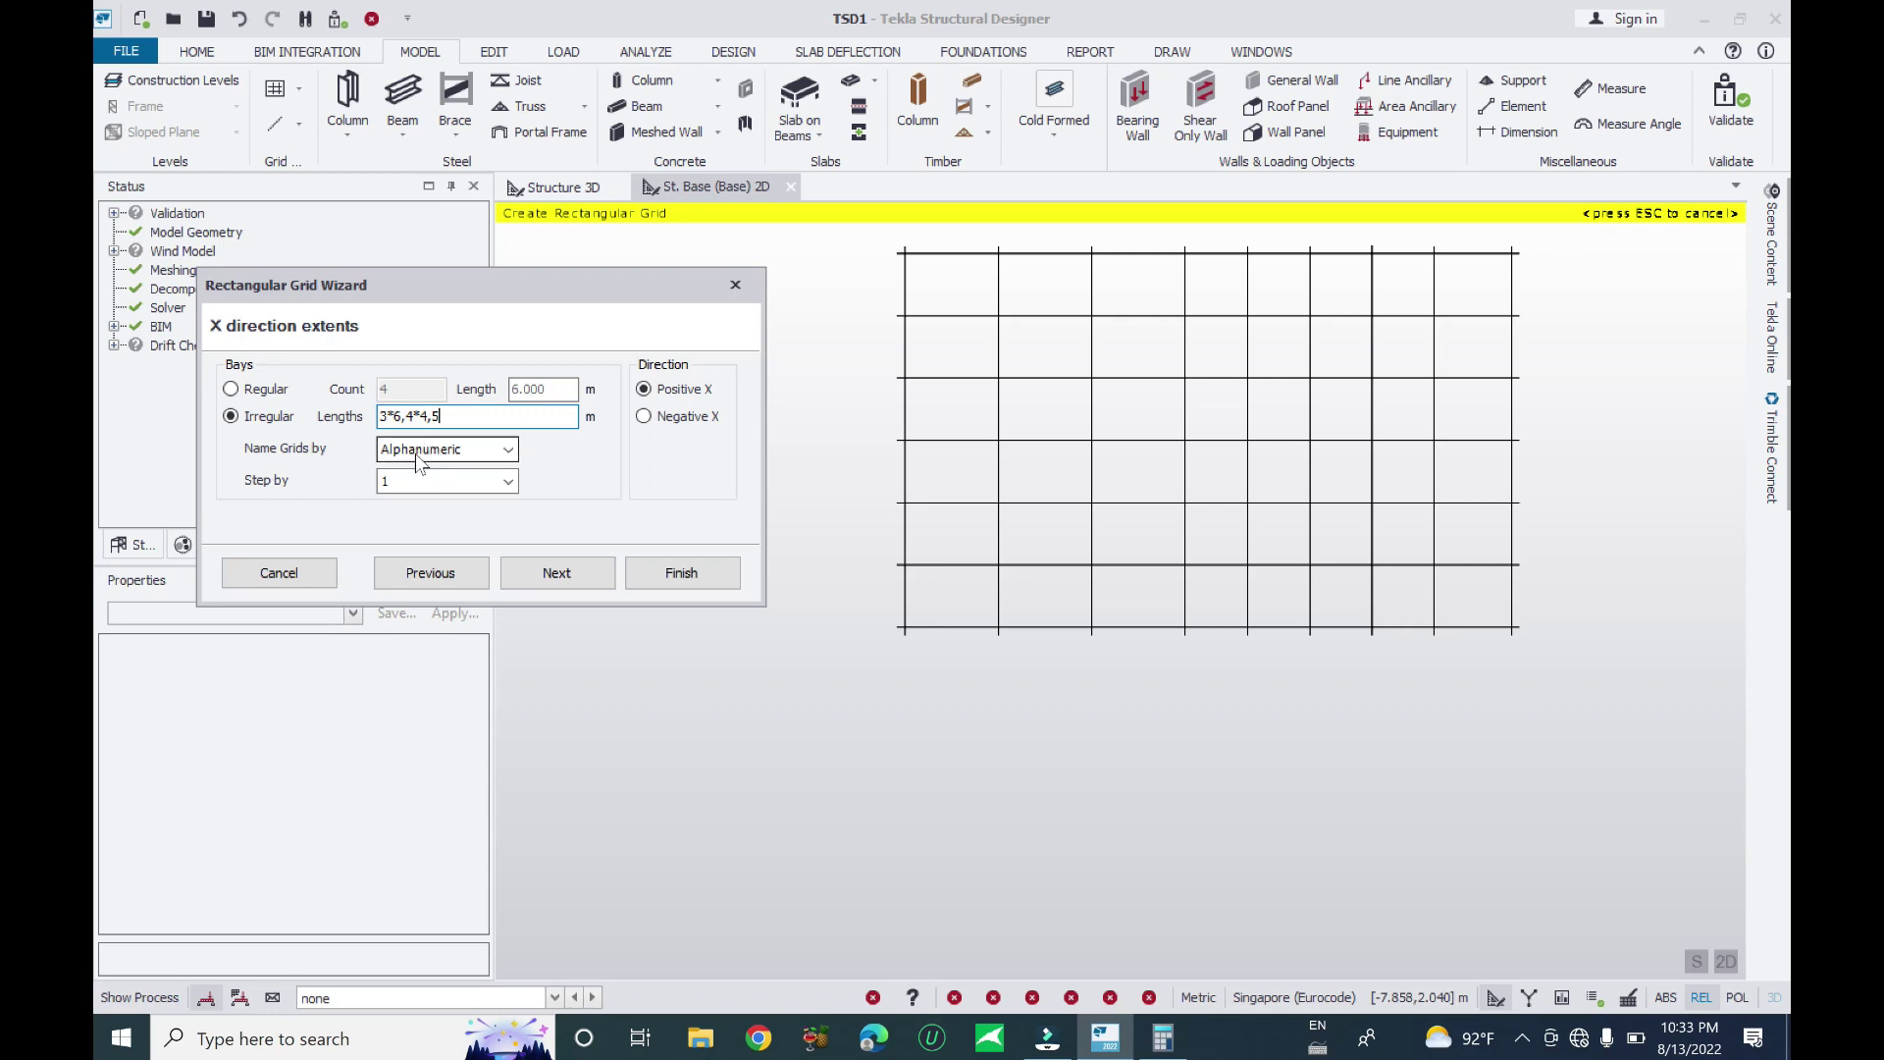
Try numeric naming for the X-direction grids, leave the step at 1, and return the naming to alphanumeric
click(510, 450)
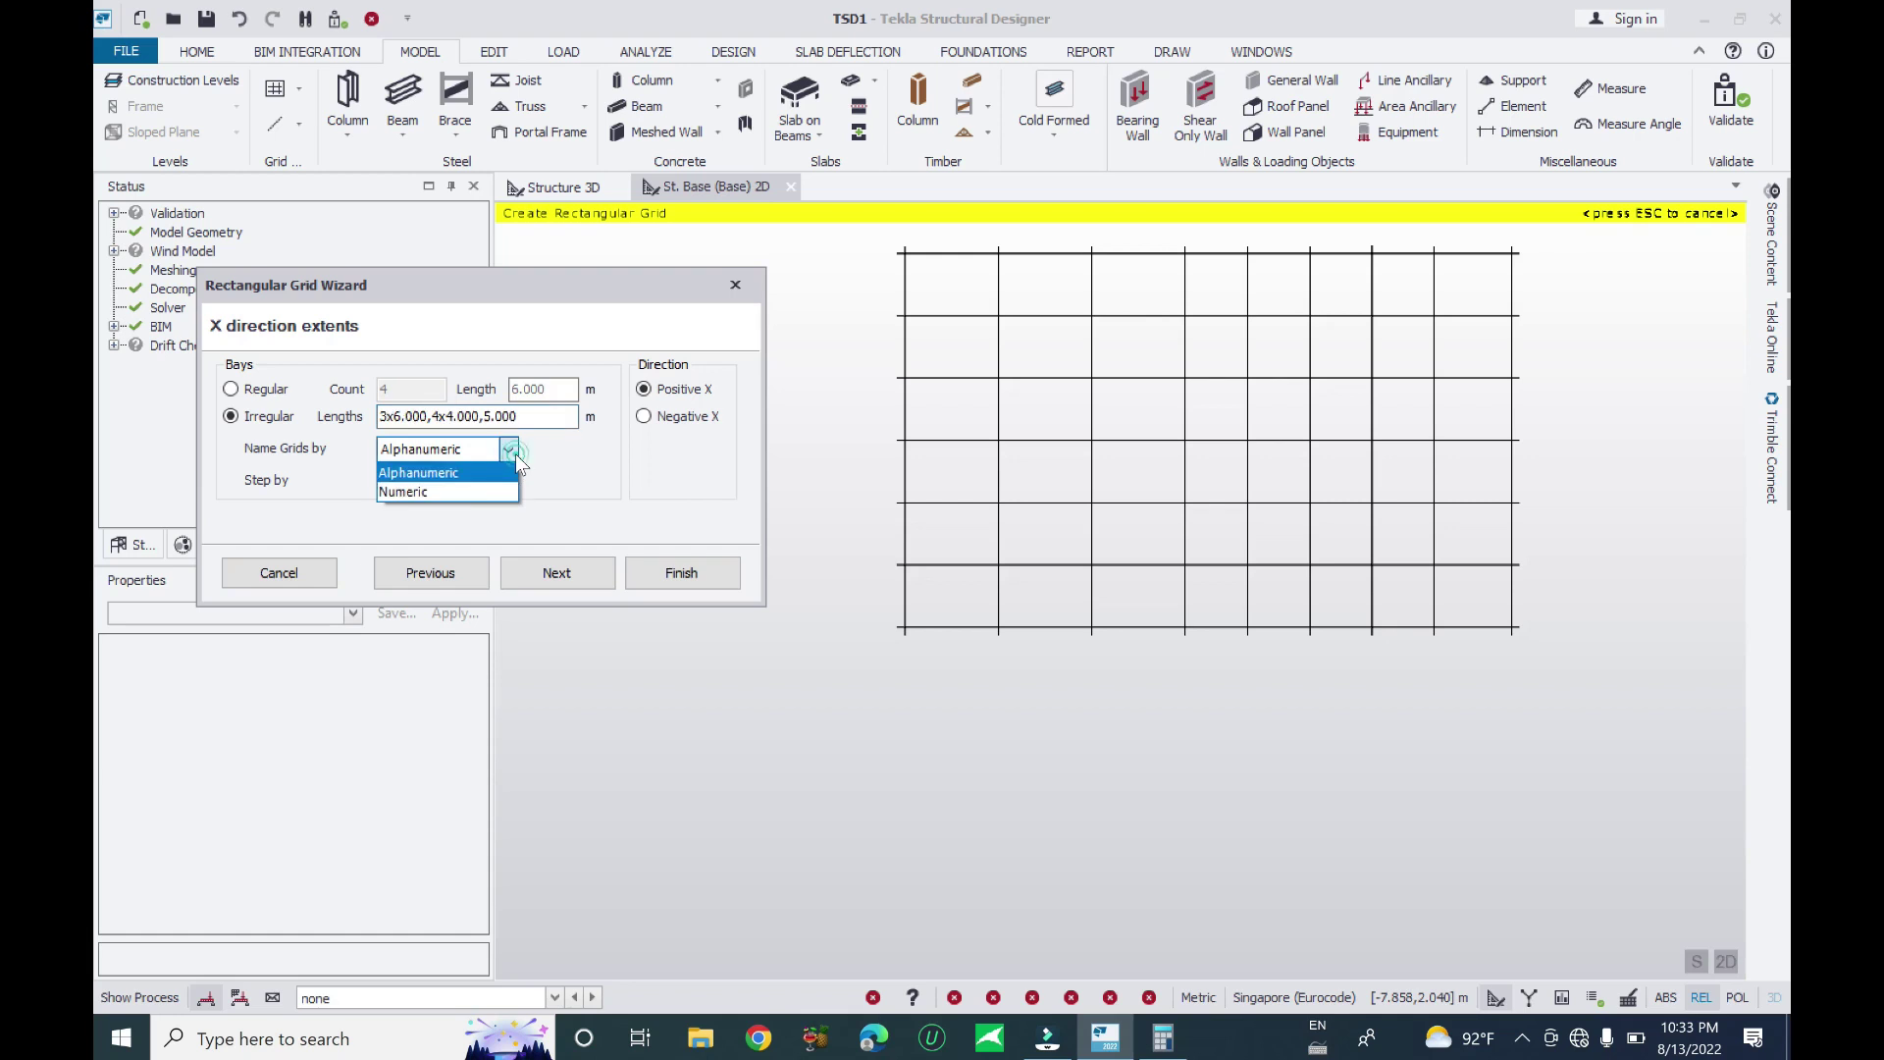
click(499, 492)
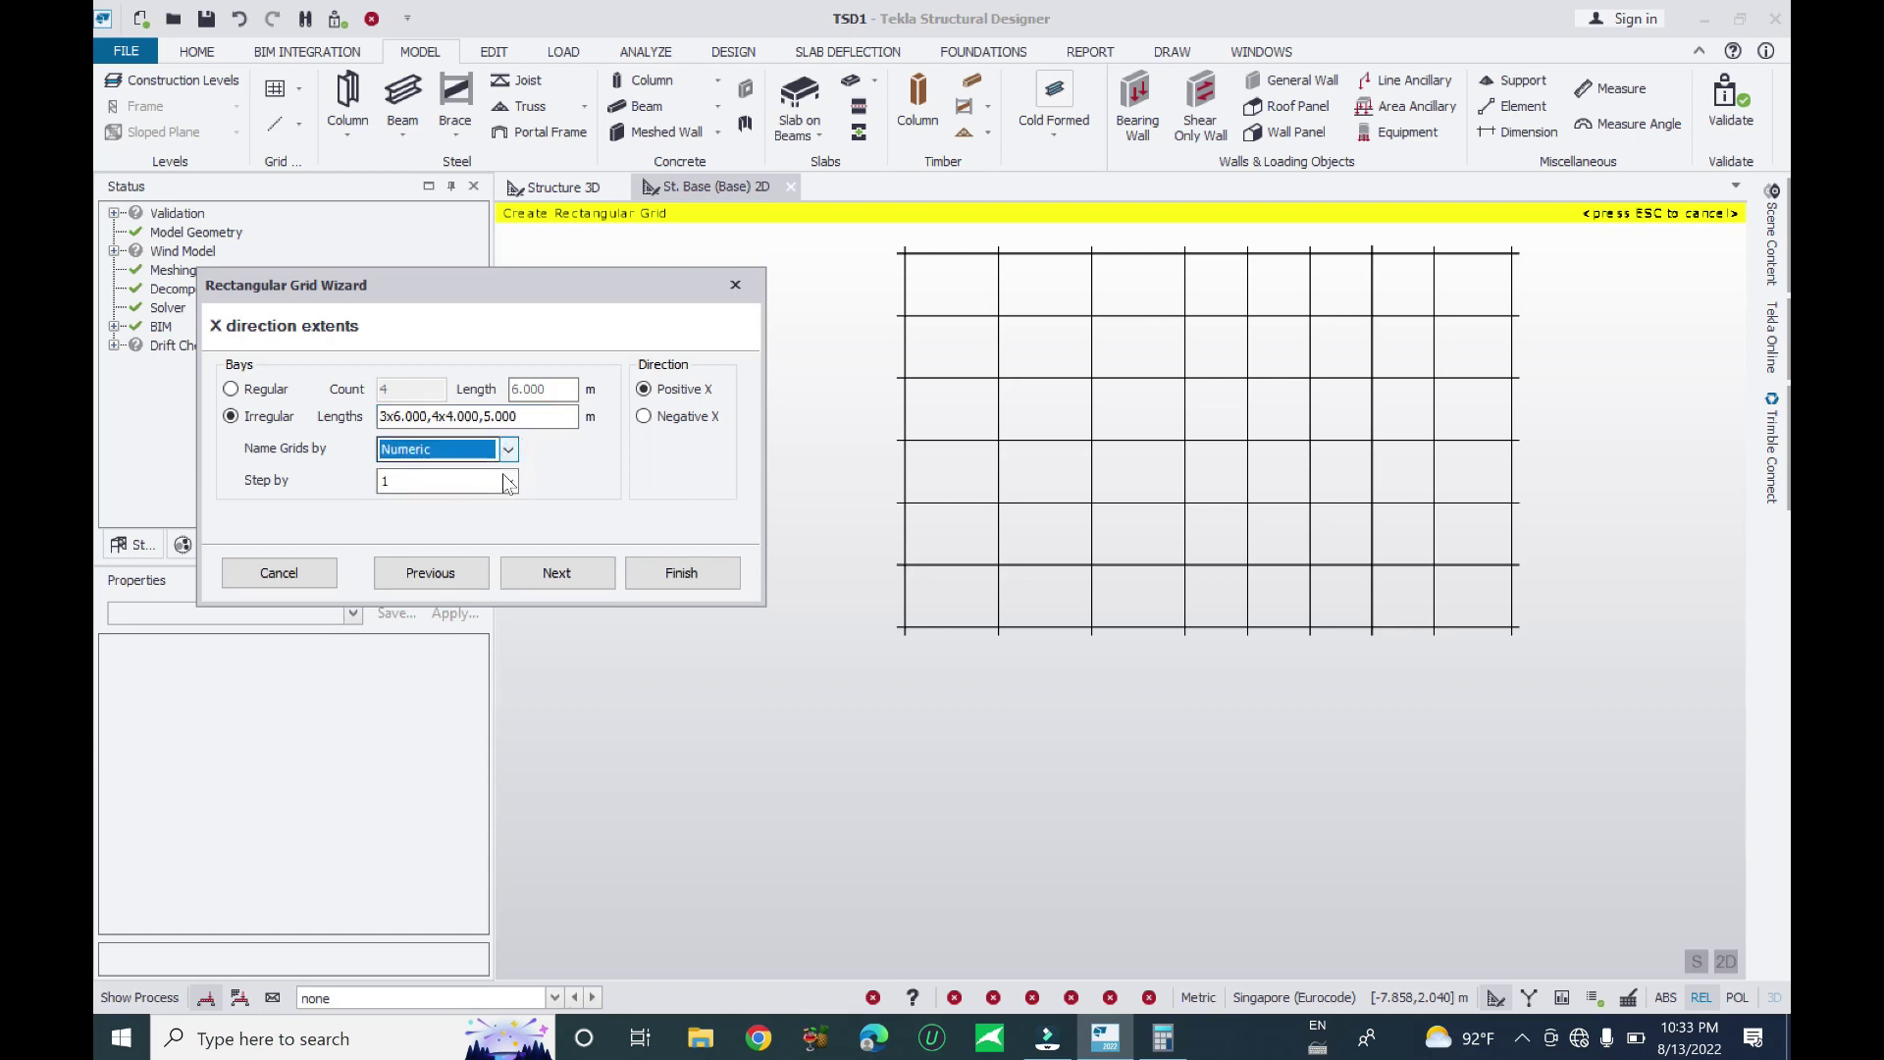
click(510, 481)
click(511, 486)
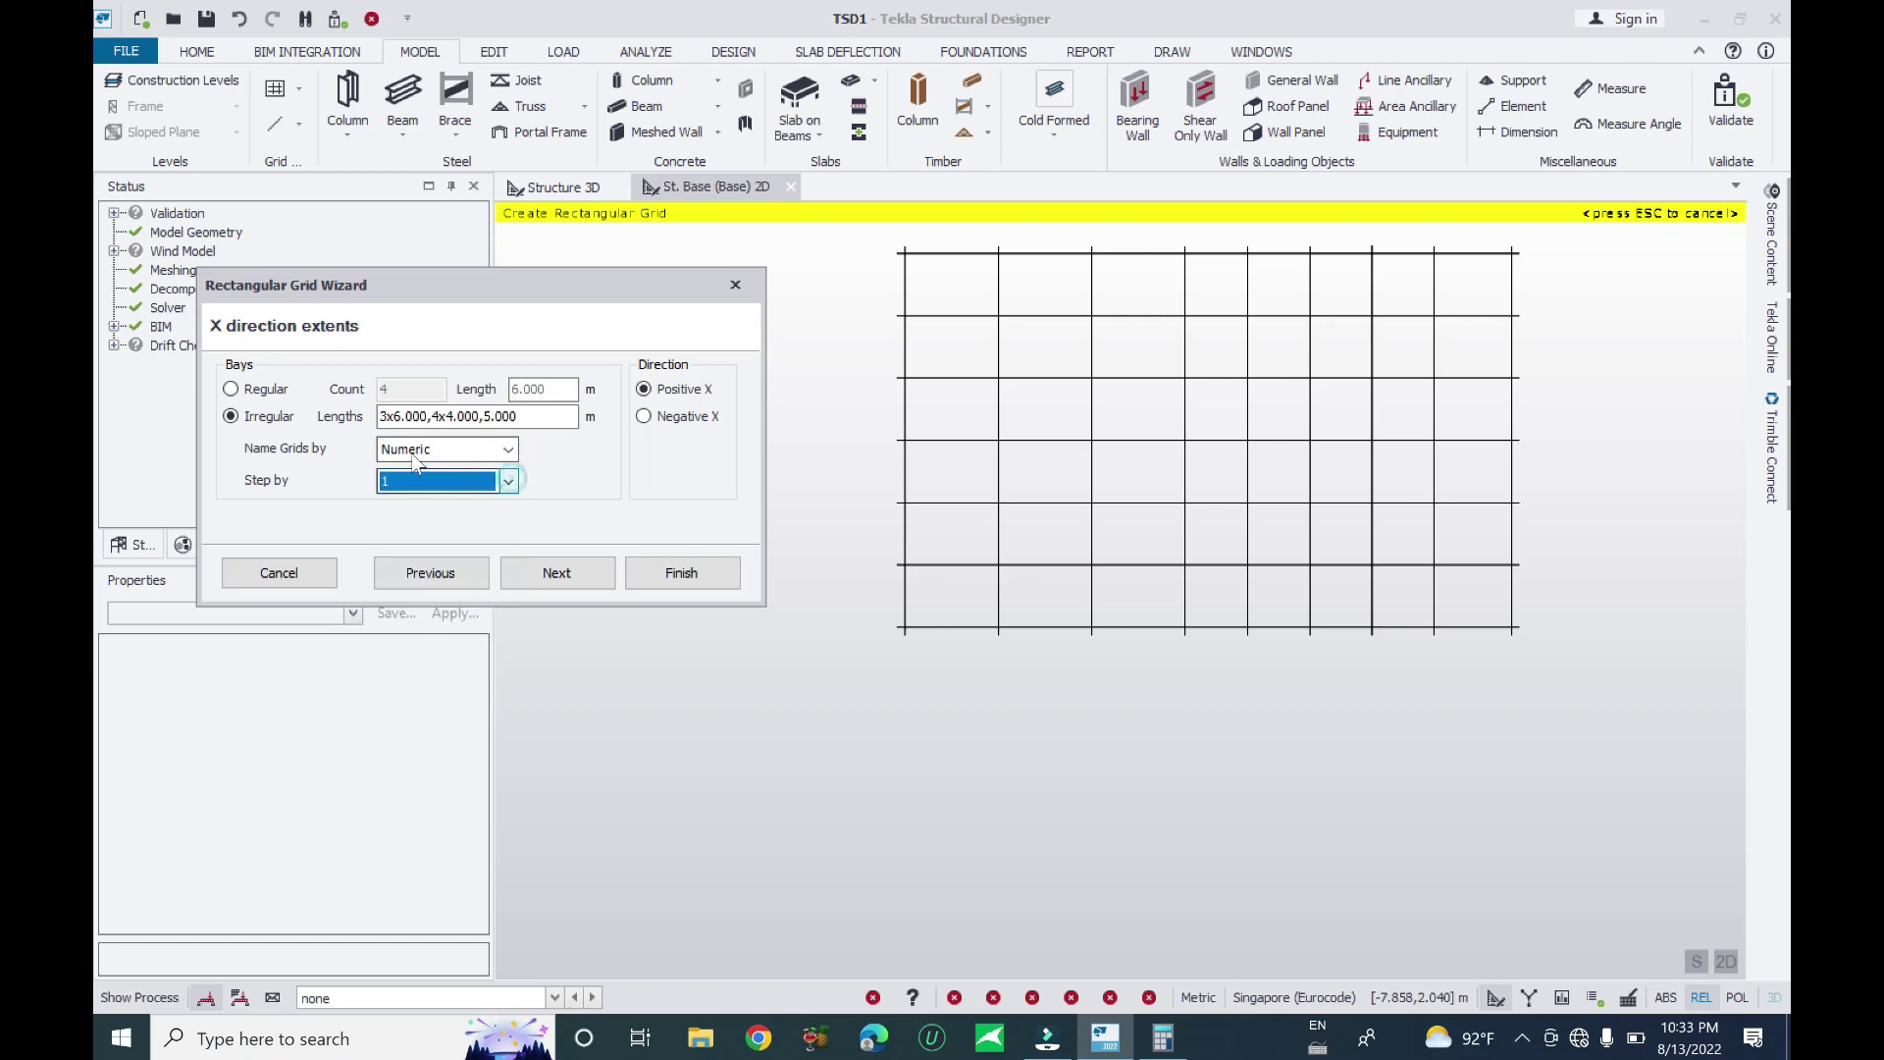
click(479, 448)
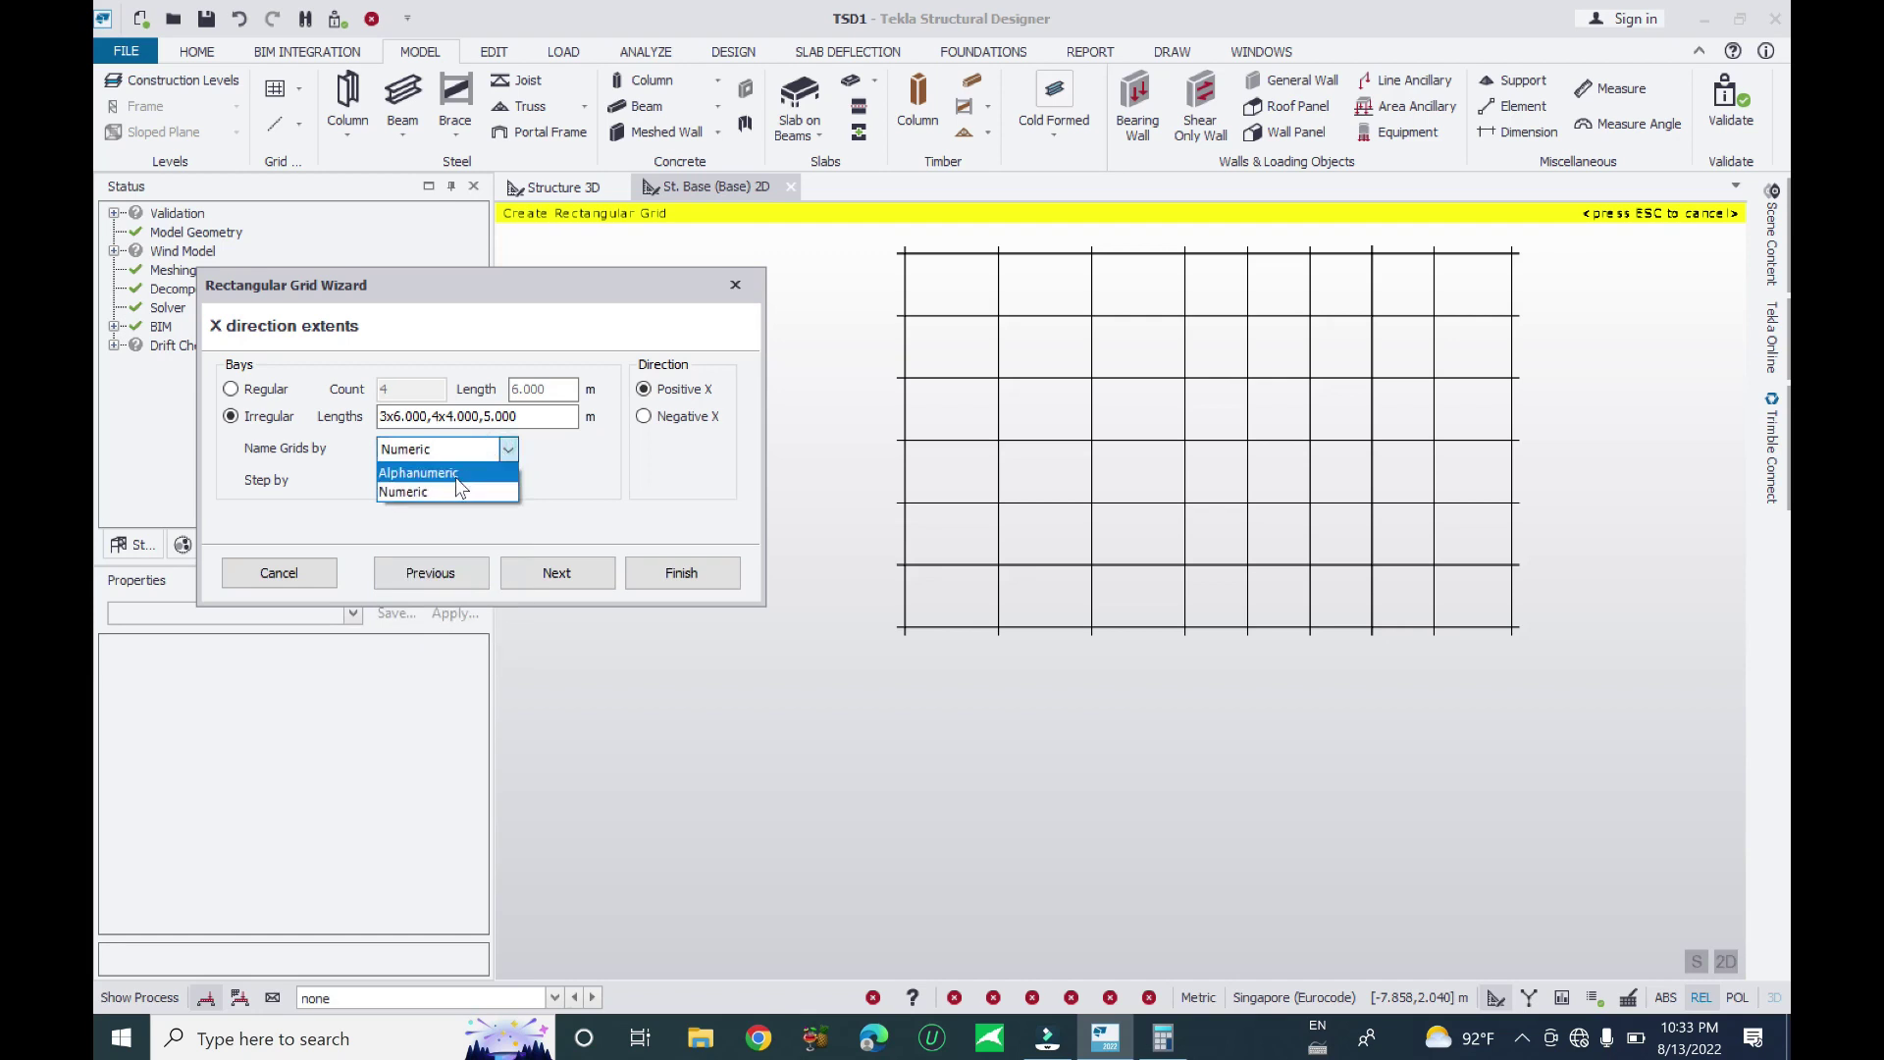
click(456, 475)
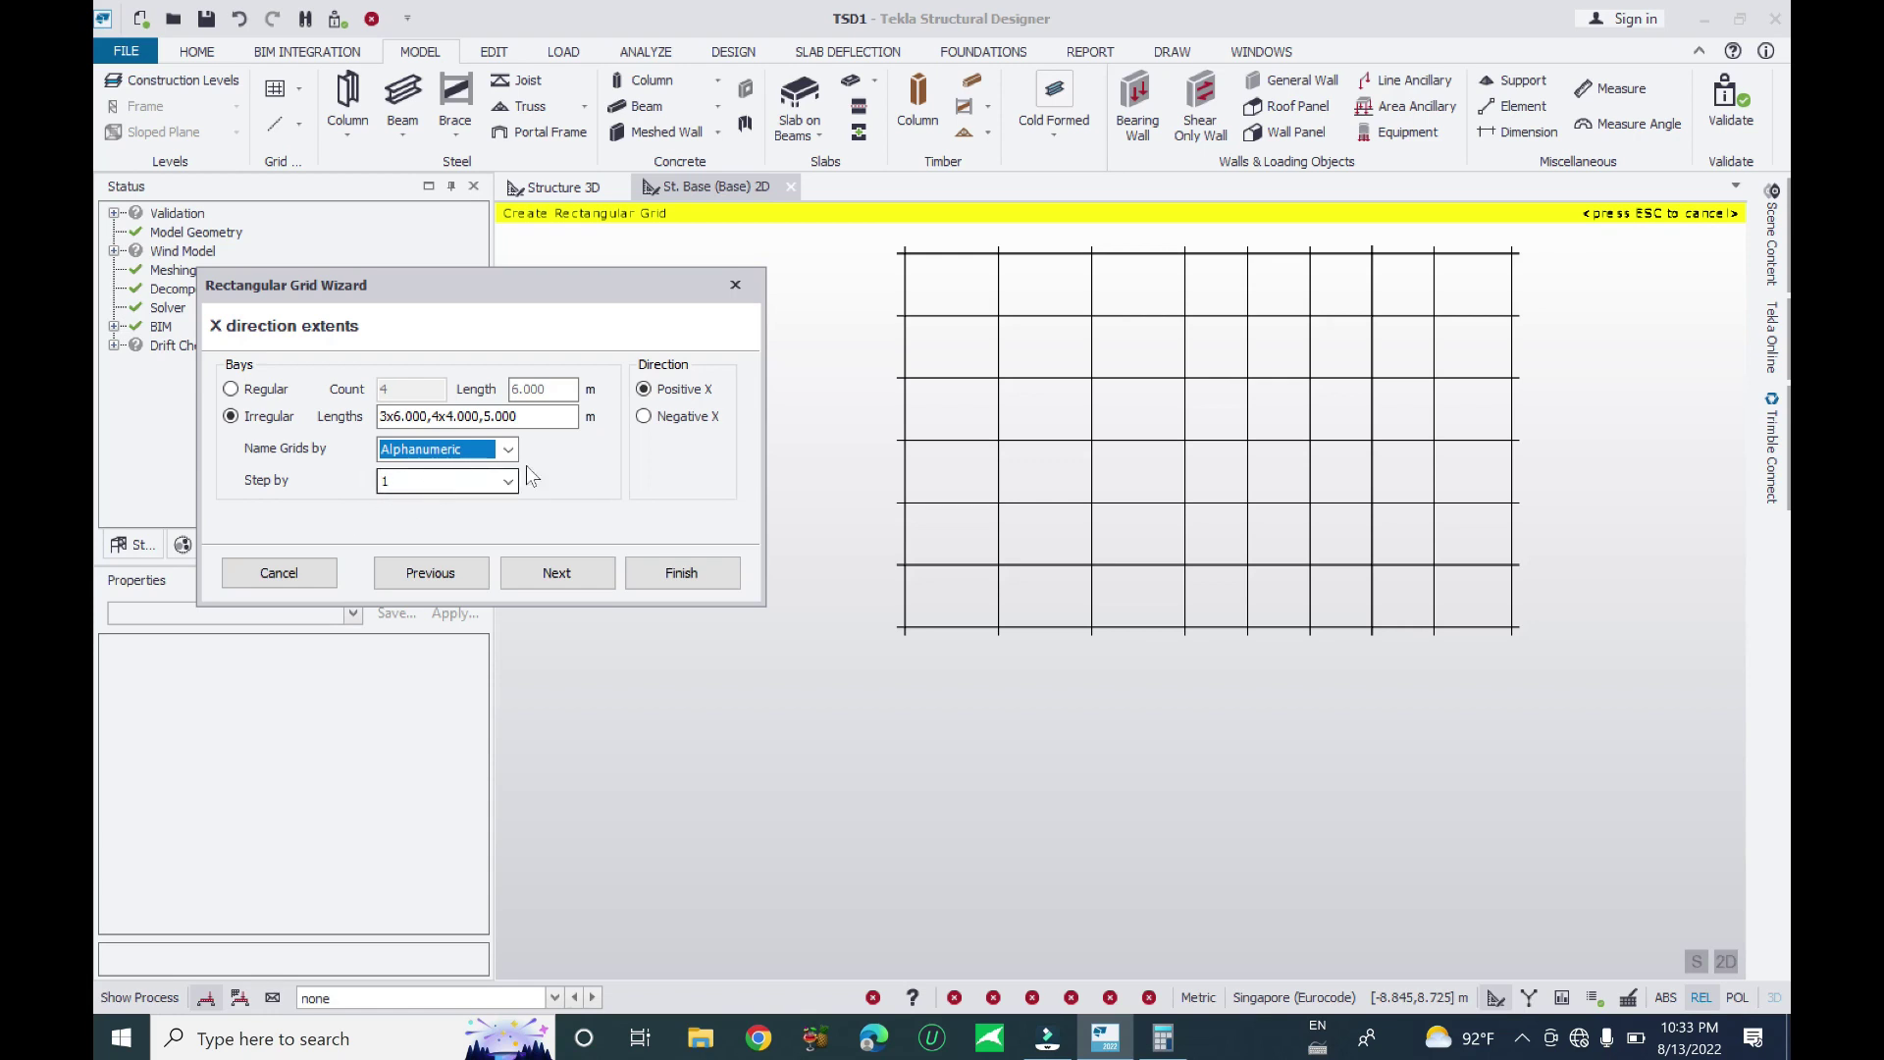
Define the Y-direction extents as irregular bays with lengths 3*5.5,6*6 m
click(564, 574)
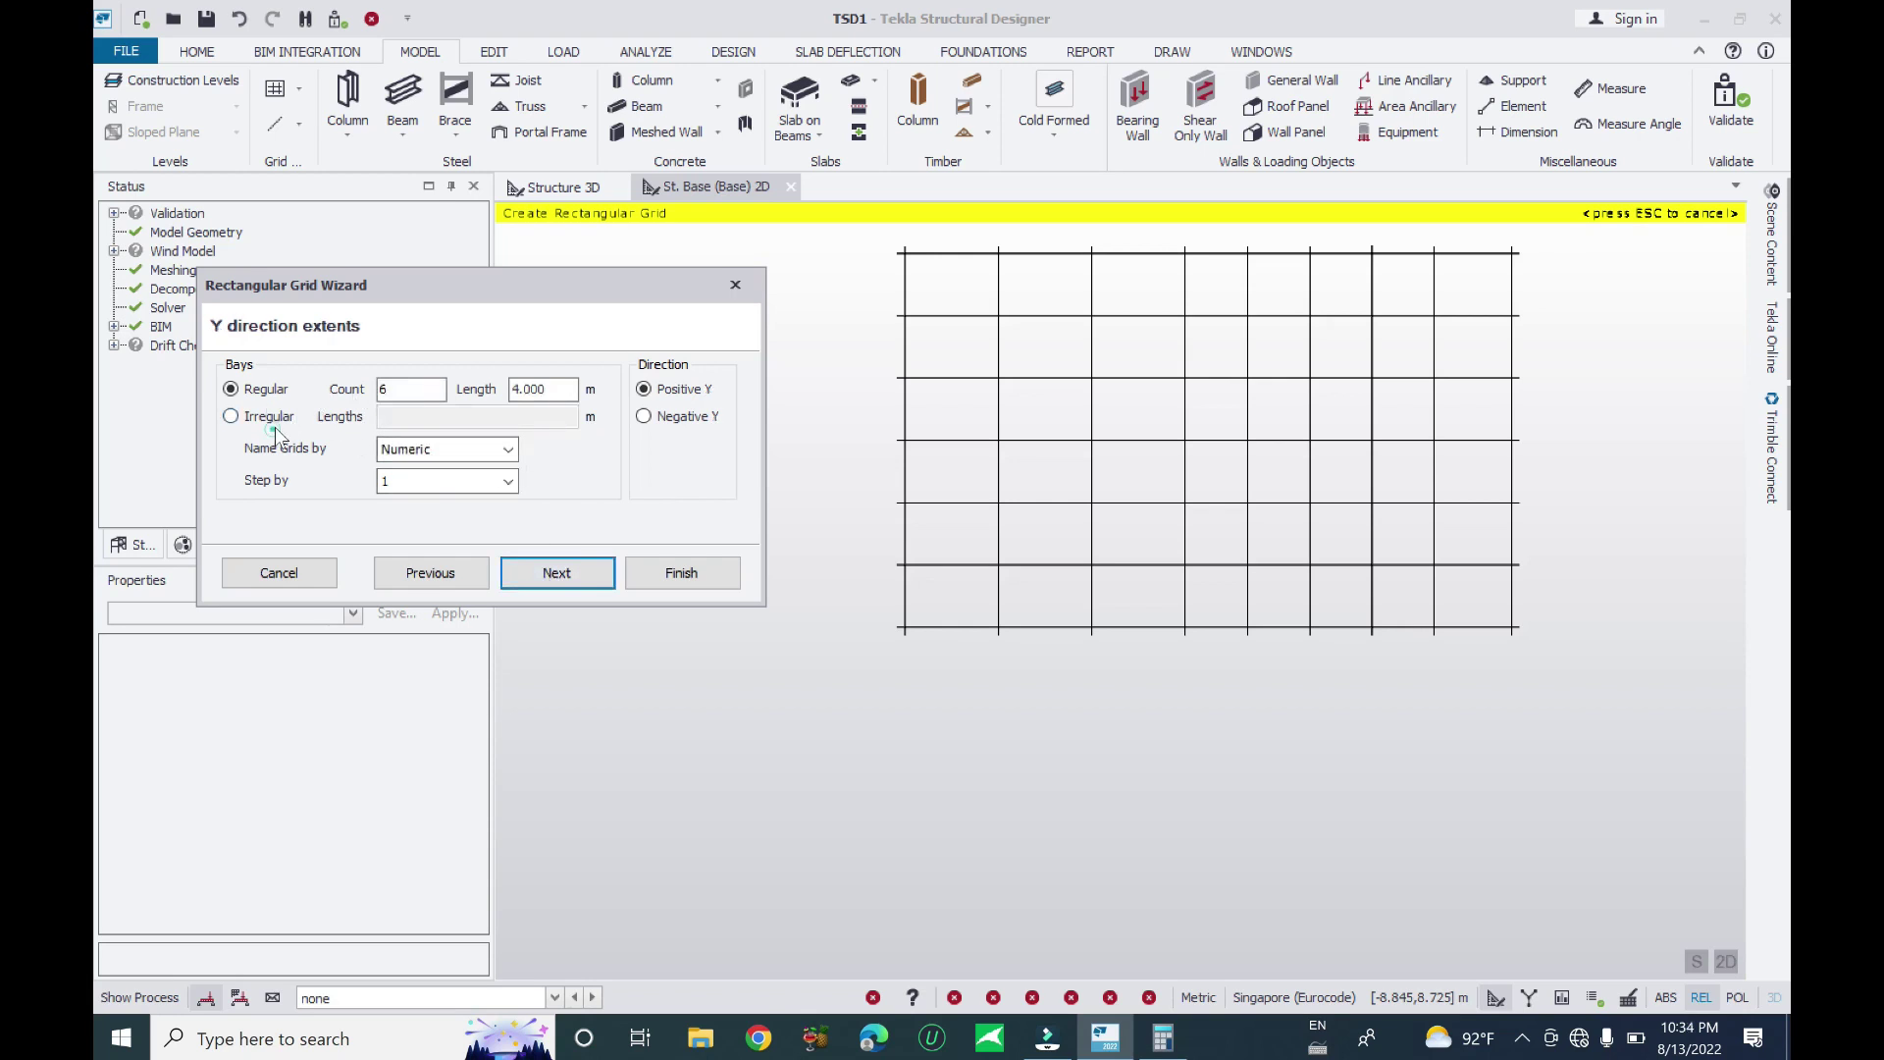
click(233, 416)
click(445, 417)
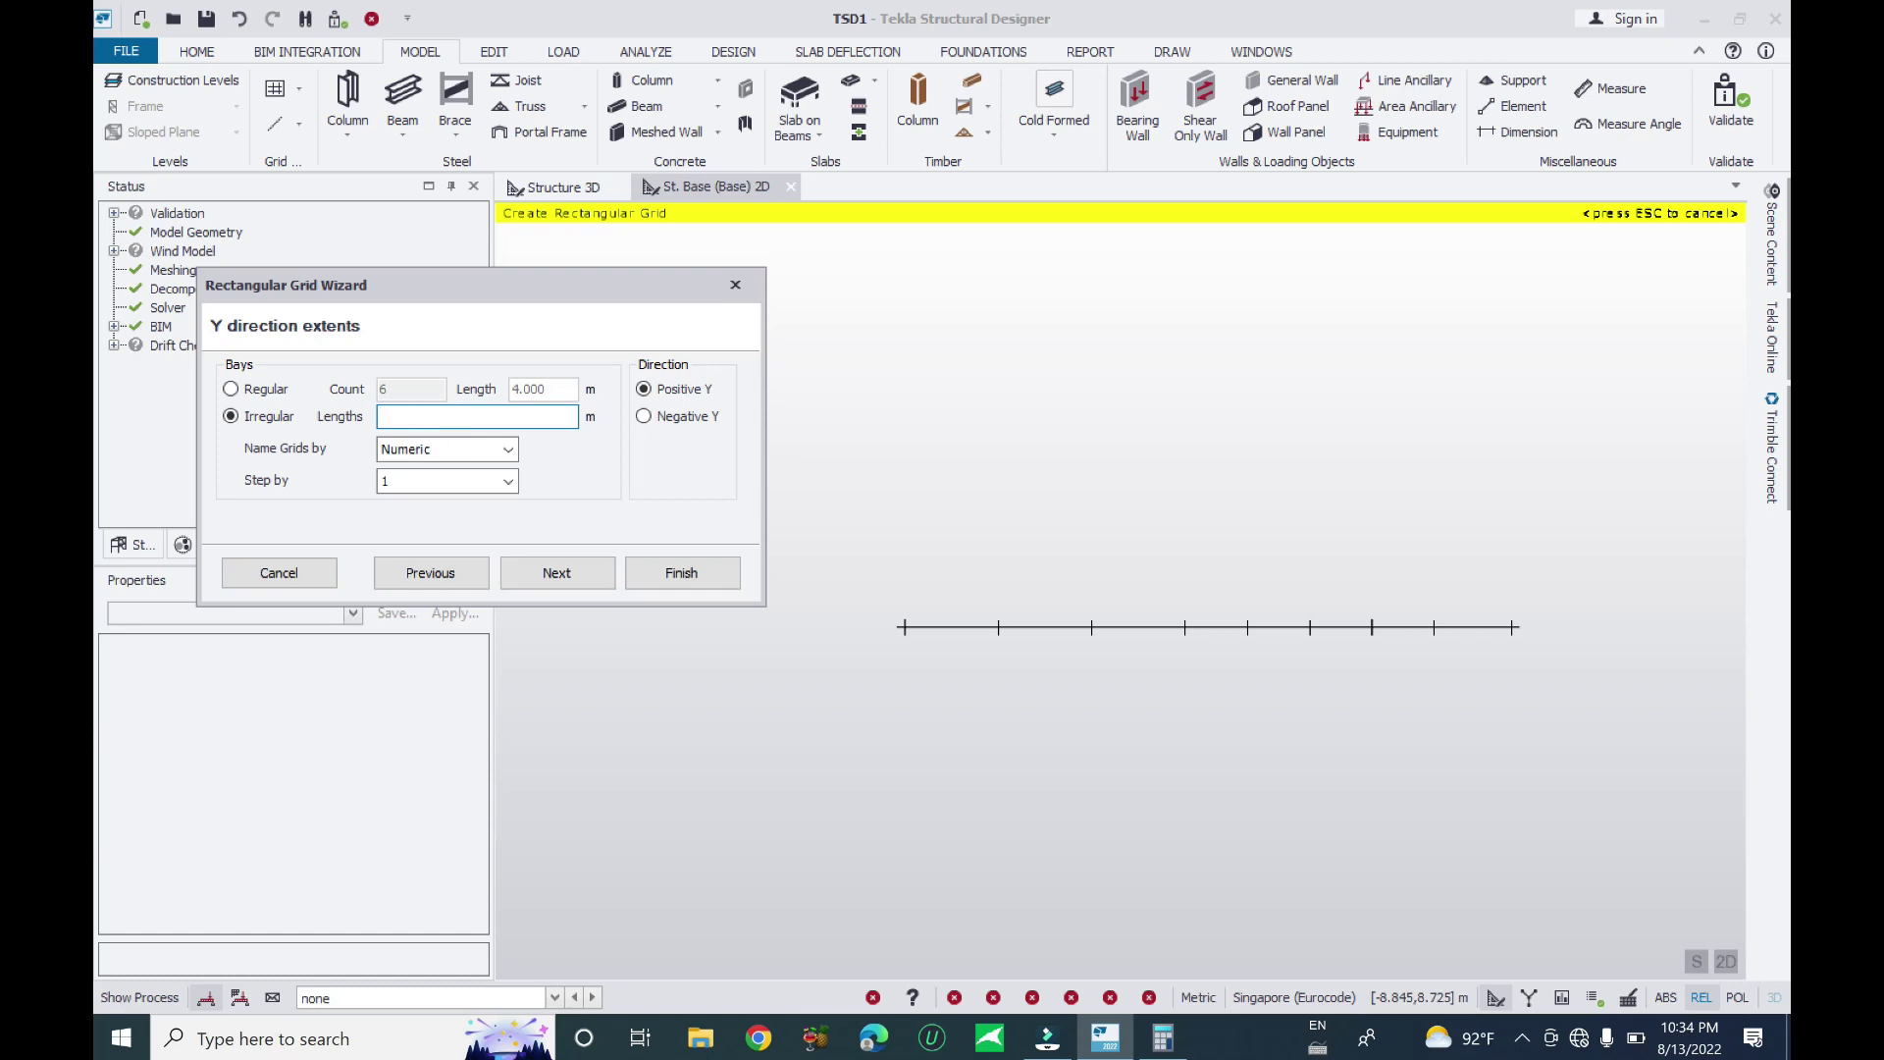
text(3*5.5)
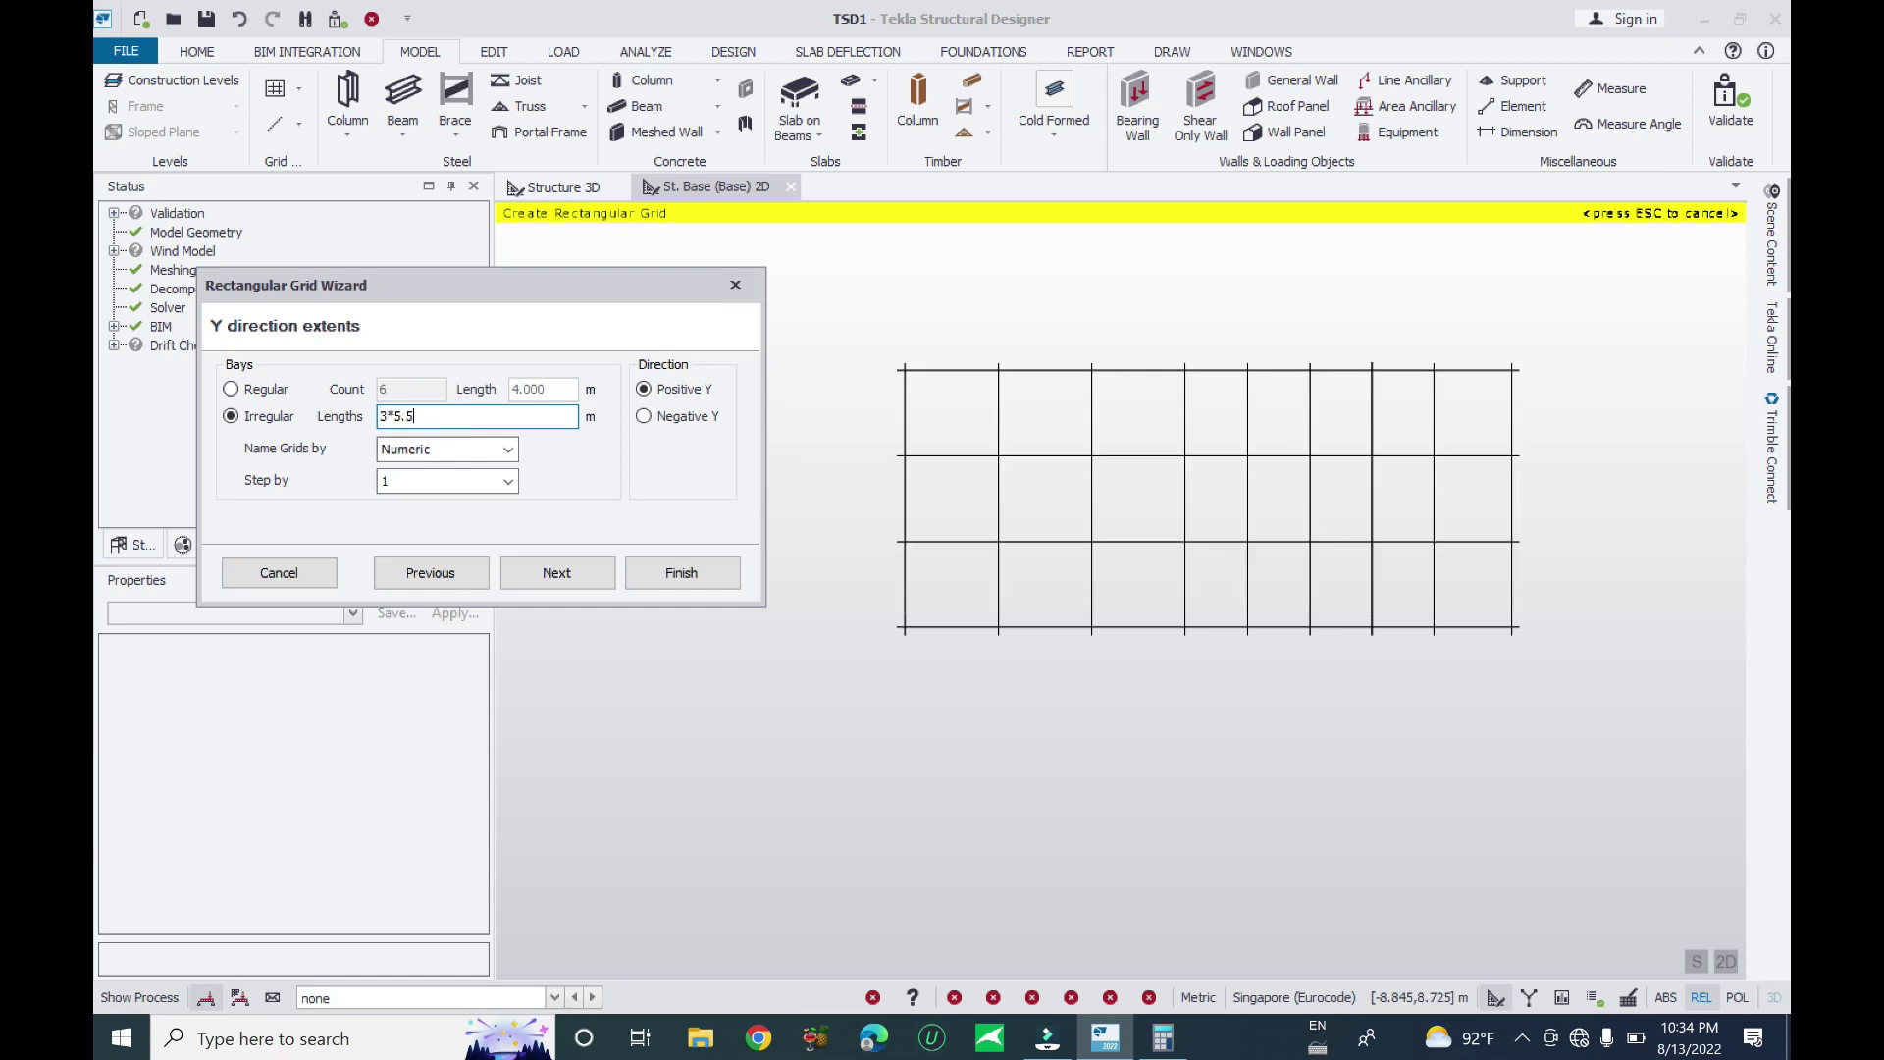
text(,6*6)
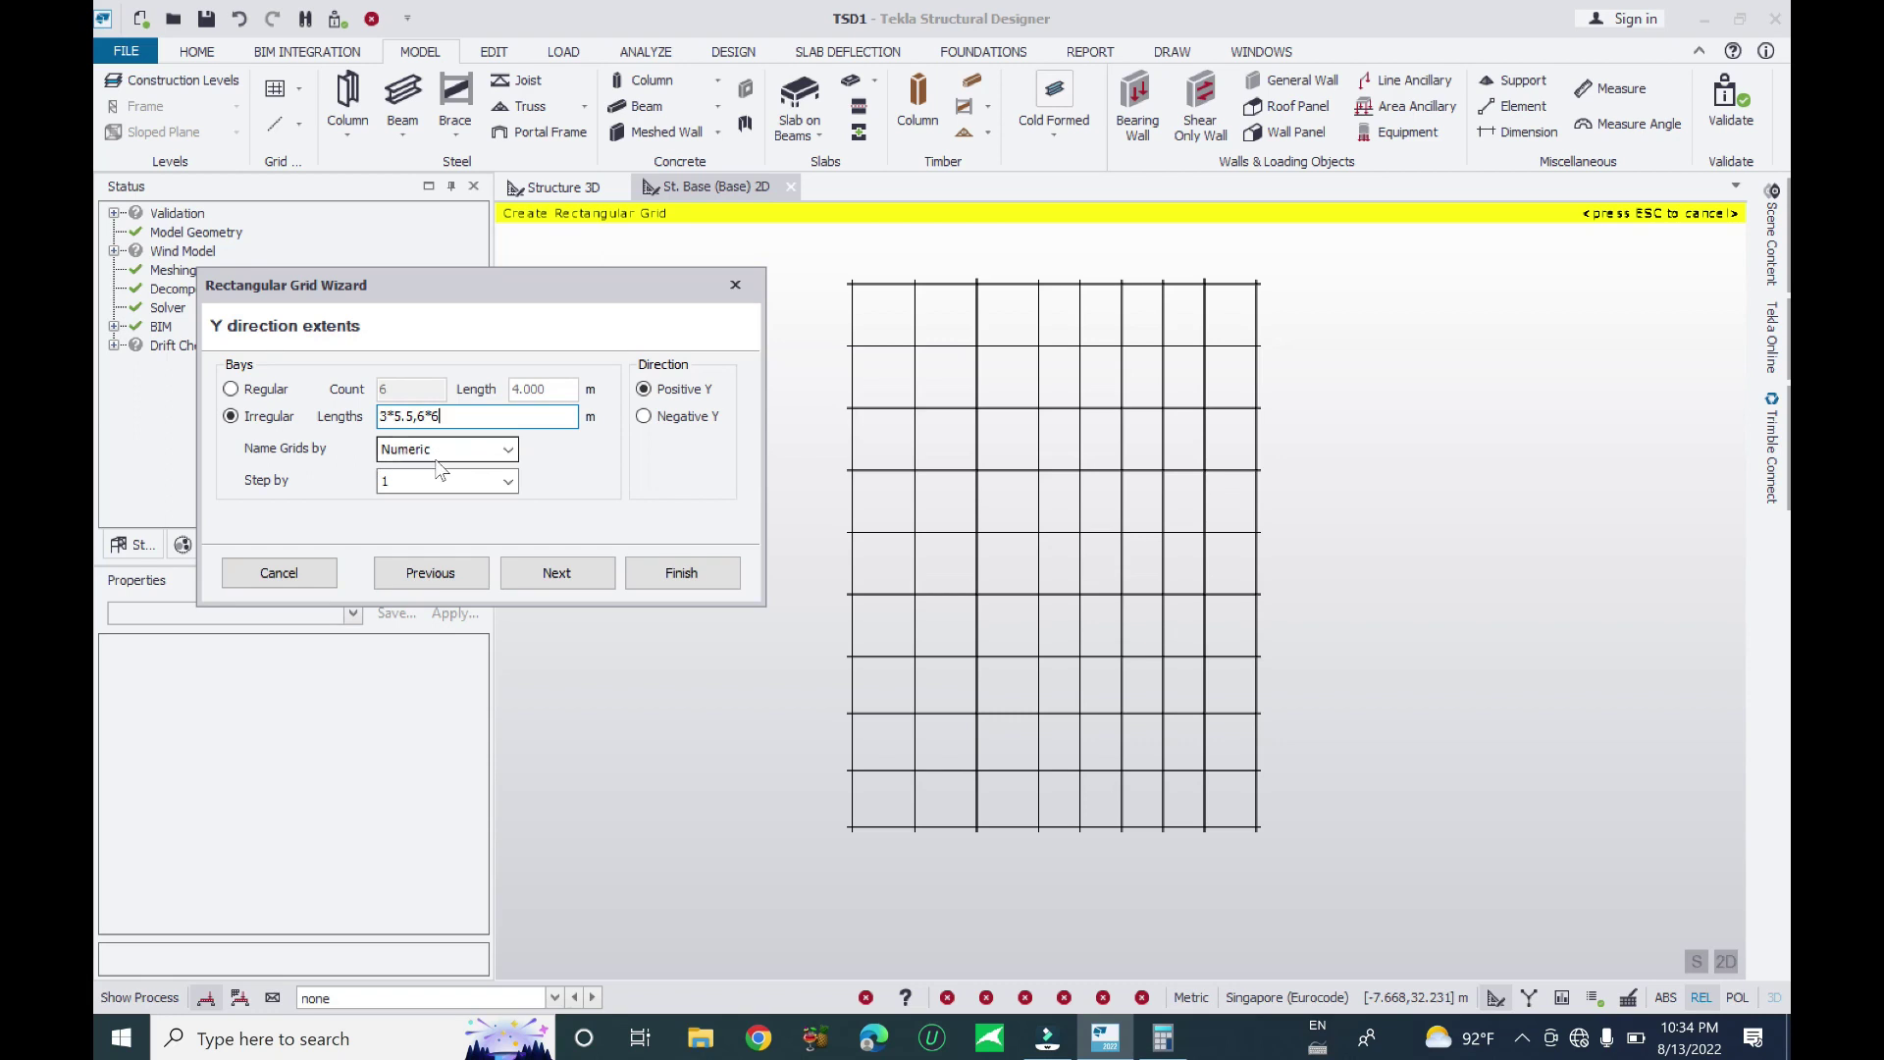
Rotate the grid freehand about its origin, set its axis angle to 45° relative to the X axis, and create it
click(558, 576)
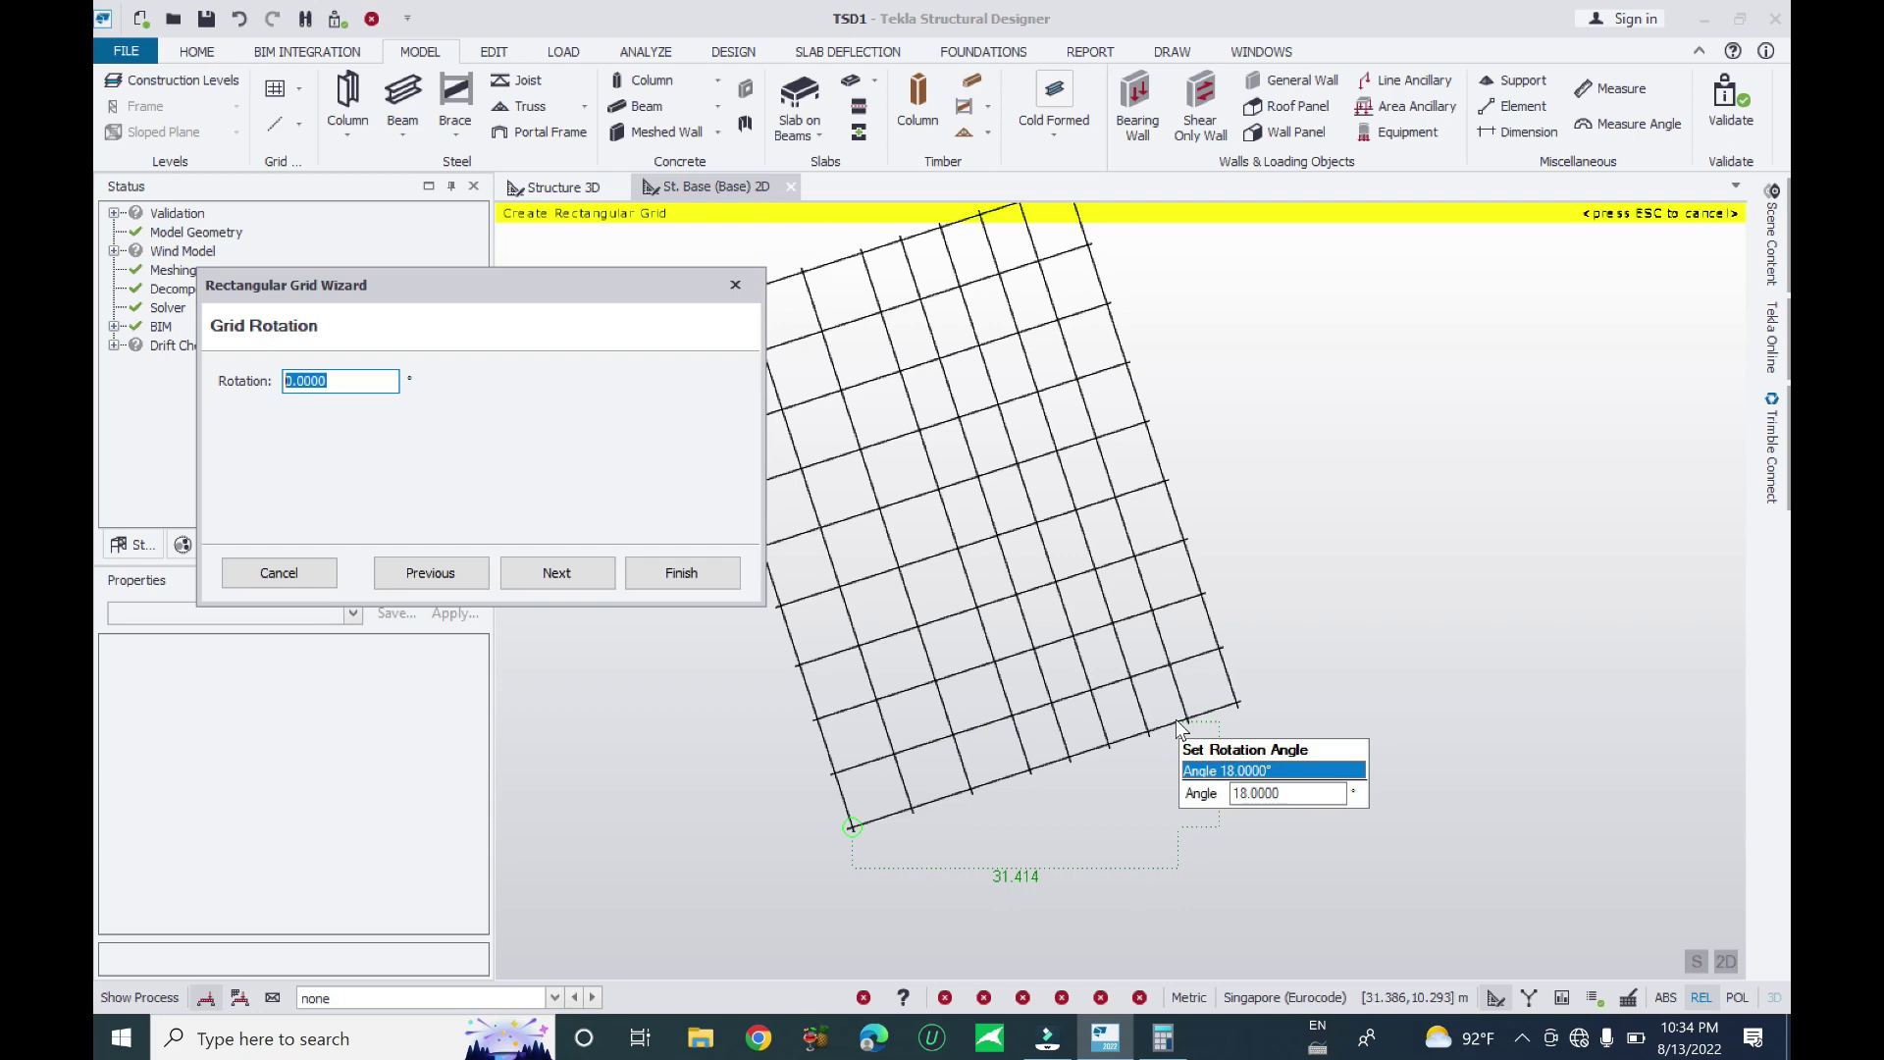
click(1089, 600)
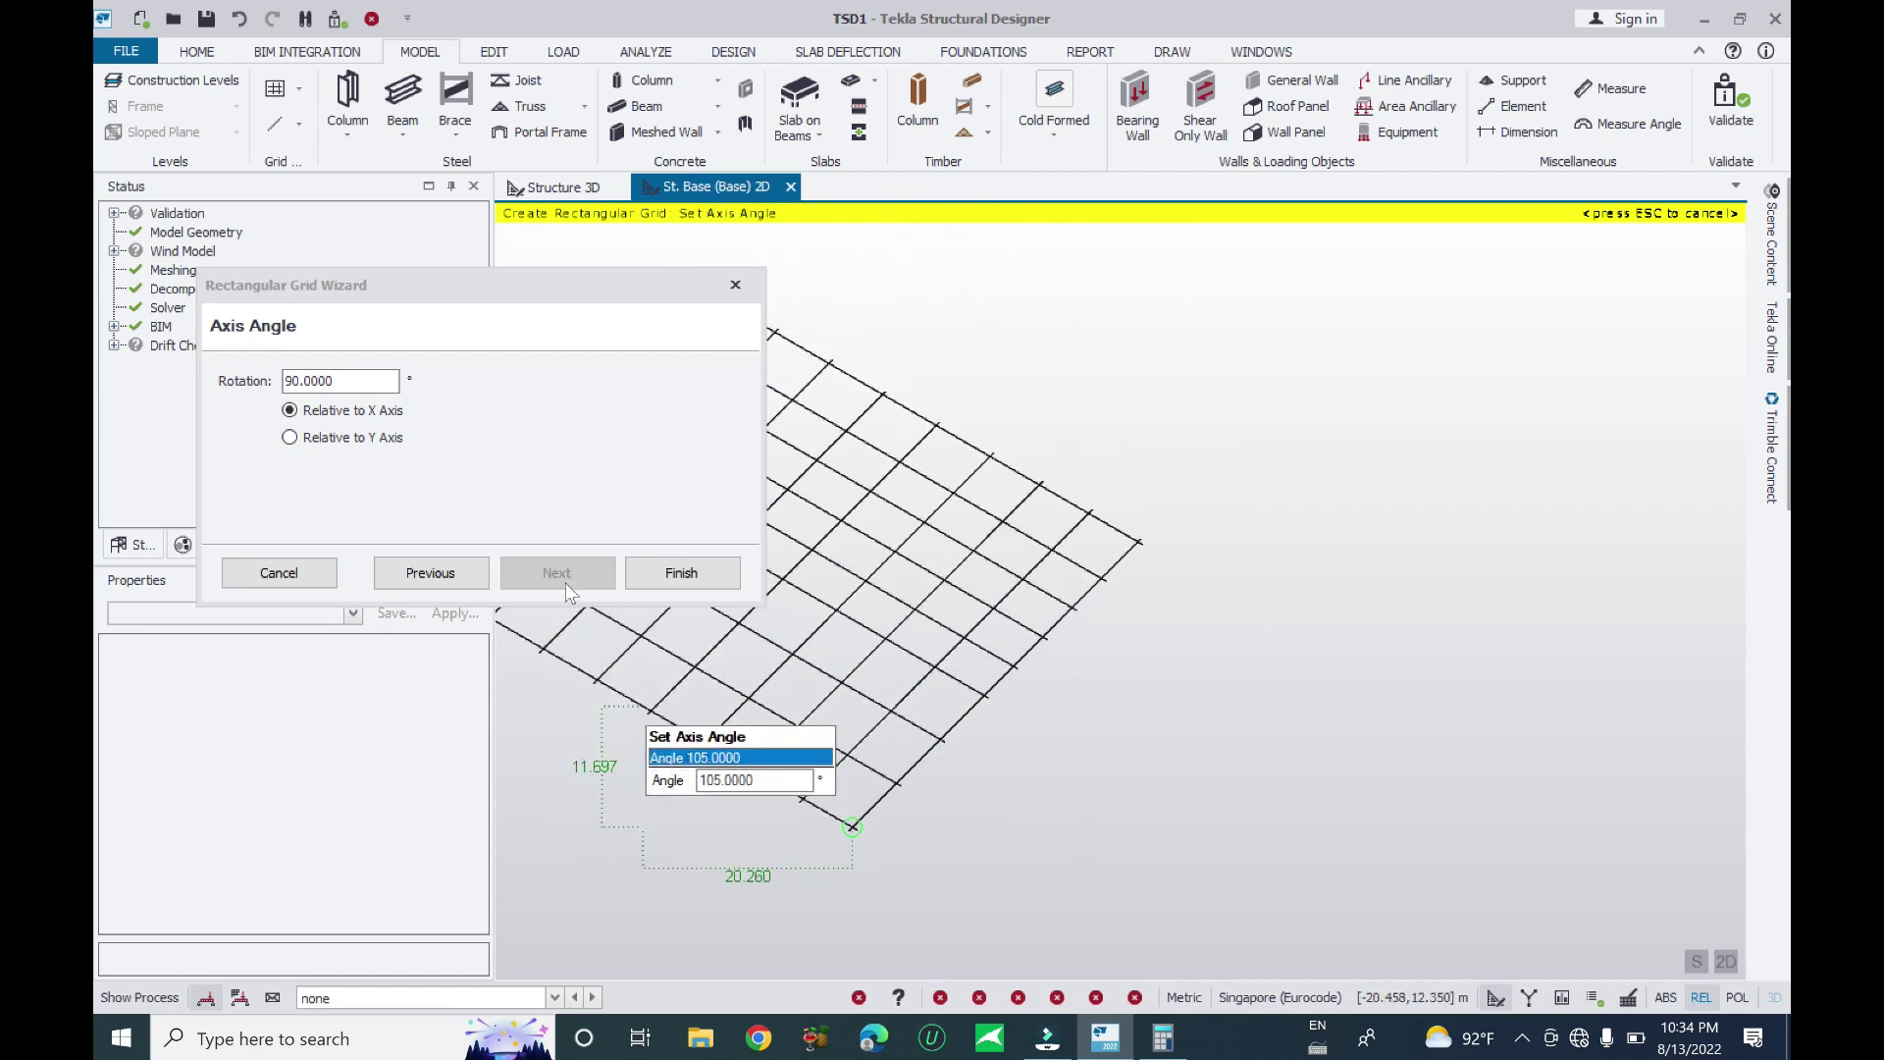
click(382, 382)
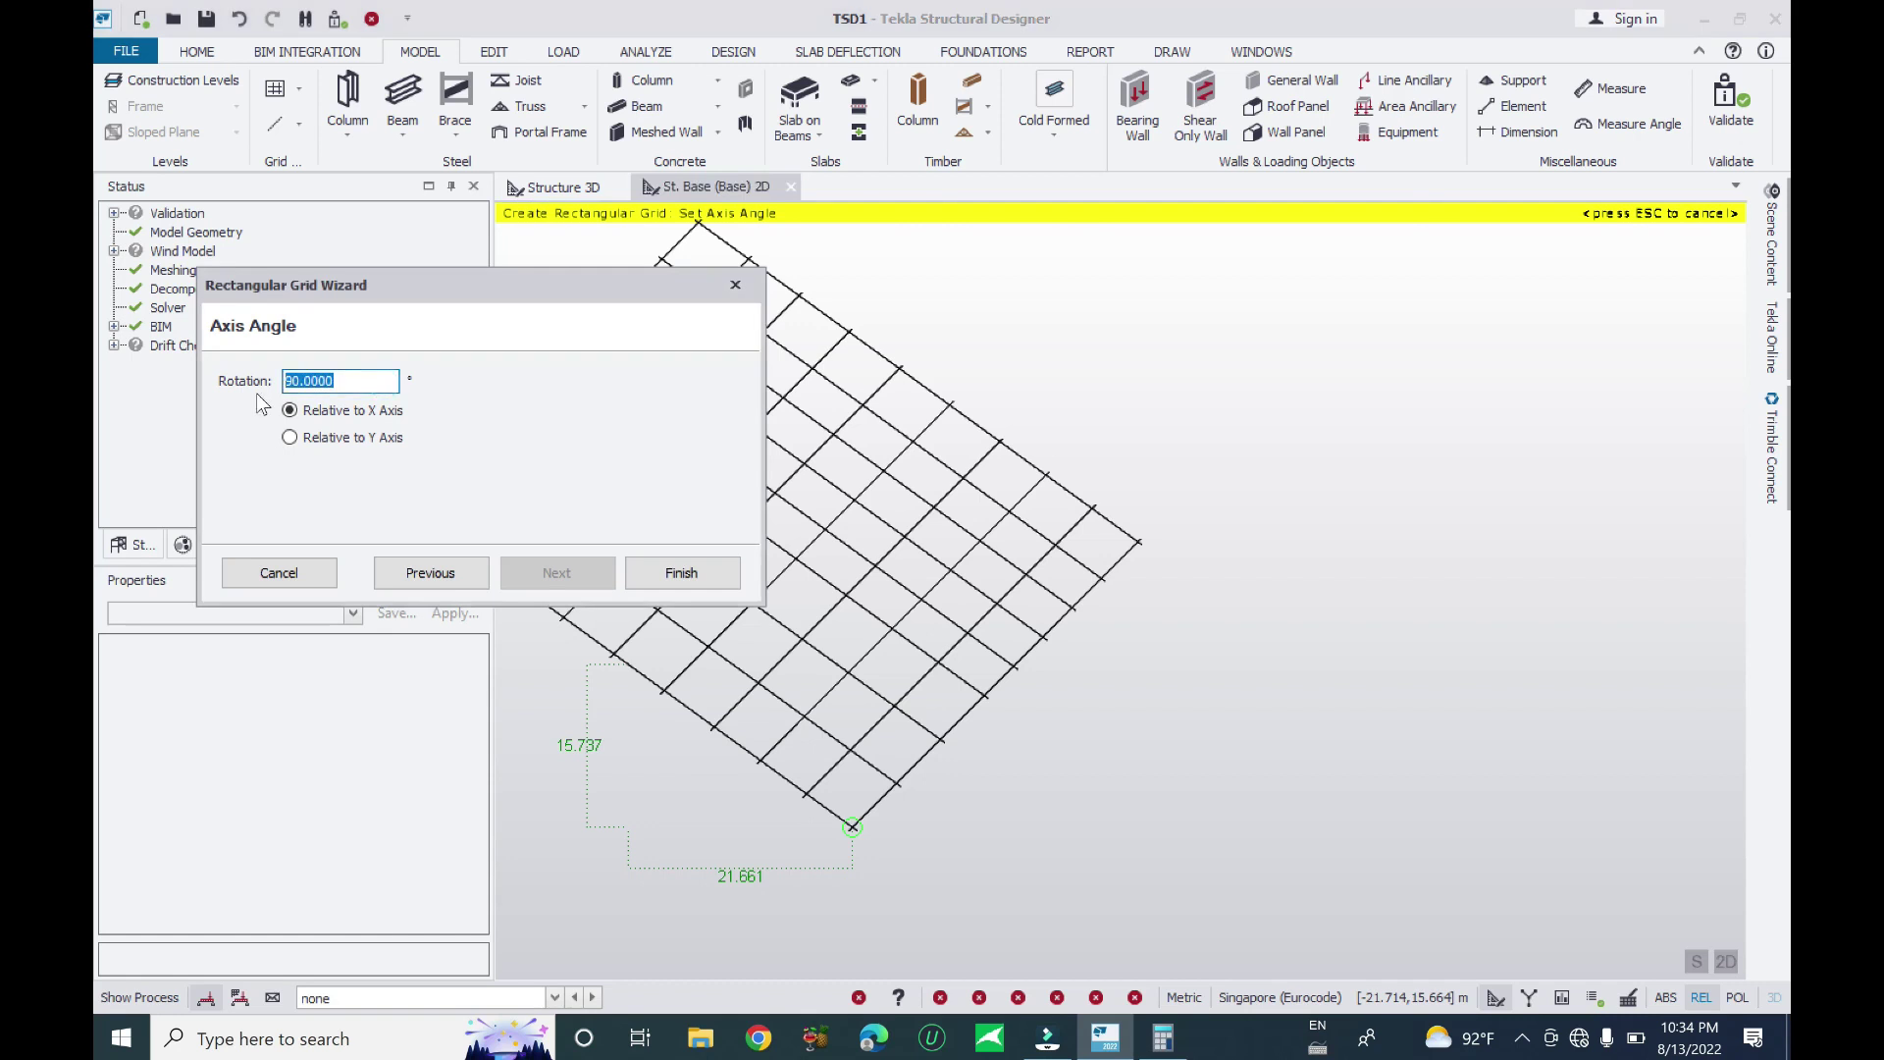
text(45)
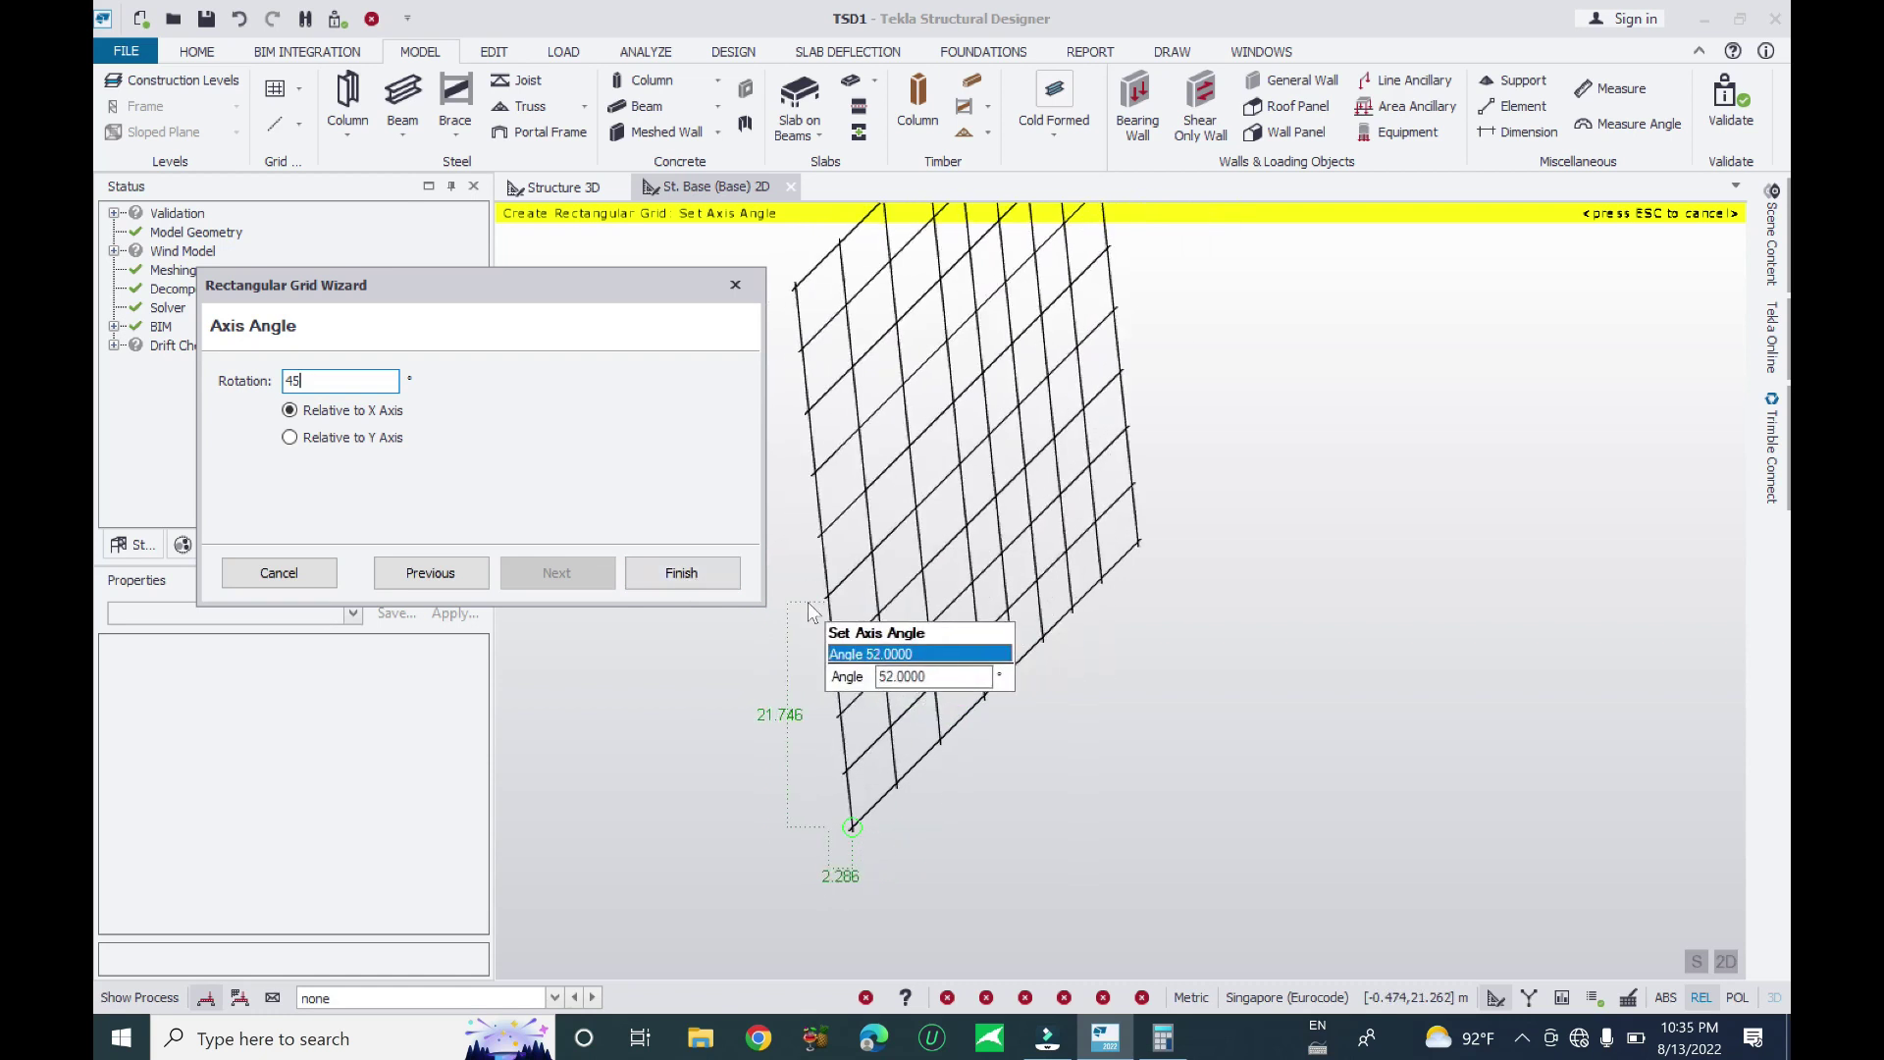
click(671, 576)
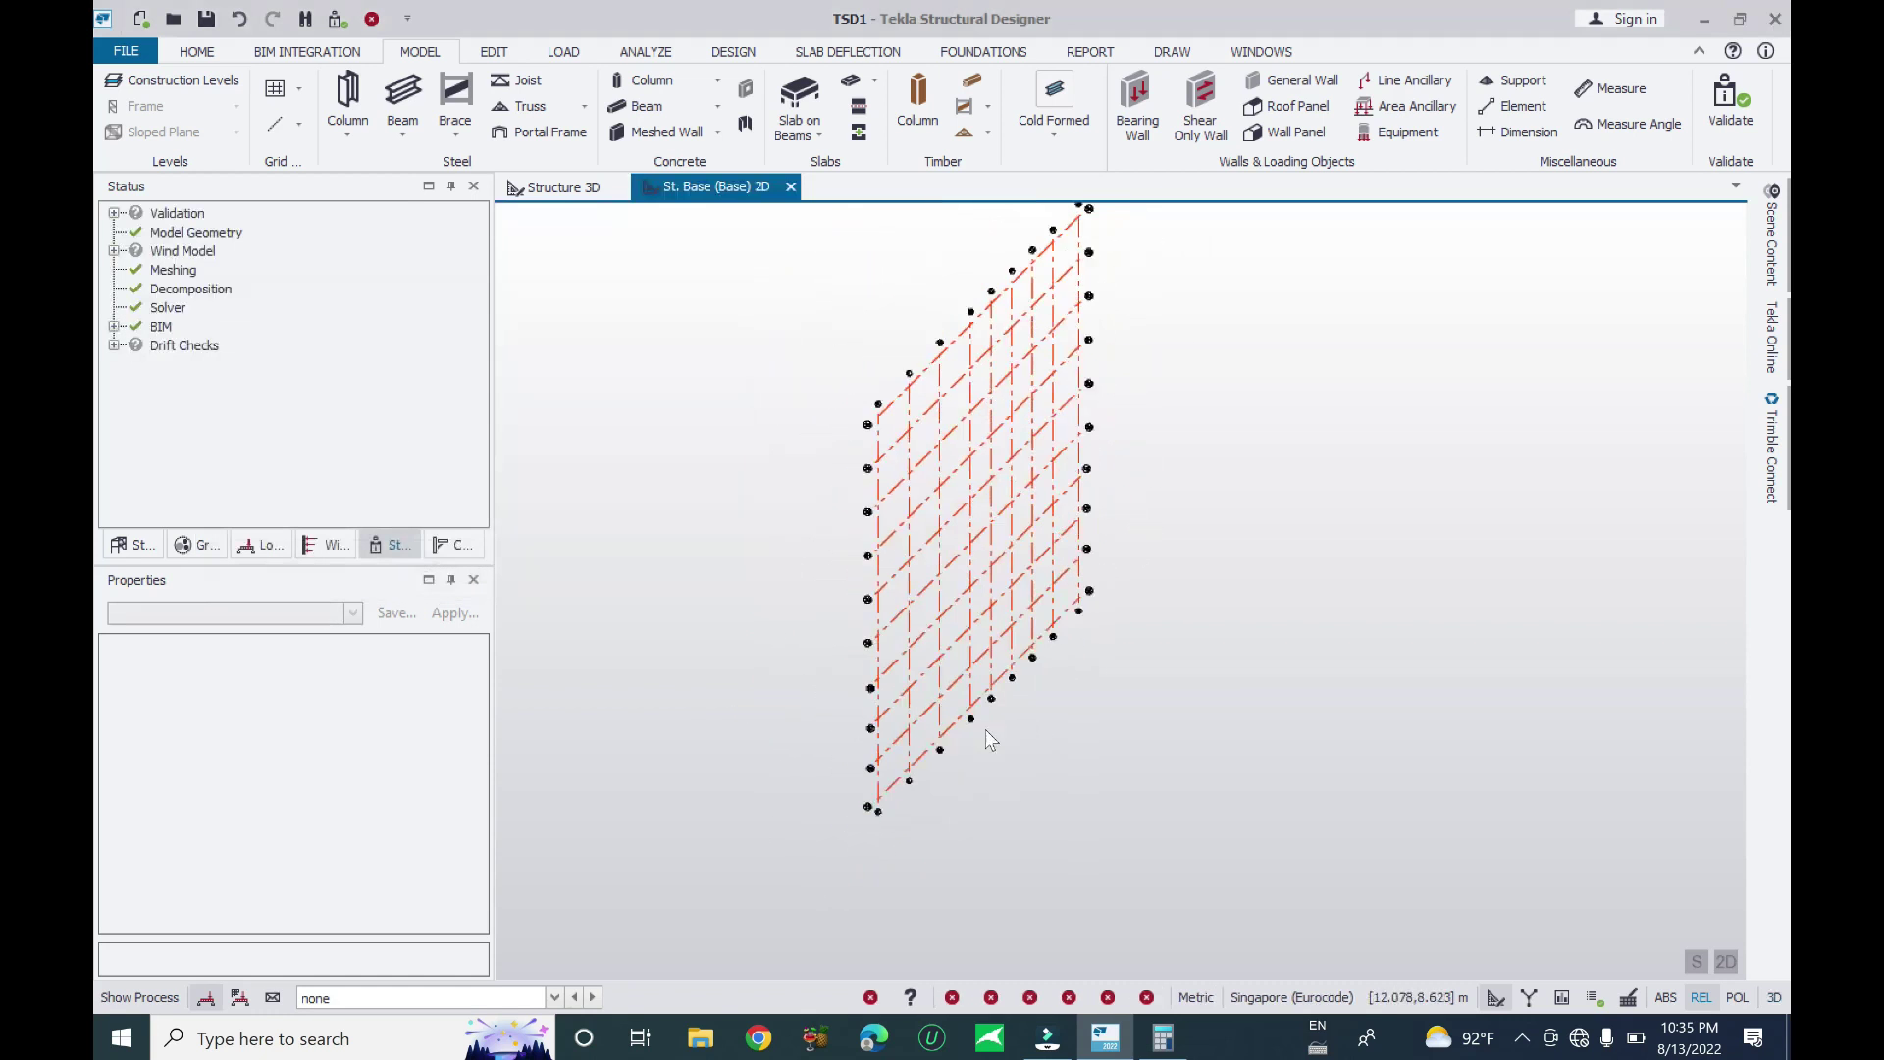
Delete the whole skewed grid together with all its construction lines
scroll(1123, 664, up, 2)
scroll(1122, 783, down, 3)
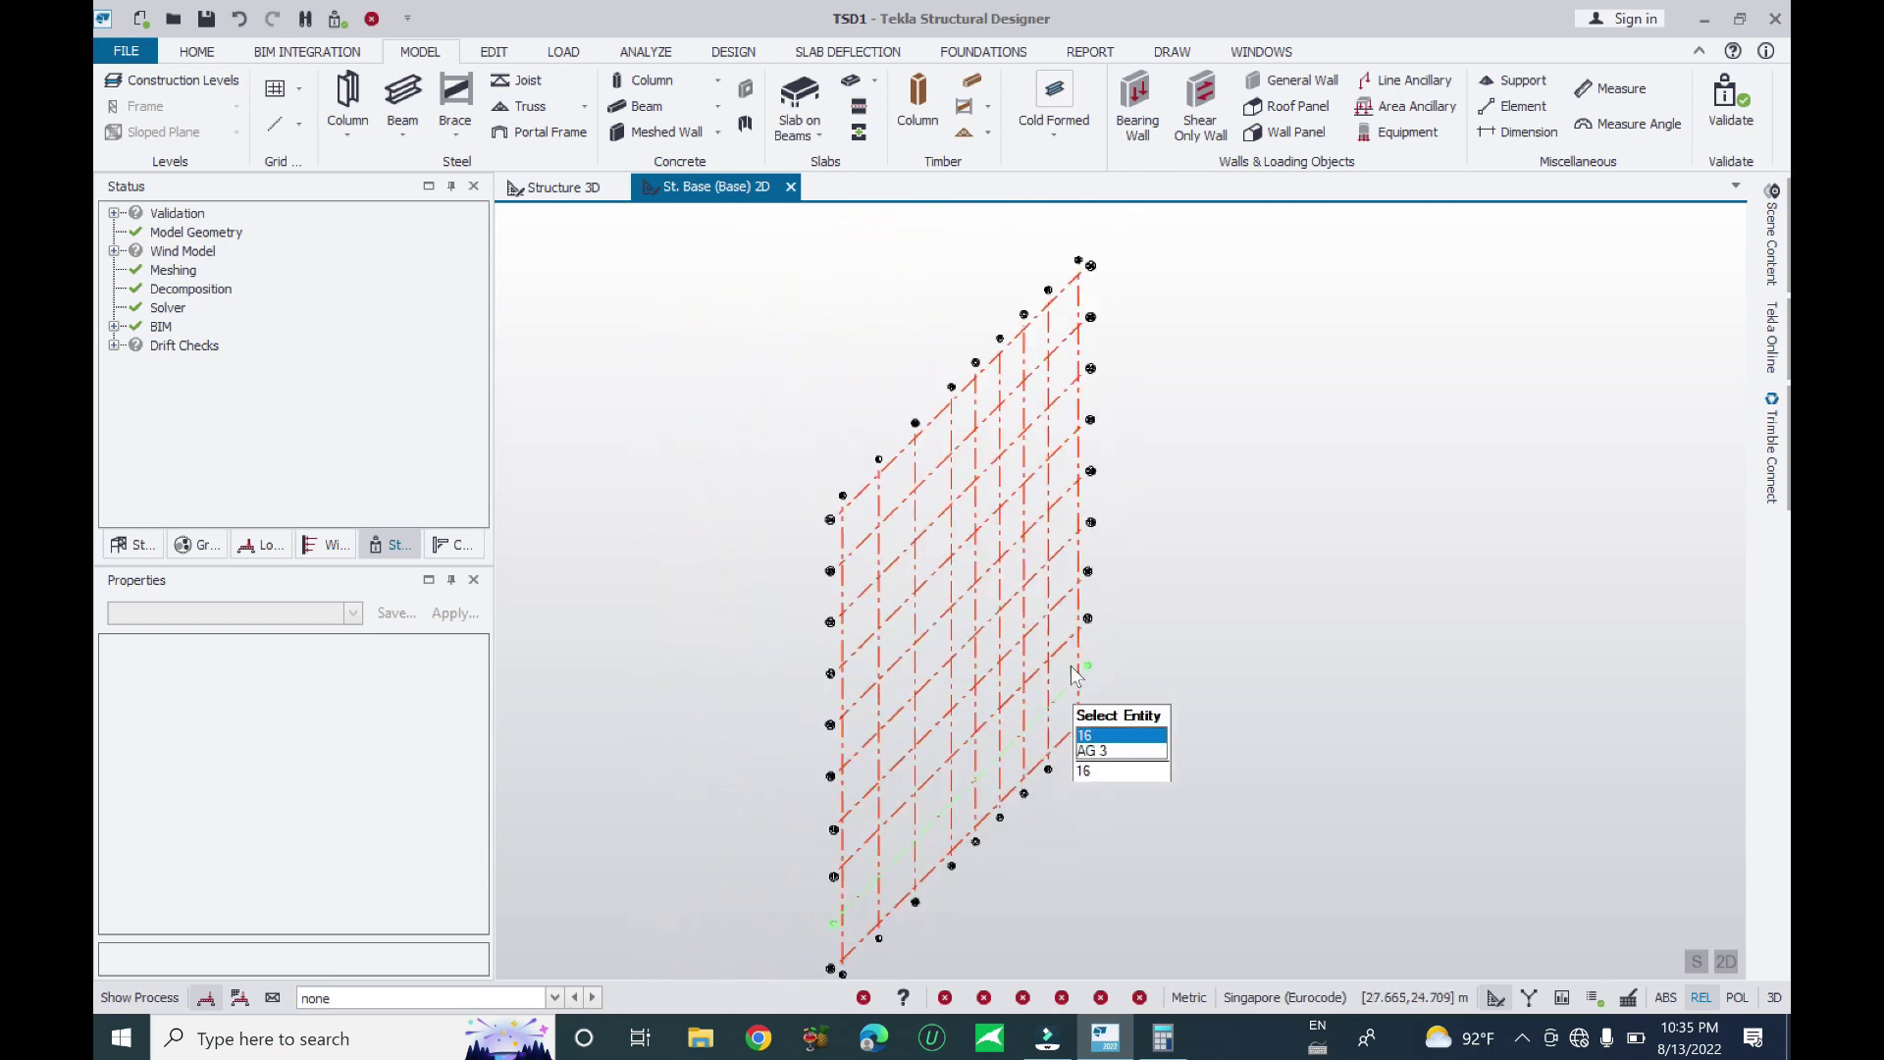
scroll(1036, 433, up, 3)
scroll(1050, 426, down, 3)
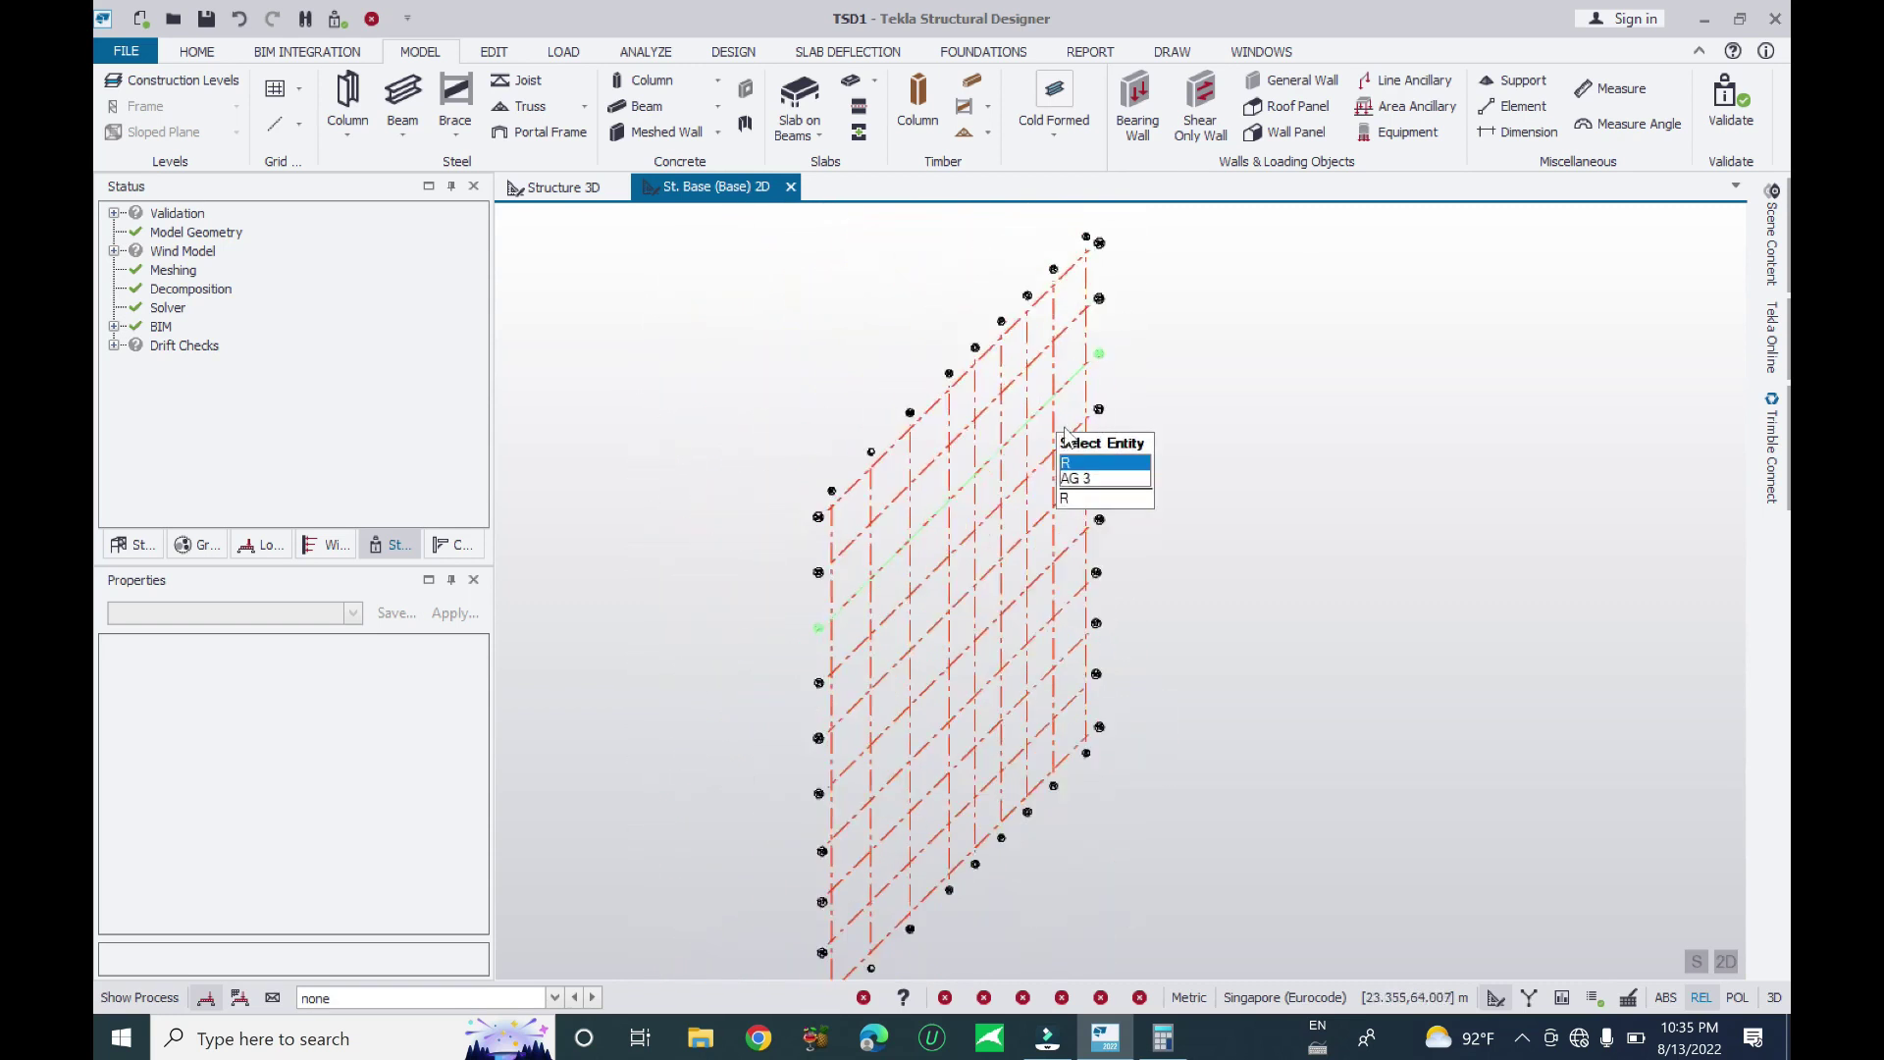
middle_drag(1006, 782, 1041, 677)
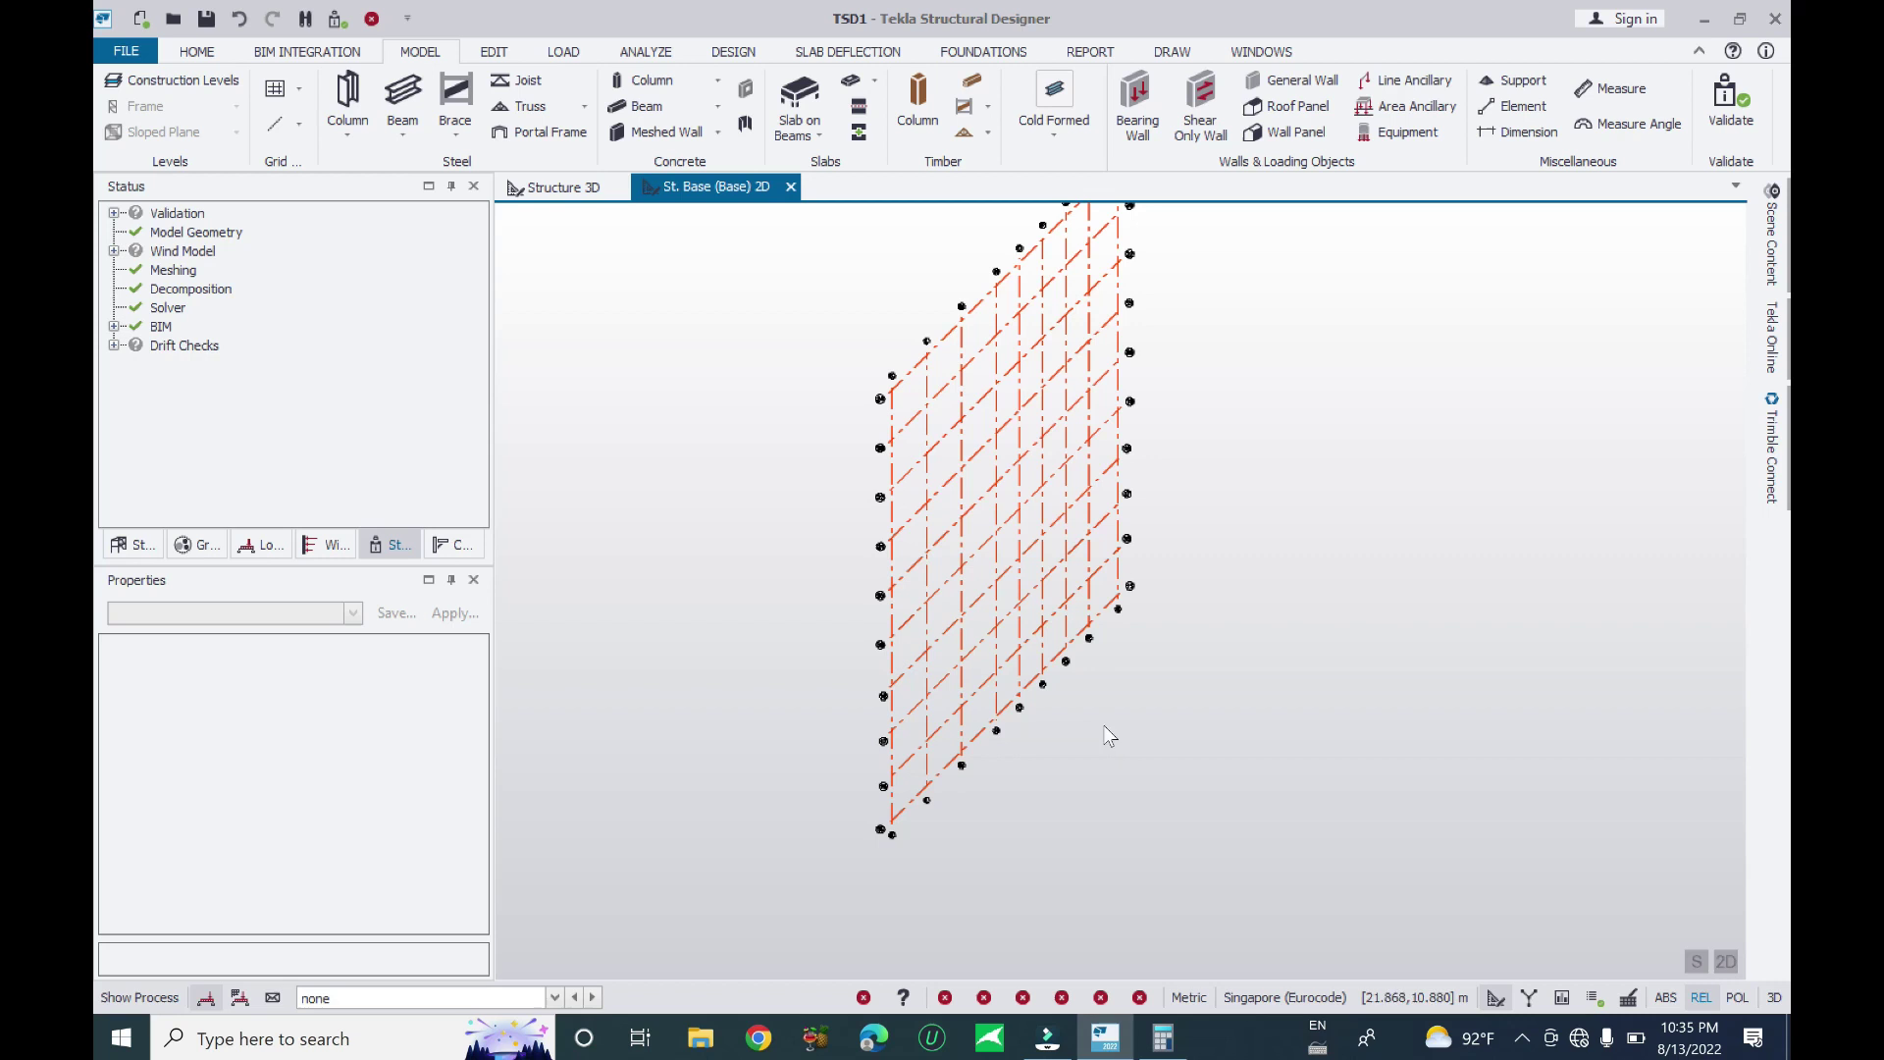
click(984, 738)
click(1169, 649)
scroll(1131, 790, down, 2)
drag(1254, 294, 827, 833)
key(Delete)
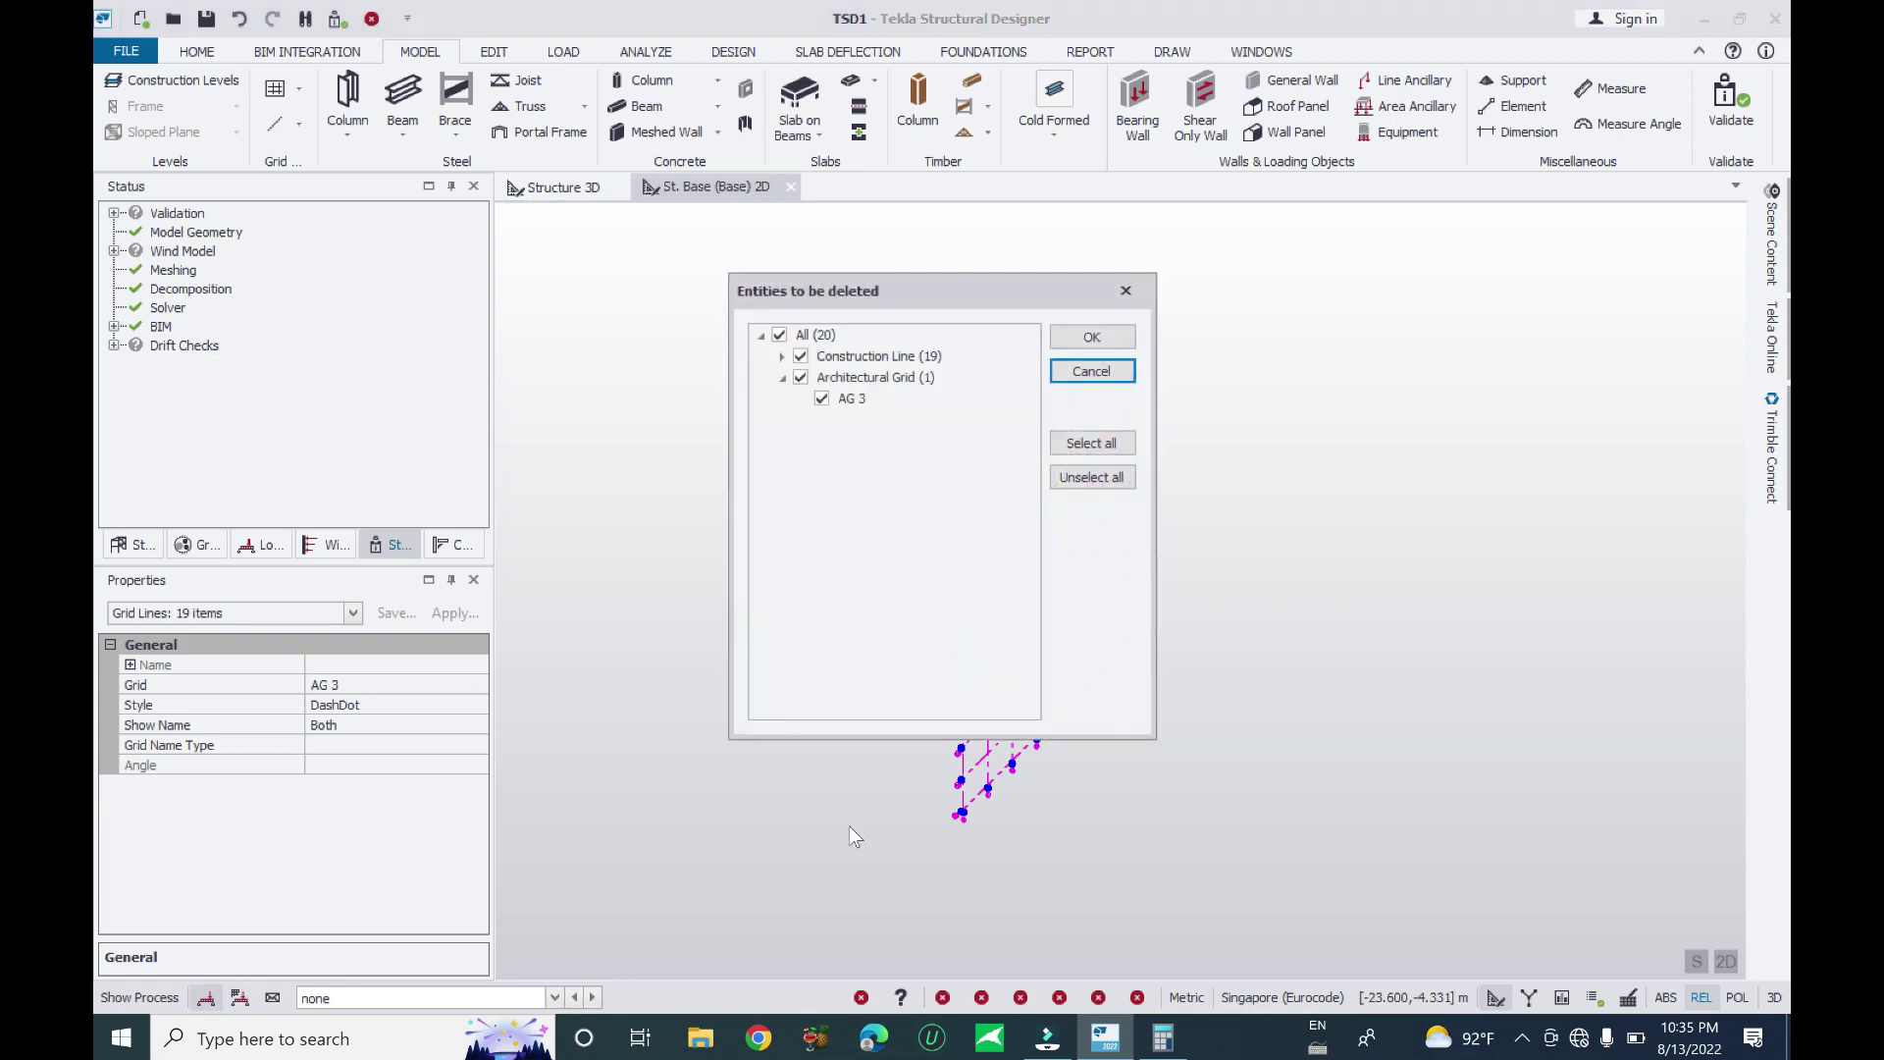
click(1091, 337)
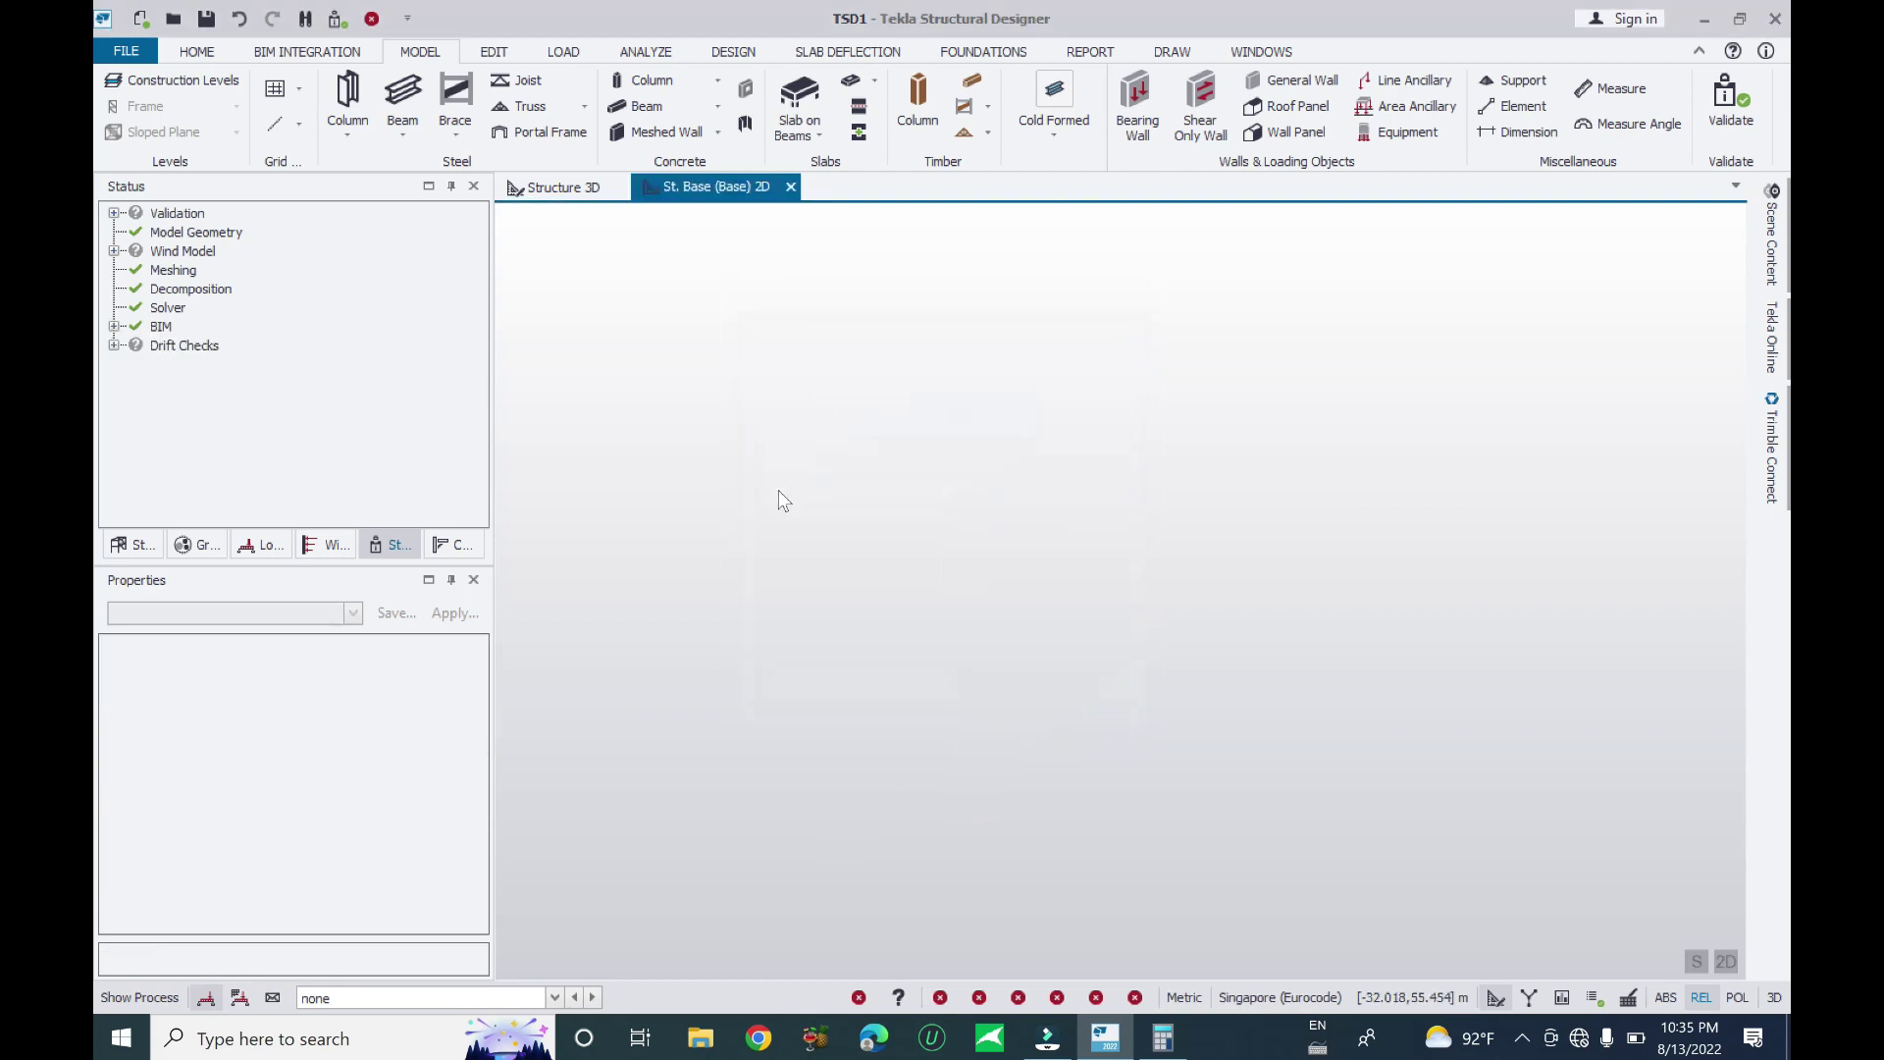
Create another rectangular grid with the same bay settings and a rotation of 0°, and delete it again
click(273, 91)
click(561, 572)
click(564, 571)
click(564, 572)
click(557, 573)
double_click(358, 381)
text(0)
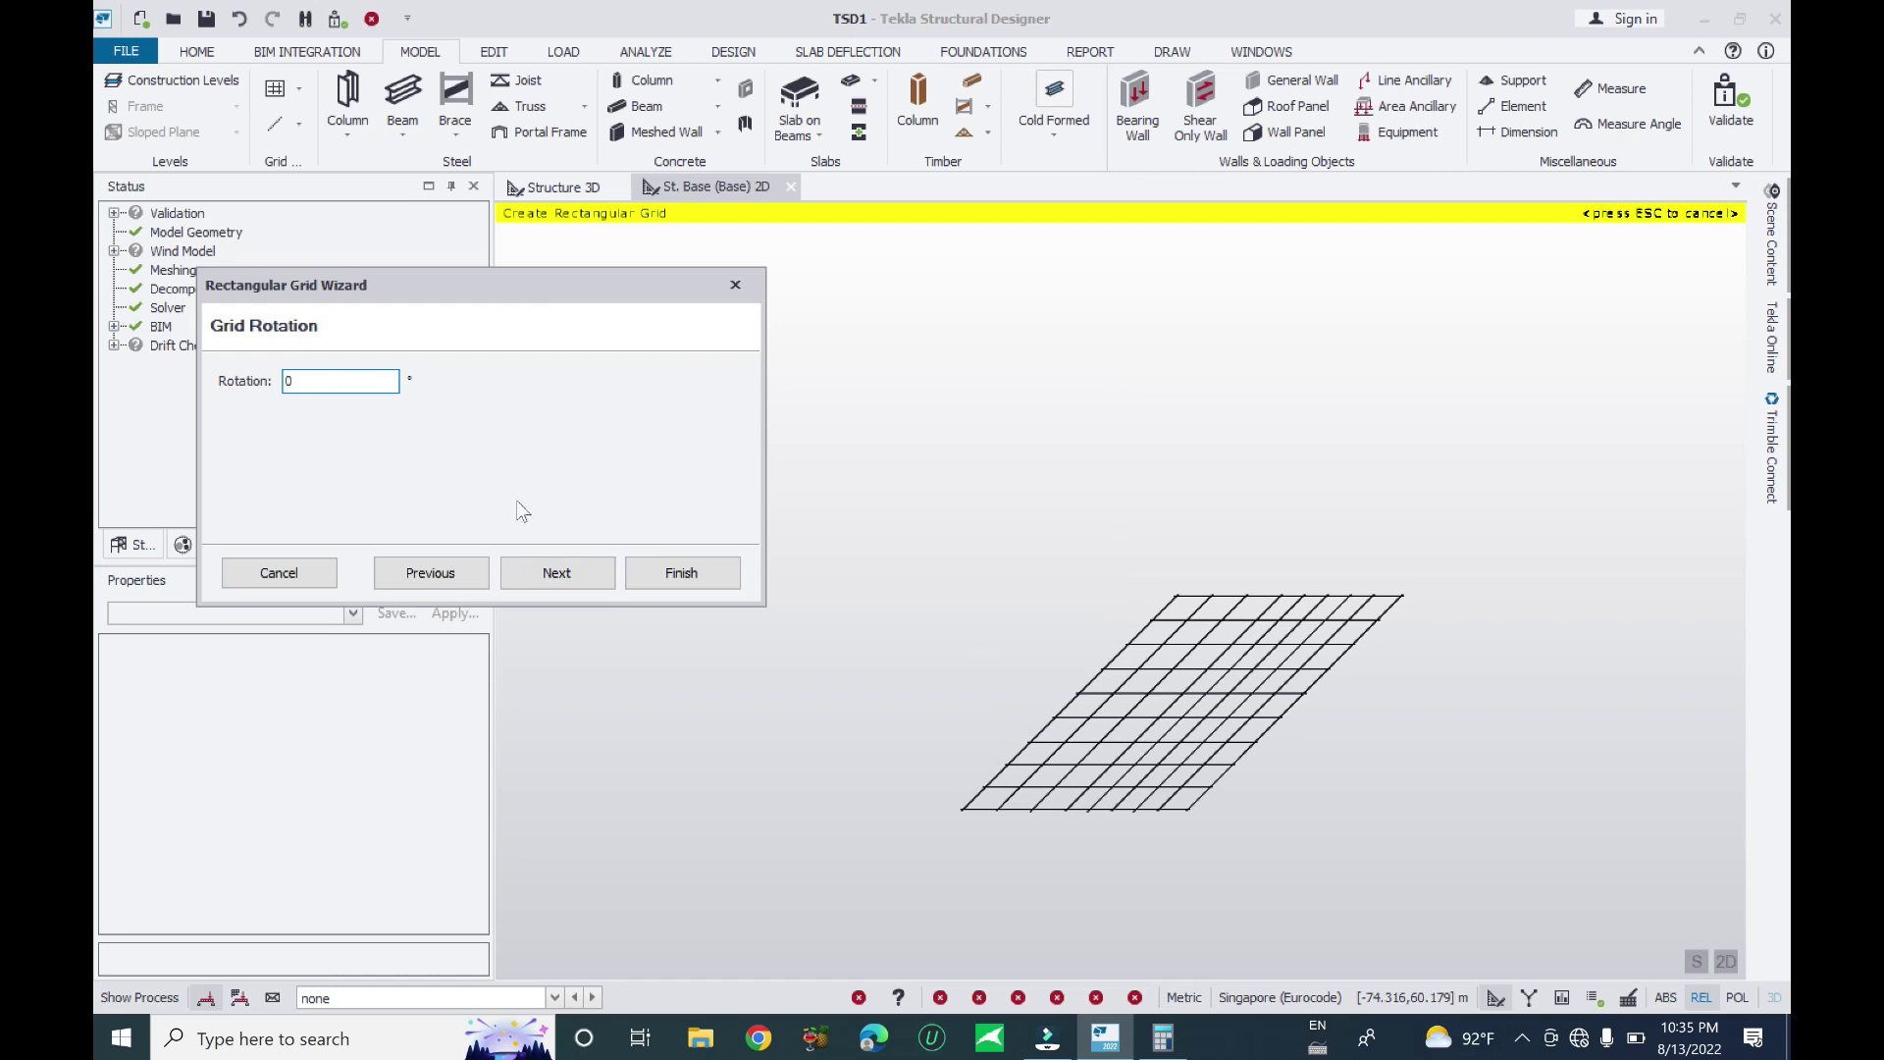
click(682, 579)
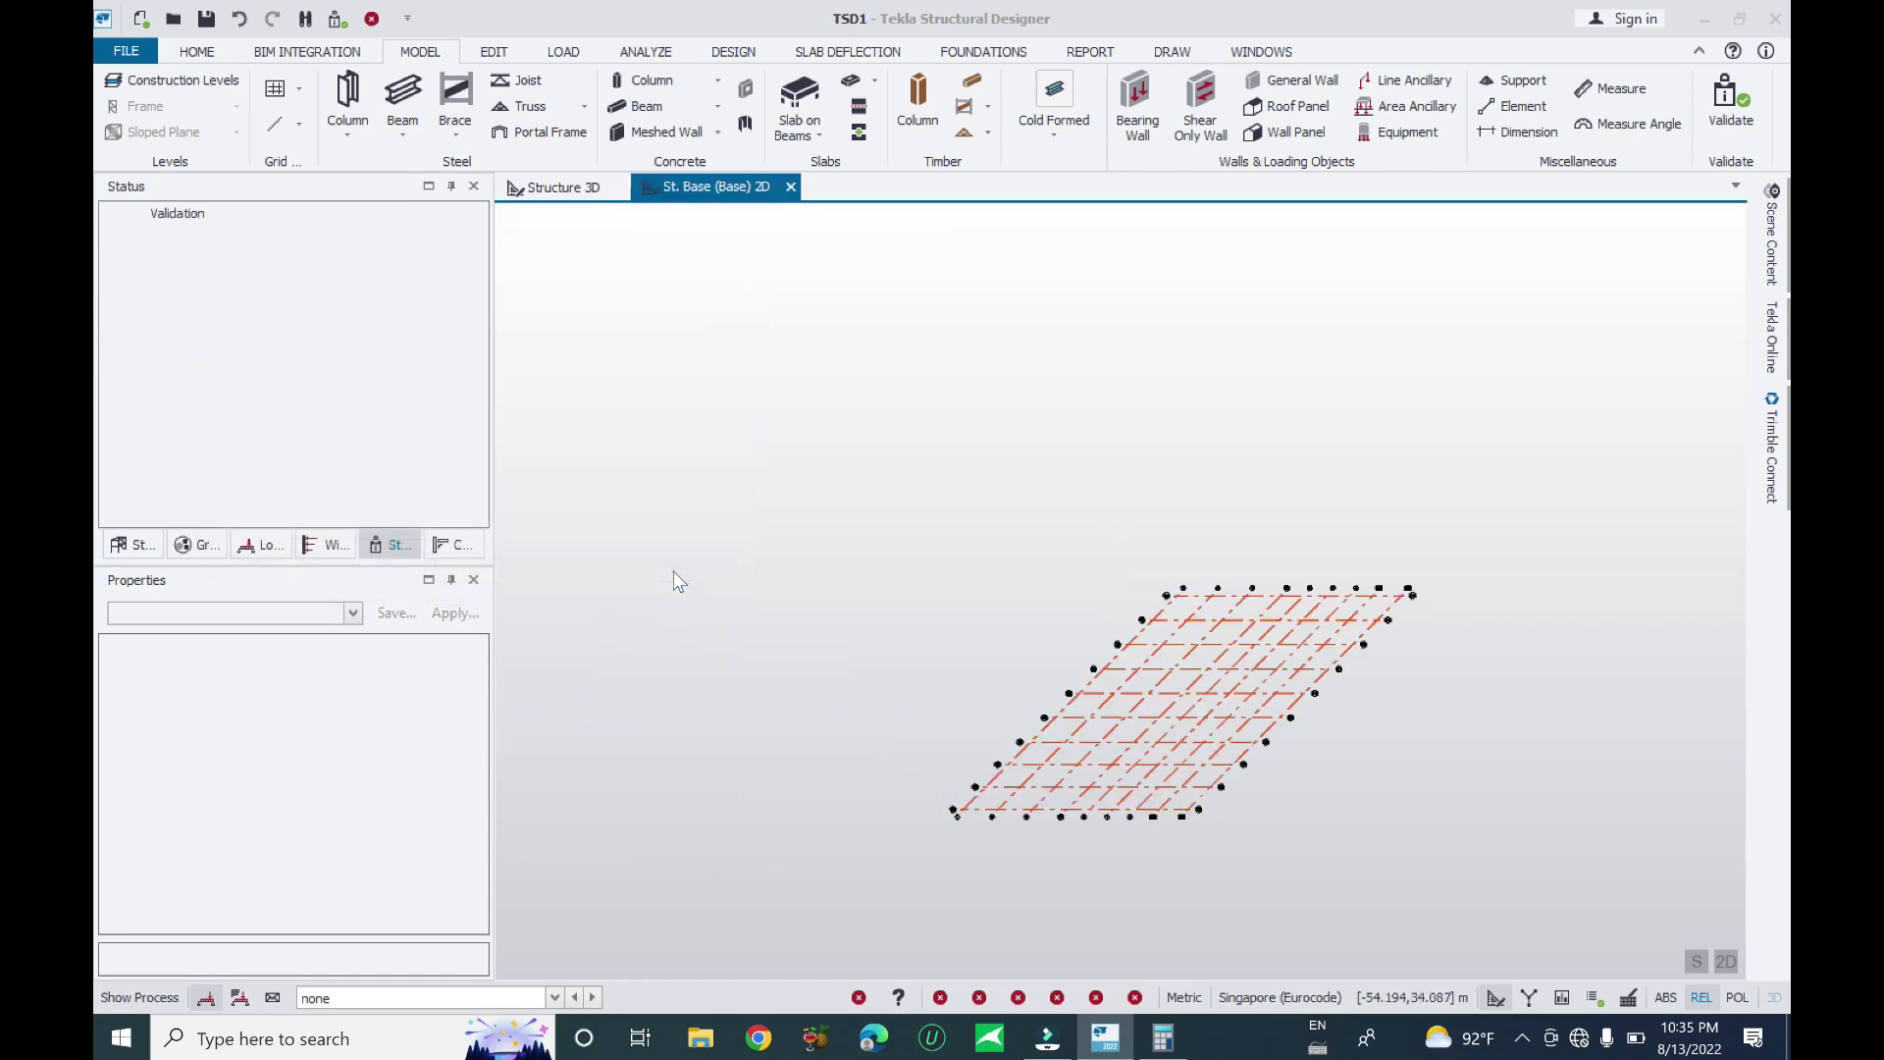
drag(1561, 512, 801, 893)
key(Delete)
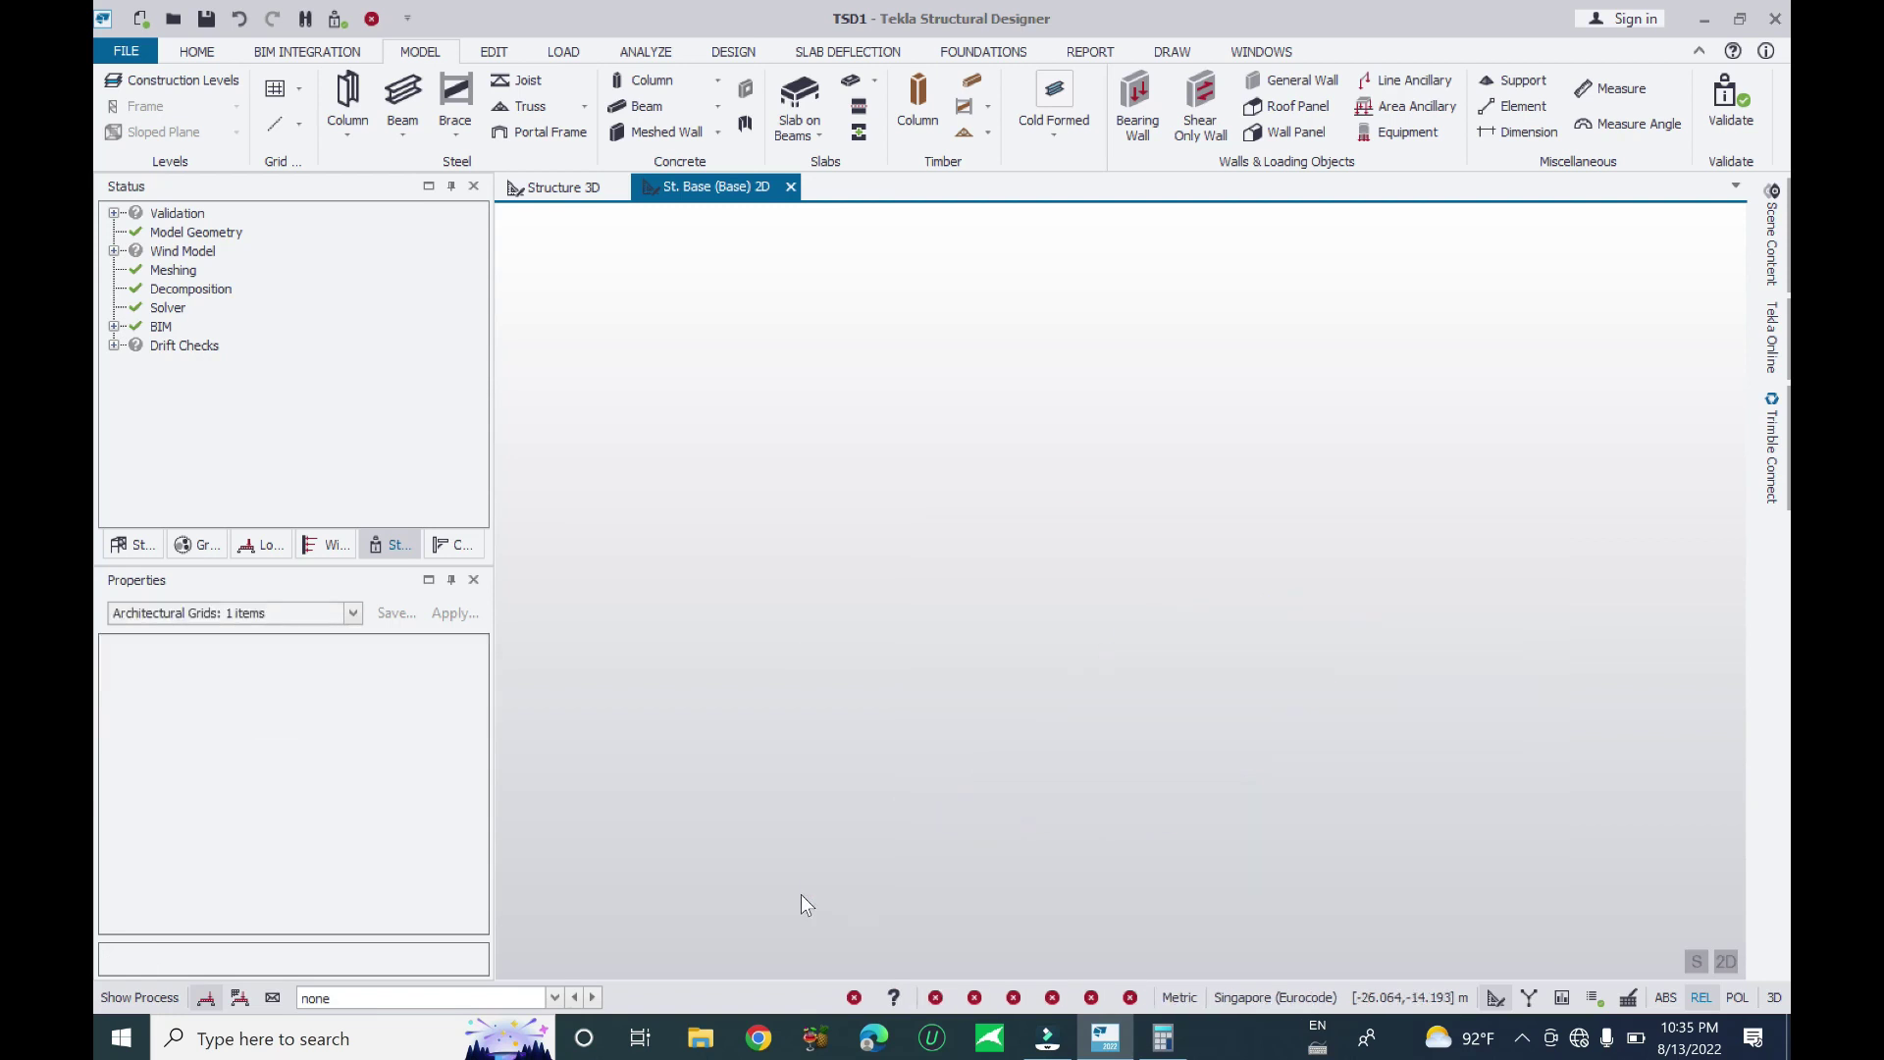
Recreate the rectangular grid with the stored bay lengths and 0° rotation, and undo its creation
click(274, 89)
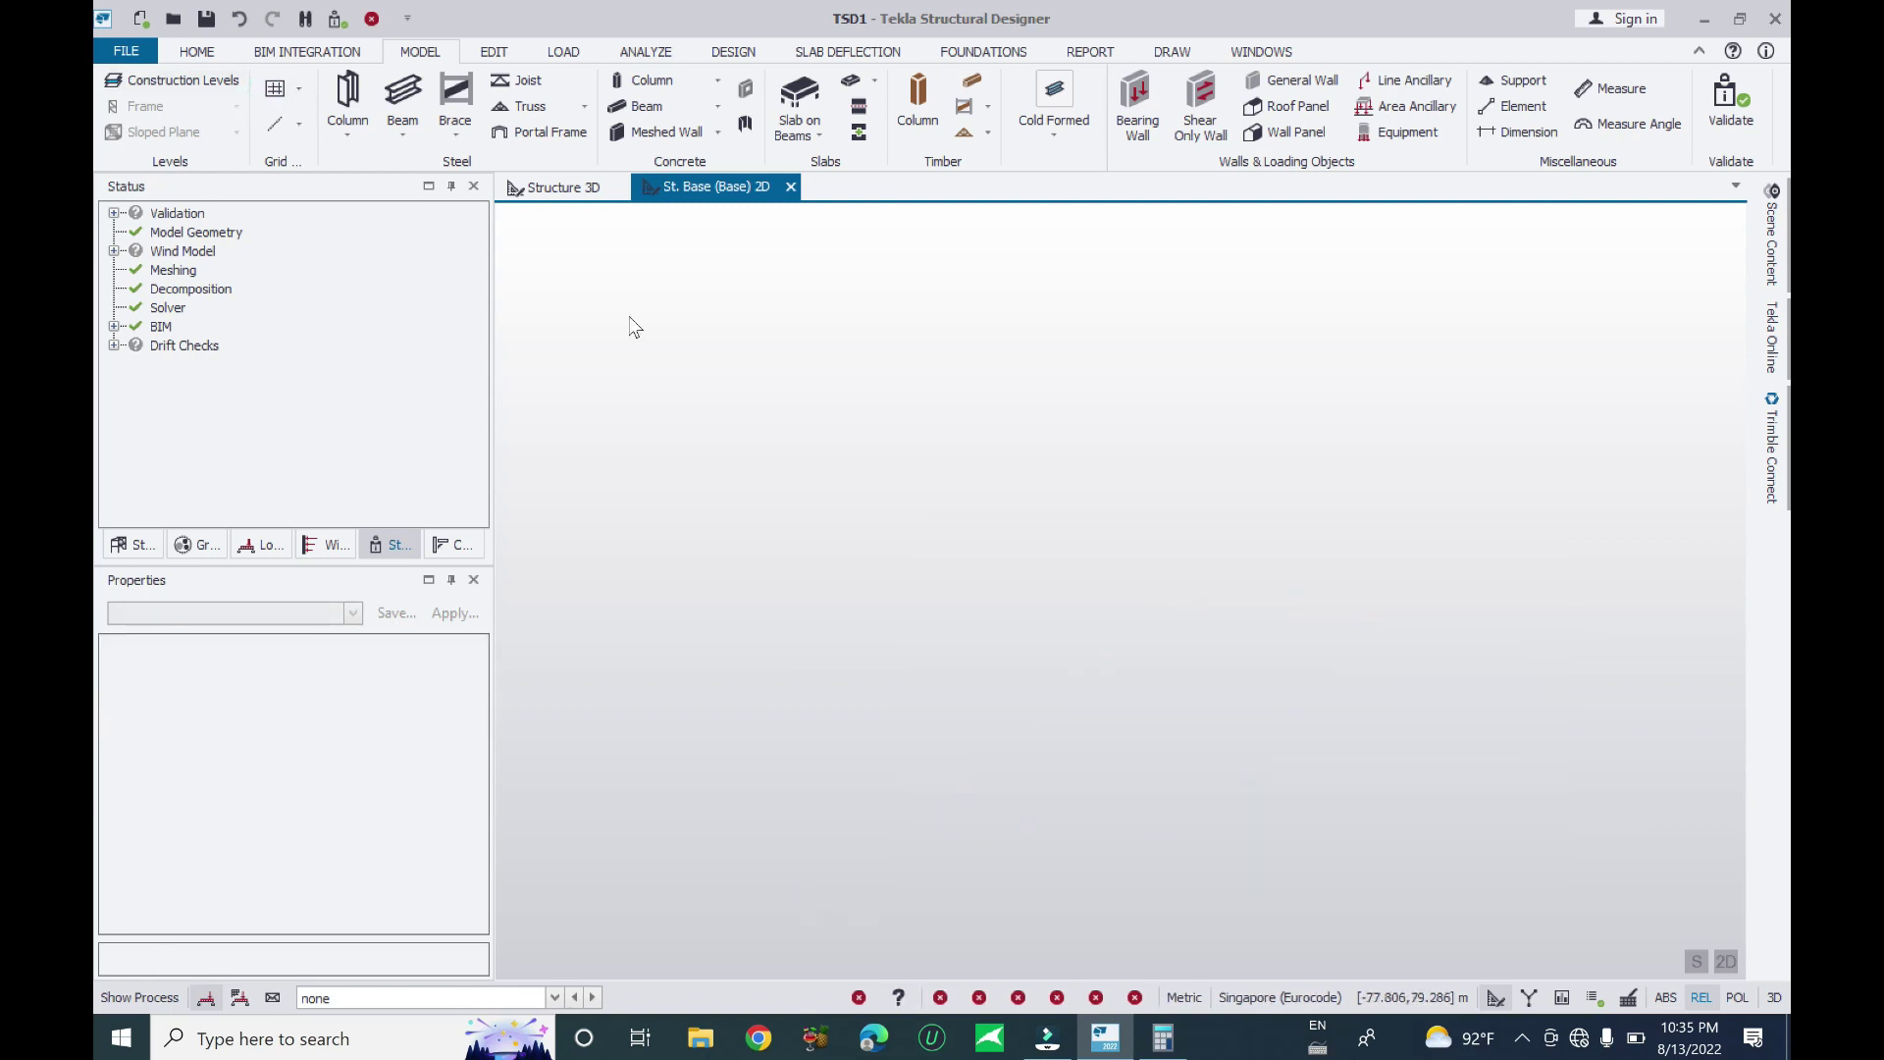
click(559, 574)
click(561, 575)
click(566, 582)
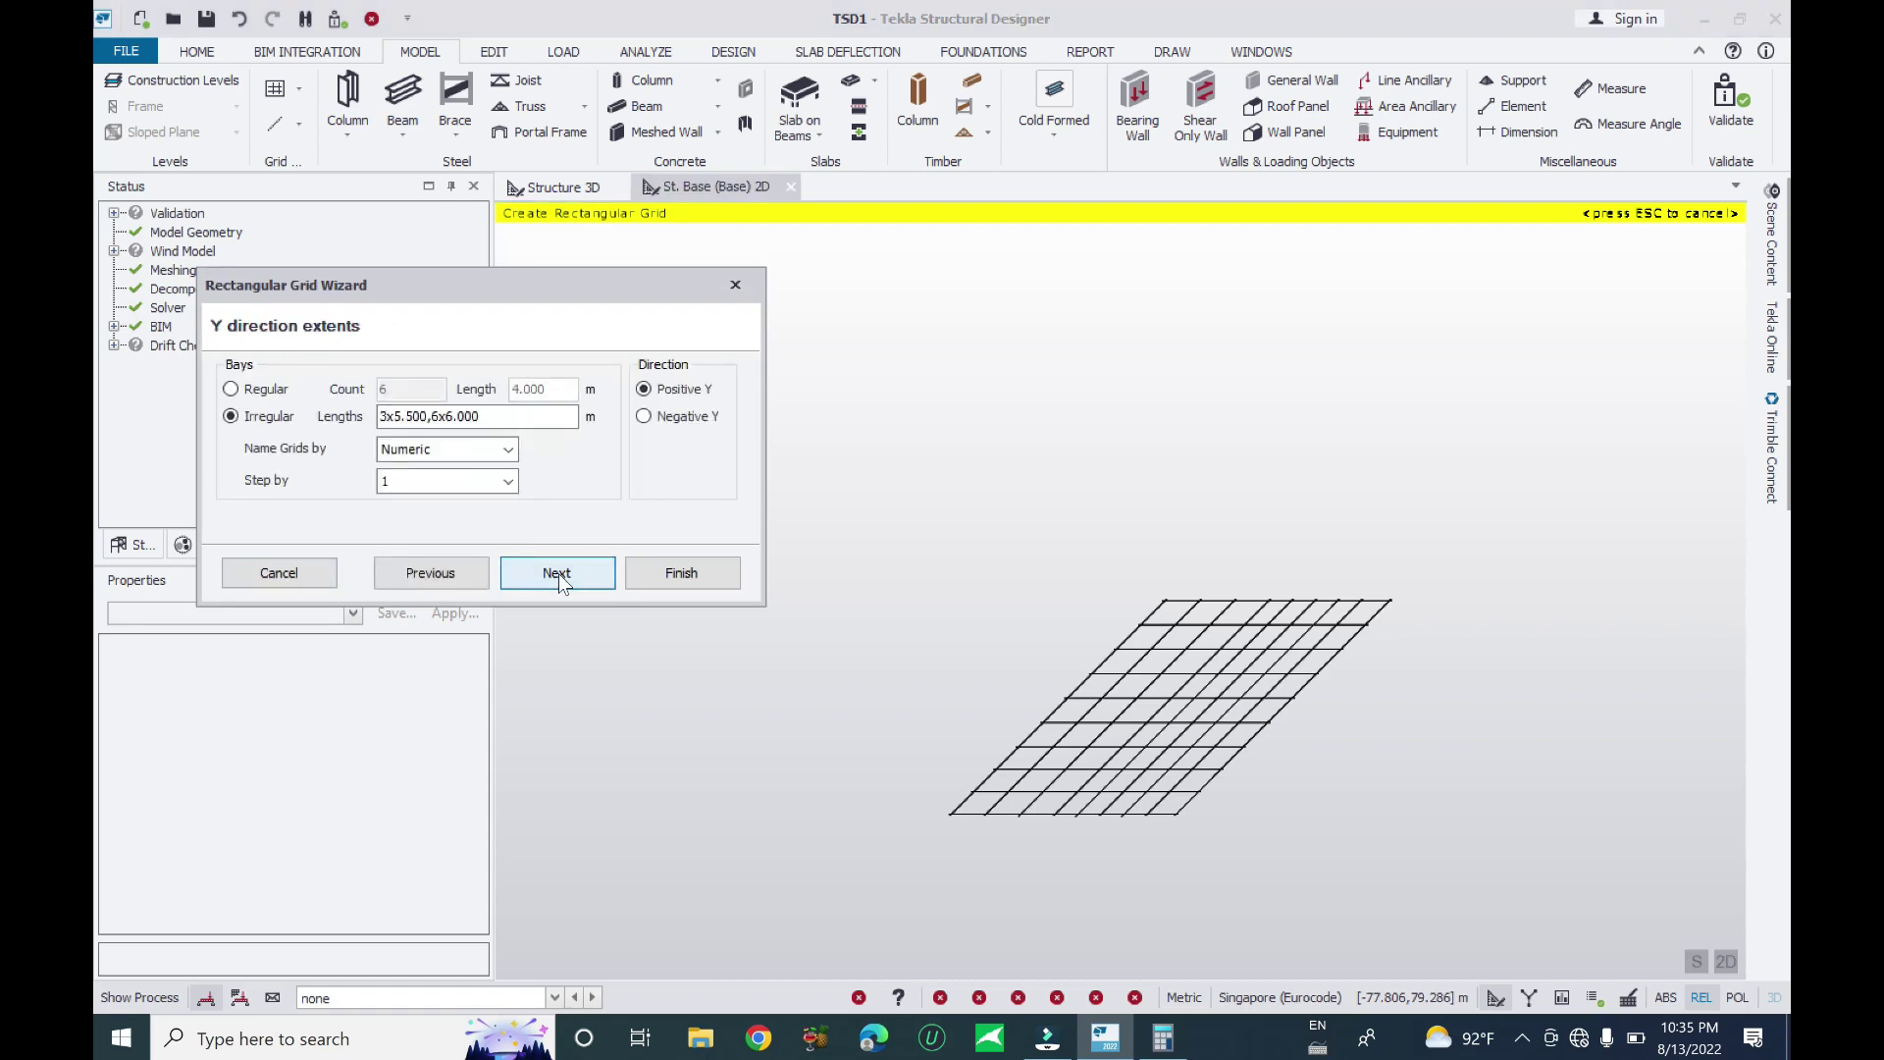
click(557, 573)
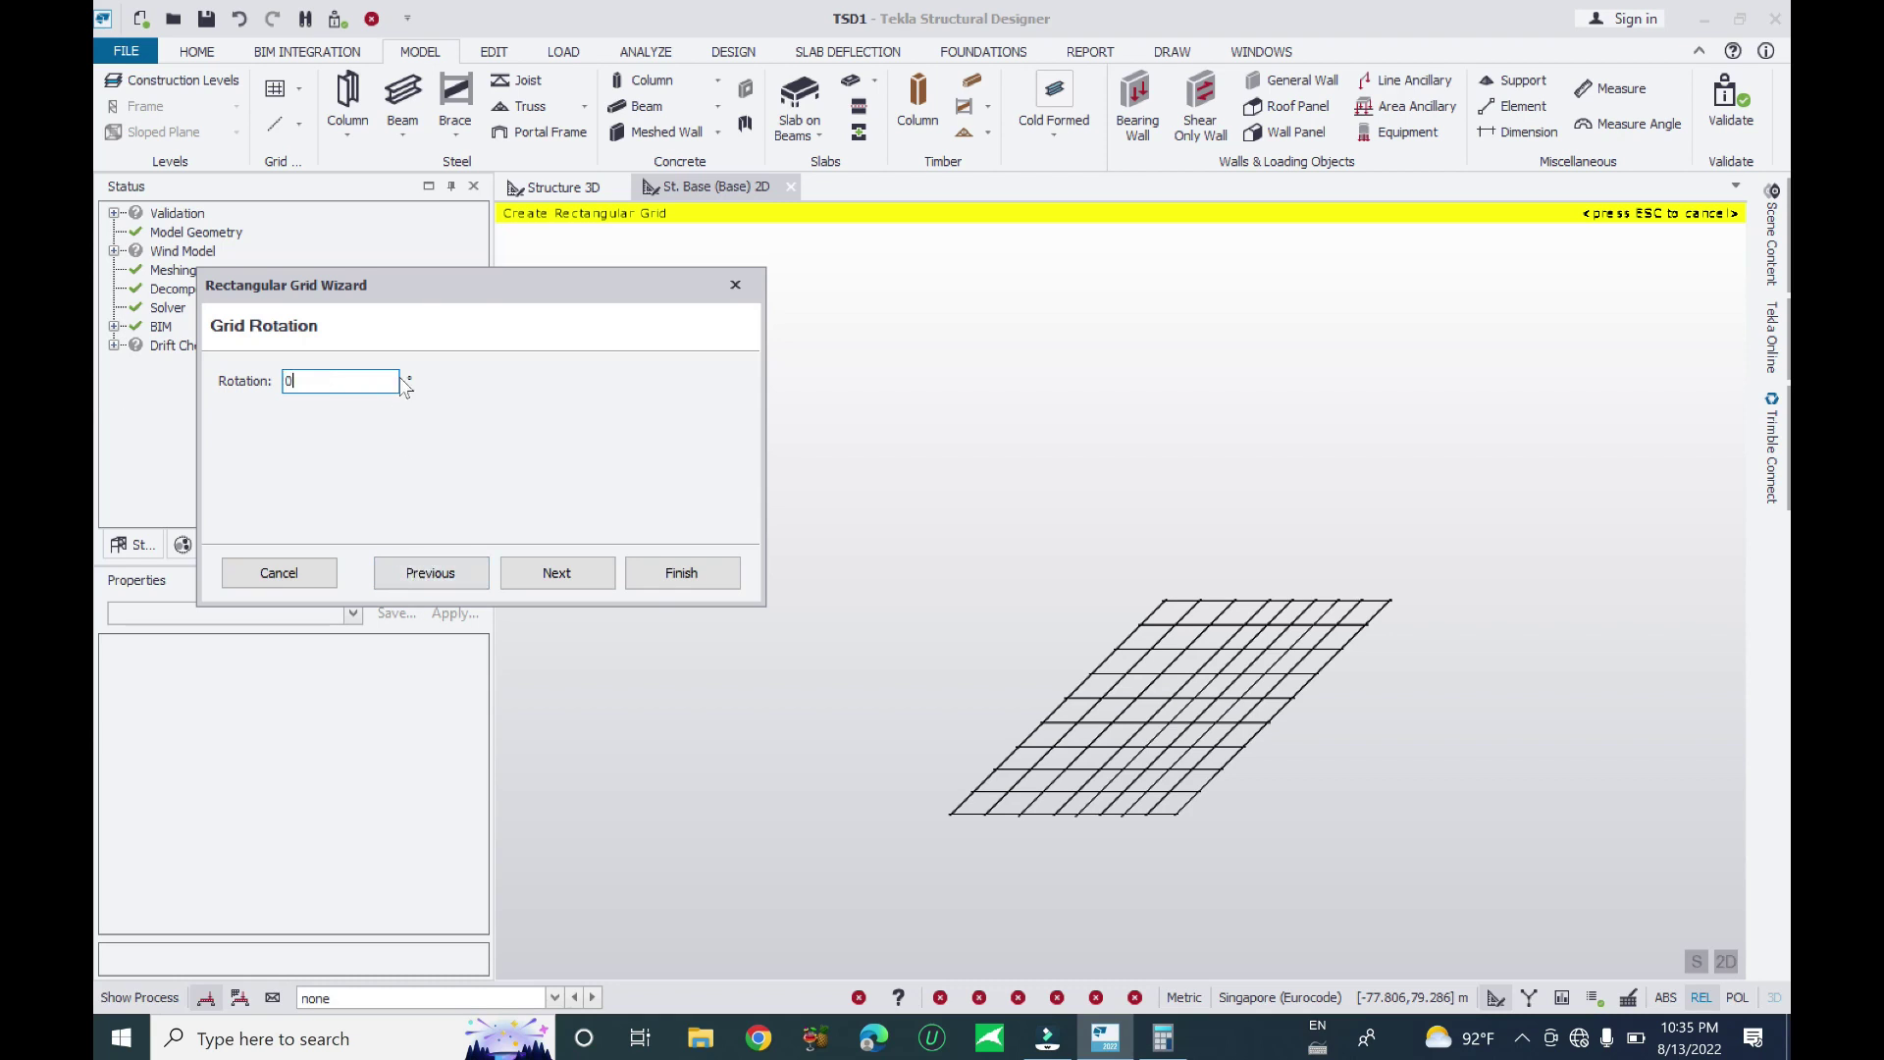
click(650, 578)
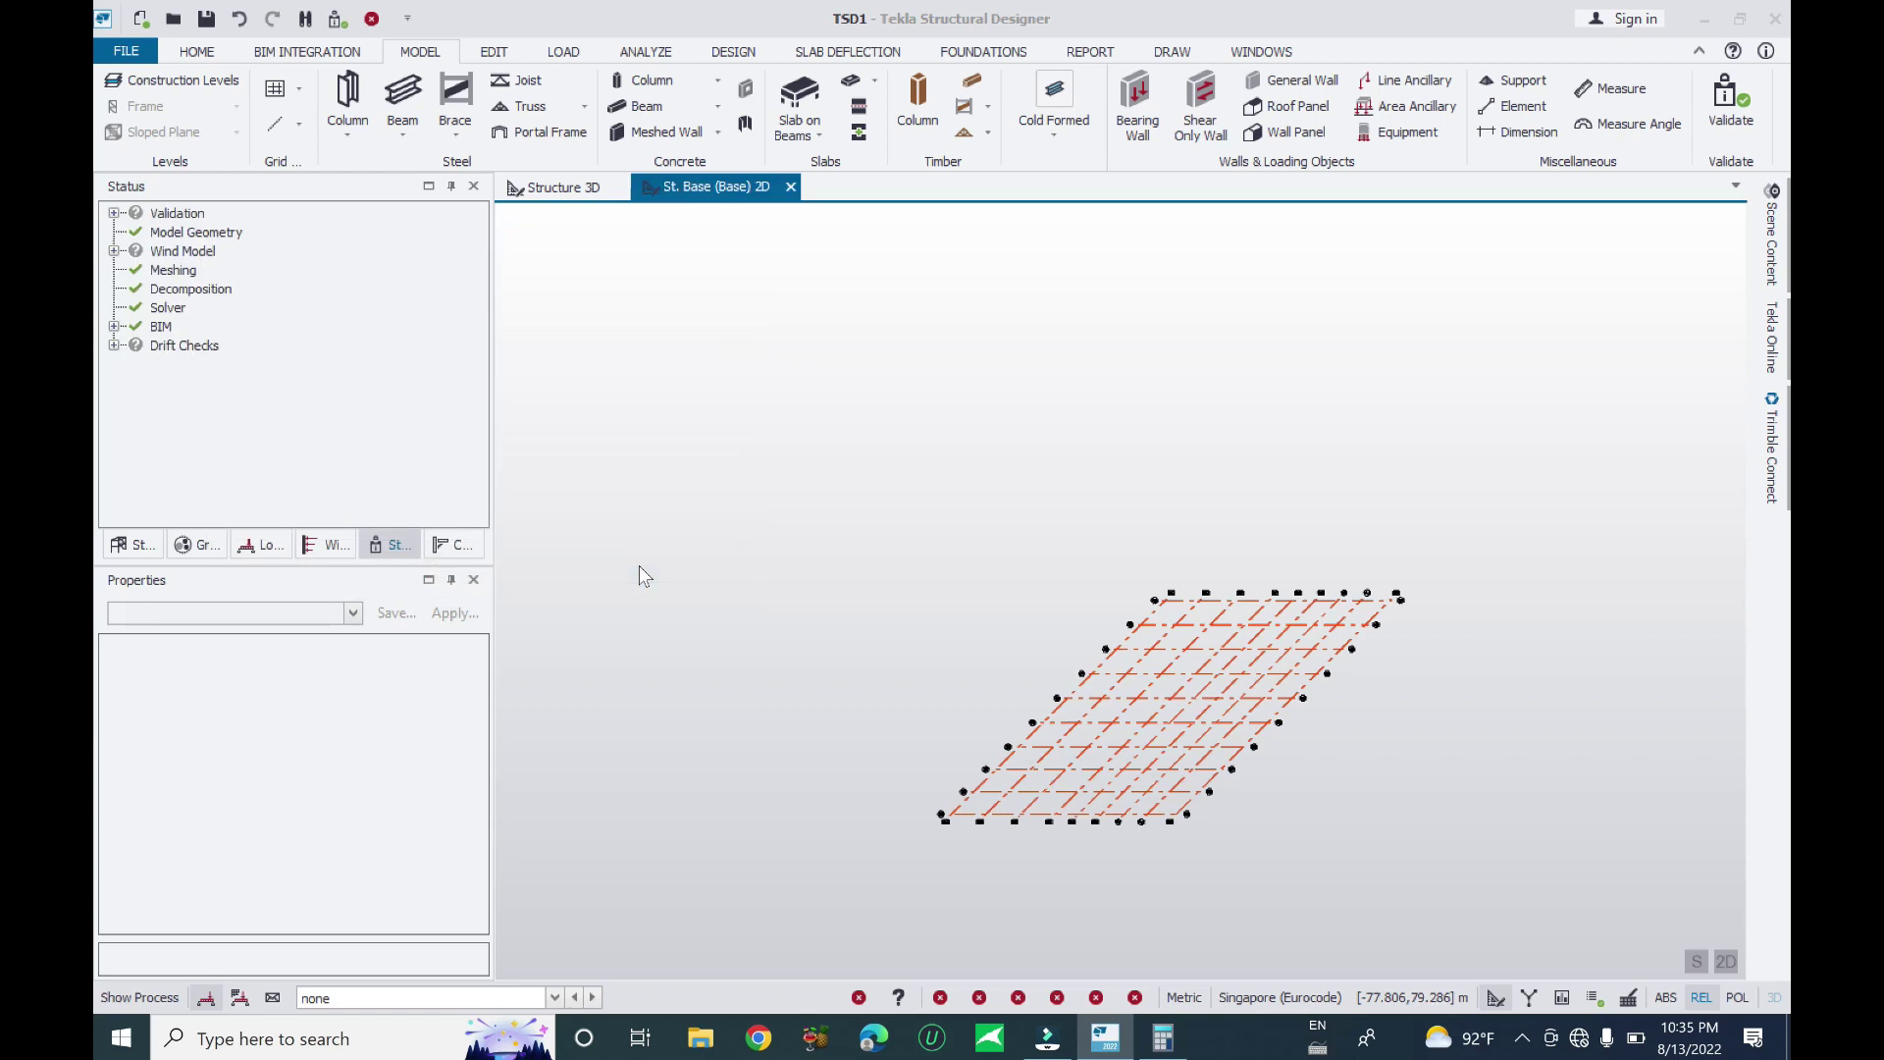
scroll(1224, 797, up, 2)
scroll(1216, 603, down, 5)
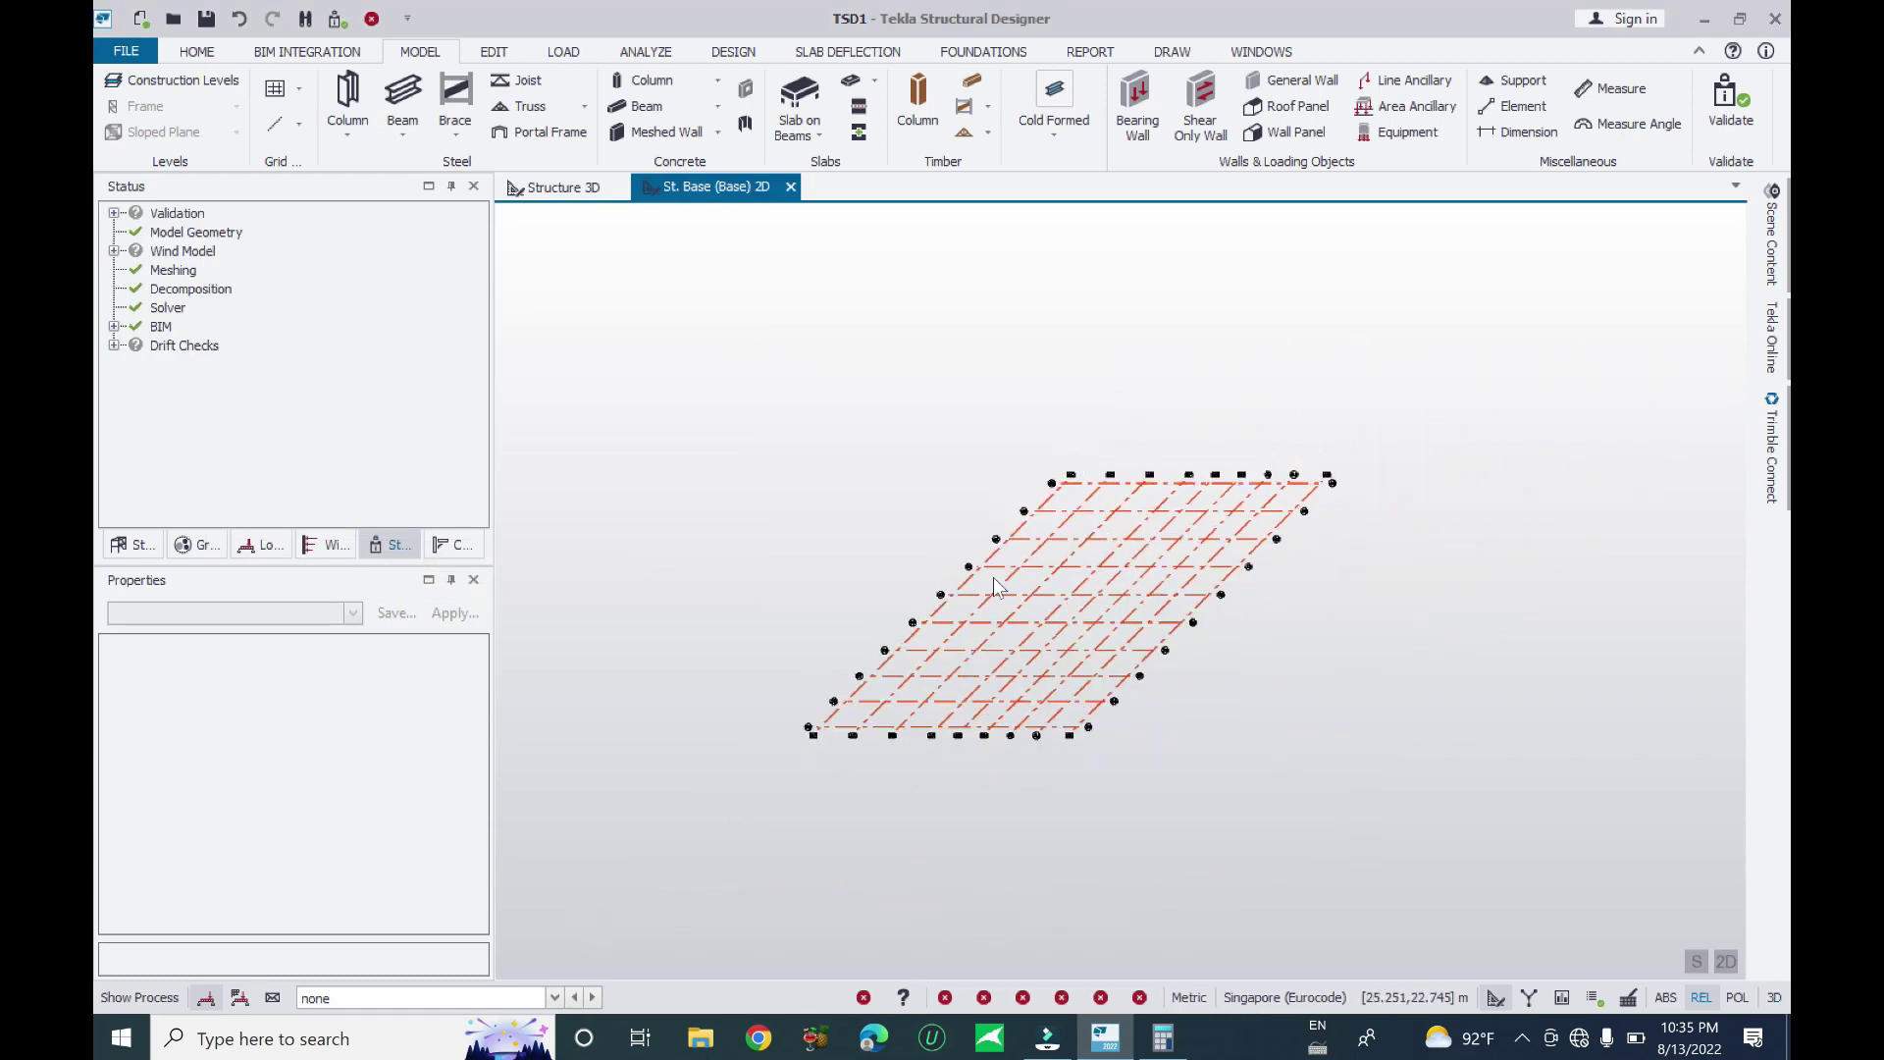
scroll(1217, 668, up, 3)
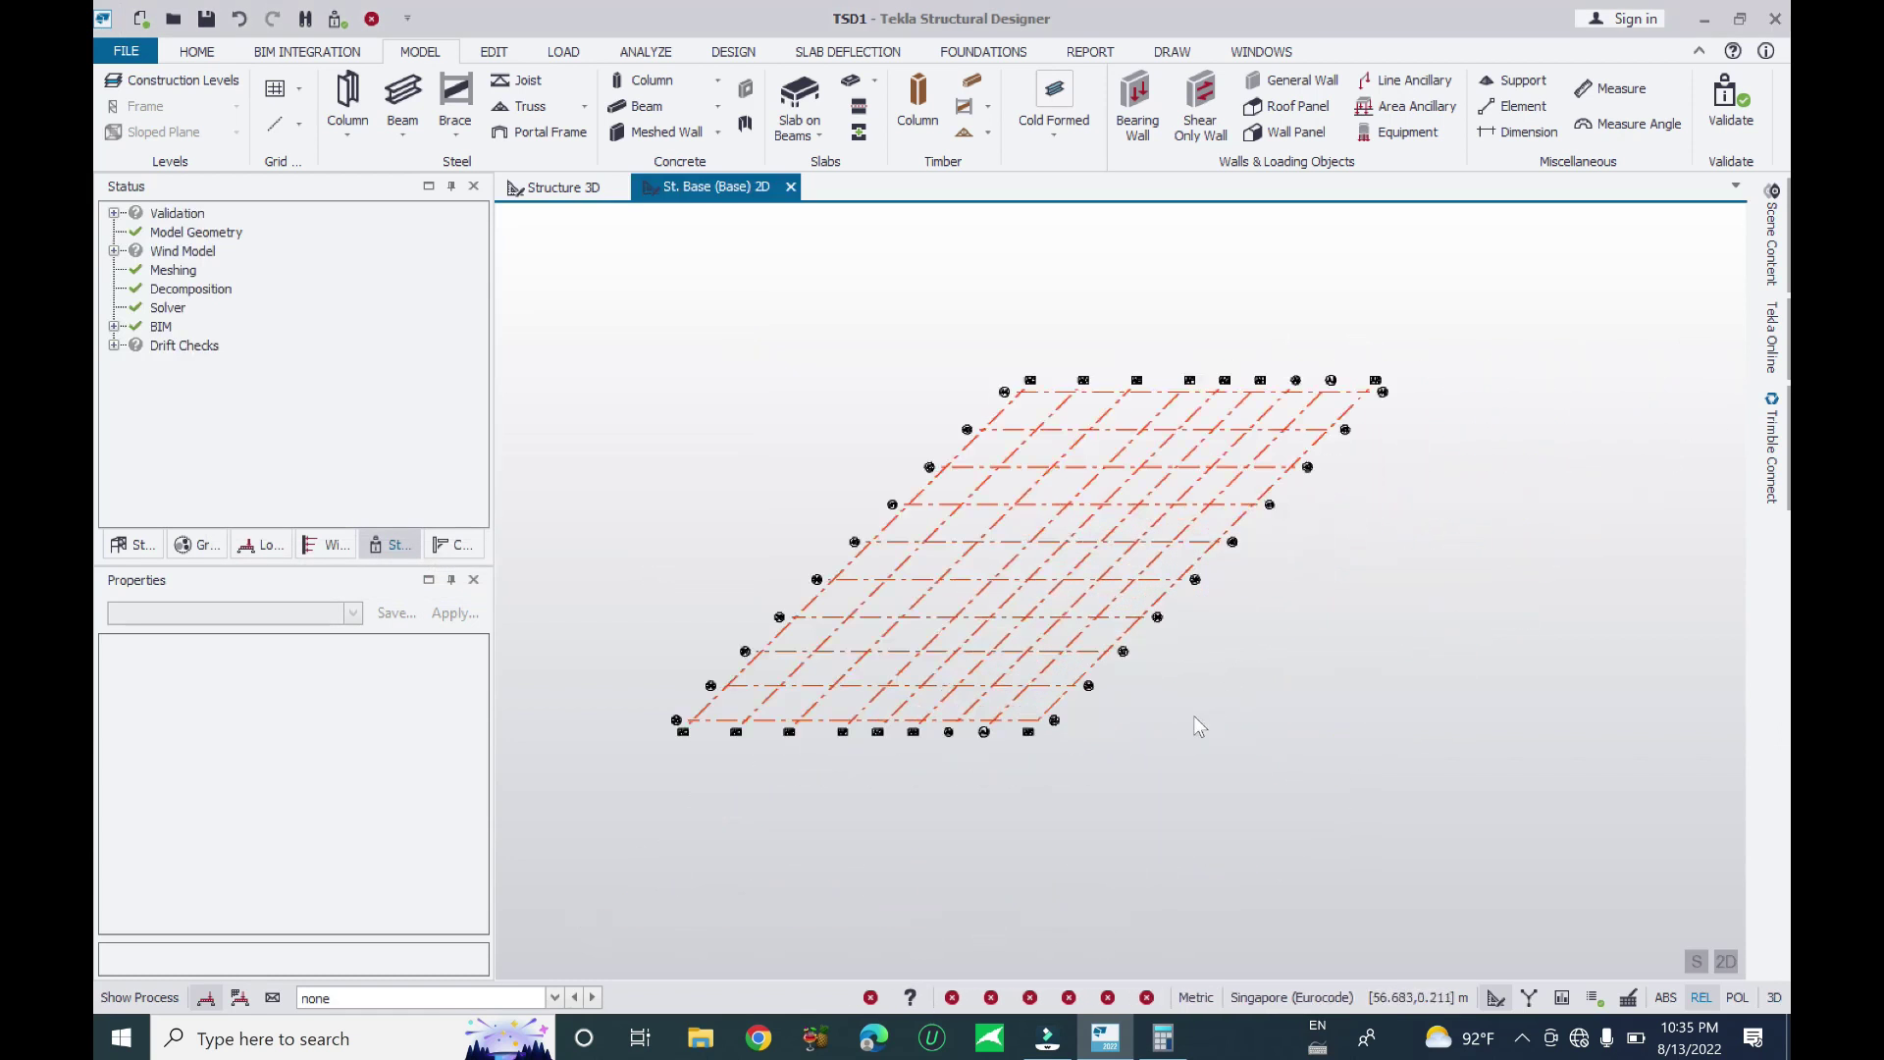
key(ctrl+z)
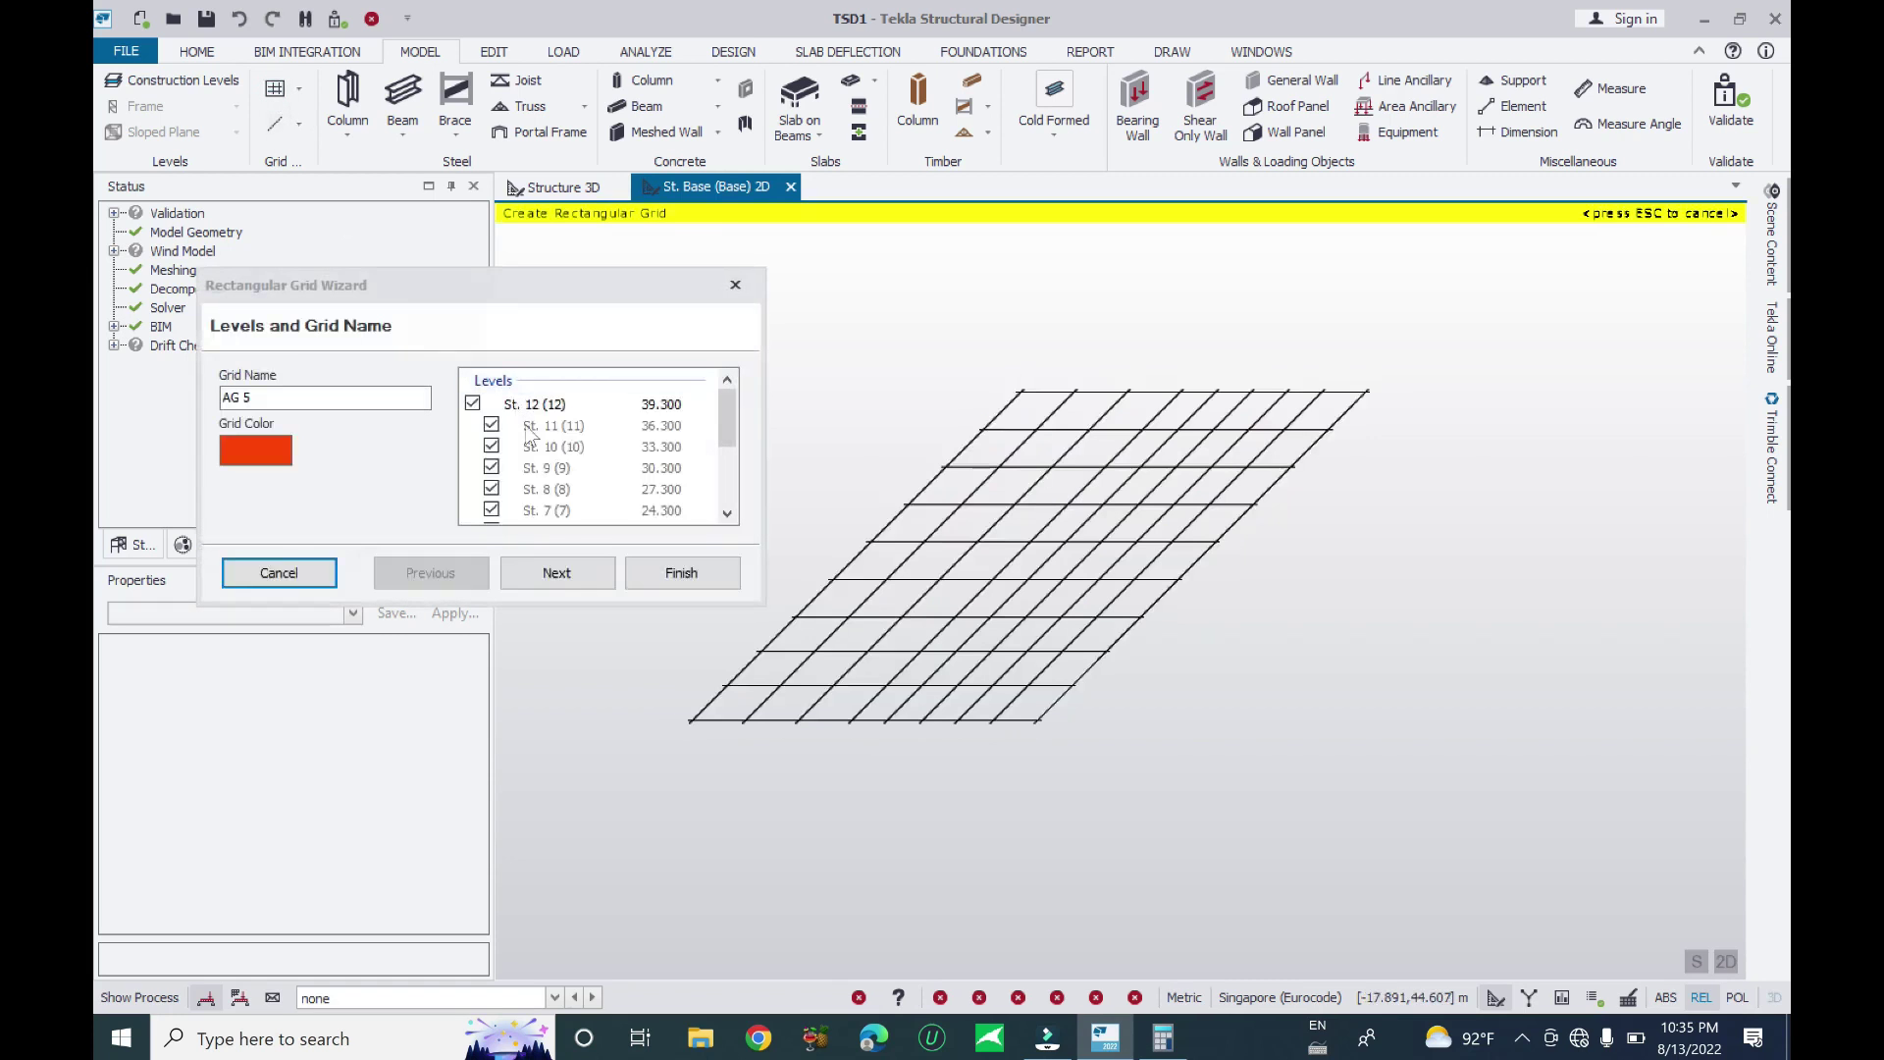
Try to set the grid rotation and a 90° axis angle graphically with the stored bays, and abandon the new grid
click(557, 573)
click(559, 576)
click(556, 575)
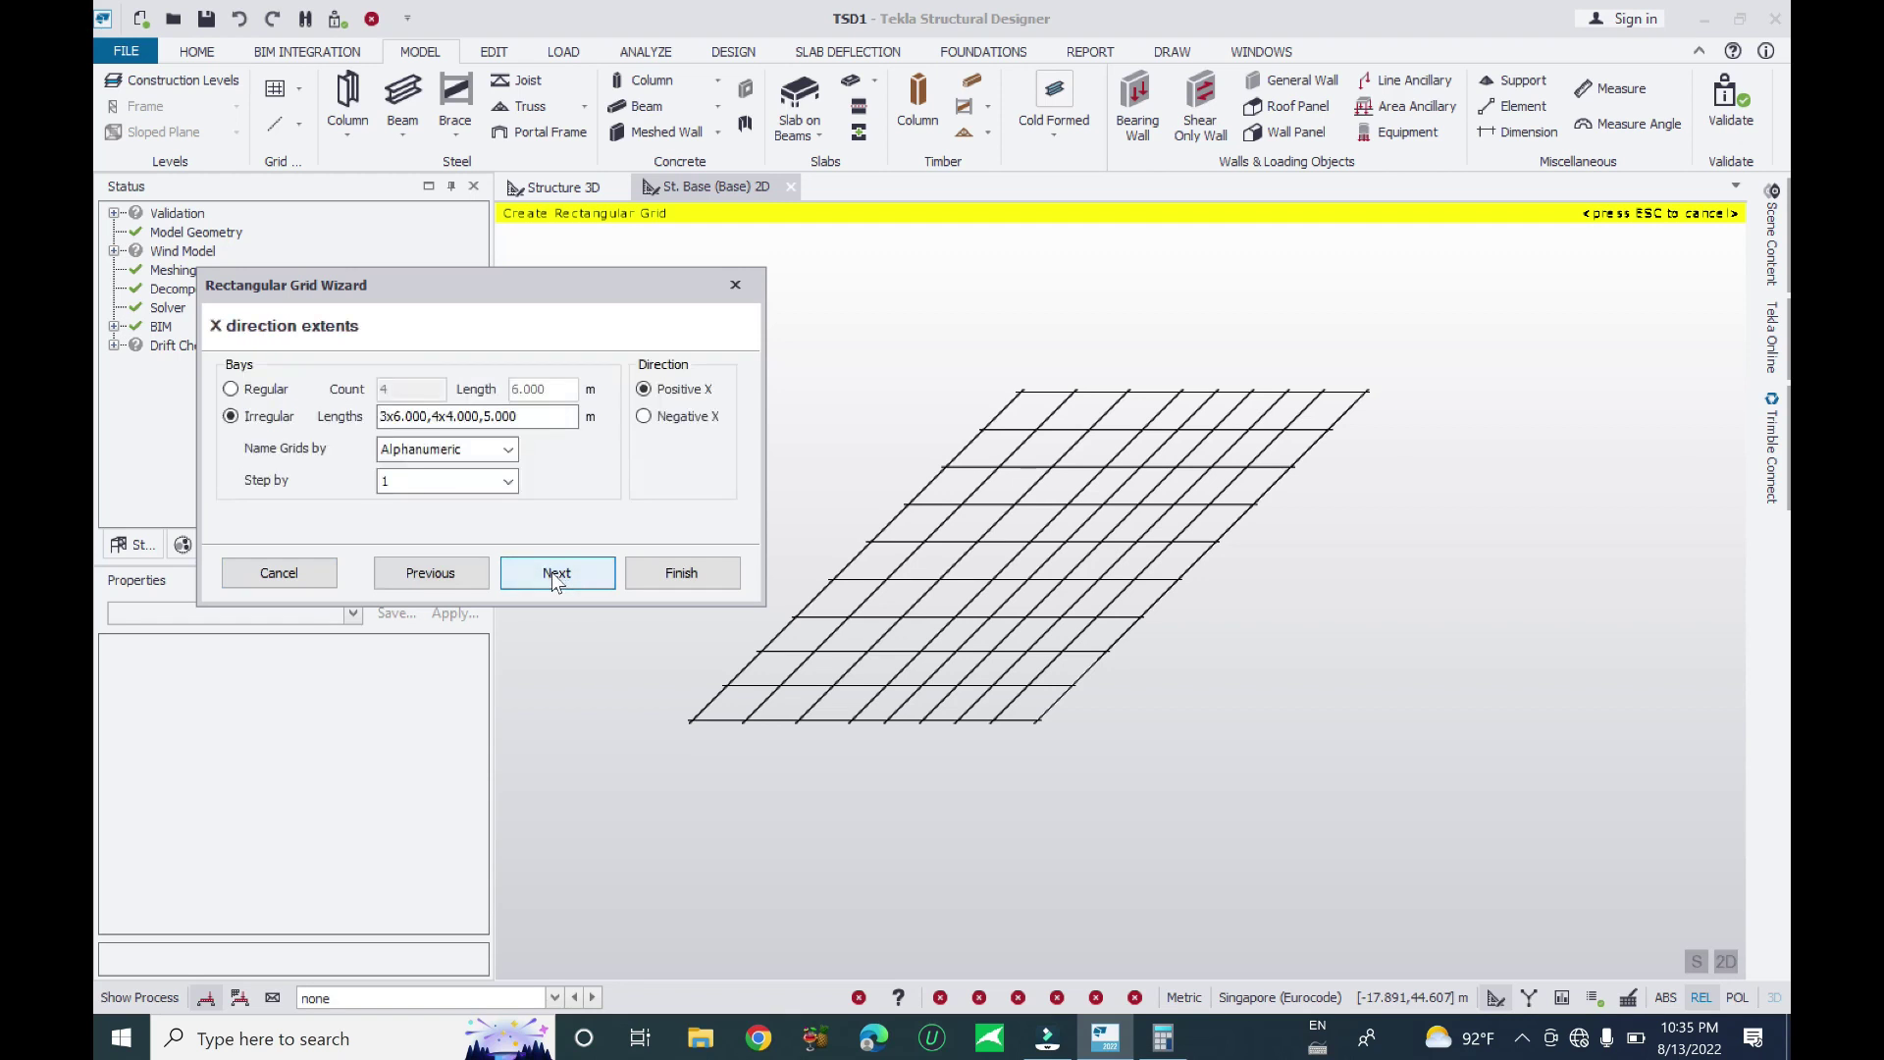
click(550, 572)
click(546, 572)
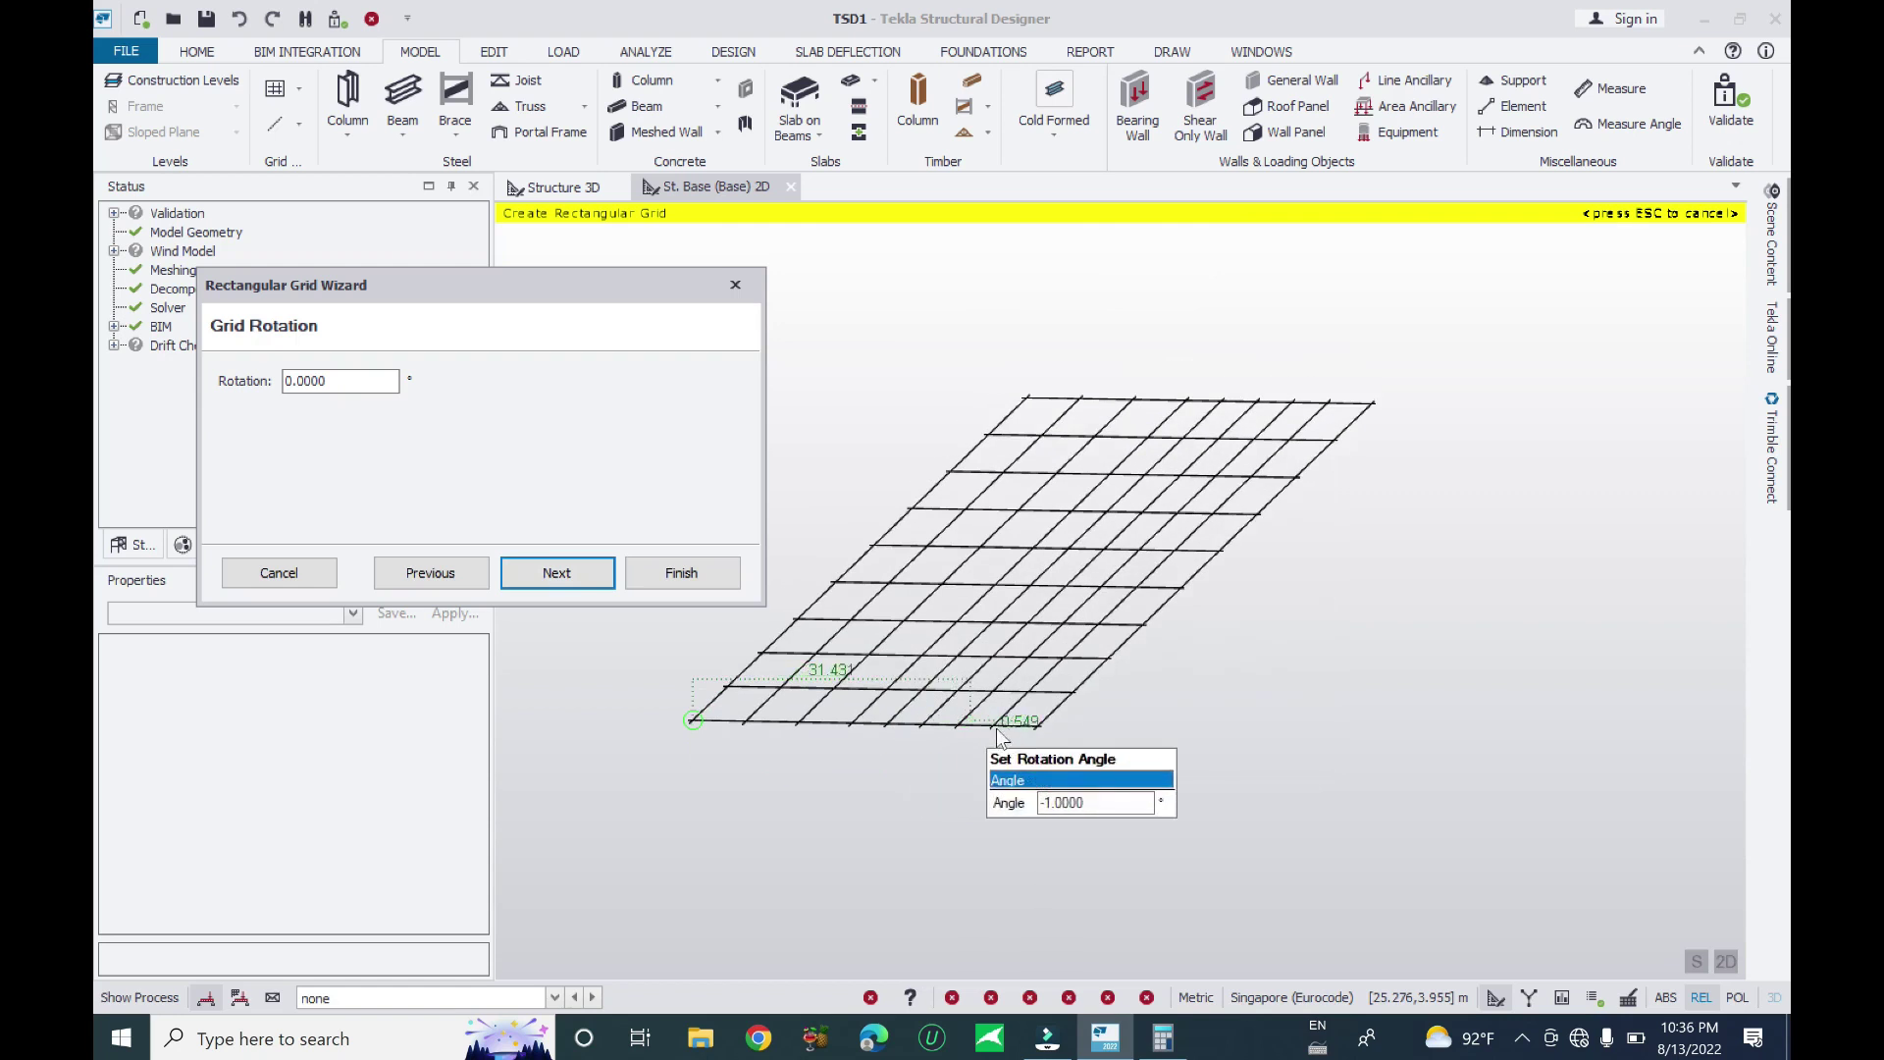
click(1128, 720)
click(1129, 722)
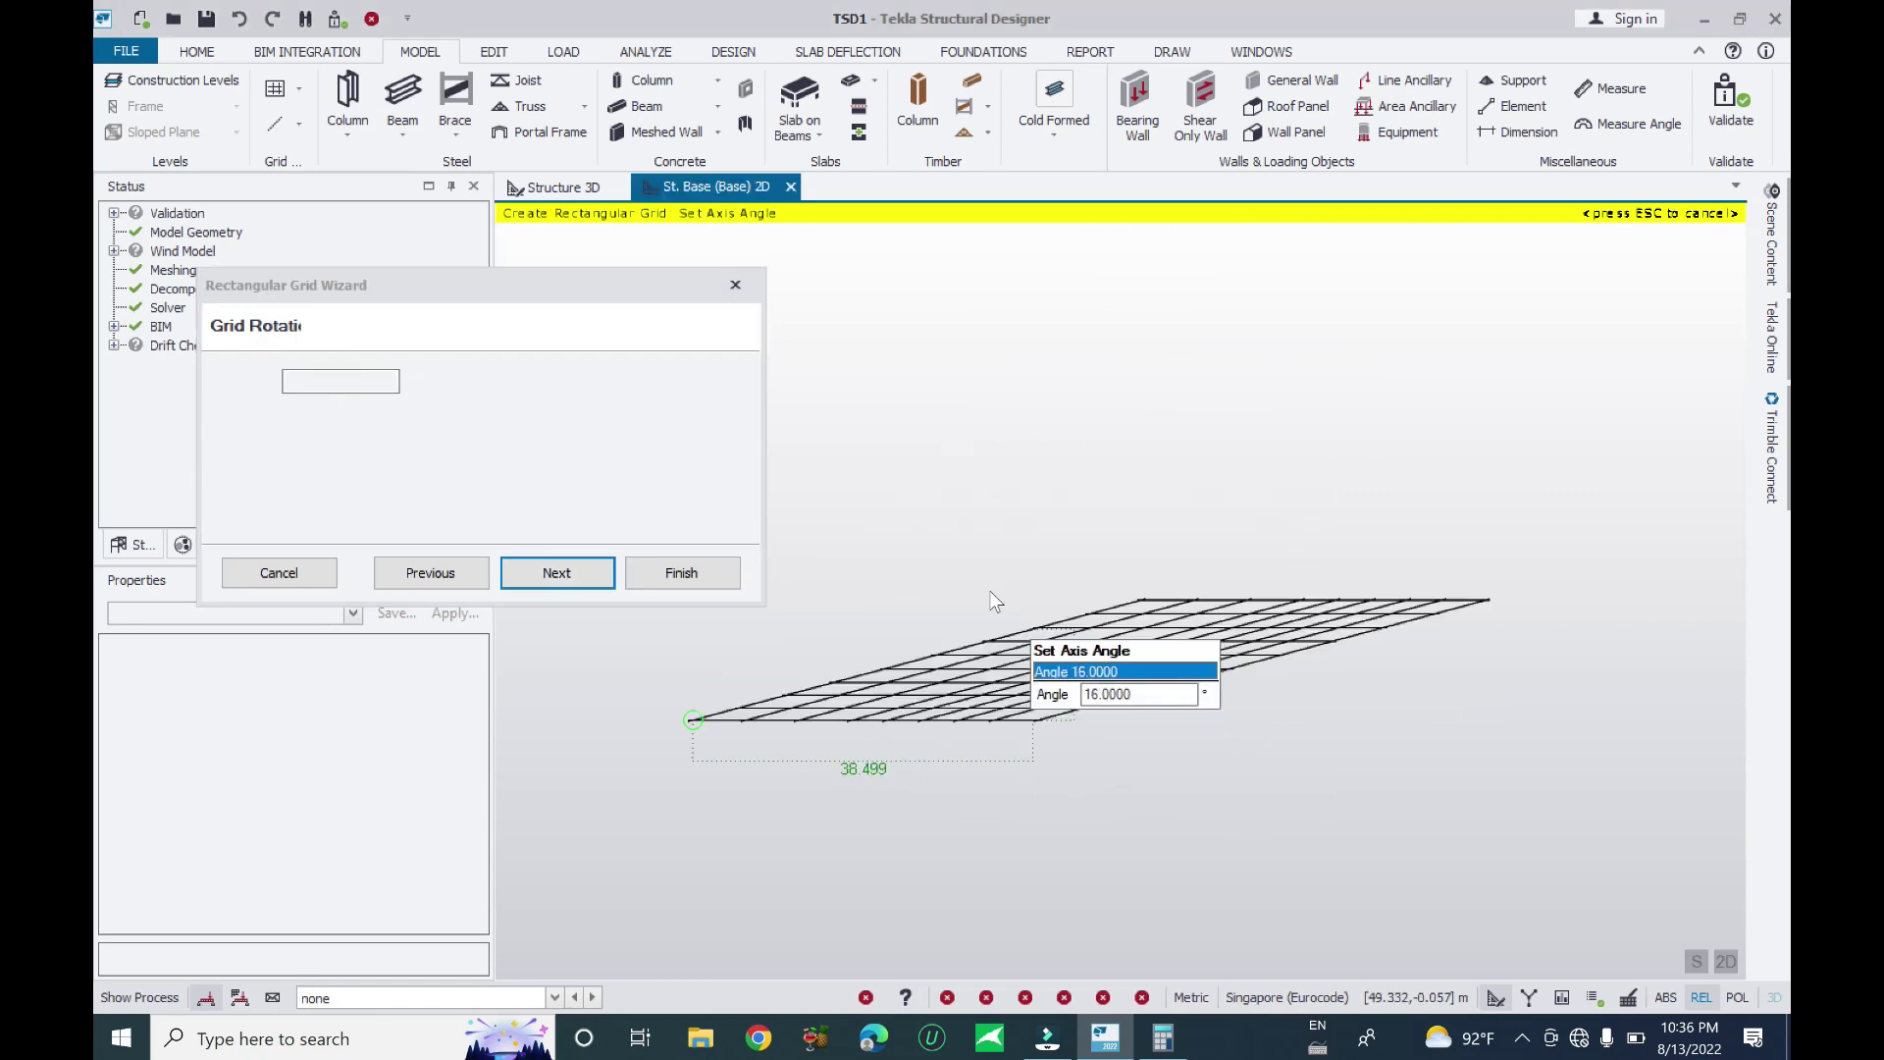
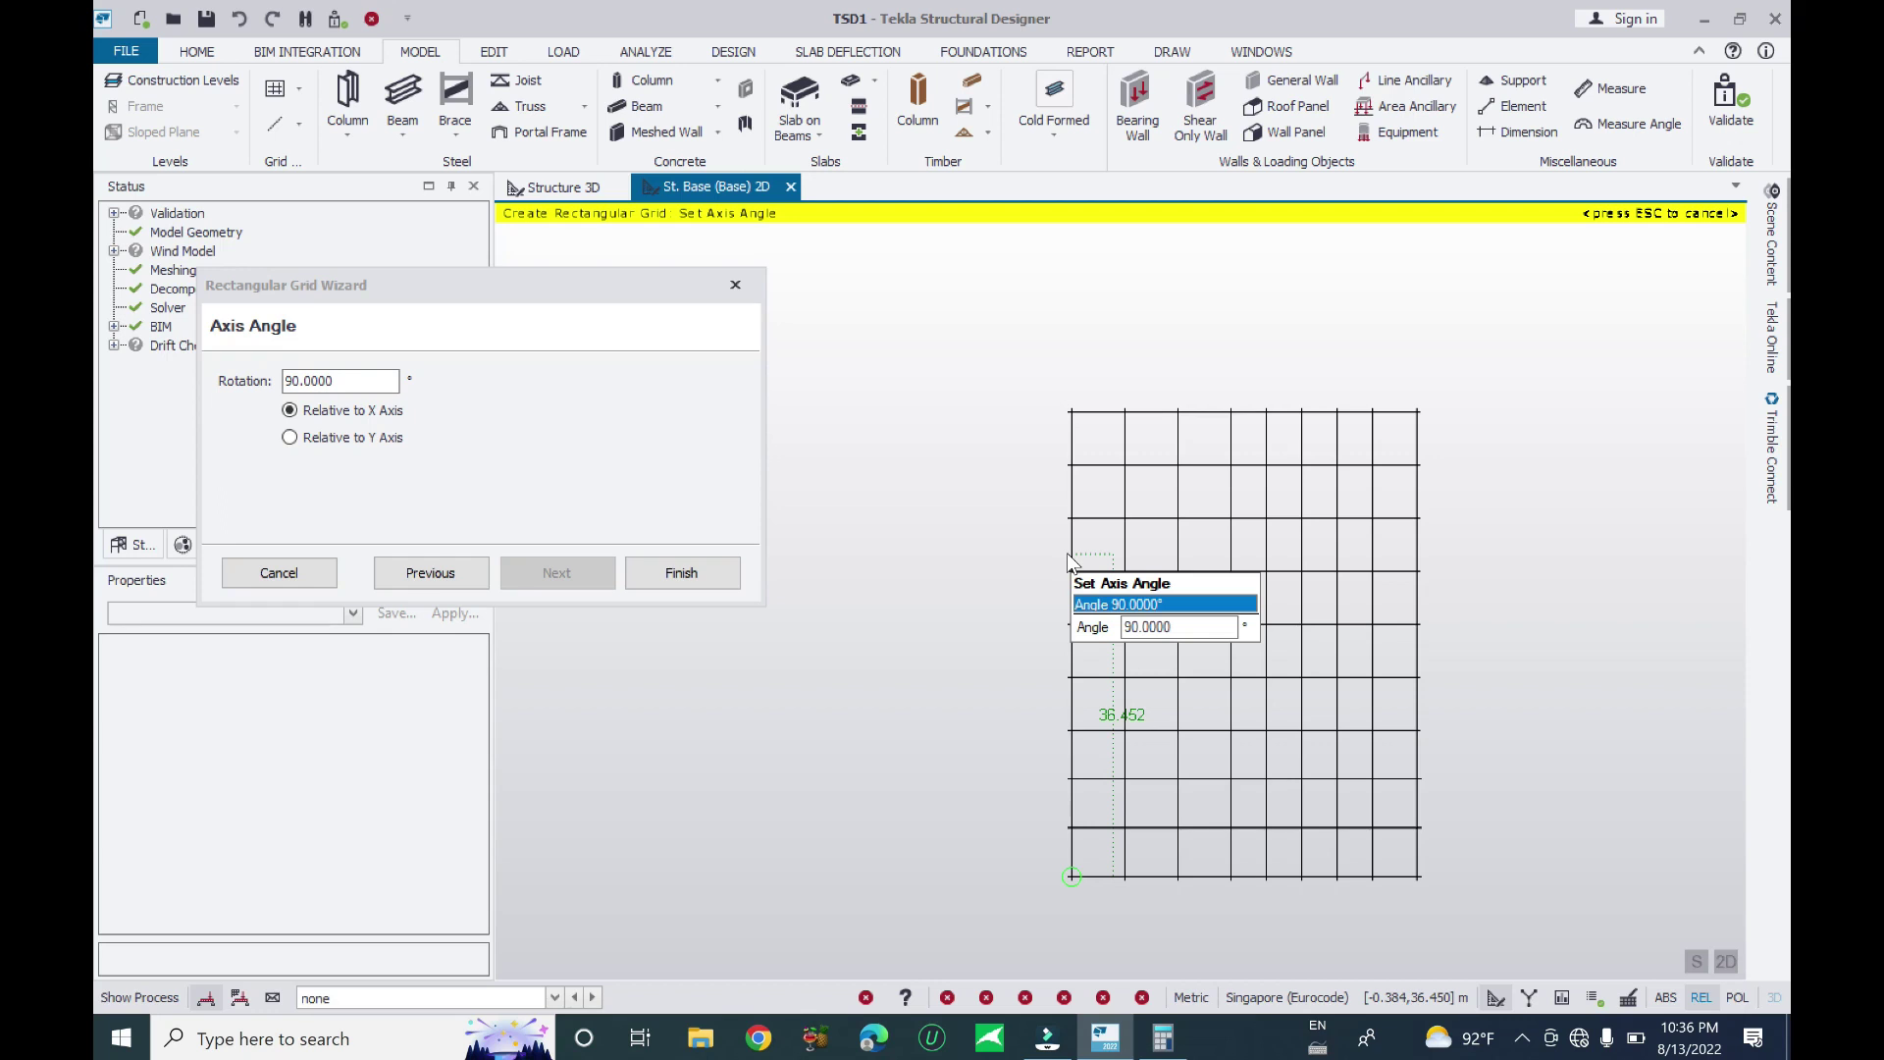
key(Escape)
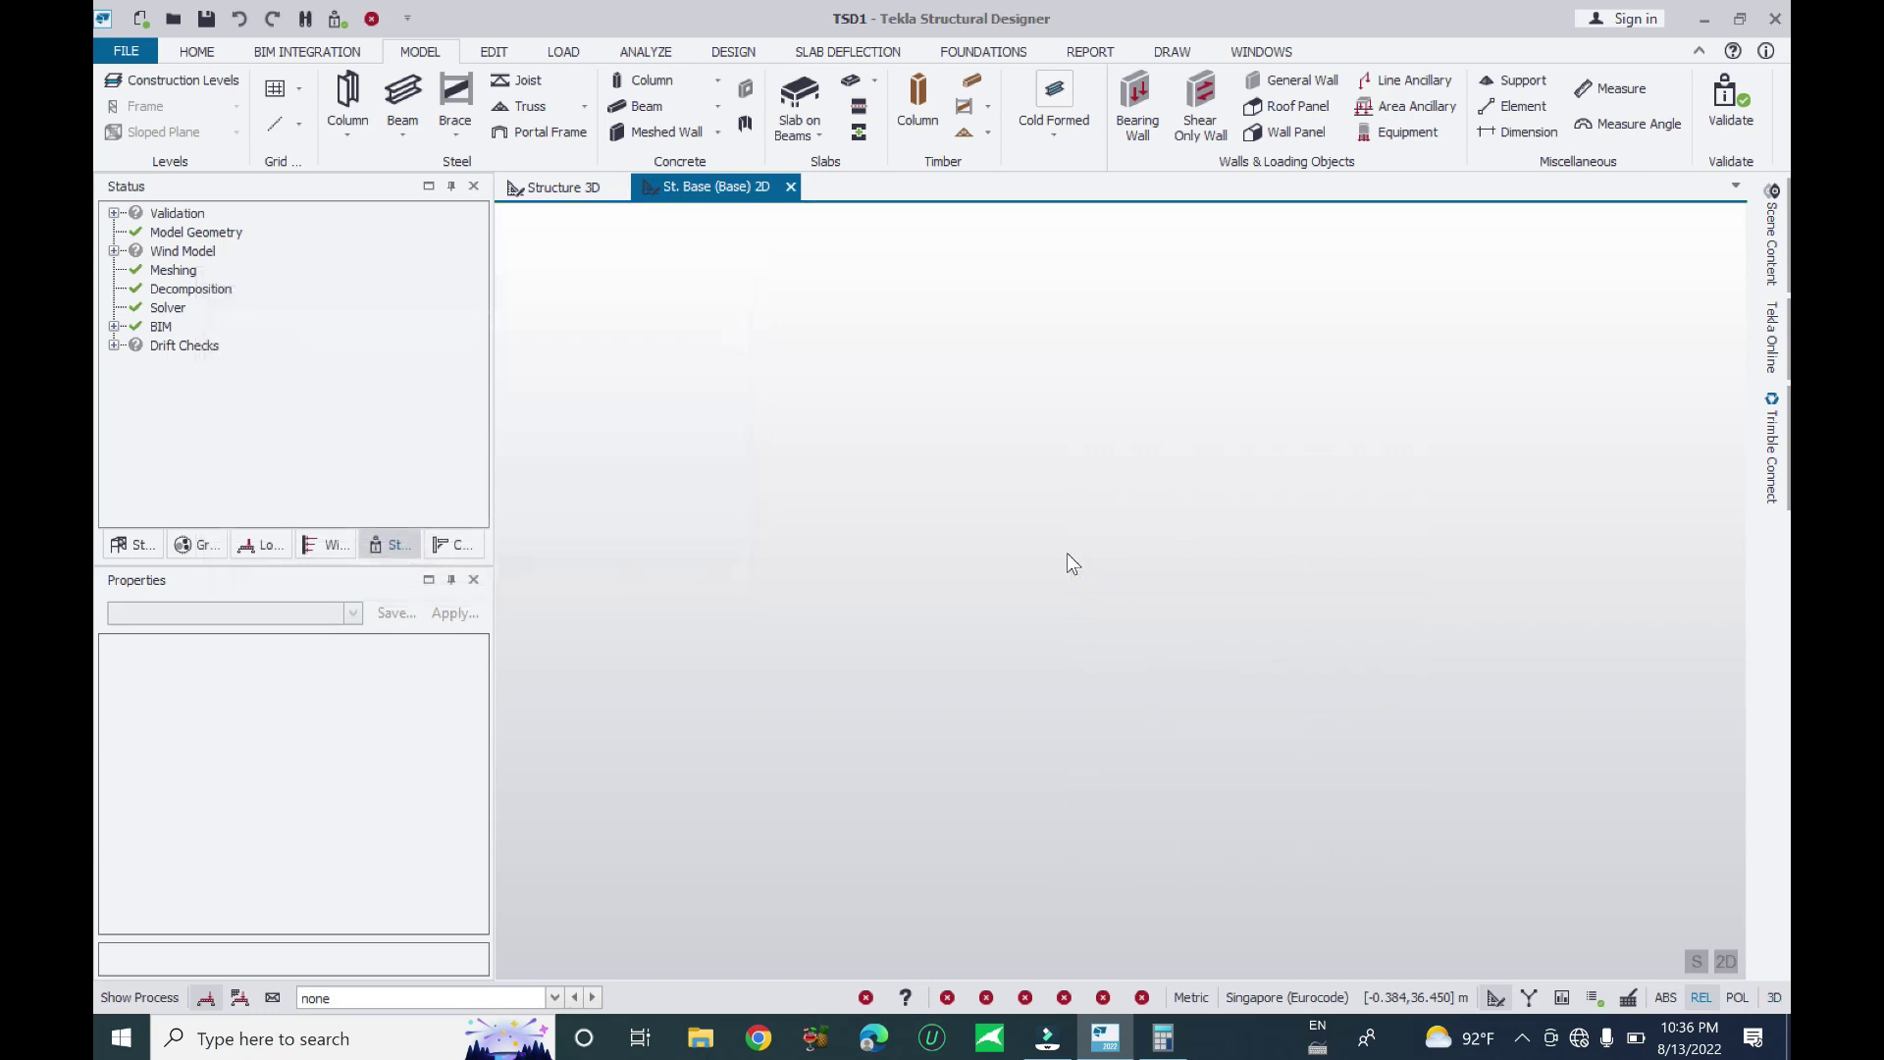
right_click(1068, 551)
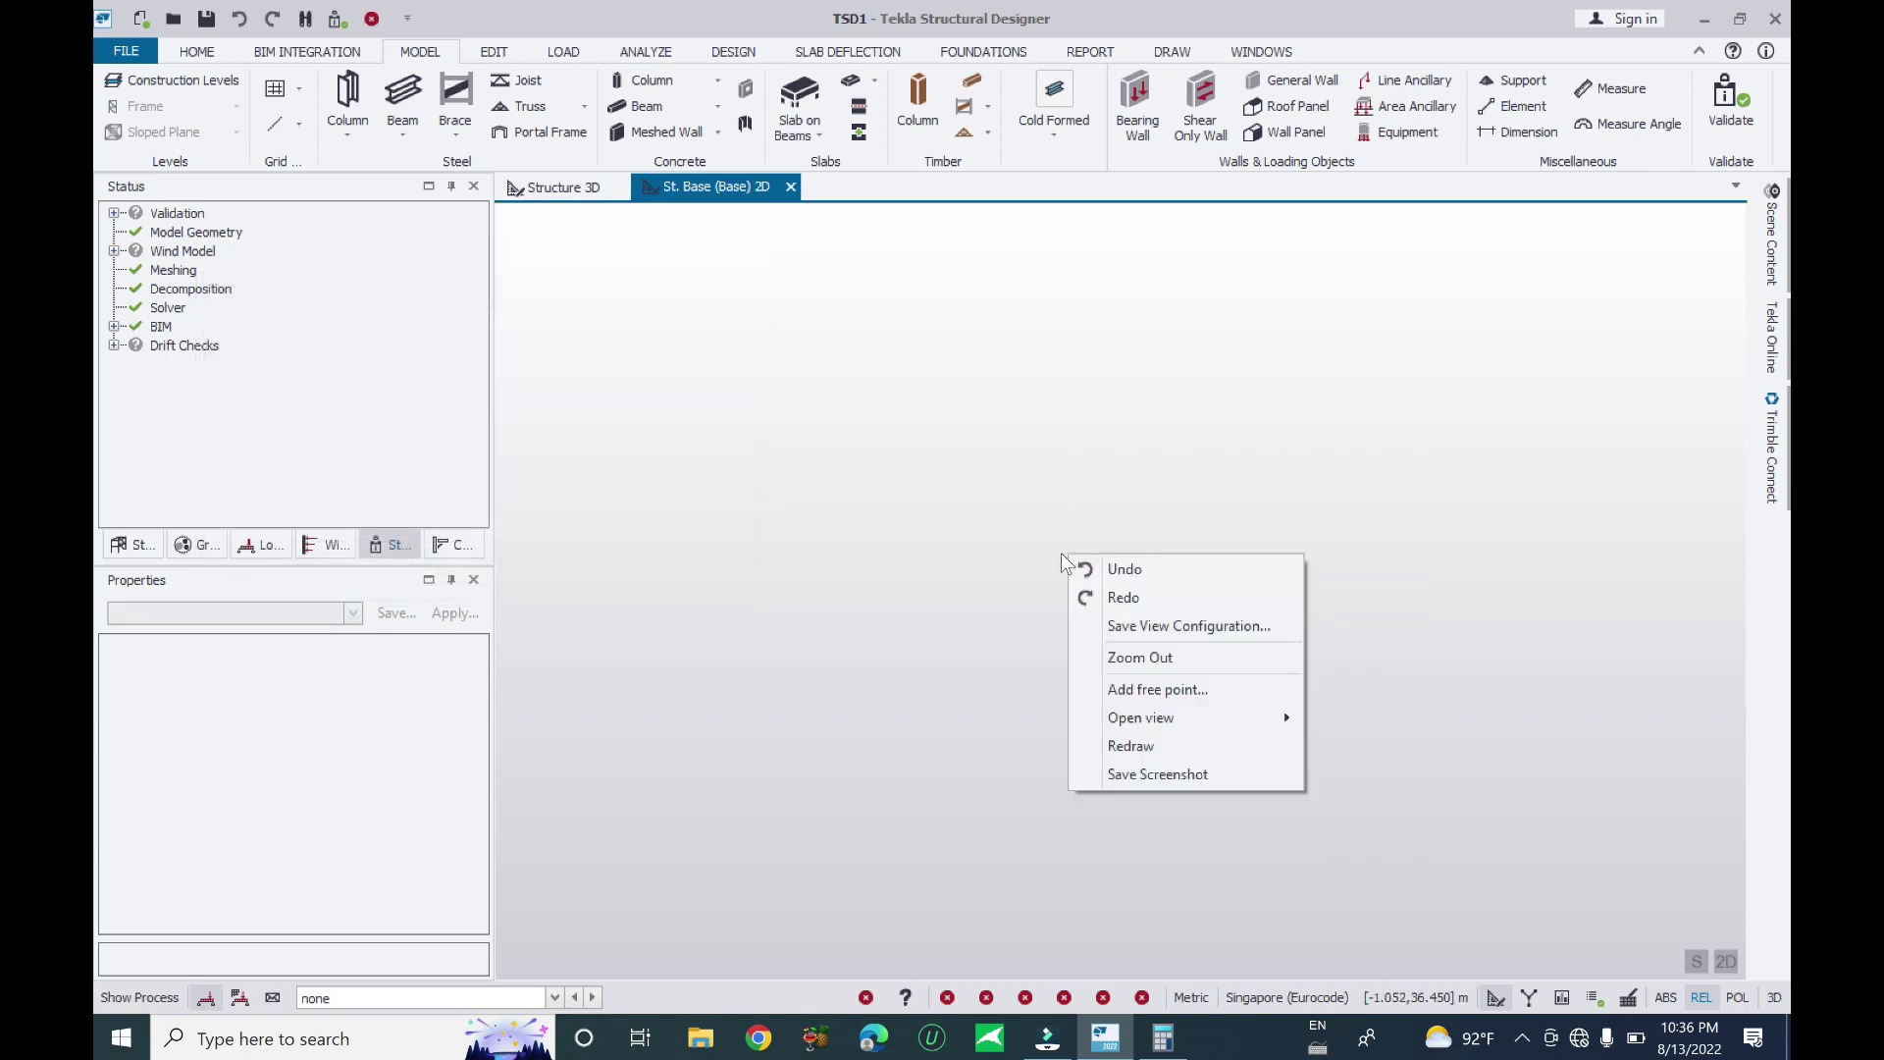
Undo the last change to bring back the skewed grid, and delete that whole grid again
click(1120, 570)
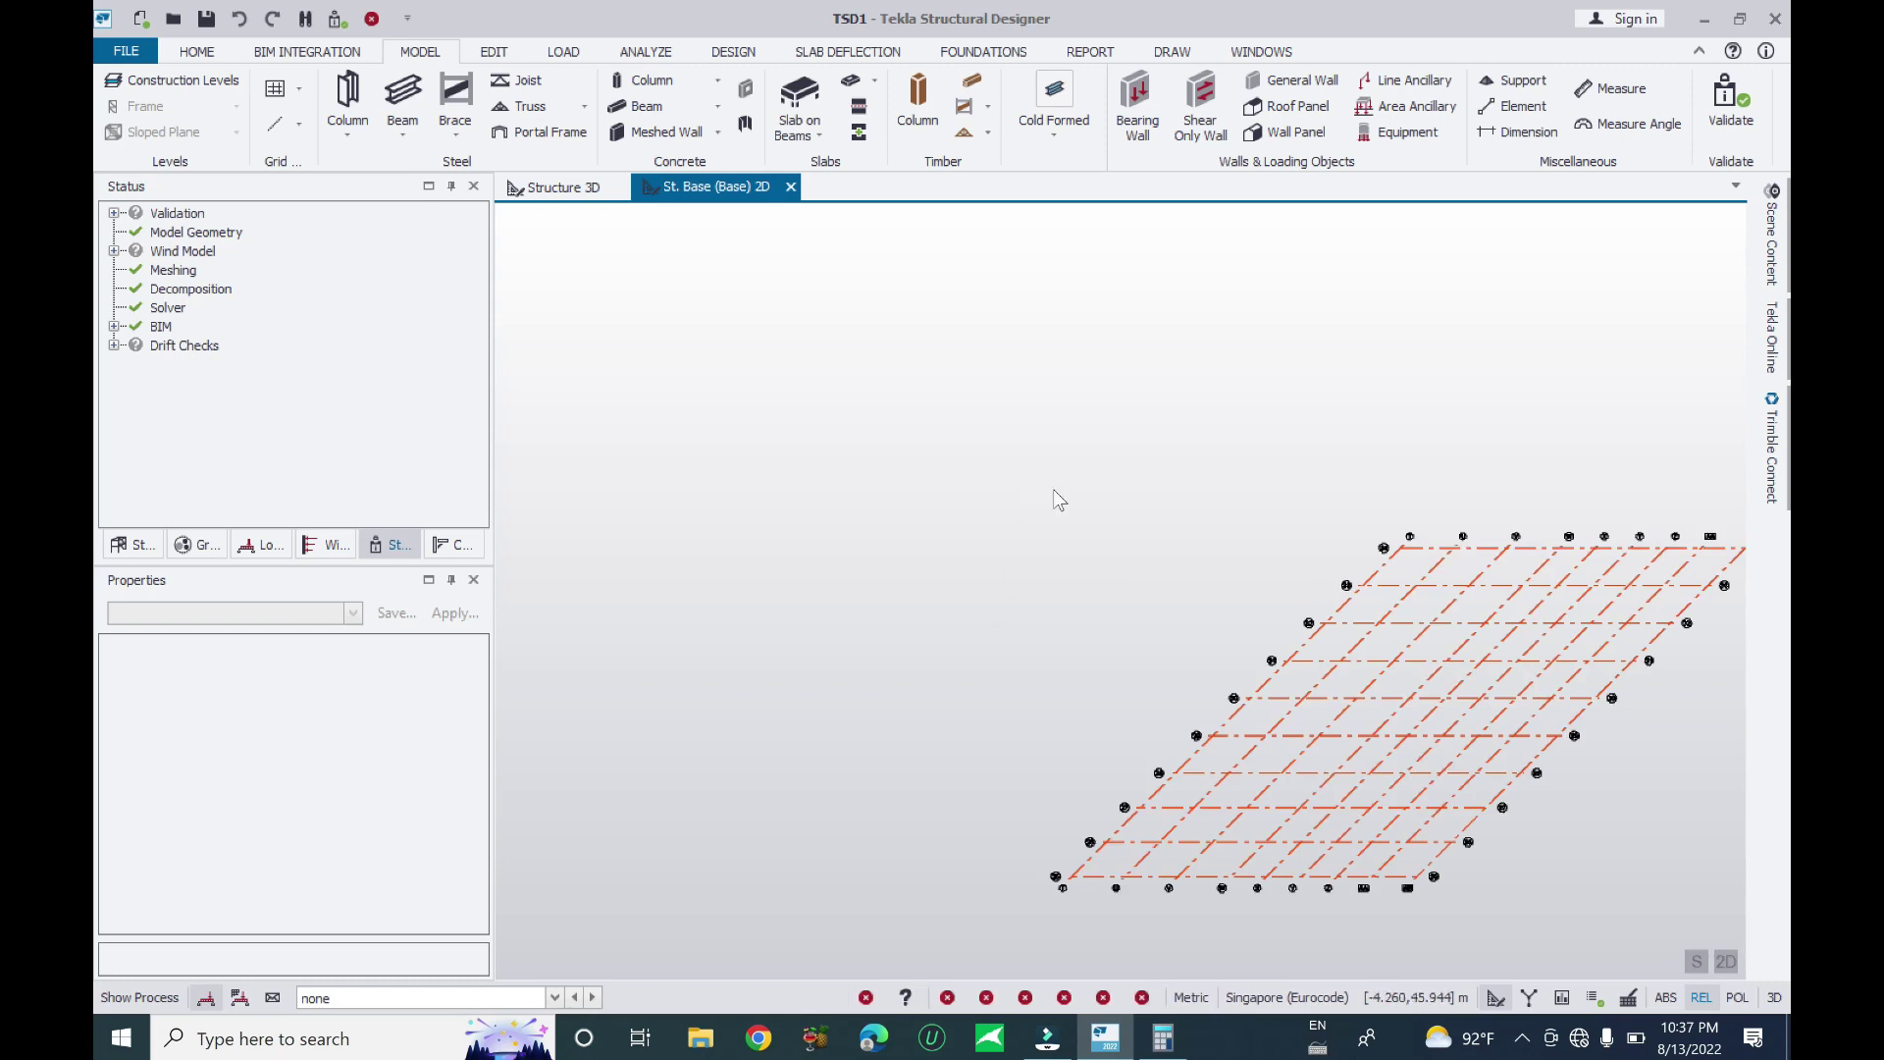
scroll(903, 520, down, 4)
drag(1375, 429, 933, 770)
key(Delete)
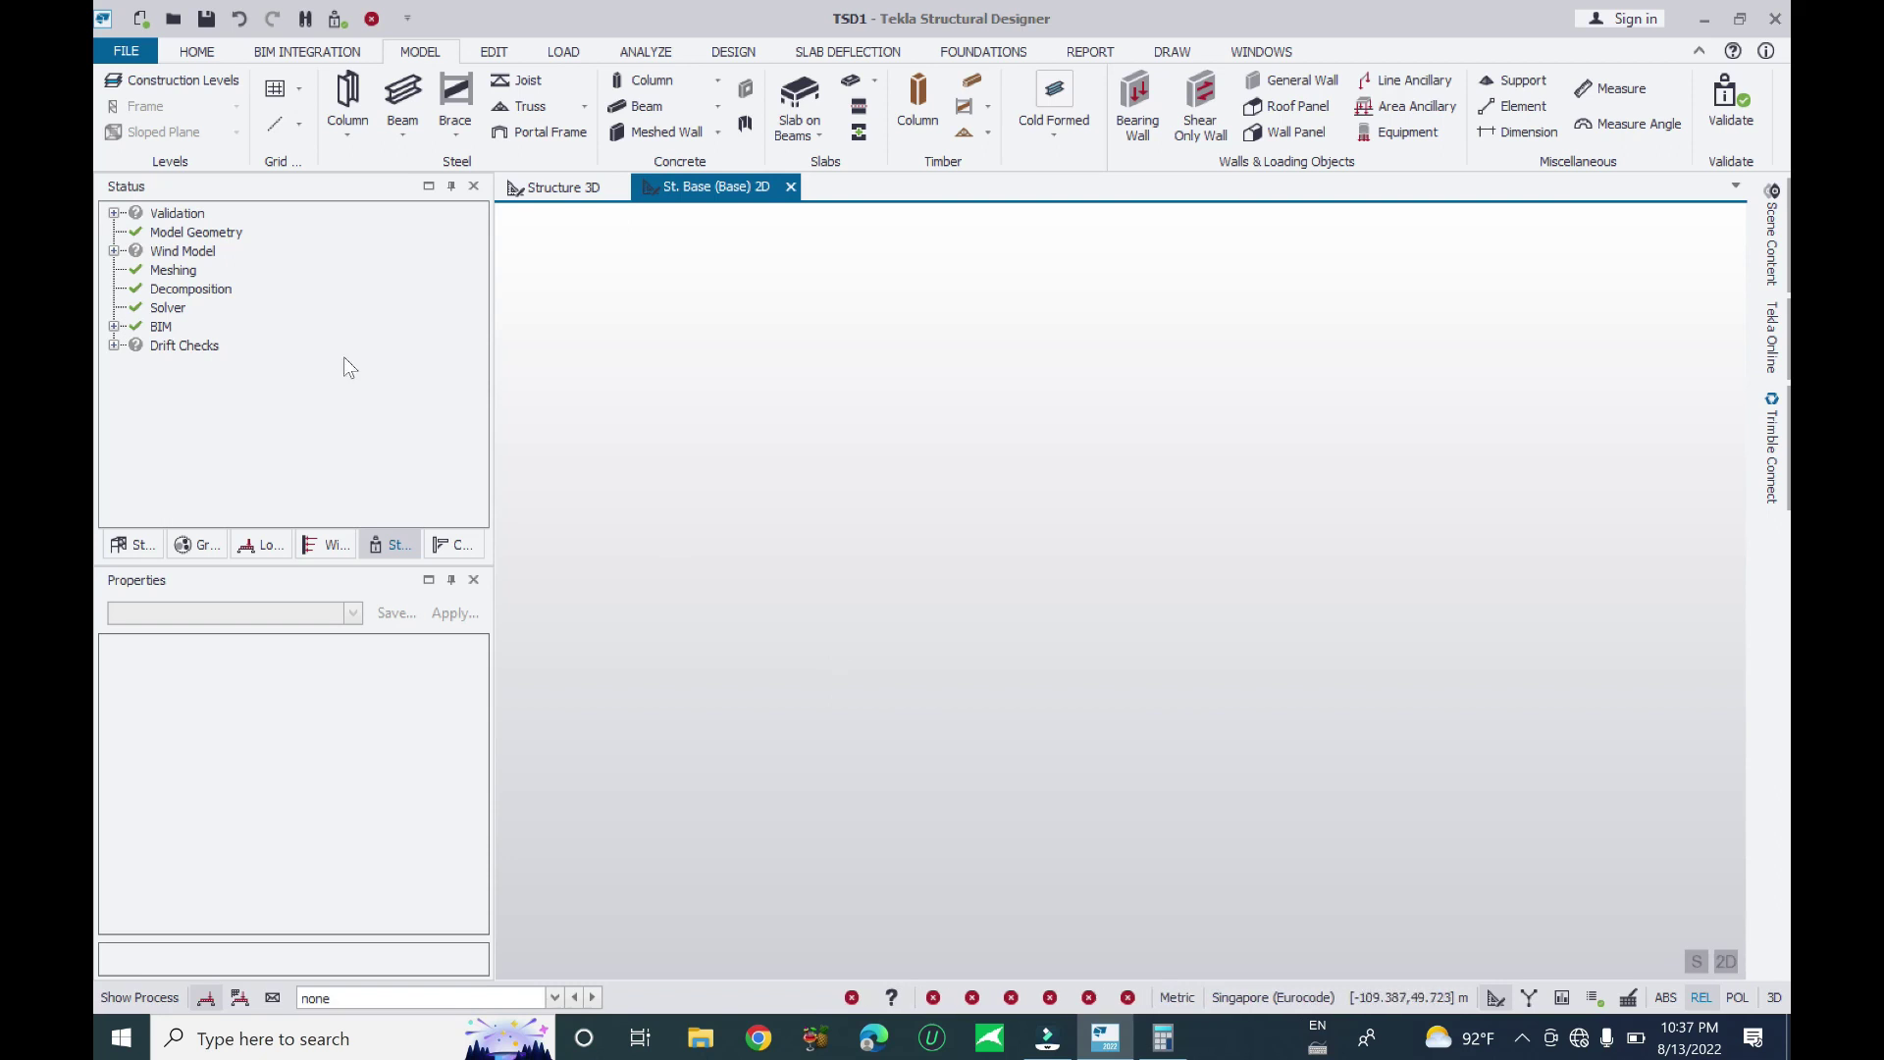
Create a rectangular grid on all levels with the stored irregular bays, X lengths 3x6.000,4x4.000,5.000, and 0° rotation
click(275, 88)
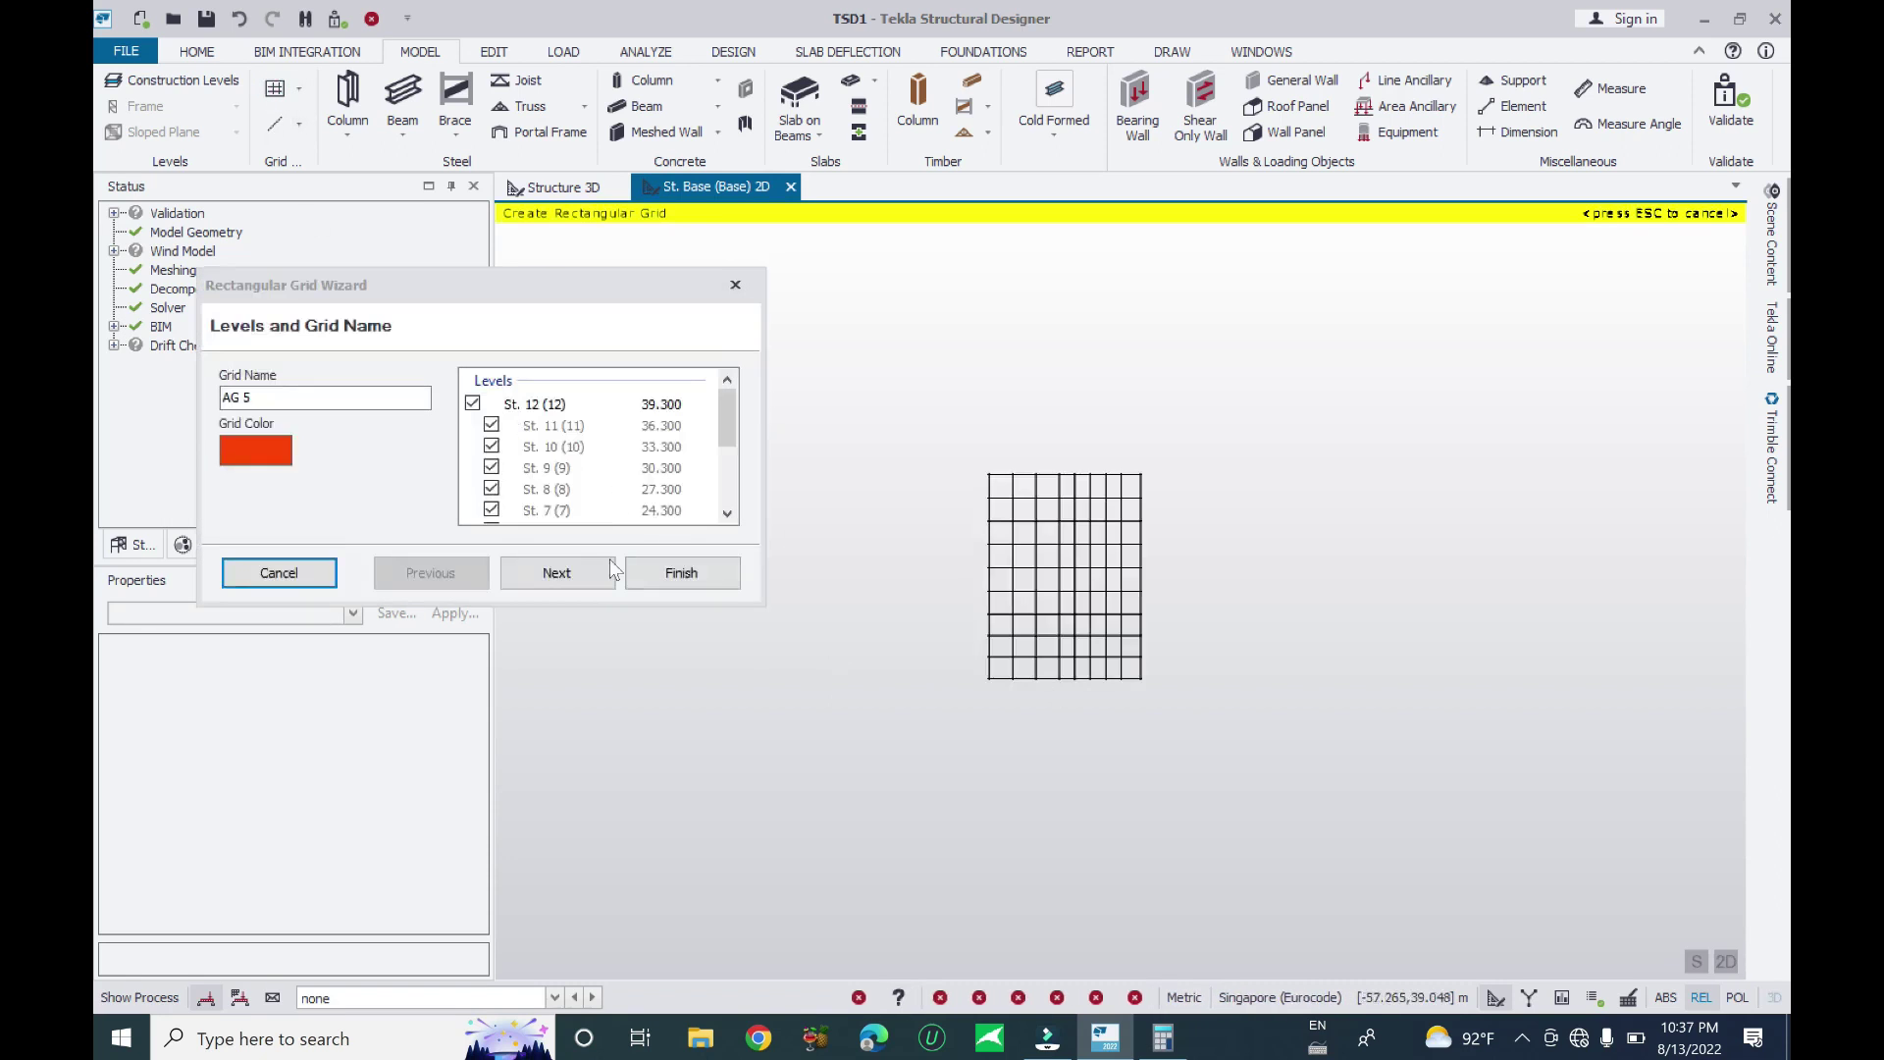
click(574, 574)
click(574, 574)
click(574, 575)
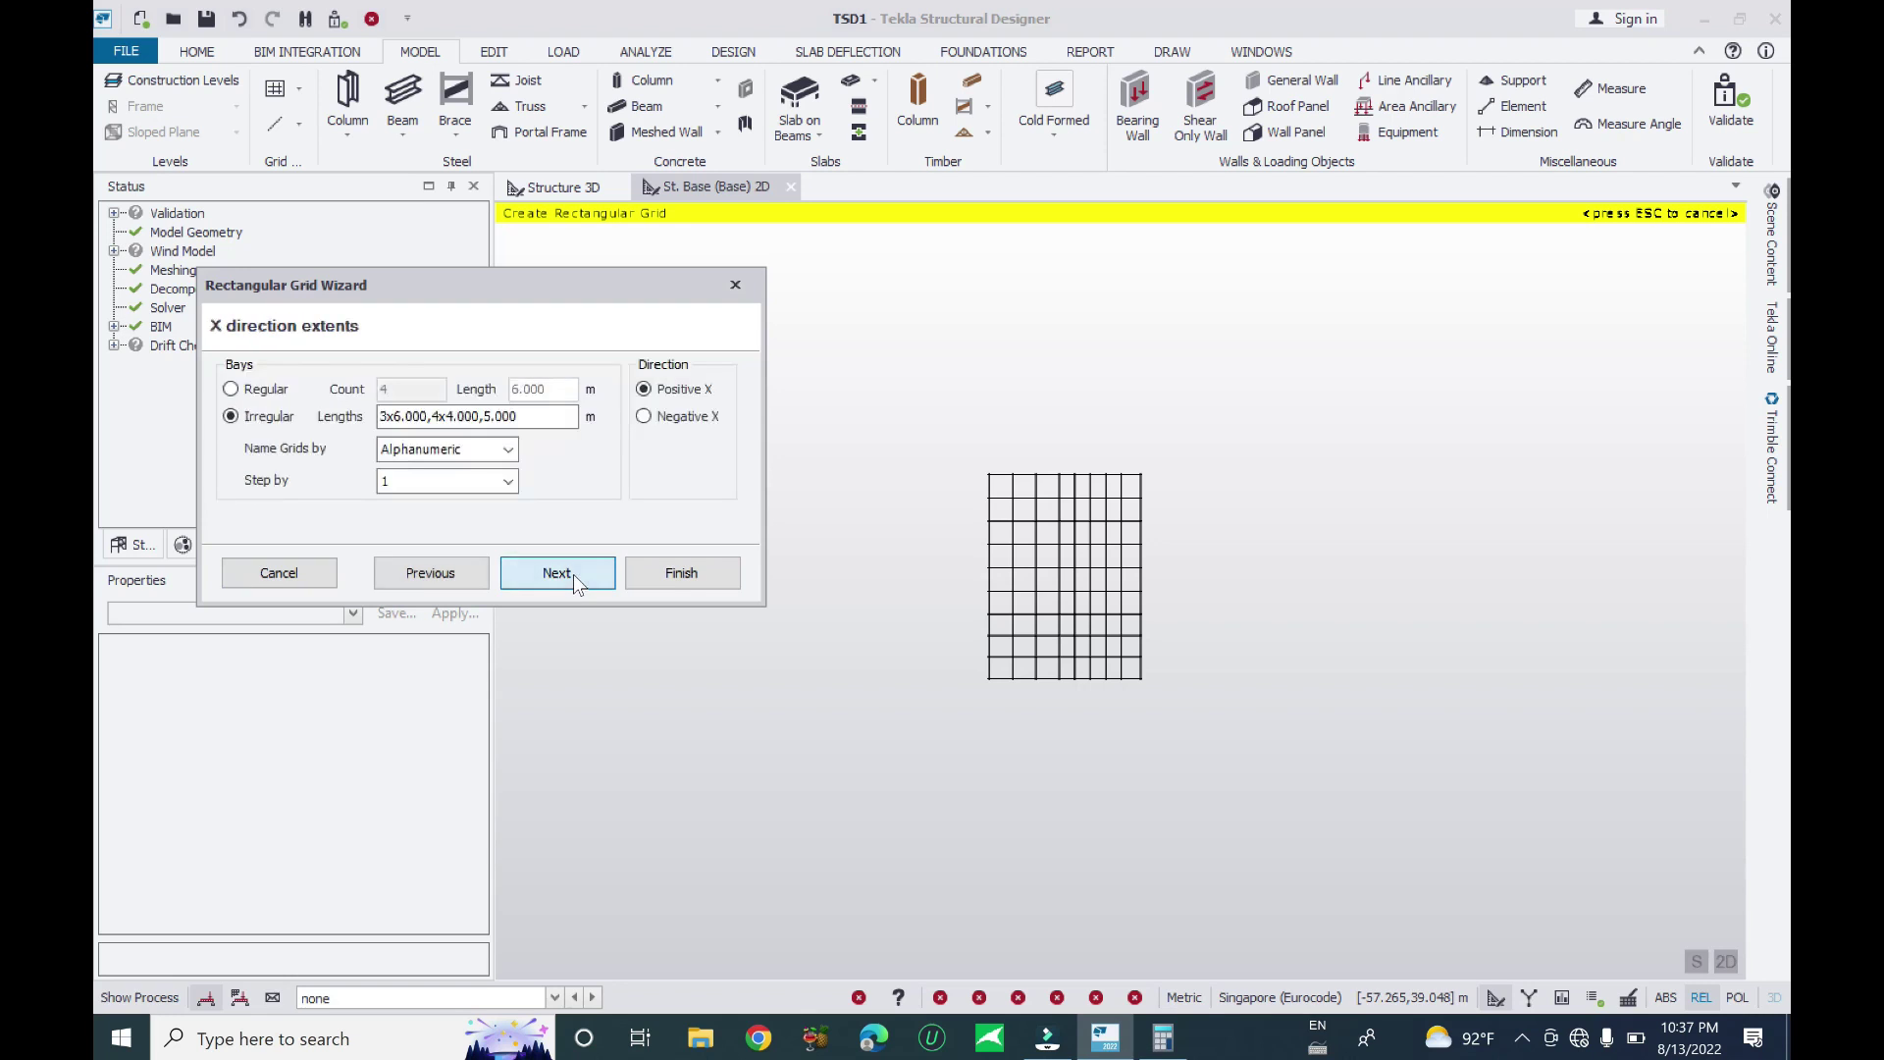
click(568, 573)
click(530, 574)
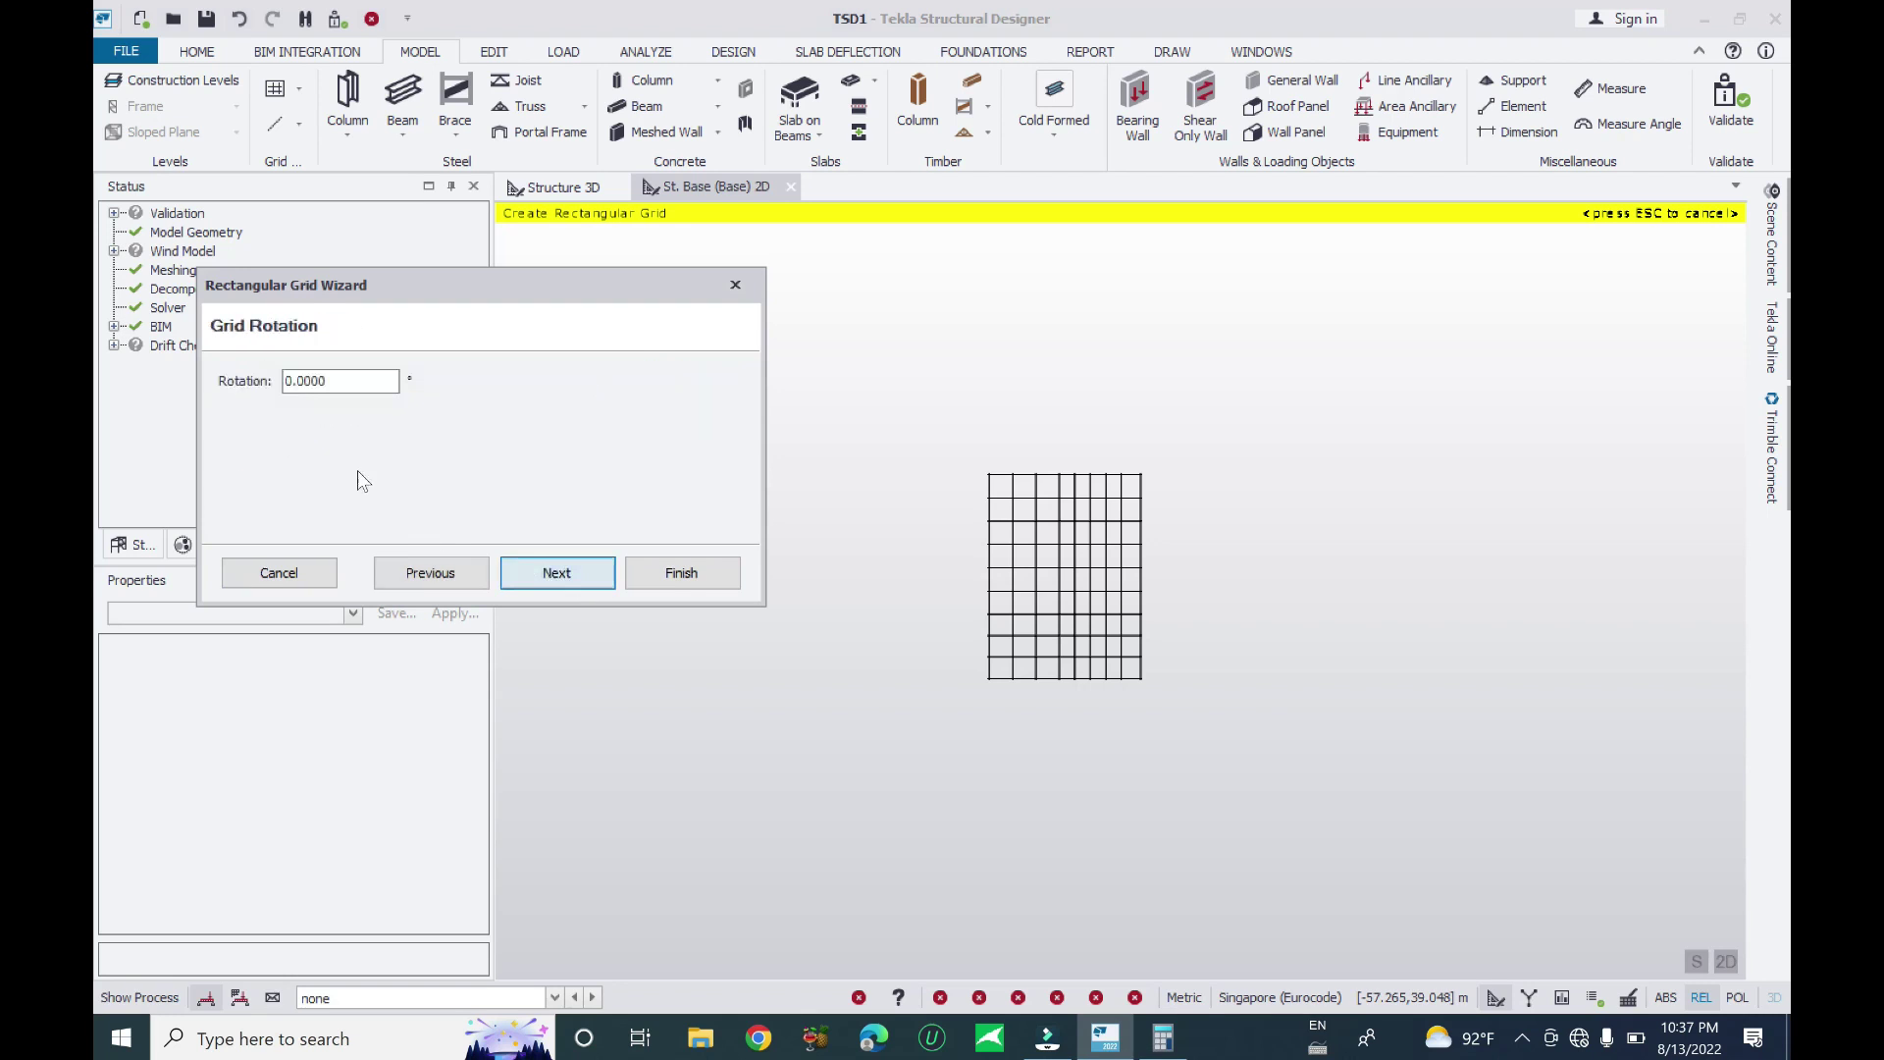
double_click(351, 379)
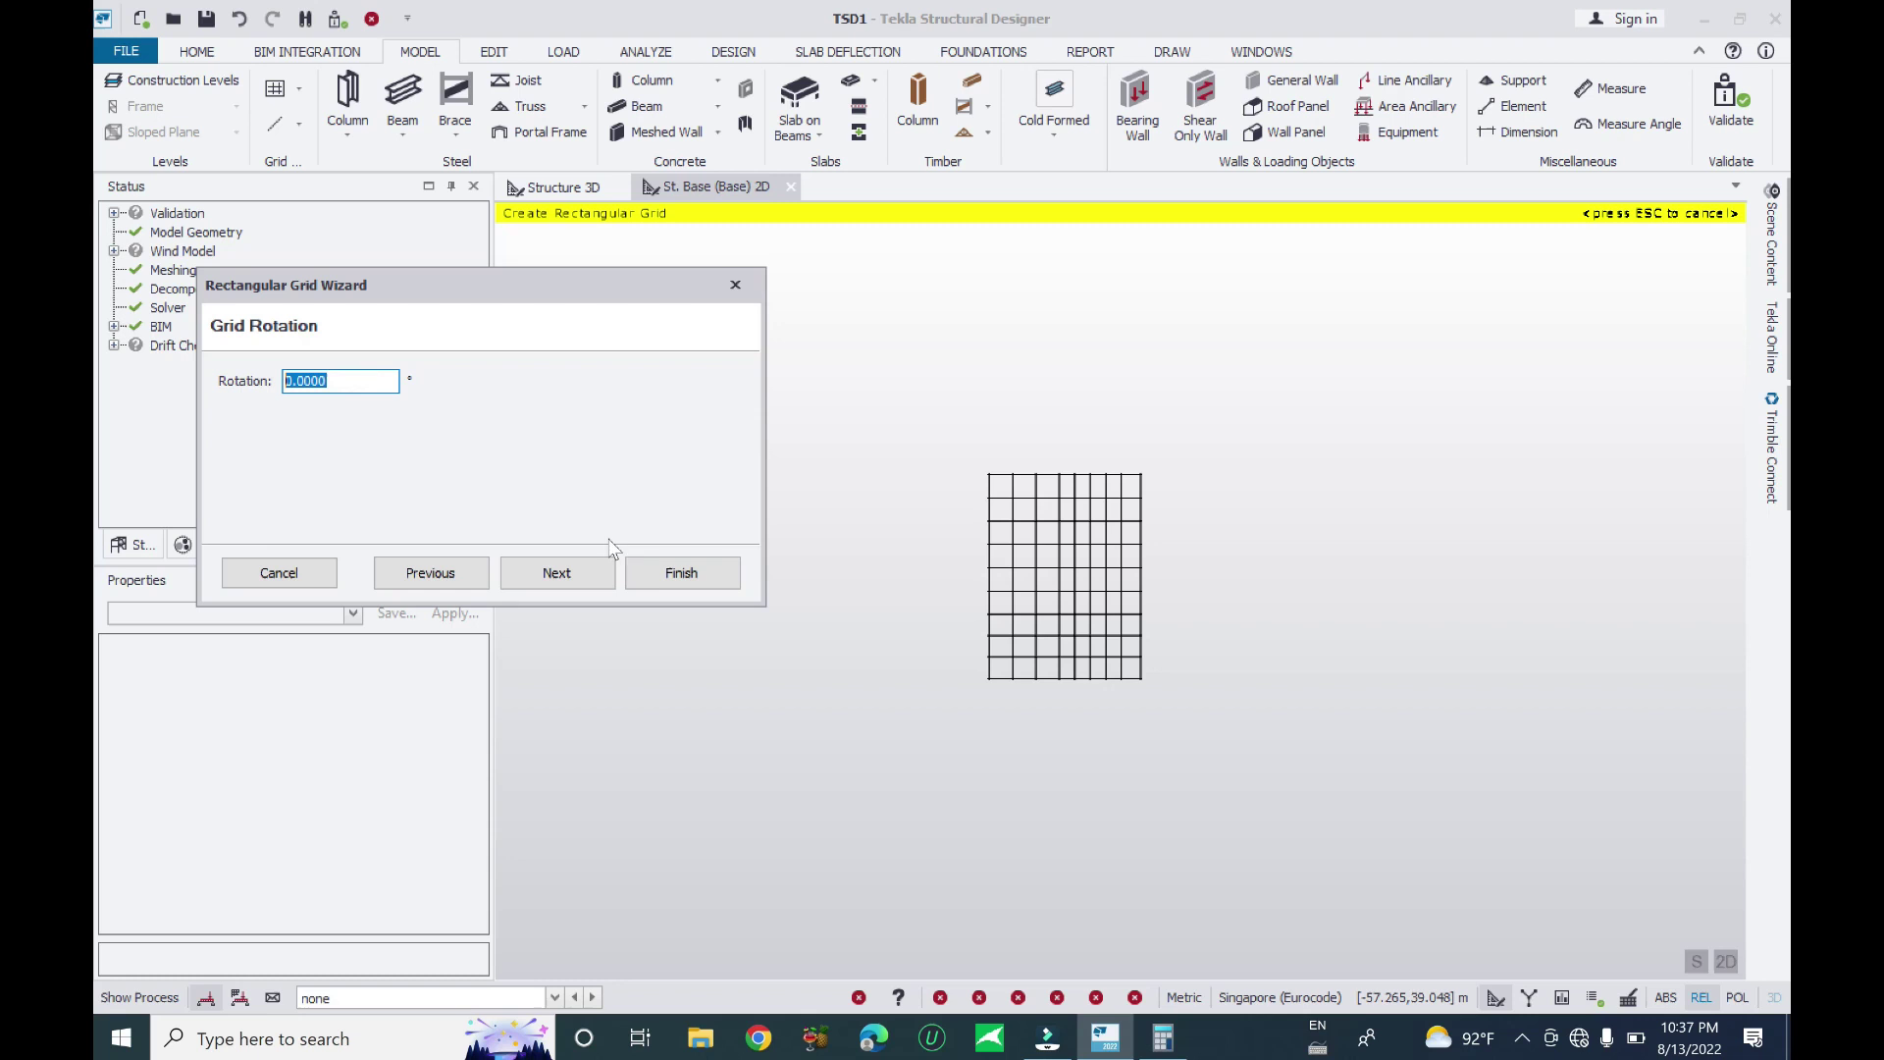
click(679, 575)
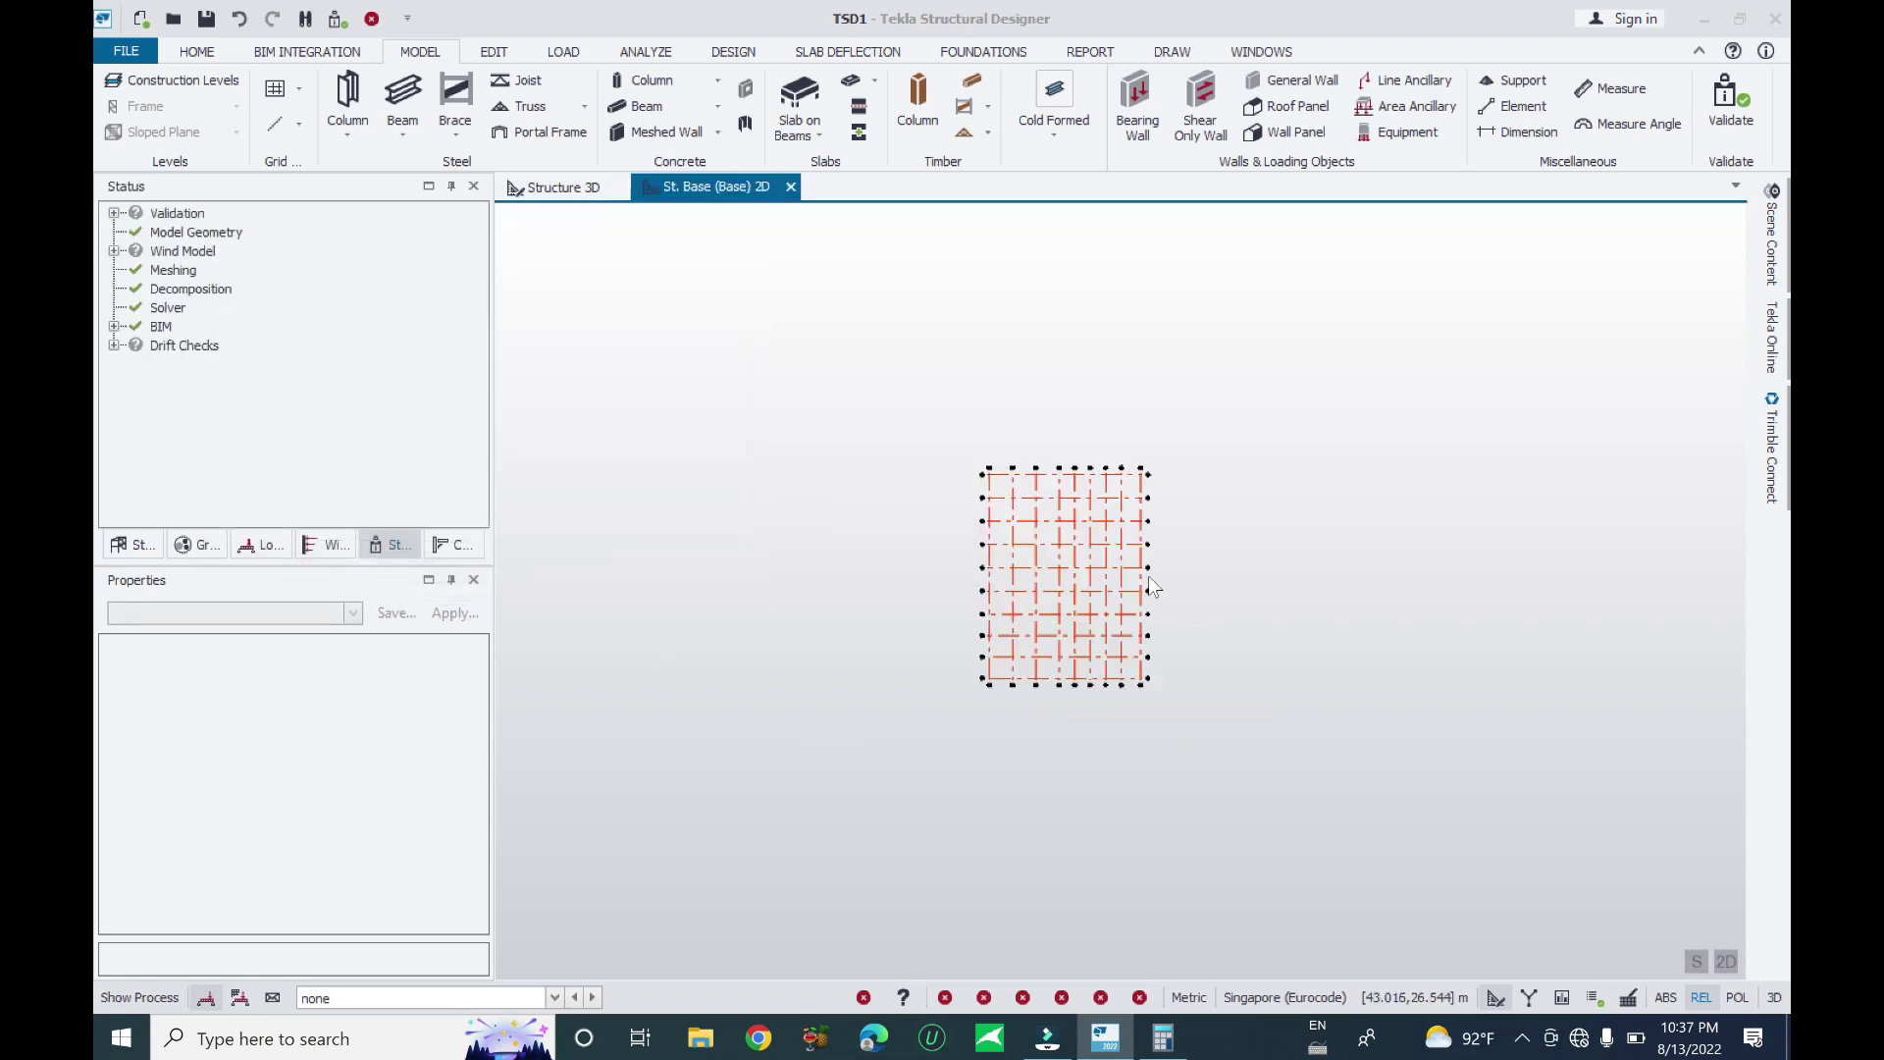
Examine the names of the lettered and numbered grid lines around the edges of the new grid
scroll(1022, 793, up, 10)
scroll(826, 738, down, 10)
mouse_move(853, 534)
scroll(854, 534, up, 5)
scroll(856, 463, down, 5)
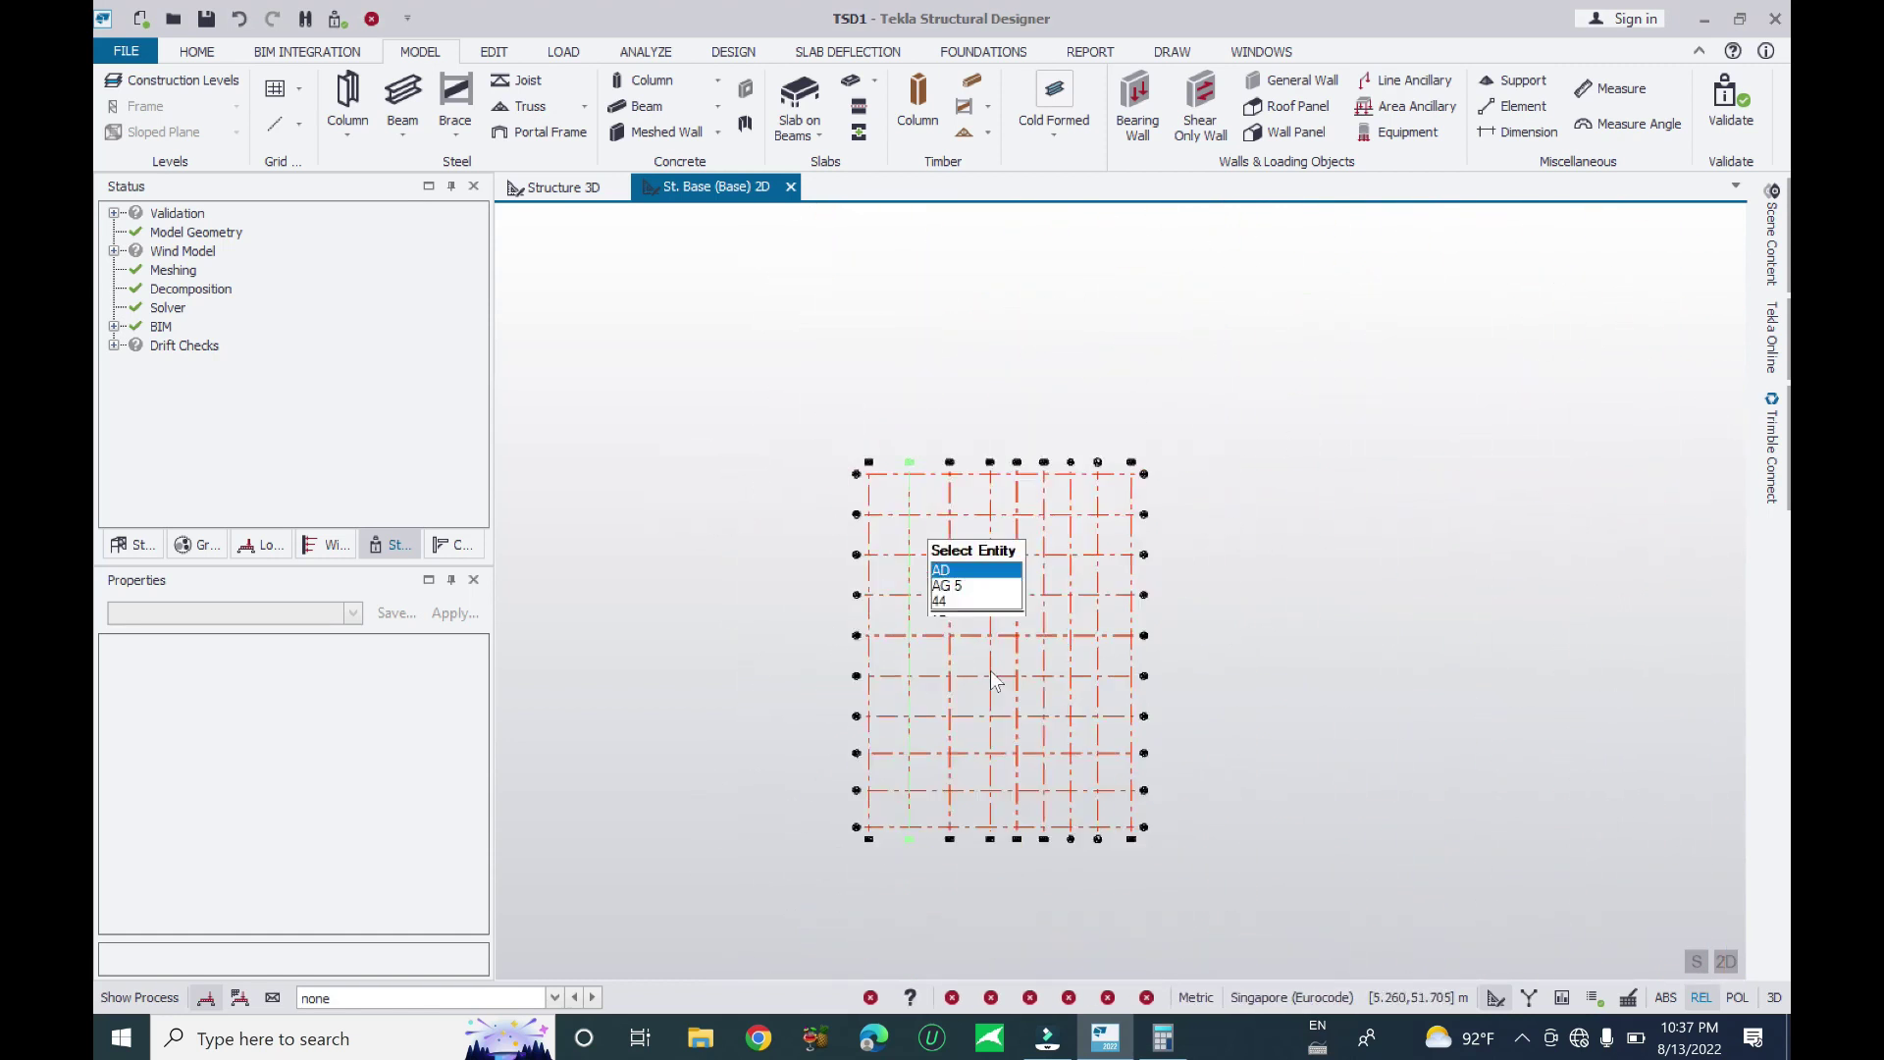
scroll(893, 745, up, 10)
middle_drag(839, 746, 791, 844)
scroll(770, 851, down, 3)
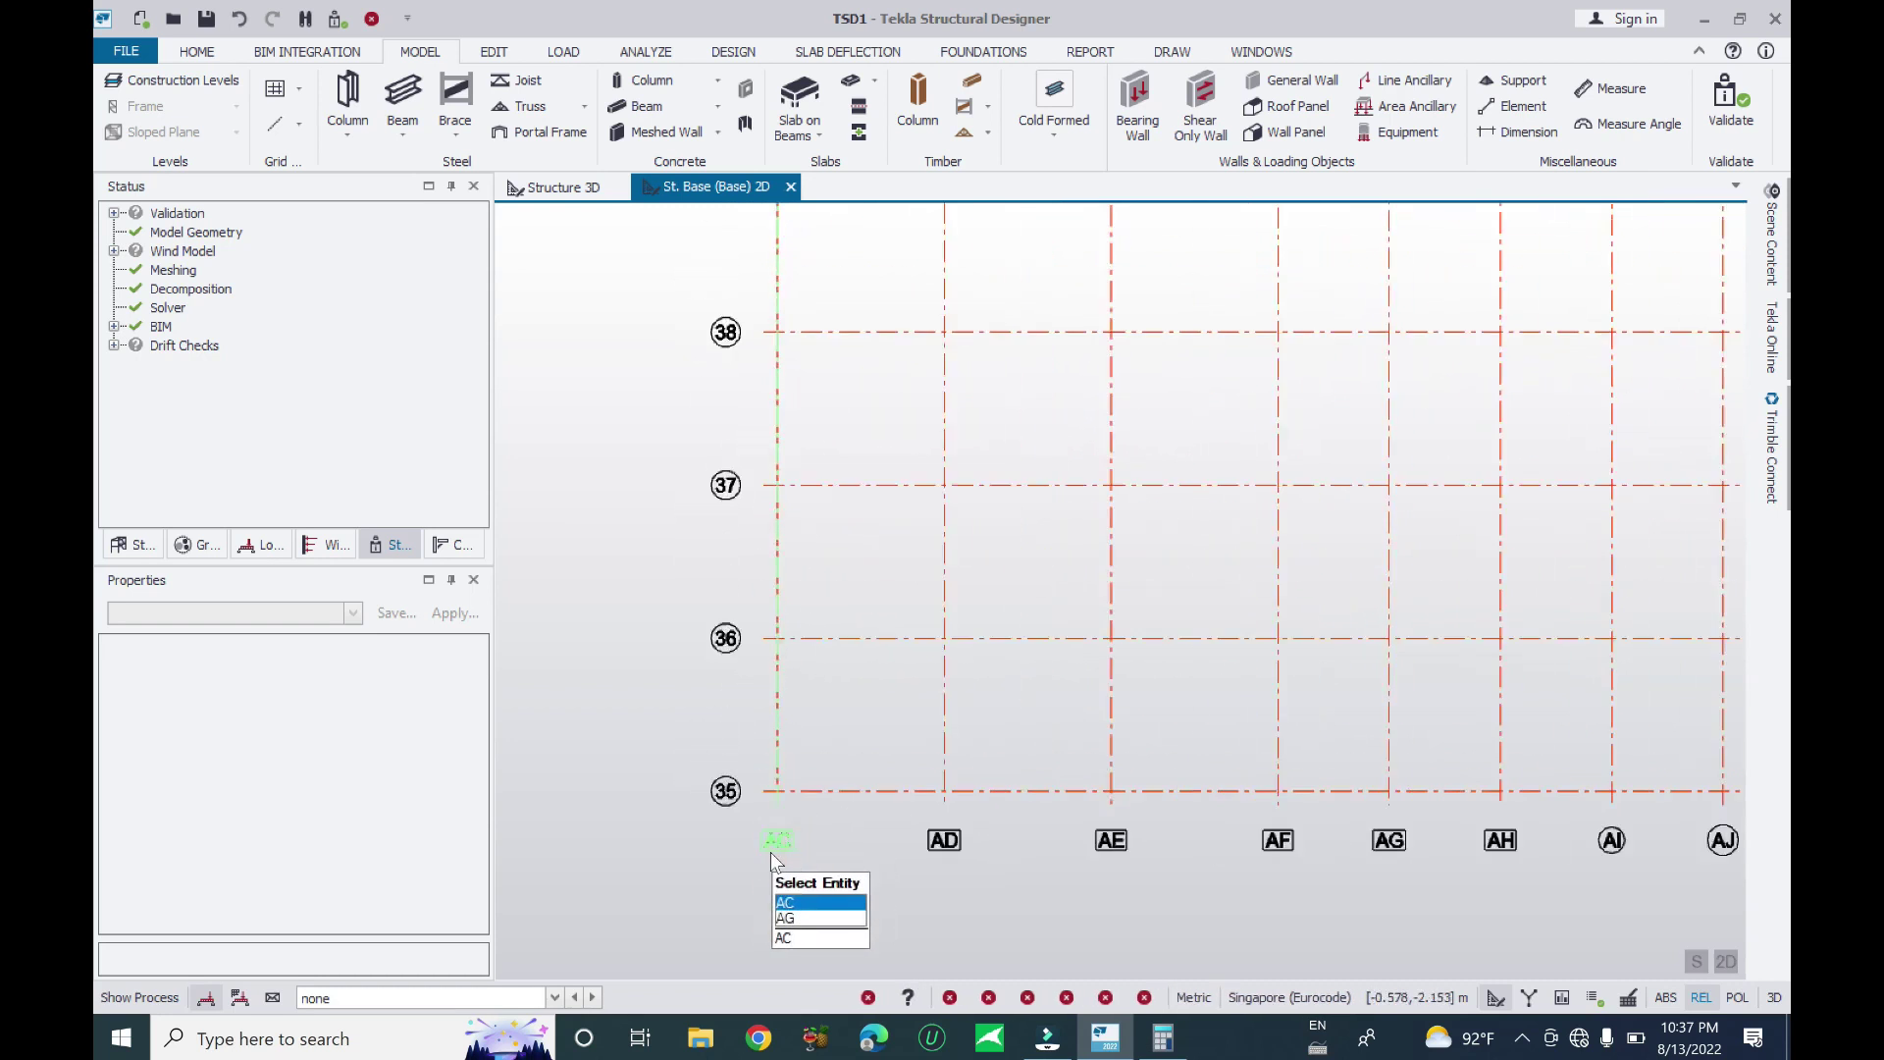
scroll(772, 853, up, 3)
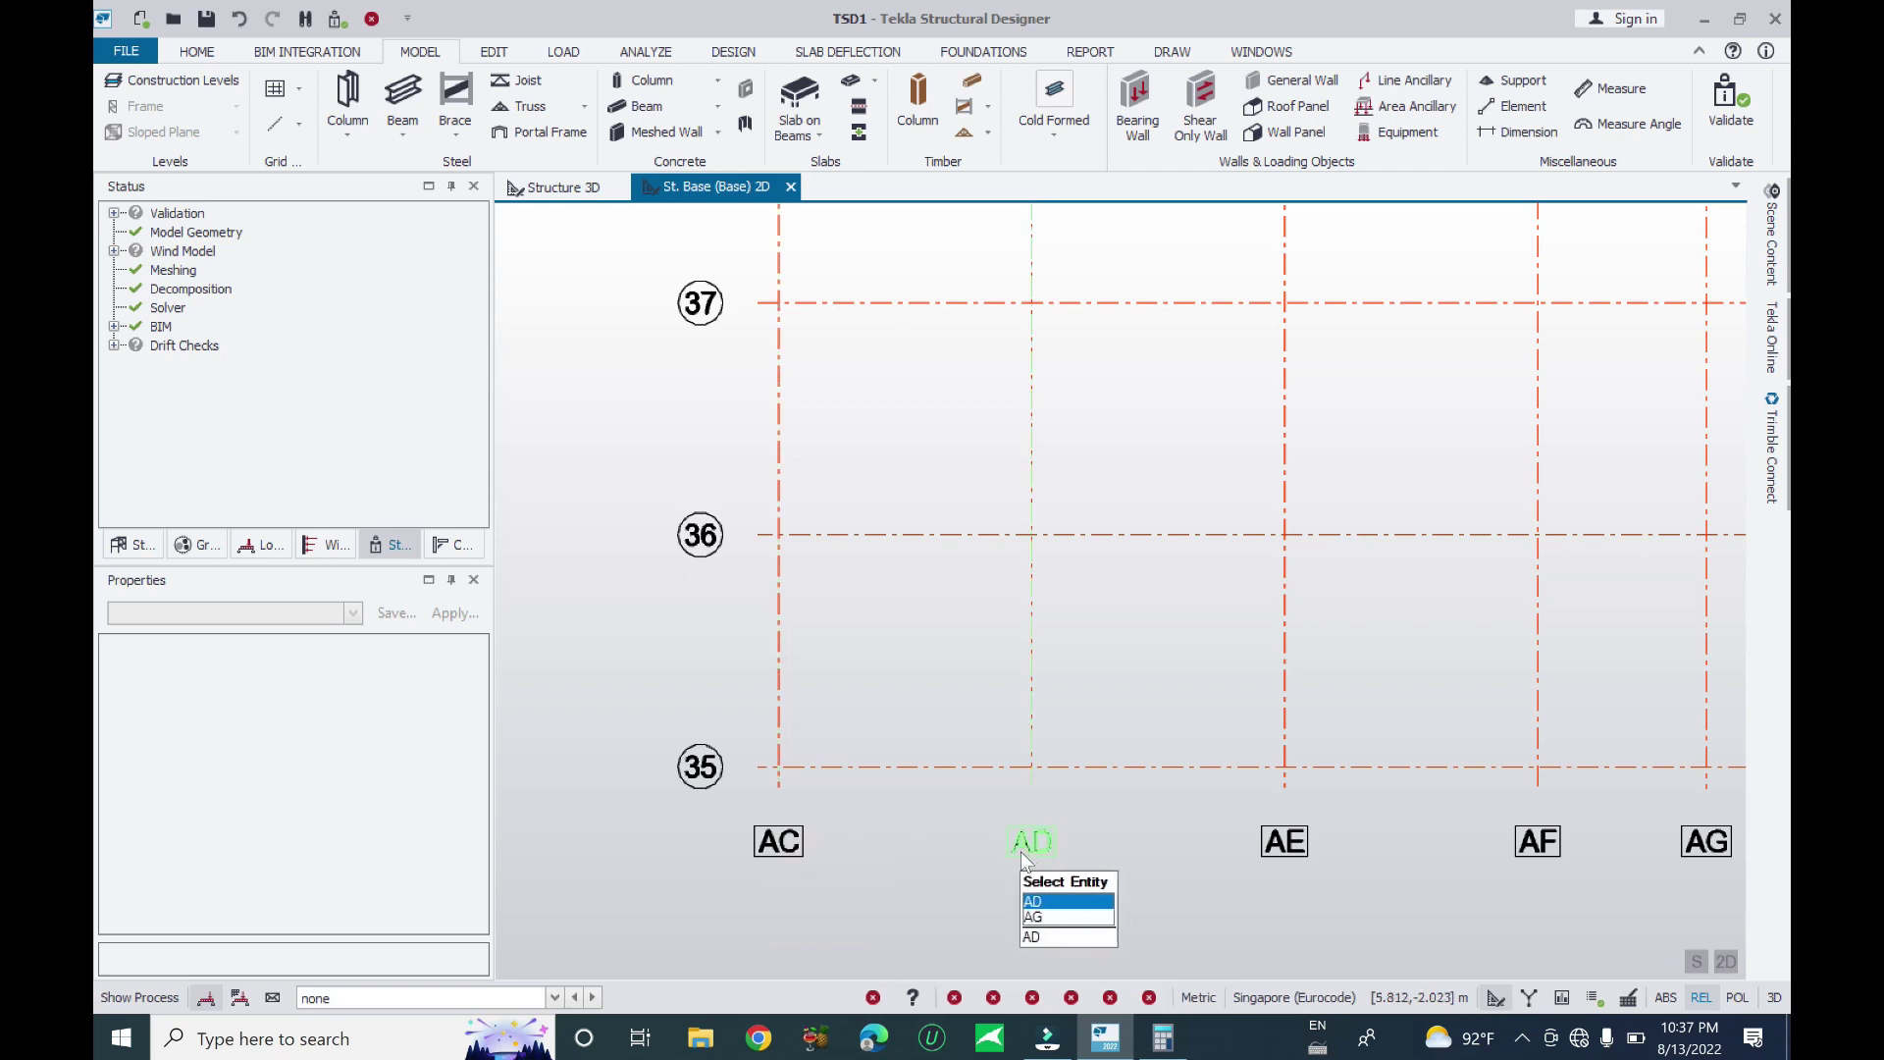
middle_drag(1276, 859, 909, 830)
scroll(908, 834, down, 3)
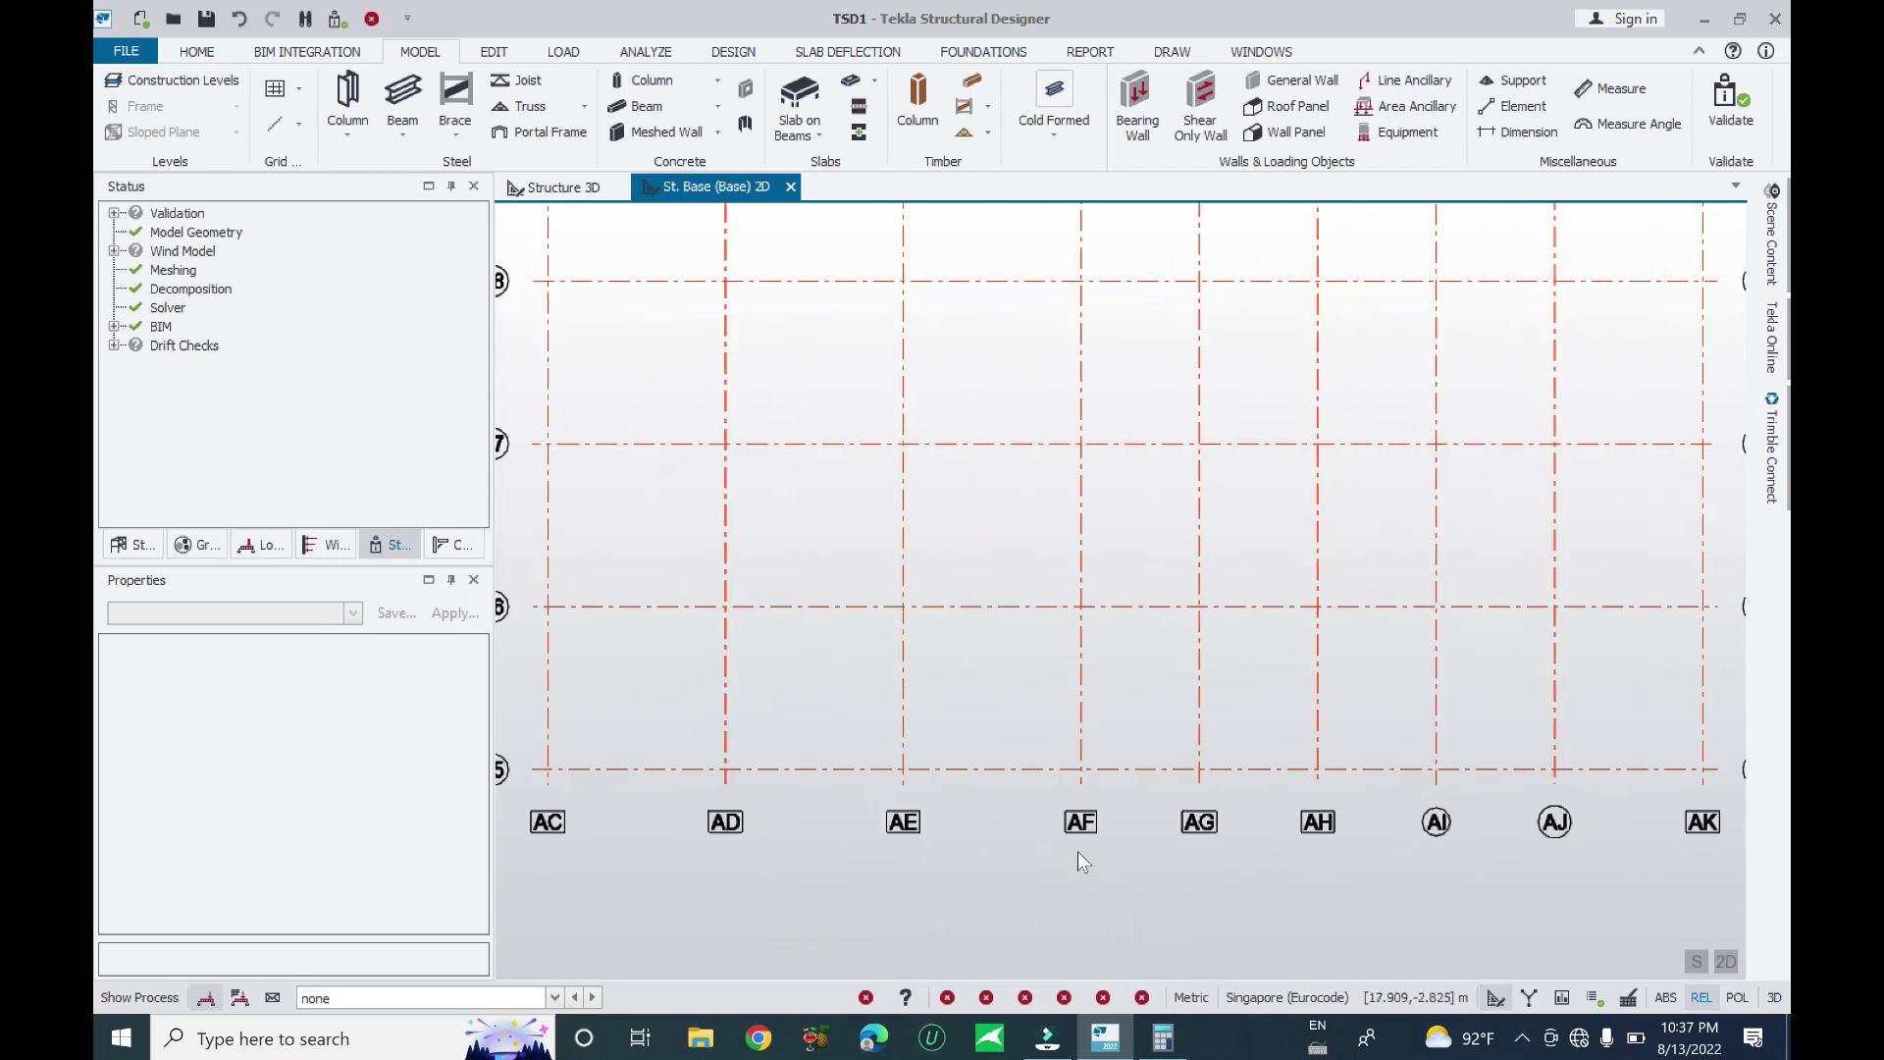
scroll(1201, 844, down, 2)
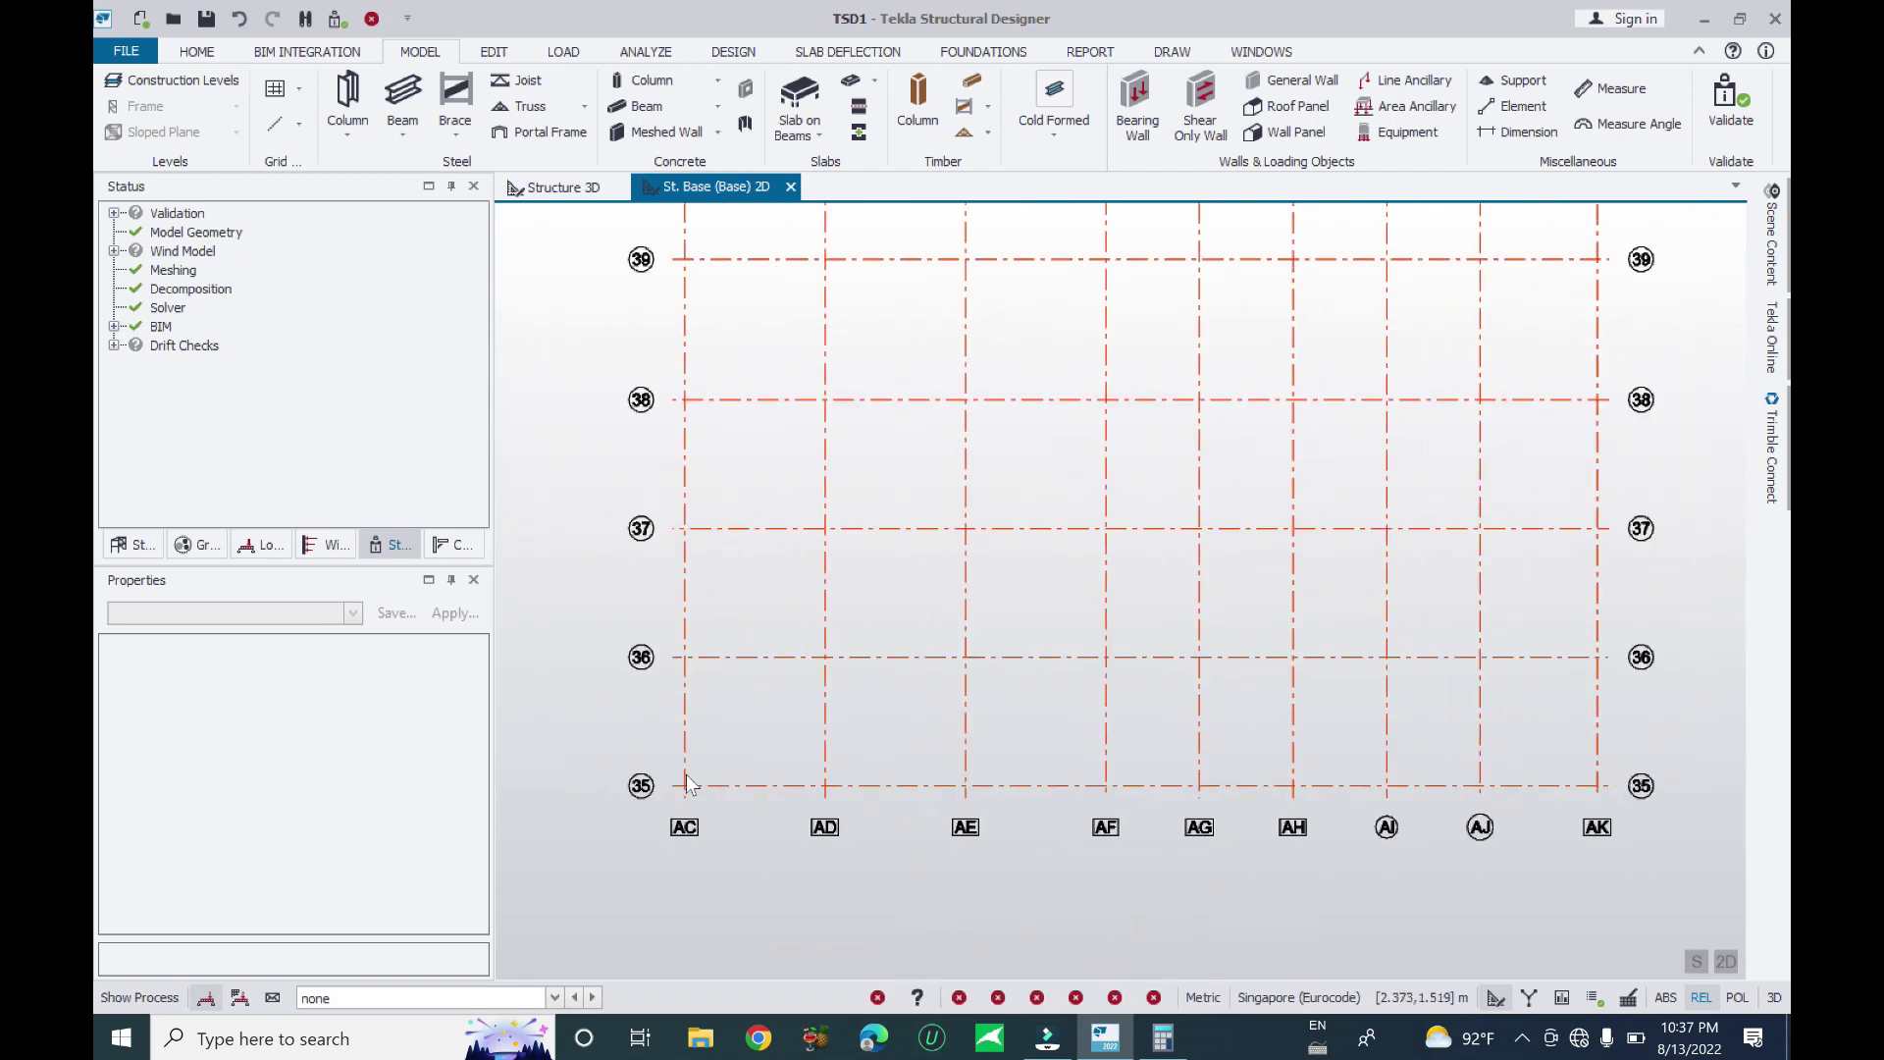
scroll(820, 834, down, 1)
middle_drag(719, 620, 864, 471)
scroll(859, 584, up, 3)
scroll(865, 573, up, 4)
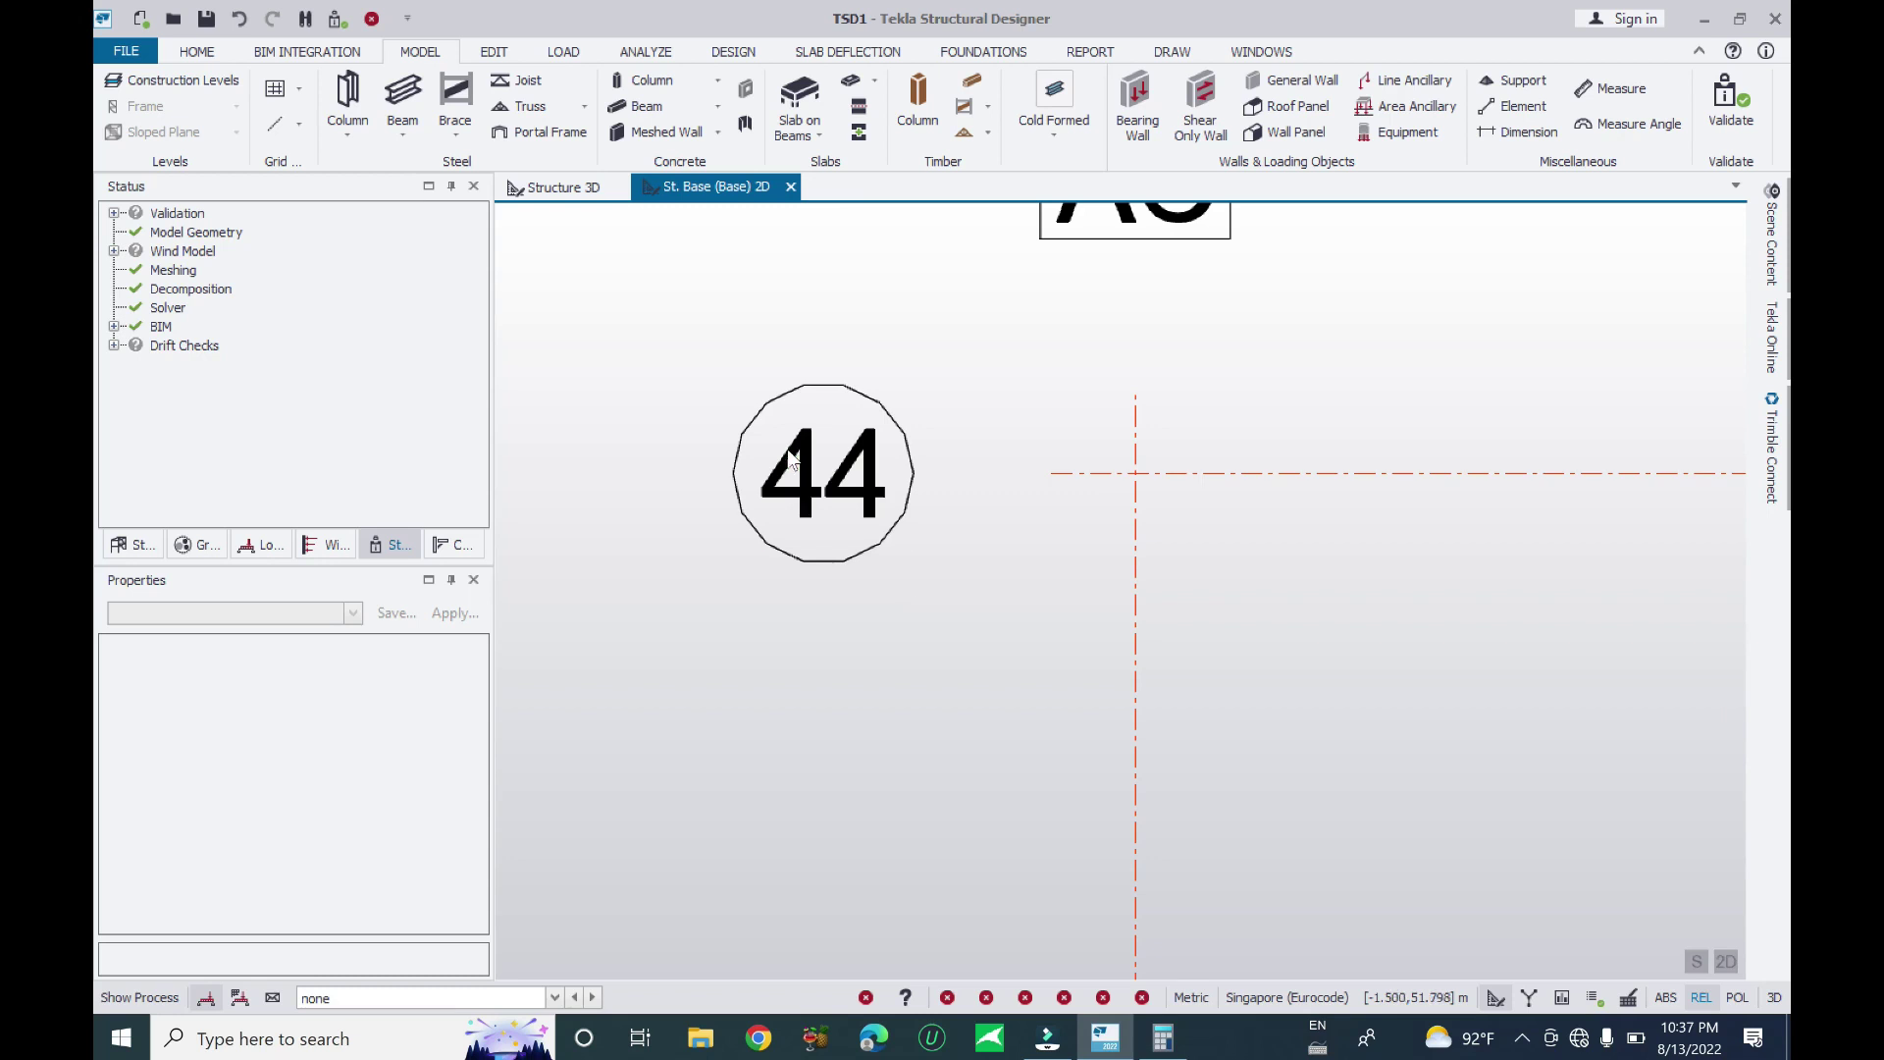
scroll(775, 442, down, 15)
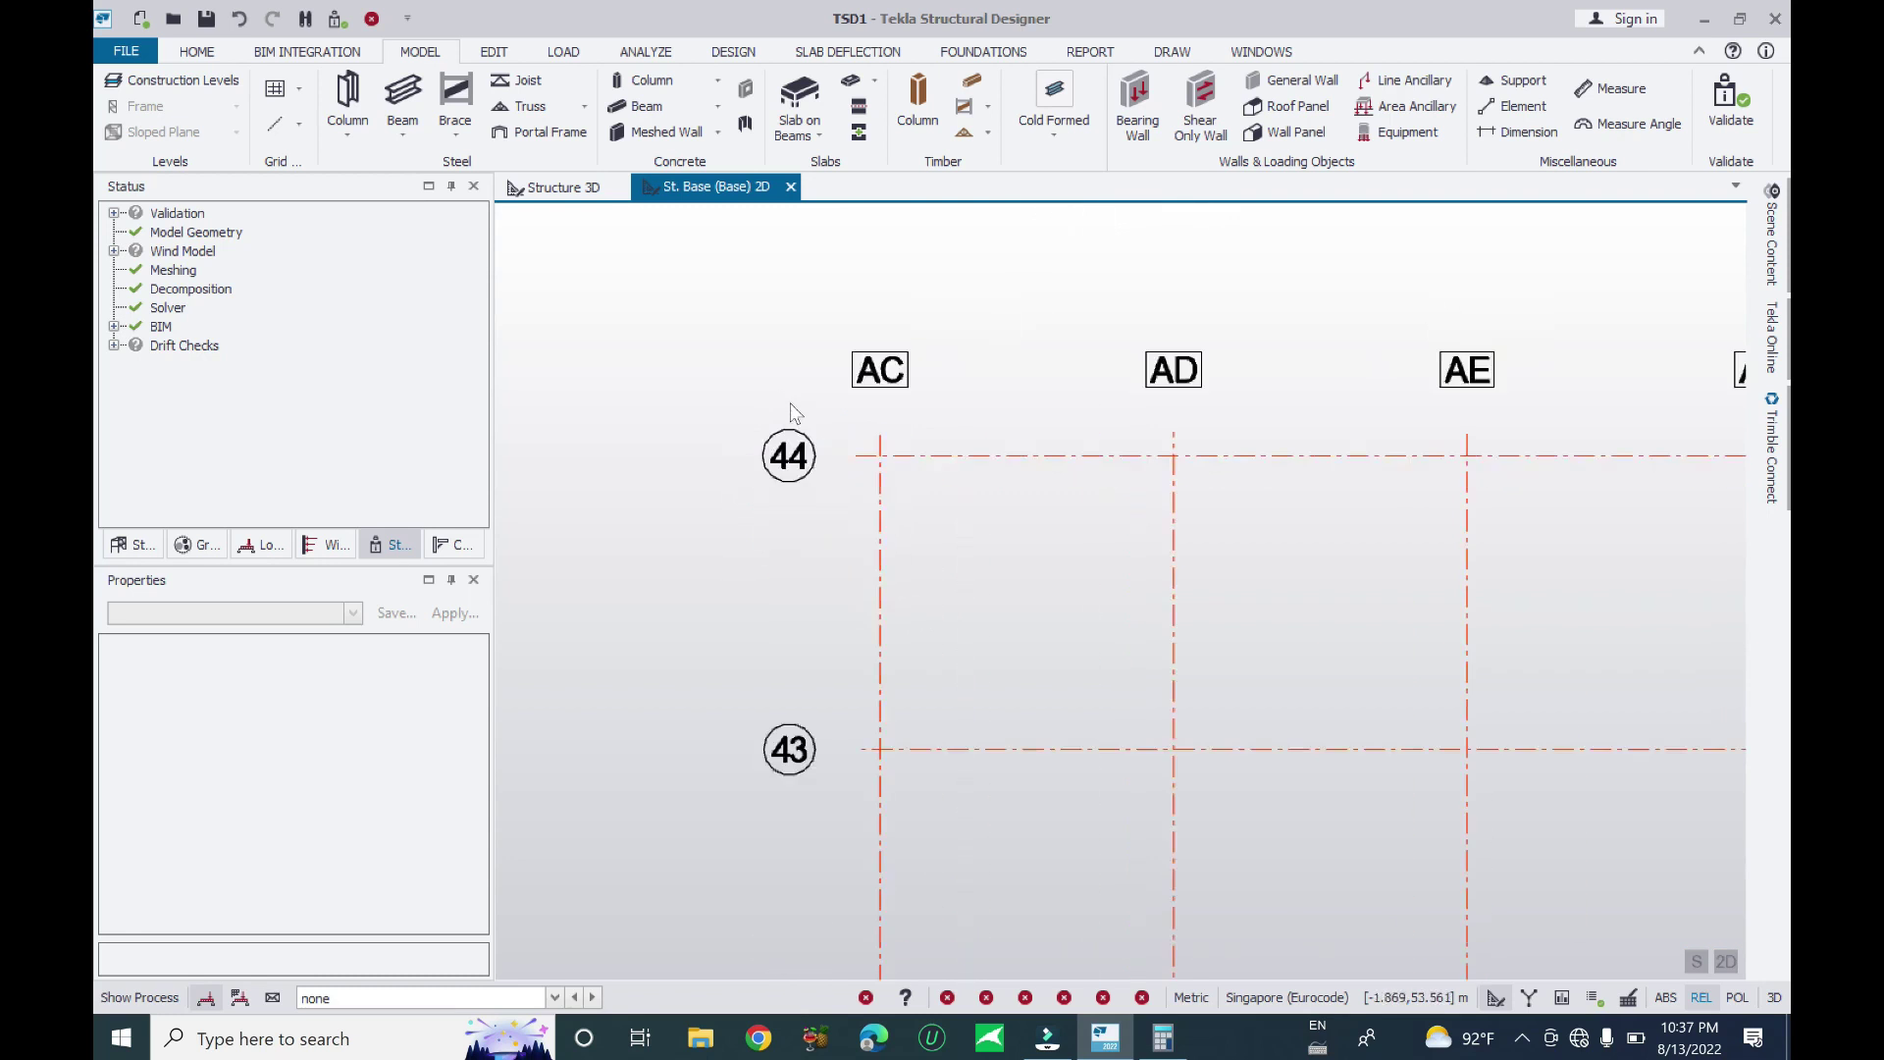
scroll(844, 691, up, 4)
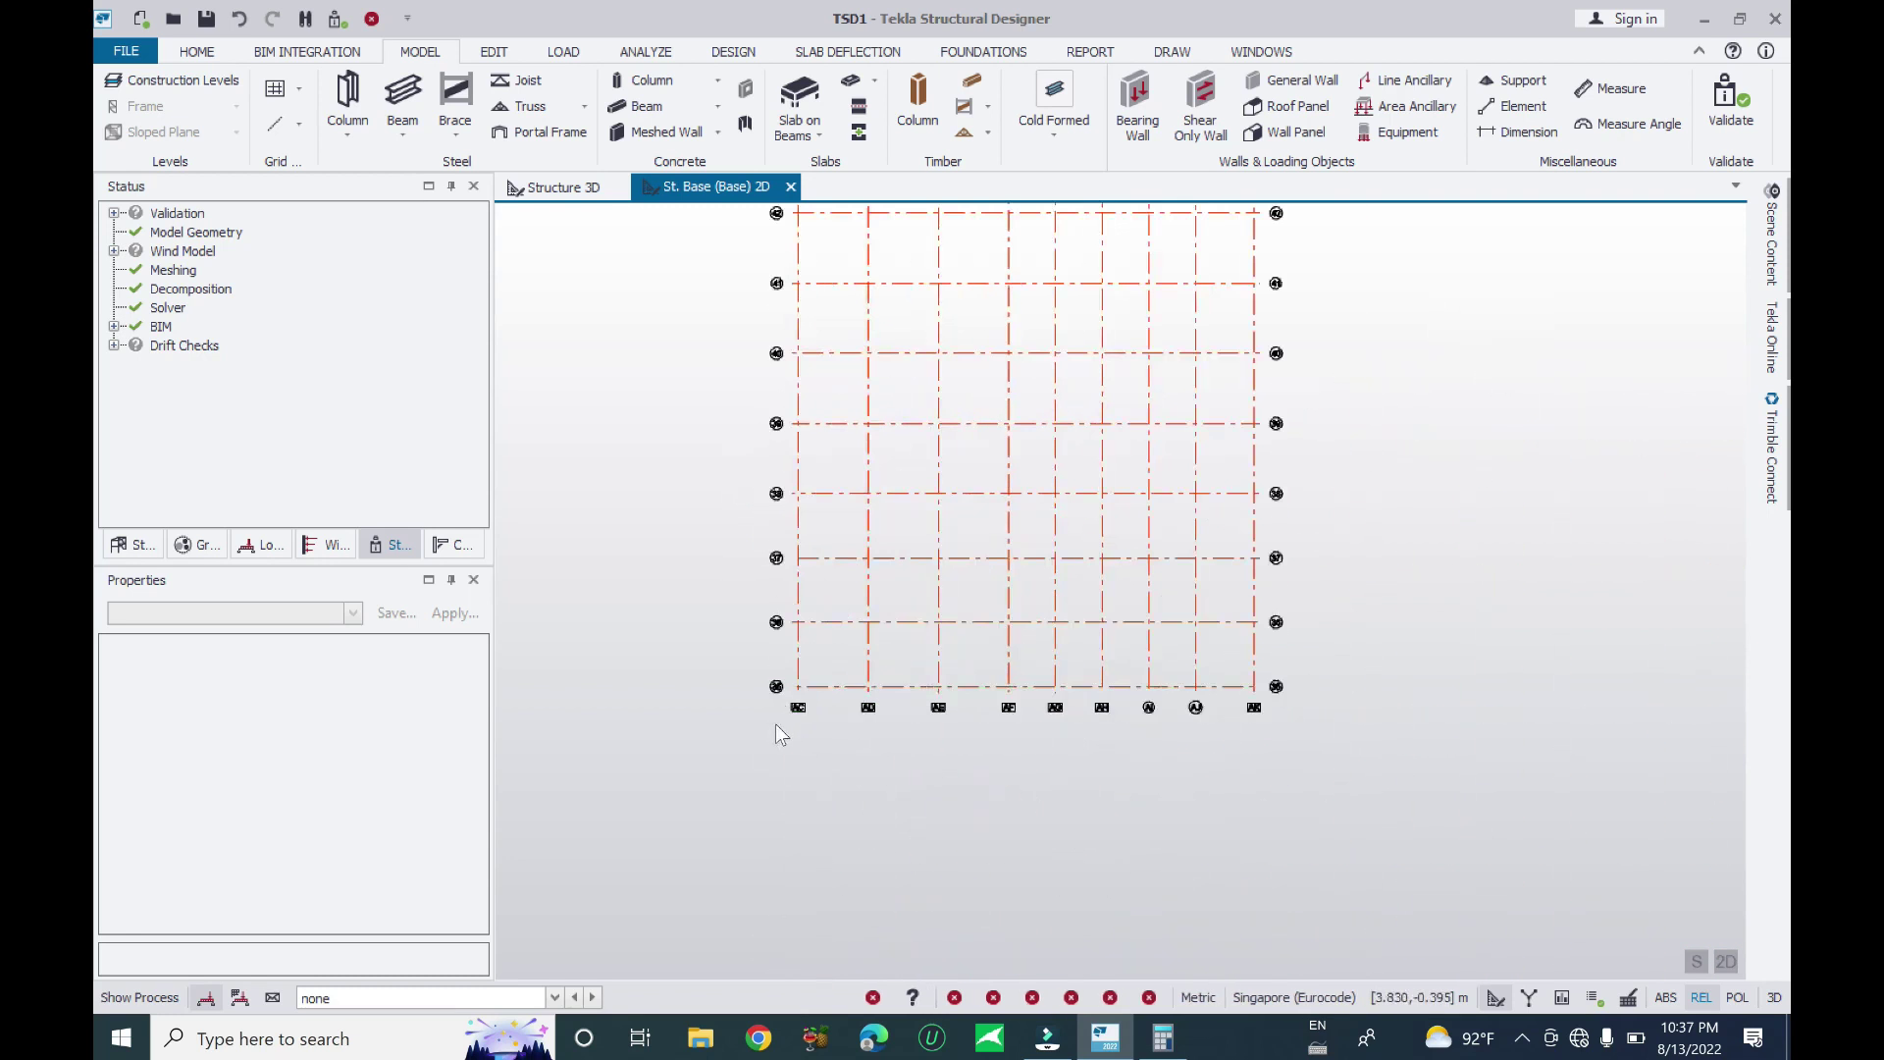
Set the user name of the lowest horizontal grid line, 35, to 1
scroll(777, 722, up, 4)
click(774, 636)
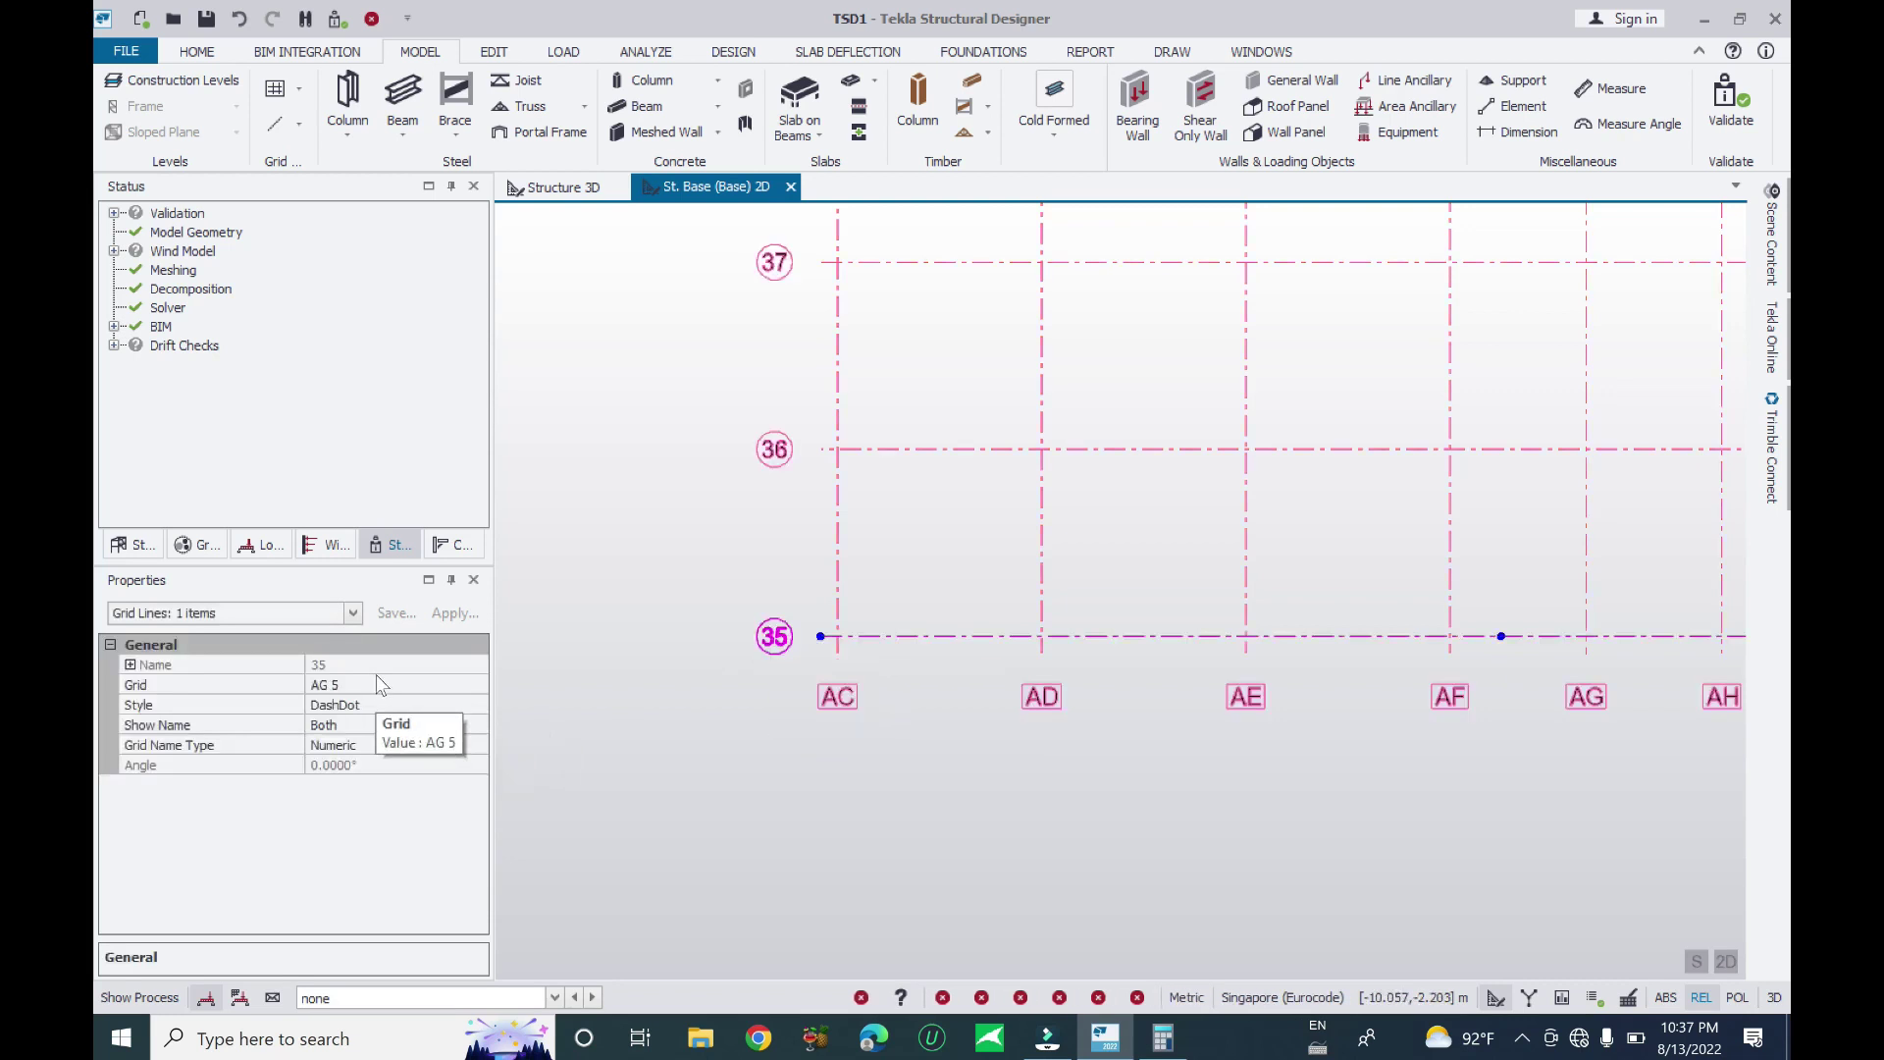
click(130, 665)
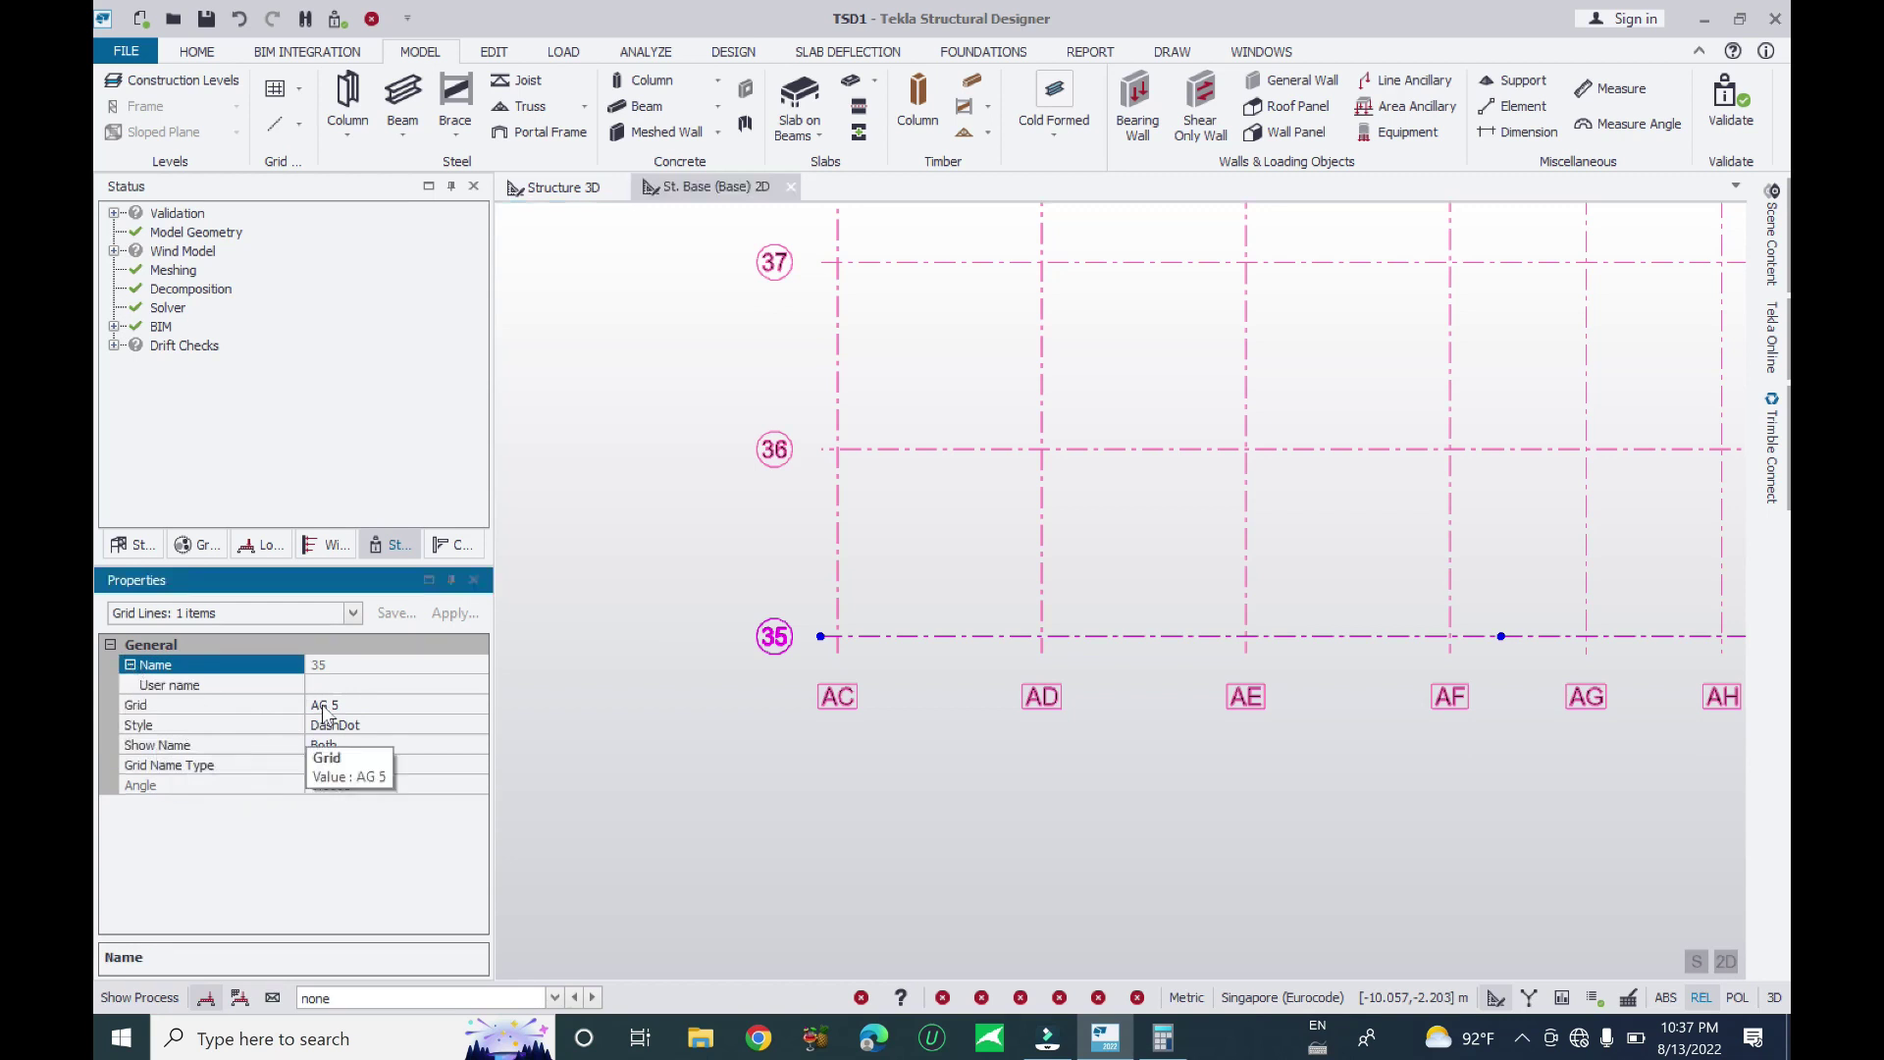
click(352, 688)
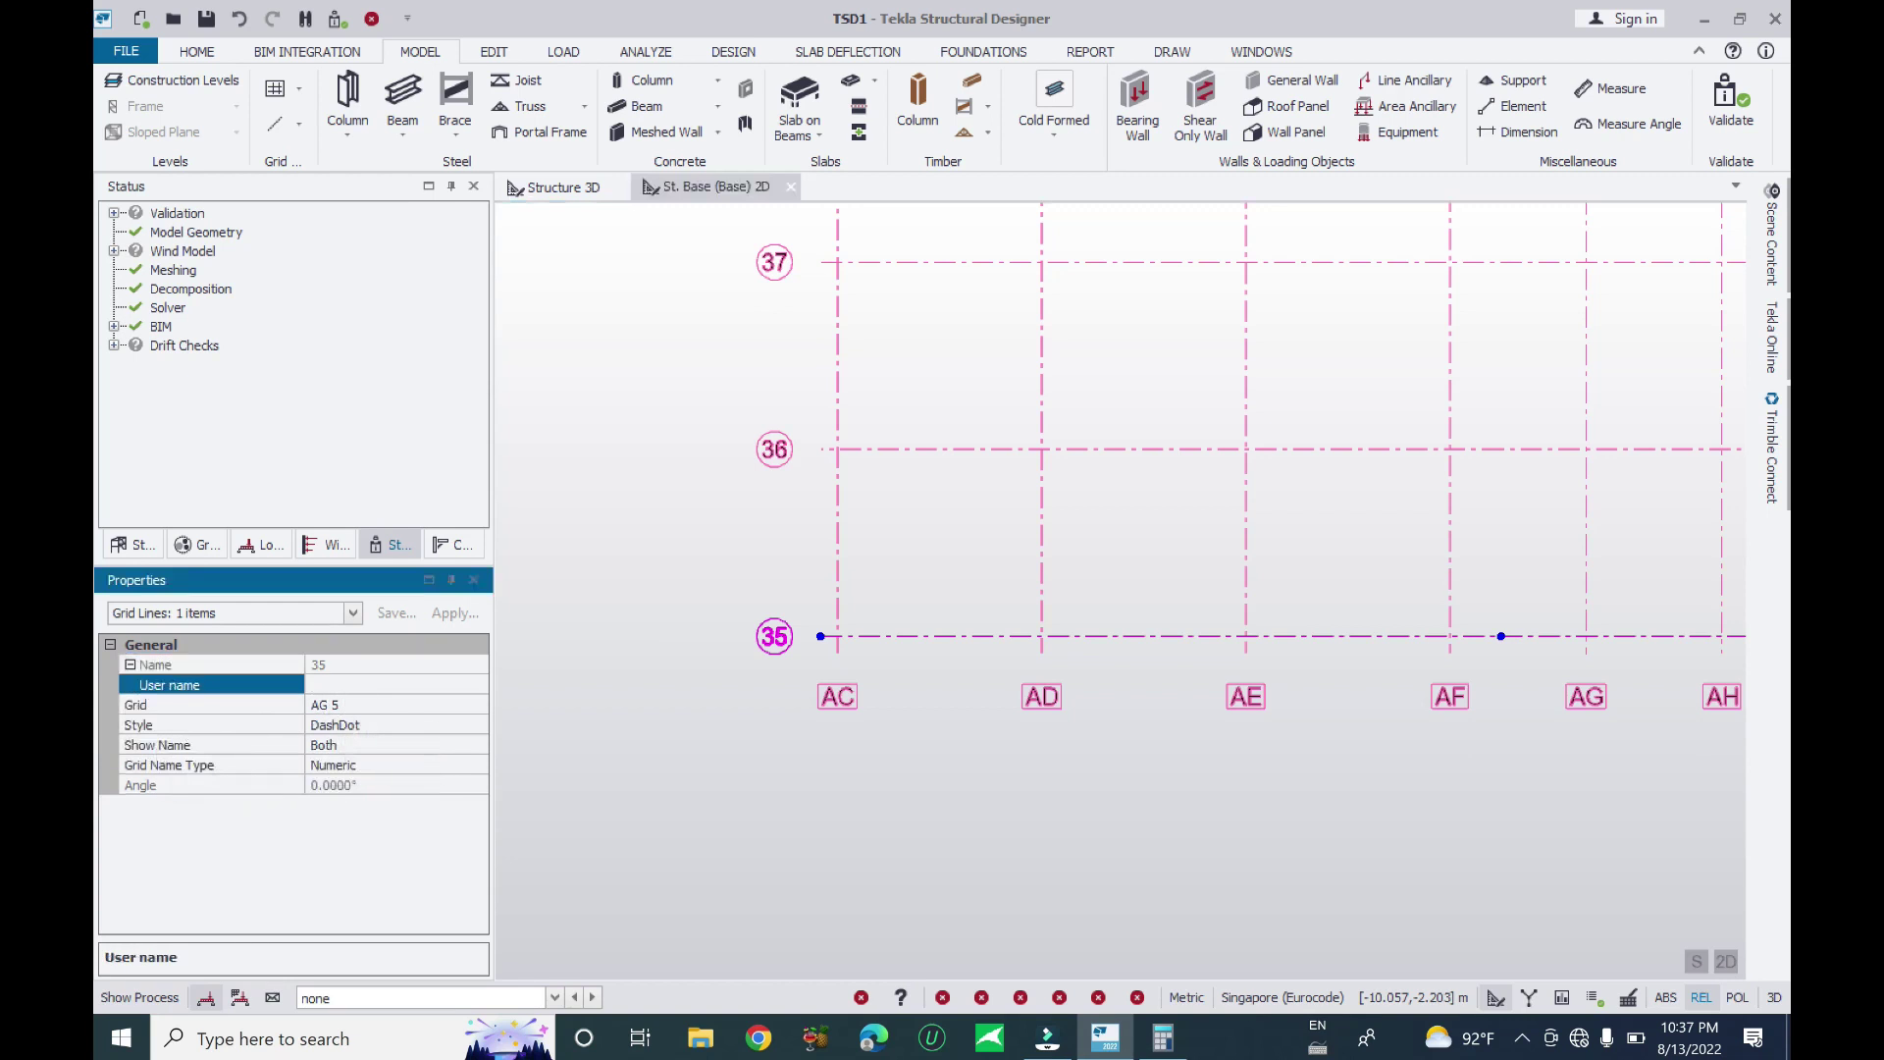
text(1)
key(Return)
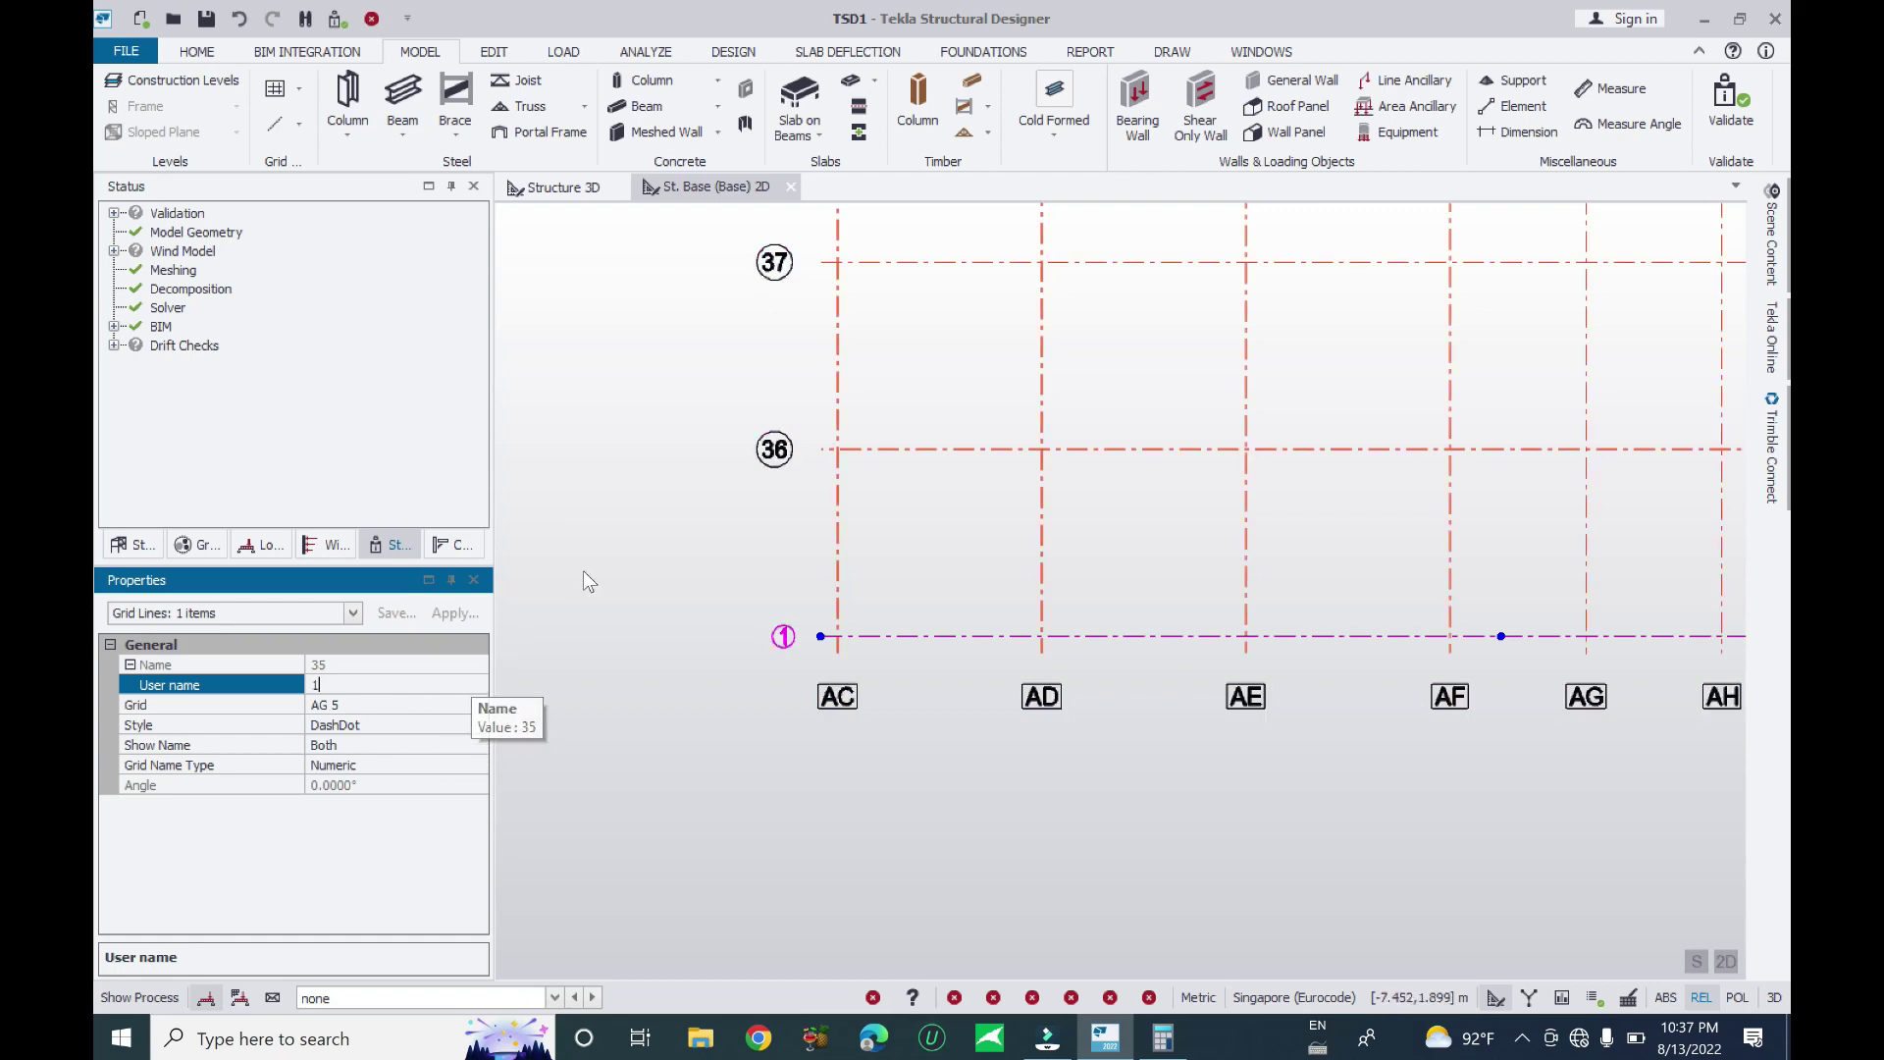
click(589, 579)
scroll(682, 719, down, 3)
key(Escape)
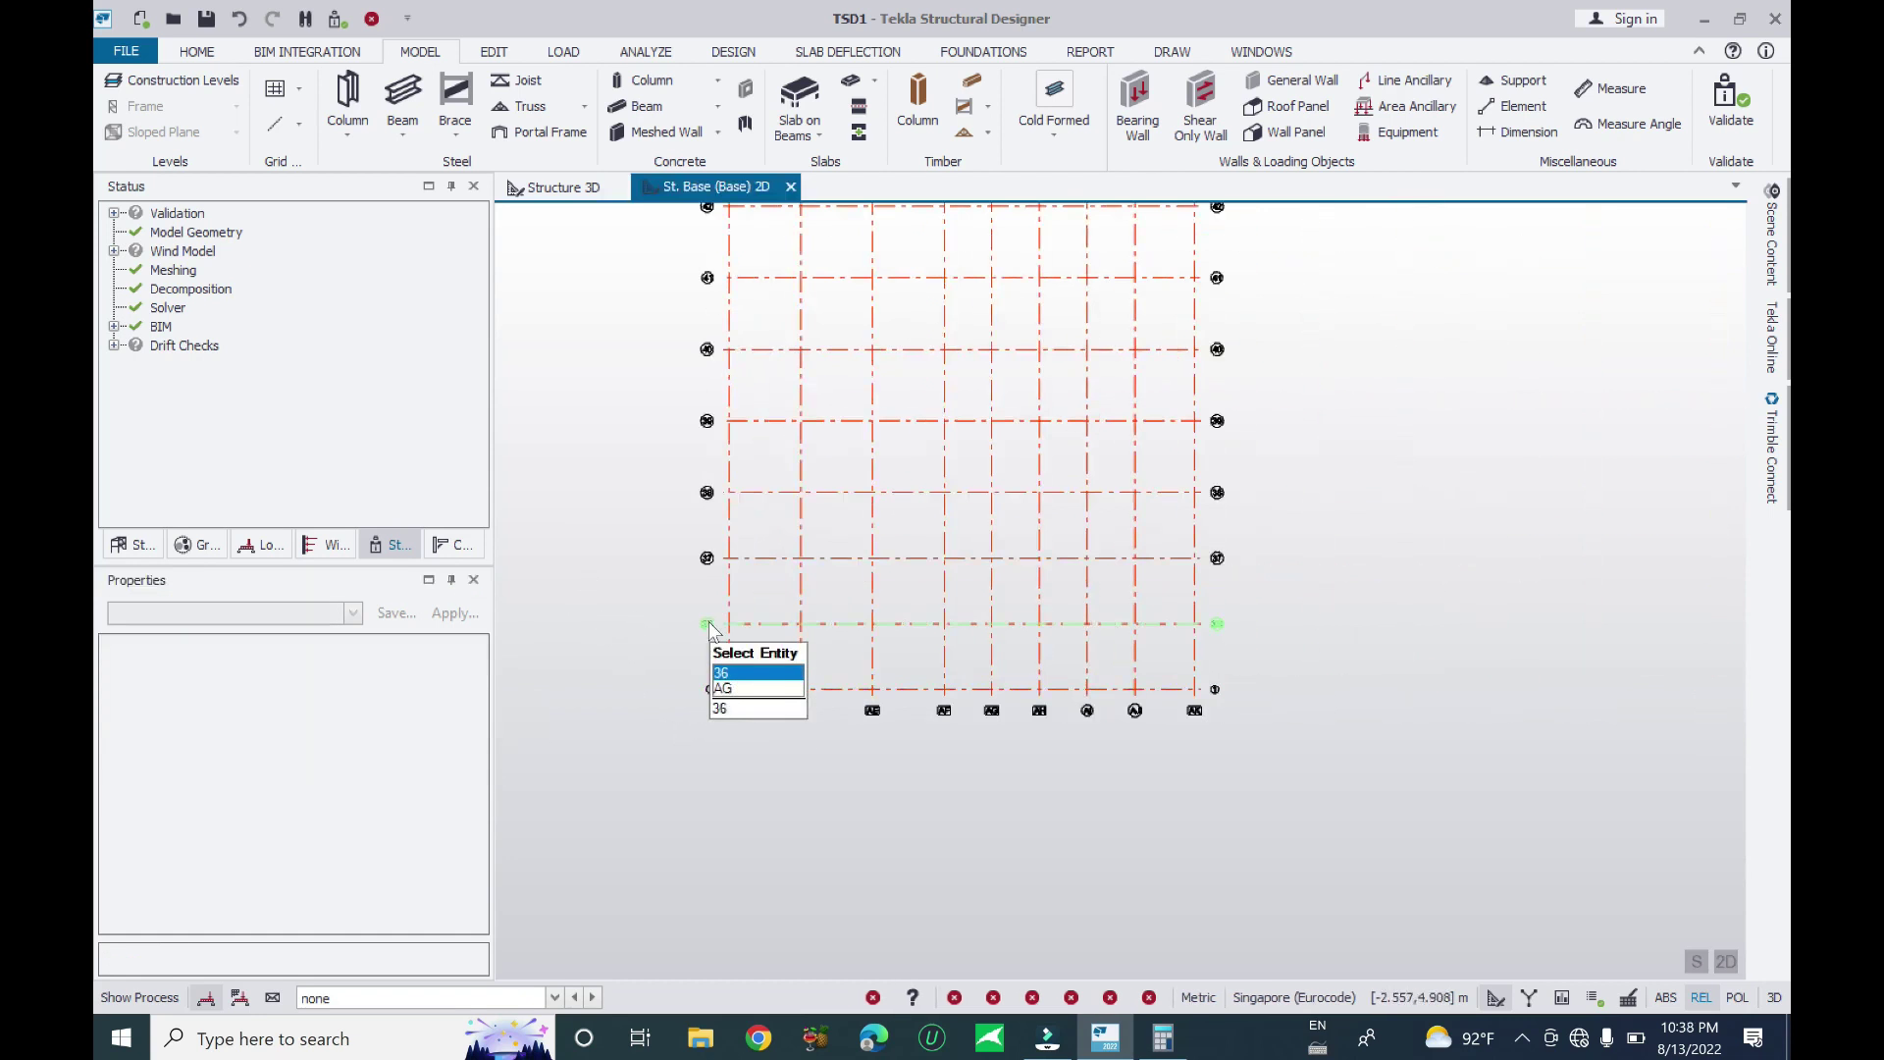
Give horizontal grid line 36, just above line 1, the user name 2
click(706, 624)
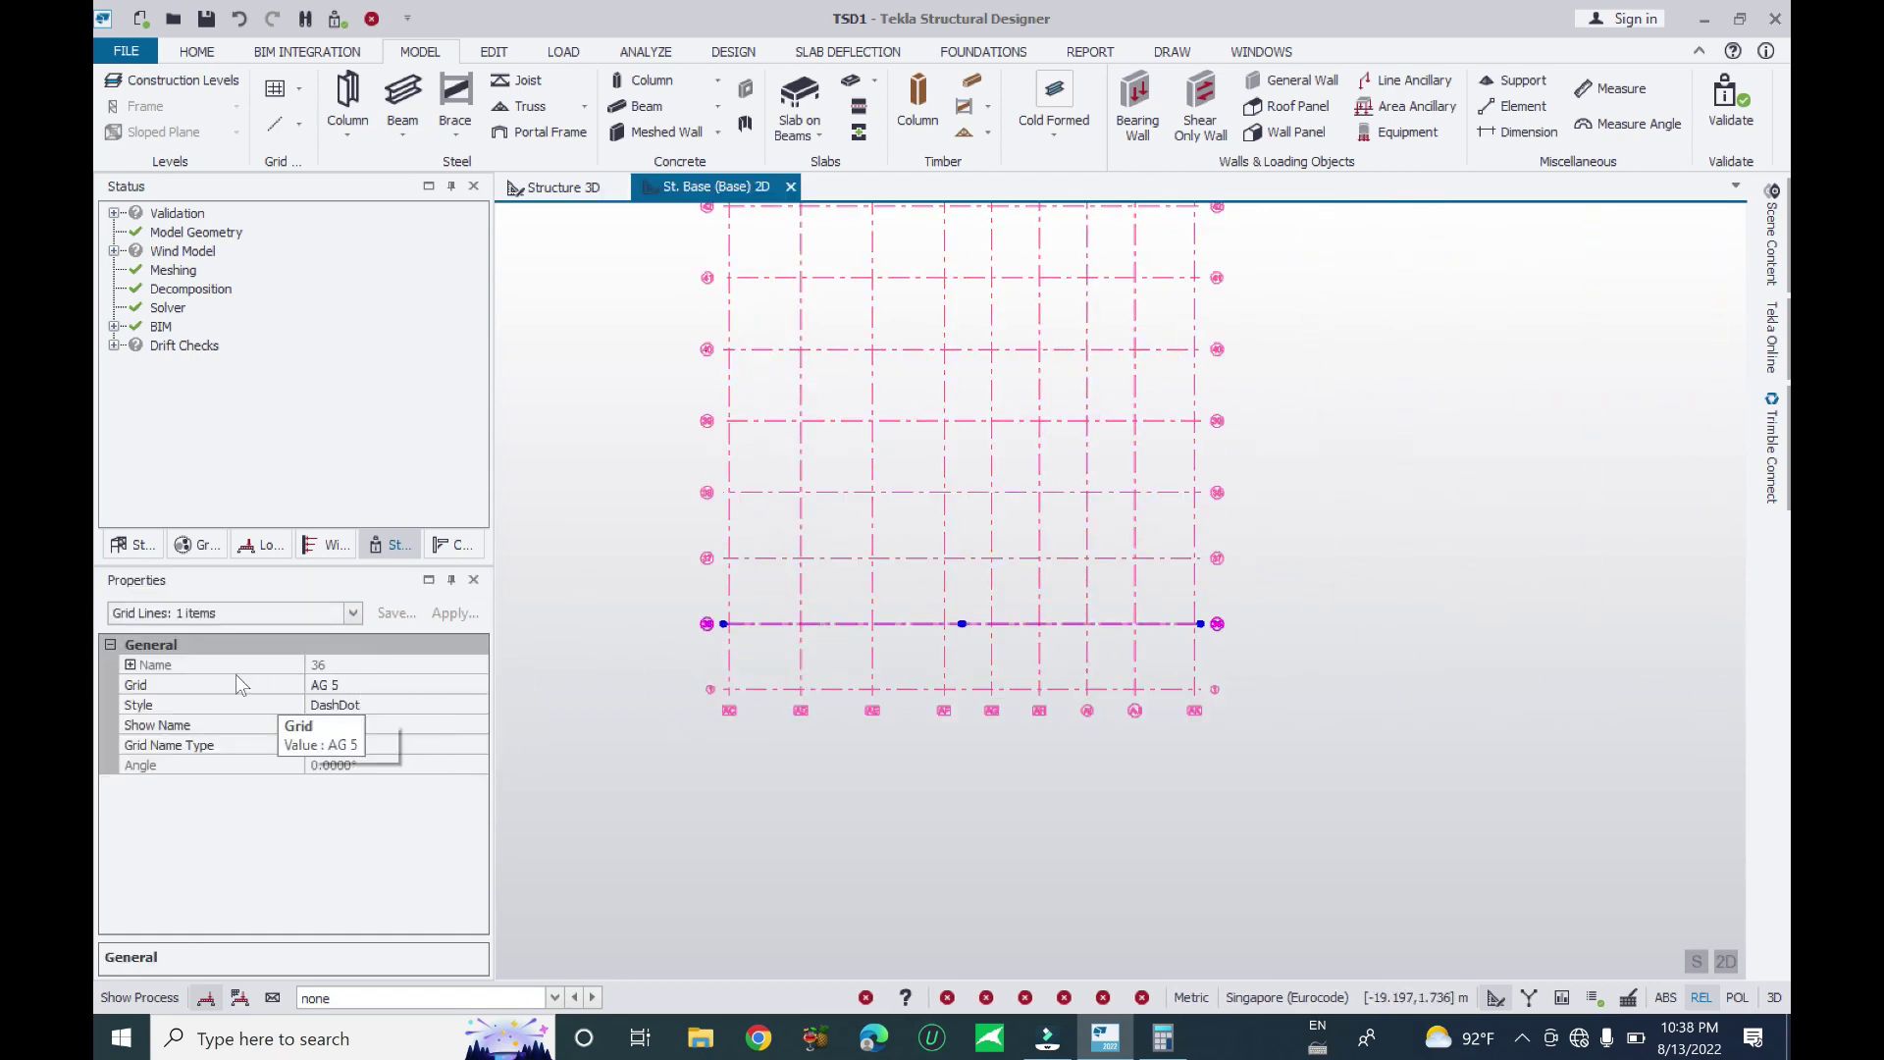
click(131, 668)
click(131, 665)
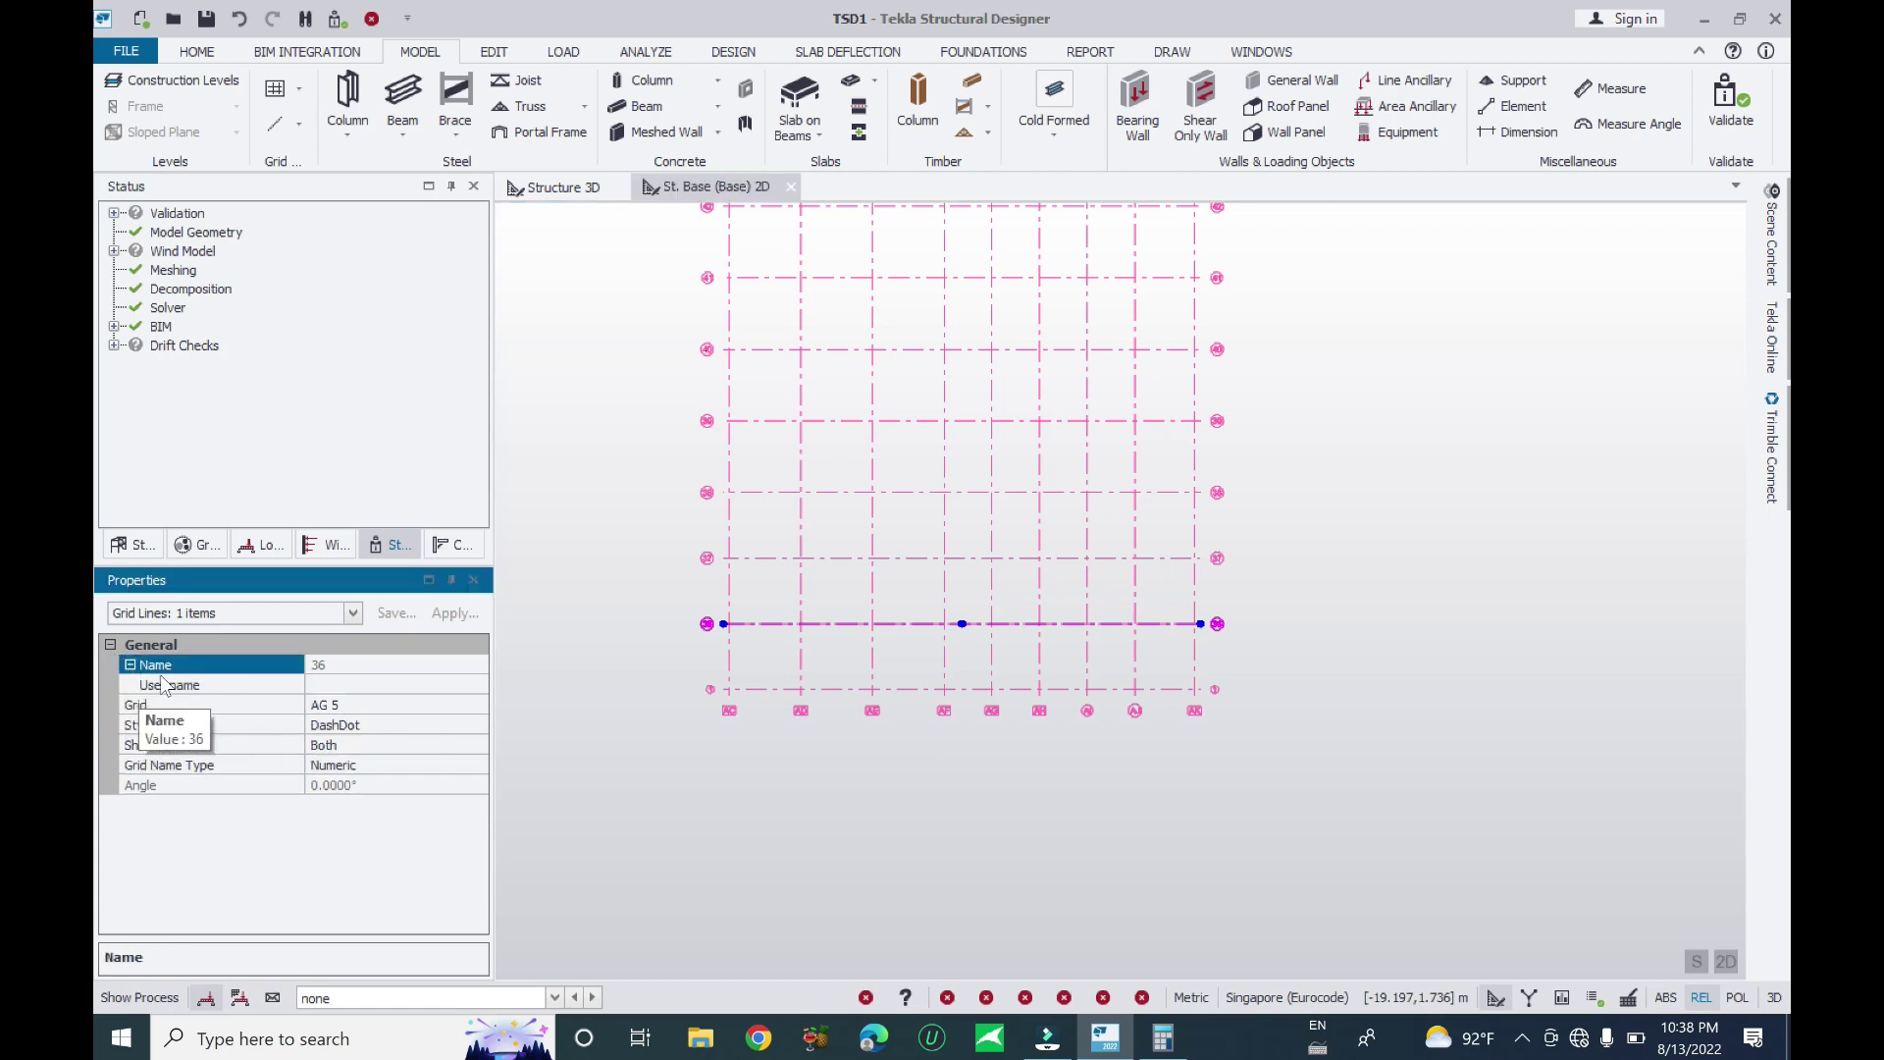
click(324, 685)
text(2)
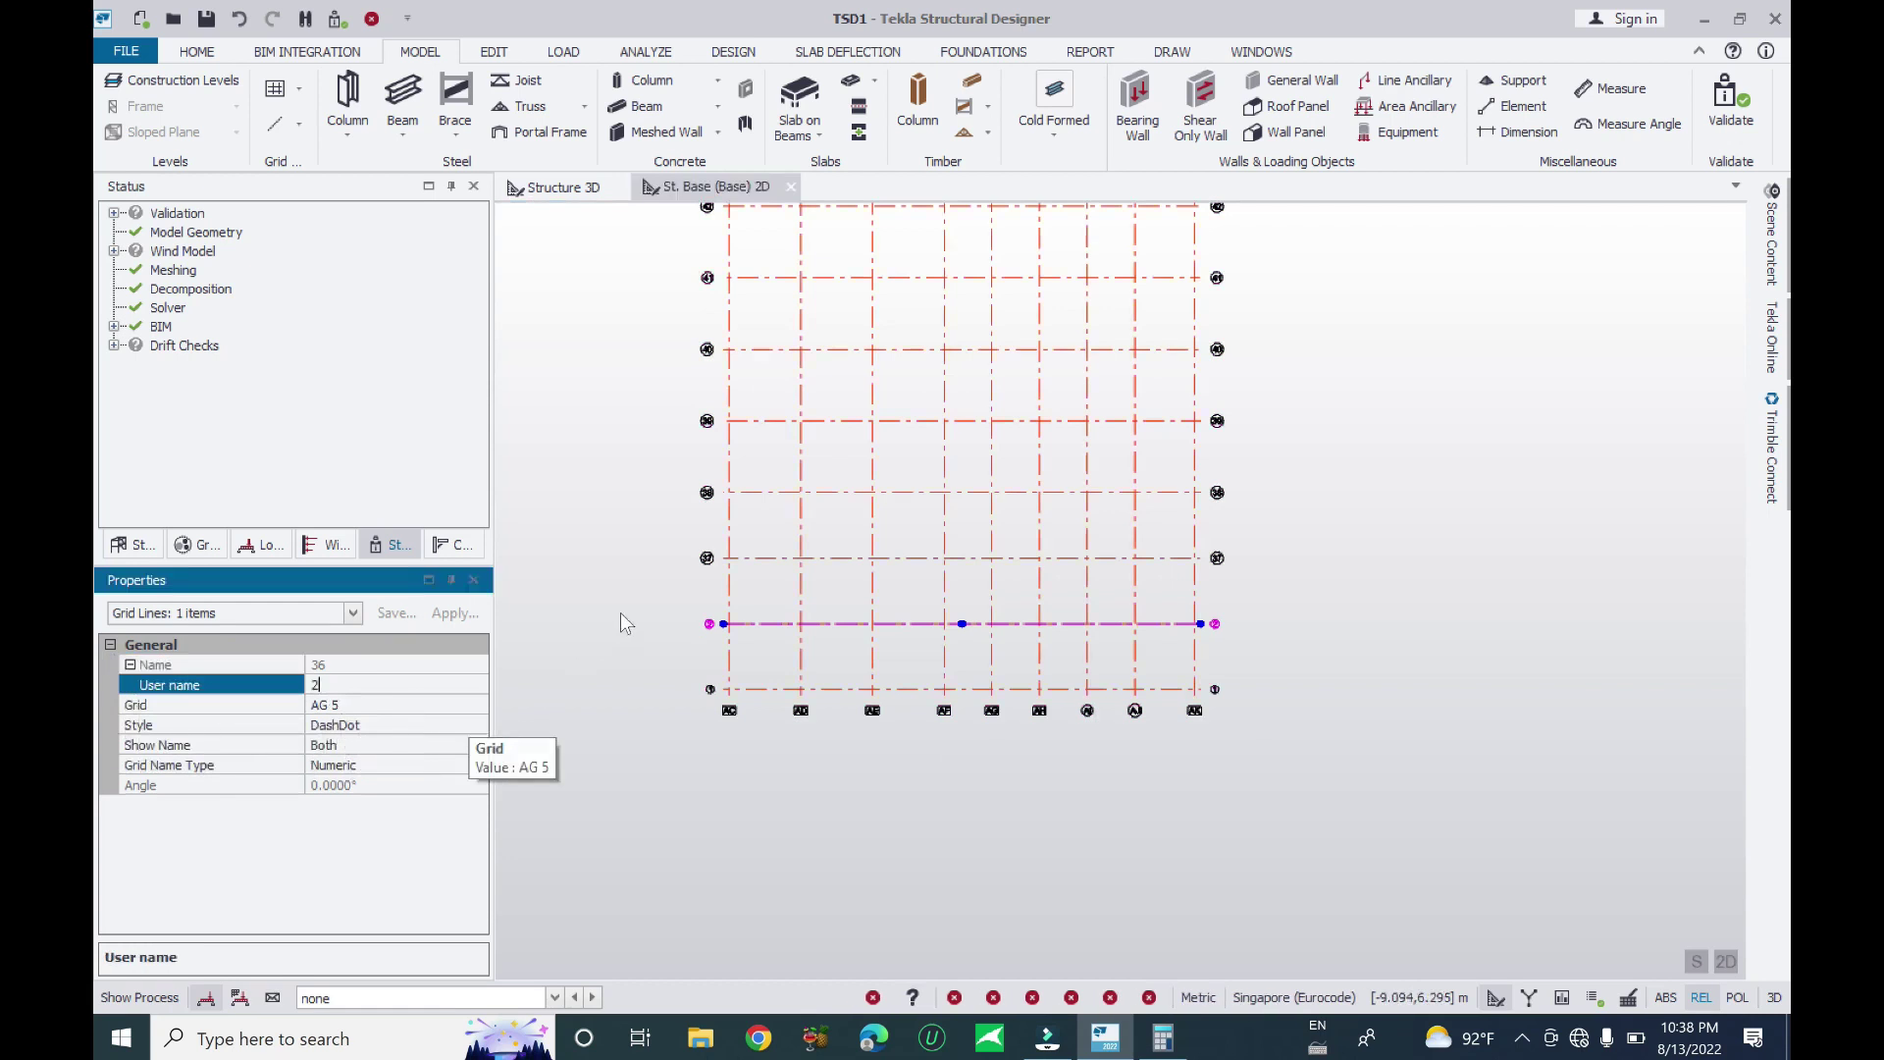
click(638, 598)
scroll(698, 579, up, 3)
key(Escape)
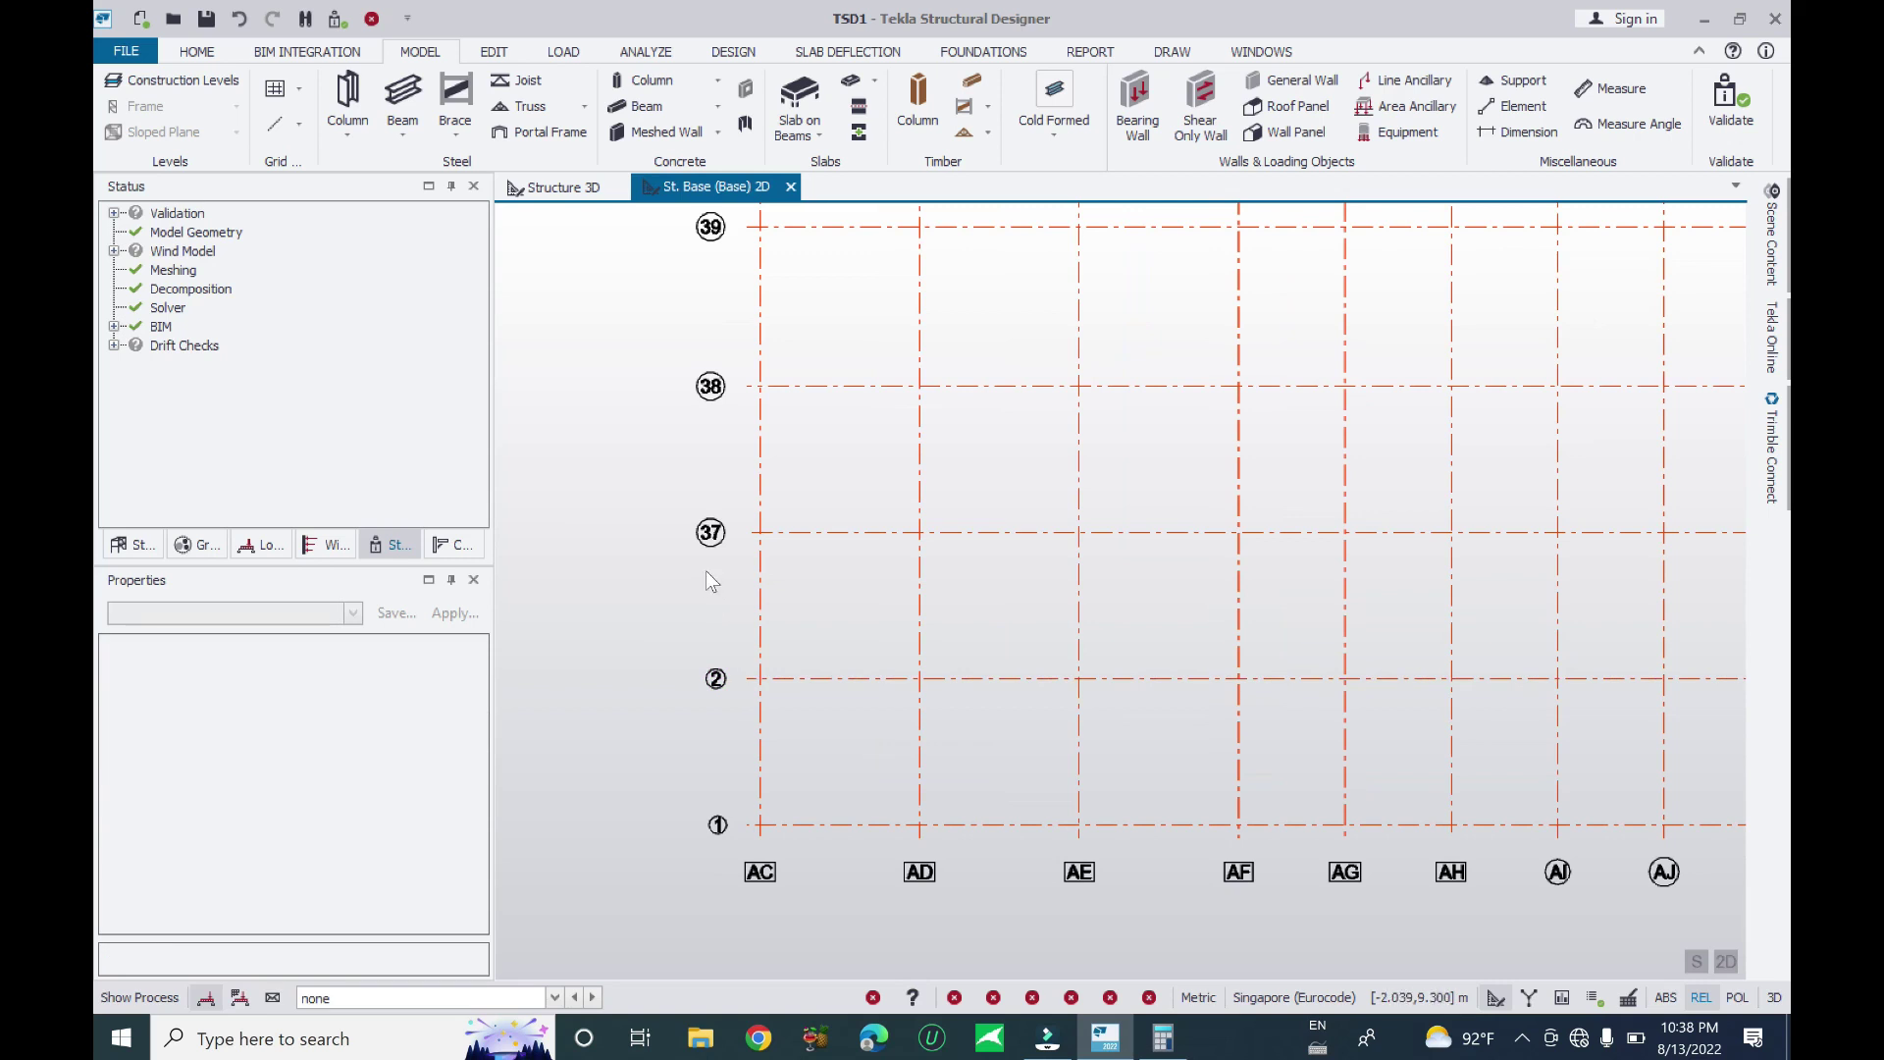
Set the user name of horizontal grid line 37 to 3
click(708, 537)
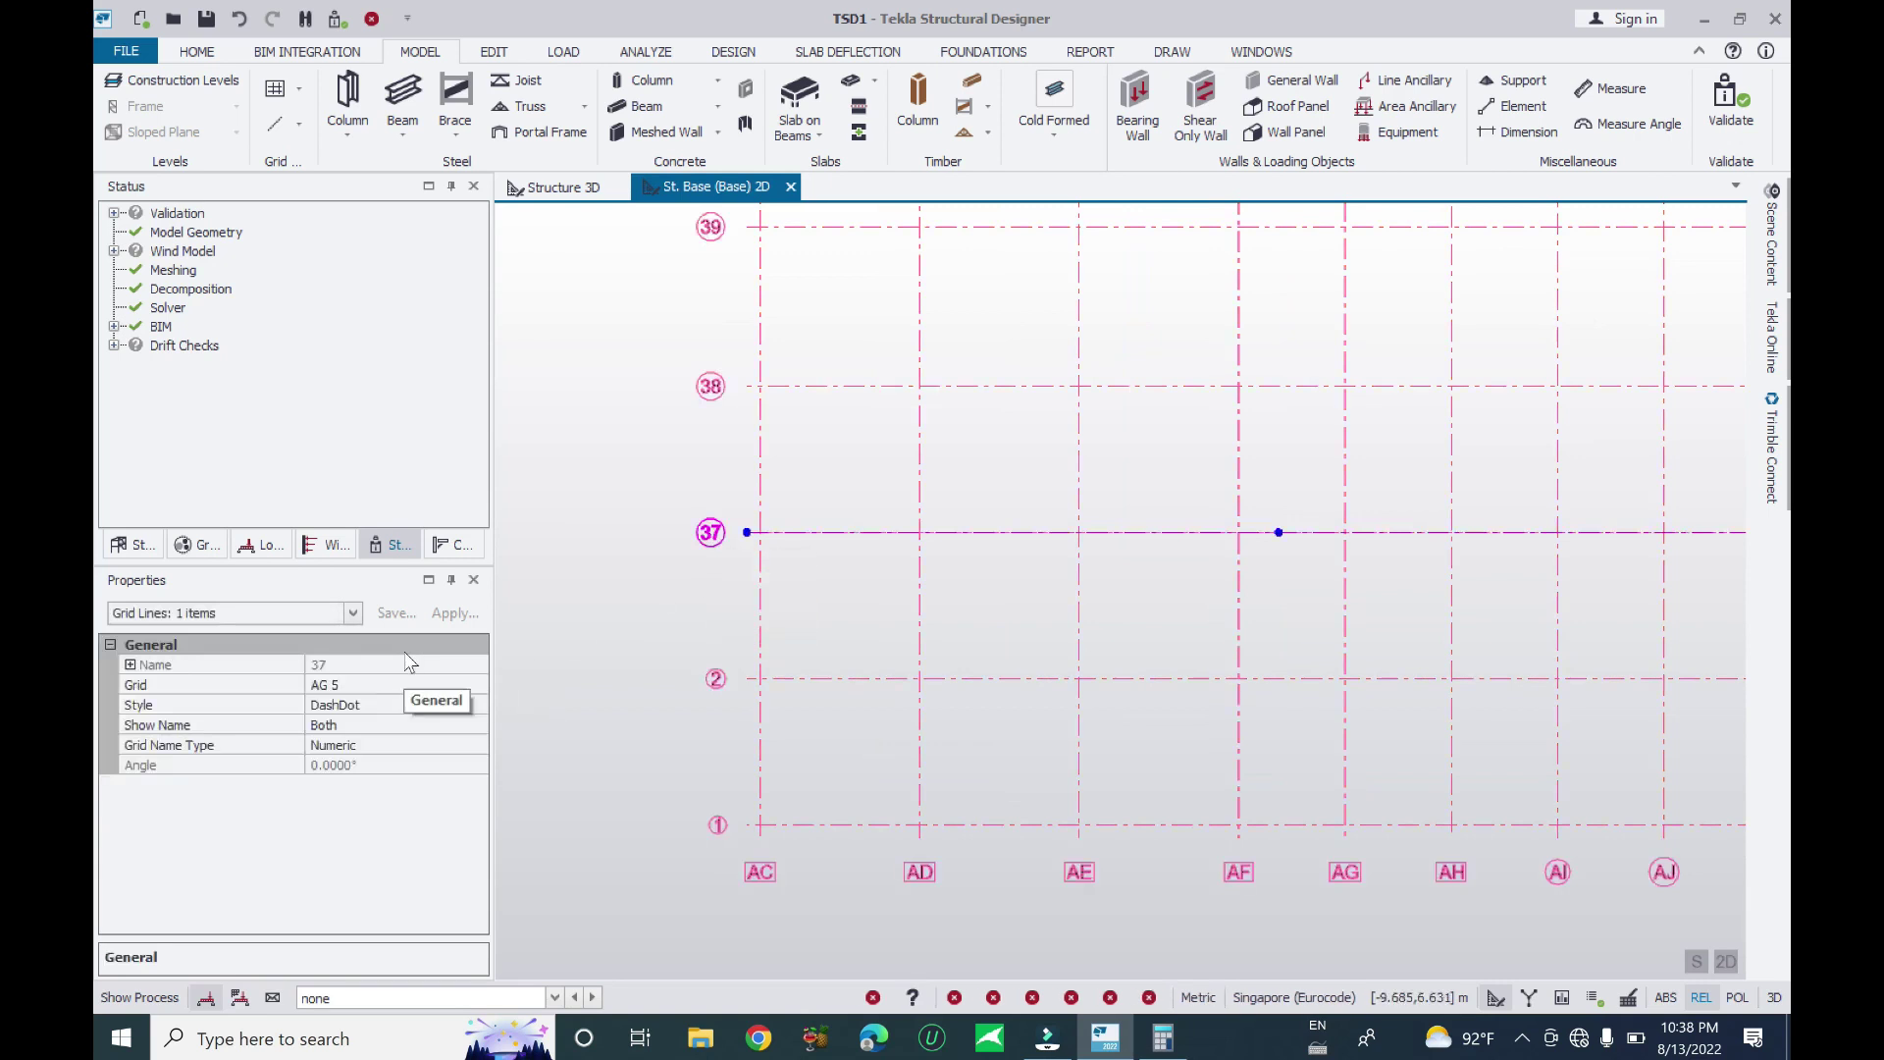
click(130, 665)
click(131, 666)
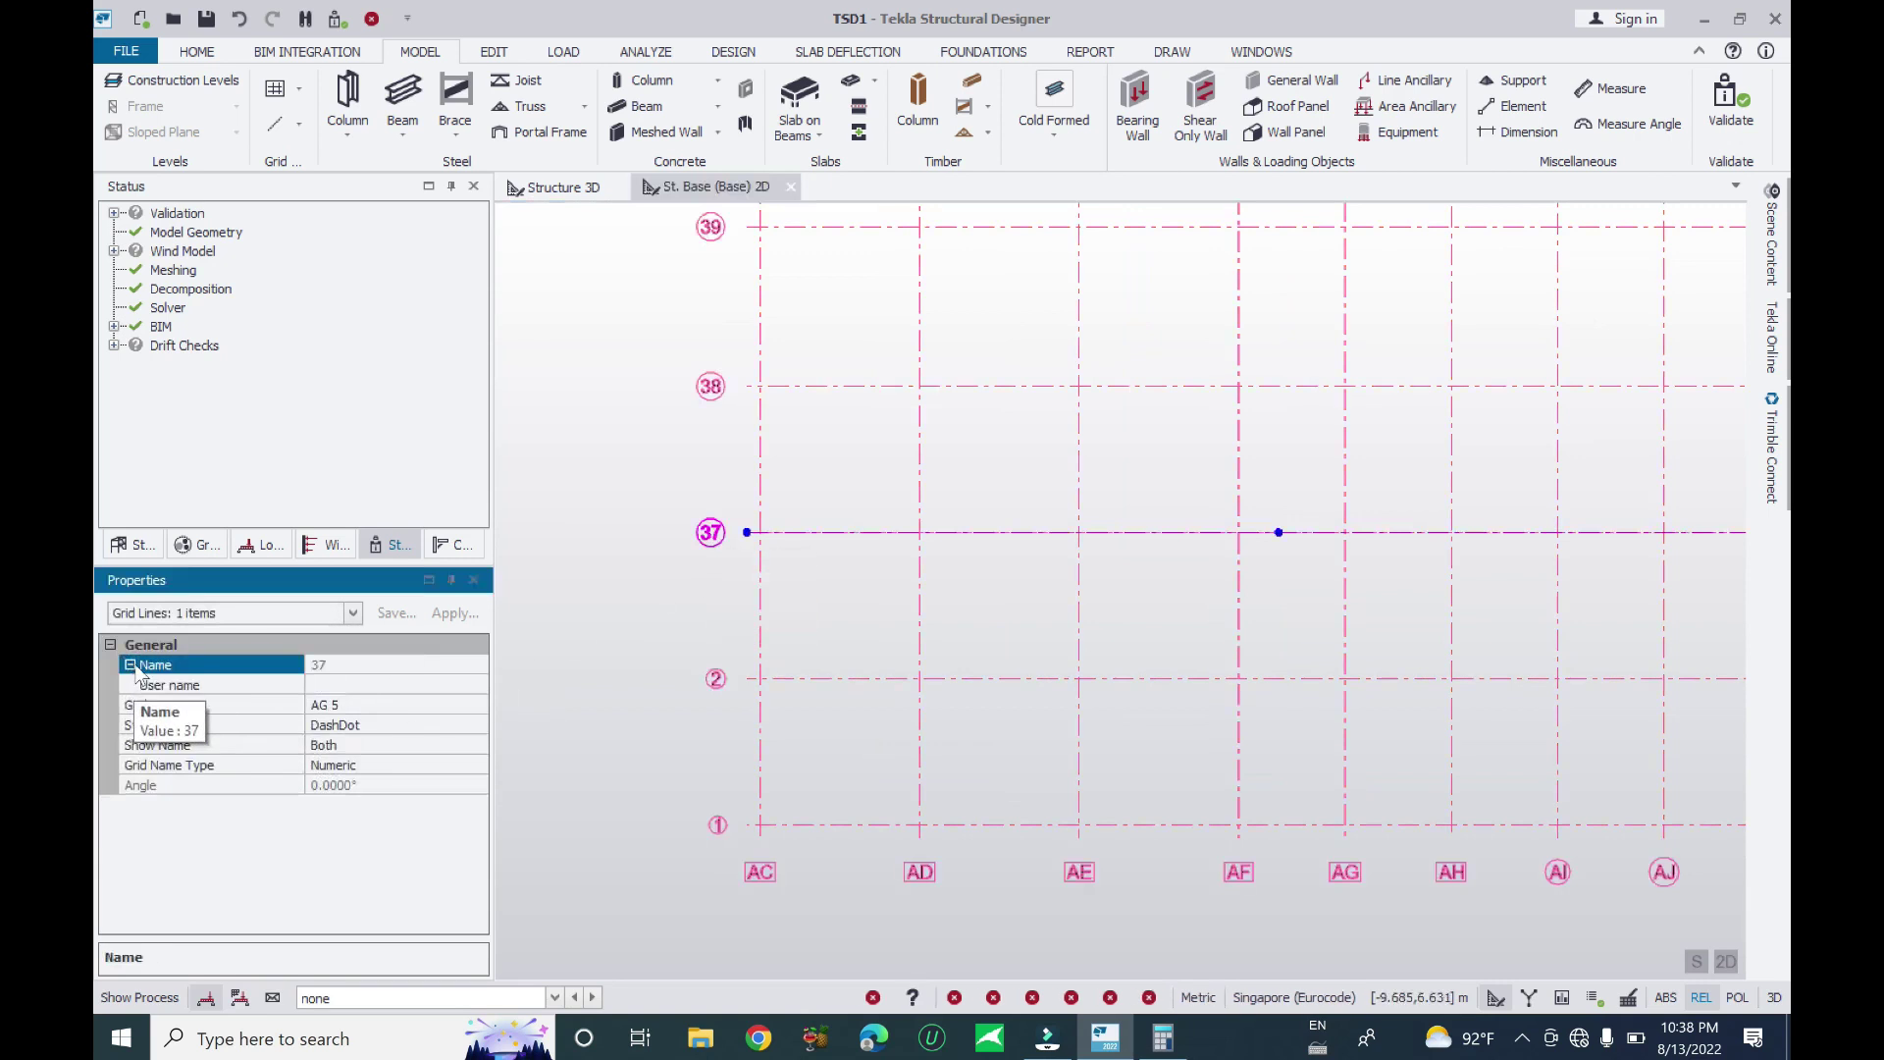
click(353, 685)
text(3)
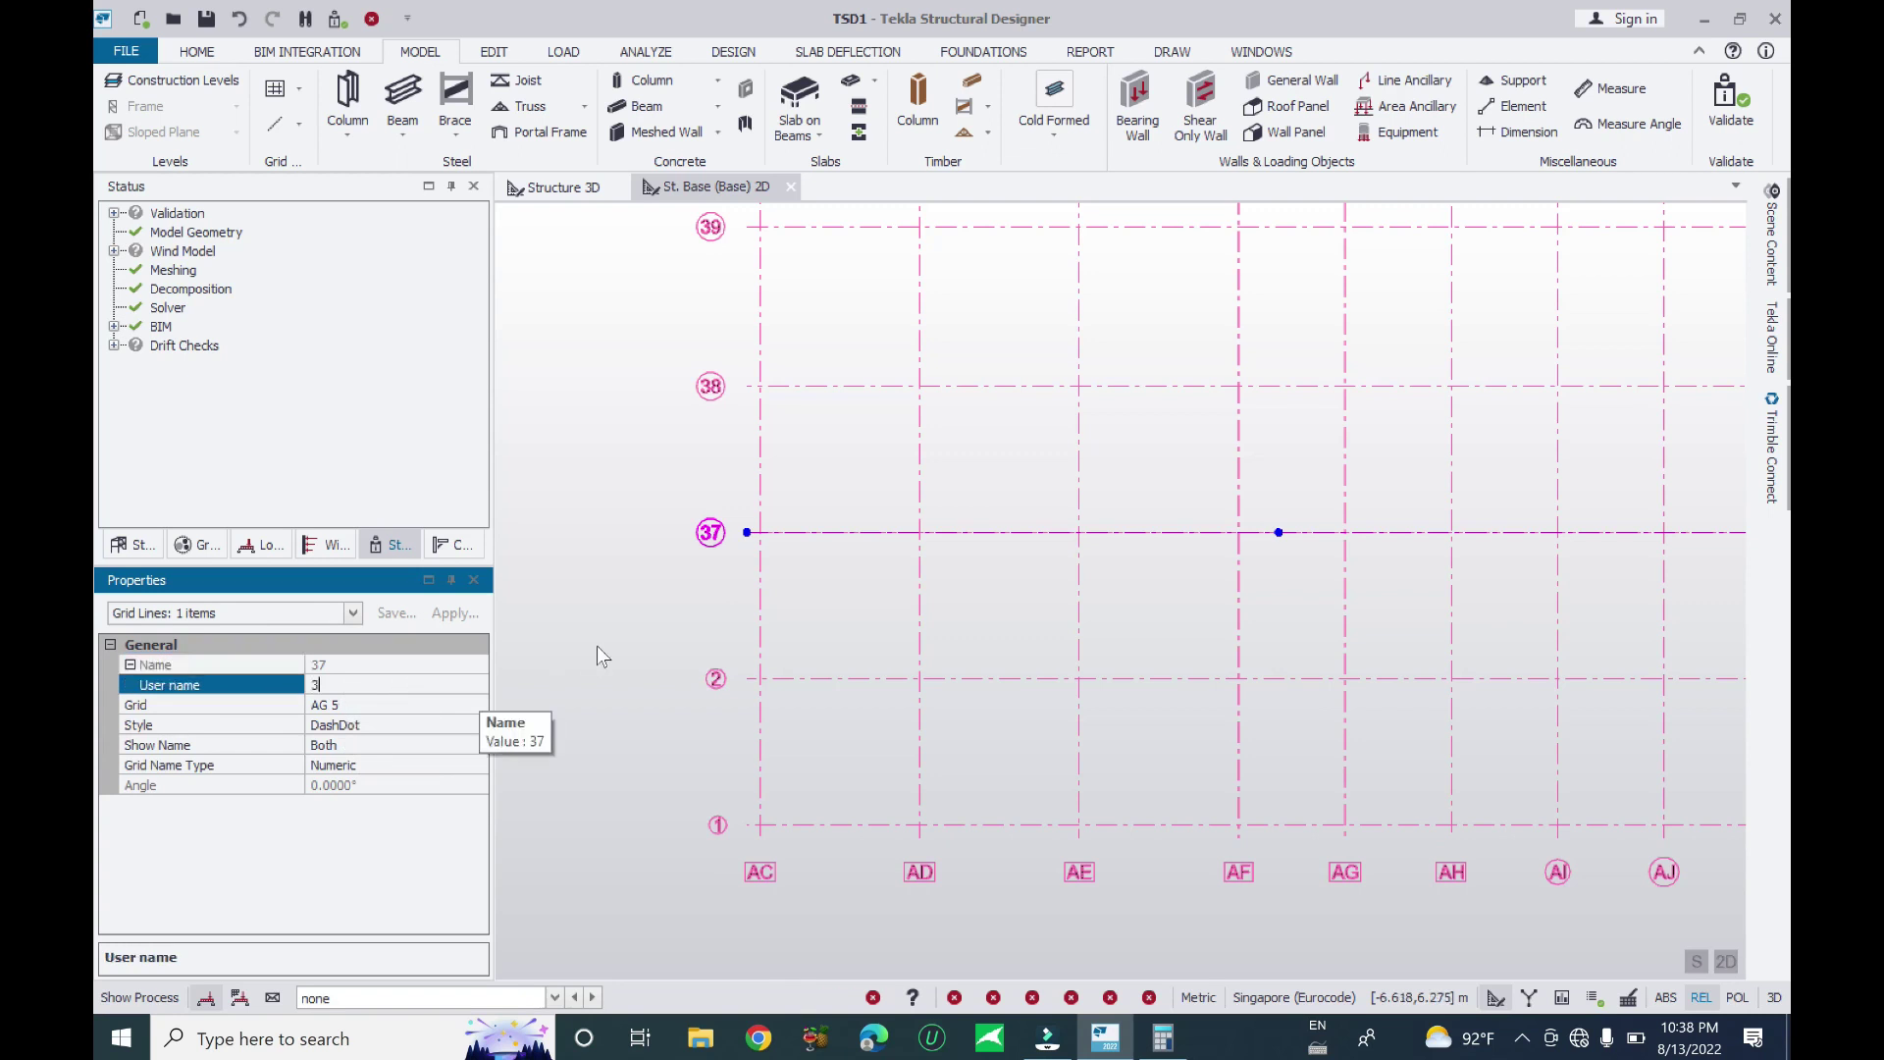
key(Return)
scroll(743, 736, down, 3)
key(Escape)
Set the user name of horizontal grid line 38 to 4
scroll(716, 546, up, 3)
click(726, 550)
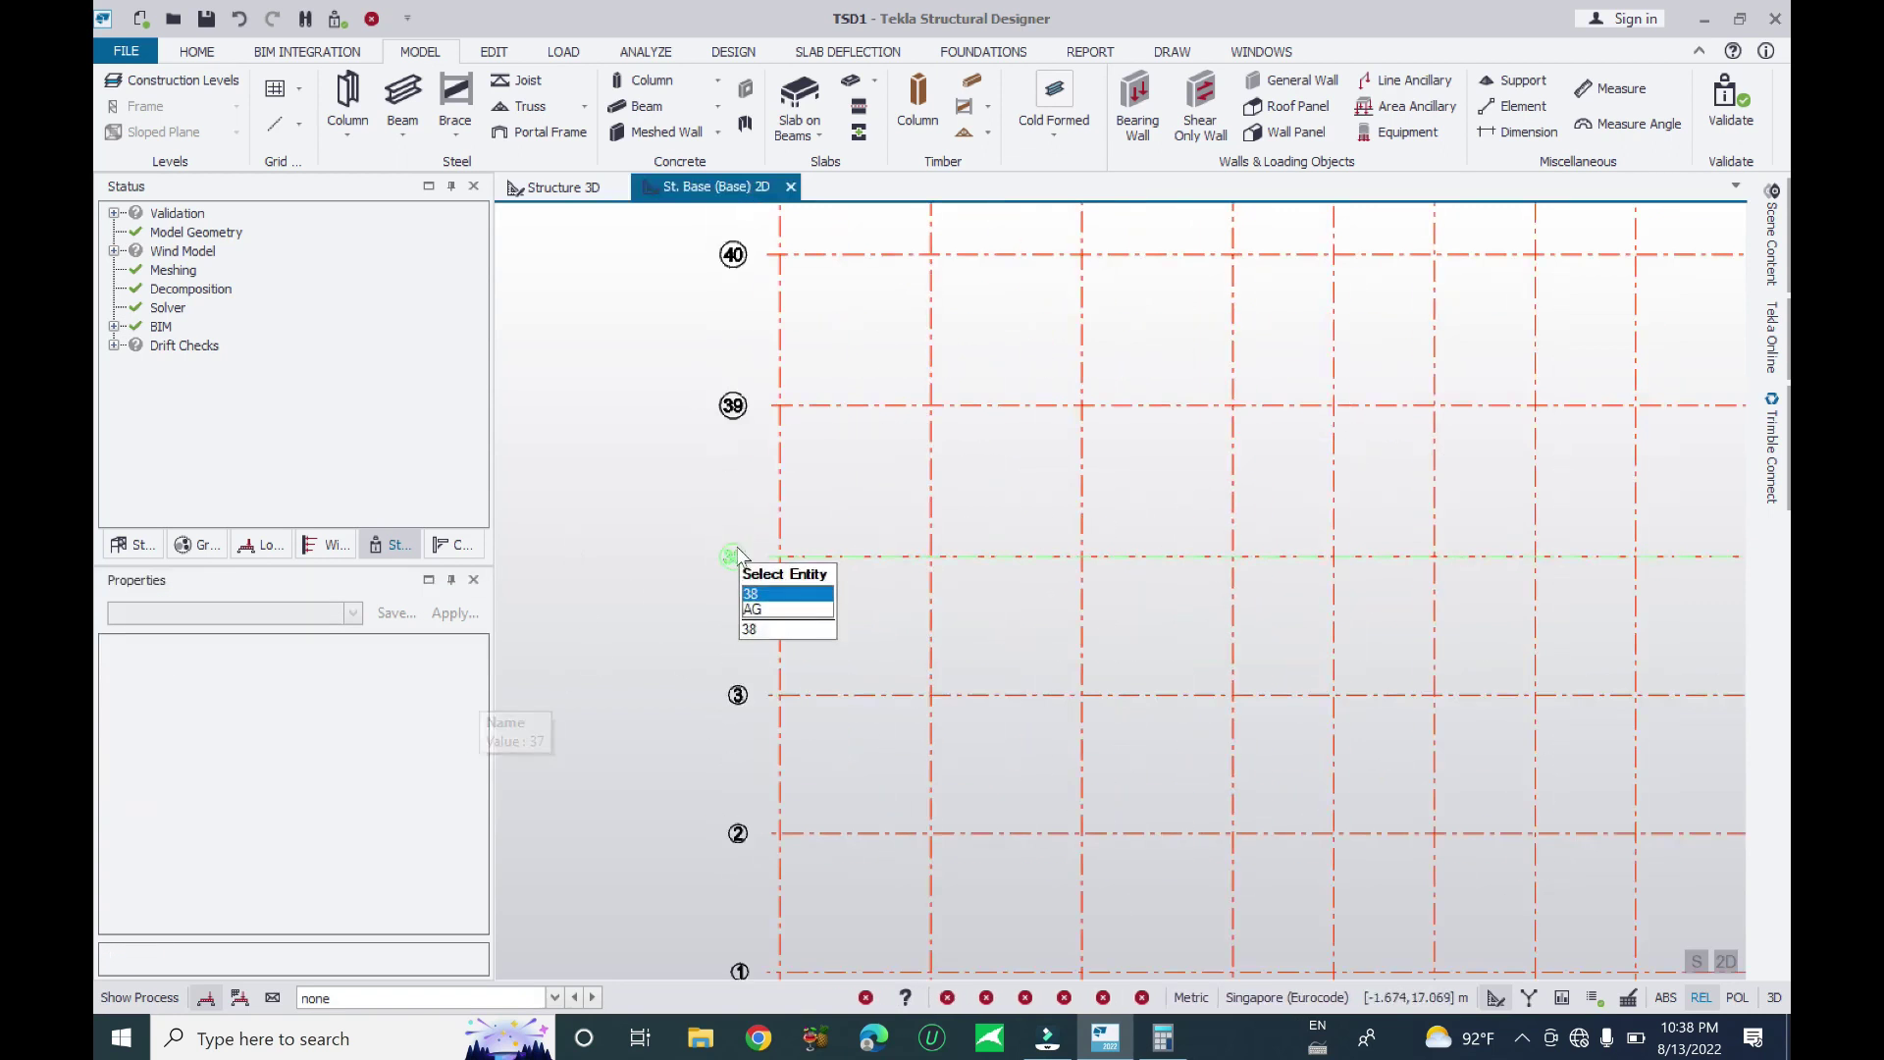
click(760, 589)
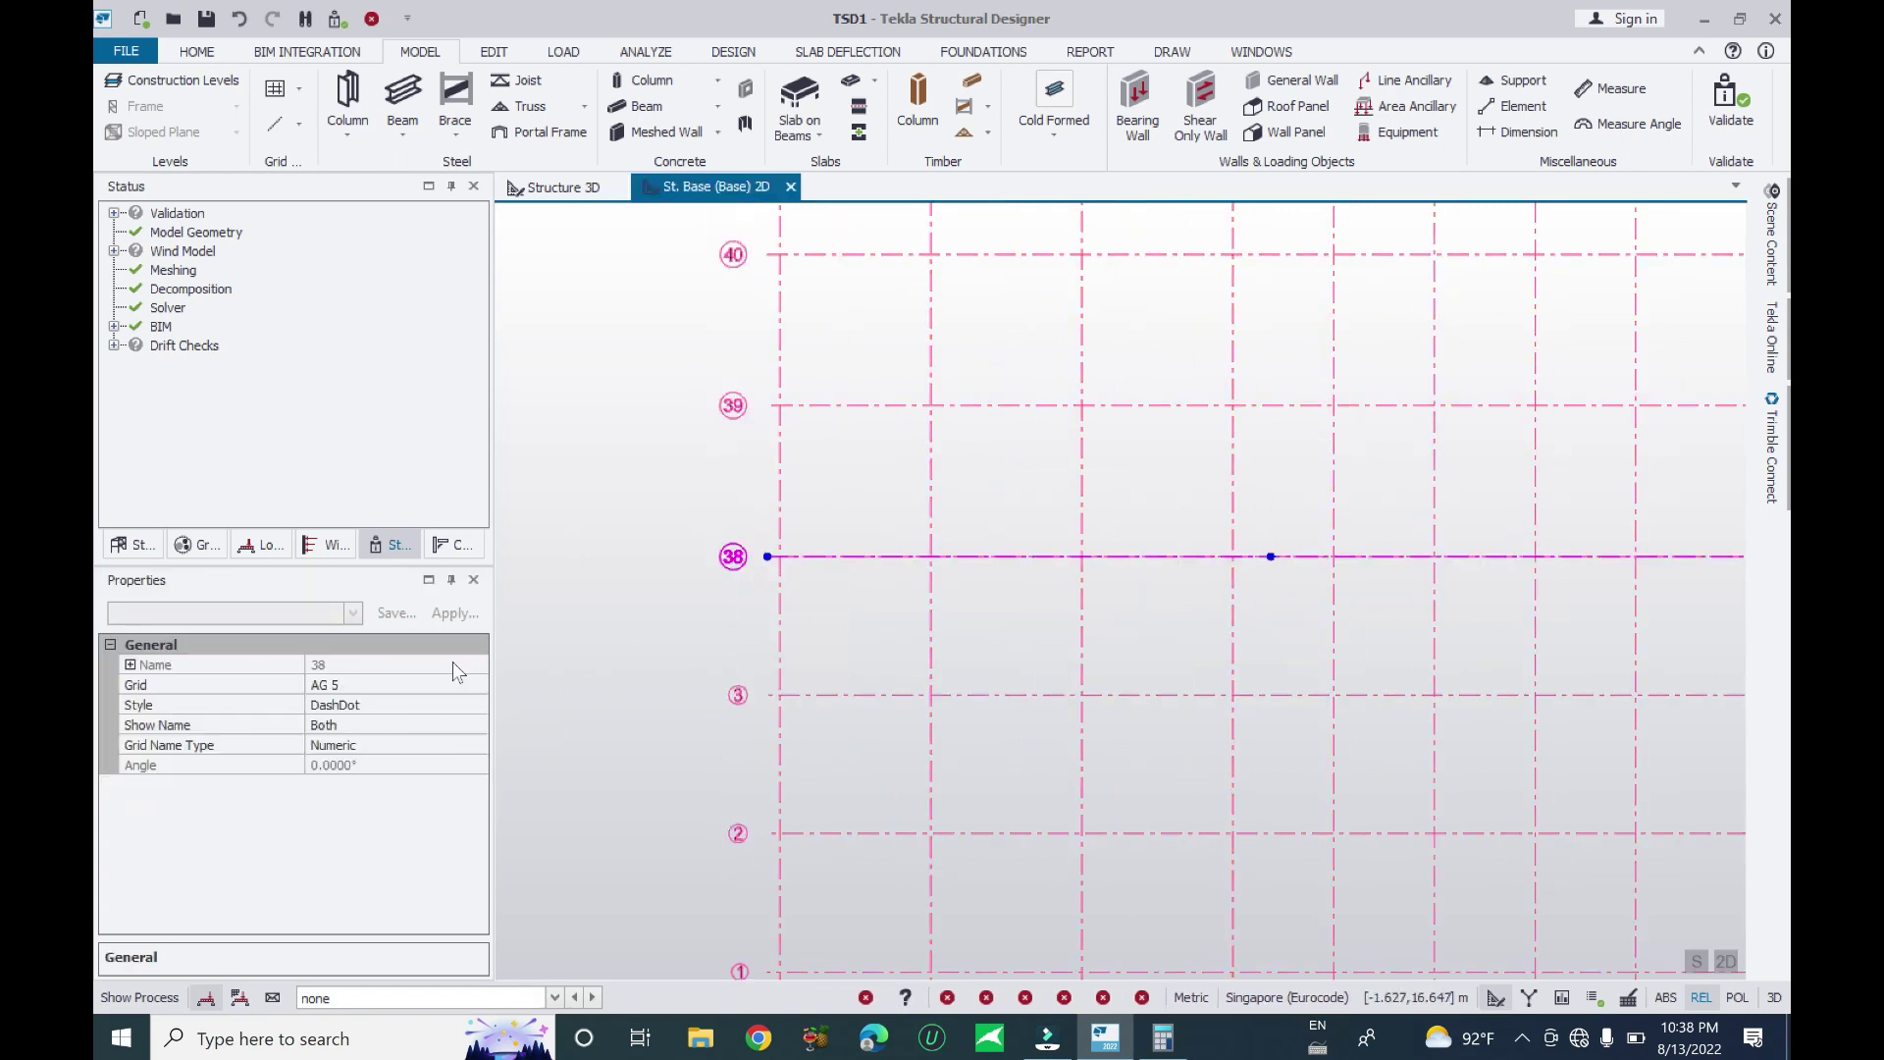
click(131, 665)
click(131, 666)
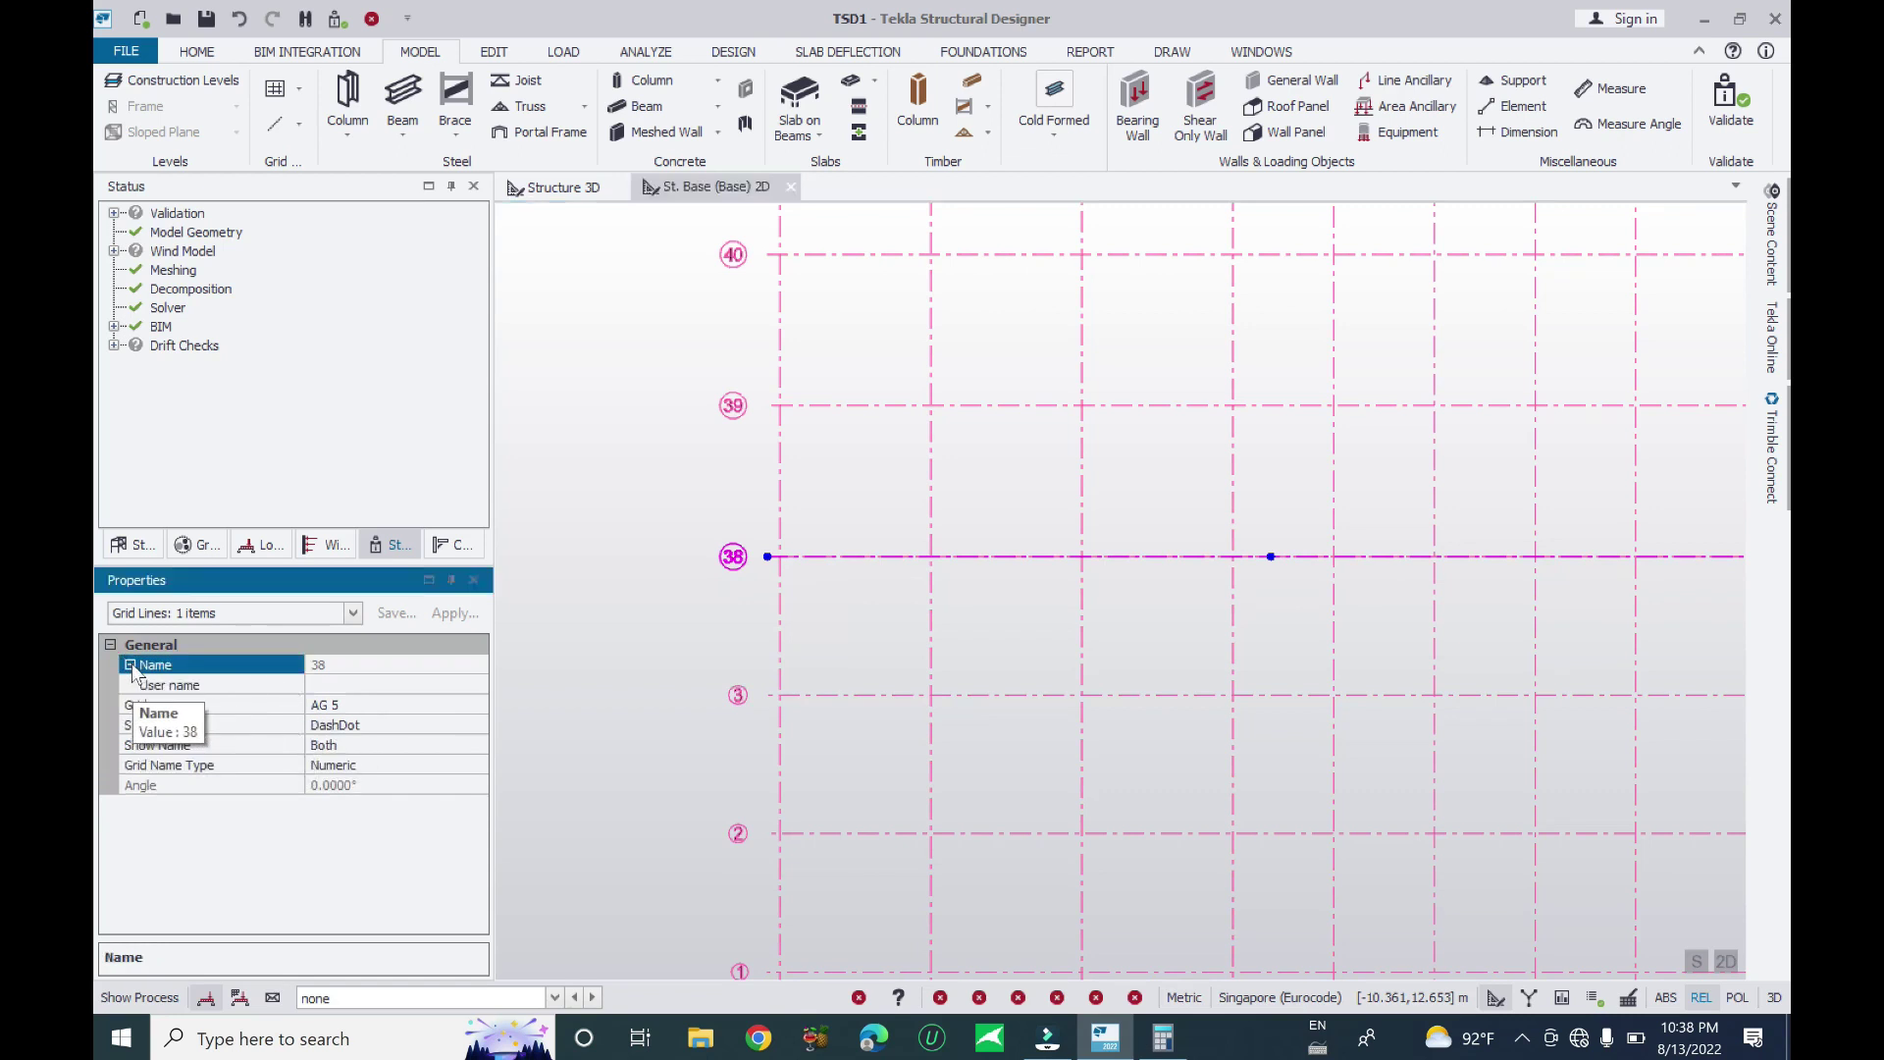
click(379, 685)
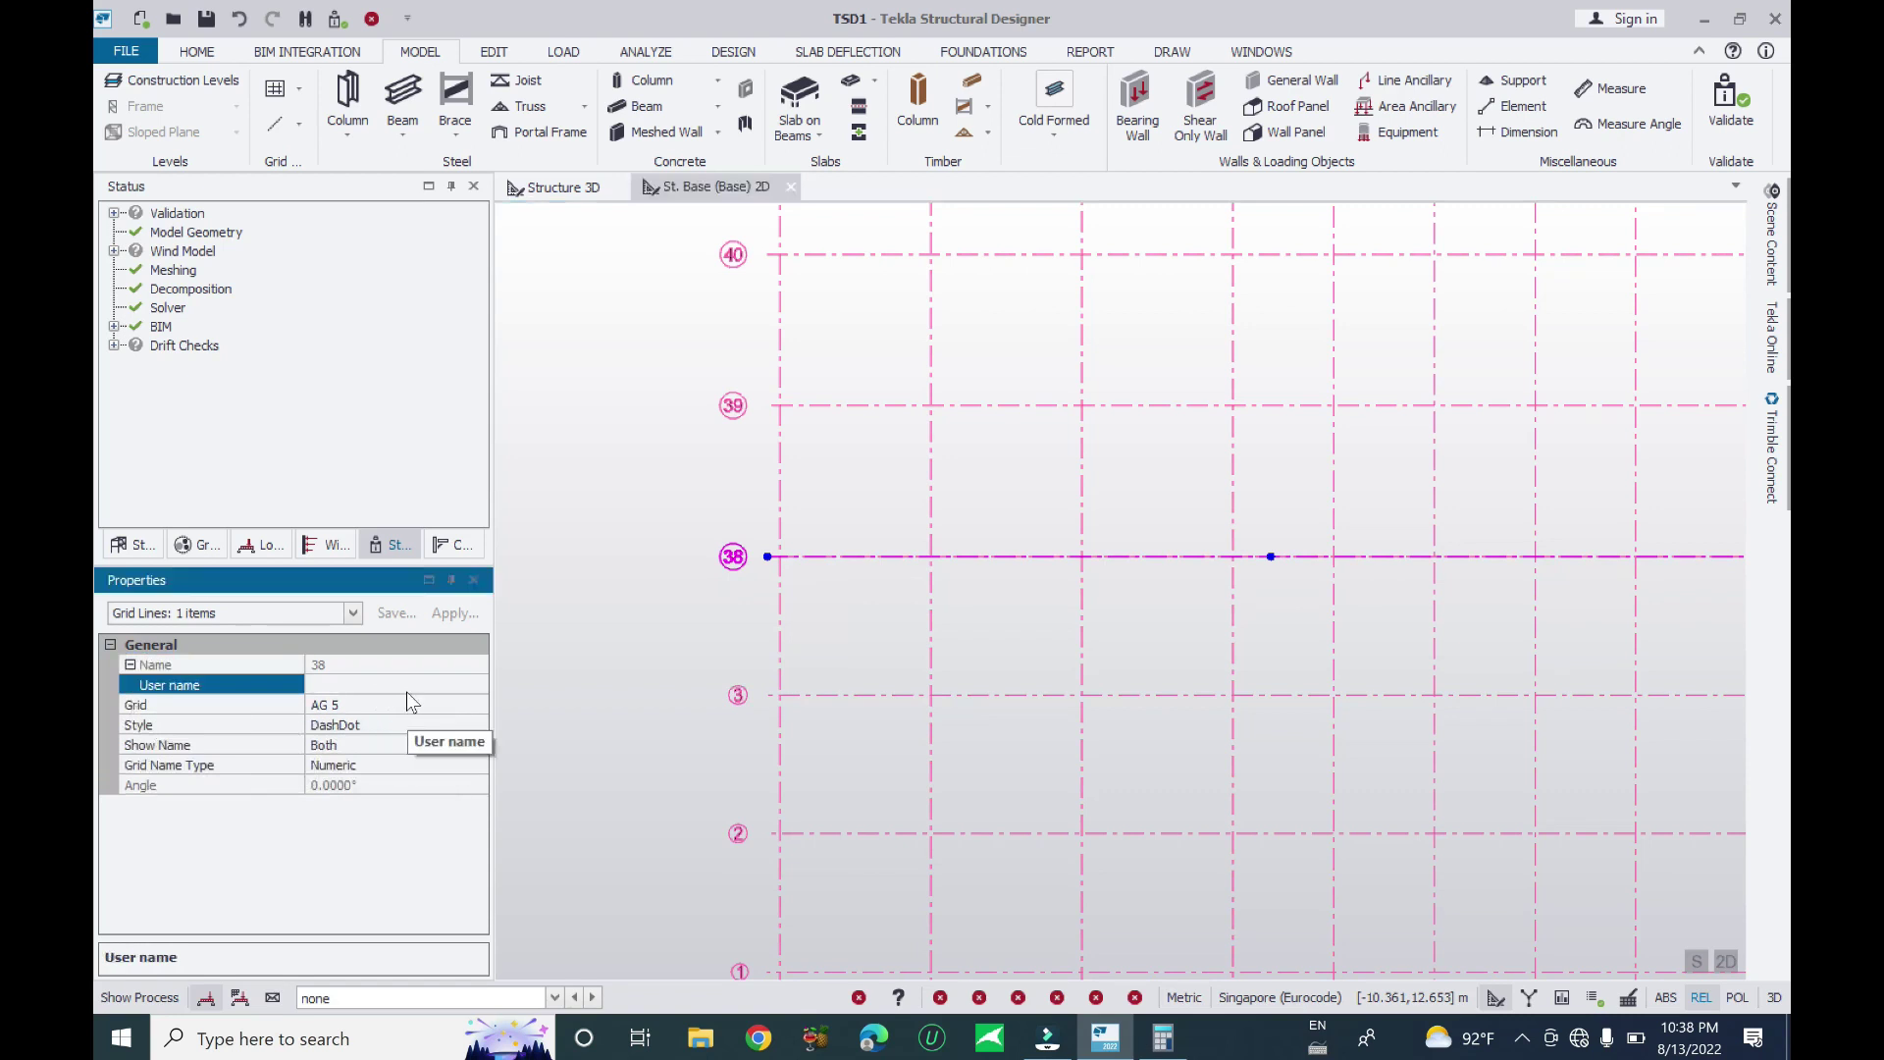
key(Return)
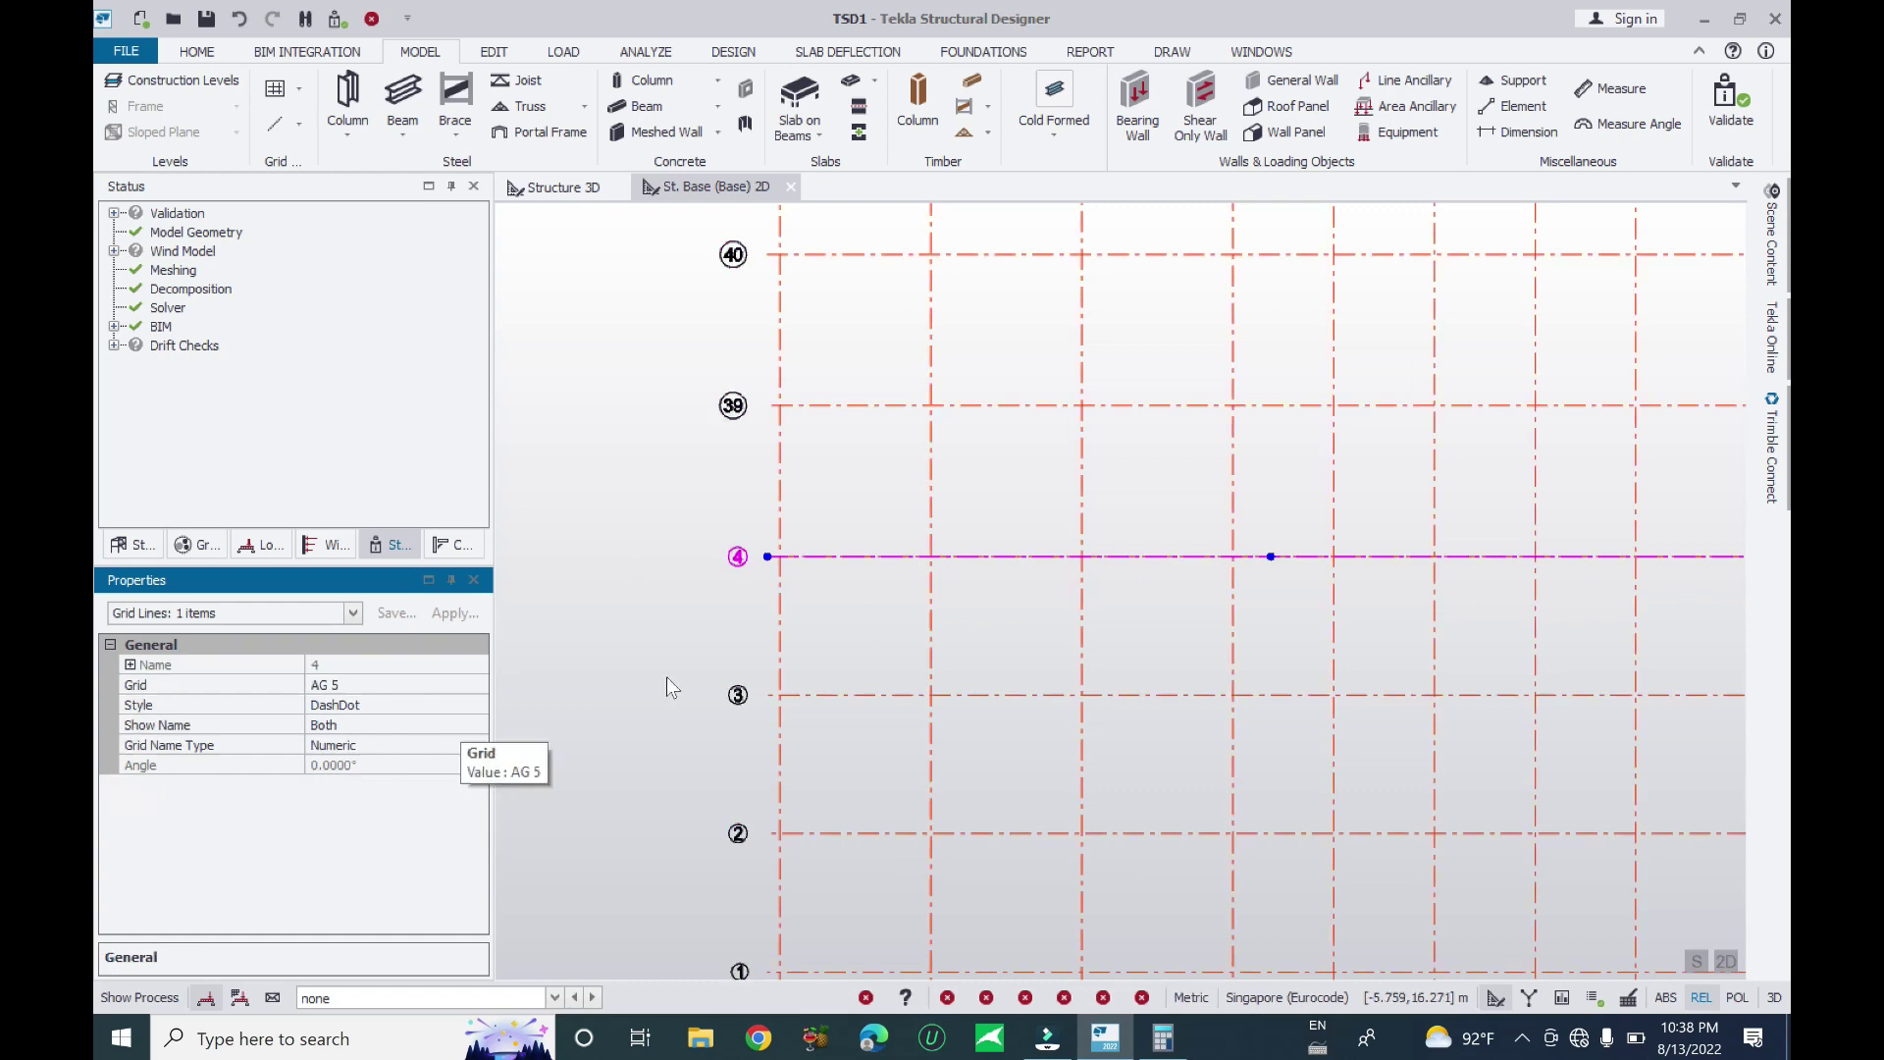
scroll(736, 775, down, 4)
key(Escape)
Set the user name of horizontal grid line 39 to 5
scroll(742, 626, up, 3)
click(738, 629)
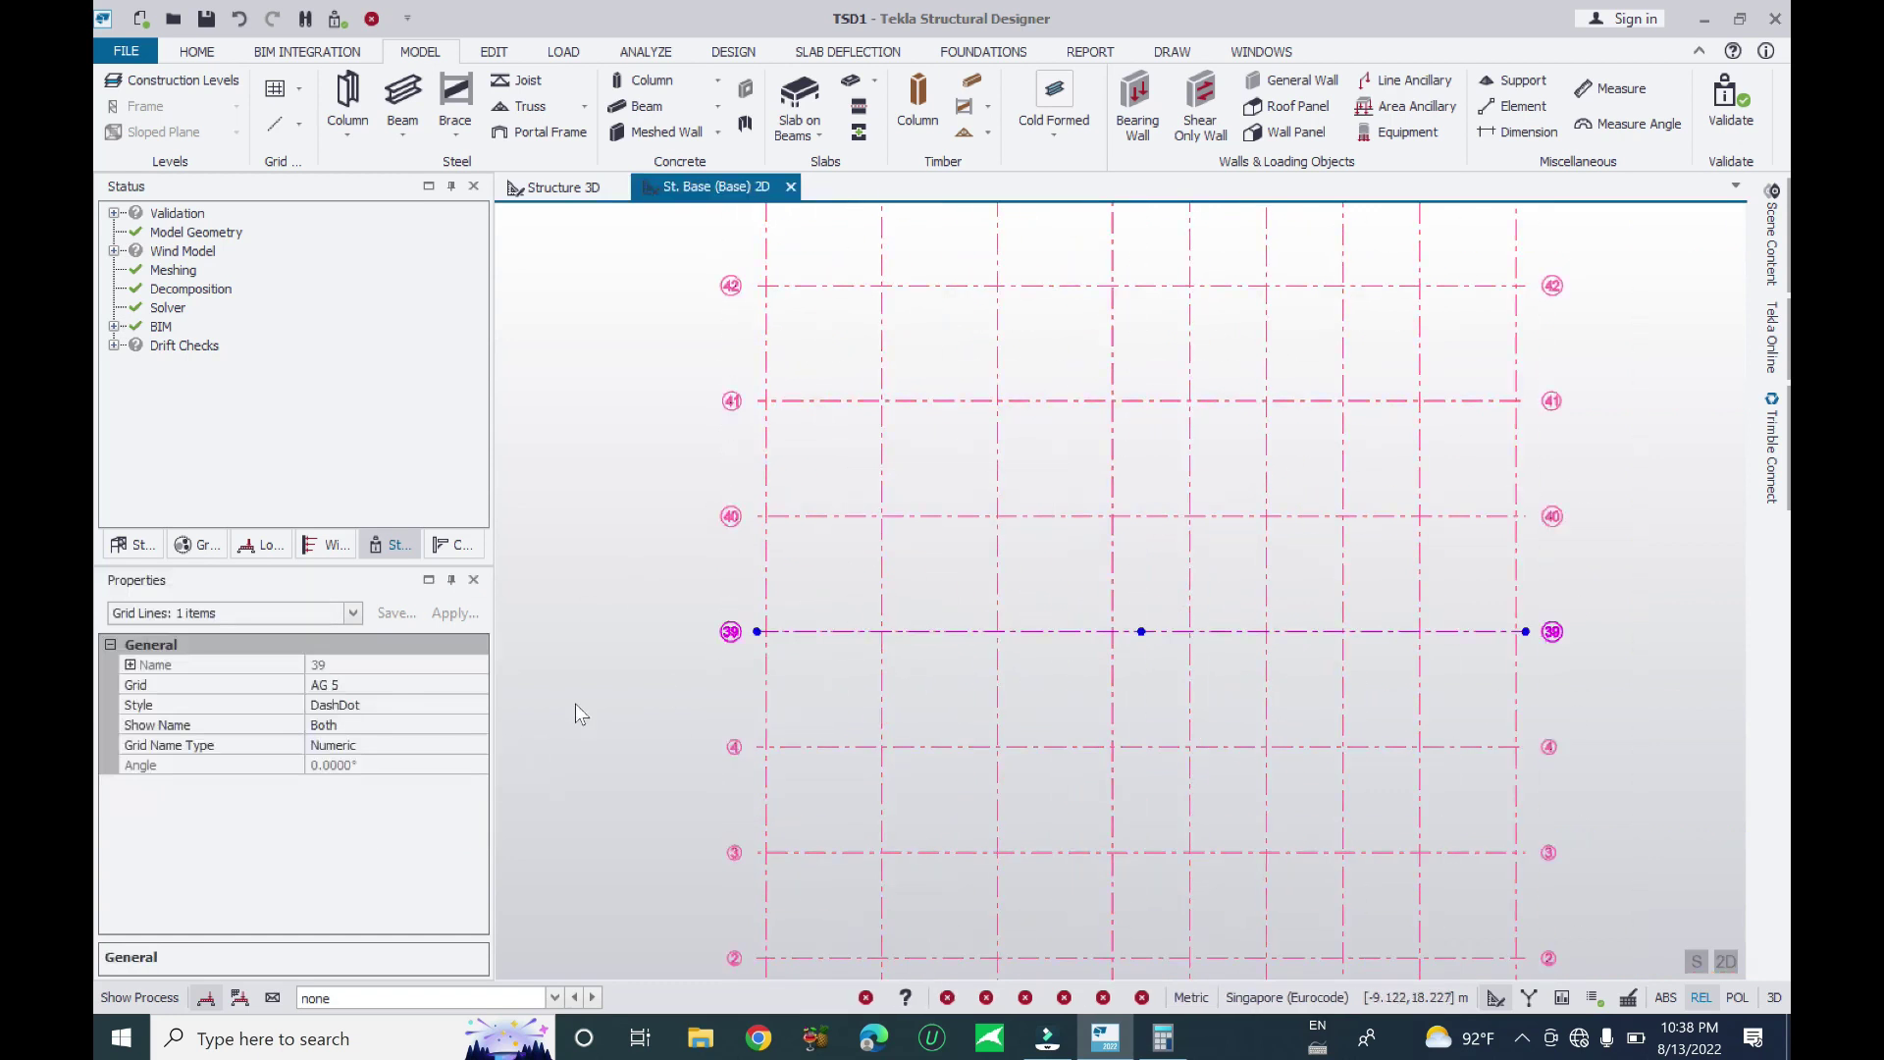
click(130, 664)
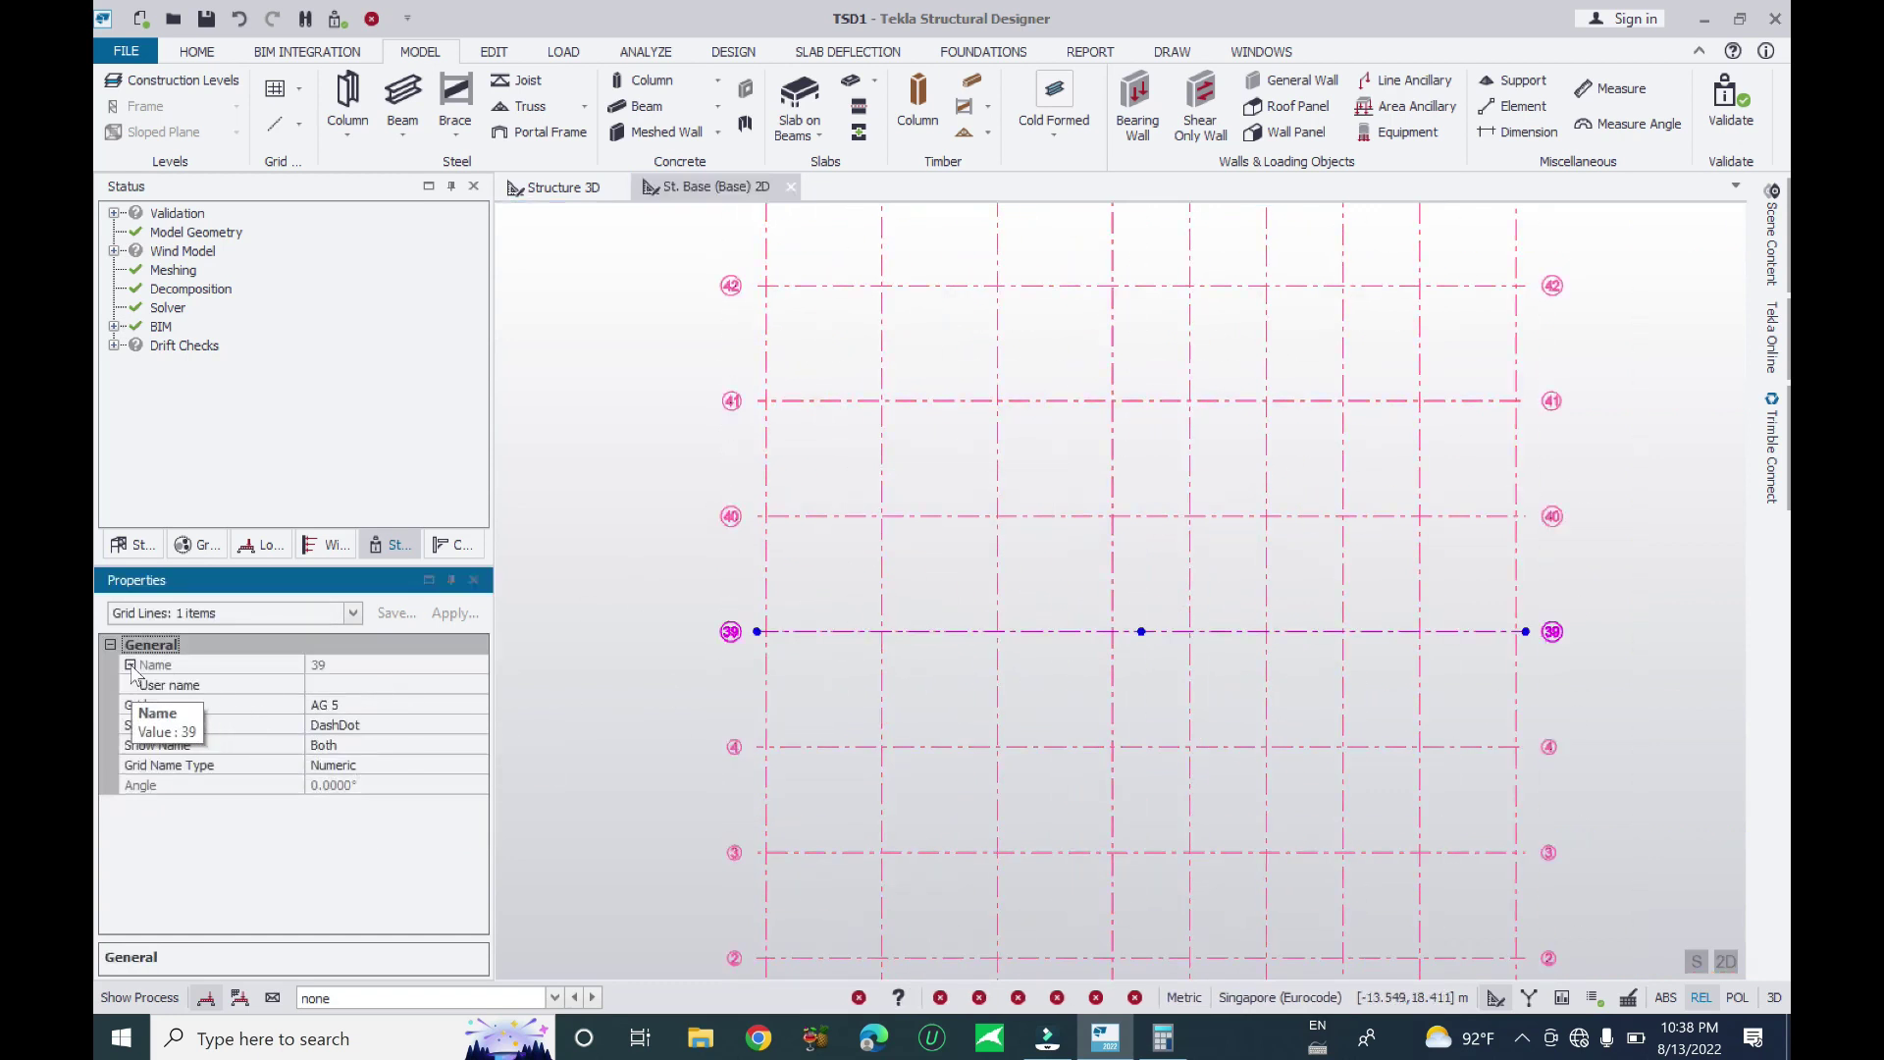
click(379, 684)
text(5)
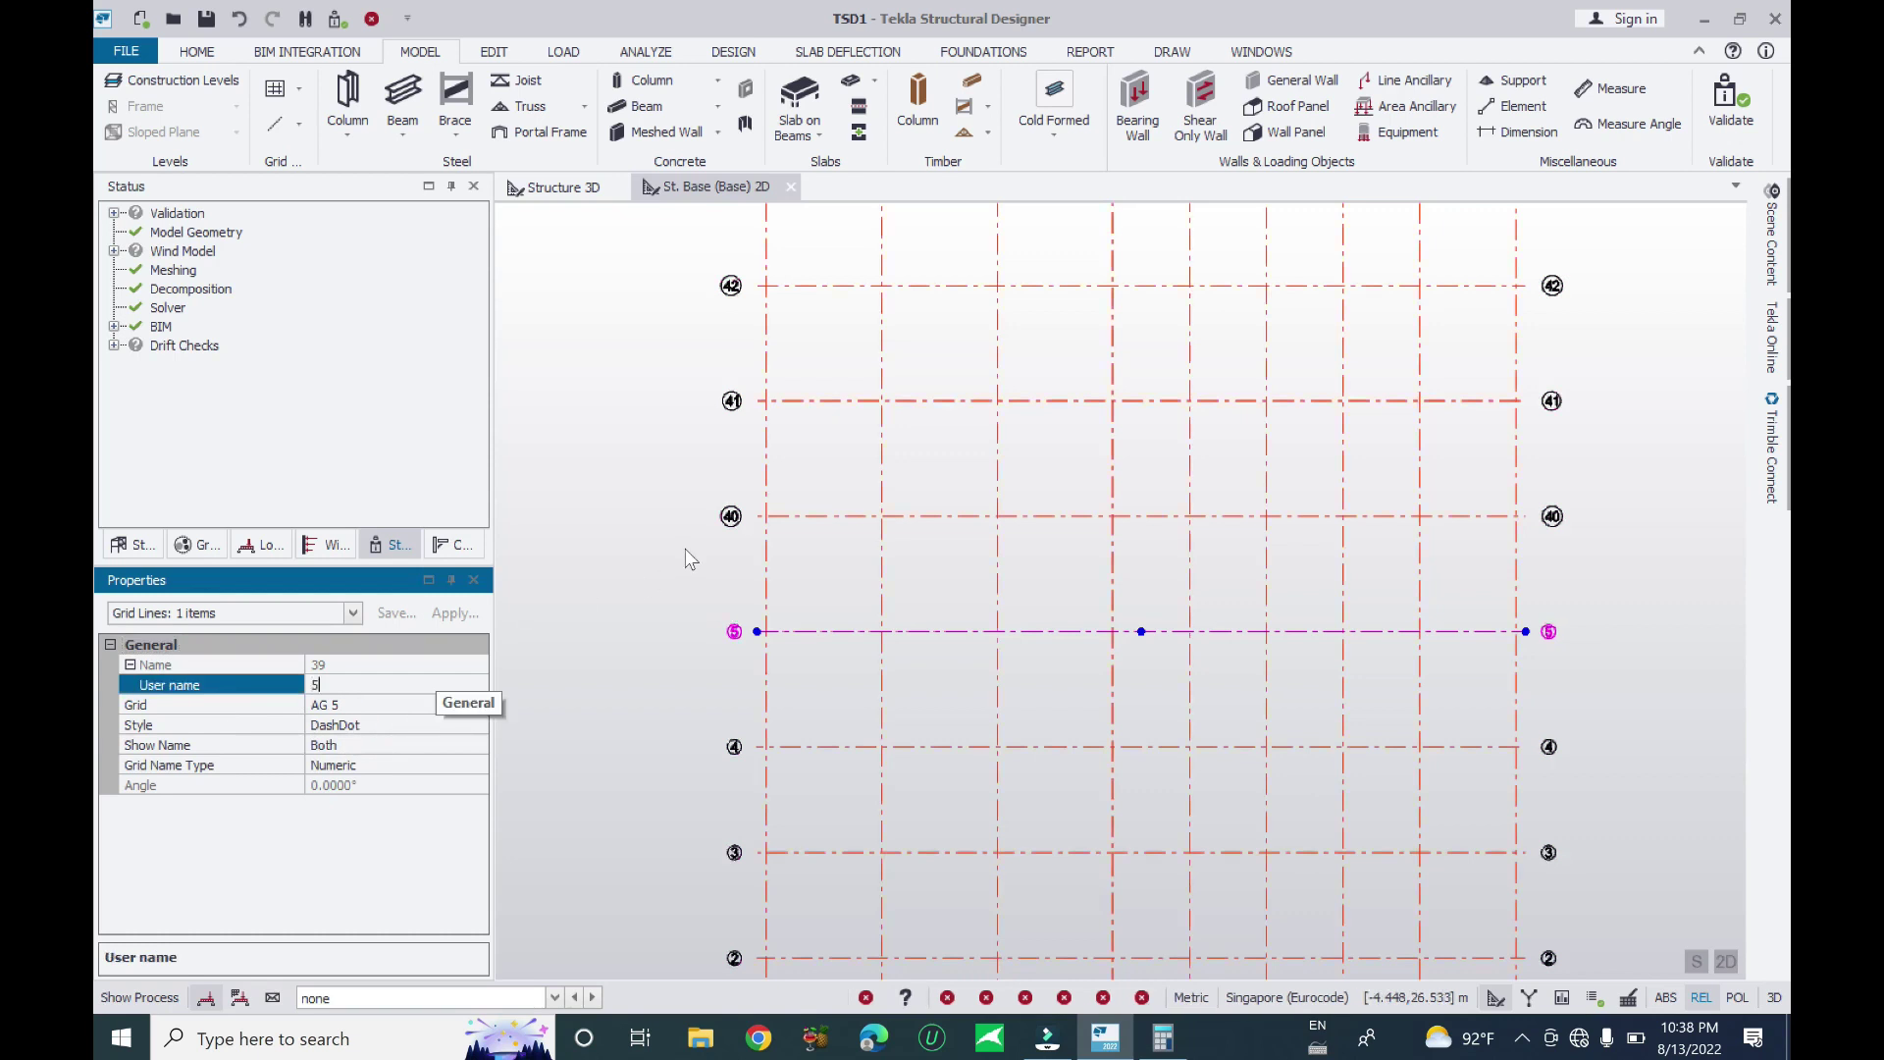
Set the user name of horizontal grid line 40, just above line 5, to 6
key(Return)
click(728, 519)
click(129, 664)
click(330, 686)
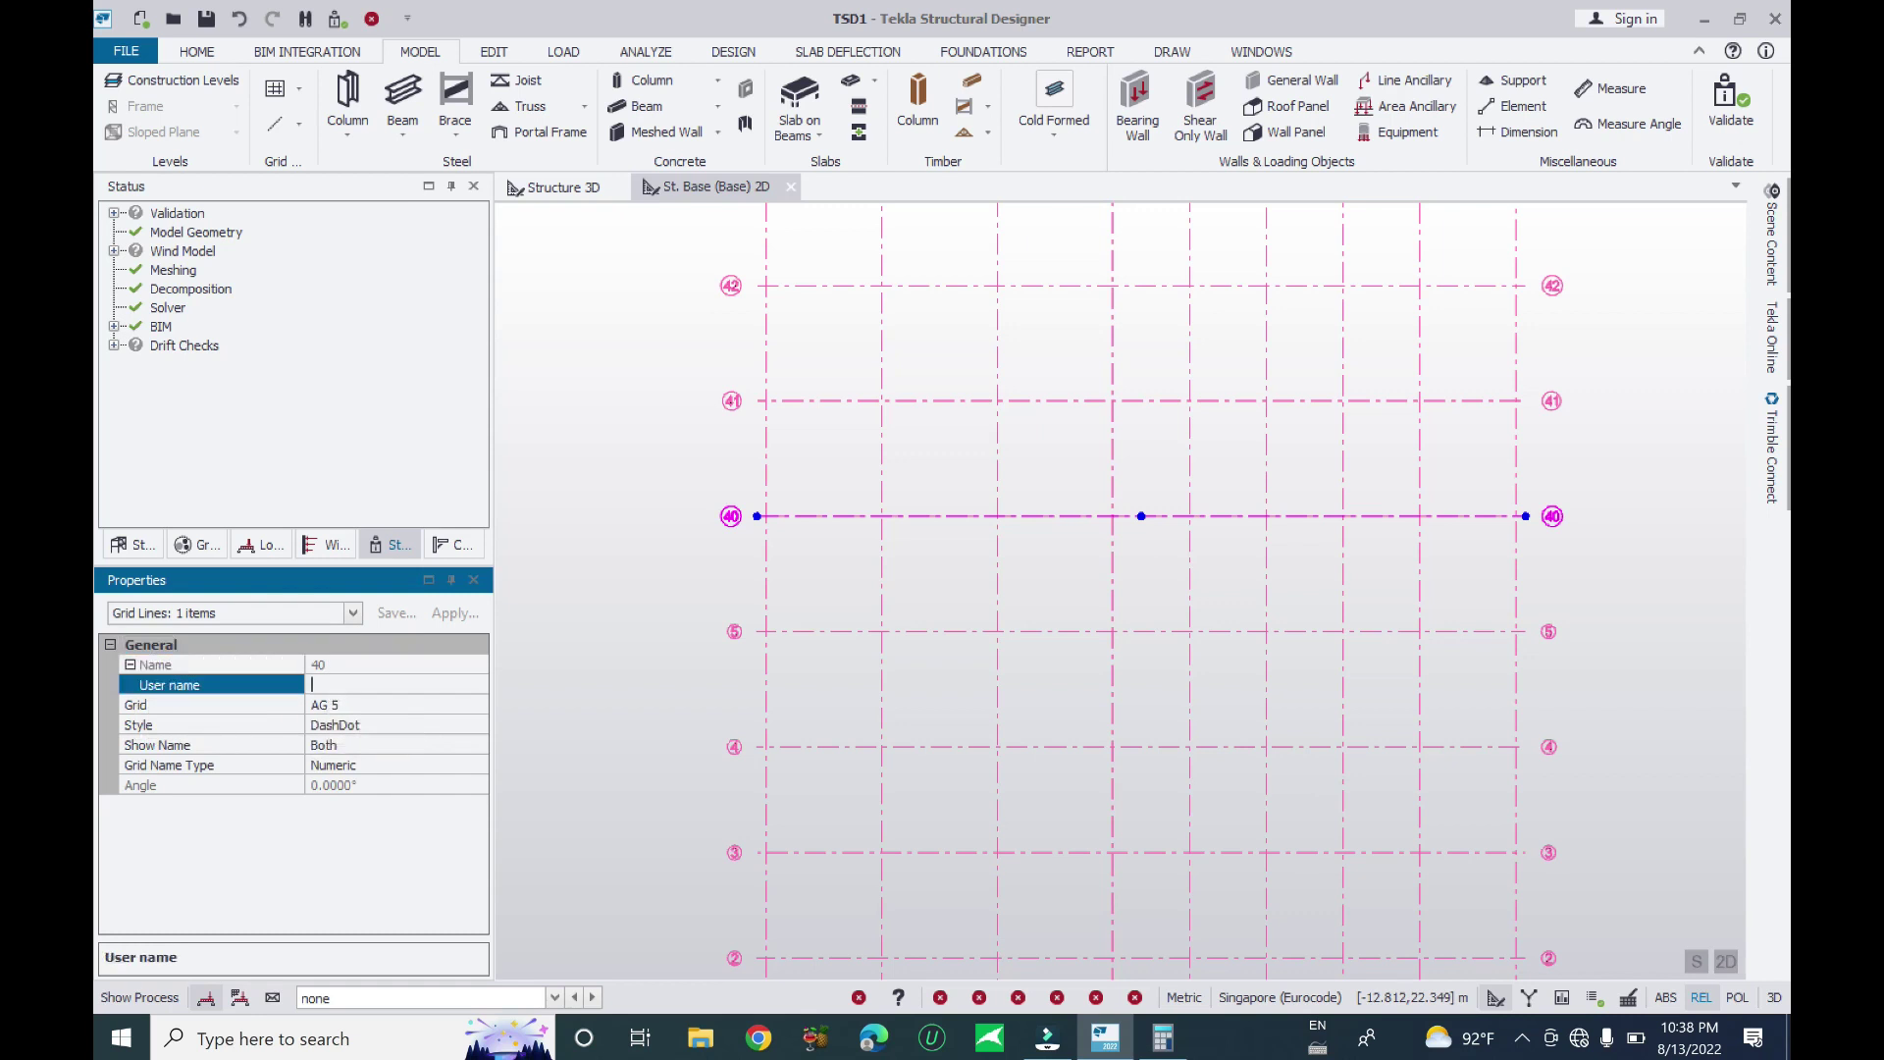
text(6)
key(Return)
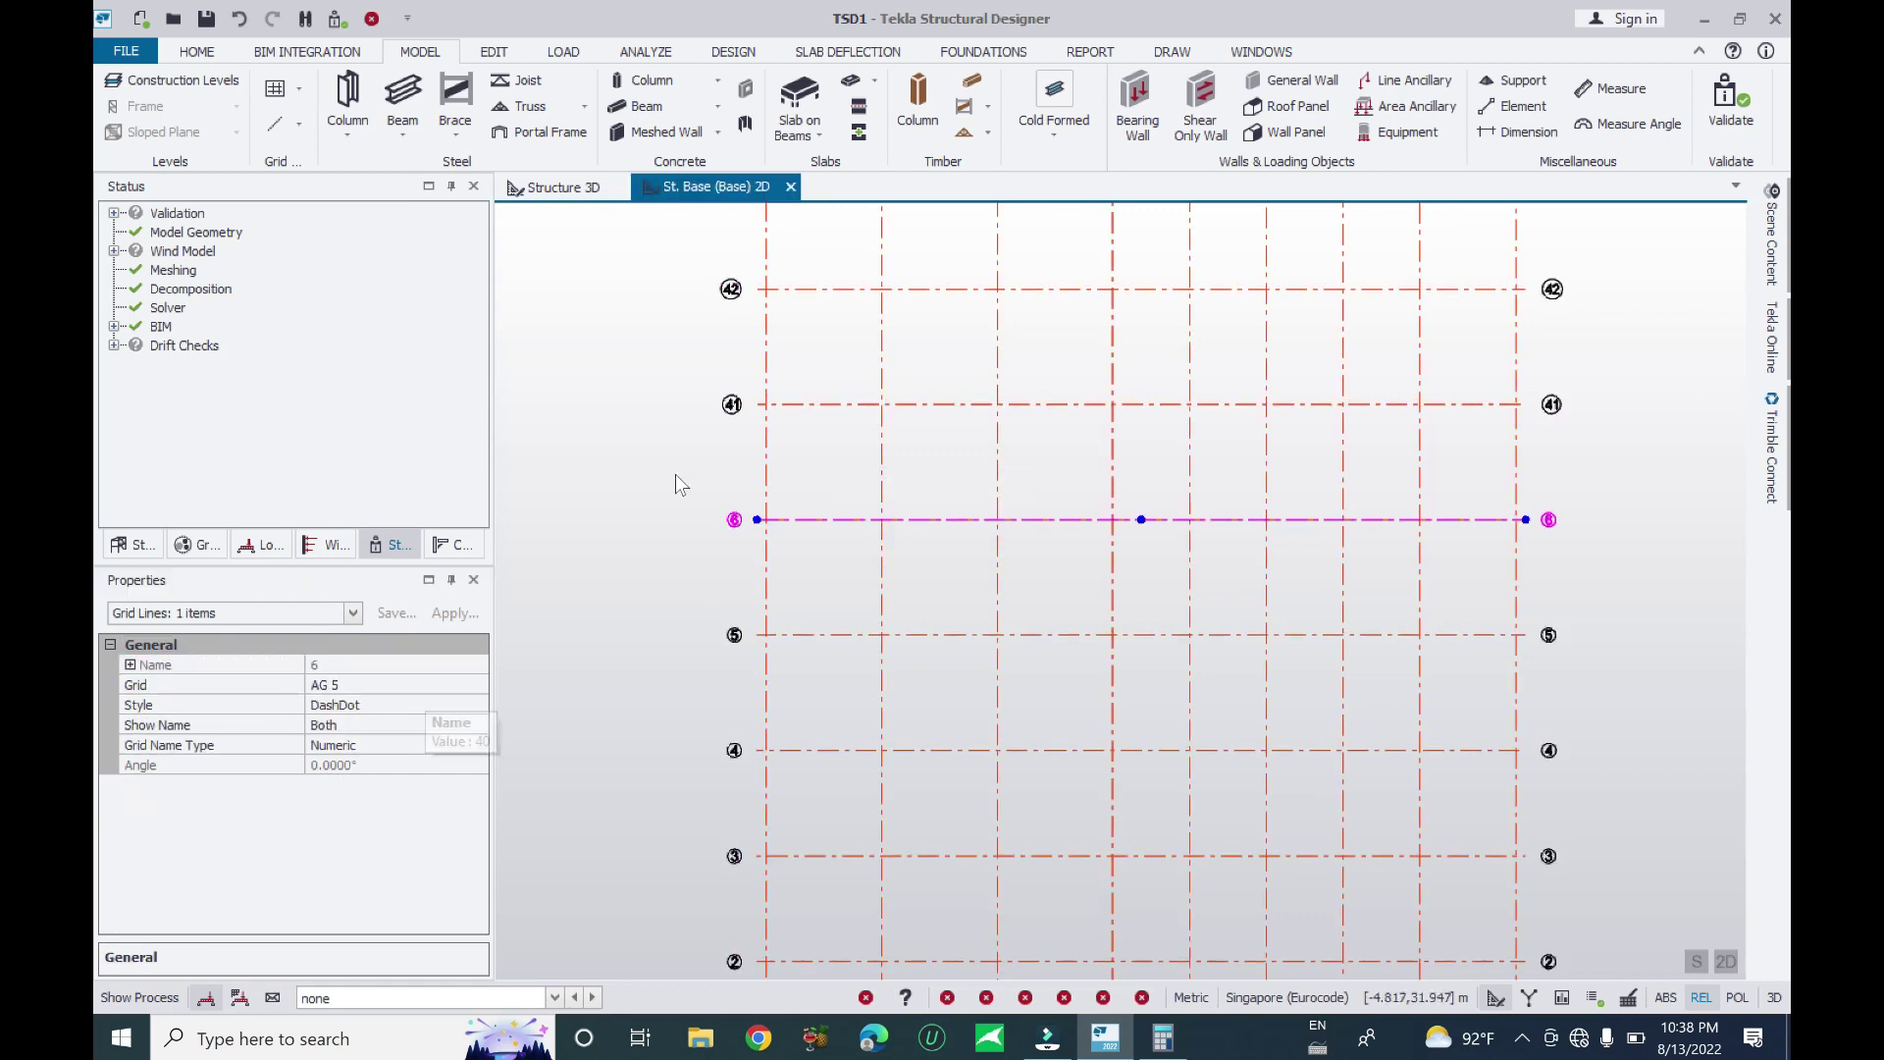
Set the user name of horizontal grid line 41 to 7 and clear the selection
click(794, 738)
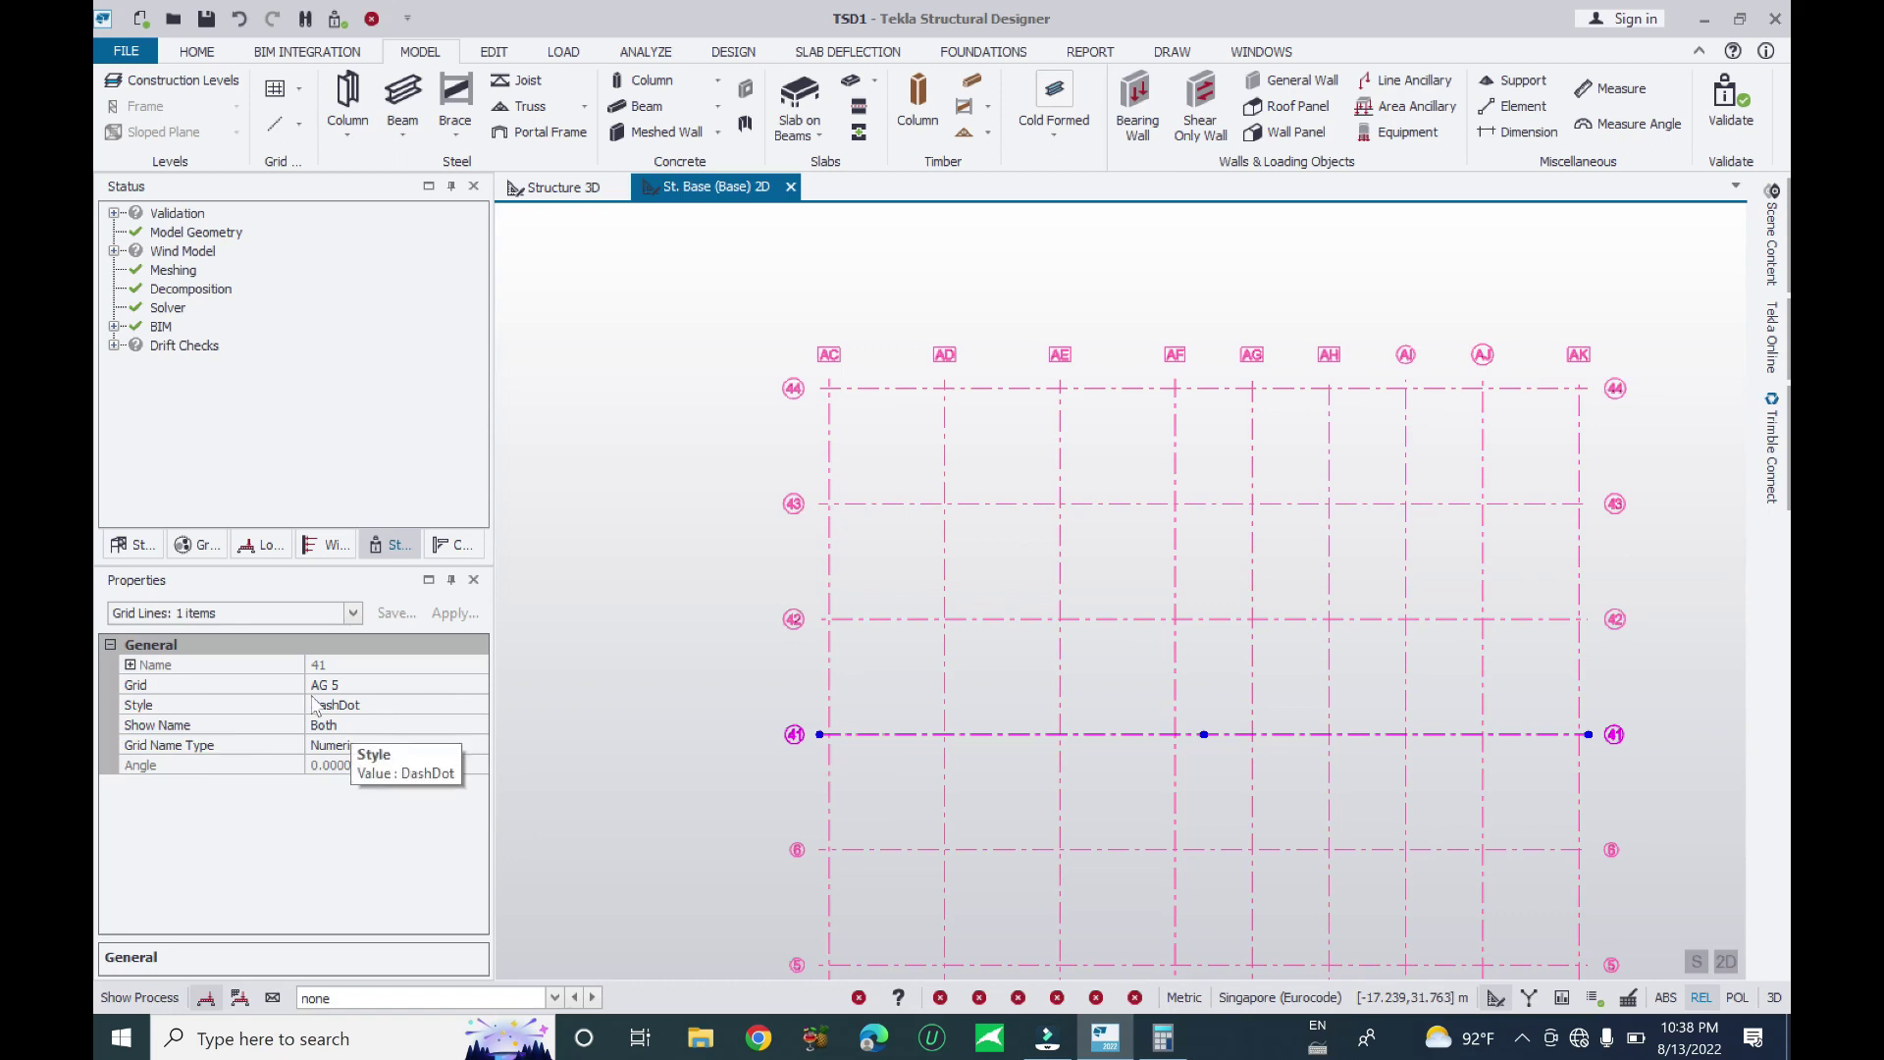
click(341, 707)
click(345, 686)
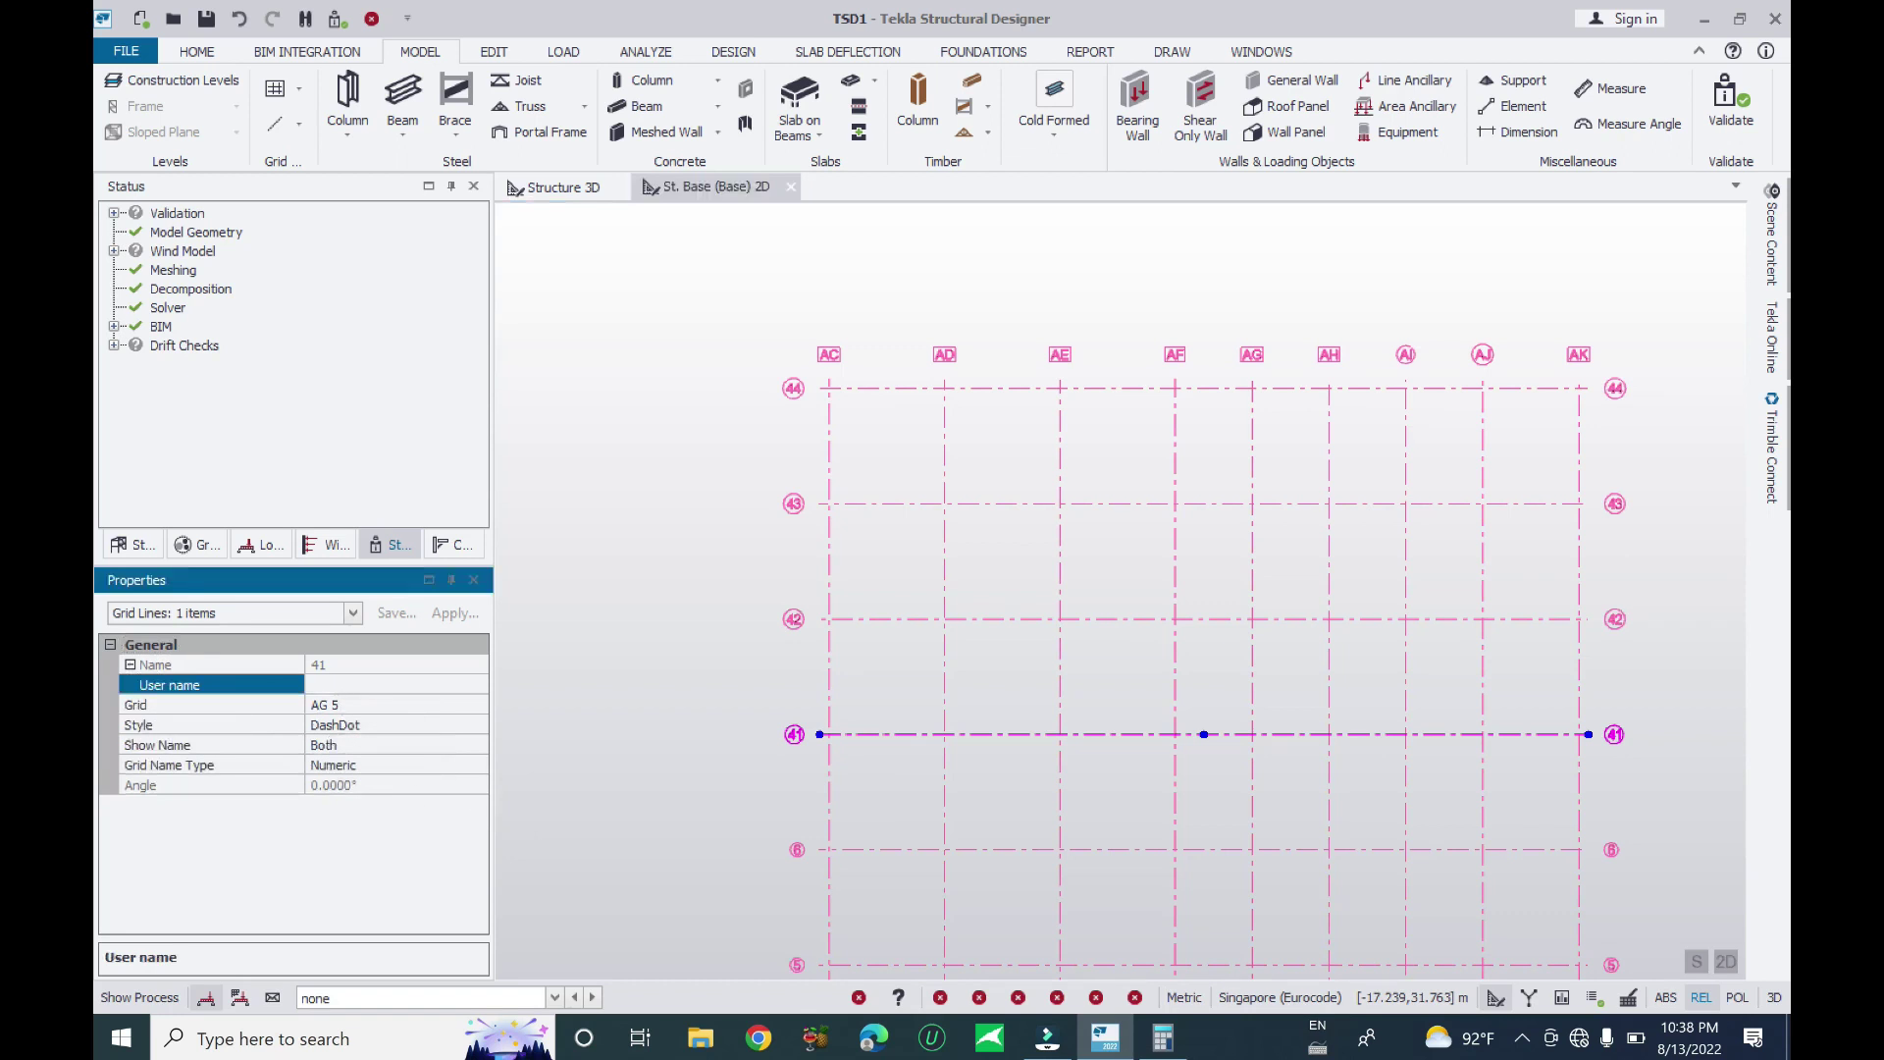
text(7)
click(694, 525)
key(Escape)
Set the user name of horizontal grid line 42 to 8
click(793, 620)
click(133, 679)
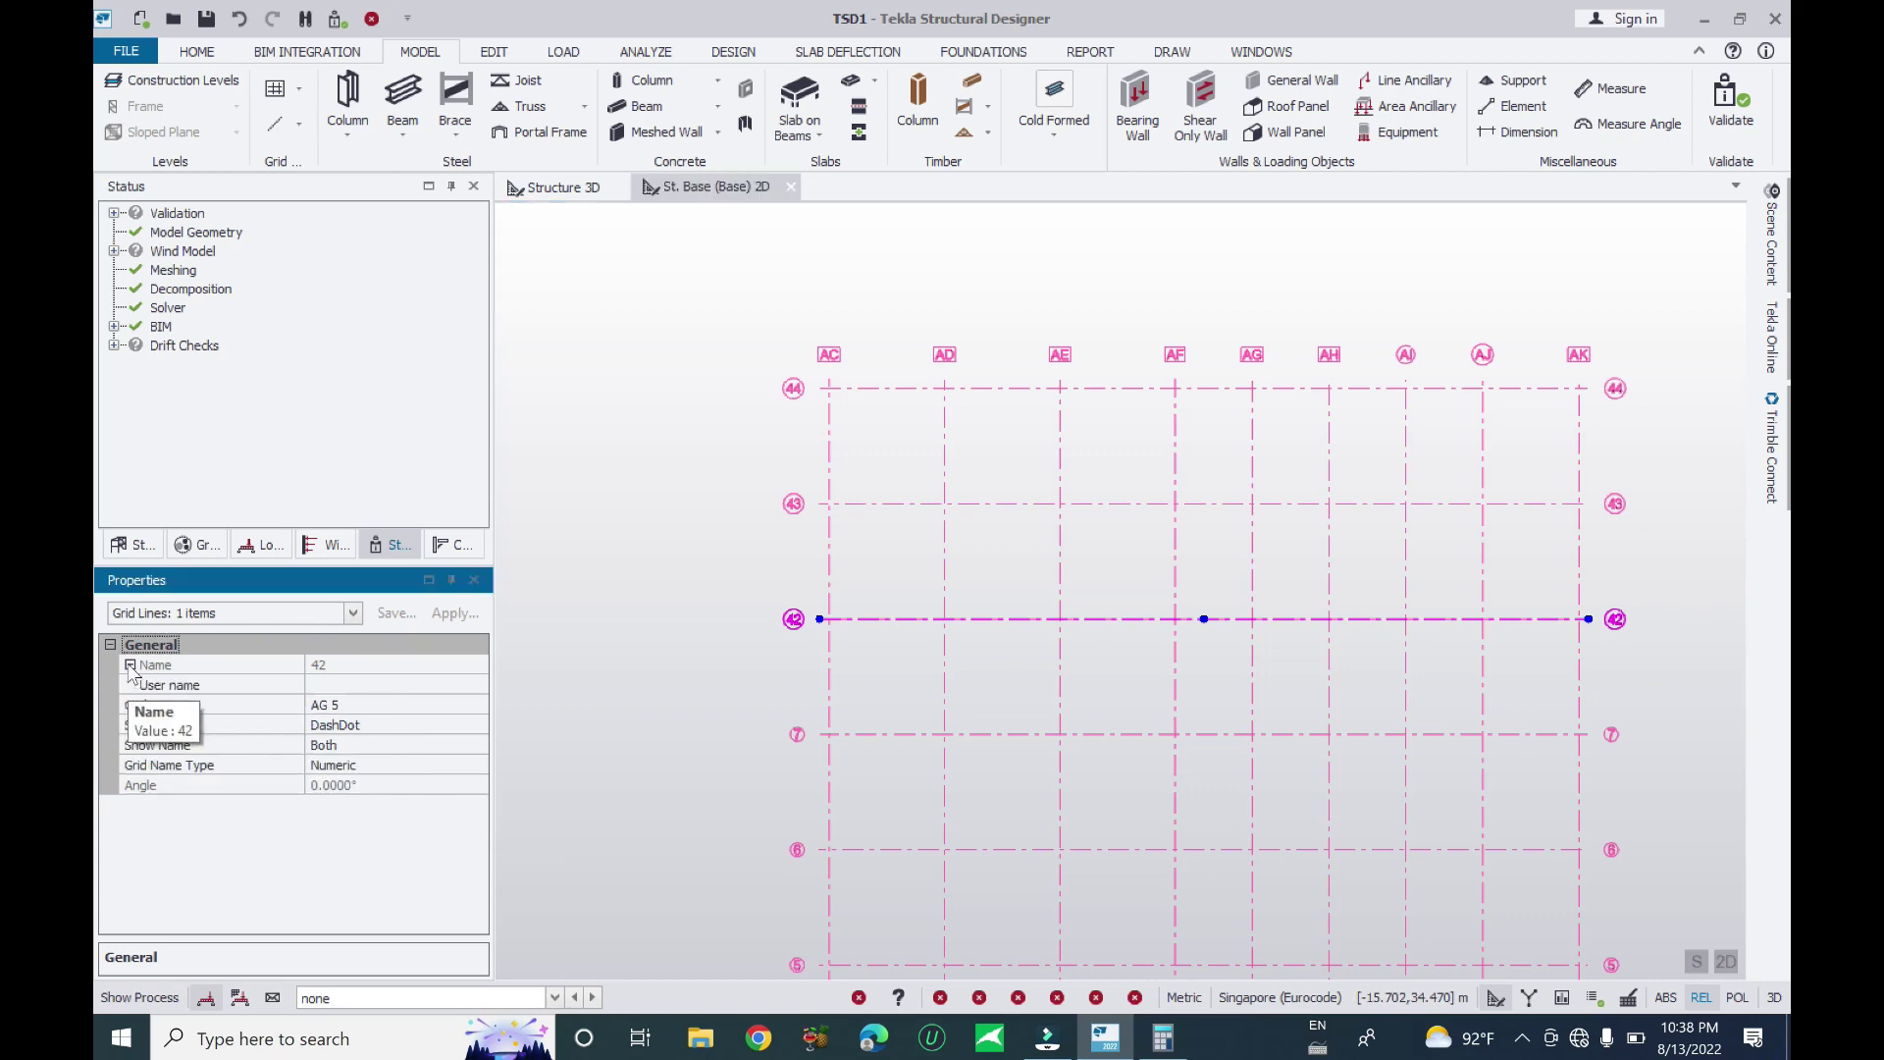
click(343, 684)
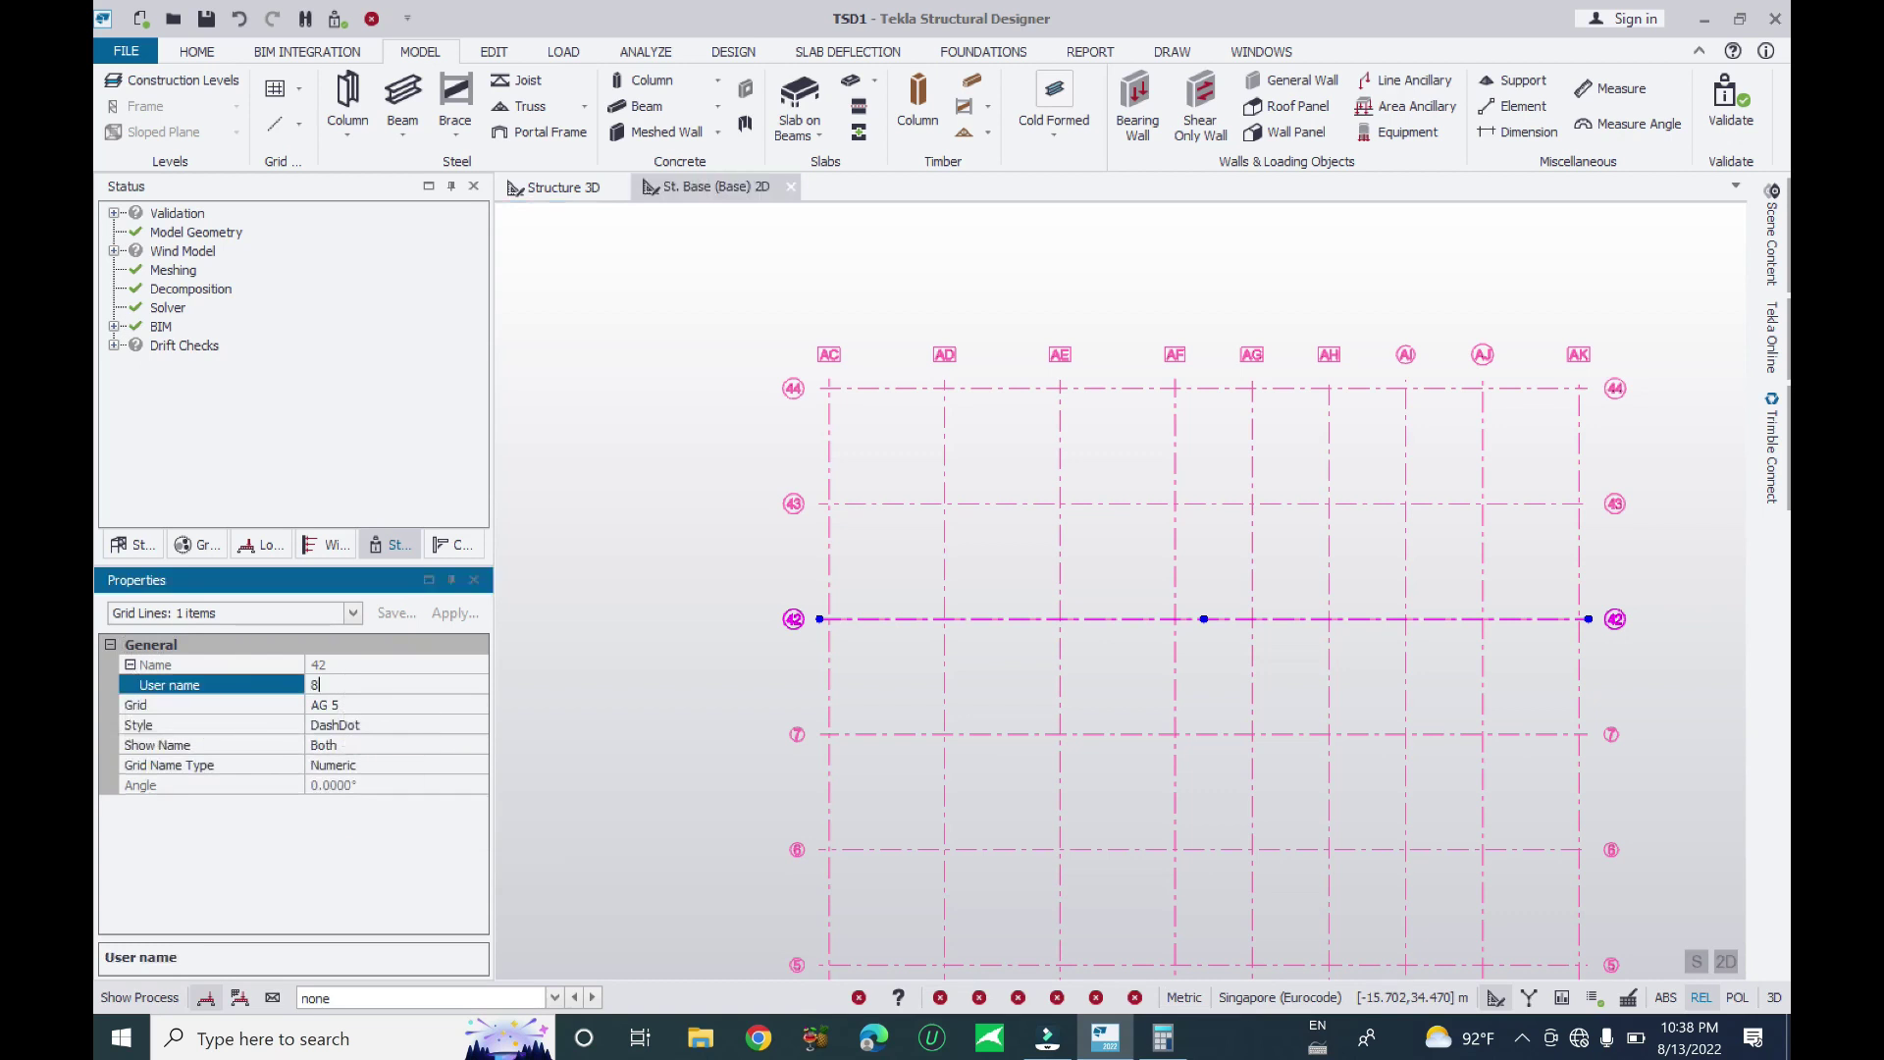
text(8)
Set the user name of horizontal grid line 43 to 9
click(793, 503)
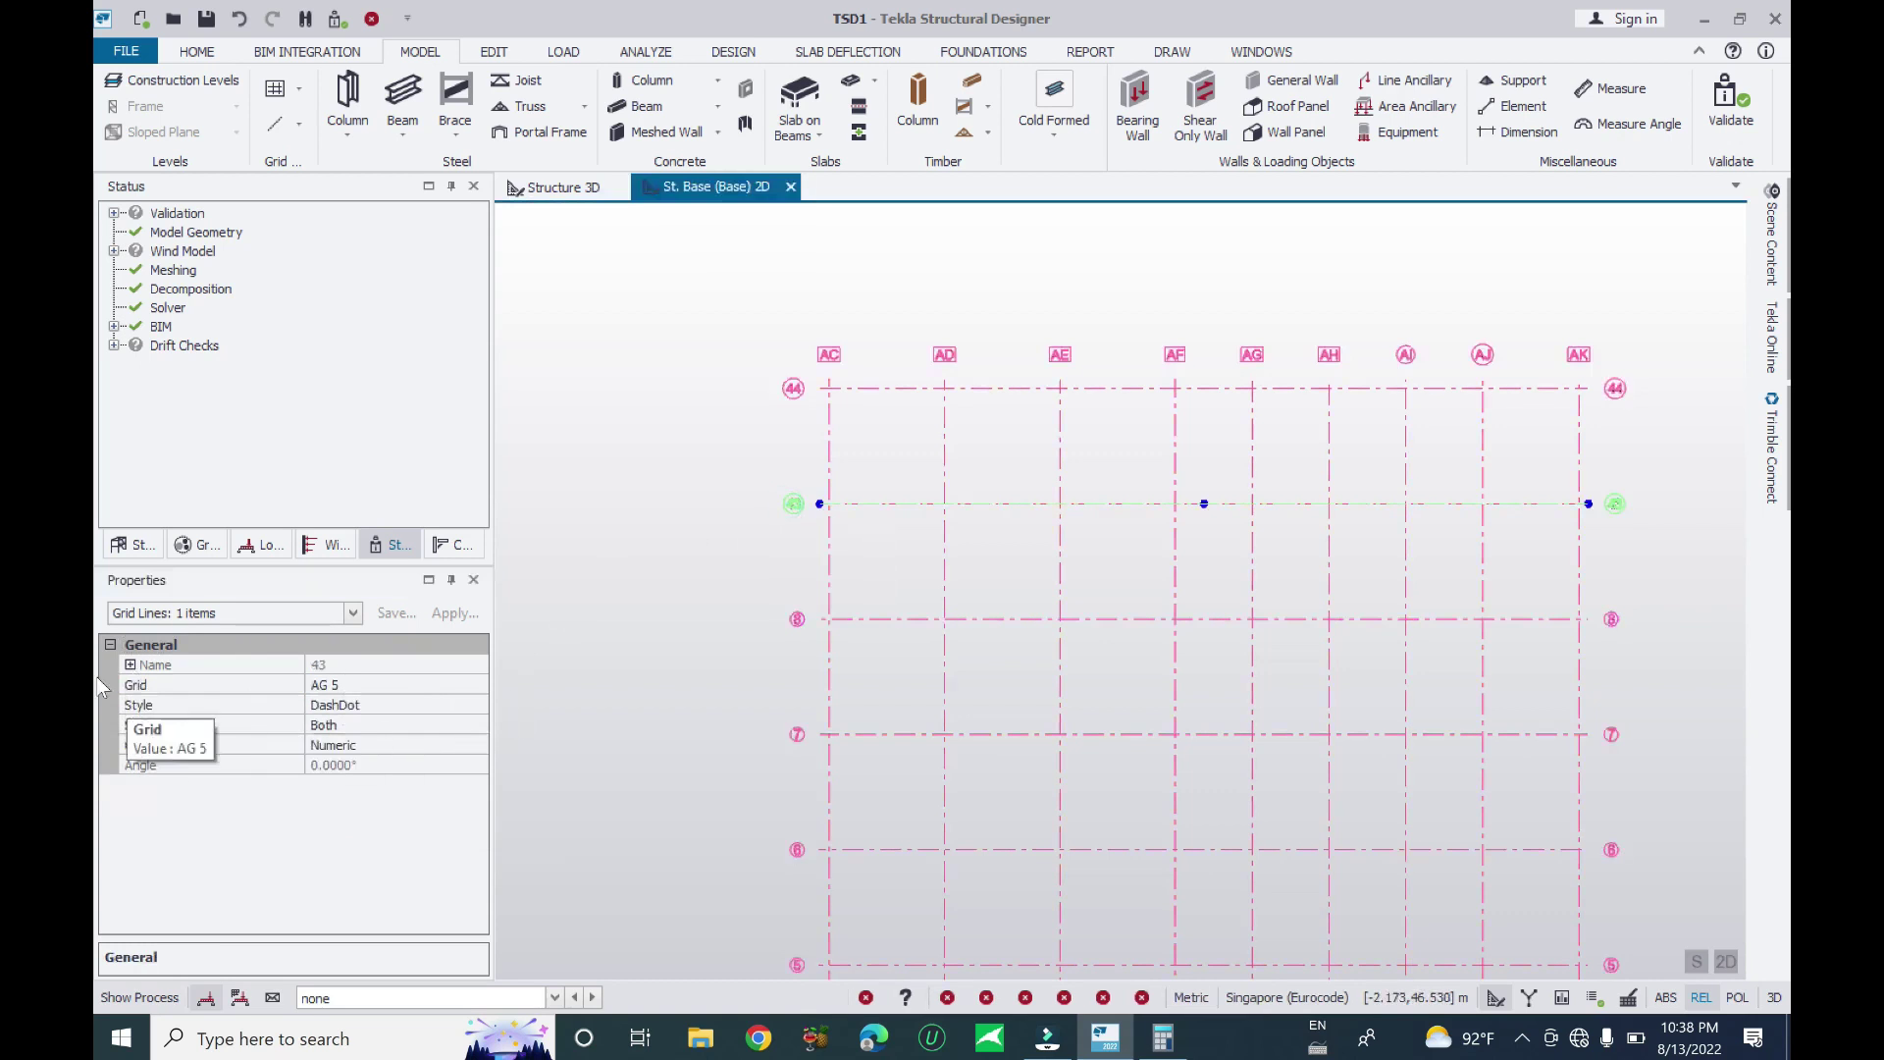
click(131, 664)
click(402, 685)
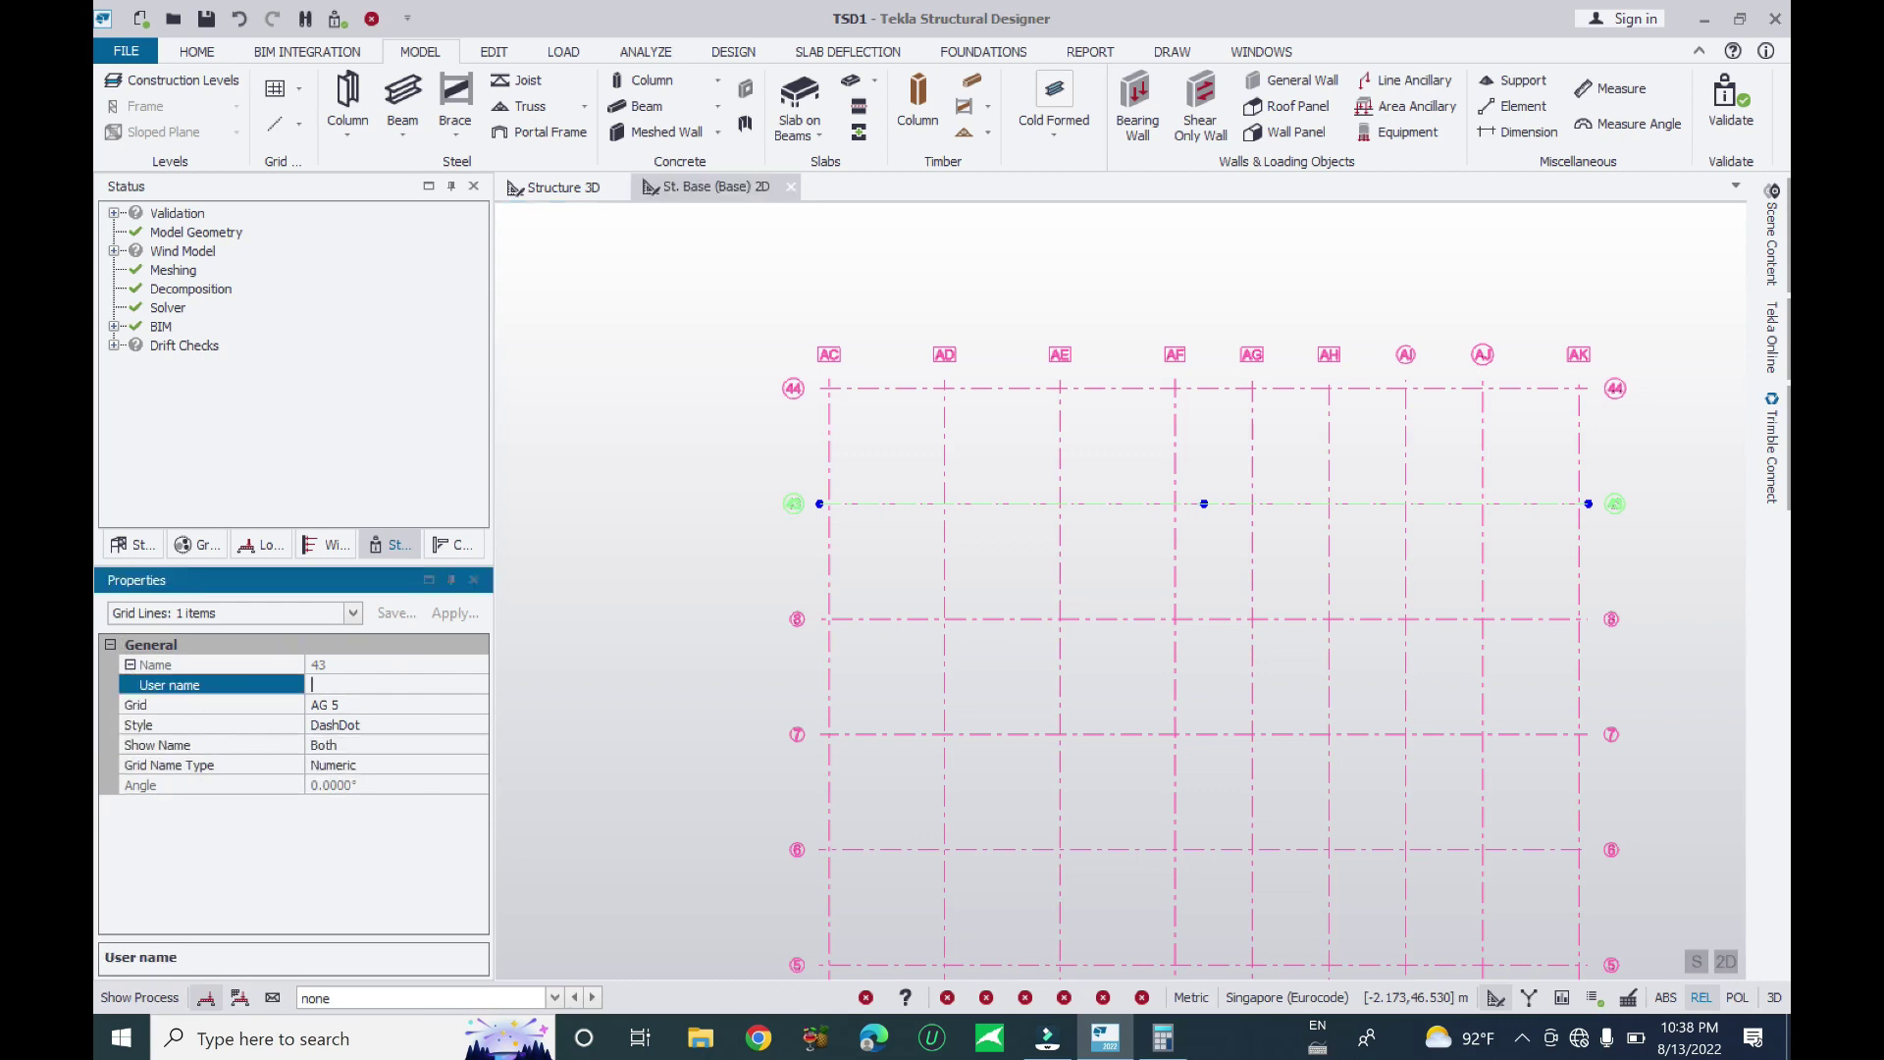
text(9)
Set the user name of the topmost horizontal grid line, 44, to 10 and clear the selection
click(793, 387)
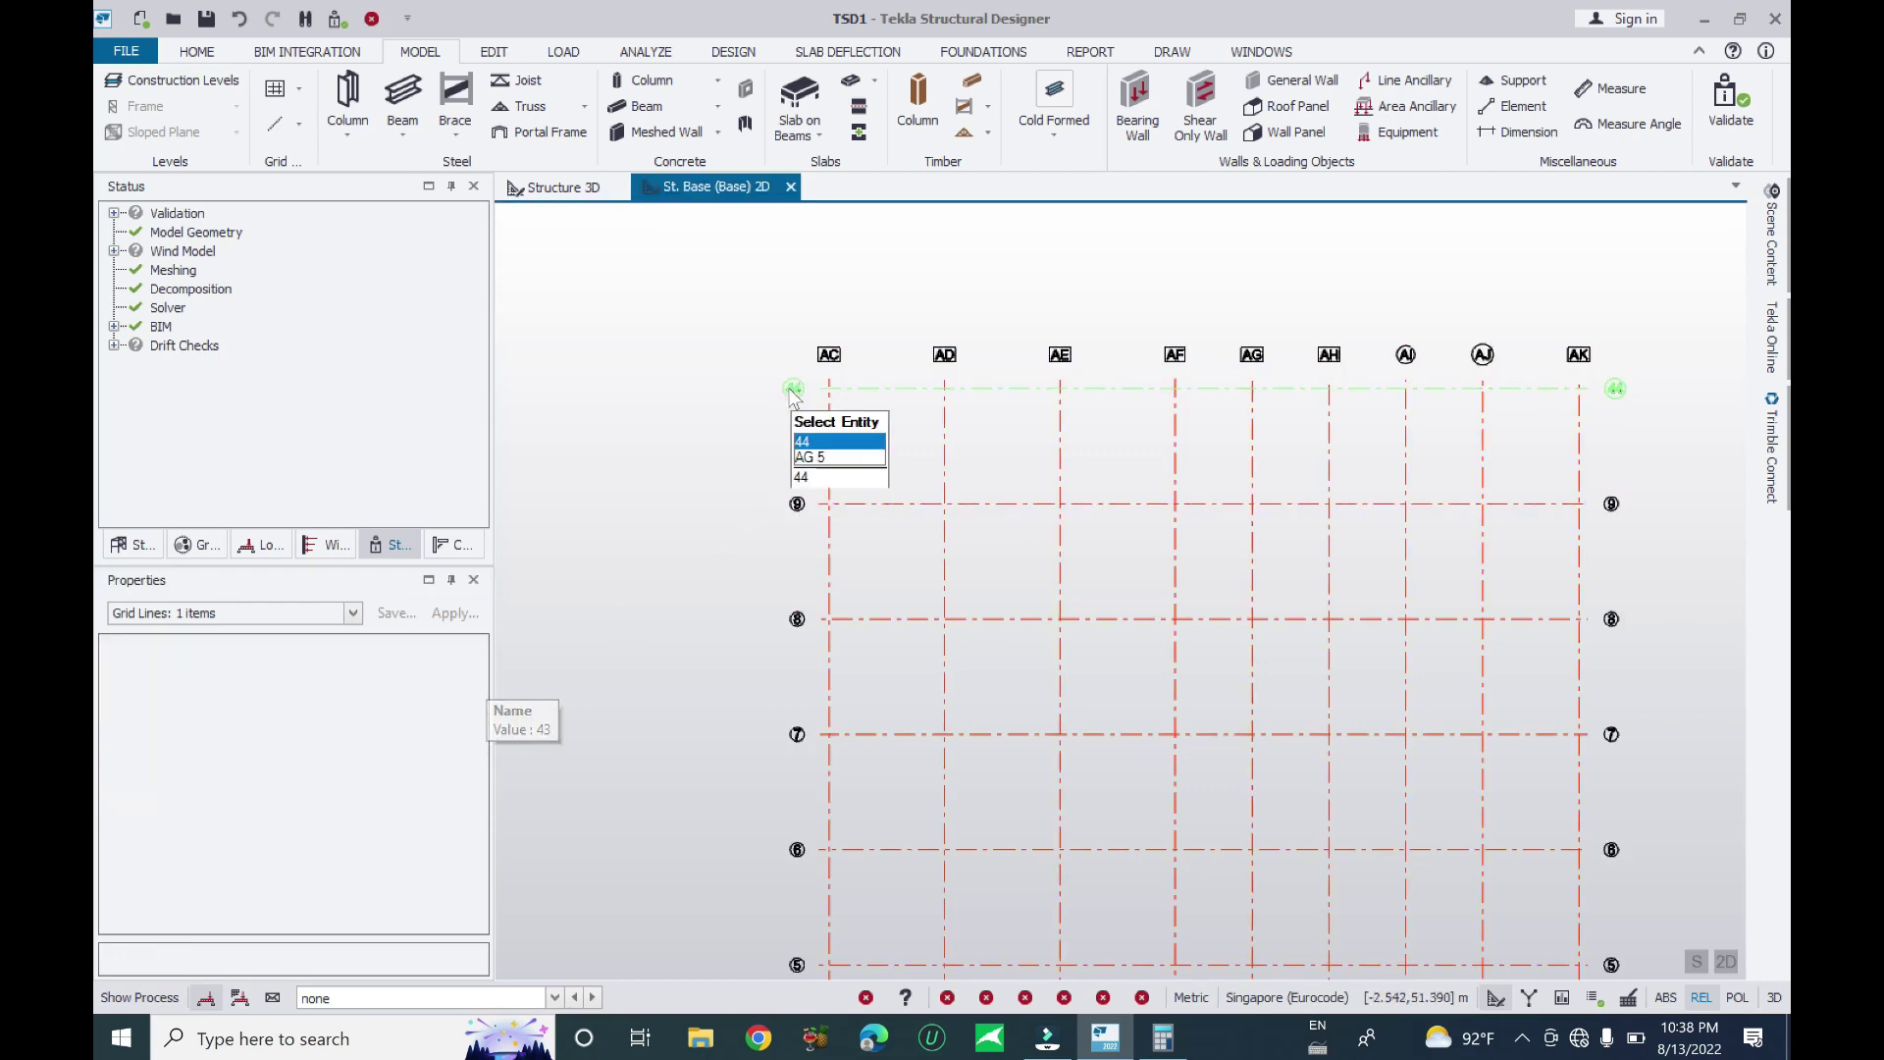
click(131, 665)
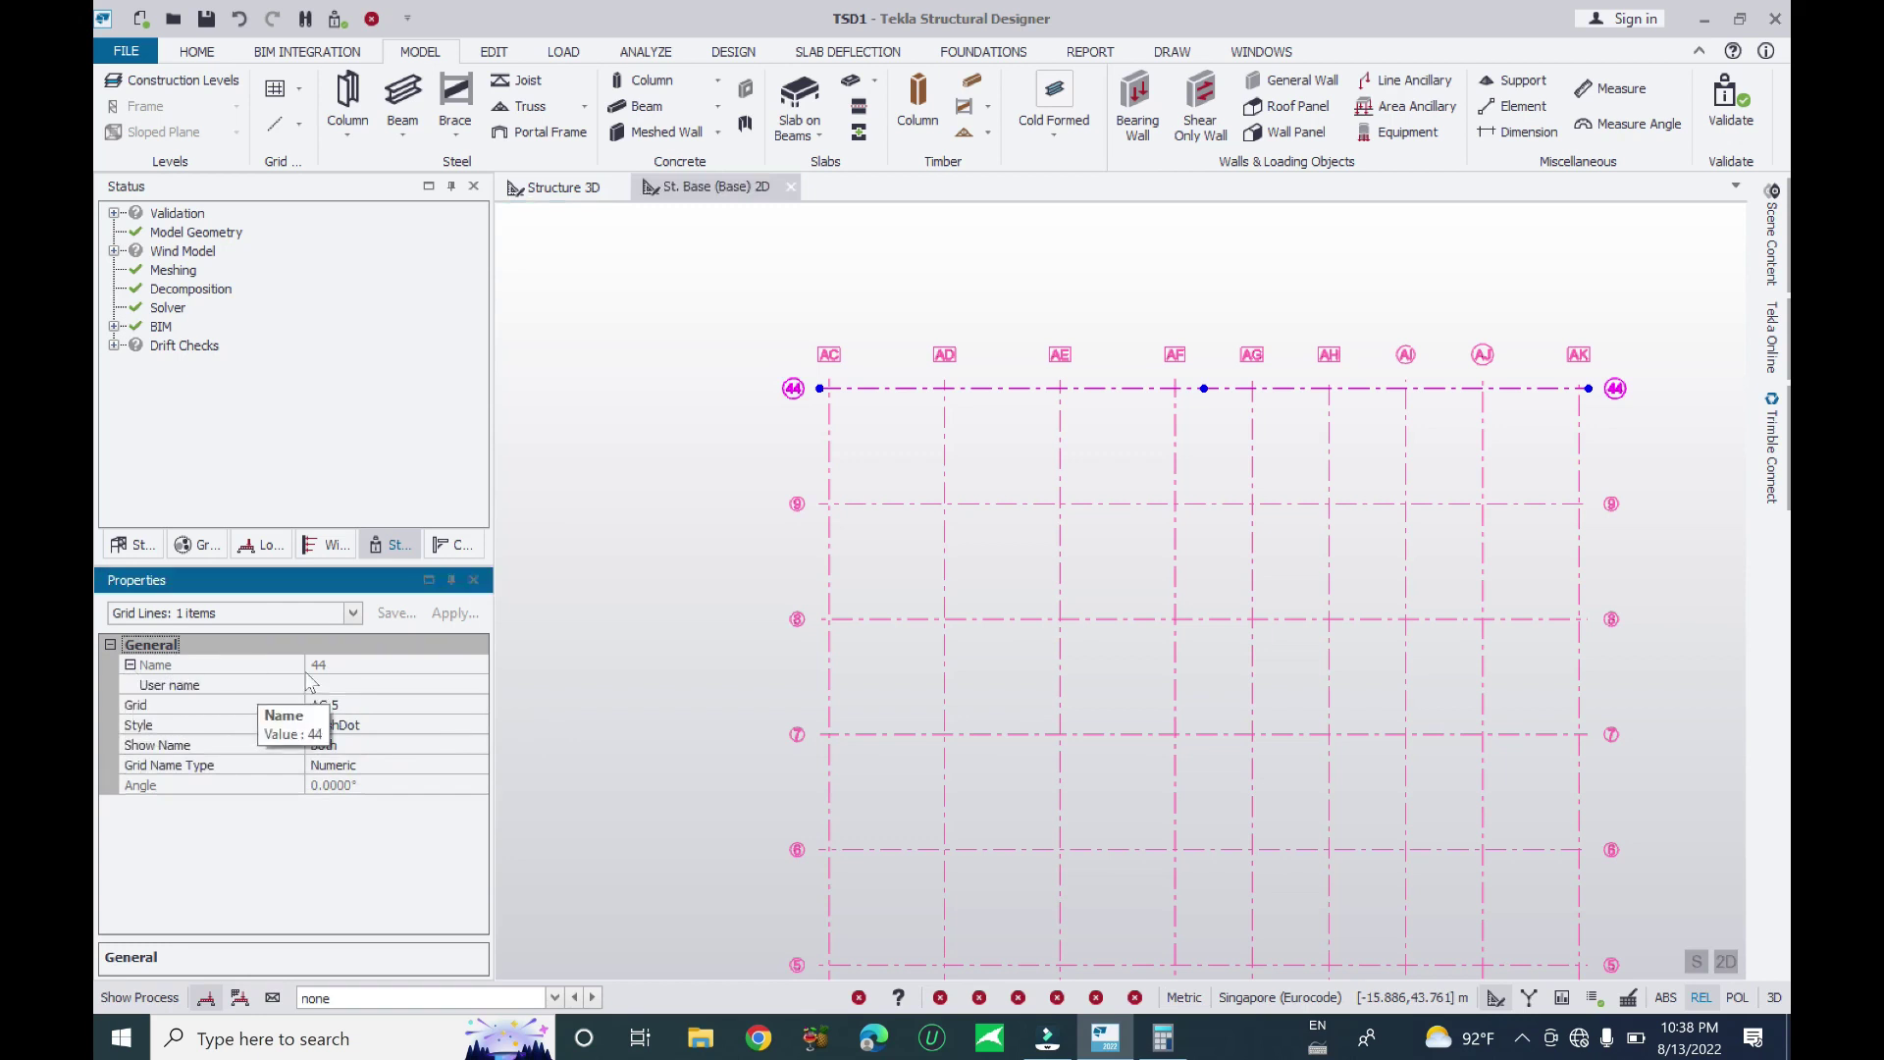
click(356, 685)
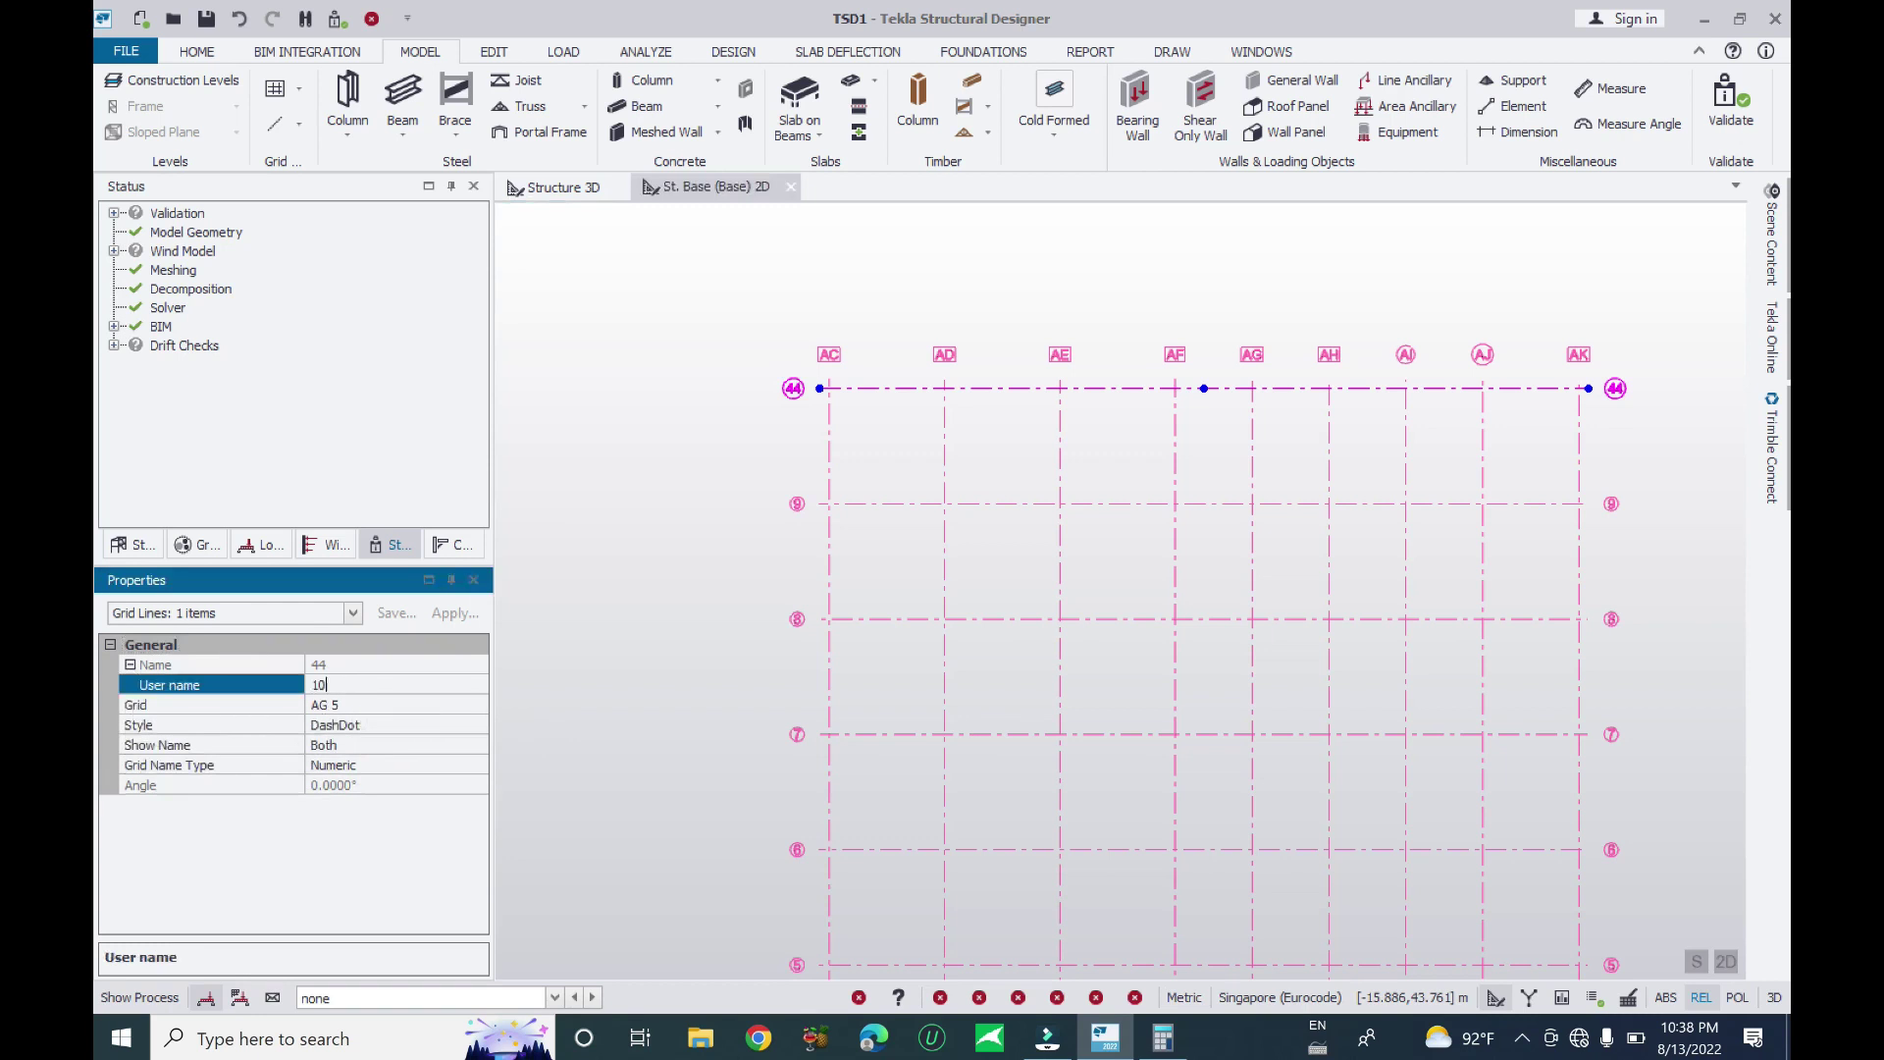
click(686, 520)
scroll(708, 488, down, 6)
key(Escape)
Give the first vertical grid line, AC, the user name A
scroll(755, 780, up, 5)
scroll(745, 745, down, 2)
scroll(702, 573, up, 3)
click(667, 571)
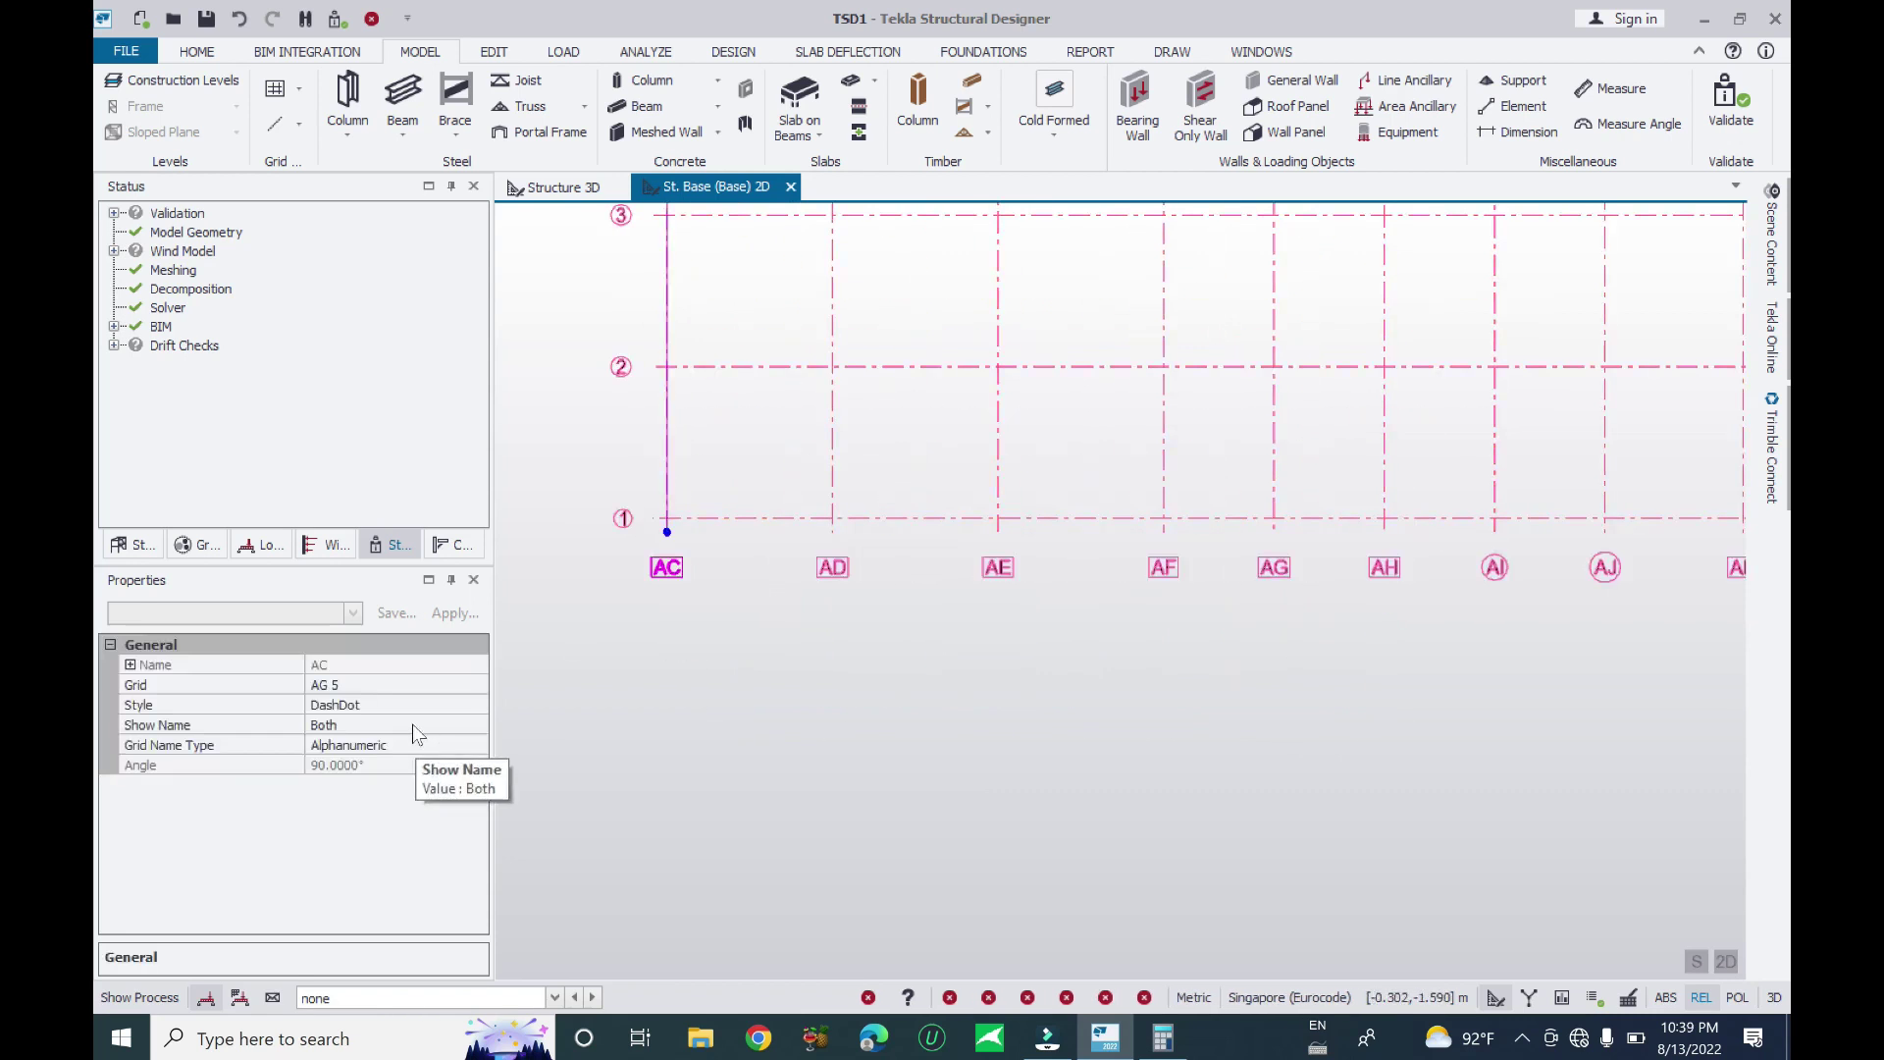
click(130, 664)
click(323, 684)
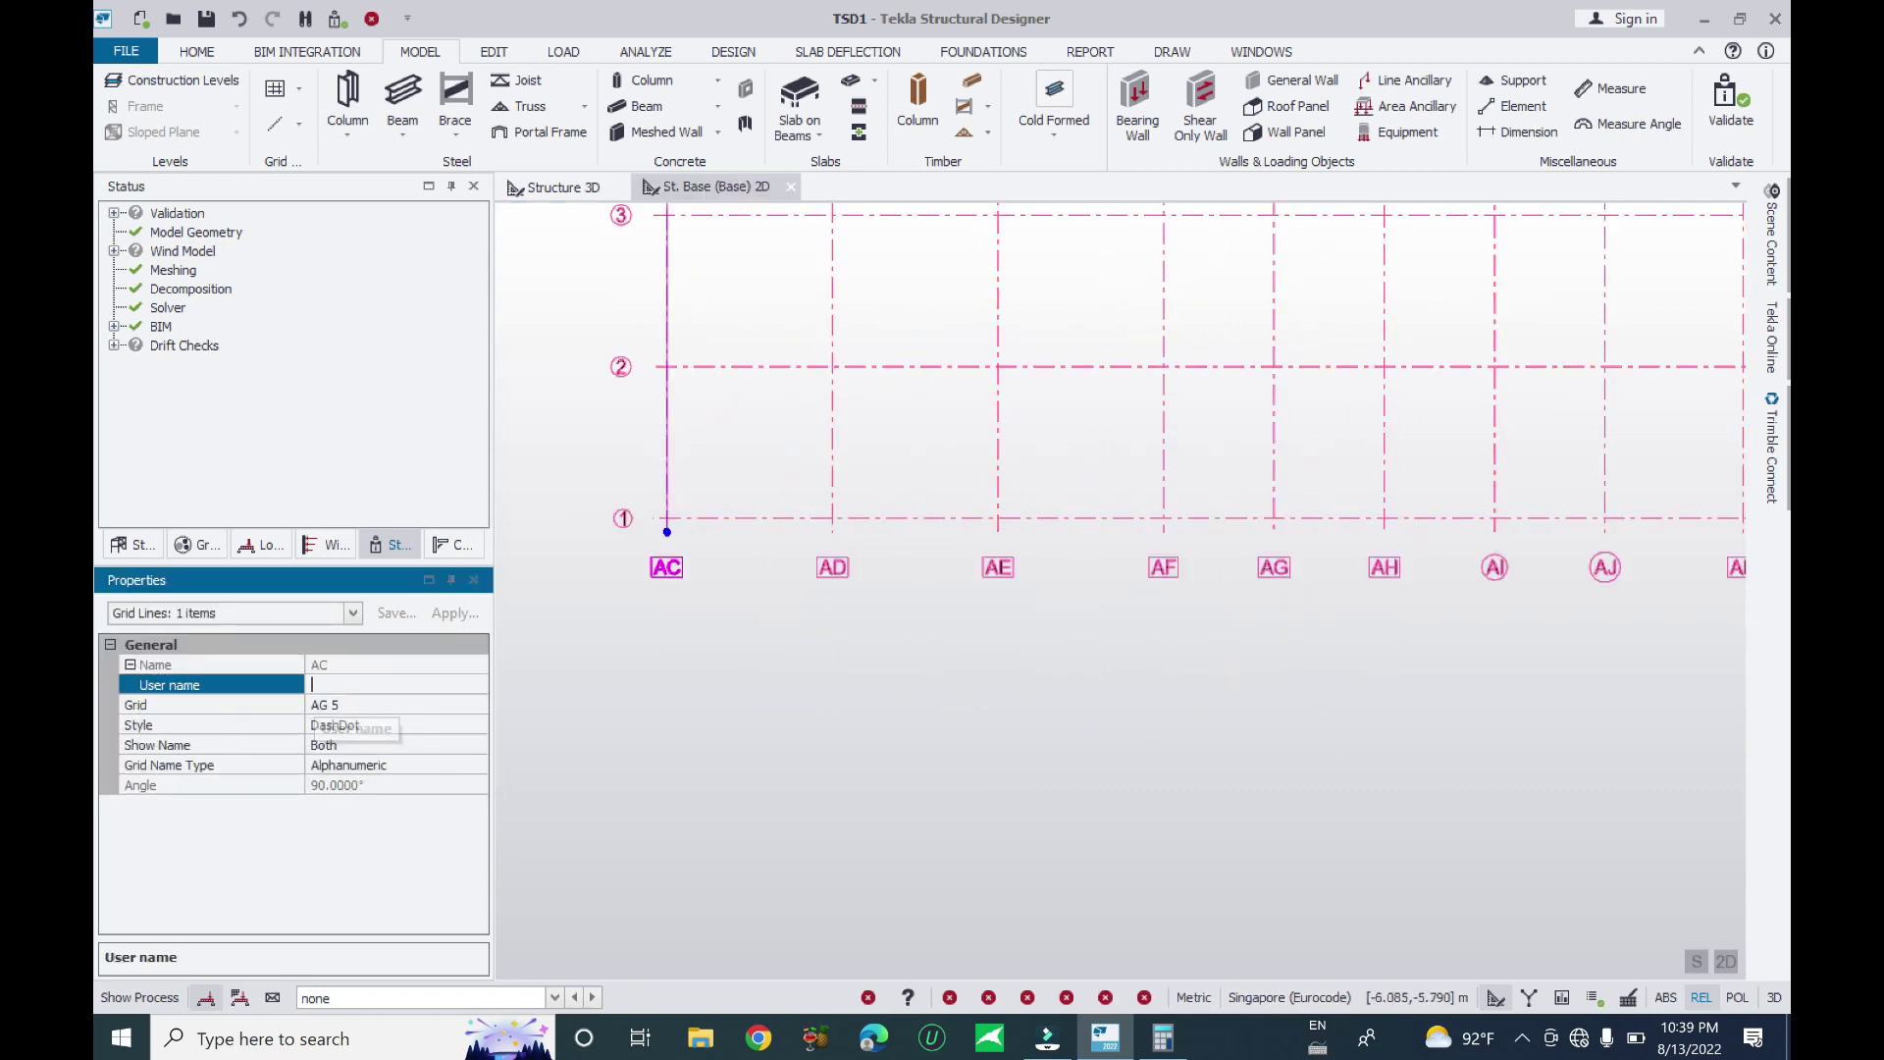
text(A)
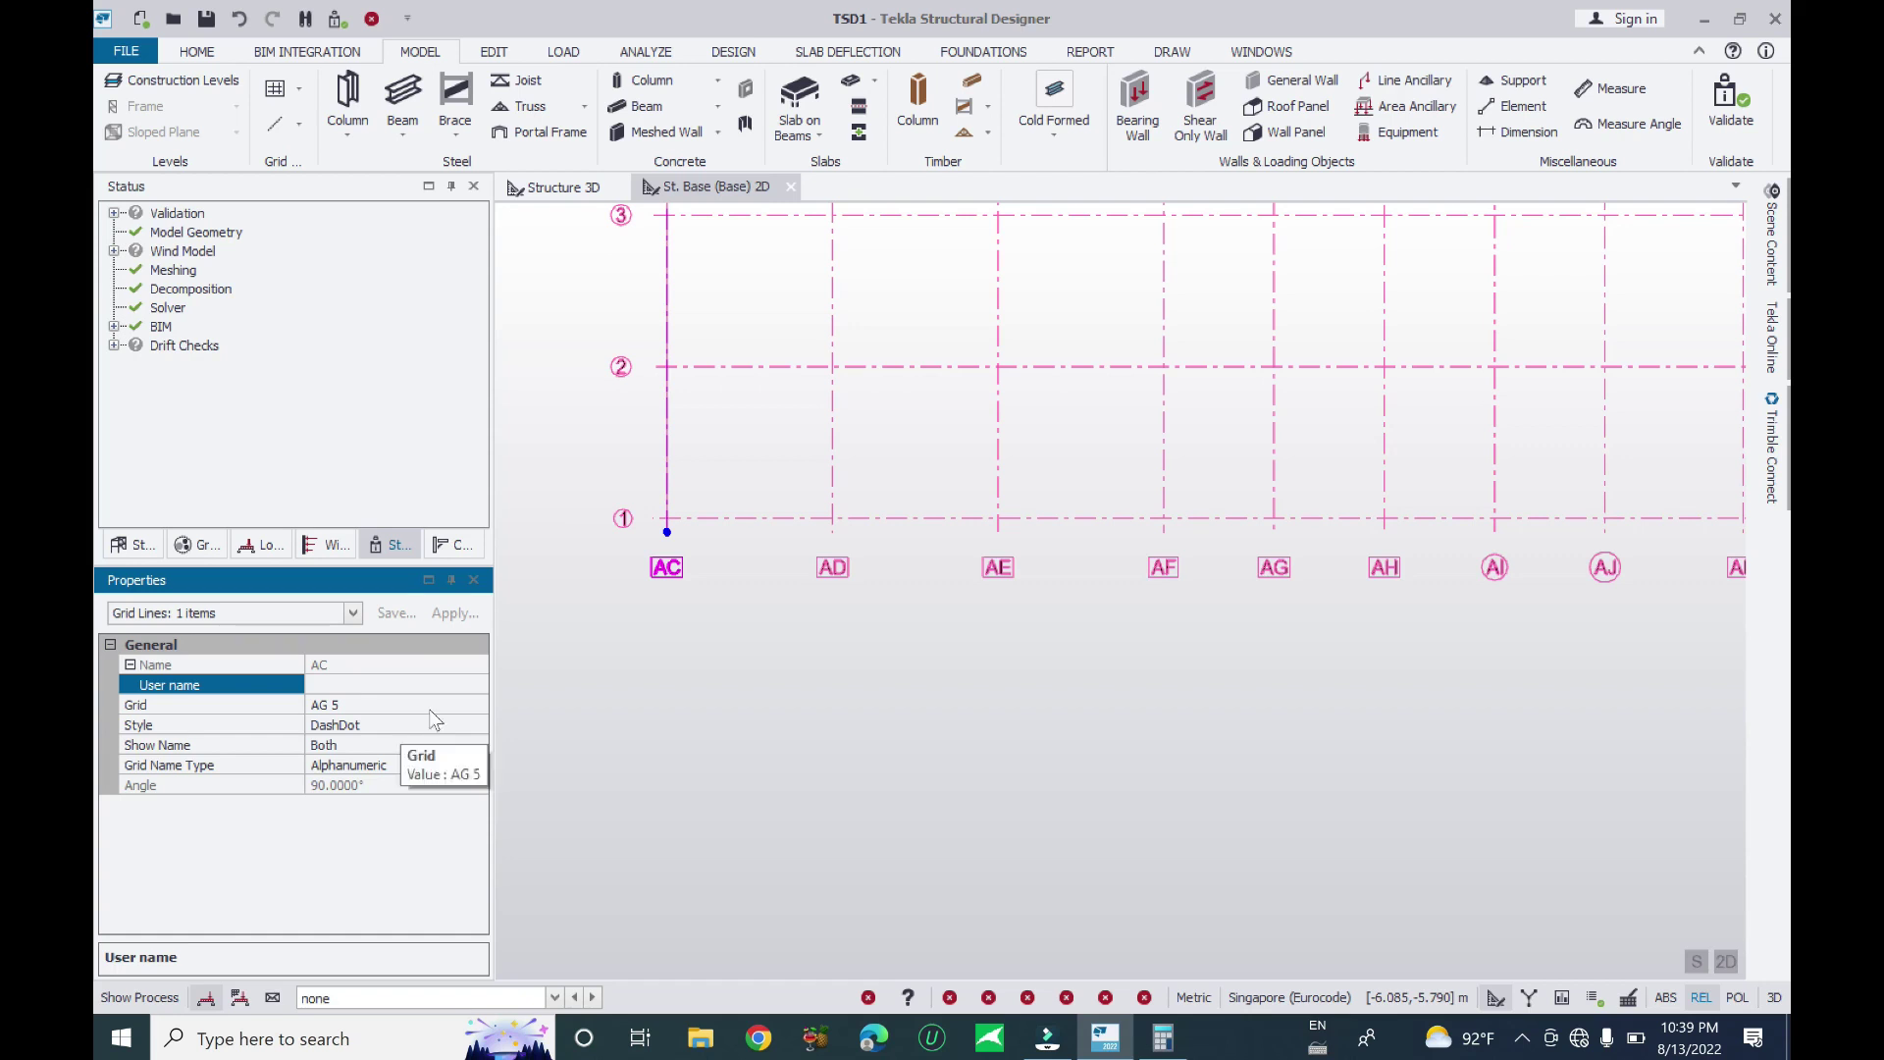
click(722, 567)
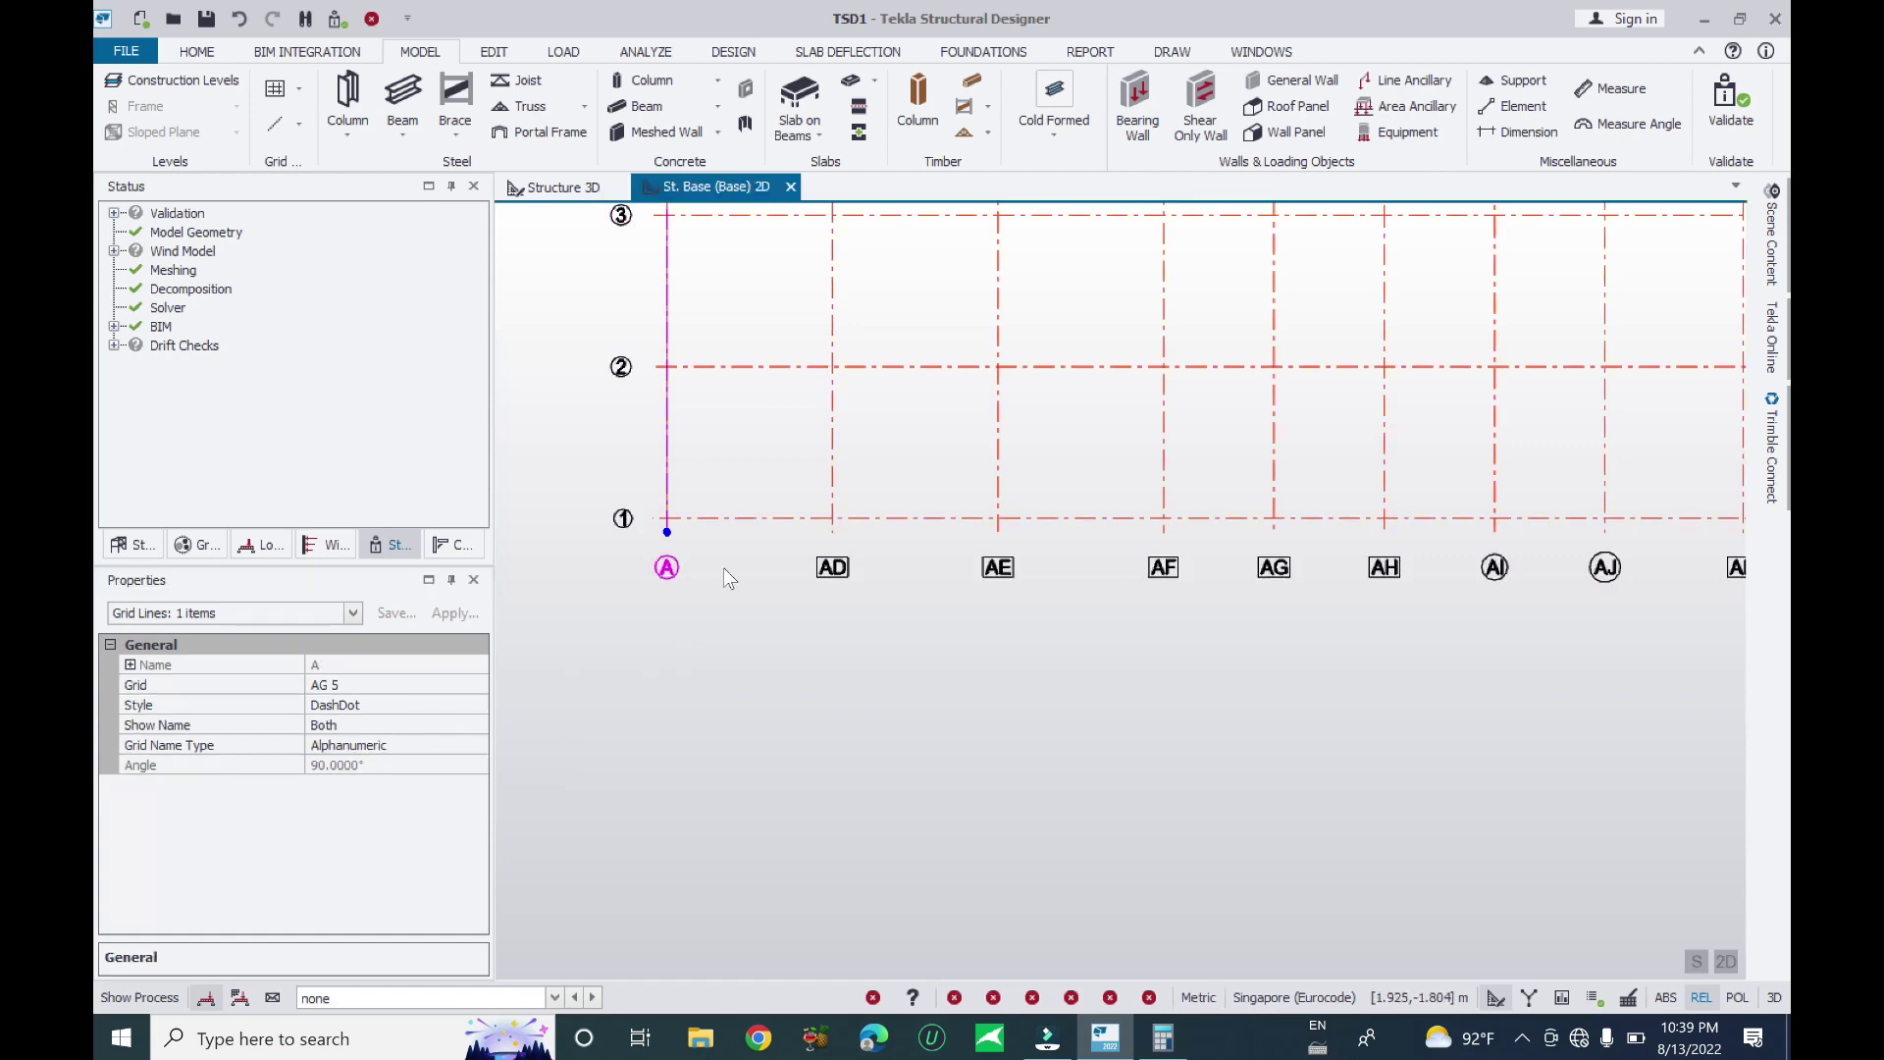
Set the user name of vertical grid line AD to B
double_click(839, 574)
click(1085, 333)
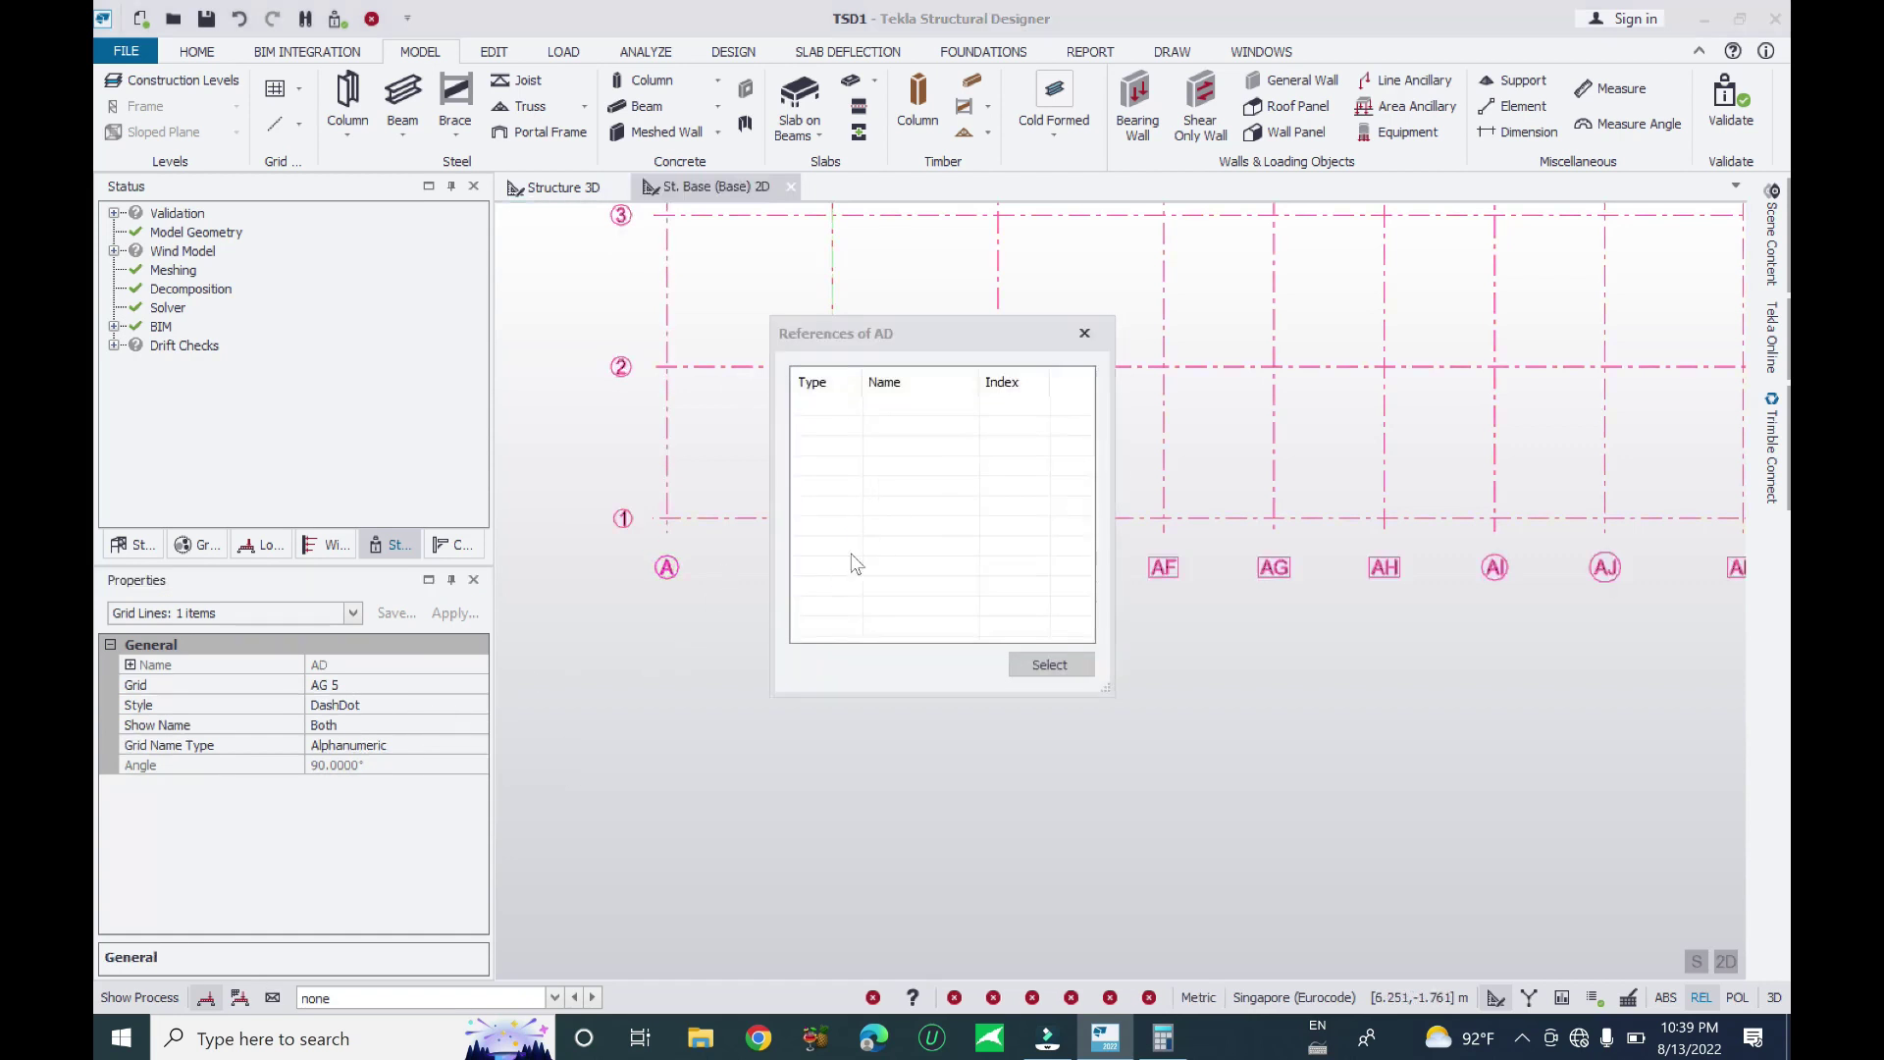
click(131, 665)
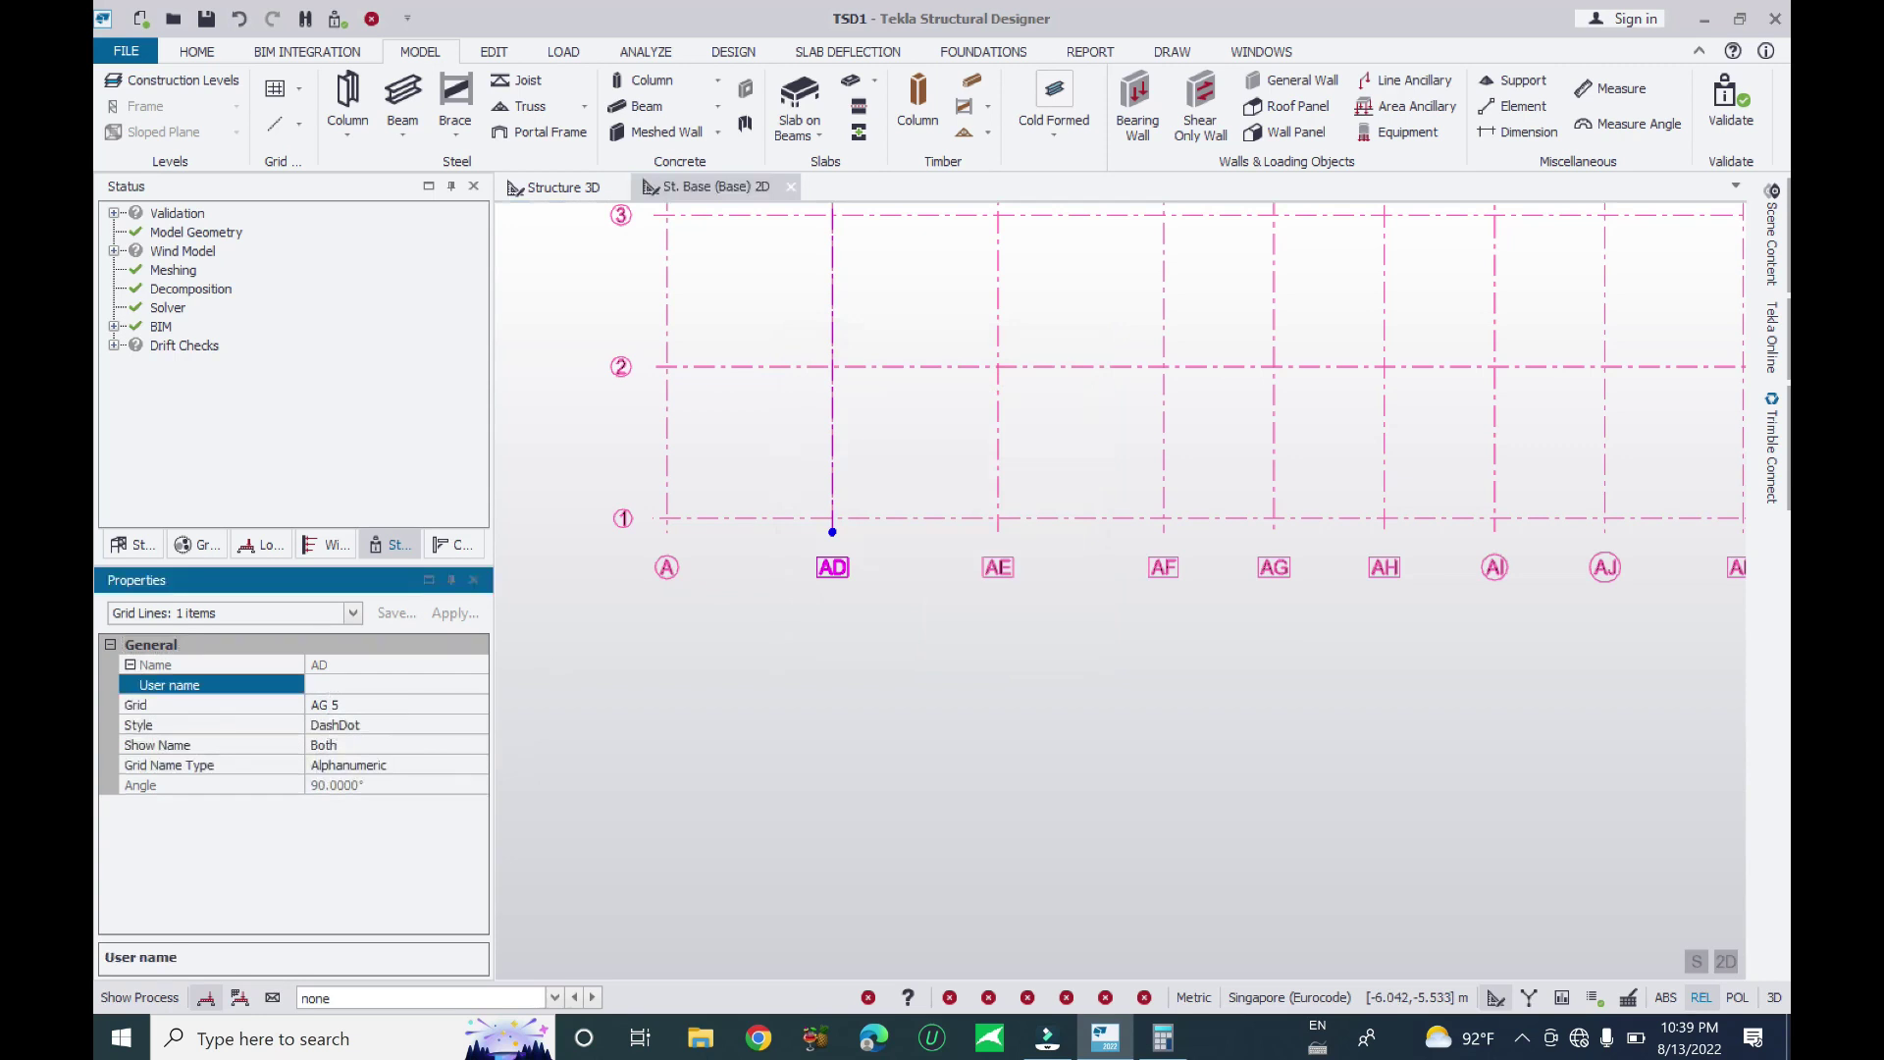
click(776, 663)
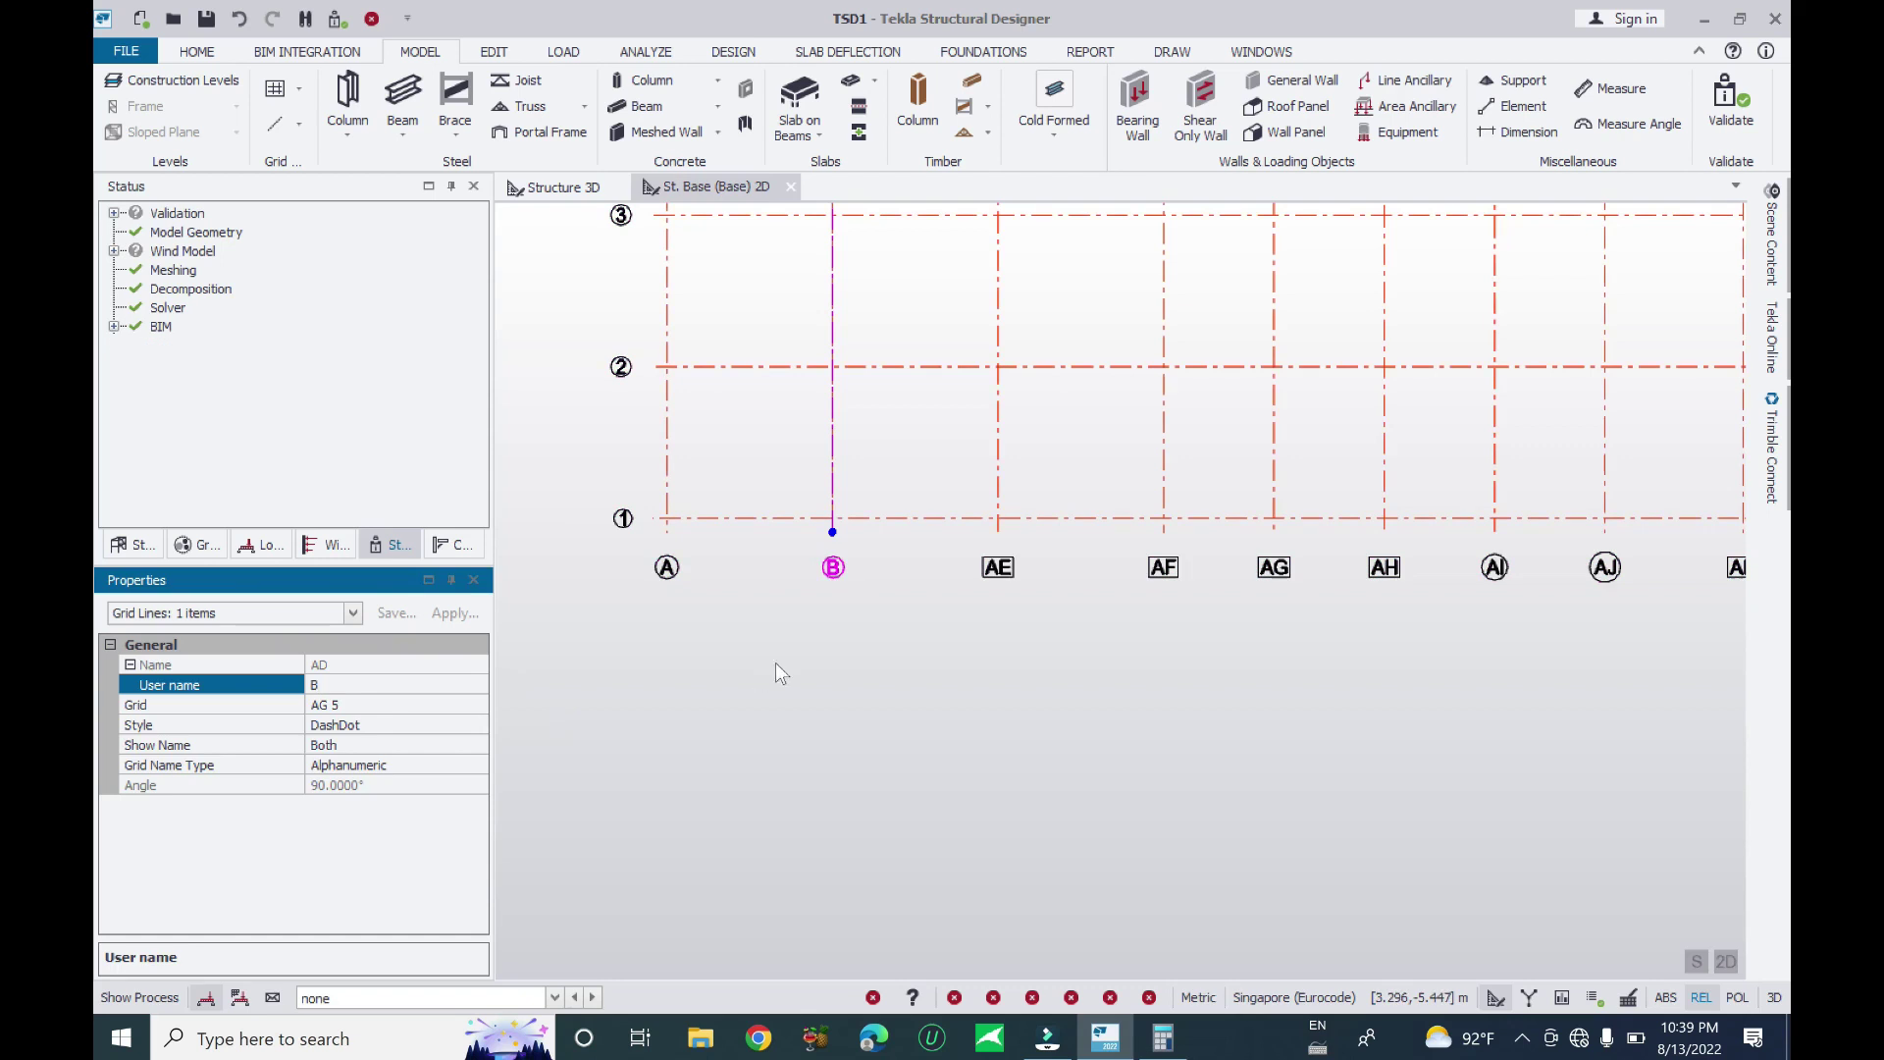
Set the user name of vertical grid line AE to C
click(197, 665)
click(130, 665)
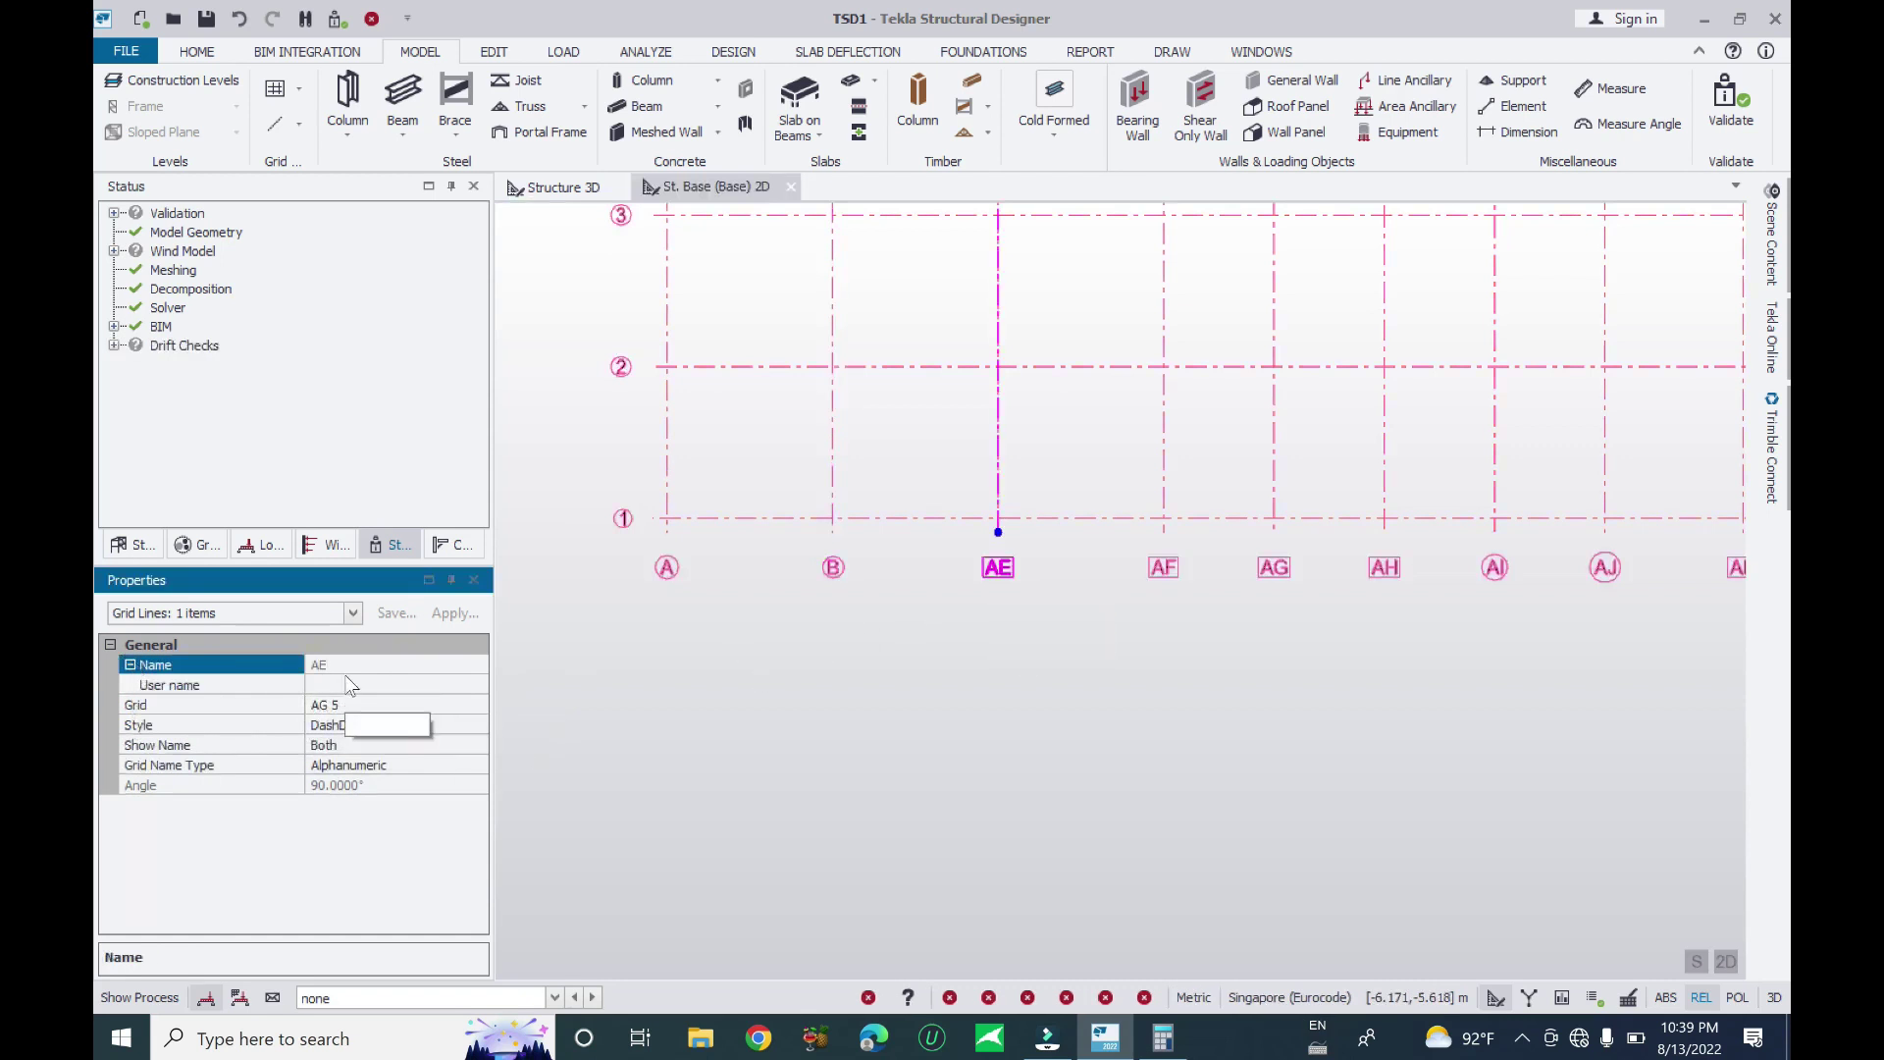
click(351, 685)
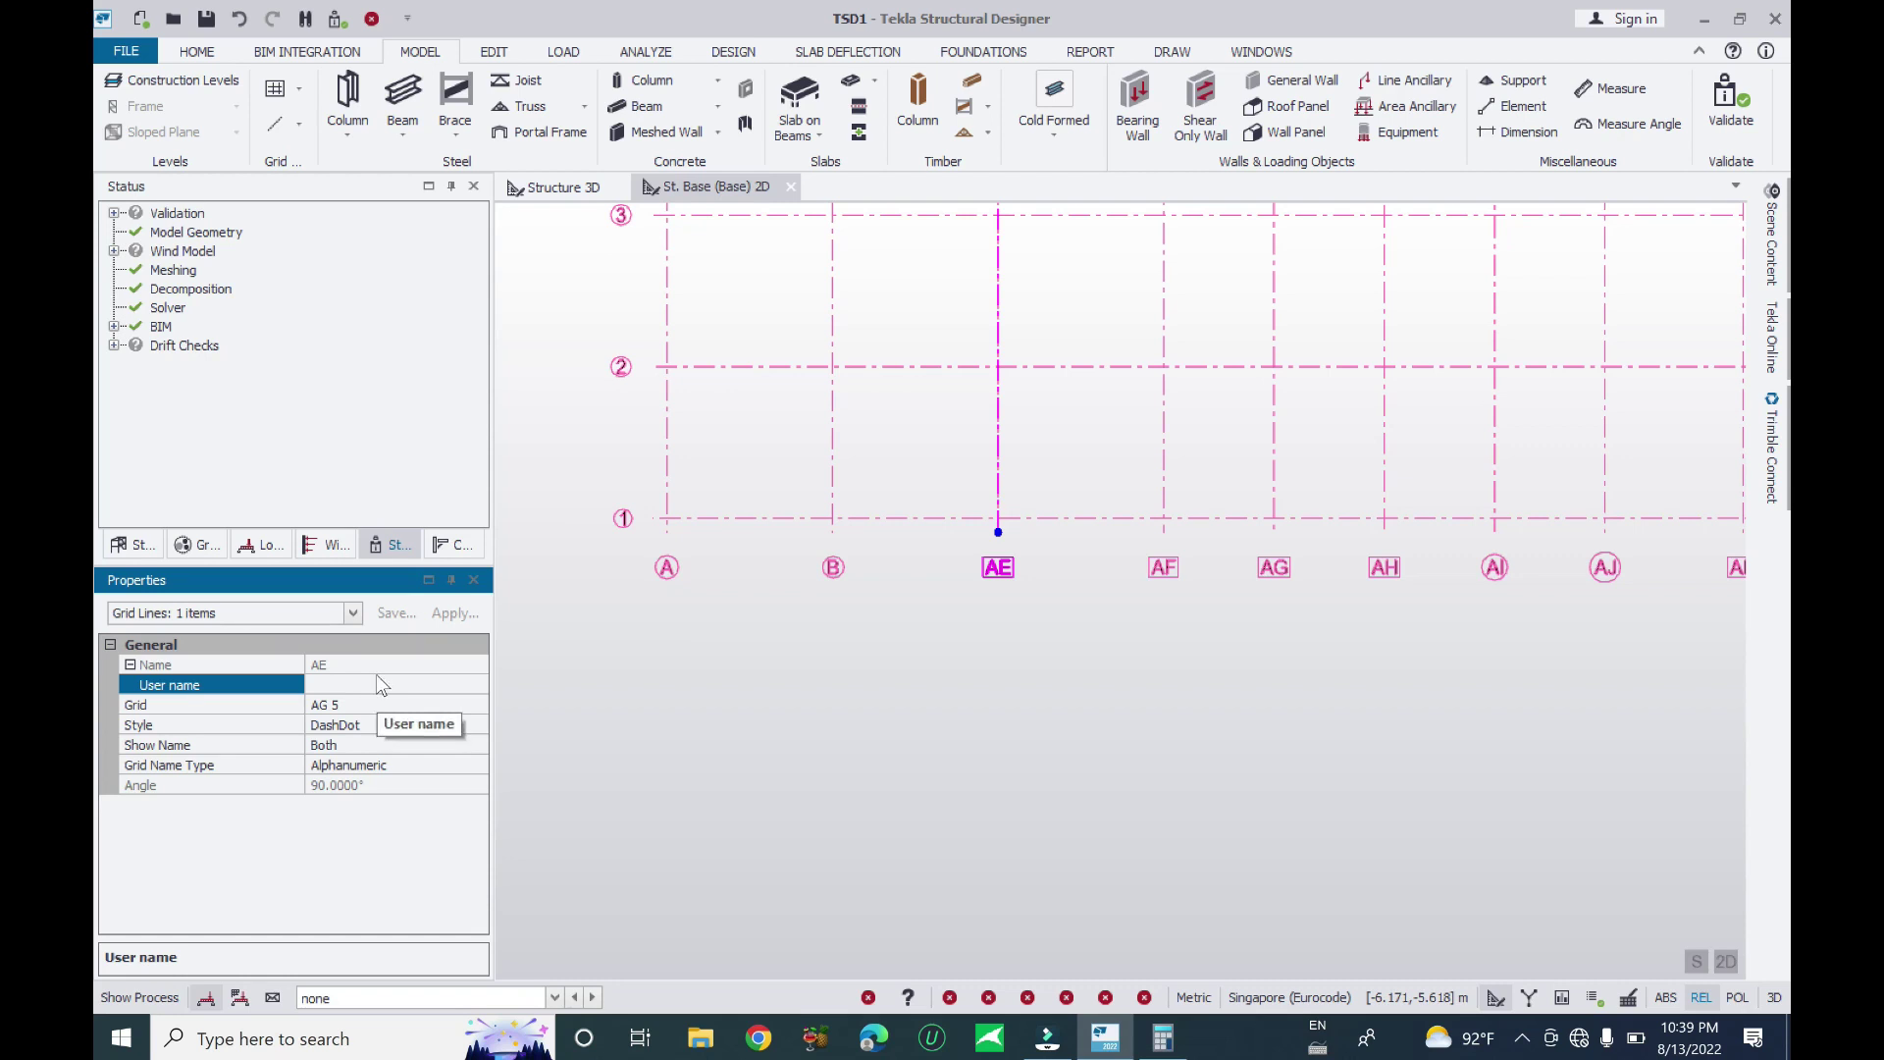
text(C)
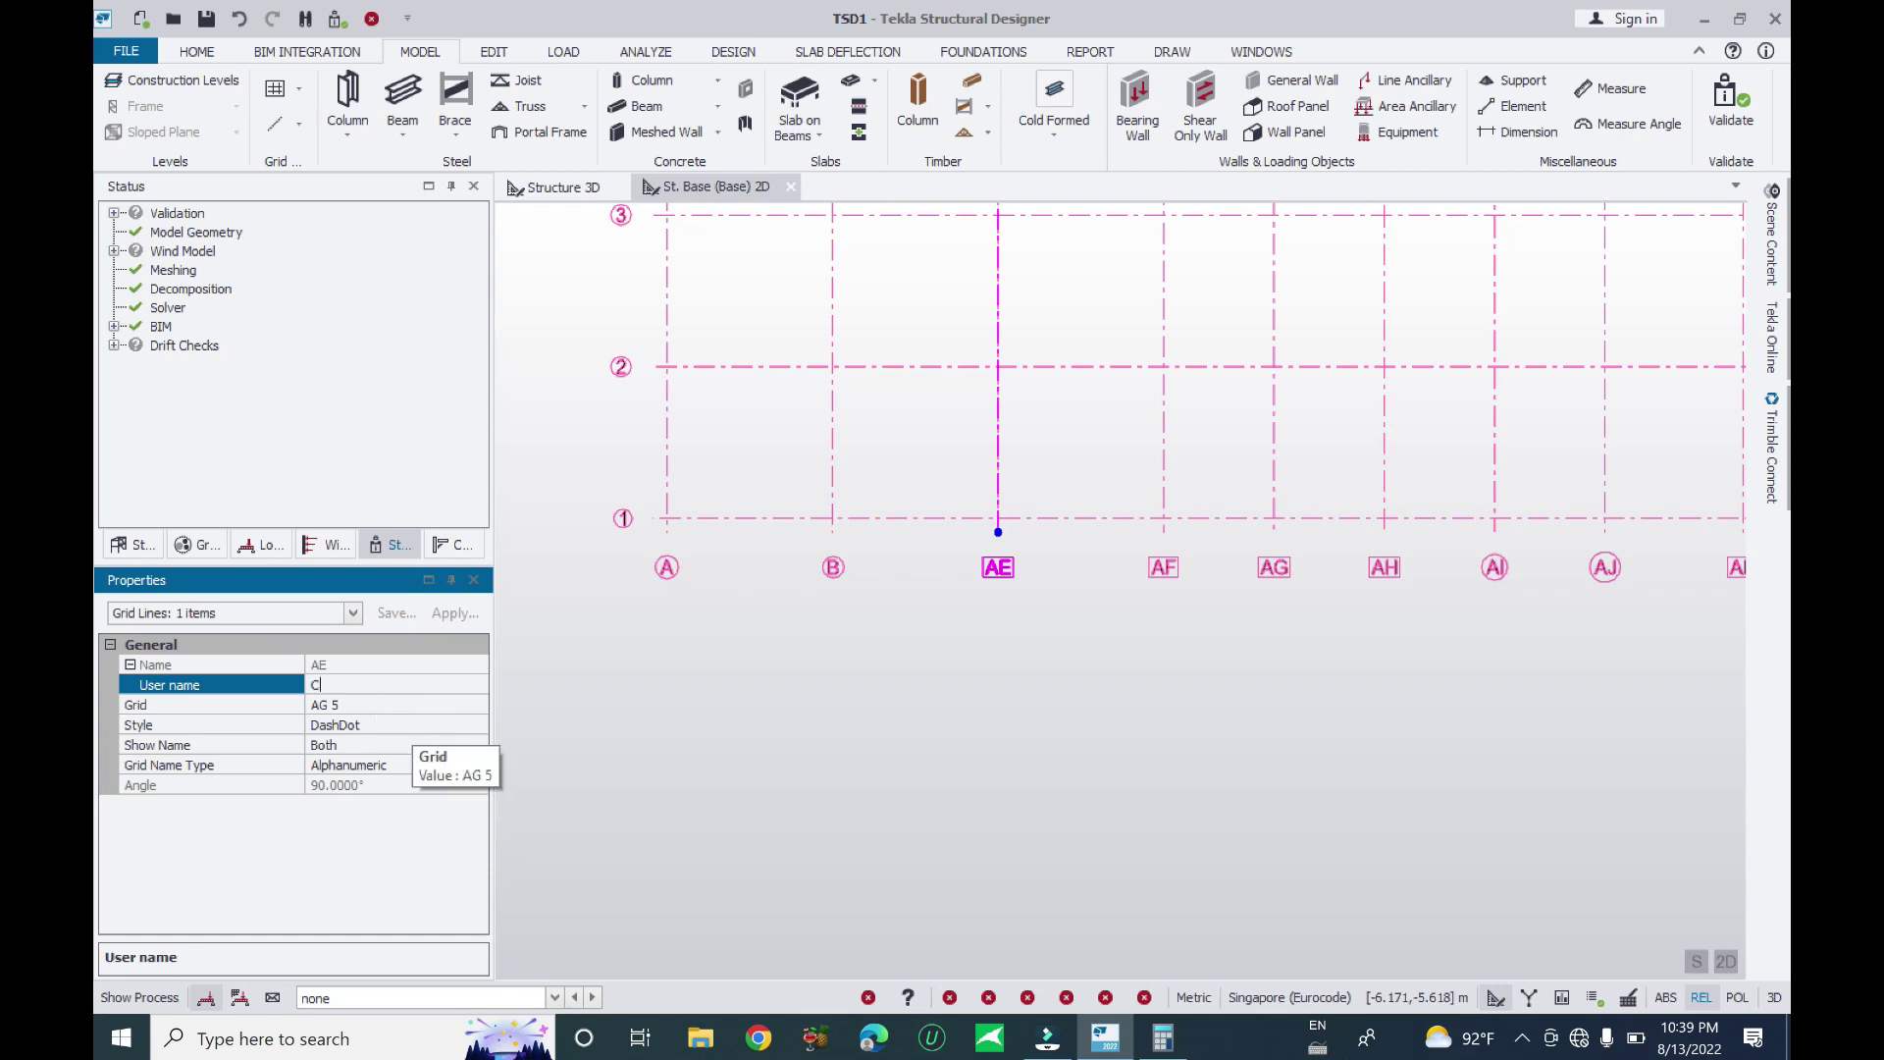
click(1078, 558)
Set the user name of vertical grid line AF to D
click(1166, 569)
click(172, 668)
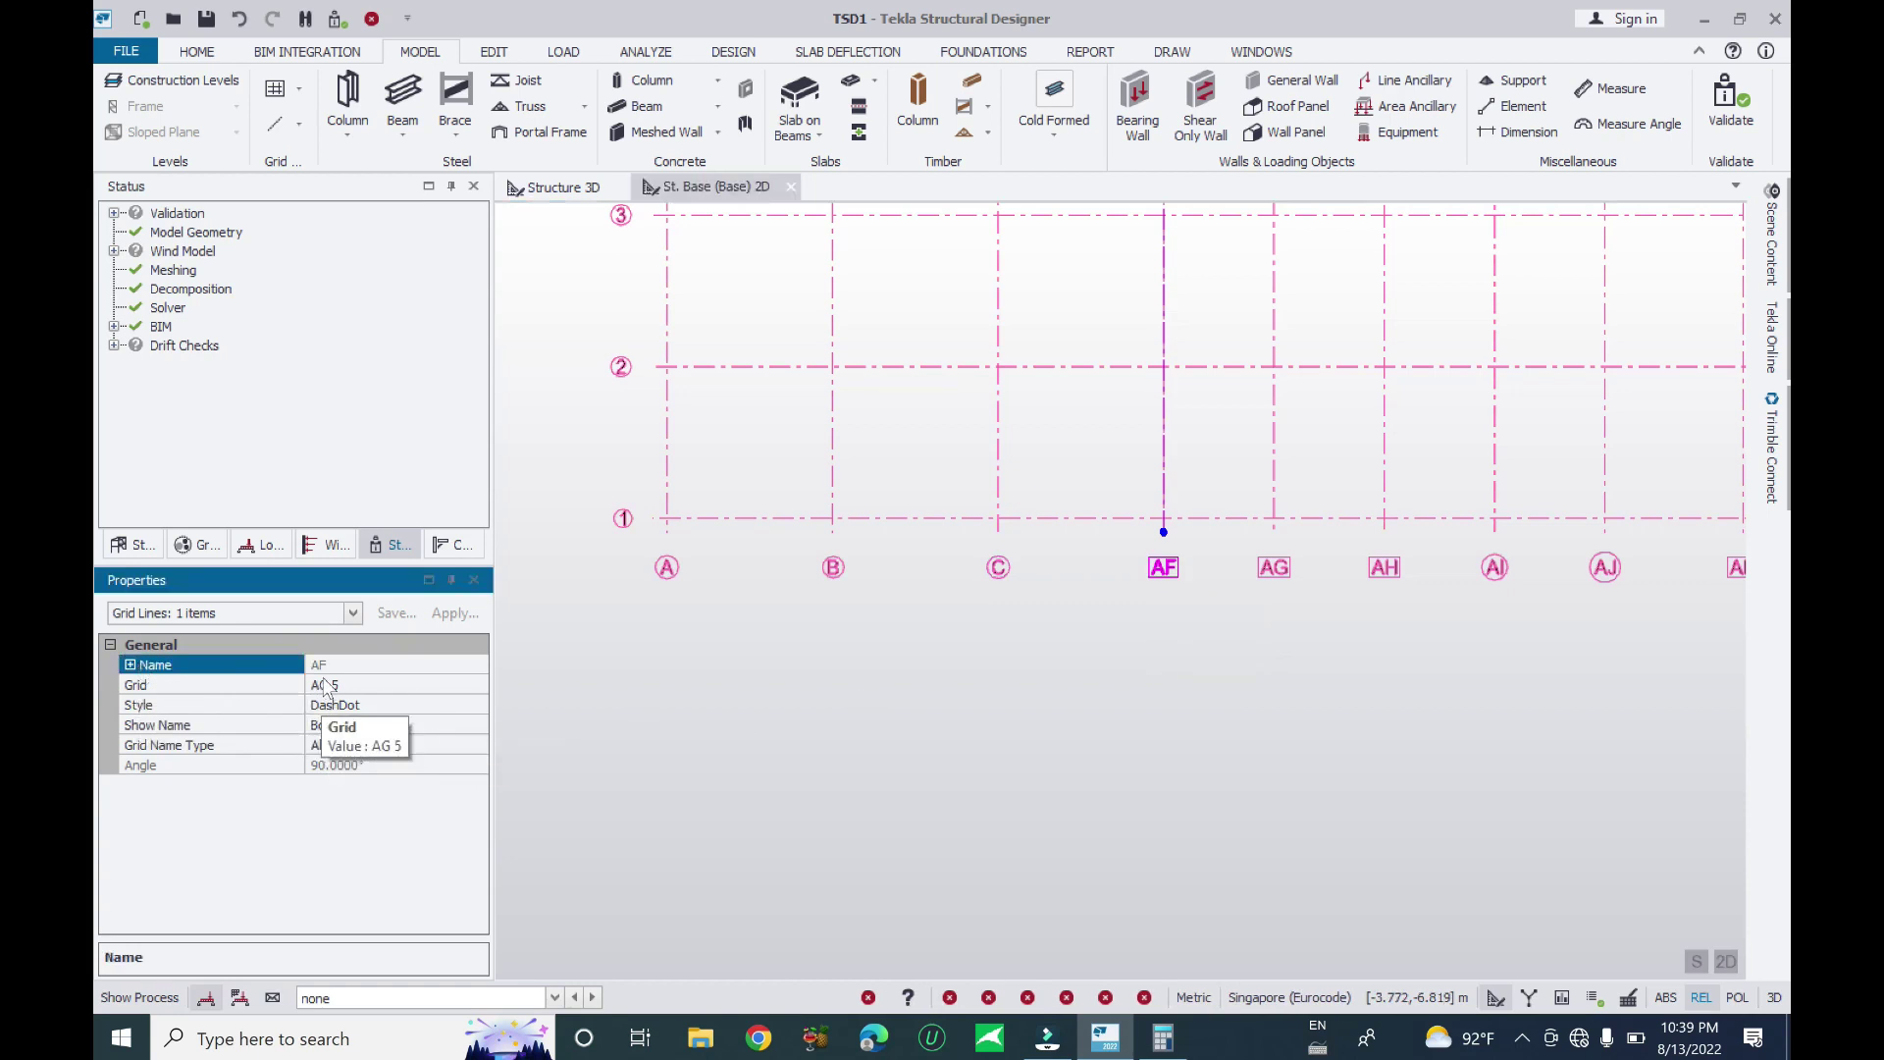
click(131, 665)
click(358, 686)
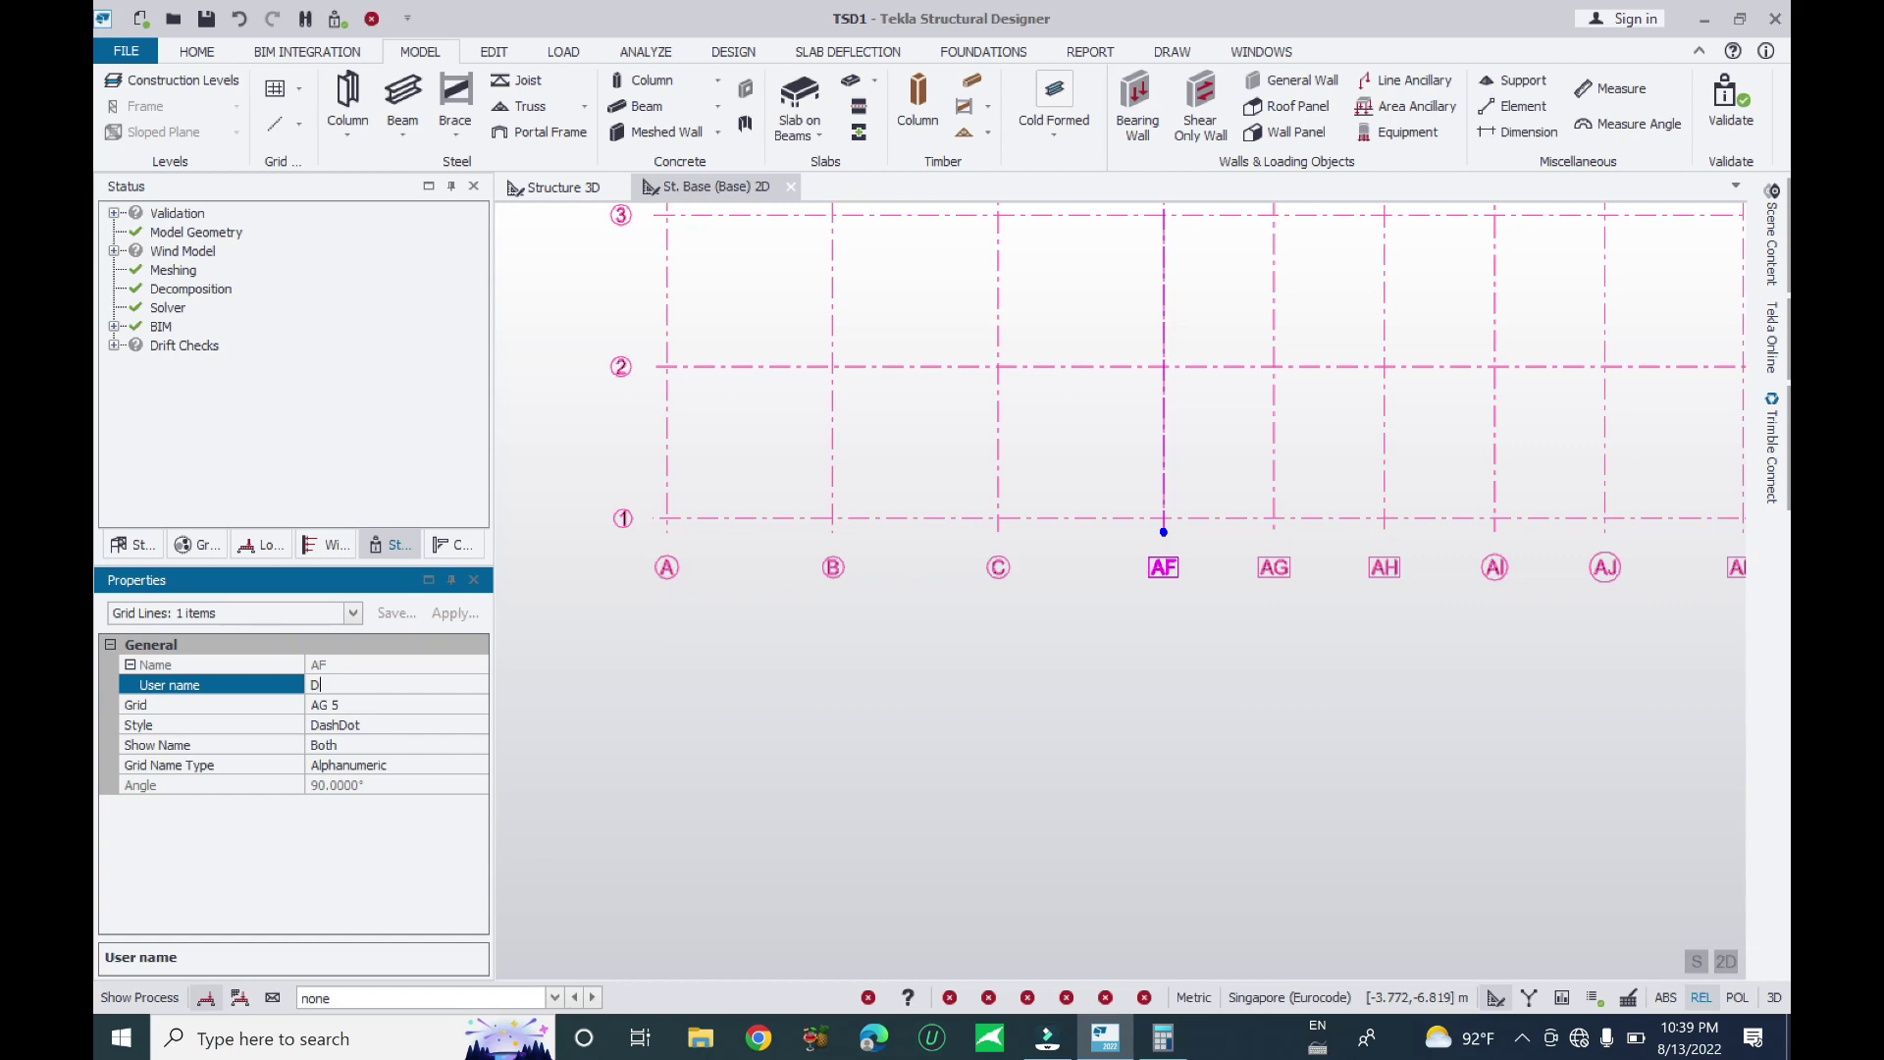
text(D)
key(Return)
Set the user name of vertical grid line AG to E
click(1274, 567)
click(131, 665)
click(338, 685)
text(E)
key(Return)
Set the user name of vertical grid line AH to F
click(1383, 567)
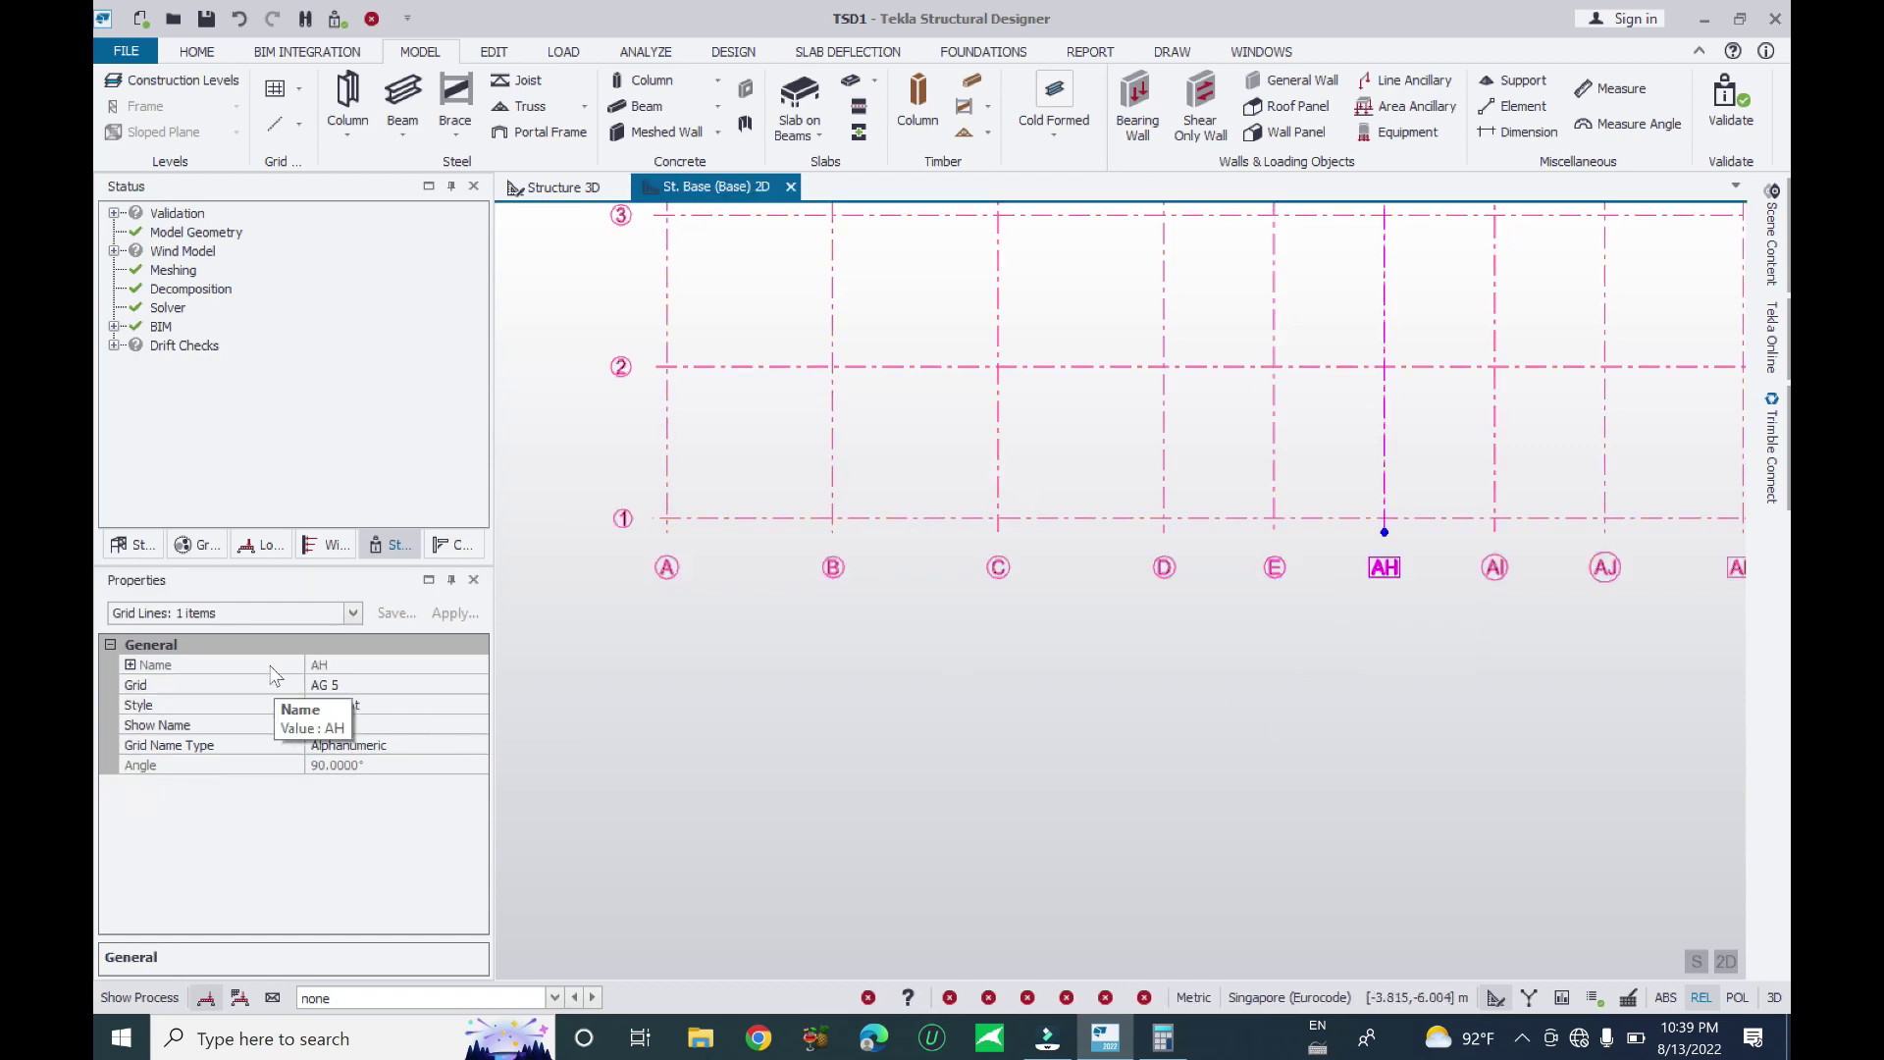
click(130, 665)
click(338, 685)
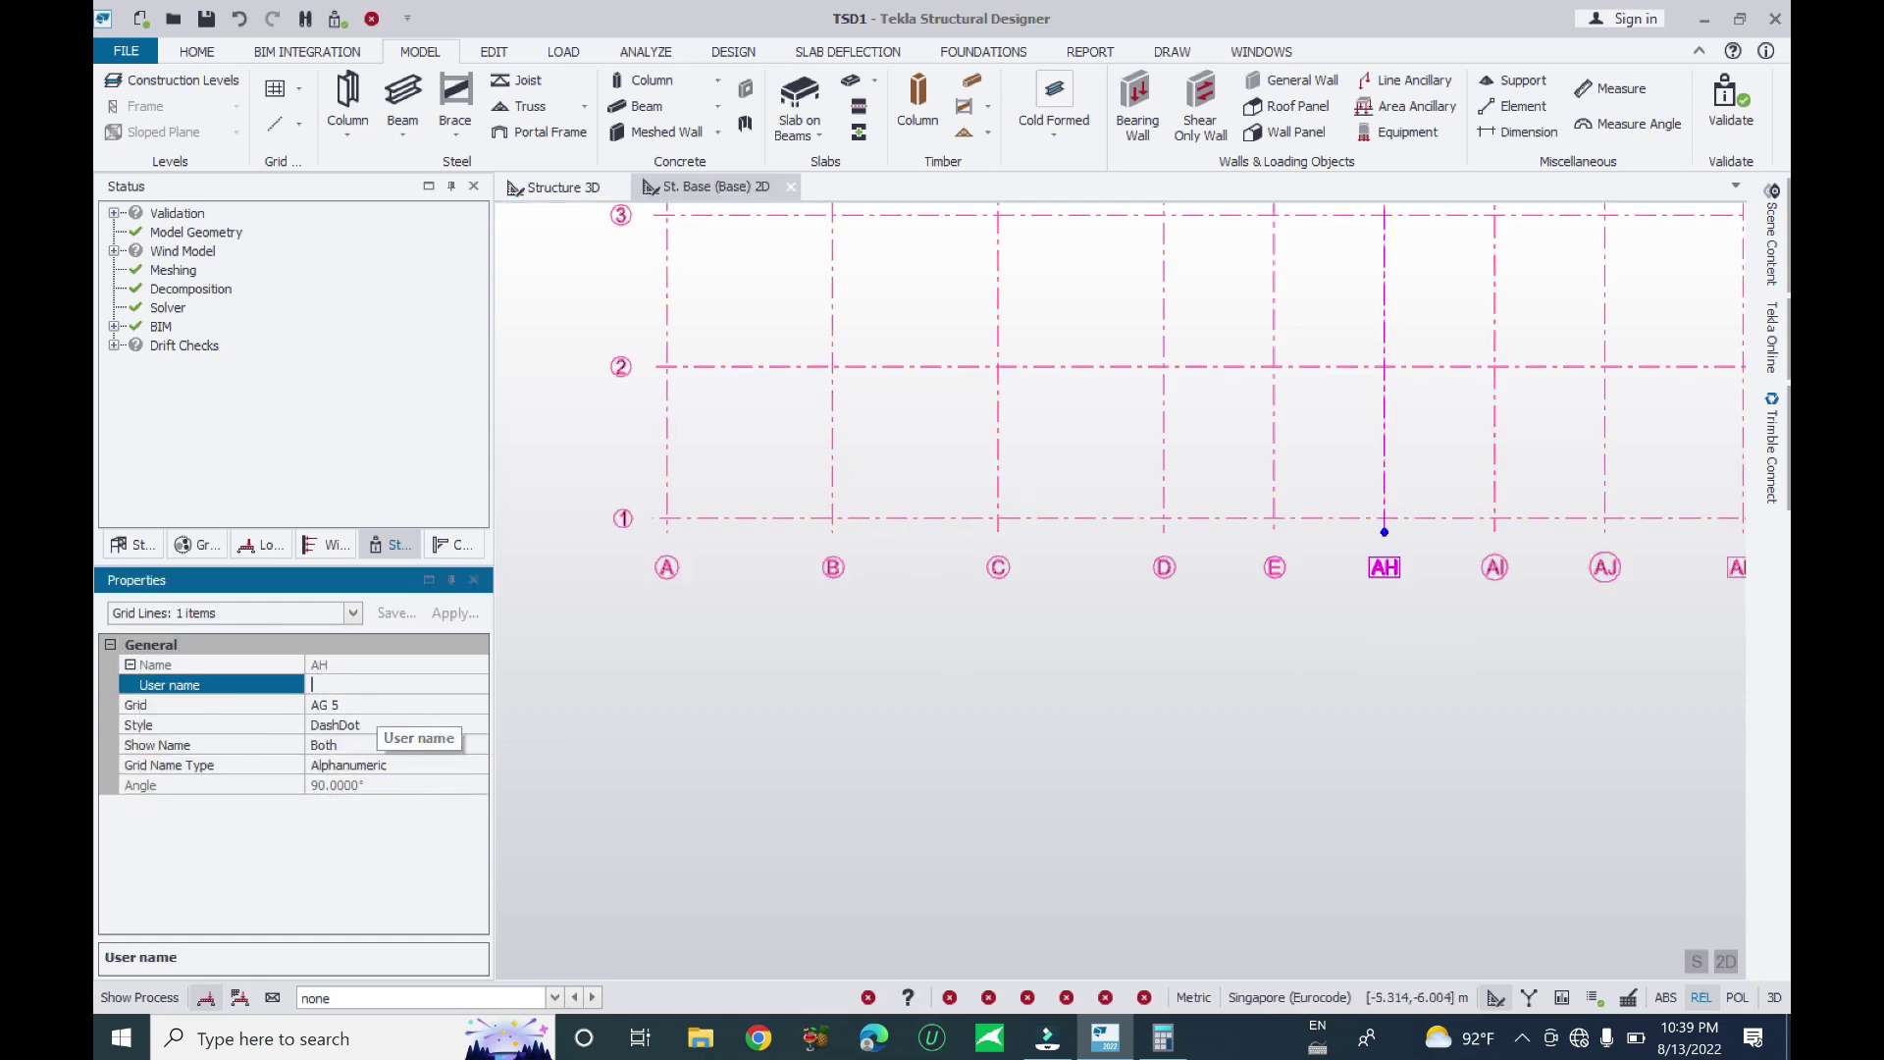
text(F)
key(Return)
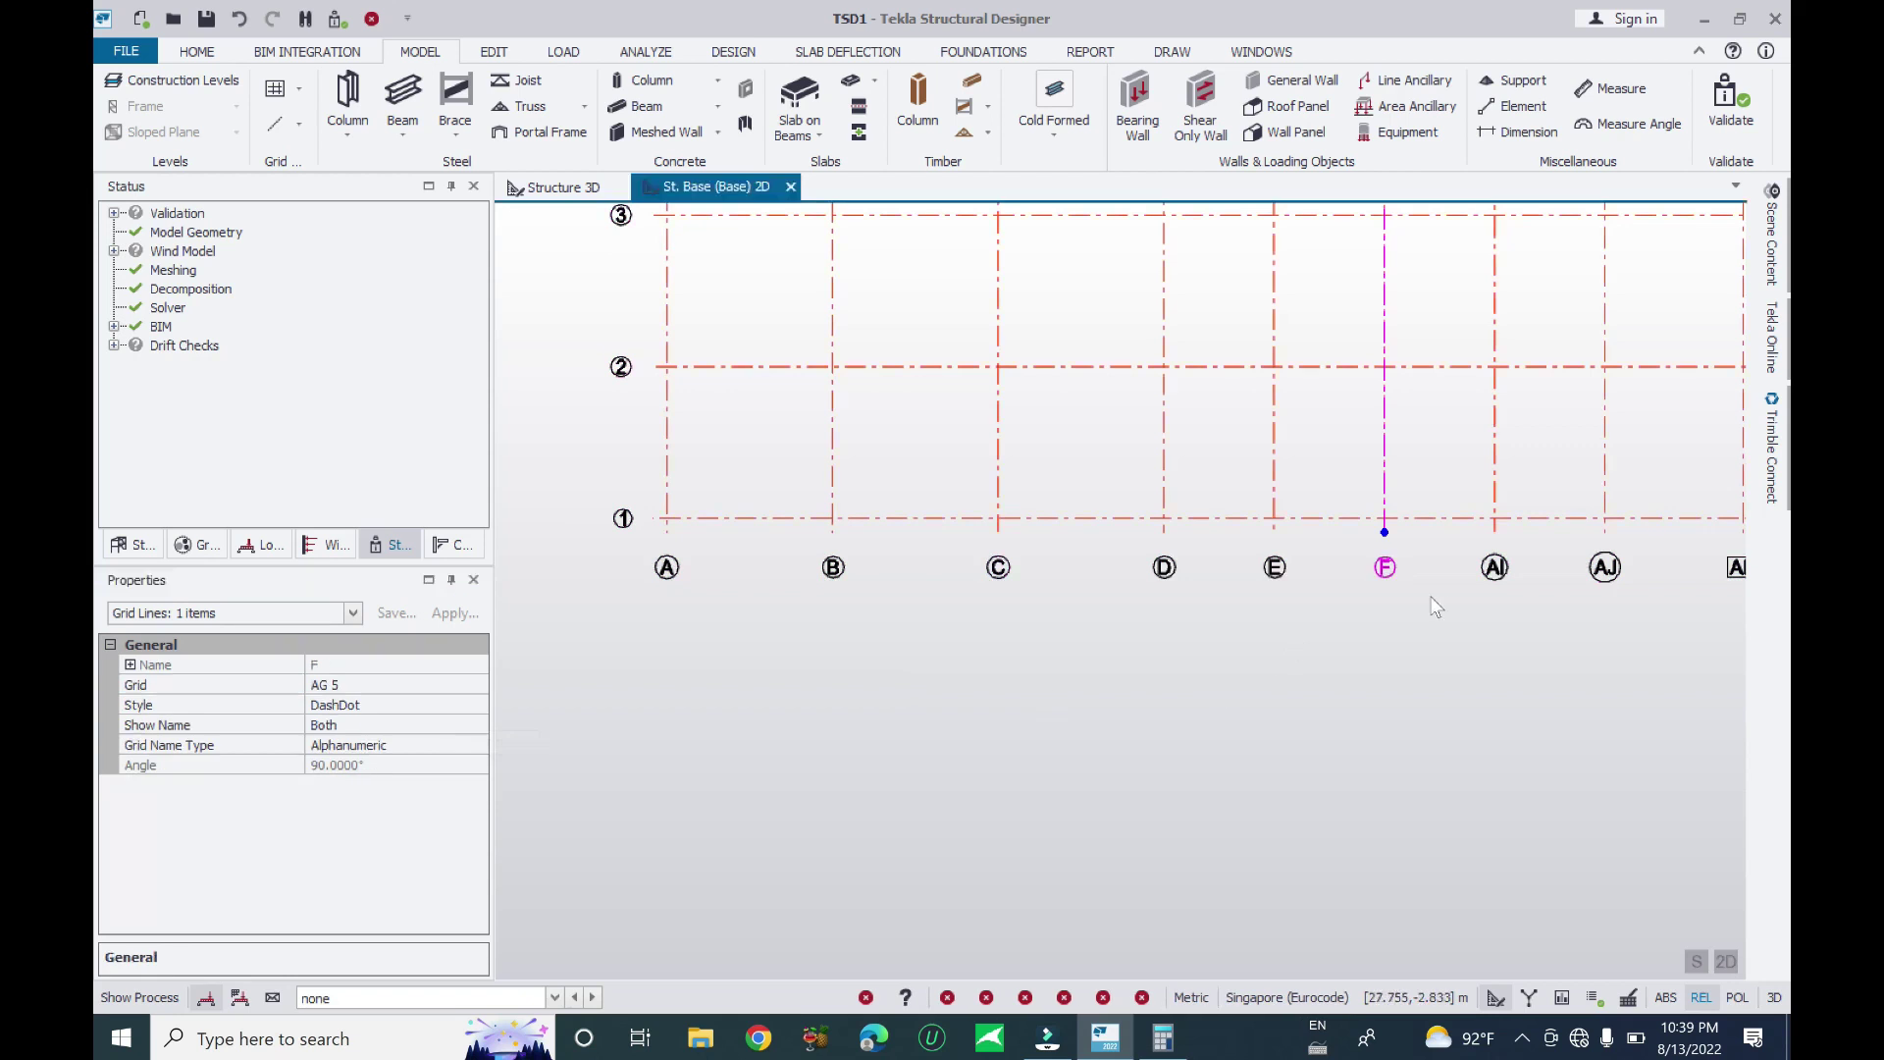
Change the user name of the vertical grid line immediately after line E to G
click(130, 666)
click(359, 685)
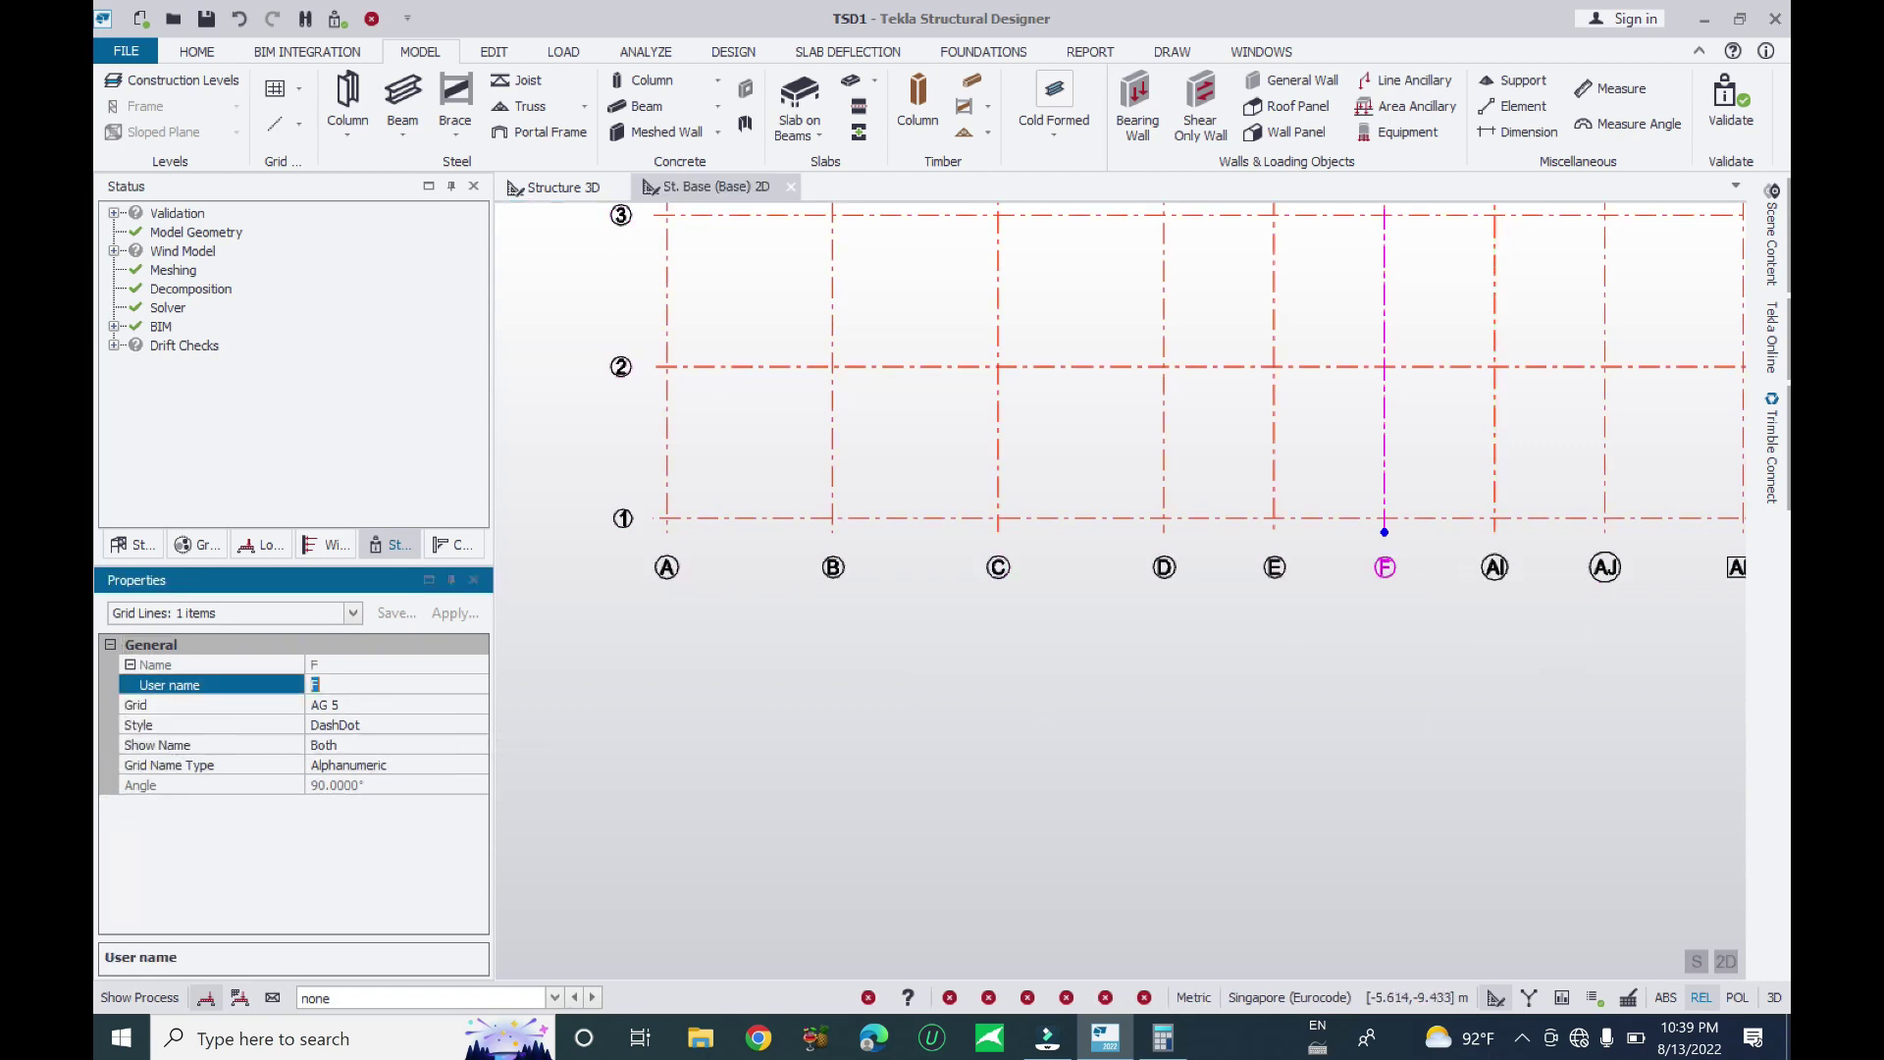
key(Return)
scroll(1066, 711, down, 4)
scroll(1284, 687, up, 3)
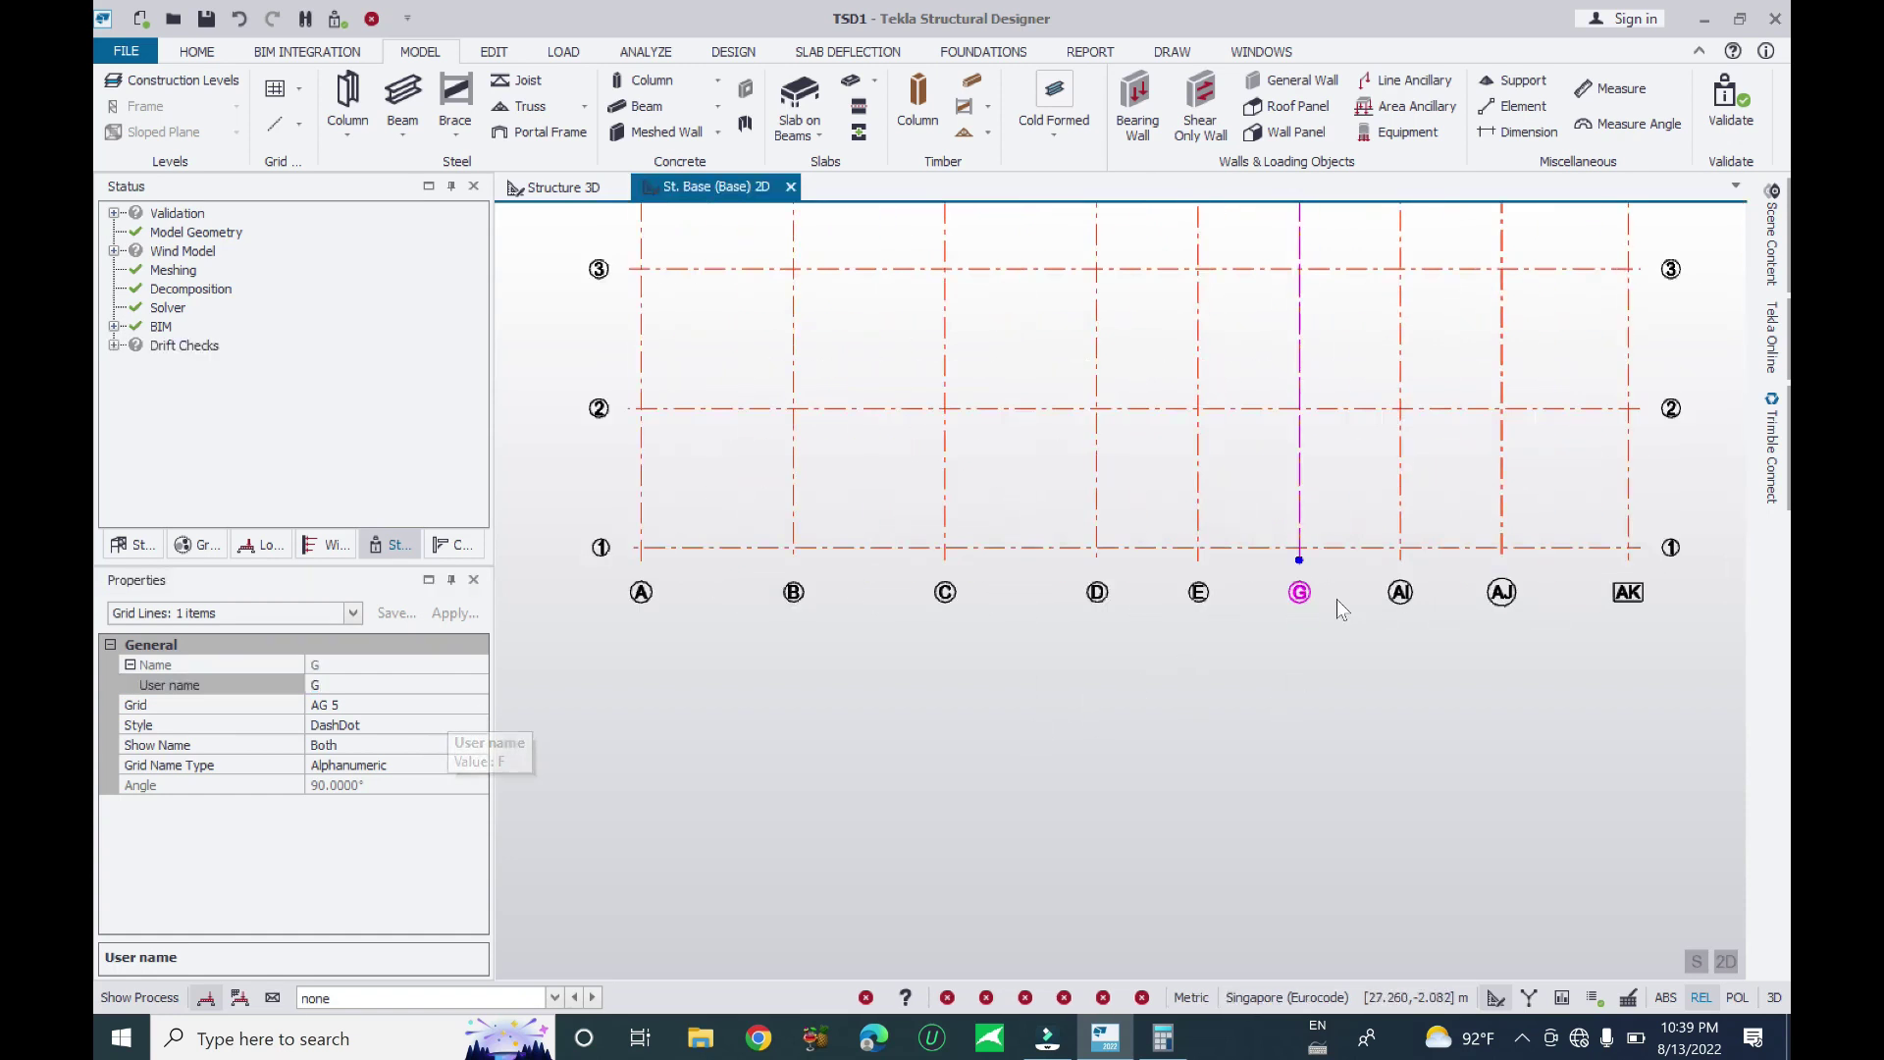
Set the user name of vertical grid line AI to H
click(1390, 596)
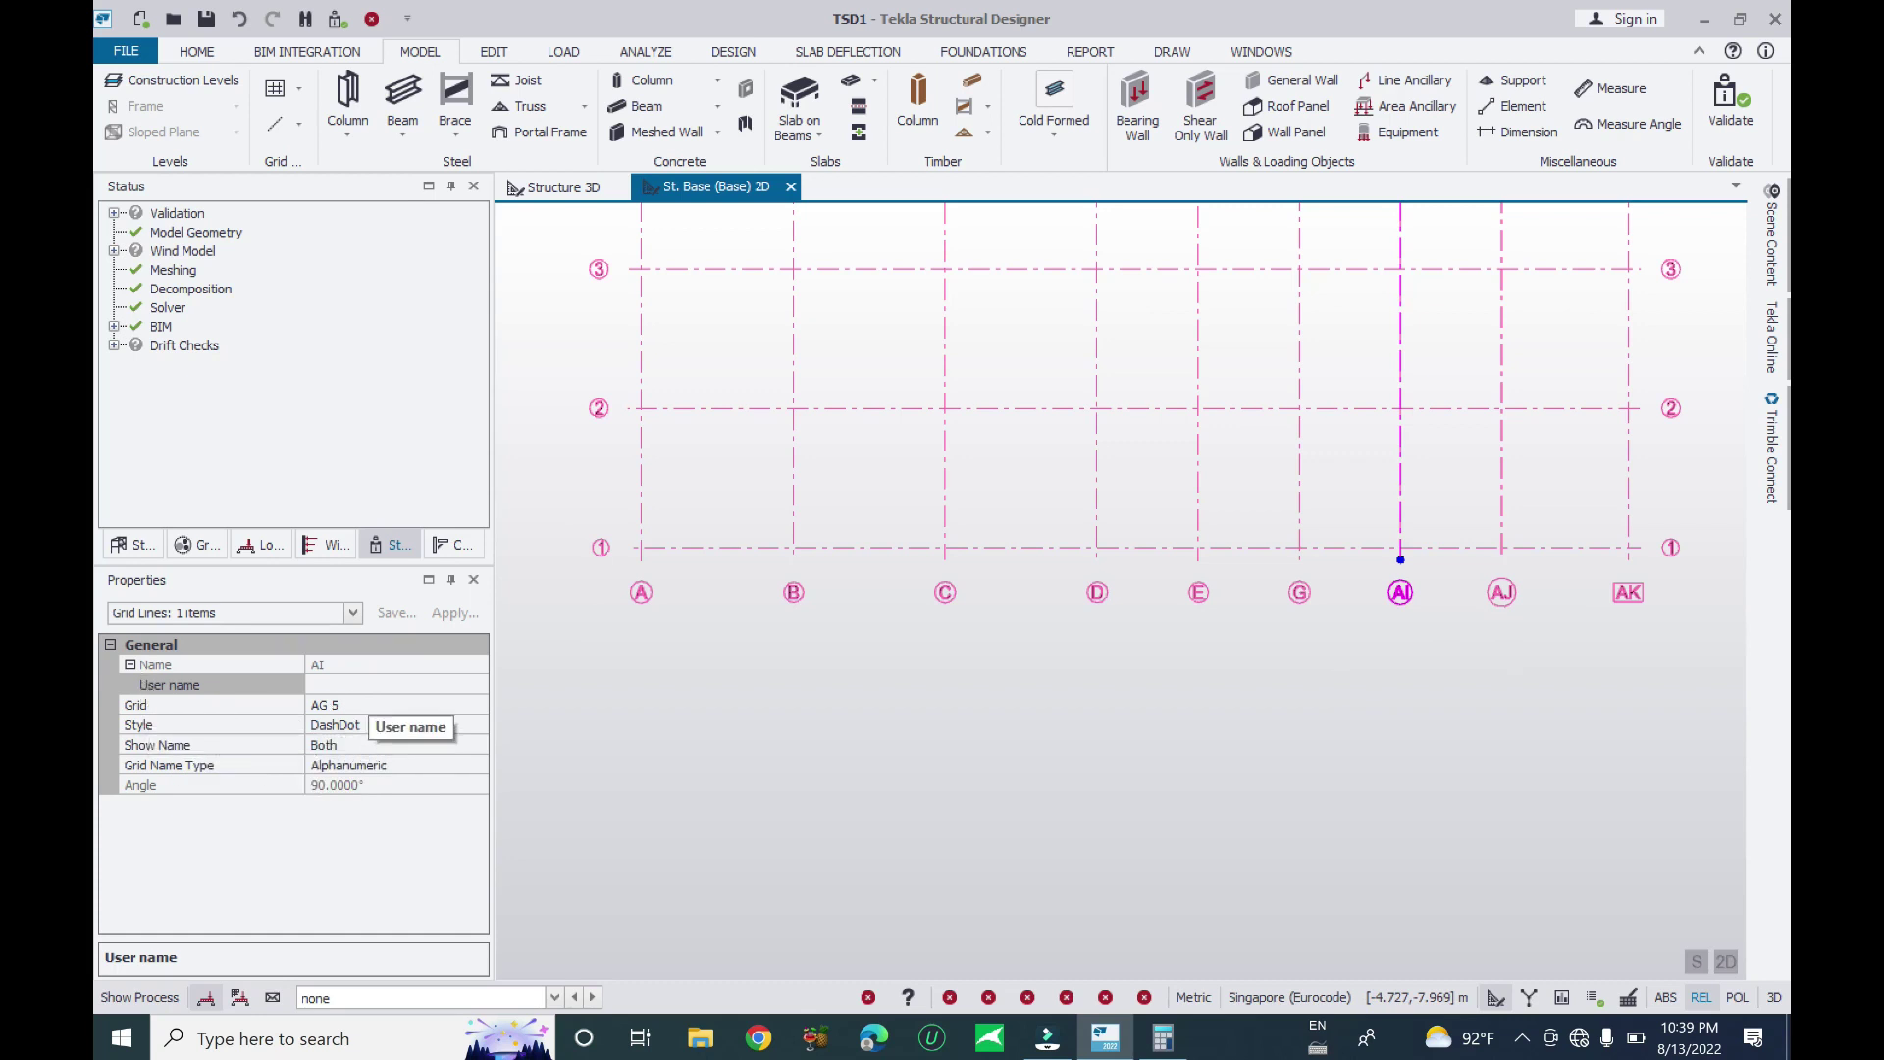
click(359, 685)
text(H)
key(Return)
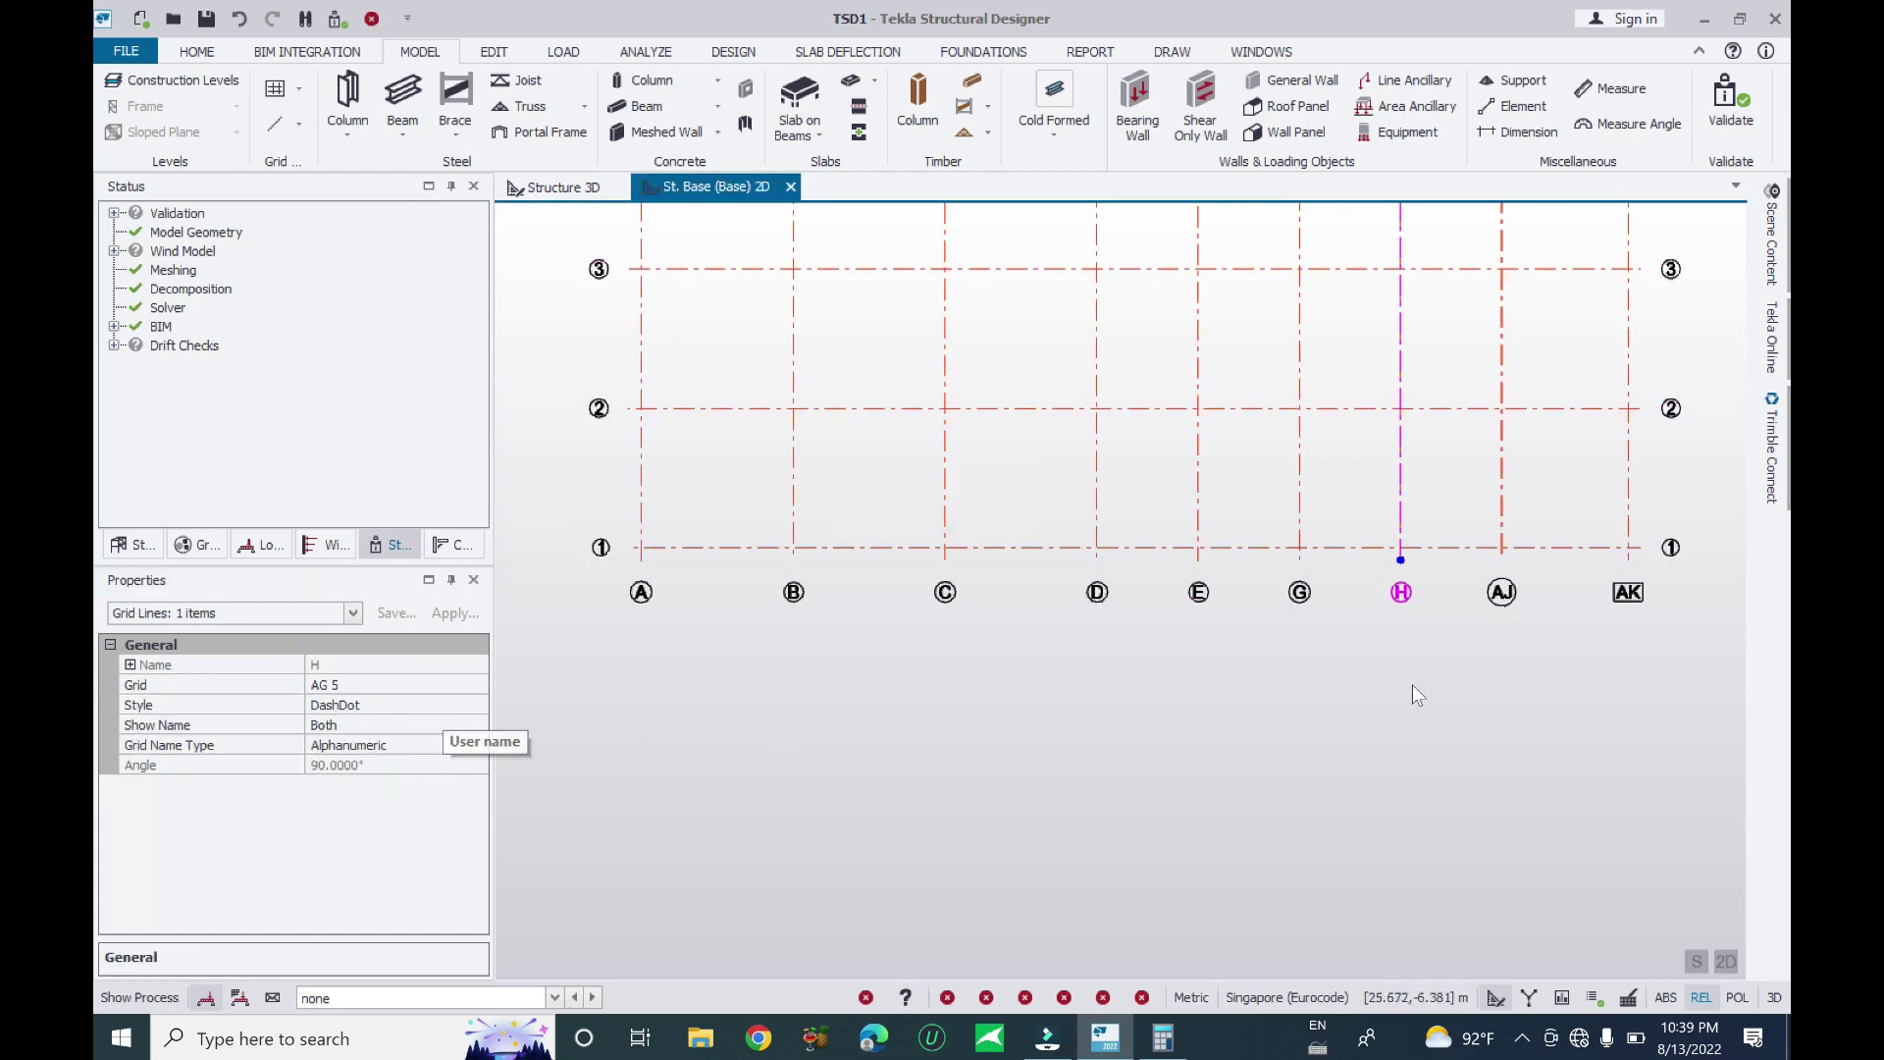
Set the user name of vertical grid line AJ to I
click(1500, 593)
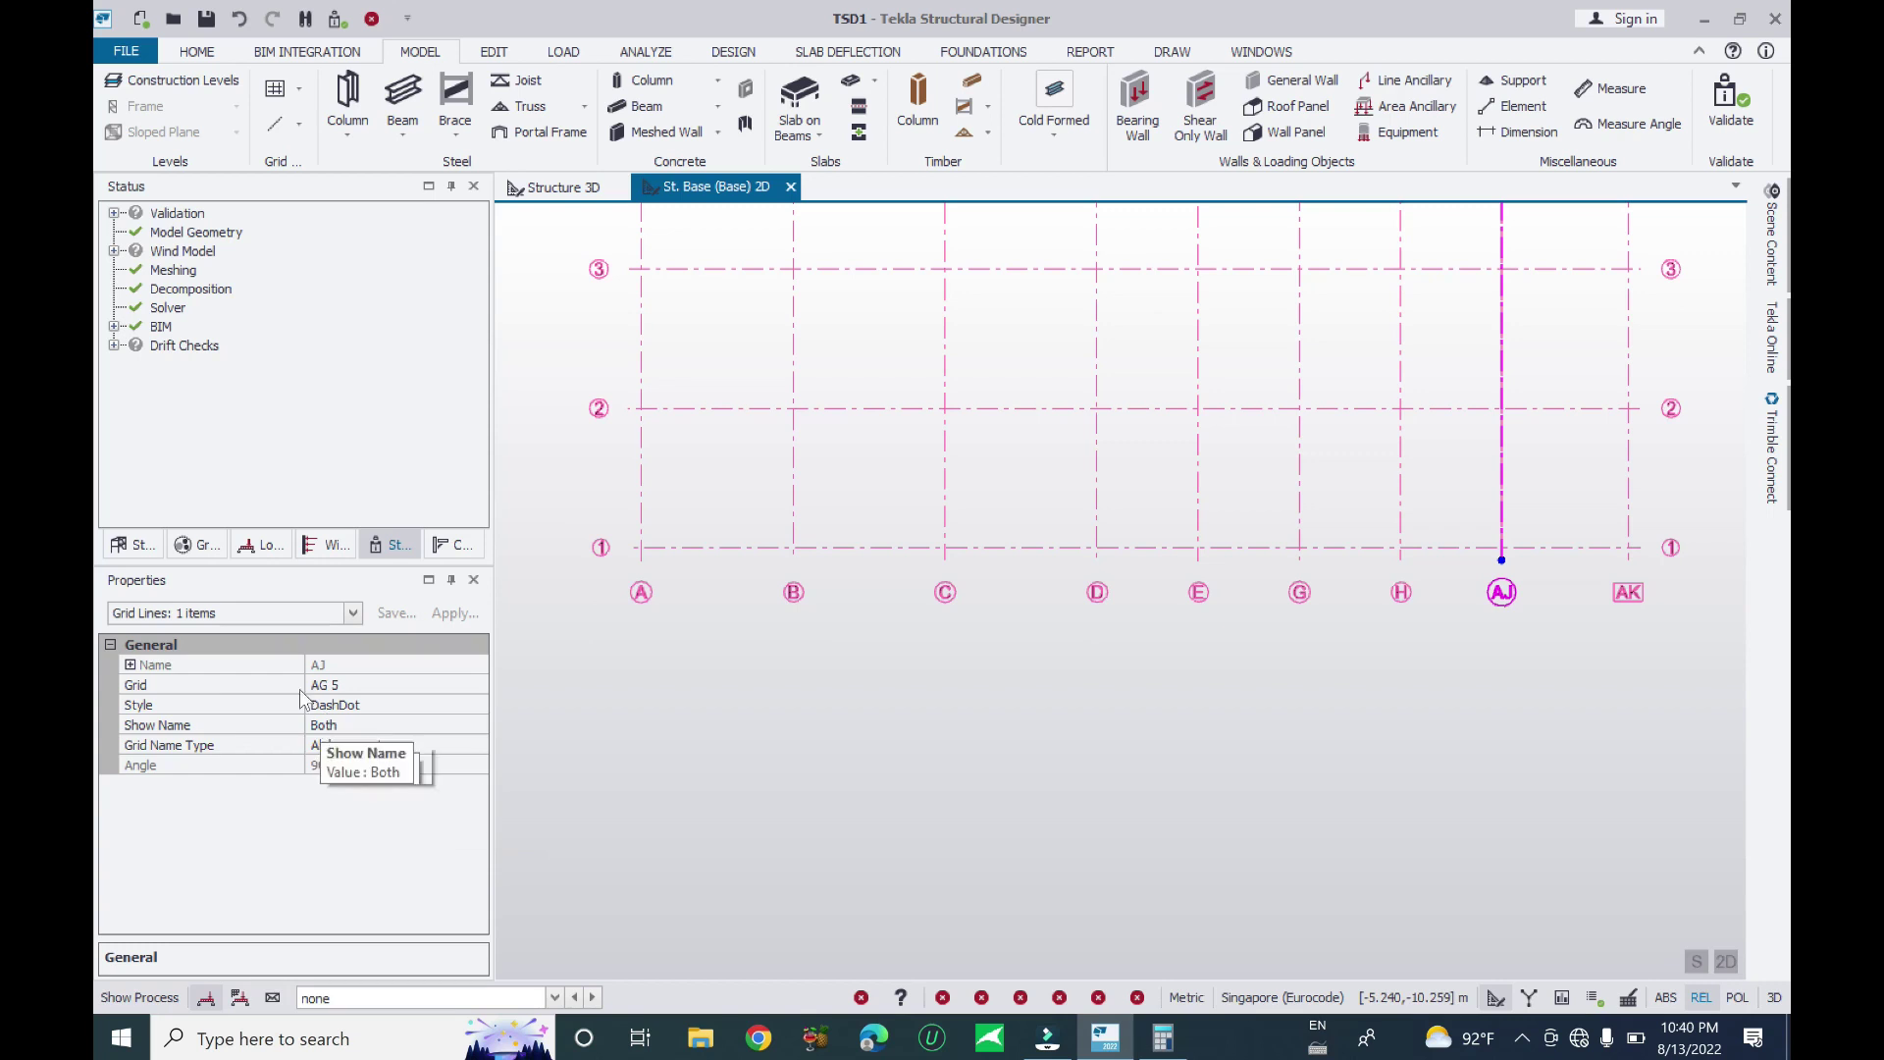
click(143, 668)
click(129, 665)
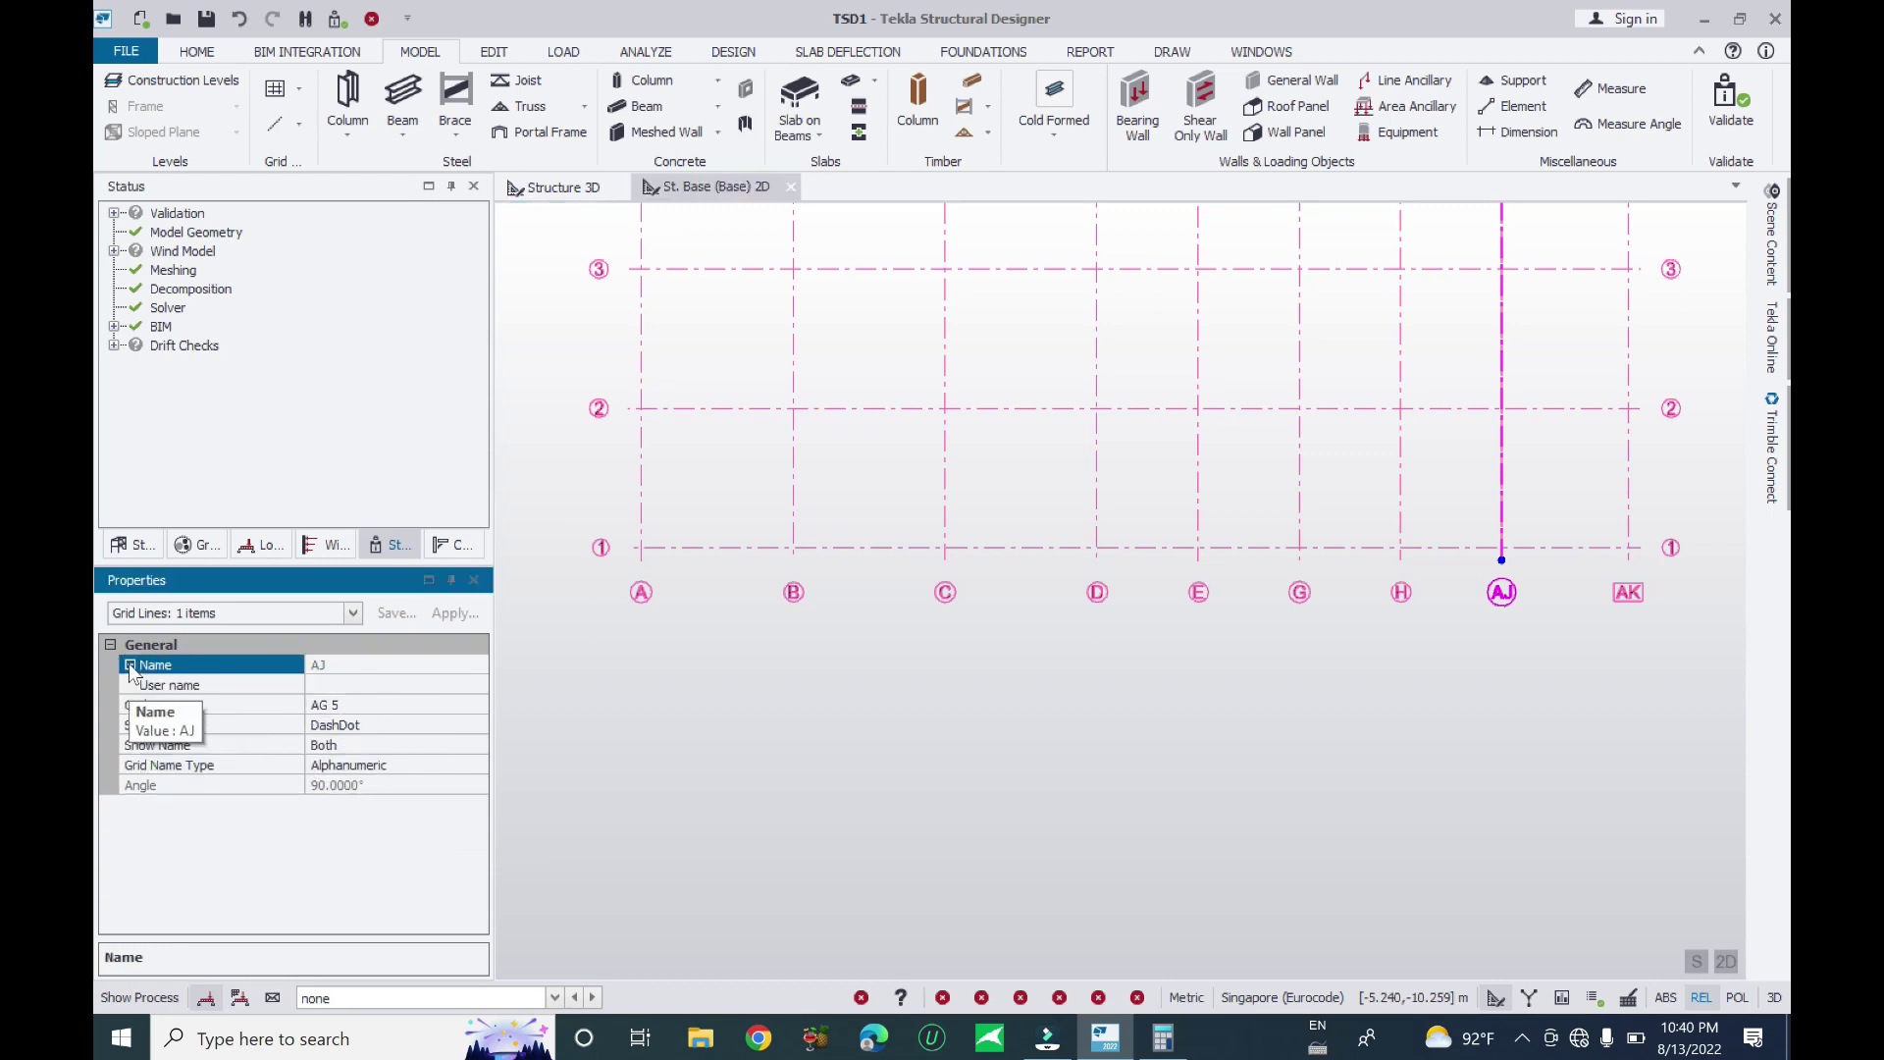
click(353, 687)
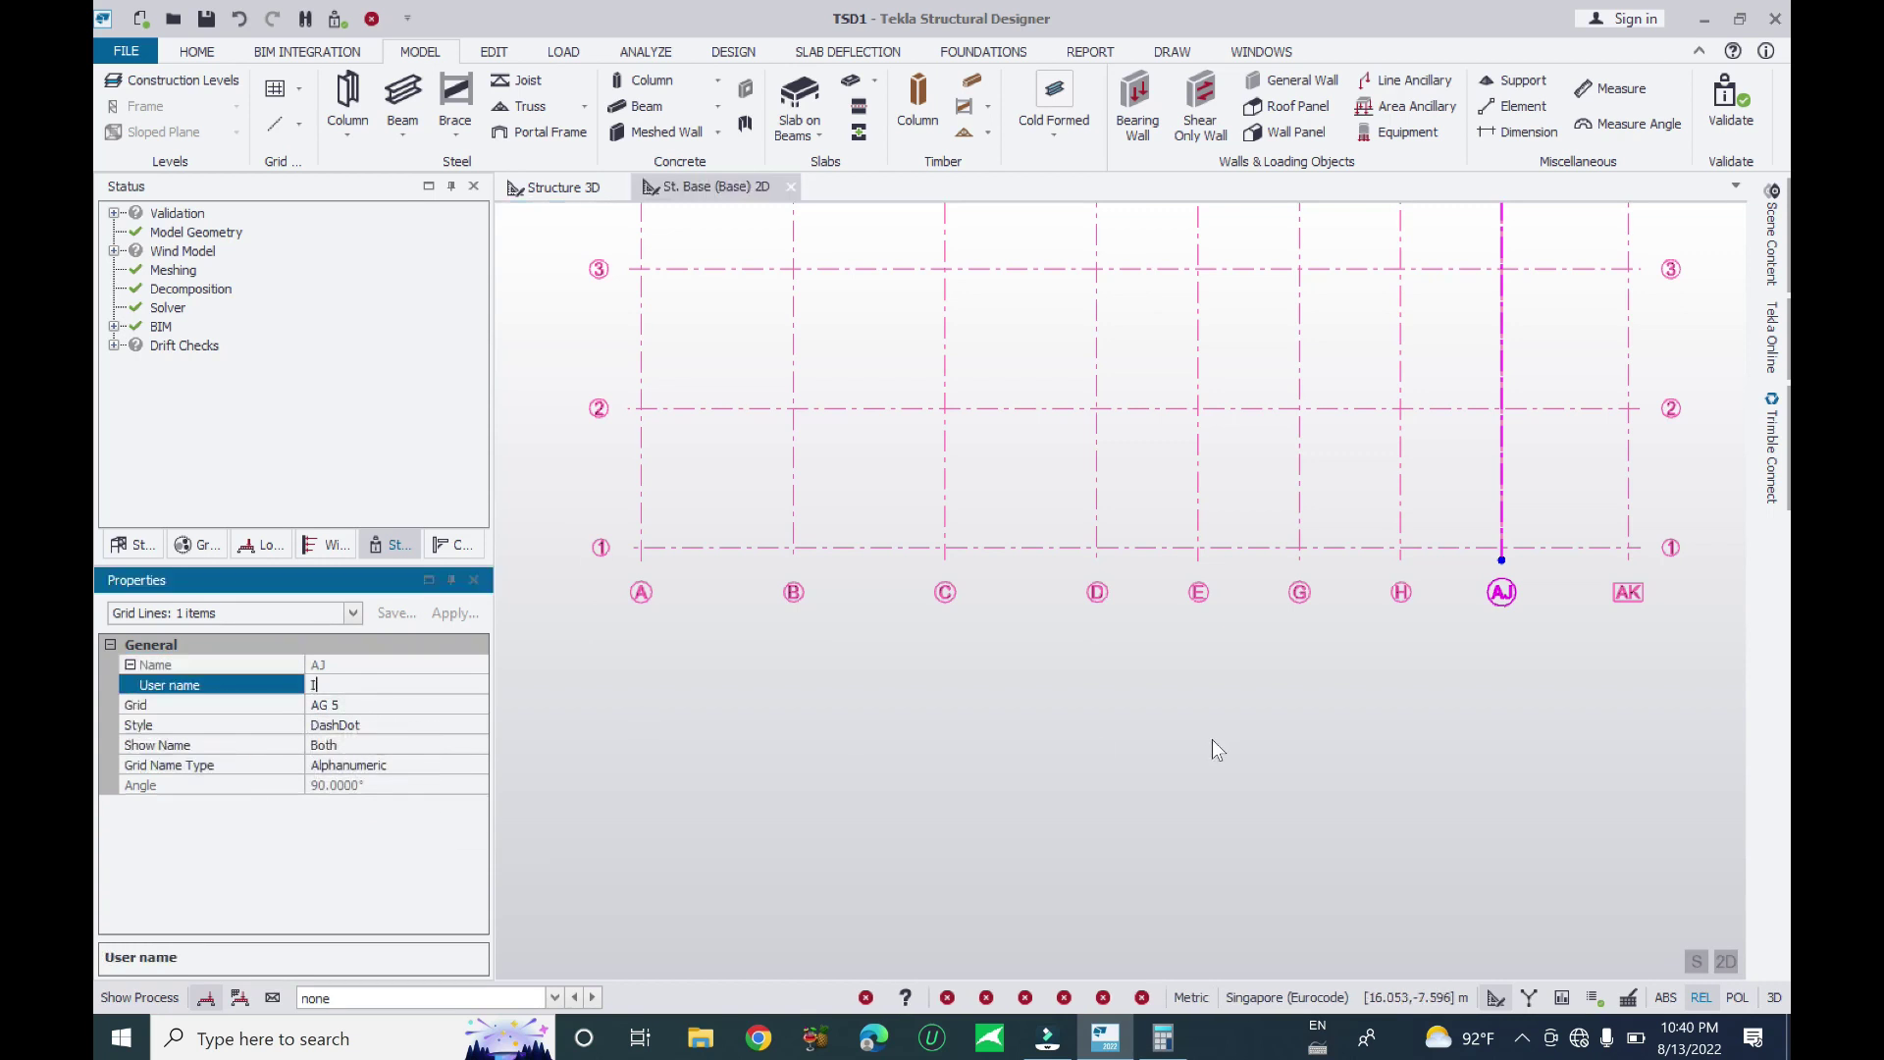
Set the user name of vertical grid line AK to J
click(1627, 593)
click(1666, 650)
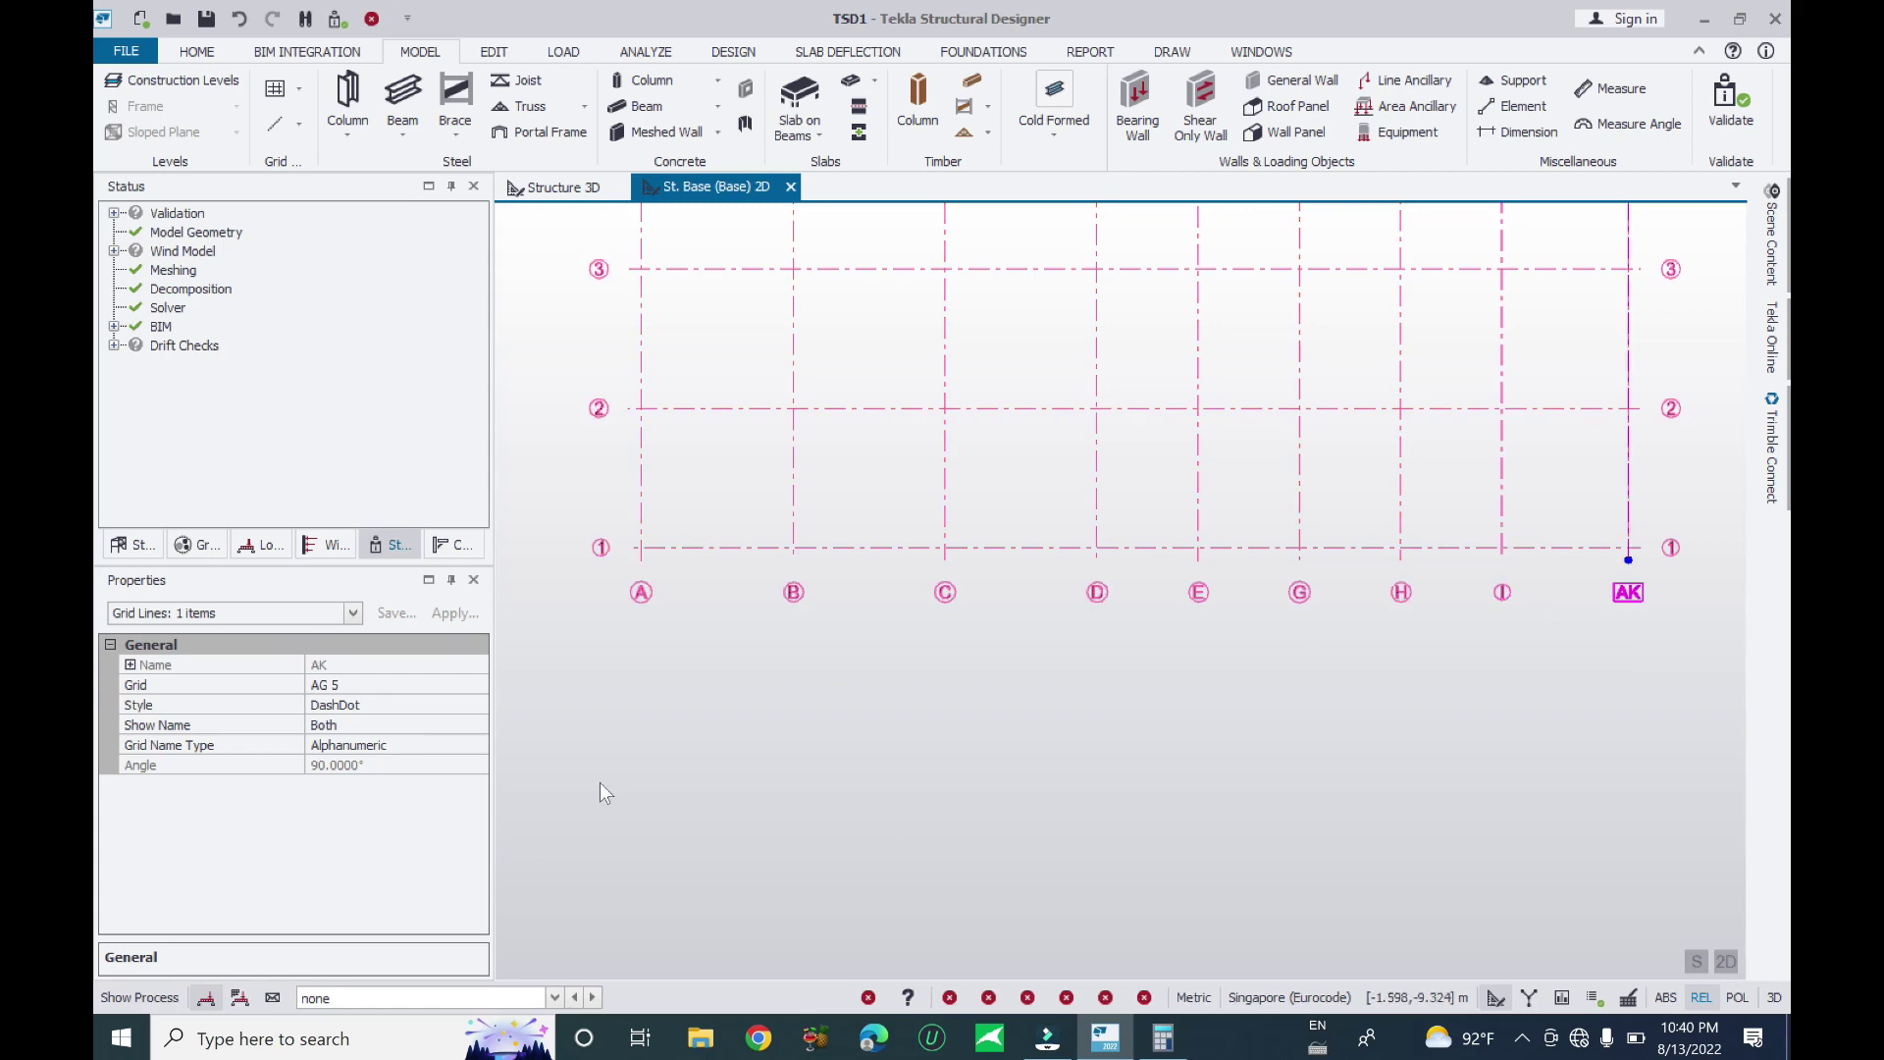
click(129, 664)
click(412, 686)
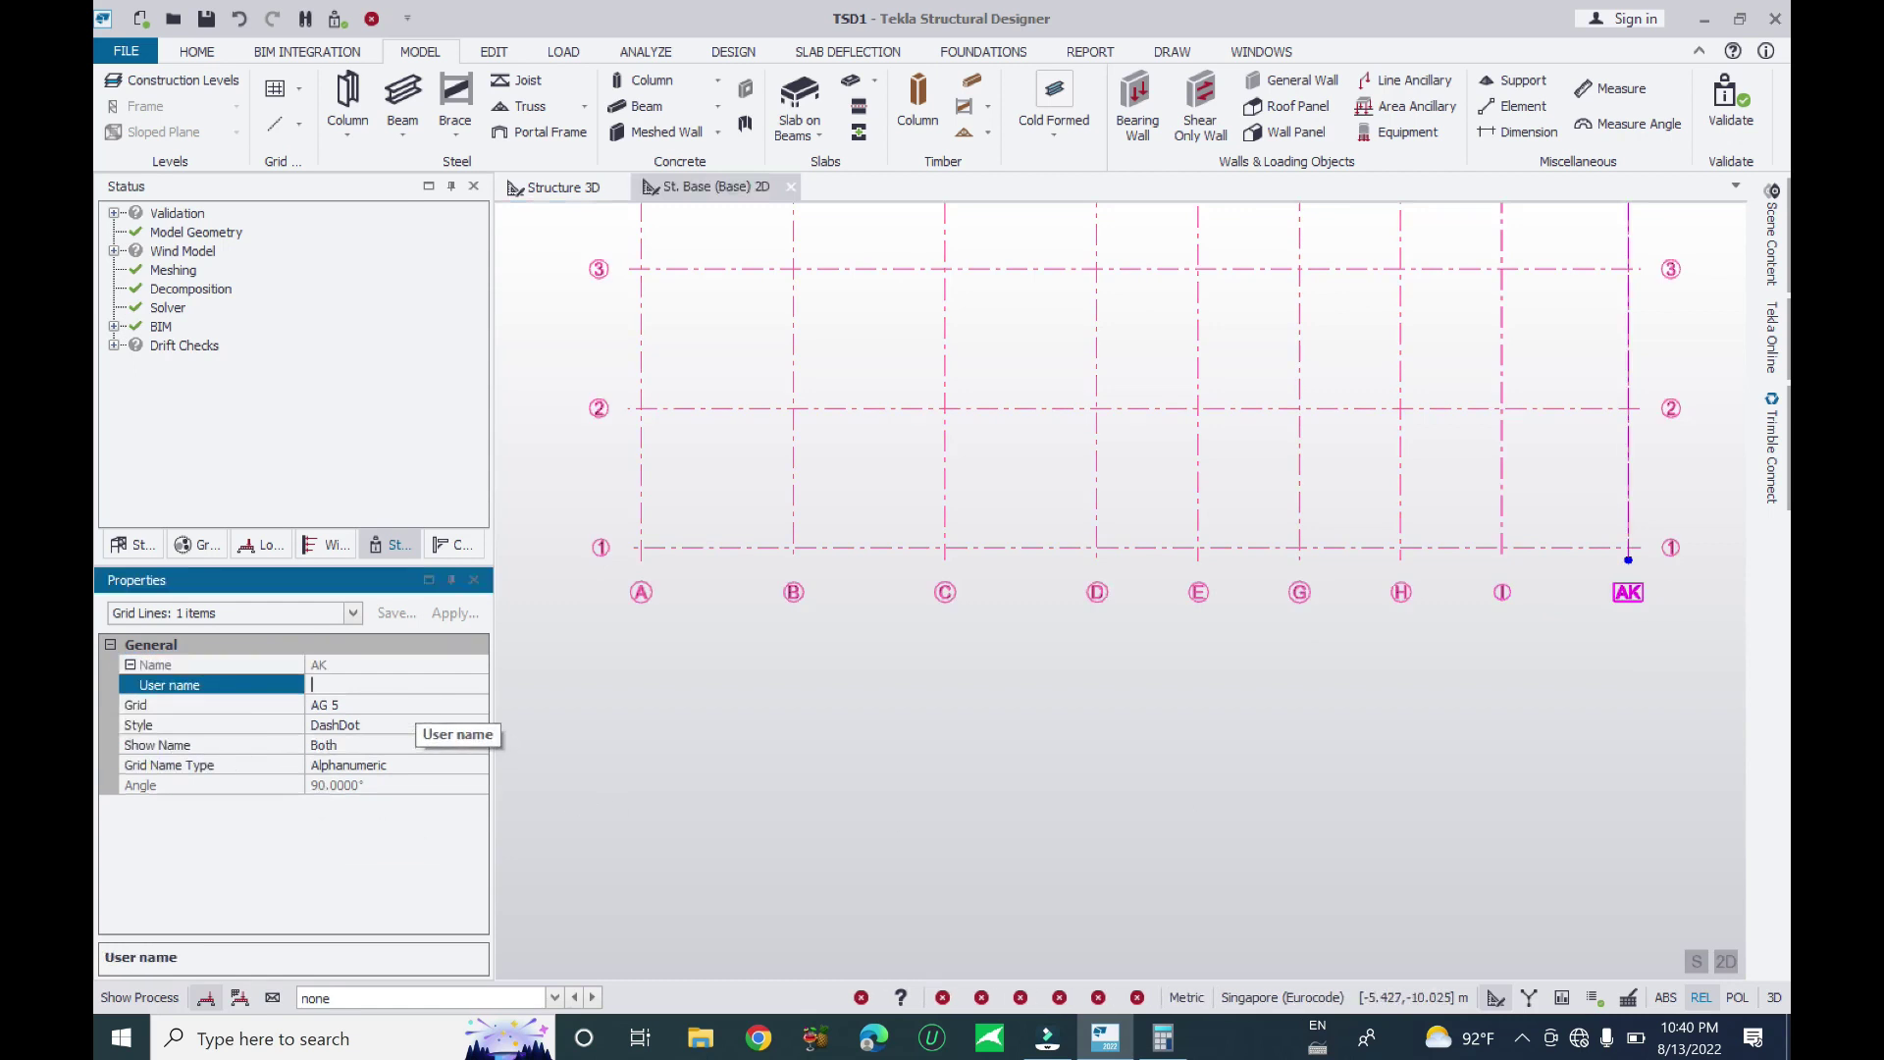
click(849, 748)
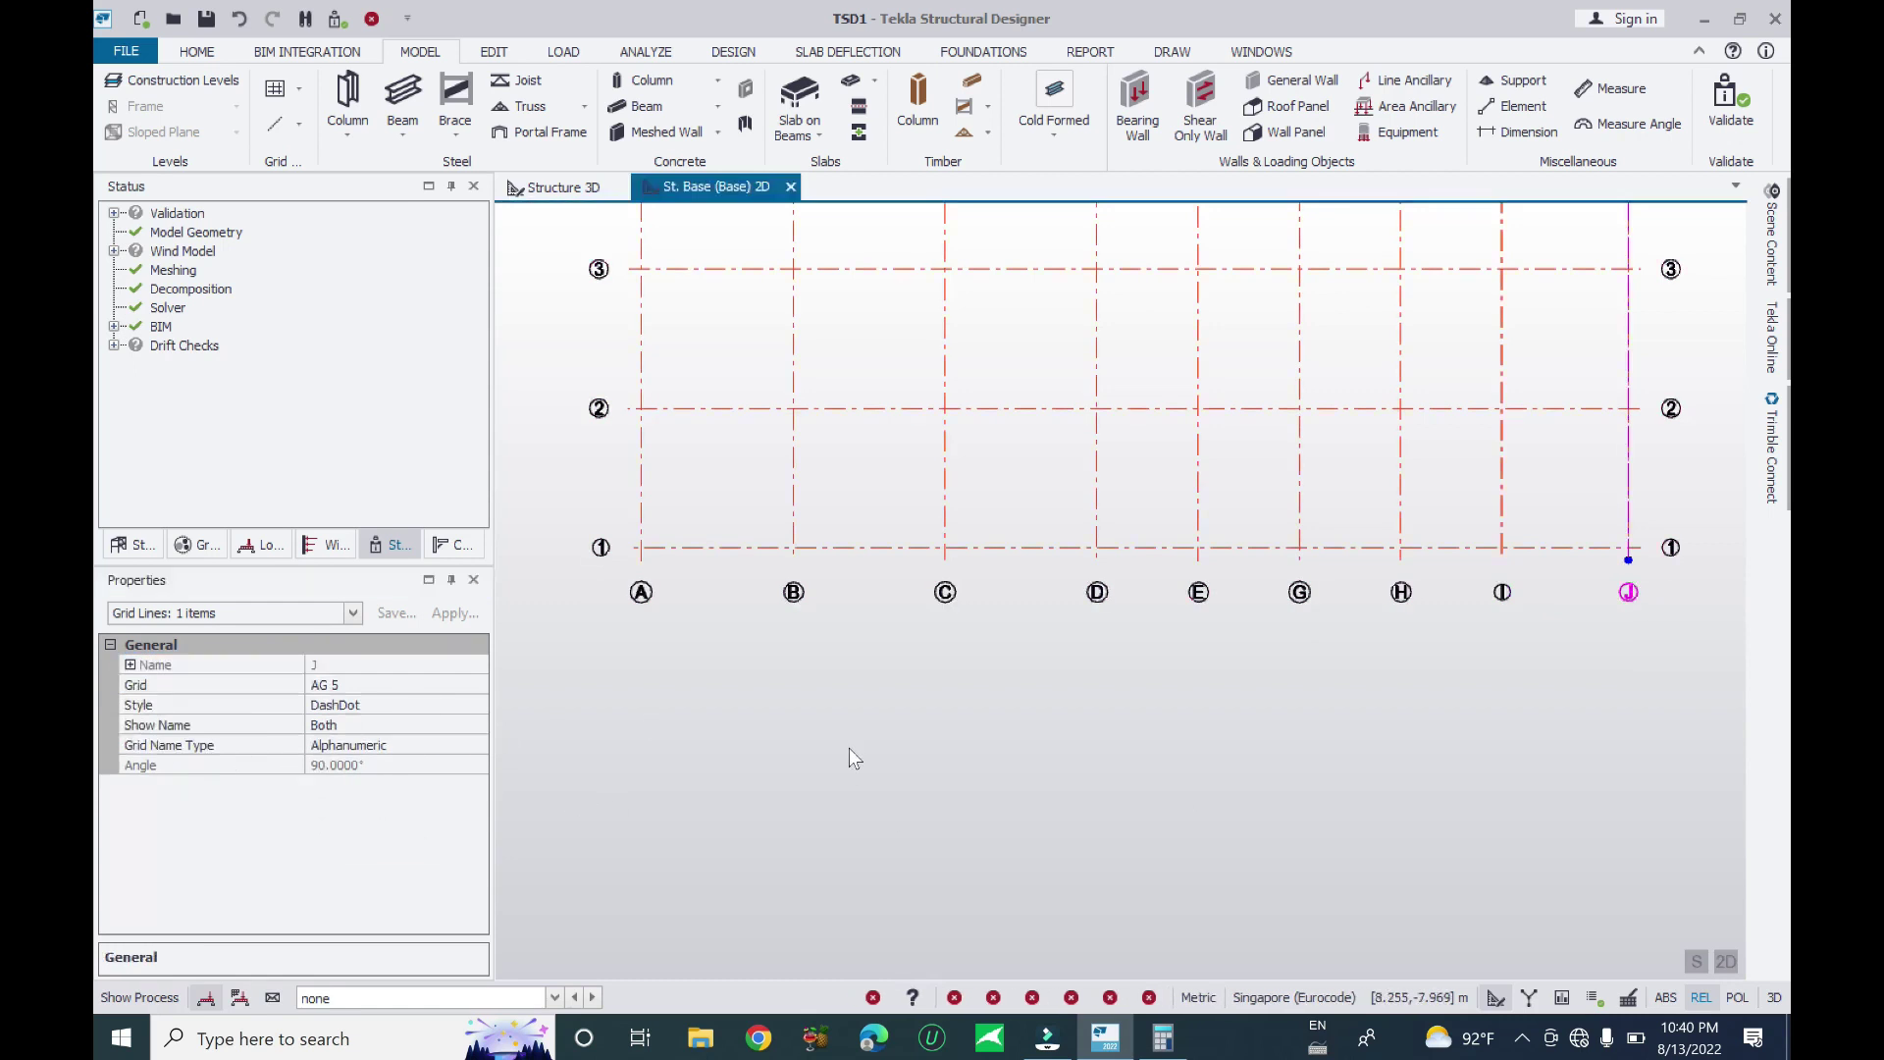
scroll(863, 761, down, 5)
click(1240, 569)
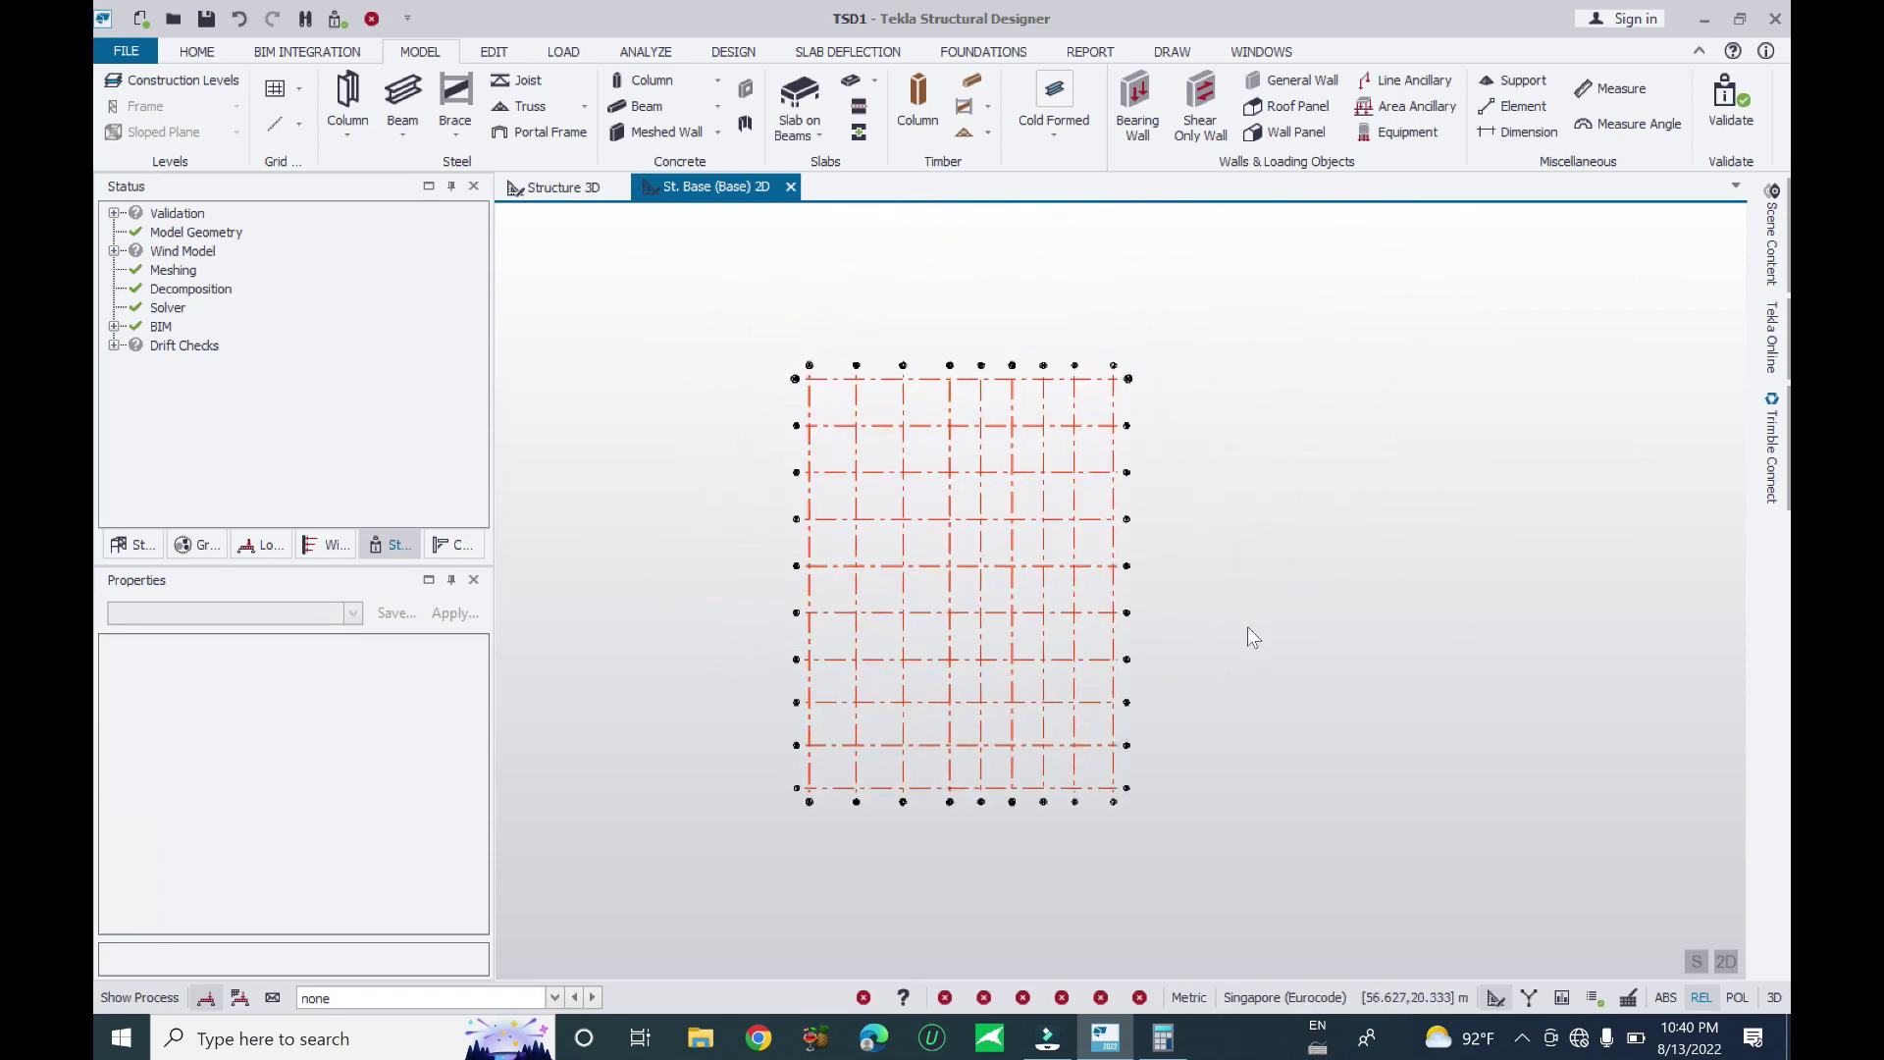
scroll(942, 574, up, 3)
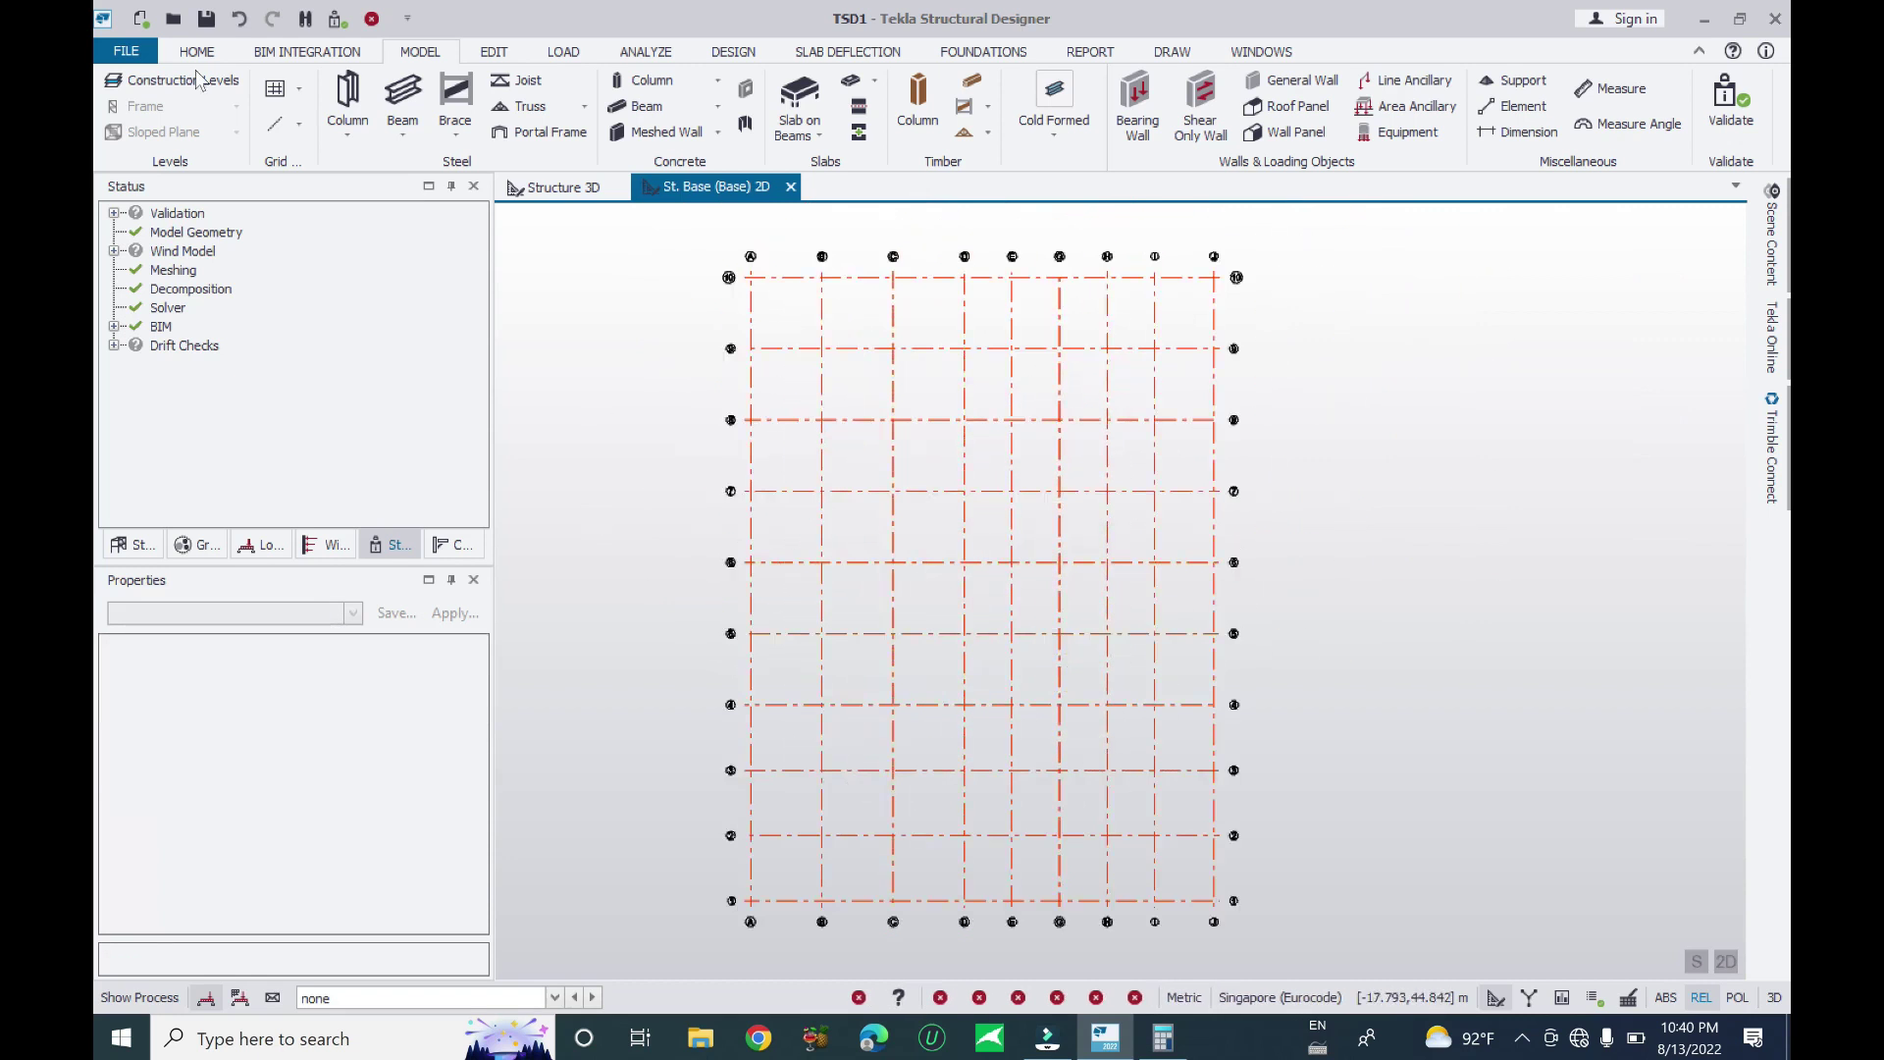
Start saving the project and browse to the My sharing tutorial folder on Local Disk (D:)
click(209, 24)
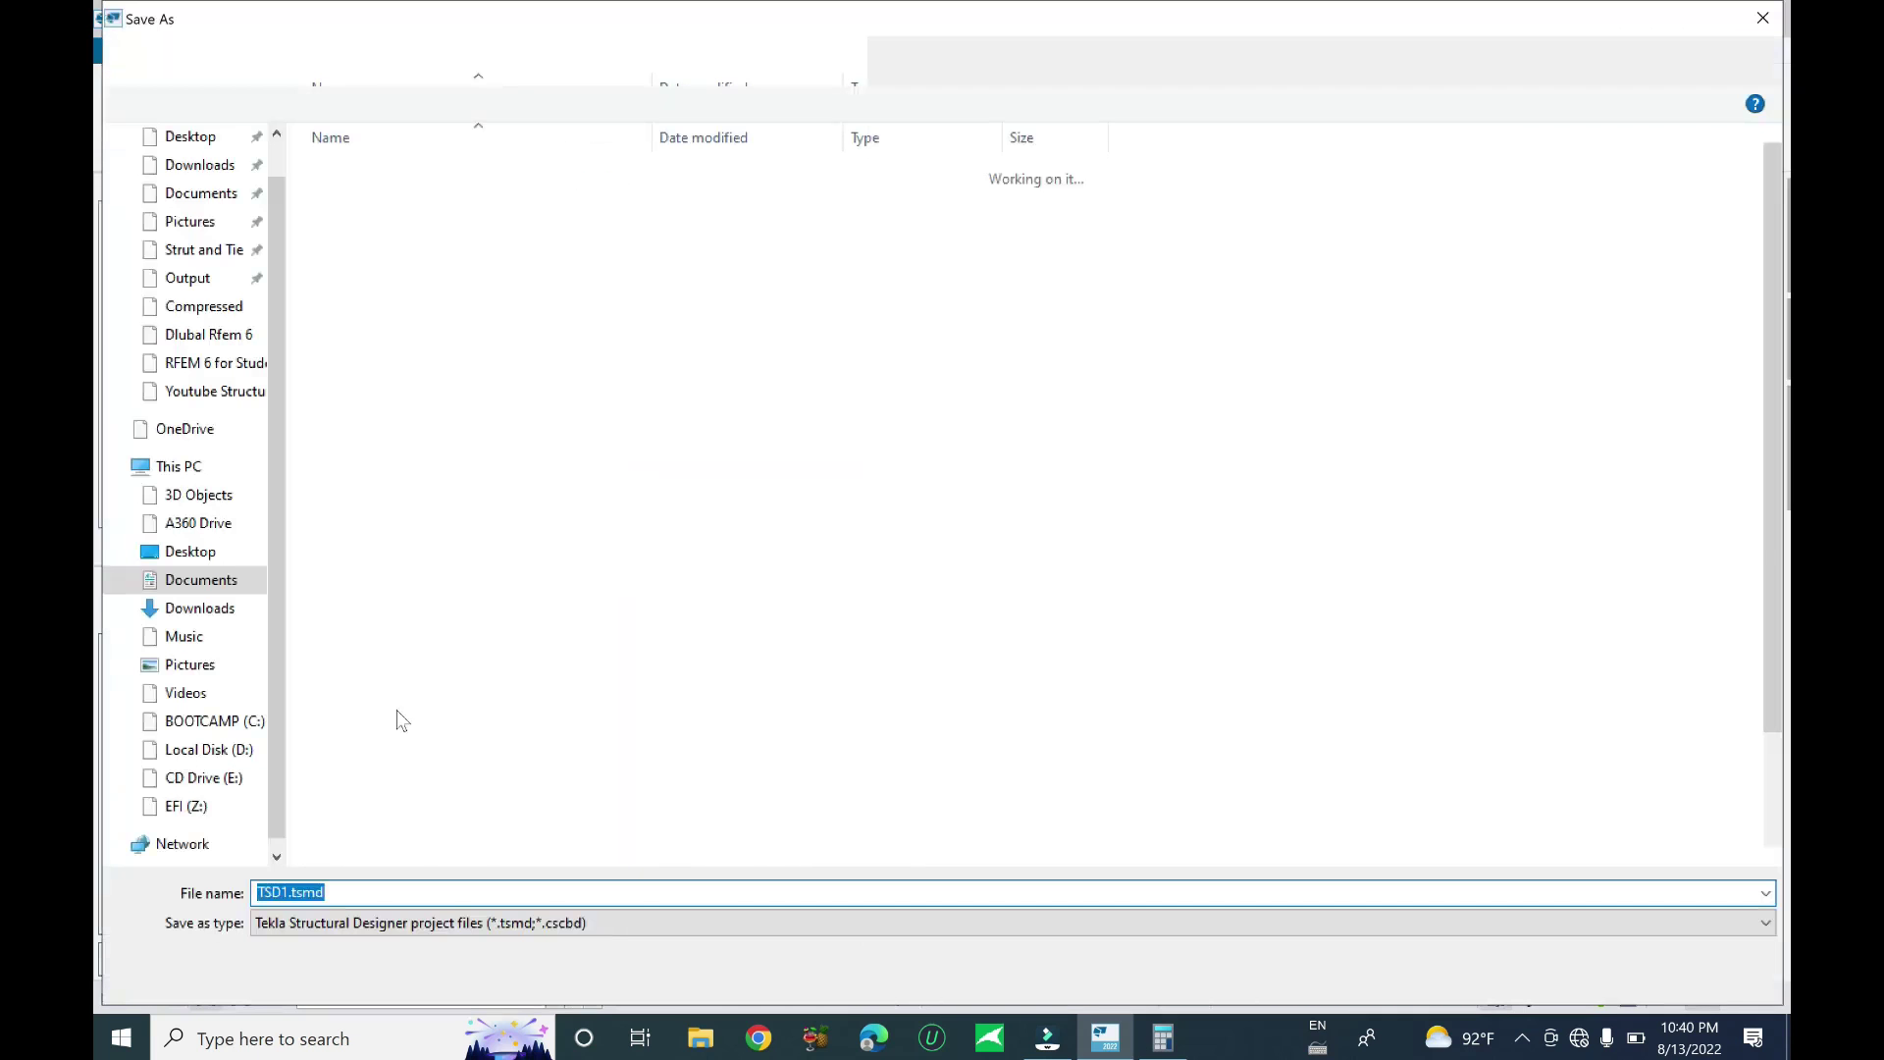
click(206, 750)
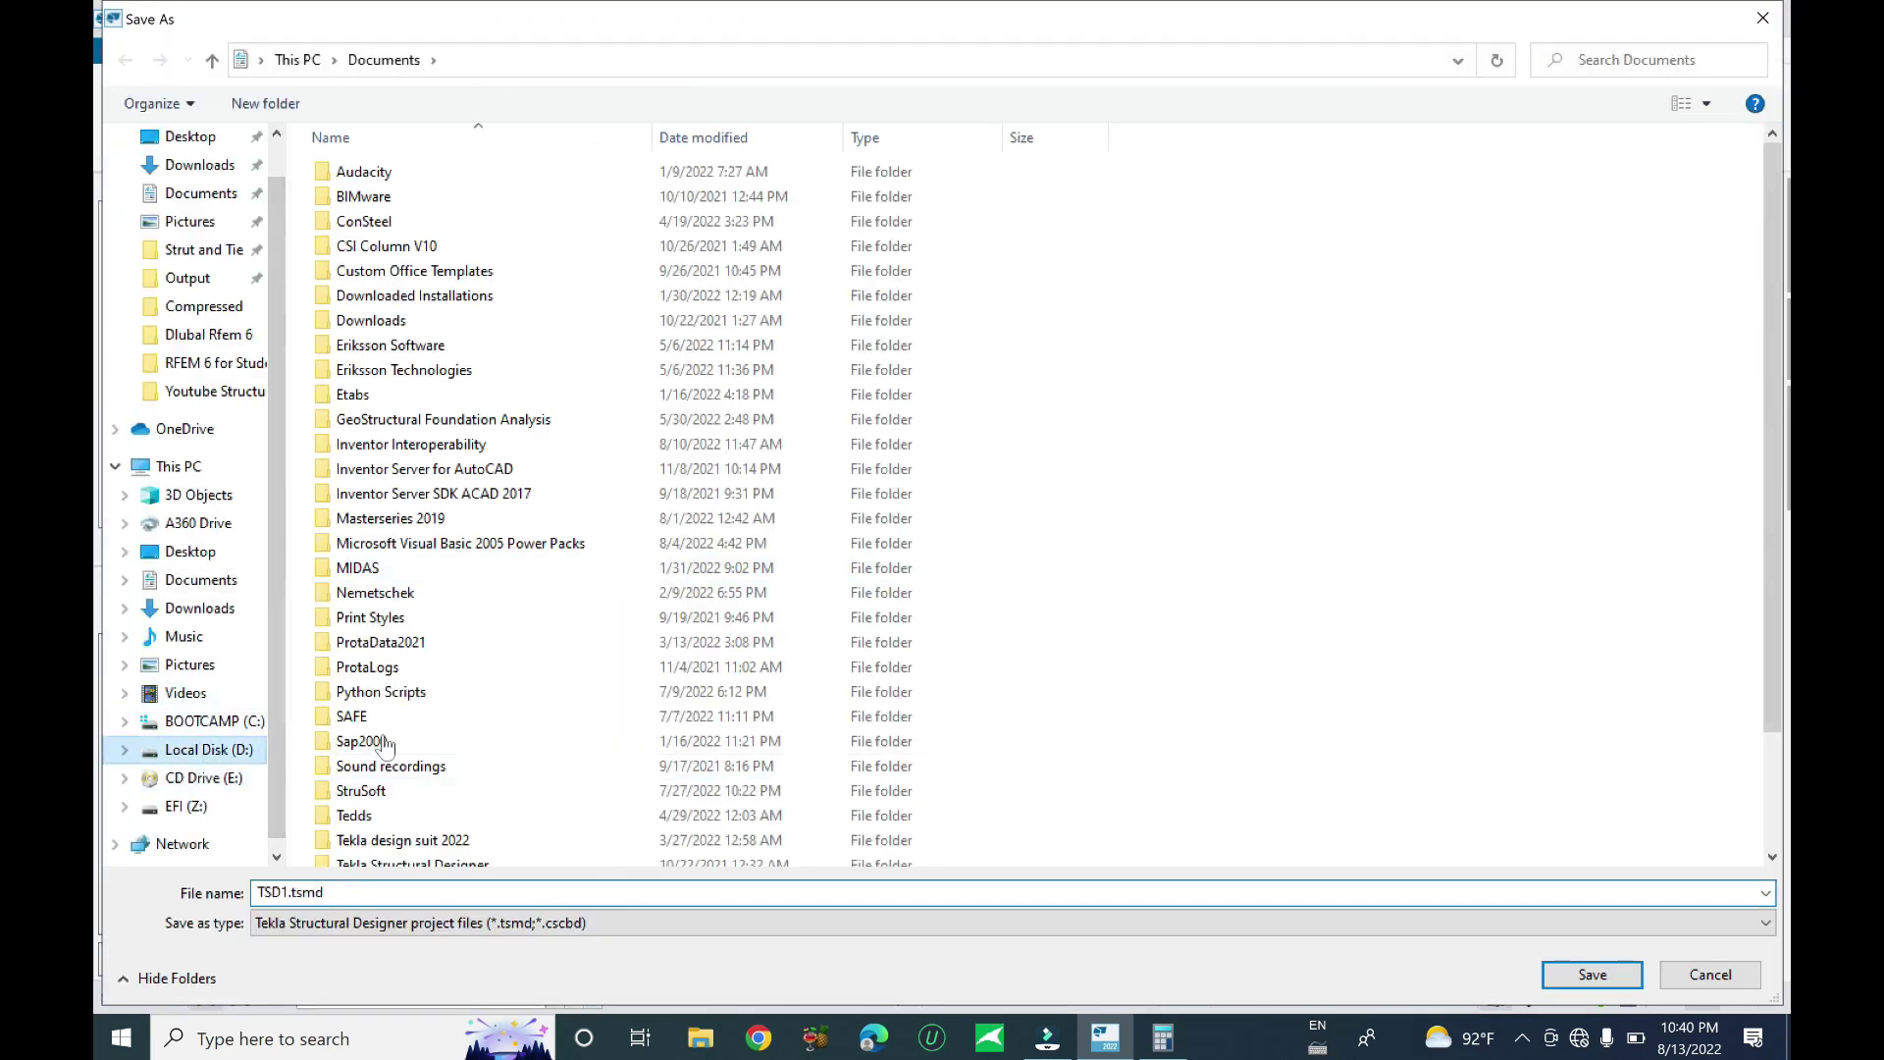
click(473, 596)
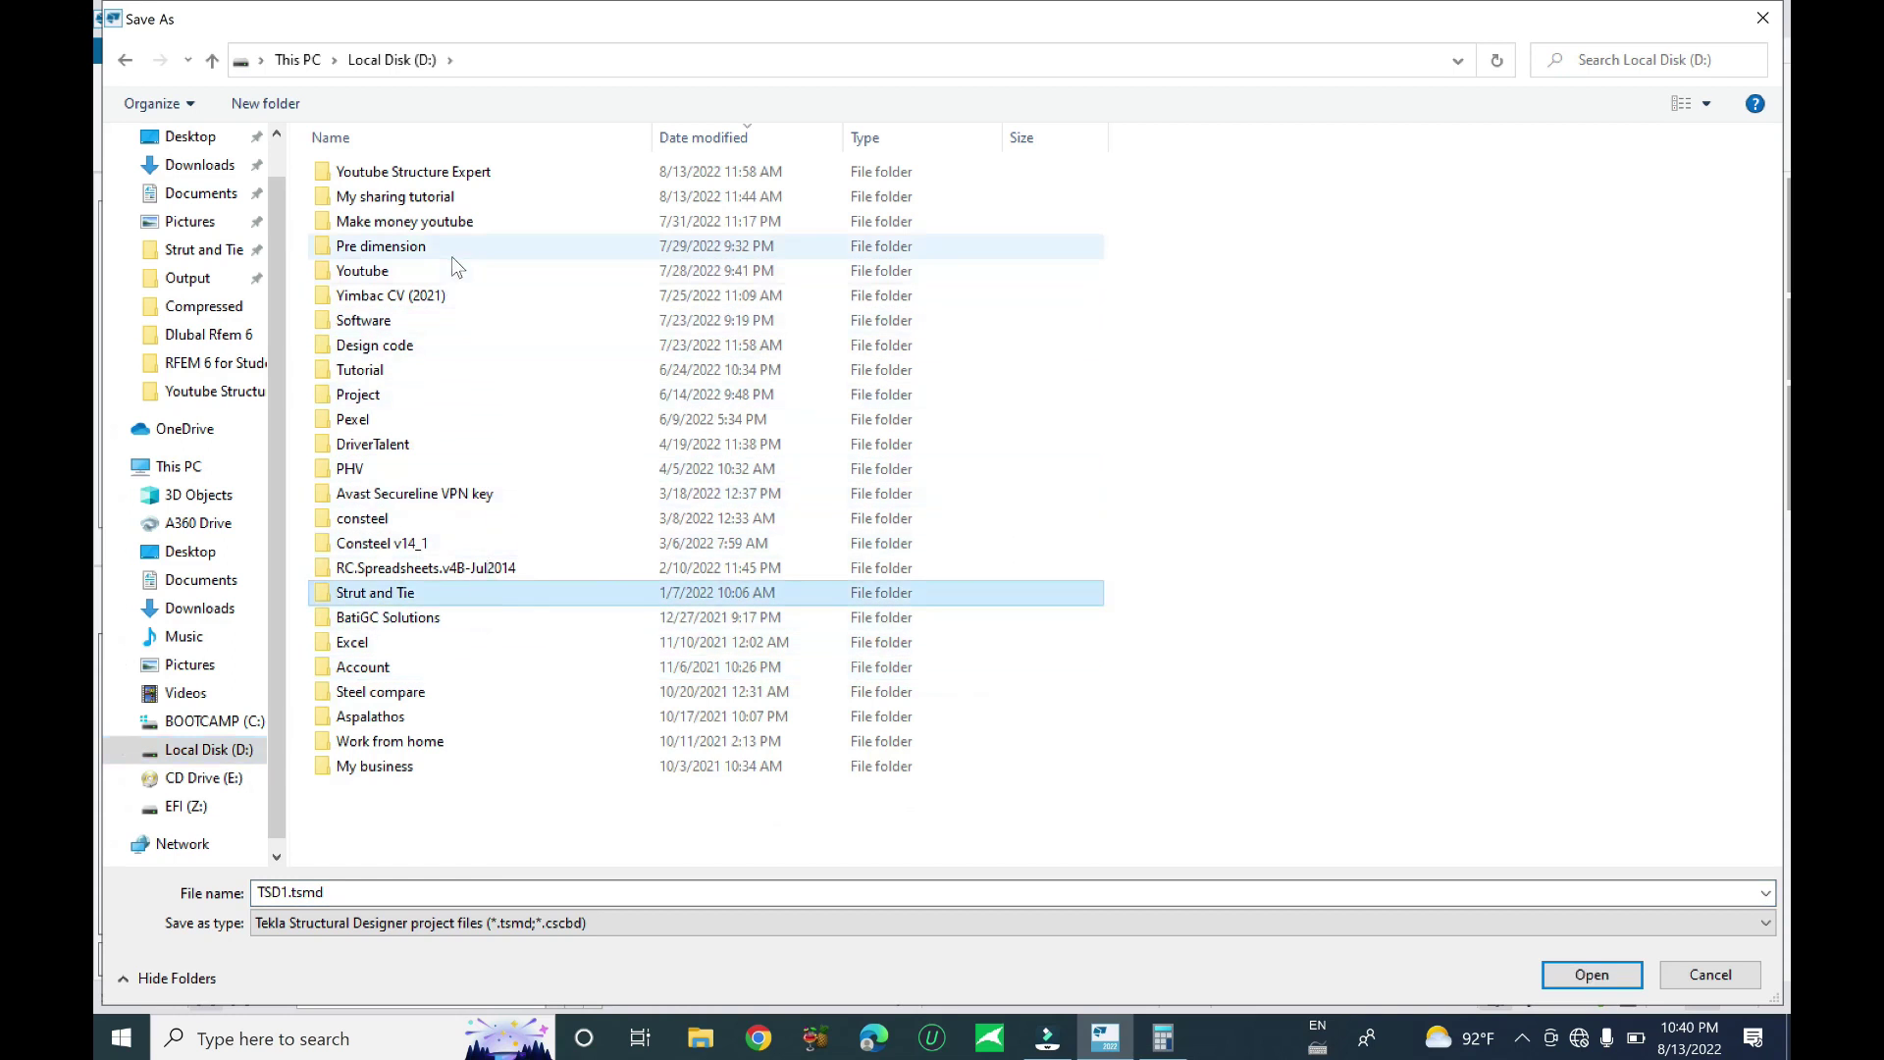
key(End)
key(m)
key(m)
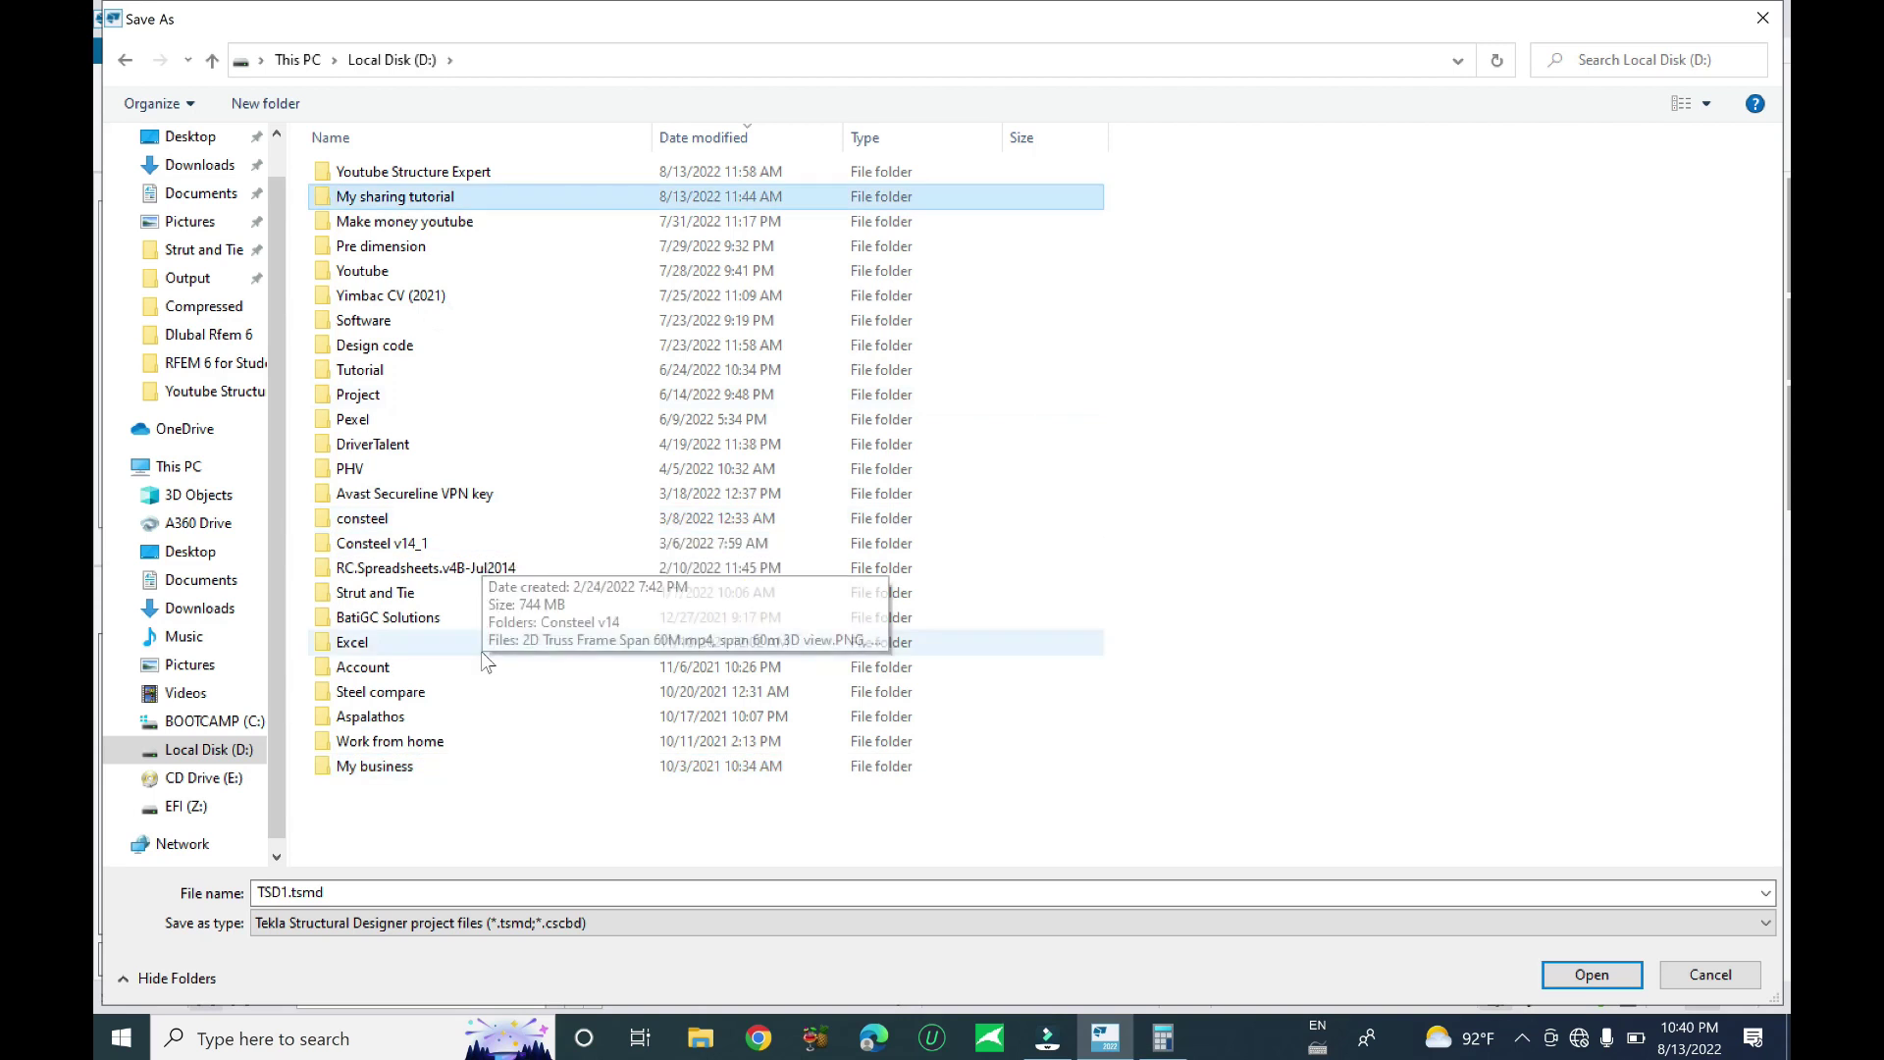
click(478, 199)
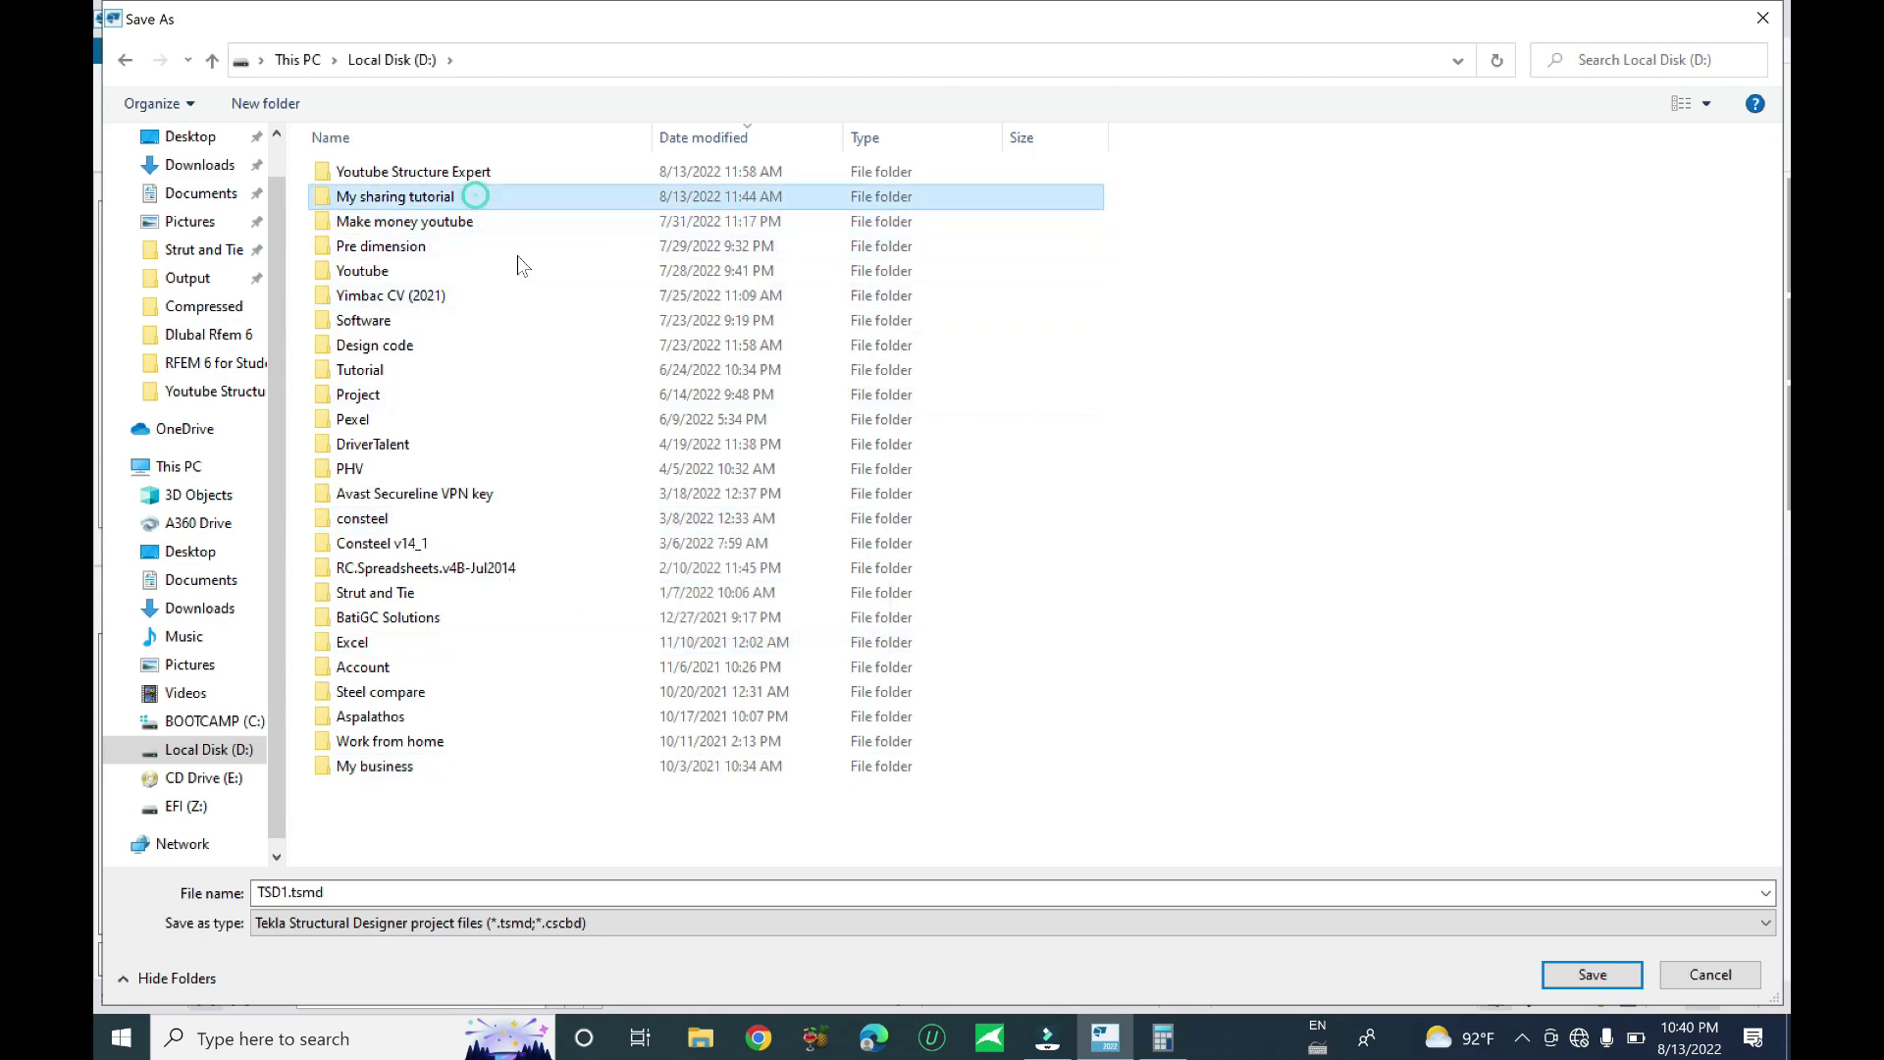
key(Return)
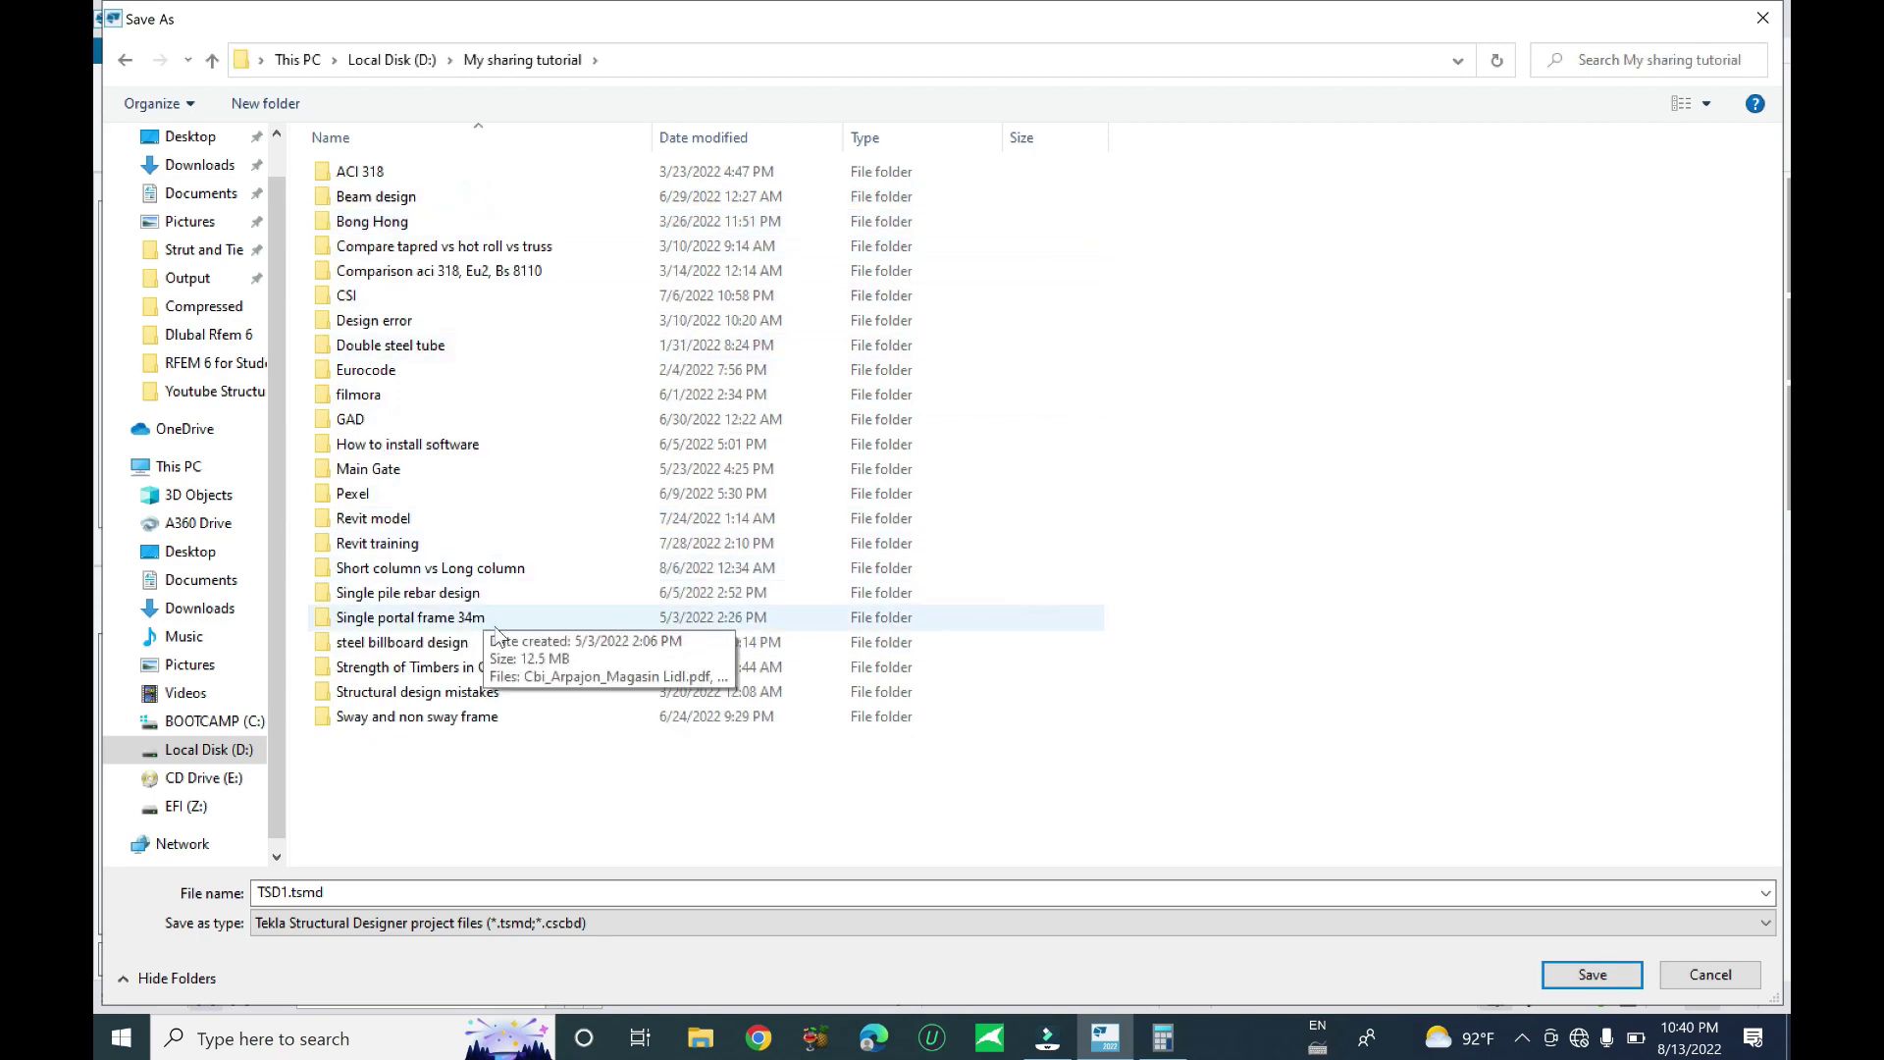
Create a new folder named TSD 2022 inside My sharing tutorial
right_click(1335, 564)
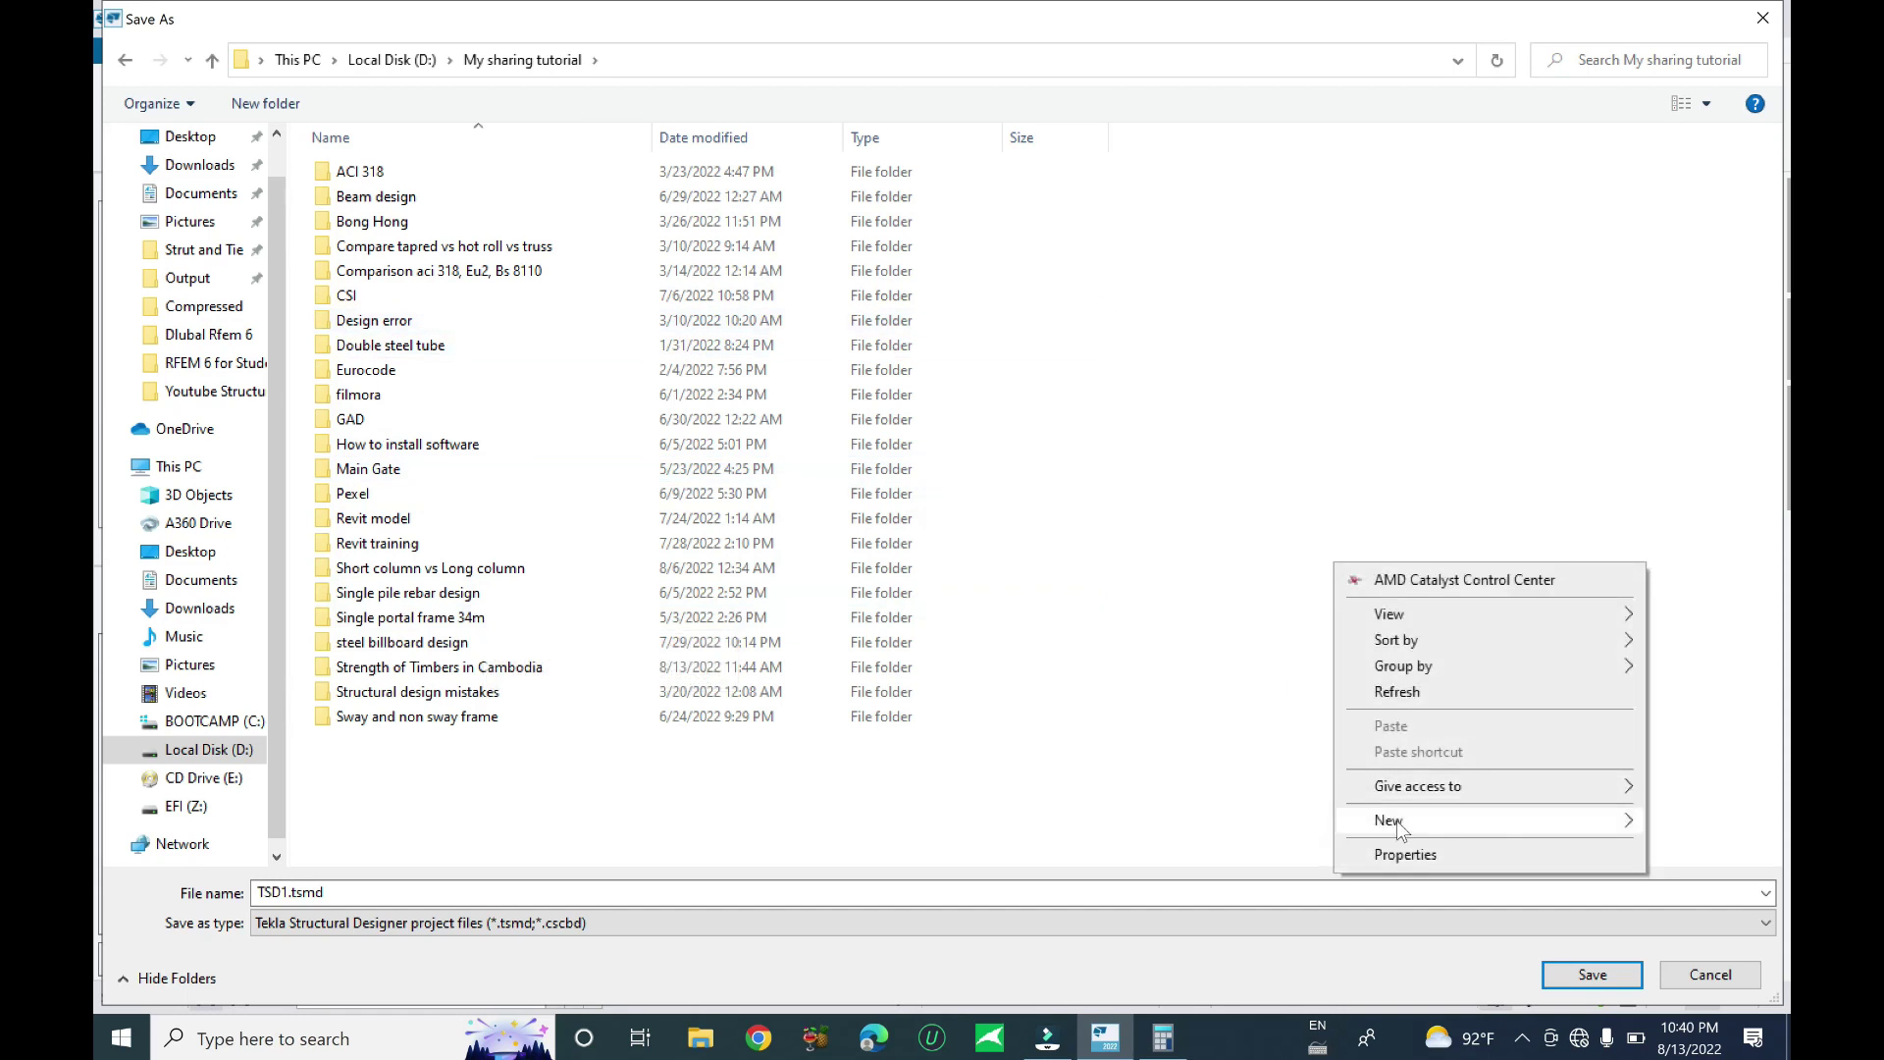
mouse_move(1523, 821)
click(1128, 470)
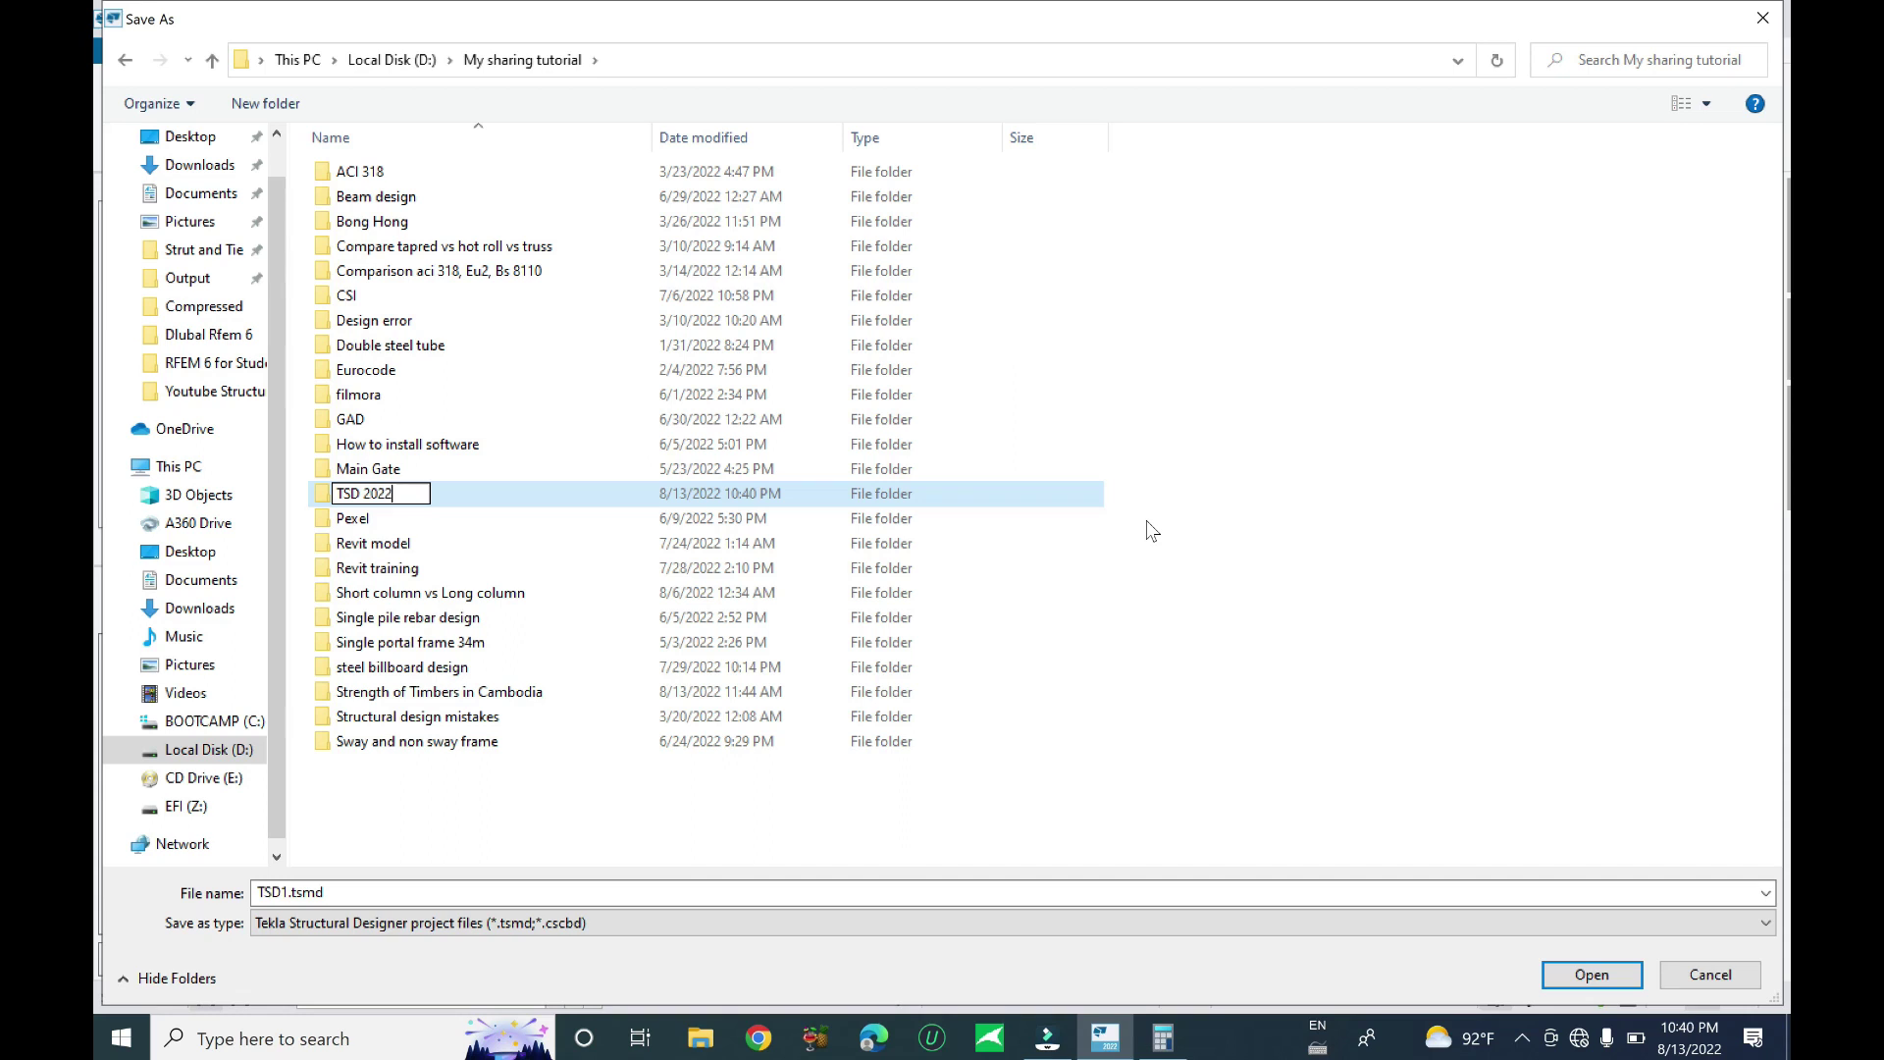
Save the project in the TSD 2022 folder under the file name First tutorial
double_click(438, 498)
click(282, 892)
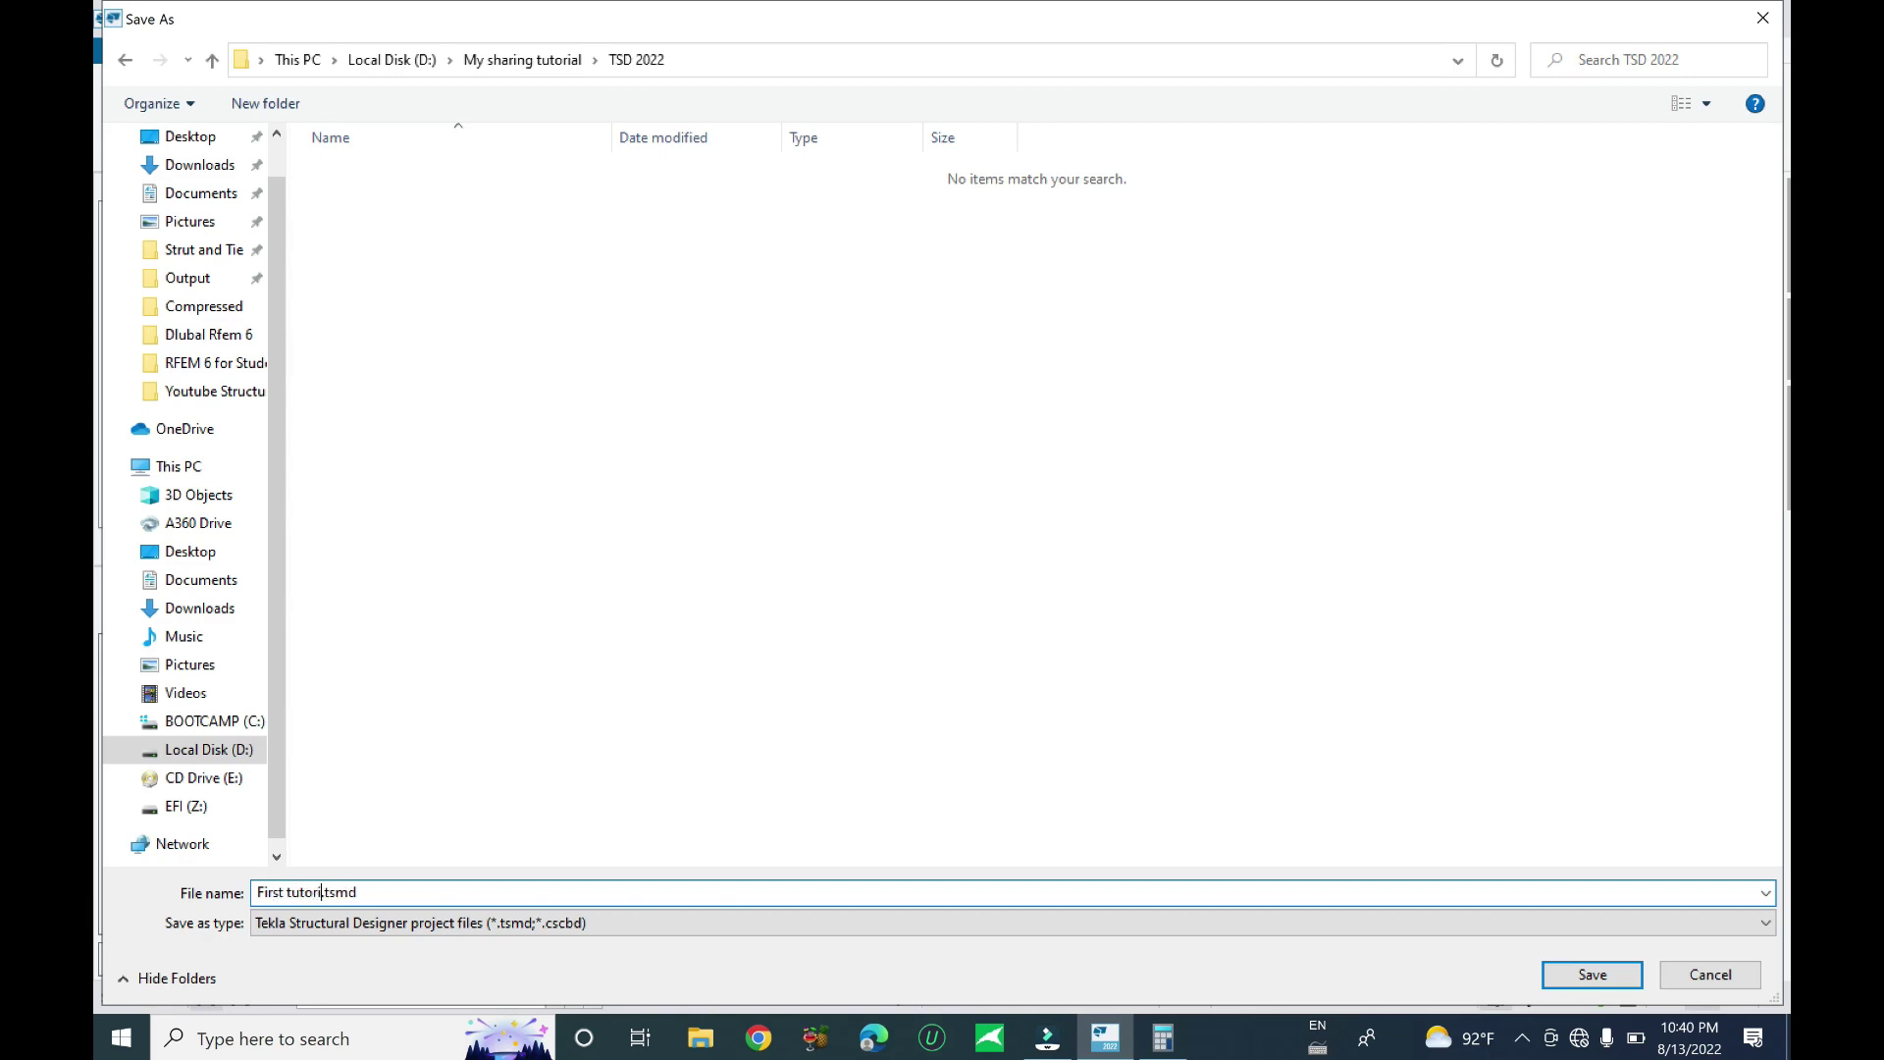
click(1584, 978)
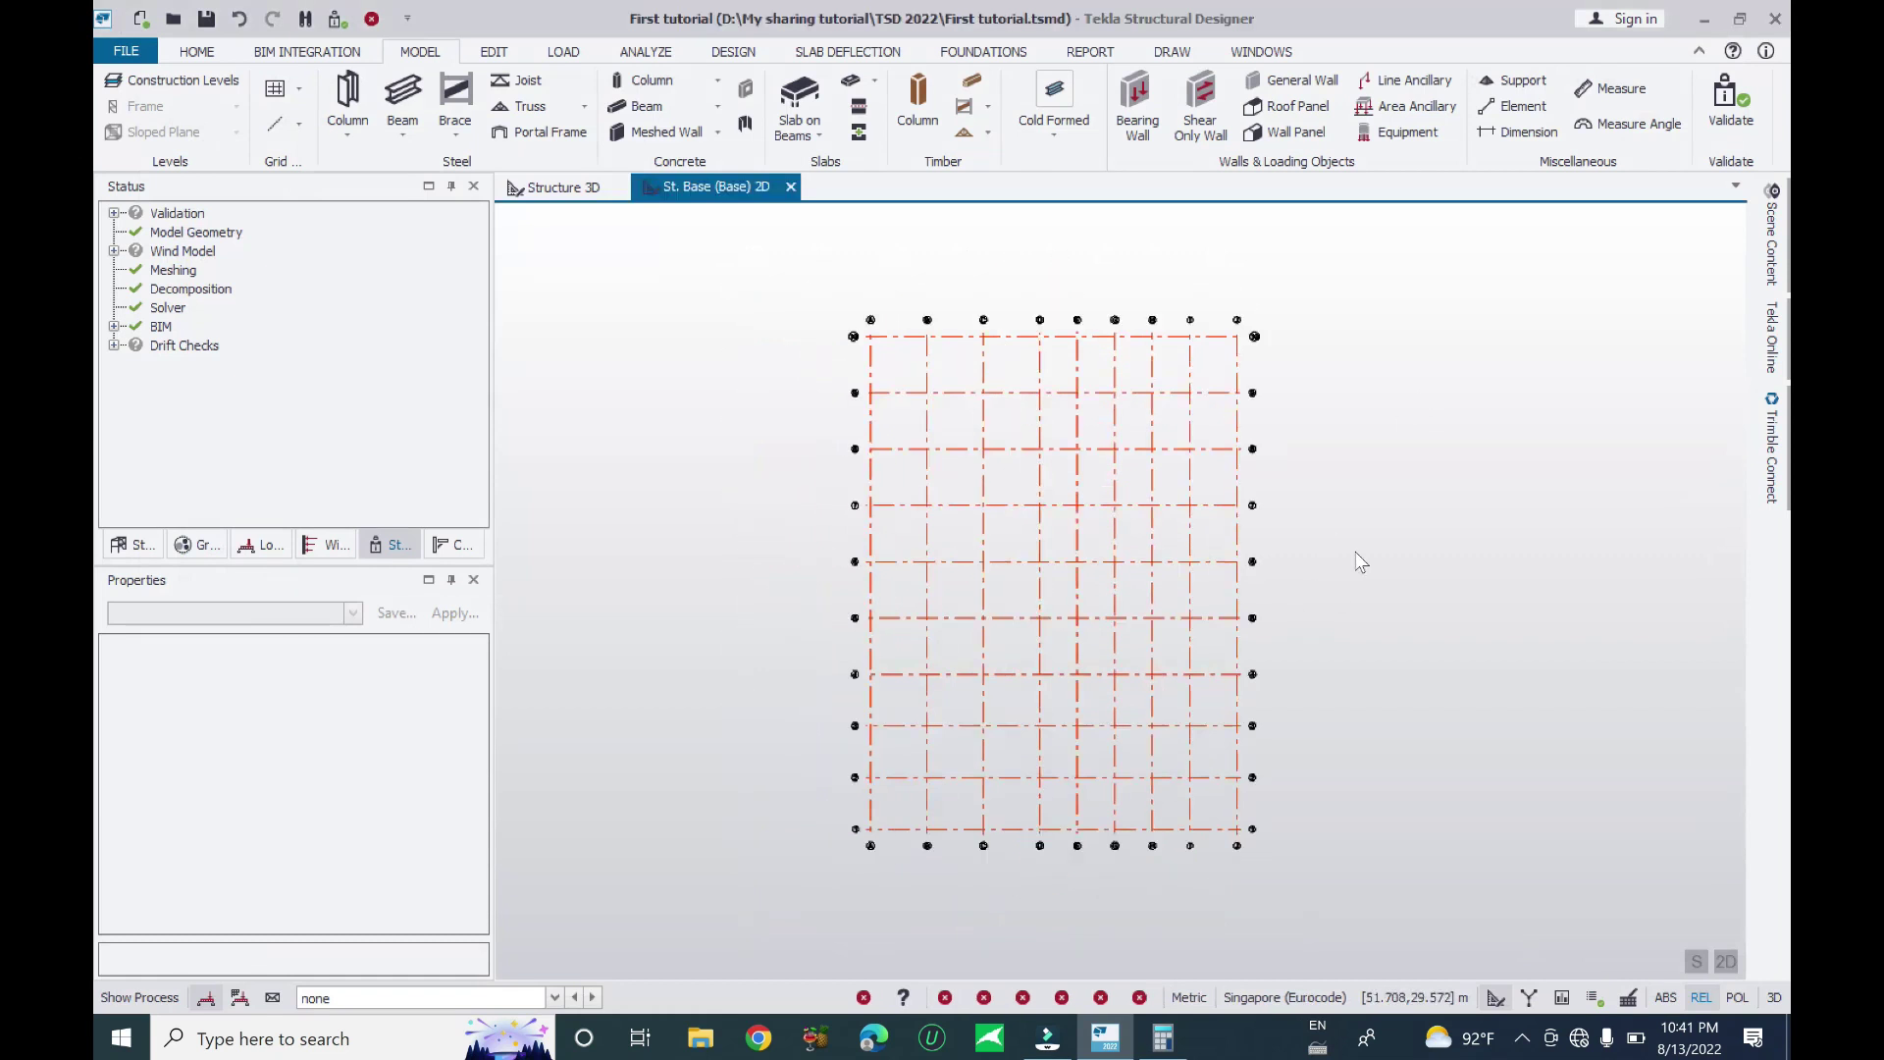
scroll(1266, 687, up, 1)
scroll(1291, 677, down, 1)
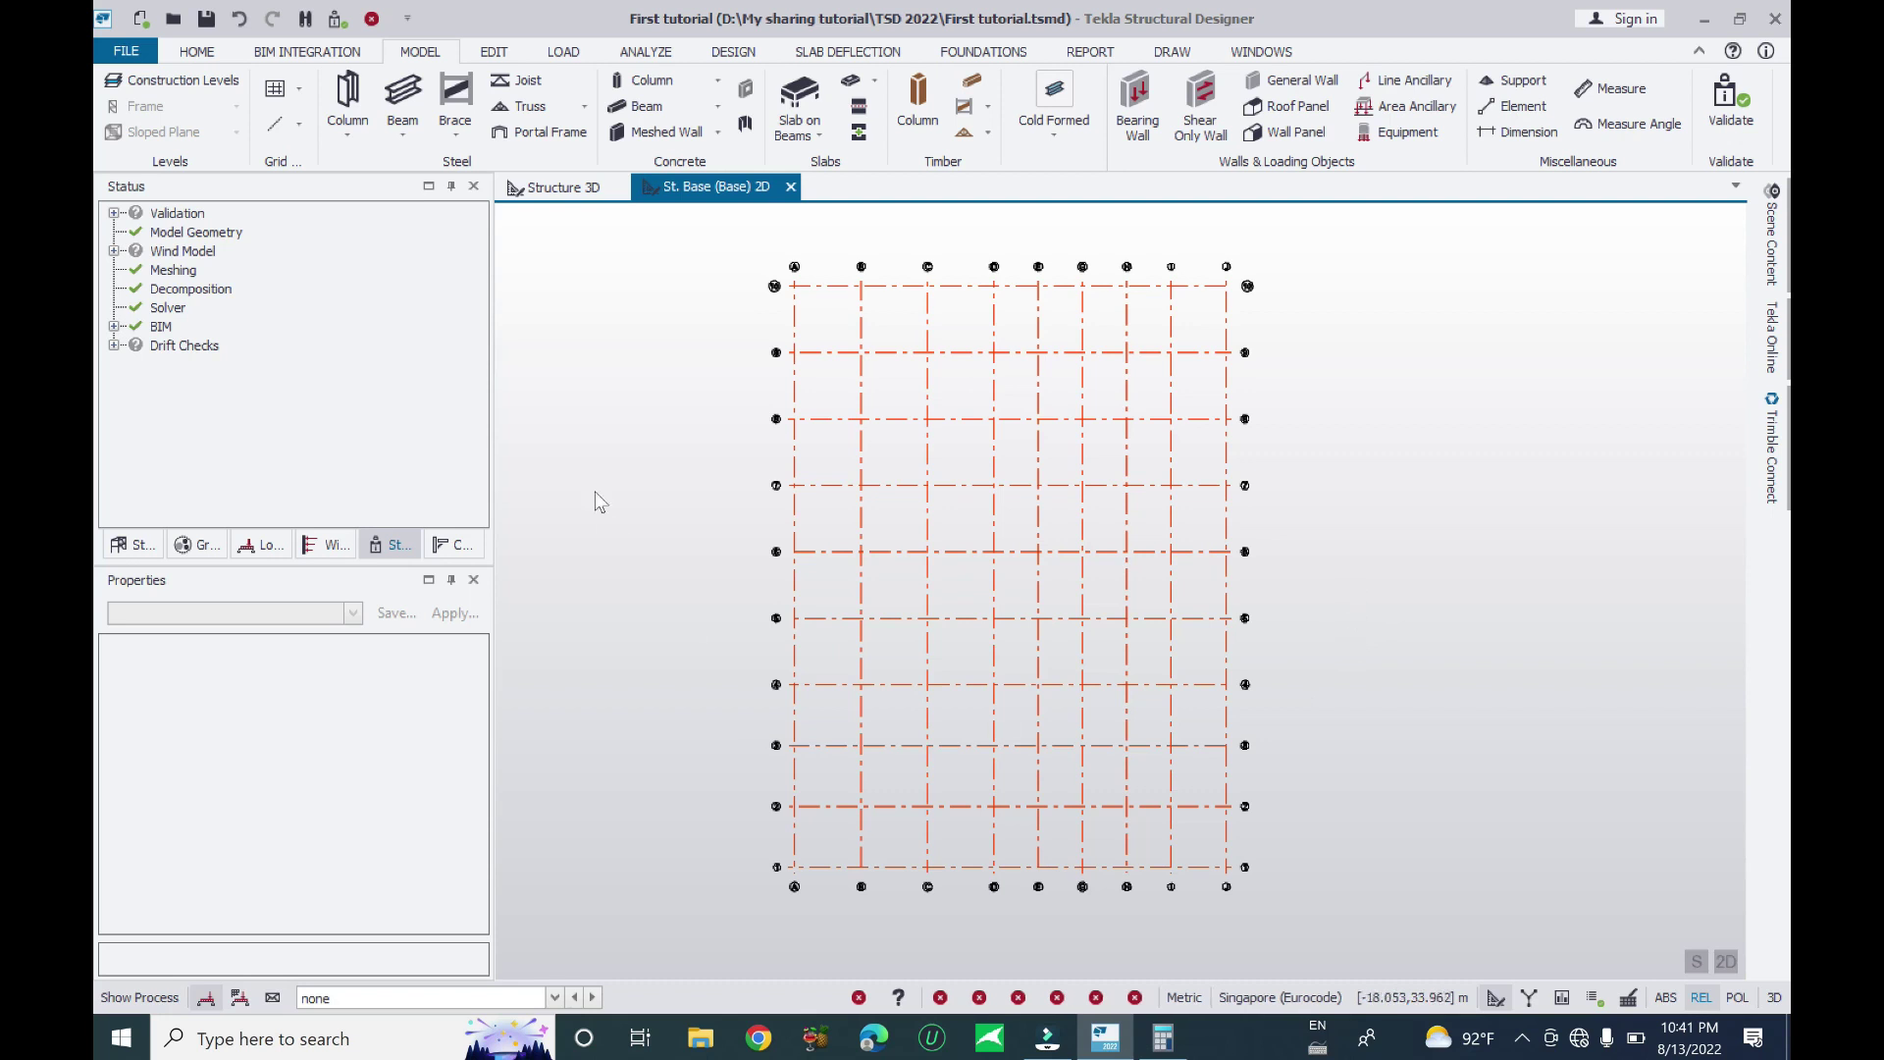
click(171, 80)
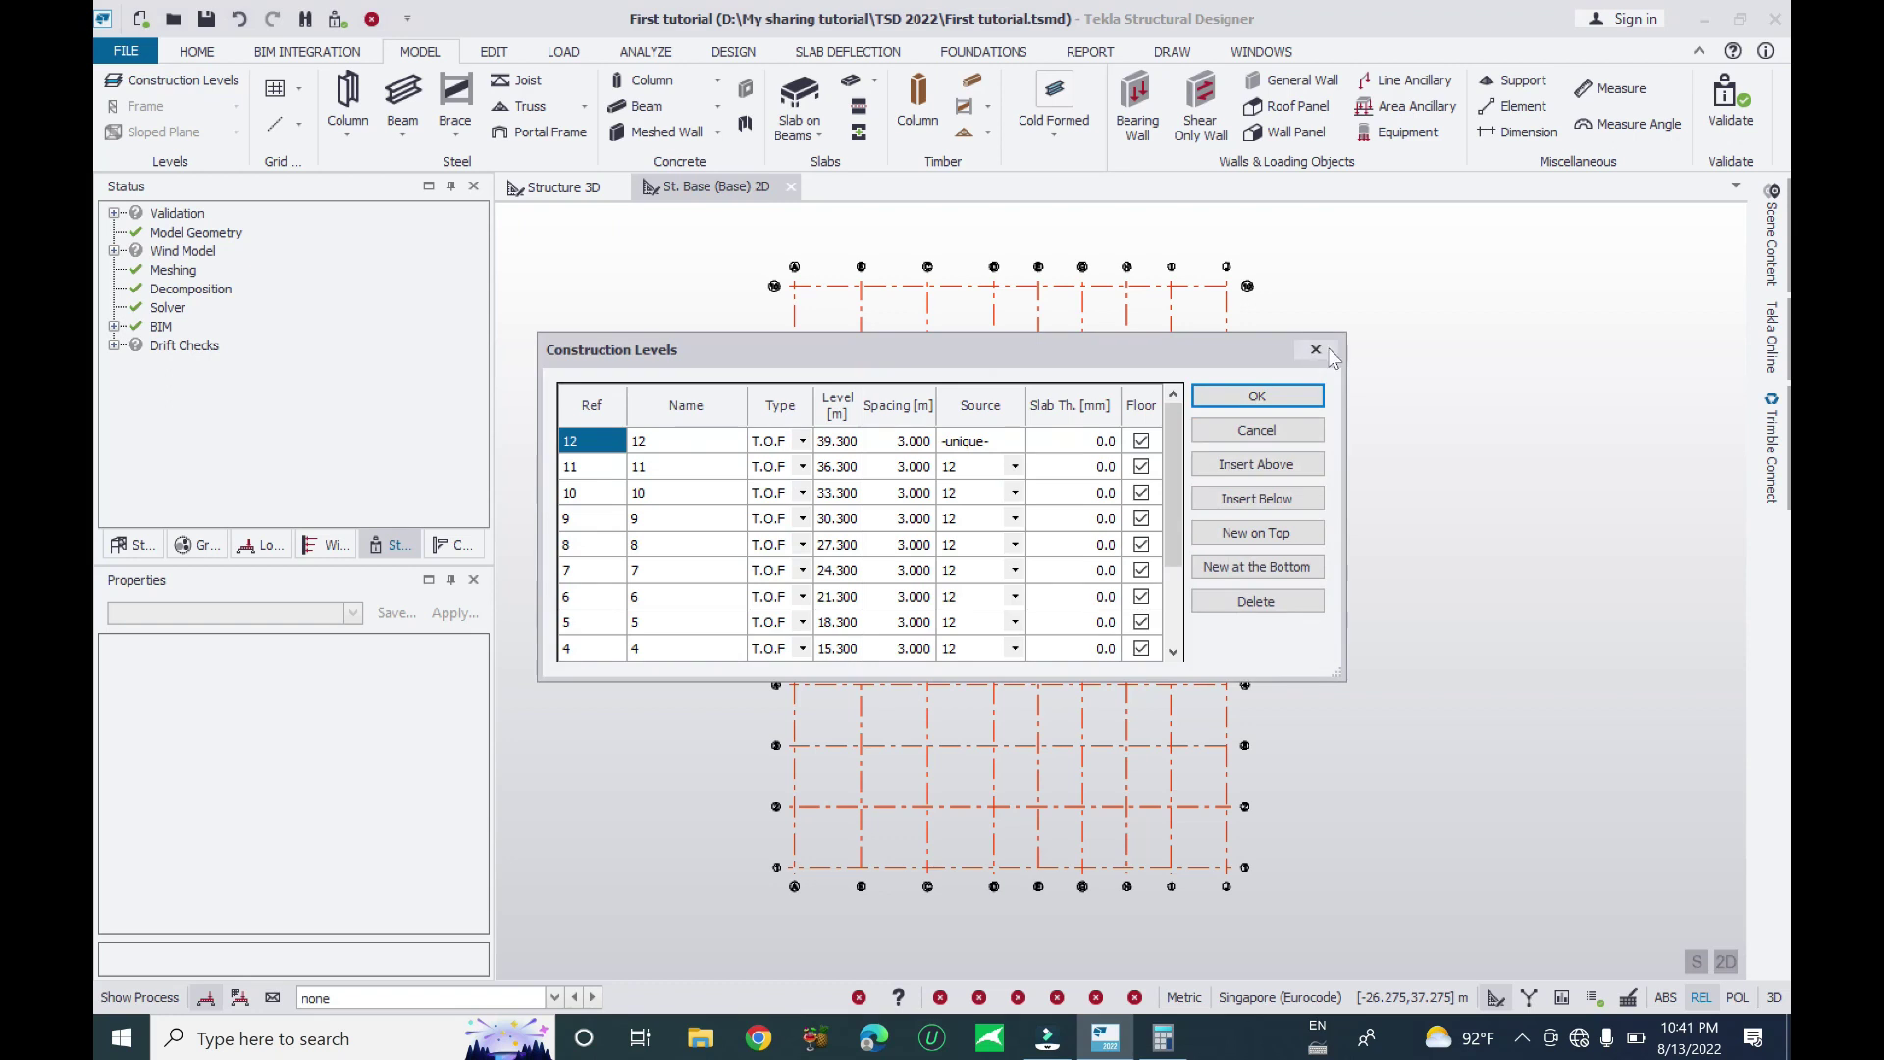
click(1317, 350)
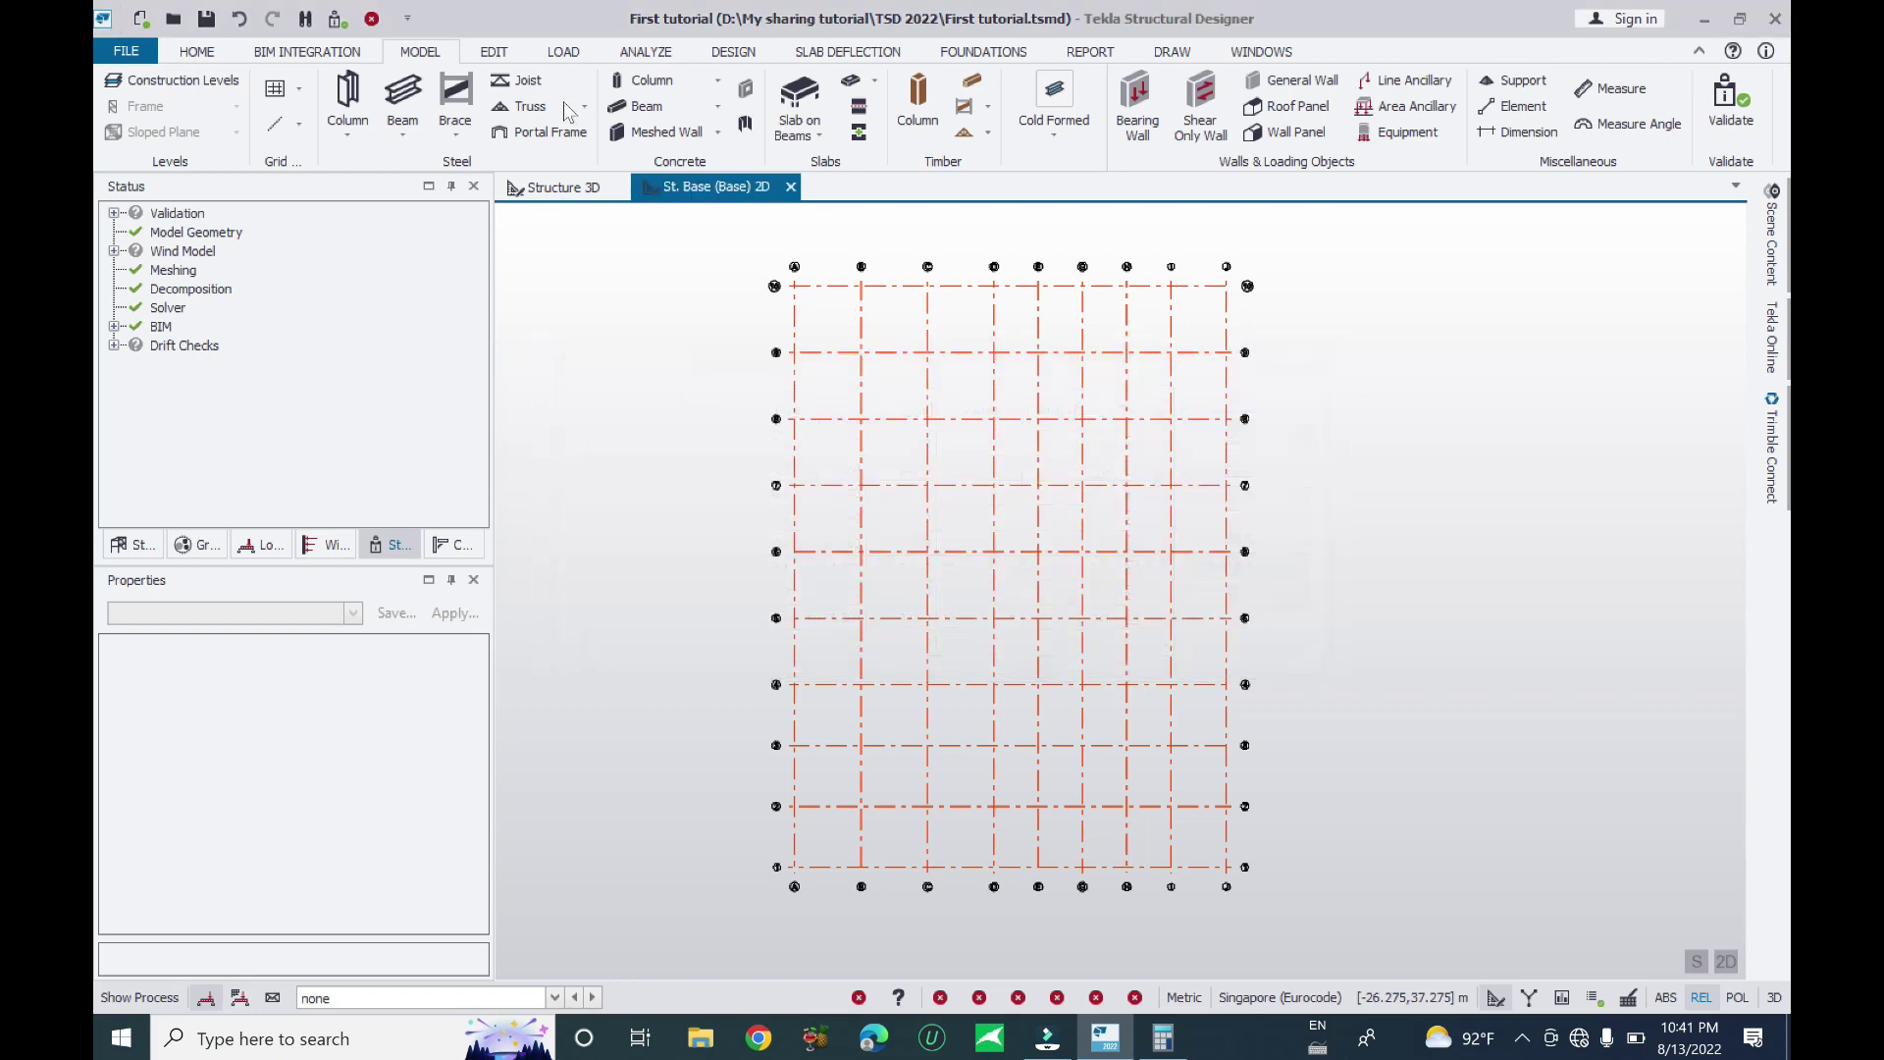
click(298, 90)
click(668, 364)
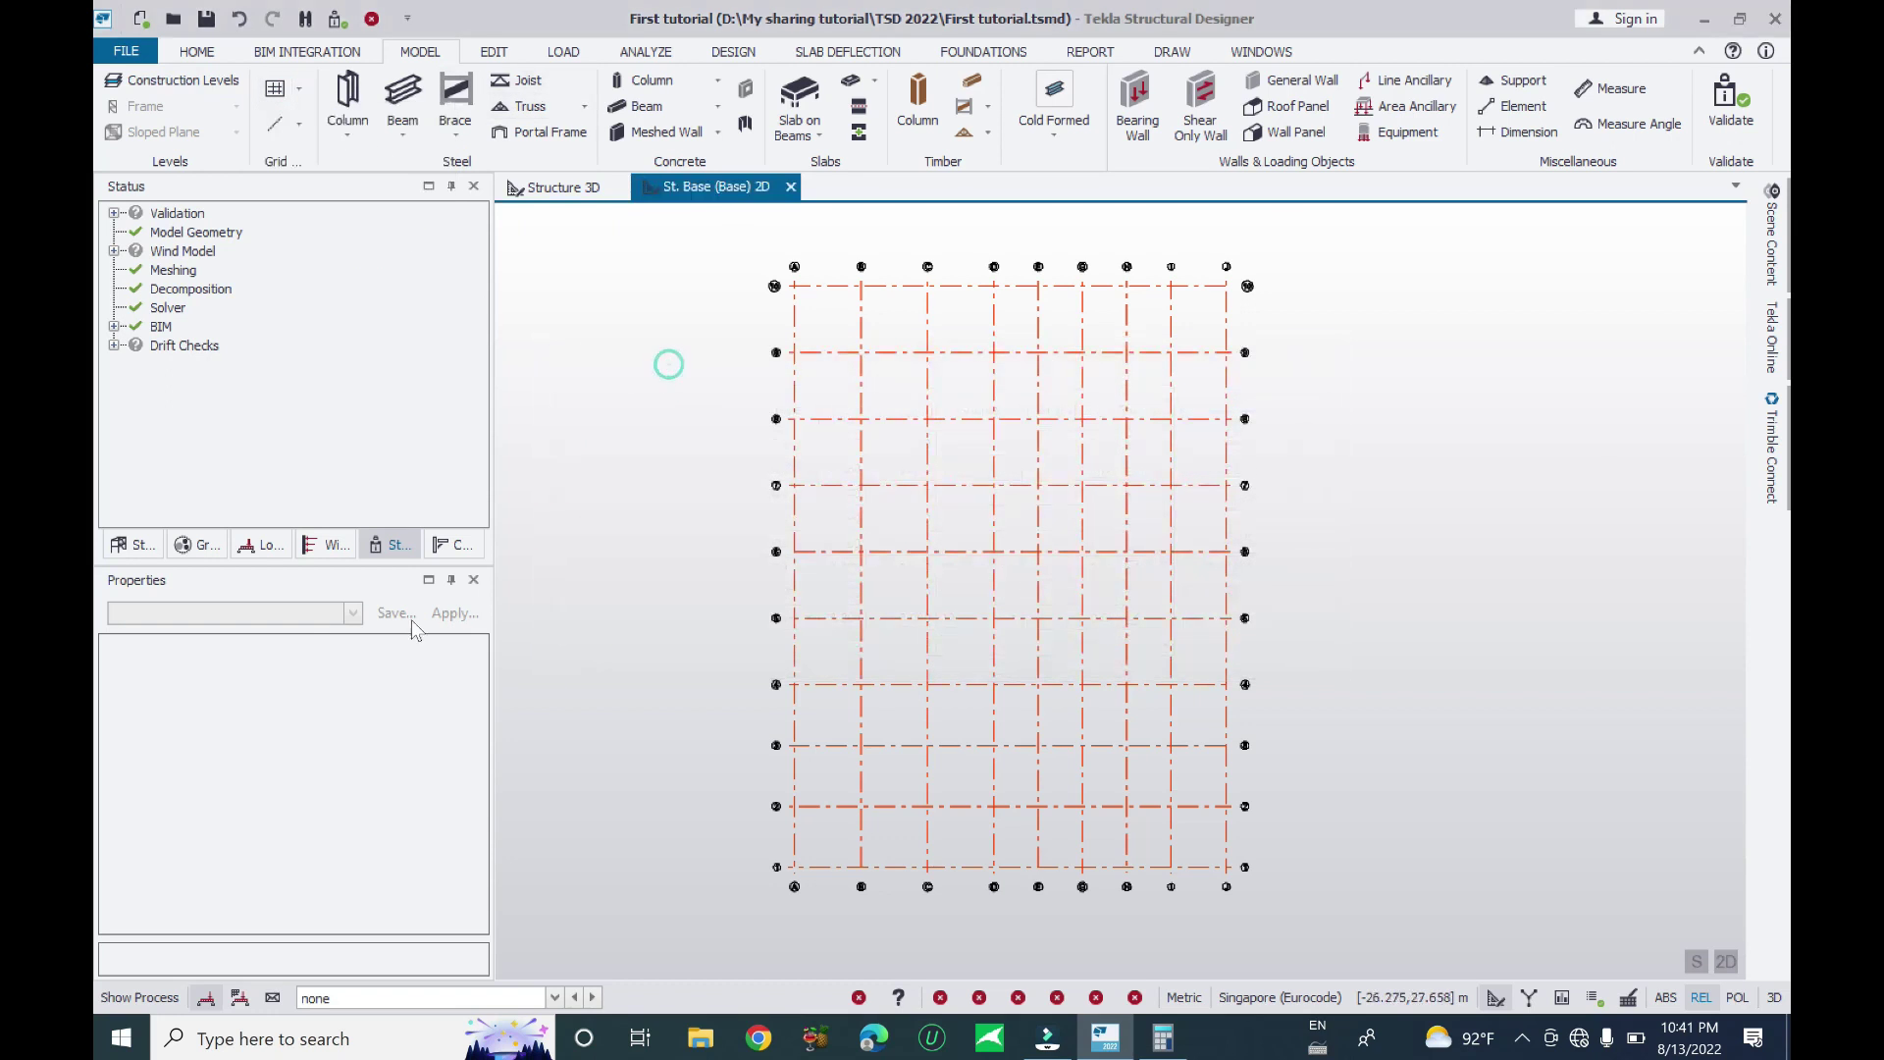
click(118, 546)
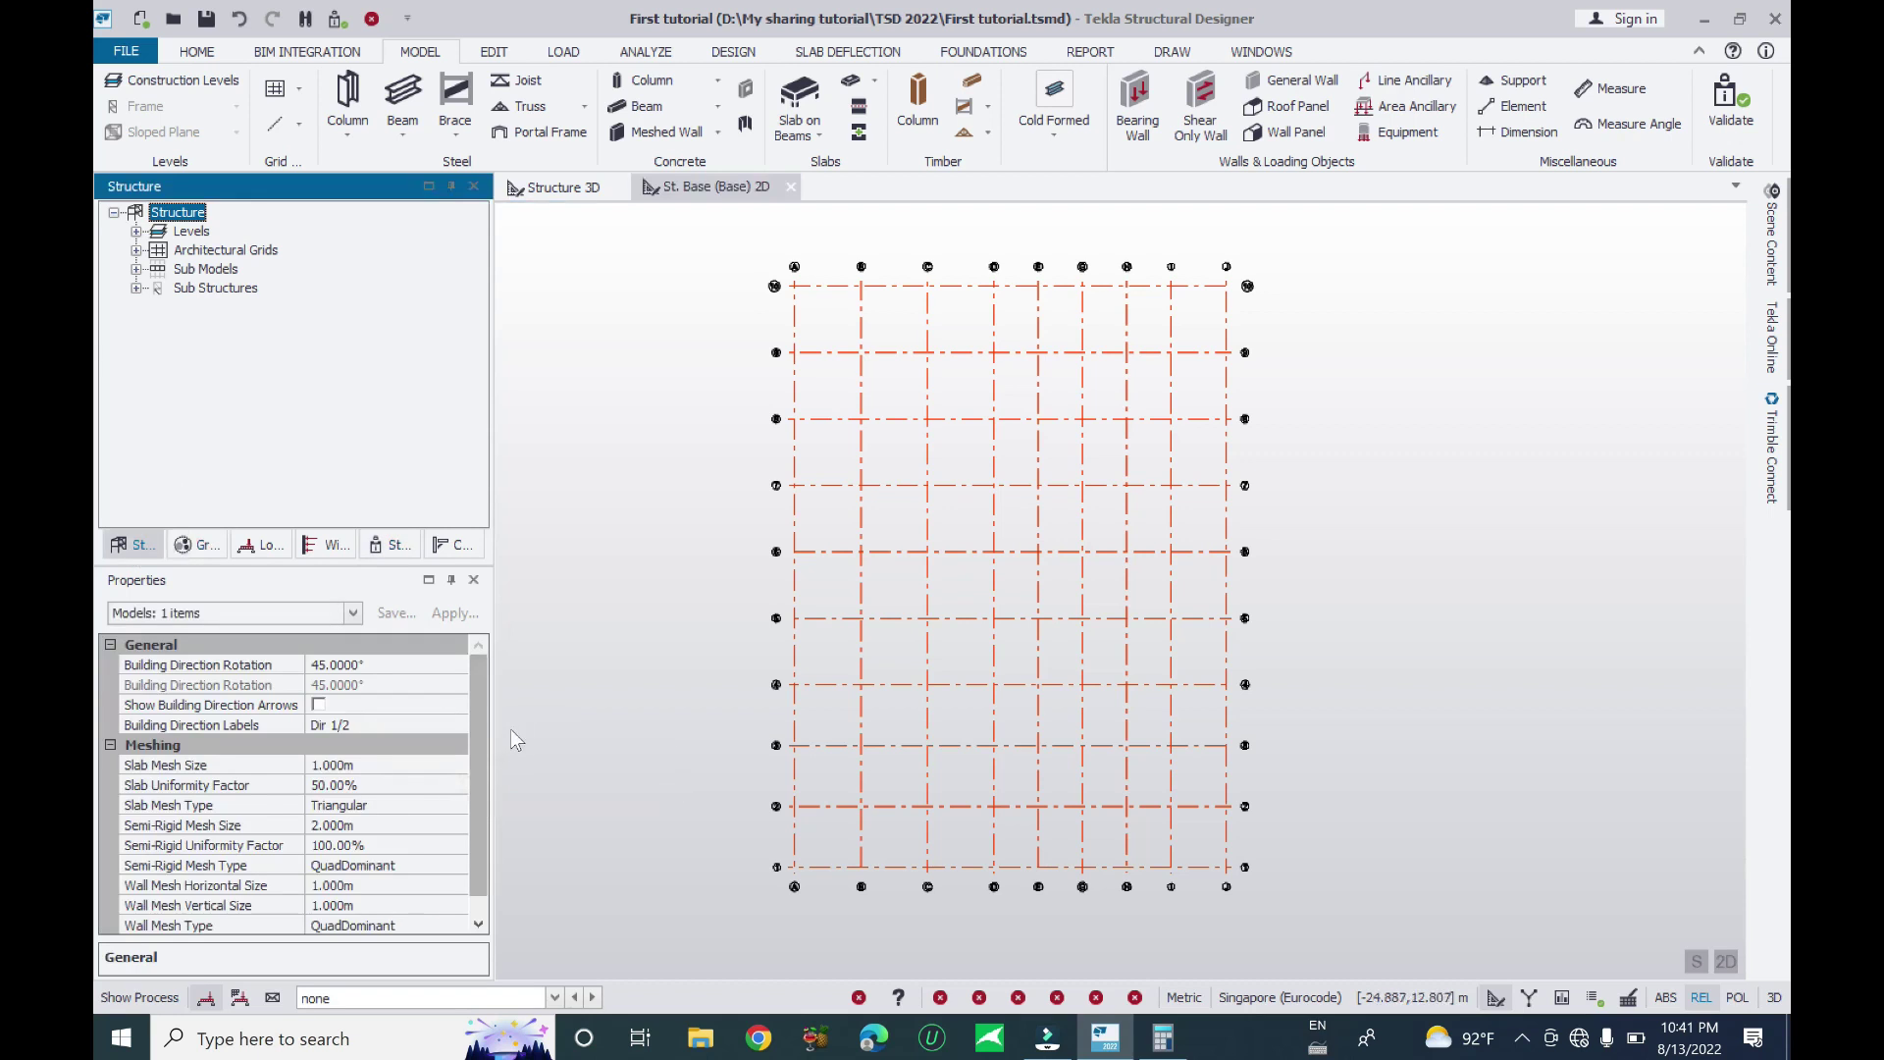
drag(481, 772, 497, 877)
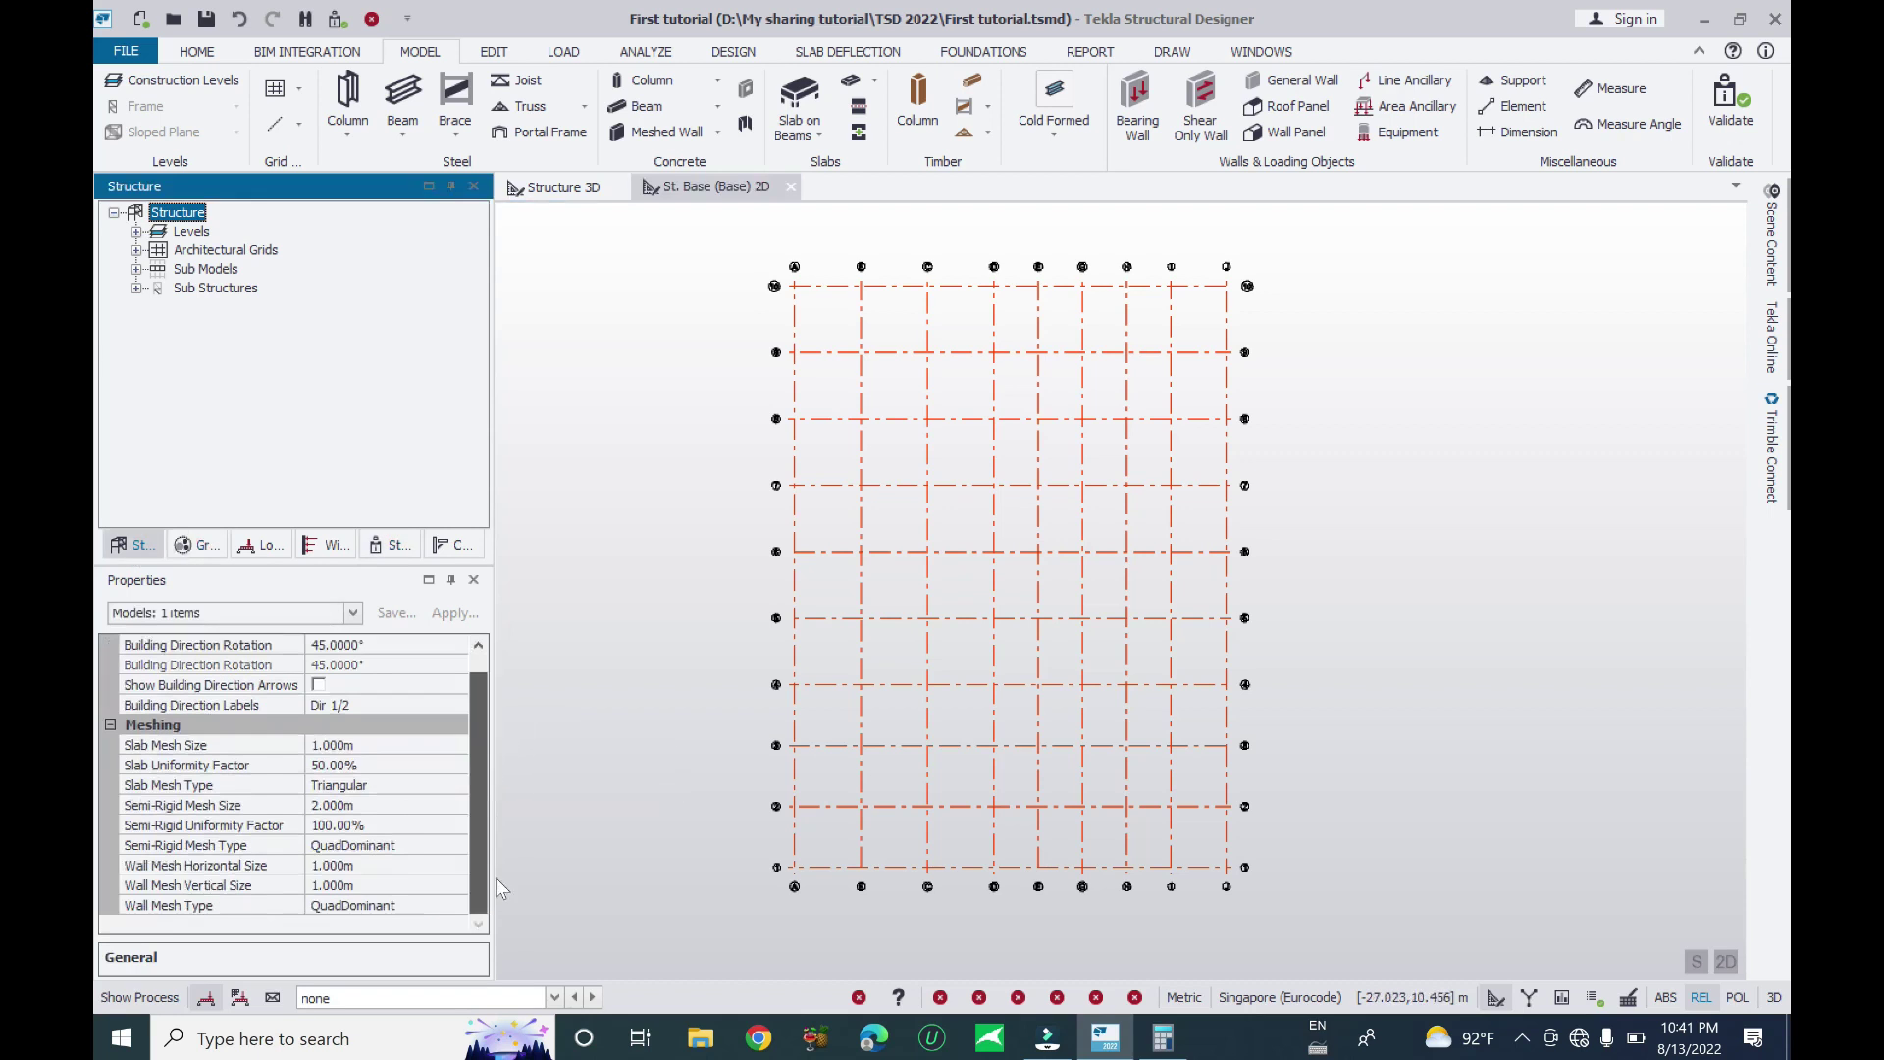
click(1360, 488)
Select all horizontal and vertical grid lines and set their line style to Dash
drag(1300, 352, 808, 895)
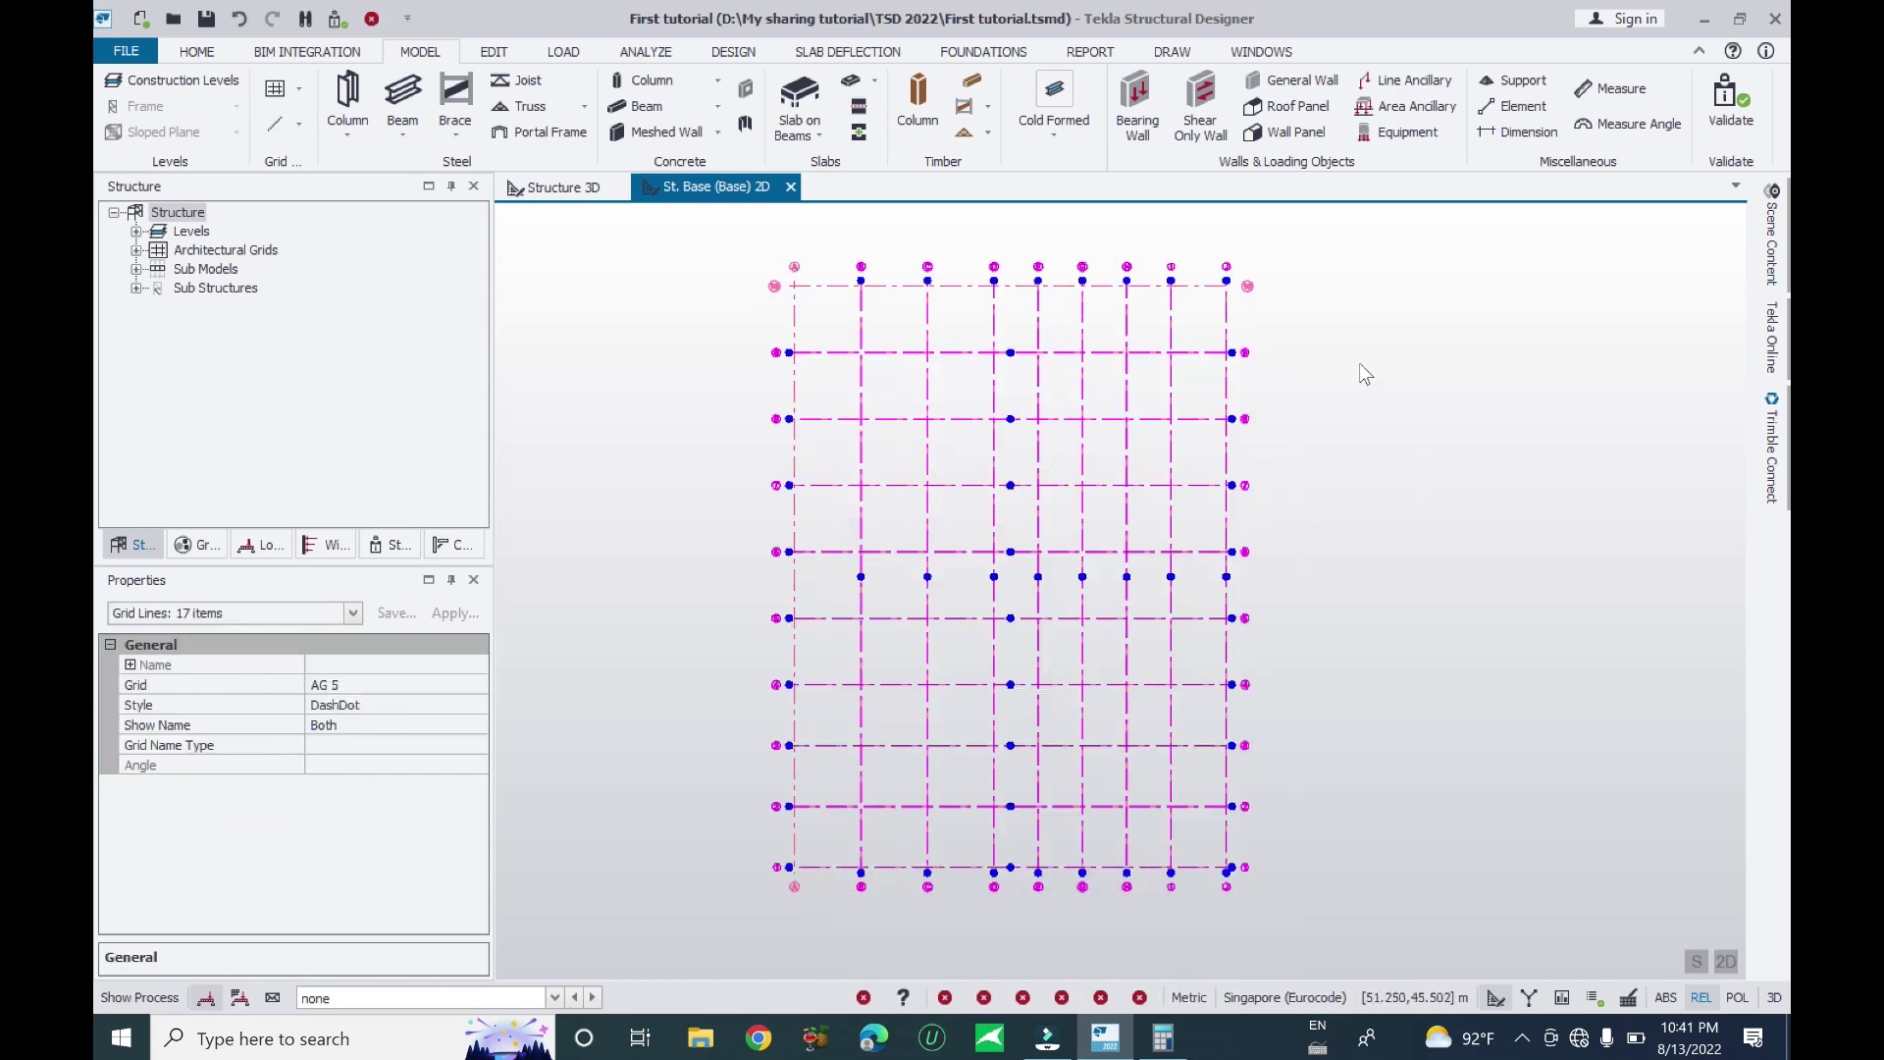
key(Escape)
drag(688, 830, 593, 928)
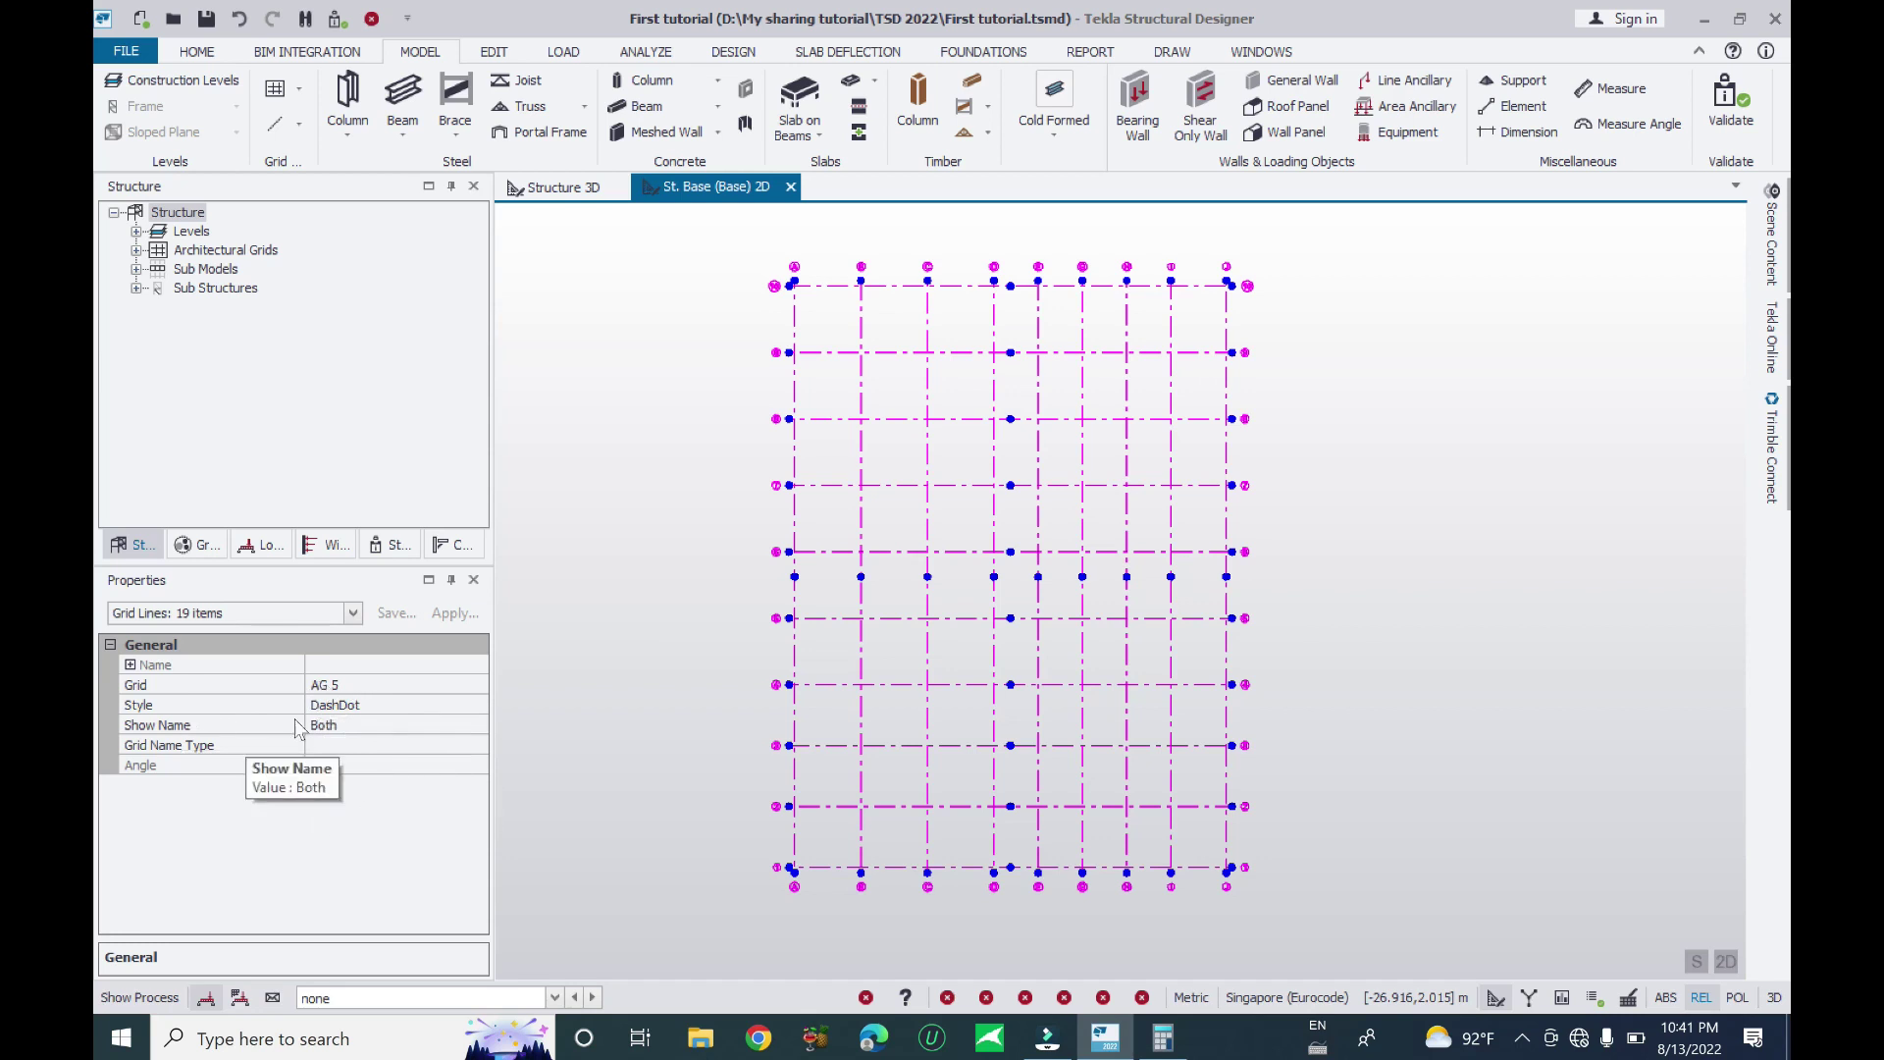
click(406, 707)
click(478, 705)
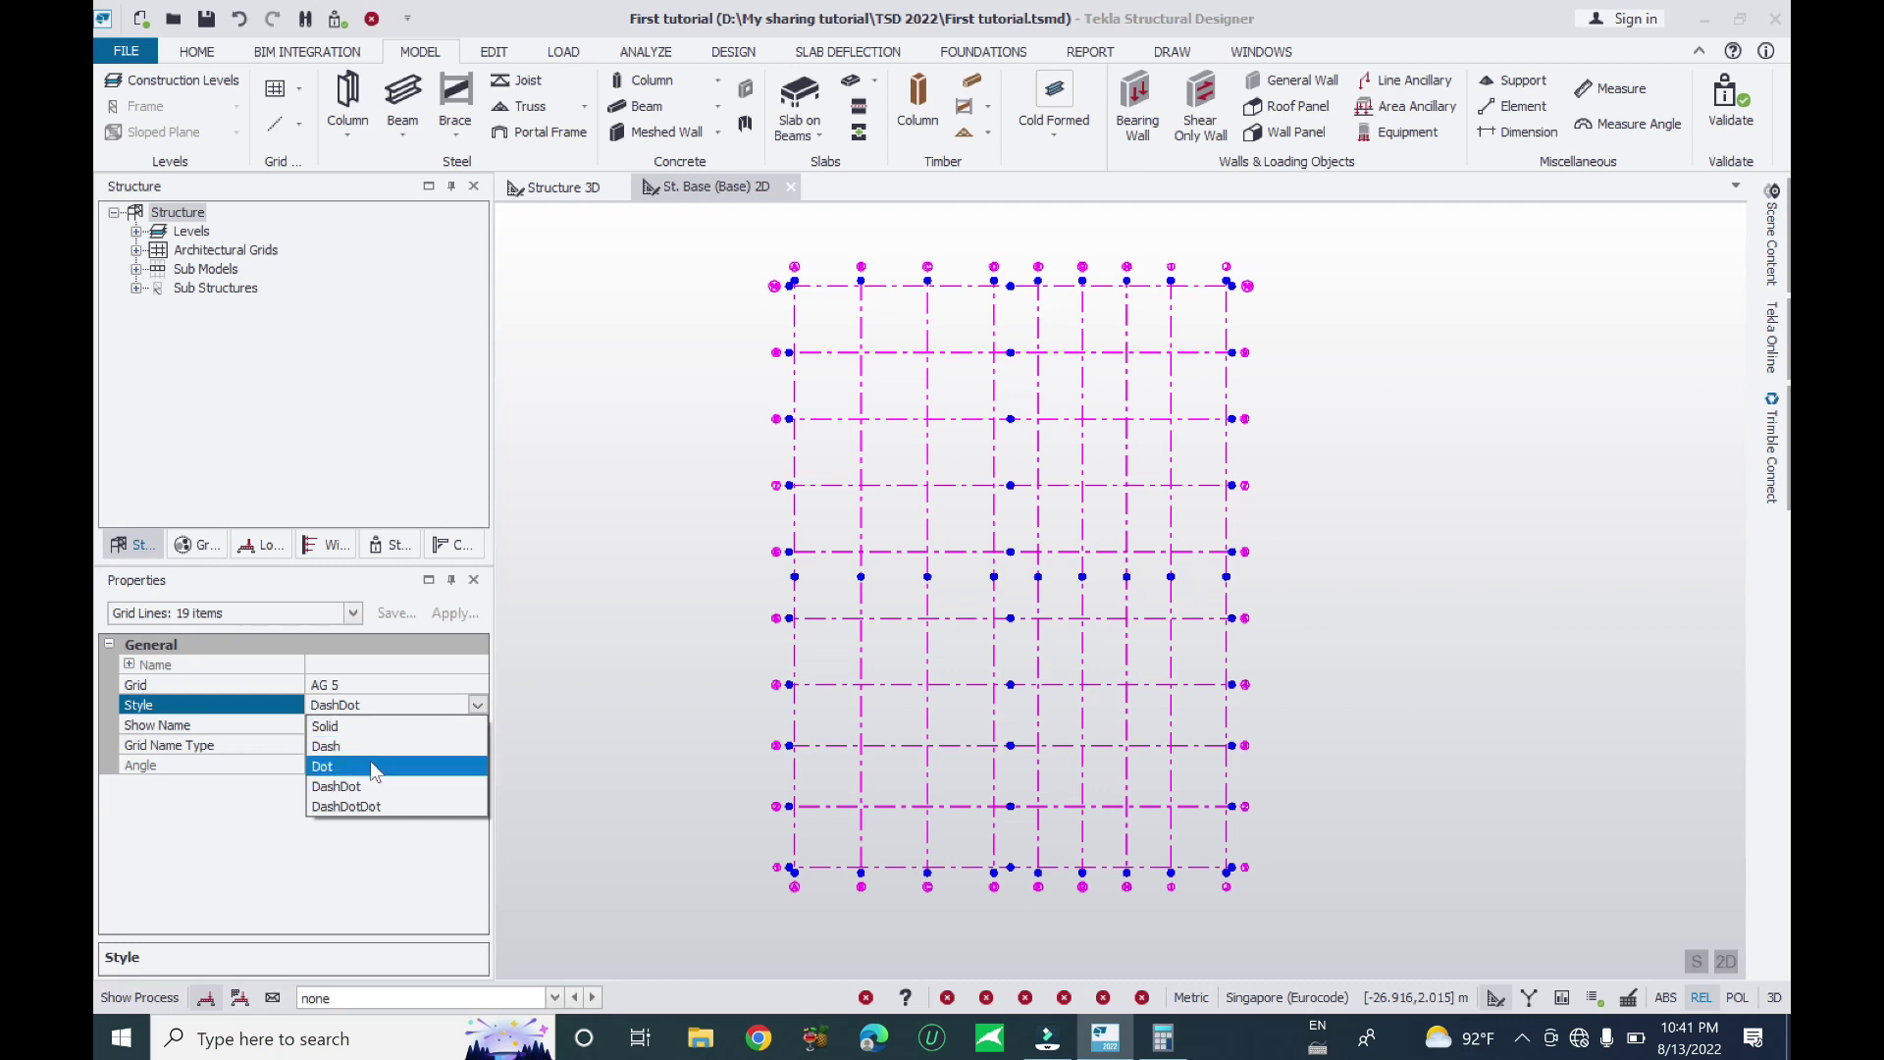
click(379, 746)
scroll(930, 768, up, 1)
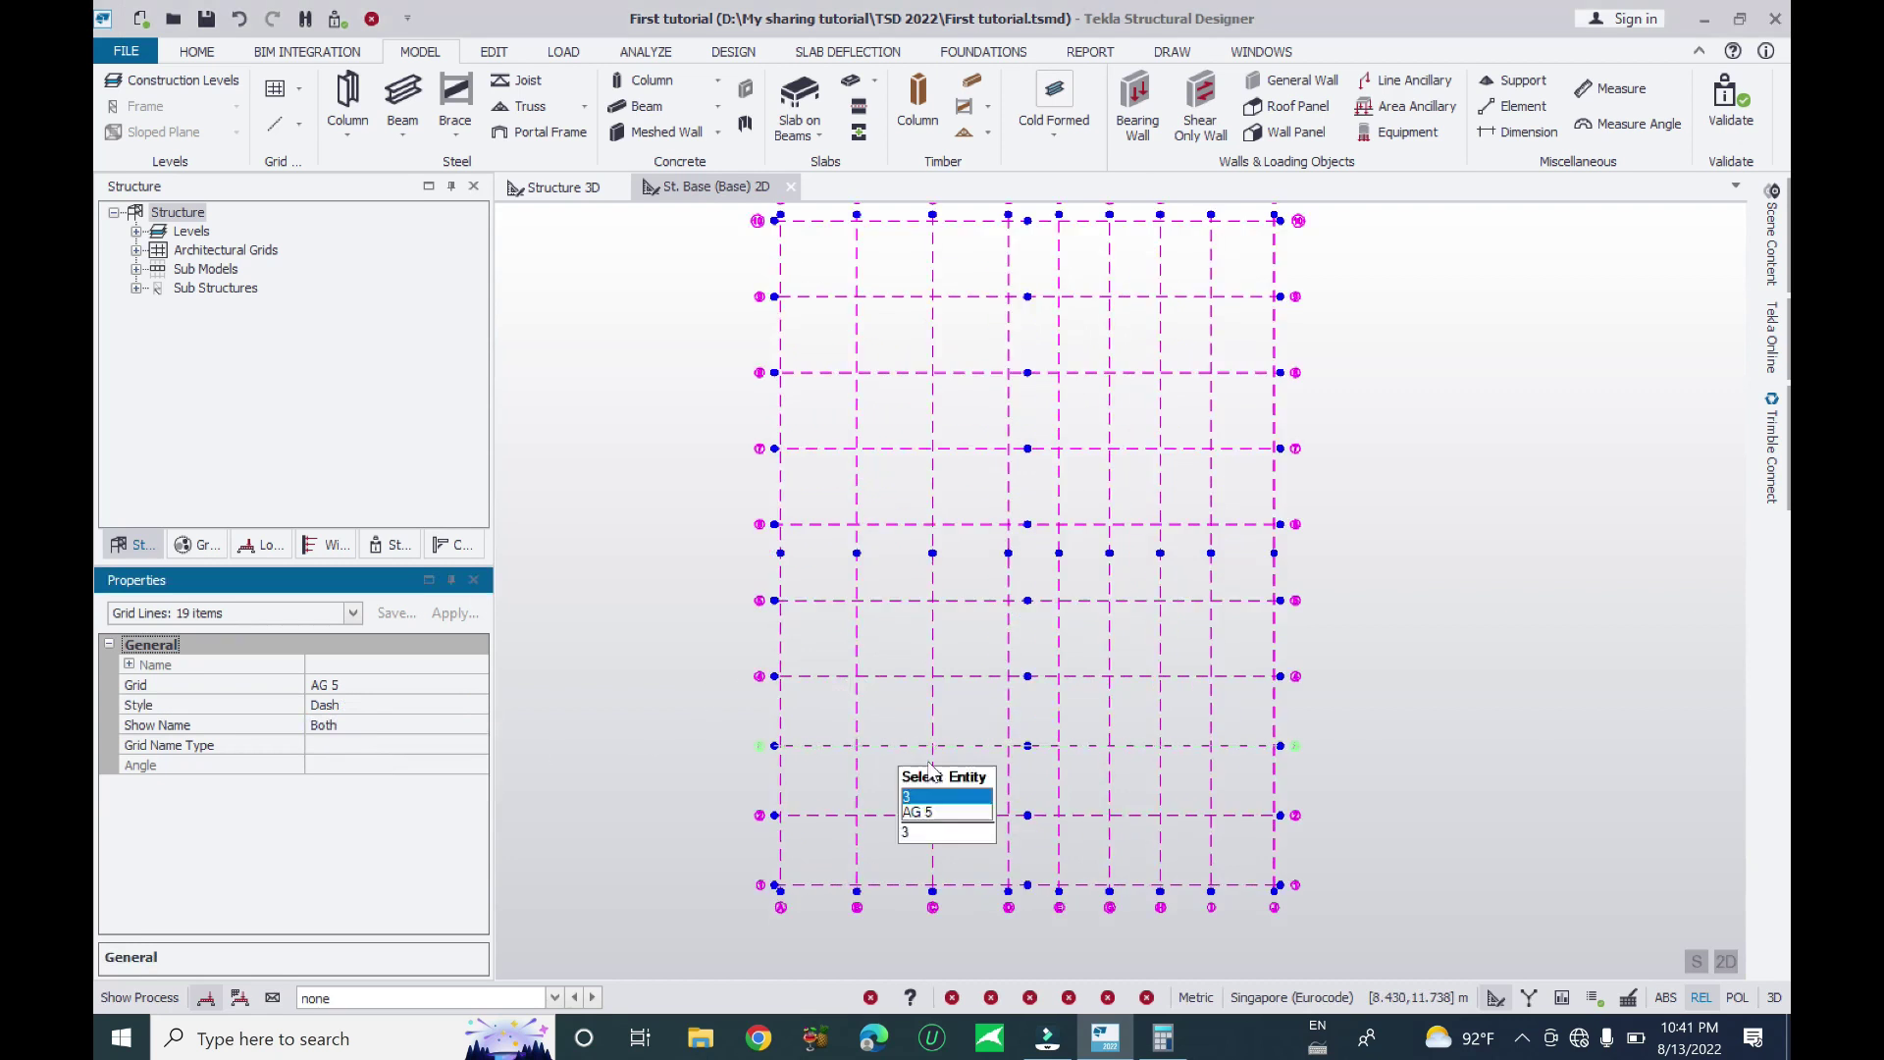
scroll(930, 769, up, 1)
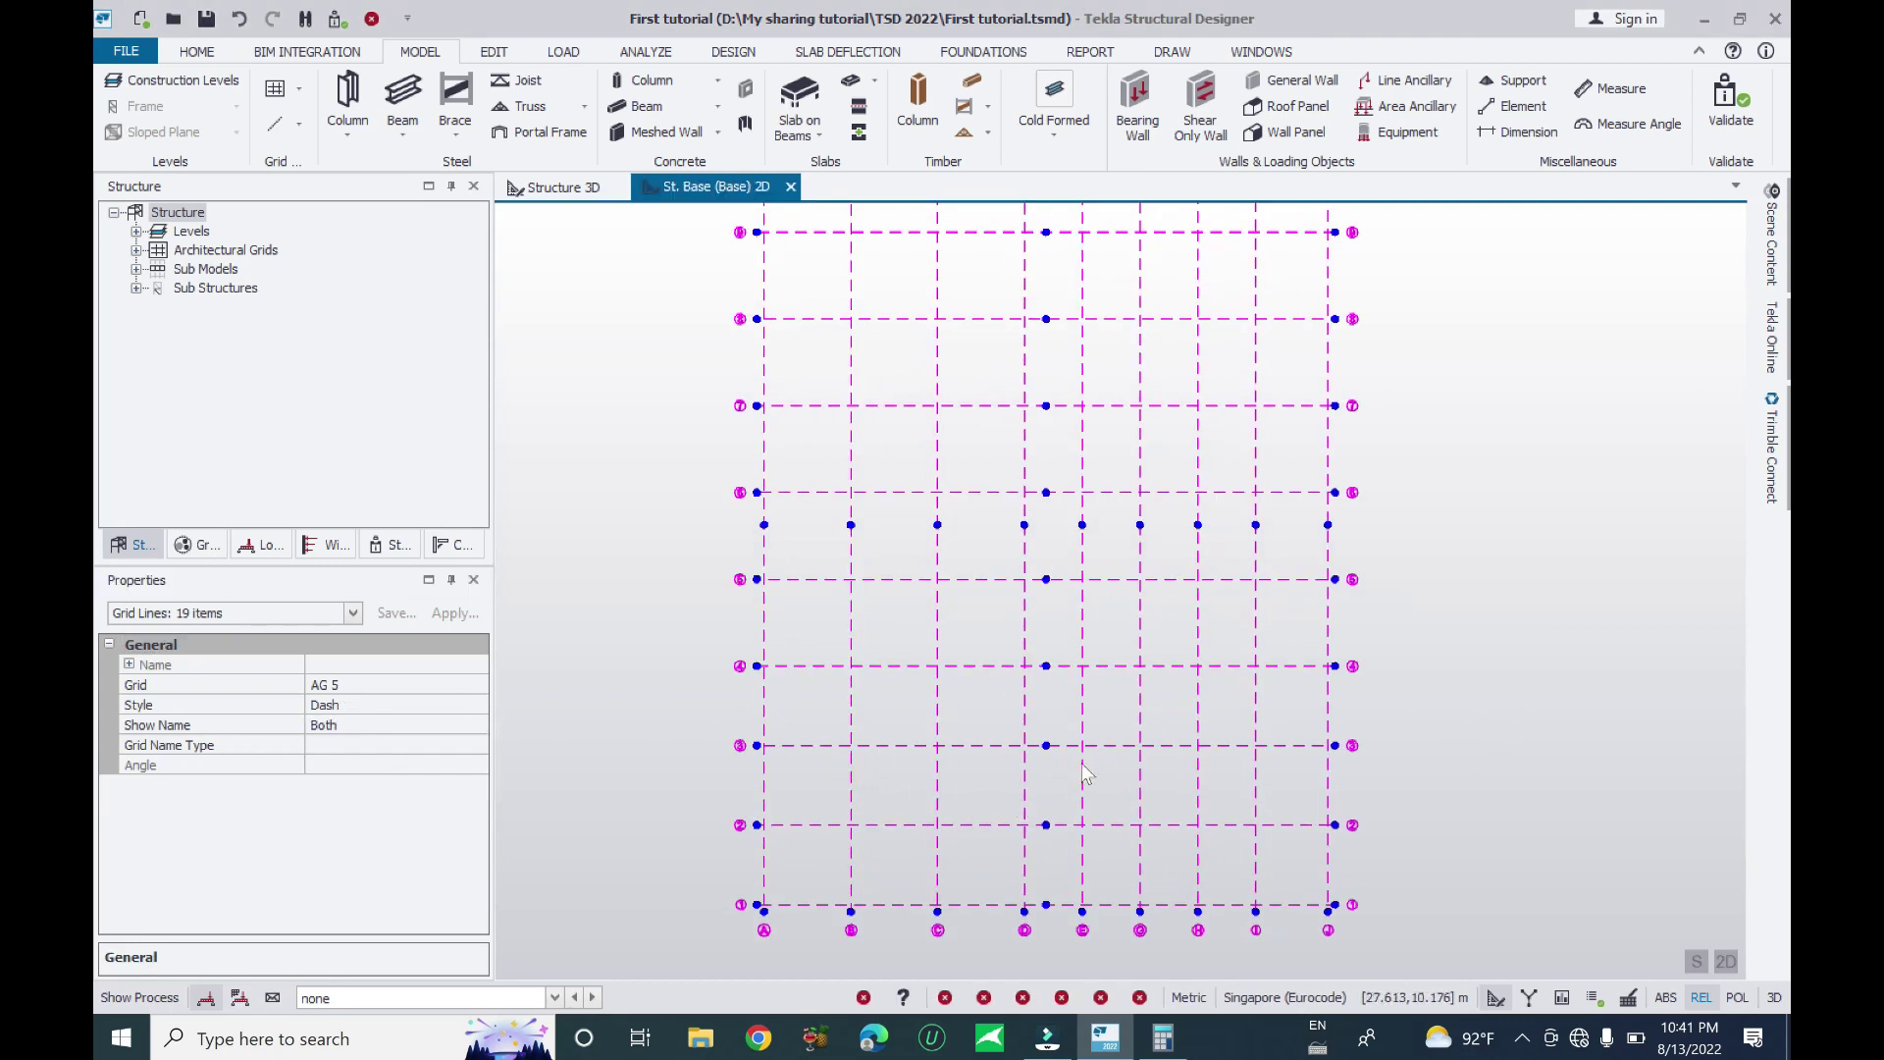
scroll(1086, 774, down, 1)
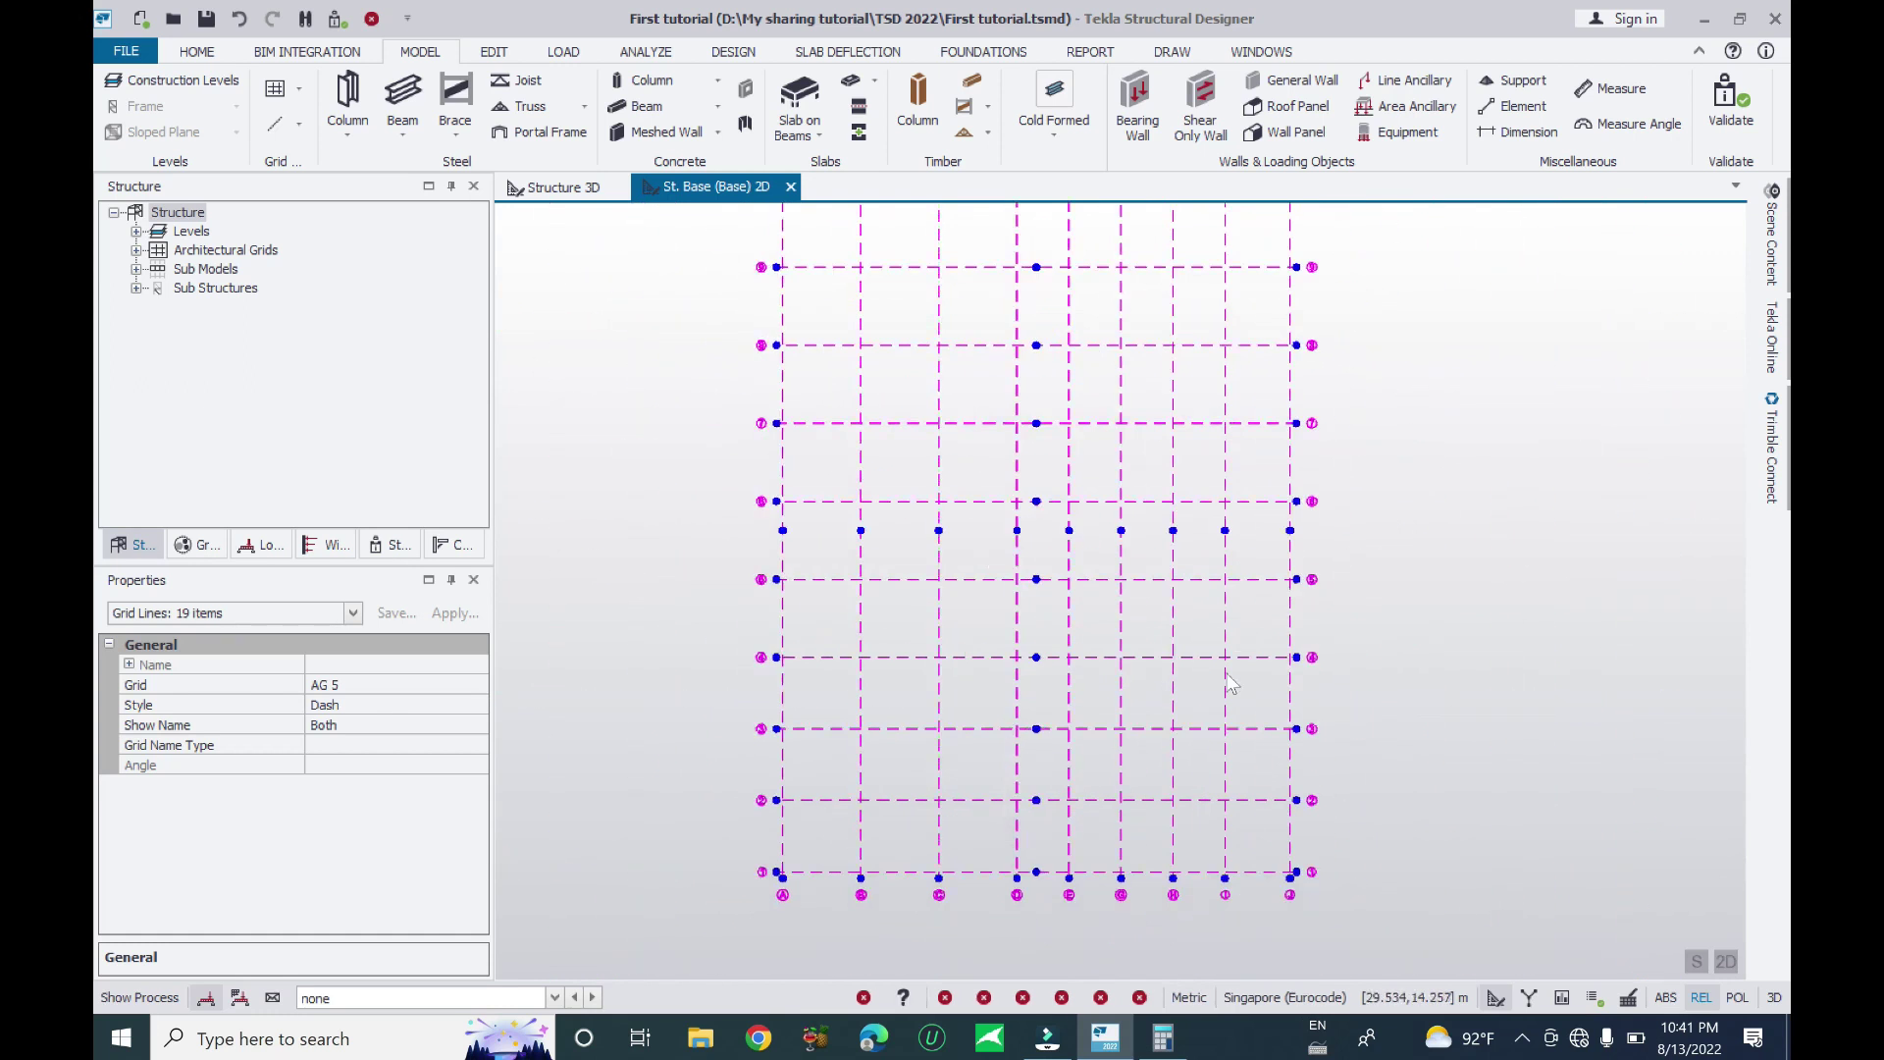
key(Escape)
Select all the grid lines again and set their Show Name property to None
scroll(1341, 726, down, 2)
drag(1408, 362, 700, 957)
middle_drag(1297, 728, 1221, 692)
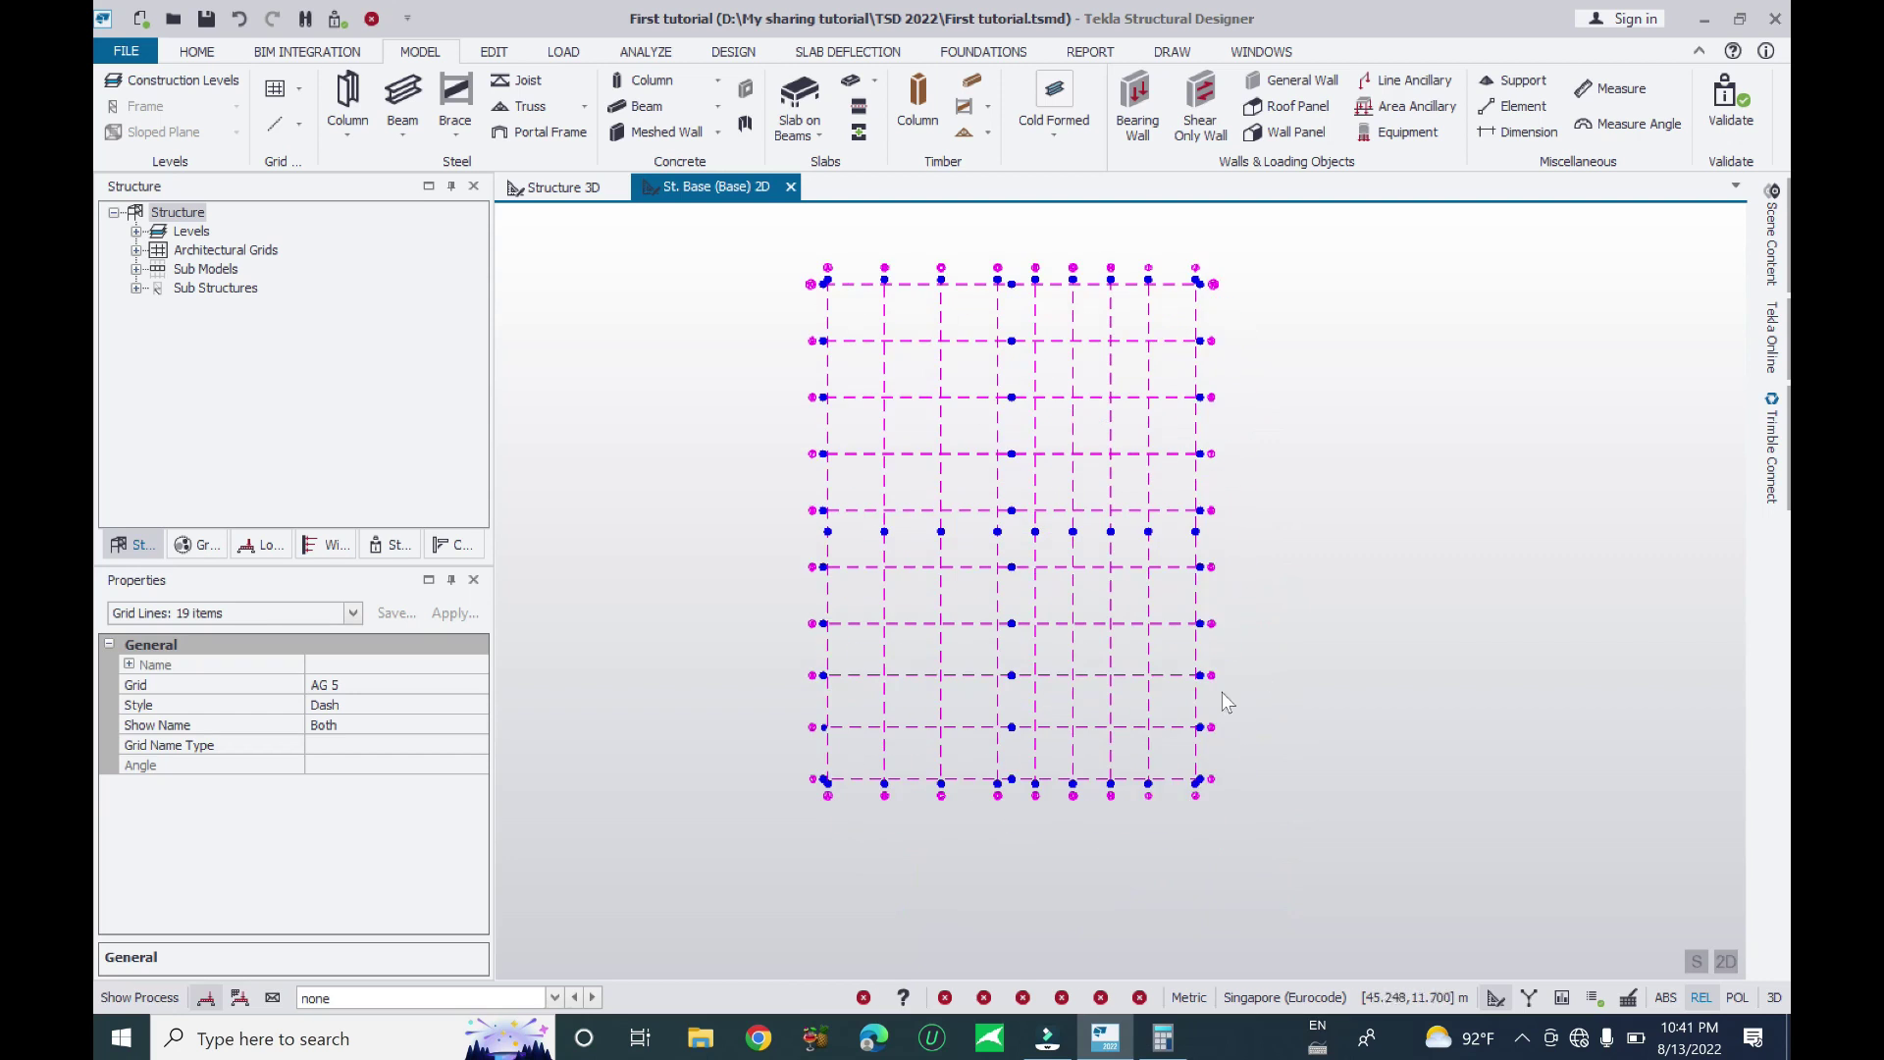
click(393, 725)
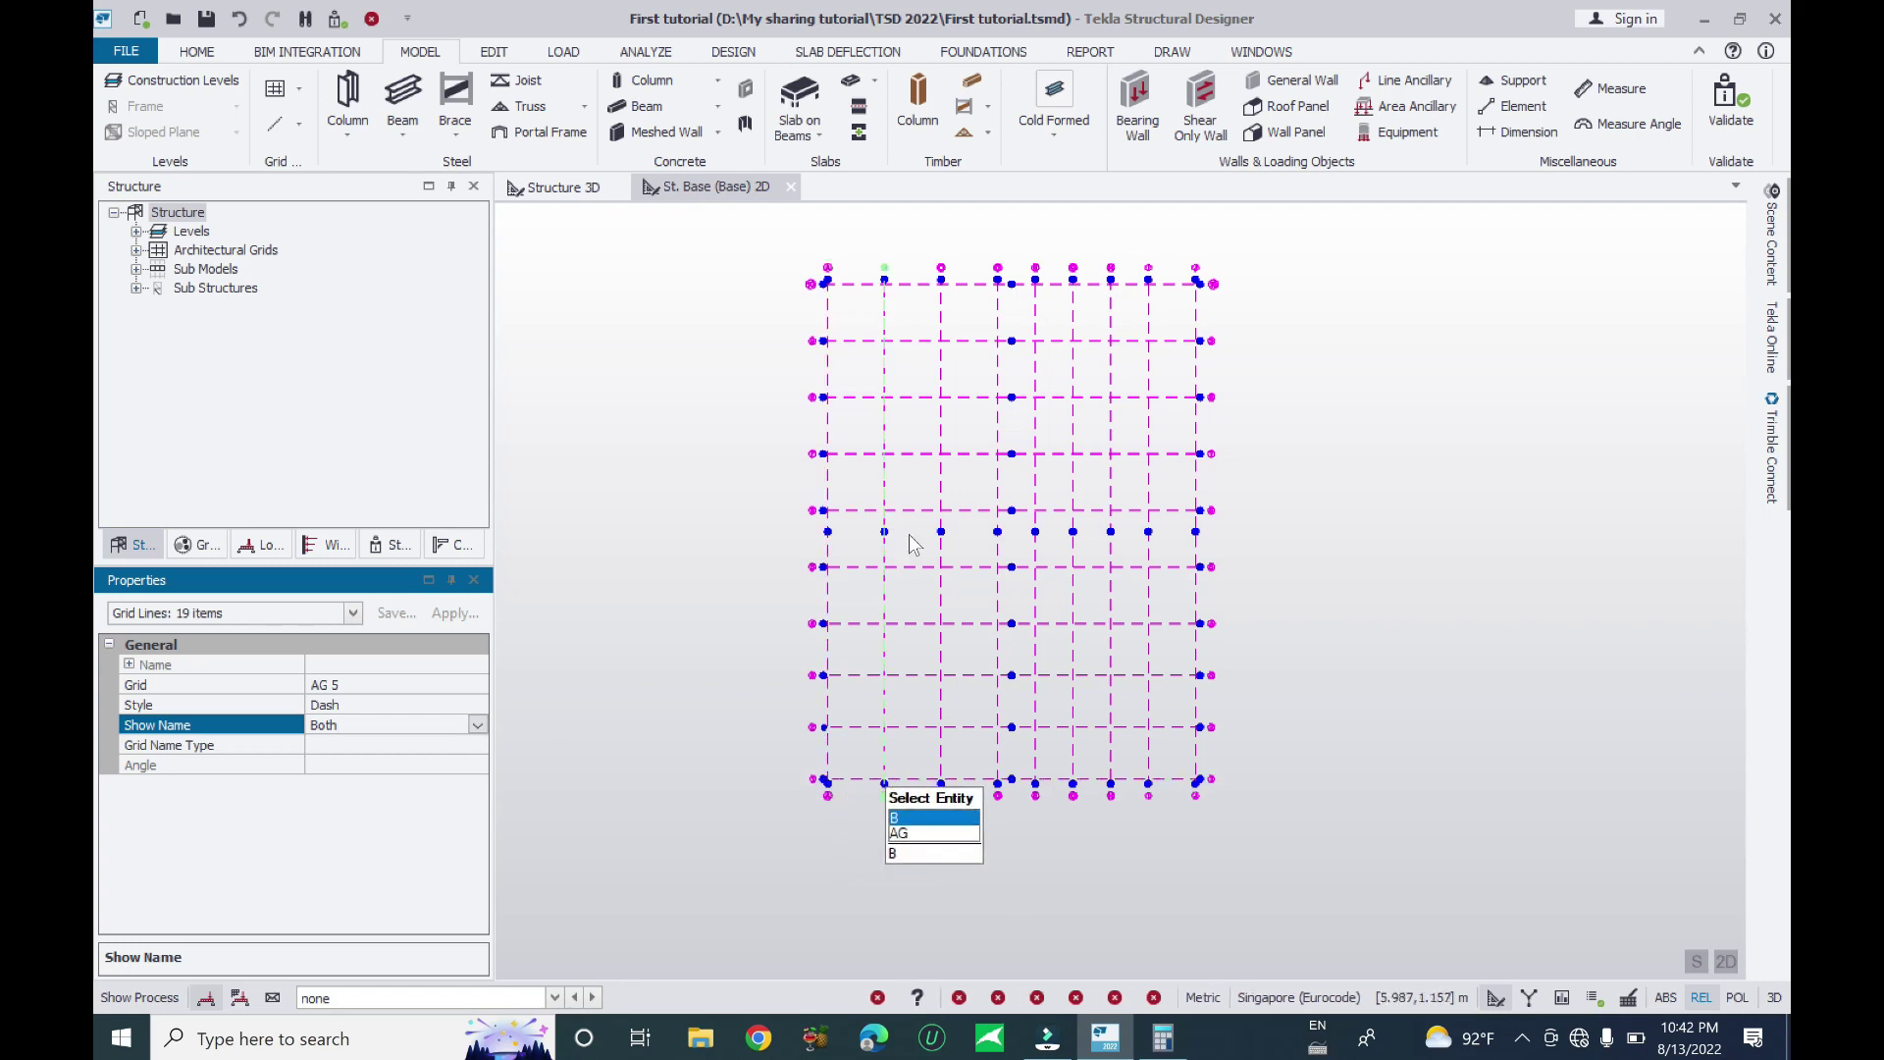
scroll(963, 593, up, 3)
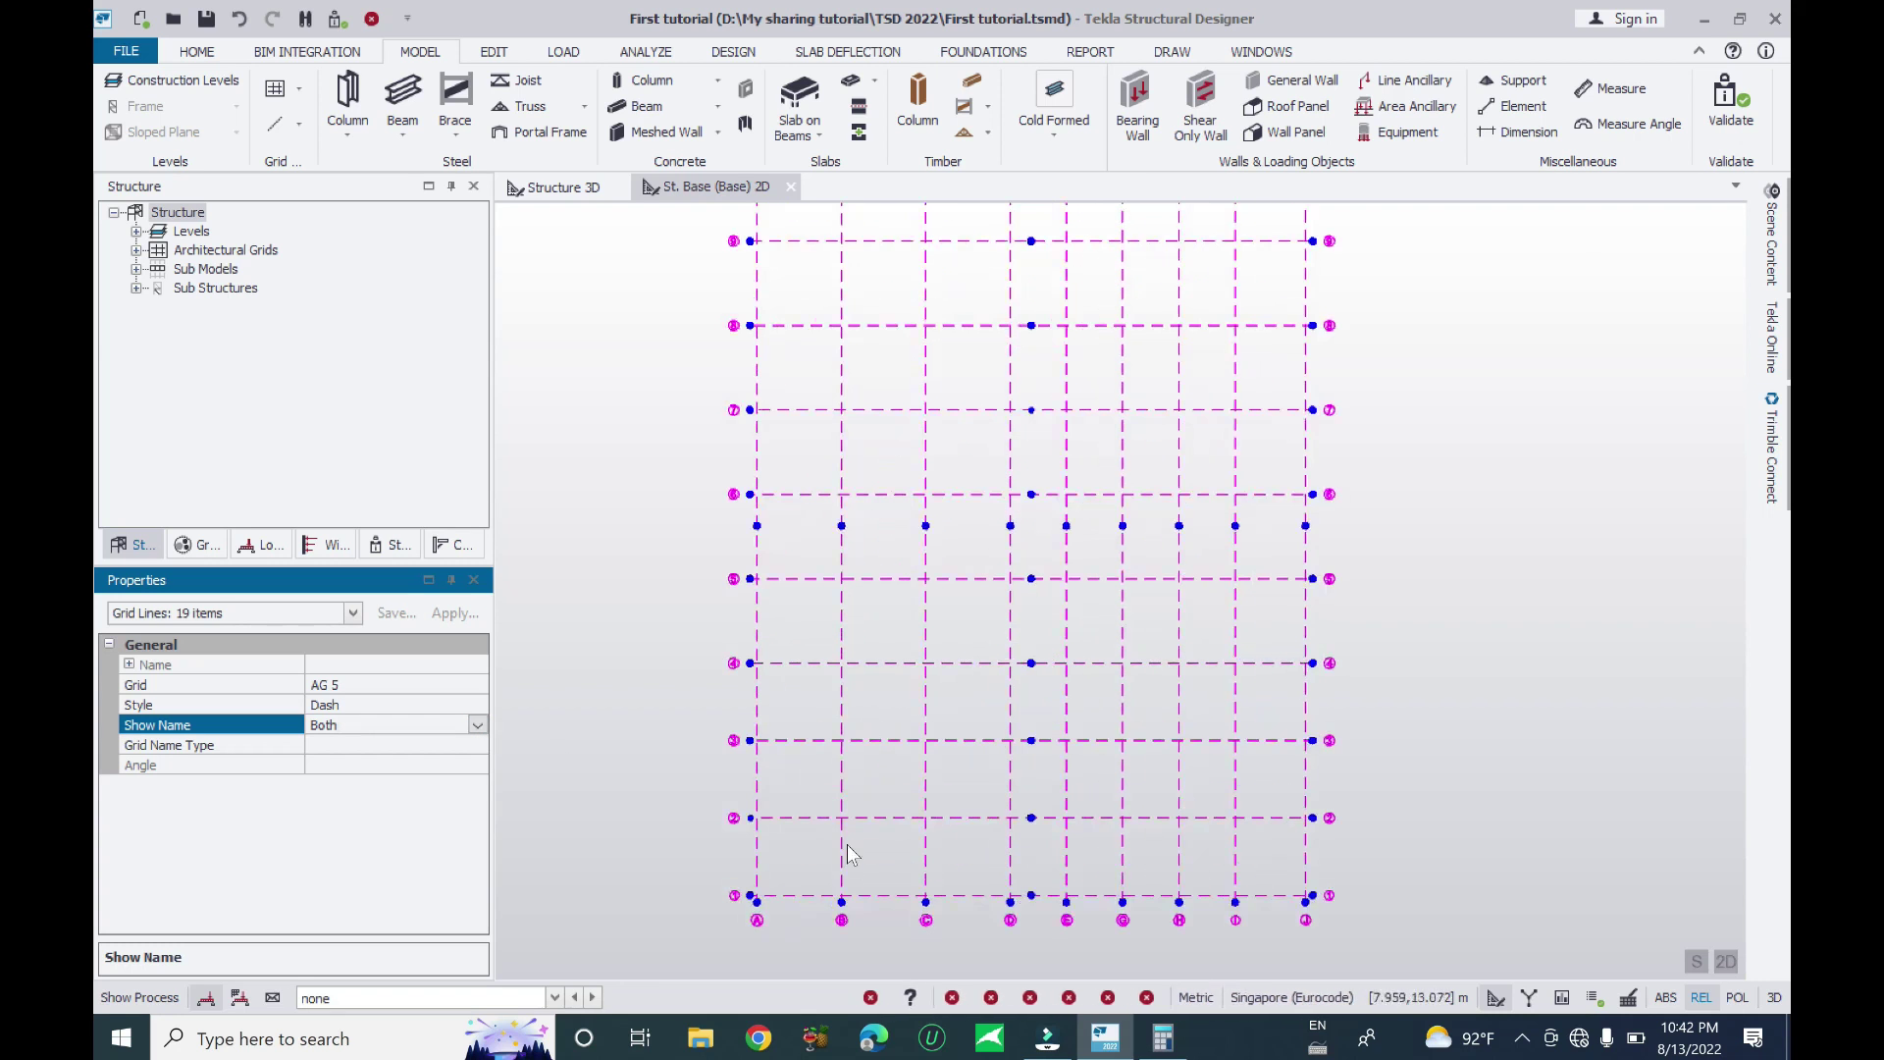
scroll(769, 925, down, 3)
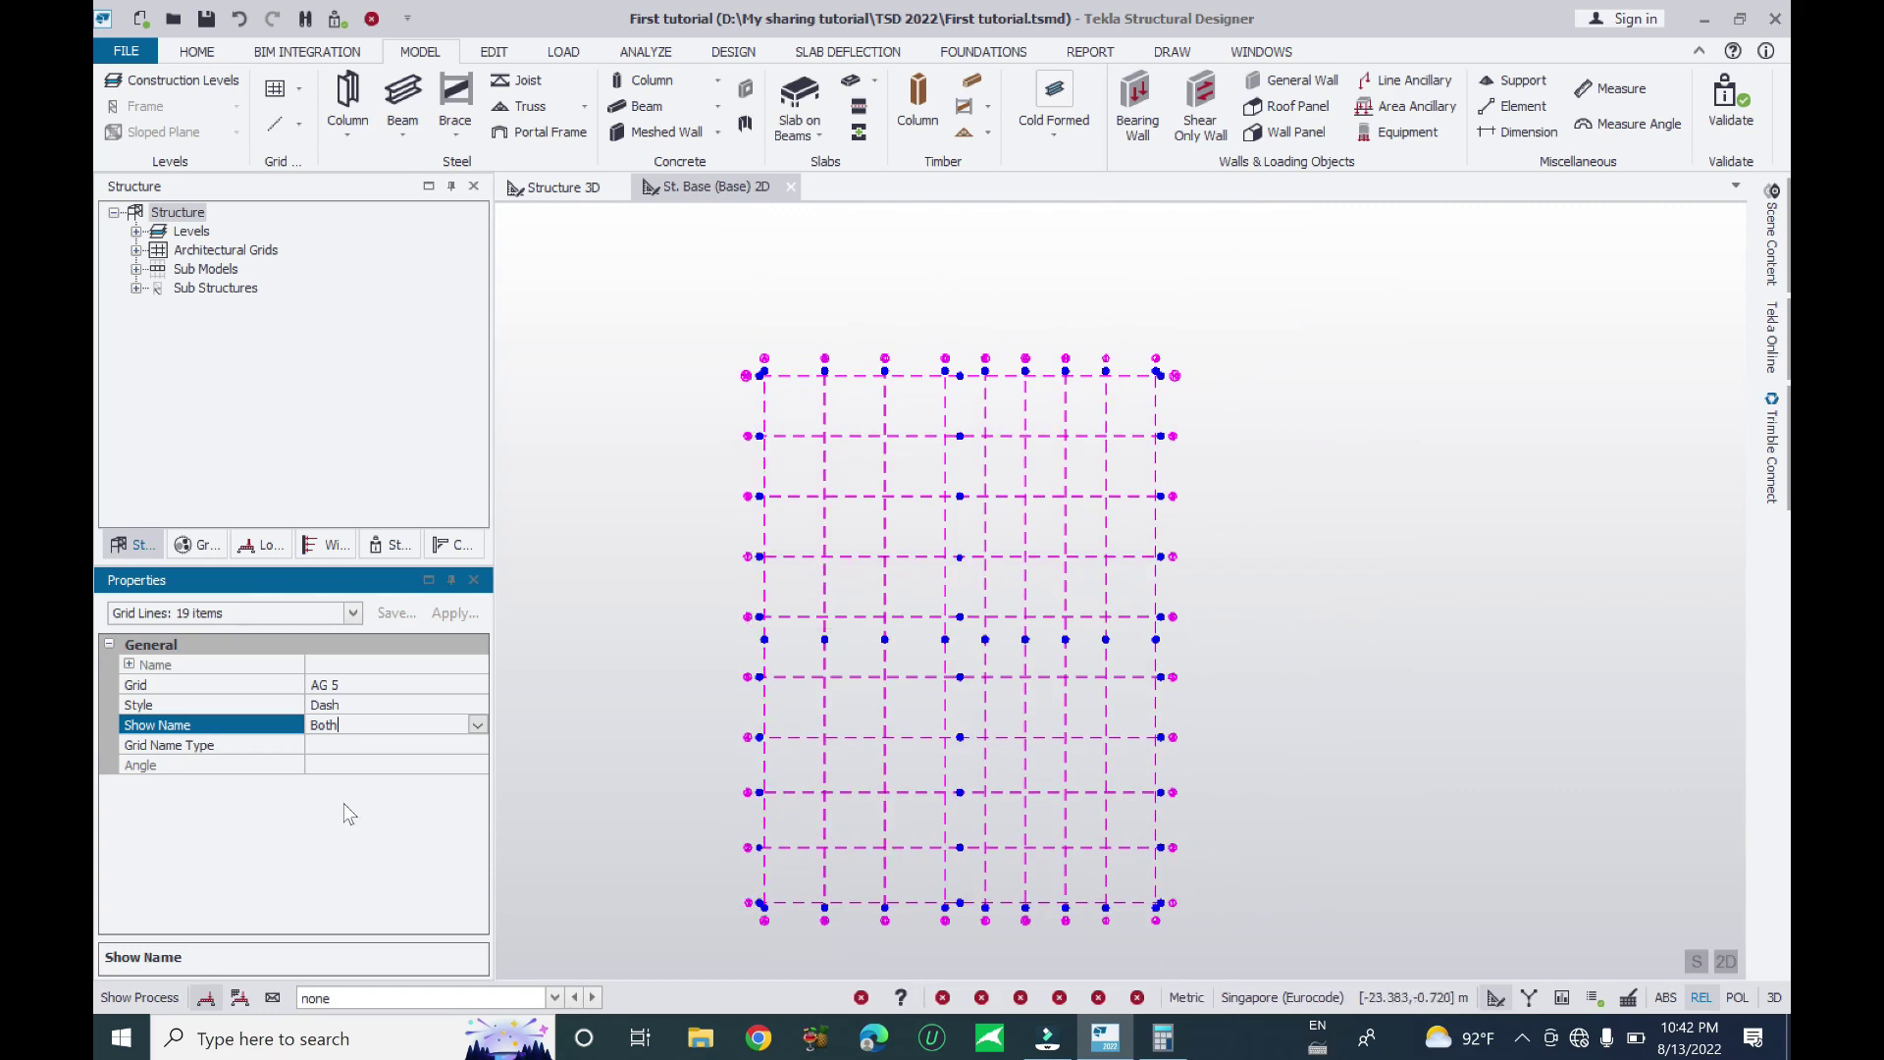
click(478, 725)
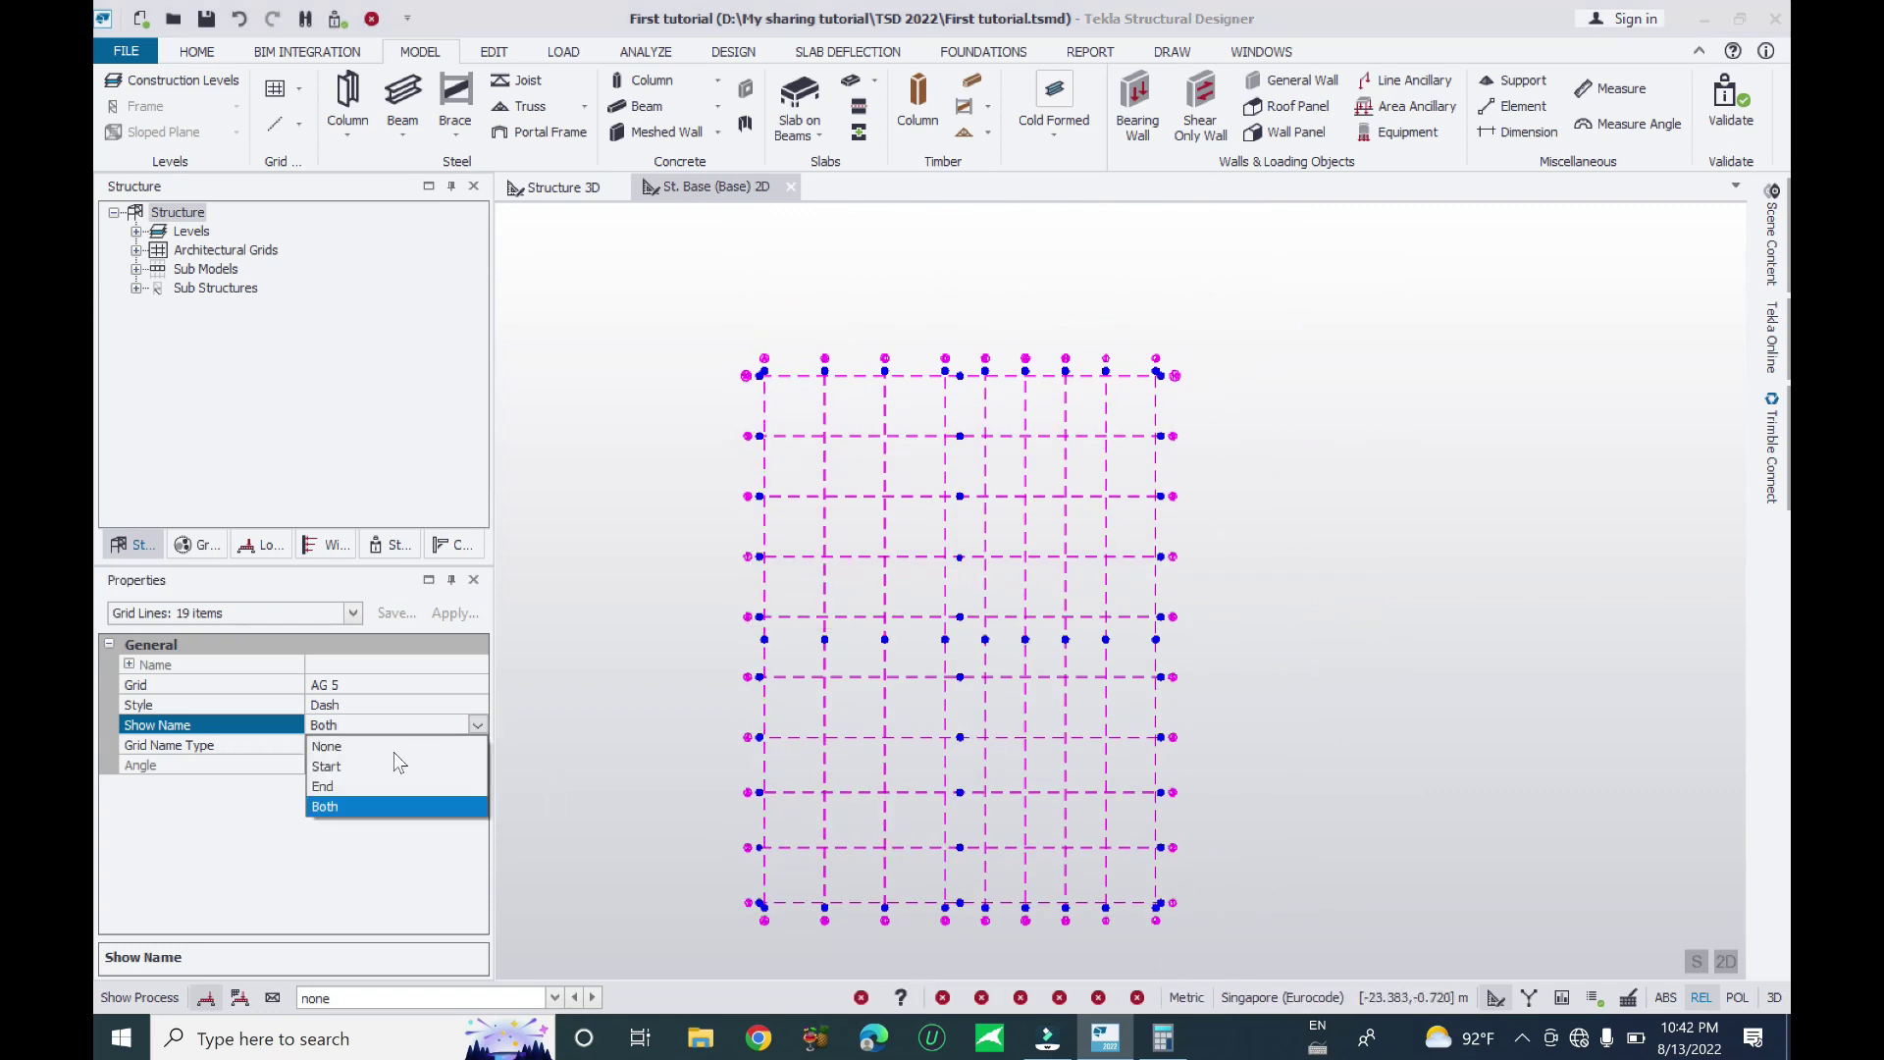
click(380, 748)
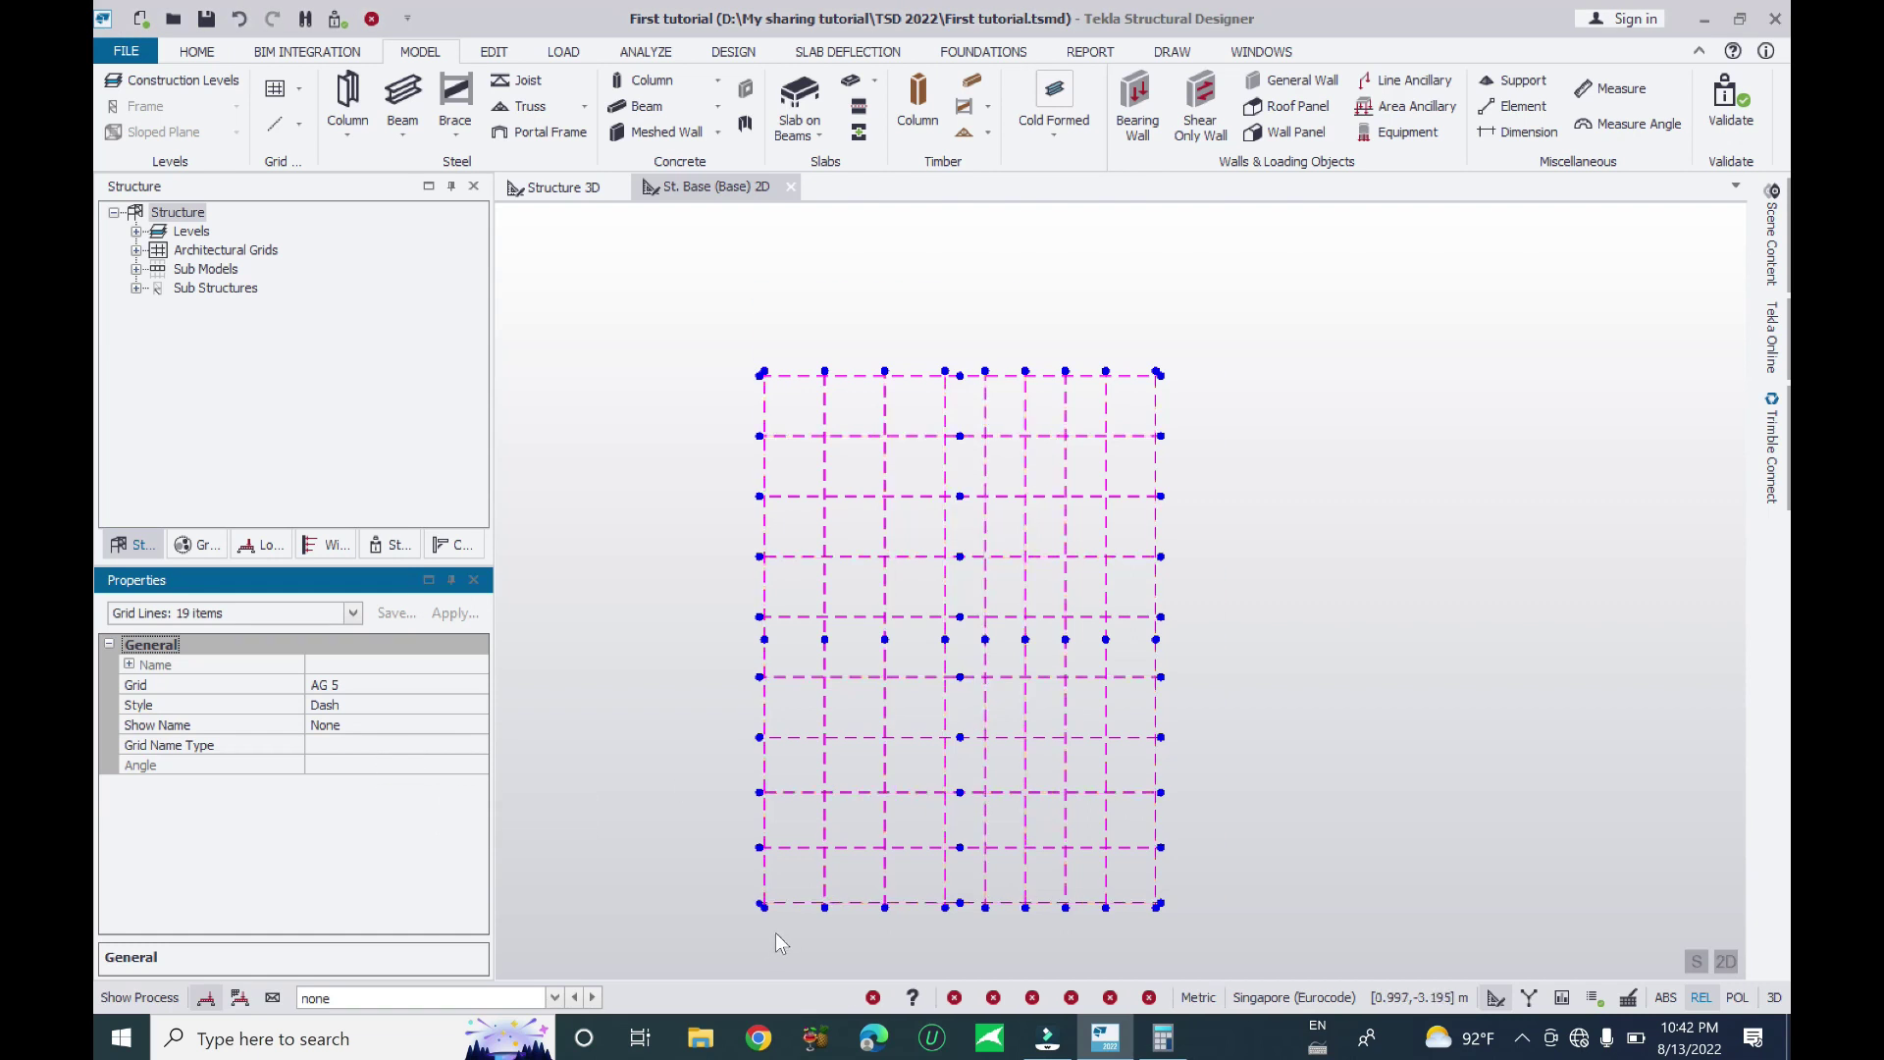
scroll(780, 930, up, 3)
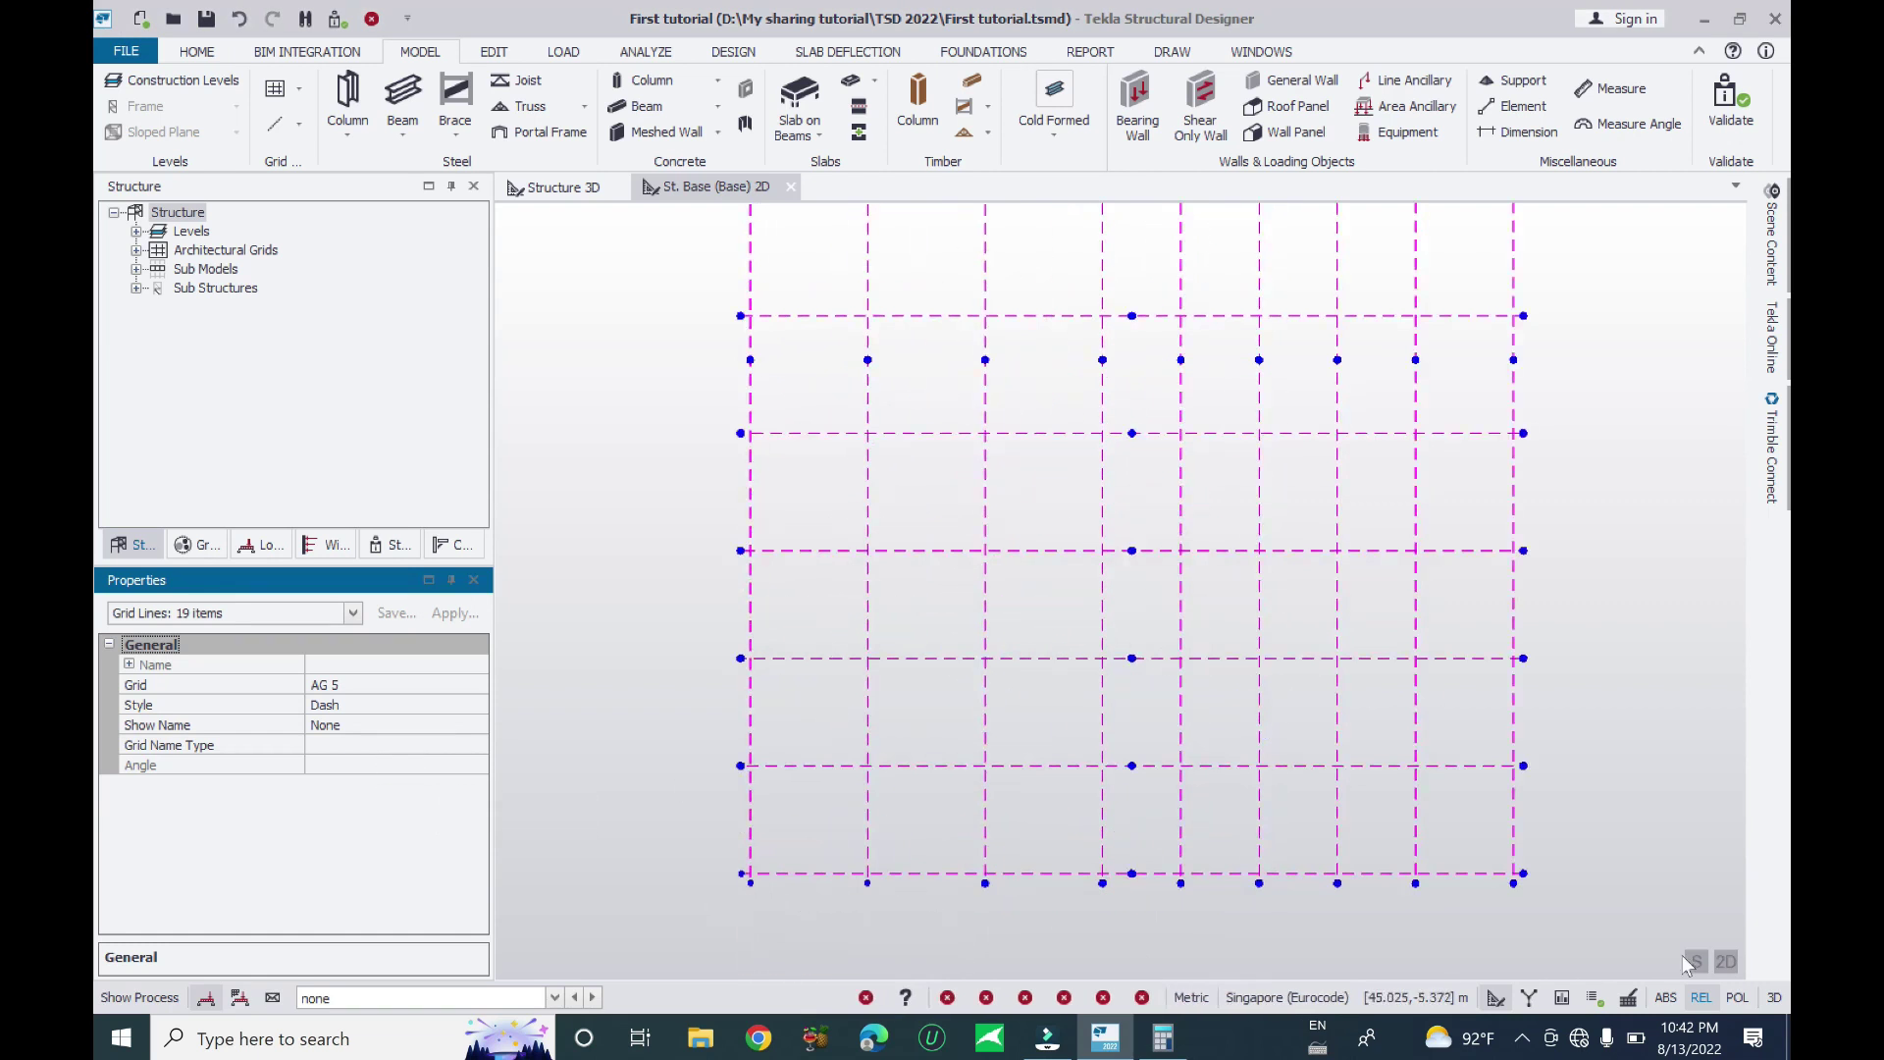
middle_drag(1108, 931, 1046, 879)
scroll(815, 863, up, 2)
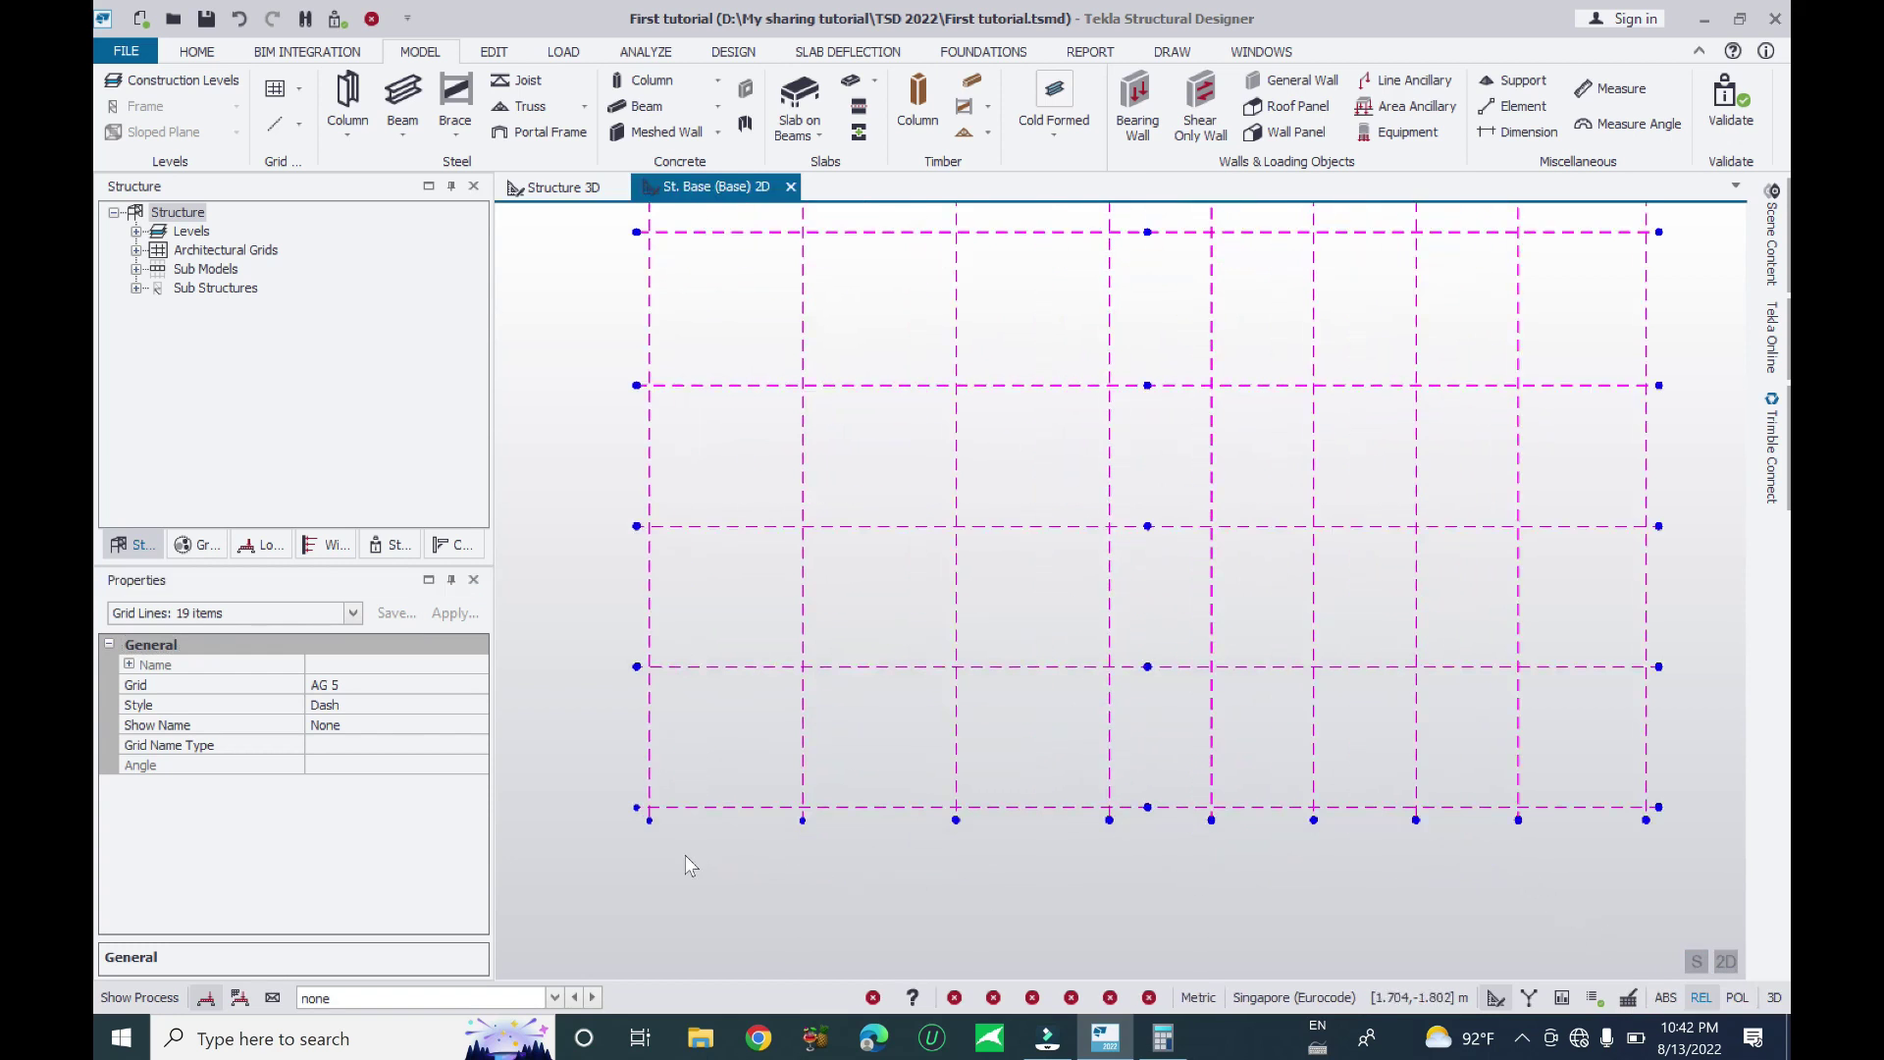
Set the Show Name property of all the selected grid lines to Start
click(393, 726)
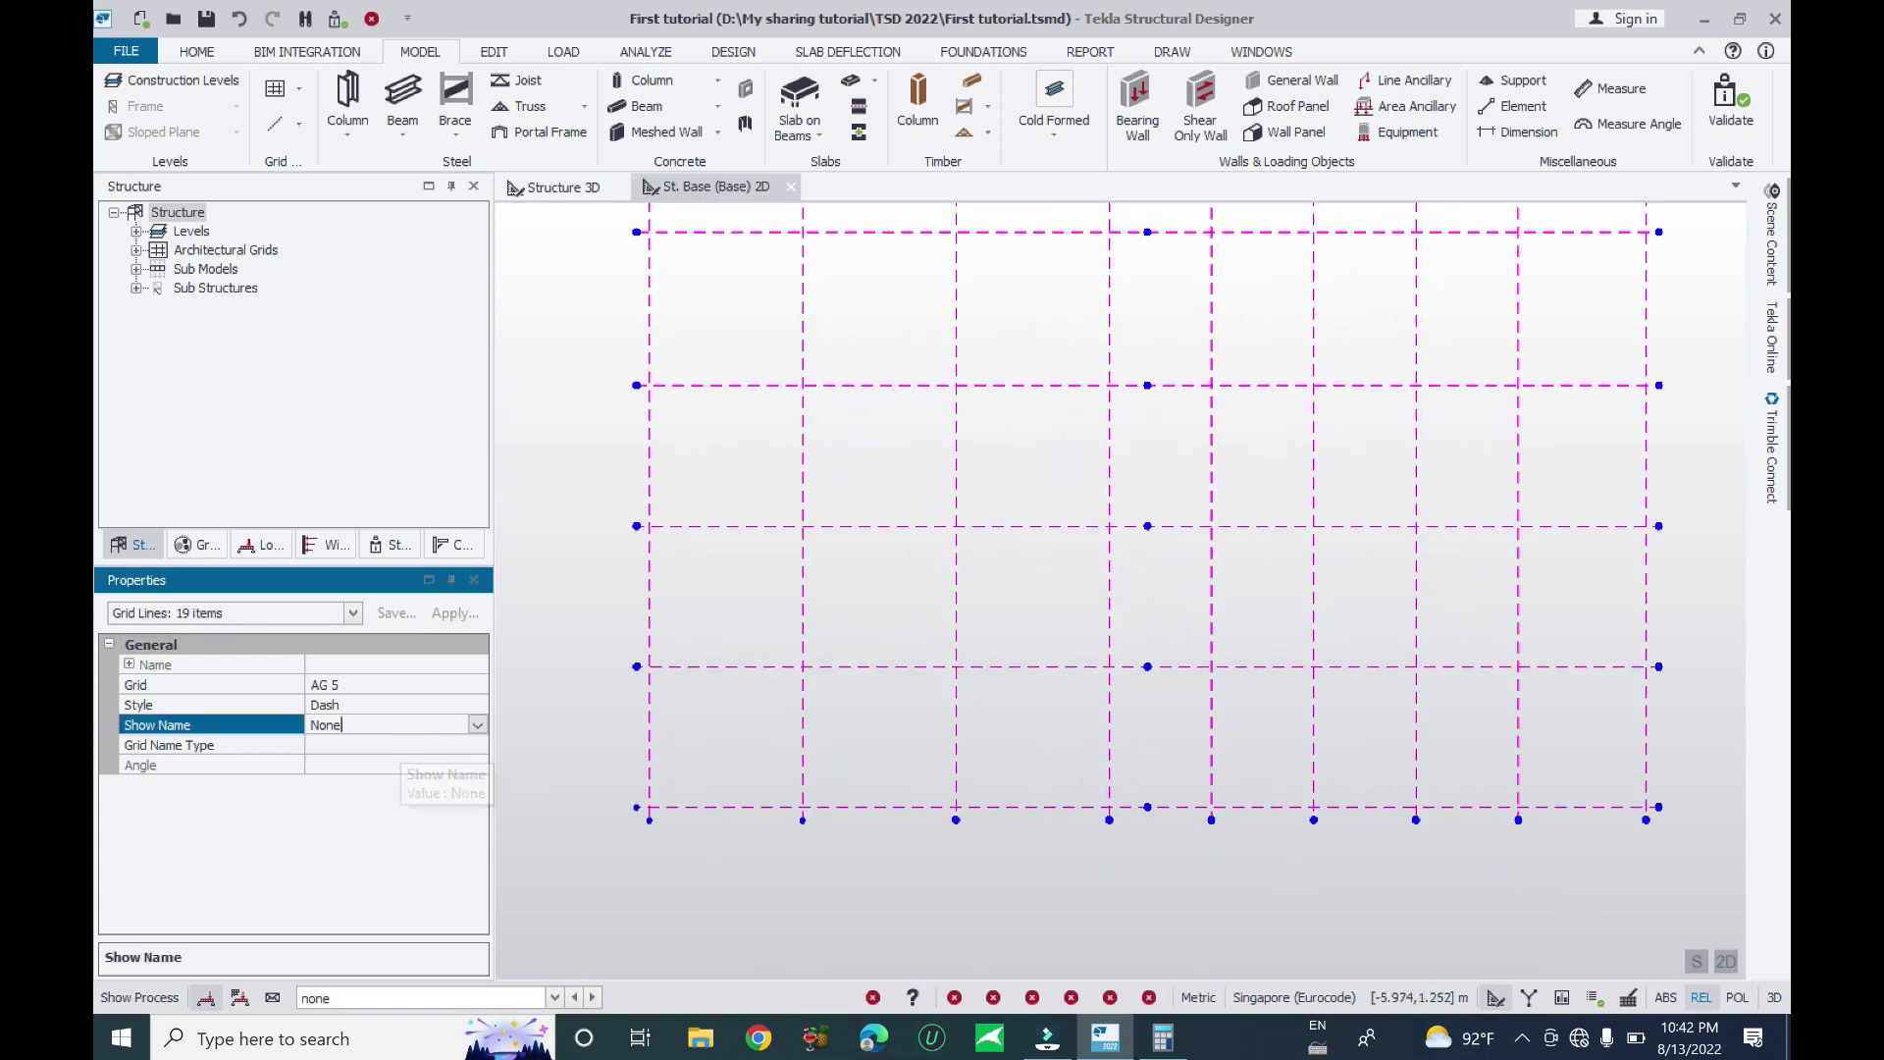
click(477, 726)
click(393, 768)
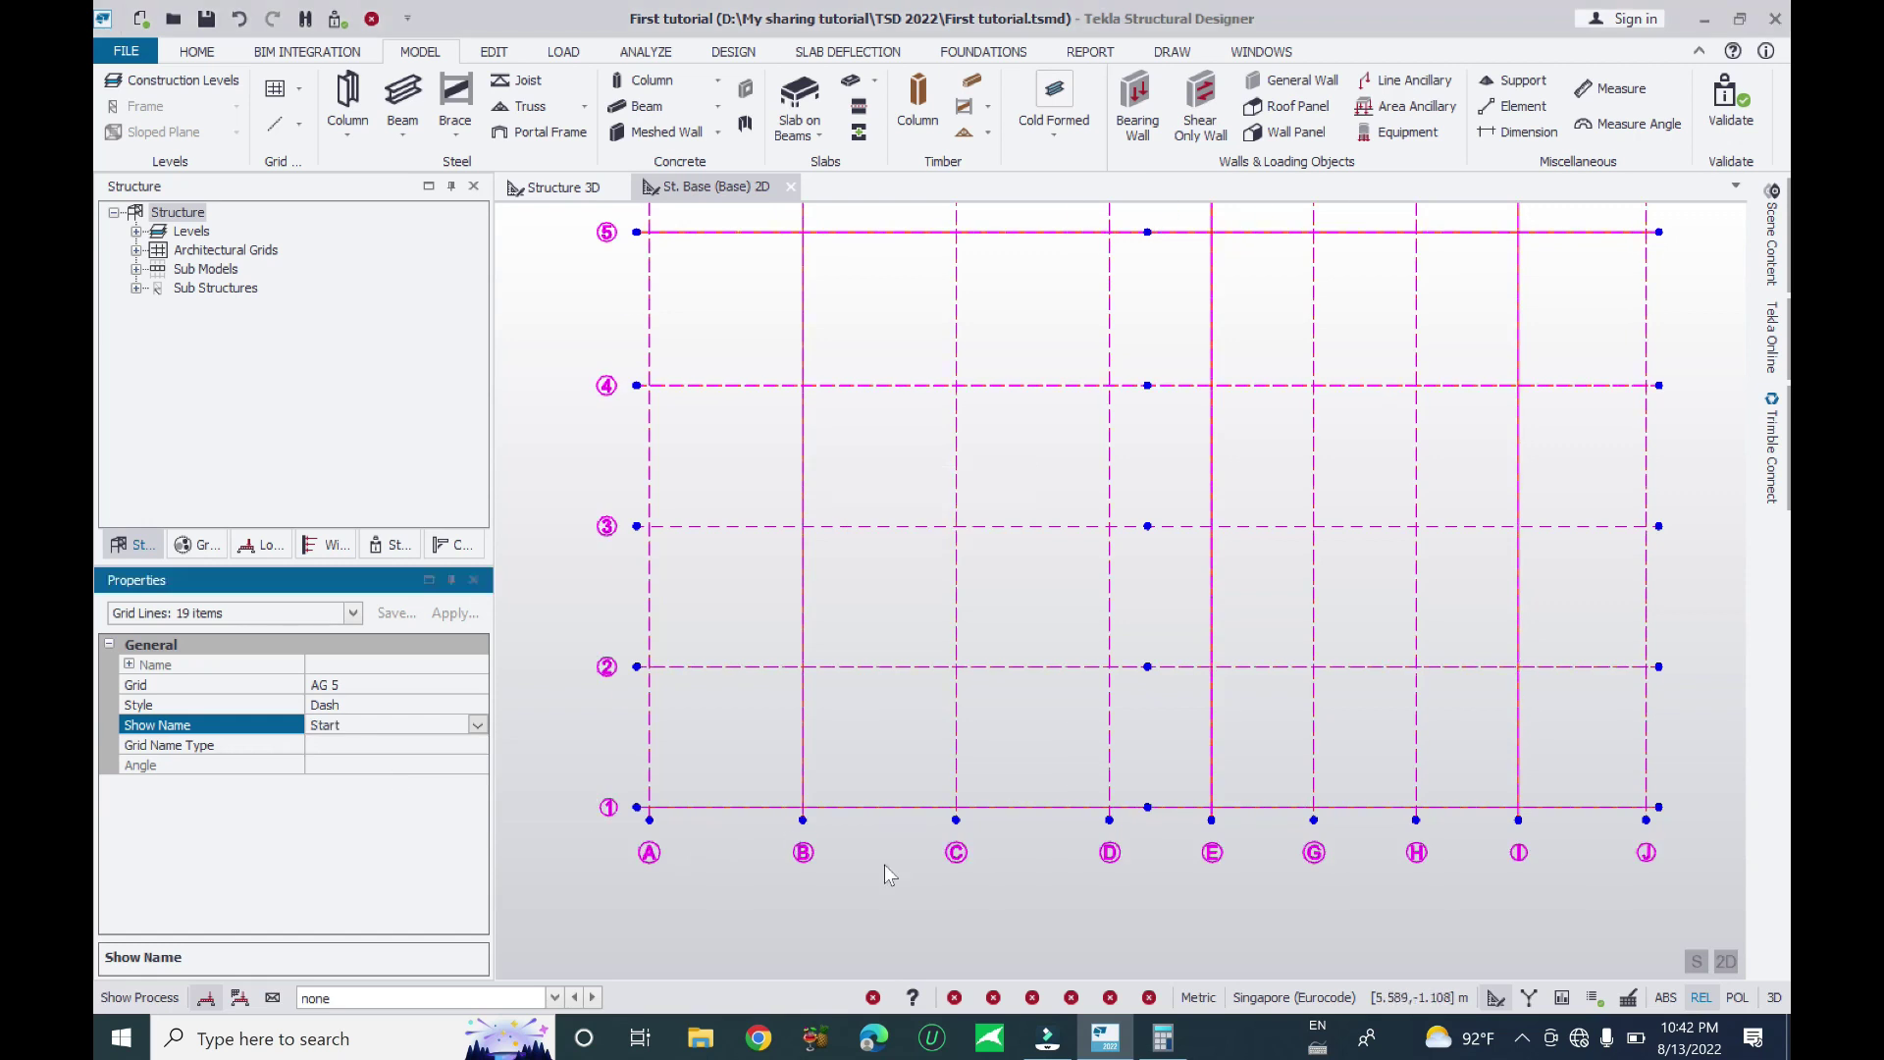
scroll(886, 871, down, 2)
scroll(763, 830, up, 3)
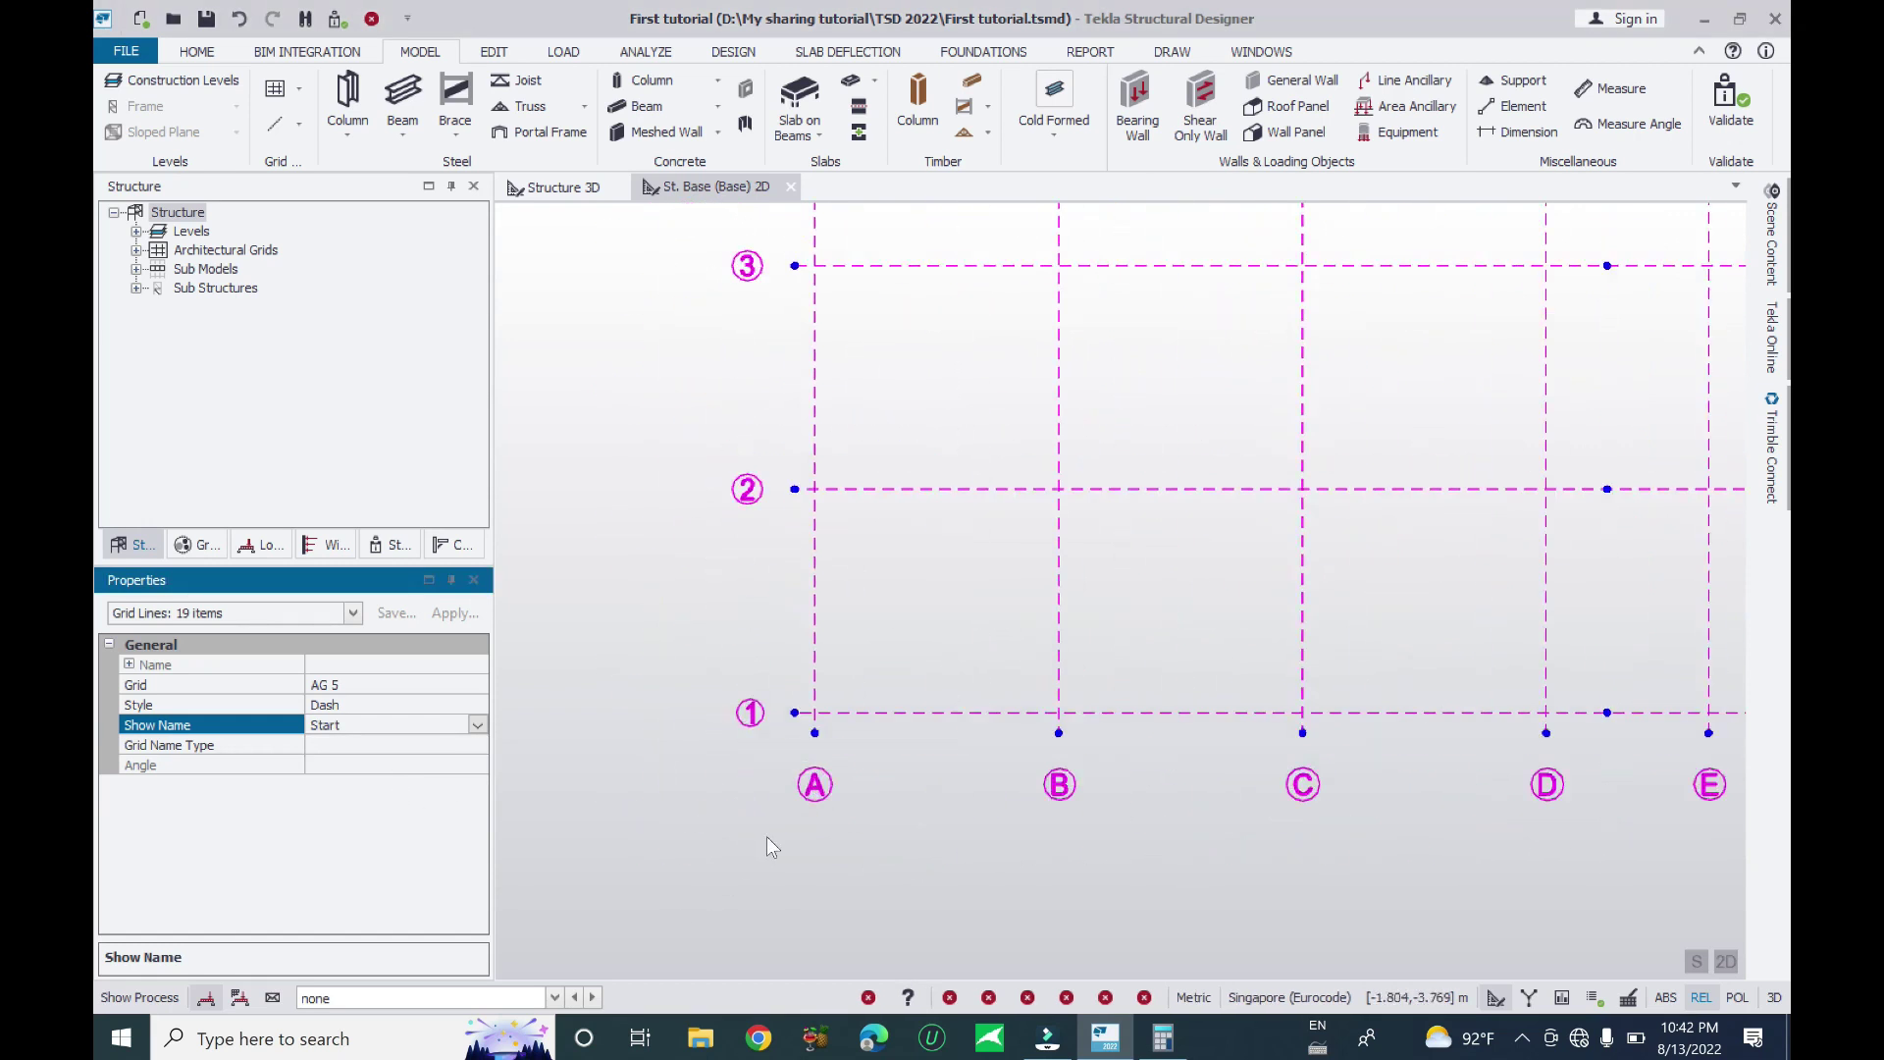
scroll(755, 846, down, 1)
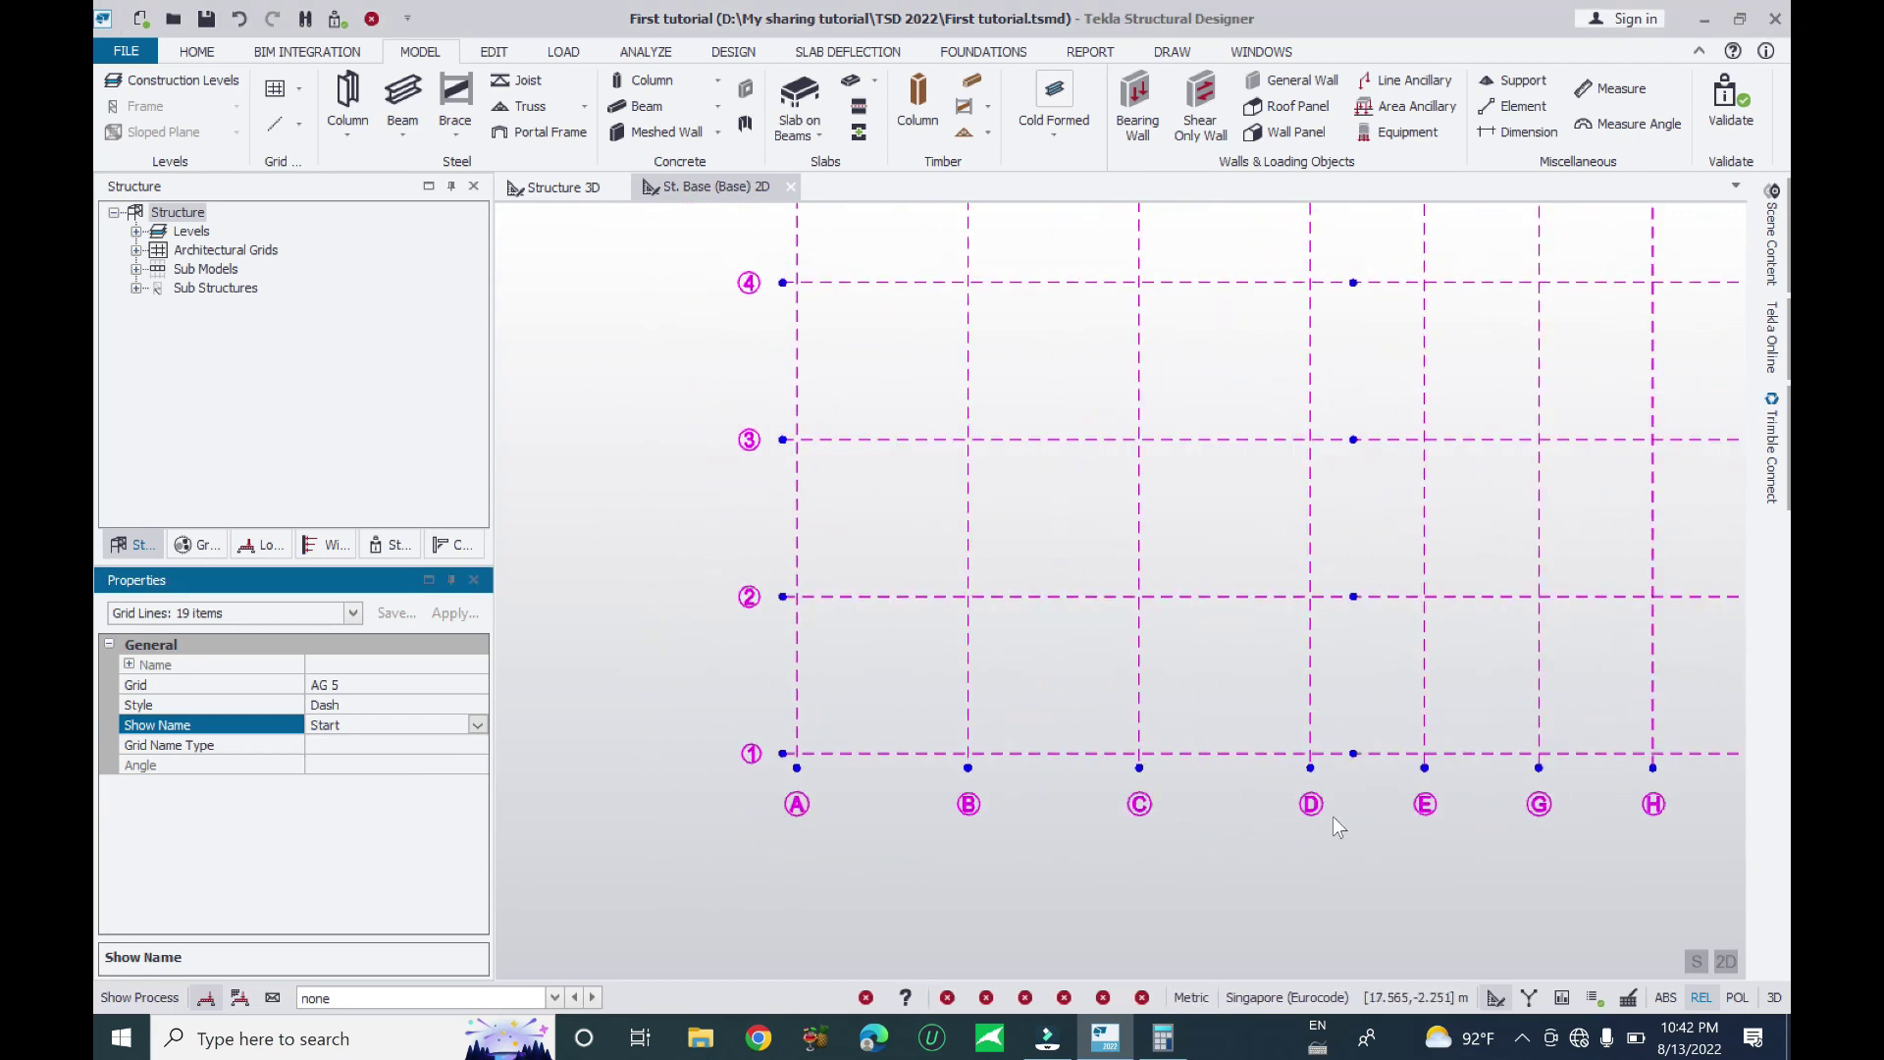
Select vertical grid line G and set its user name to F
middle_drag(1334, 819, 1074, 830)
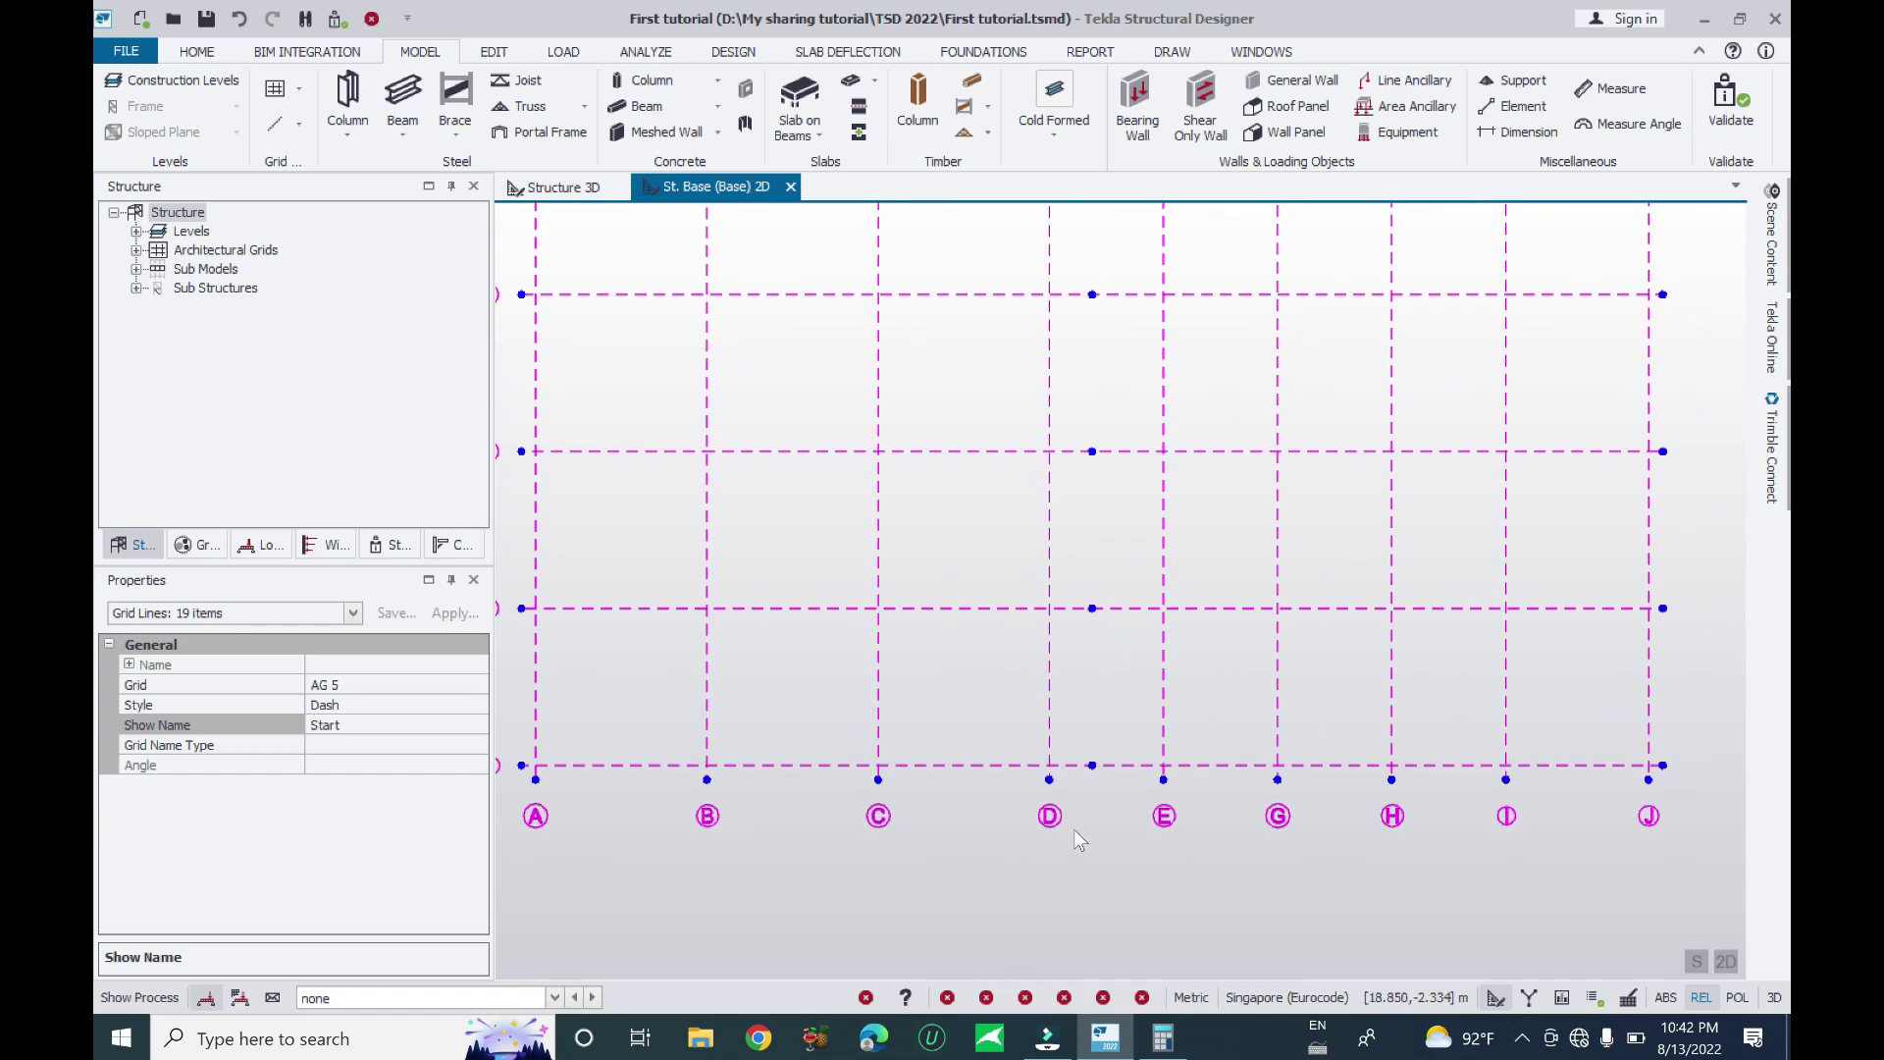
click(1298, 860)
click(1291, 834)
click(1315, 867)
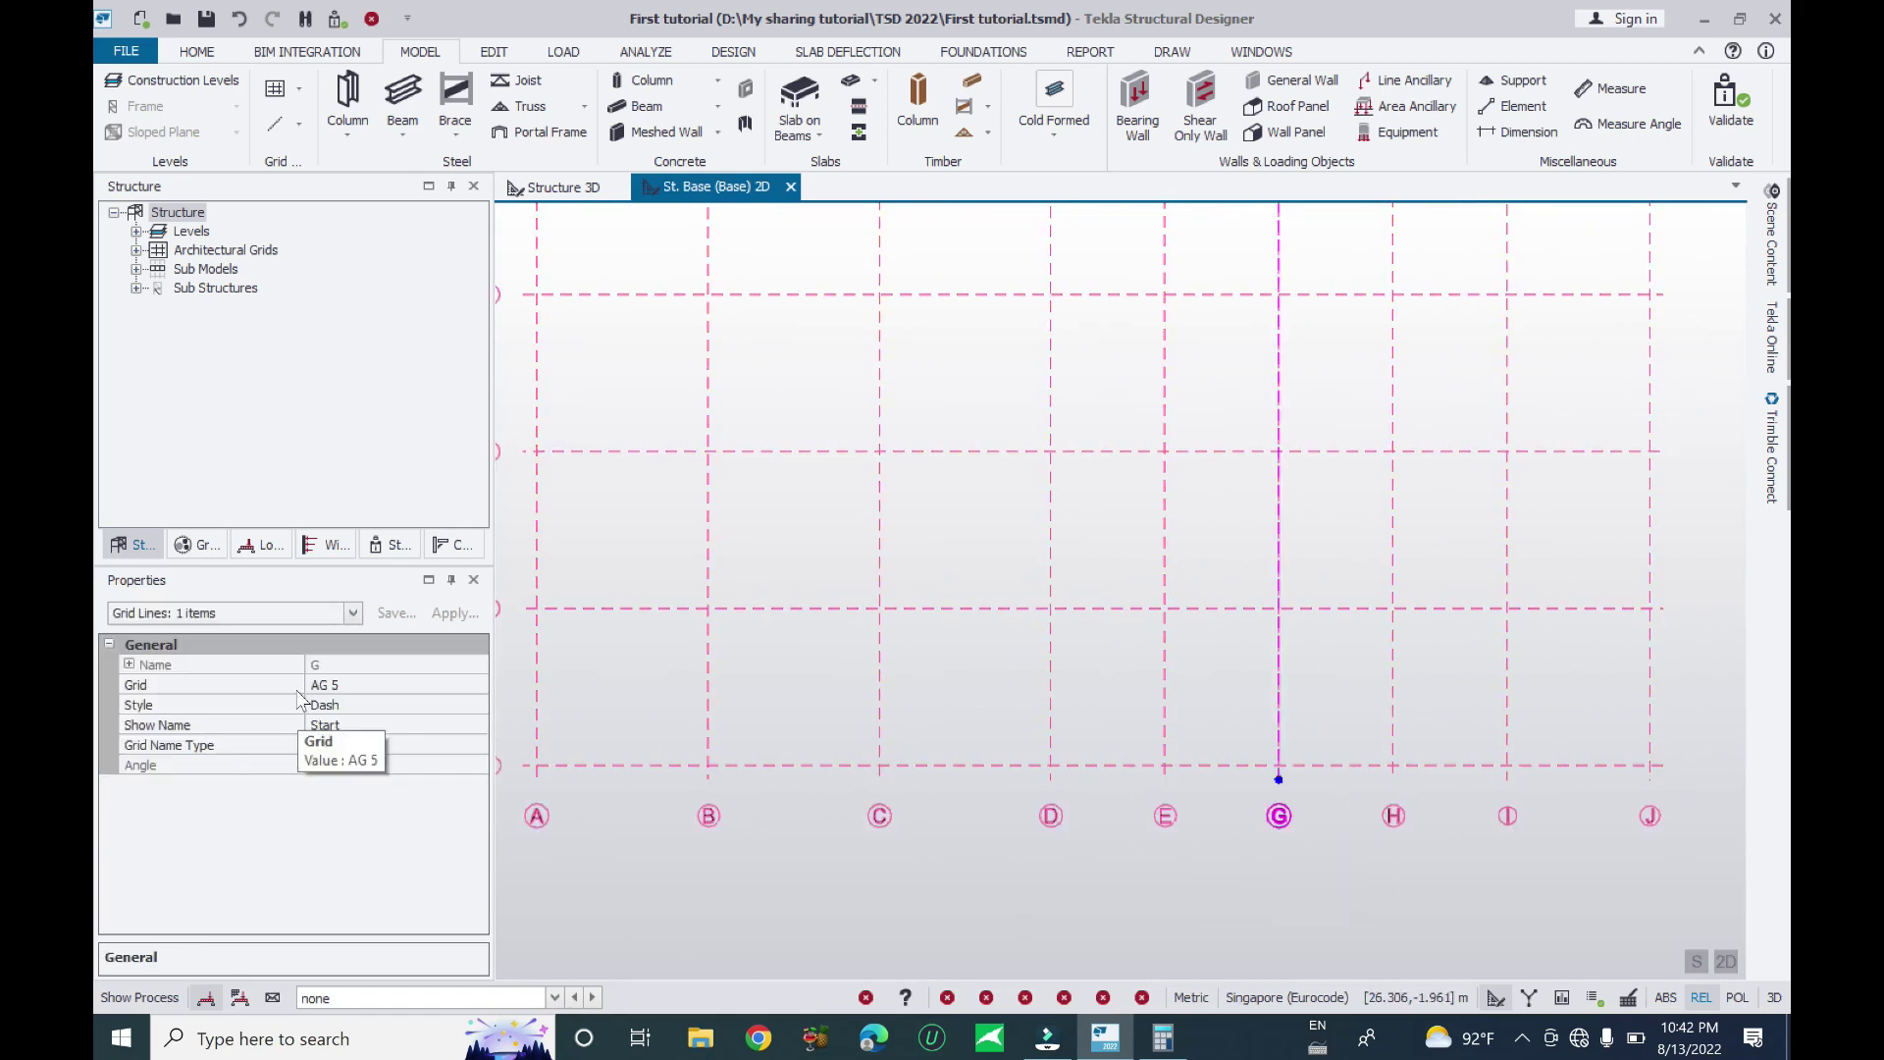
click(129, 665)
click(355, 684)
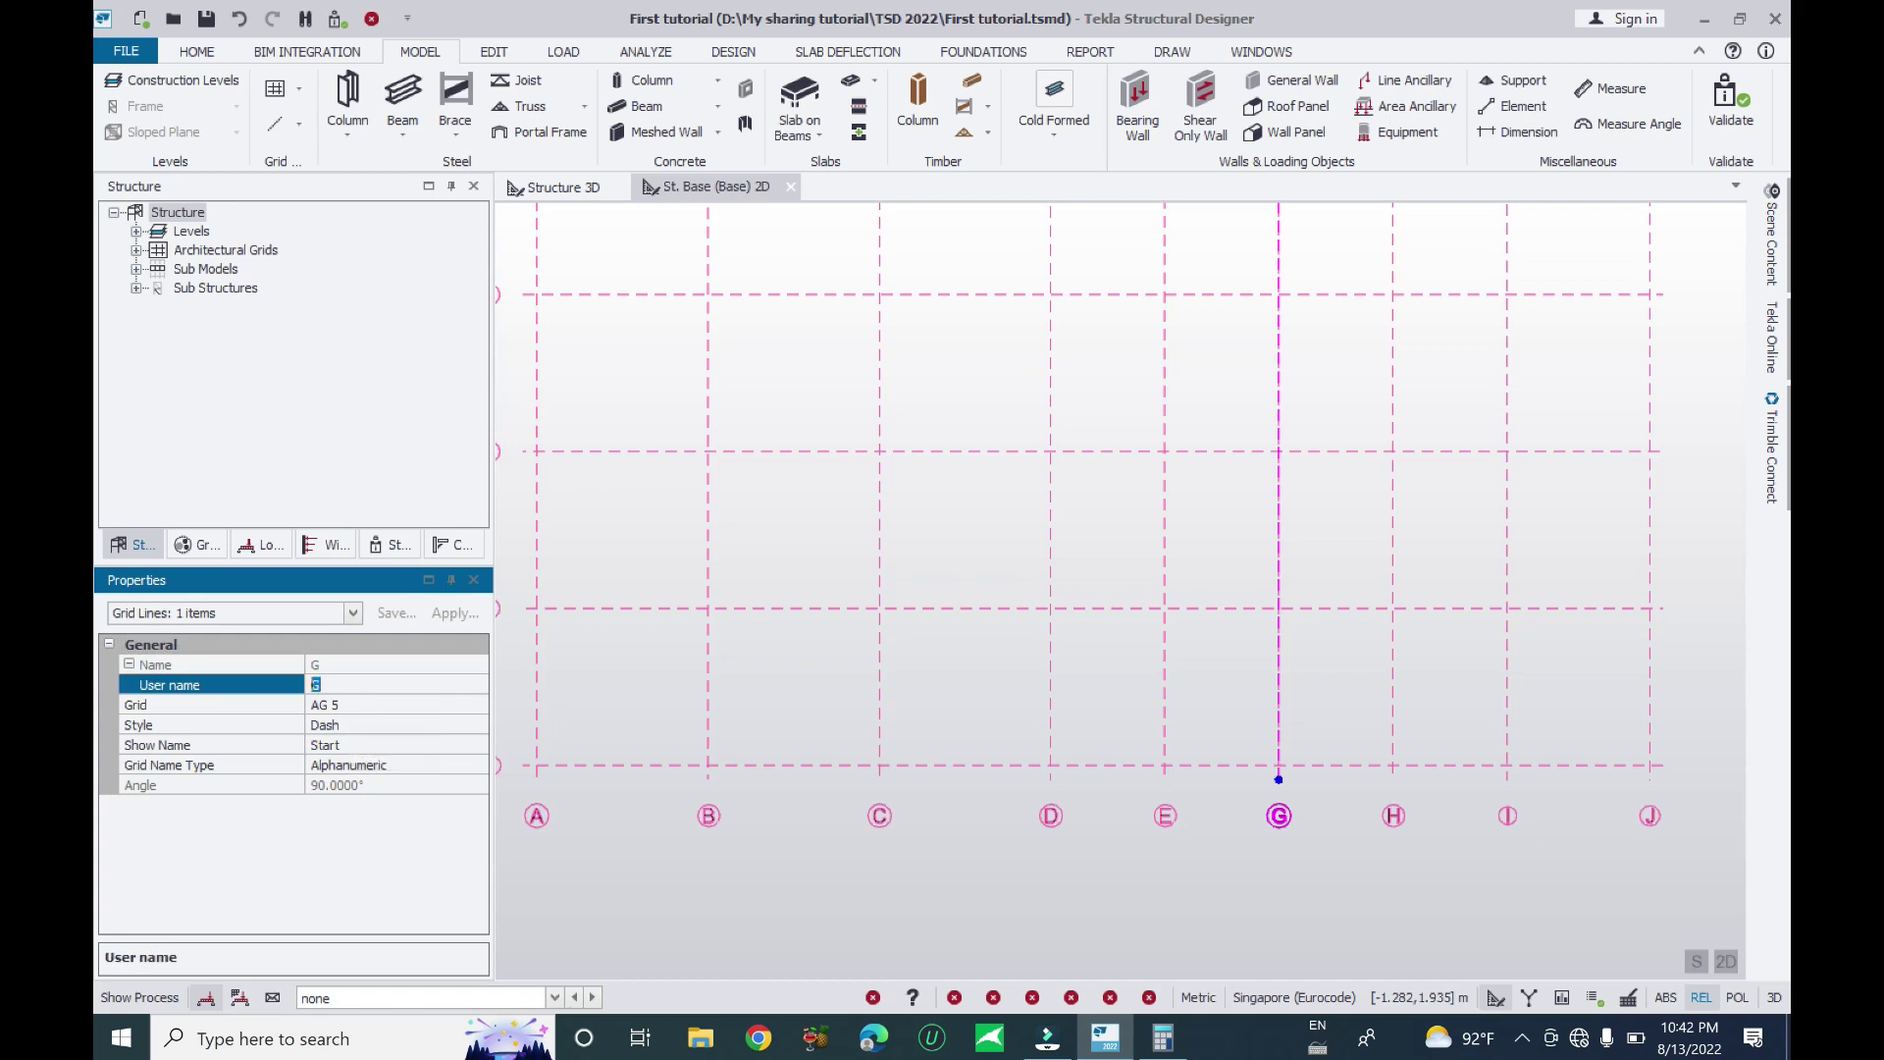
text(F)
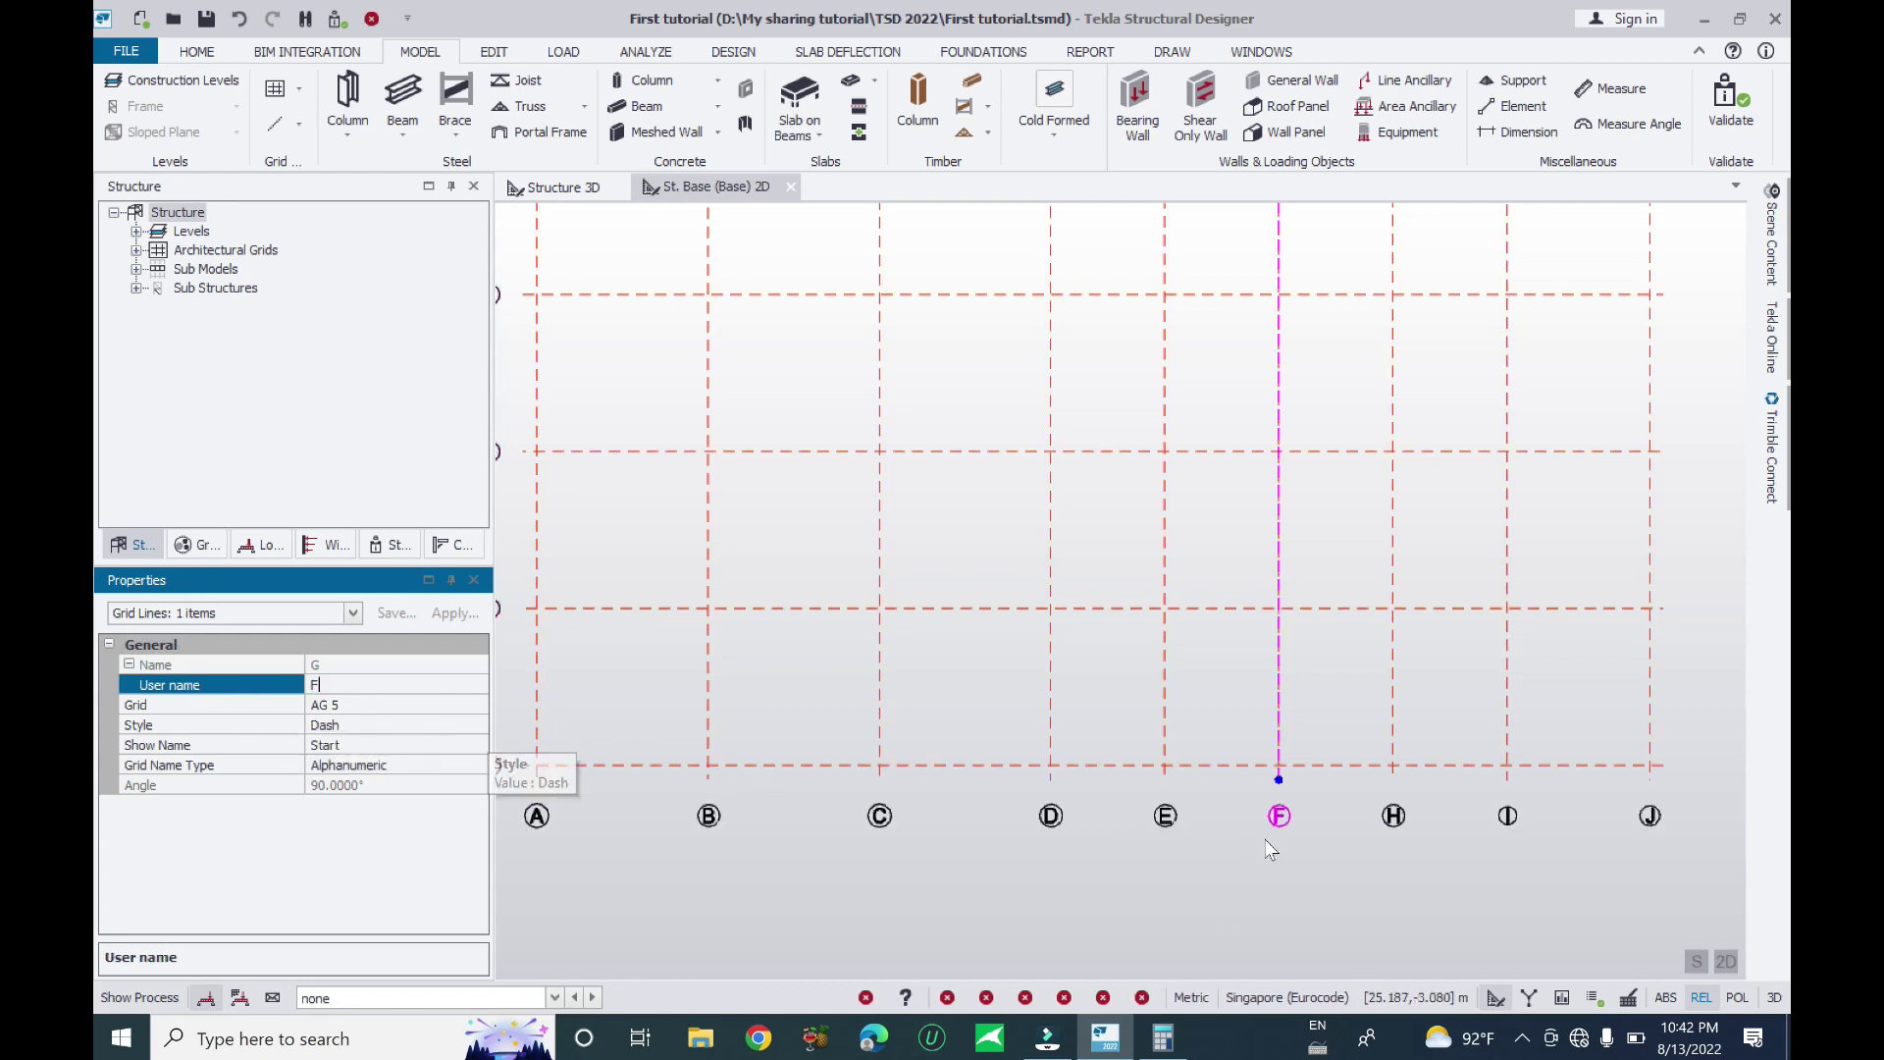
Select vertical grid line H and set its user name to G
click(1391, 821)
click(1415, 866)
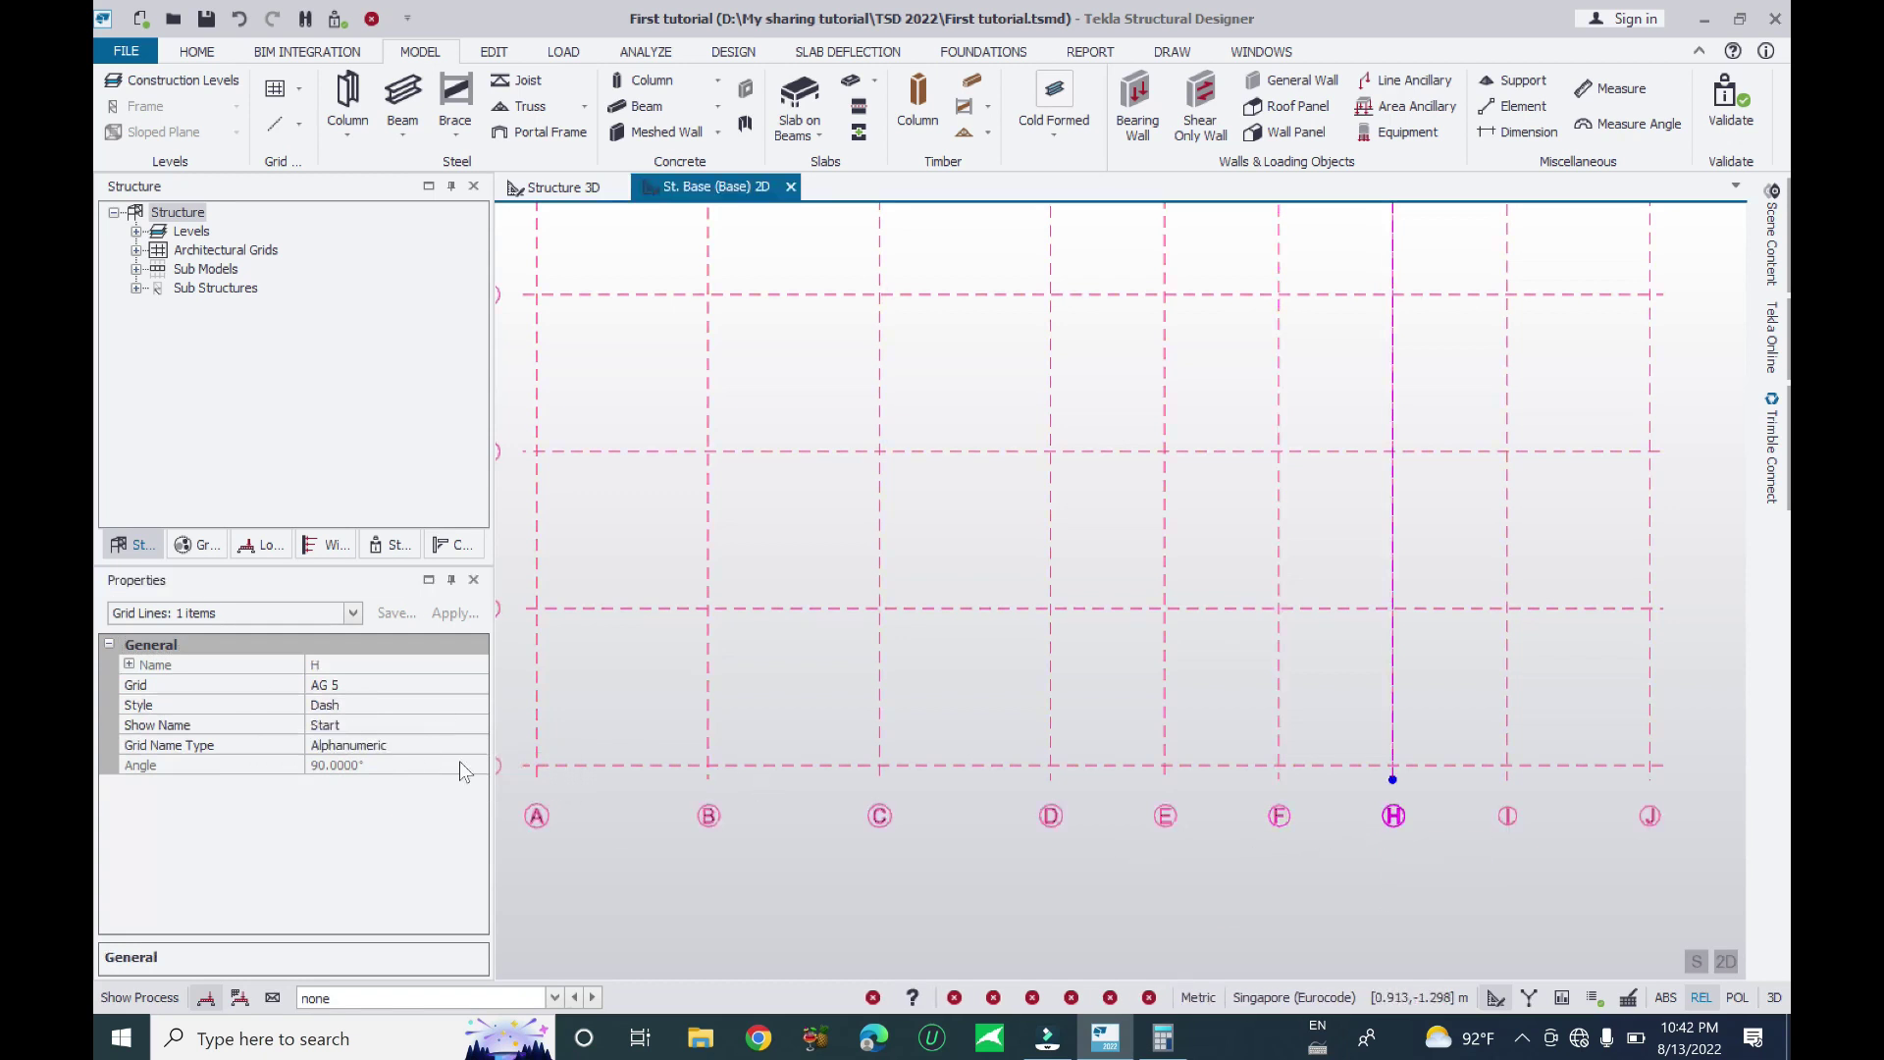
click(128, 664)
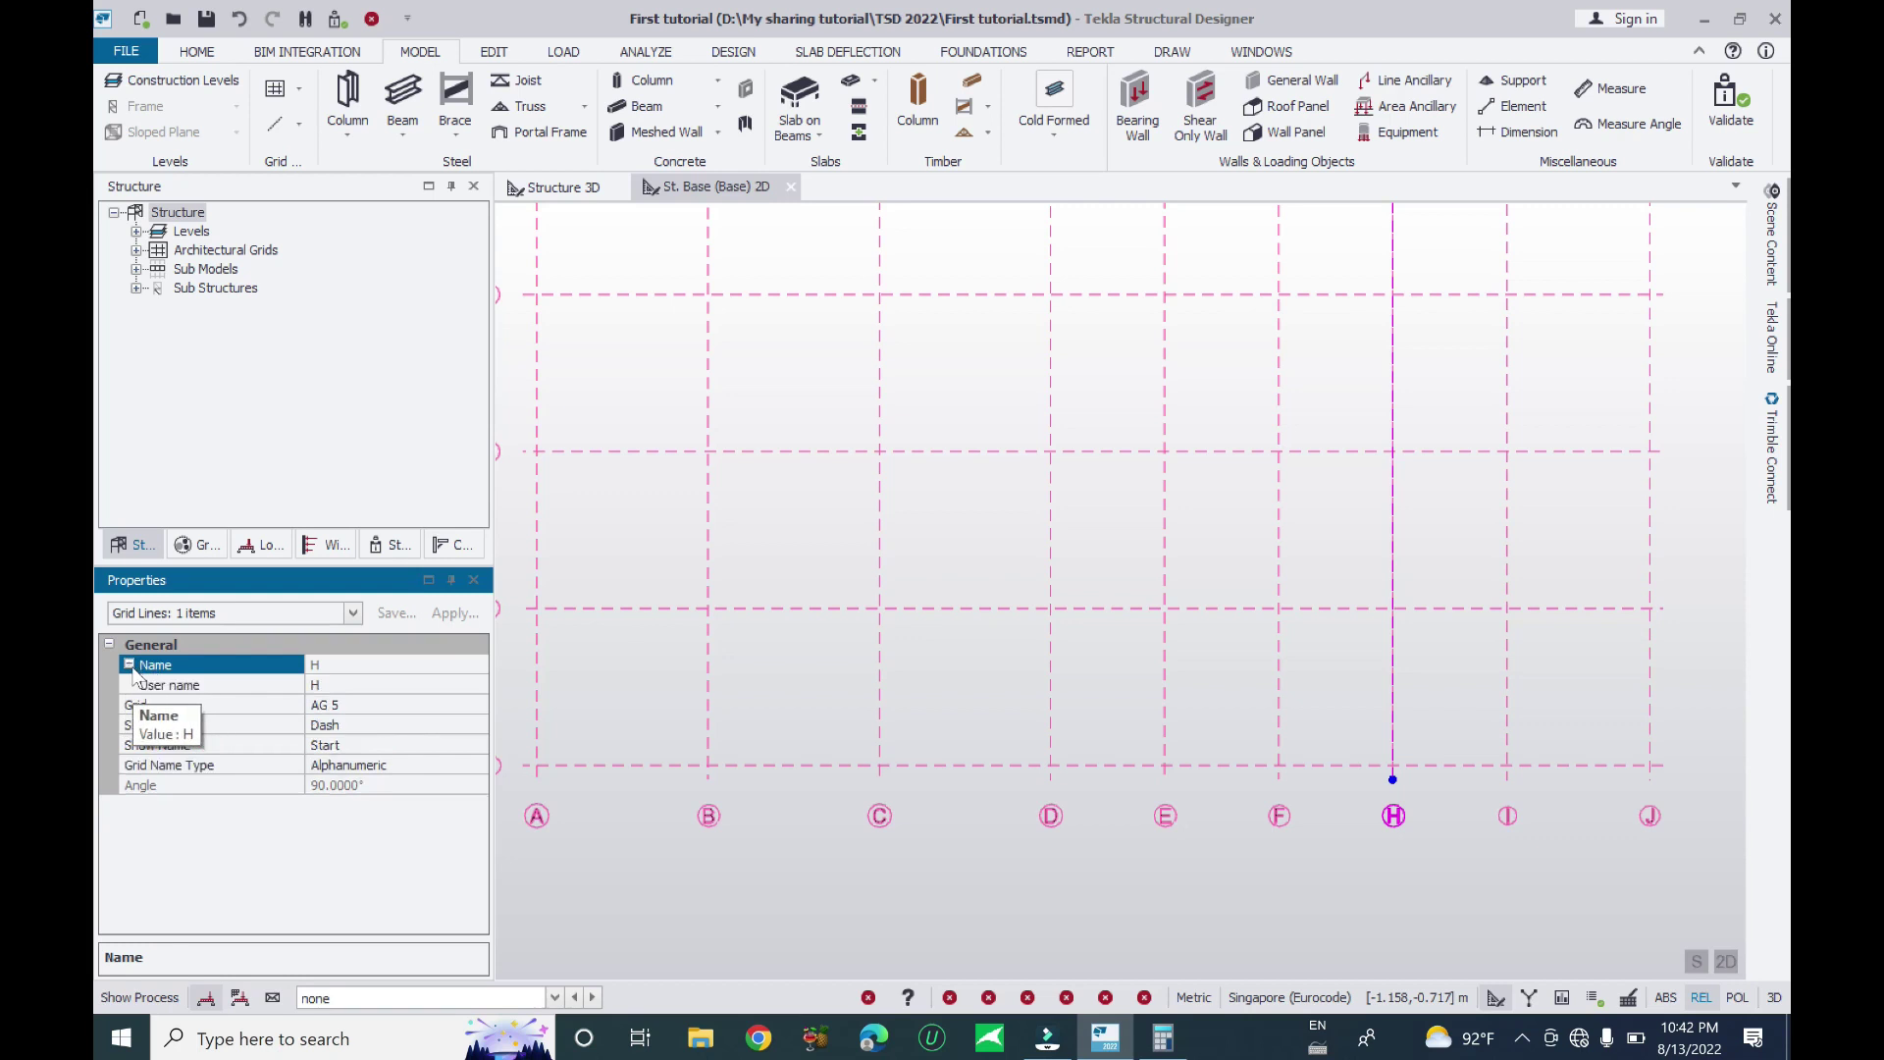
click(324, 685)
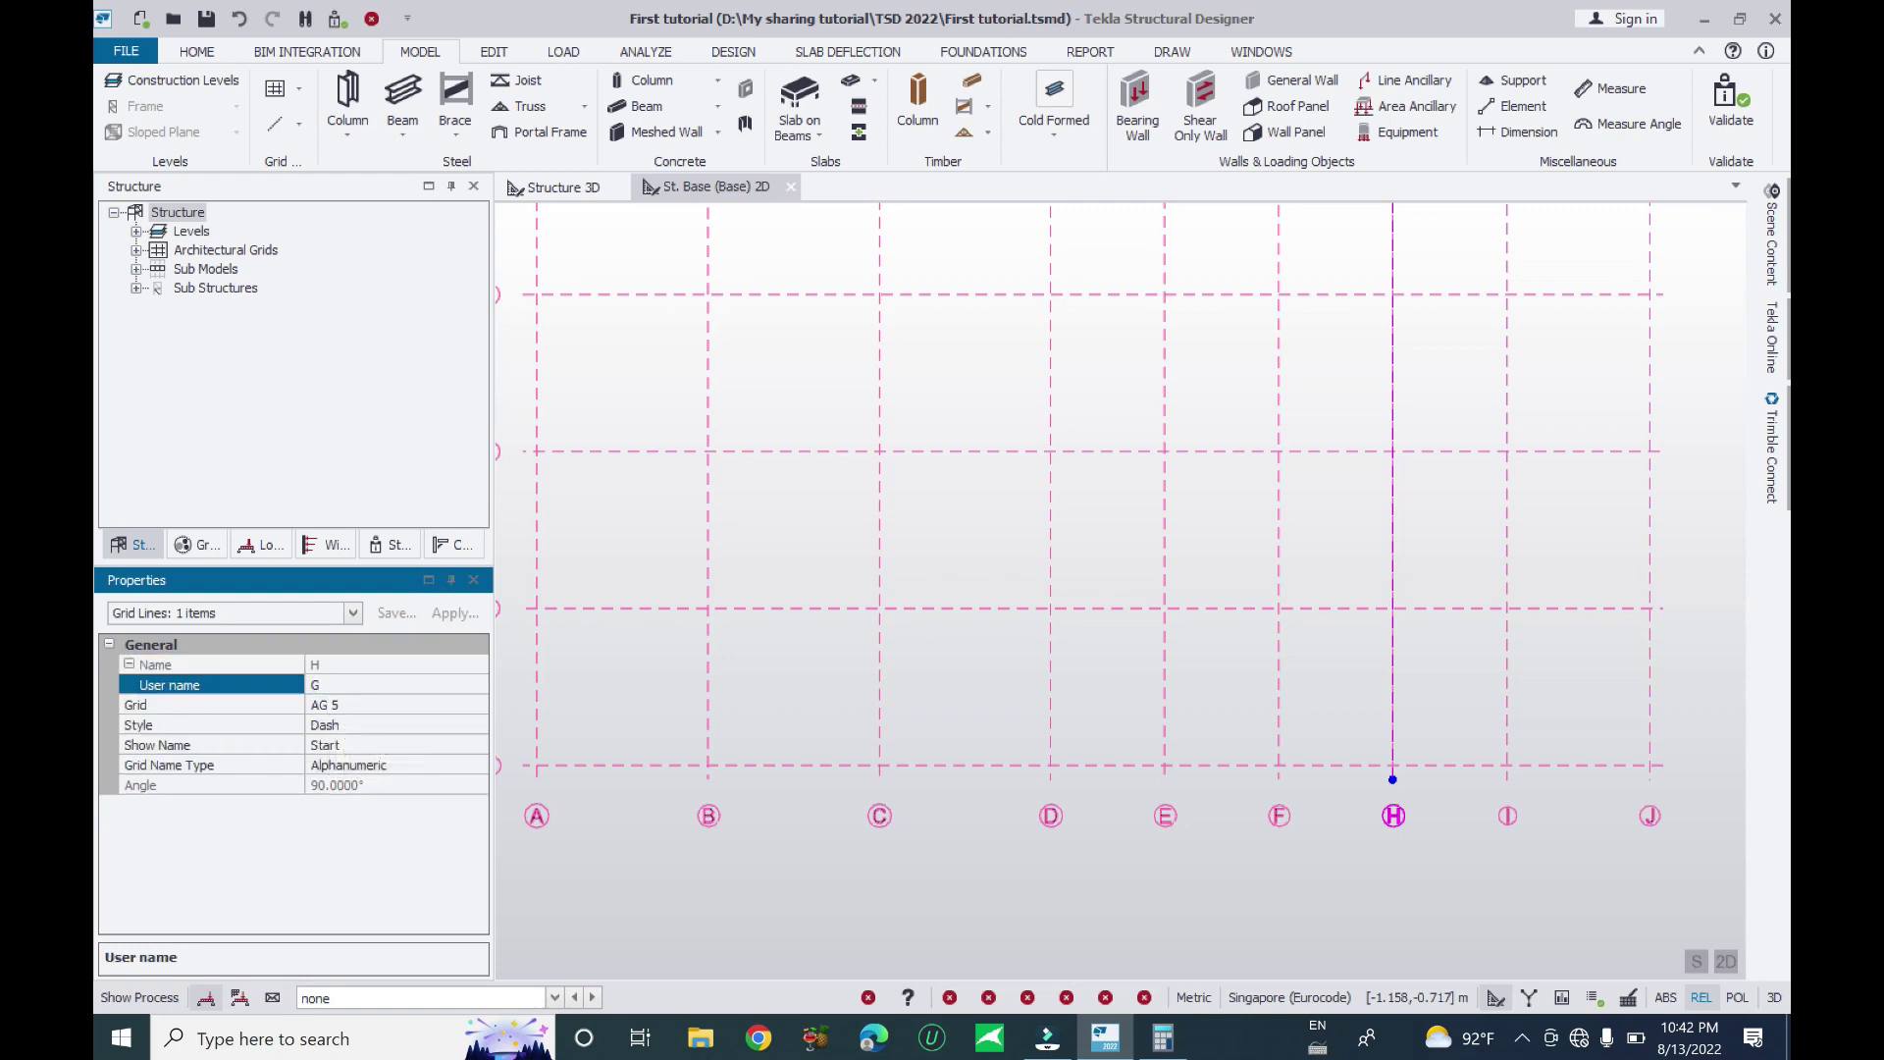
Select vertical grid line I and set its user name to H
click(1499, 818)
click(1523, 865)
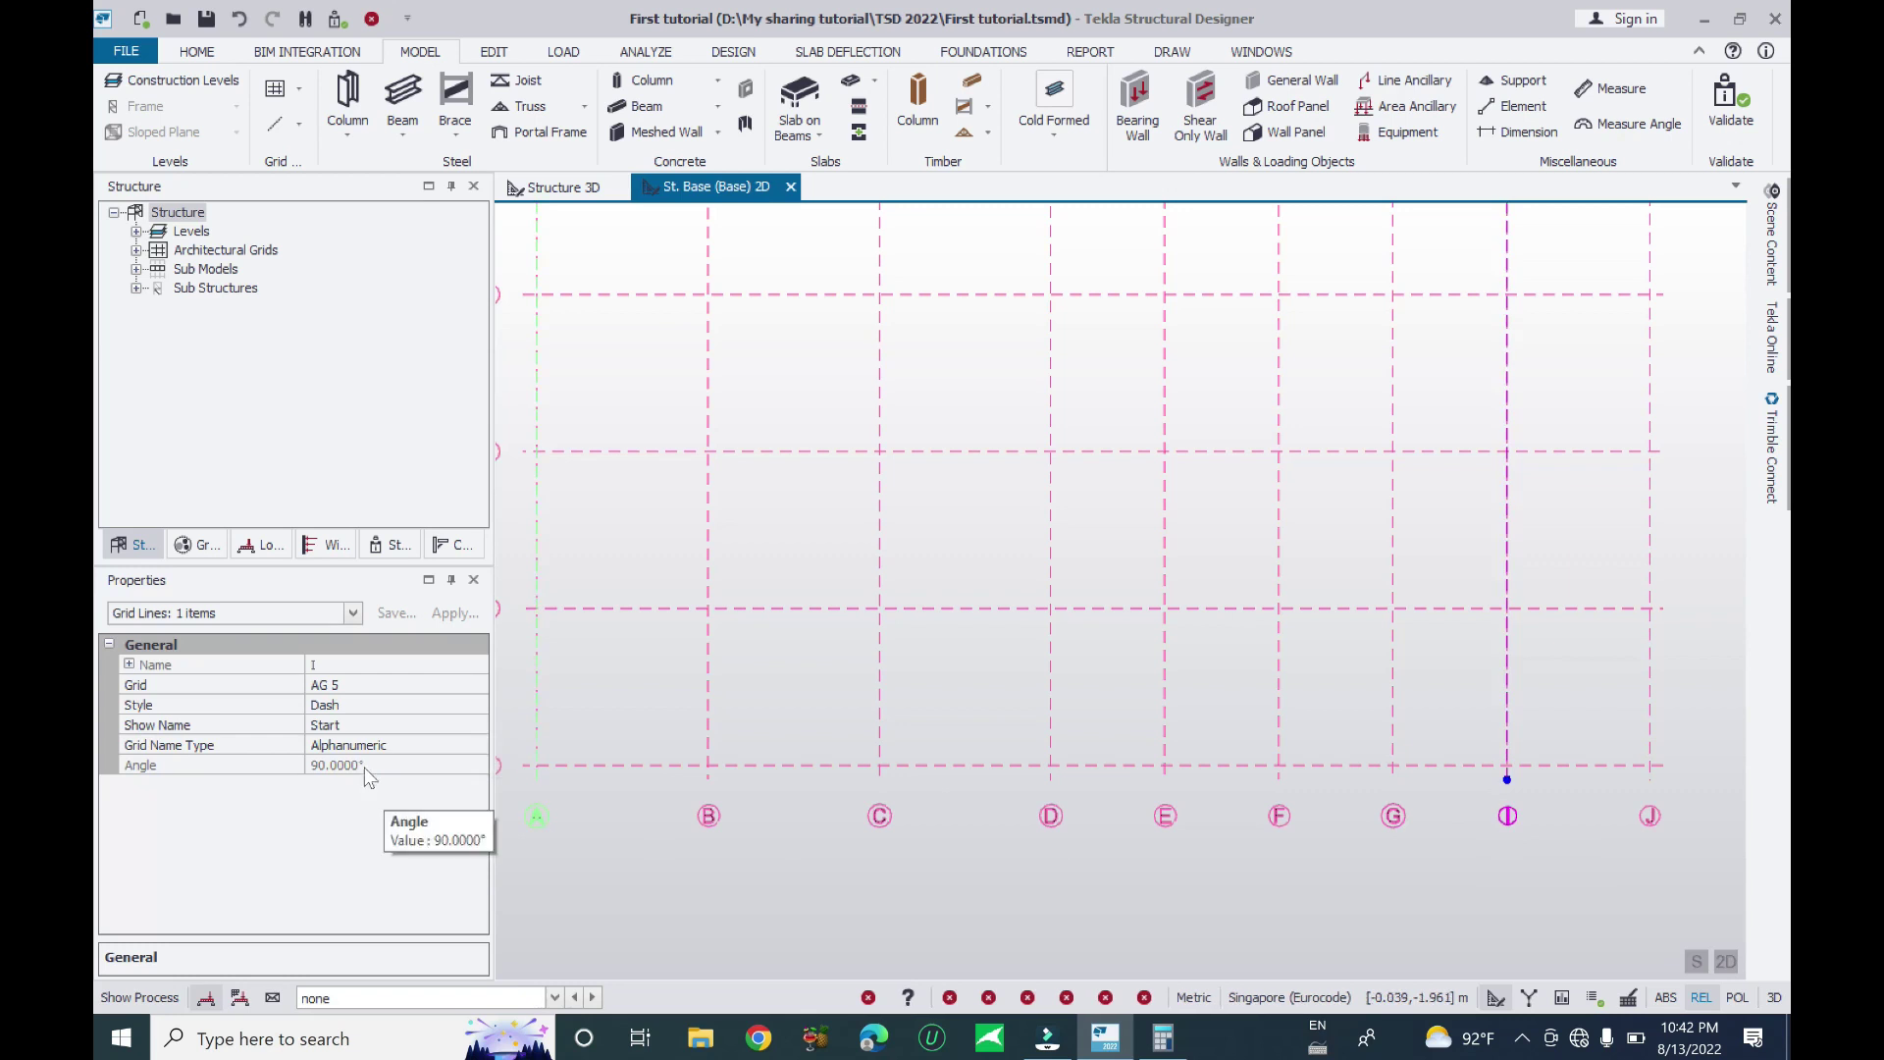
click(128, 664)
click(314, 685)
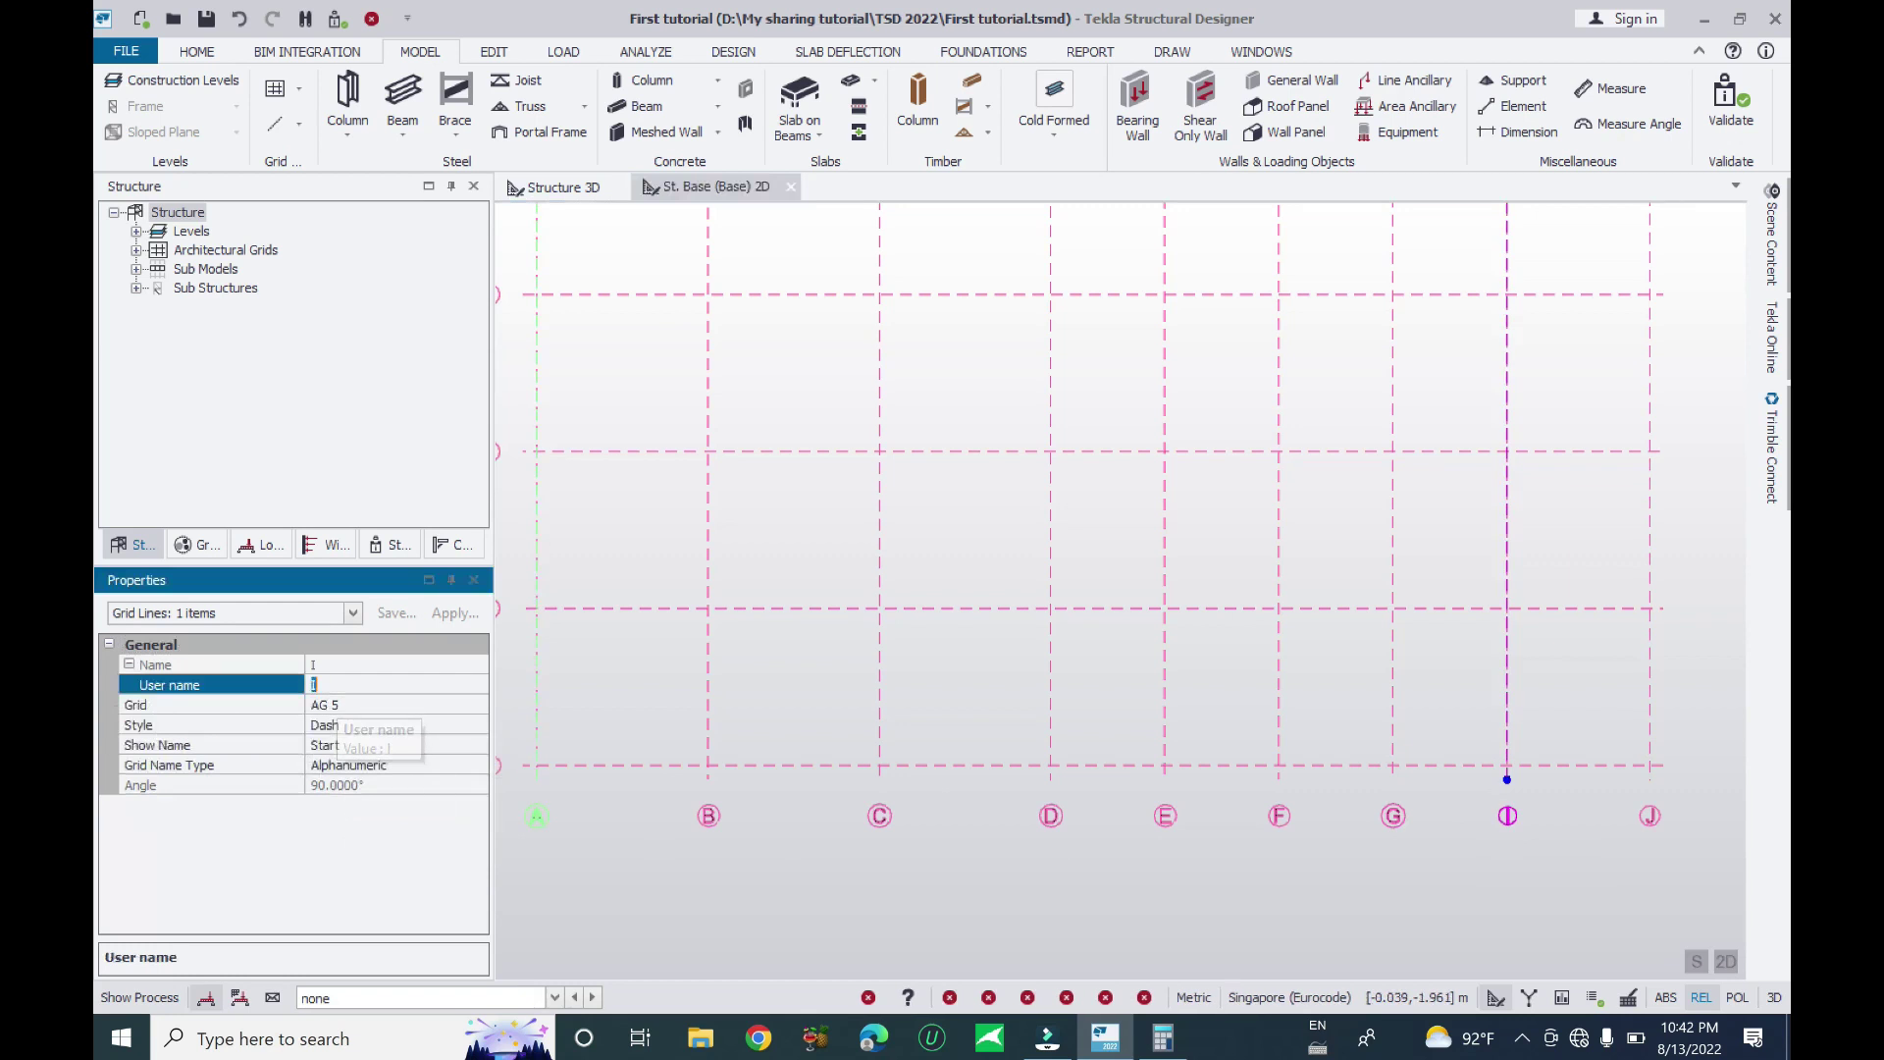
Select the last vertical grid line, J, set its user name to I and clear the selection
click(1650, 818)
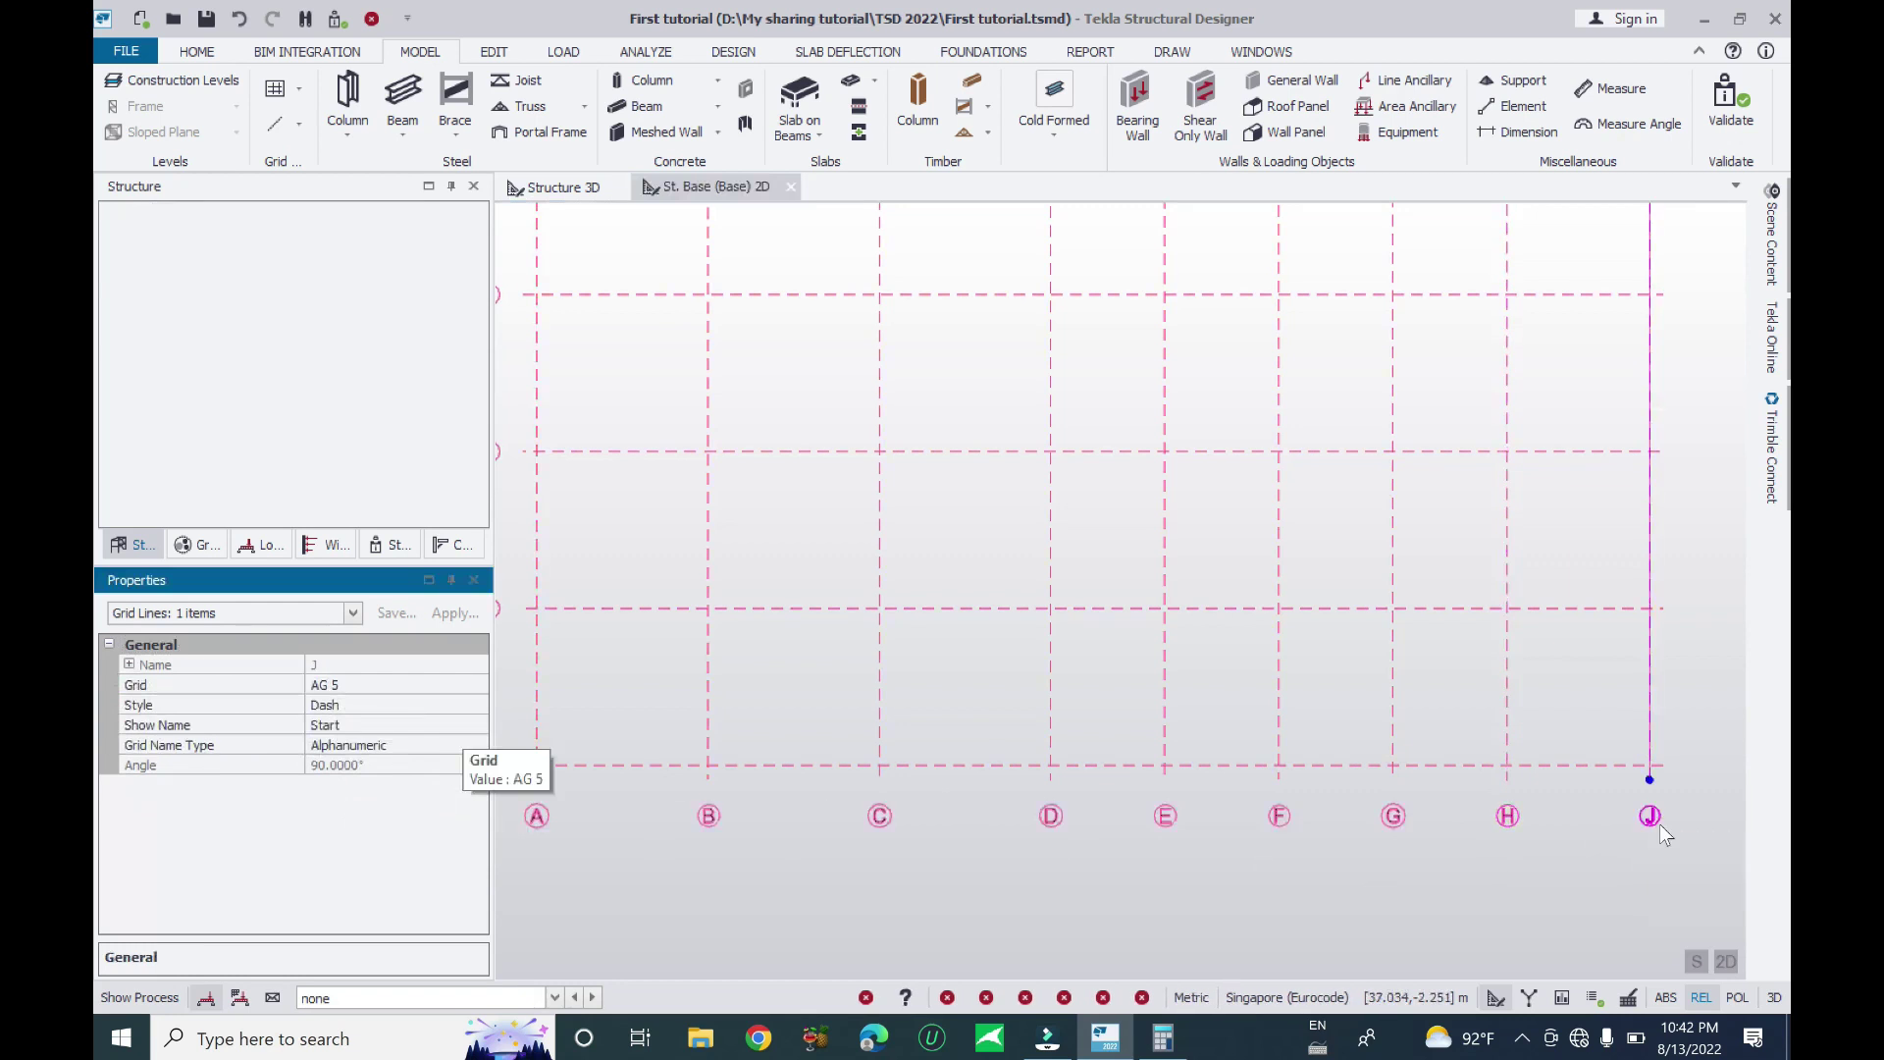
click(1648, 823)
click(1697, 872)
click(129, 665)
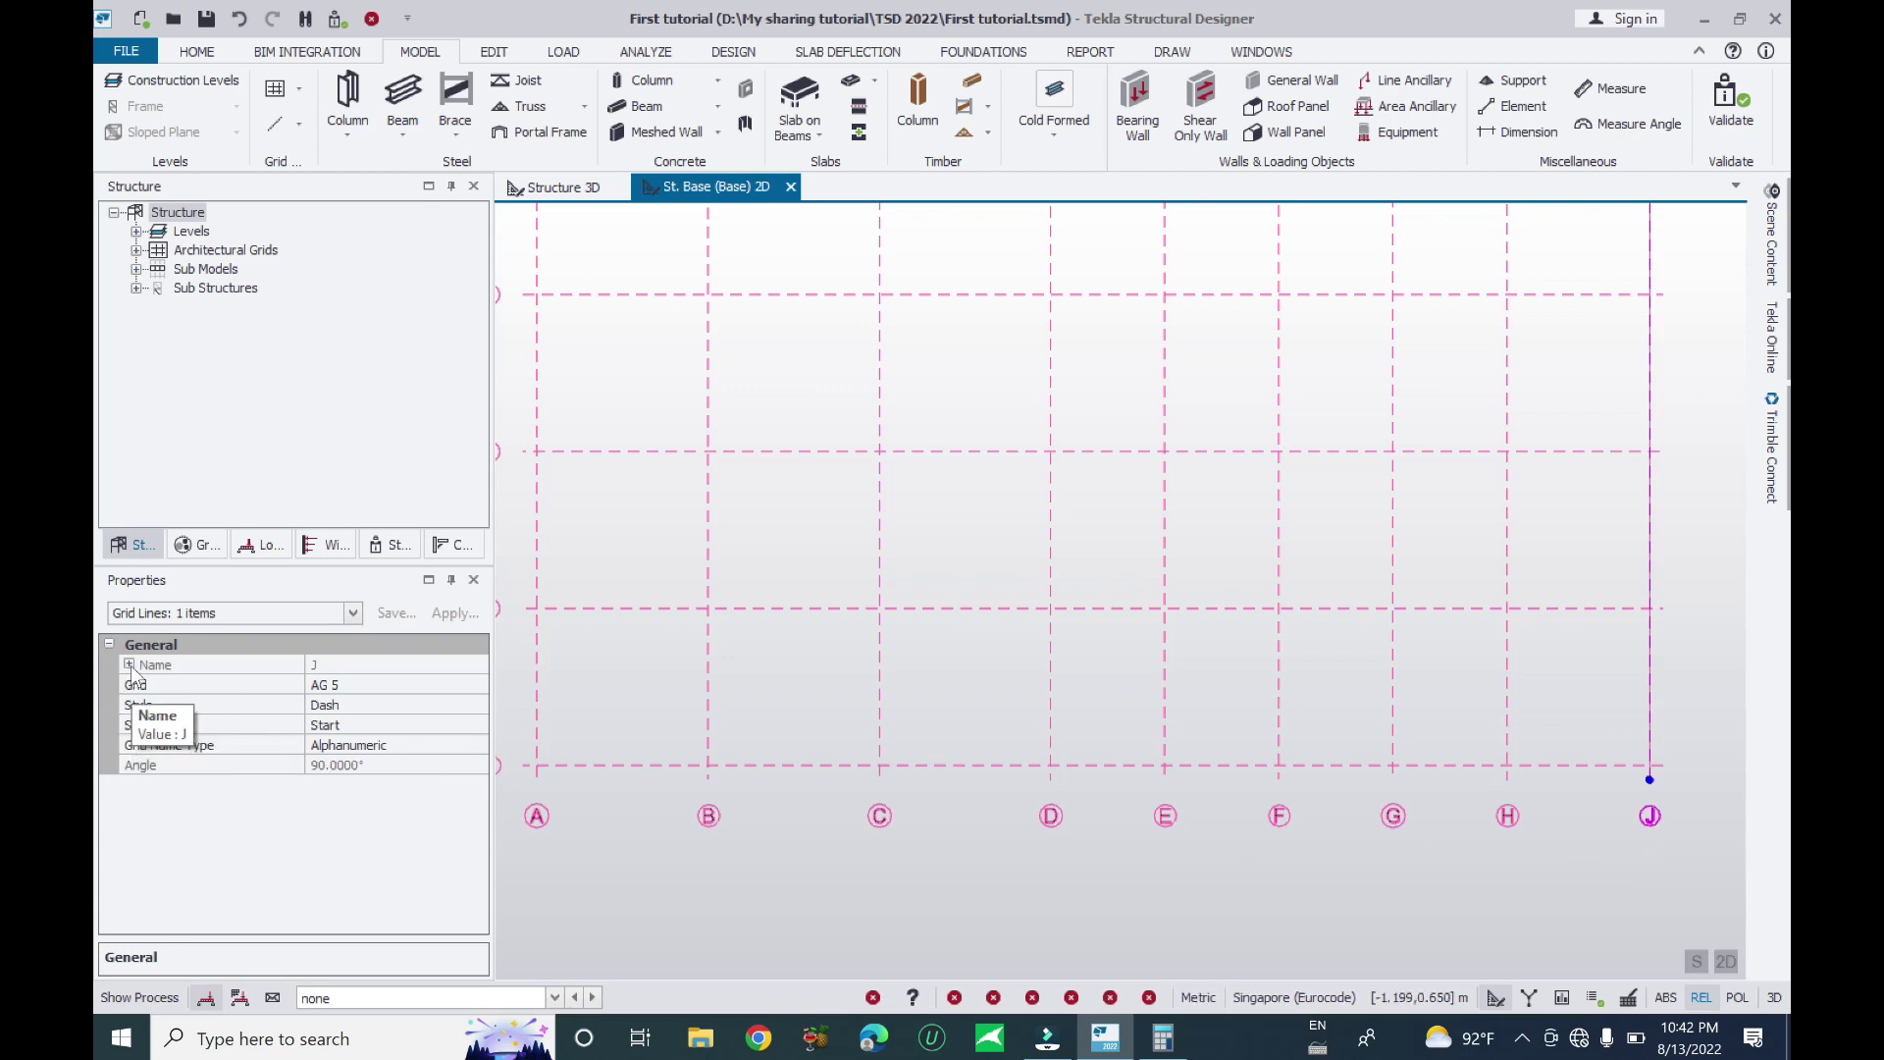
click(324, 685)
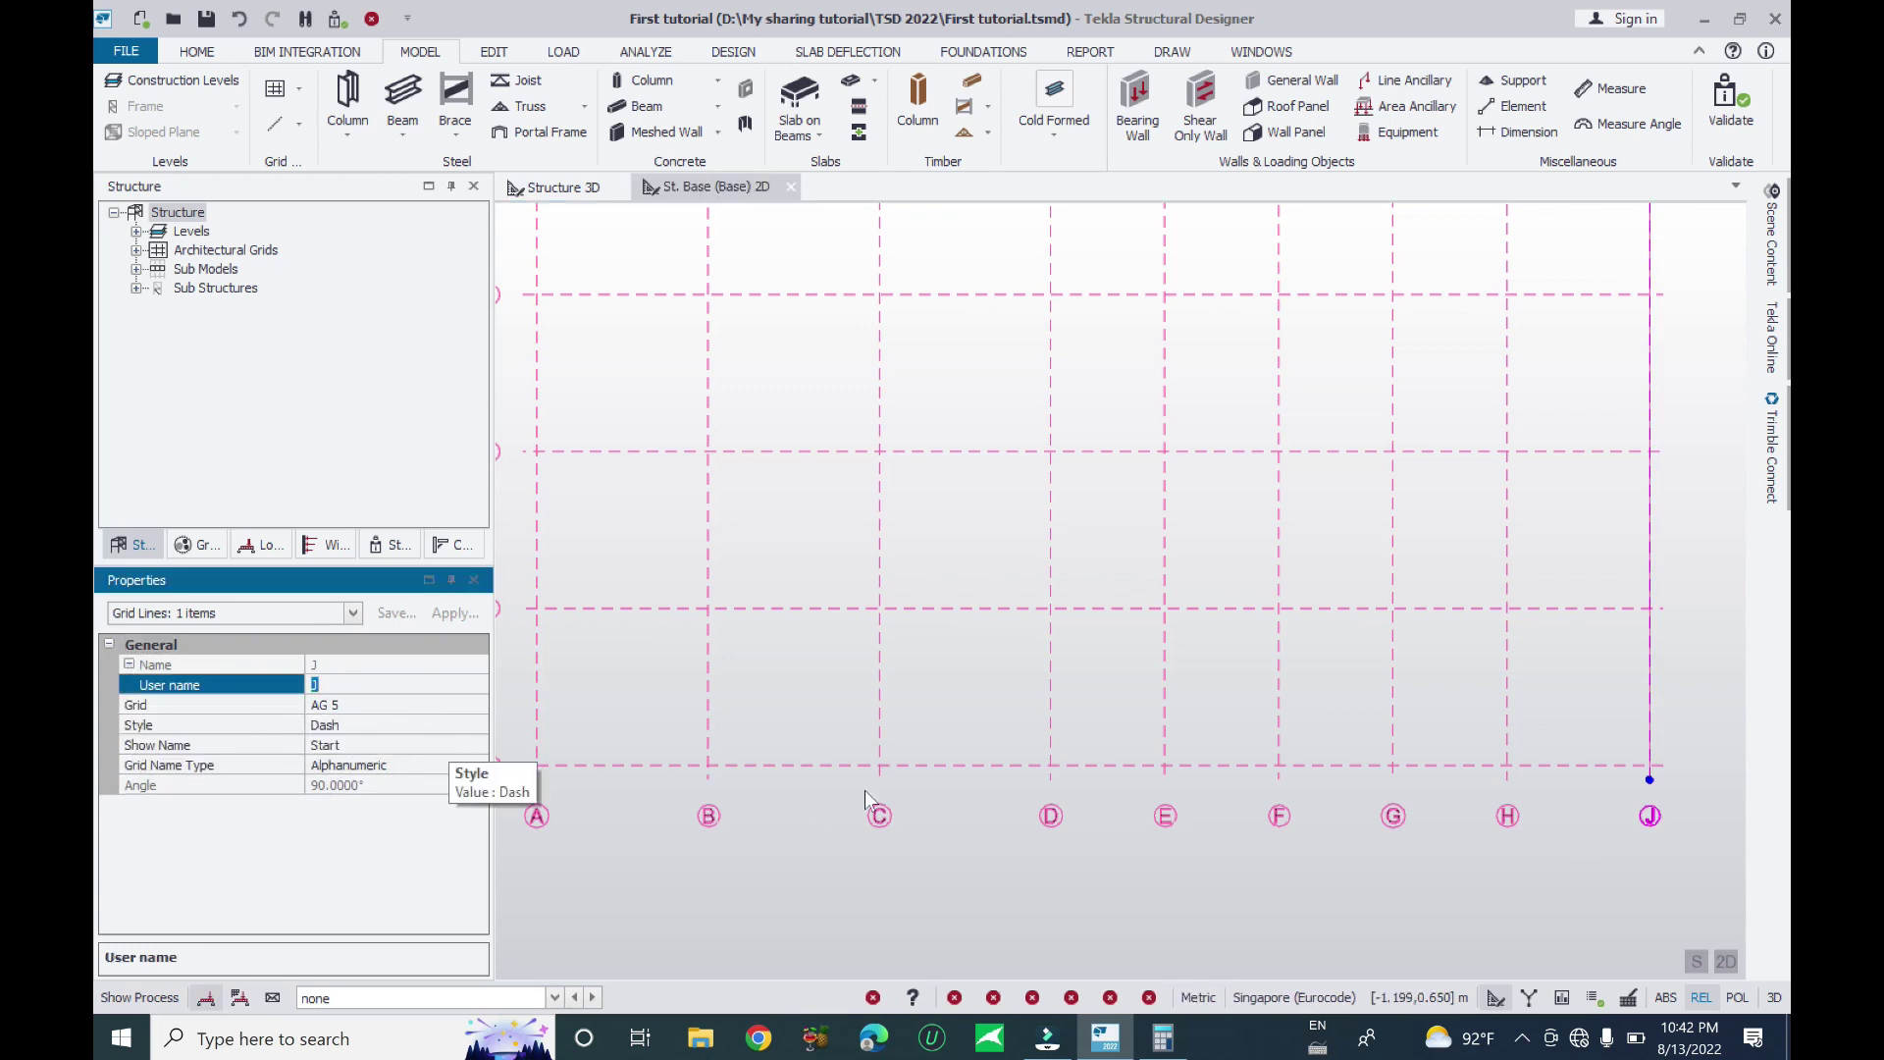
text(I)
key(Return)
scroll(1323, 817, down, 2)
key(Escape)
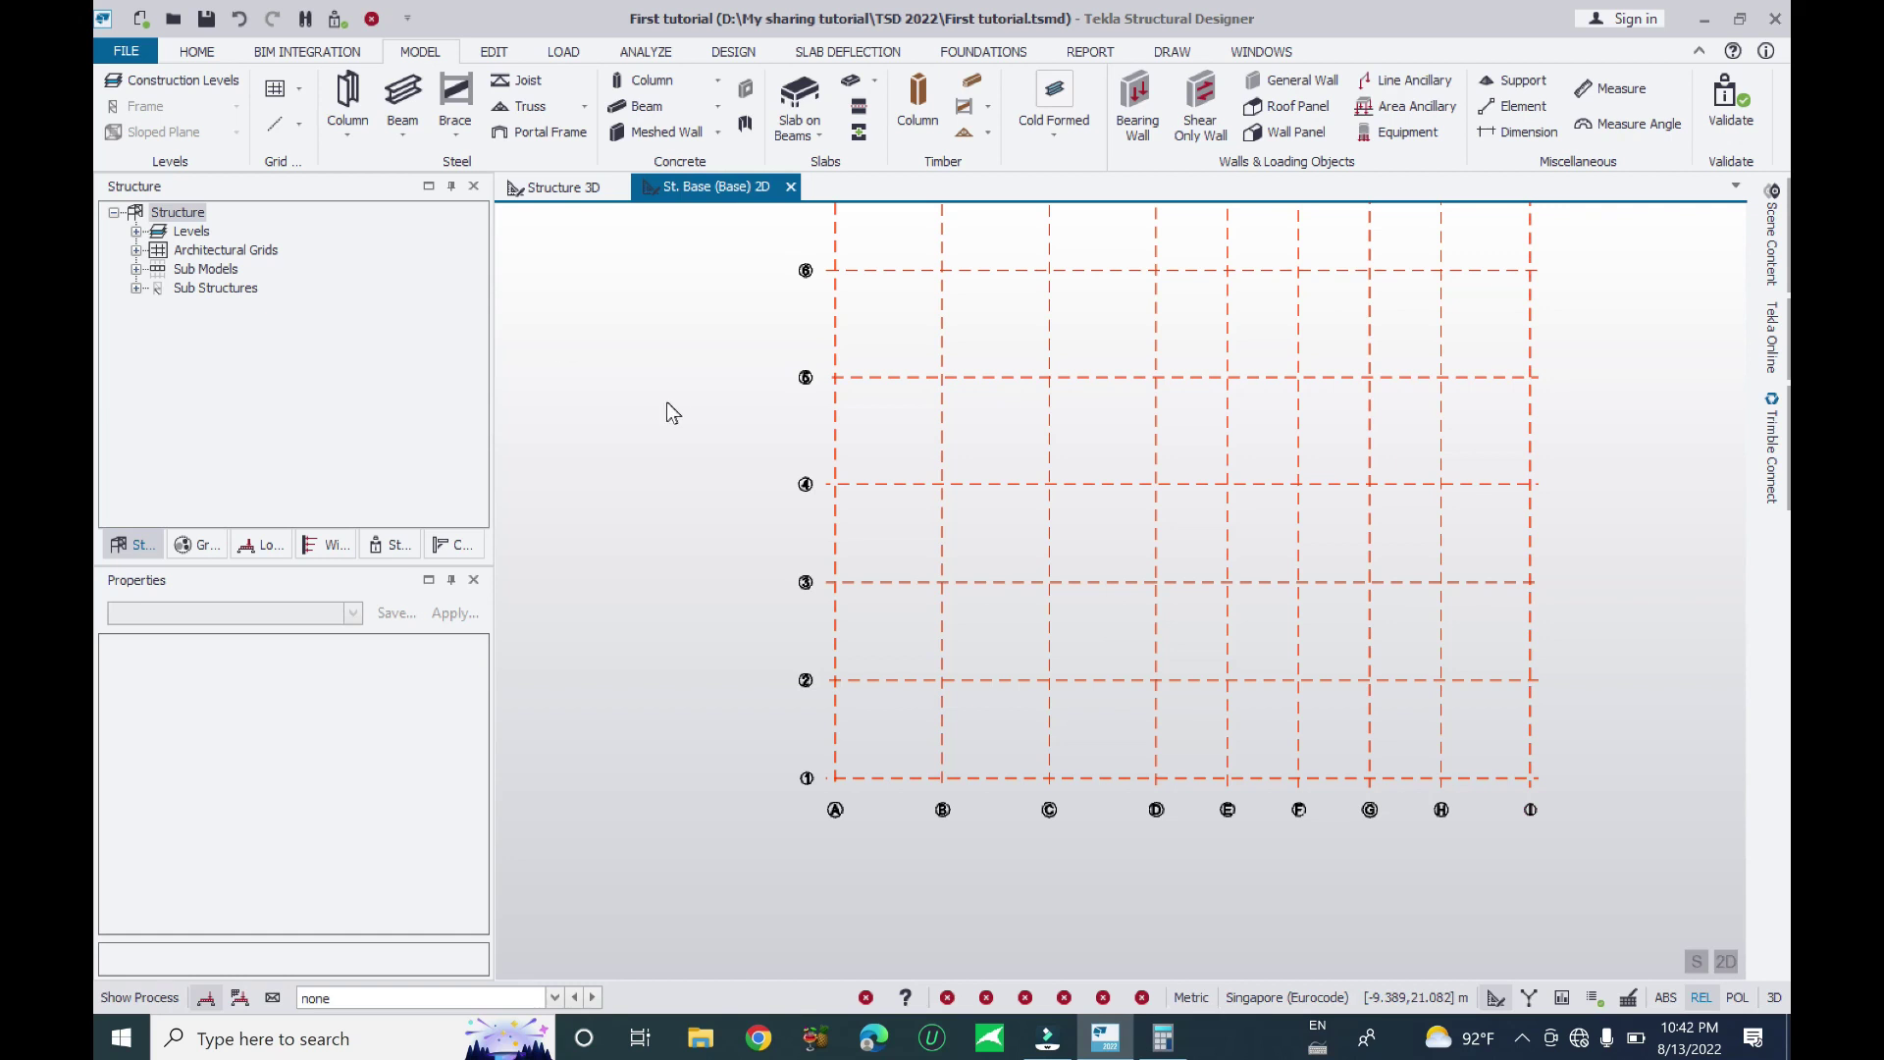
Save the project under its existing file name
click(126, 50)
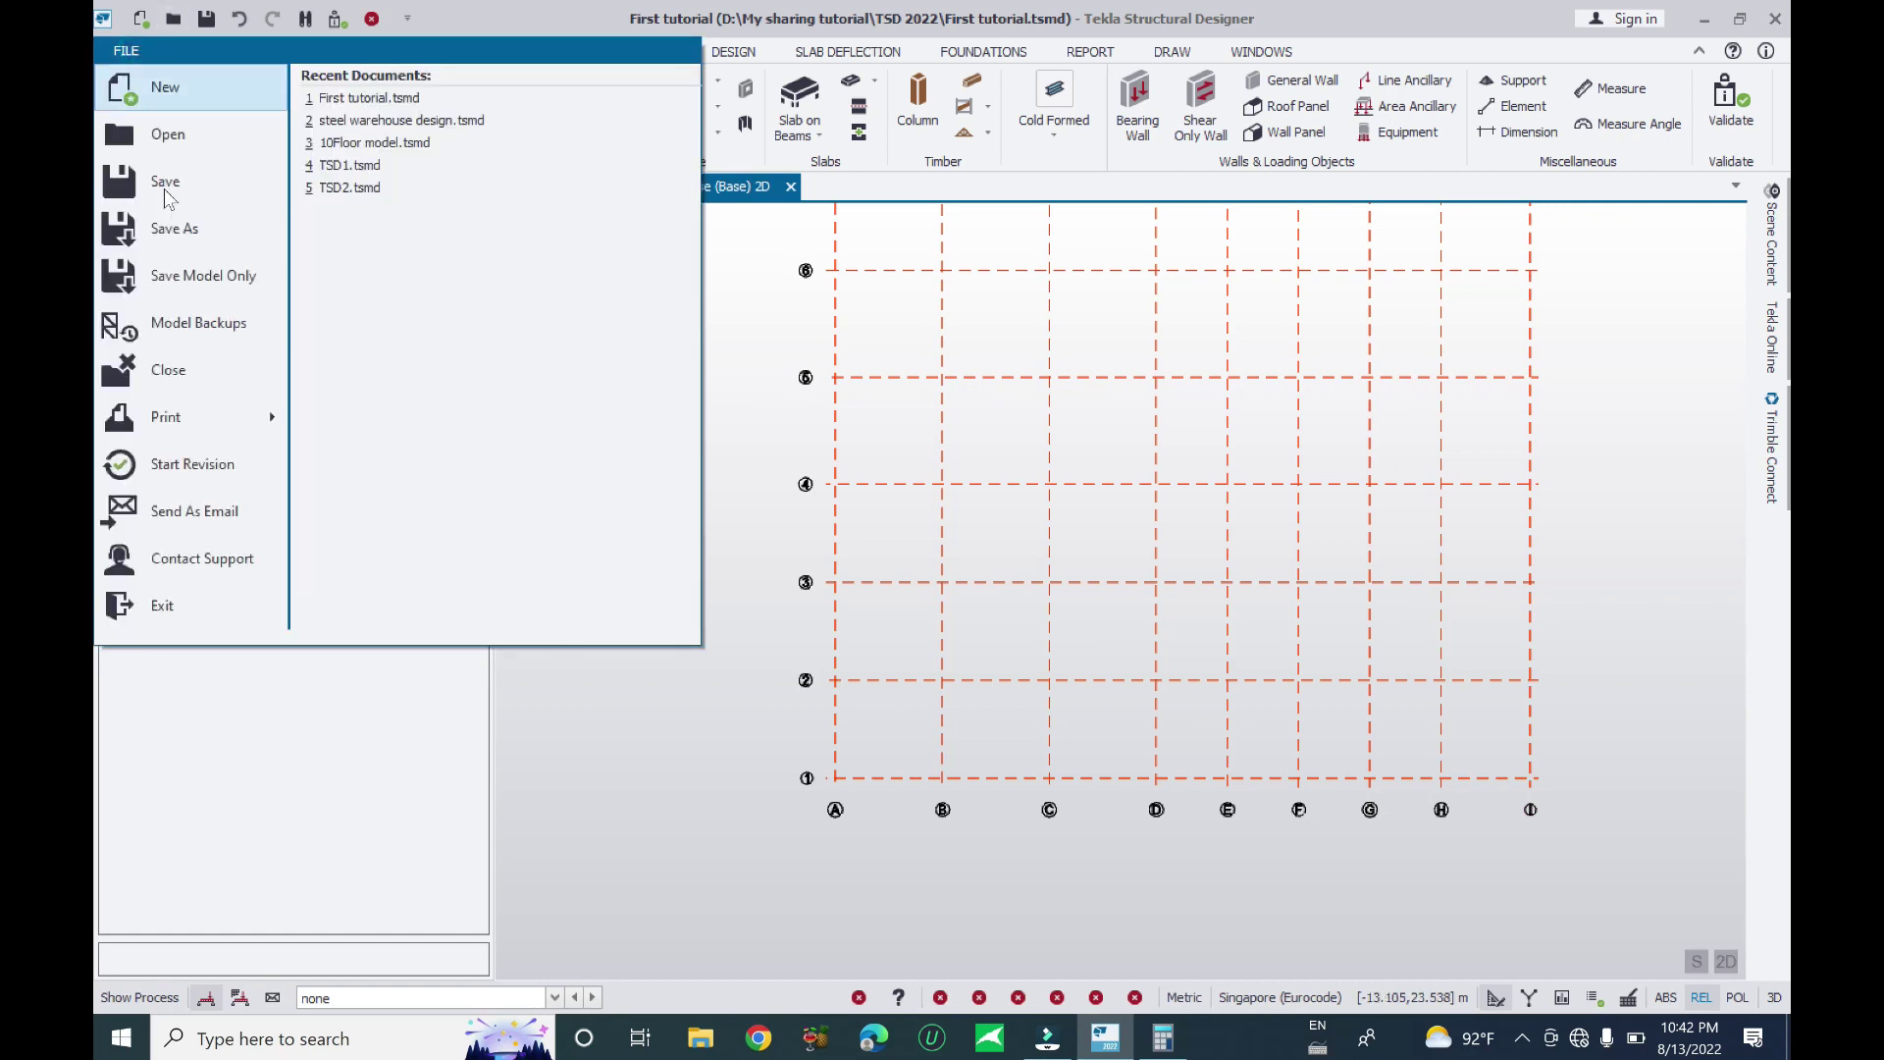
click(163, 181)
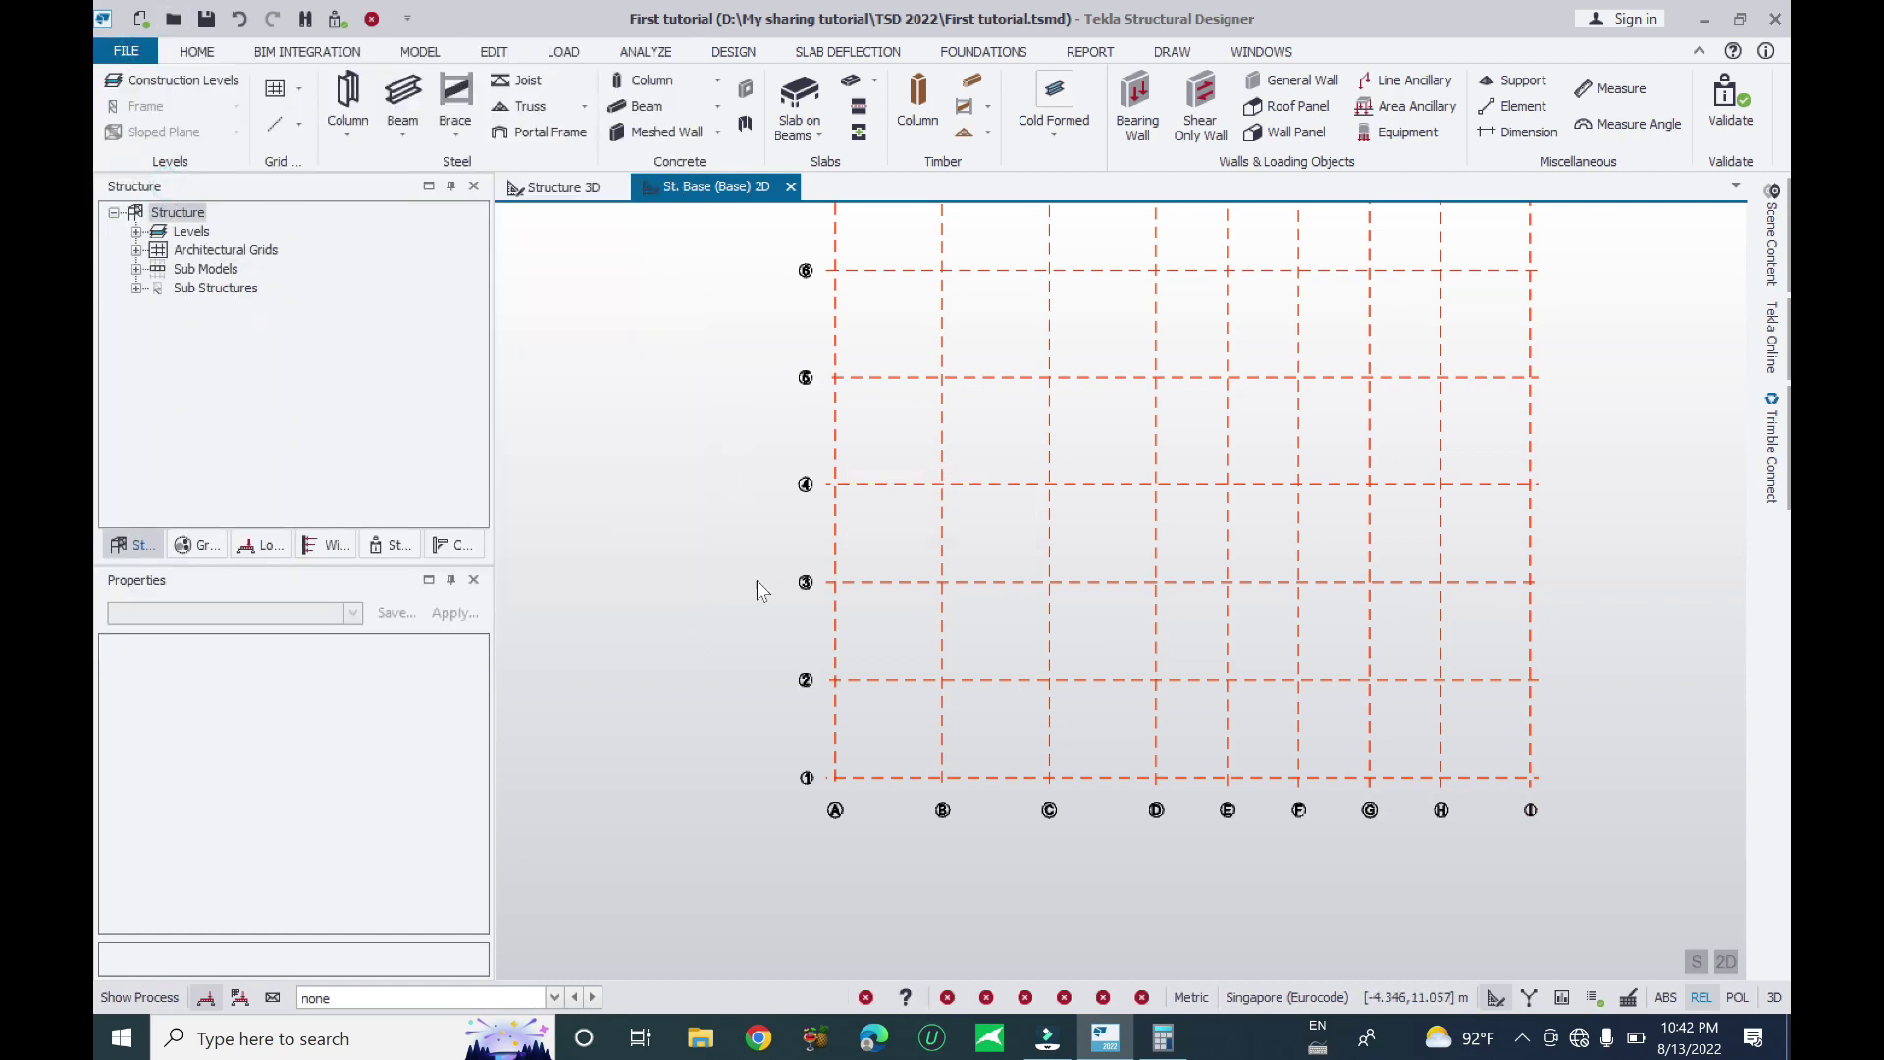
Select all horizontal and vertical grid lines and set their line style to DashDotDot
scroll(784, 687, up, 1)
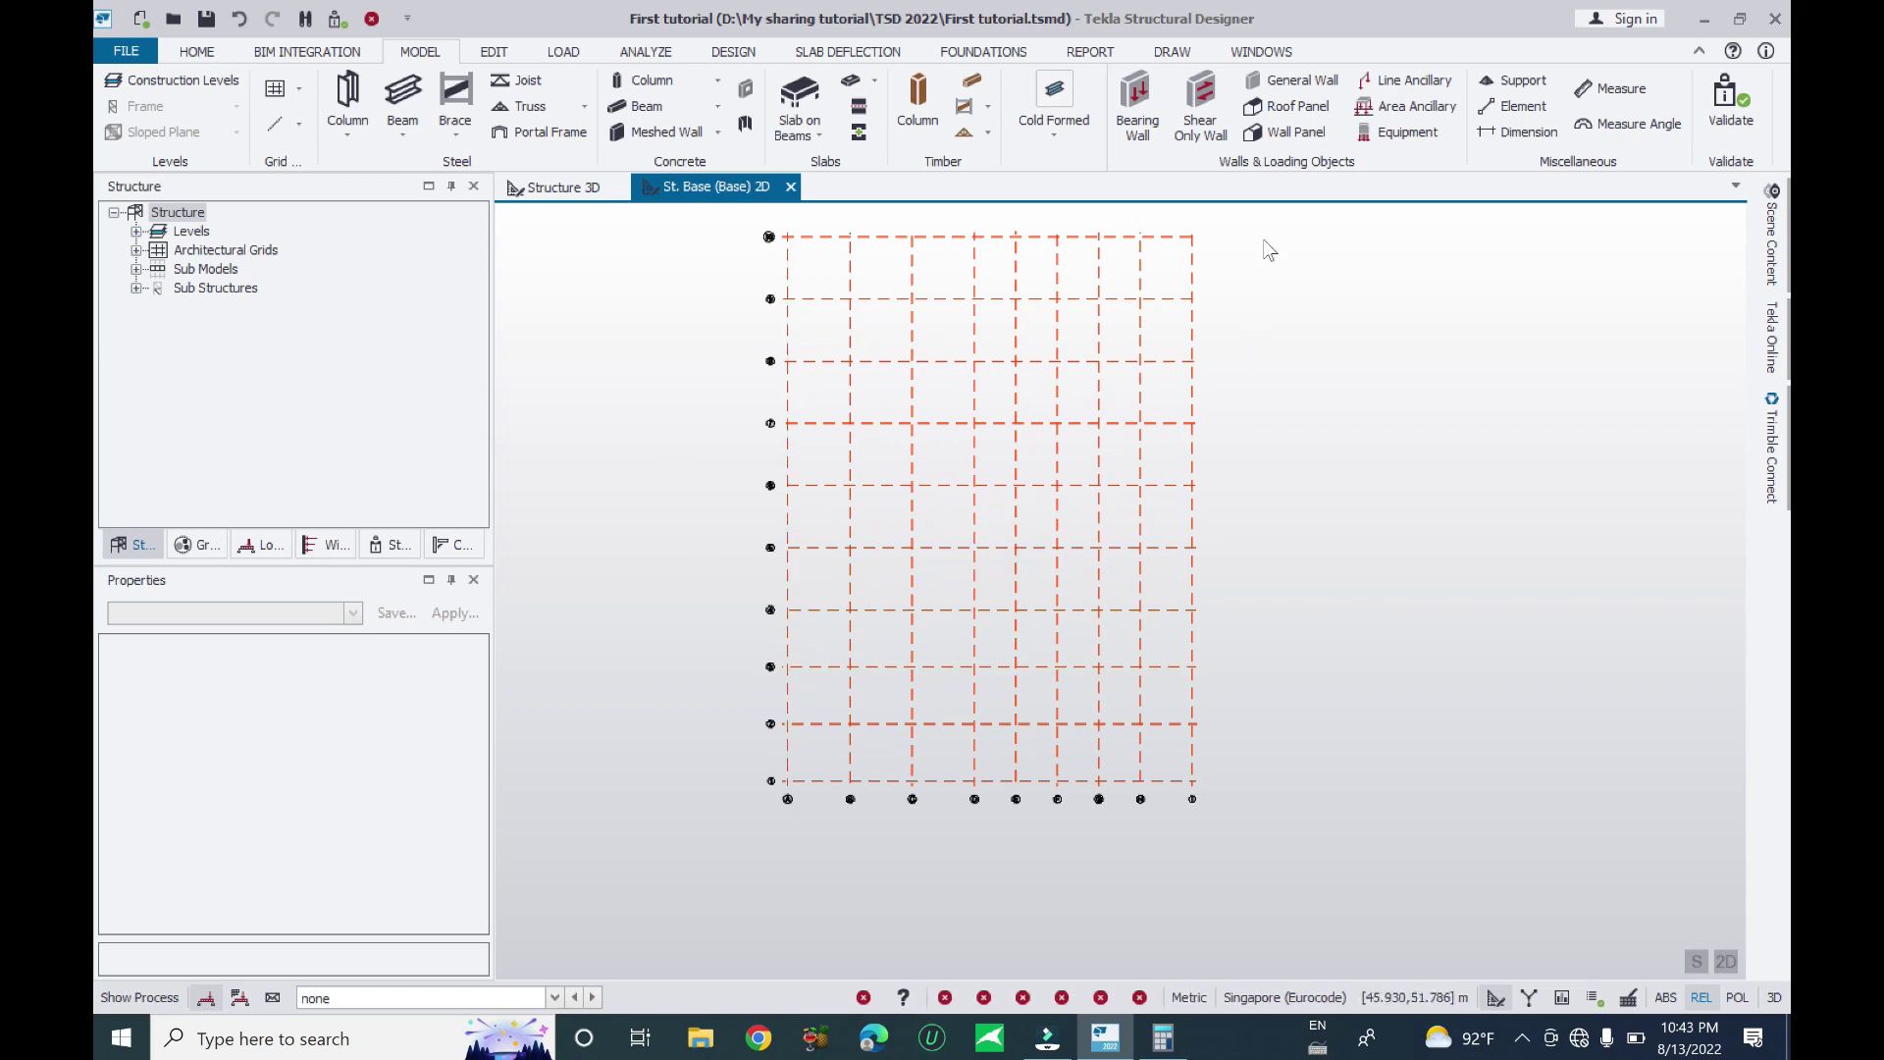
drag(1266, 224, 685, 918)
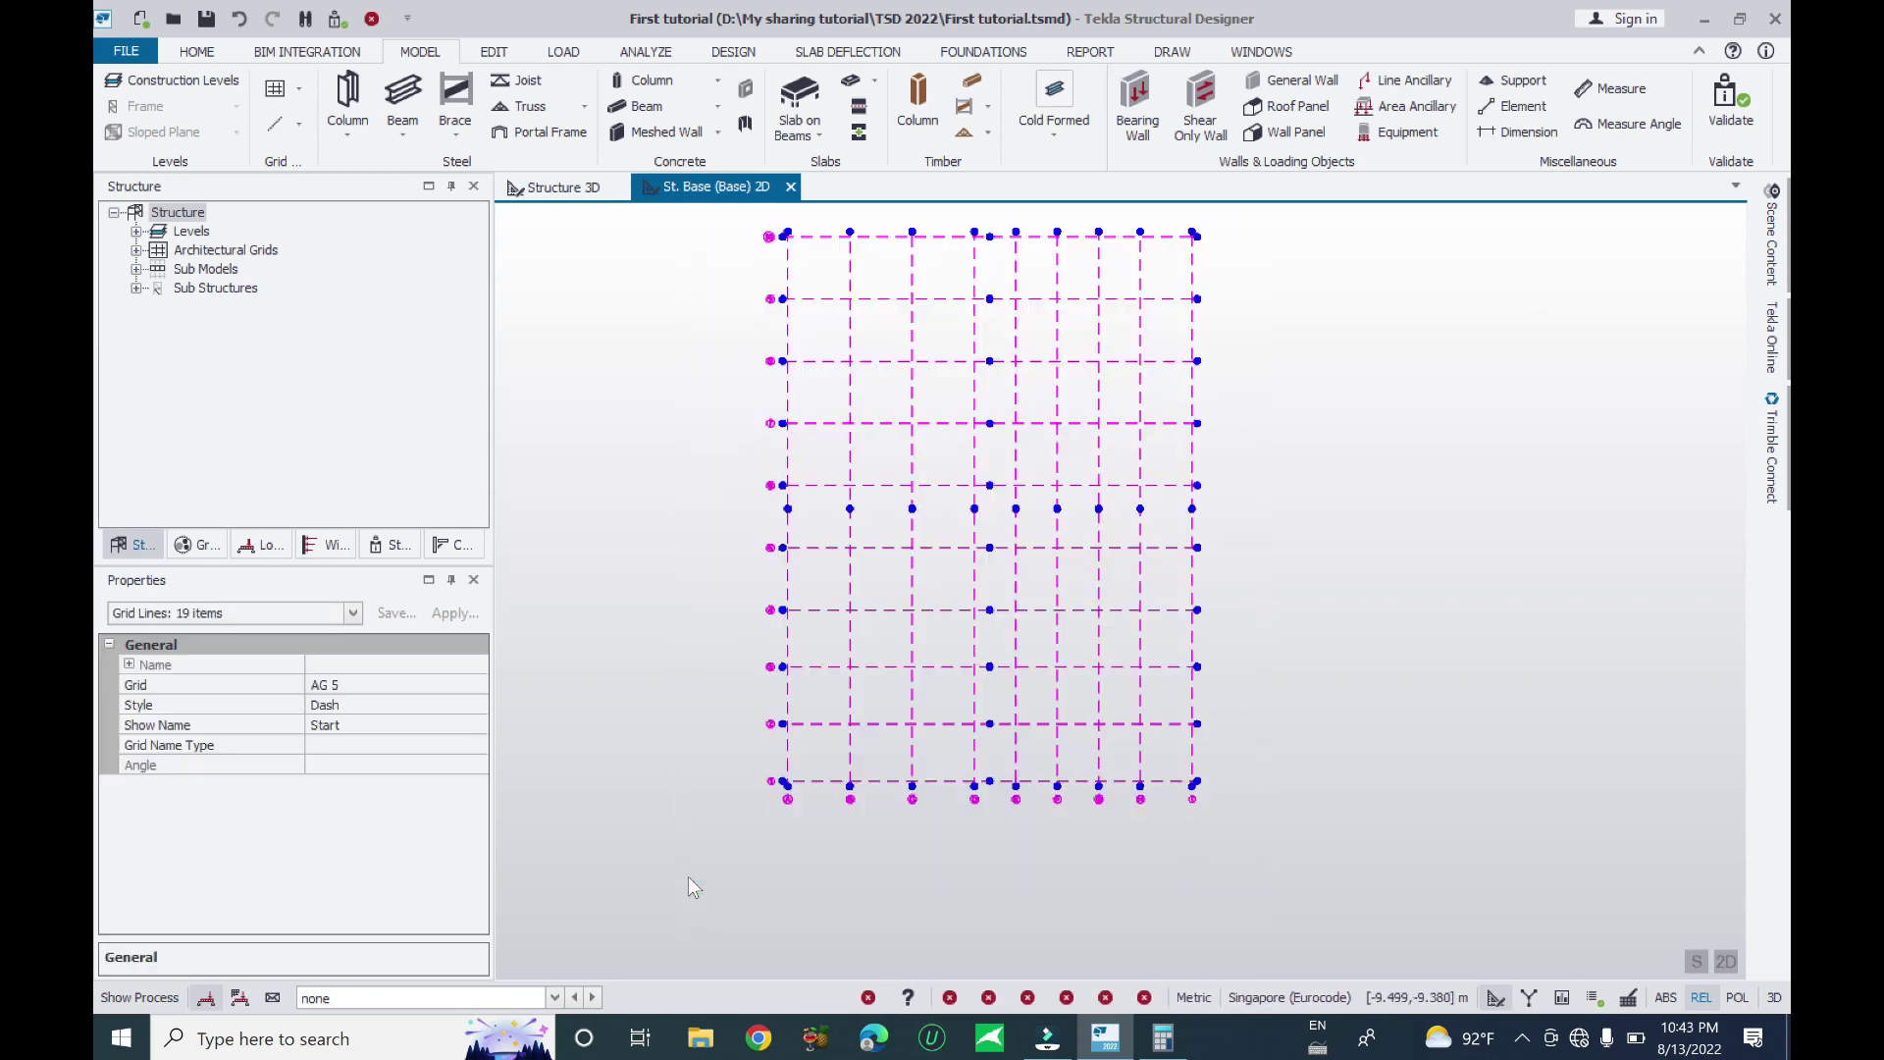
click(137, 665)
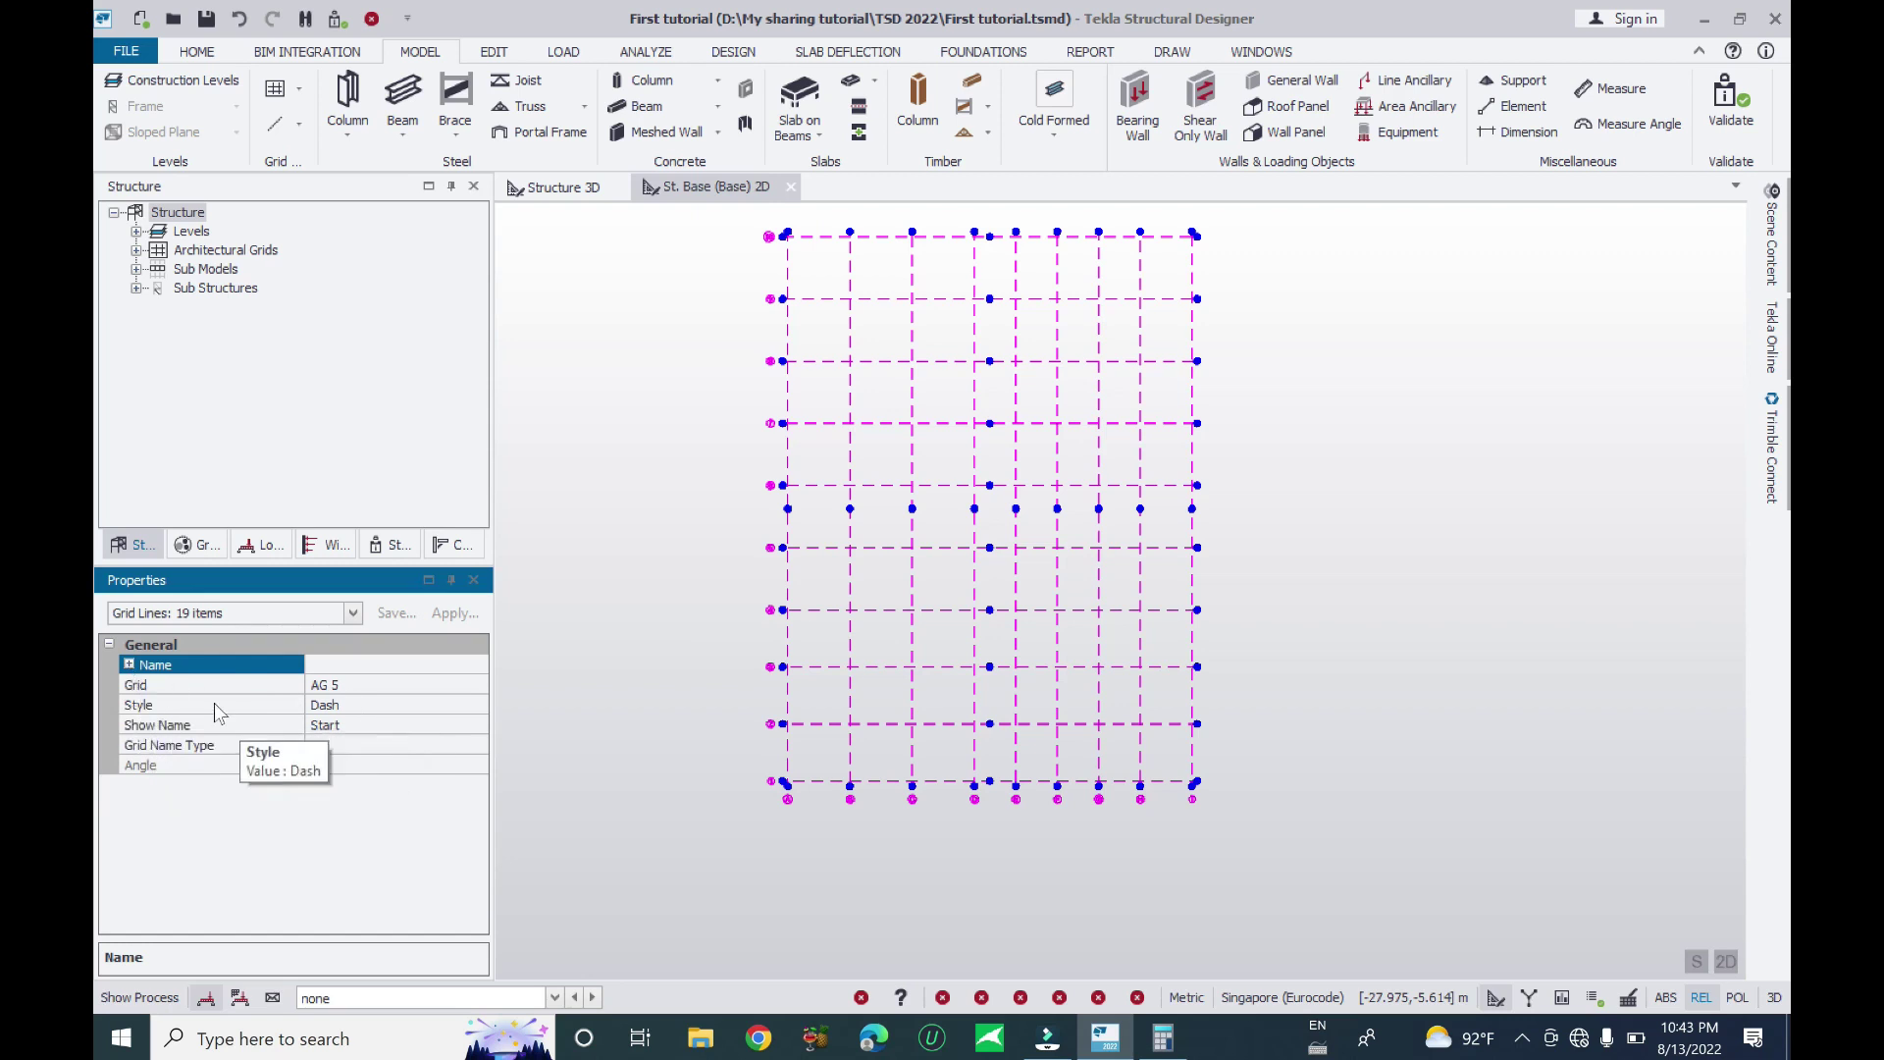
click(462, 711)
click(464, 714)
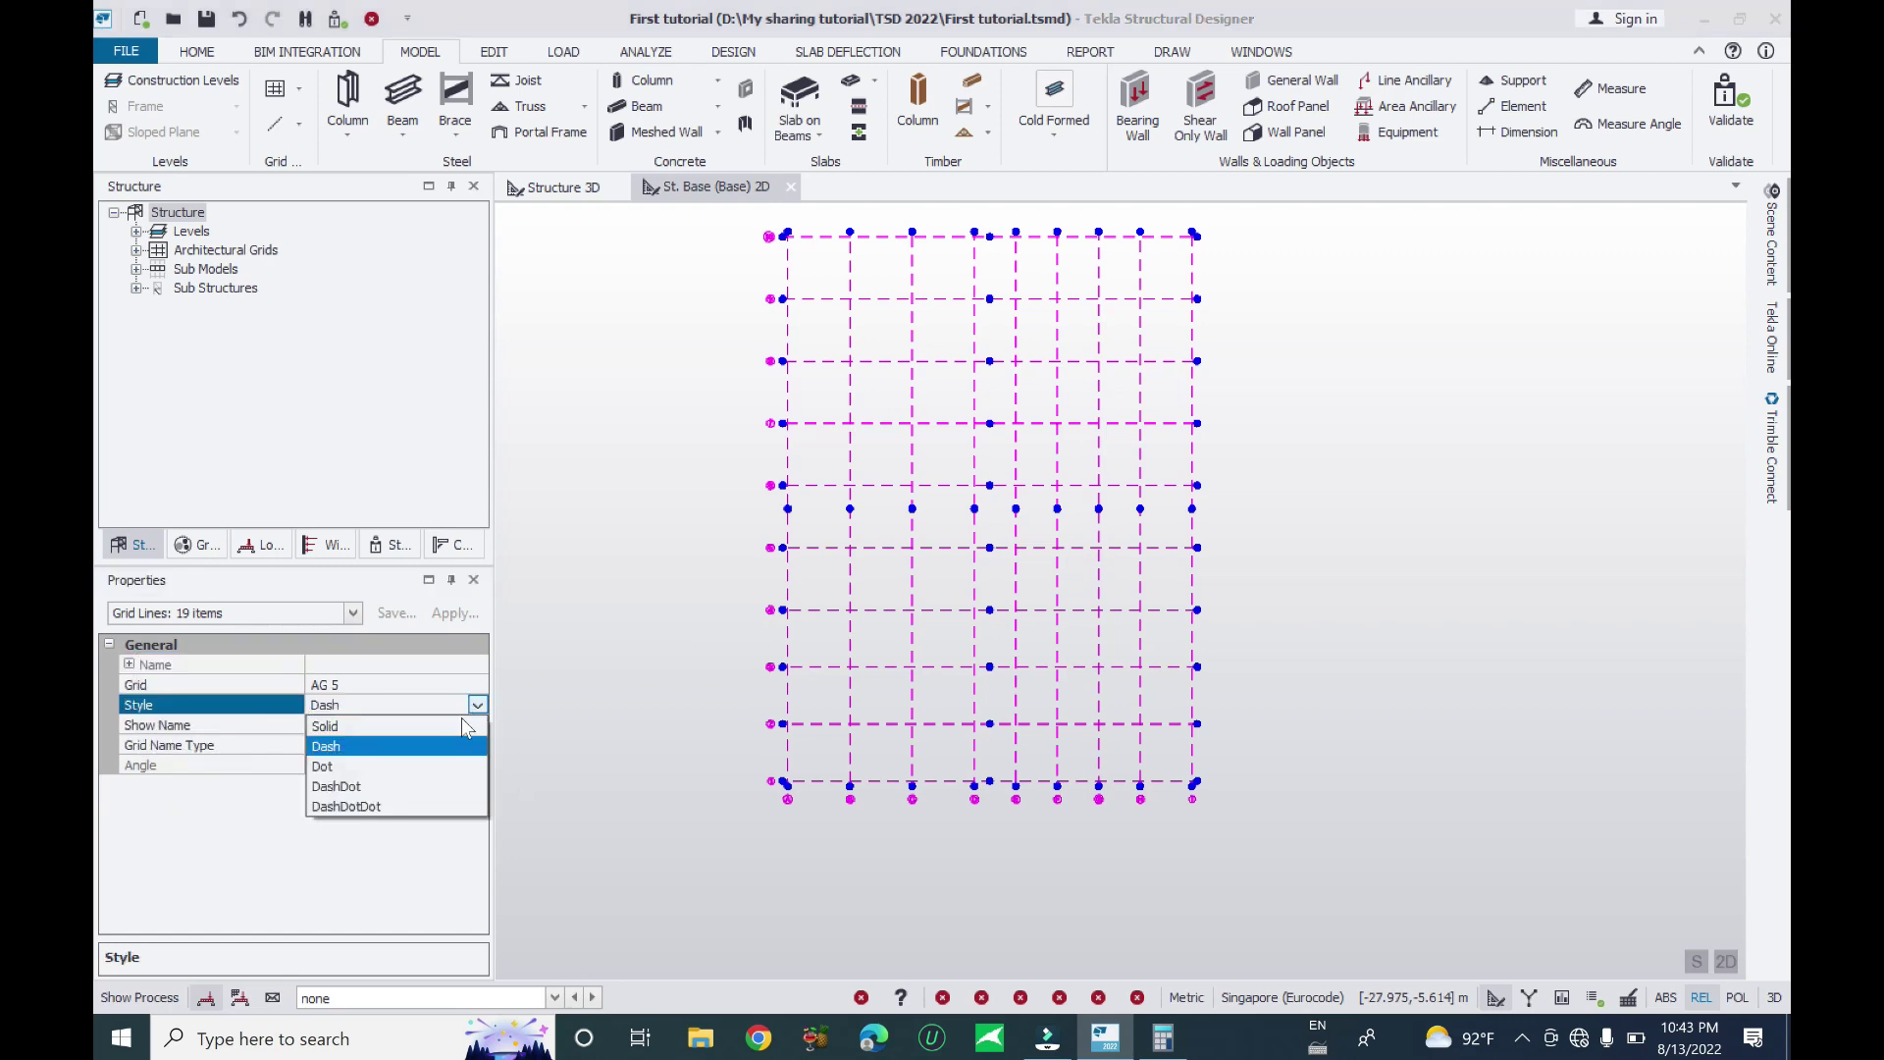
click(359, 807)
scroll(804, 785, up, 4)
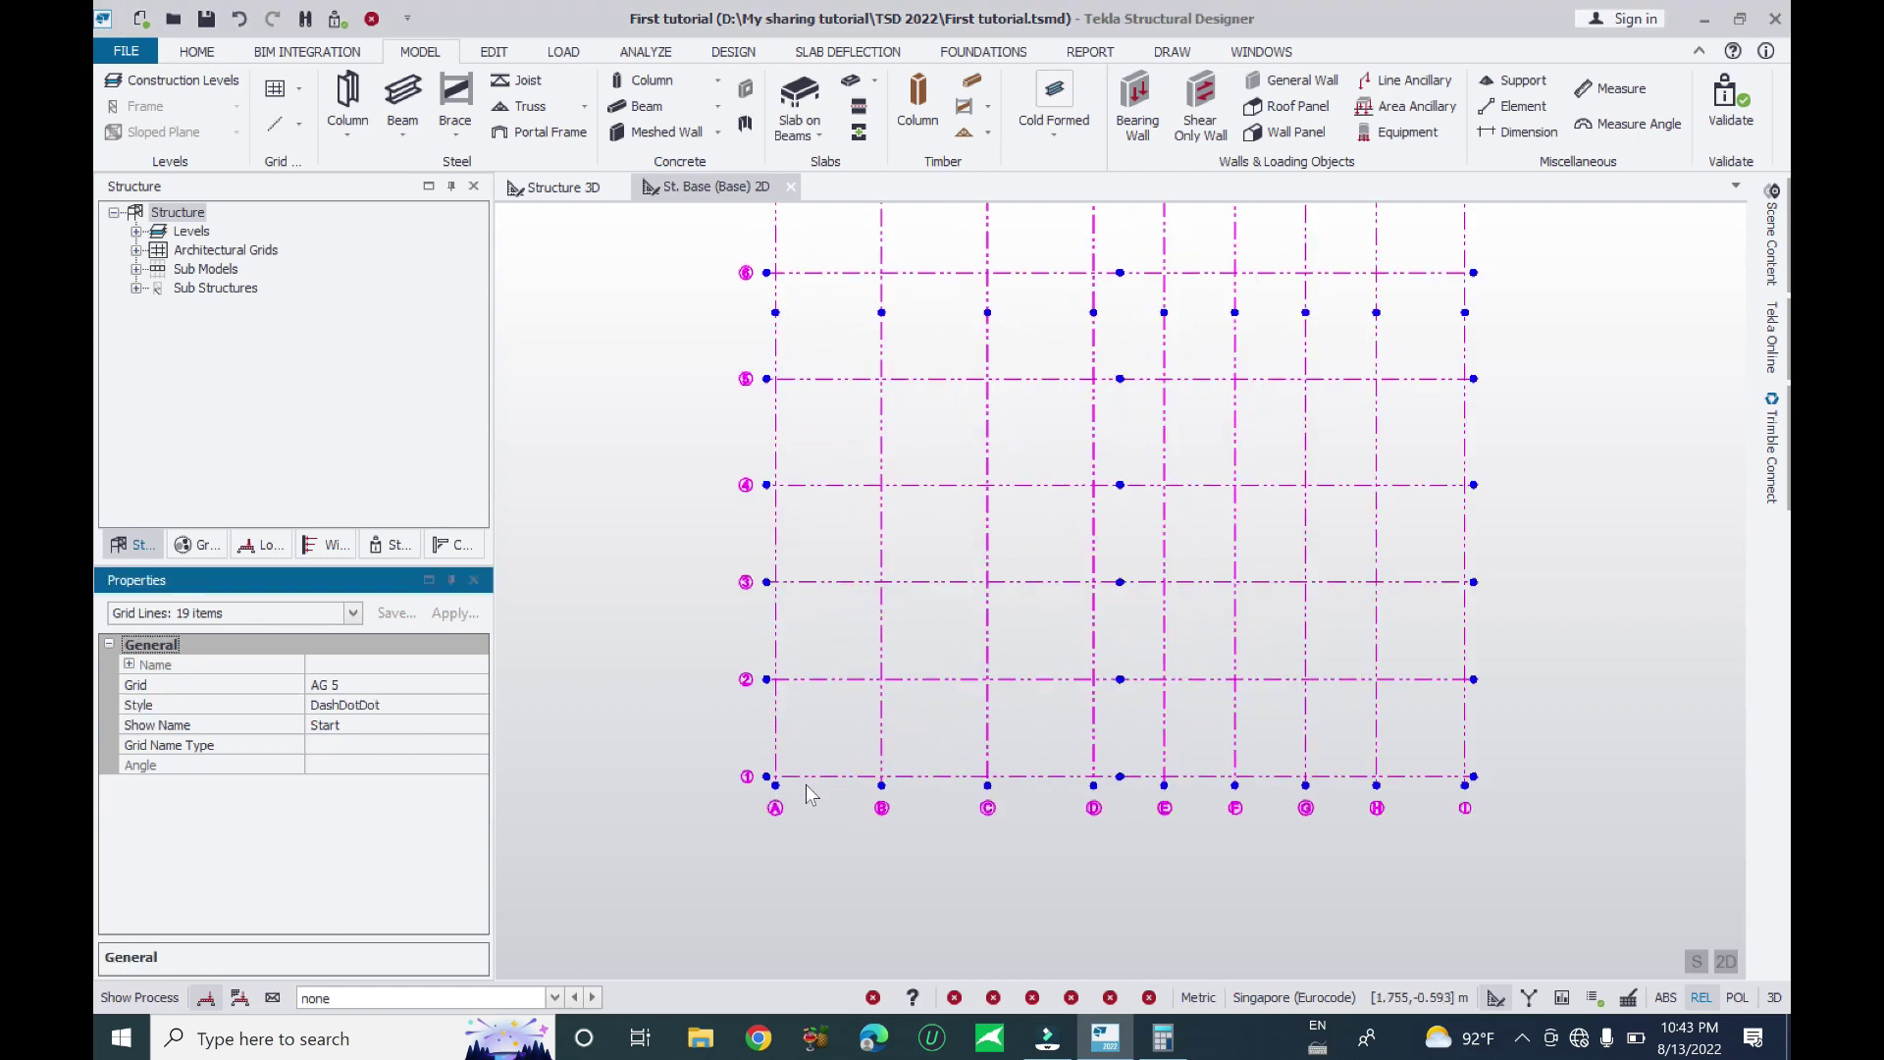
Examine the available Show Name and Grid Name Type options for the selected grid lines
click(428, 724)
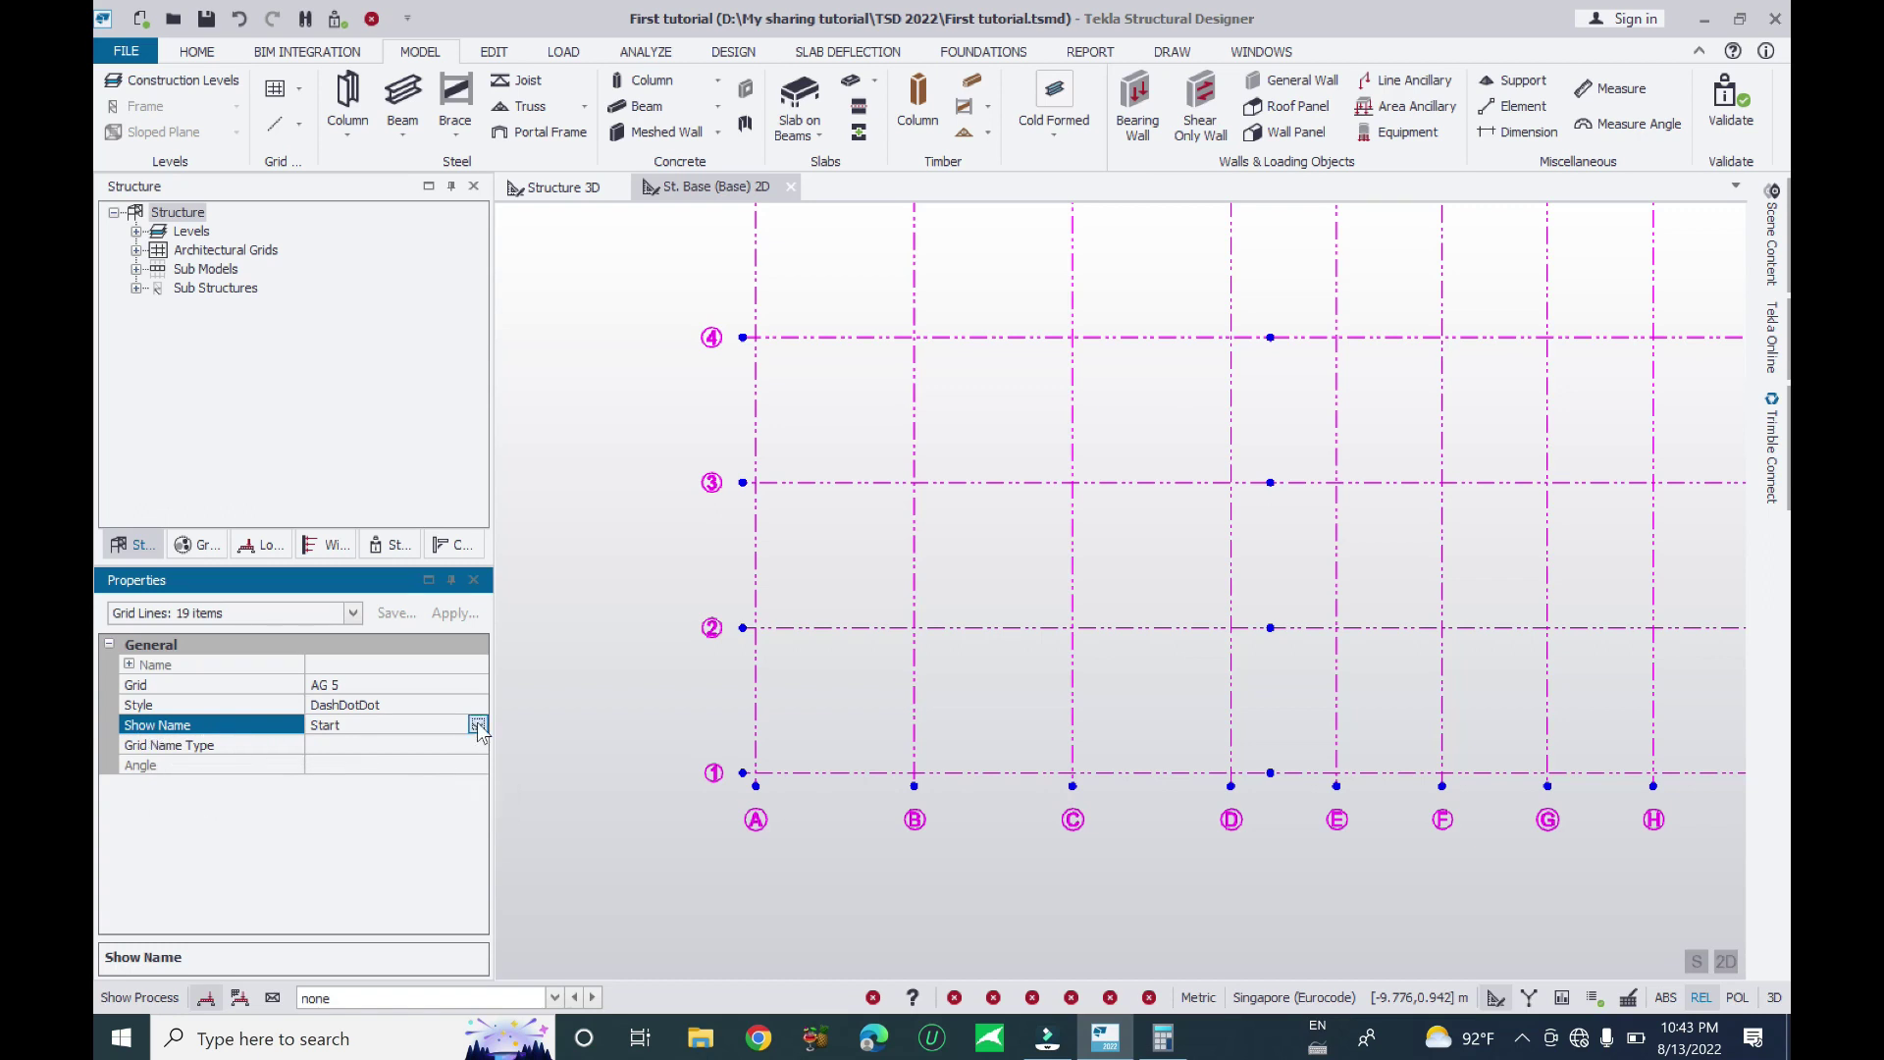
click(477, 723)
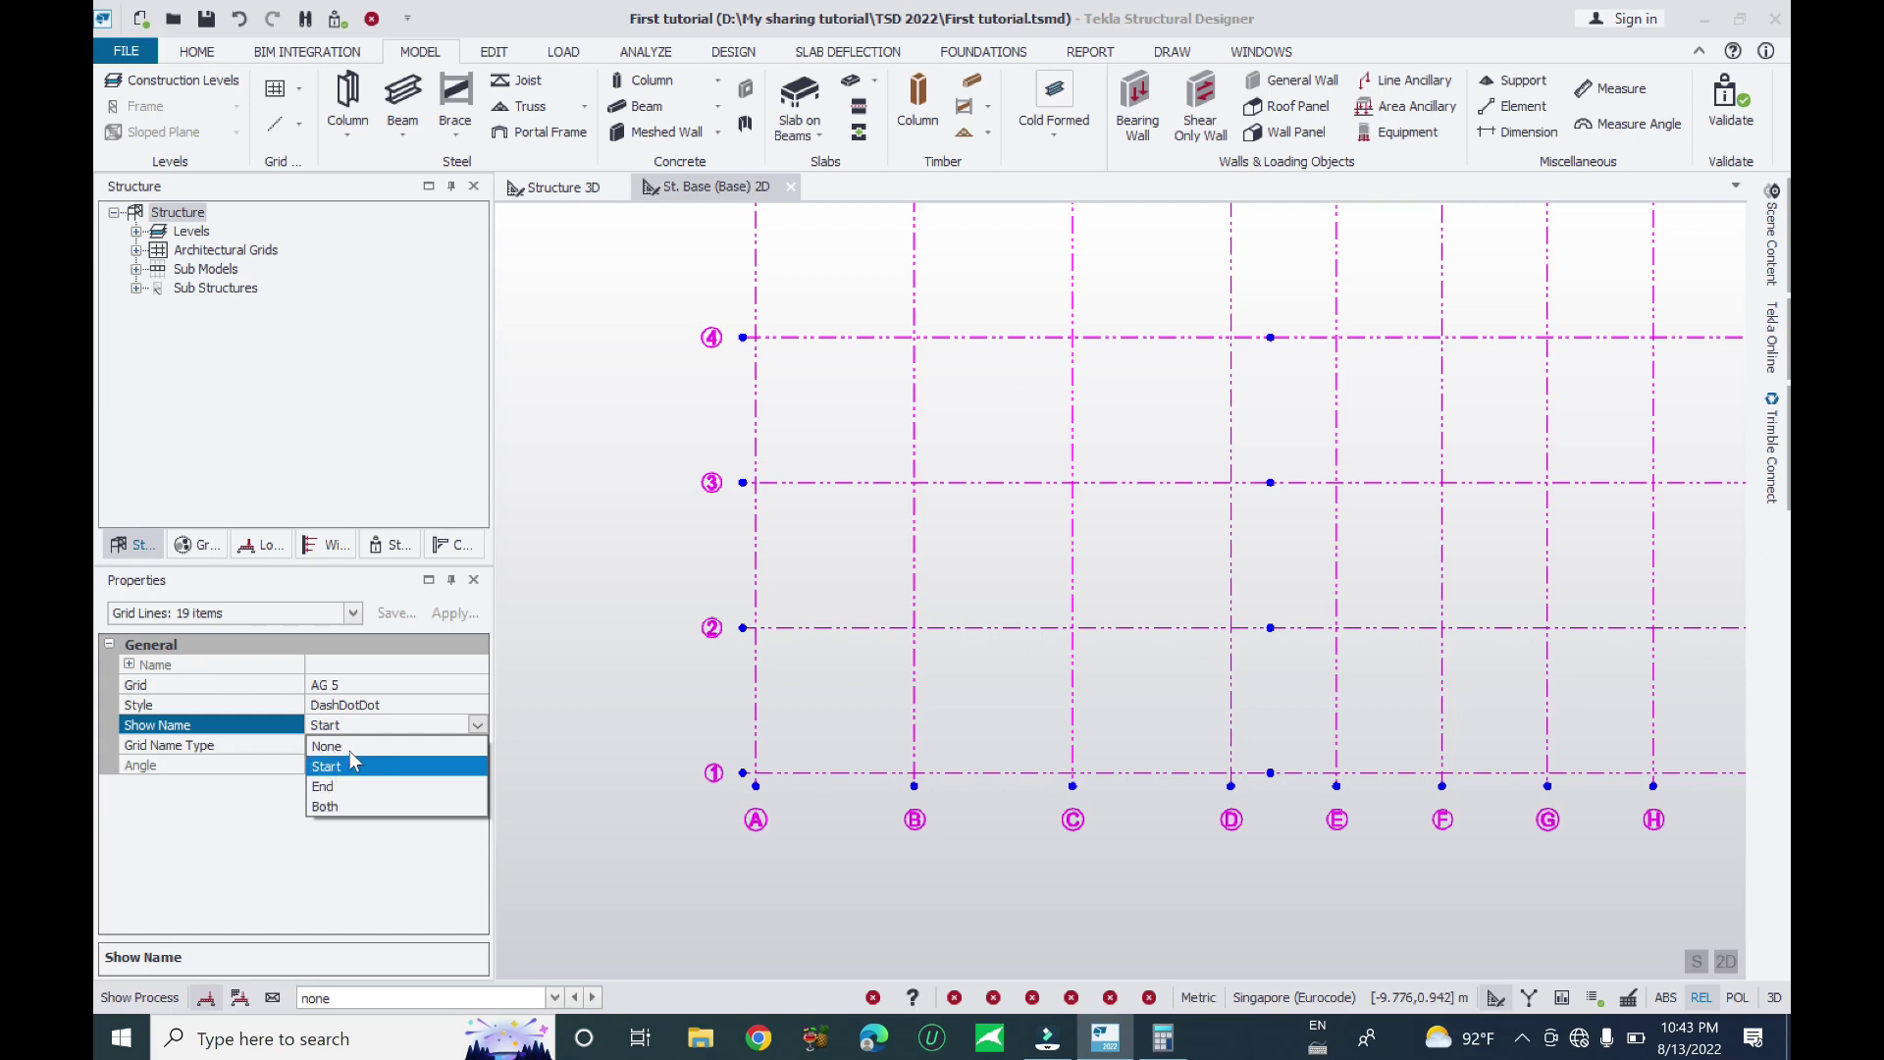
click(172, 755)
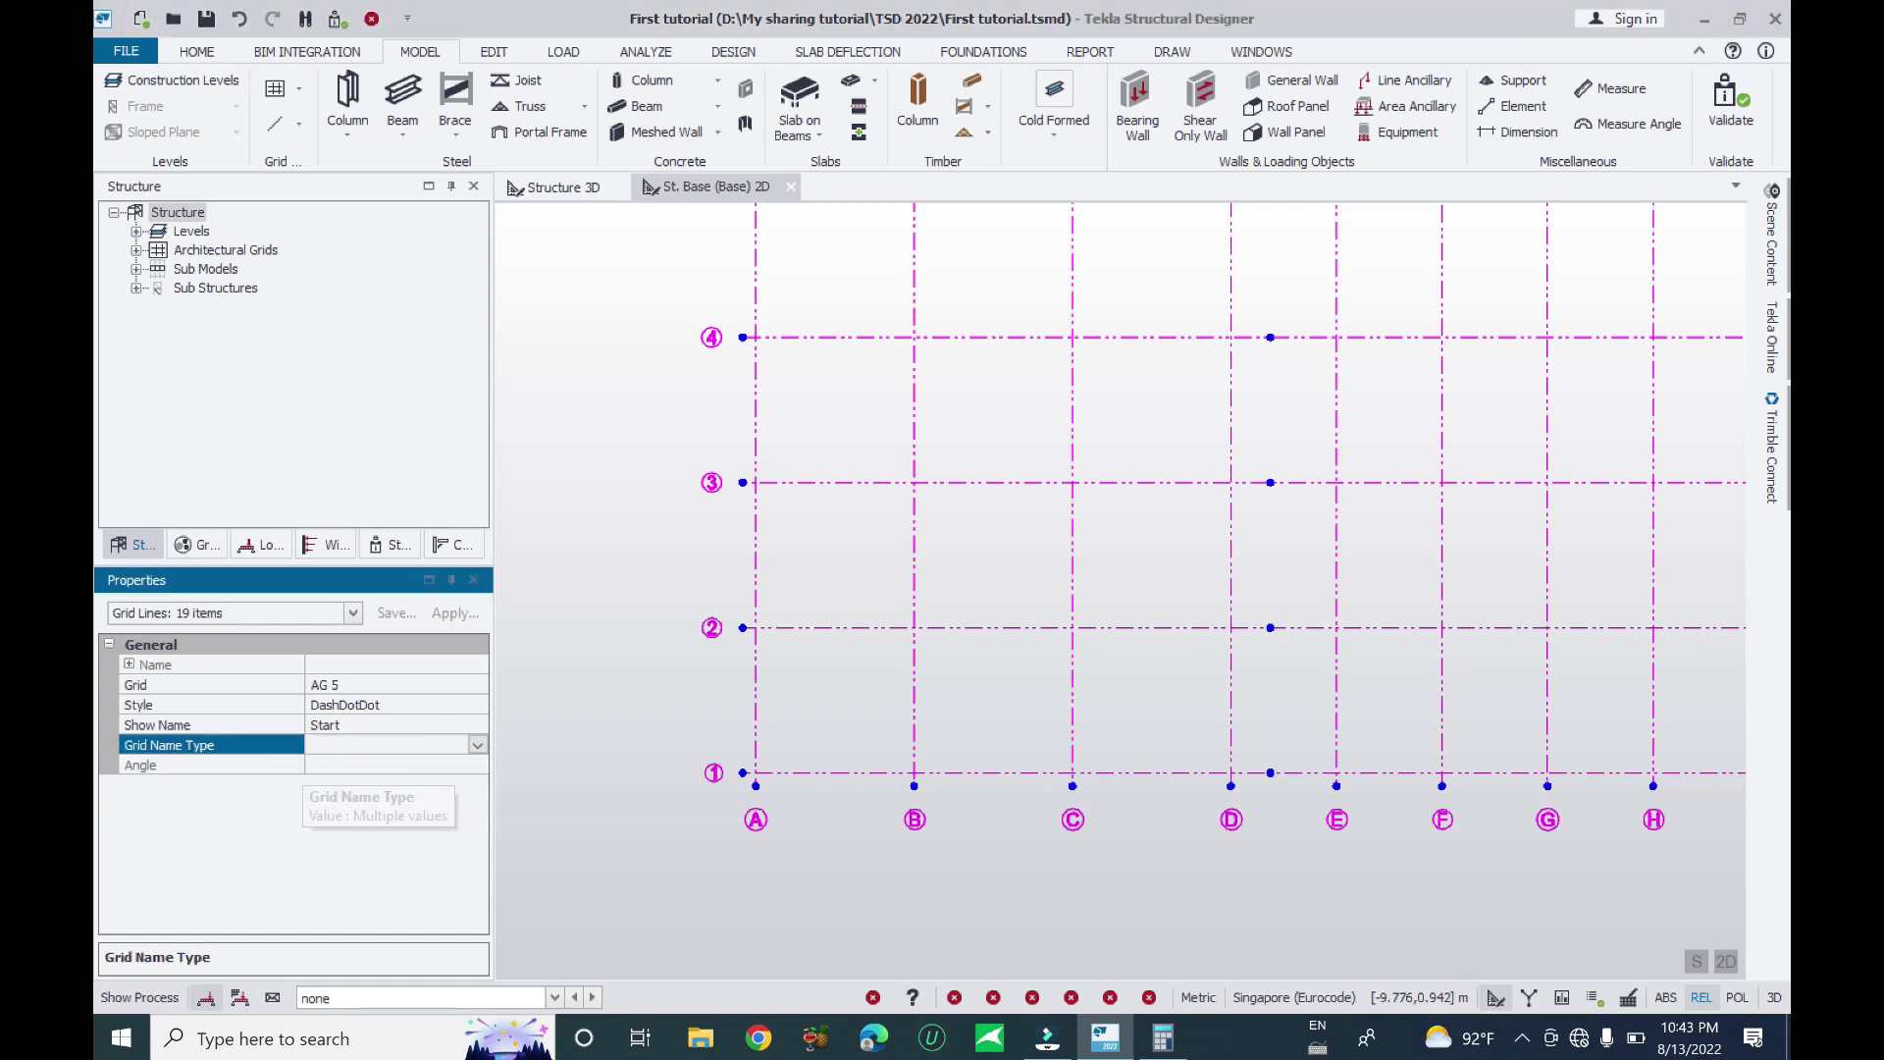
click(476, 747)
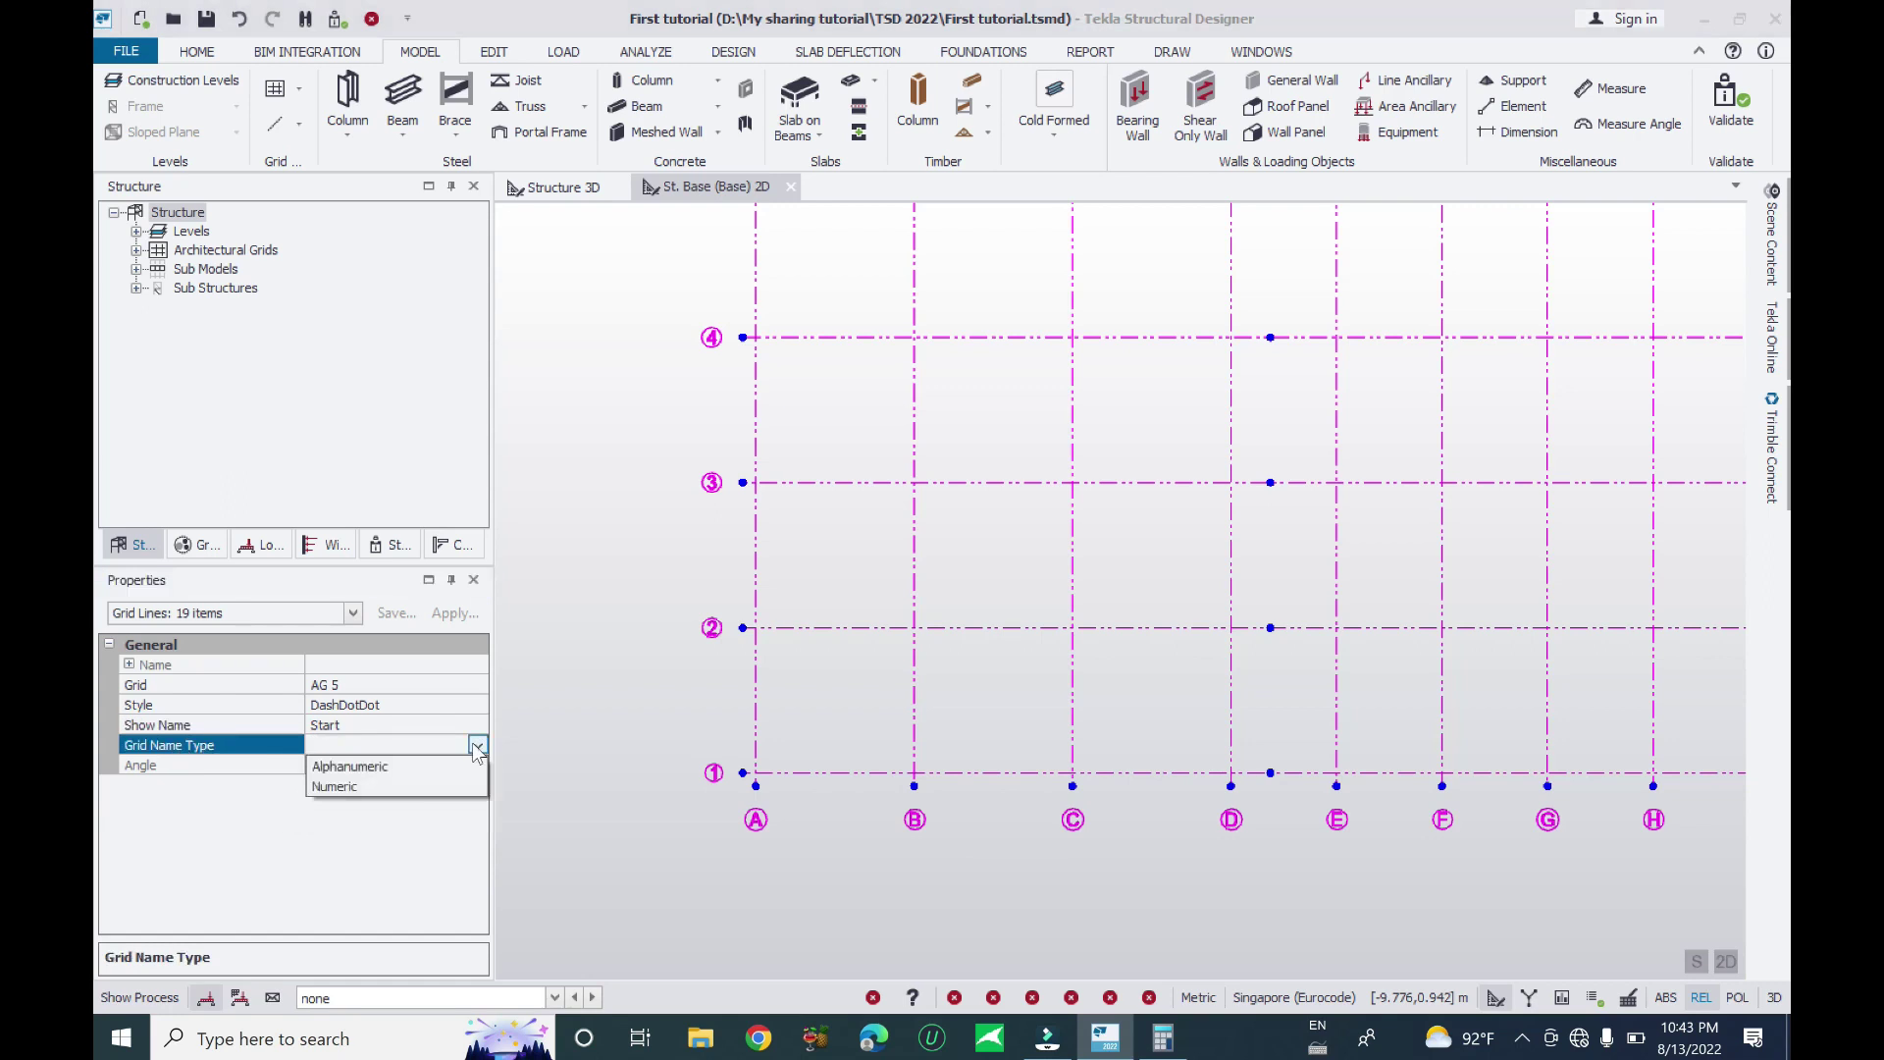
click(346, 785)
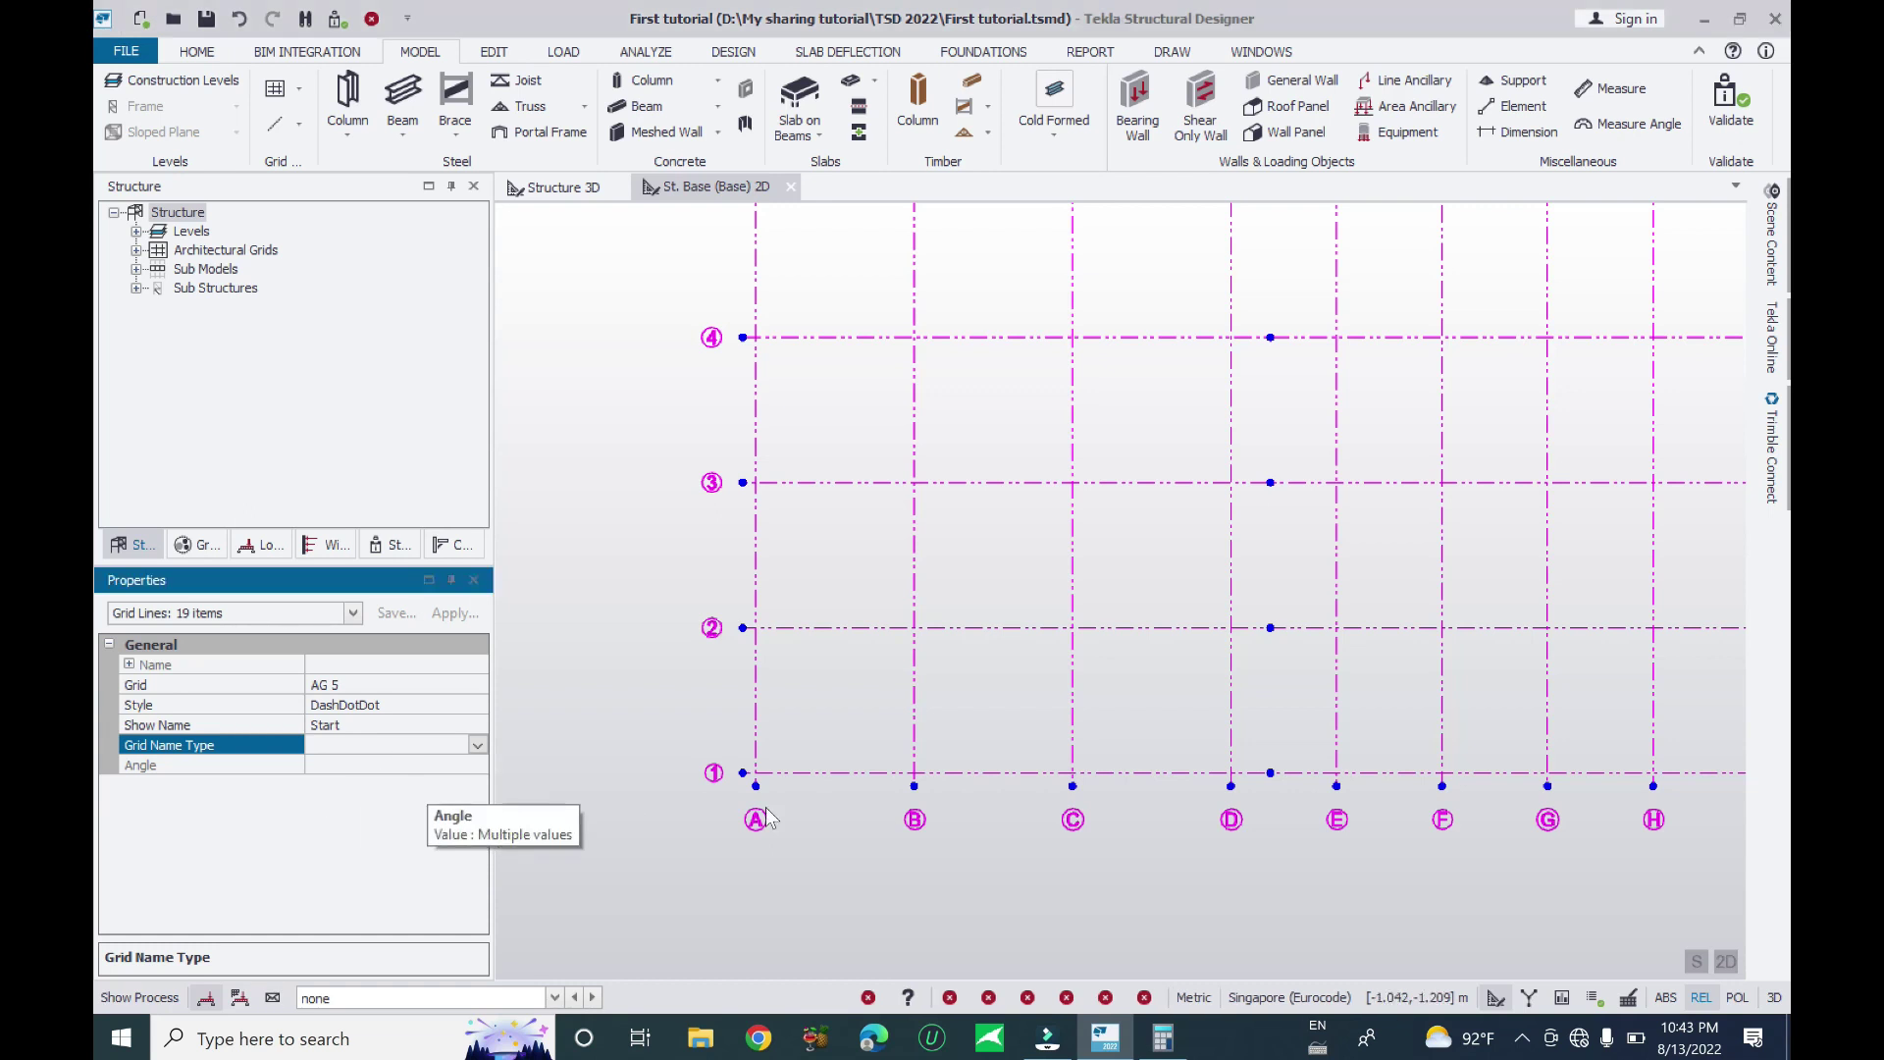
Select only the horizontal grid lines, set their Grid Name Type to Alphanumeric and clear the selection
click(761, 866)
scroll(981, 870, down, 4)
scroll(982, 872, down, 2)
scroll(986, 854, up, 3)
middle_drag(915, 377, 920, 424)
scroll(879, 370, up, 4)
scroll(879, 338, down, 5)
drag(875, 334, 694, 901)
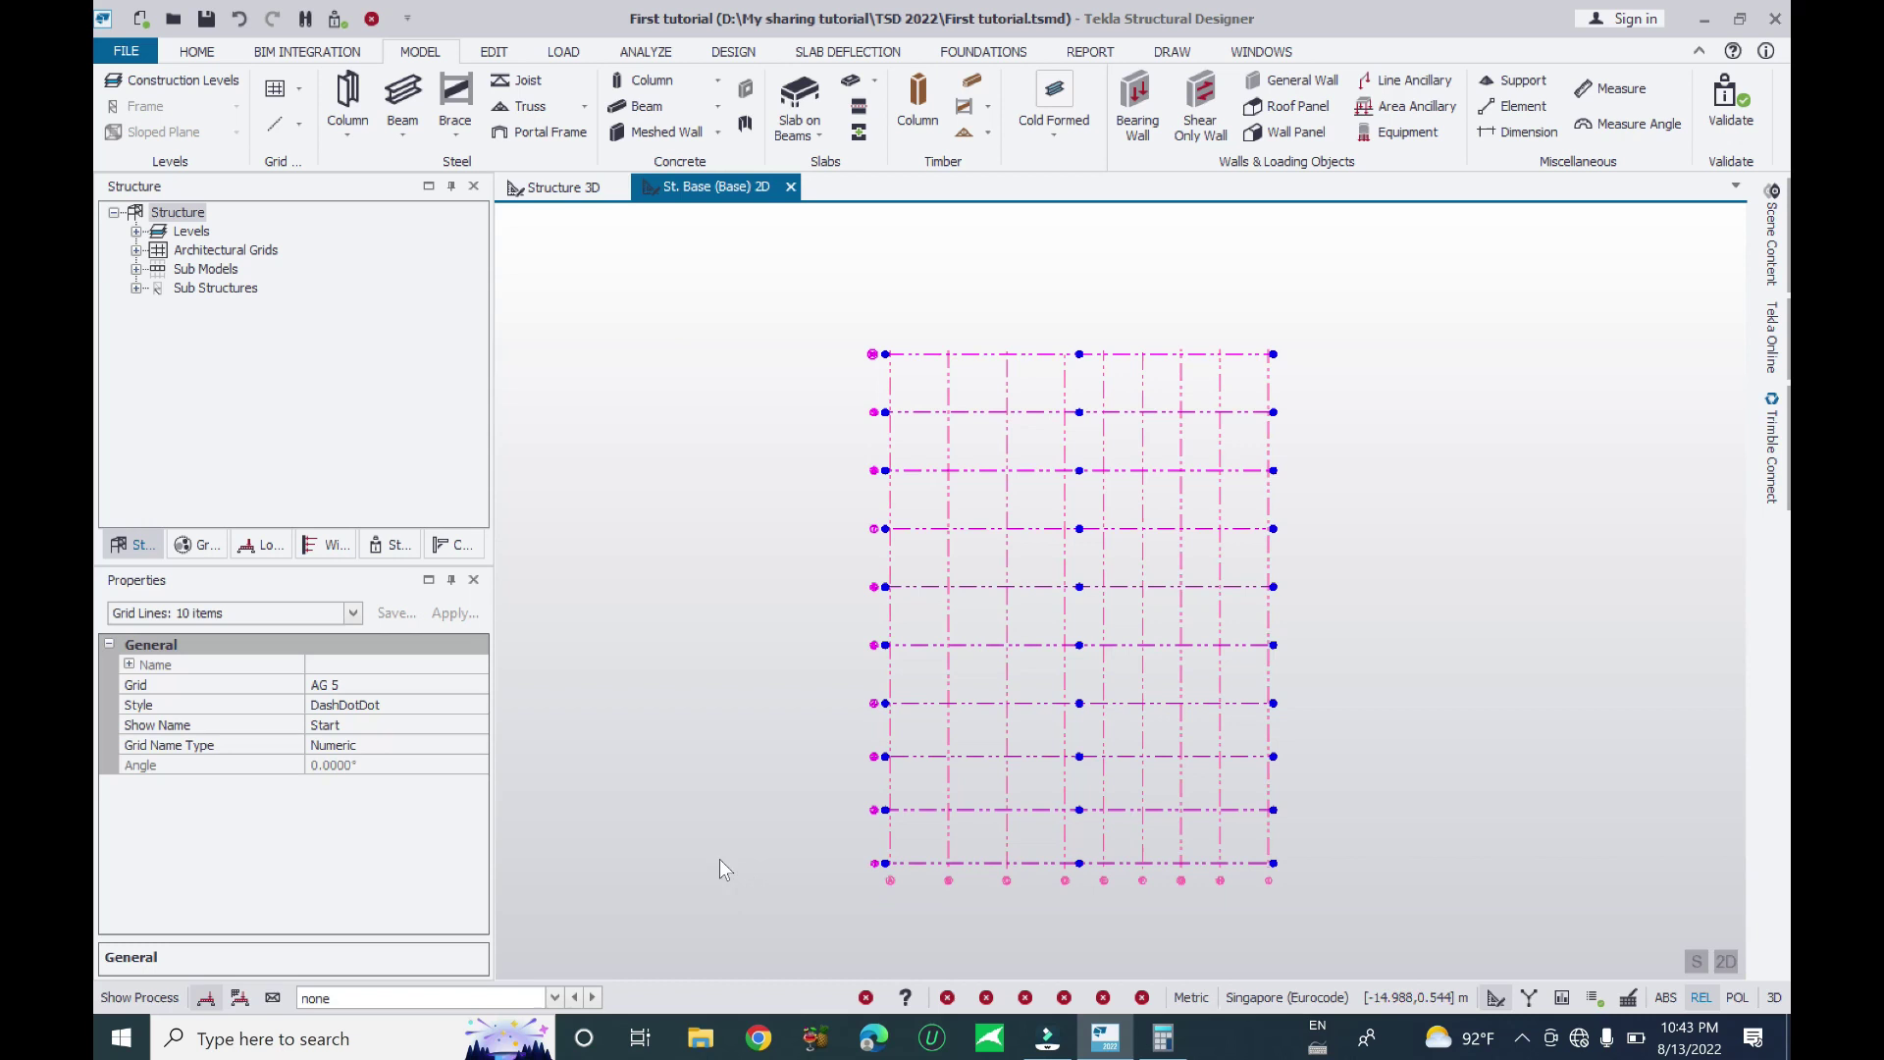
click(432, 746)
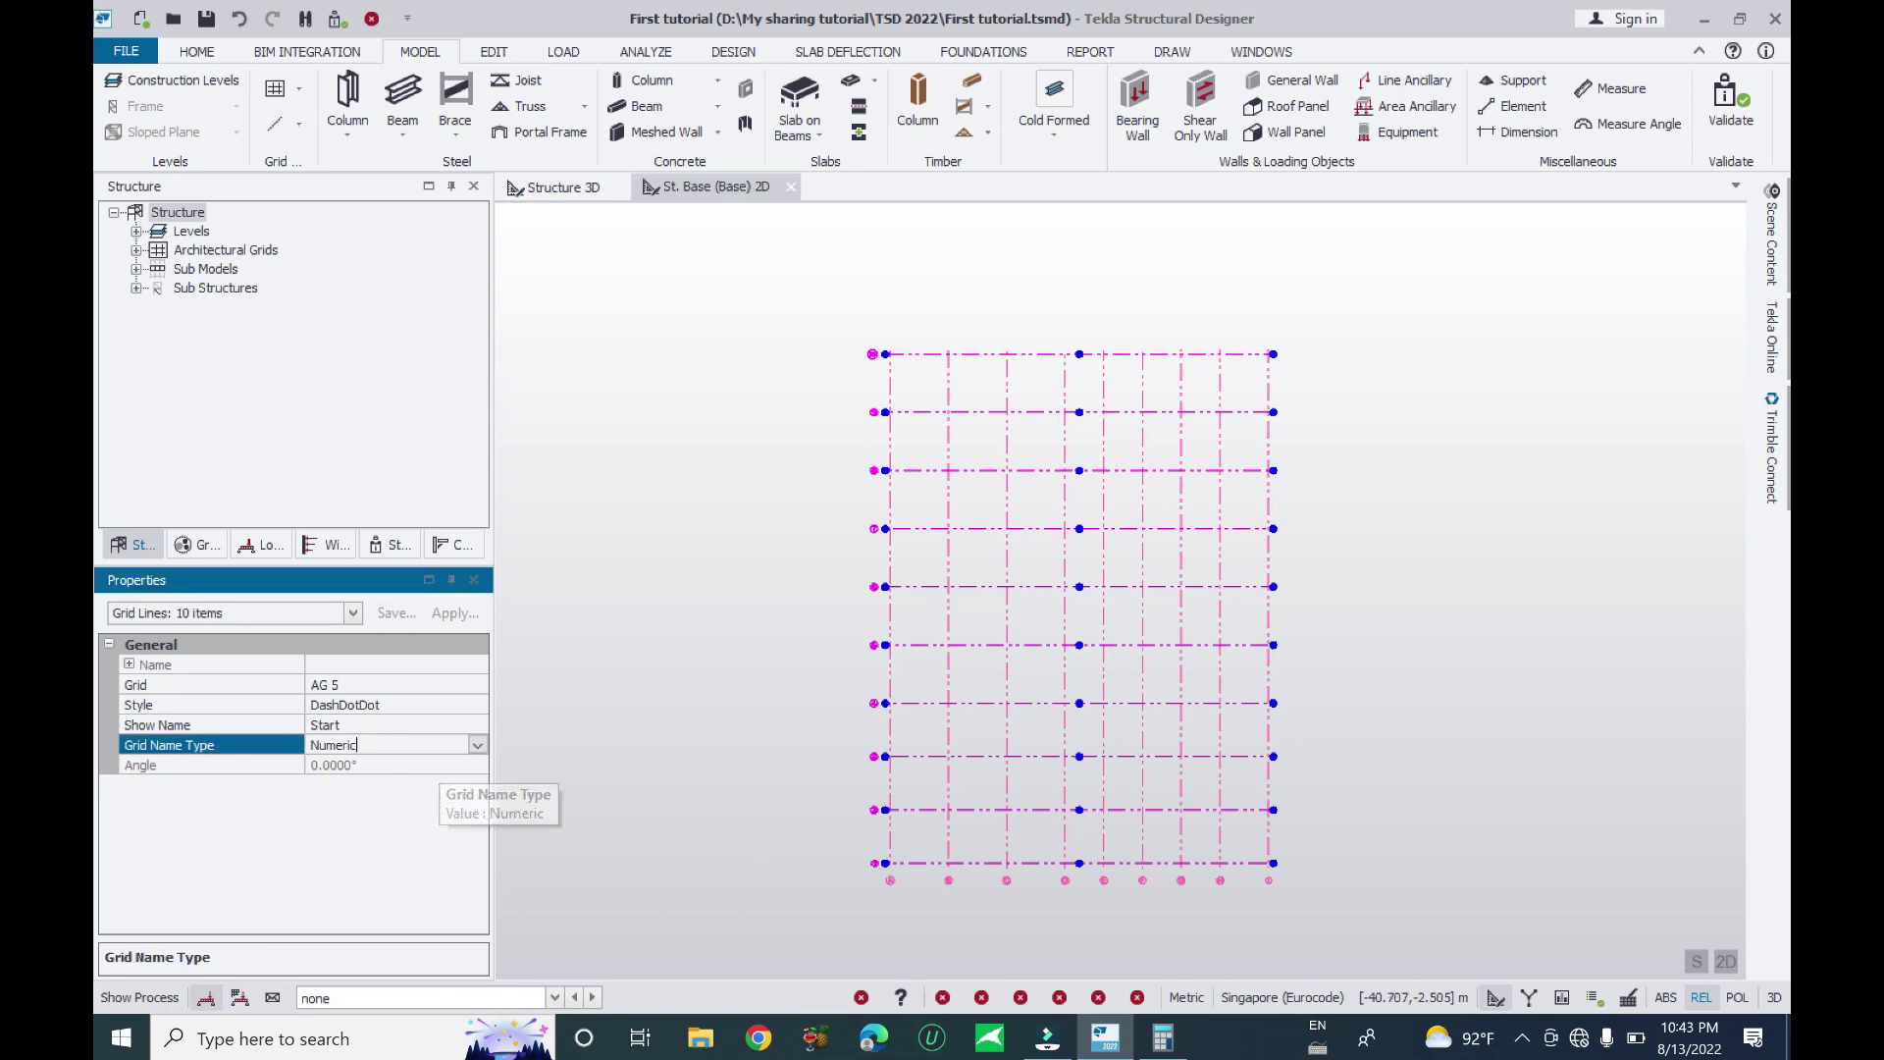
click(477, 745)
click(389, 769)
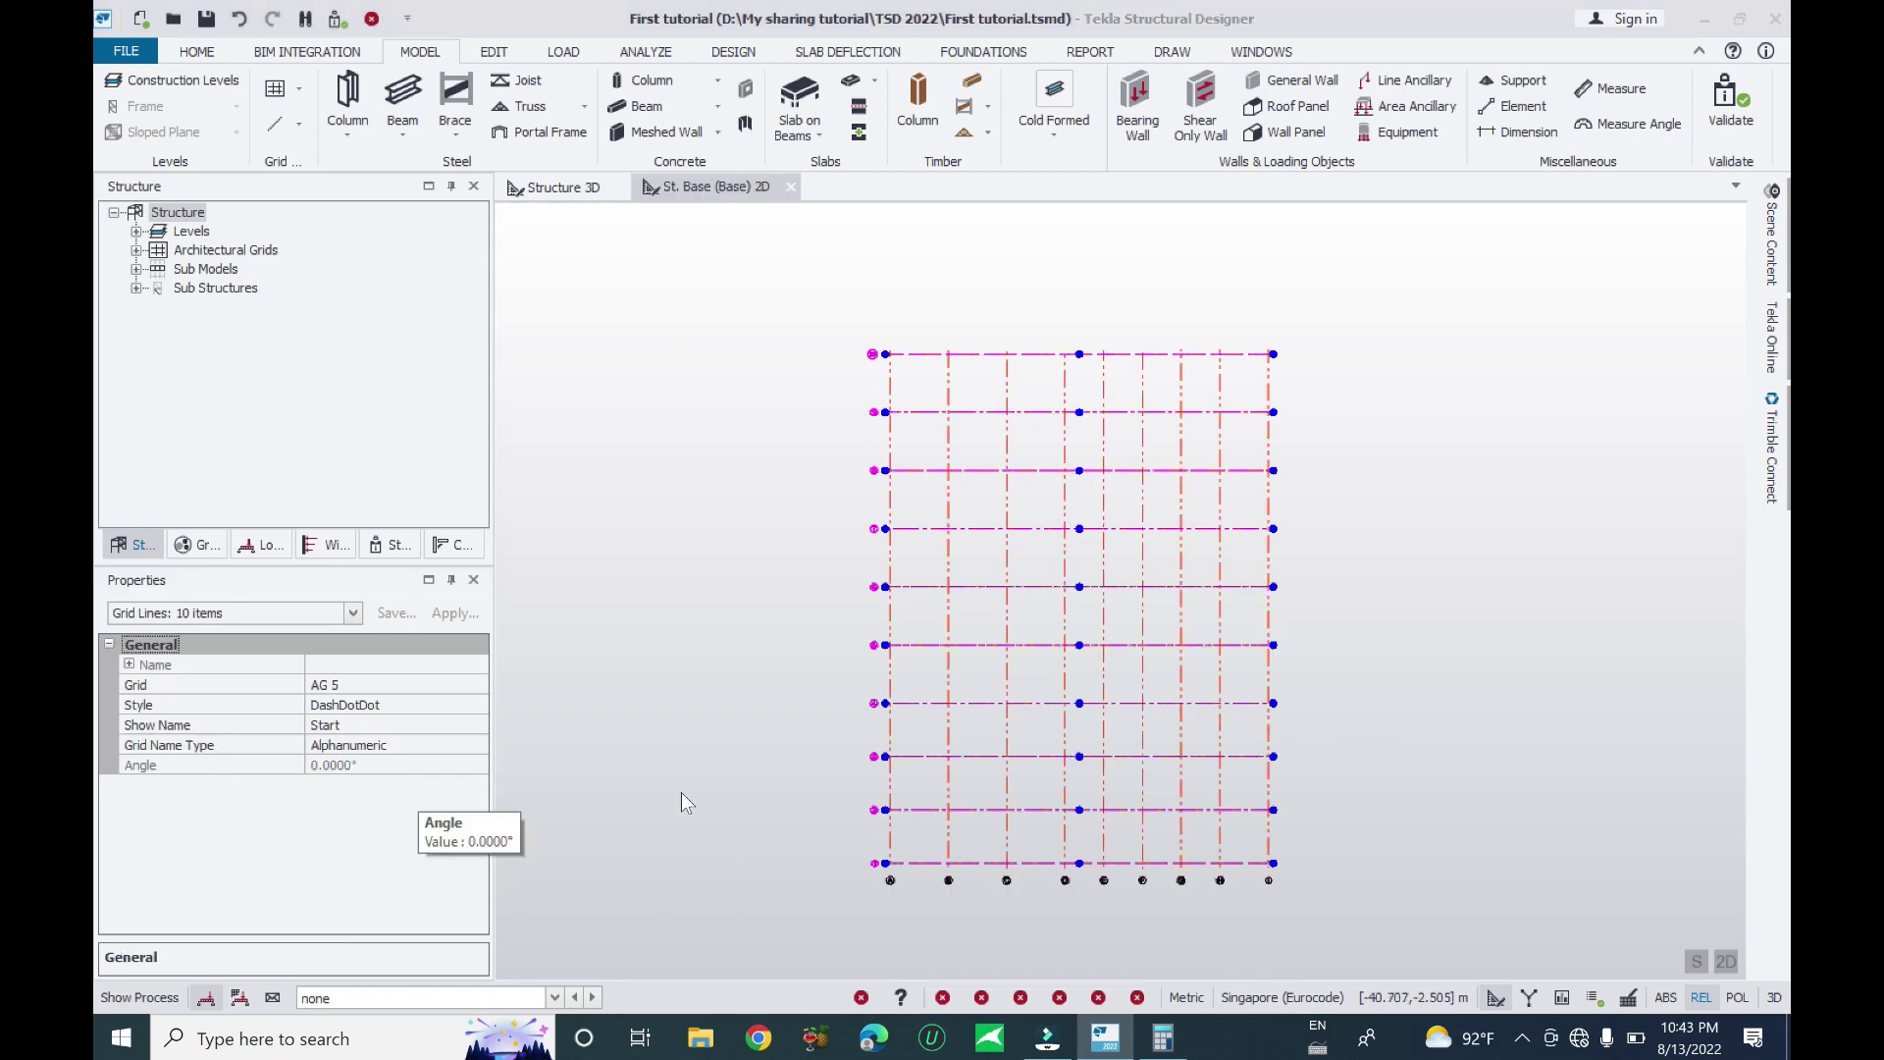
scroll(878, 868, up, 5)
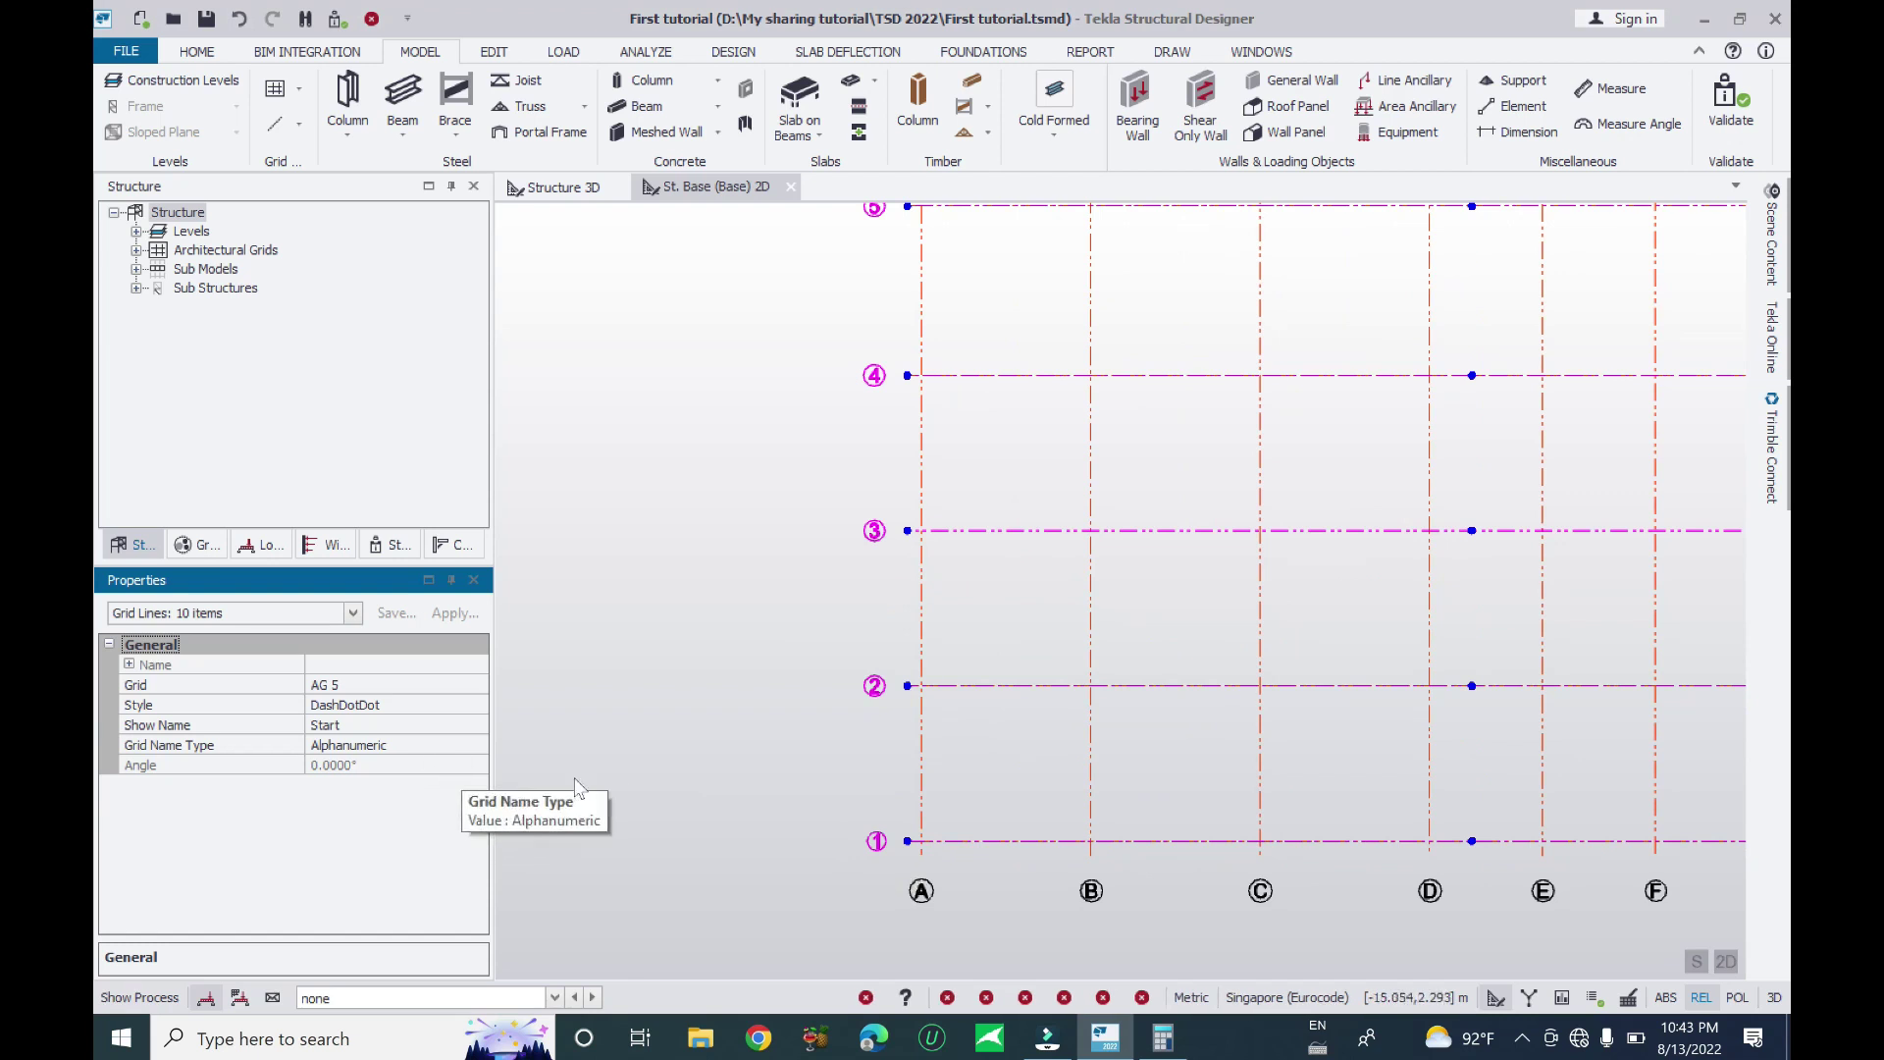
middle_drag(675, 739, 608, 740)
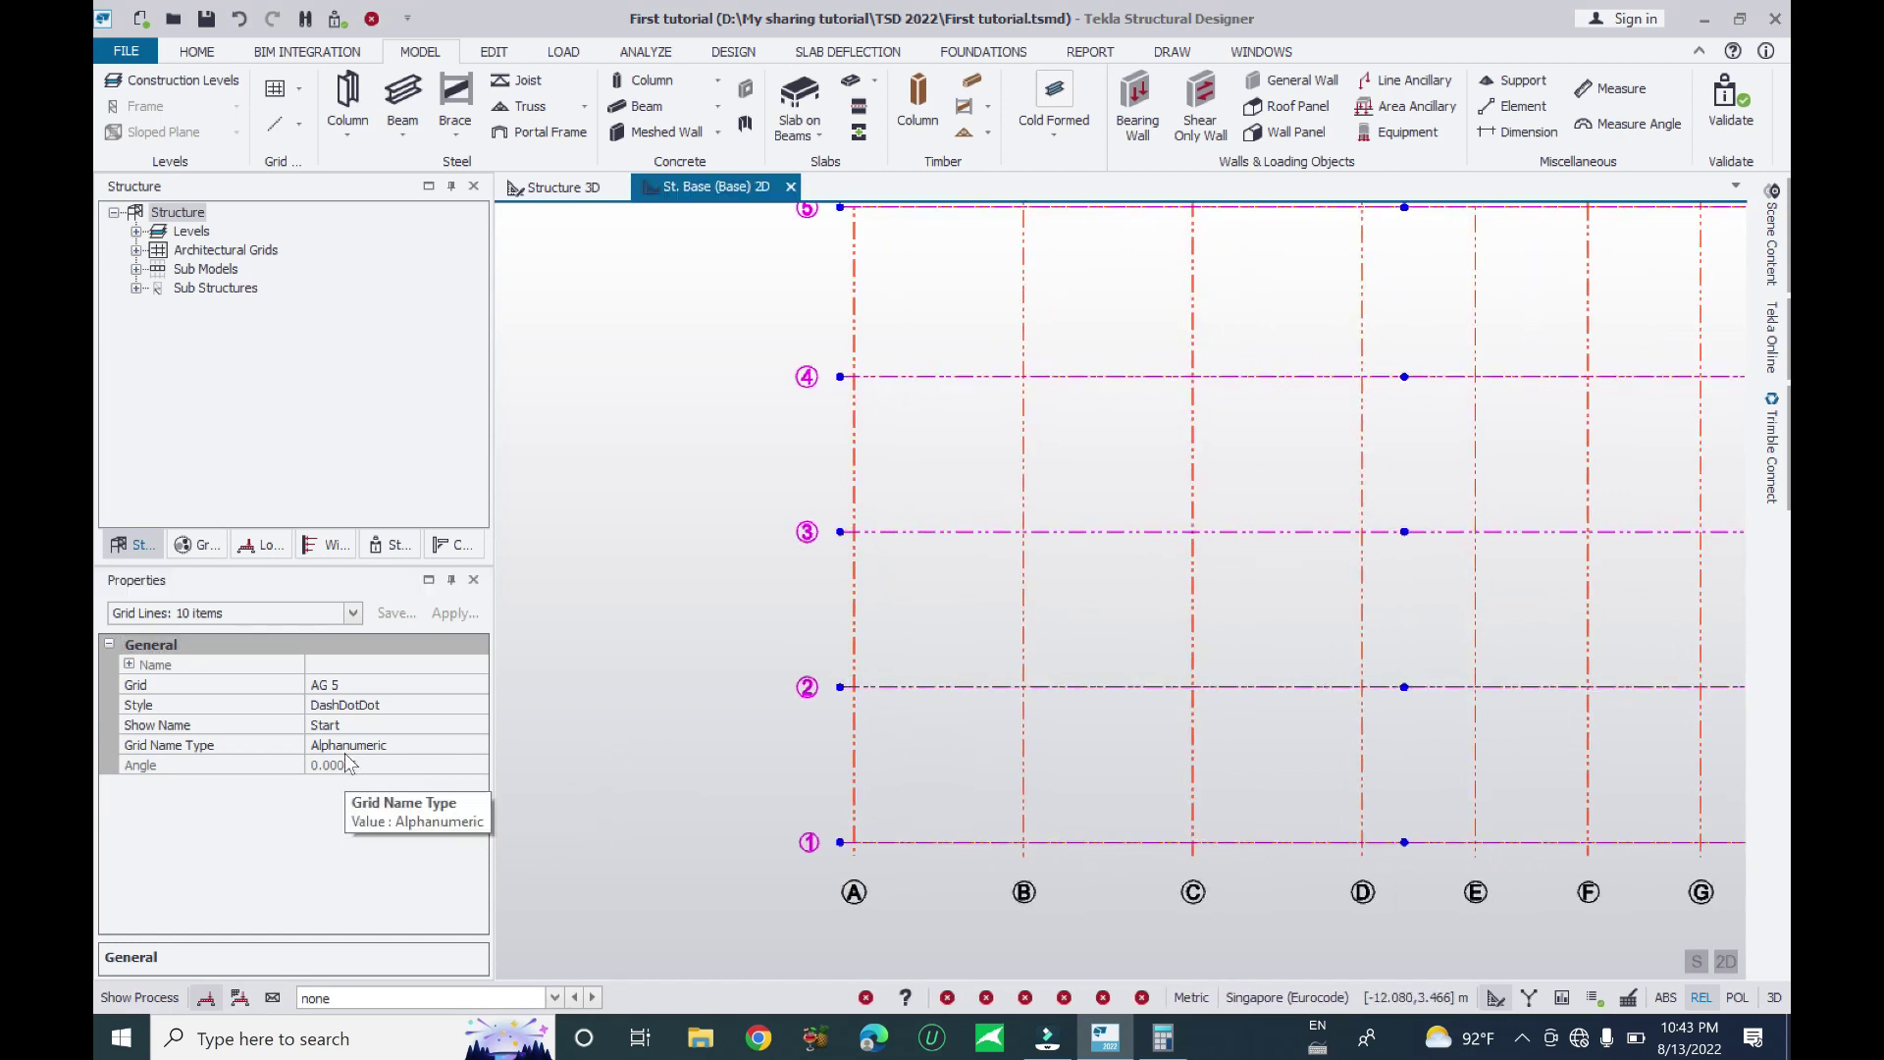
click(614, 705)
scroll(834, 726, down, 3)
scroll(864, 805, up, 3)
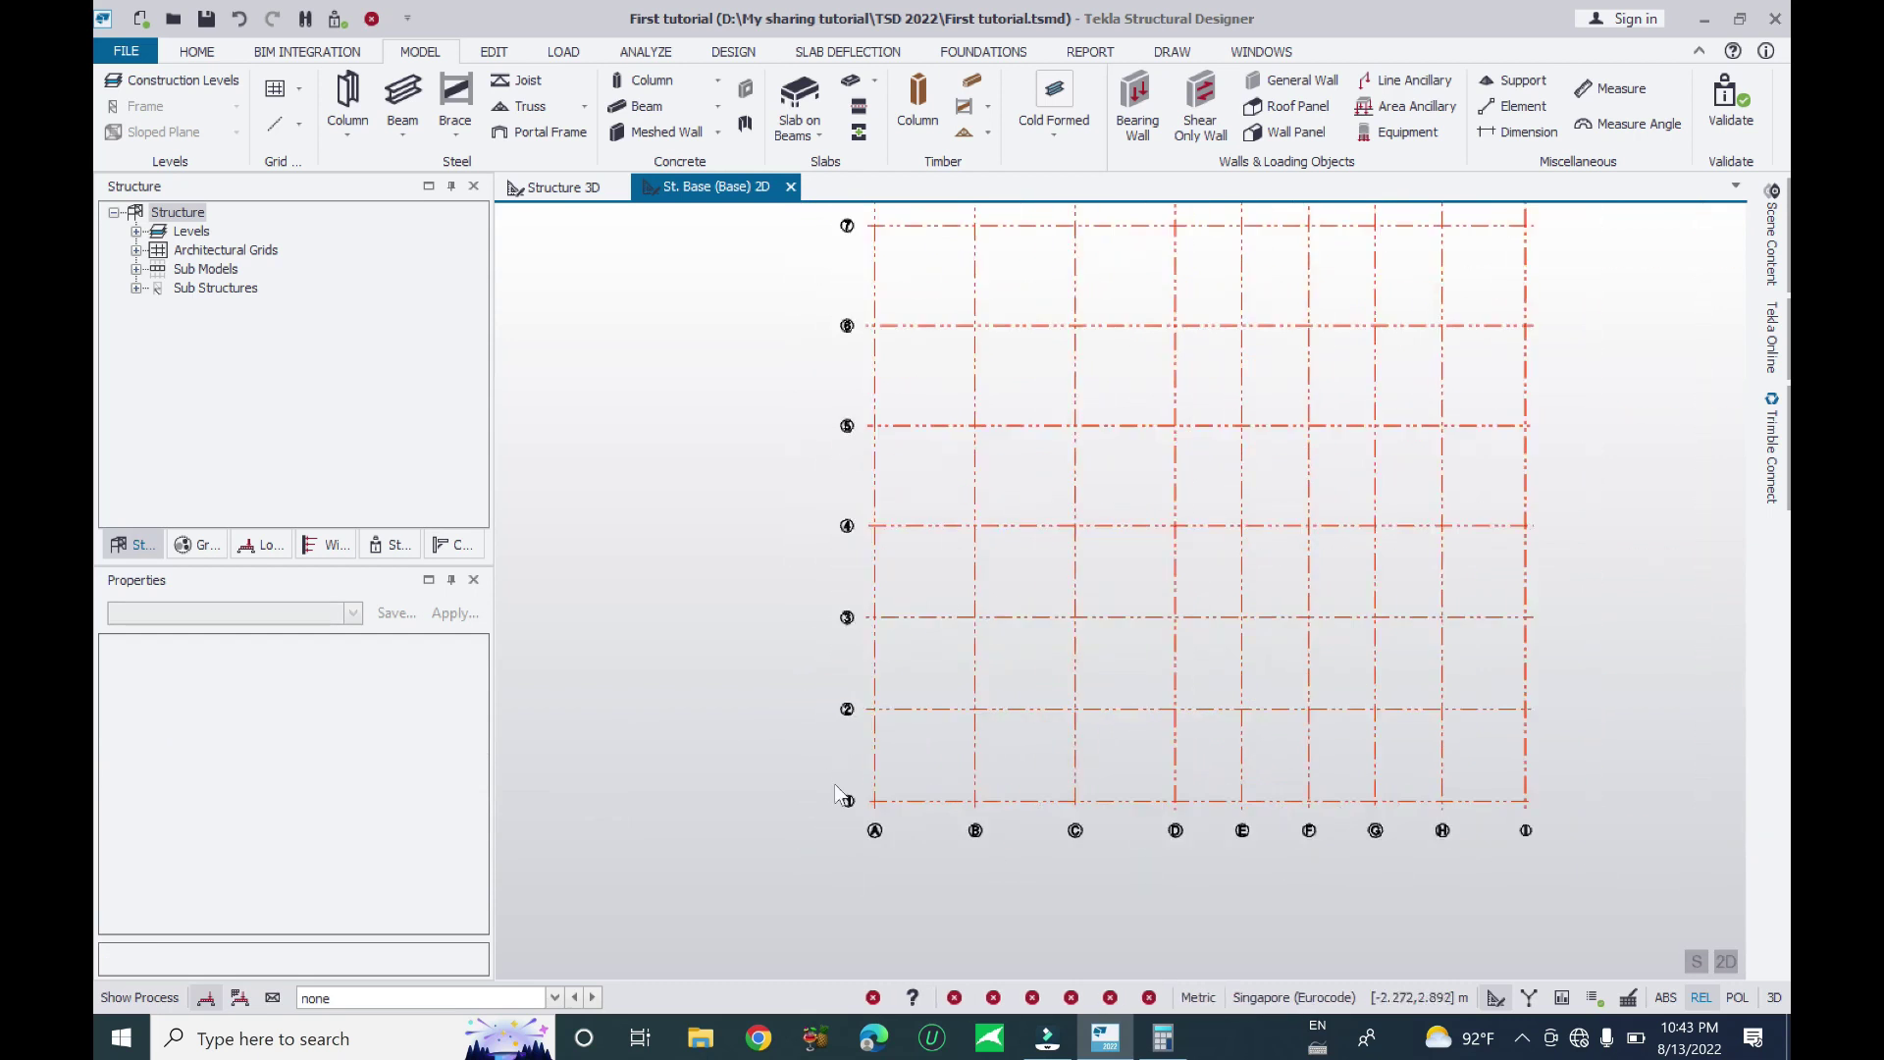
Select only the horizontal grid lines, set their Grid Name Type to Numeric and clear the selection
scroll(773, 559, down, 5)
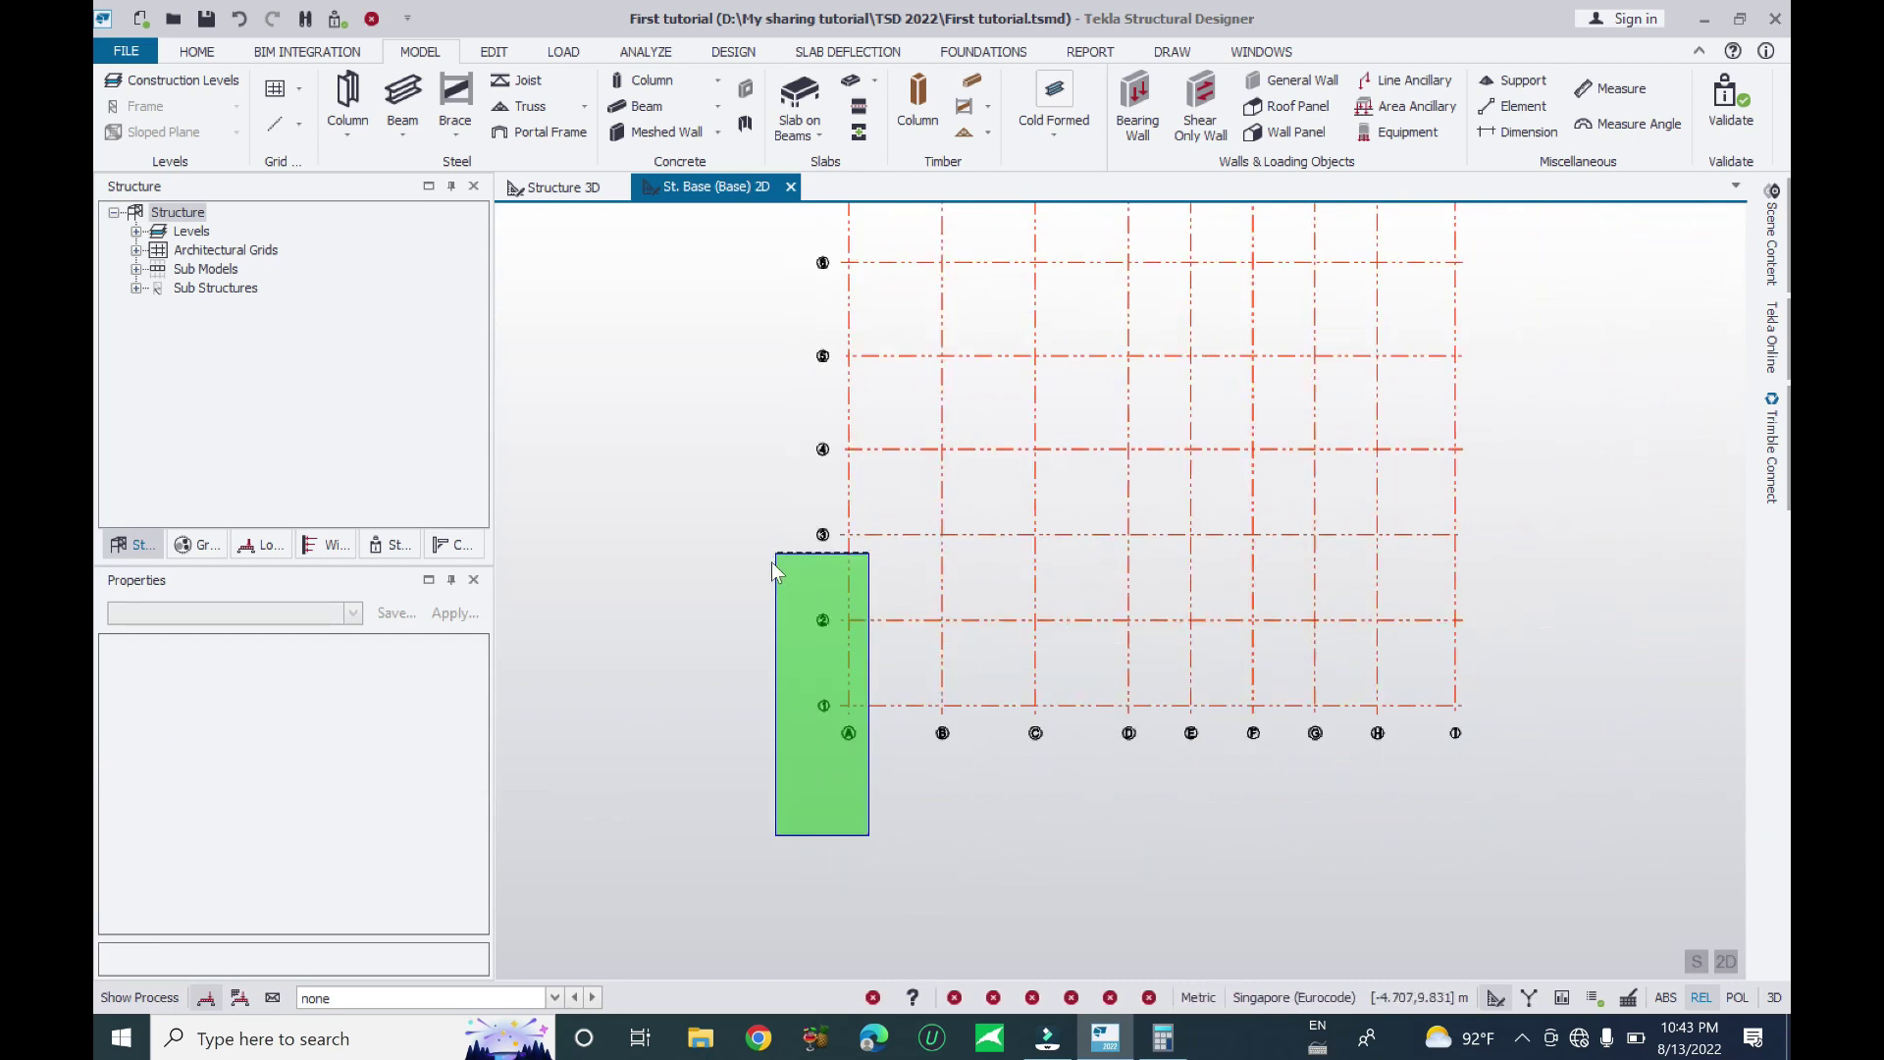
scroll(815, 741, down, 1)
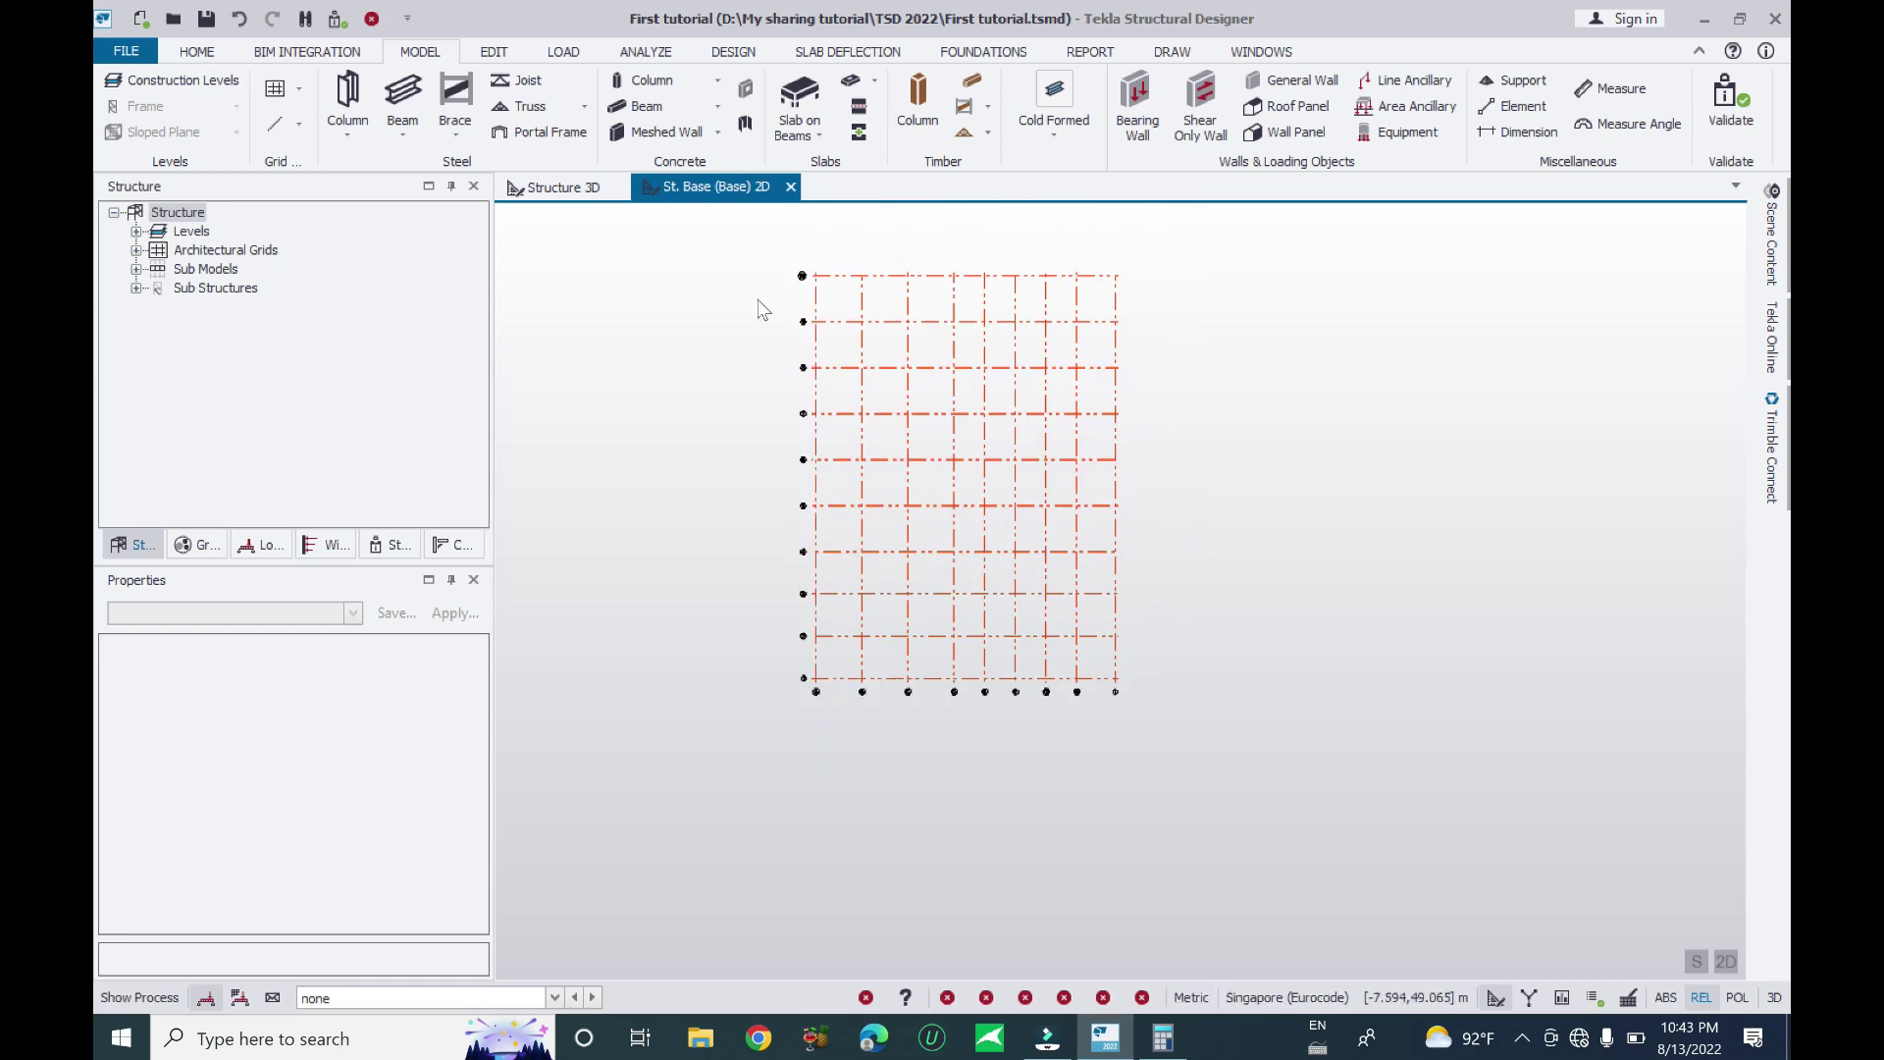
scroll(805, 265, up, 2)
drag(831, 253, 645, 970)
scroll(868, 924, up, 3)
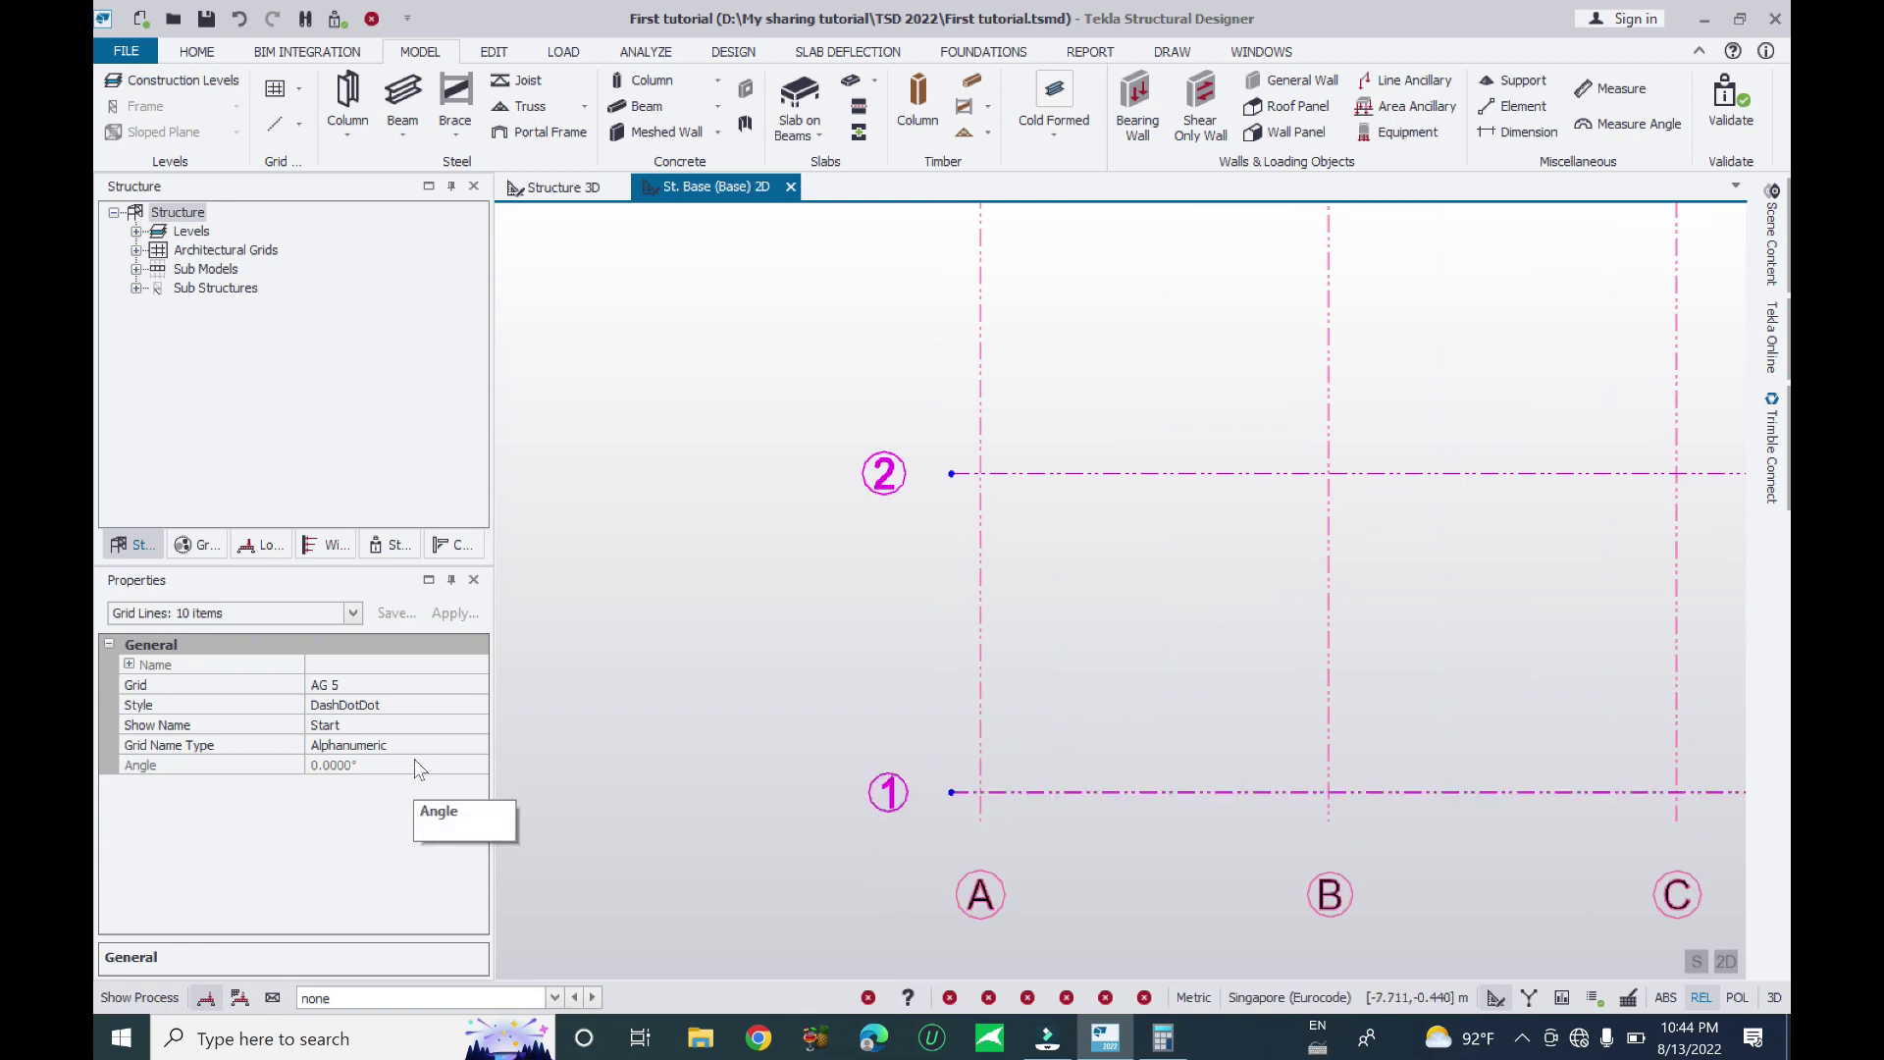
click(393, 745)
click(478, 746)
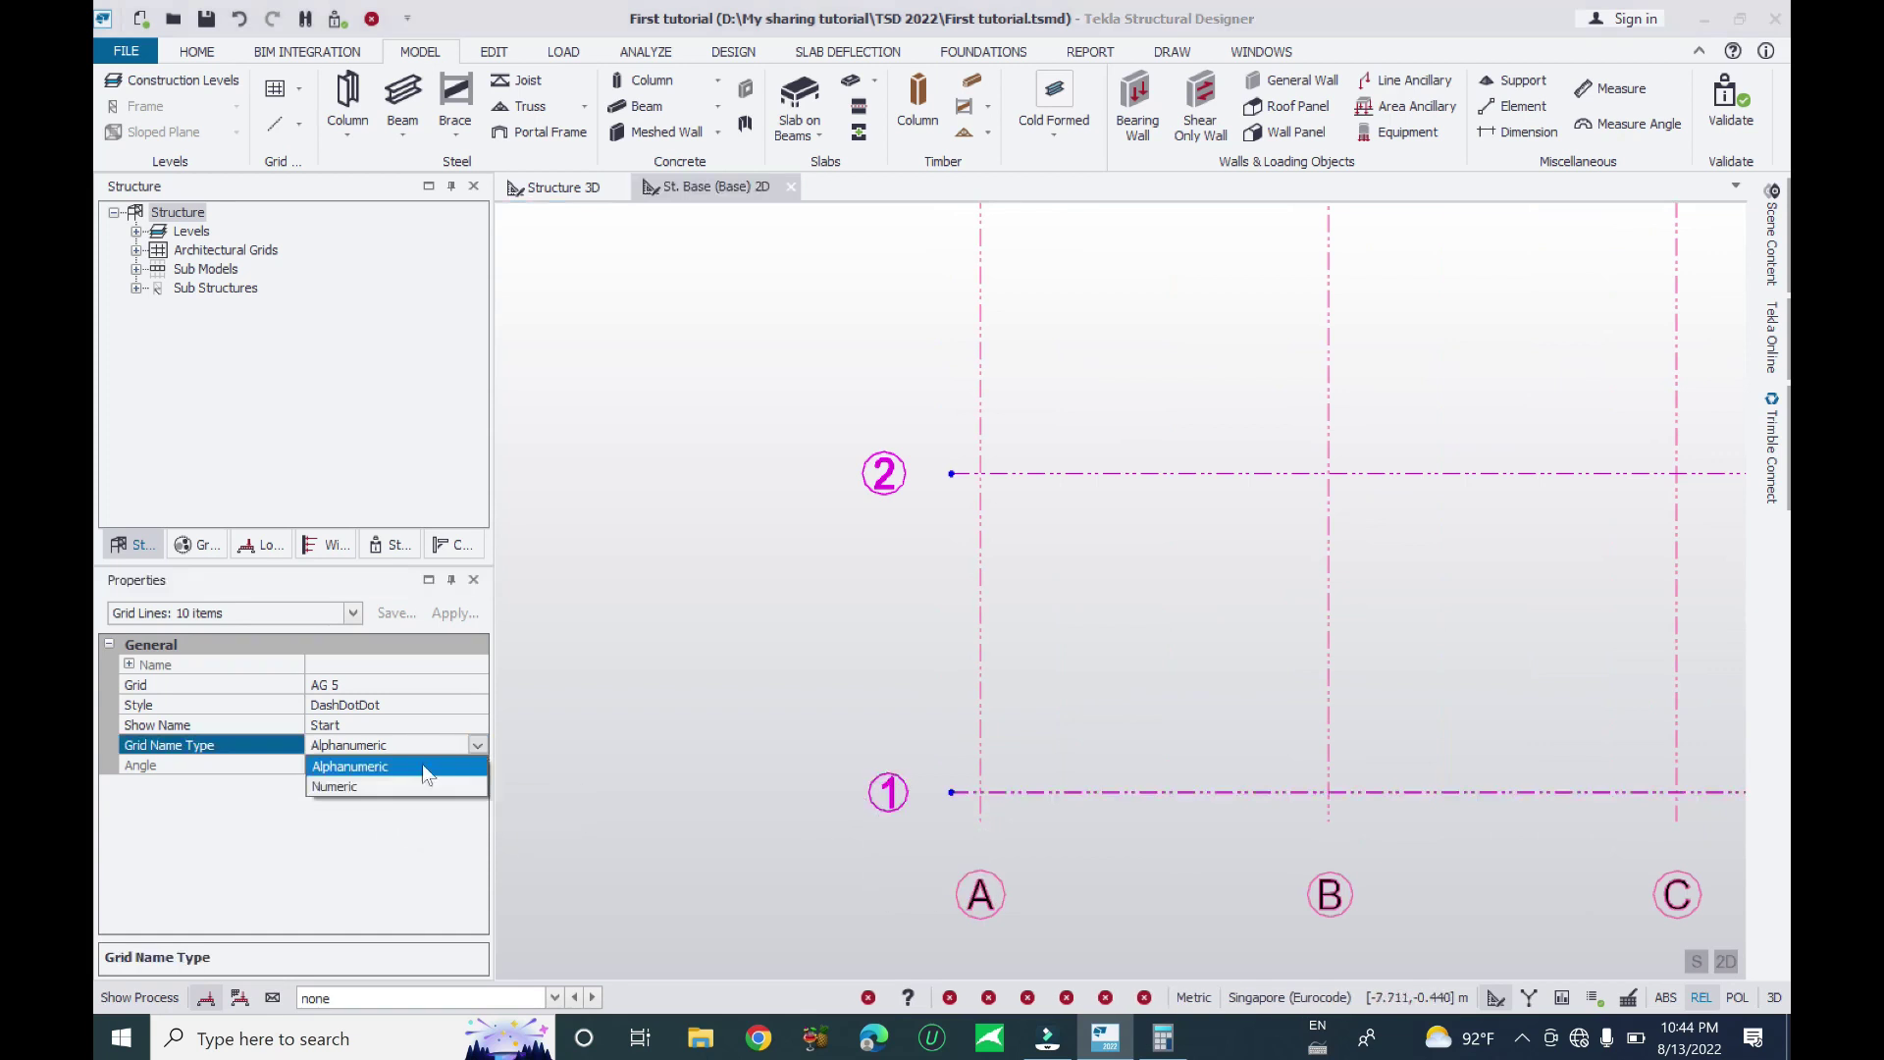
click(380, 789)
click(520, 742)
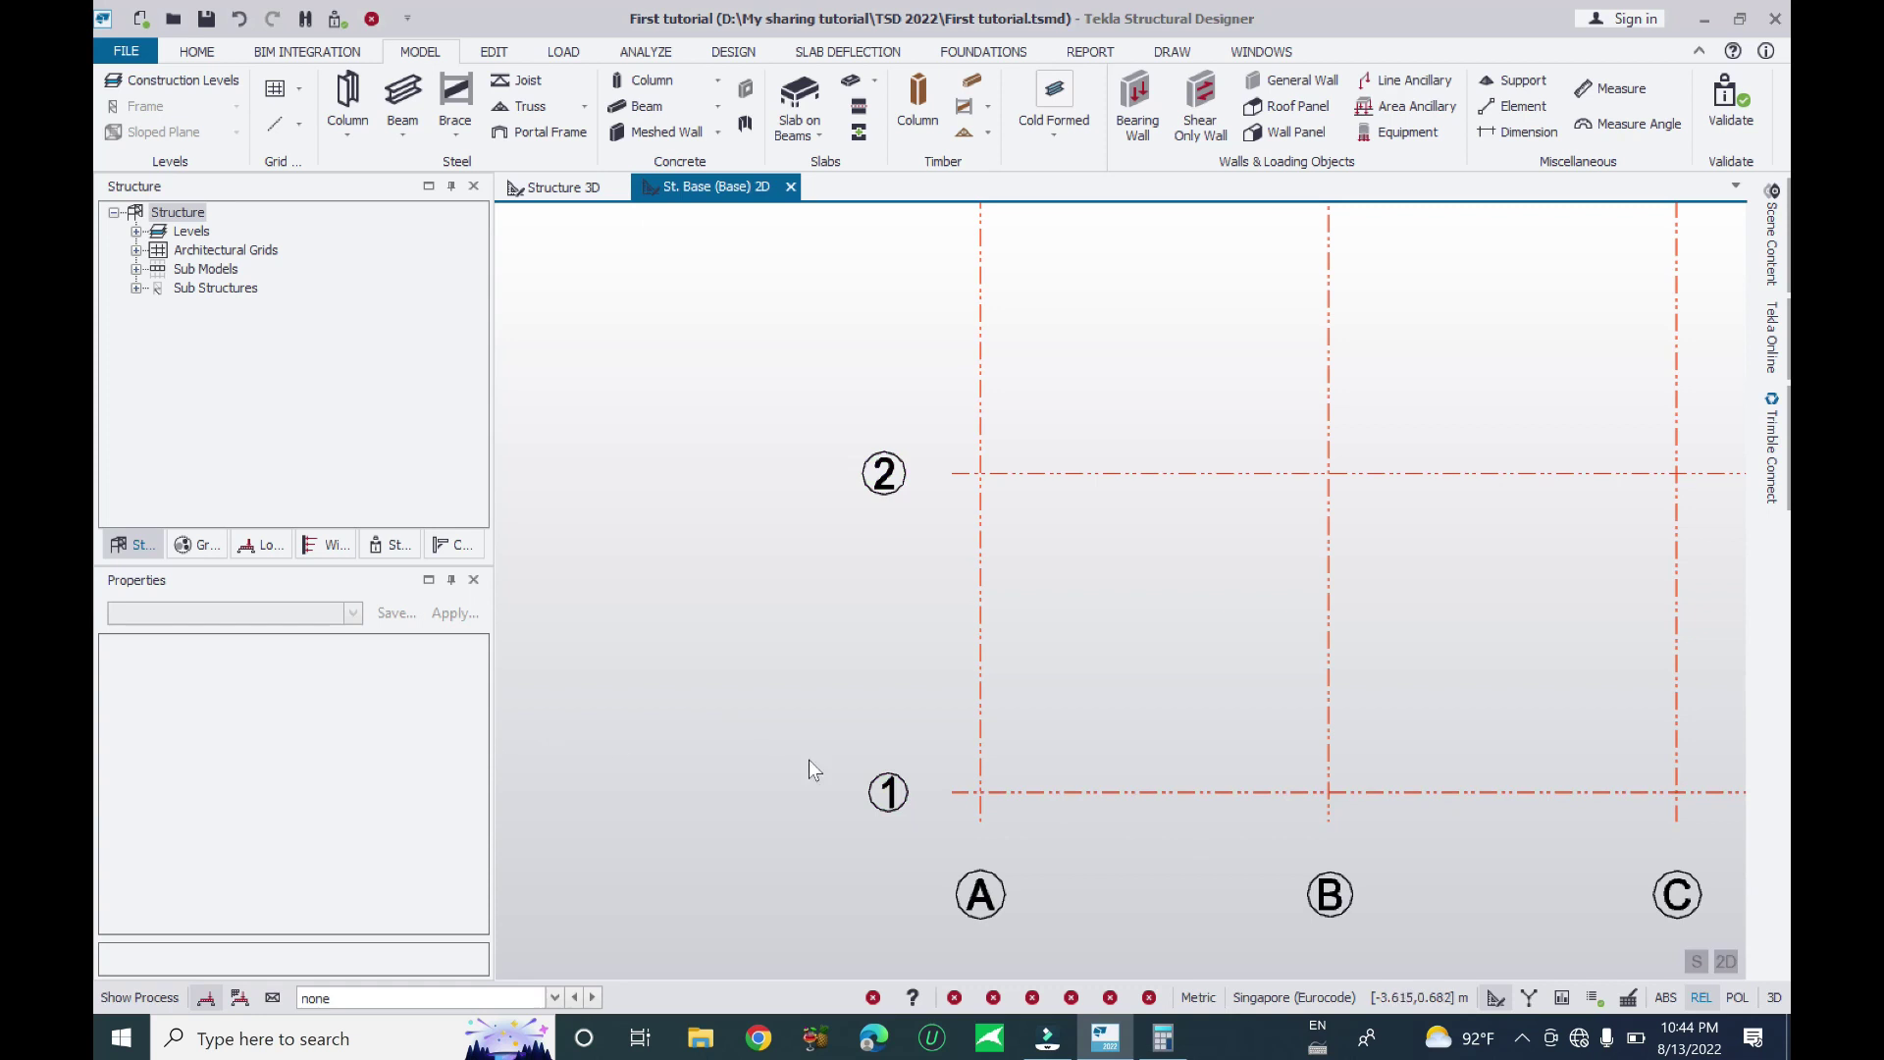
scroll(844, 785, down, 8)
mouse_move(1273, 785)
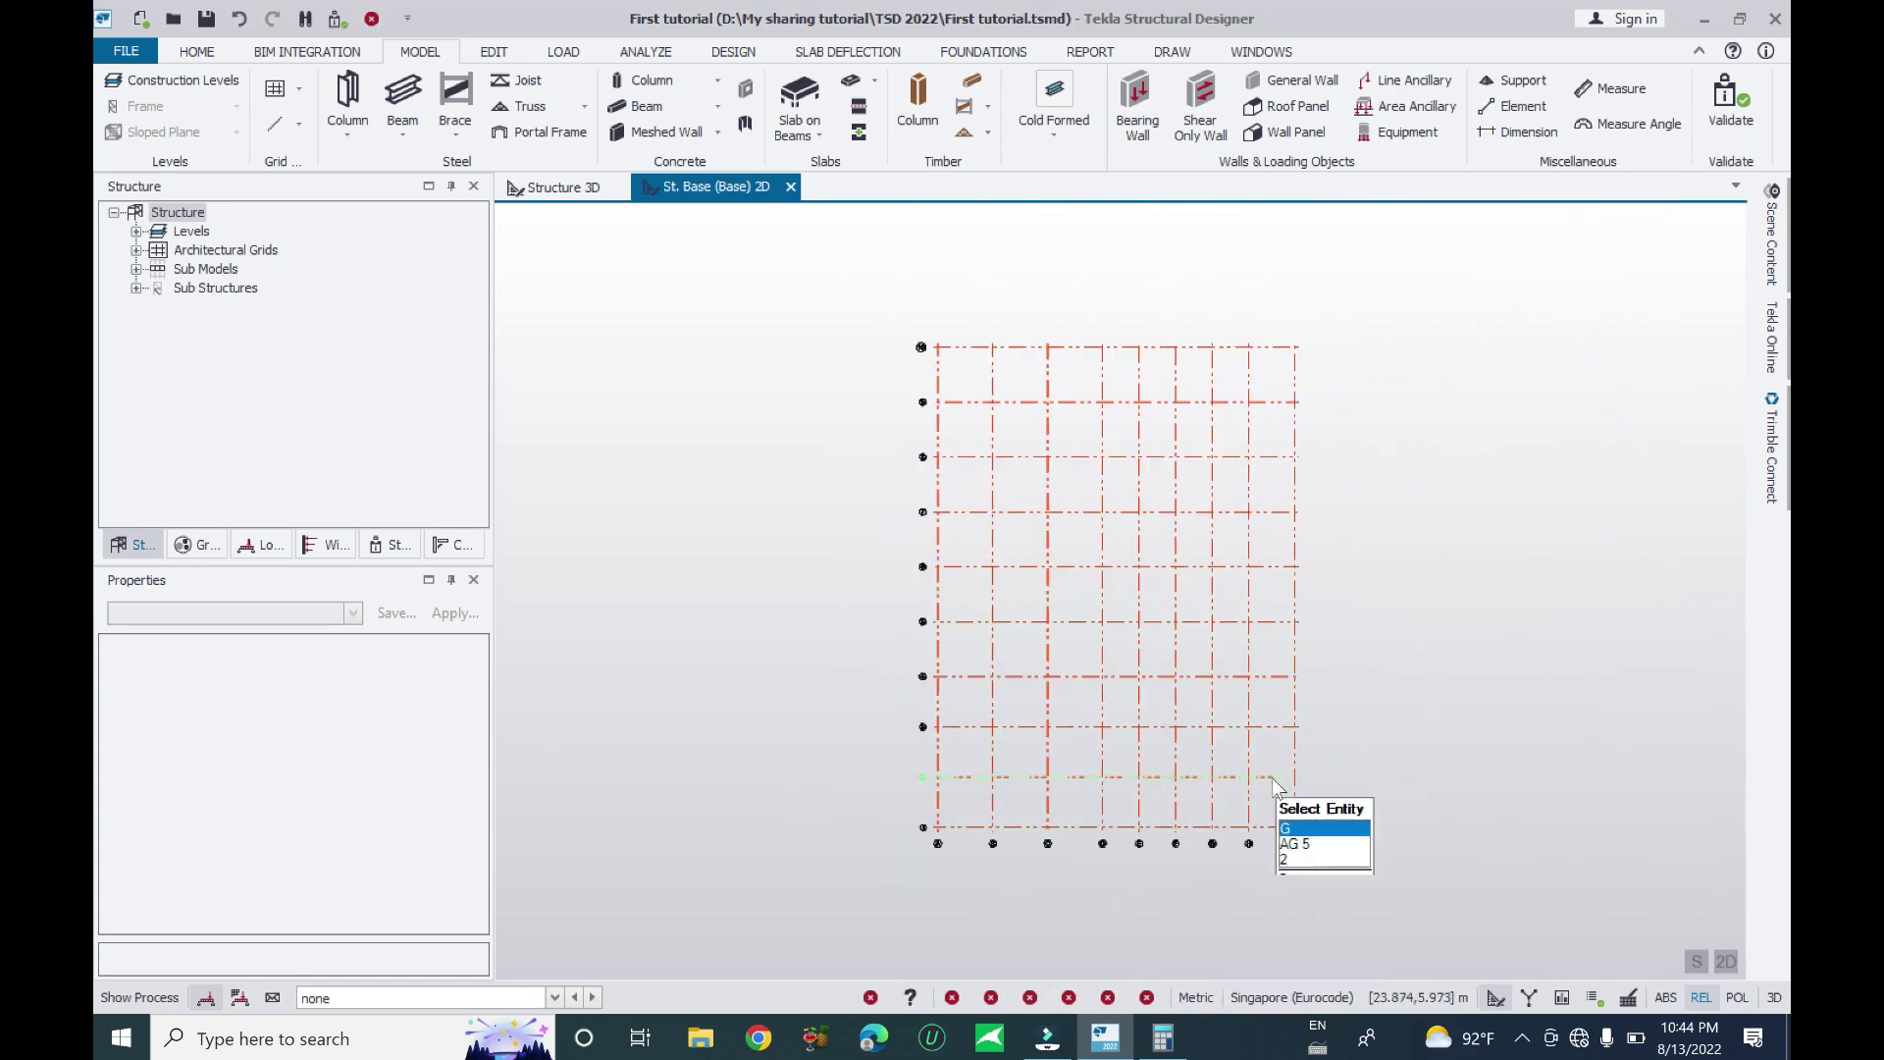
drag(1311, 841, 830, 909)
scroll(1356, 763, up, 3)
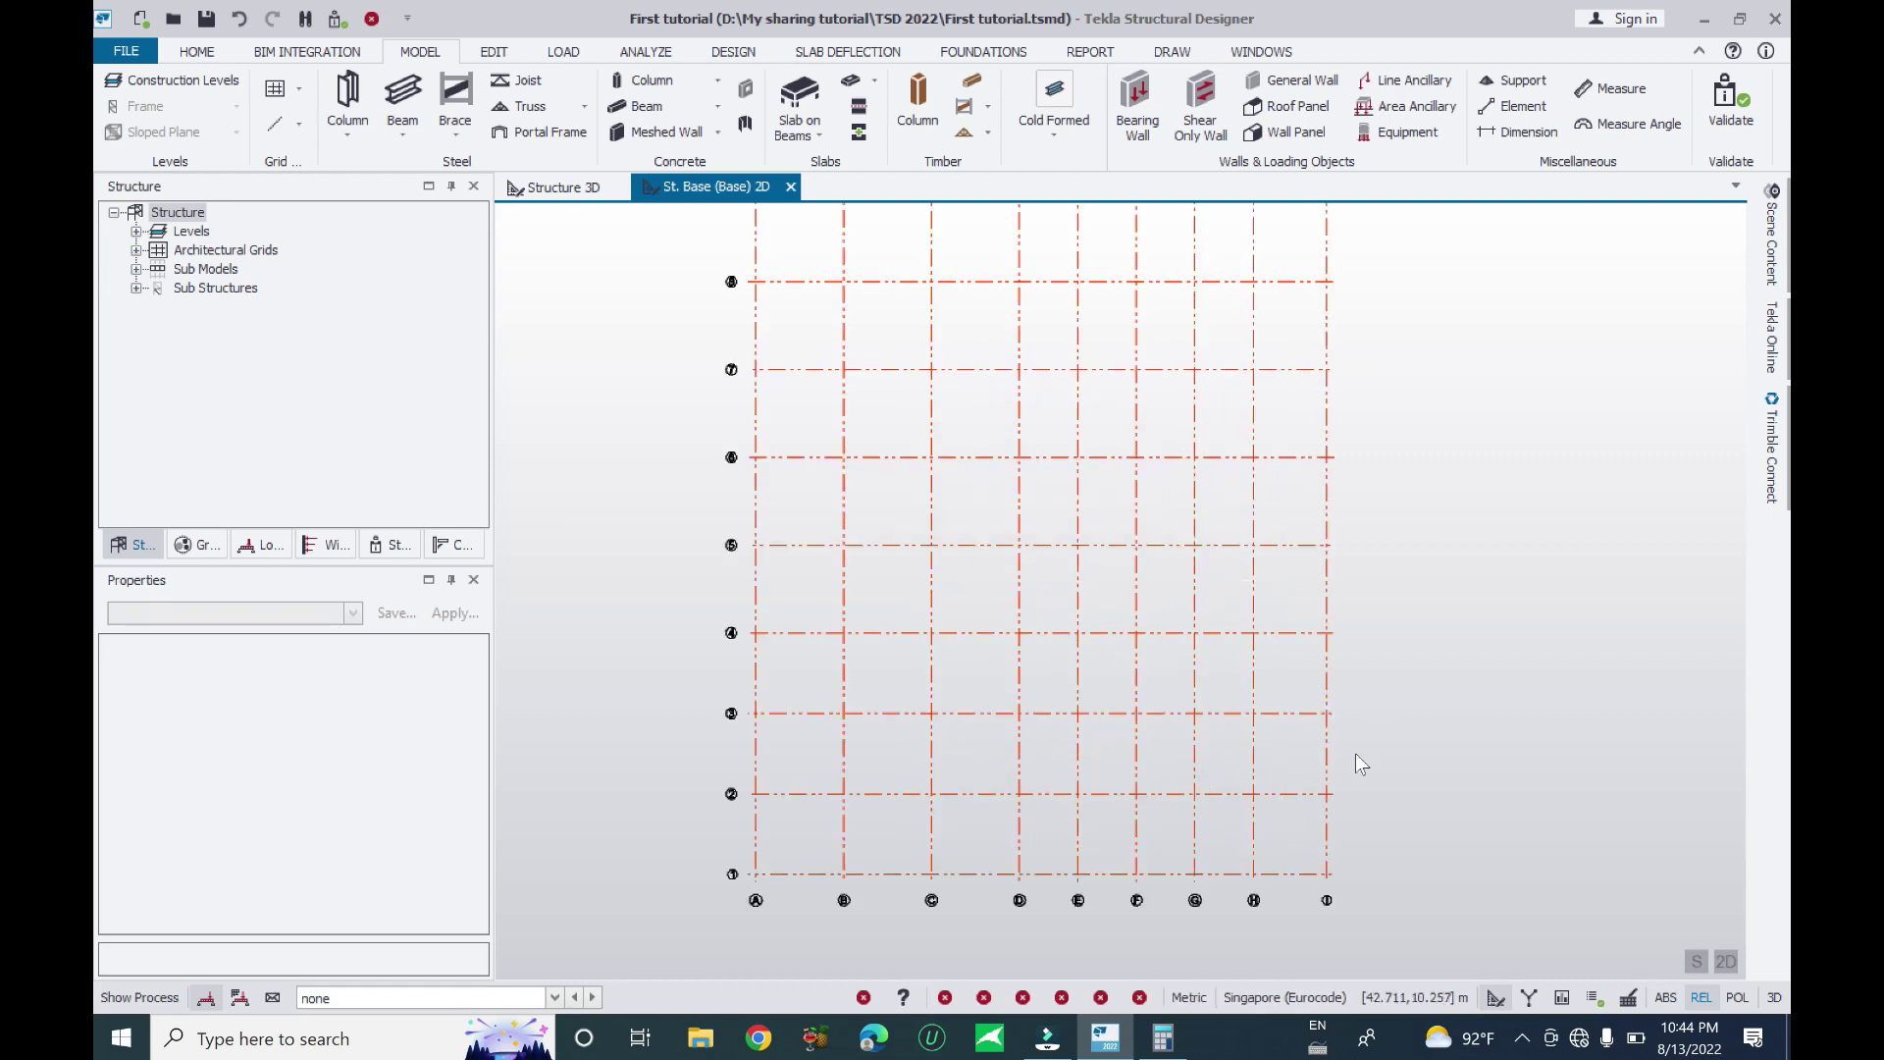
middle_drag(1356, 754, 1304, 827)
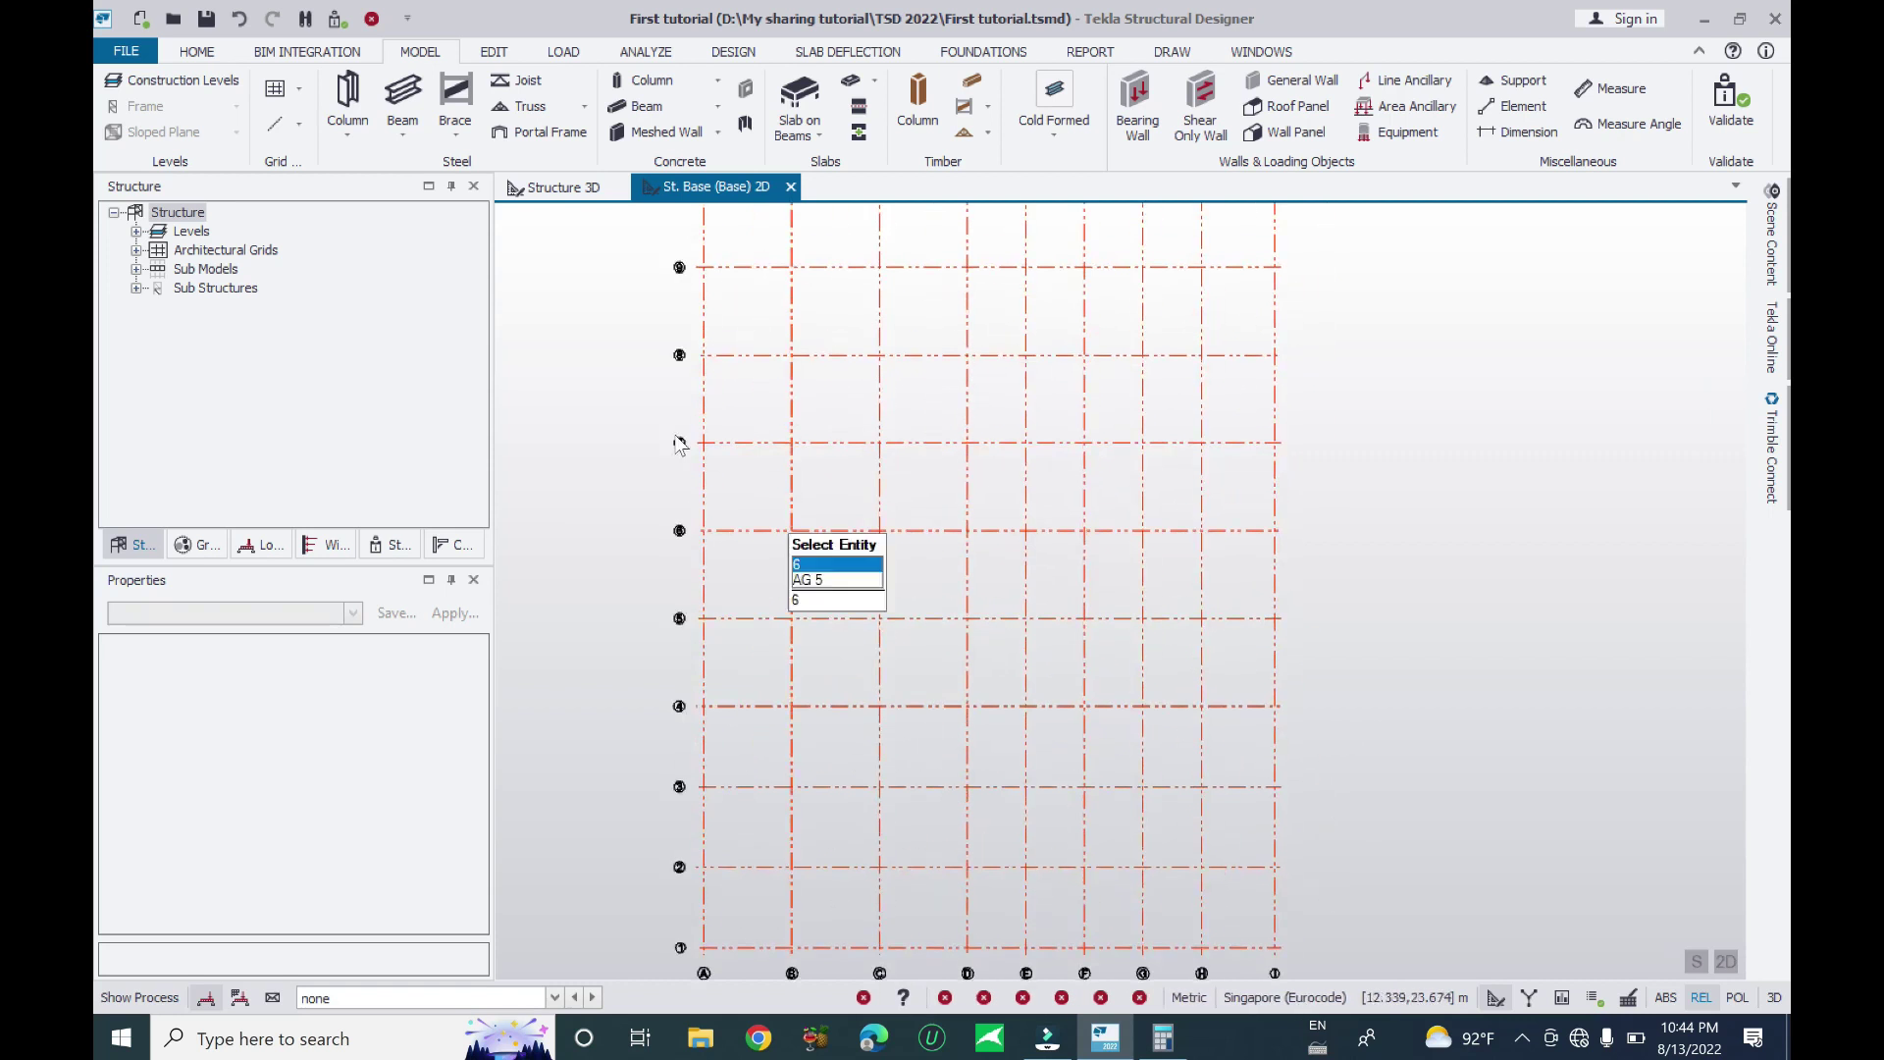
Switch to the Structure 3D view and open its scene content settings
click(546, 187)
scroll(820, 627, down, 2)
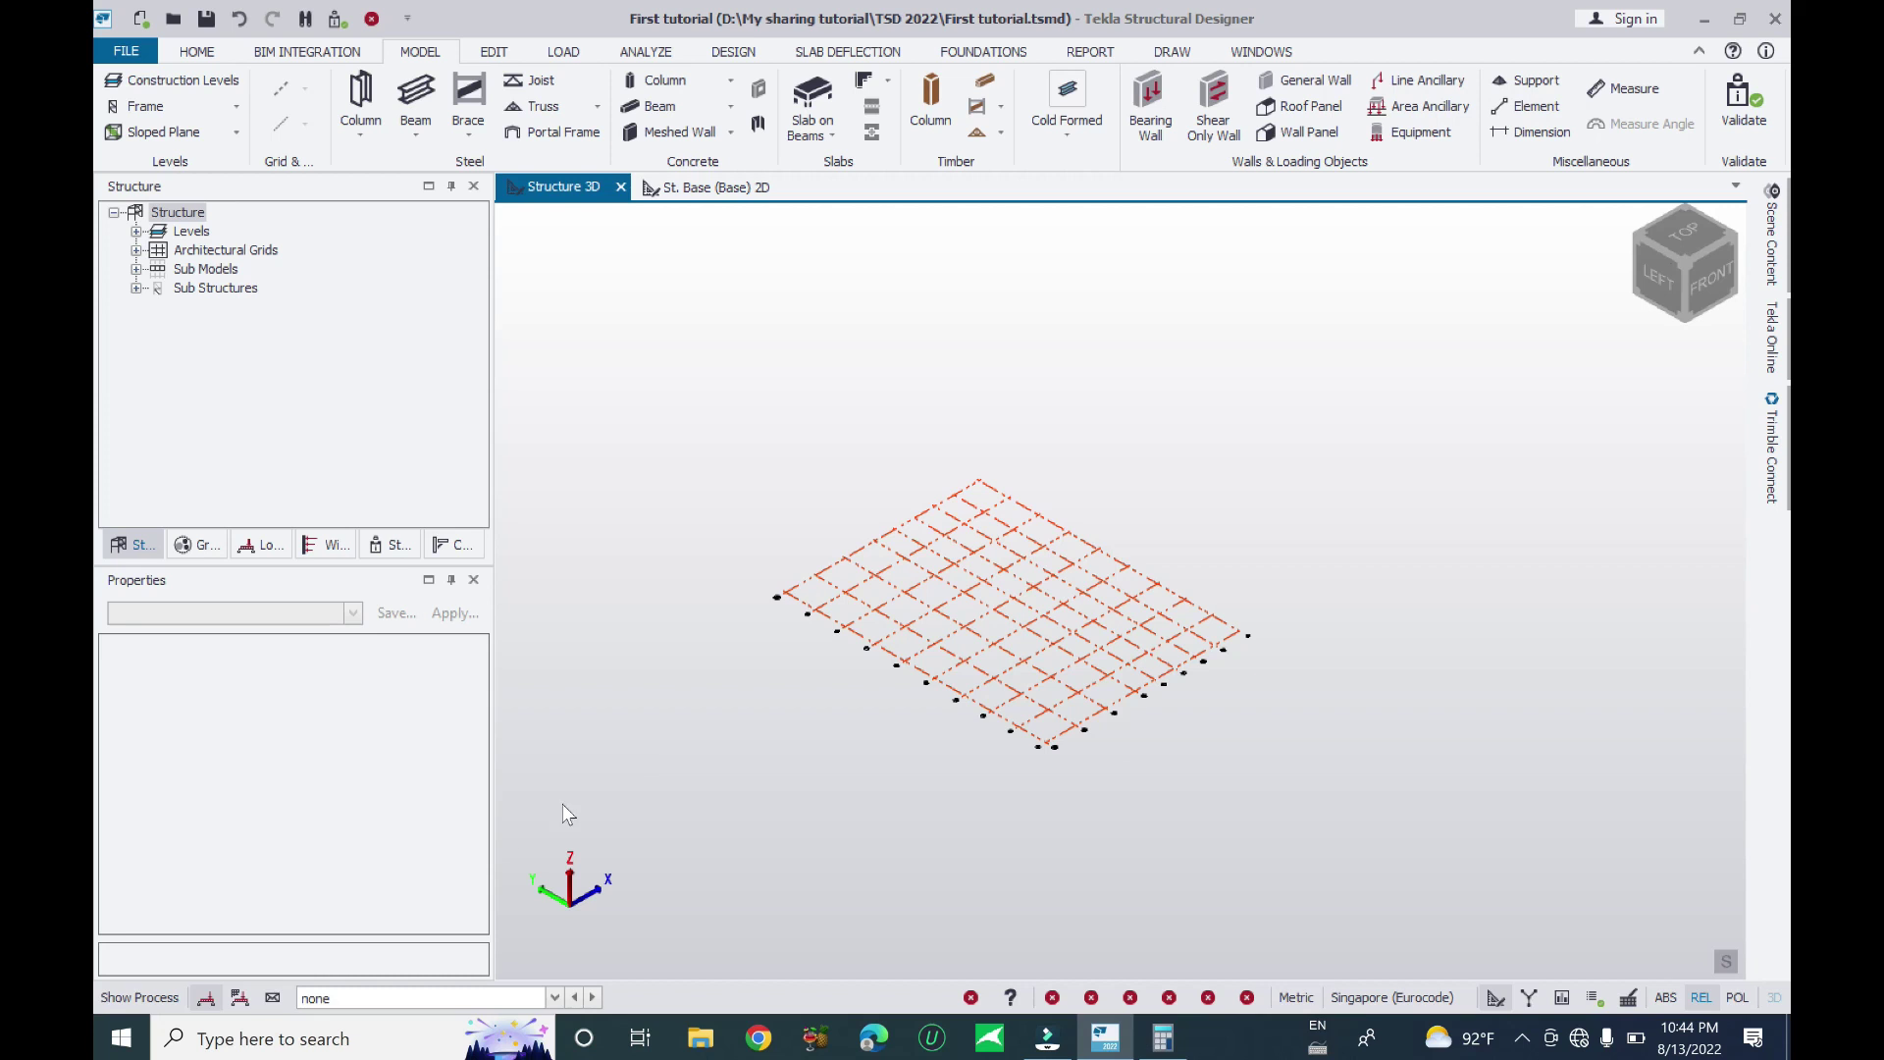
click(1773, 196)
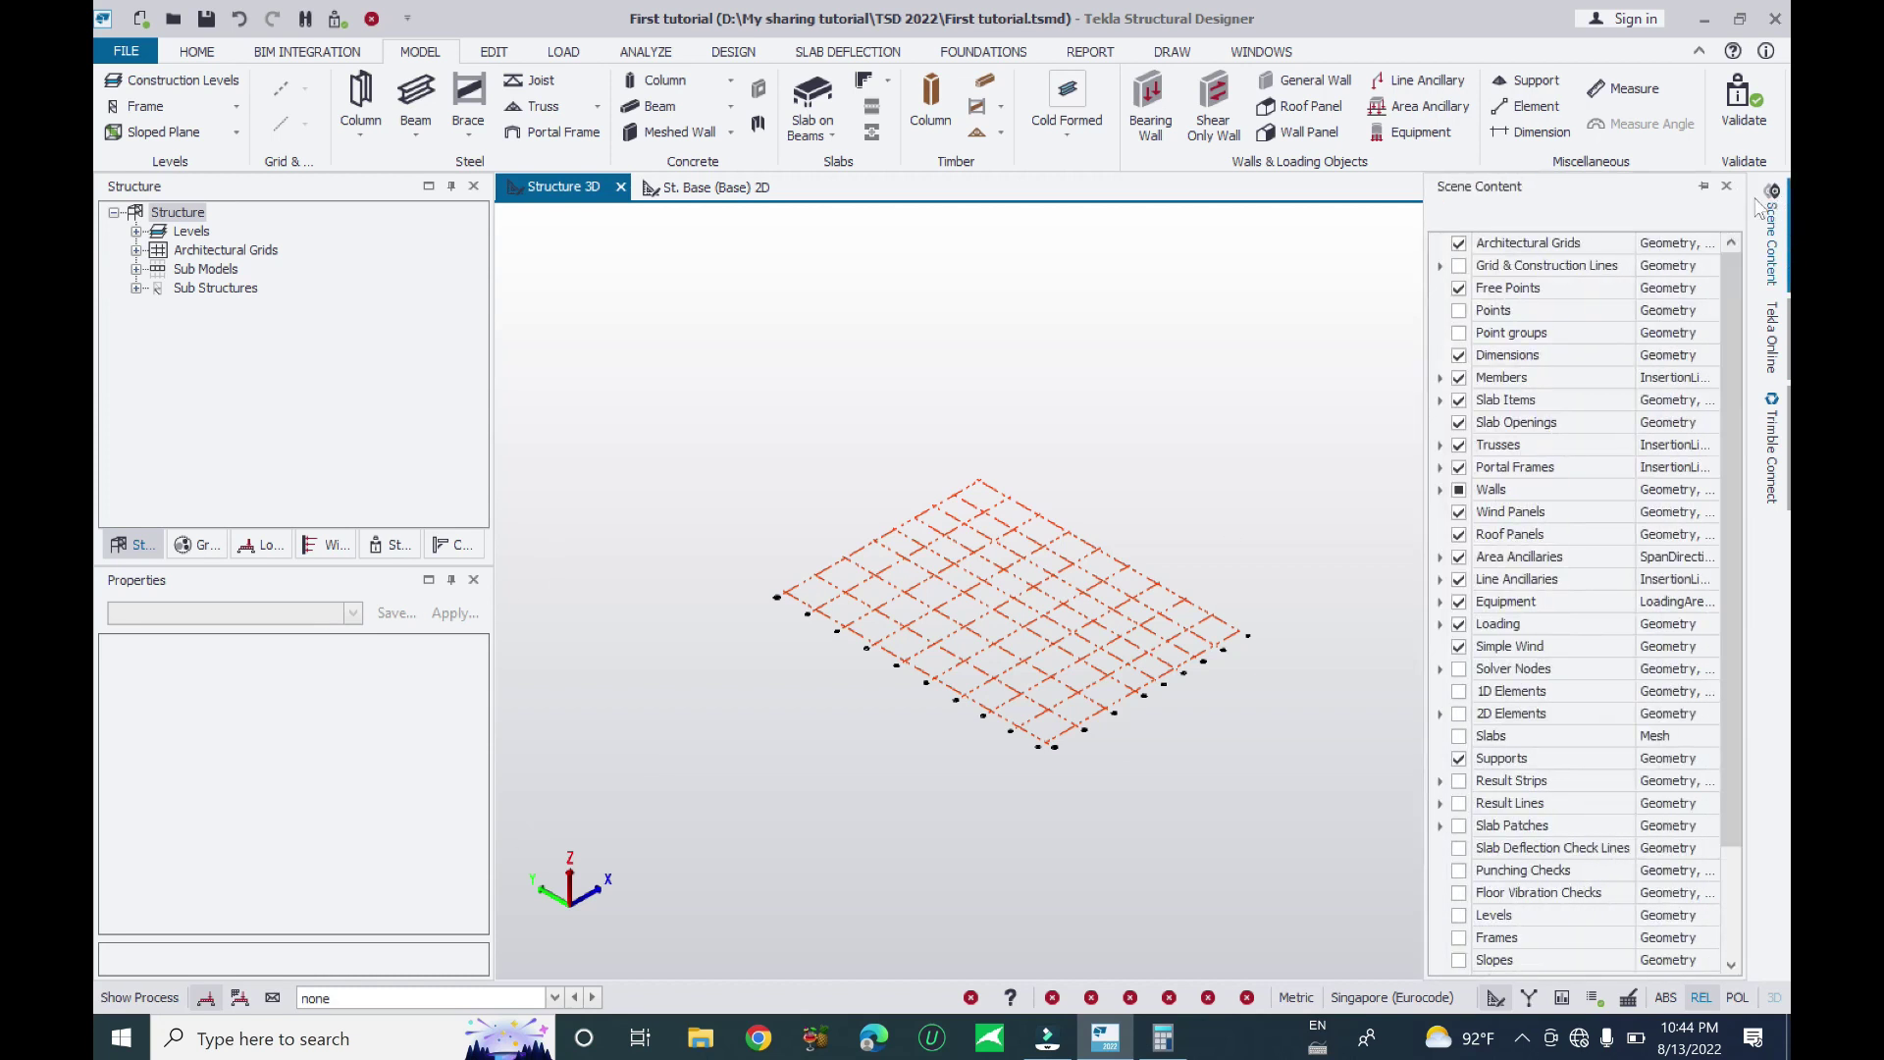
Hide and redisplay the architectural grids in the 3D view twice
click(1460, 245)
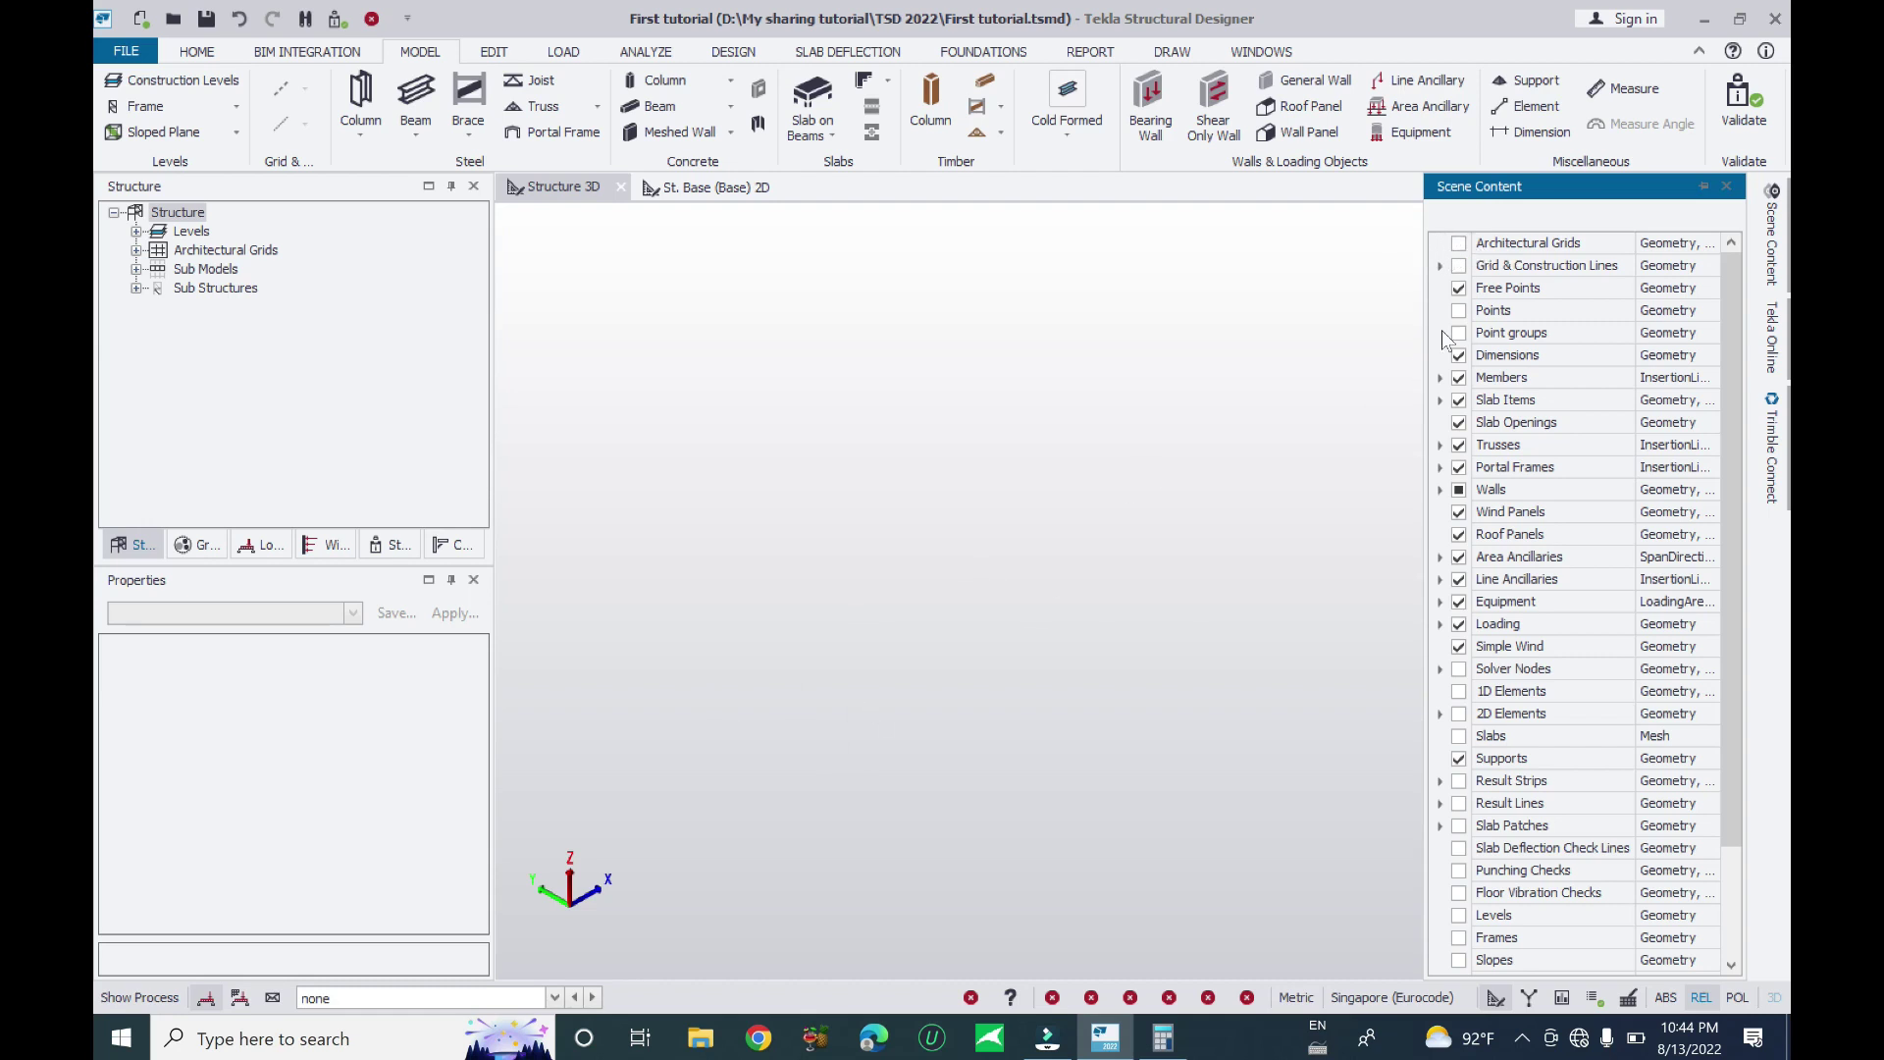
click(1460, 245)
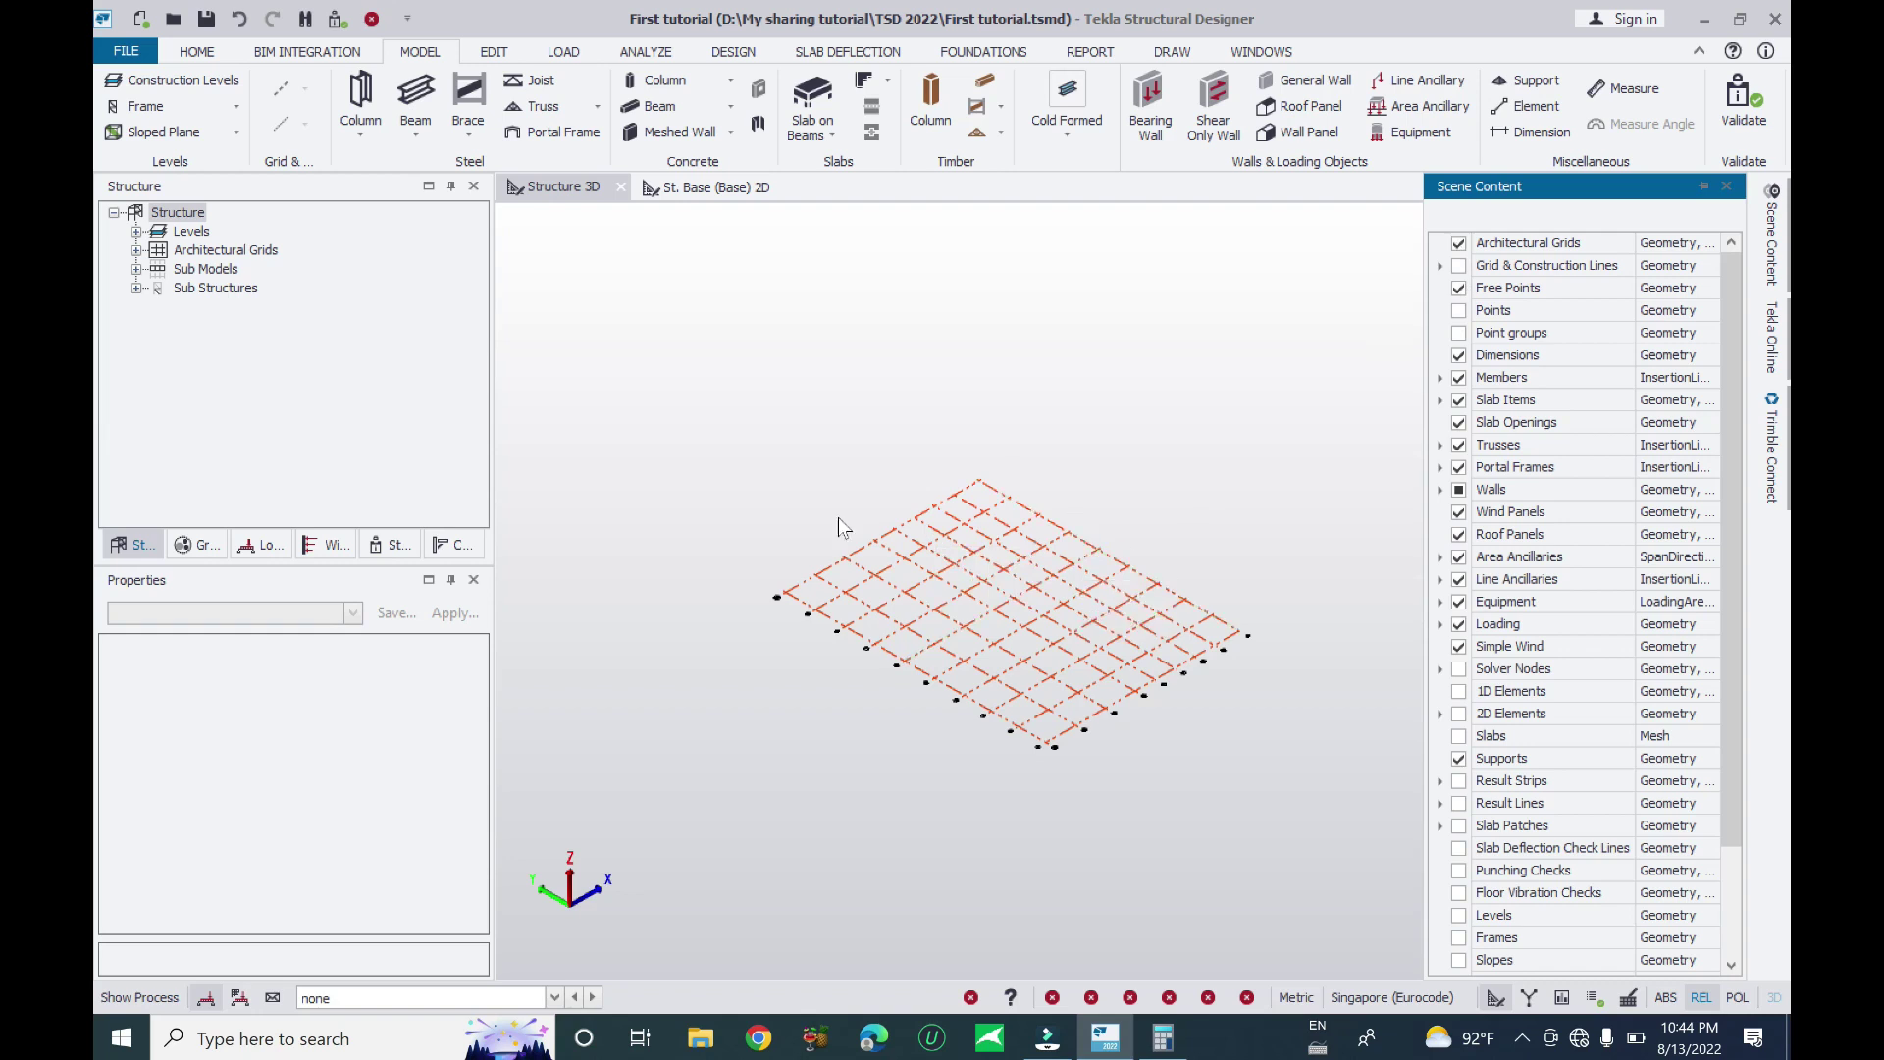
click(1460, 244)
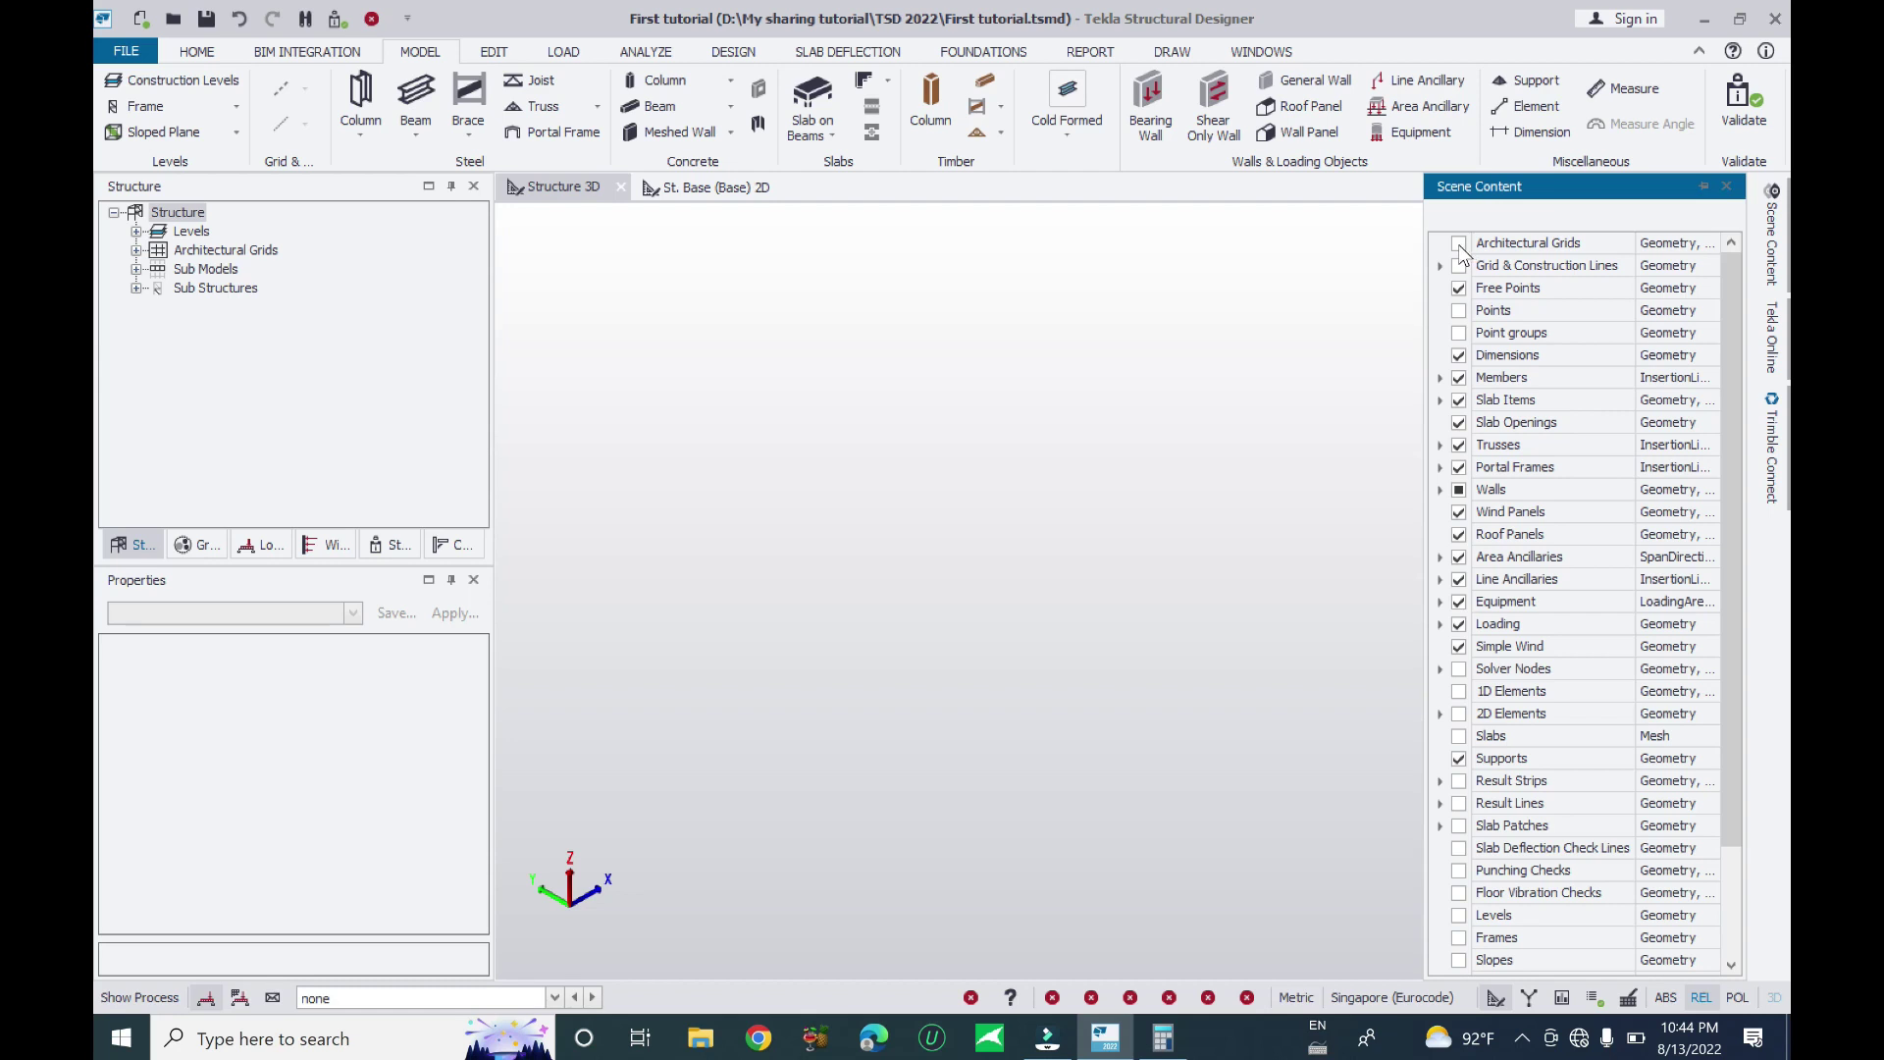
click(1460, 244)
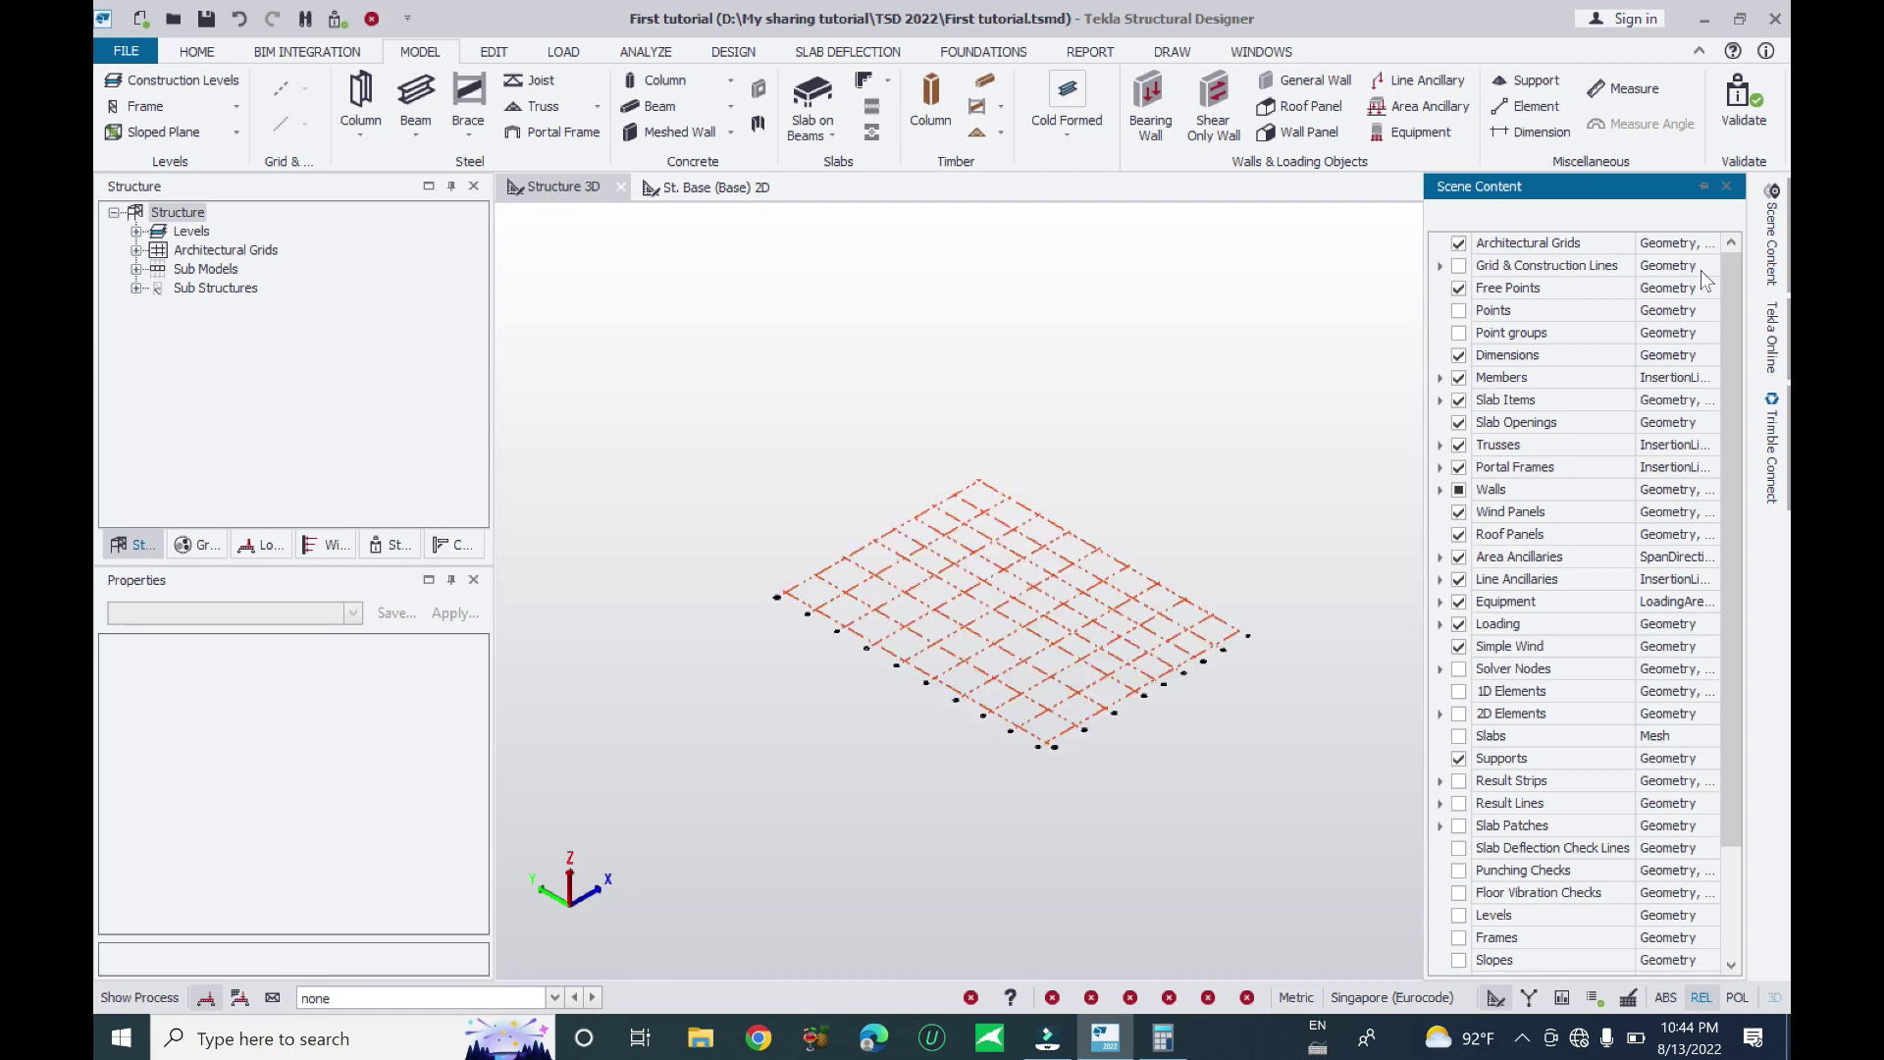
Turn off the Geometry and Text2D display options of the architectural grids in the 3D view
click(1709, 252)
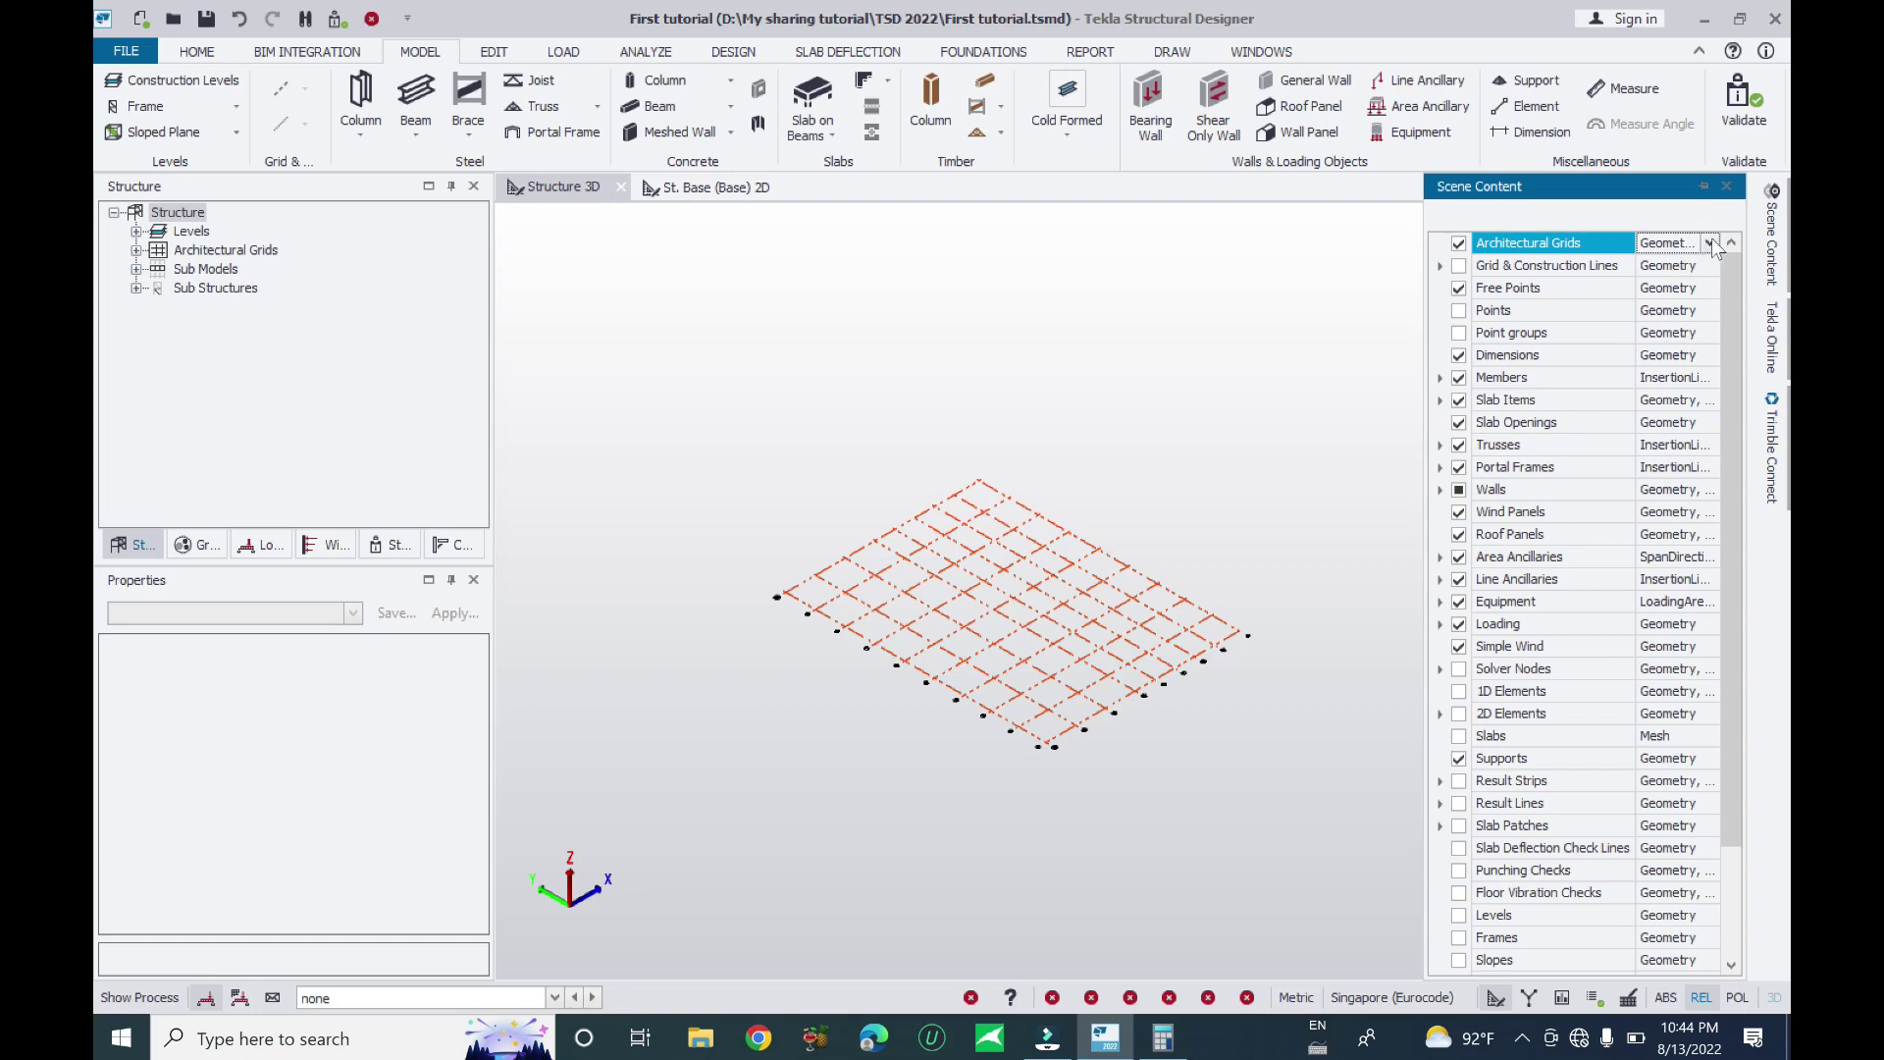
click(1711, 242)
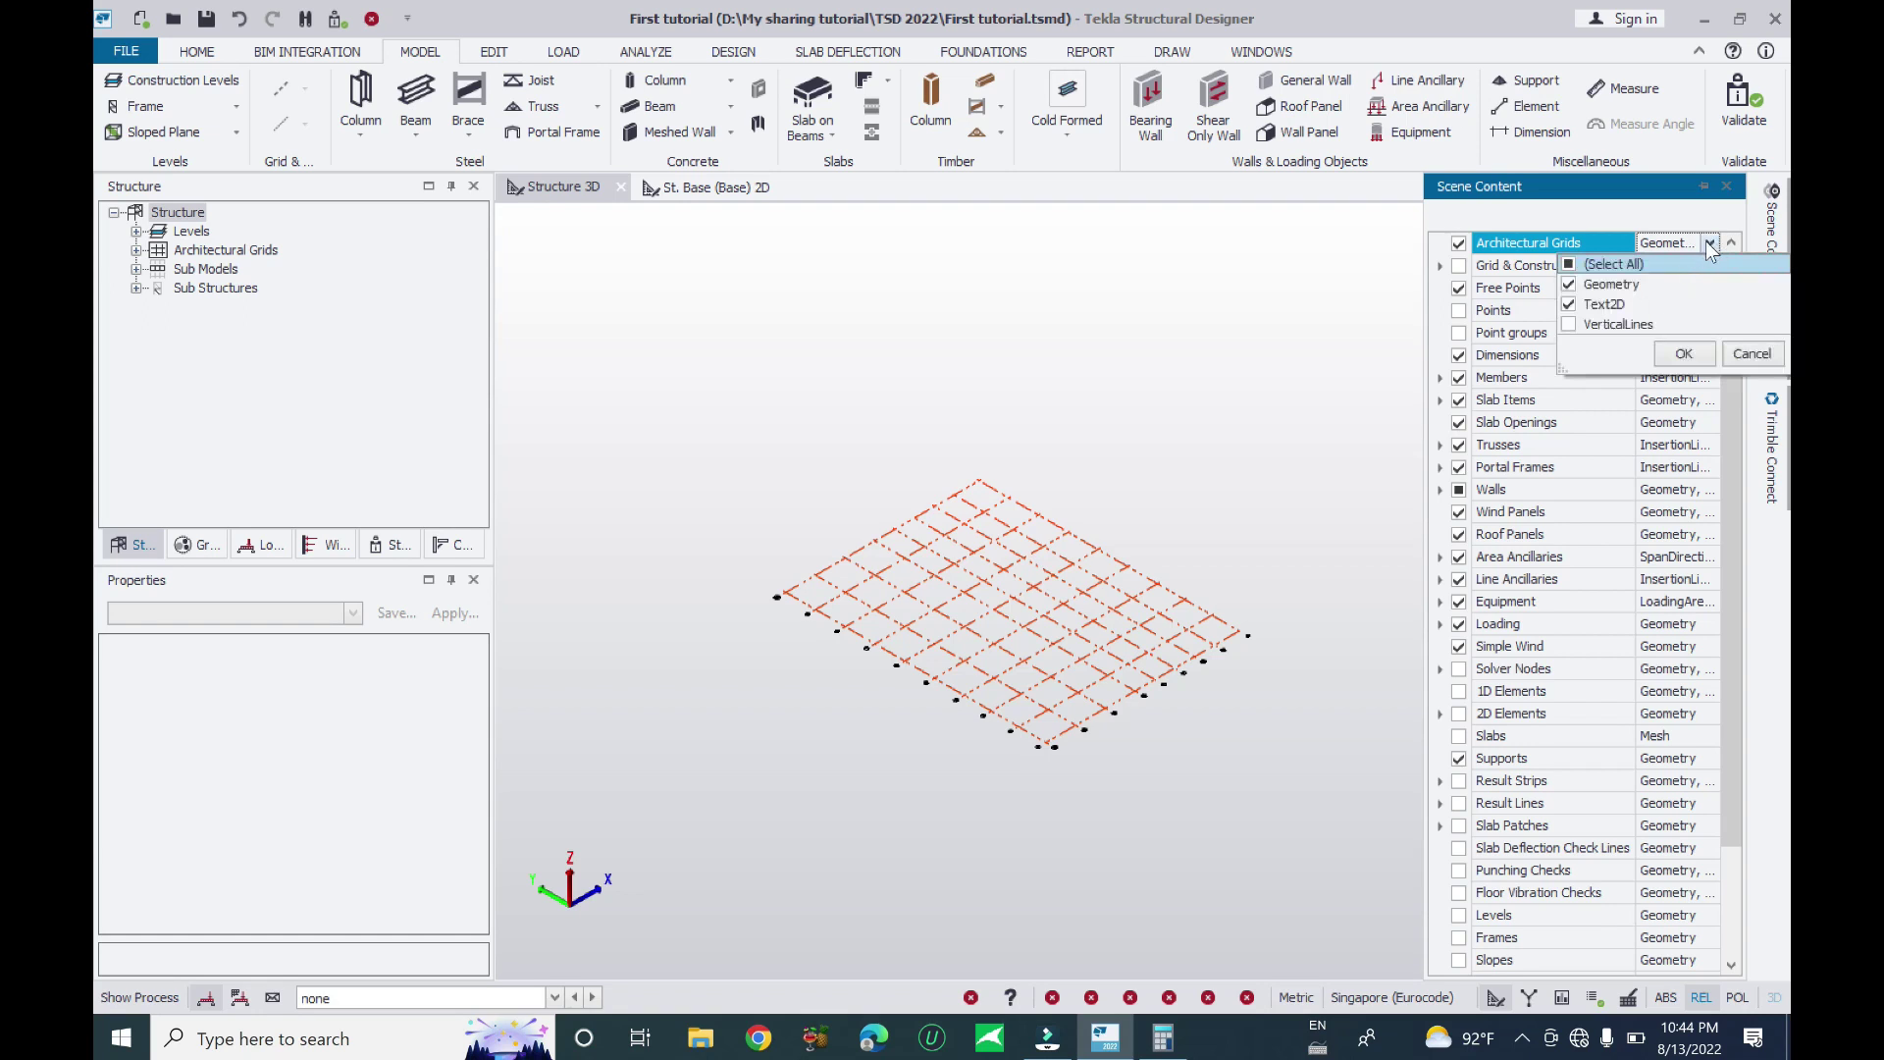
click(1570, 307)
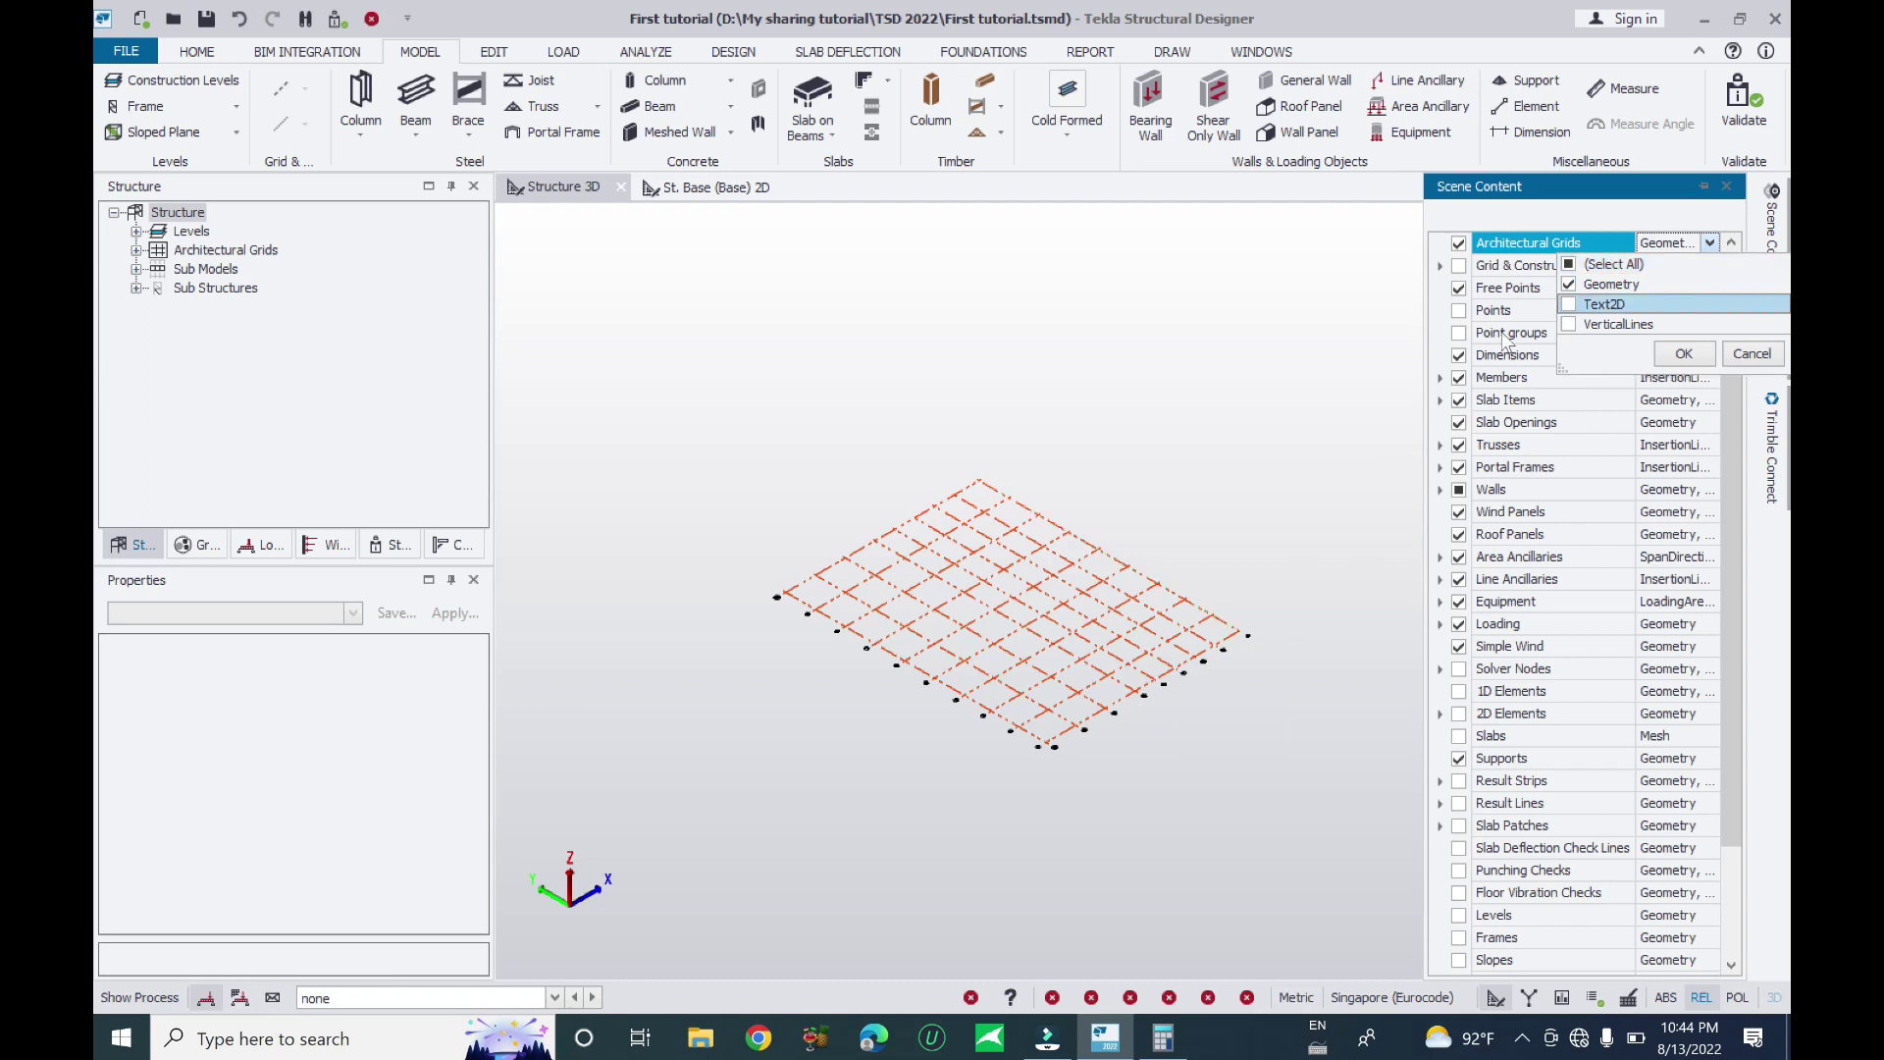
click(1570, 286)
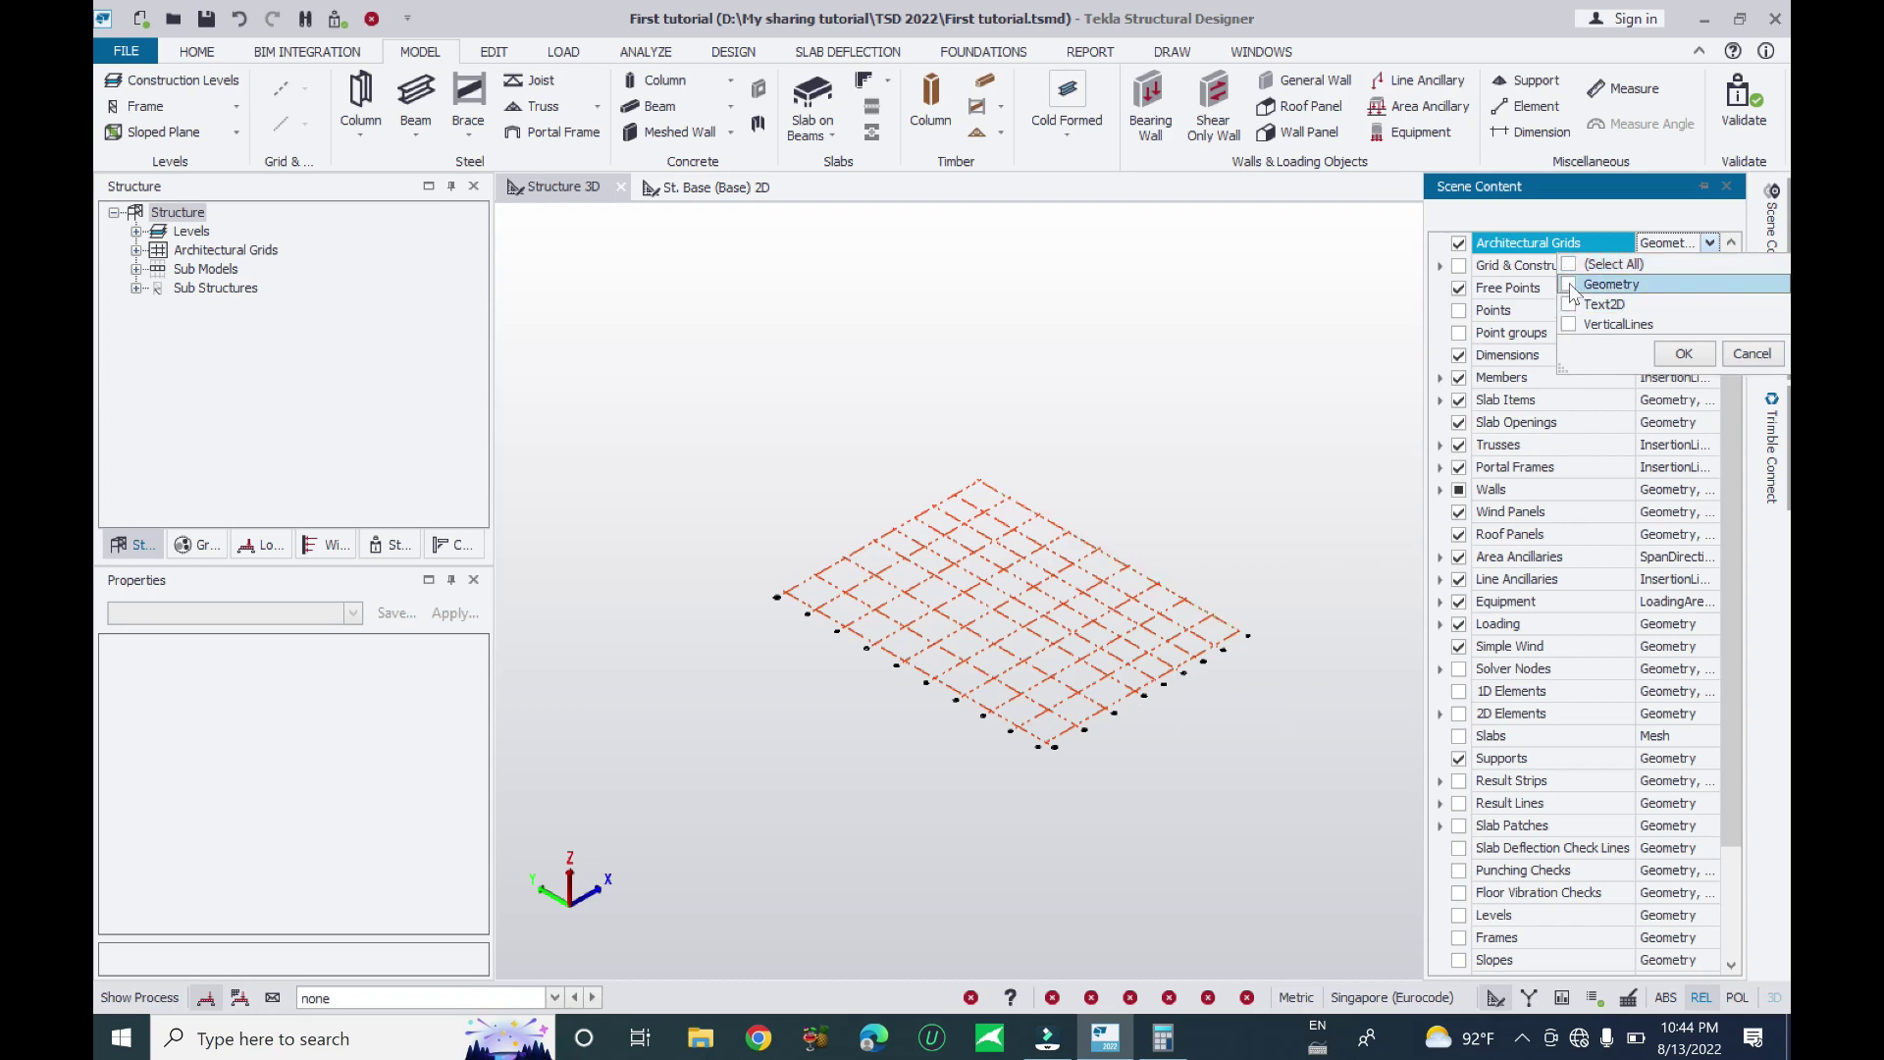
click(1658, 351)
Turn on only the Geometry display option for the architectural grids in the 3D view
click(1710, 243)
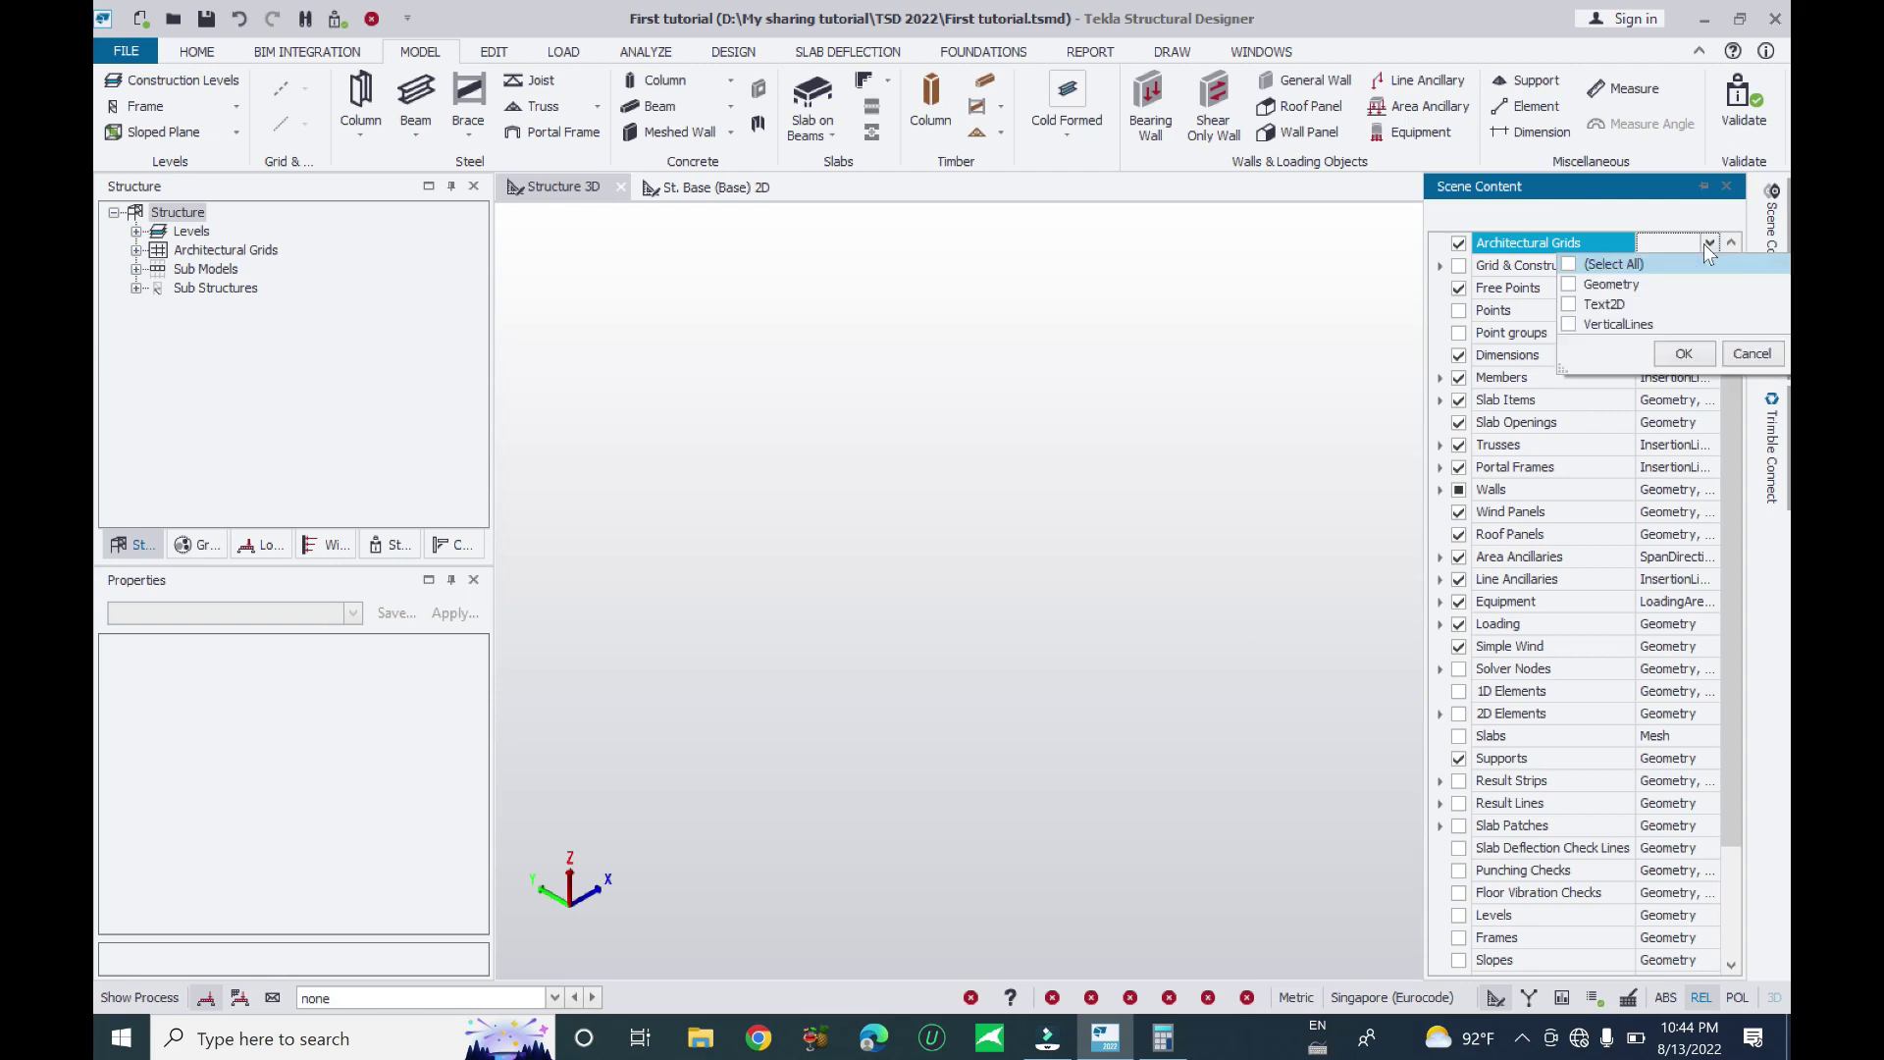
click(1570, 306)
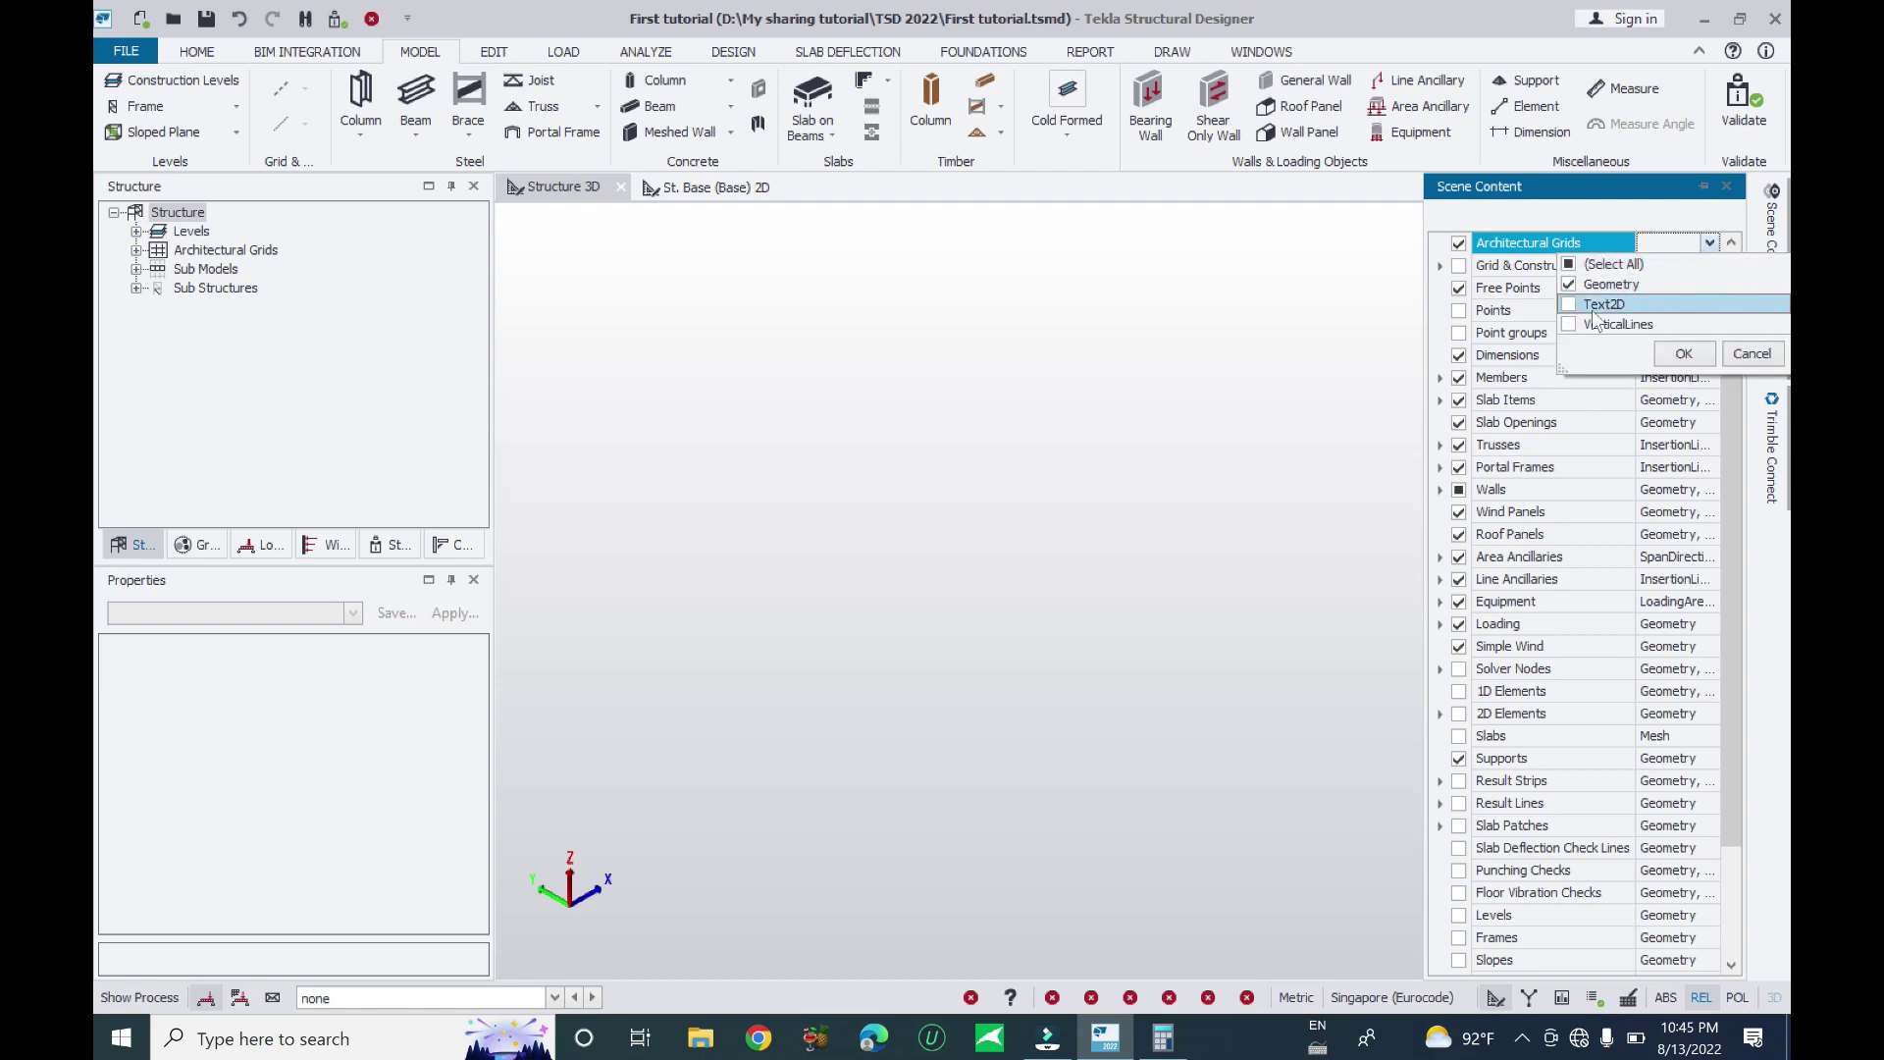
click(1680, 353)
scroll(1003, 734, up, 4)
scroll(1209, 726, down, 4)
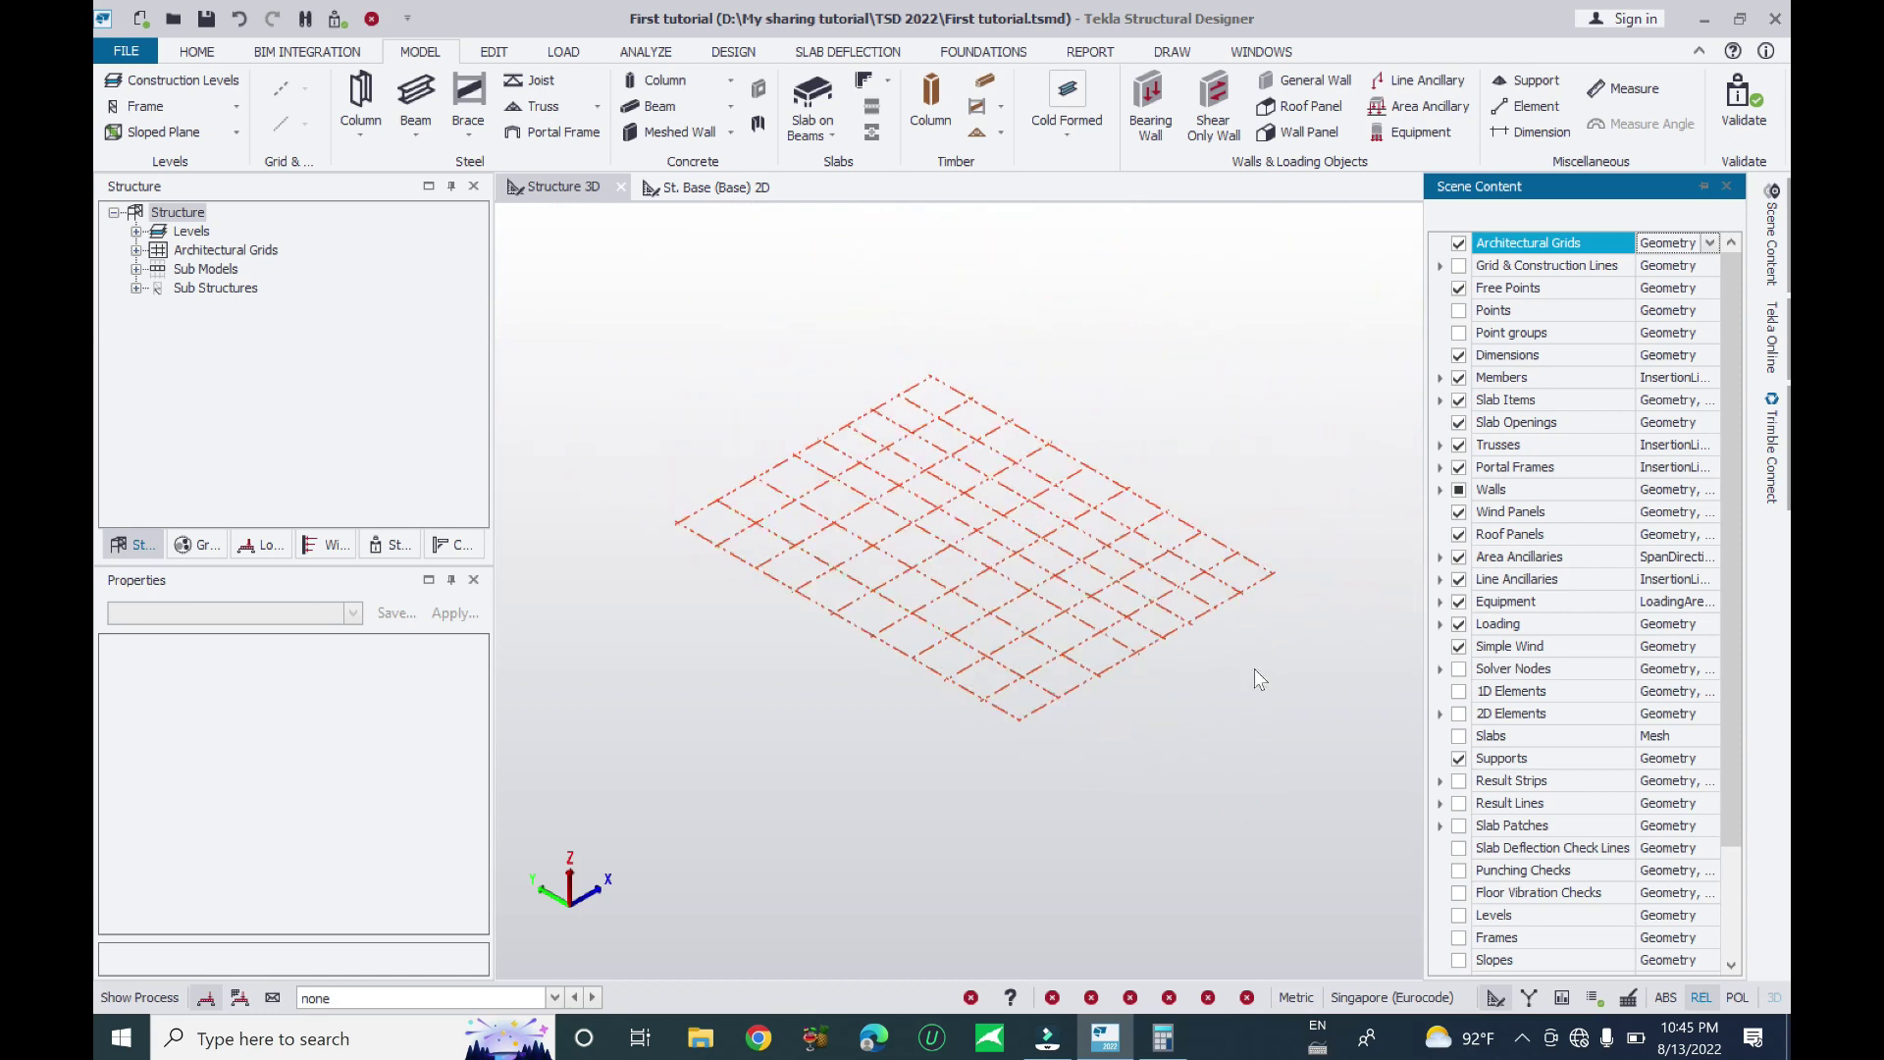
middle_drag(1257, 675, 1239, 718)
Turn on the Text2D and VerticalLines display options for the architectural grids
click(1772, 197)
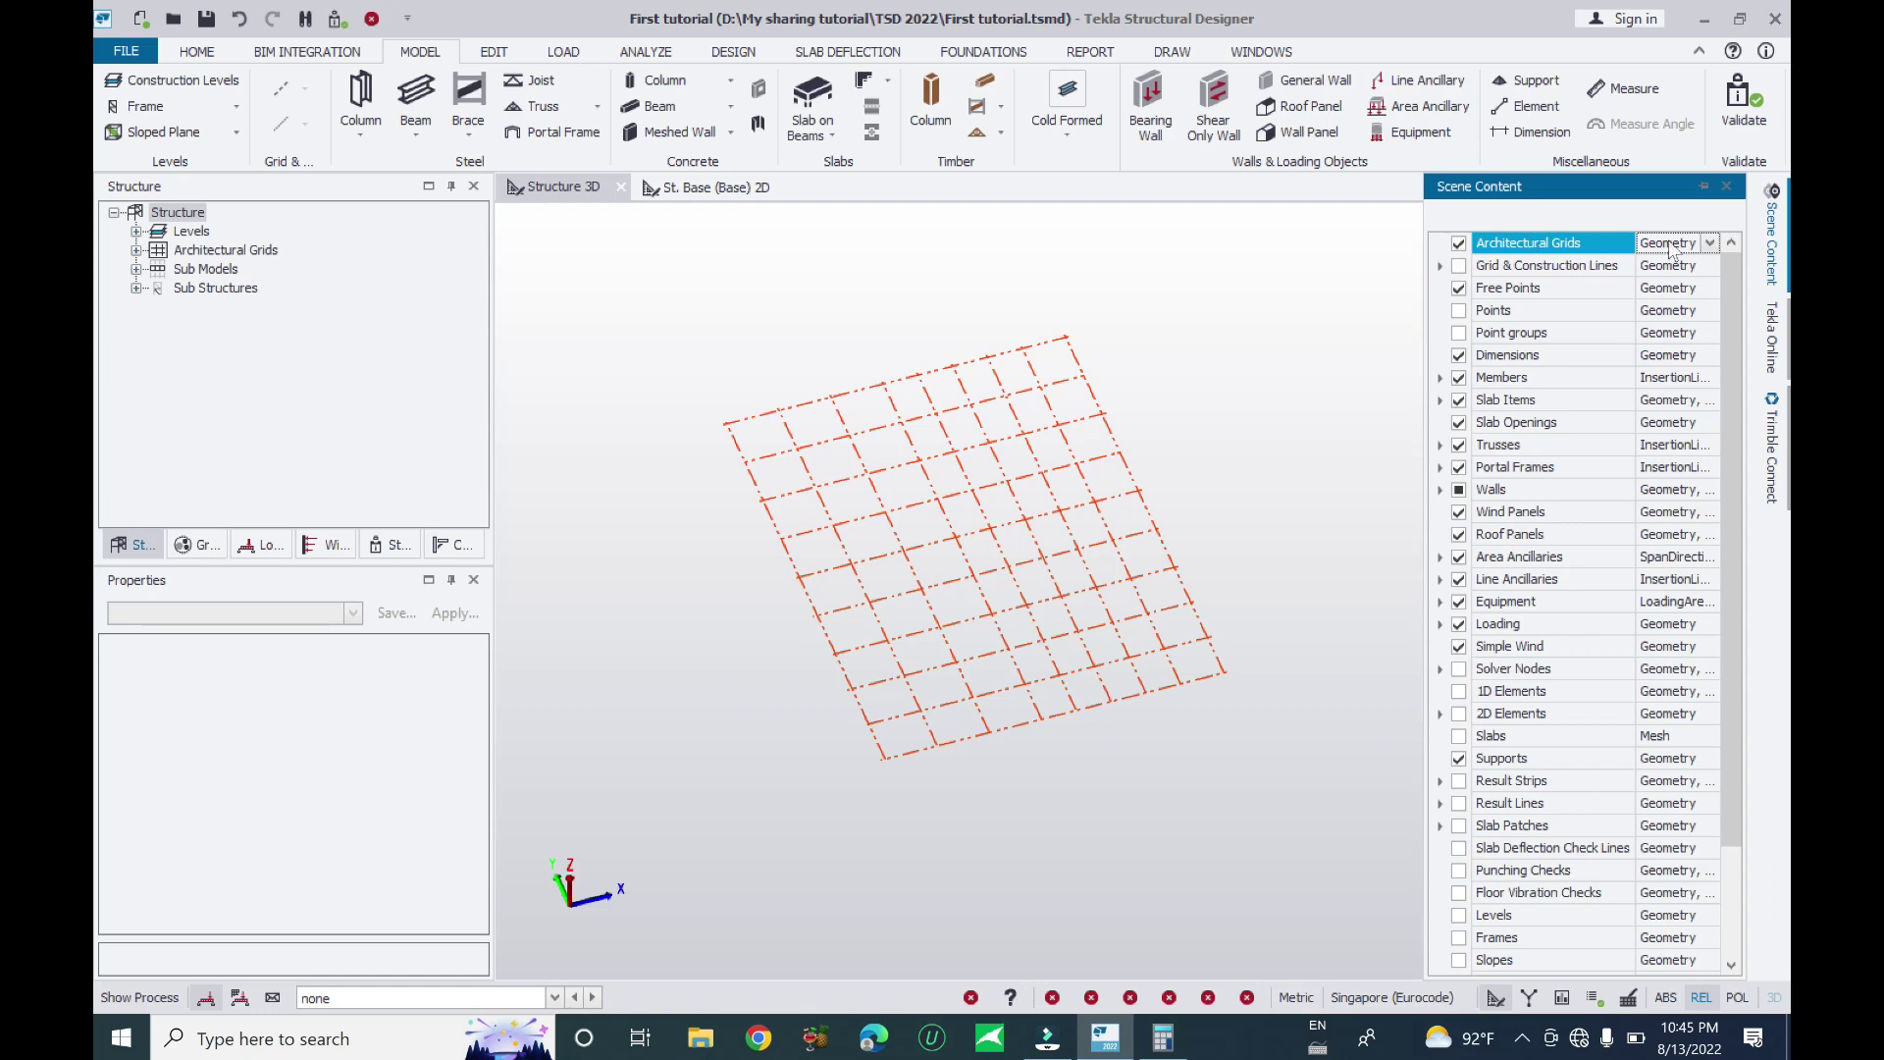
click(1708, 244)
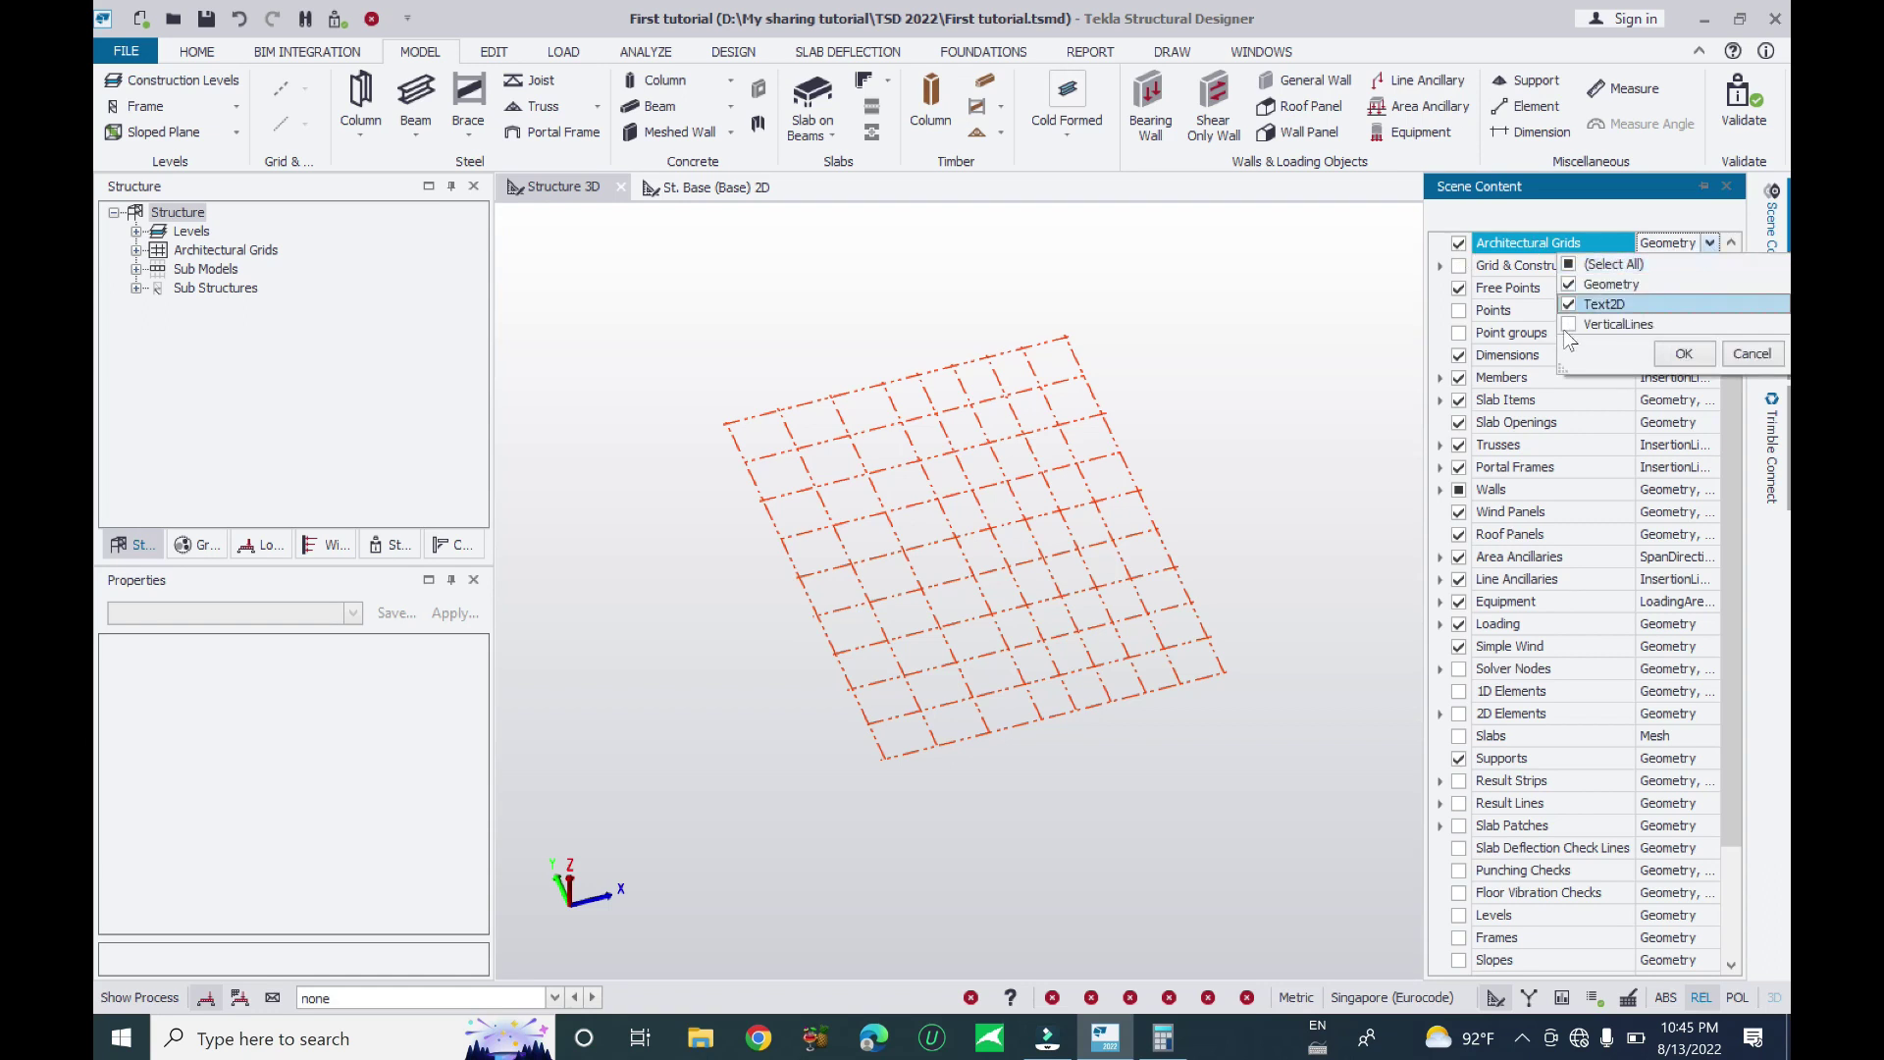
click(1678, 354)
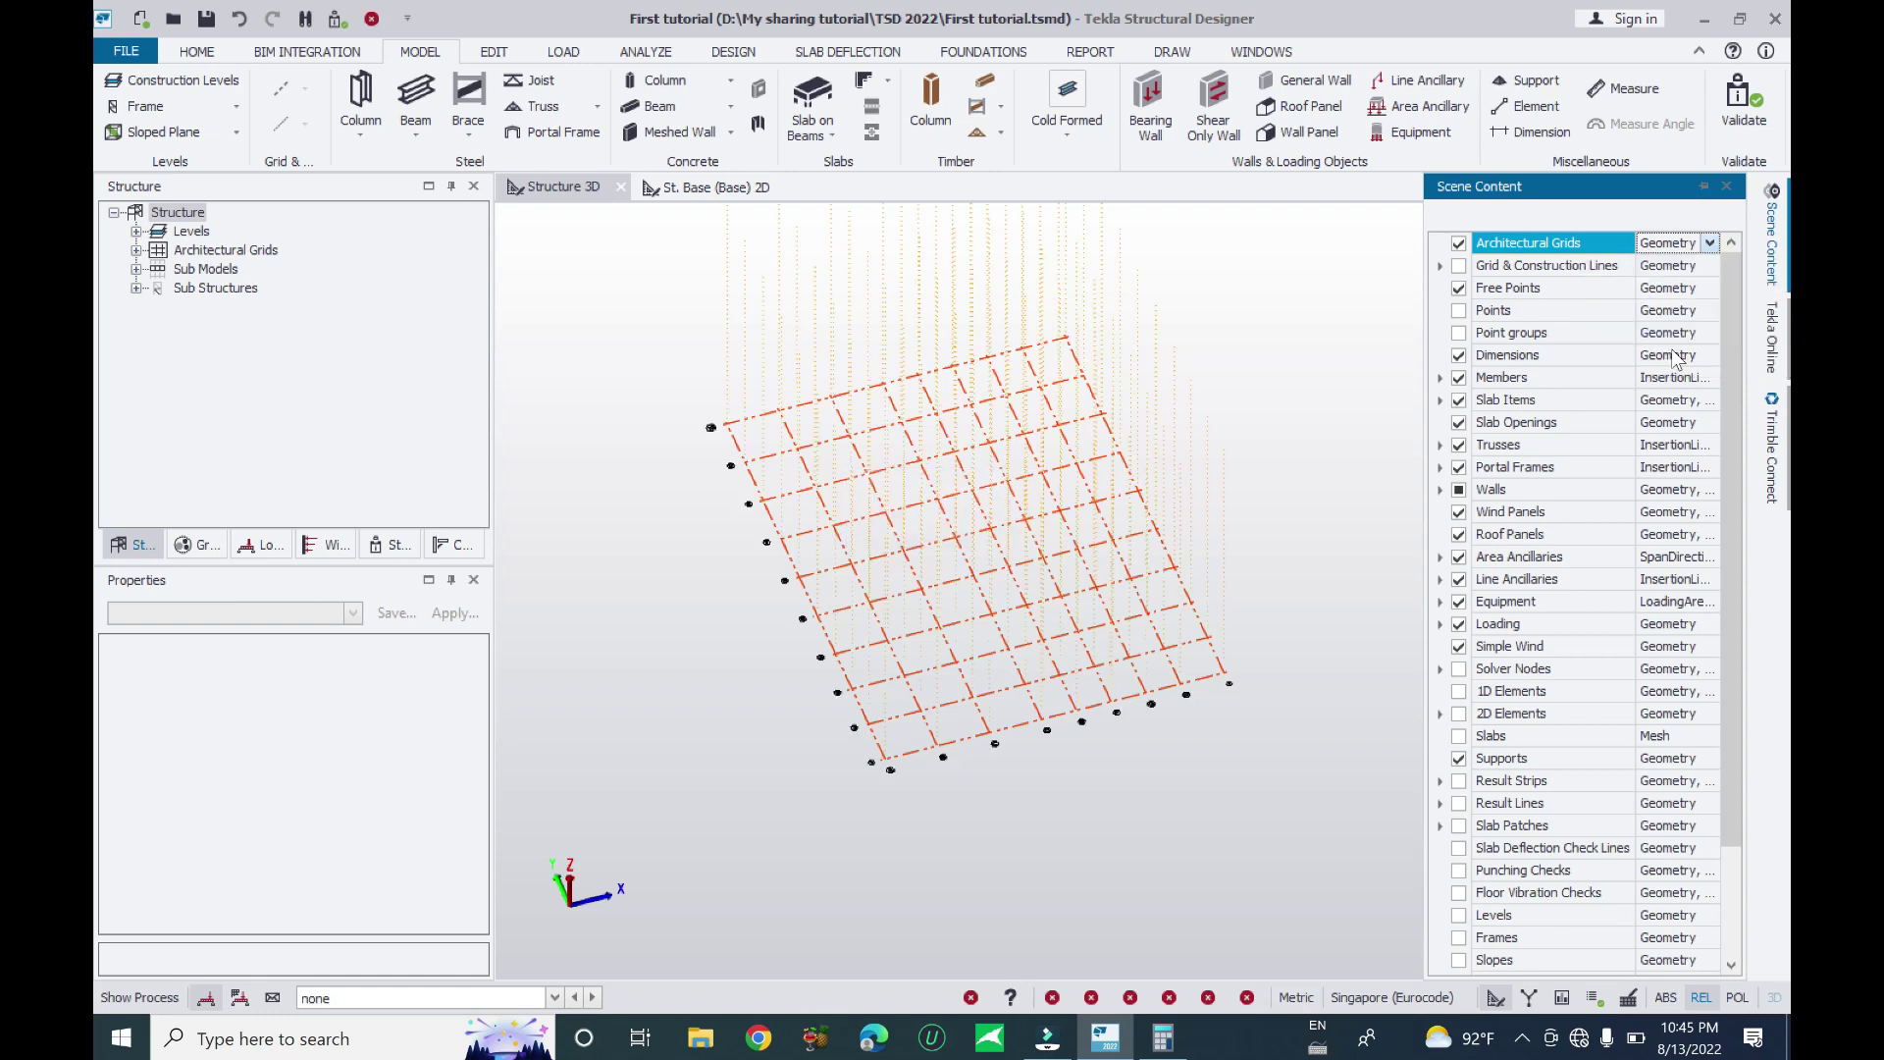
Examine the vertical lines and name labels of the architectural grid in 3D from several angles
scroll(1158, 695, down, 5)
scroll(1173, 655, up, 3)
right_drag(1175, 650, 1421, 662)
scroll(1369, 636, up, 2)
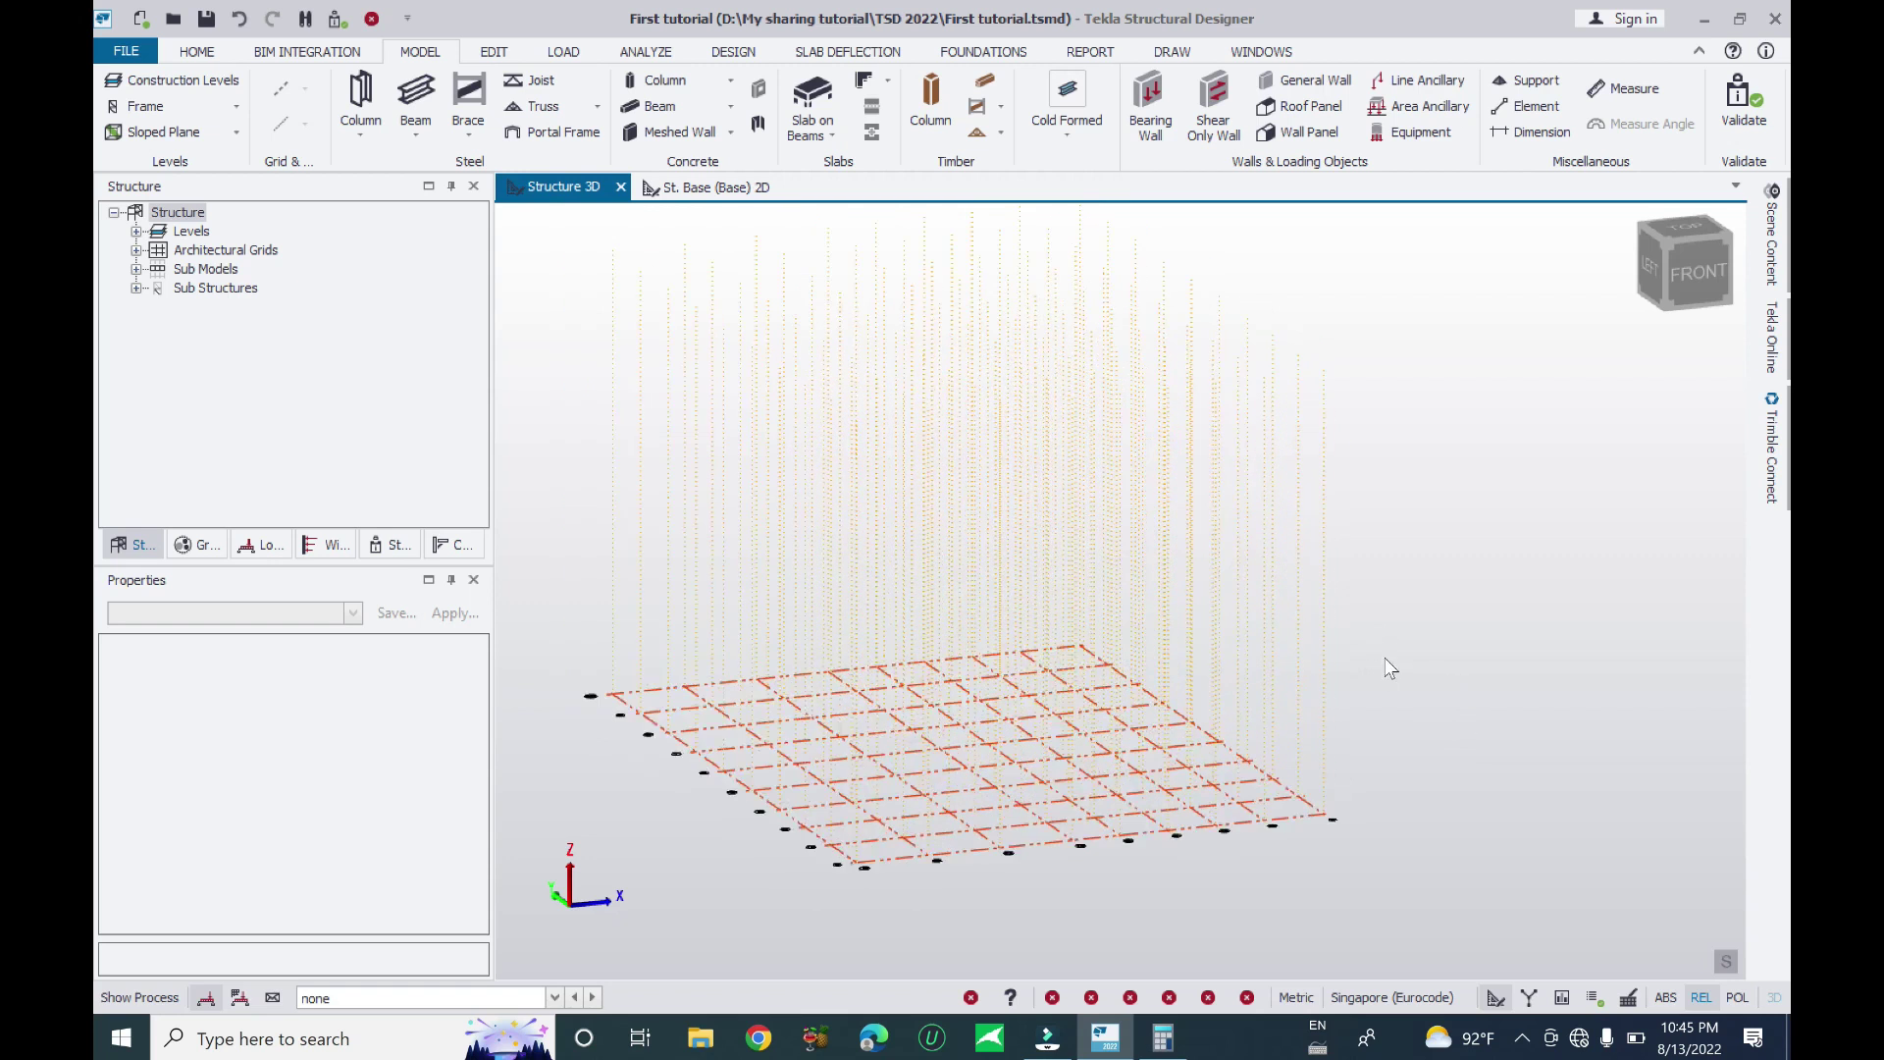
middle_drag(1354, 694, 1299, 628)
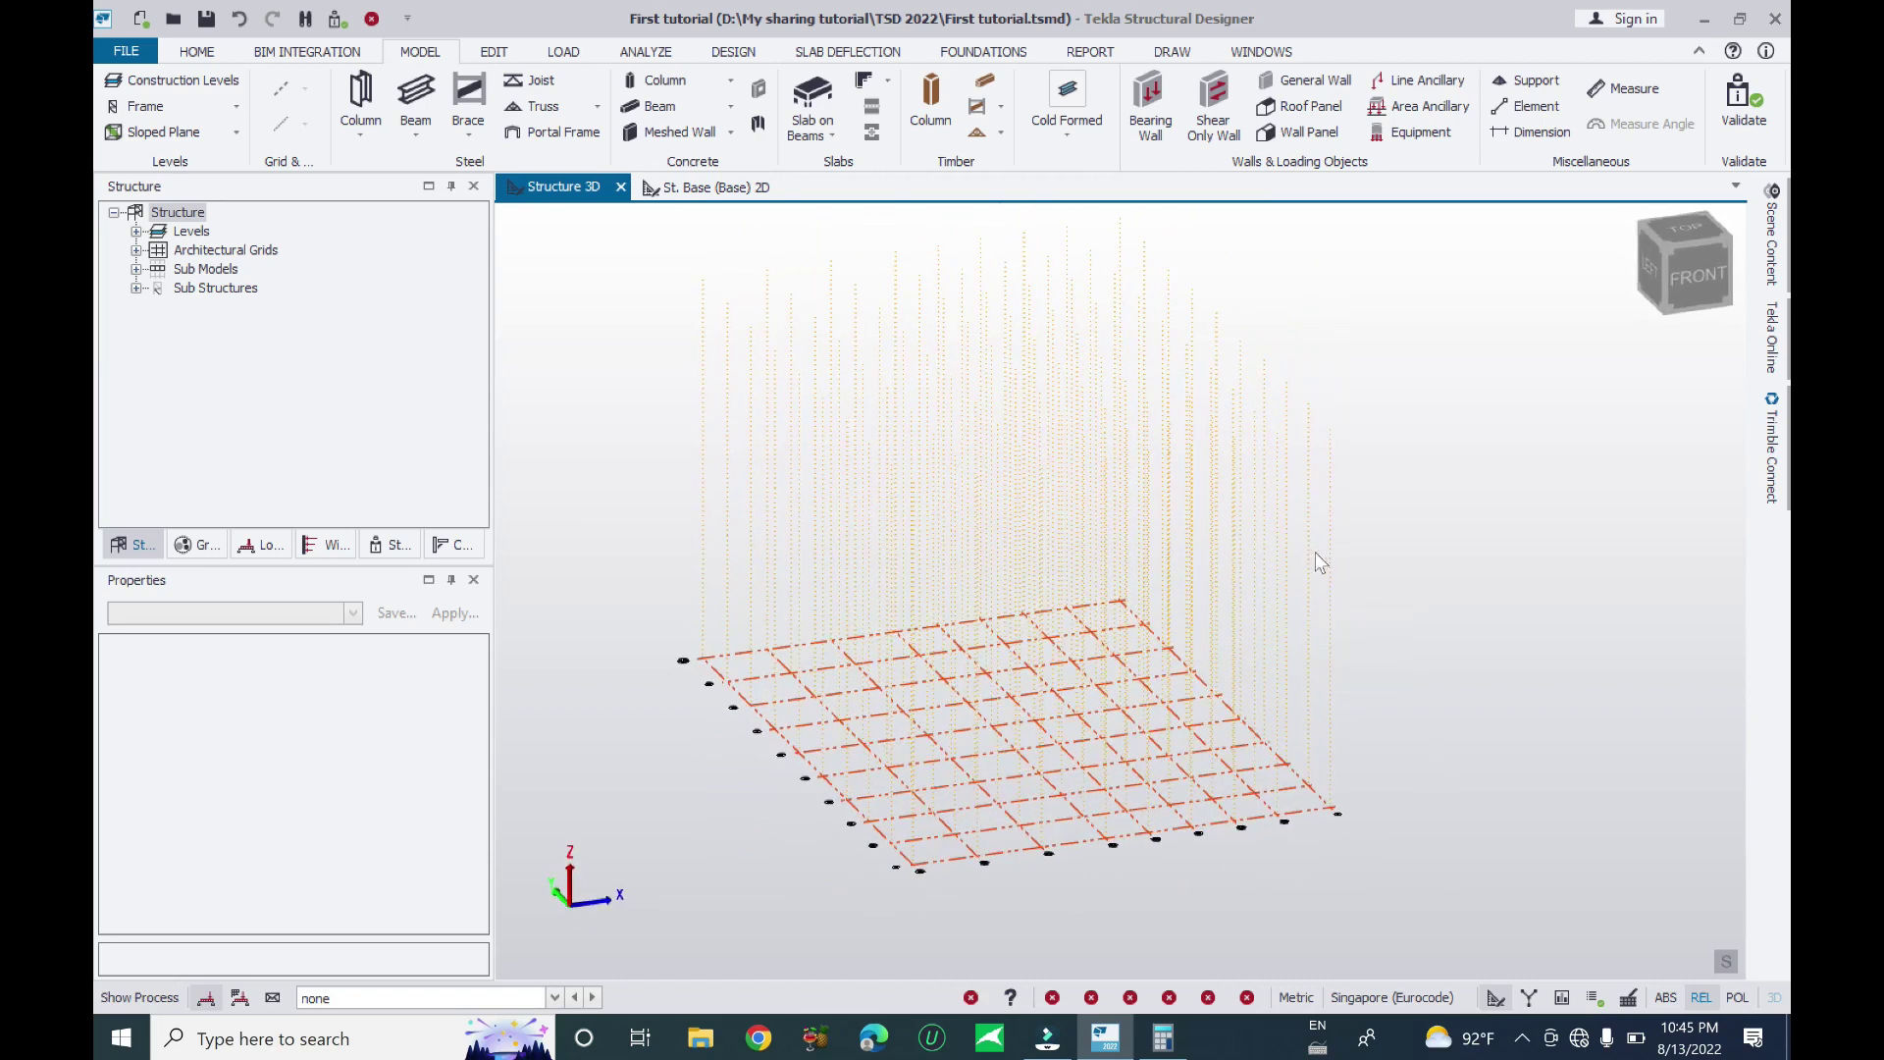
middle_drag(1374, 761, 676, 725)
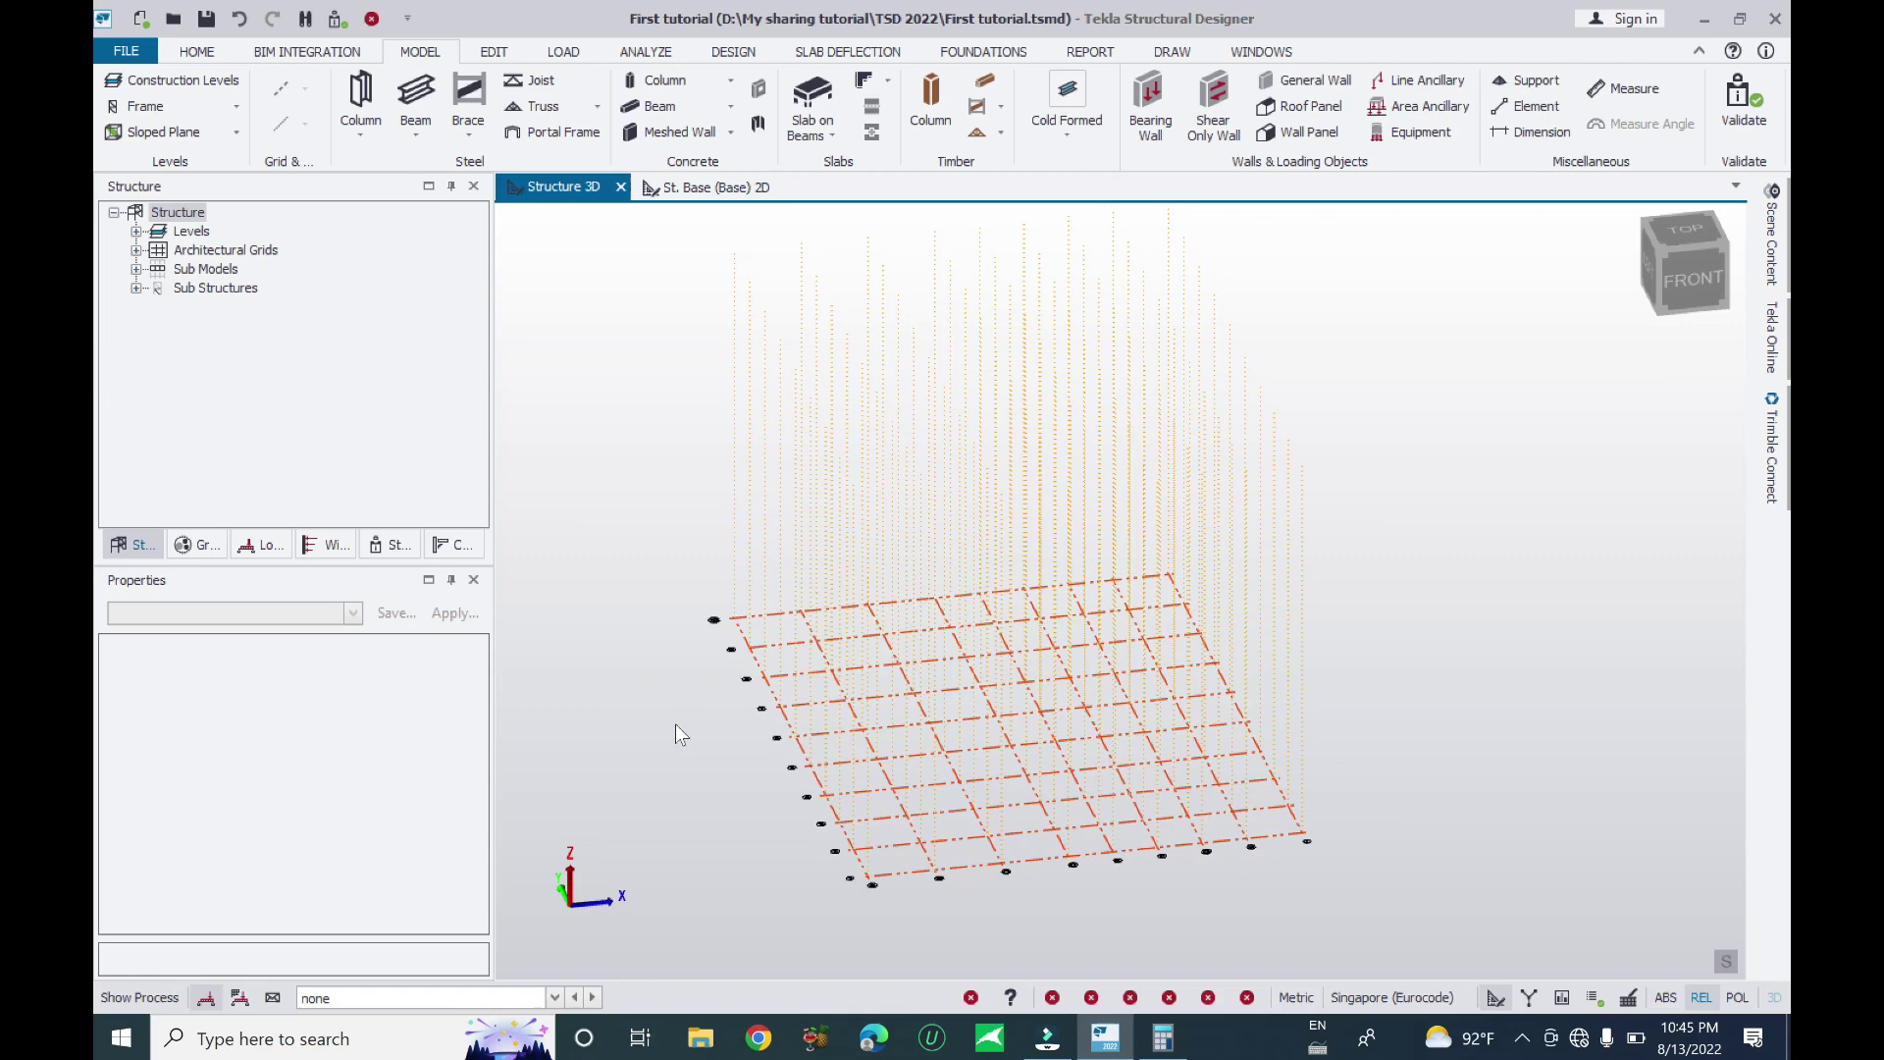
middle_drag(1278, 665, 1454, 628)
mouse_move(1115, 793)
mouse_move(1778, 211)
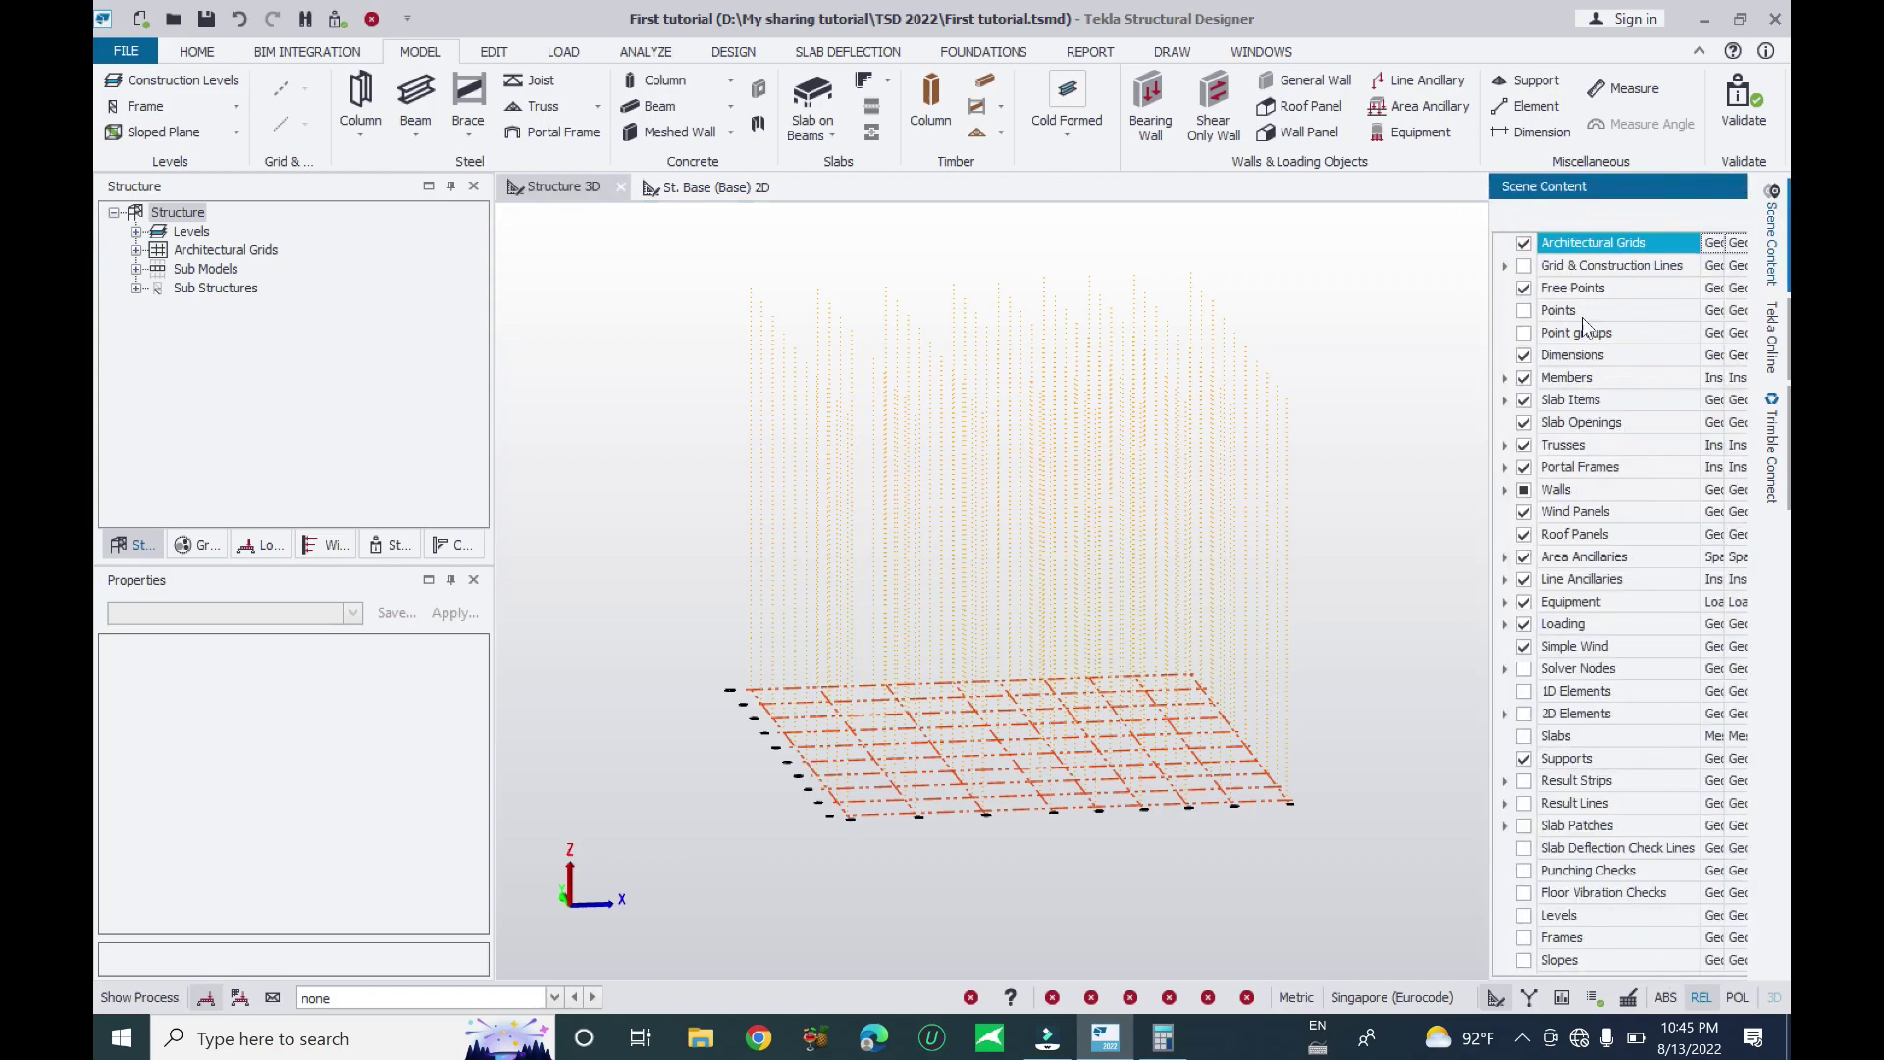